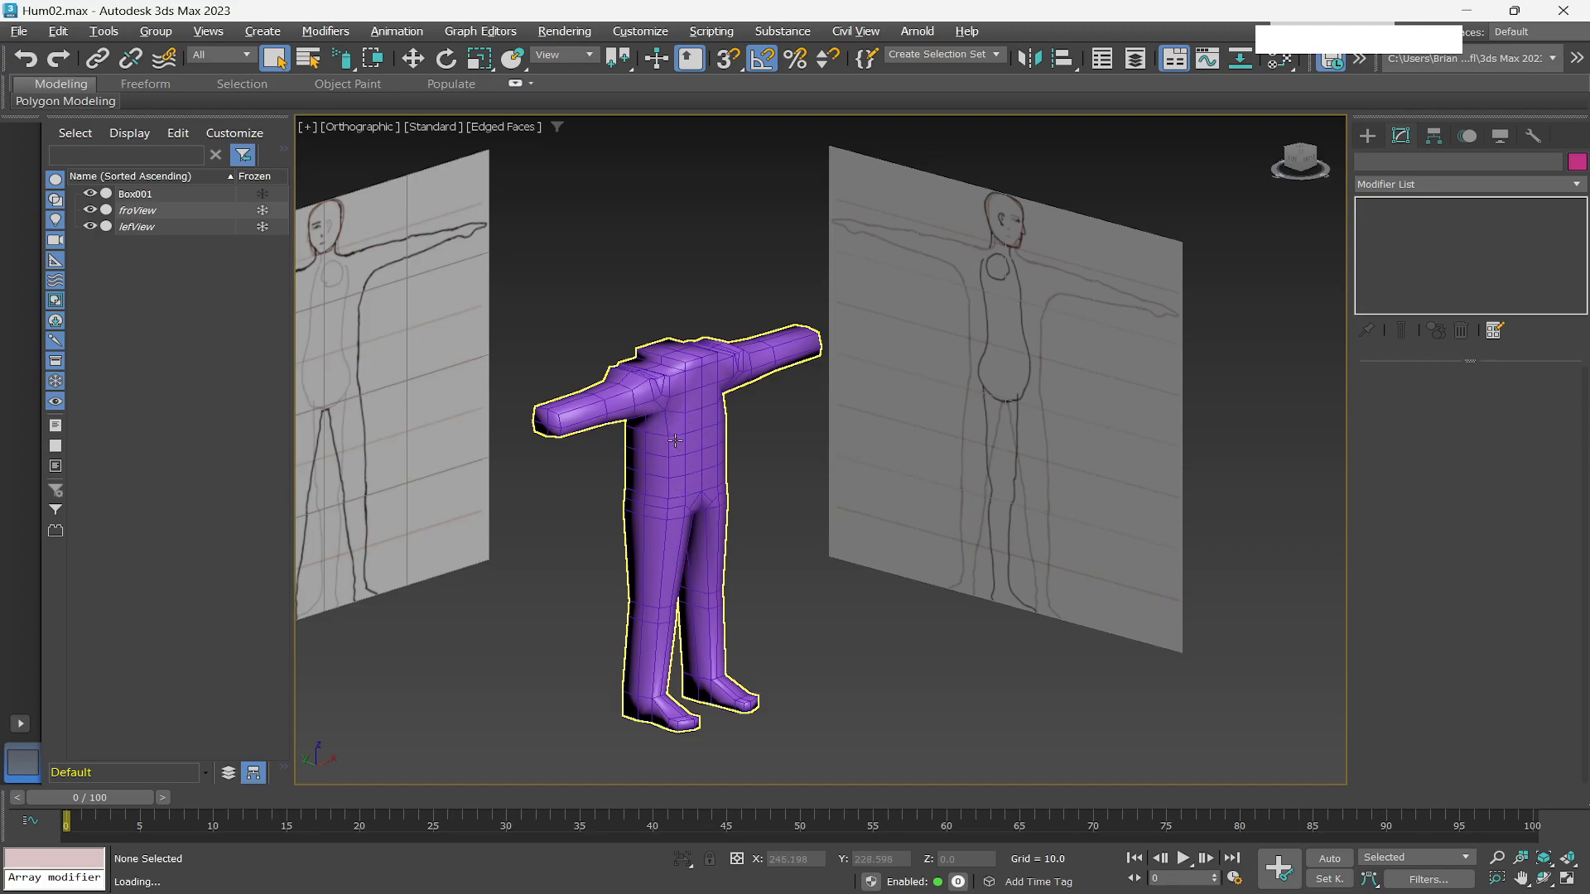
Select the body mesh at polygon level, pick the four end polygons of the arm, and inset them by 2.312.
scroll(665, 412, up, 3)
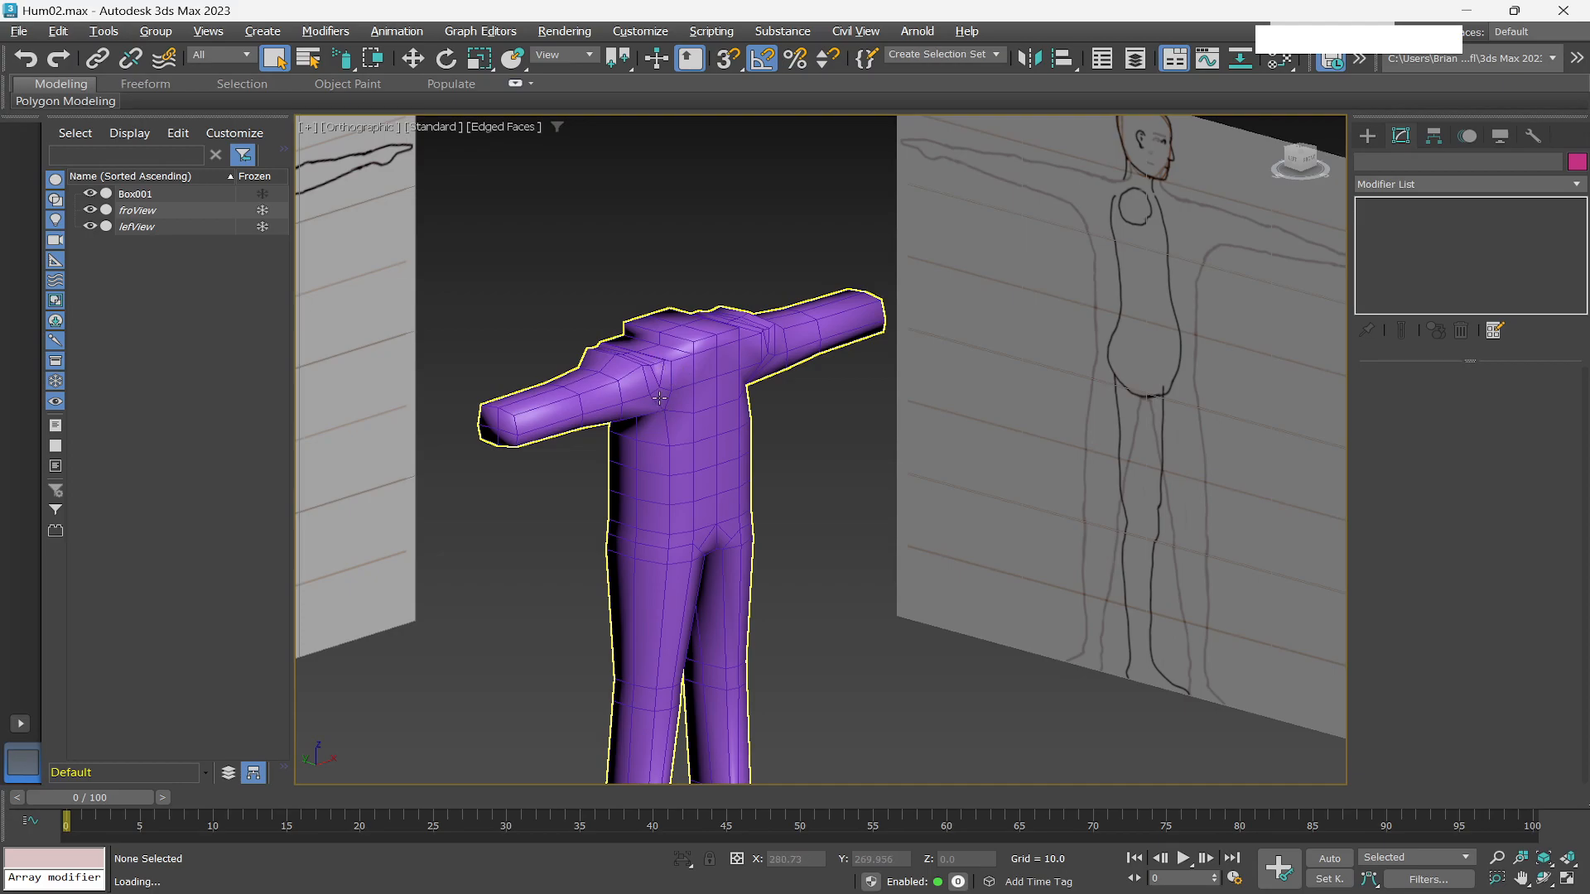
click(662, 390)
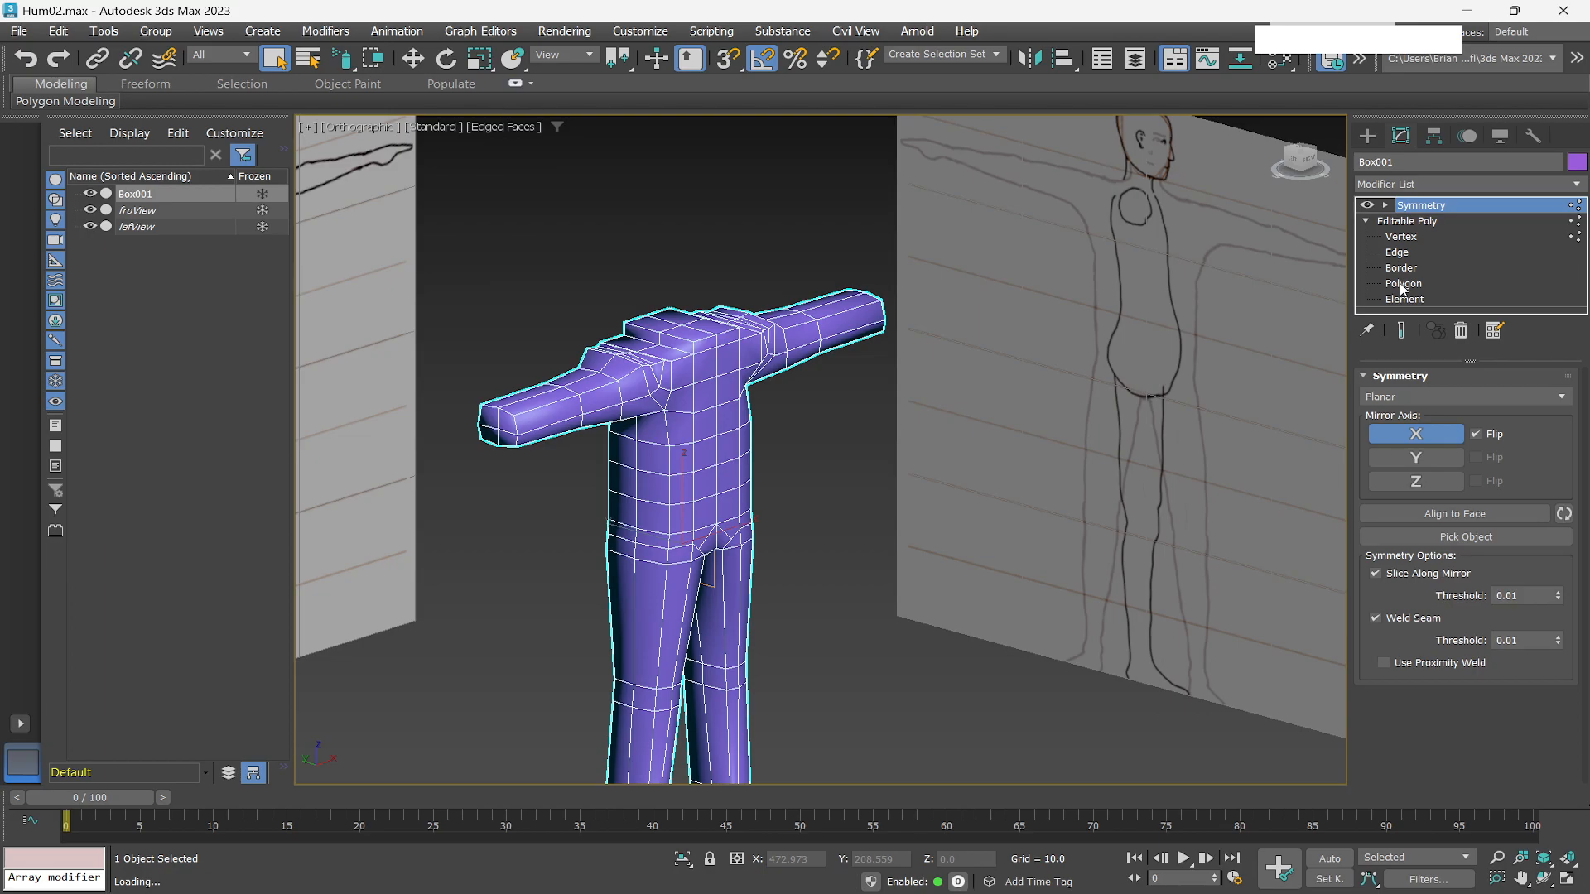
click(1403, 284)
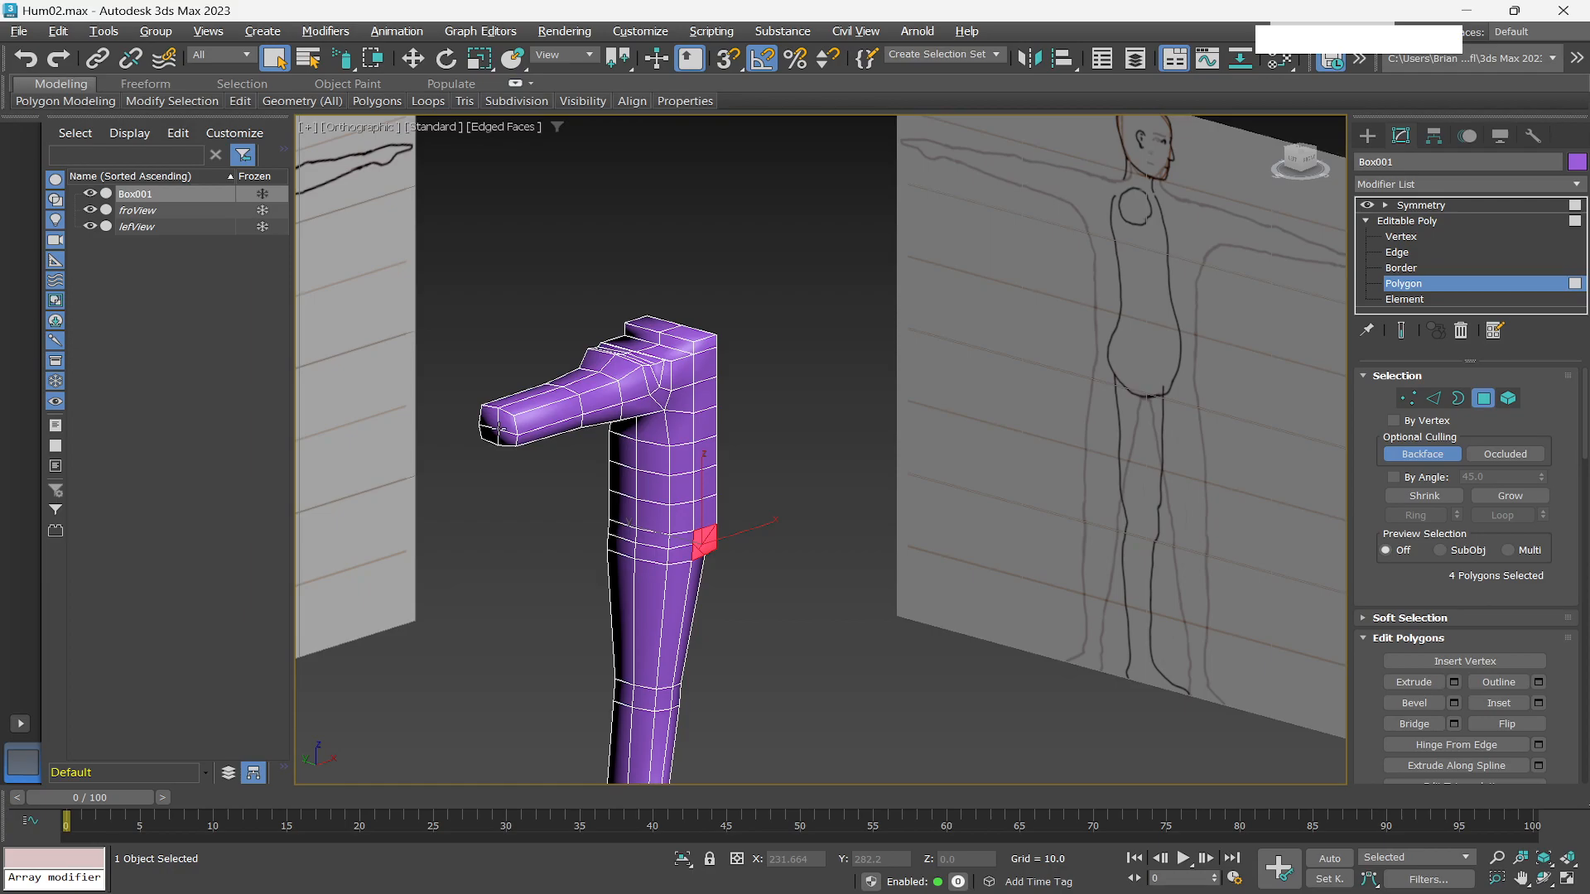
scroll(500, 430, up, 8)
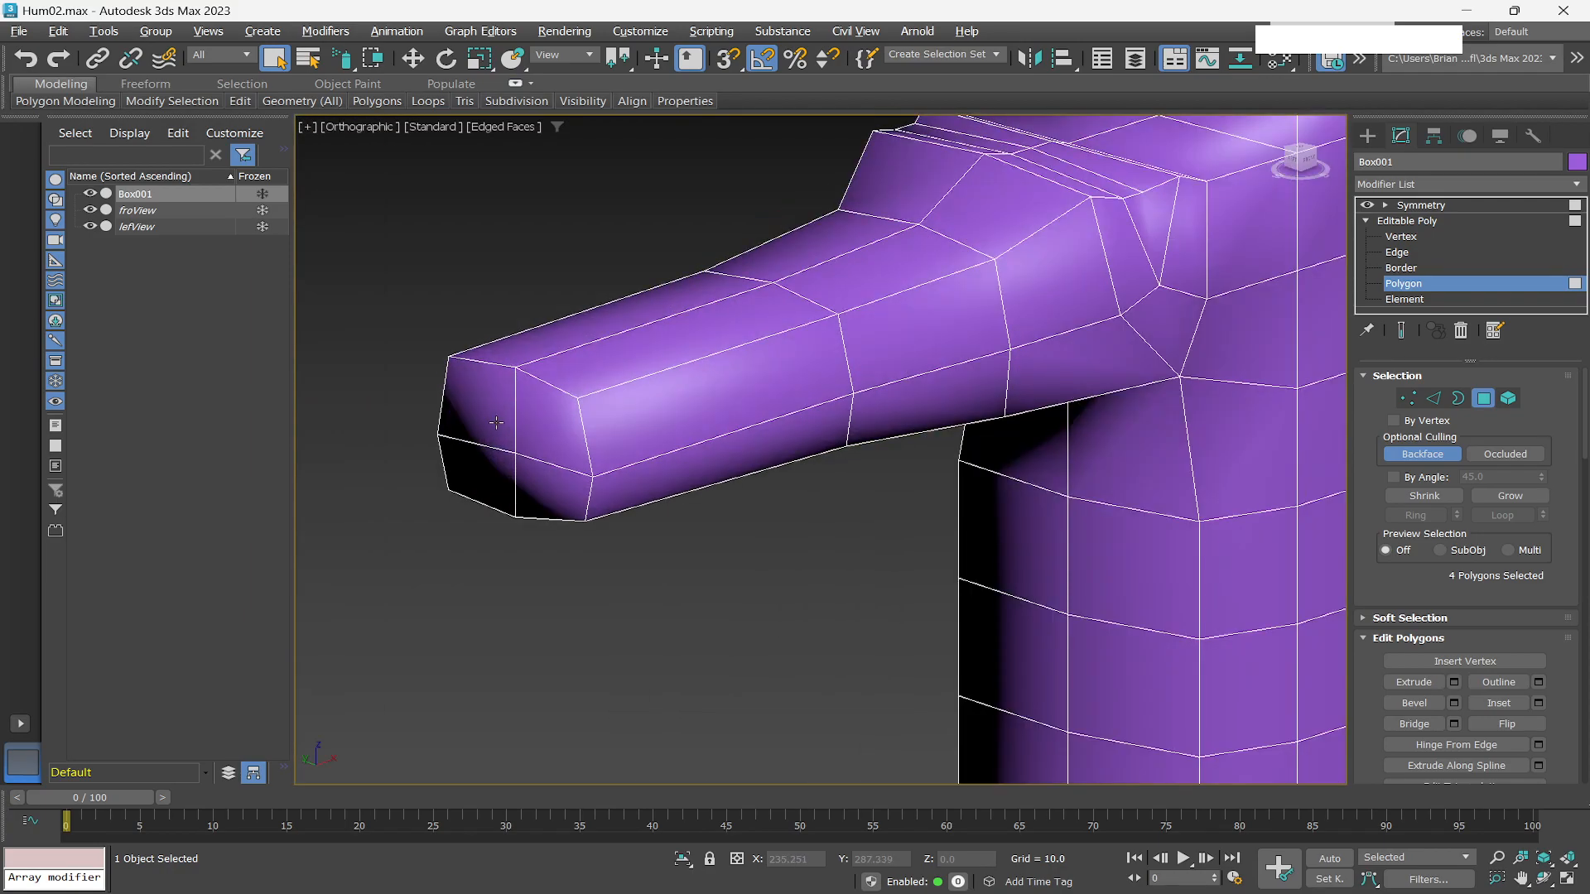
alt+middle_drag(496, 423, 898, 362)
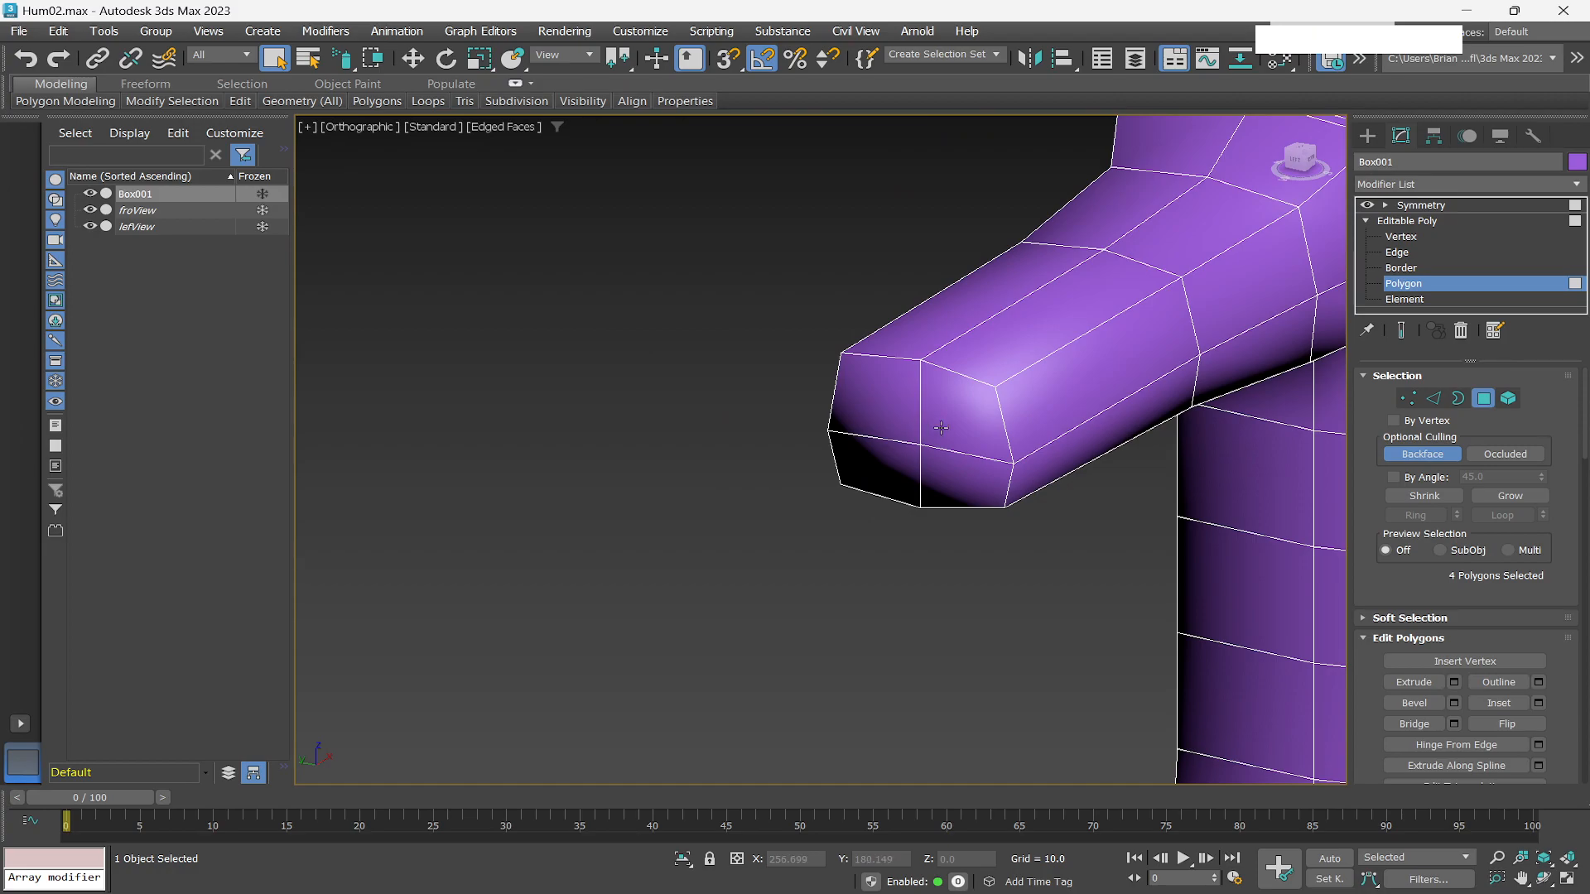
alt+middle_drag(915, 443, 960, 441)
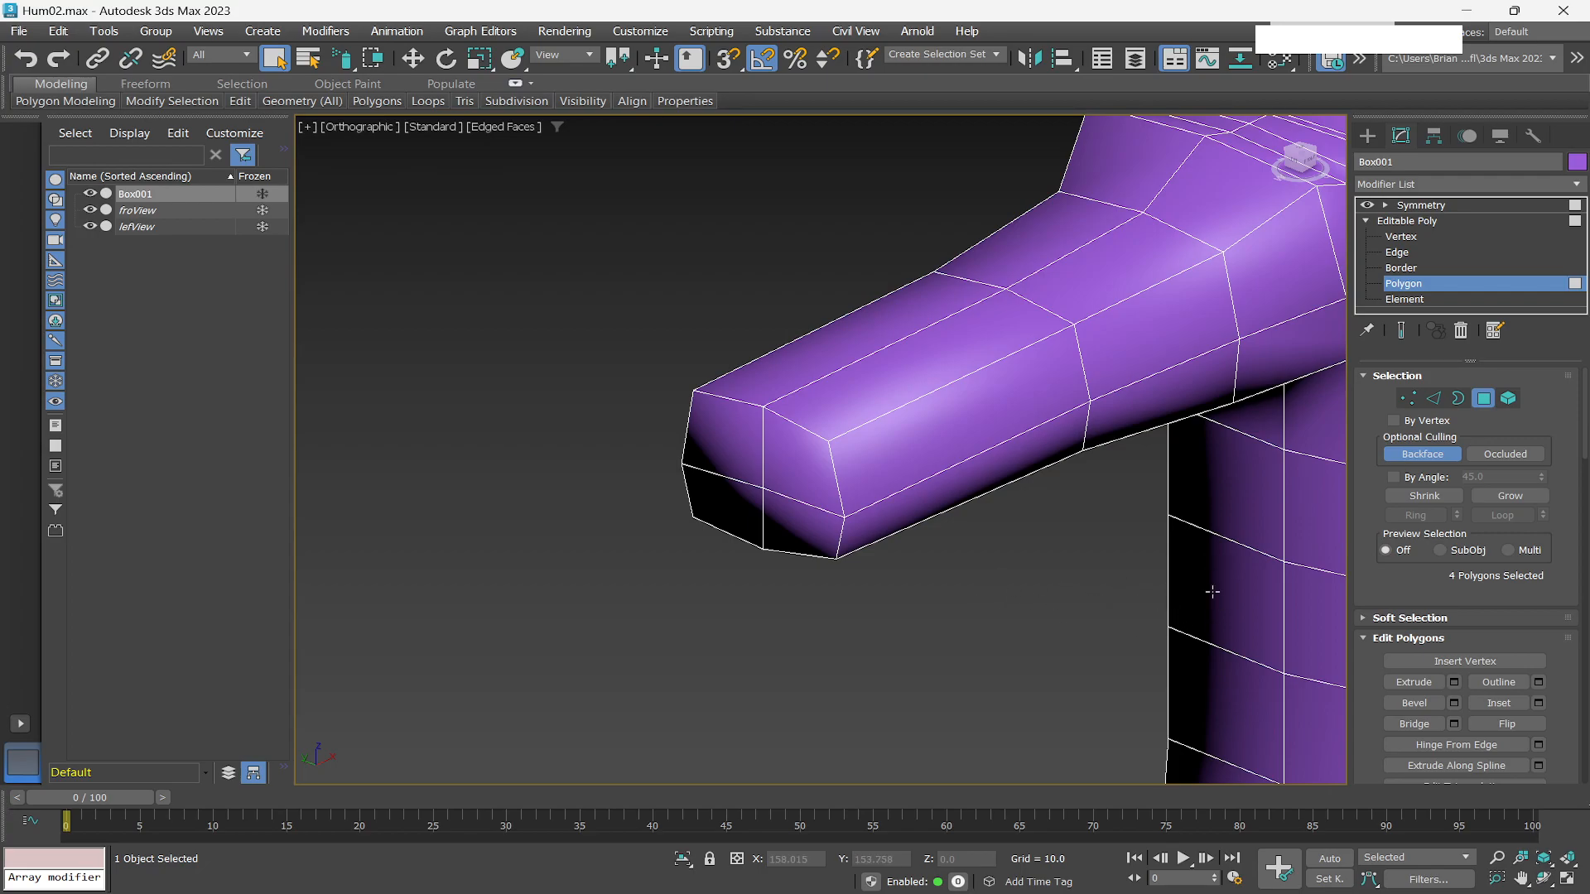
alt+middle_drag(1135, 624, 819, 500)
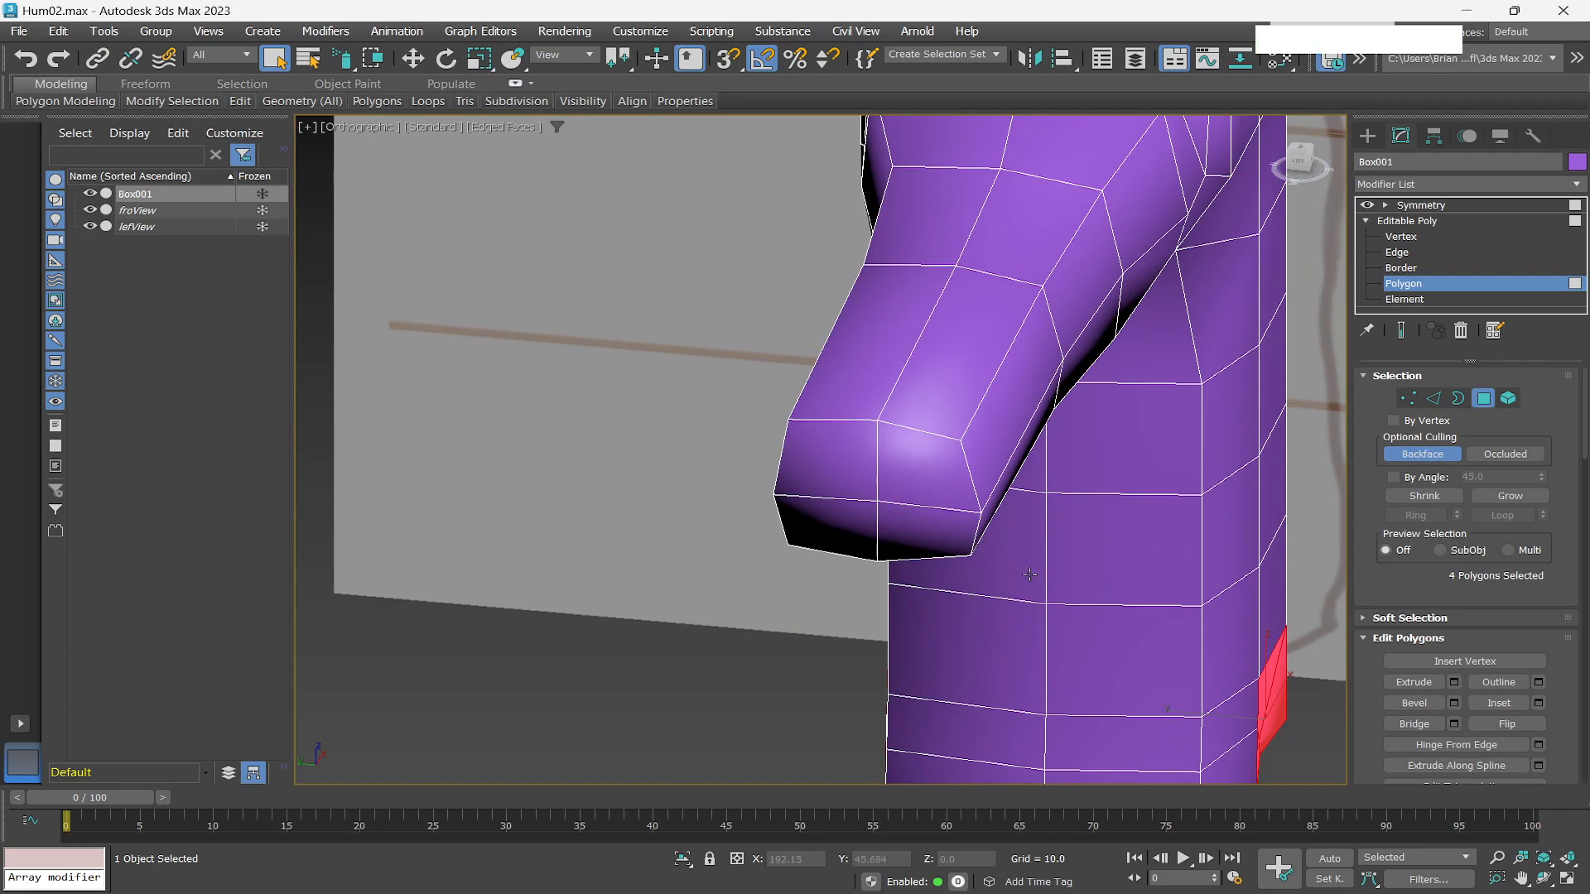
alt+middle_drag(972, 525, 1009, 553)
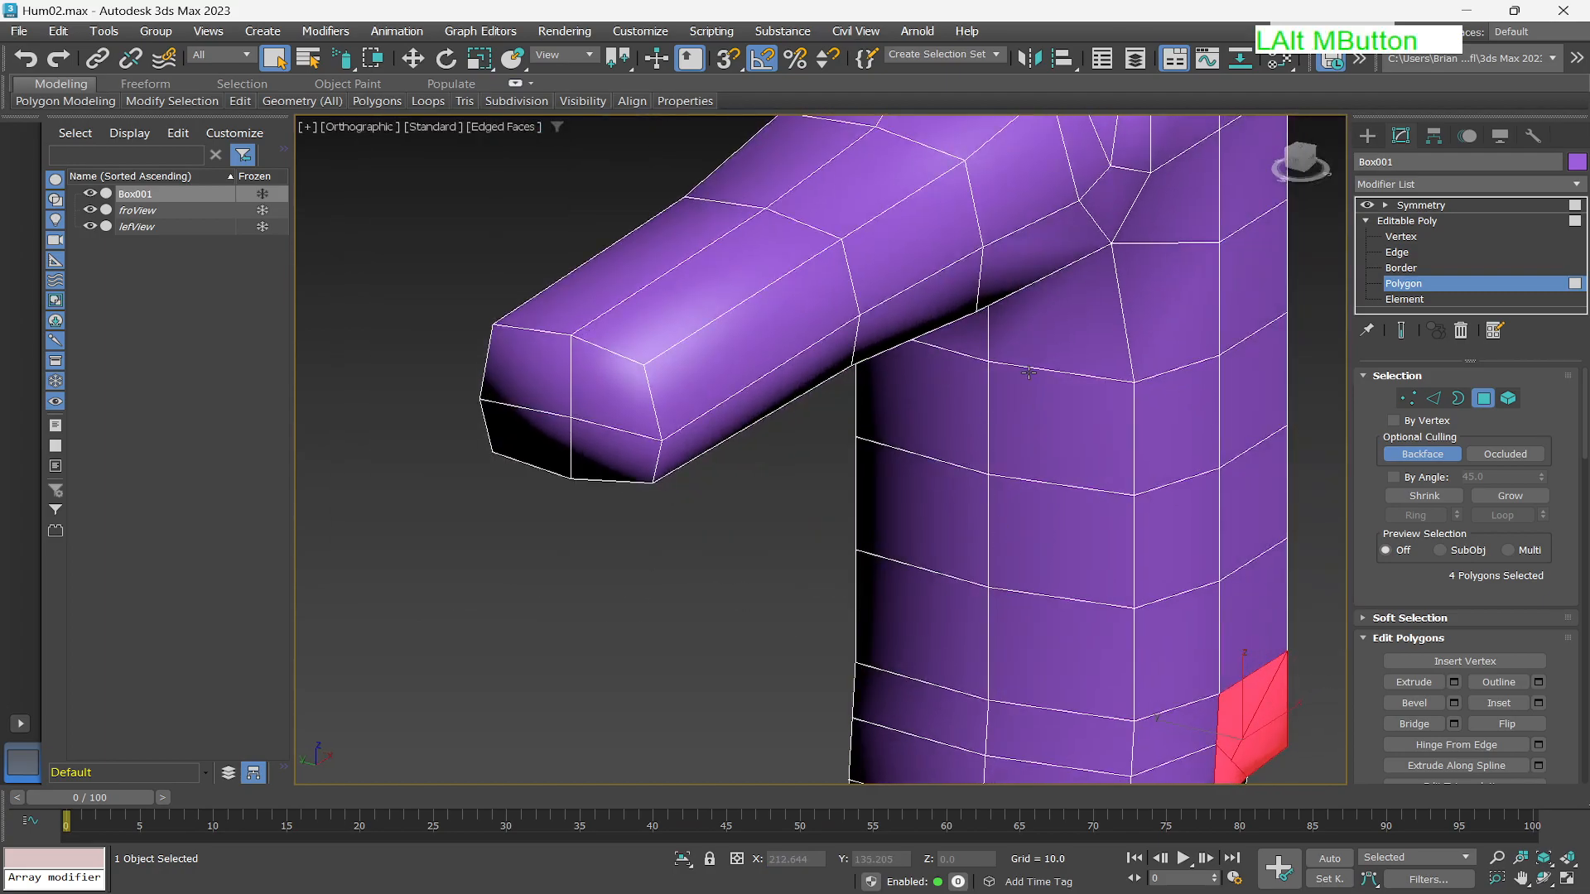
middle_drag(1002, 373, 1197, 452)
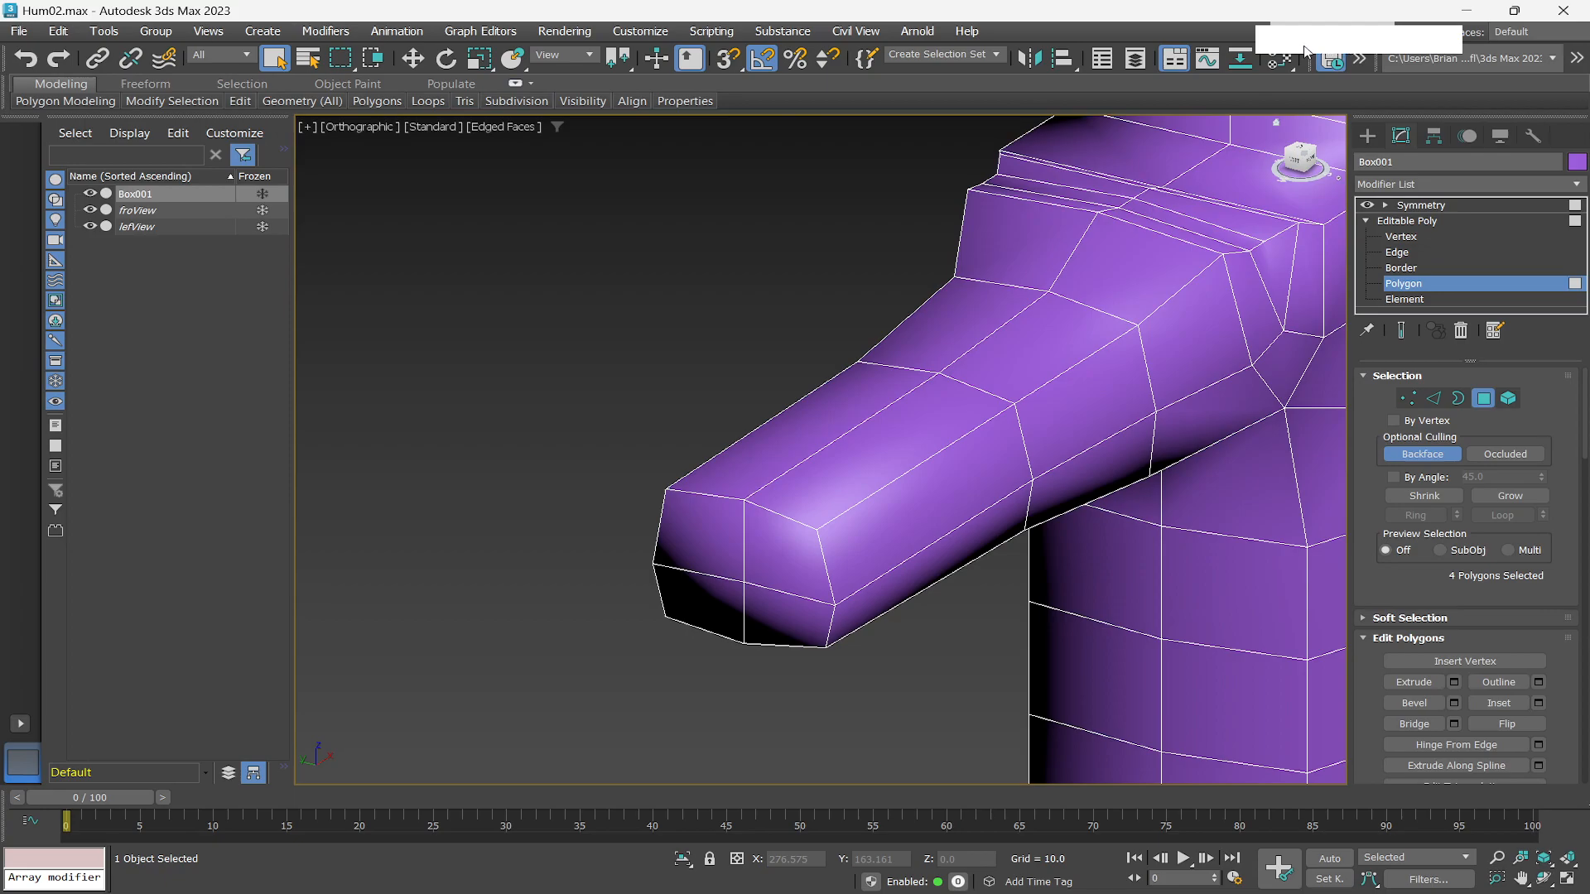
click(736, 547)
ctrl+click(770, 583)
ctrl+click(723, 606)
ctrl+click(766, 620)
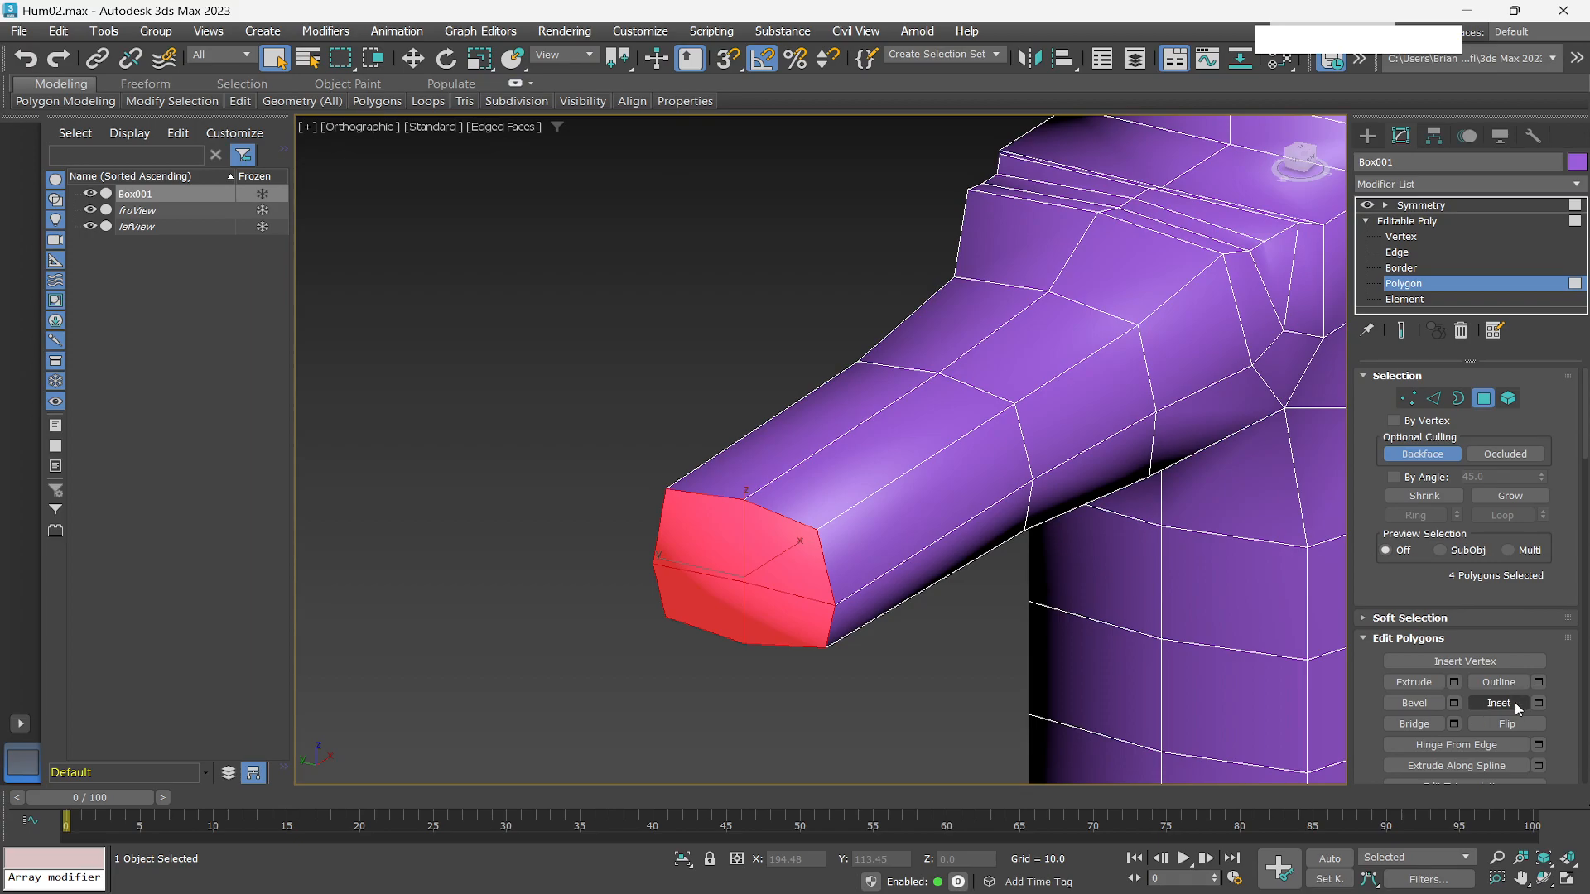
click(1538, 703)
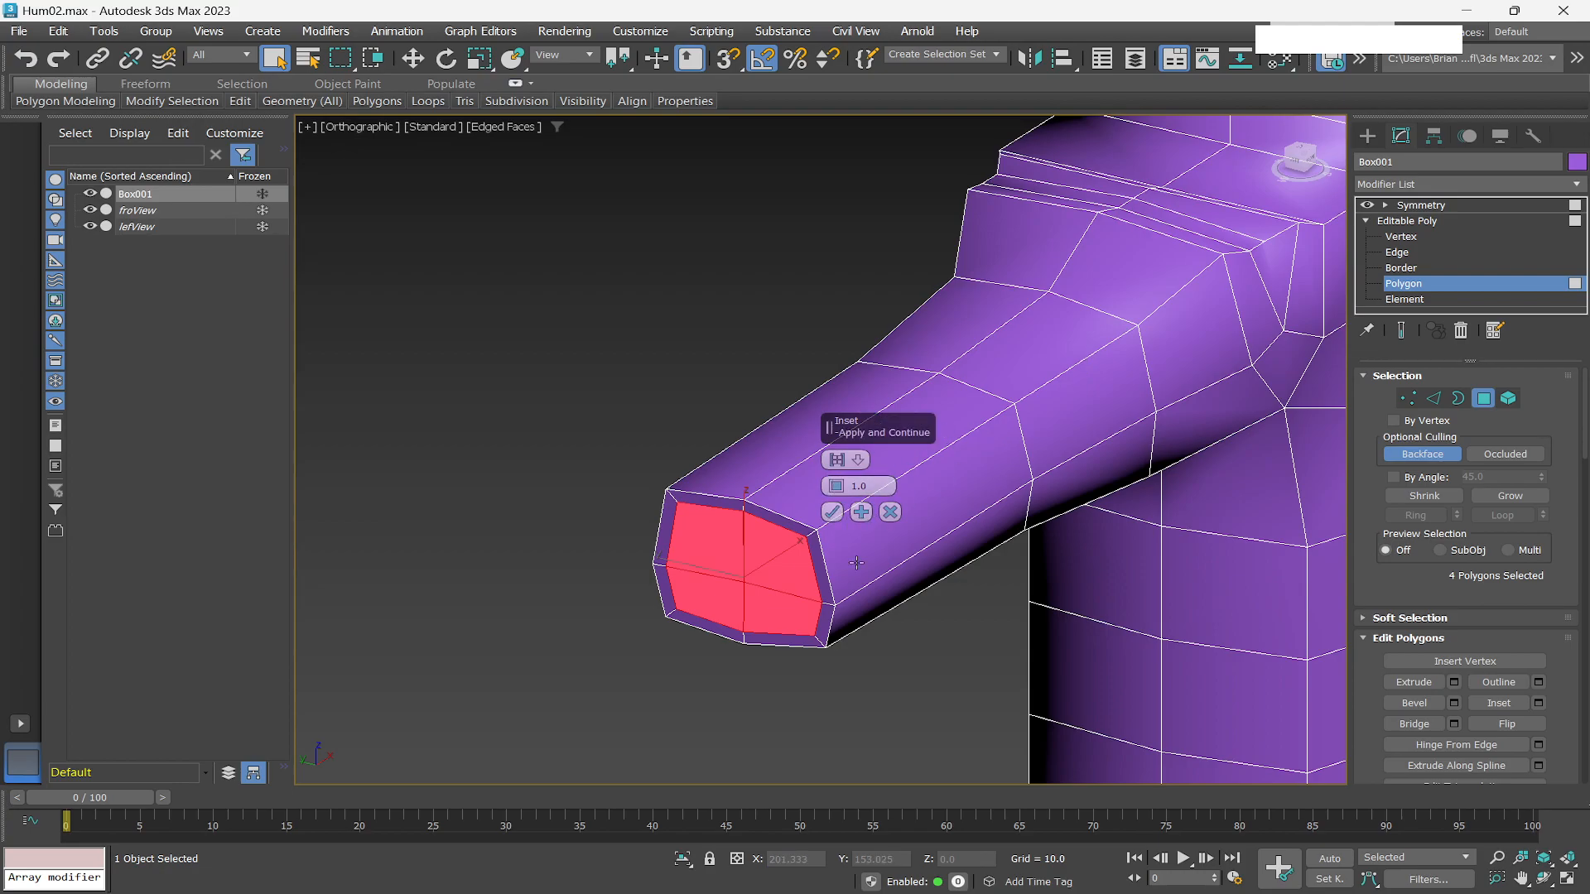
mouse_move(836, 486)
mouse_down()
mouse_move(831, 464)
mouse_move(841, 495)
mouse_move(814, 478)
mouse_up()
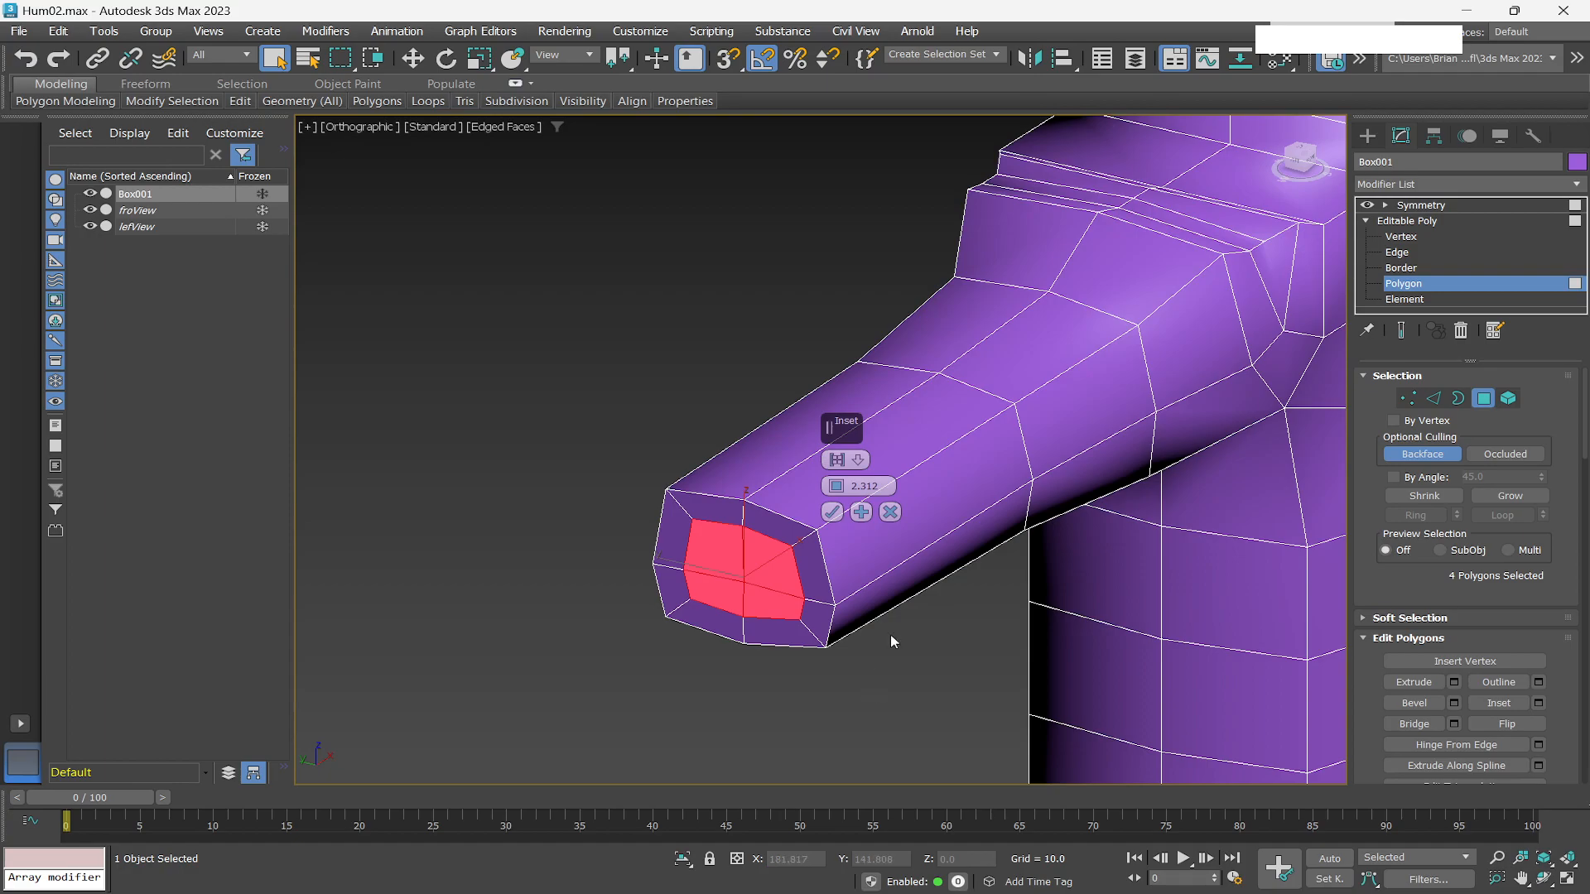
click(832, 513)
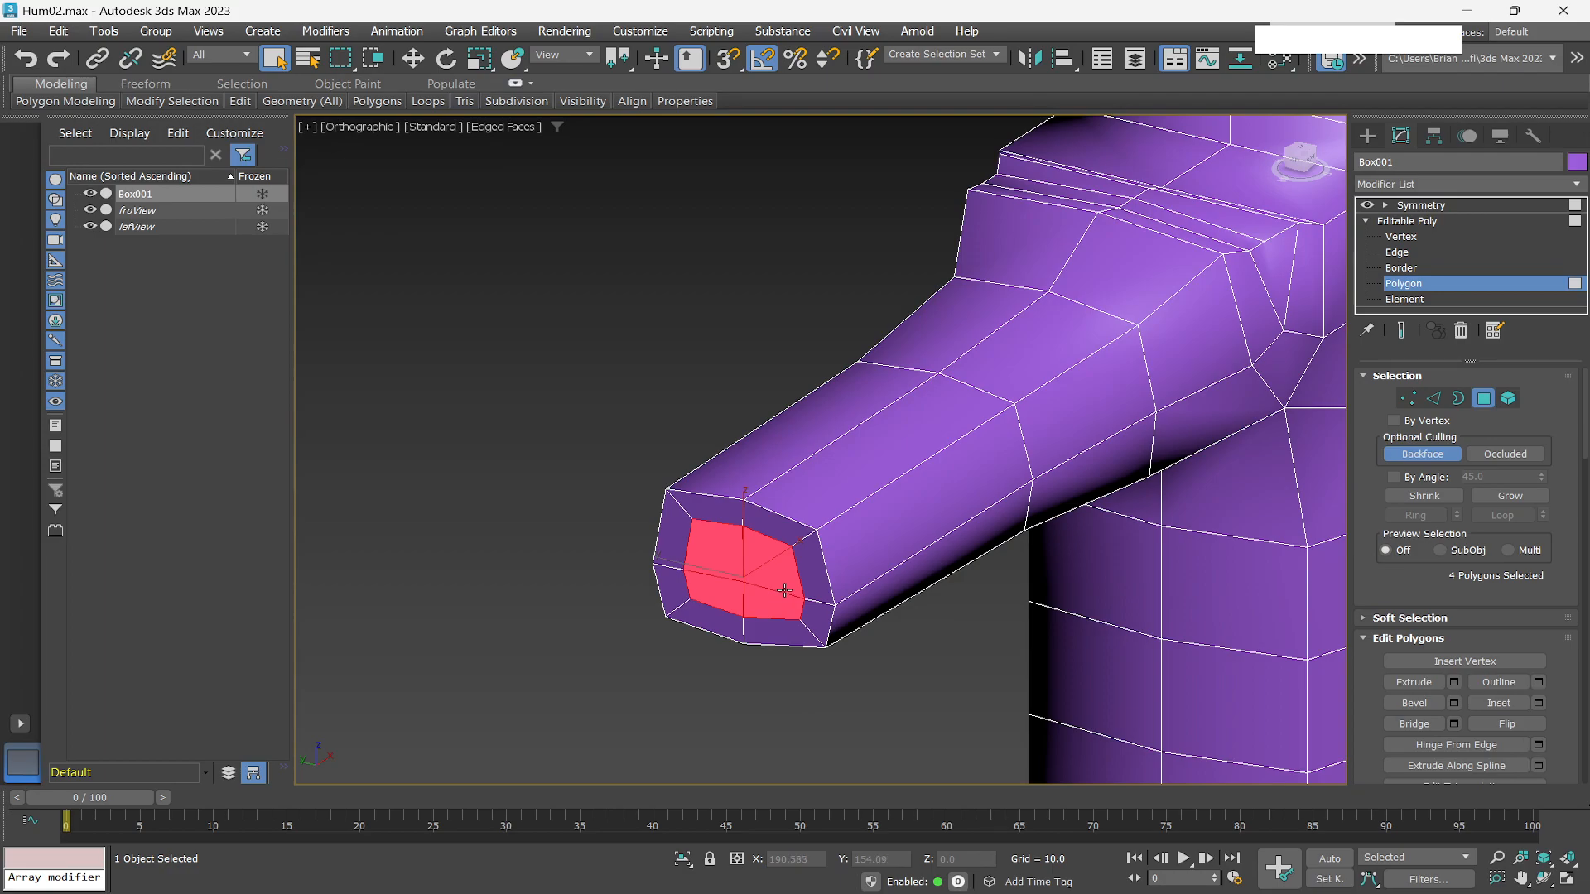
Rotate the inset end polygons to tilt them and raise them slightly to shape the hand's base.
key(r)
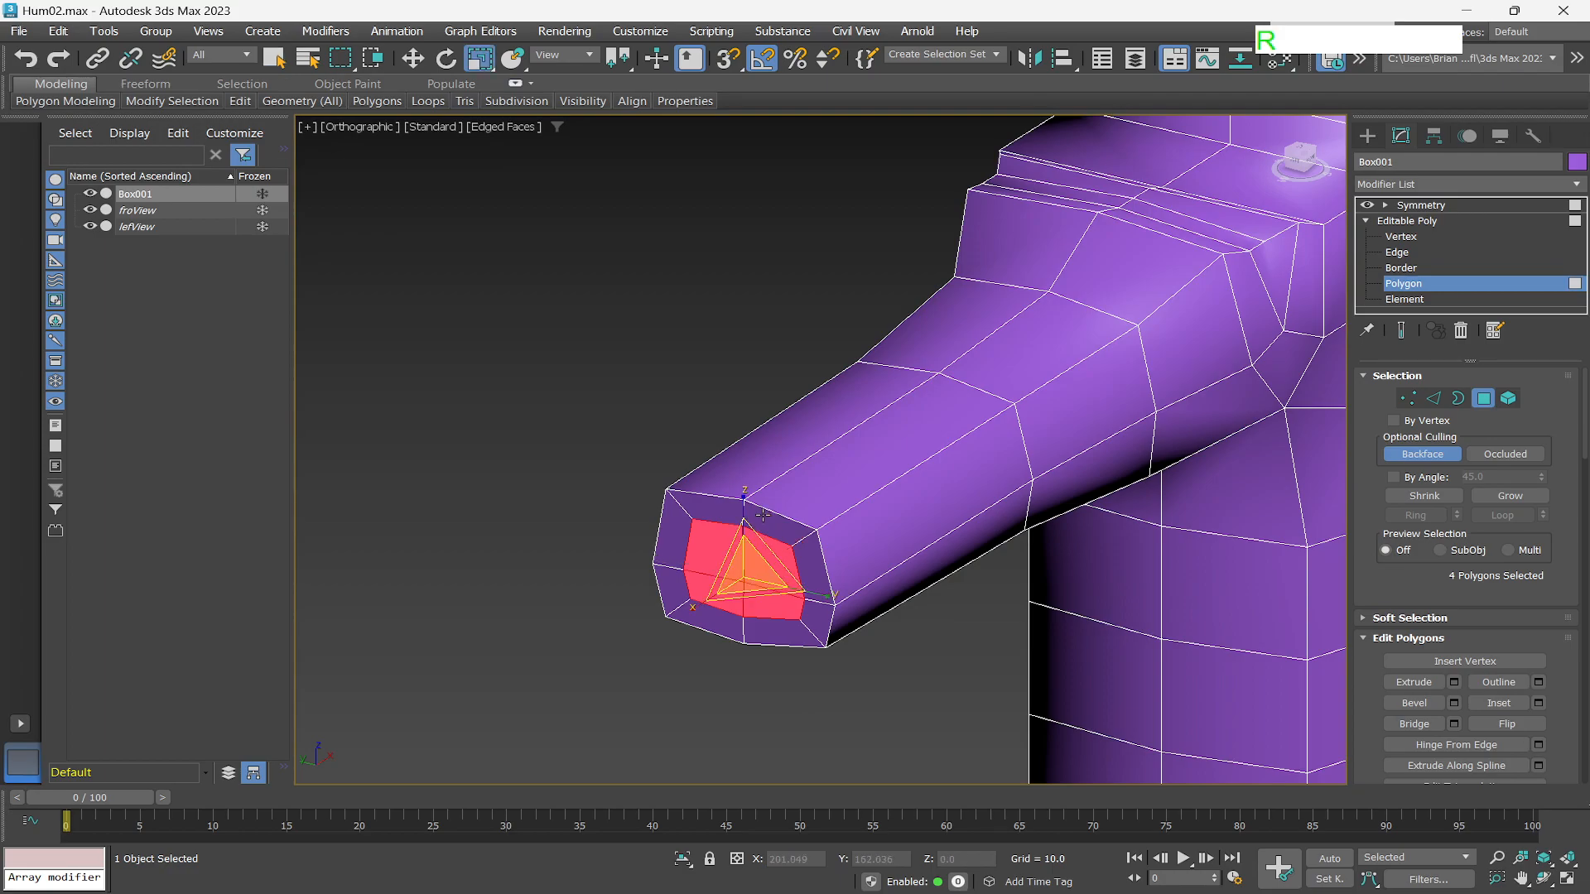
drag(742, 507, 742, 520)
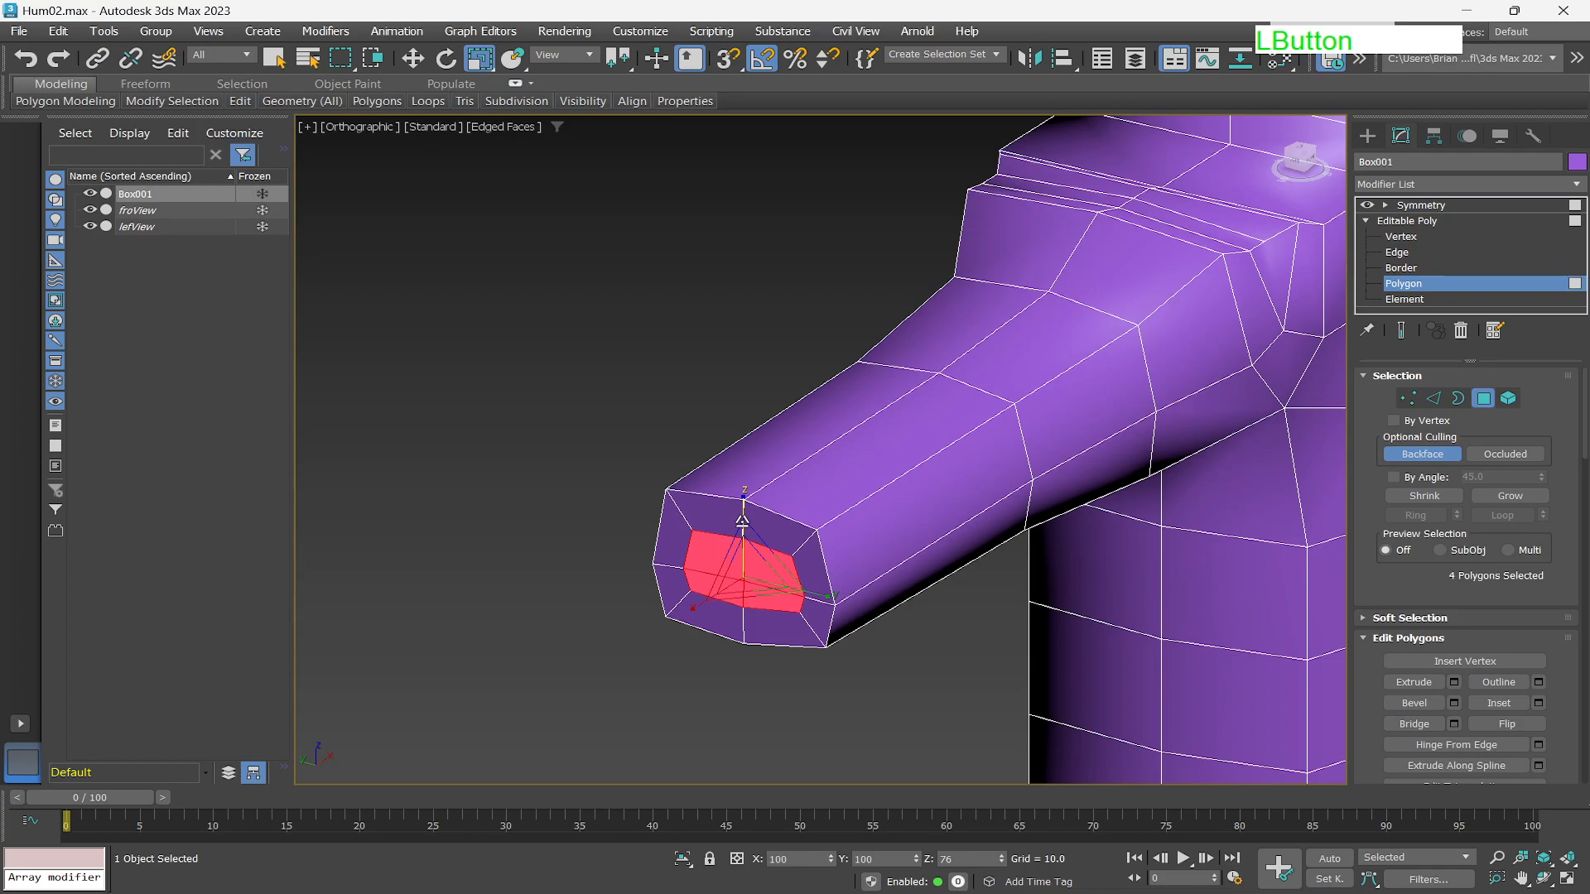
drag(815, 594, 827, 595)
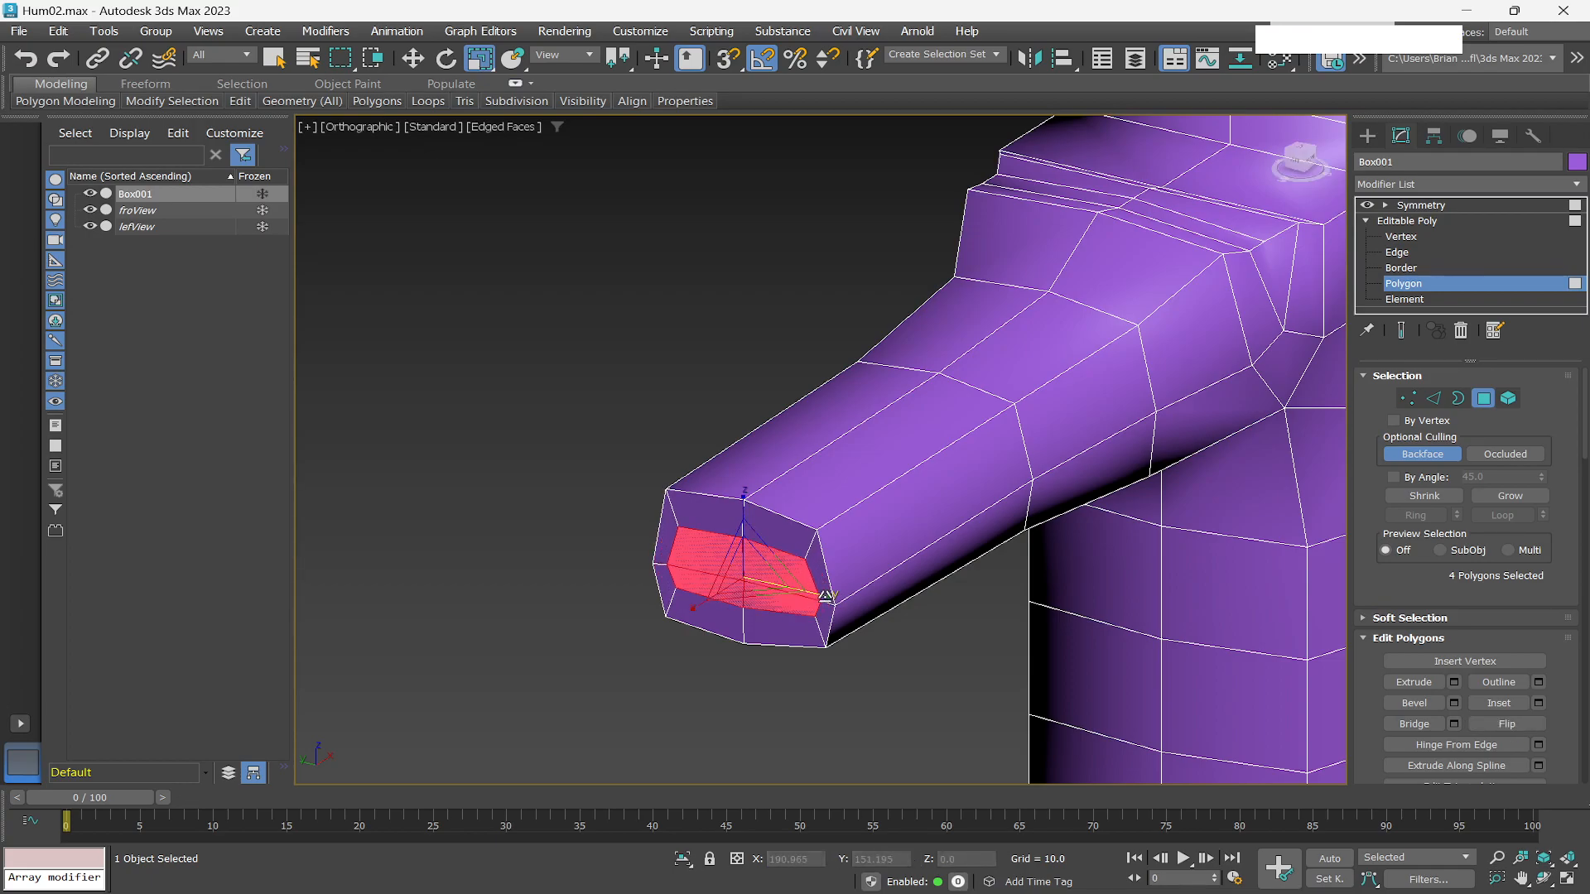
key(w)
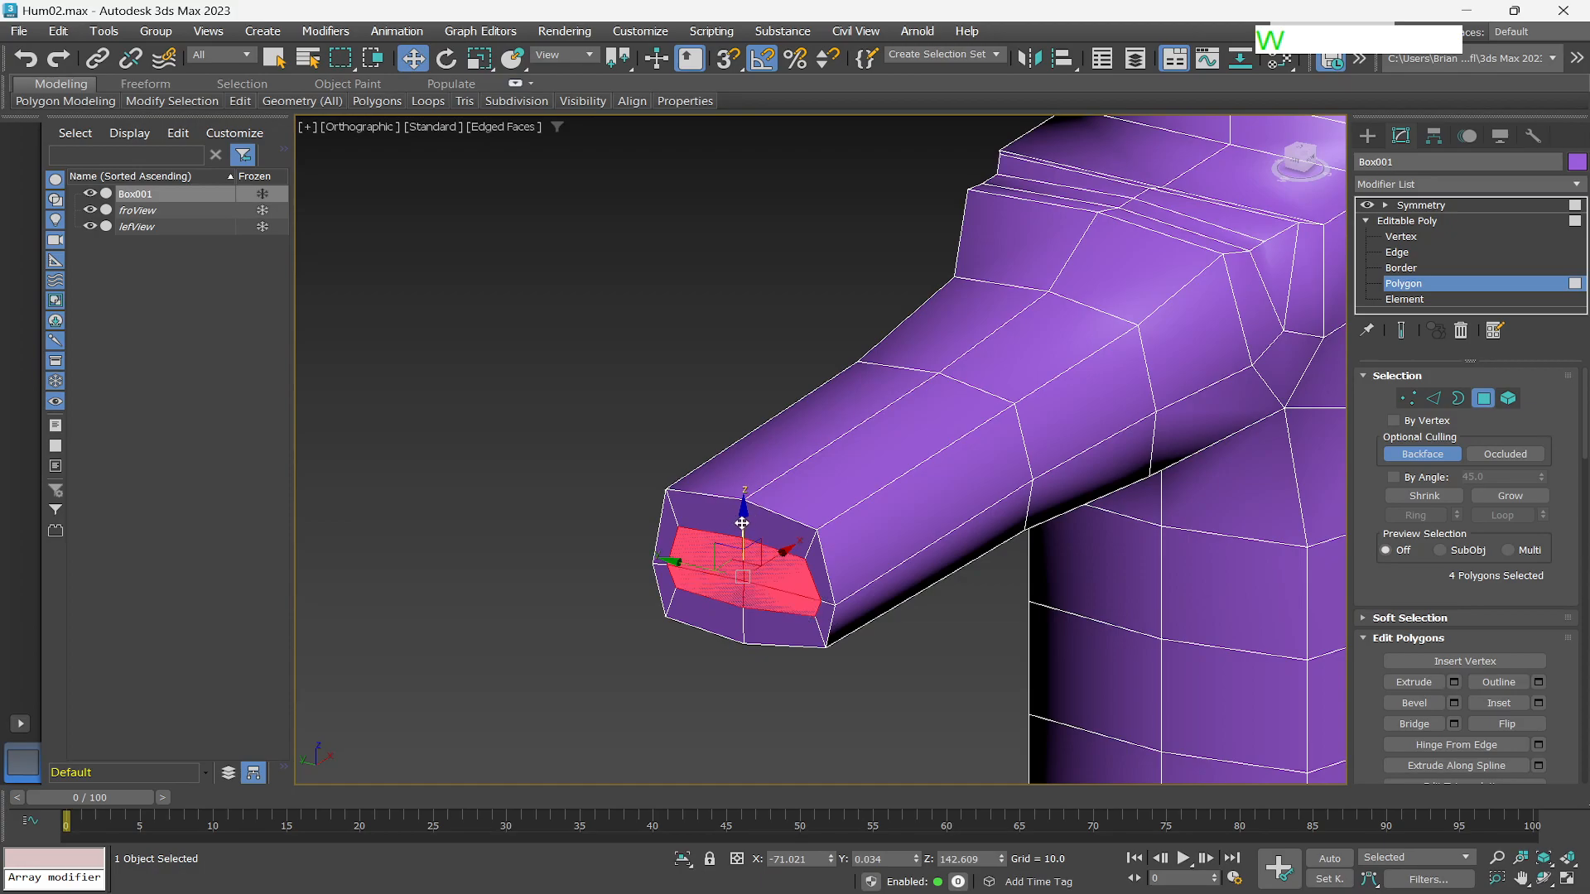
drag(741, 525, 741, 515)
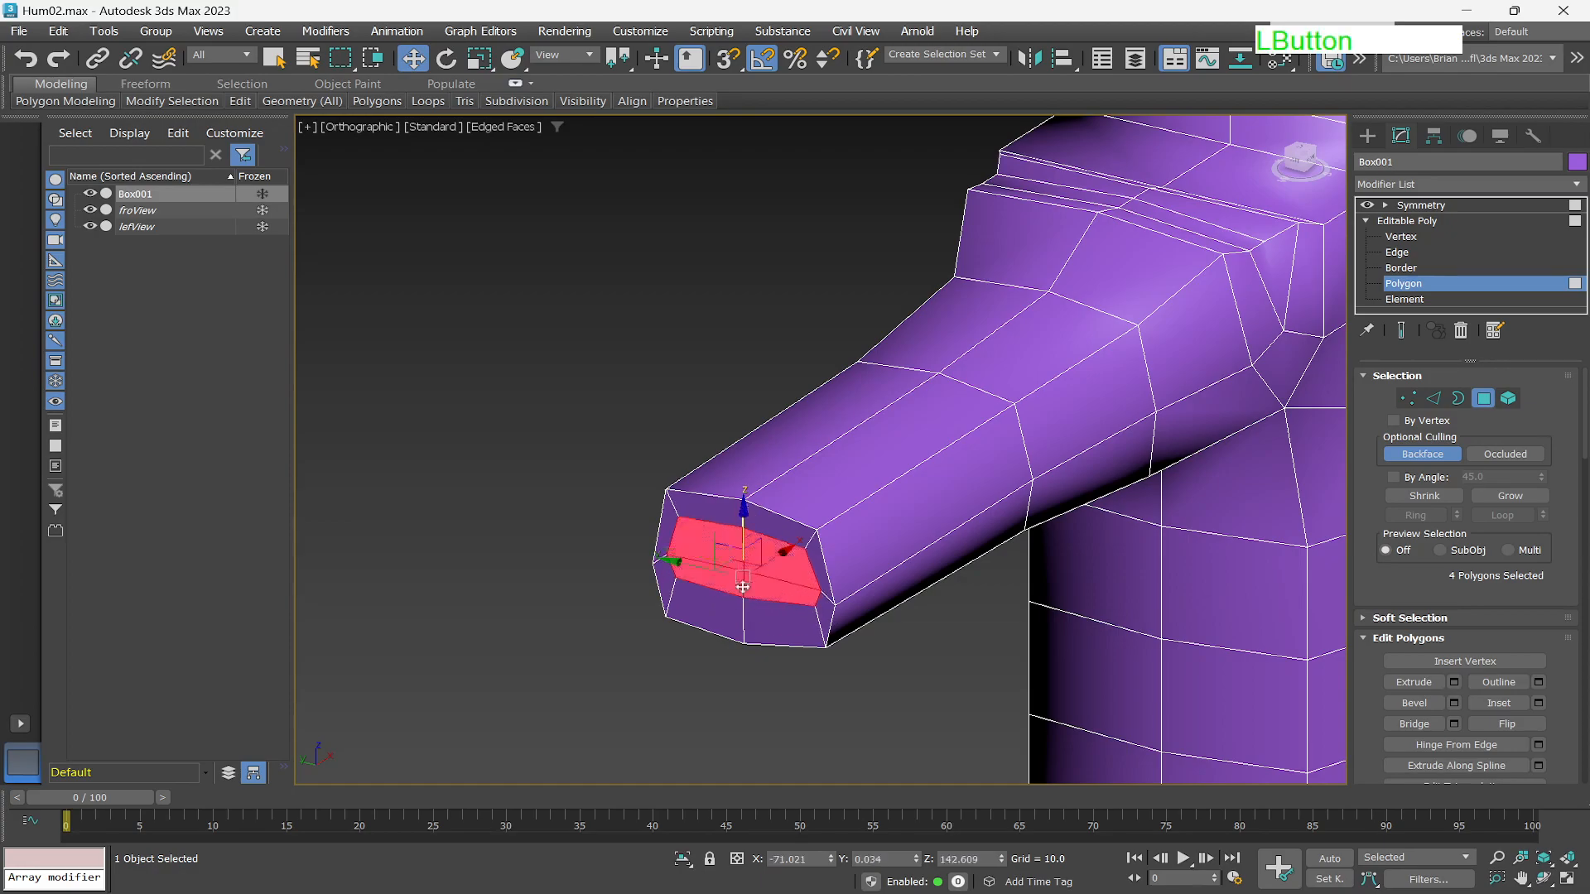
drag(742, 575, 741, 566)
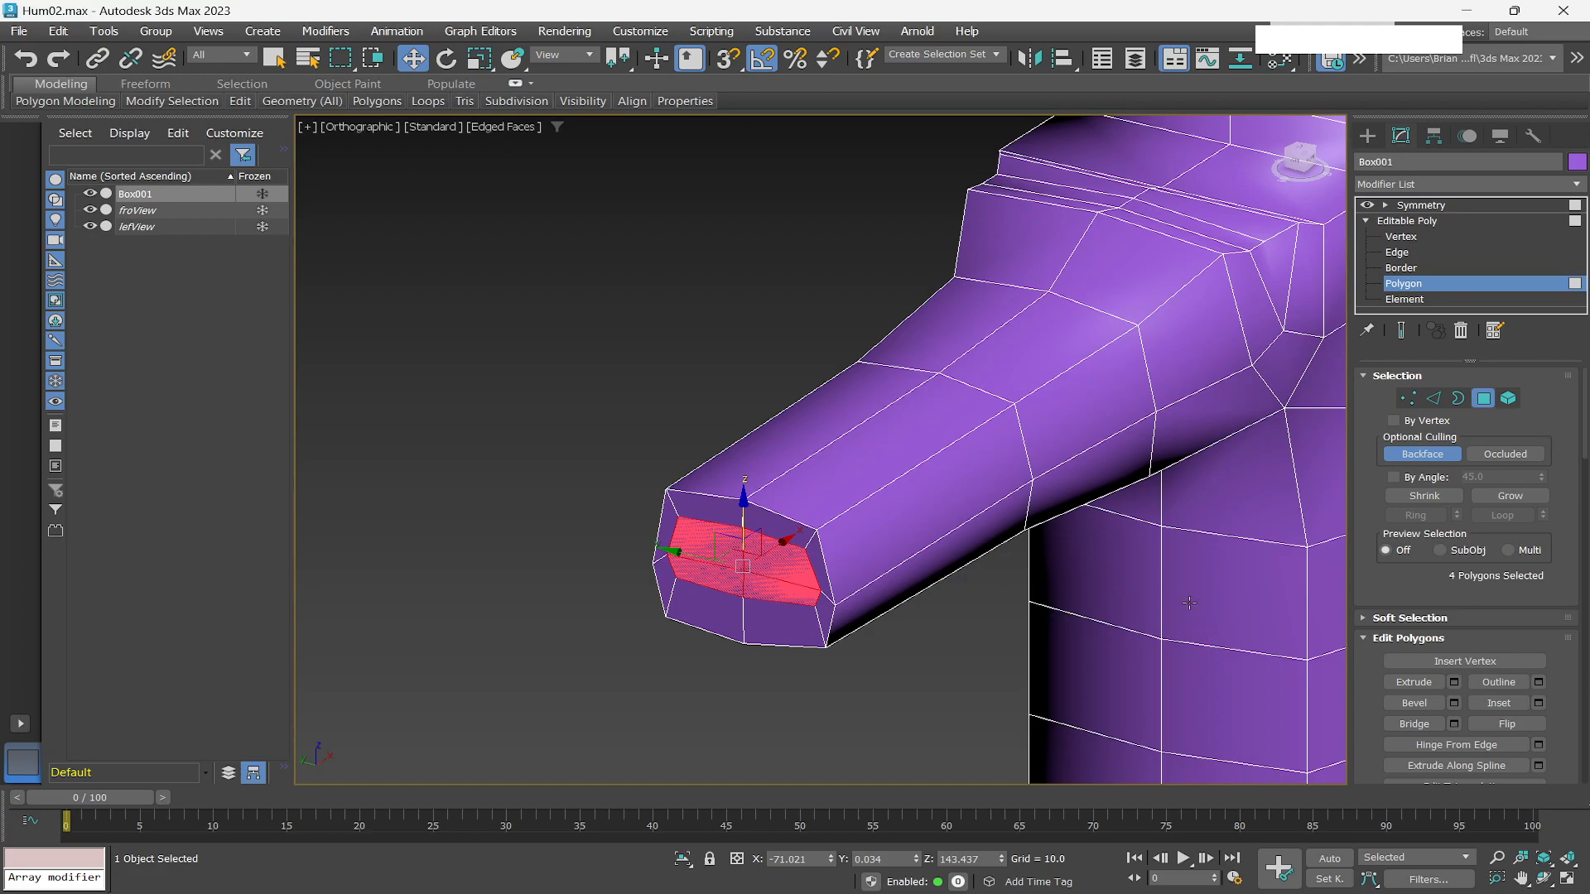
Bevel the end polygons with a height of 6.564 and an outline of 1.093.
click(1454, 703)
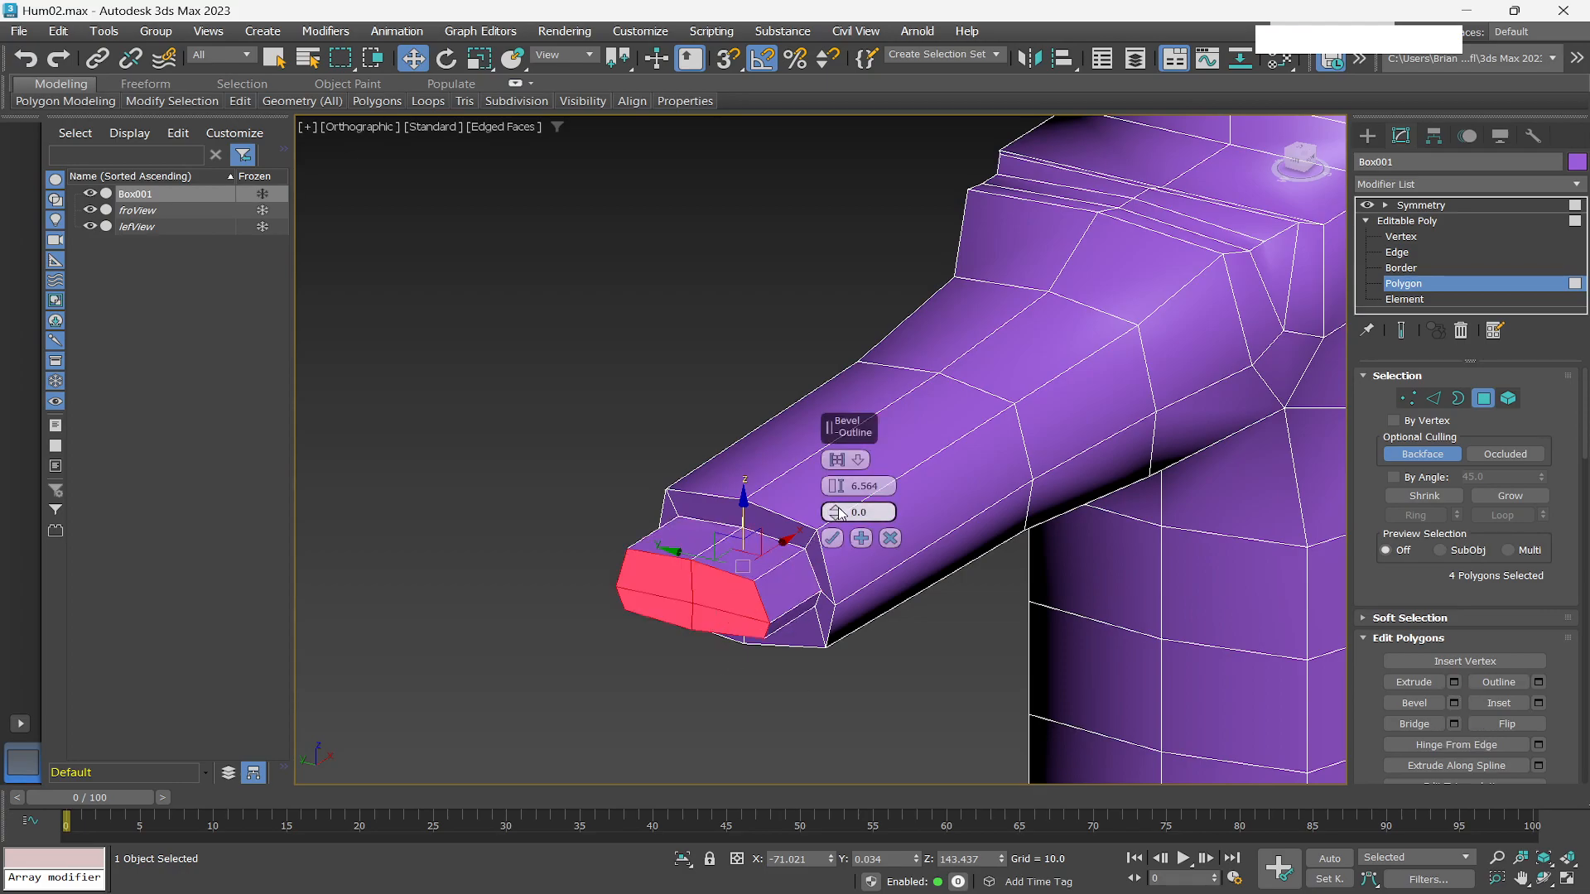
drag(834, 512, 824, 492)
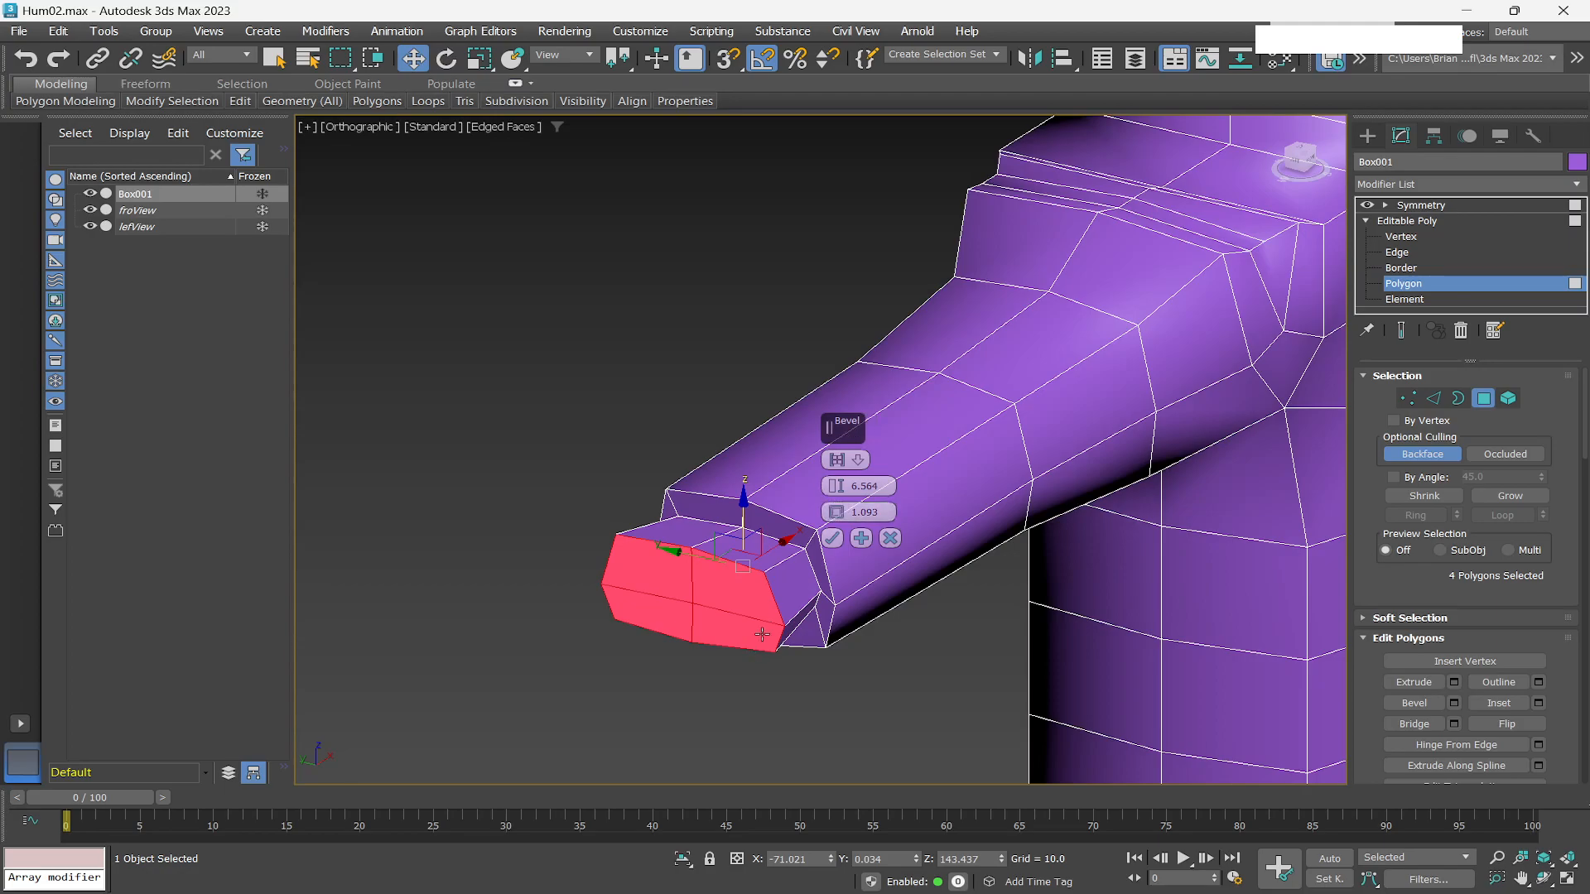
click(833, 543)
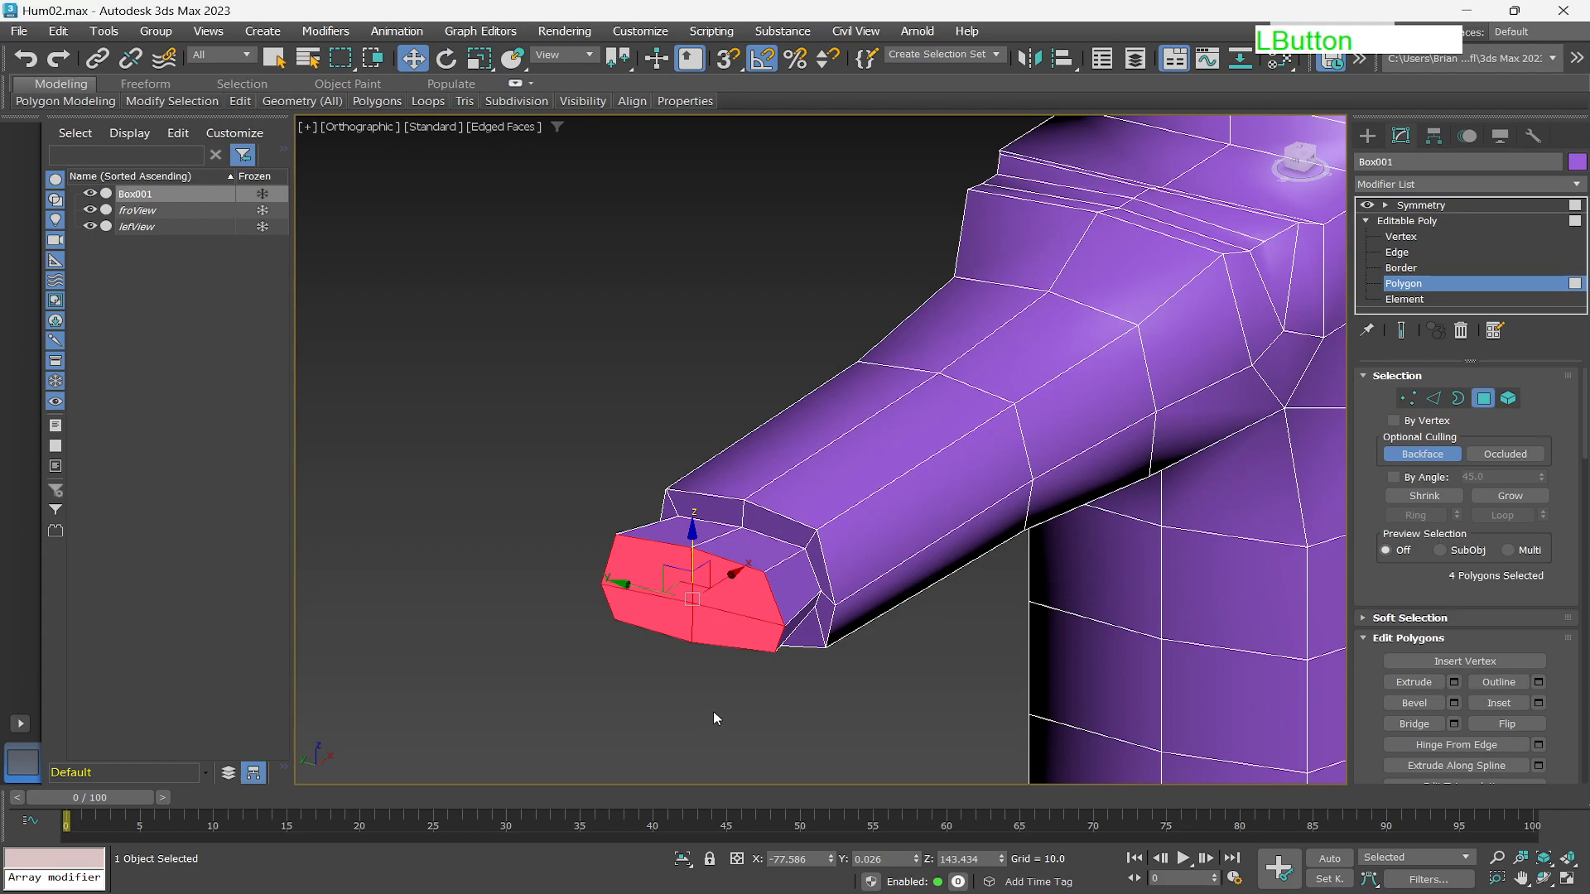
Rotate the bevelled polygons downward, then extrude them with a height of 10.691 to form the hand.
key(r)
drag(692, 531, 689, 568)
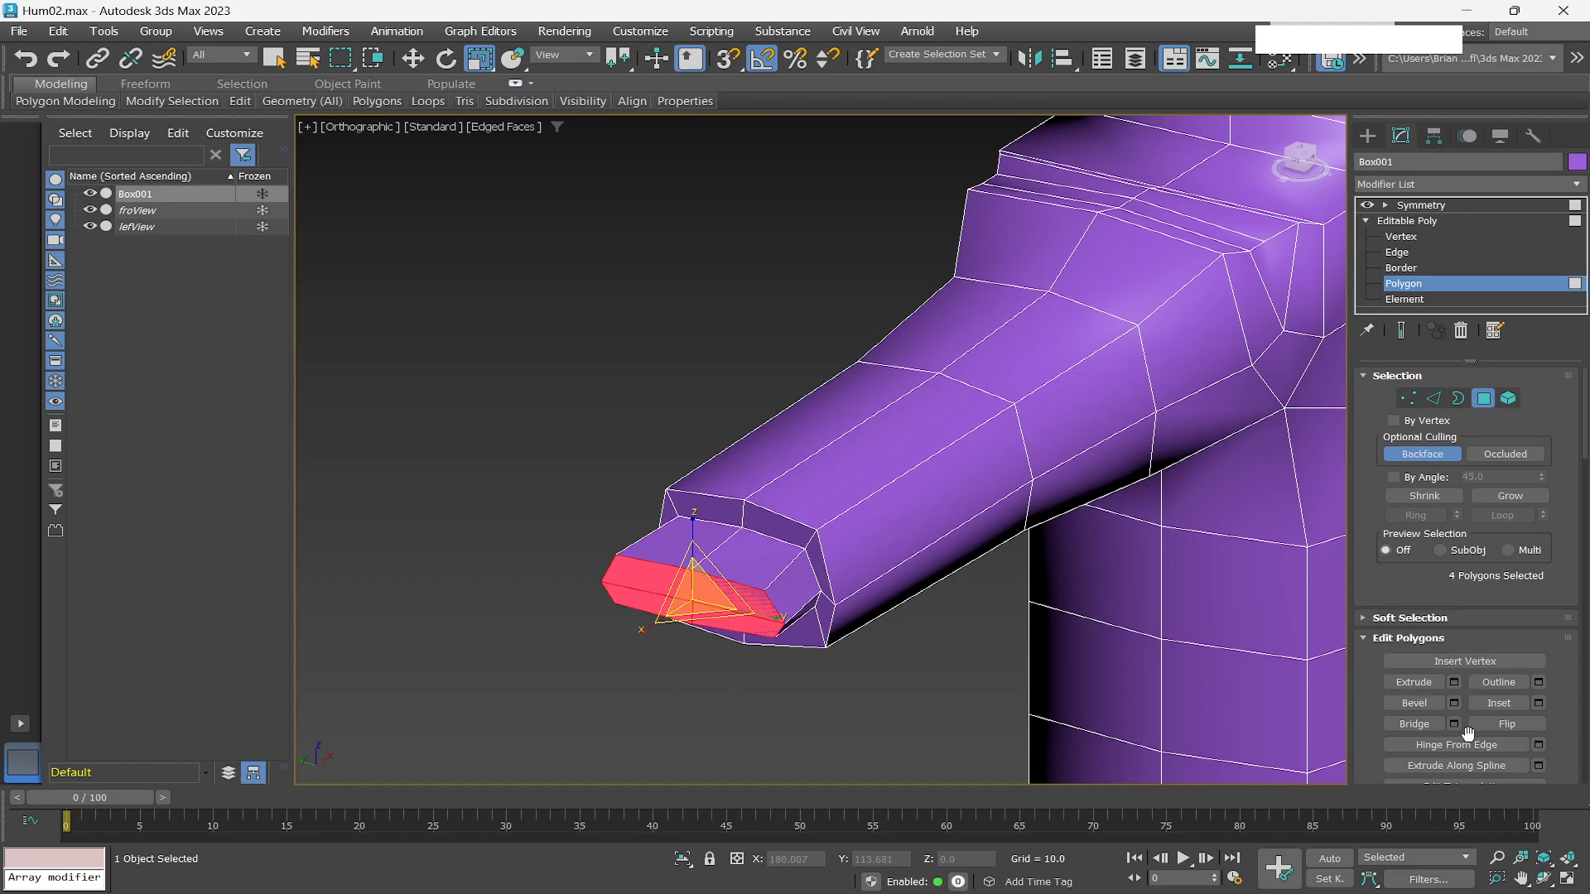
click(1455, 684)
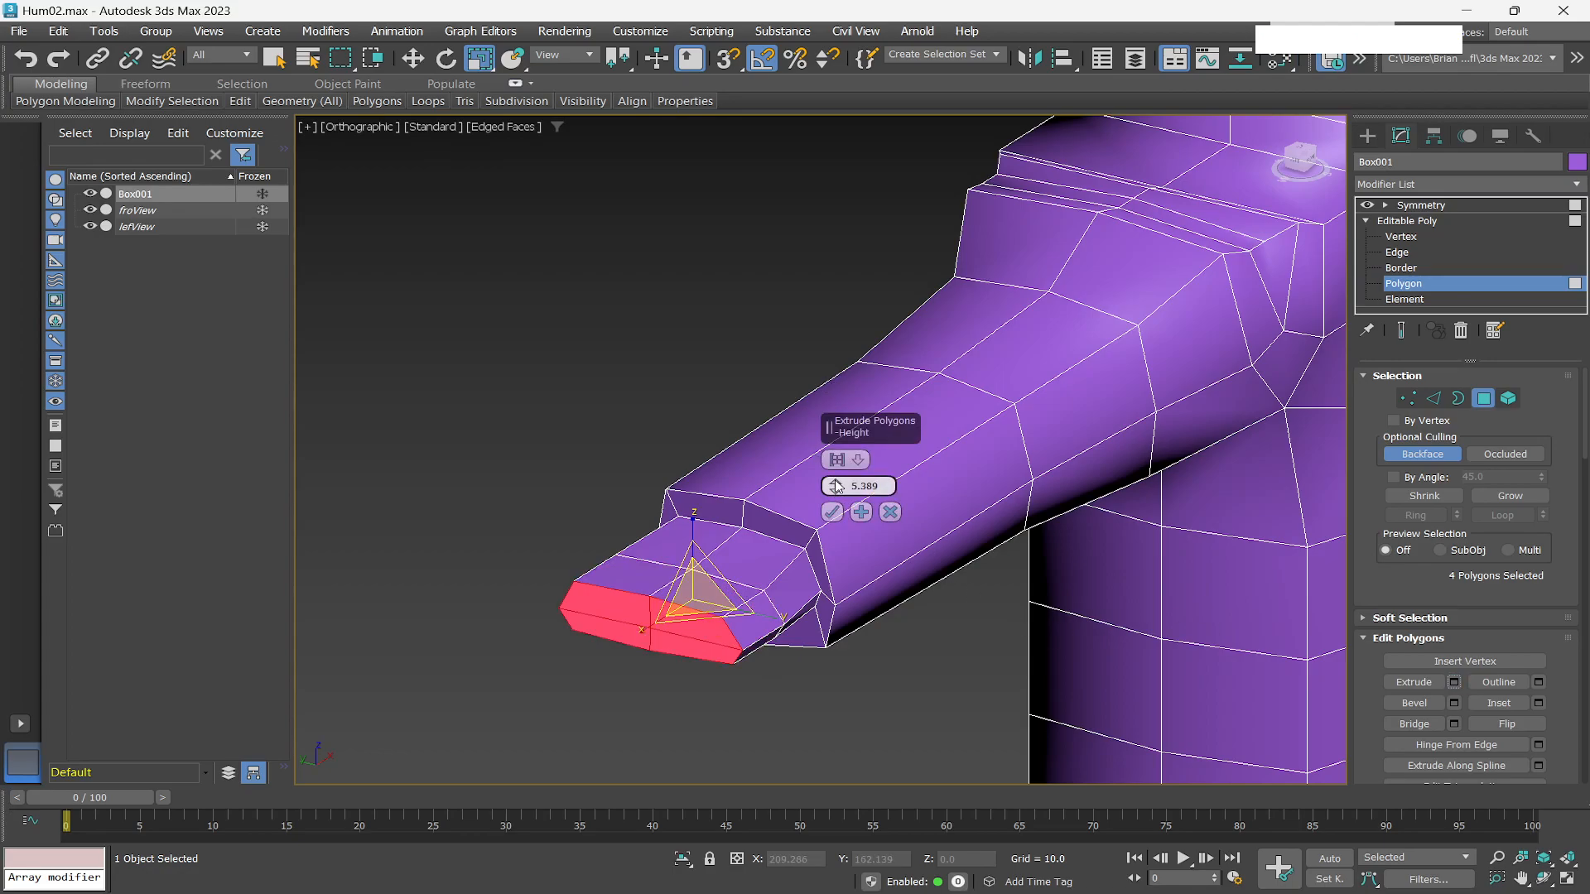
drag(836, 487, 833, 408)
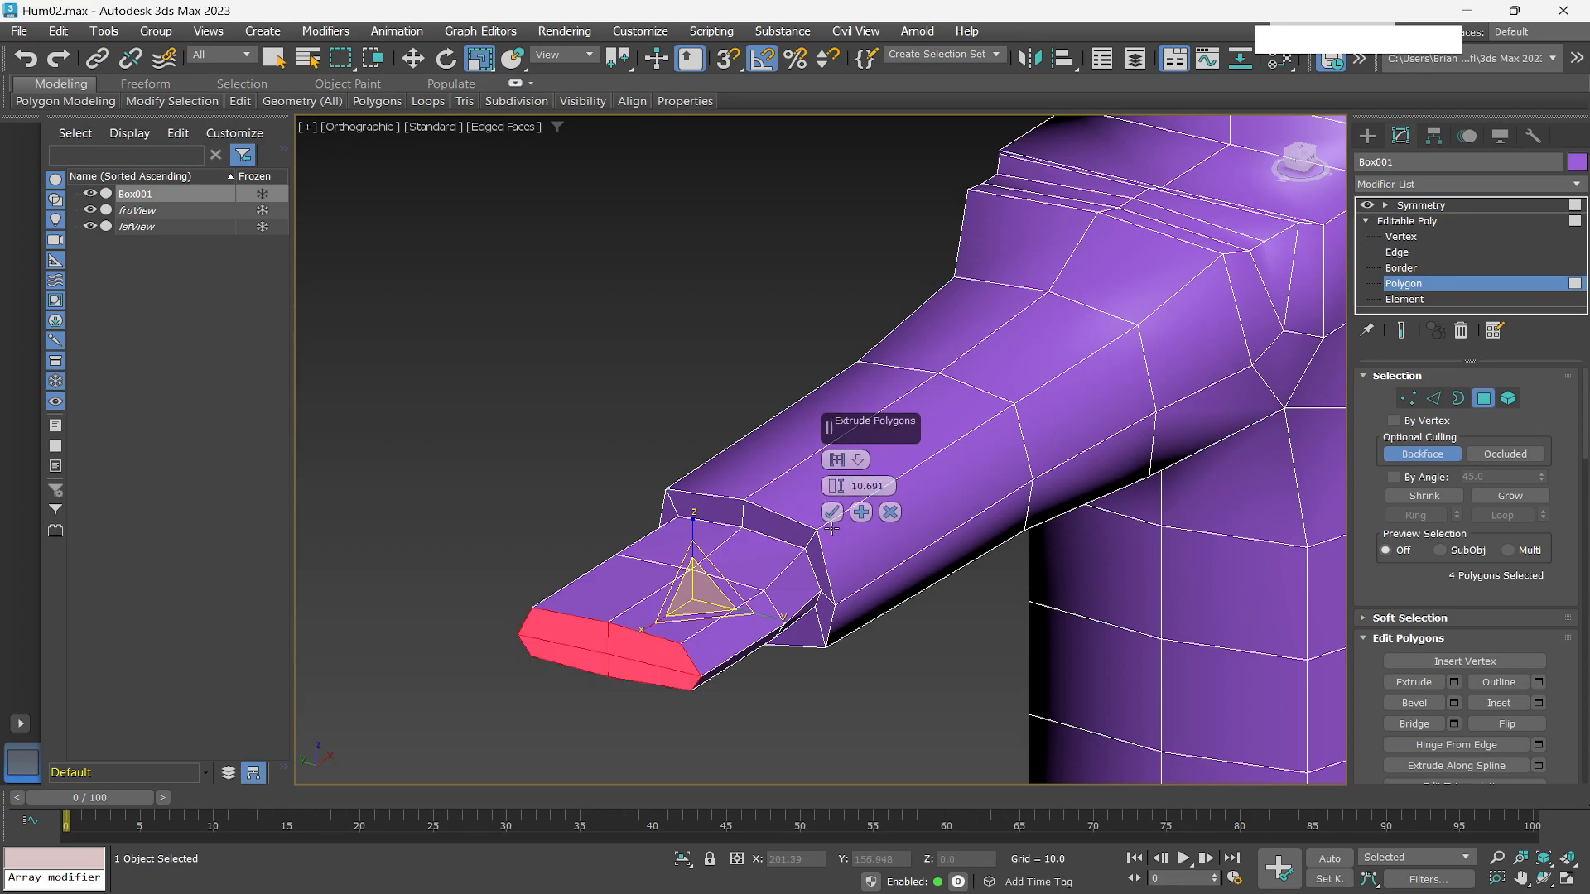
click(832, 512)
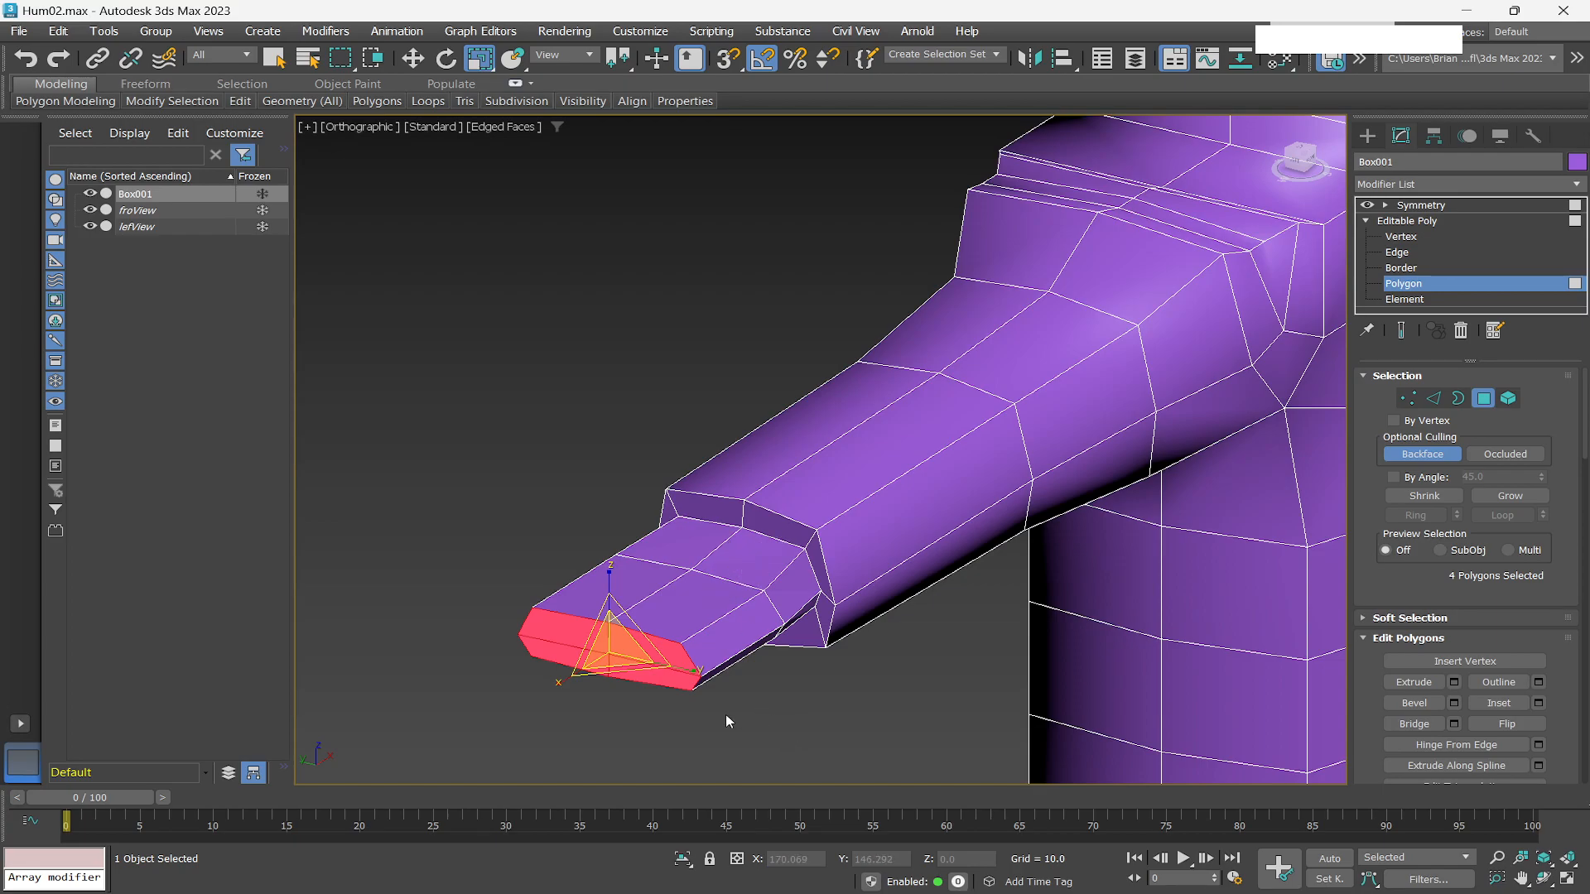
Insert an edge loop across the extruded hand section.
scroll(723, 712, up, 2)
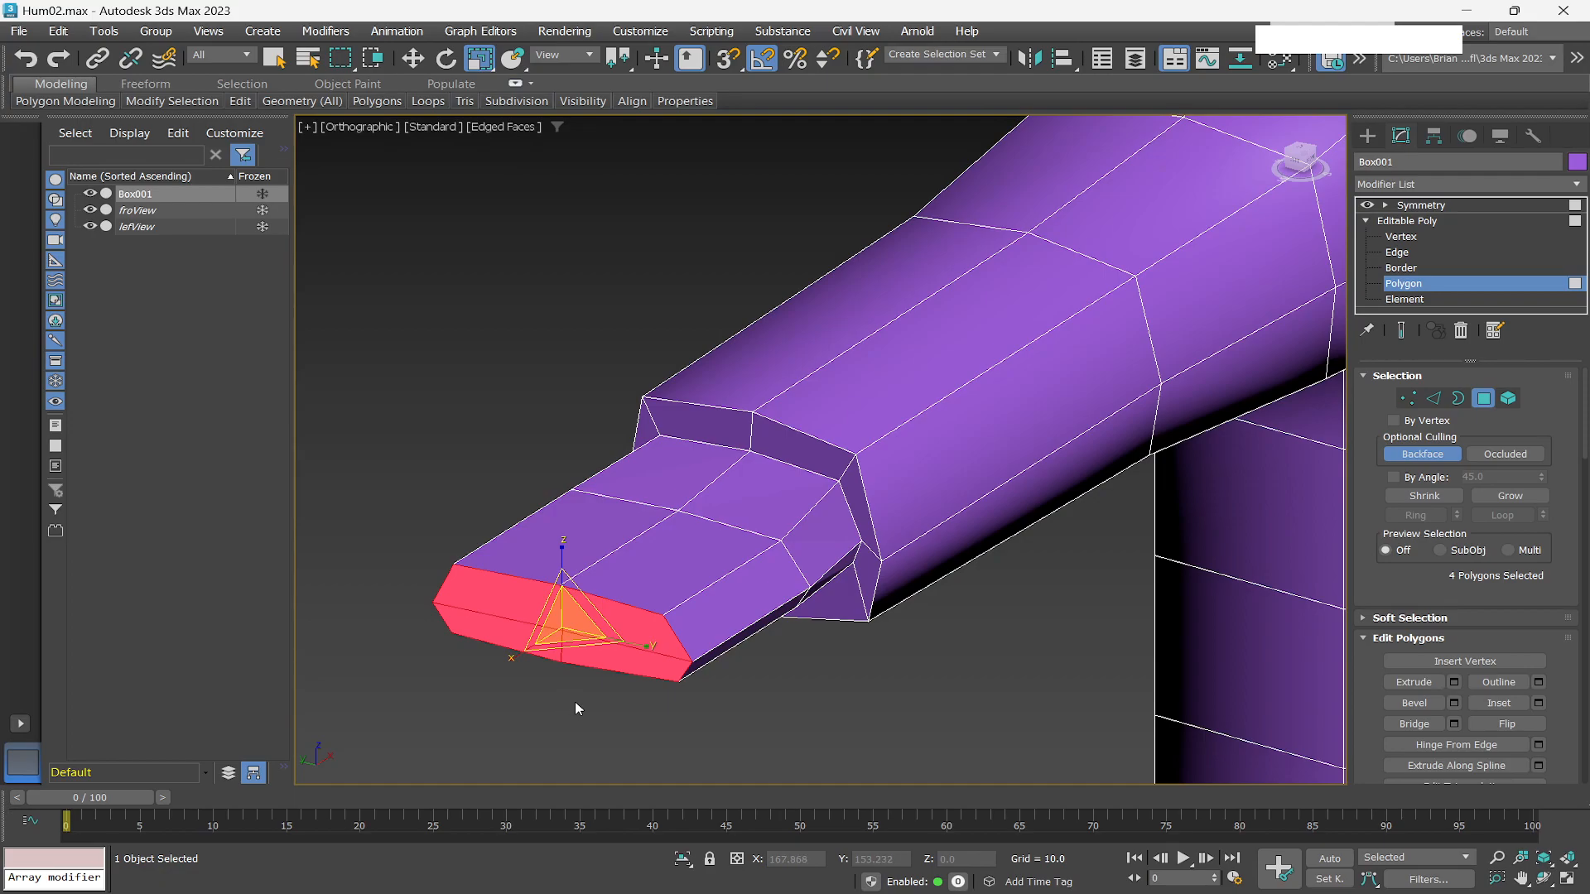
key(q)
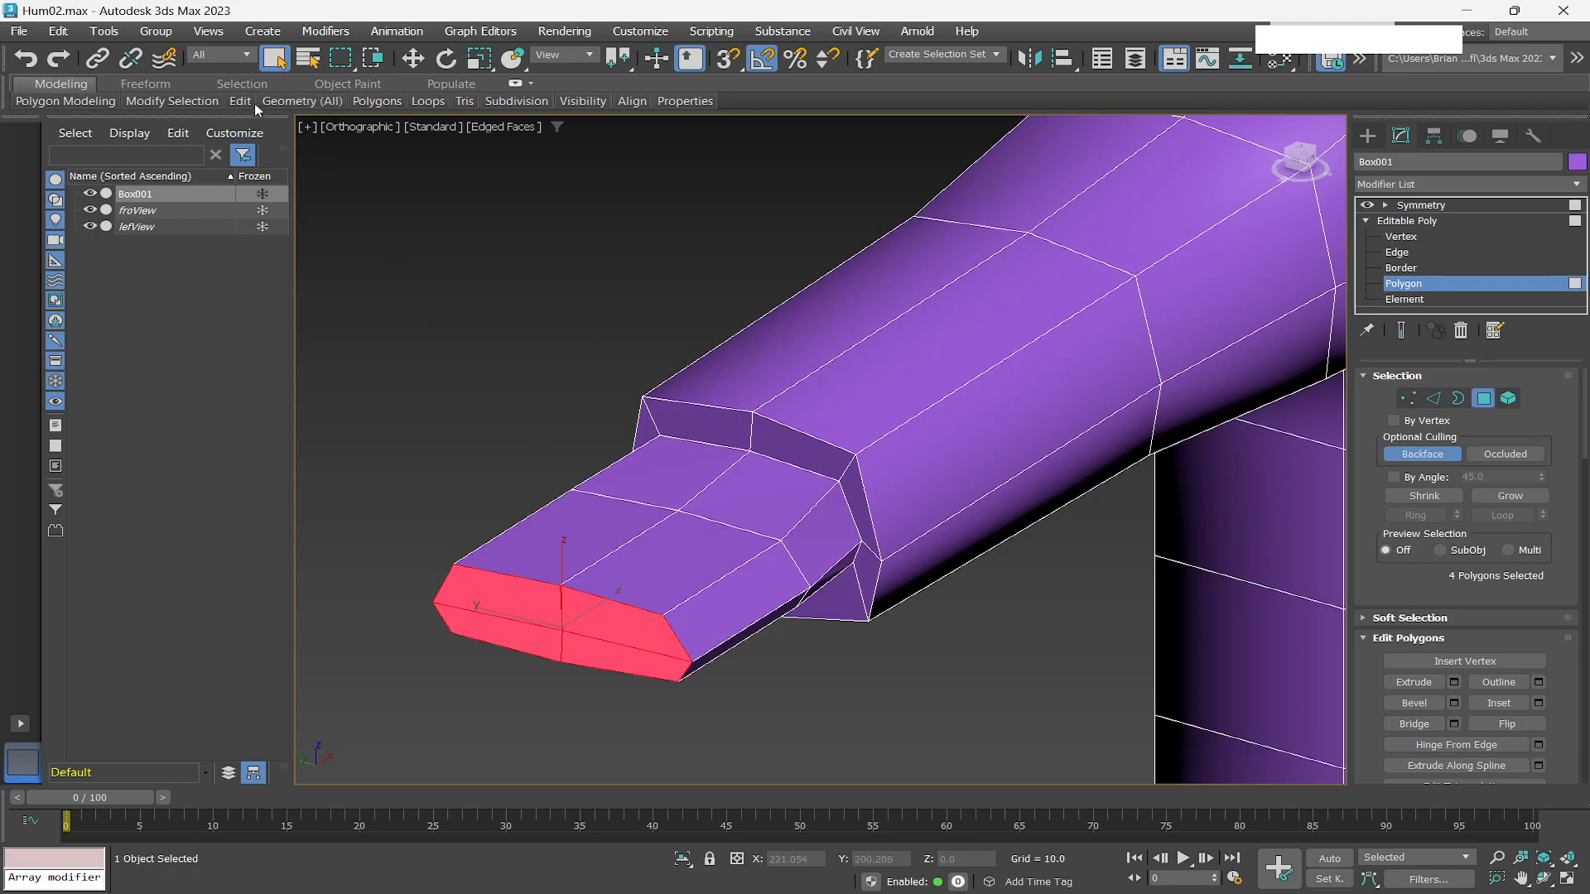
mouse_move(242, 102)
click(204, 133)
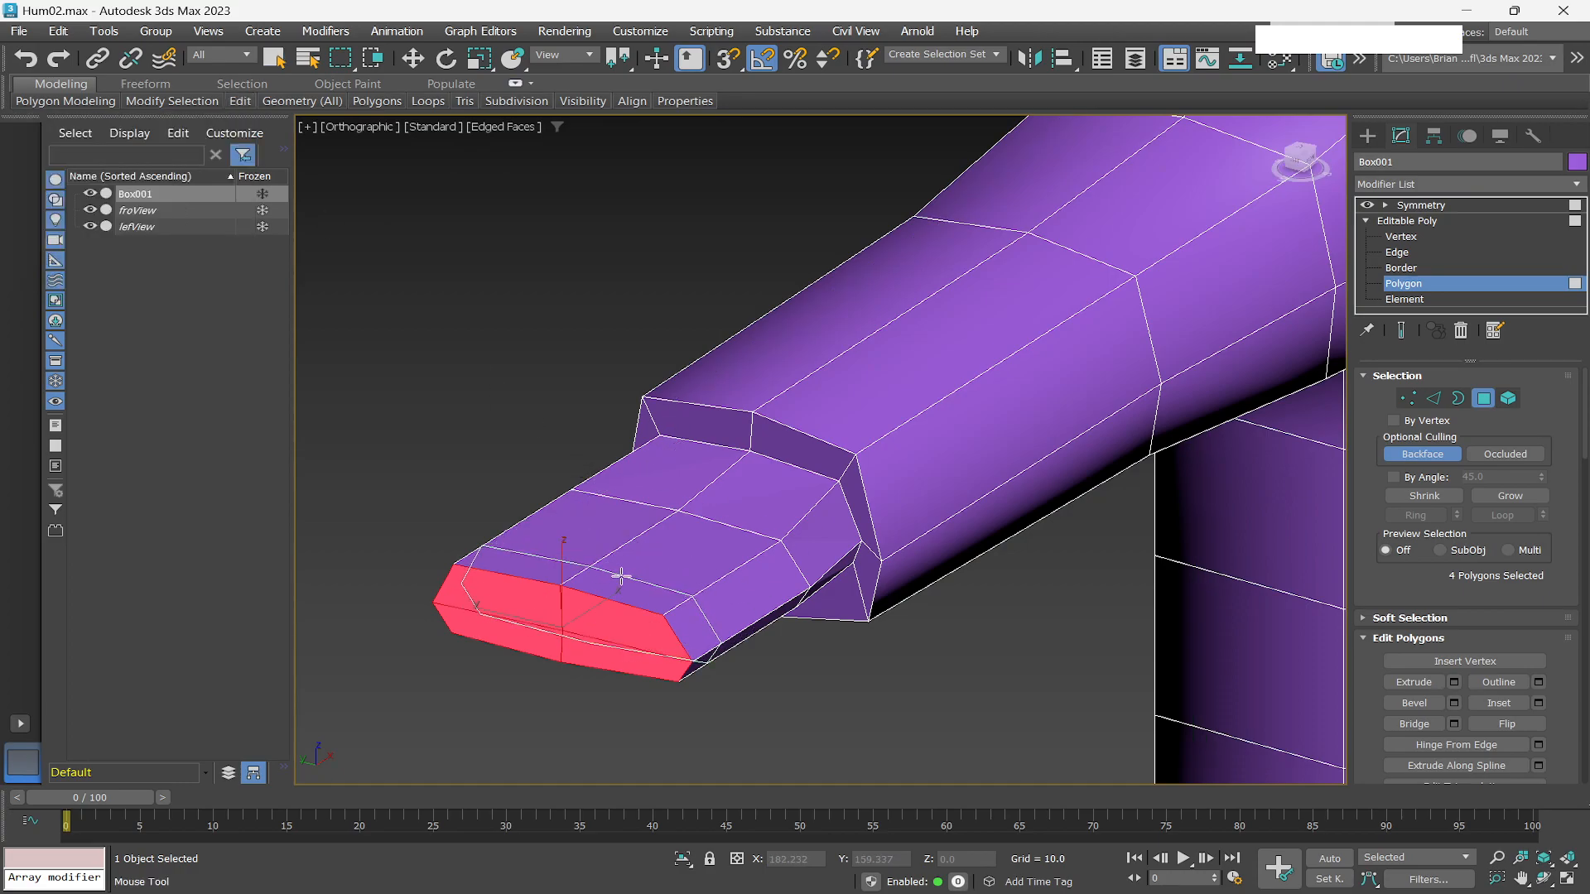
drag(622, 575, 653, 545)
click(652, 547)
right_click(970, 719)
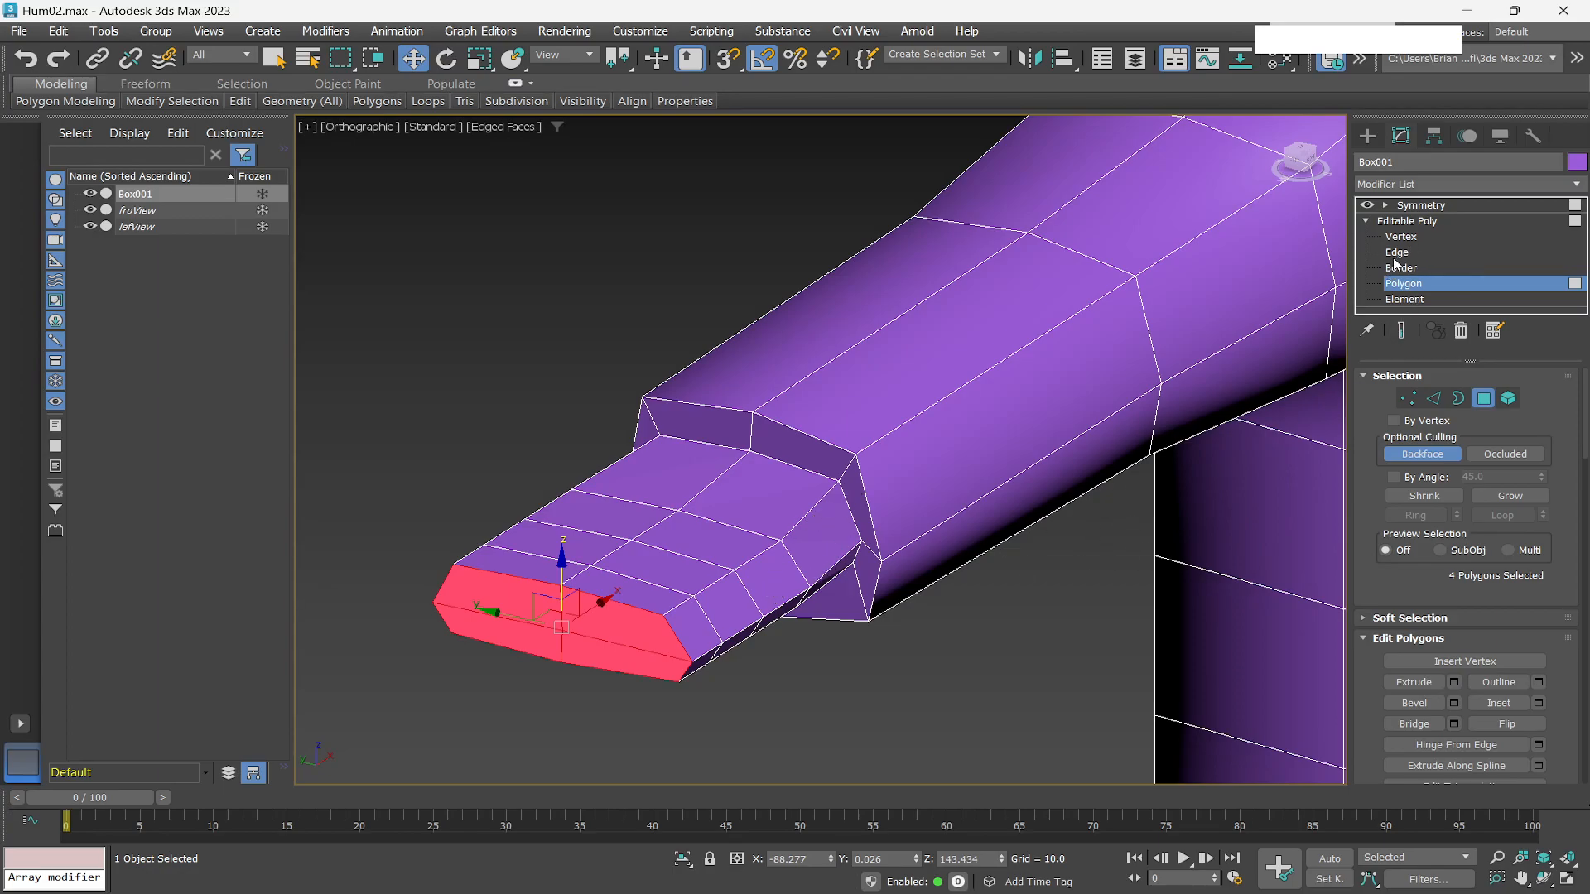
Cut a new edge down the front face of the hand to start dividing it into fingers.
click(1408, 237)
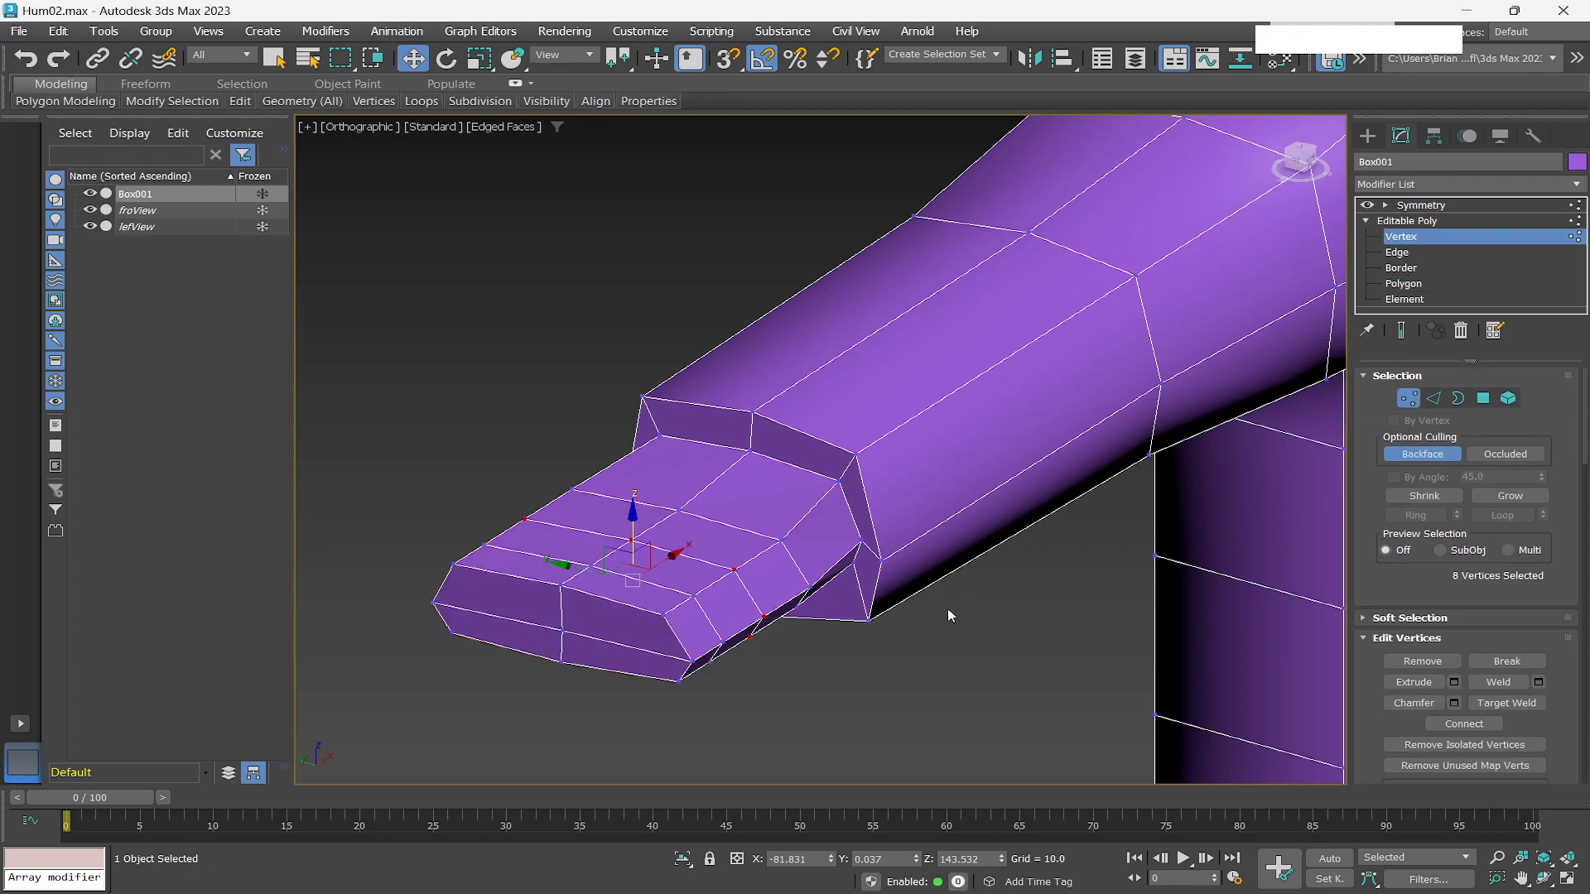
key(1)
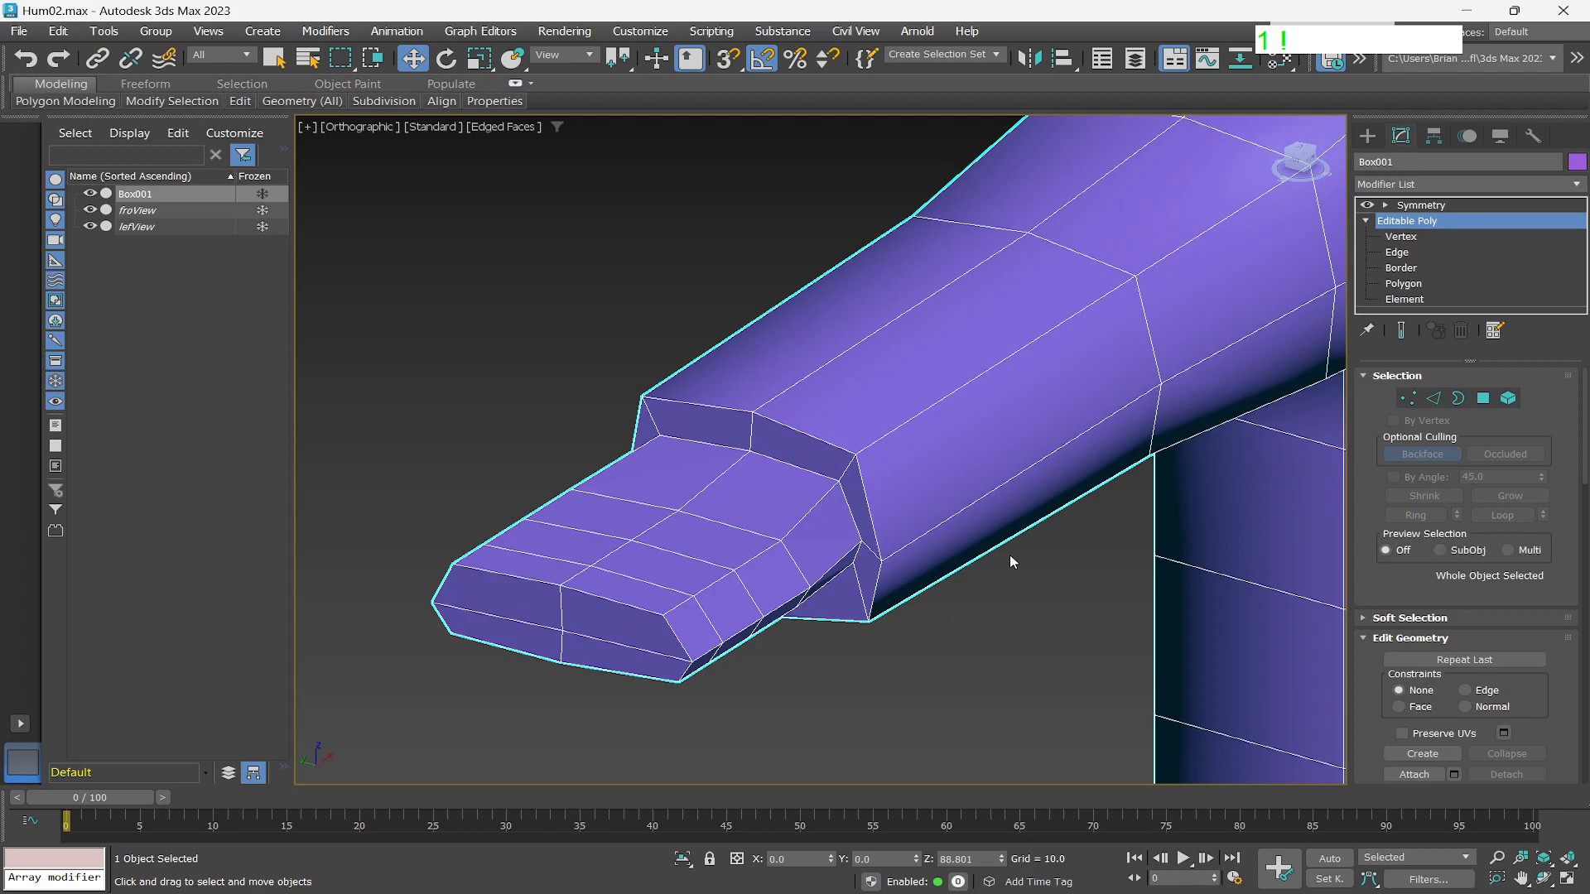
key(1)
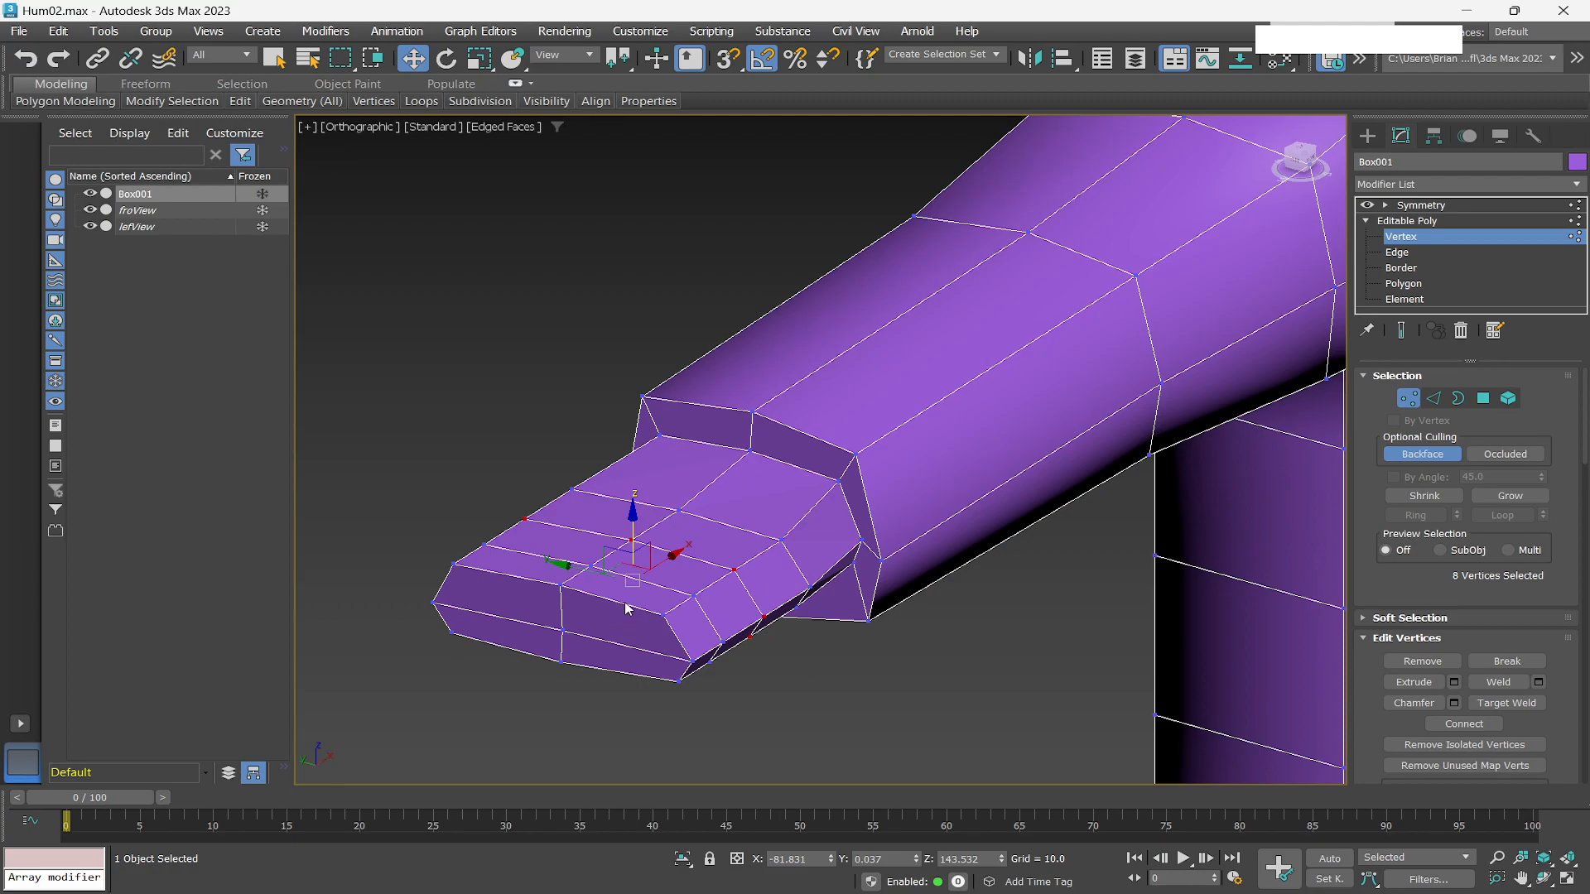
key(q)
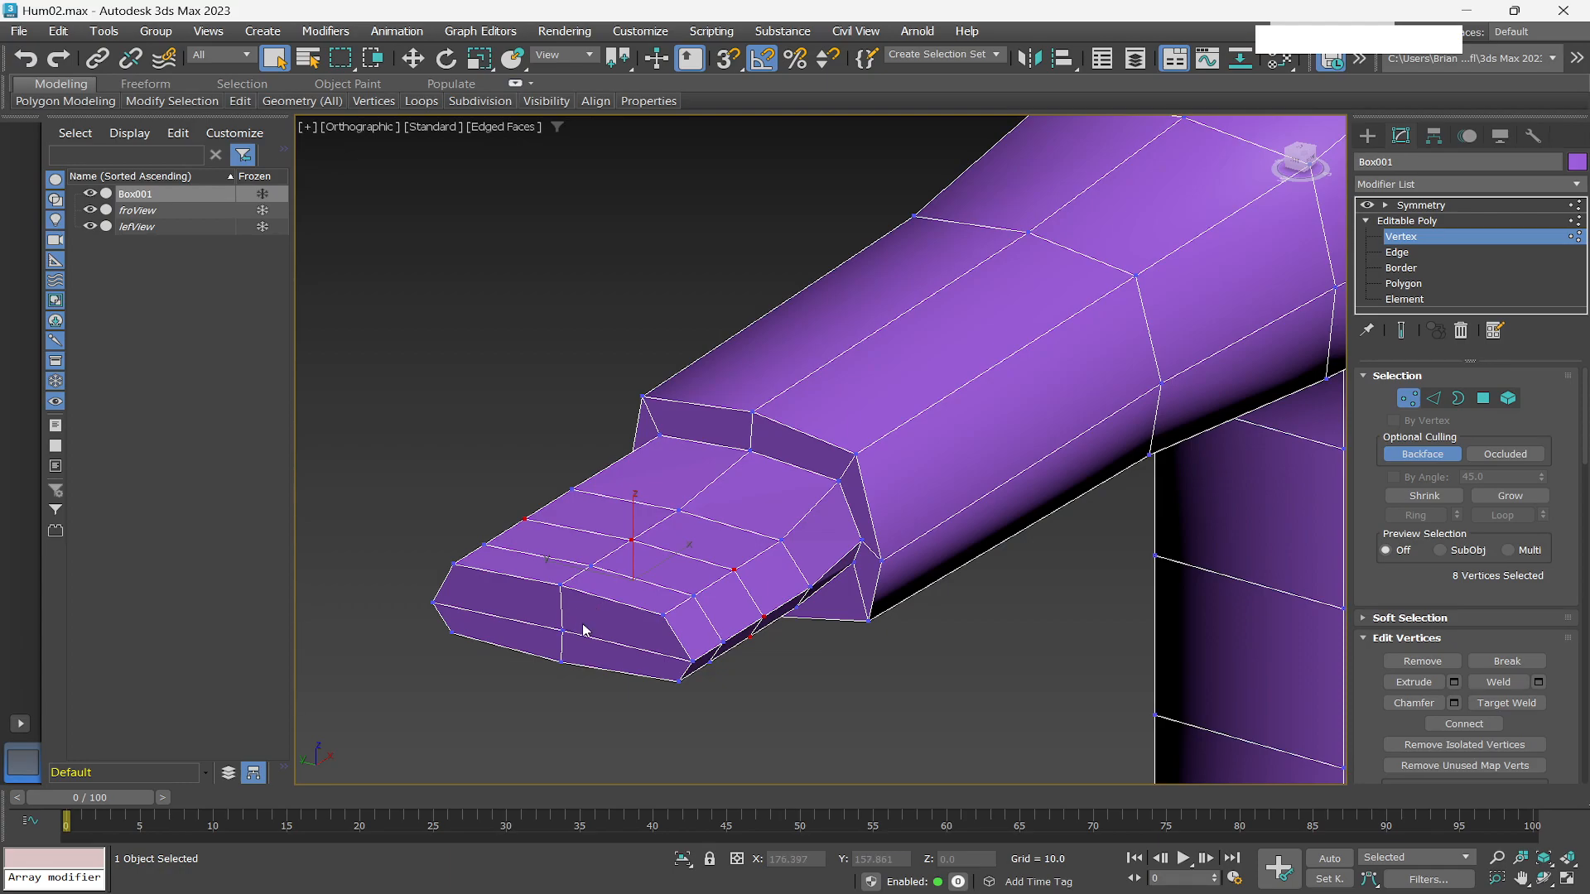
right_click(597, 615)
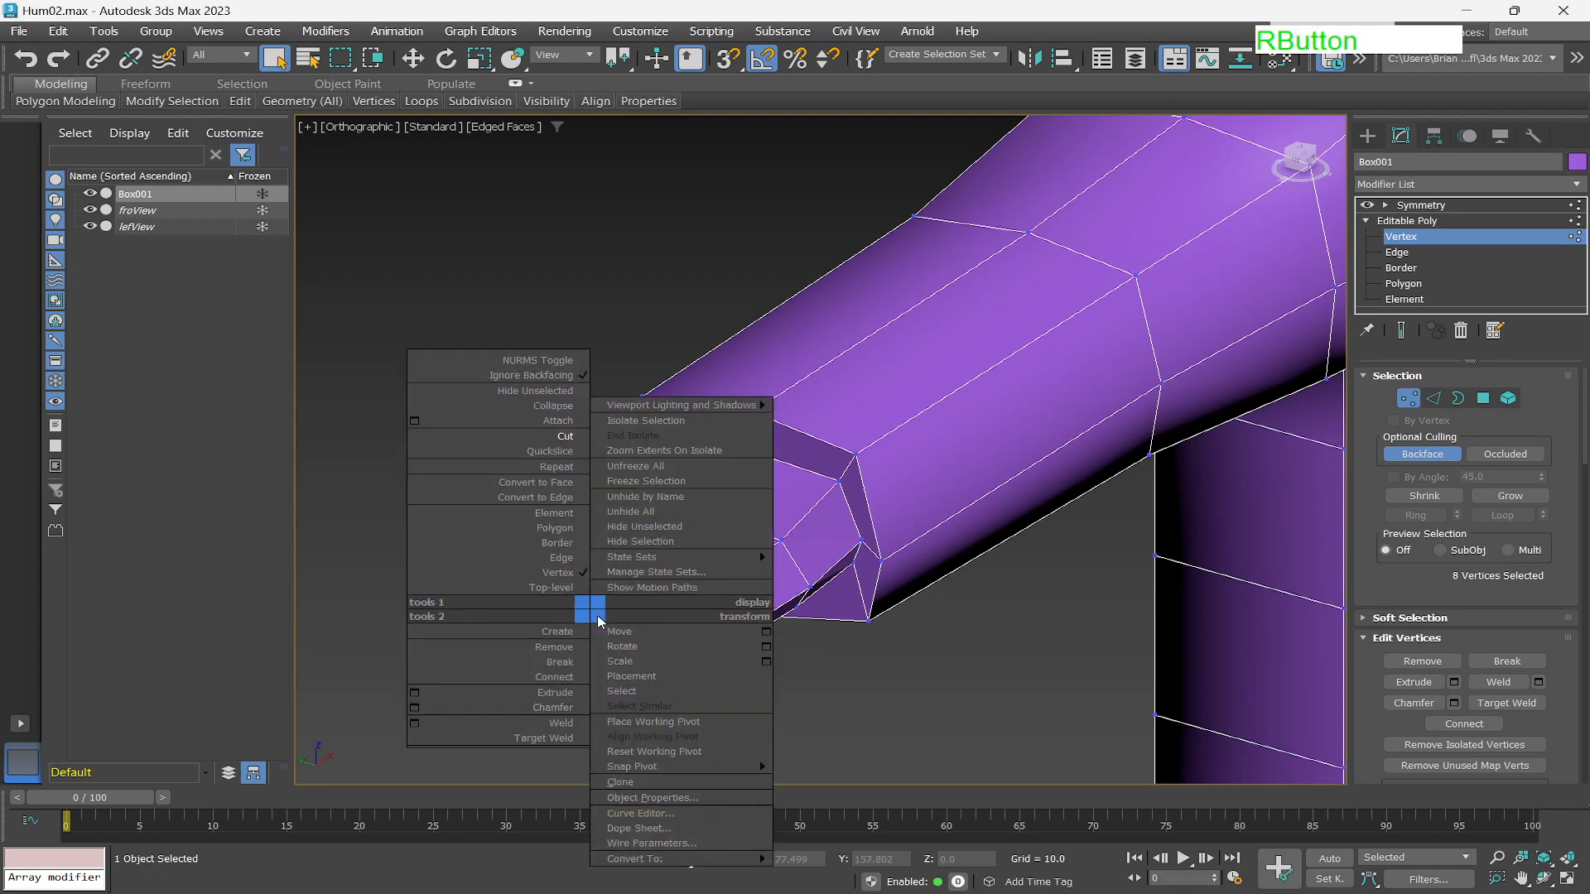
click(572, 437)
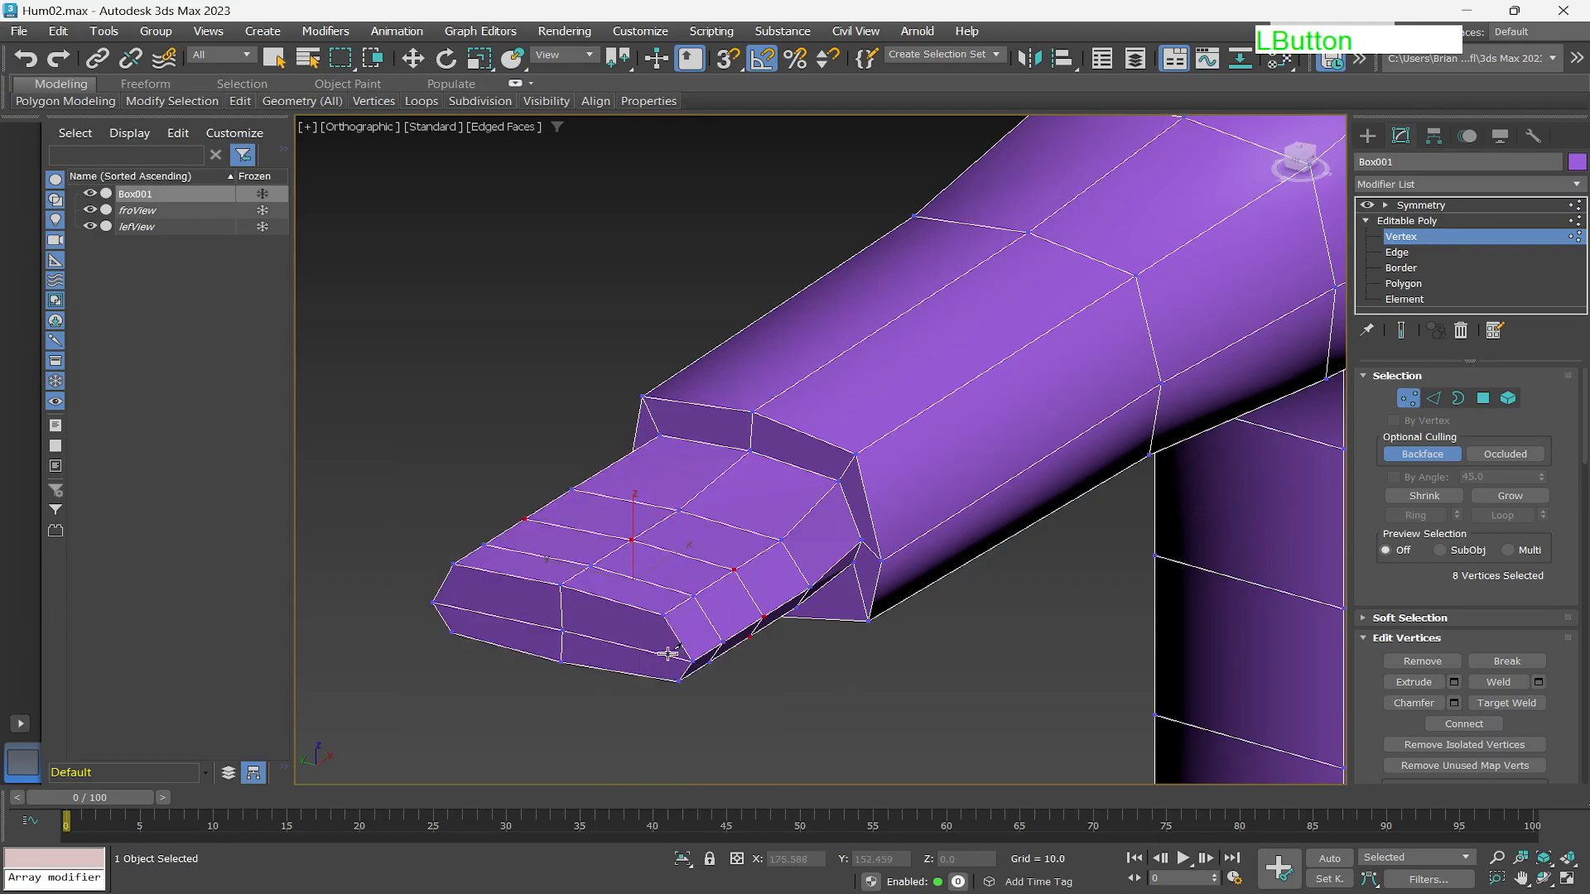
scroll(663, 652, up, 5)
mouse_move(621, 603)
alt+middle_down()
mouse_move(666, 590)
mouse_move(632, 593)
alt+middle_up()
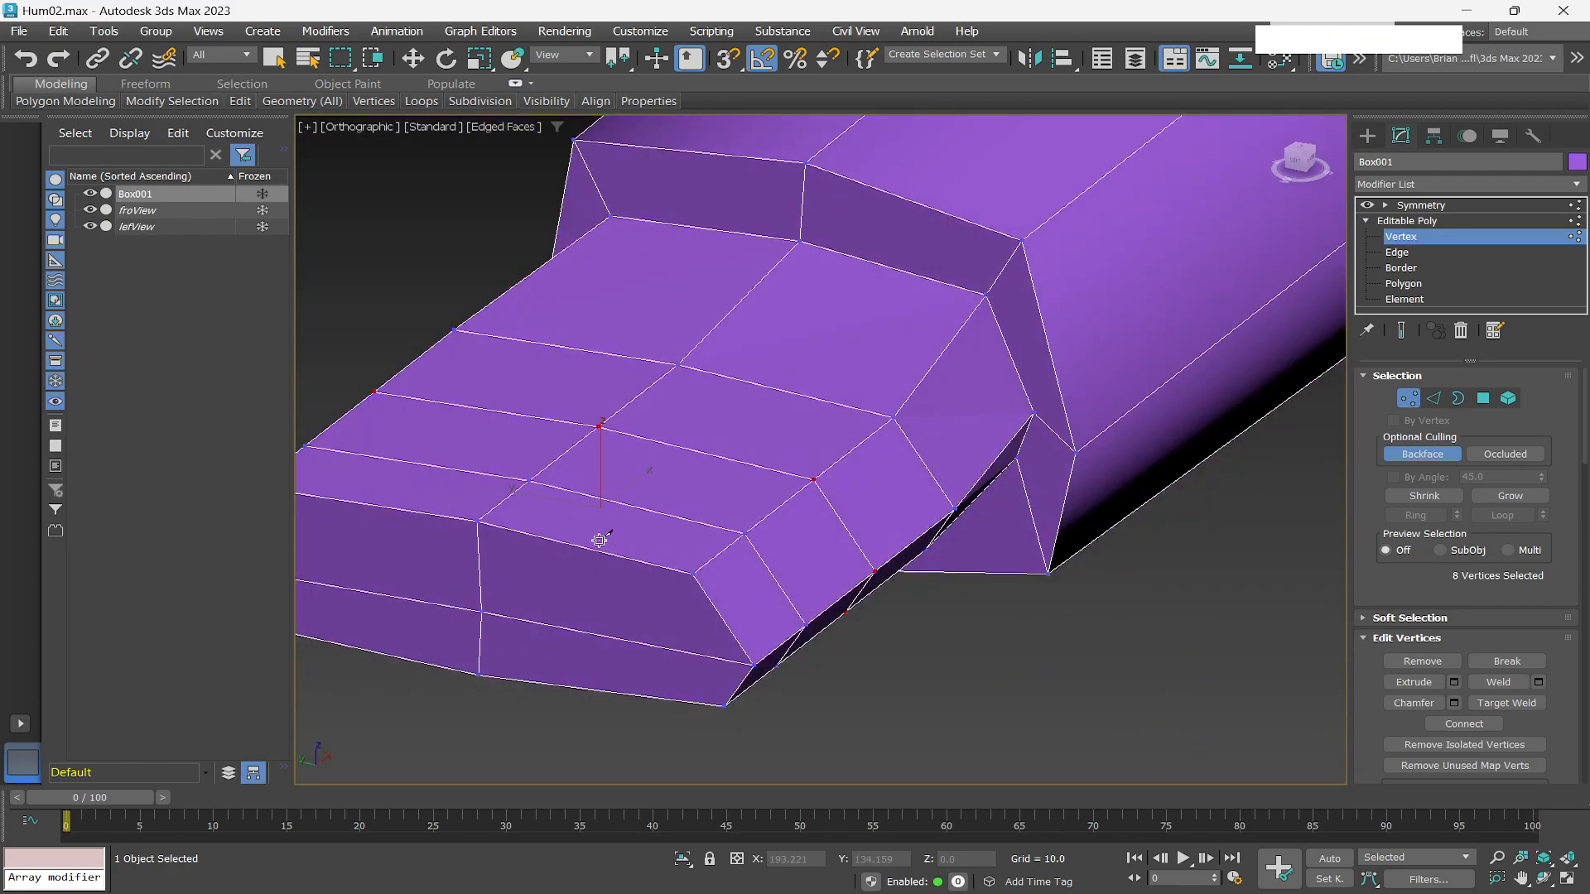
click(646, 564)
click(625, 640)
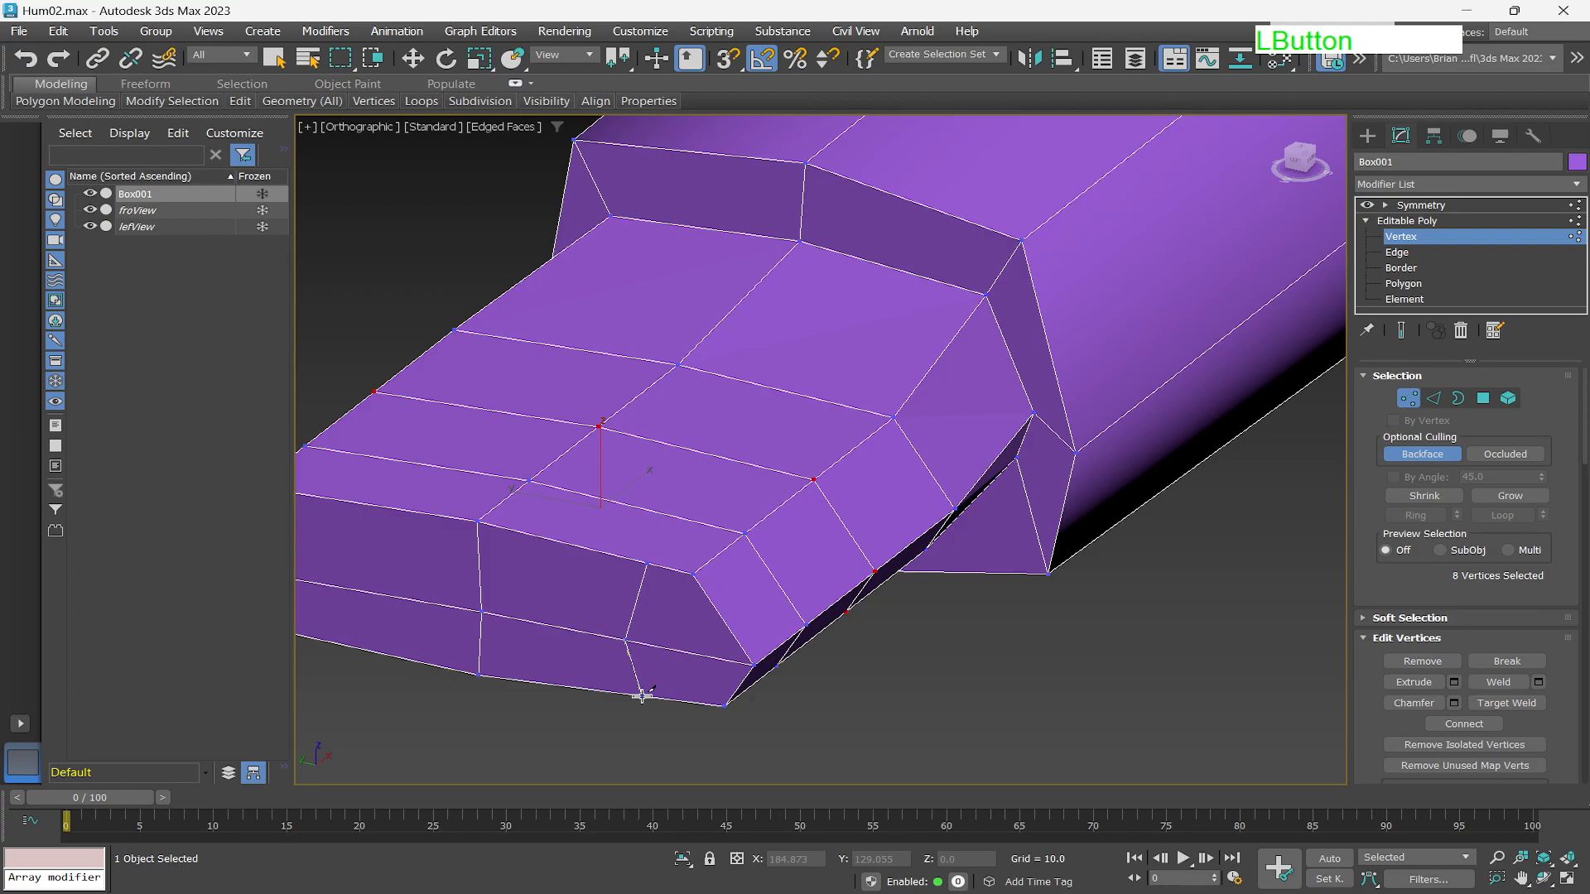
click(643, 696)
right_click(642, 697)
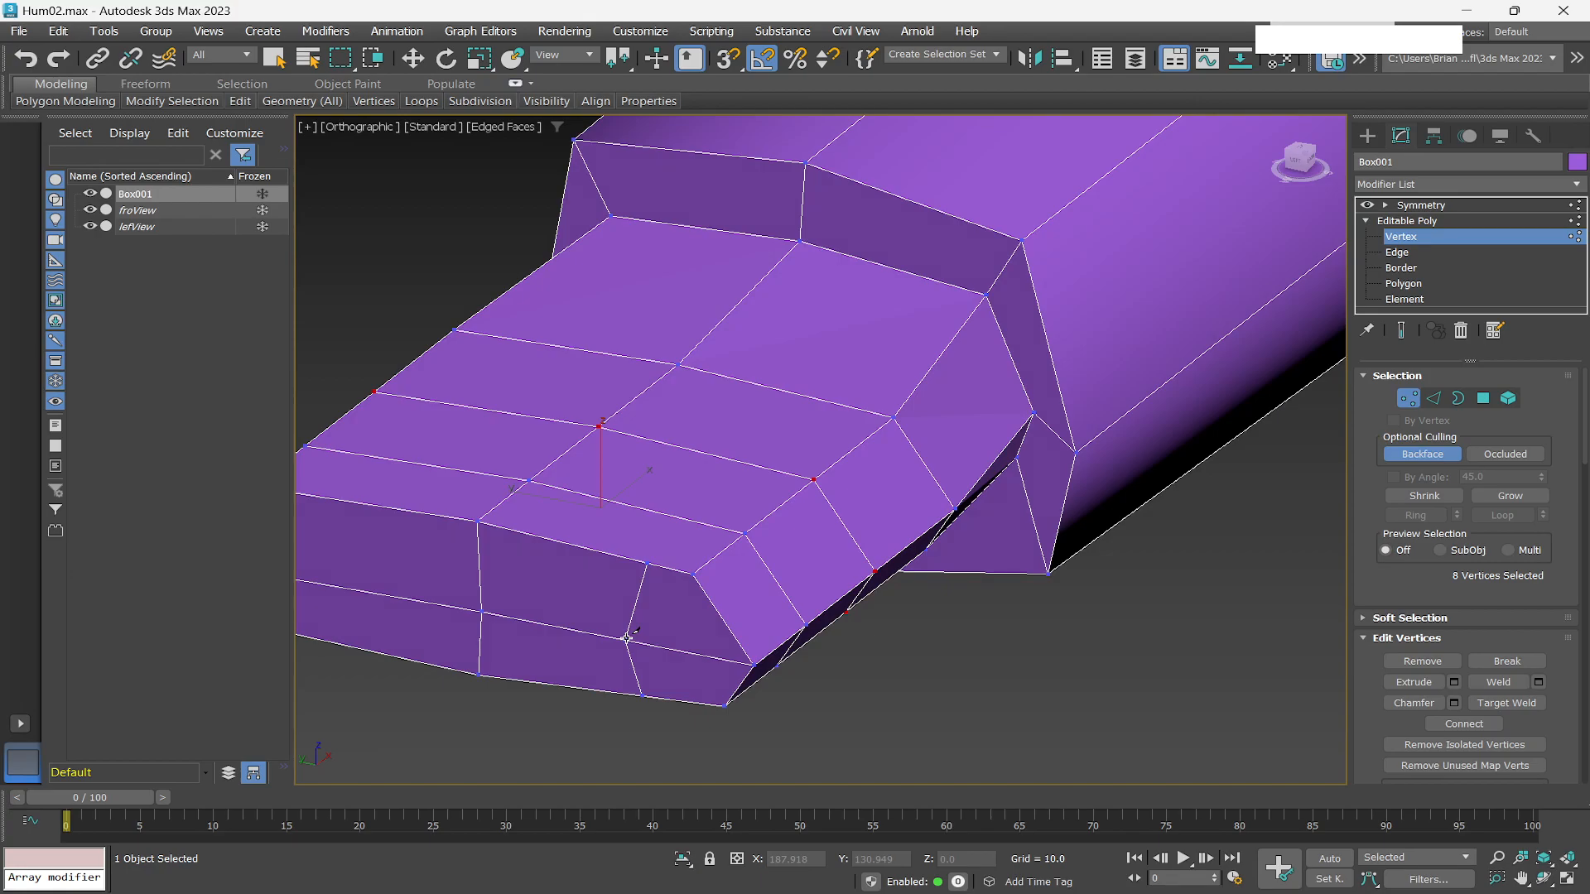
Cut three more edges down the hand's front face beside the first to mark further finger divisions.
click(613, 688)
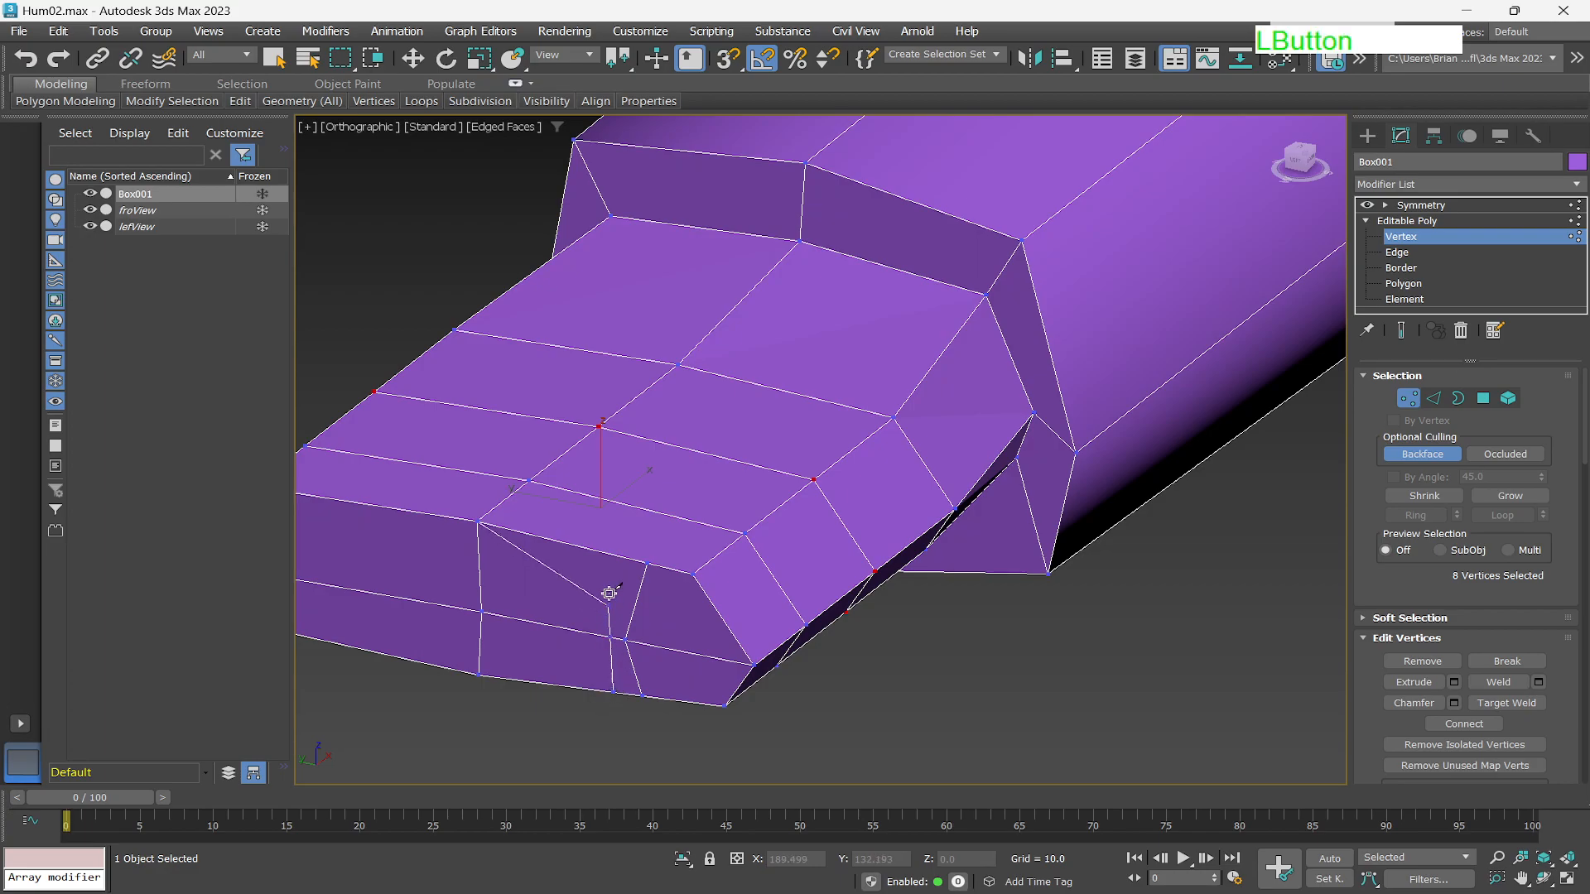
click(619, 555)
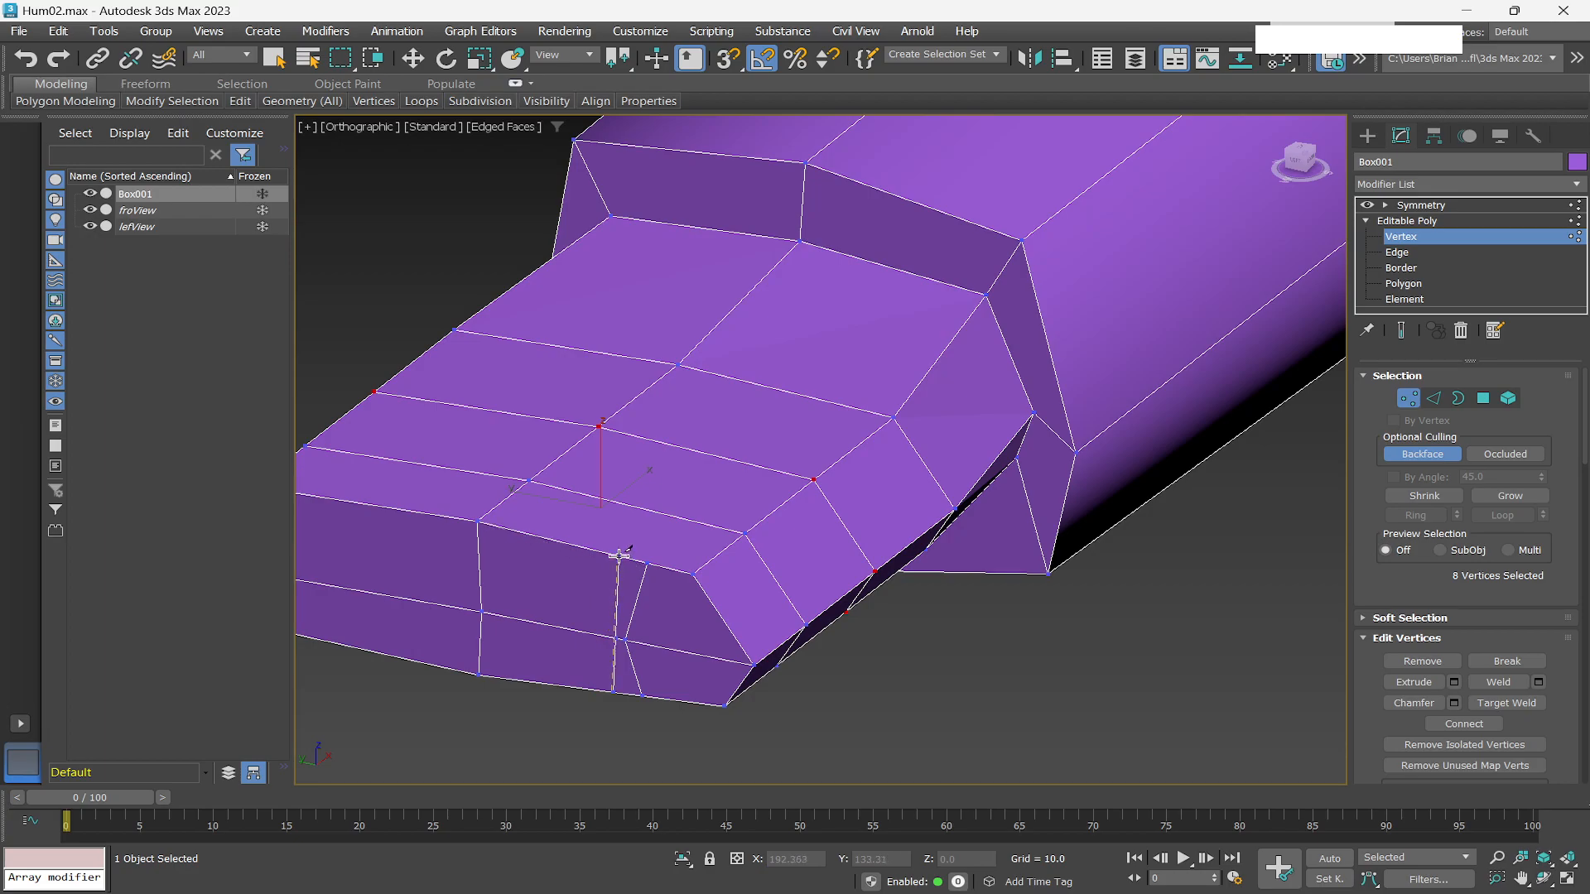
right_click(568, 596)
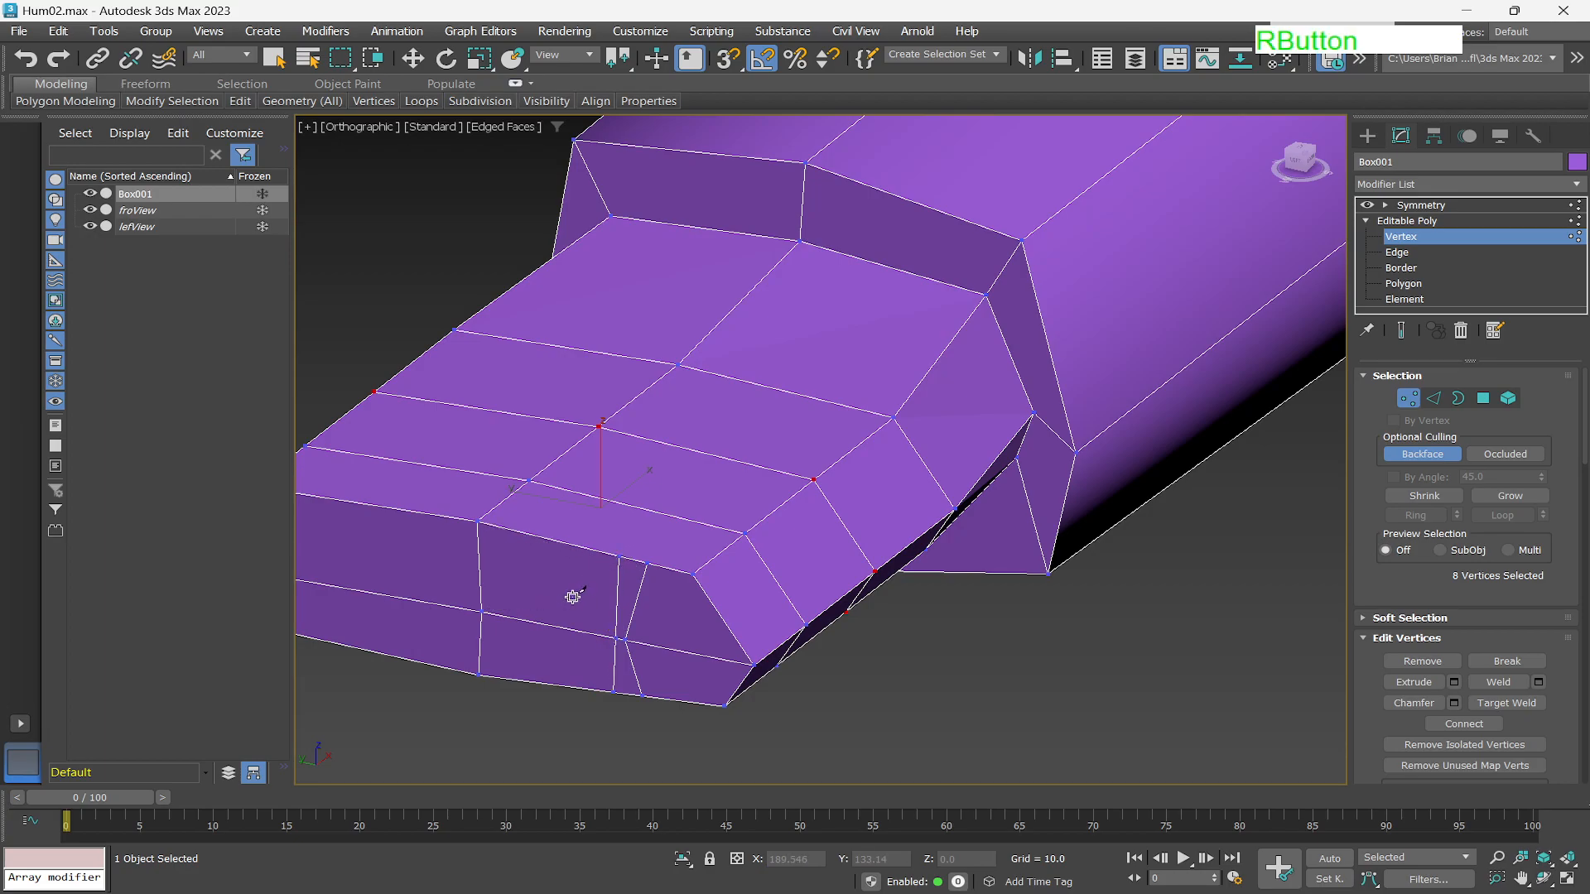
click(581, 688)
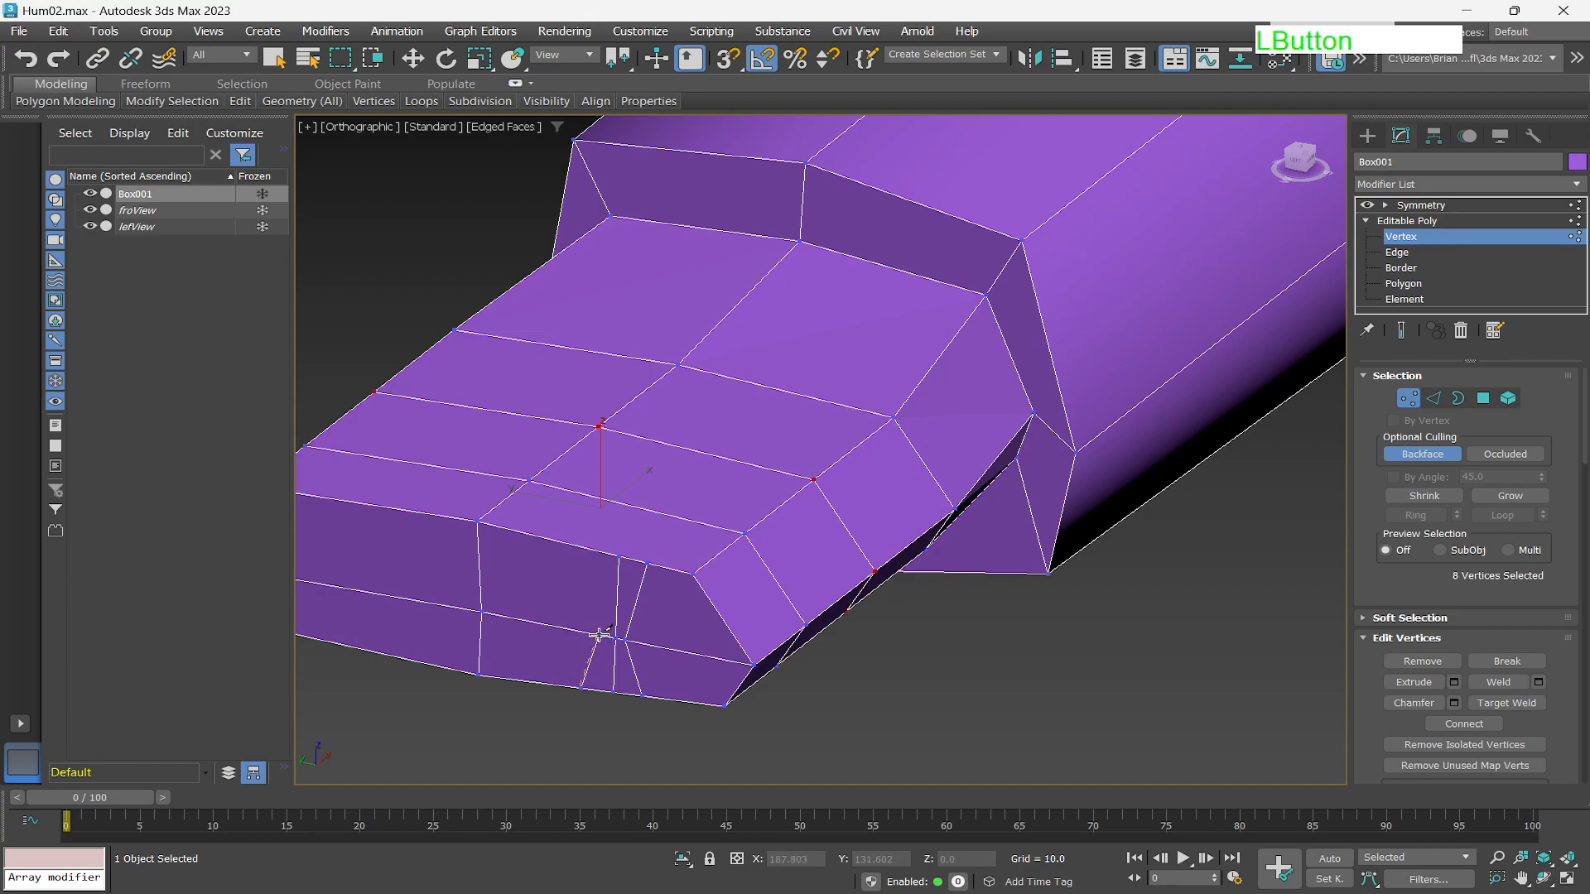
click(599, 632)
right_click(582, 557)
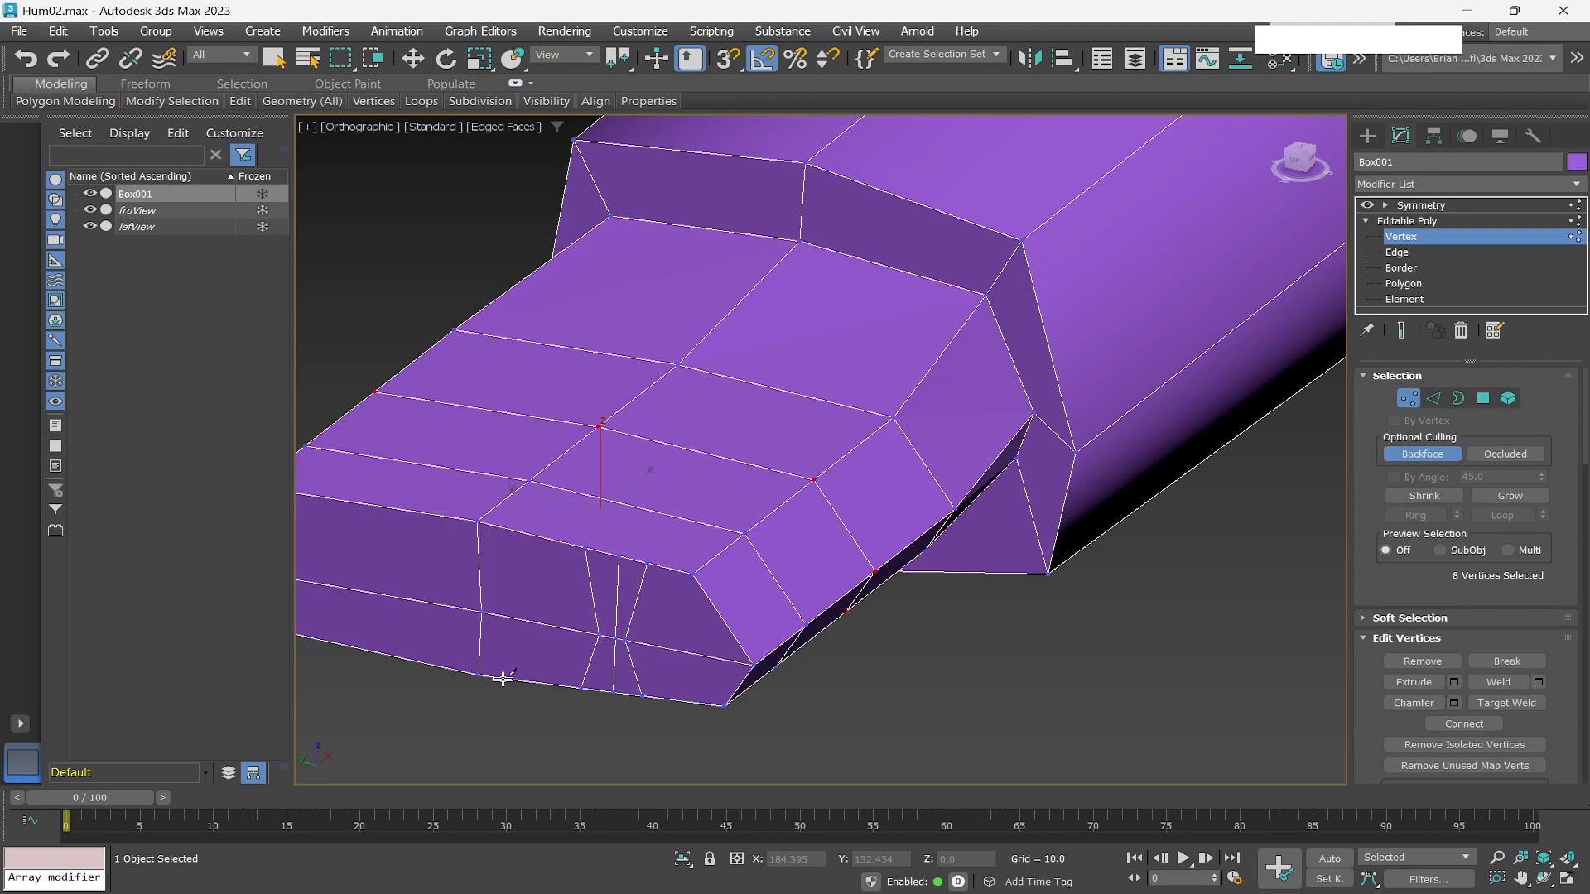
scroll(496, 629, up, 4)
click(490, 606)
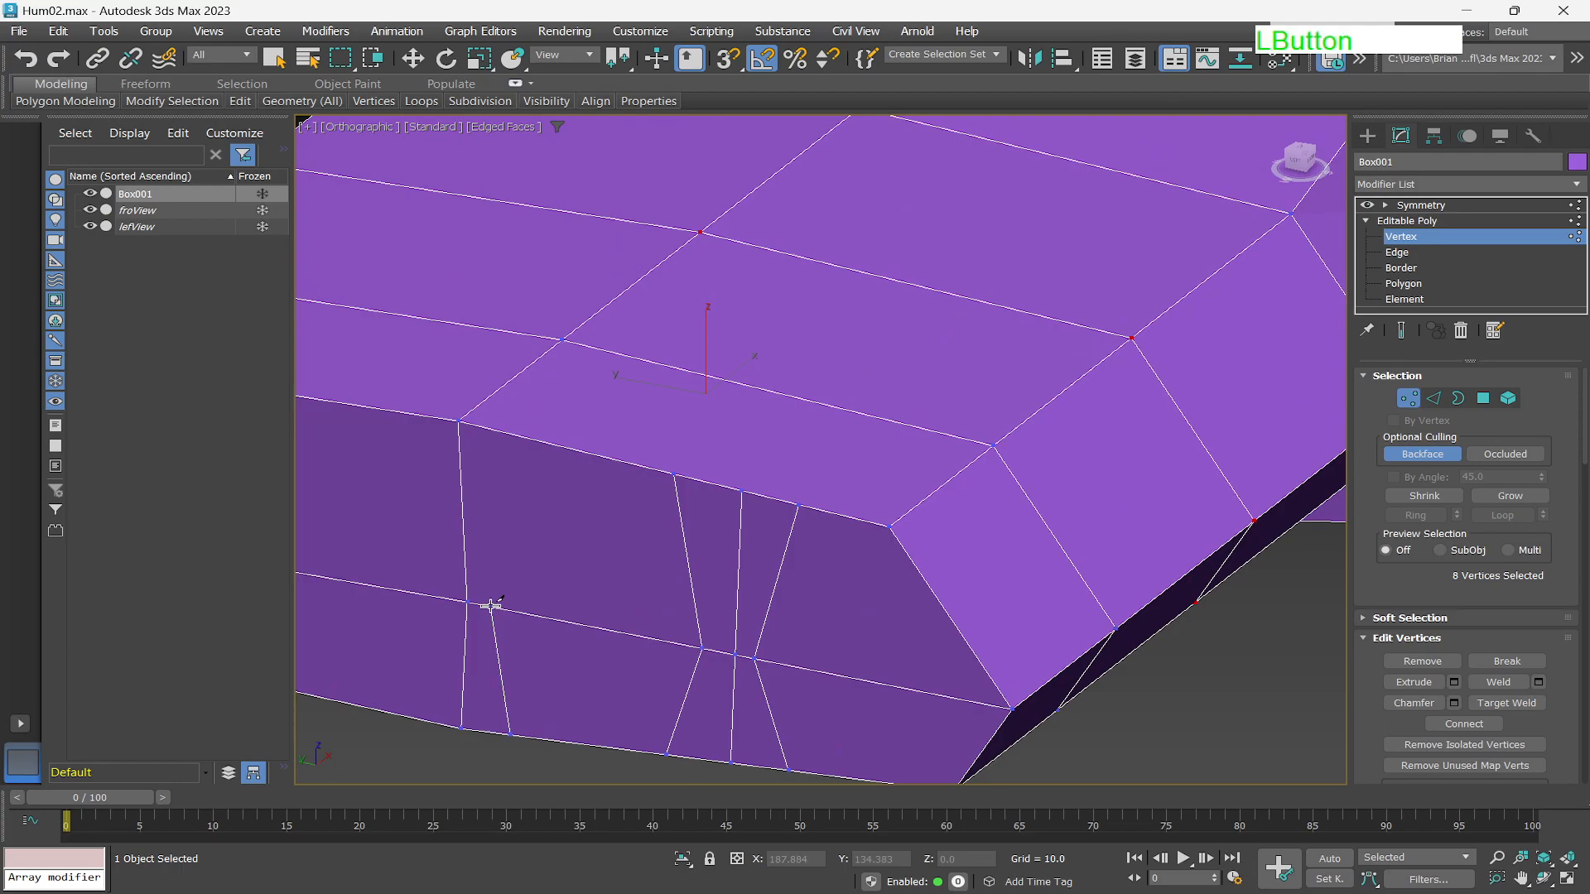
click(521, 438)
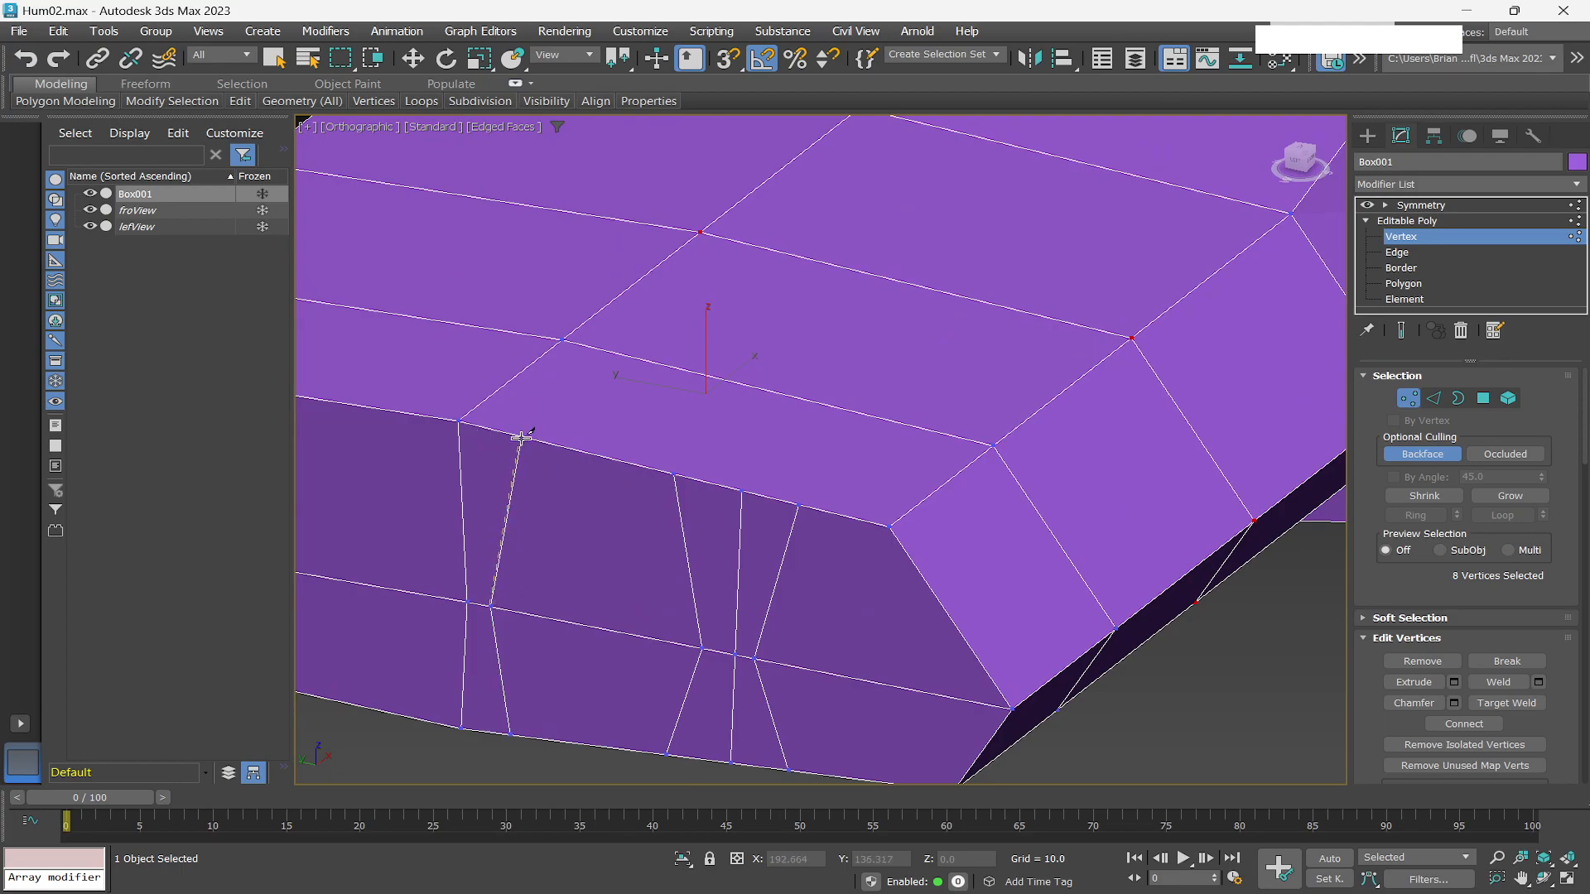
click(522, 437)
right_click(522, 439)
Cut two more edges down the front face of the hand across its upper and lower rows.
scroll(505, 553, down, 3)
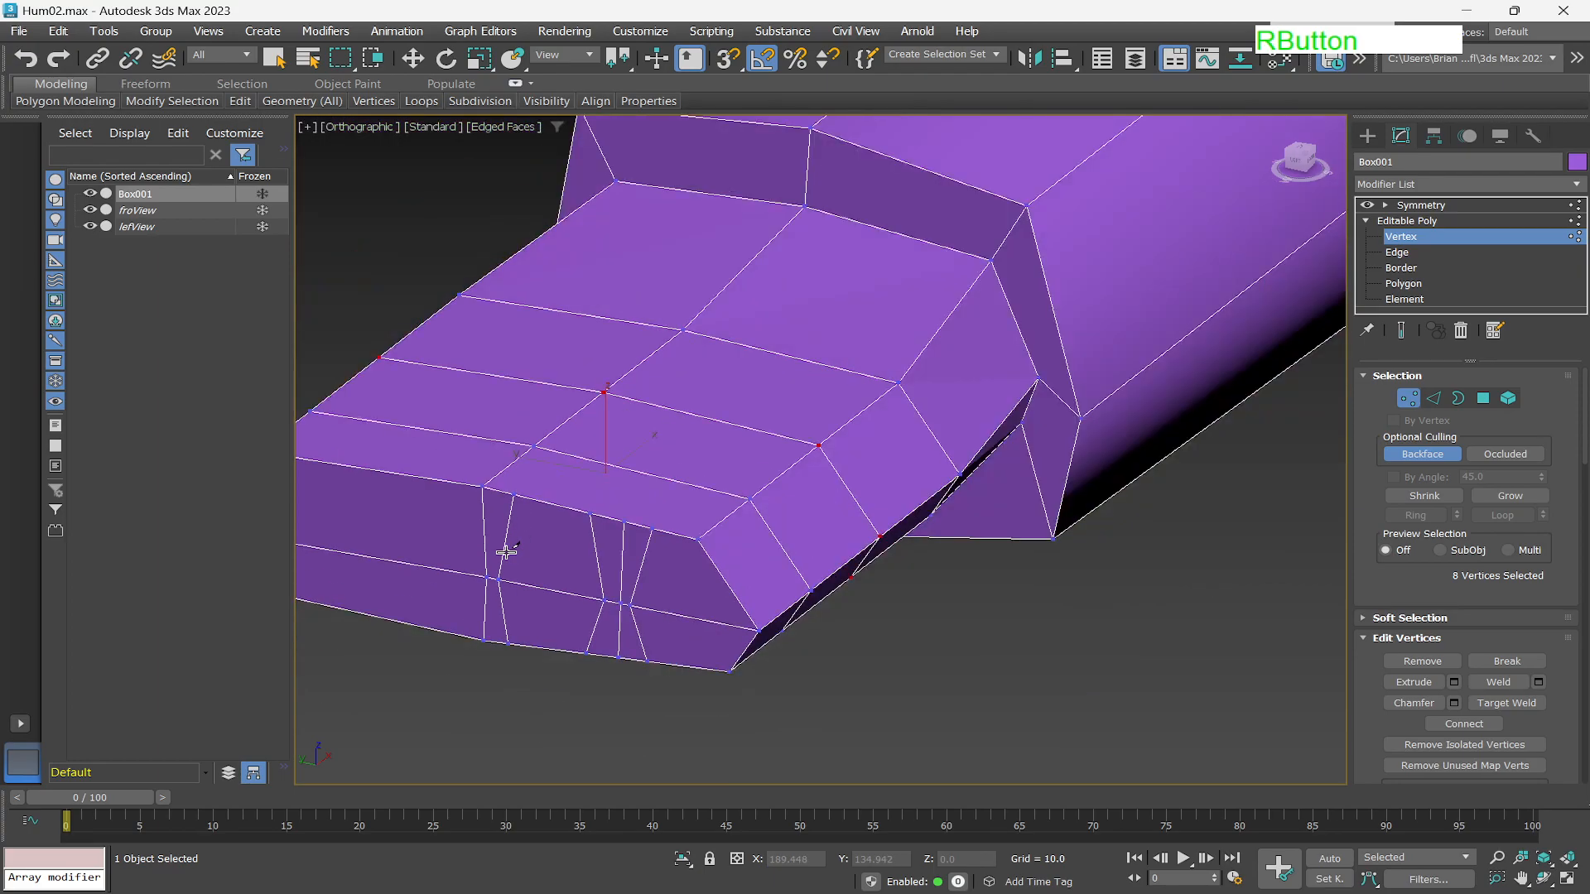
alt+middle_drag(503, 552, 680, 486)
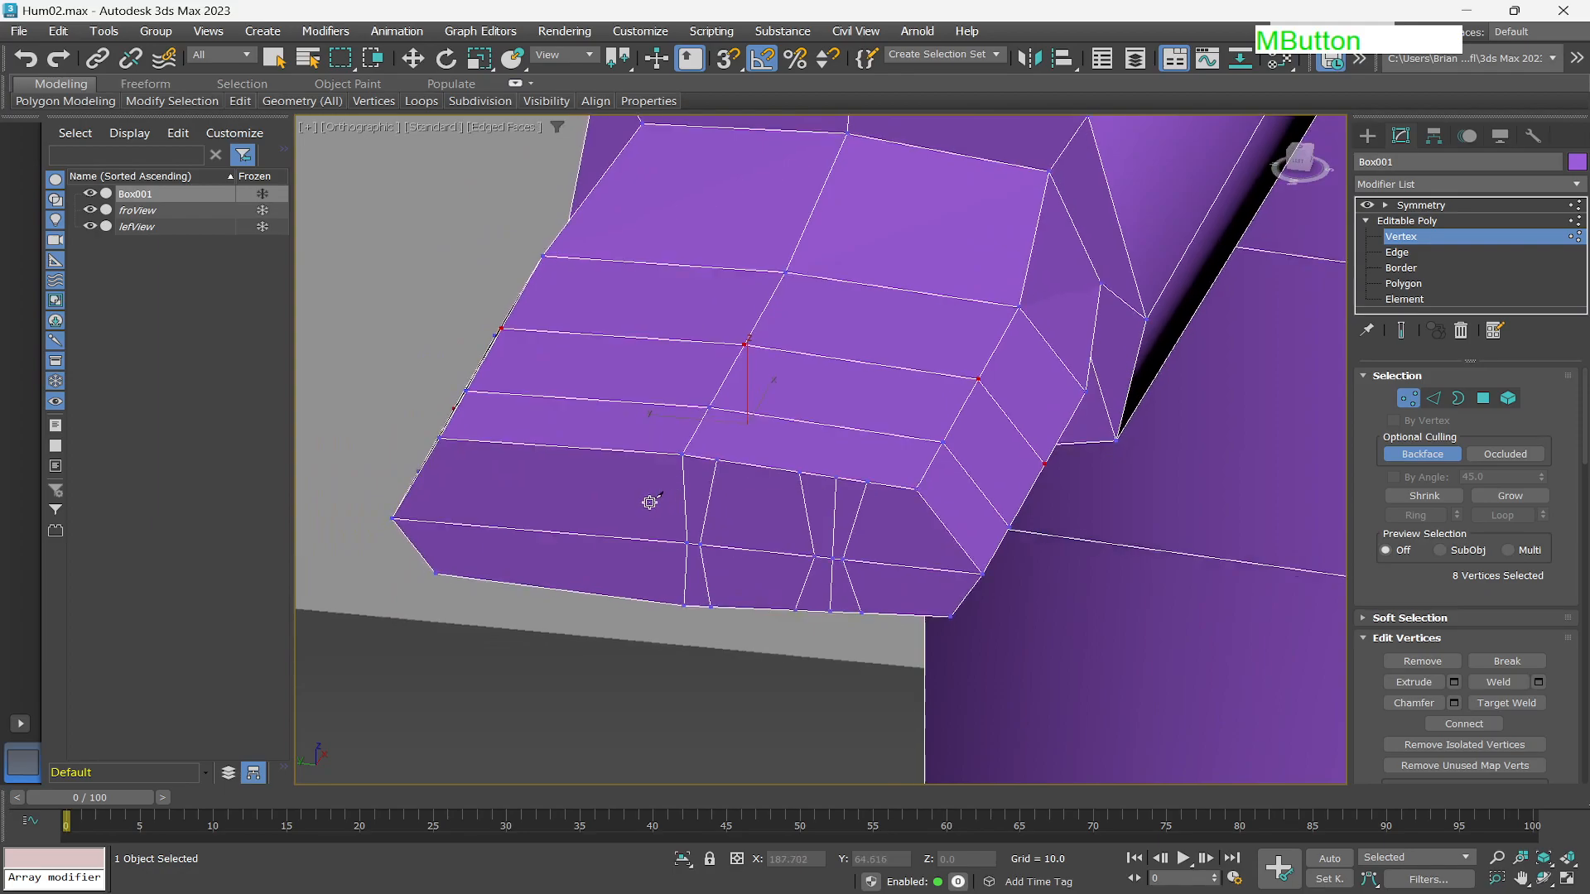
scroll(650, 502, up, 2)
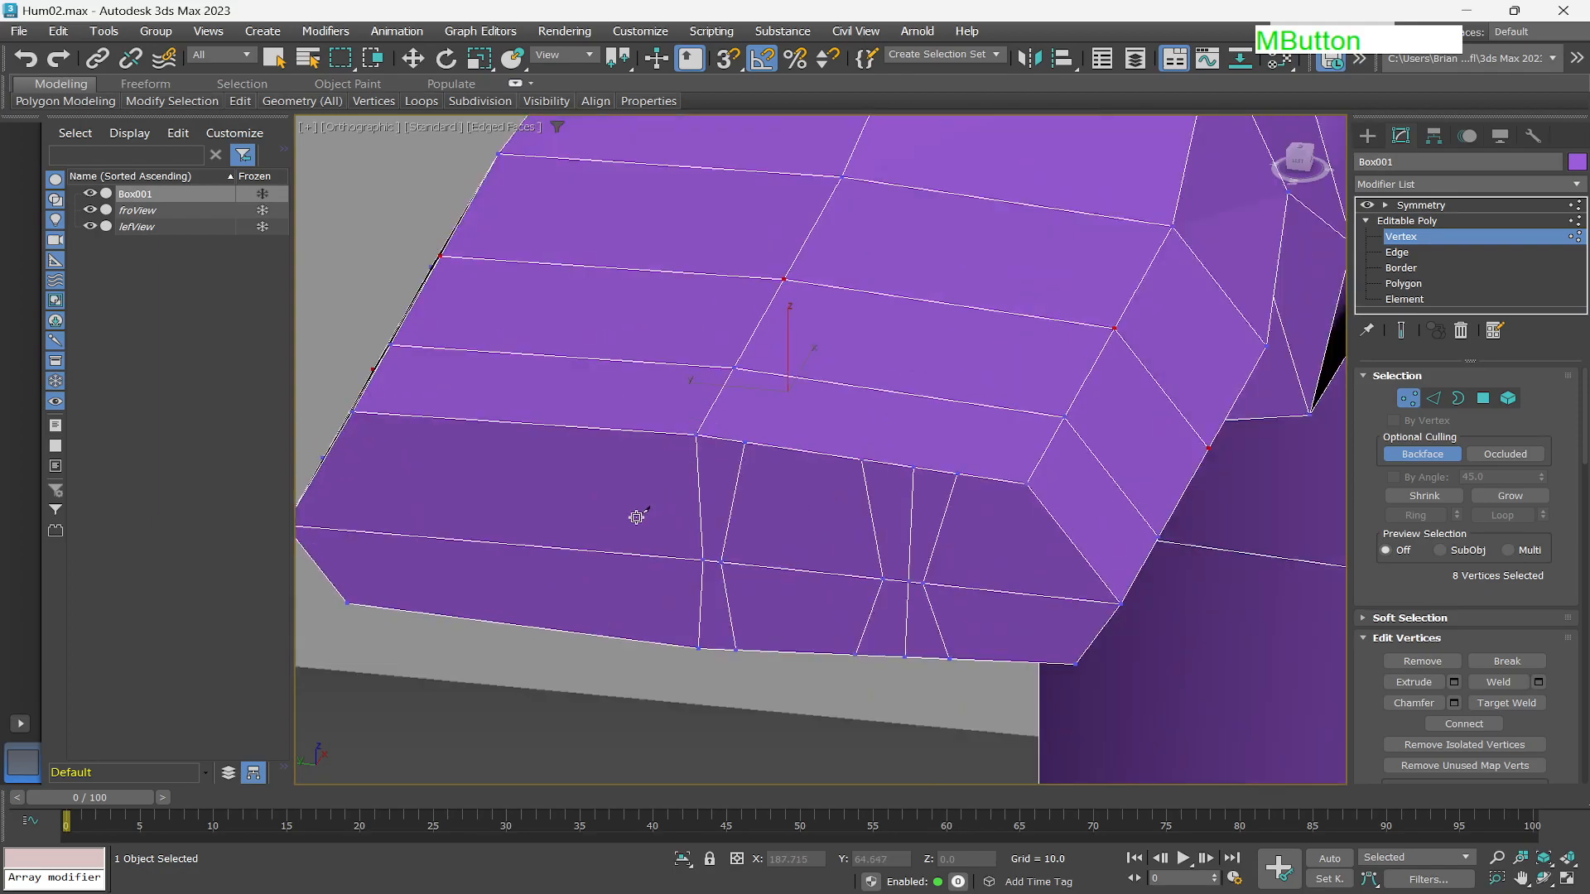
click(654, 642)
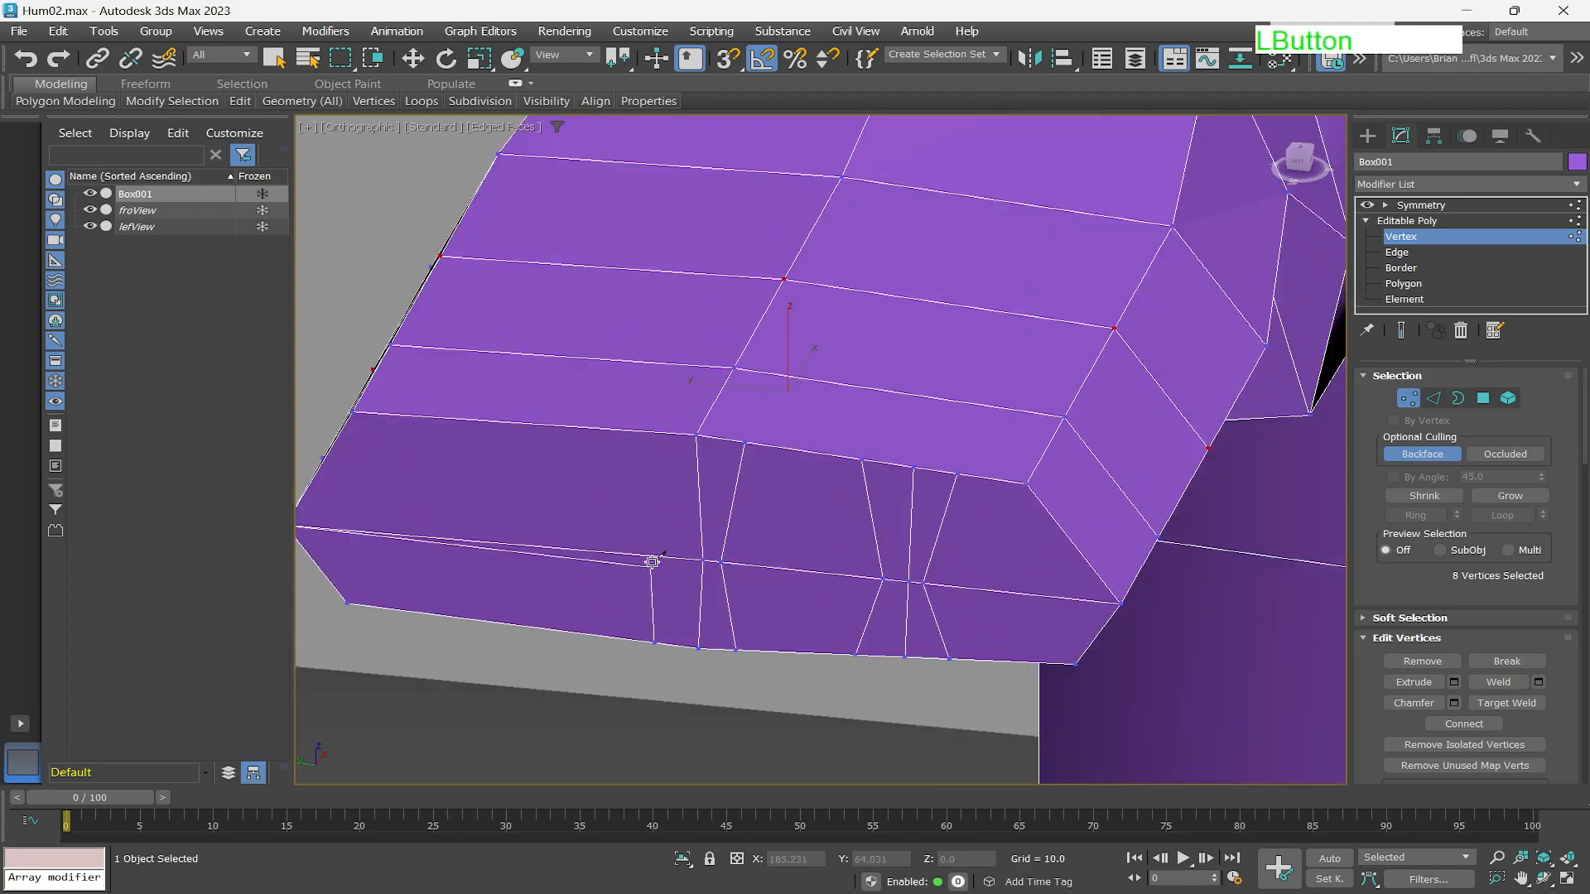
click(683, 556)
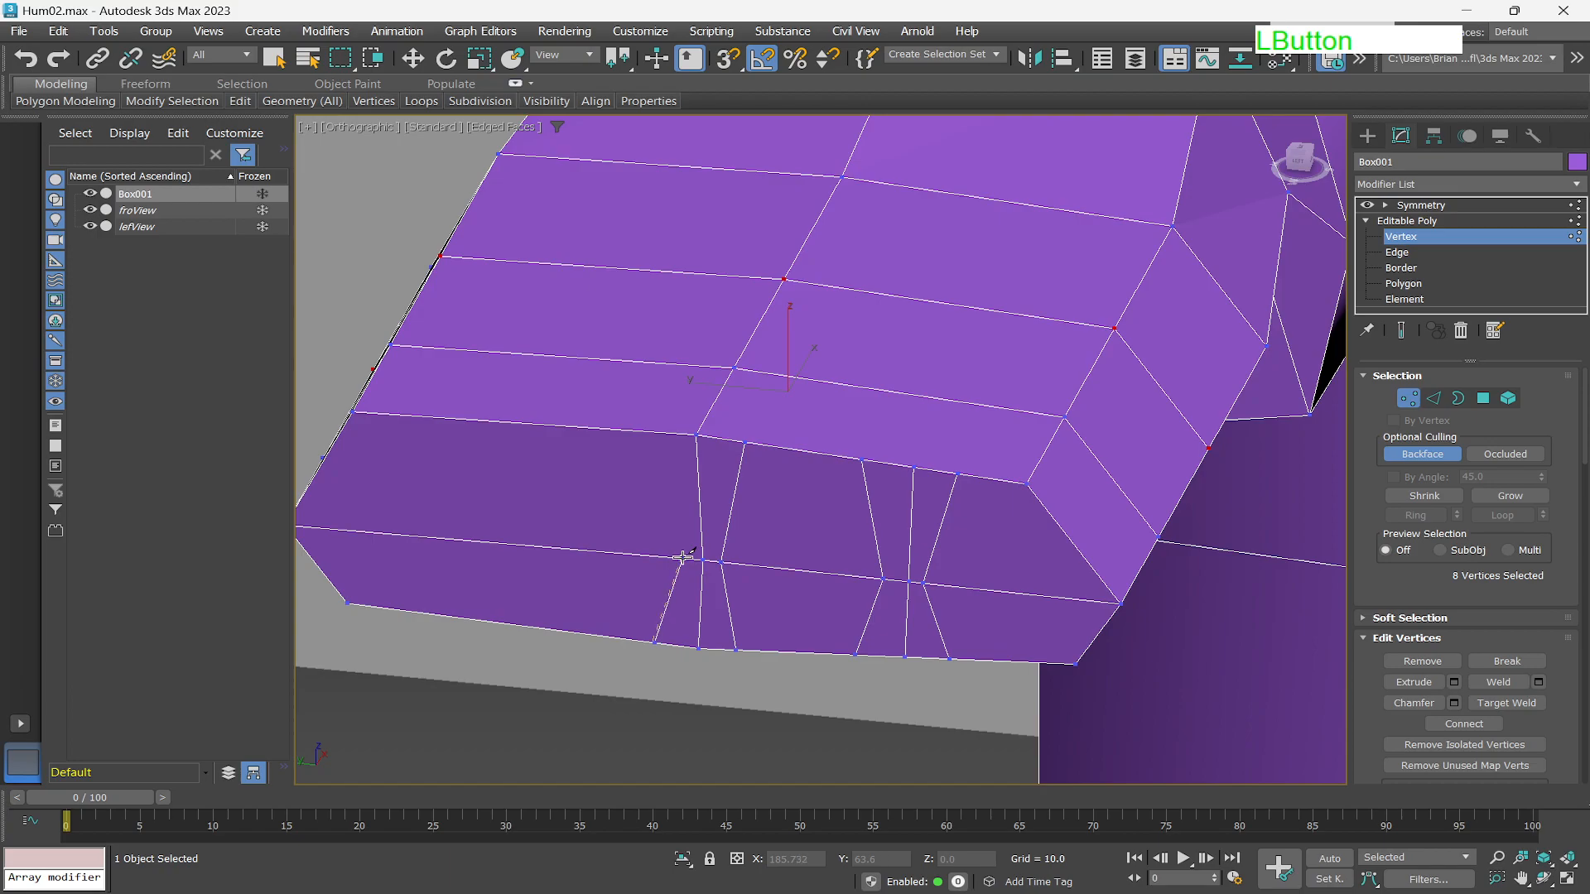
click(638, 431)
right_click(607, 473)
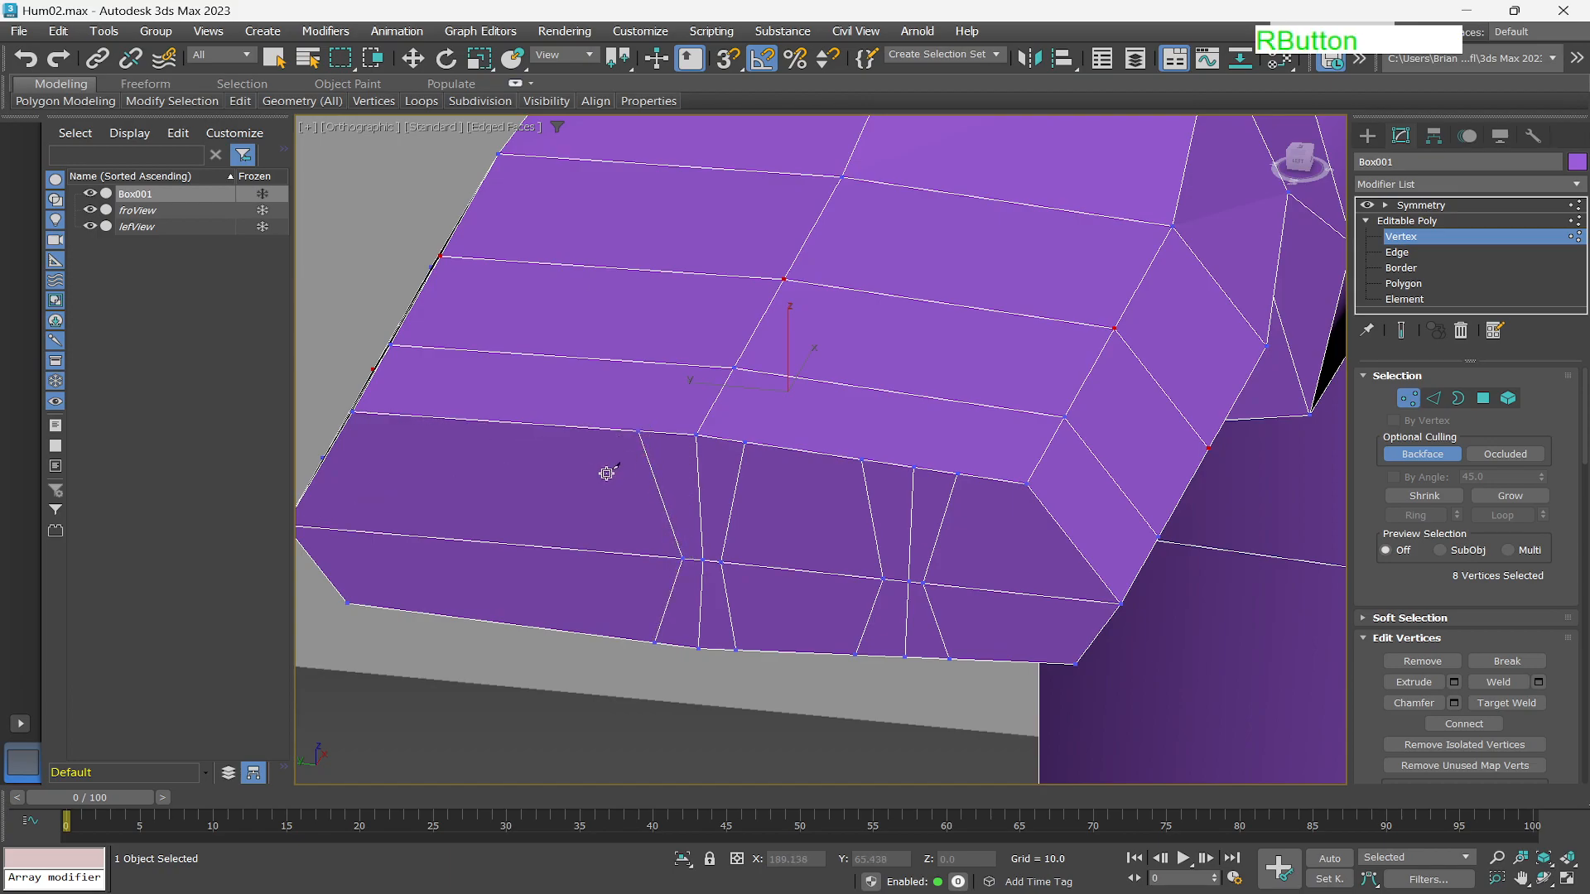
click(544, 425)
click(523, 545)
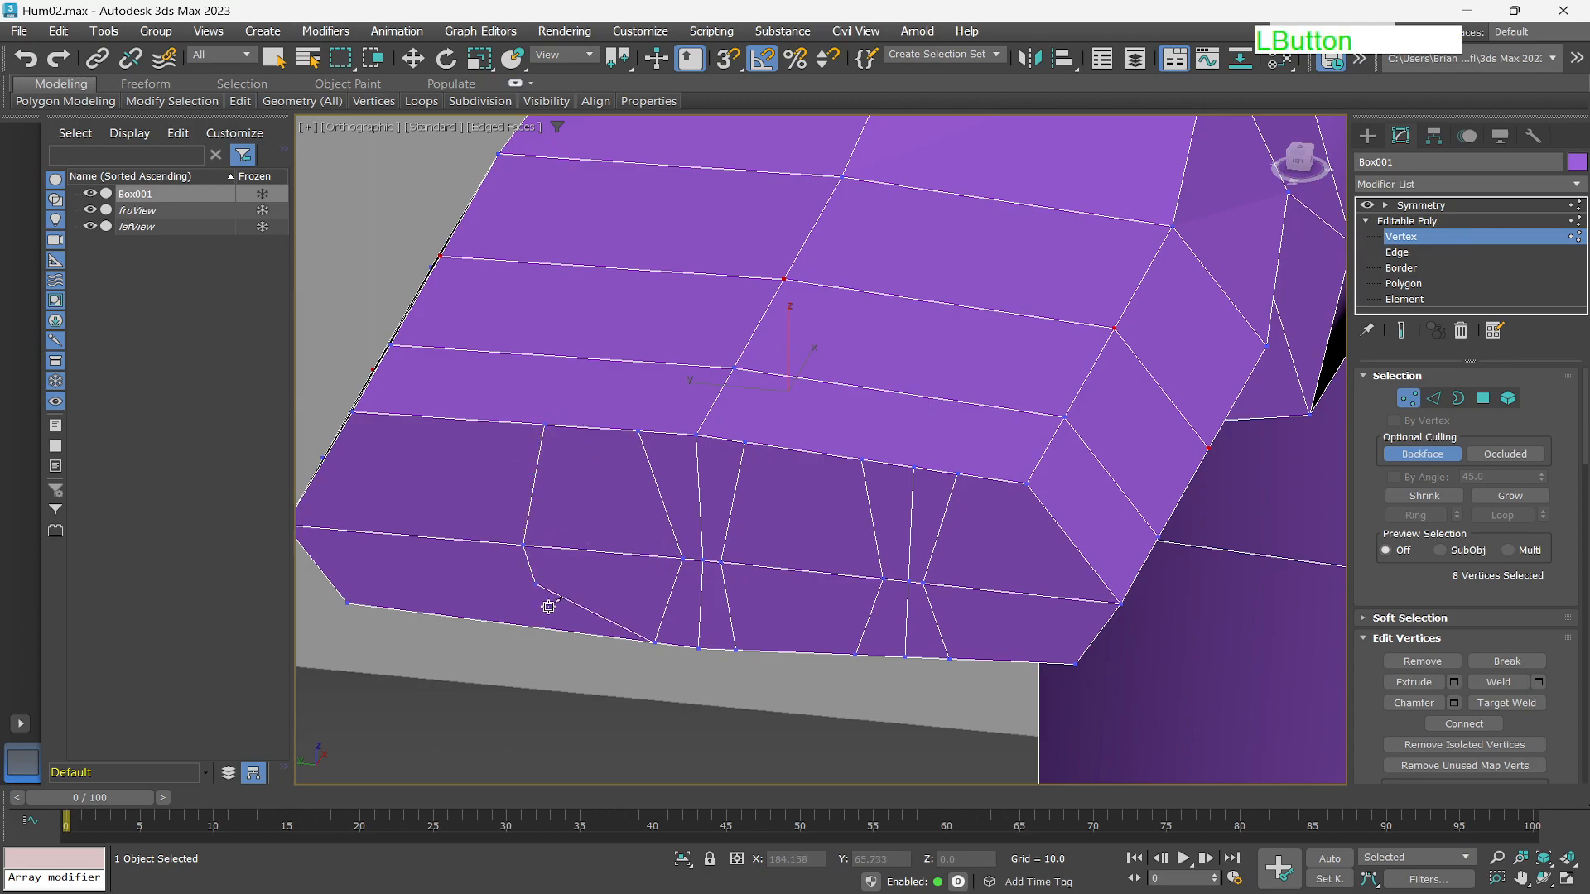
click(560, 631)
right_click(528, 671)
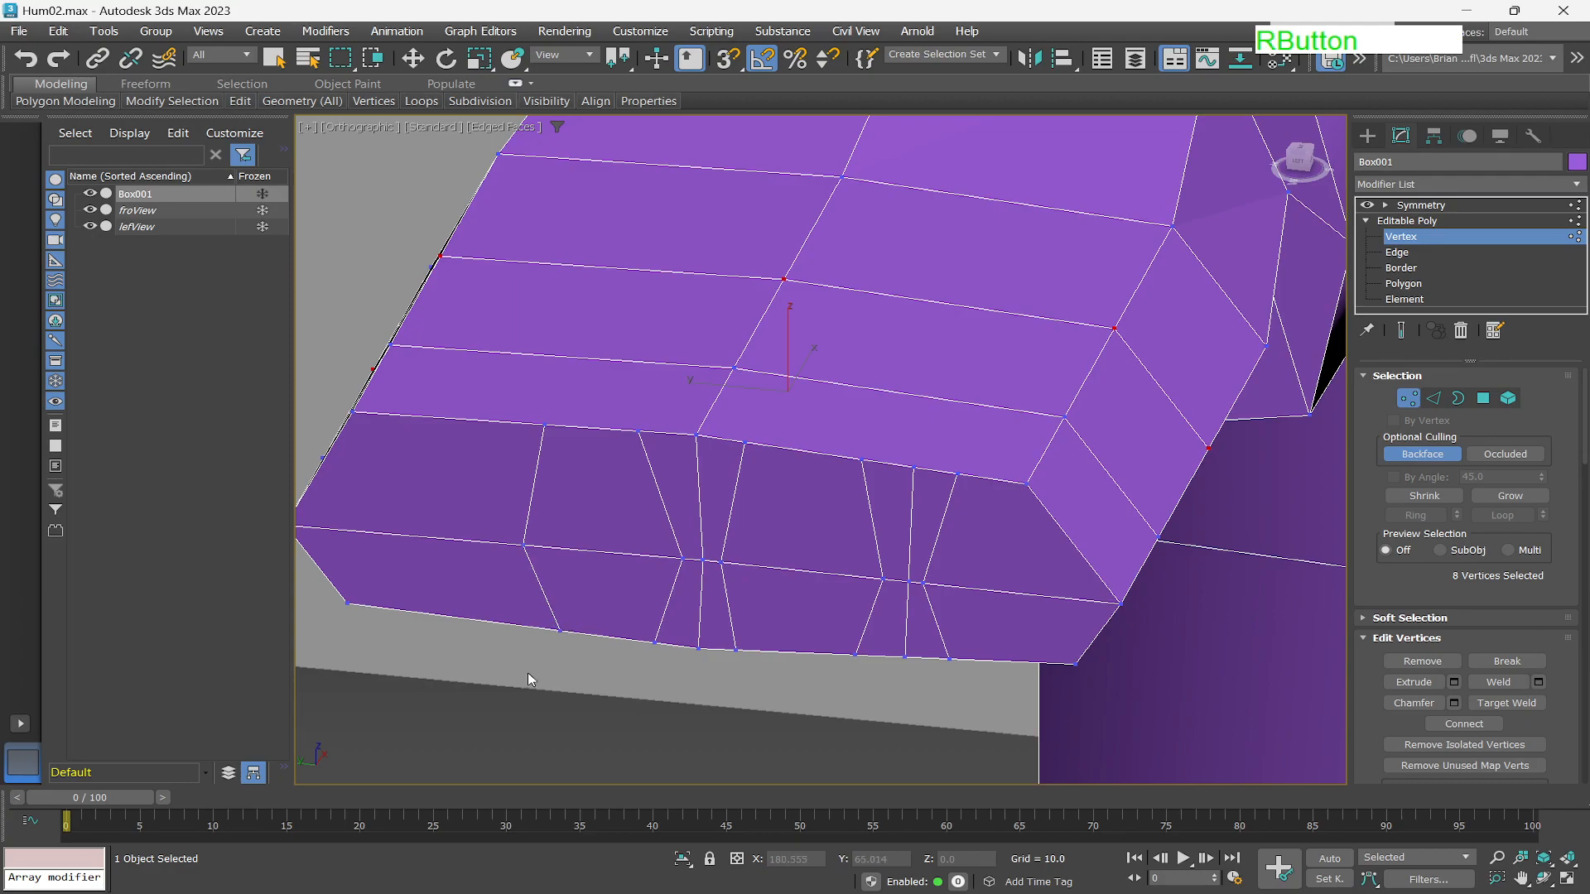
Cut two further edges near the hand's outer side to complete the finger divisions.
click(518, 623)
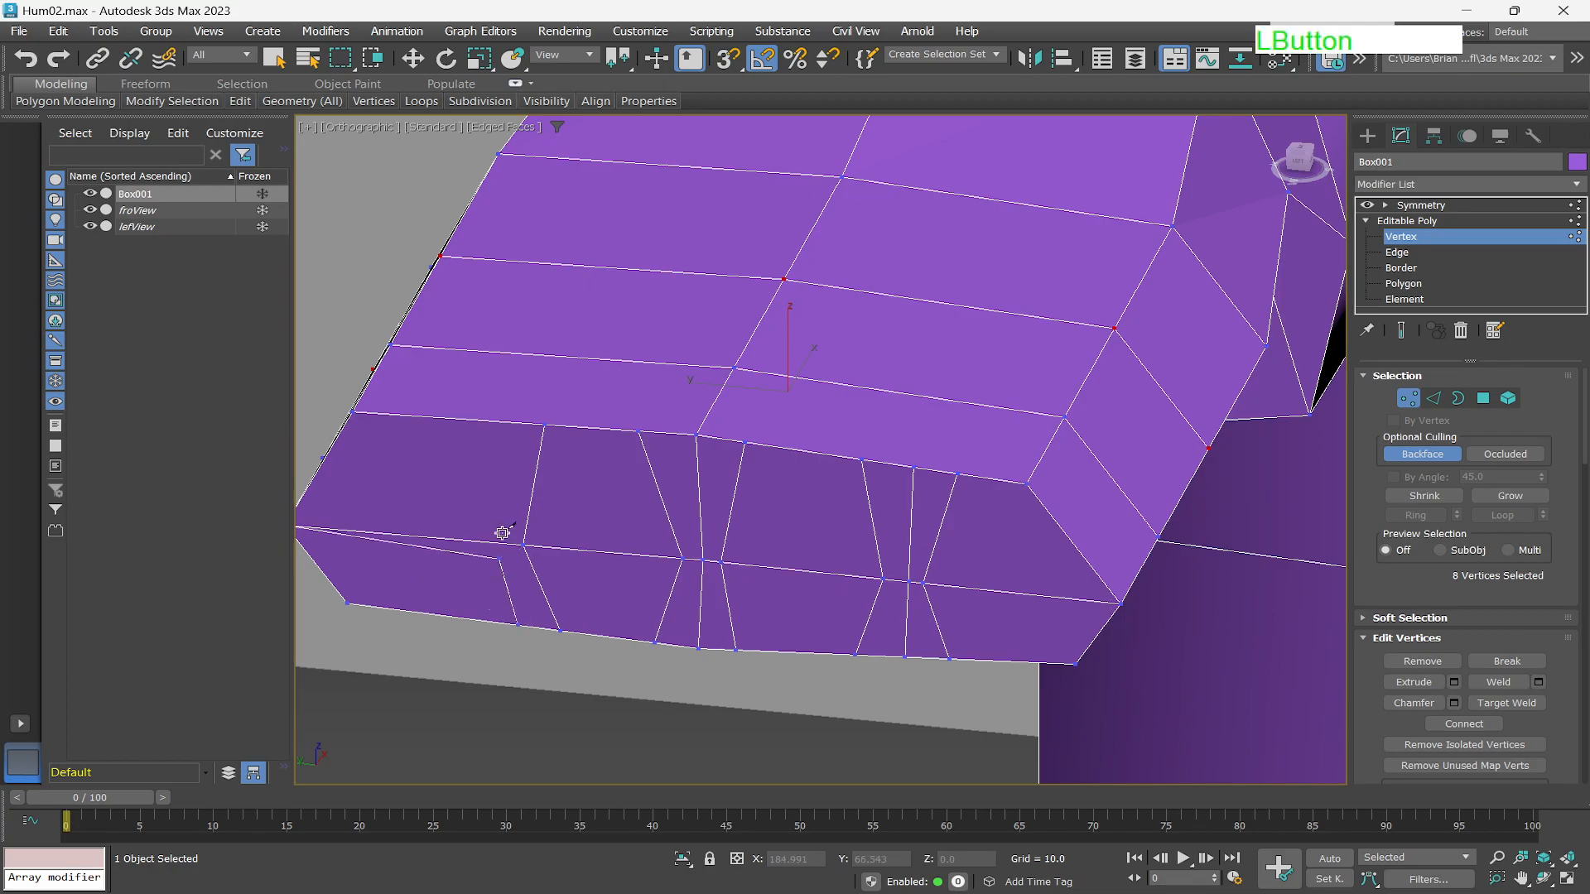
click(495, 421)
right_click(474, 494)
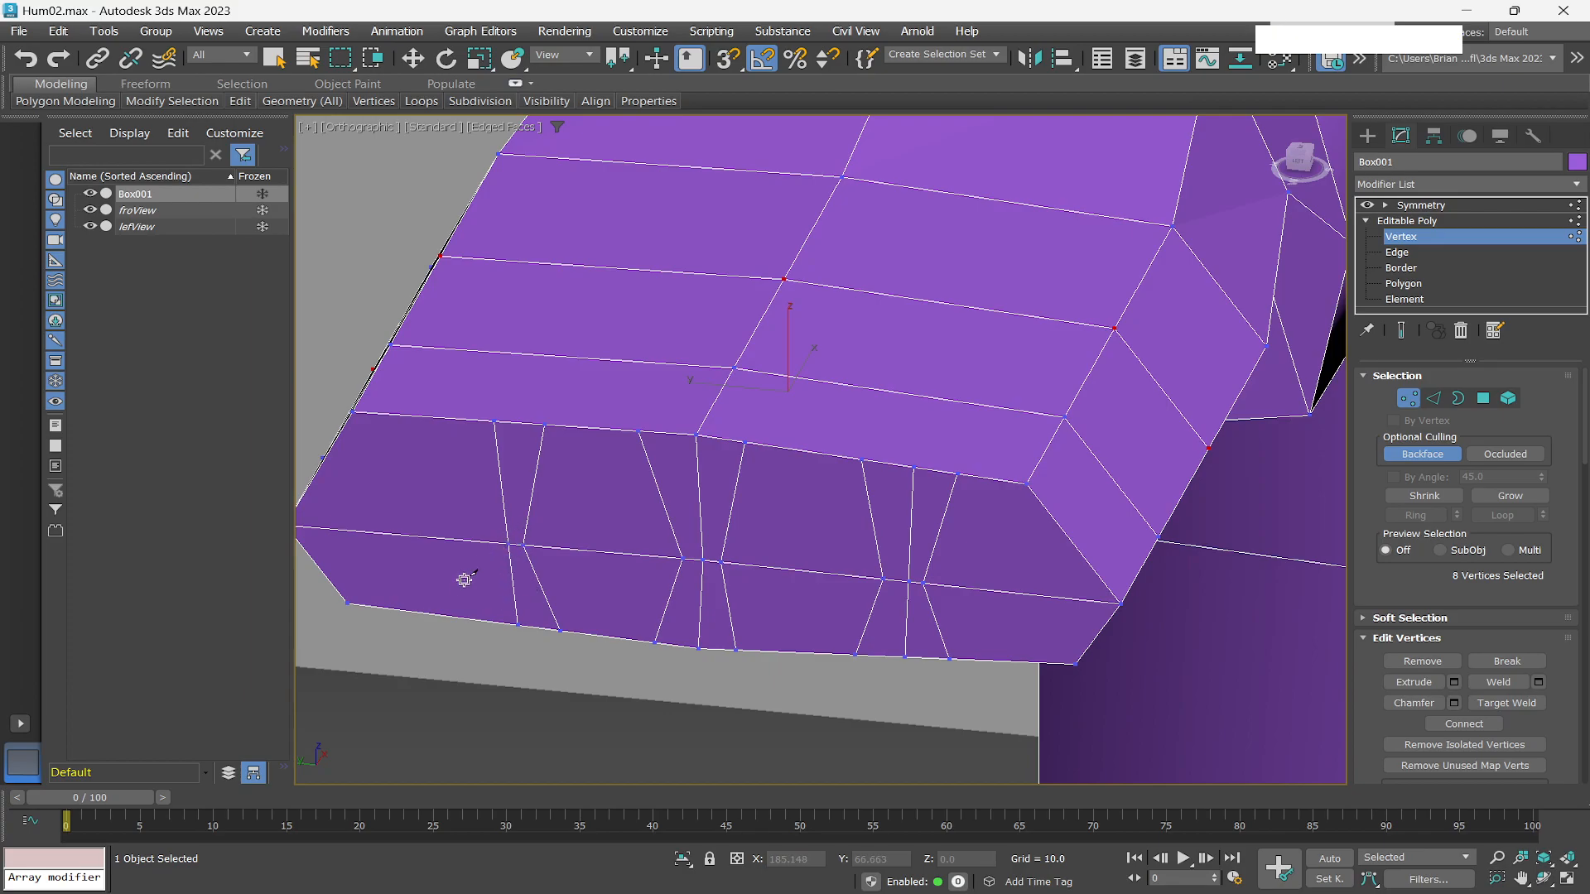
click(483, 619)
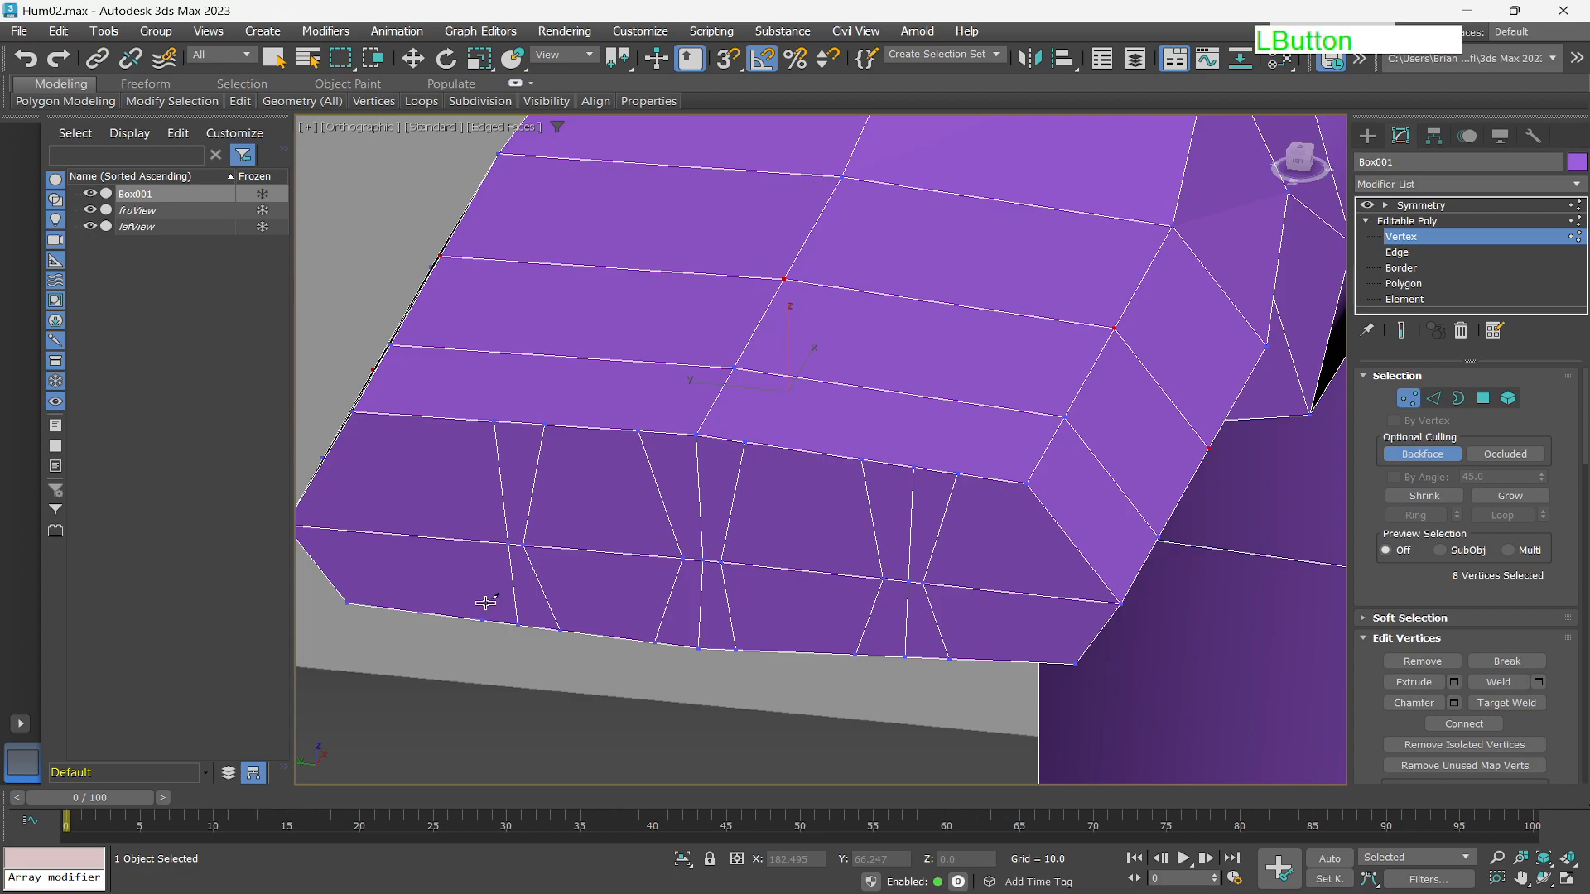
click(486, 542)
click(438, 420)
right_click(440, 451)
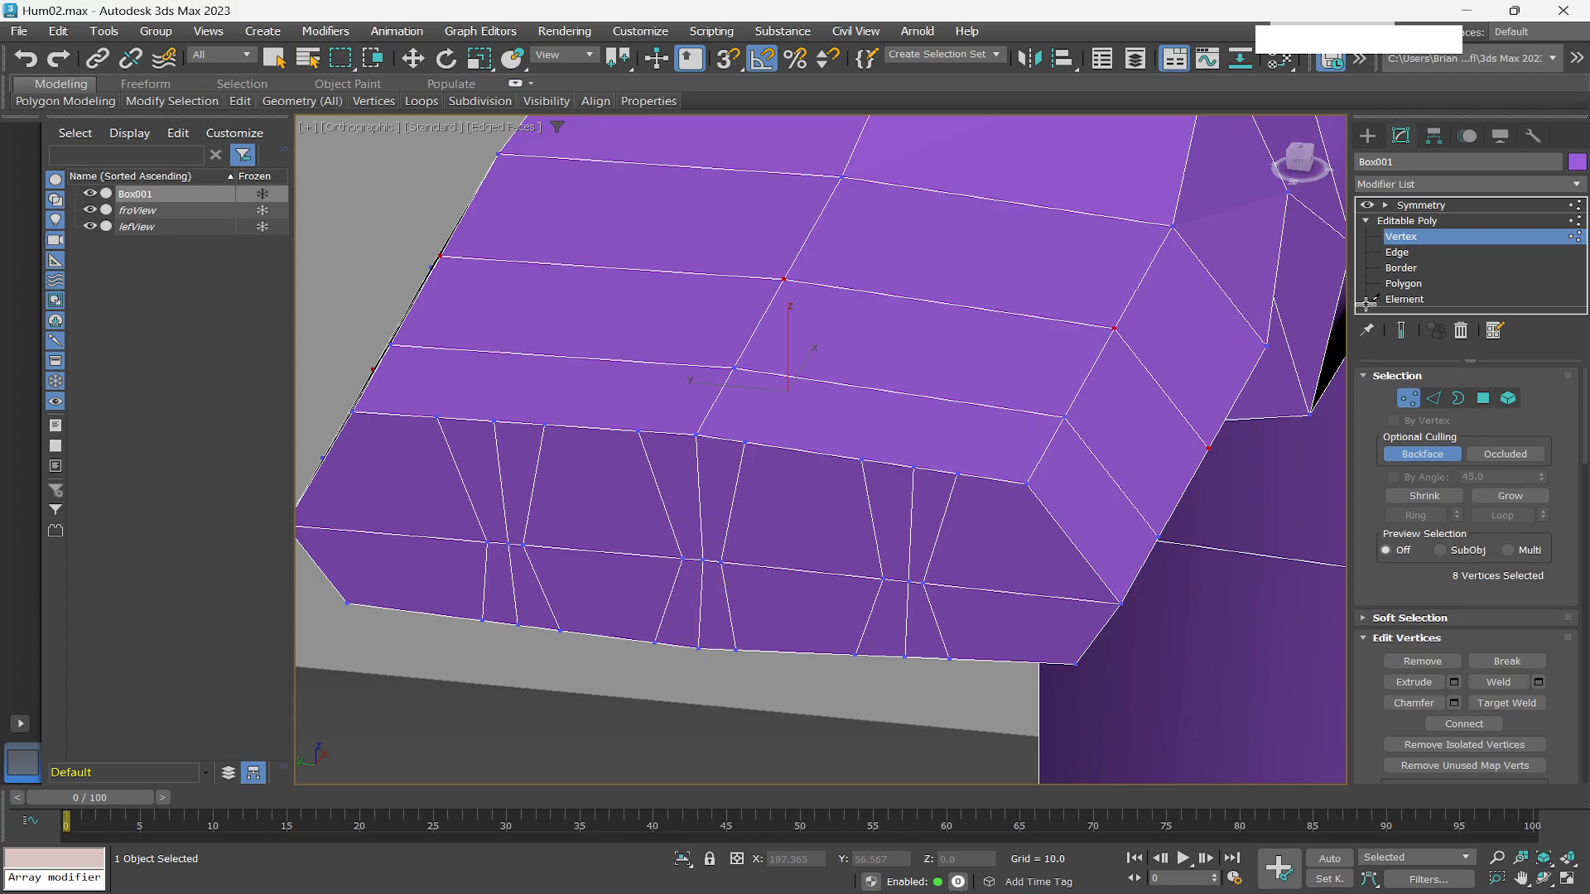
click(1400, 252)
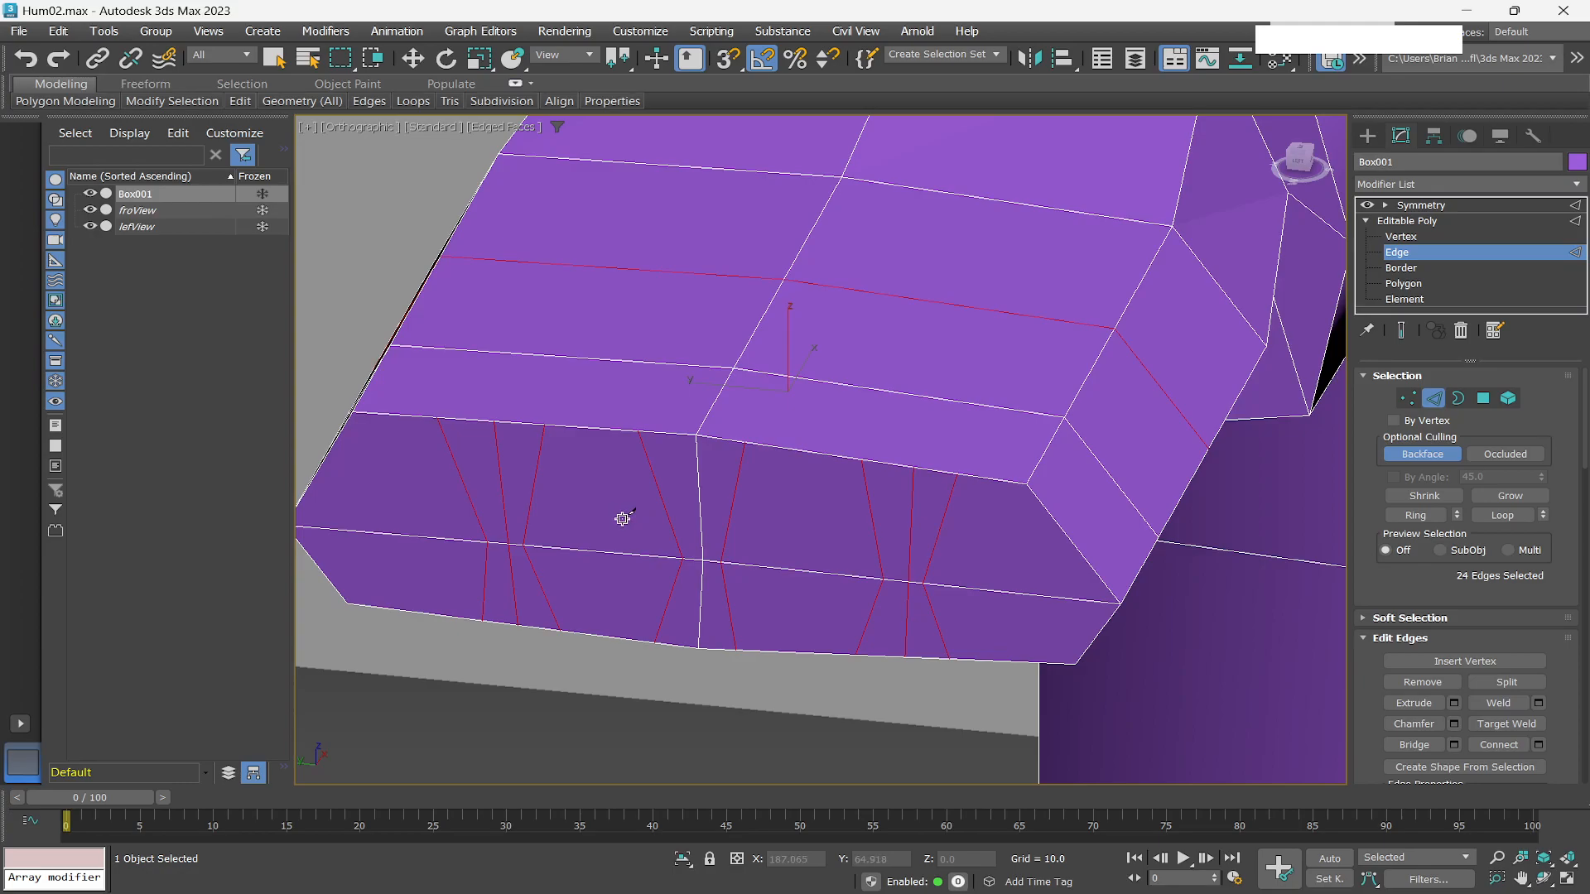
key(q)
click(1420, 285)
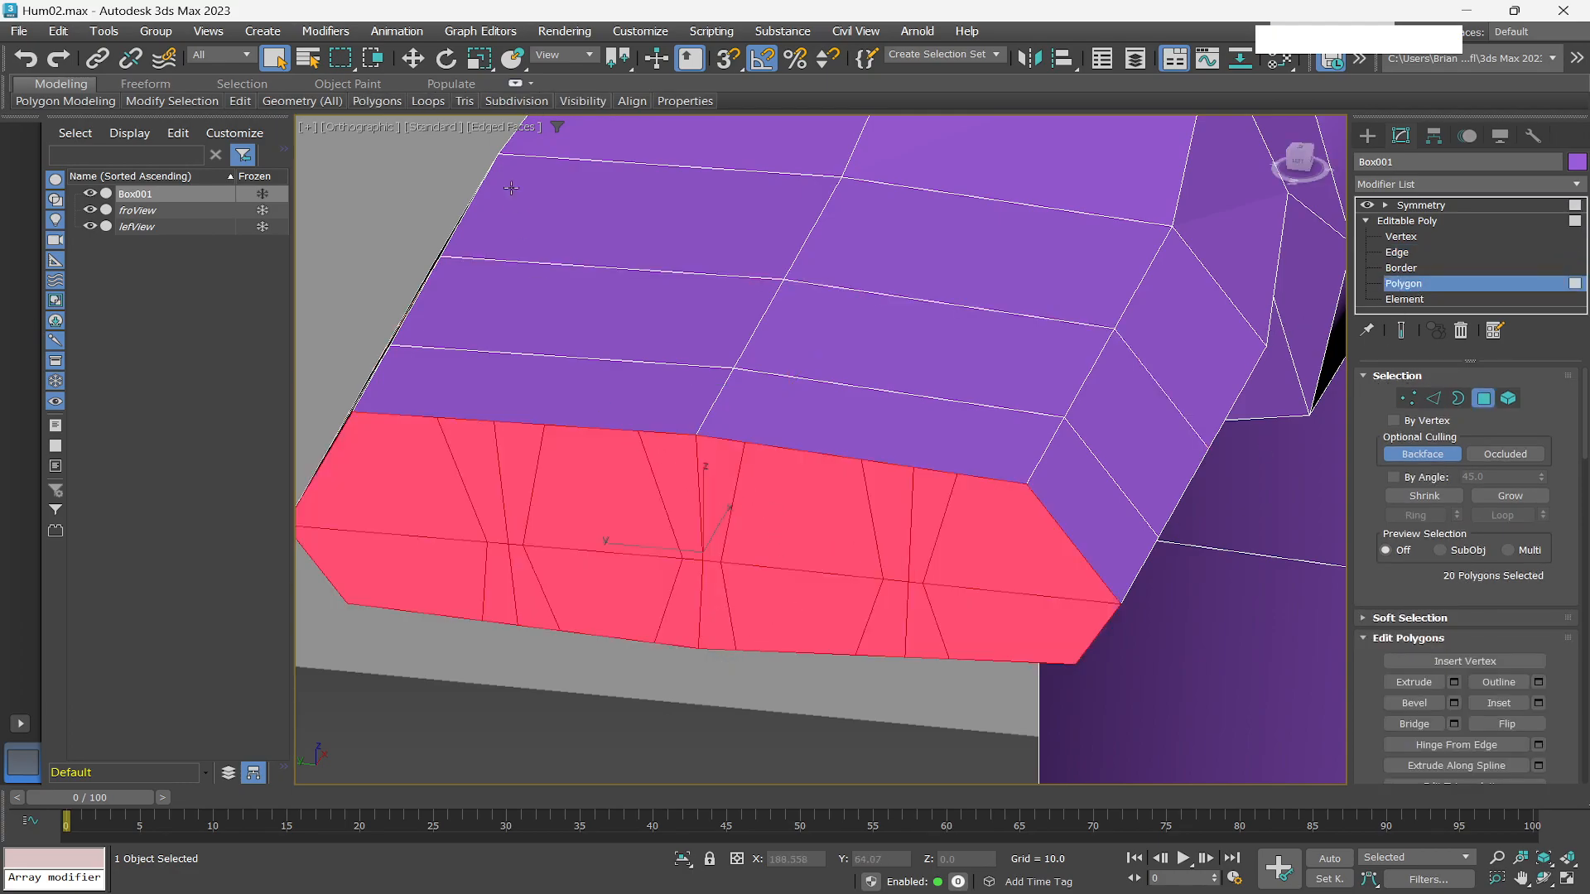
click(342, 59)
drag(345, 65, 357, 199)
click(669, 473)
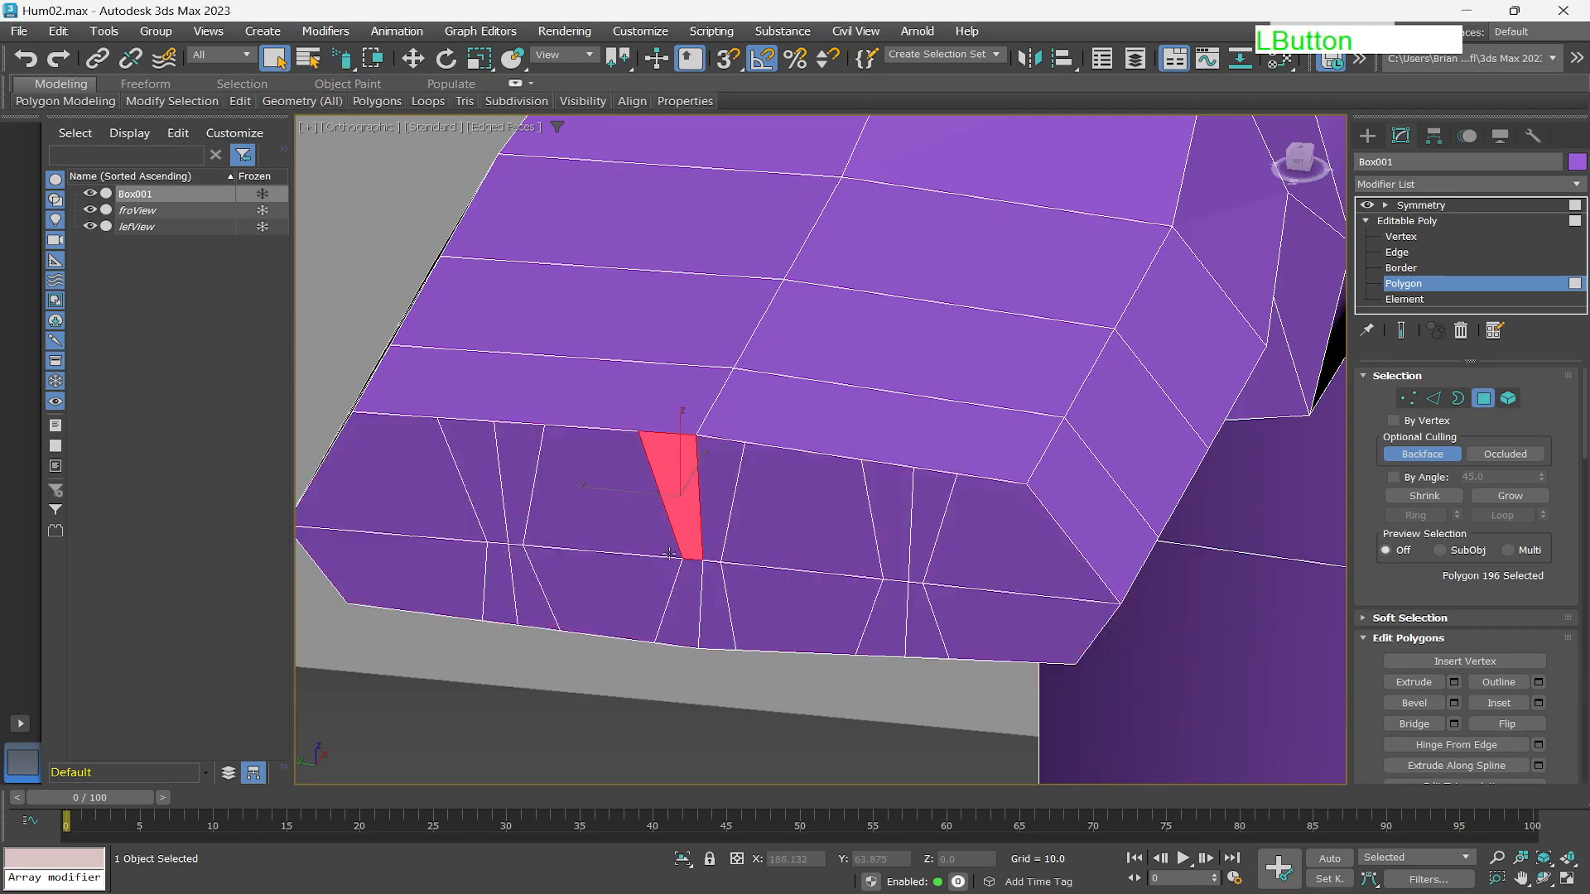
click(684, 601)
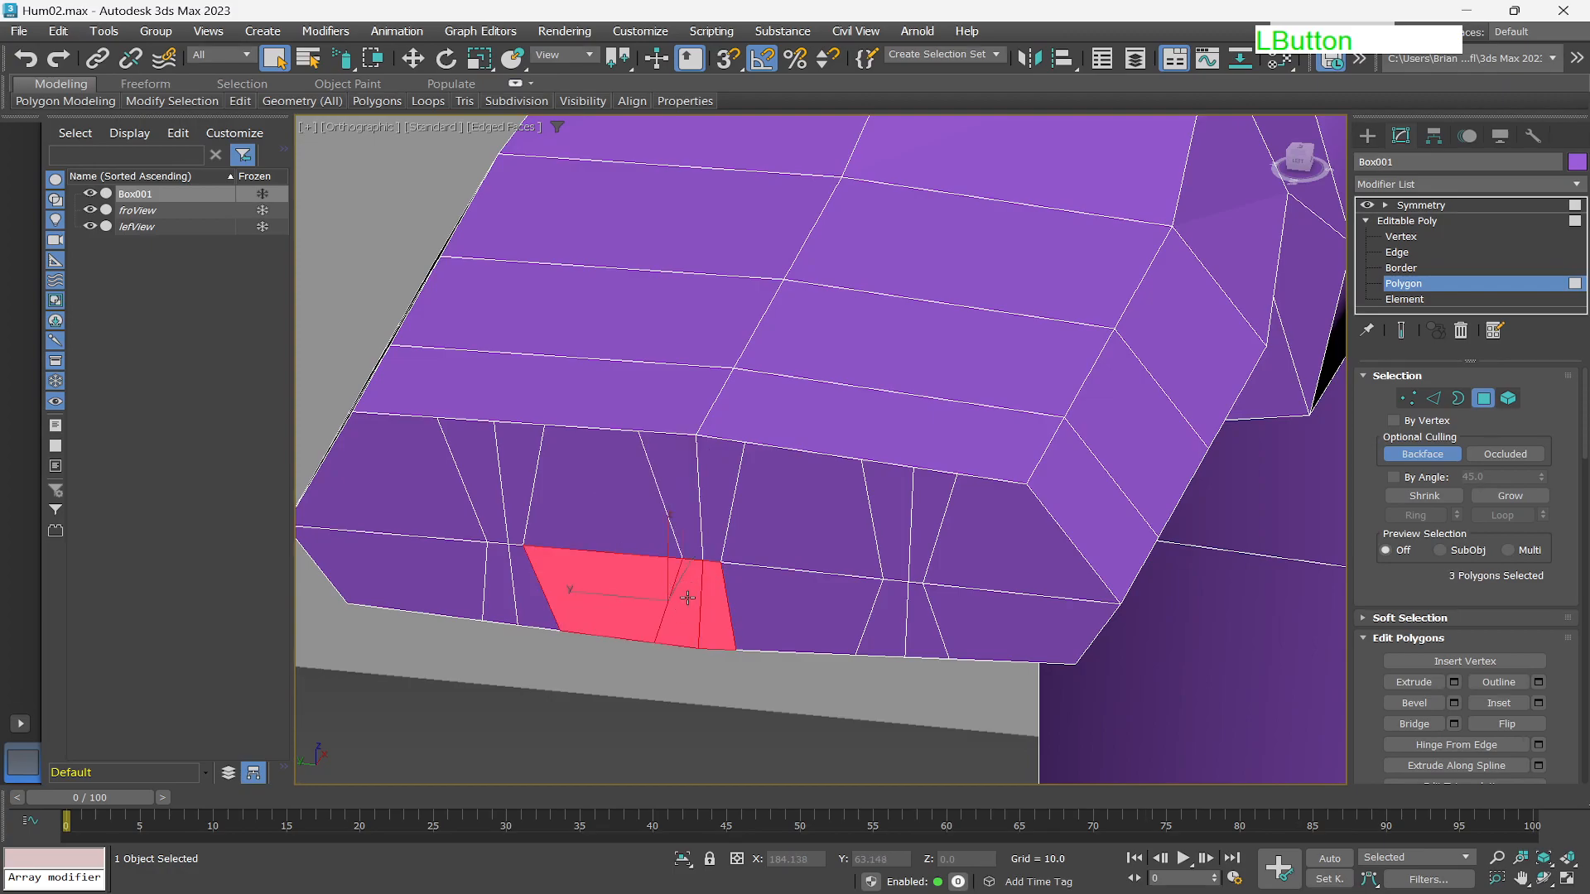
click(693, 470)
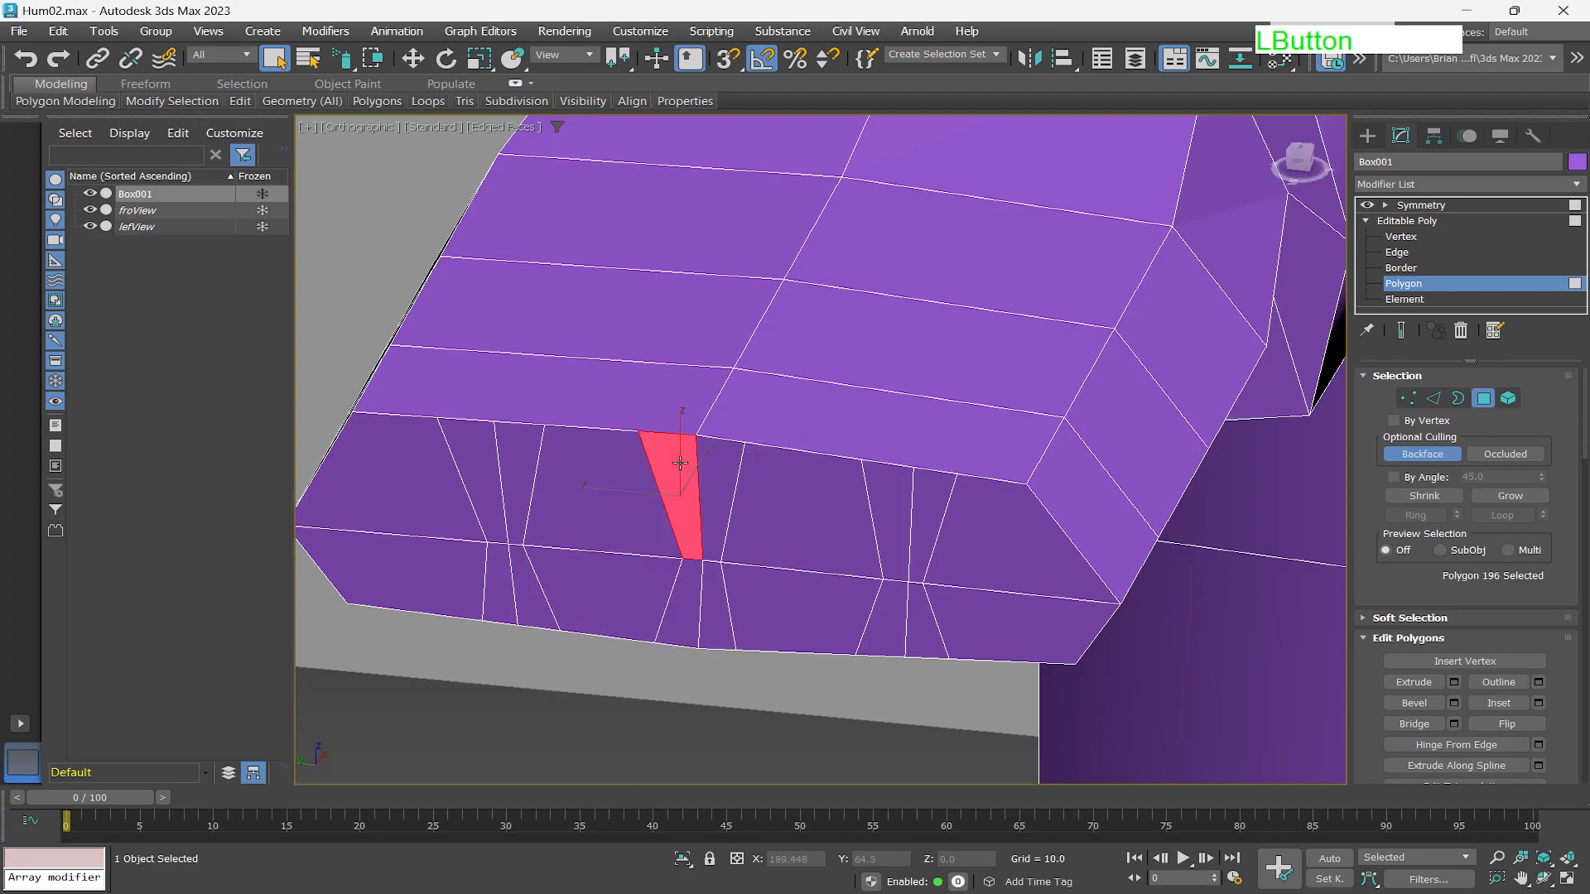
ctrl+click(699, 497)
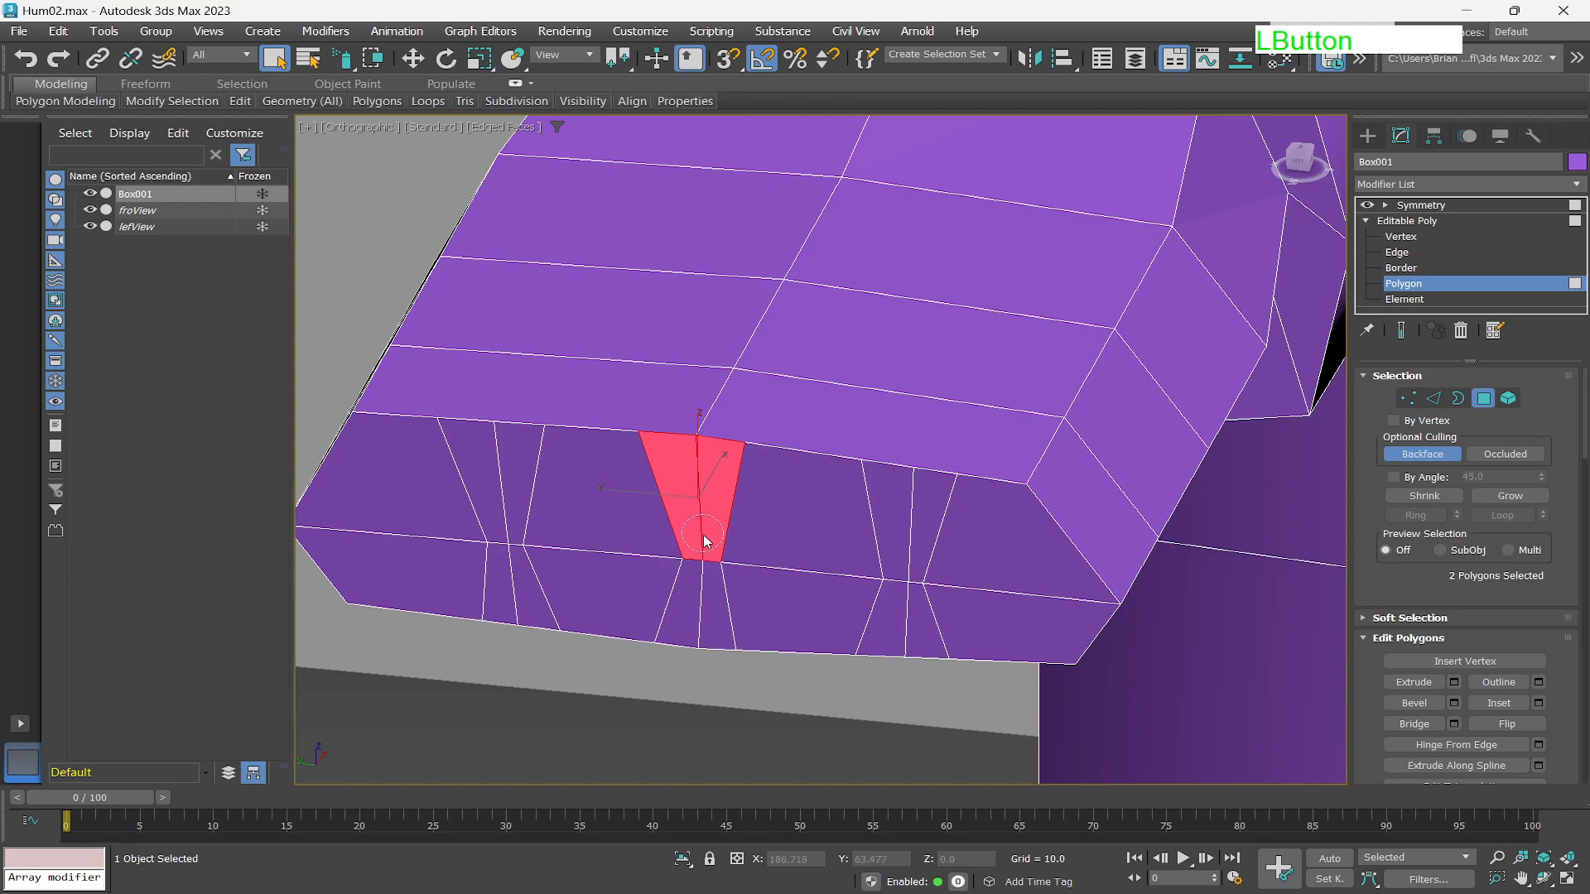
ctrl+click(701, 560)
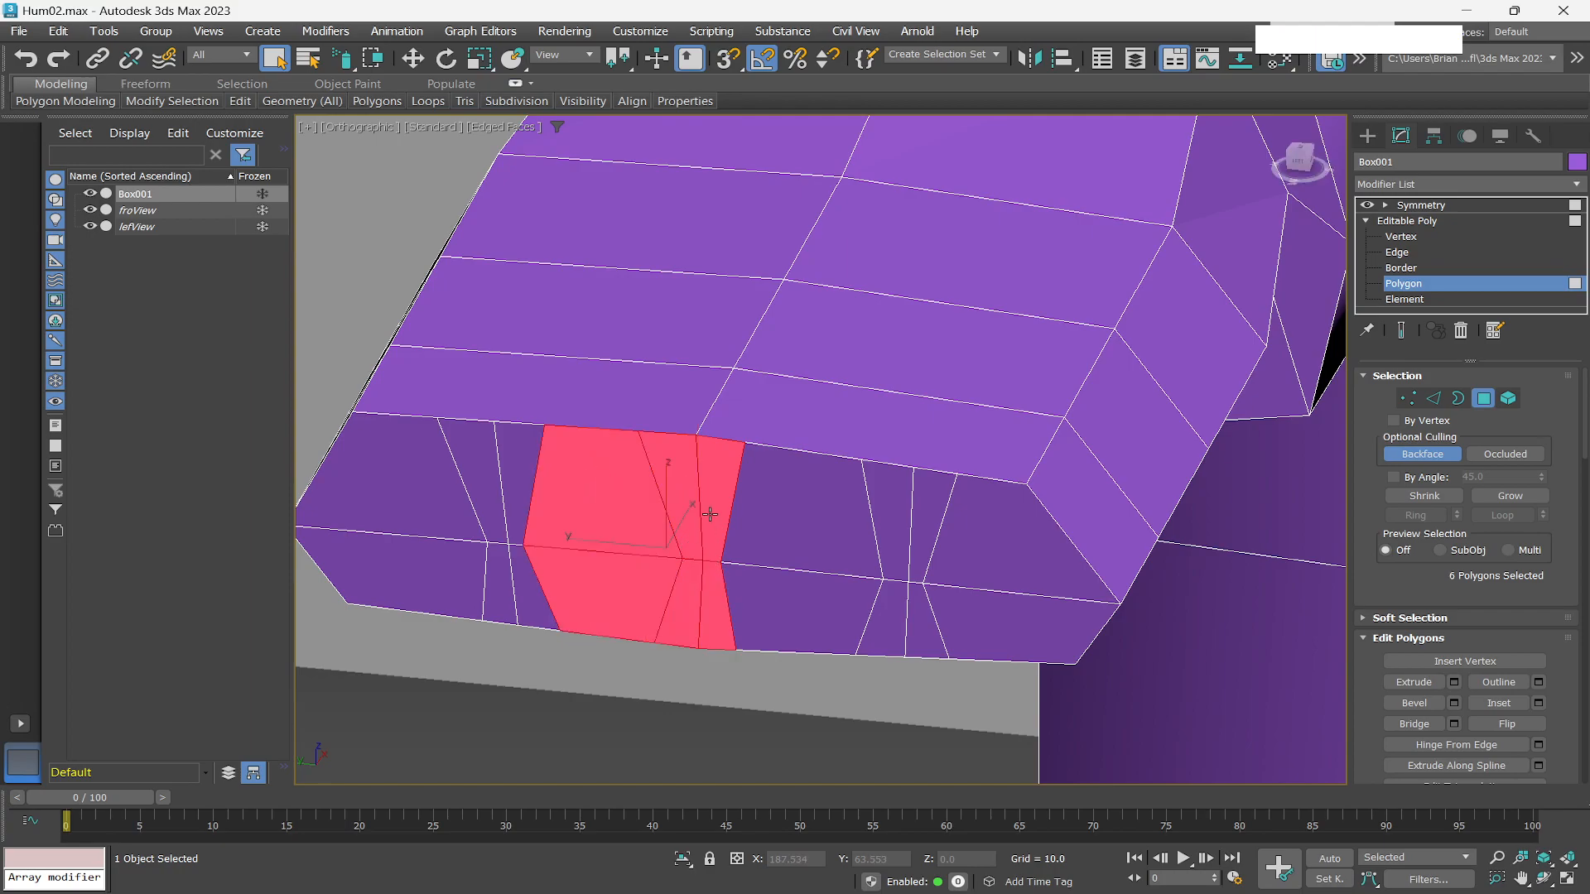
key(ctrl+z)
key(ctrl+z)
key(ctrl+z)
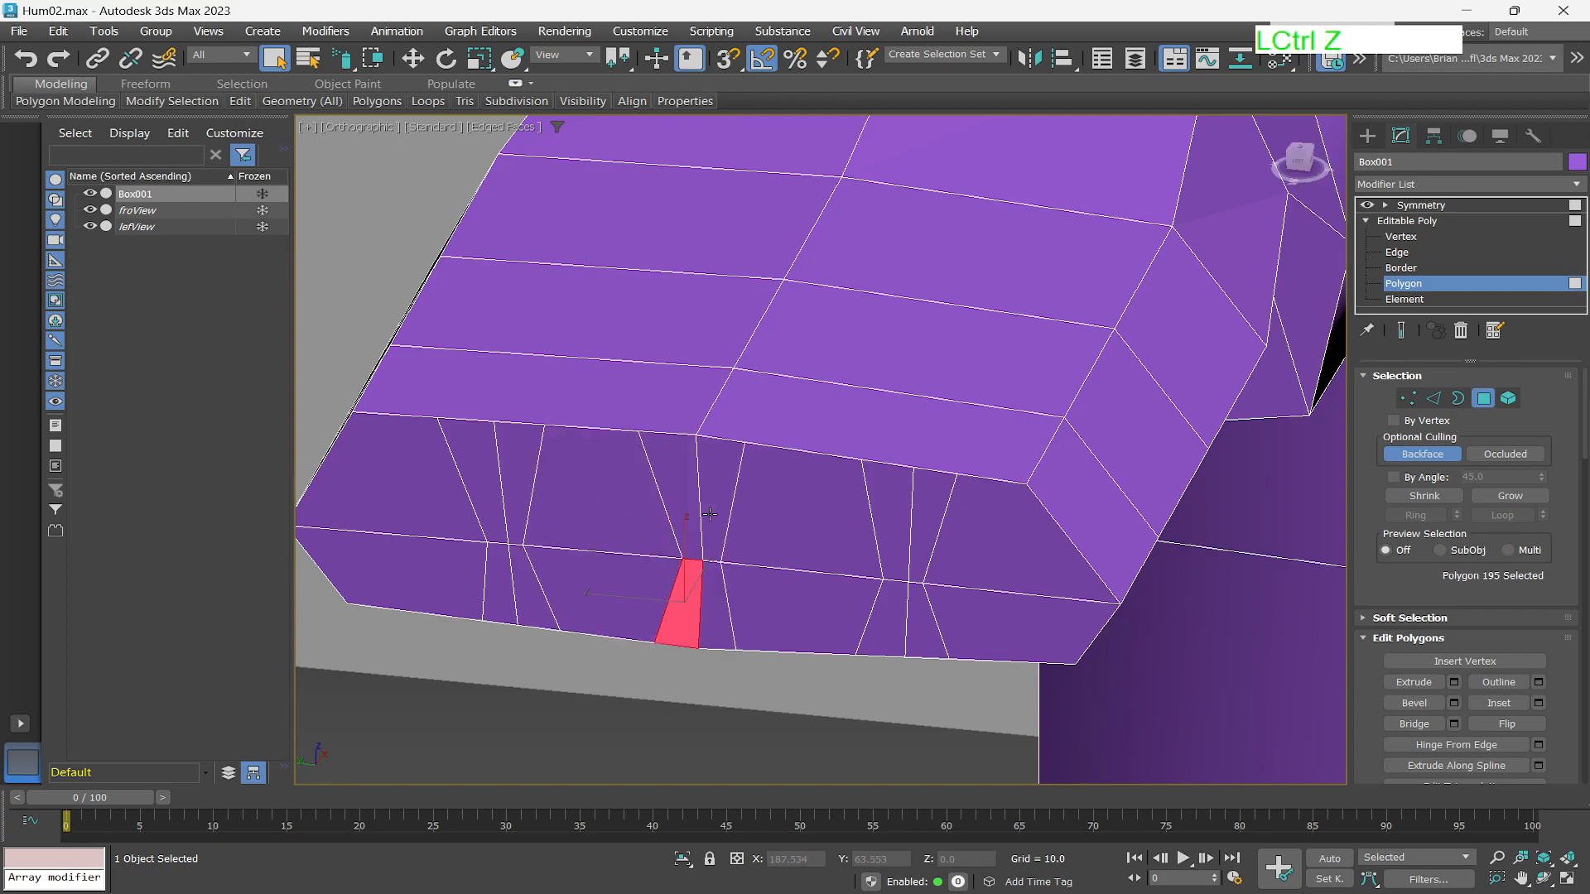
Select the four narrow polygons of a finger gap on the hand's front face and move them slightly sideways.
mouse_move(694, 476)
mouse_down()
mouse_move(728, 509)
mouse_move(719, 573)
mouse_up()
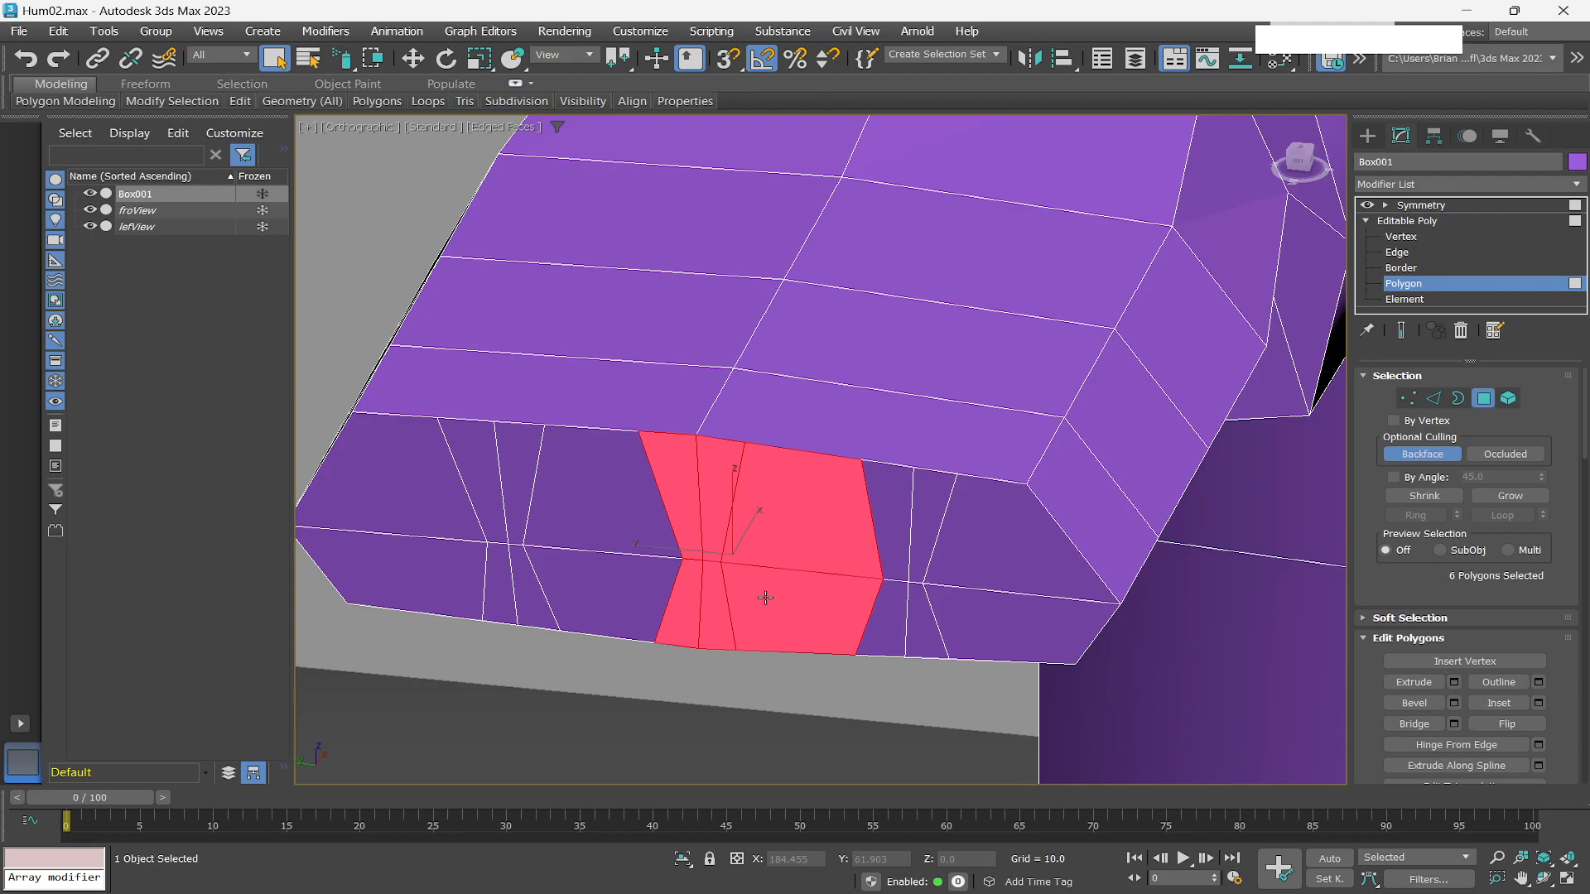
ctrl+click(795, 540)
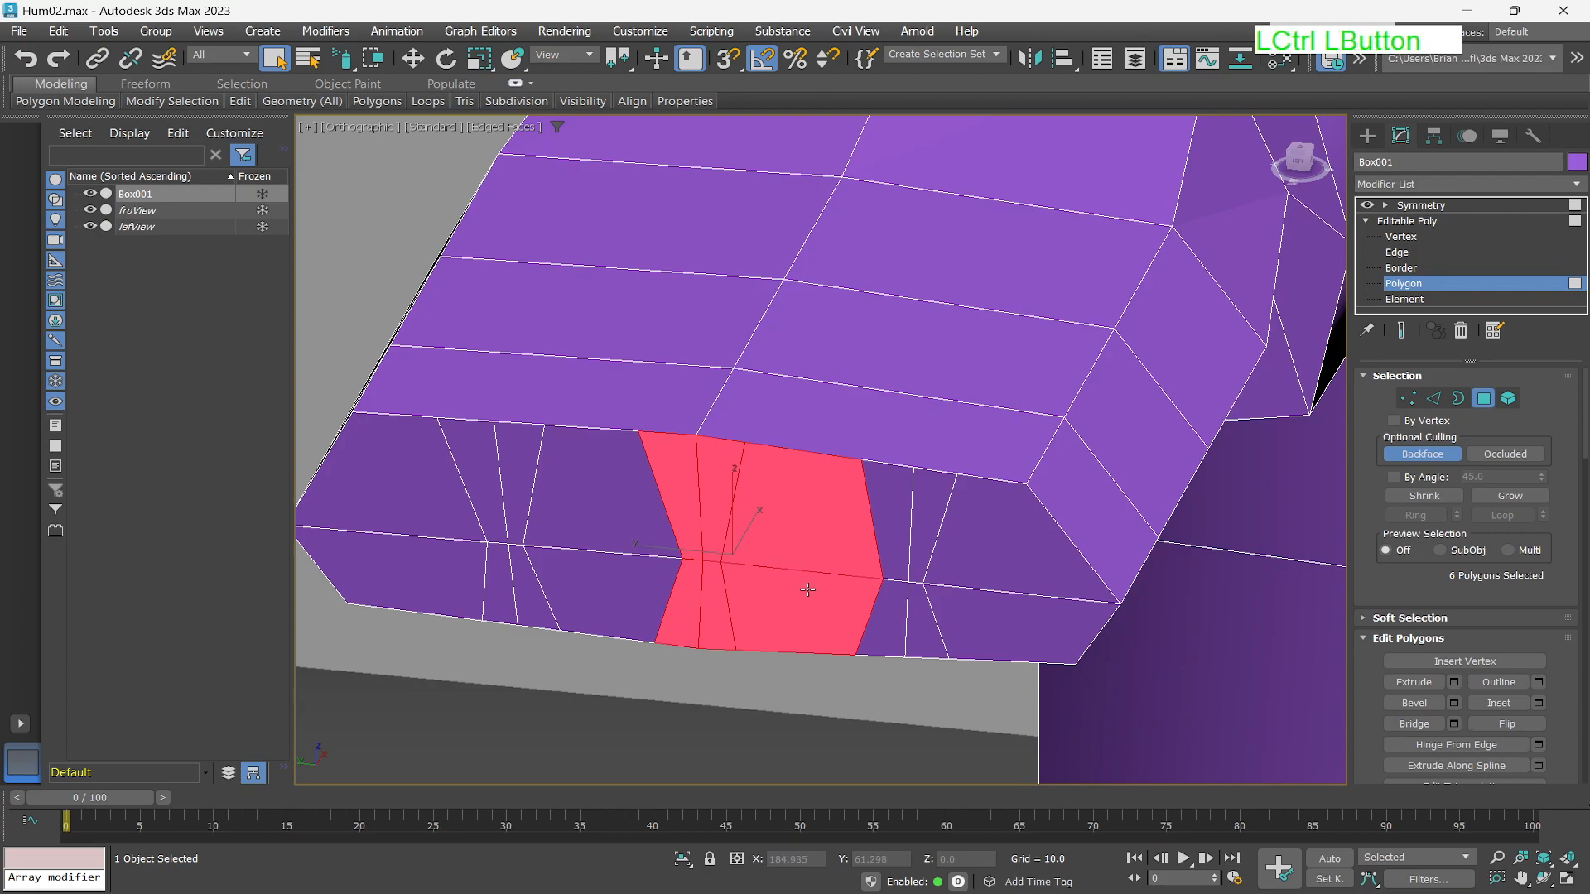
alt+click(811, 530)
alt+click(809, 597)
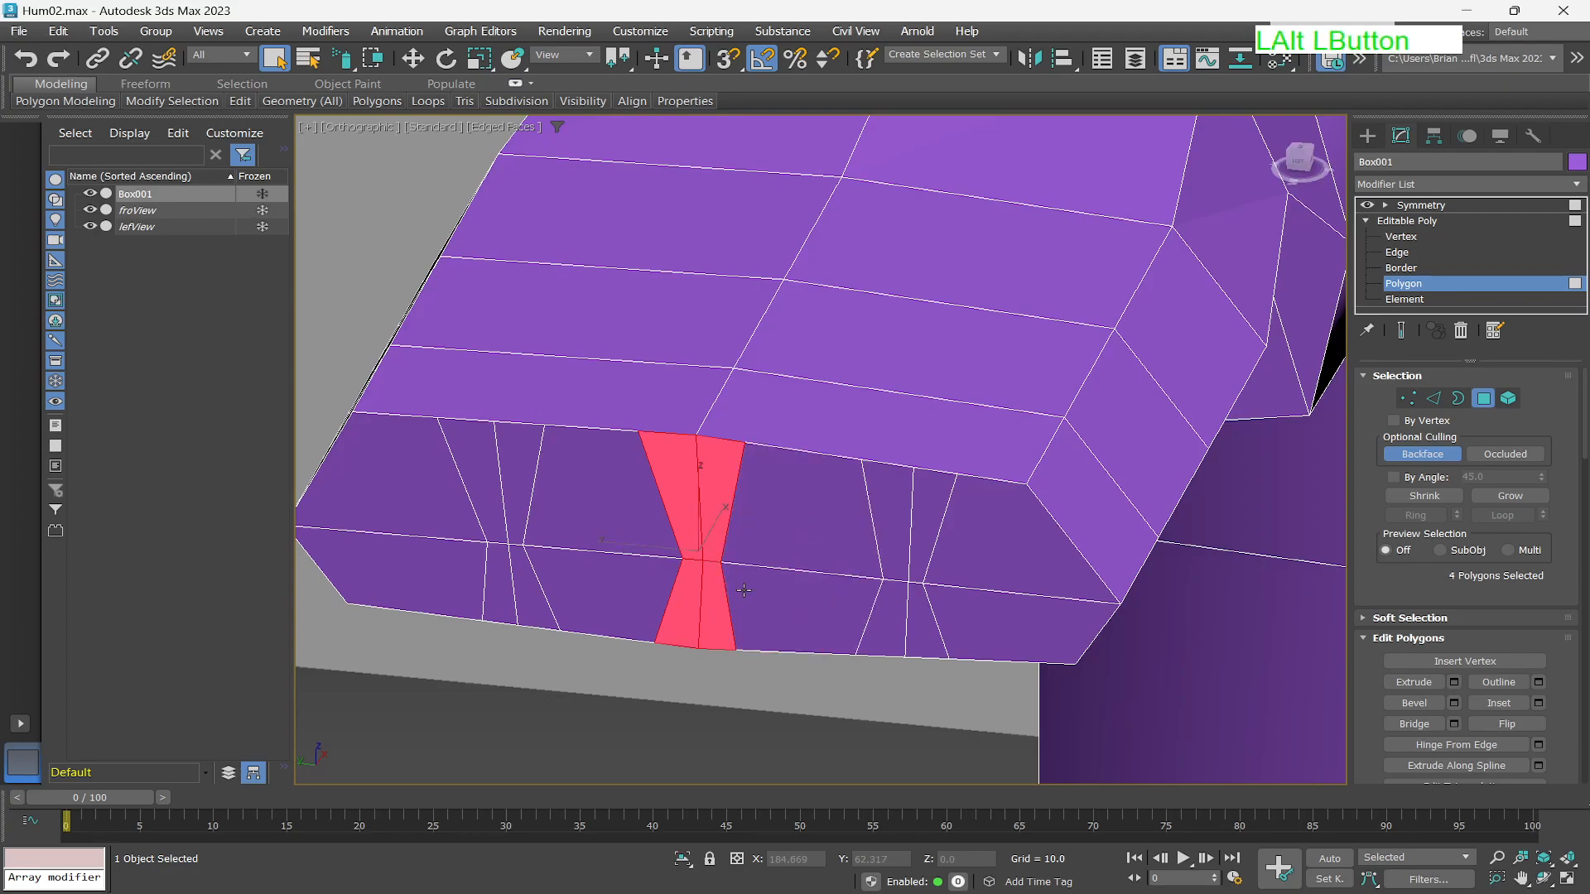
key(w)
drag(636, 548, 614, 543)
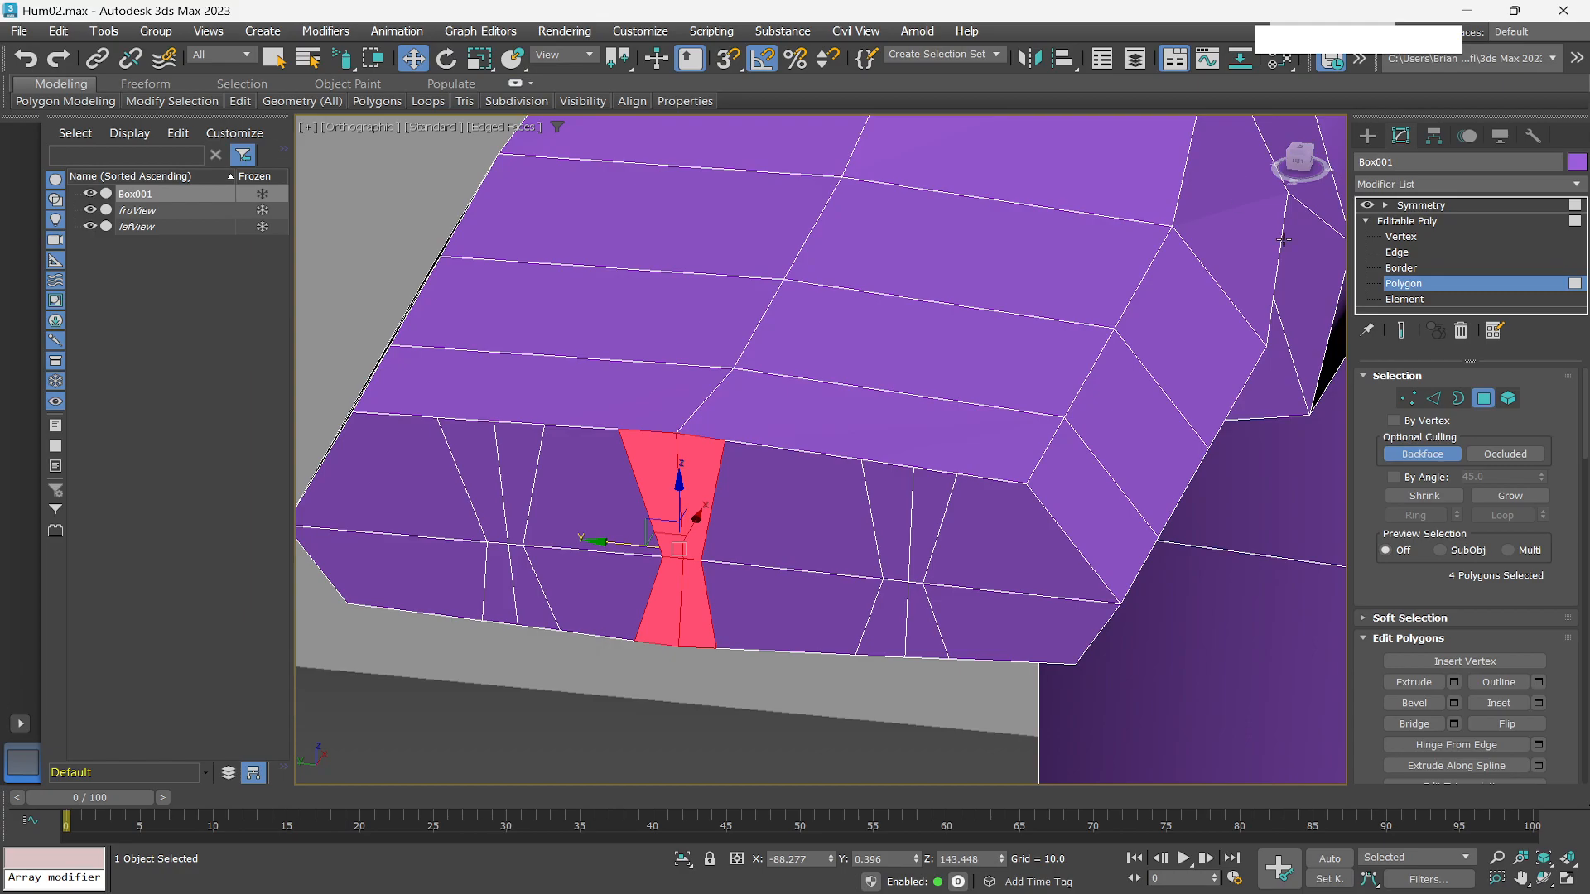
Move the two edges near the hand's outer side slightly outward along its upper and lower borders.
key(1)
click(1028, 480)
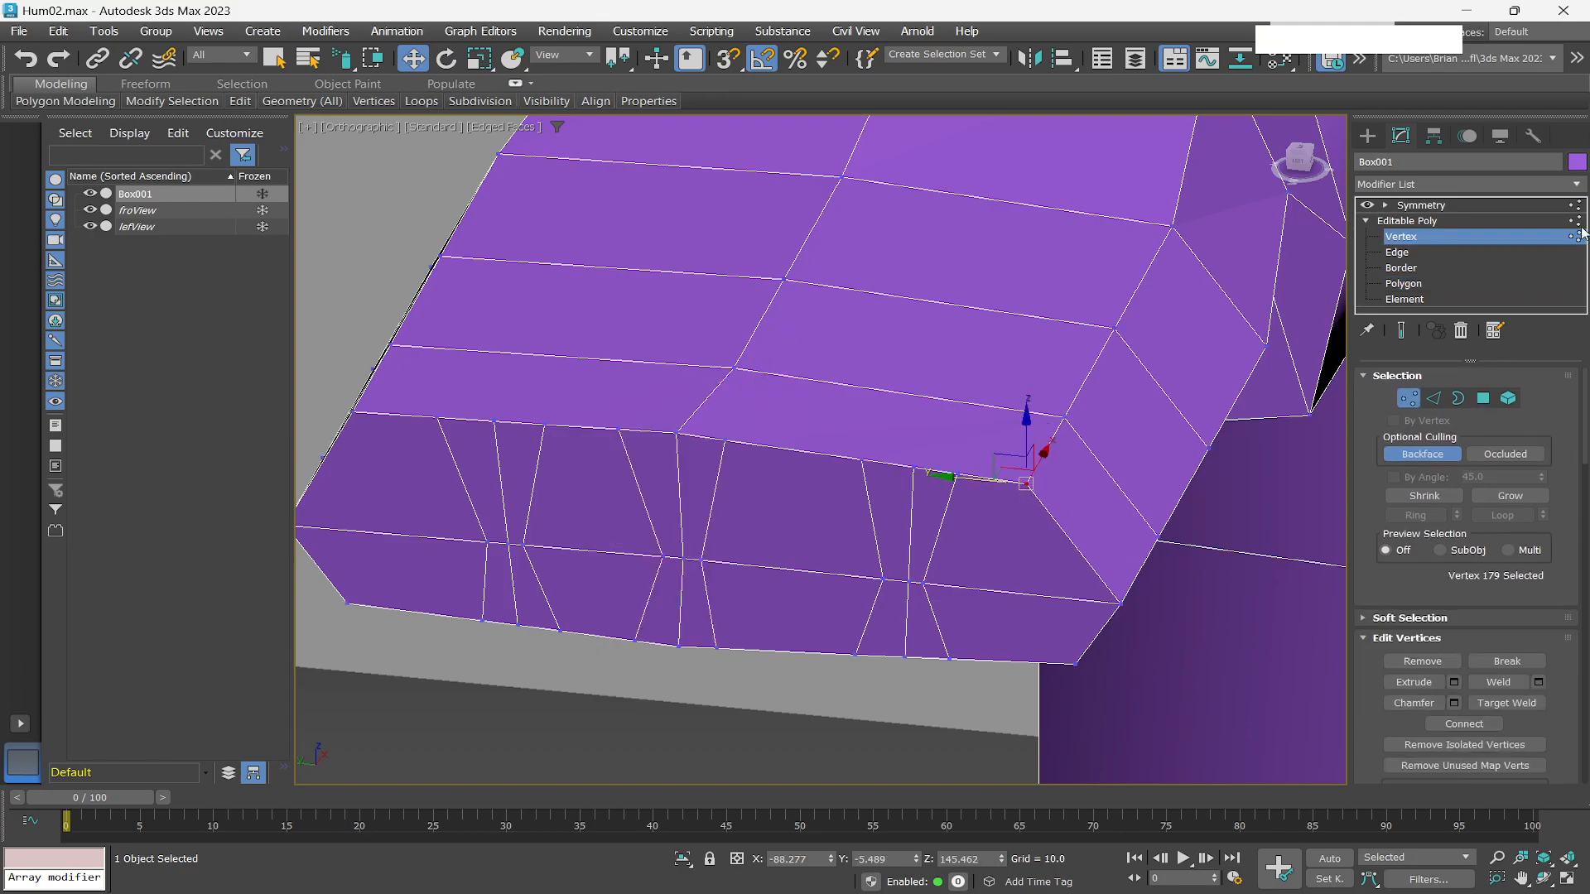
click(1406, 255)
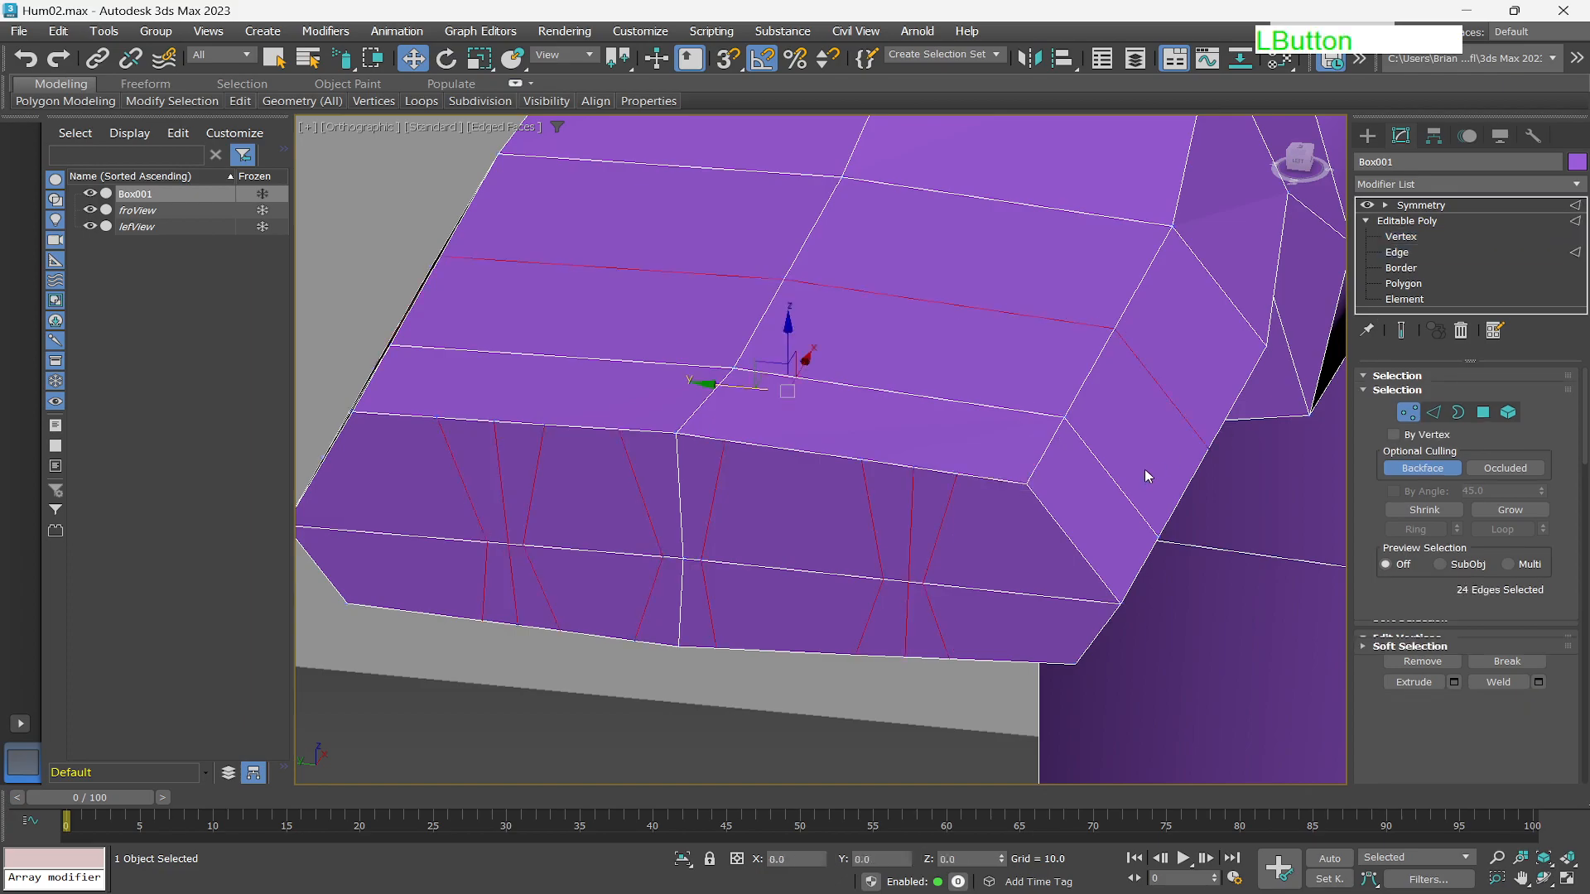
click(1000, 478)
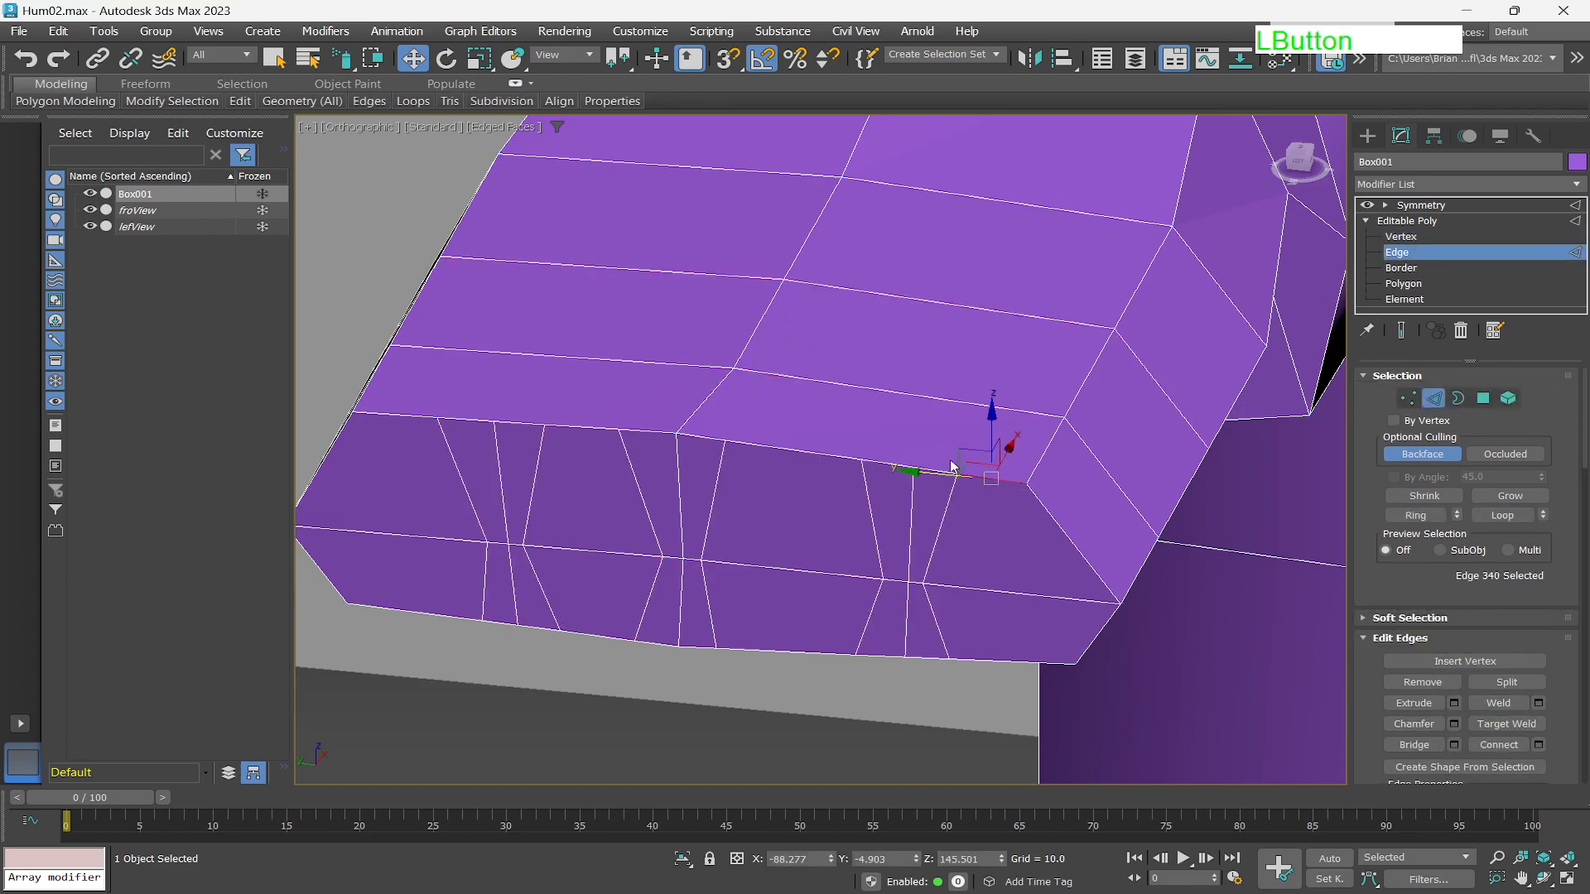
drag(959, 447, 999, 455)
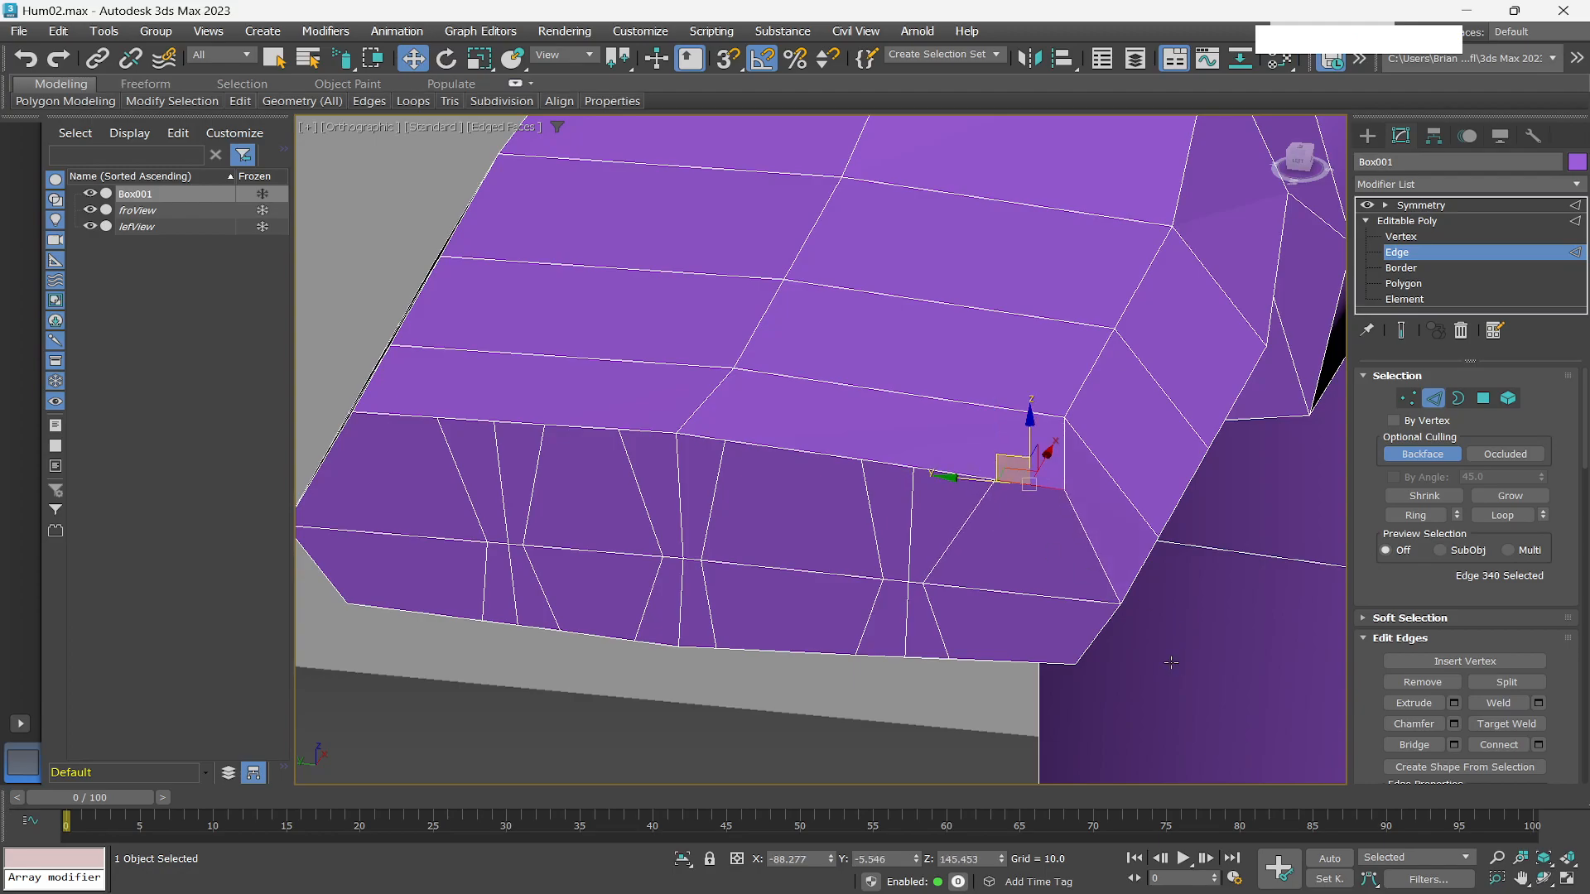
click(1006, 663)
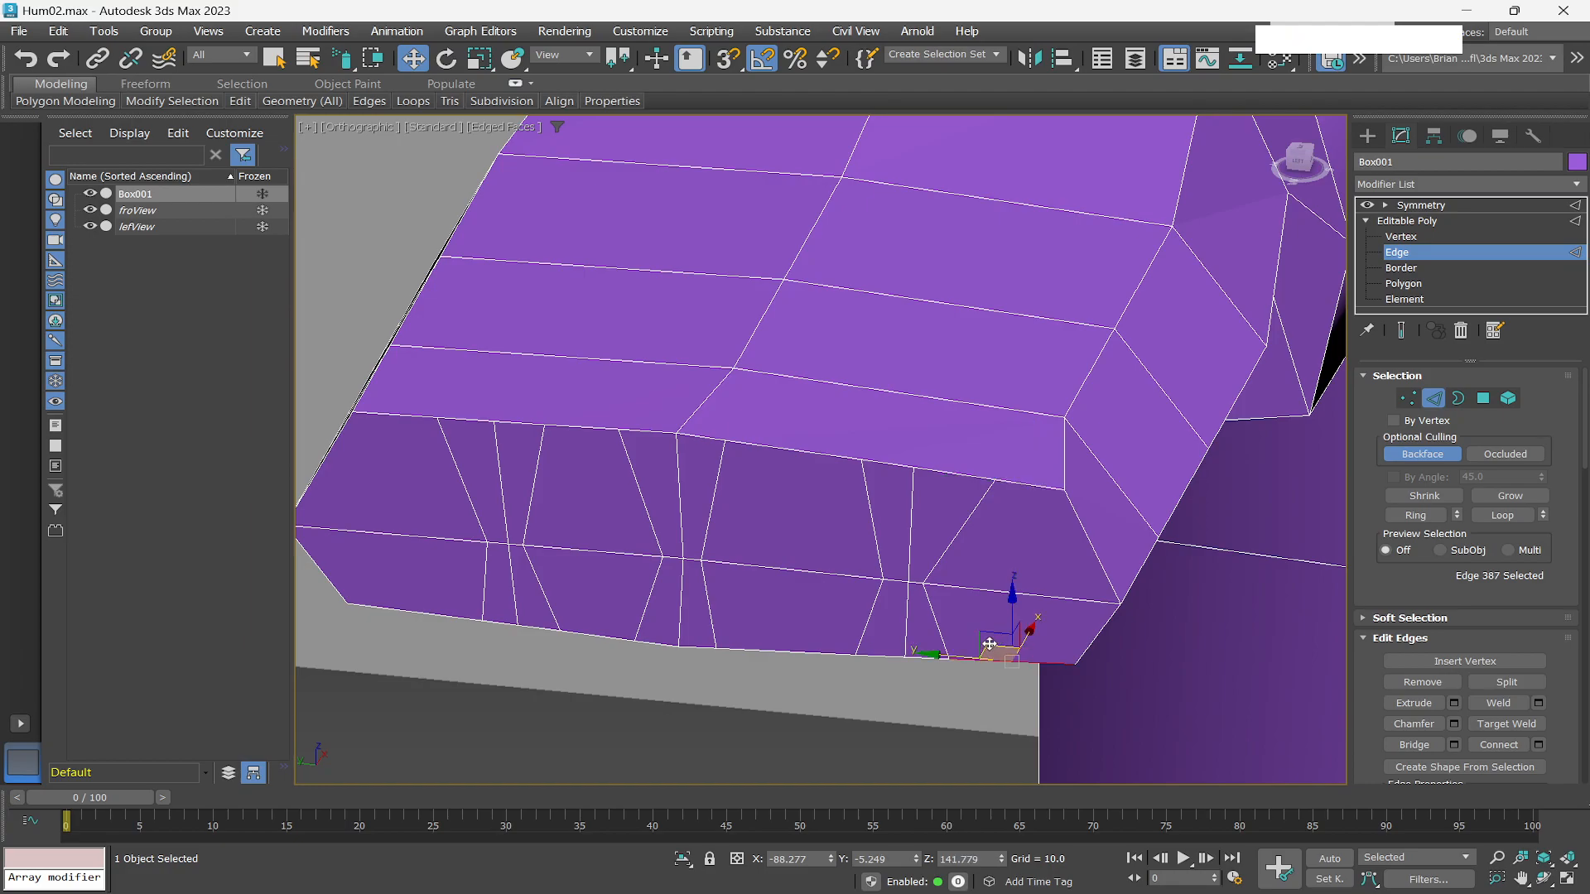
drag(981, 636, 1011, 635)
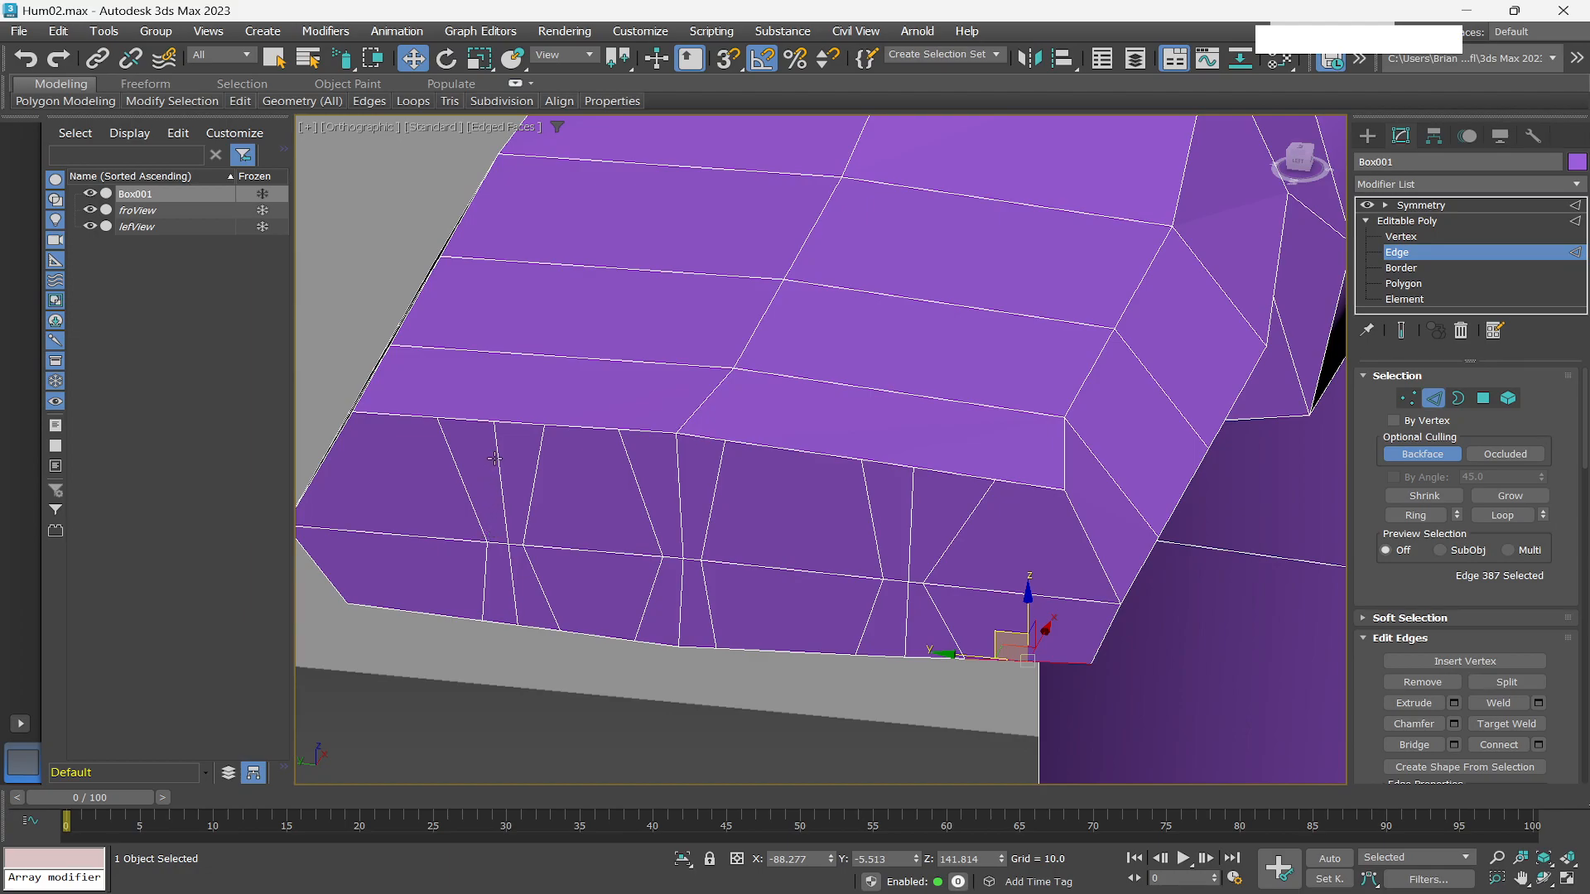
key(4)
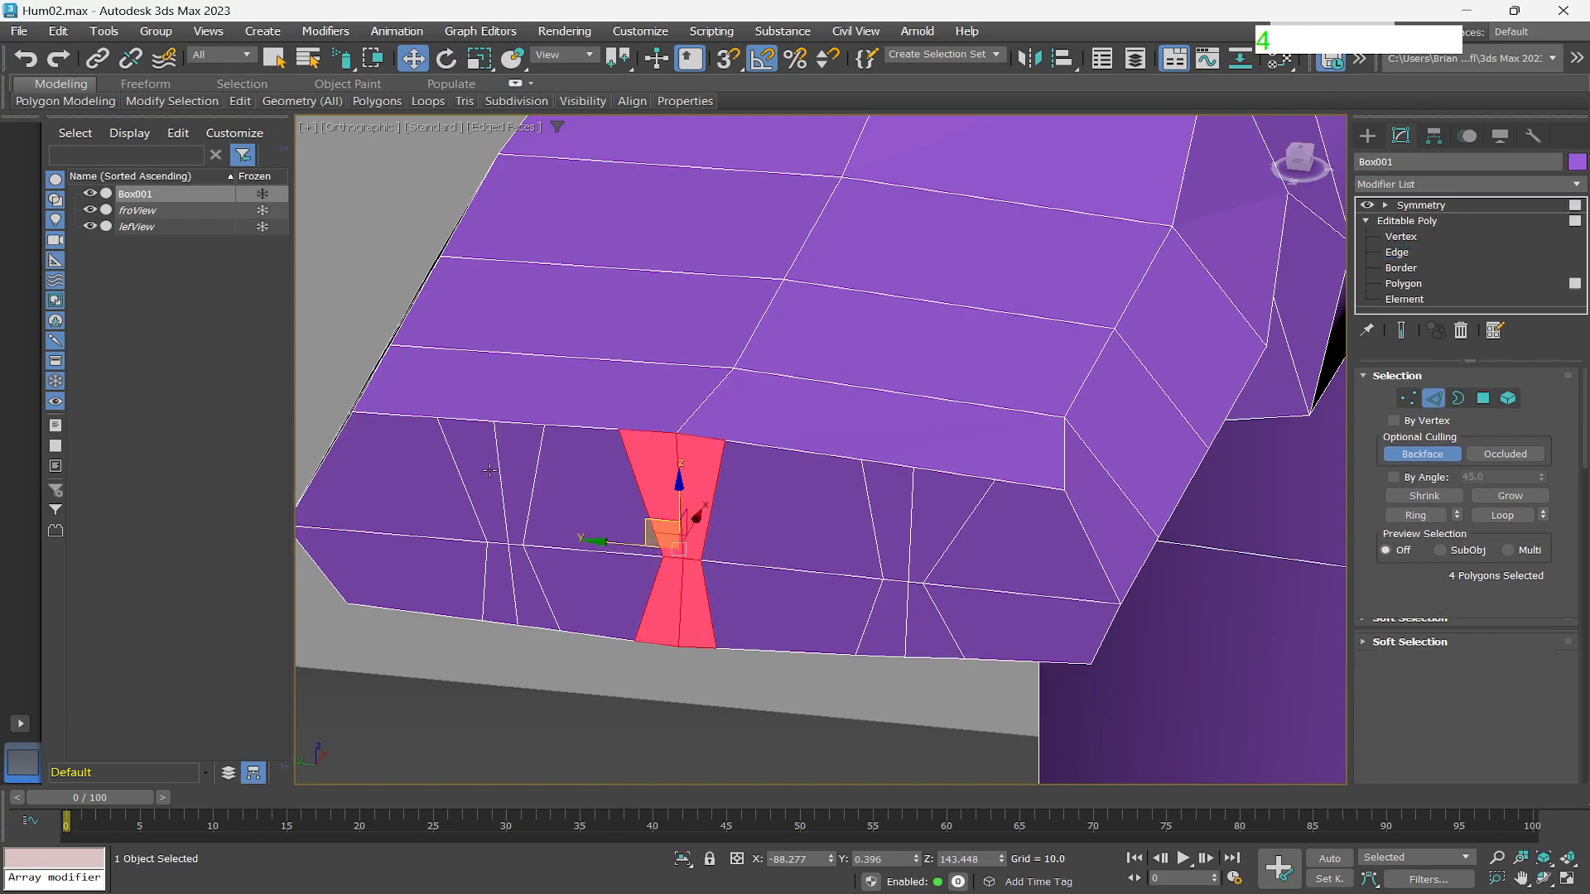
drag(494, 458, 484, 453)
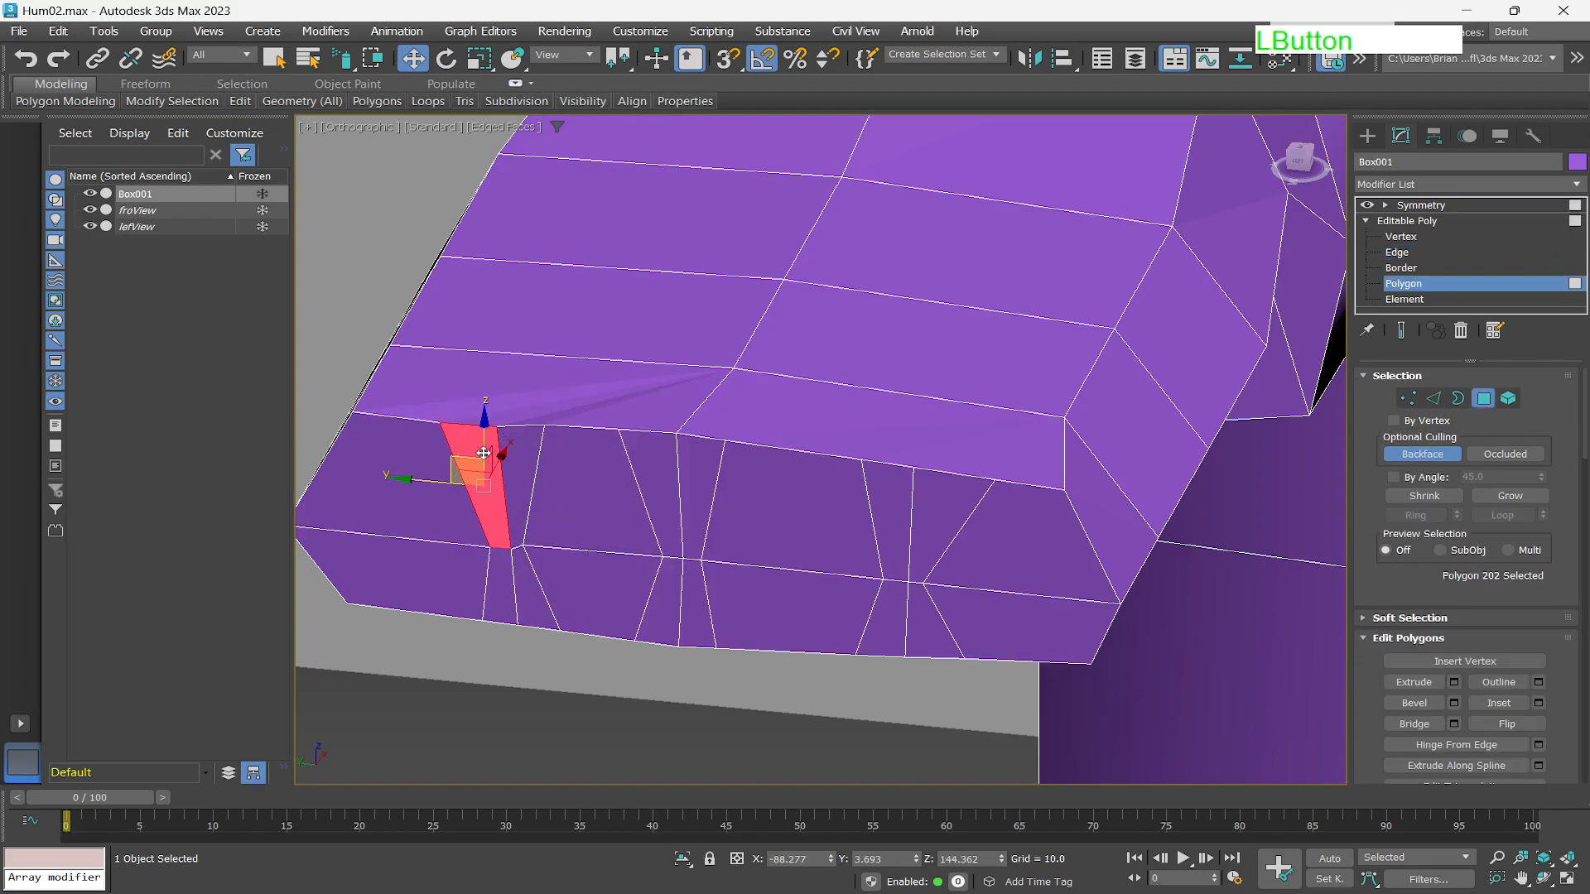
key(ctrl+z)
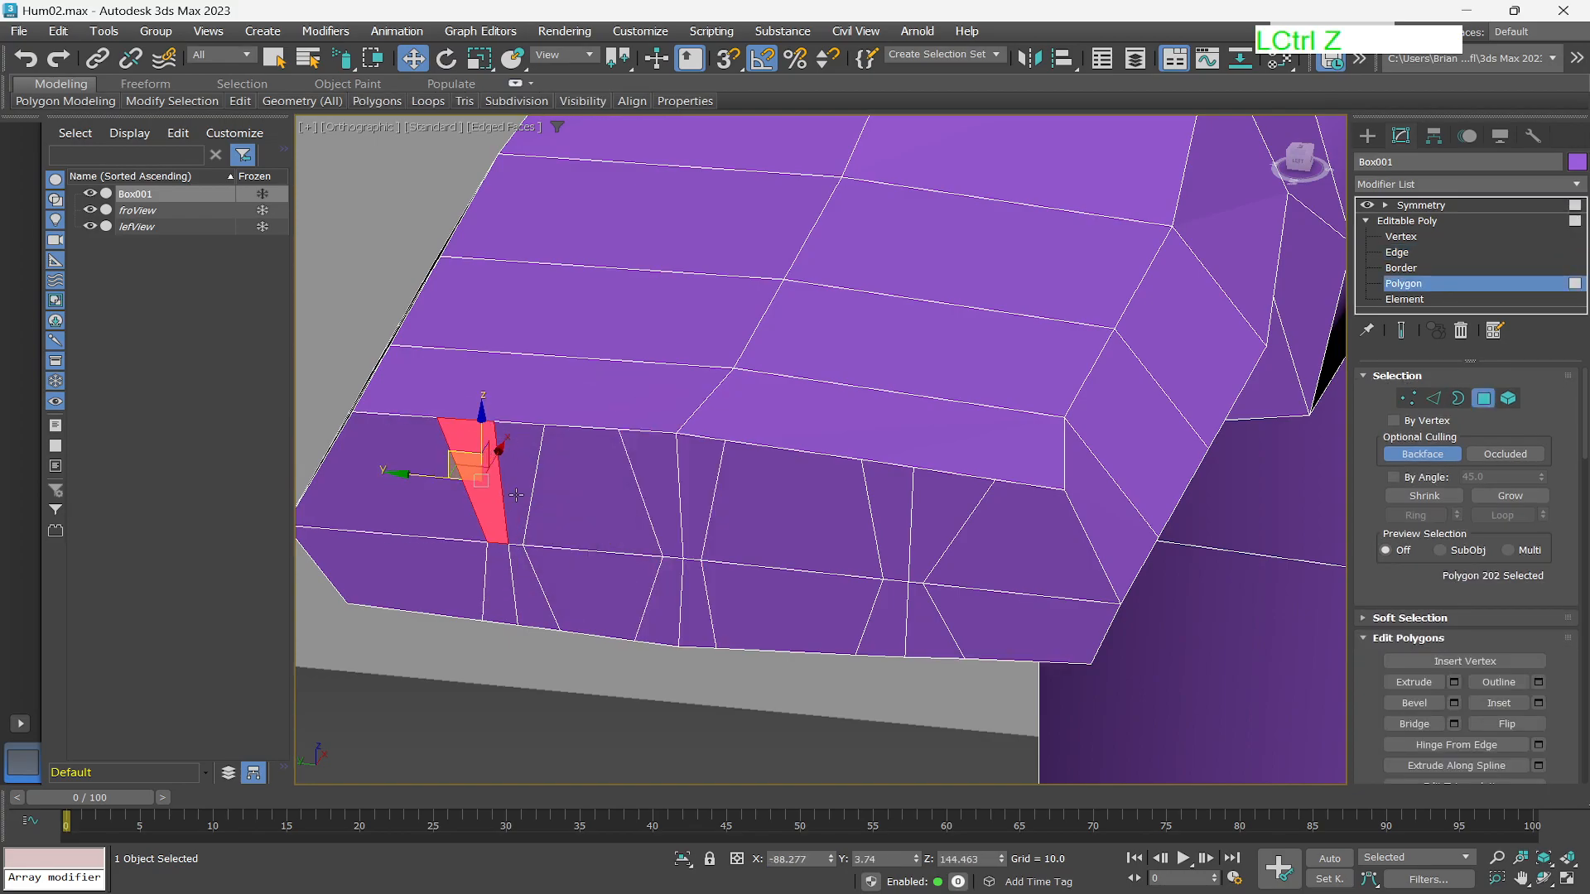
key(q)
drag(507, 479, 511, 553)
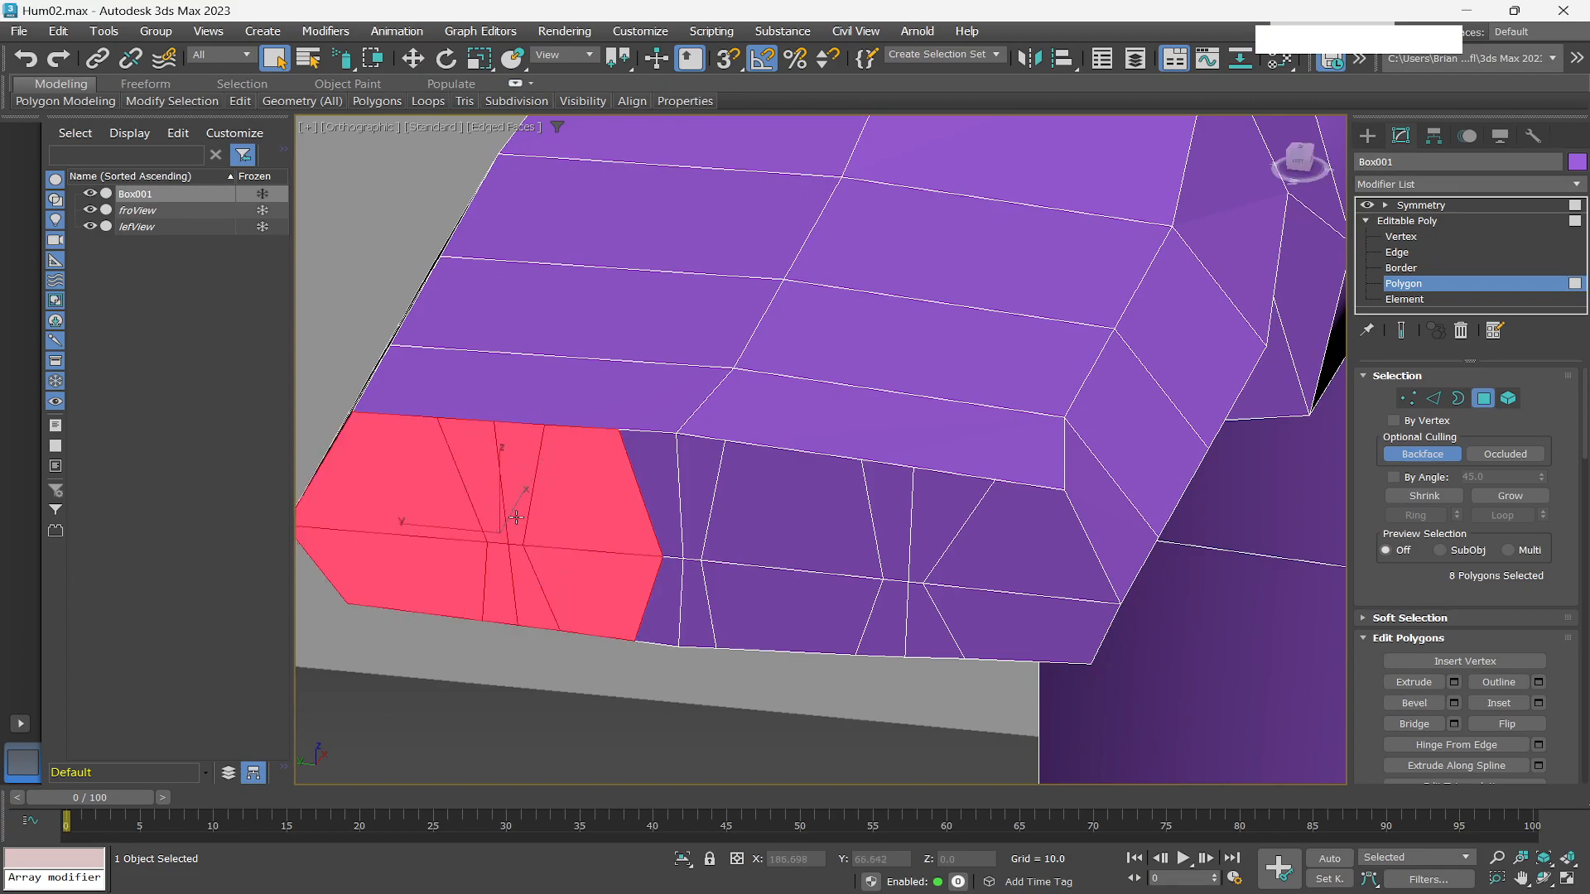
key(ctrl+z)
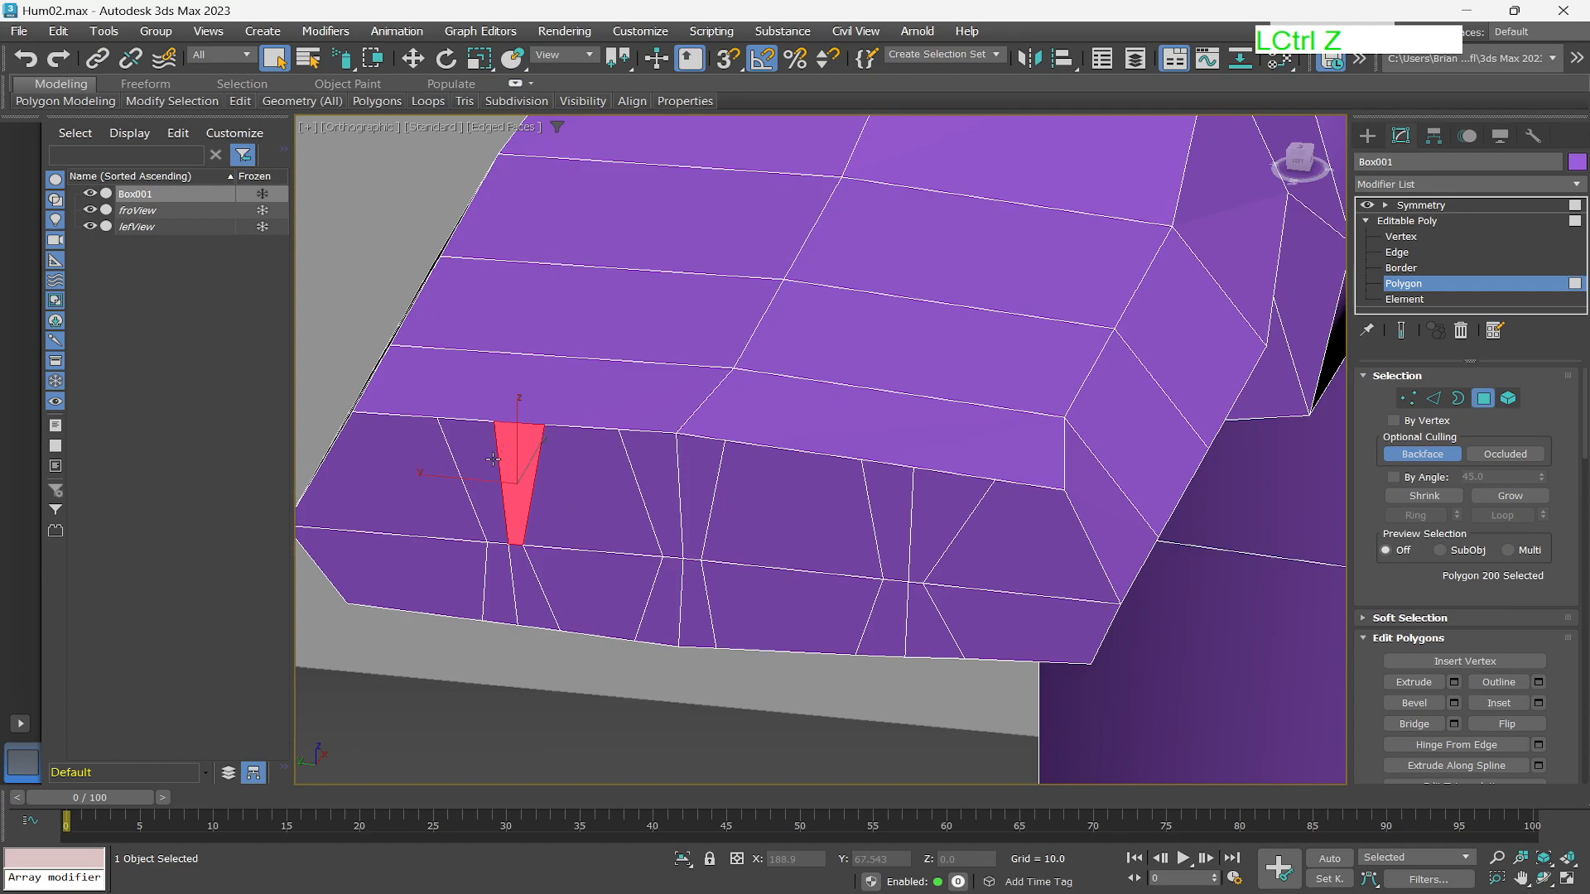
Select the four narrow polygons of the finger gap near the hand's inner end and move them outward.
scroll(522, 538, up, 5)
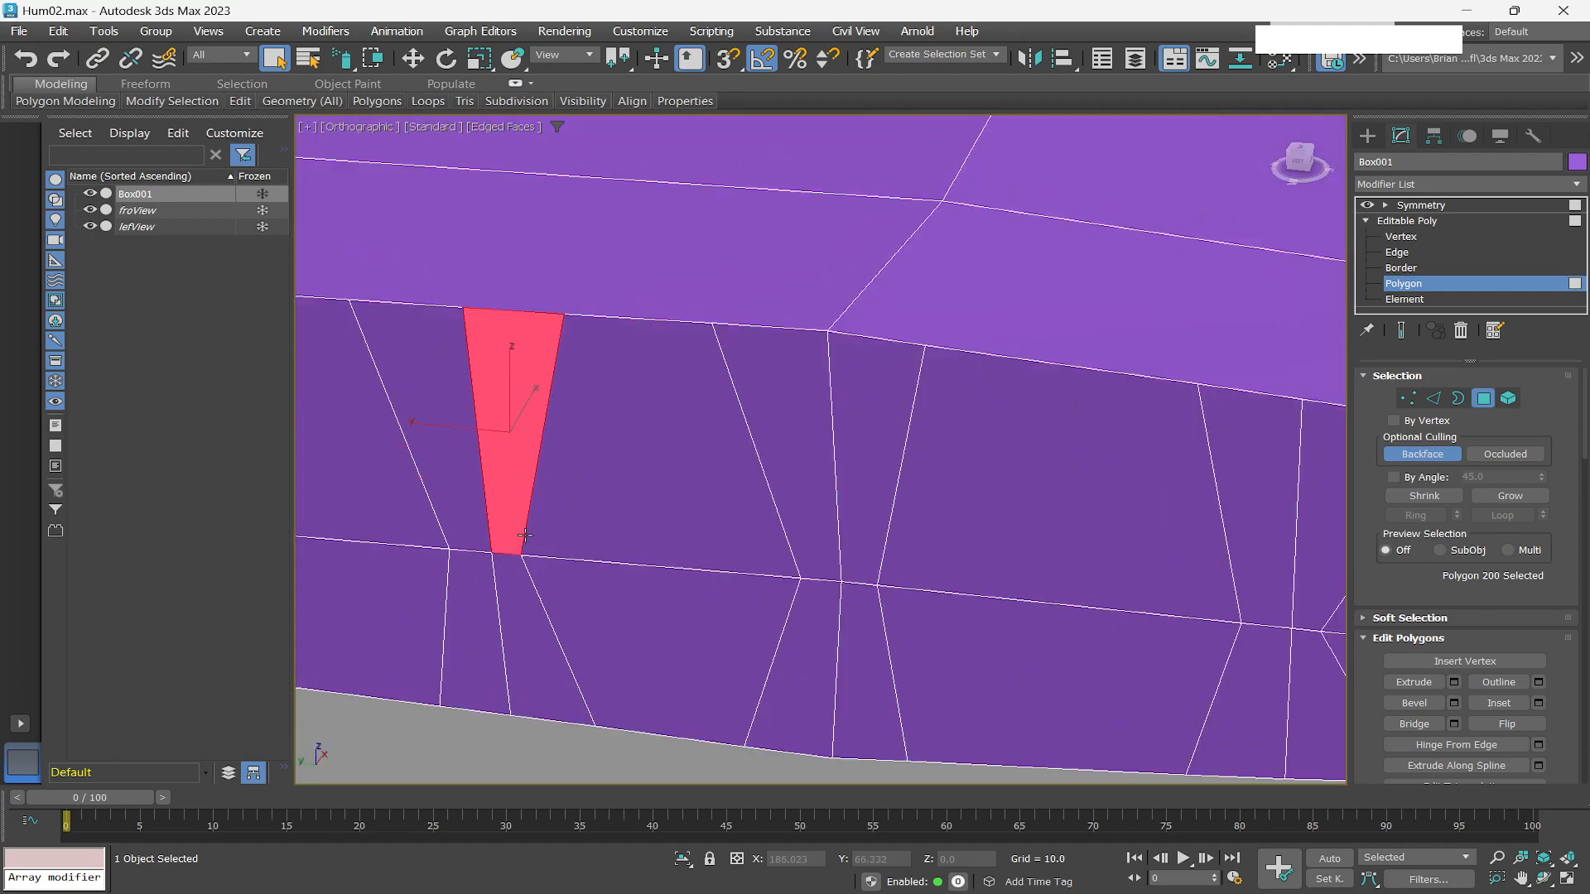
drag(430, 327, 494, 563)
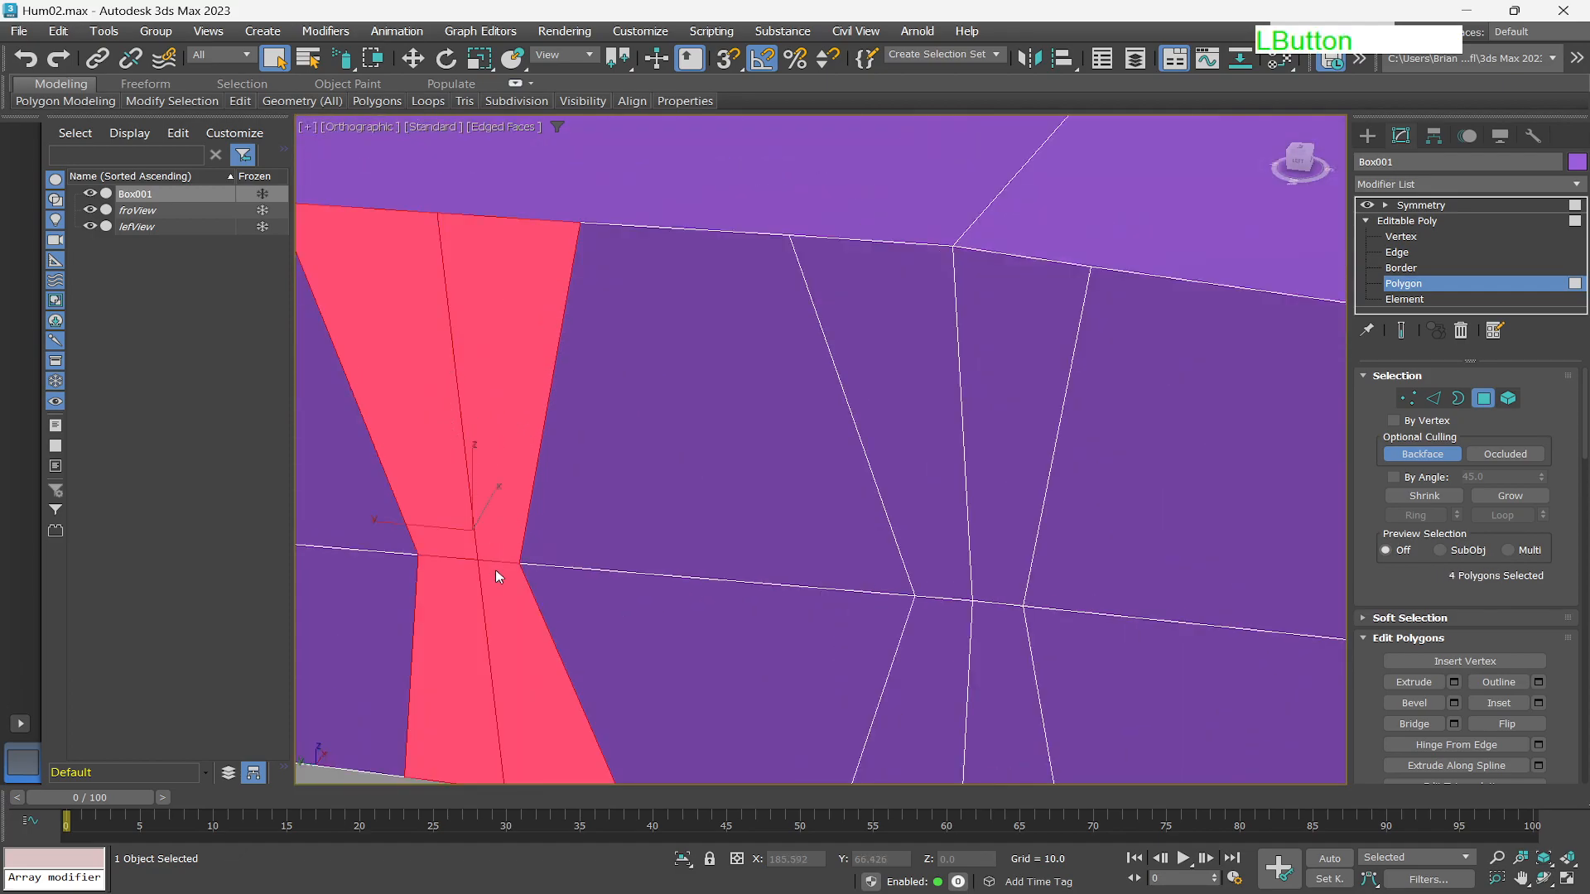
scroll(509, 631, down, 5)
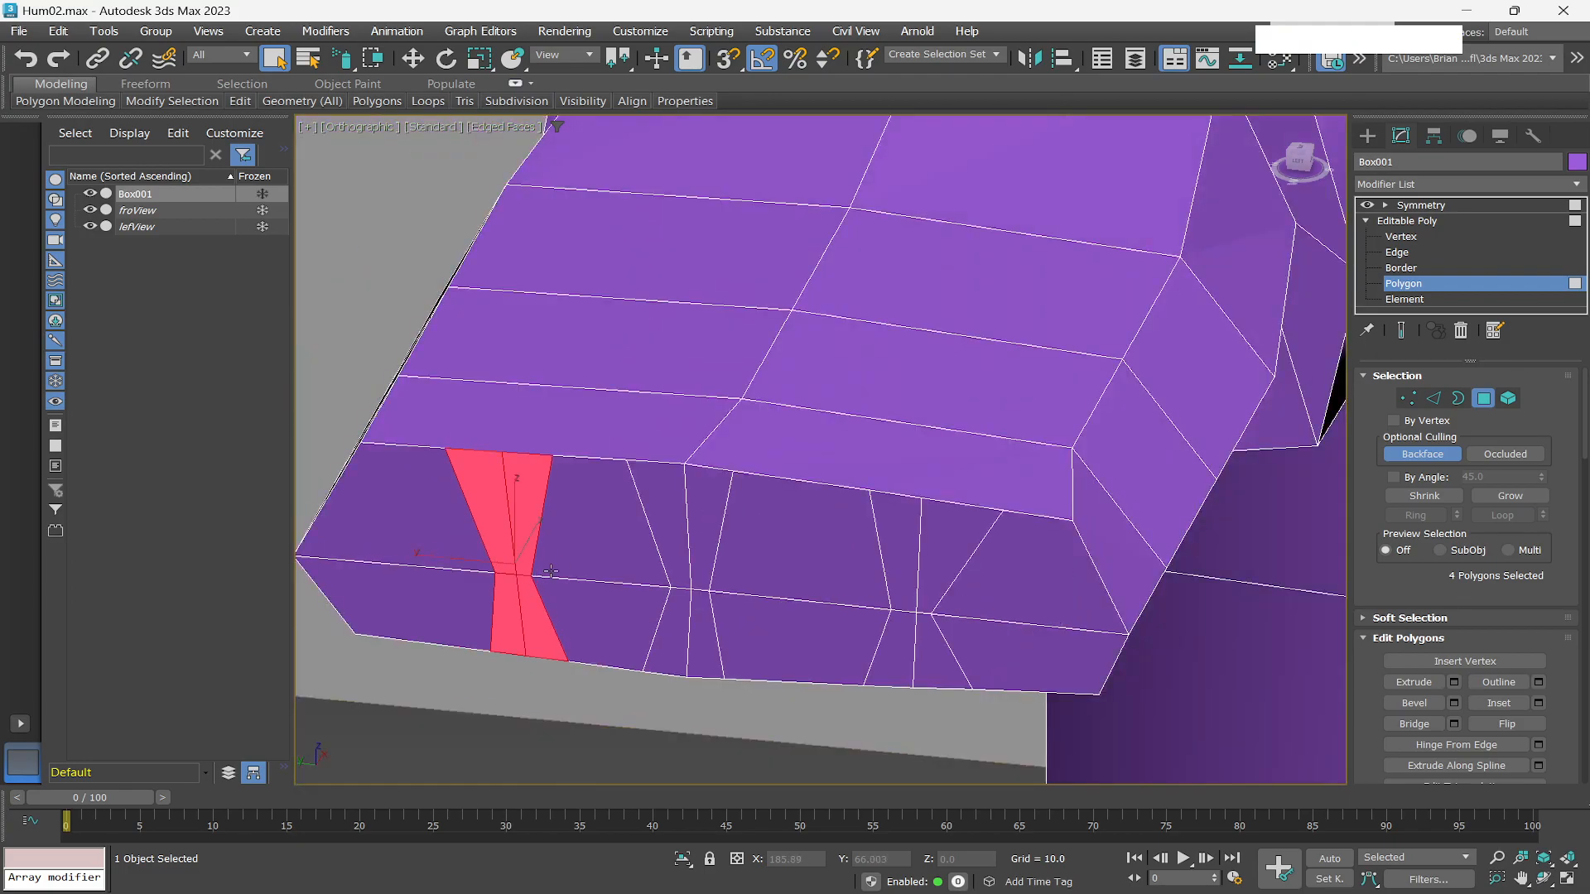
key(w)
drag(456, 558, 406, 554)
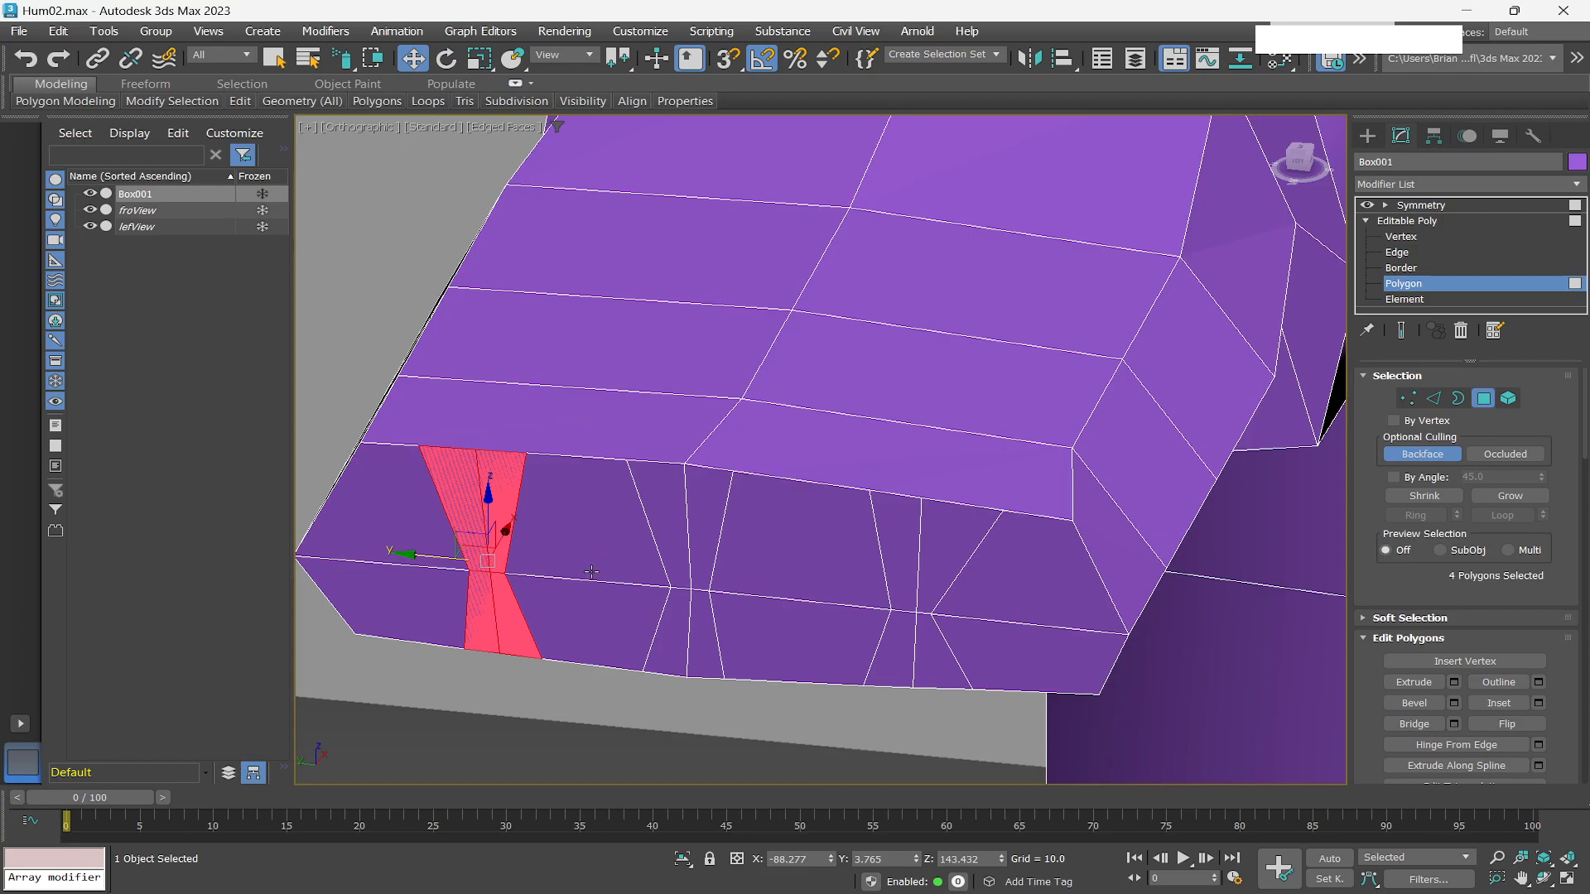
Switch to vertex level and use Cut to add an edge on the back of the hand near the inner finger division.
scroll(651, 547, down, 4)
scroll(649, 548, up, 4)
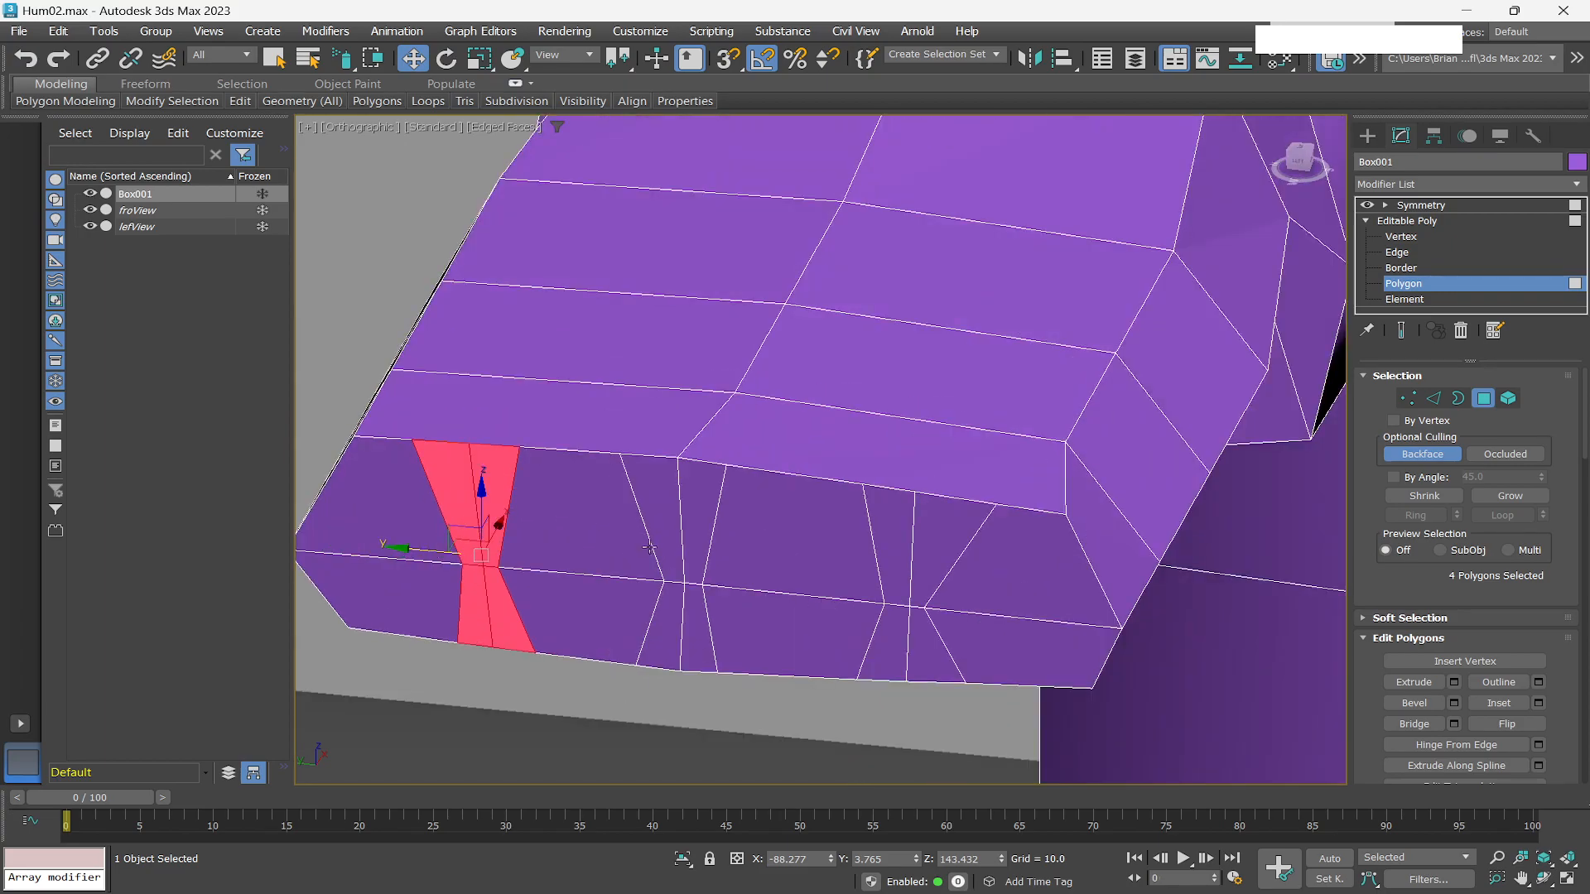
scroll(850, 450, down, 2)
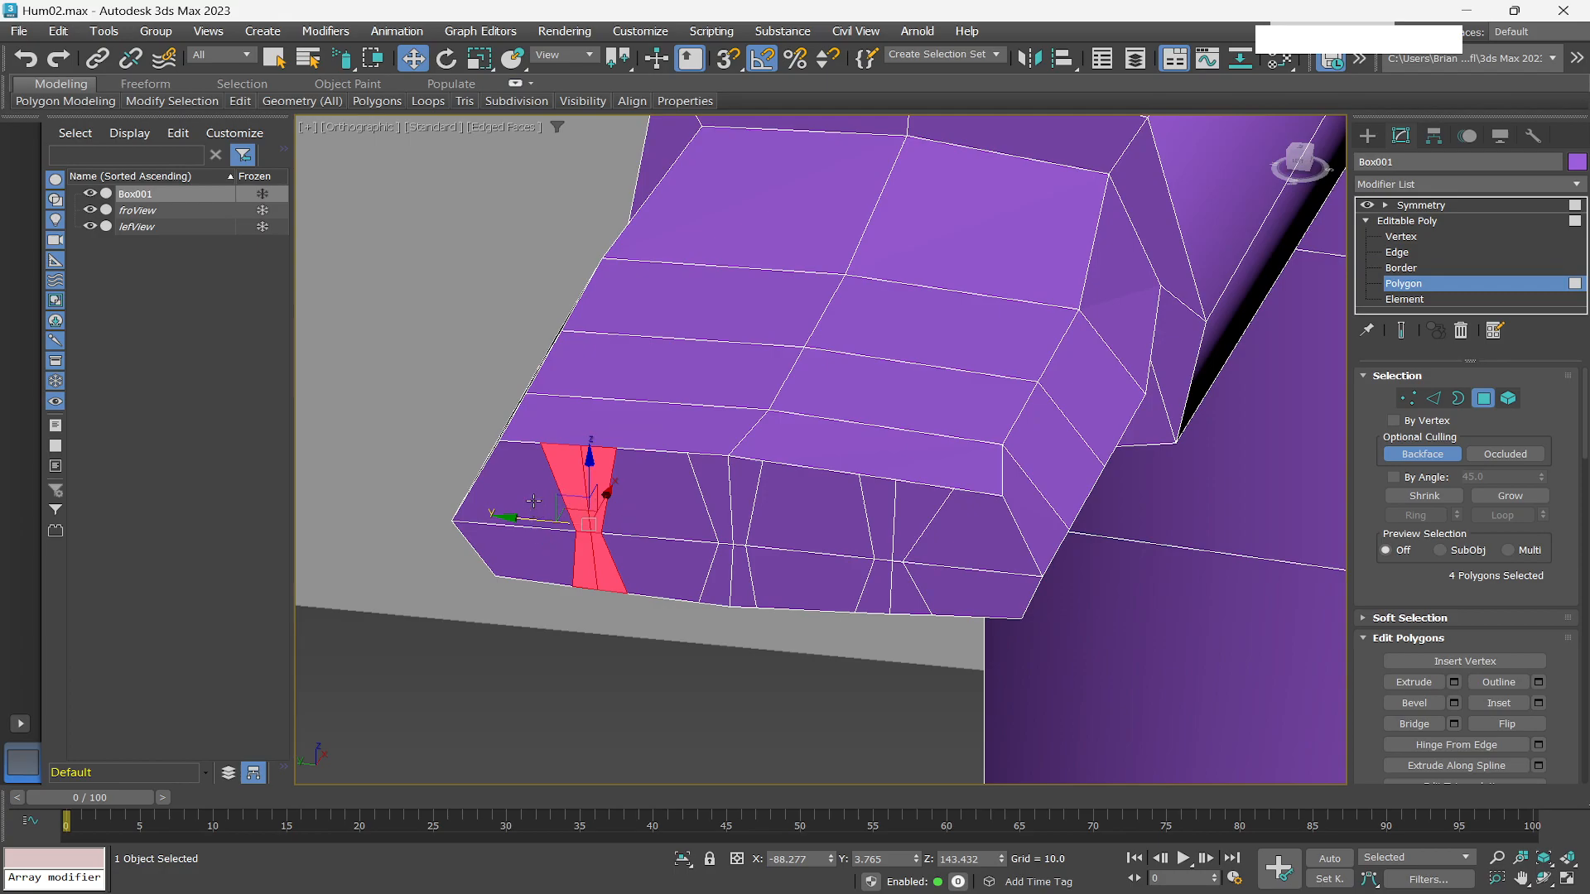
click(1401, 236)
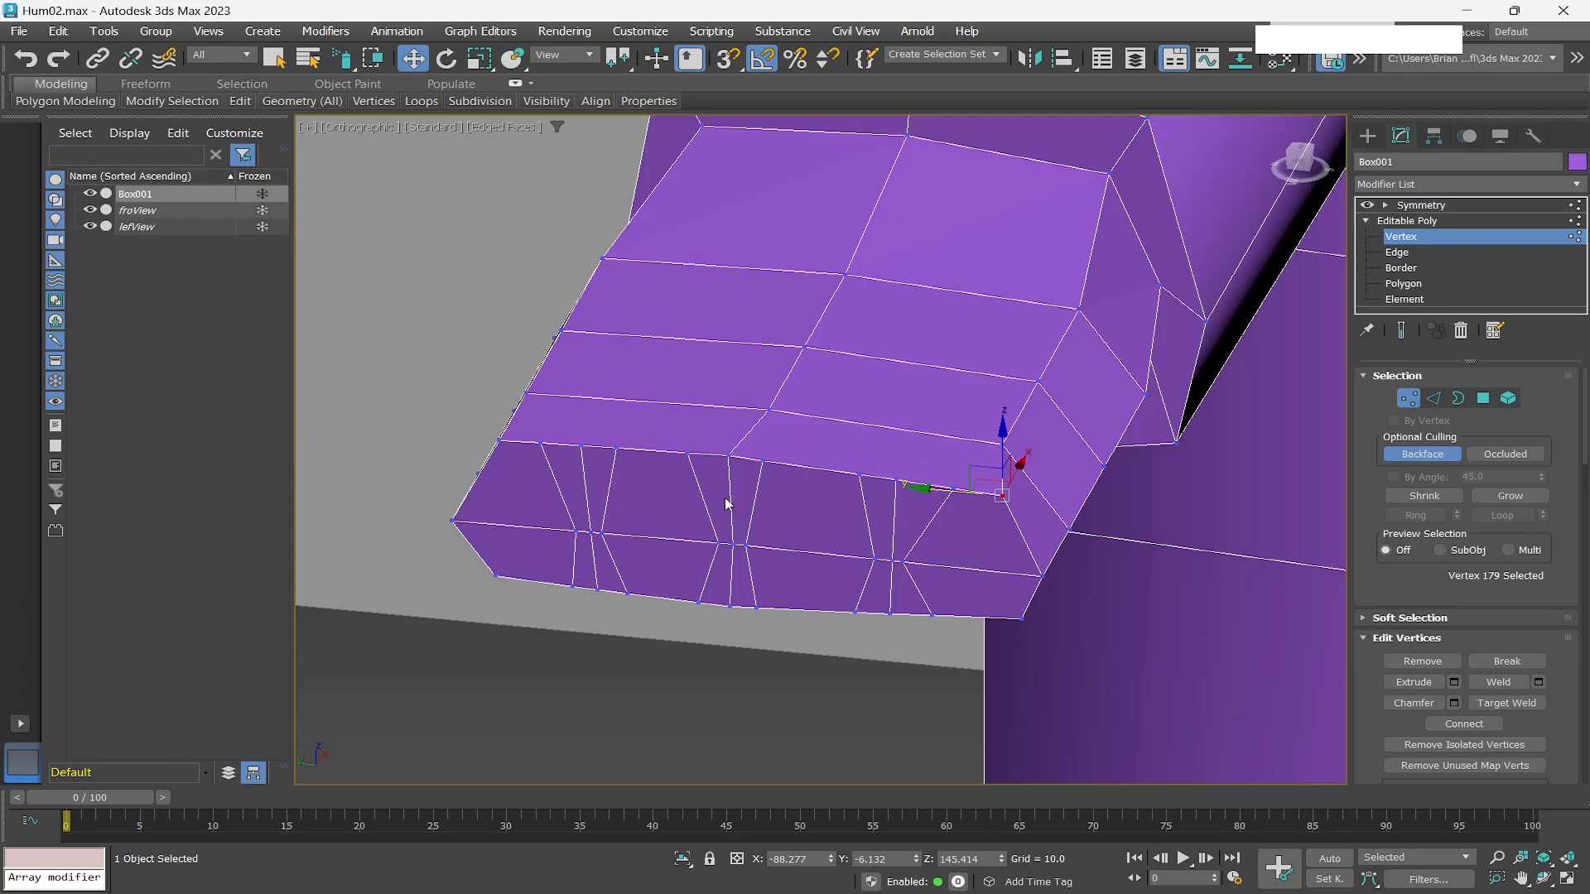
scroll(634, 467, up, 3)
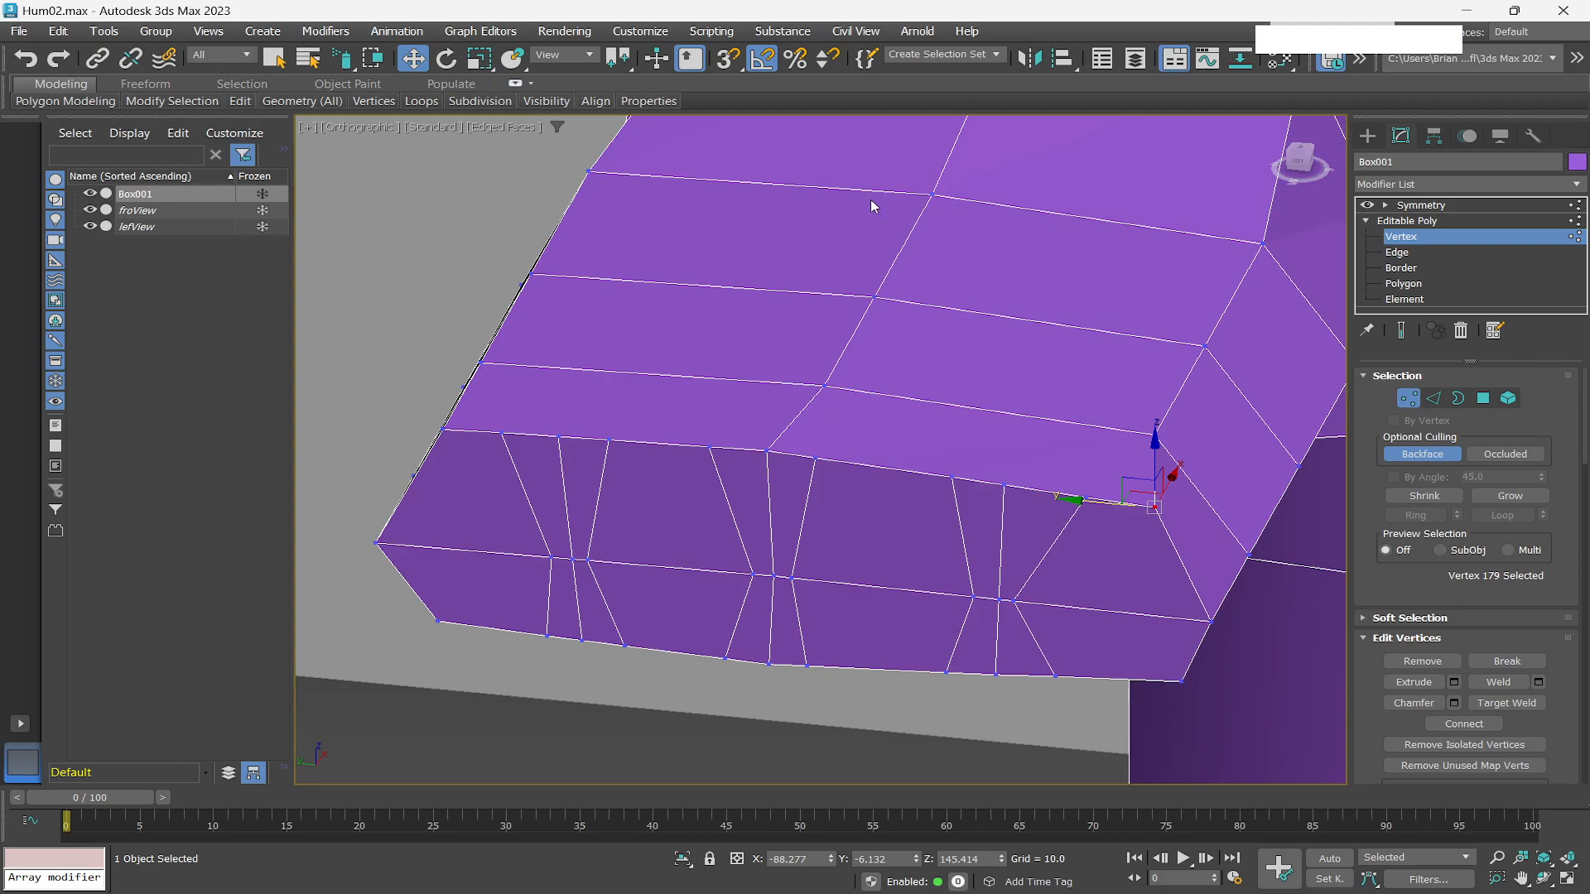
scroll(770, 265, down, 2)
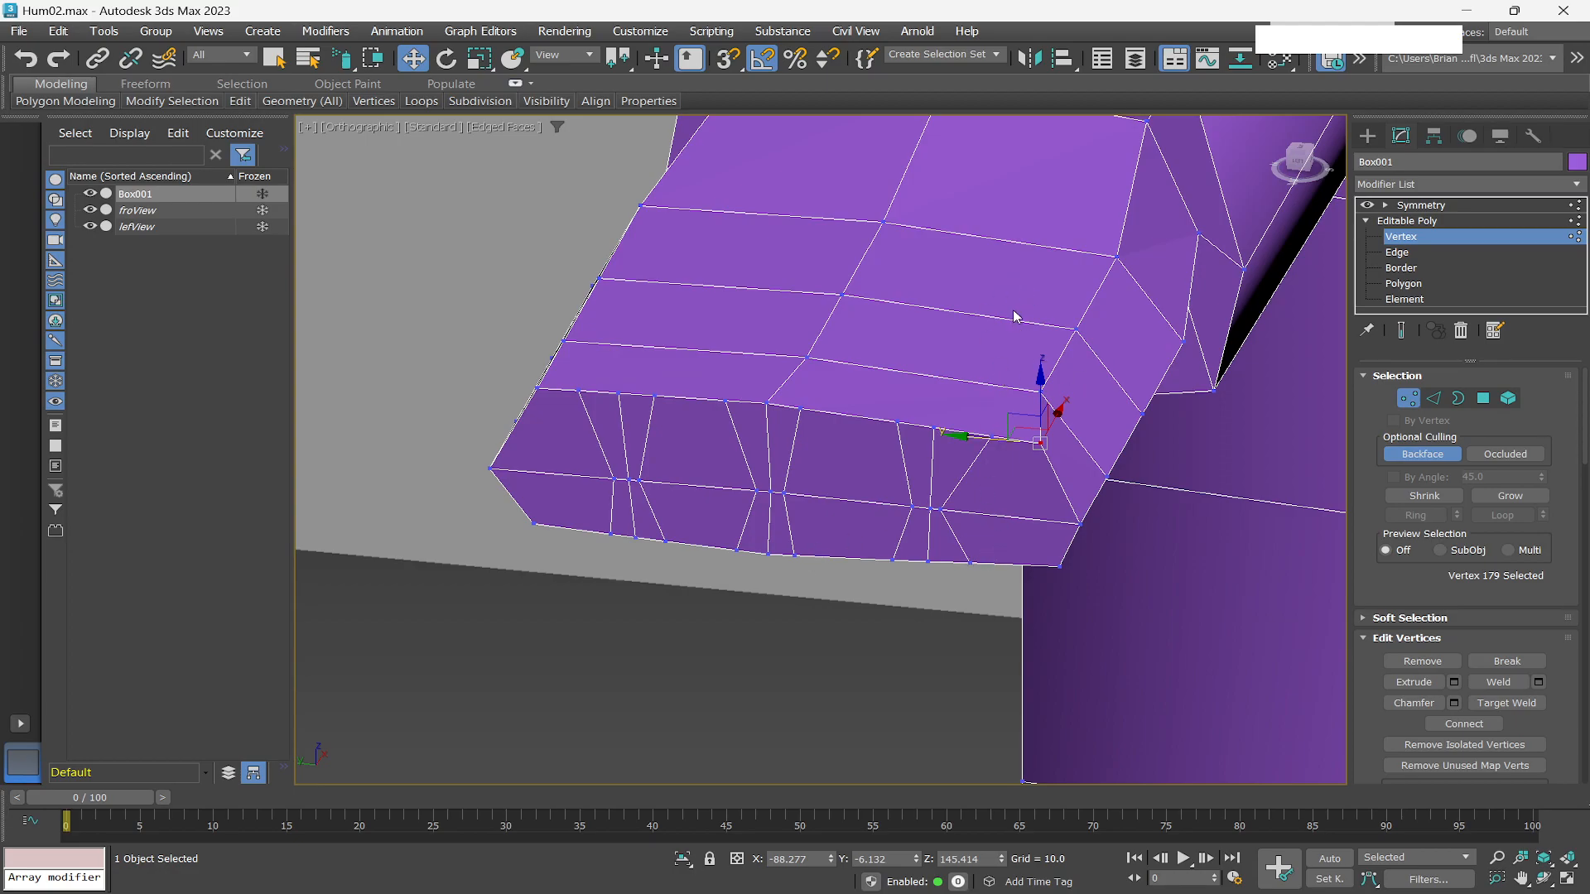
right_click(654, 357)
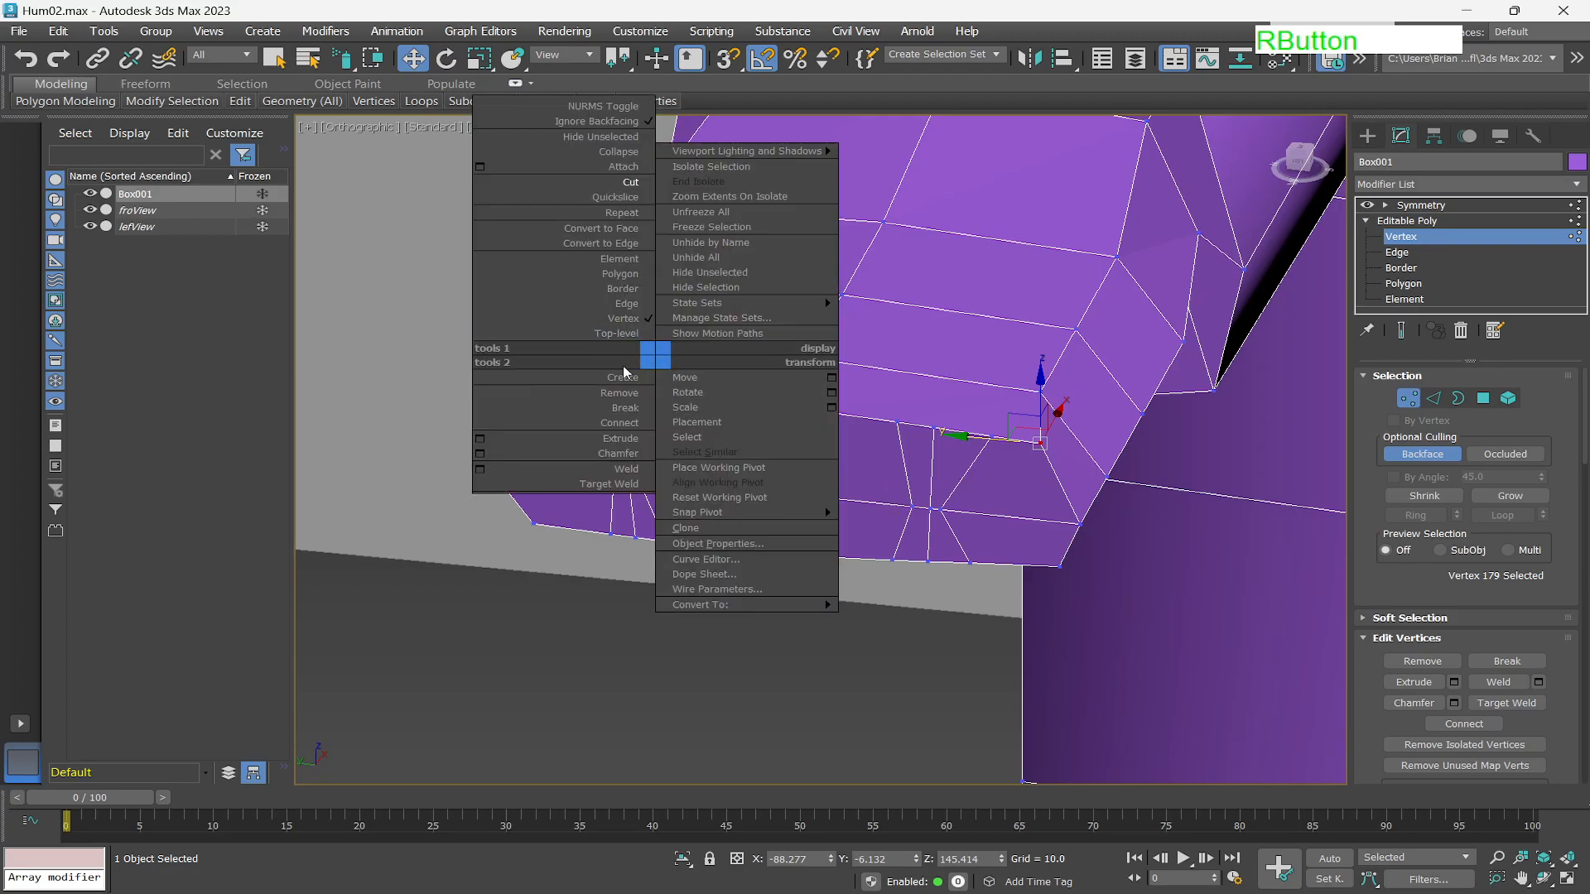
click(628, 182)
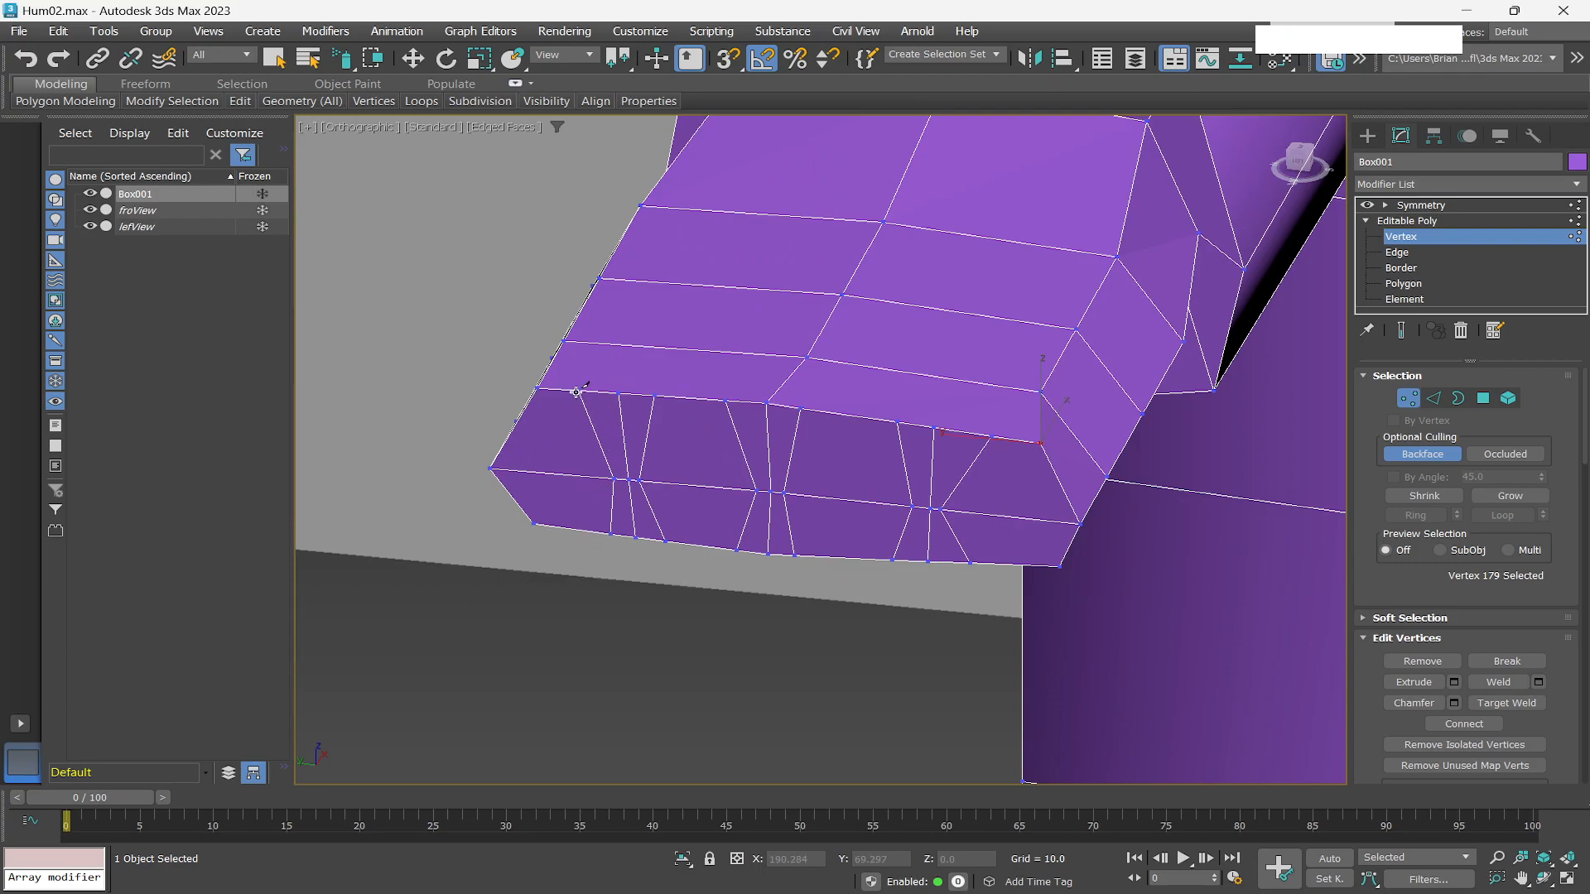
alt+middle_drag(852, 437, 806, 567)
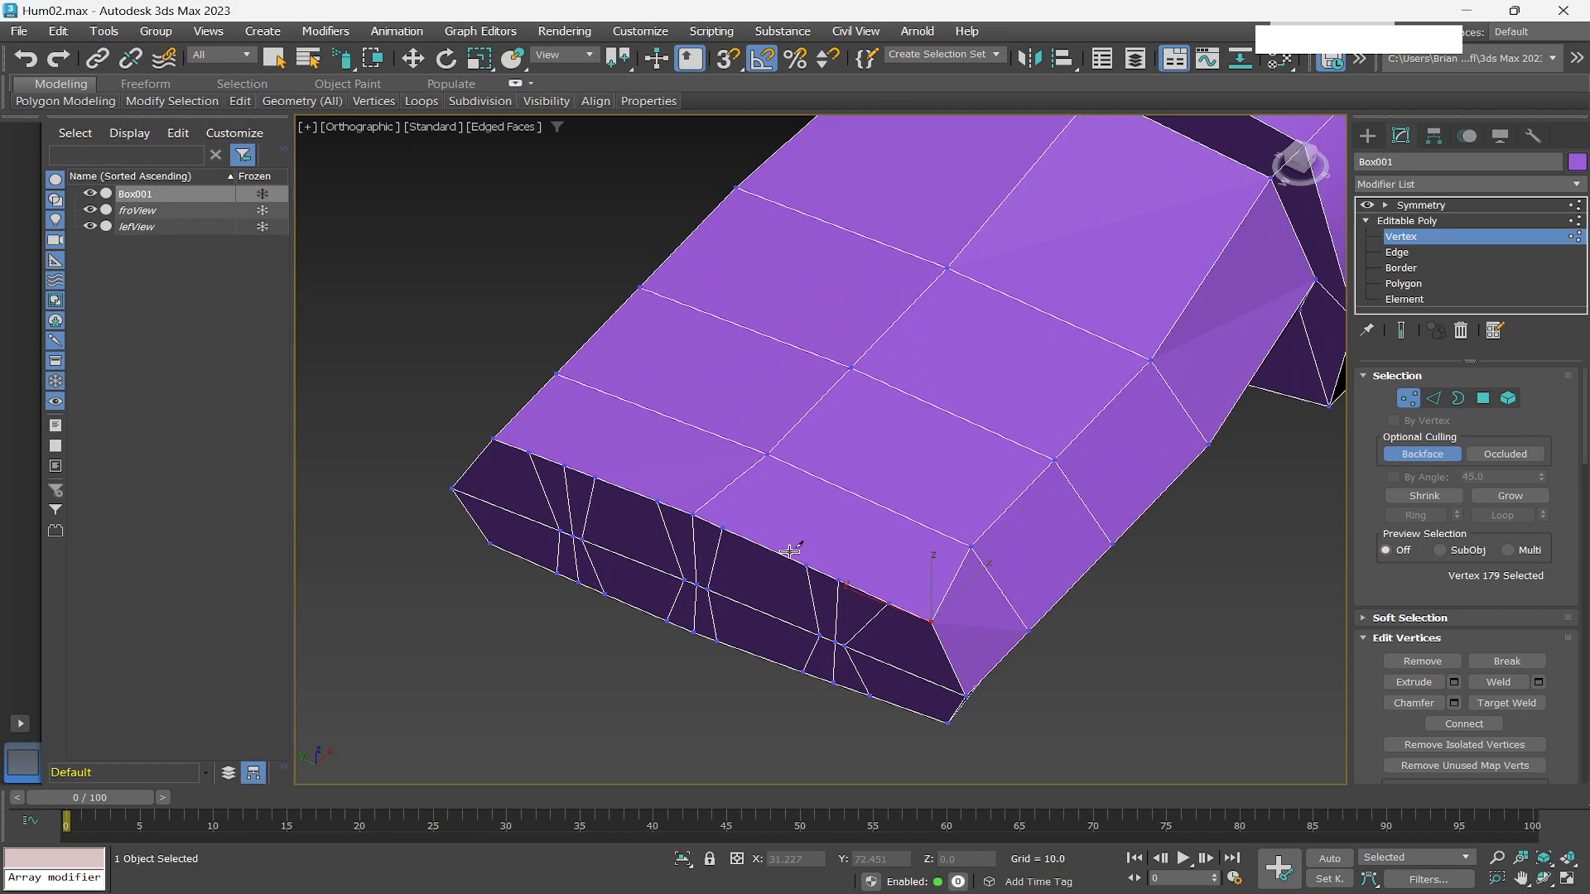
click(208, 32)
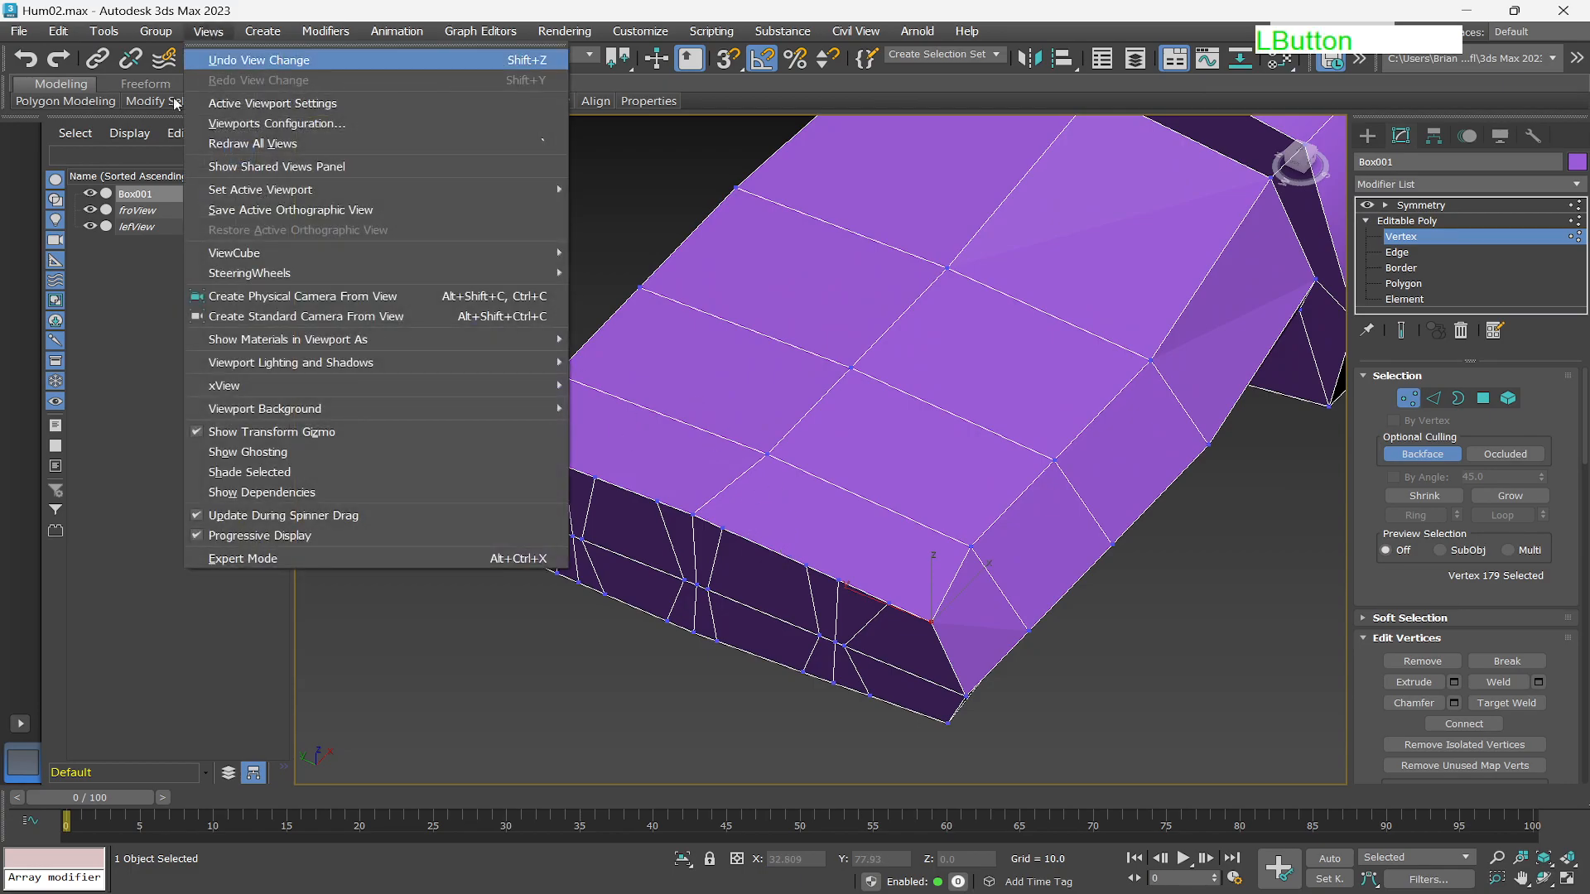
click(301, 210)
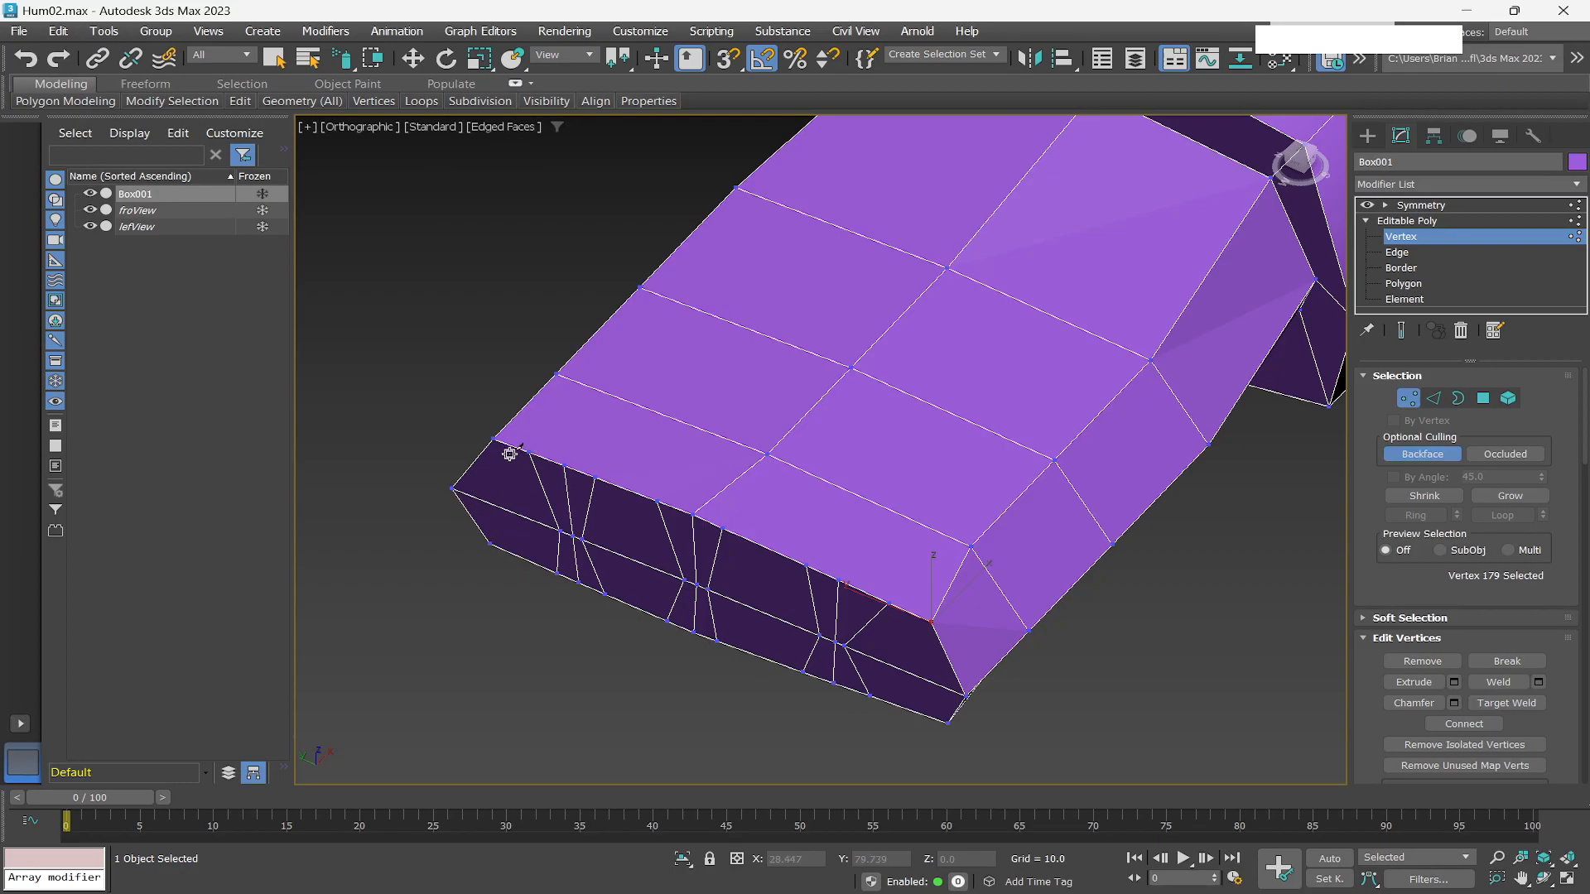
scroll(505, 456, up, 2)
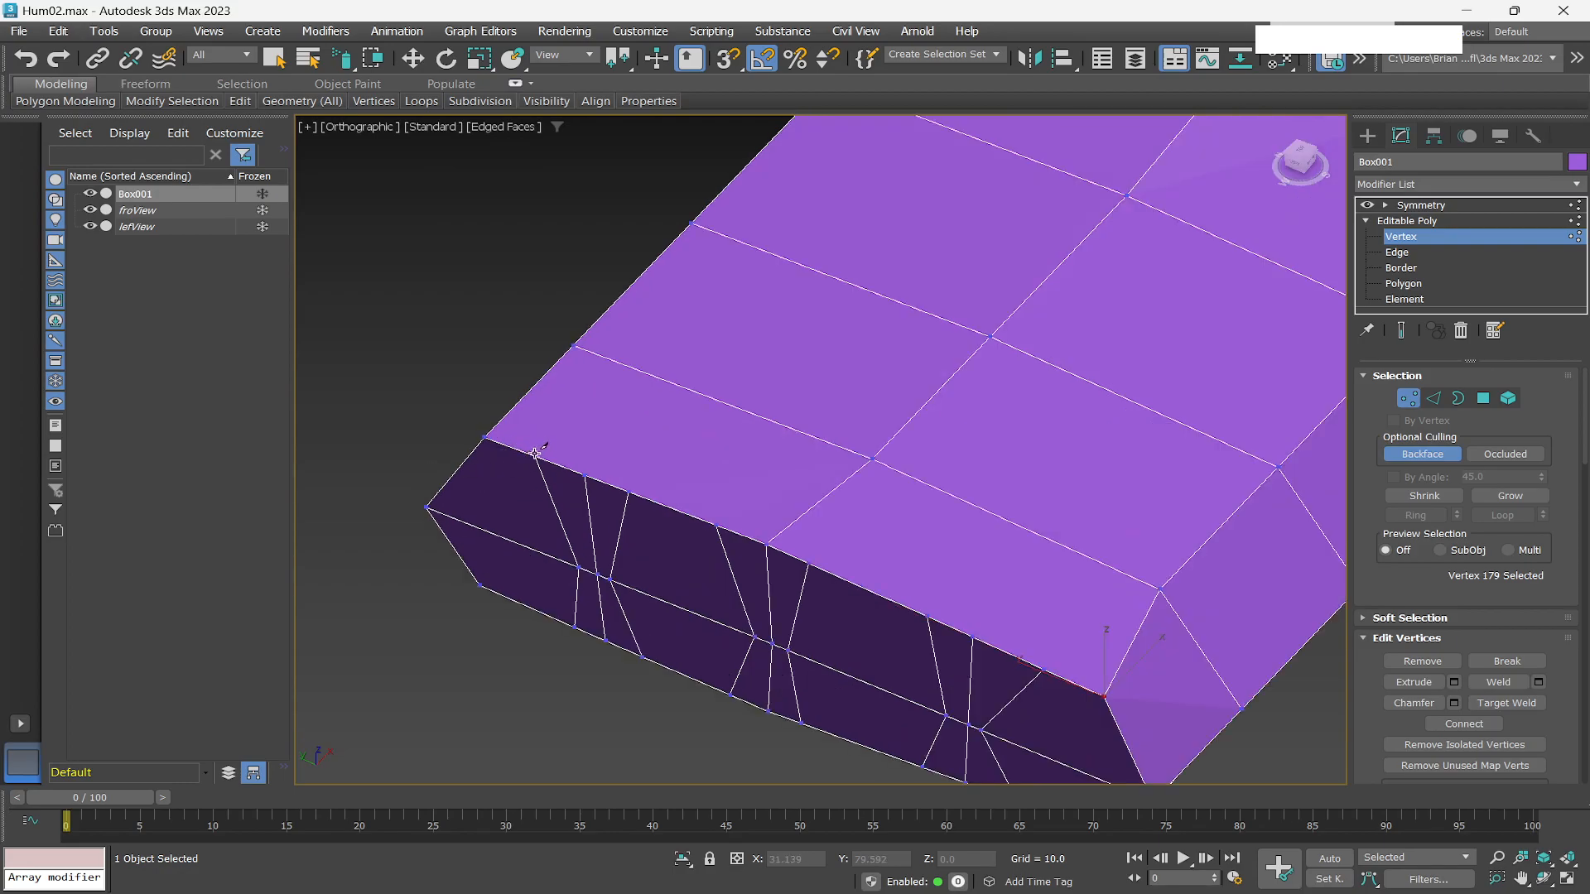
click(536, 452)
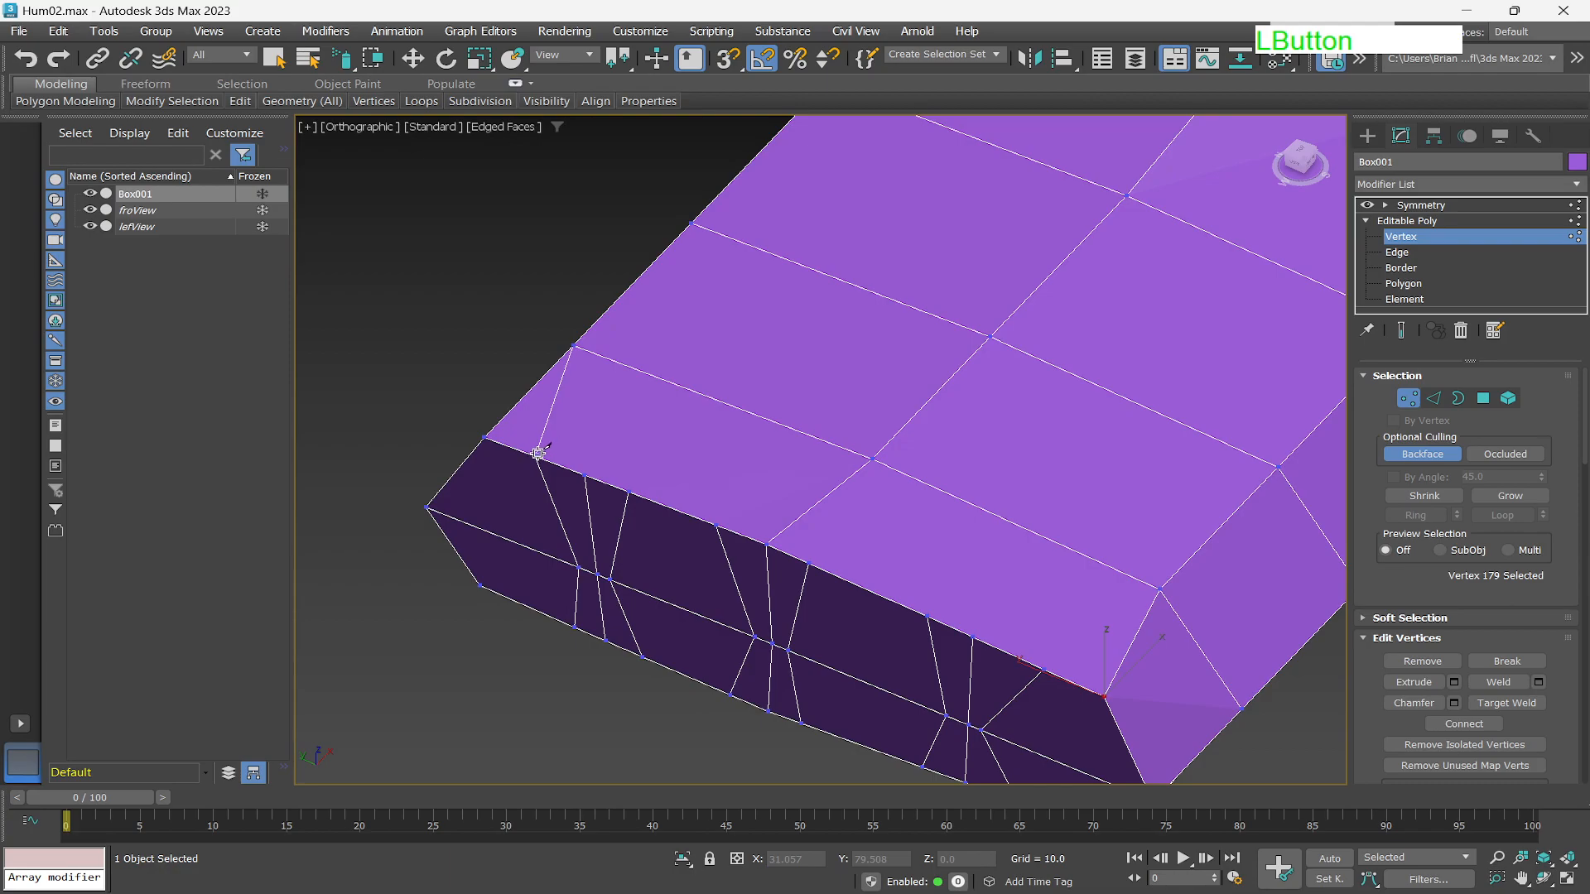
click(571, 349)
right_click(563, 356)
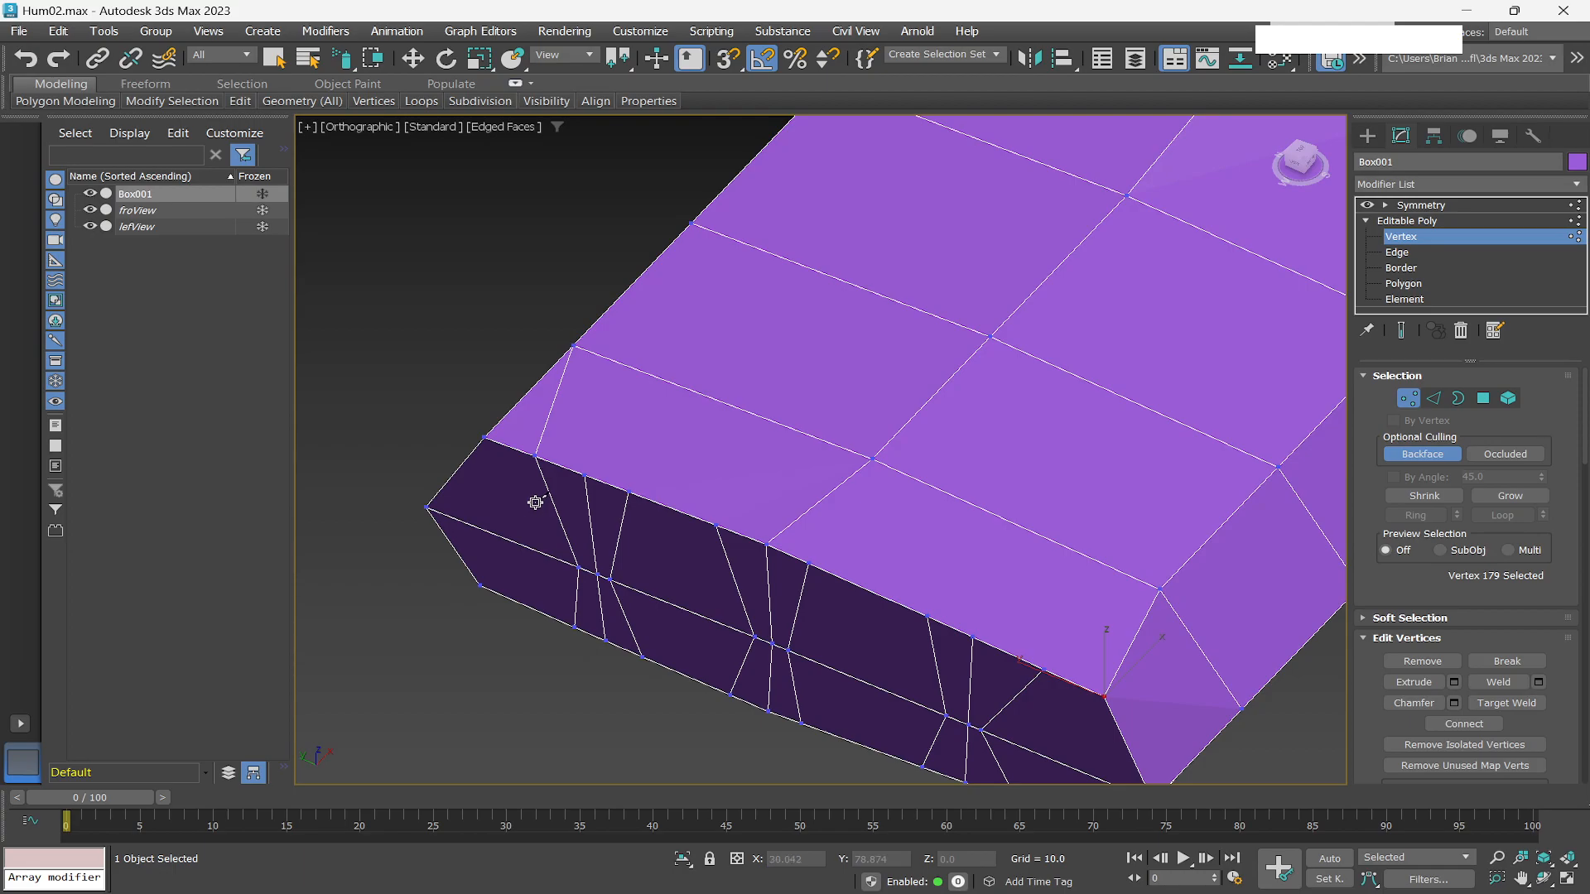
Cut three diagonal edges on the back of the hand from the finger divisions to the existing cross loops.
click(717, 525)
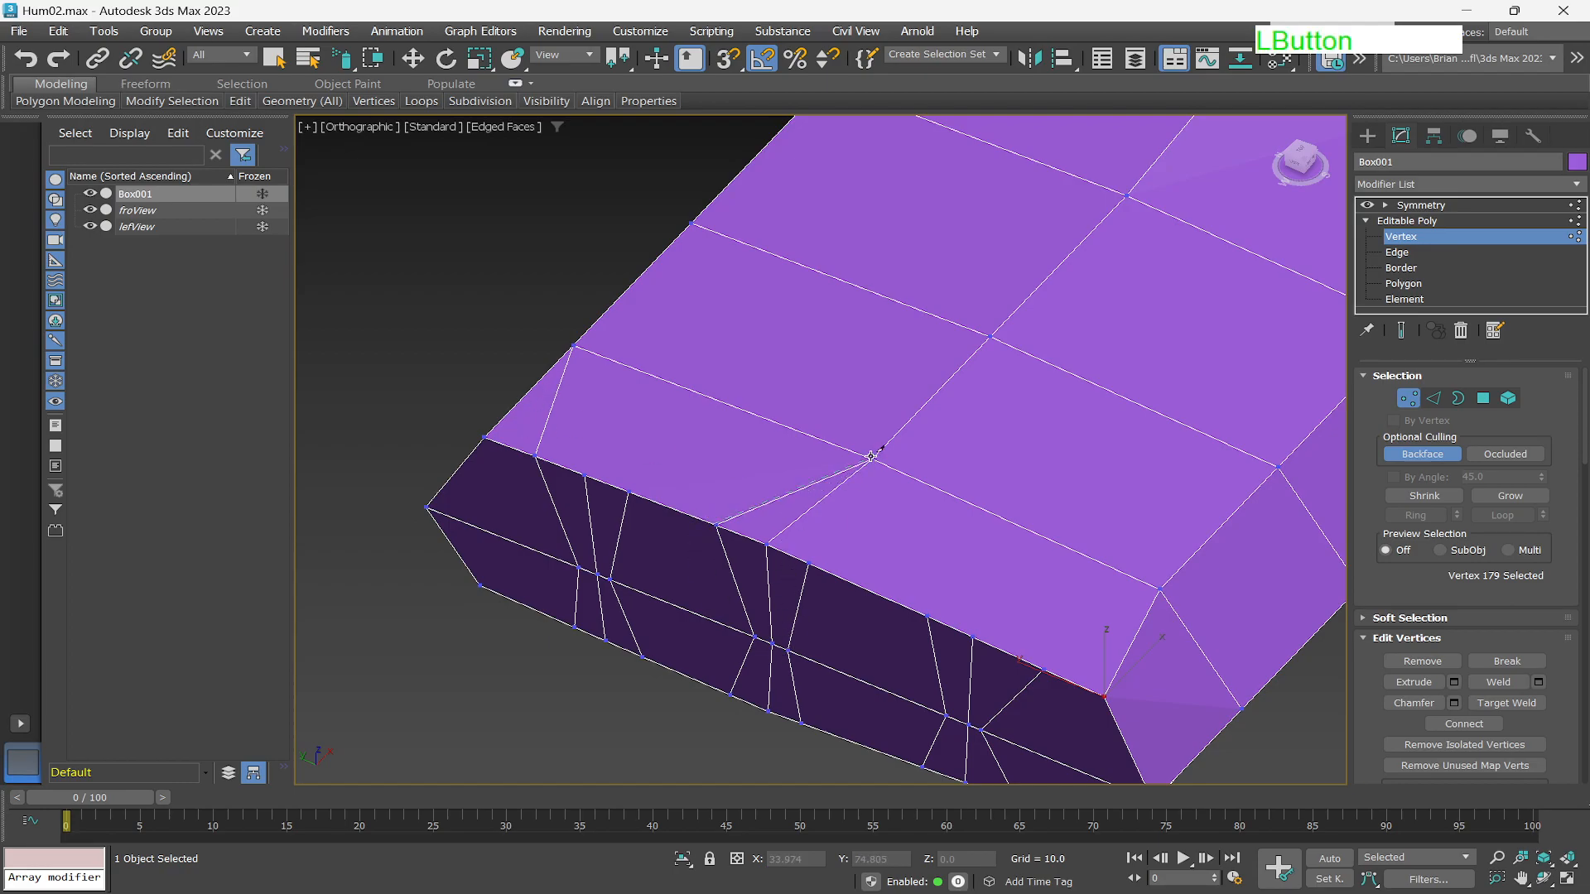
click(872, 456)
right_click(872, 456)
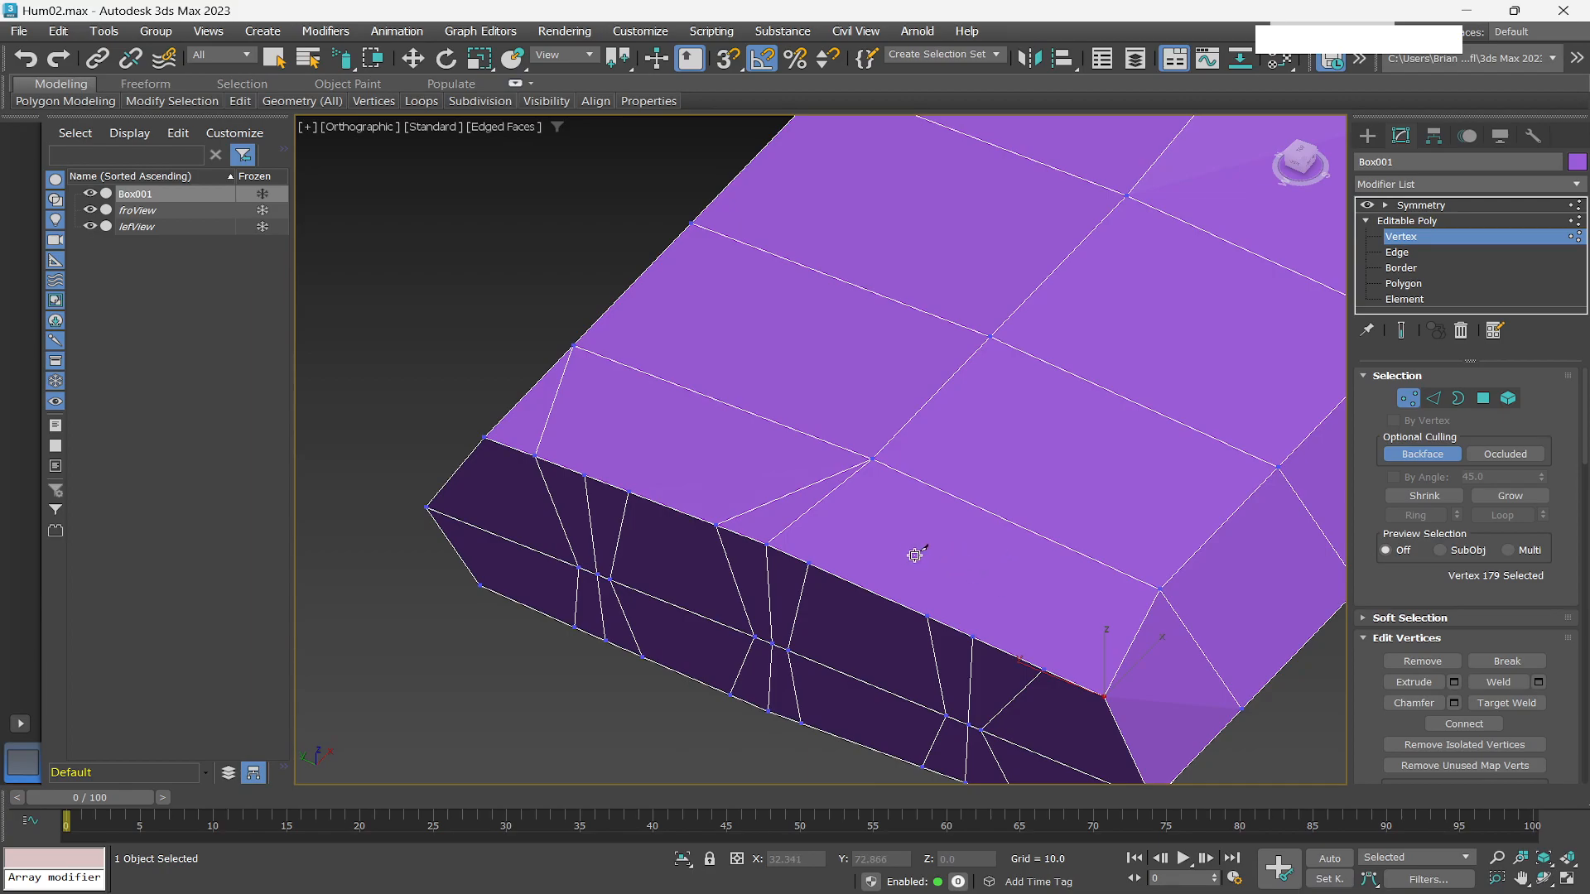
click(586, 474)
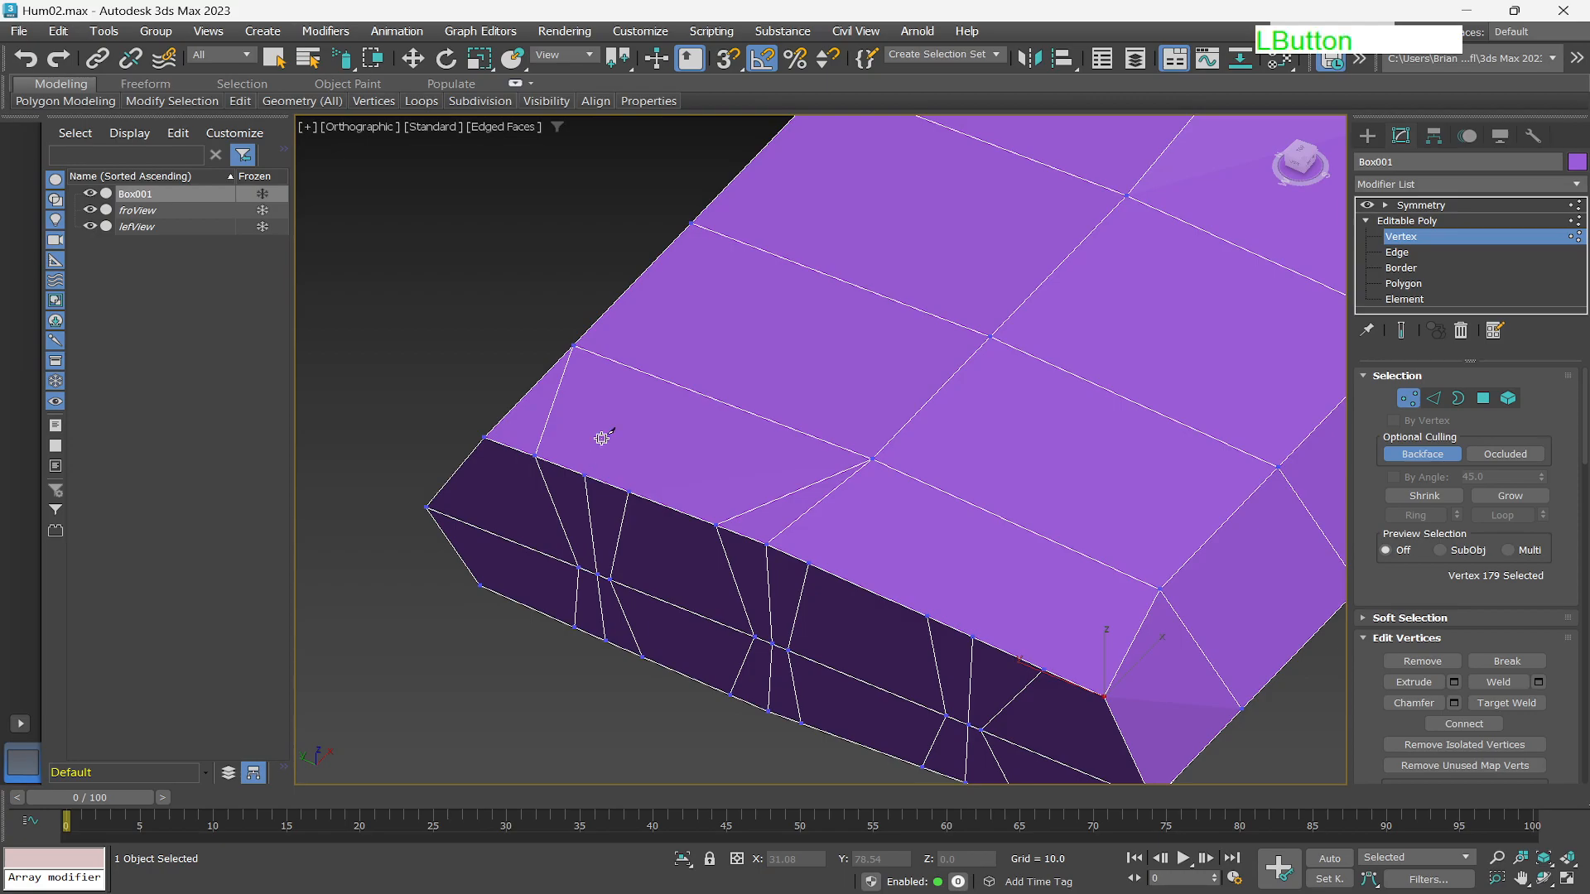
click(675, 383)
right_click(651, 460)
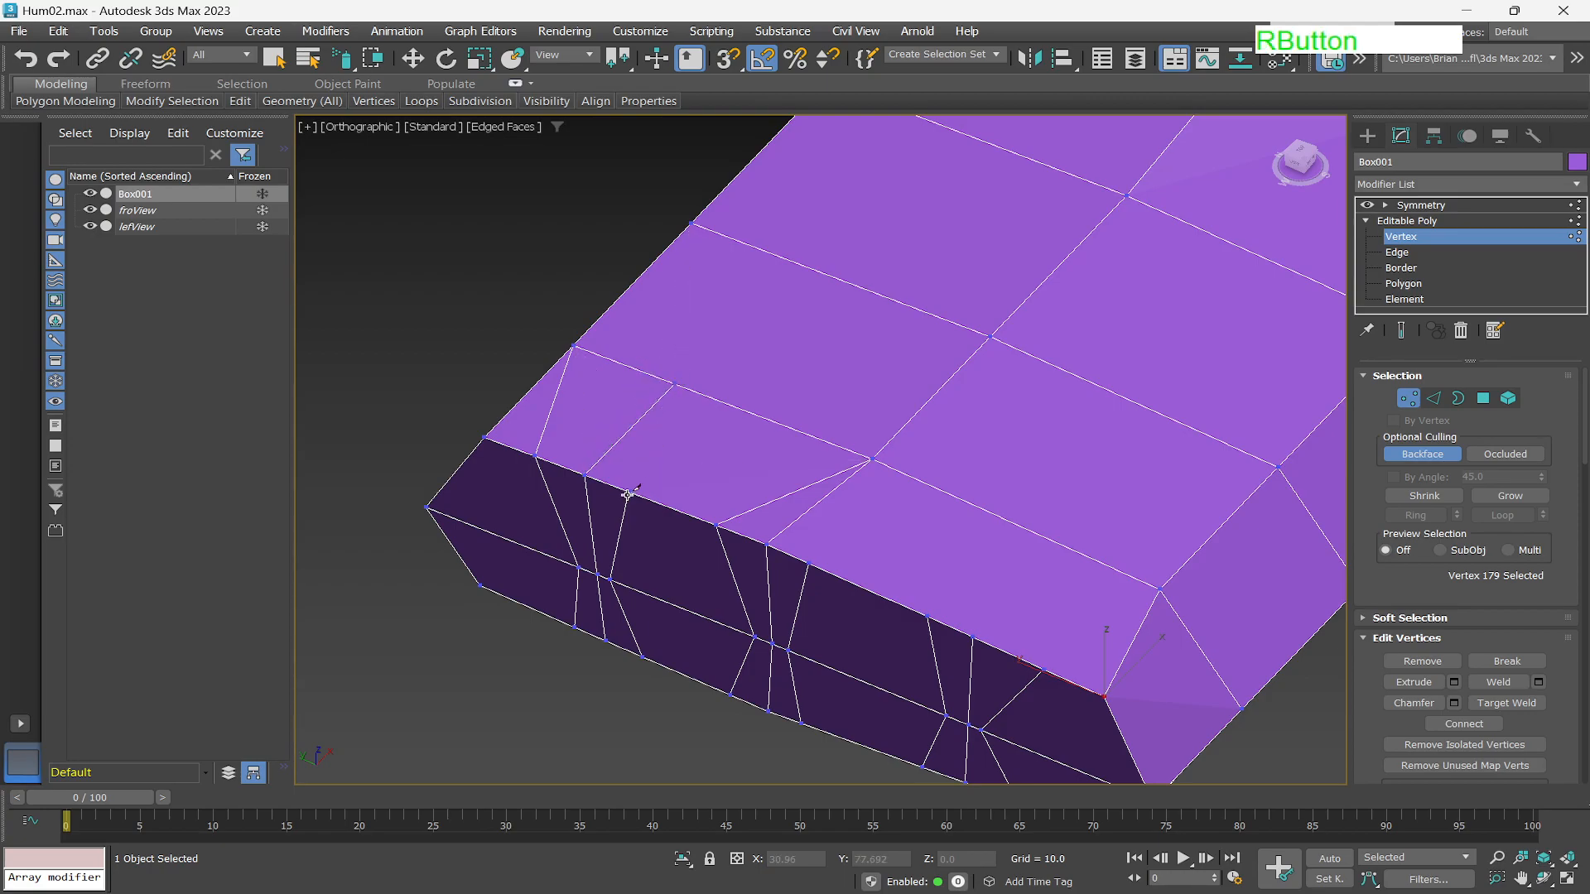
click(630, 491)
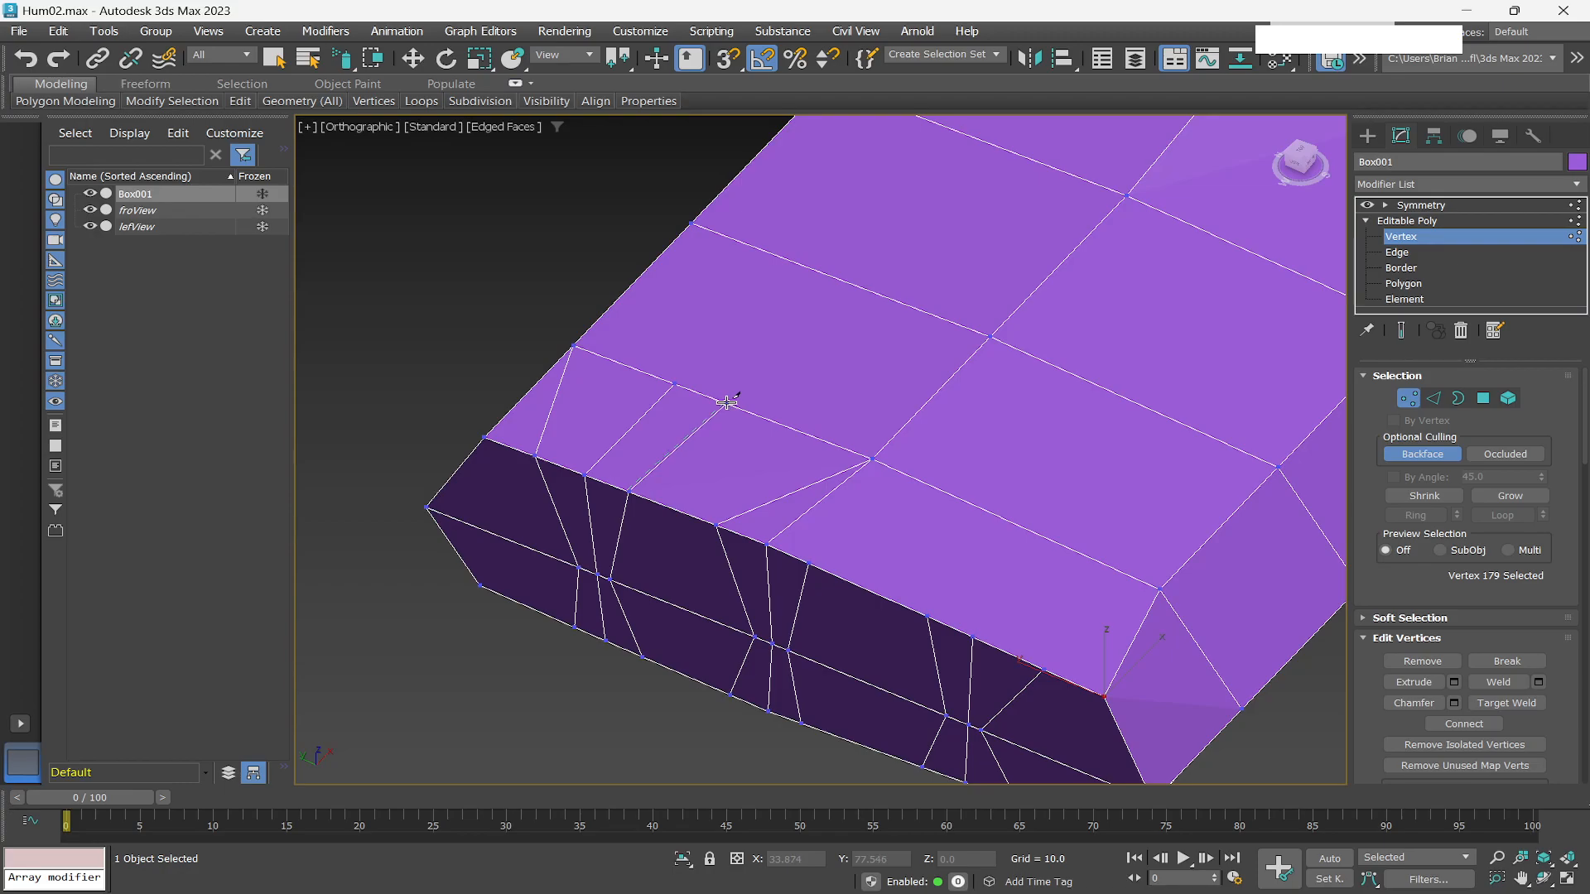
click(726, 404)
right_click(726, 404)
Cut further connecting edges across the back of the hand toward its central vertices to route the finger loops.
click(674, 383)
right_click(693, 224)
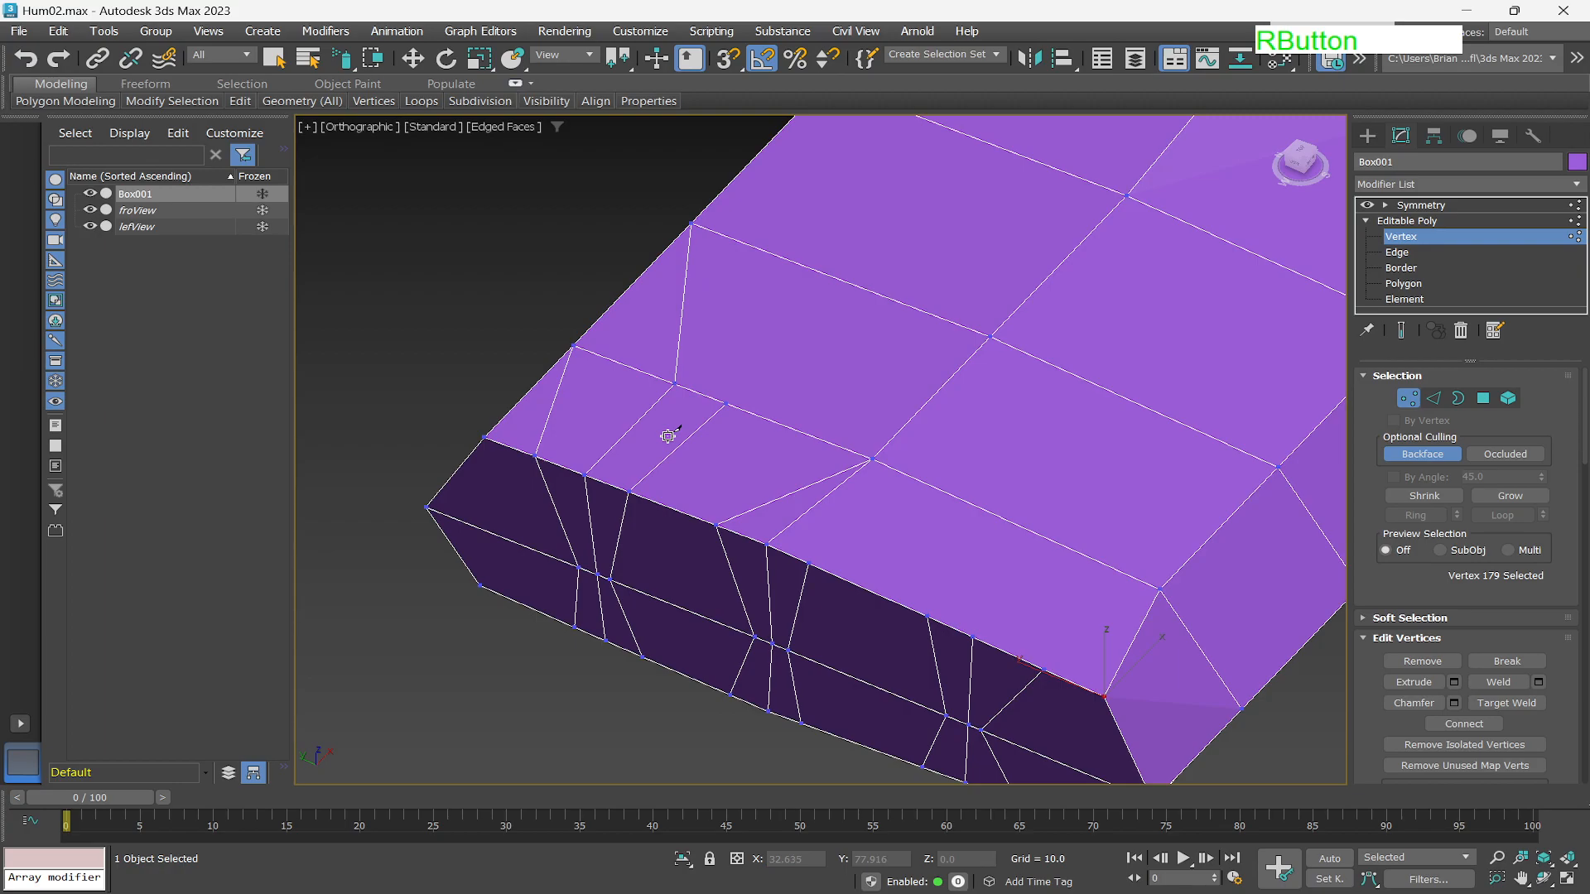
click(726, 405)
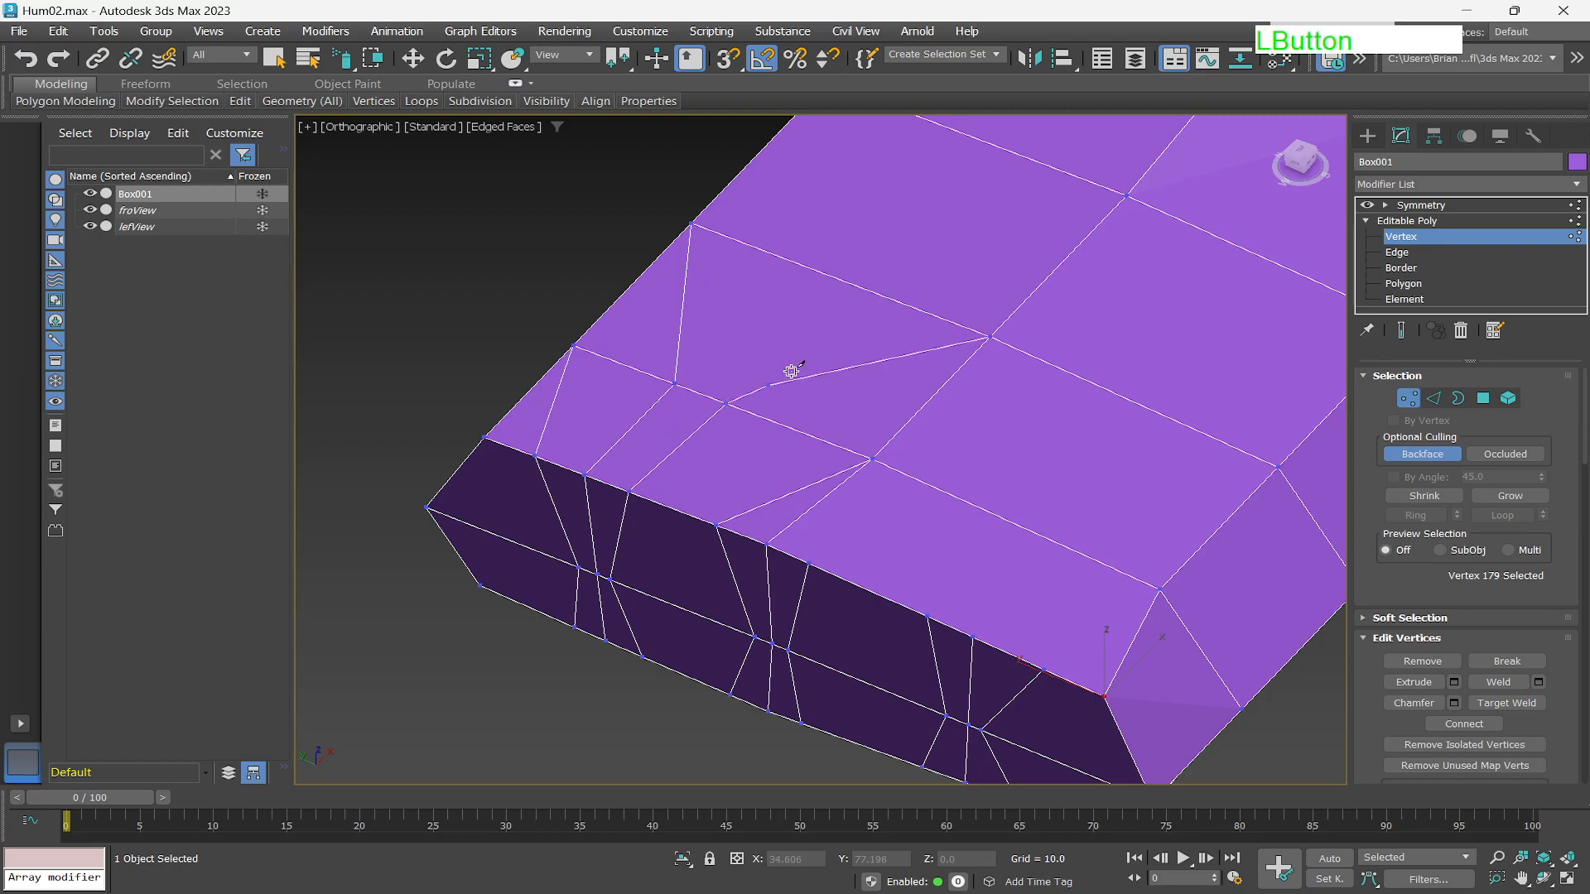
click(990, 336)
right_click(990, 336)
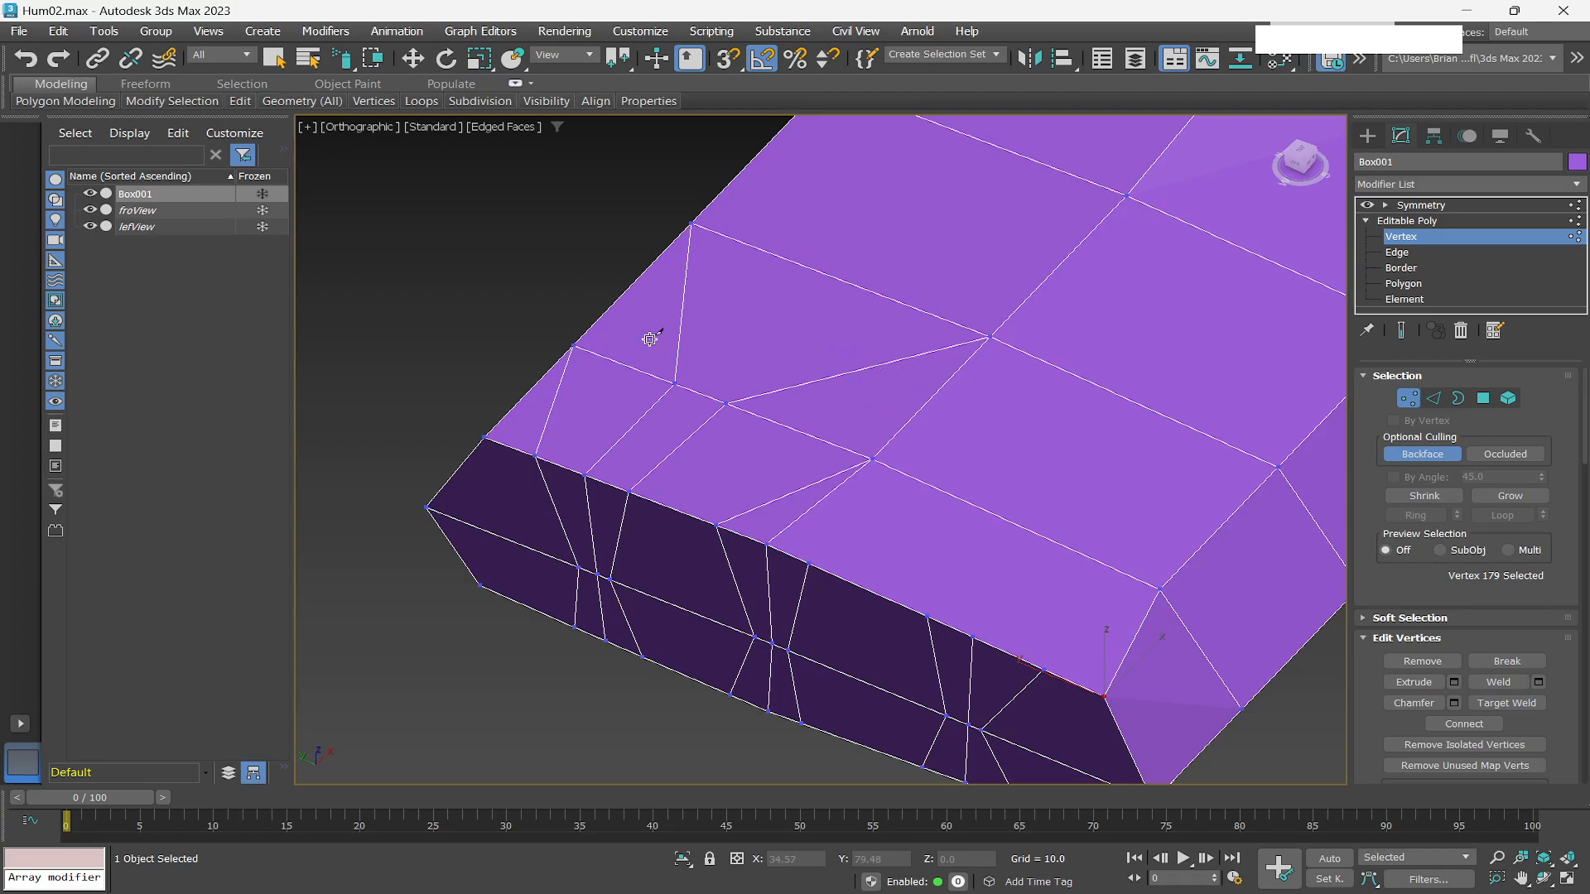
click(703, 303)
drag(702, 303, 876, 365)
right_click(875, 365)
click(554, 399)
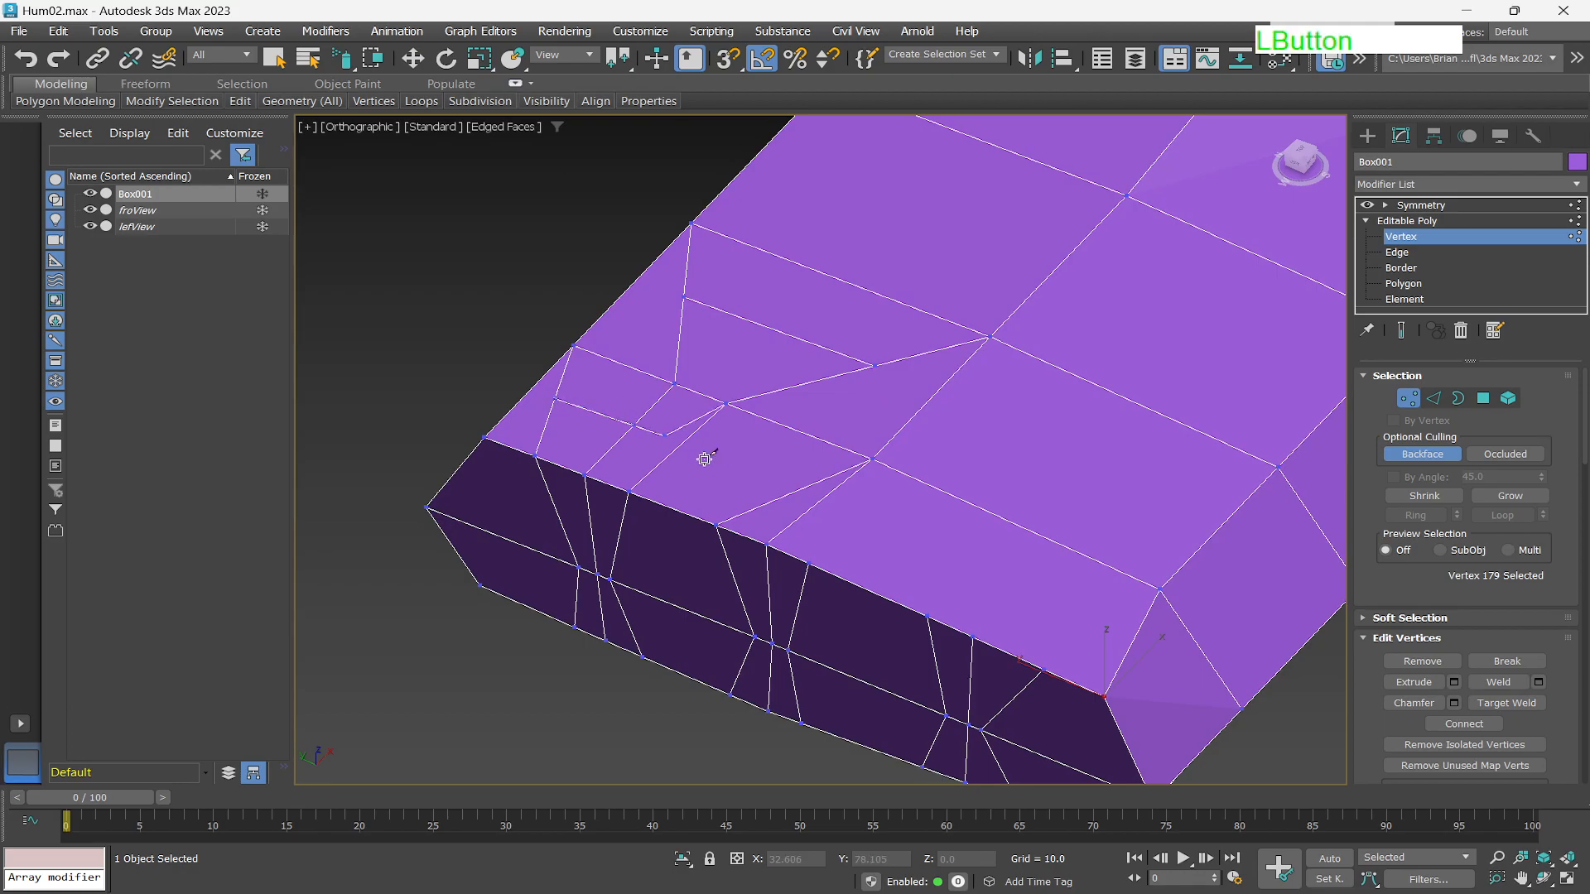
click(789, 491)
right_click(778, 448)
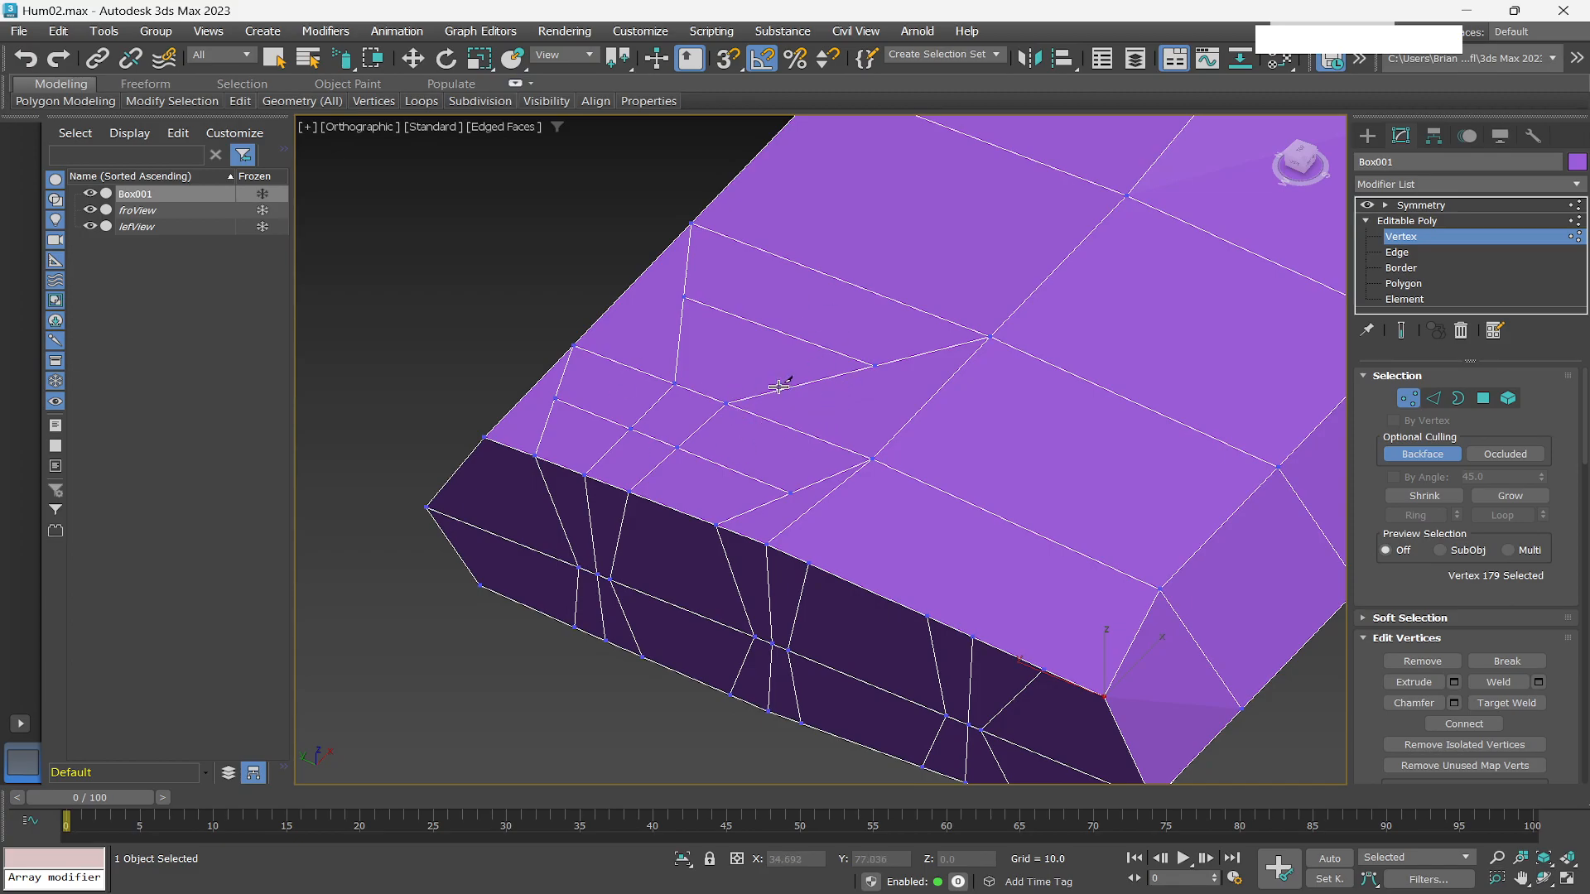
Select the non-quad polygons, then smooth the back of the hand with the Relax/Soften paint brush.
click(1418, 286)
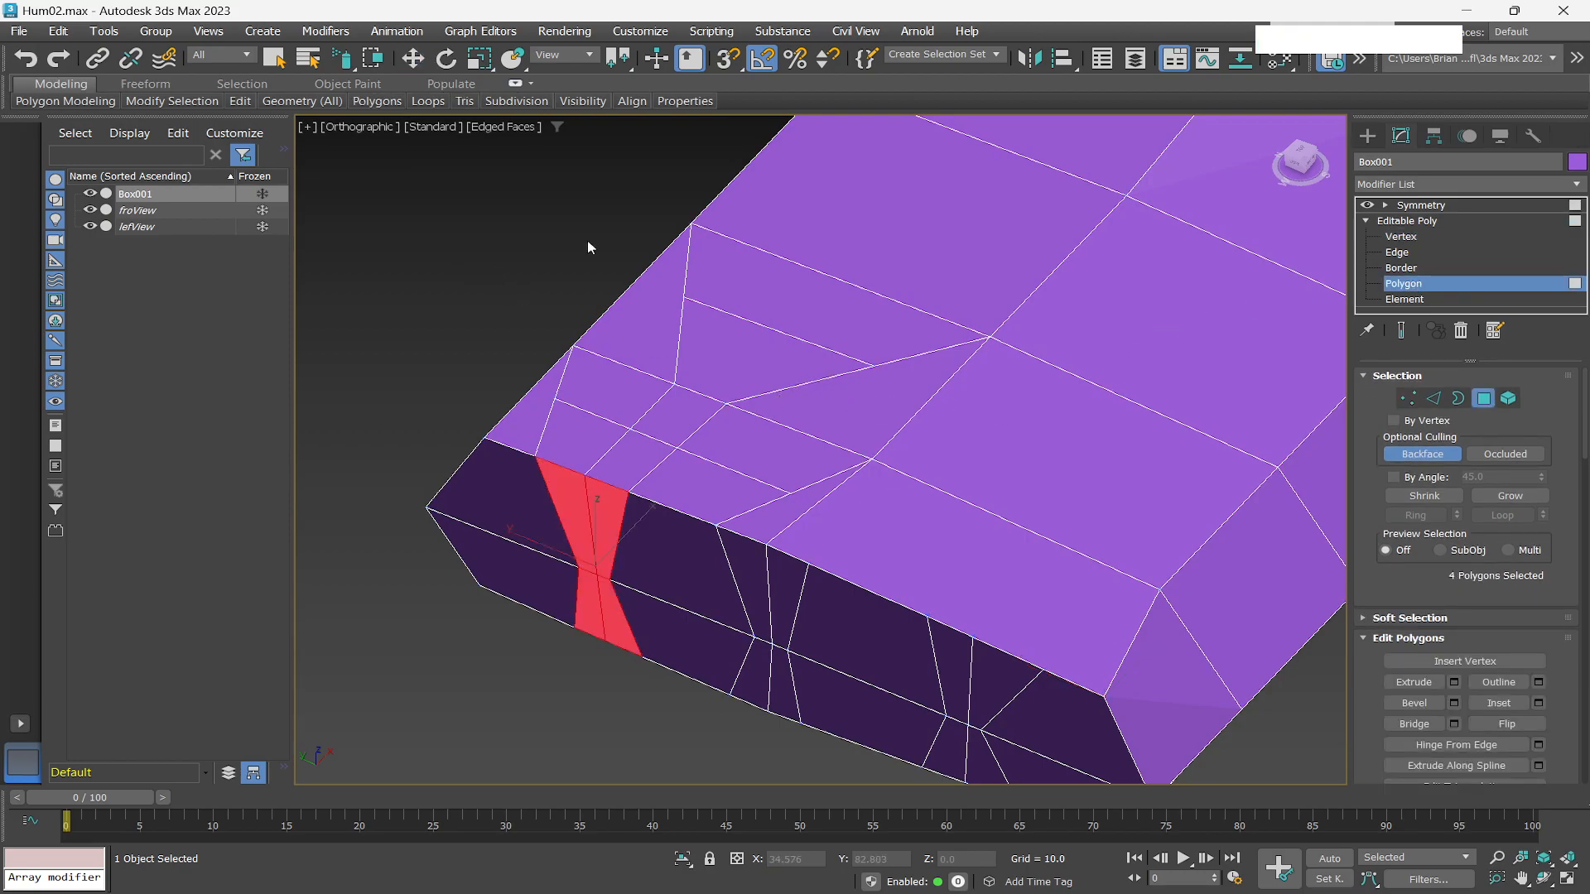
click(240, 90)
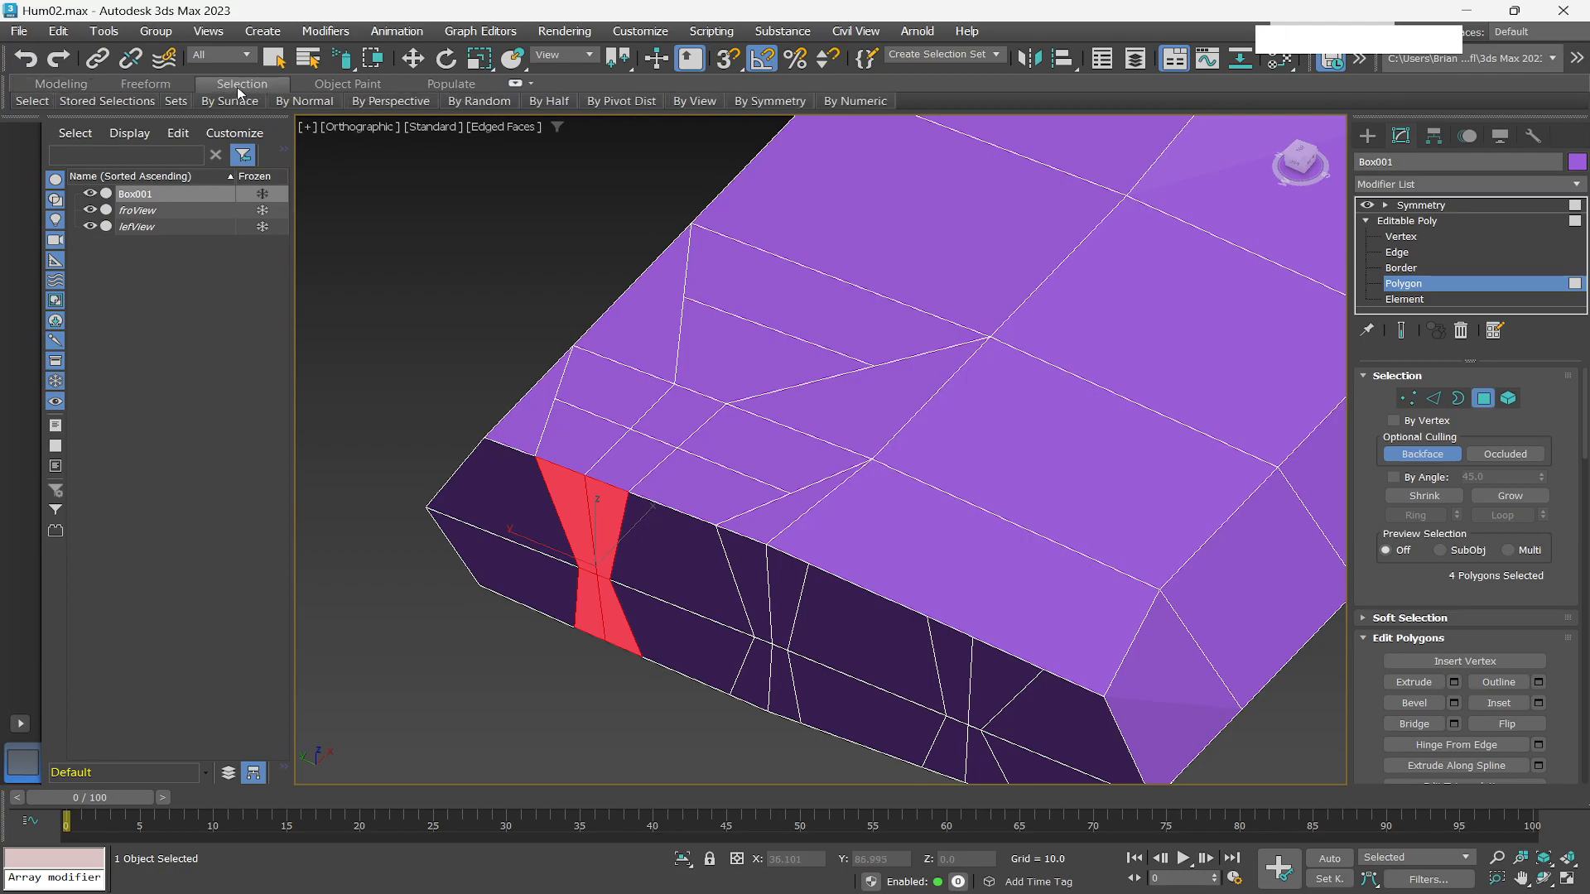
mouse_move(544, 108)
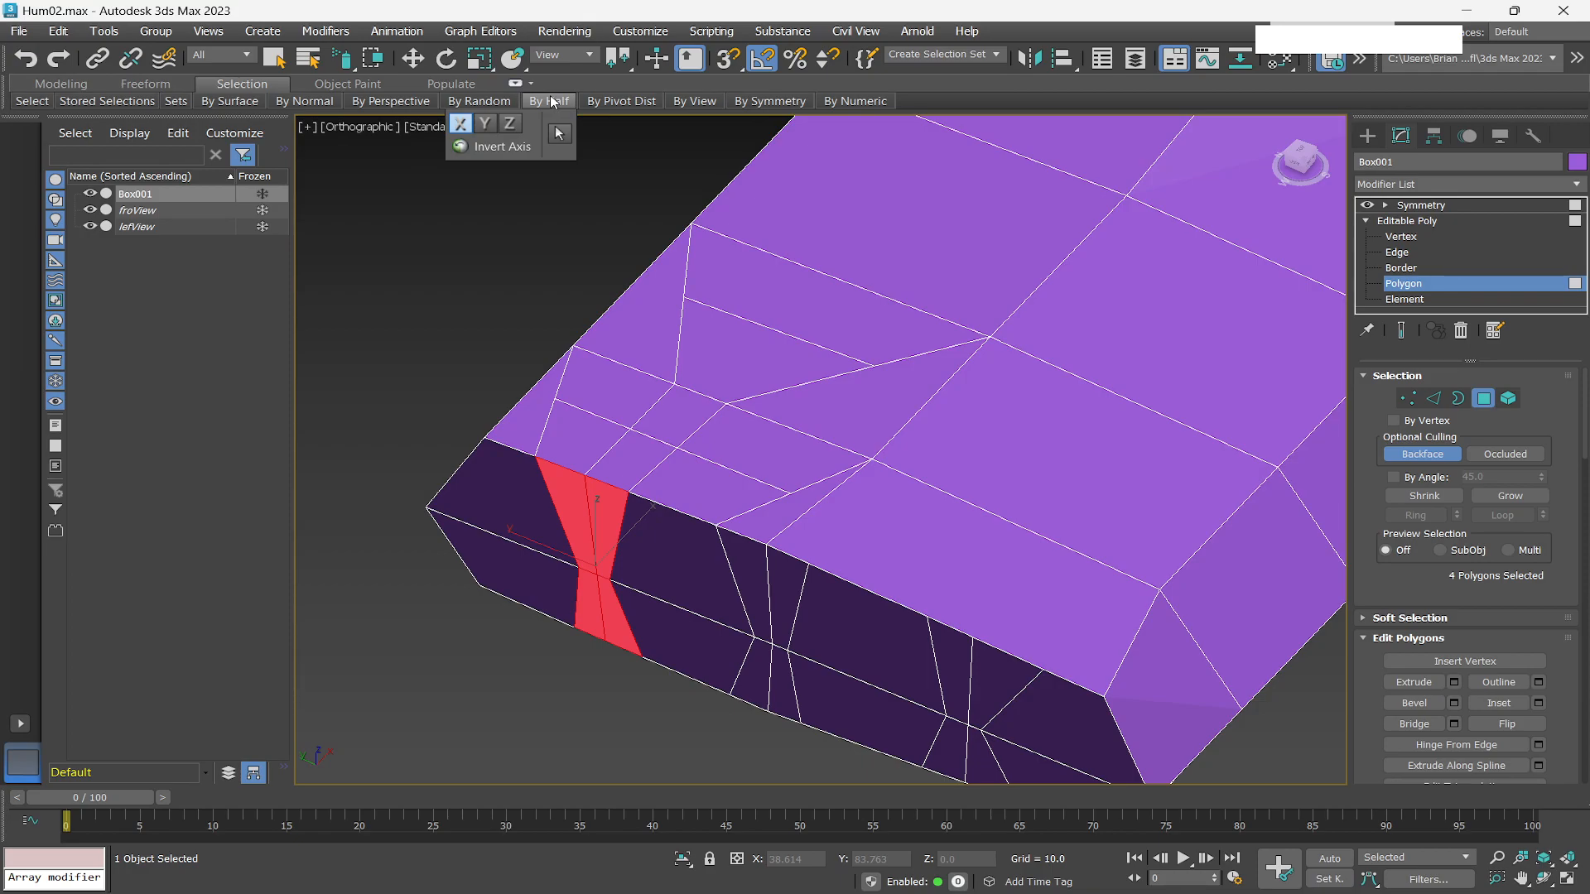
mouse_move(25, 105)
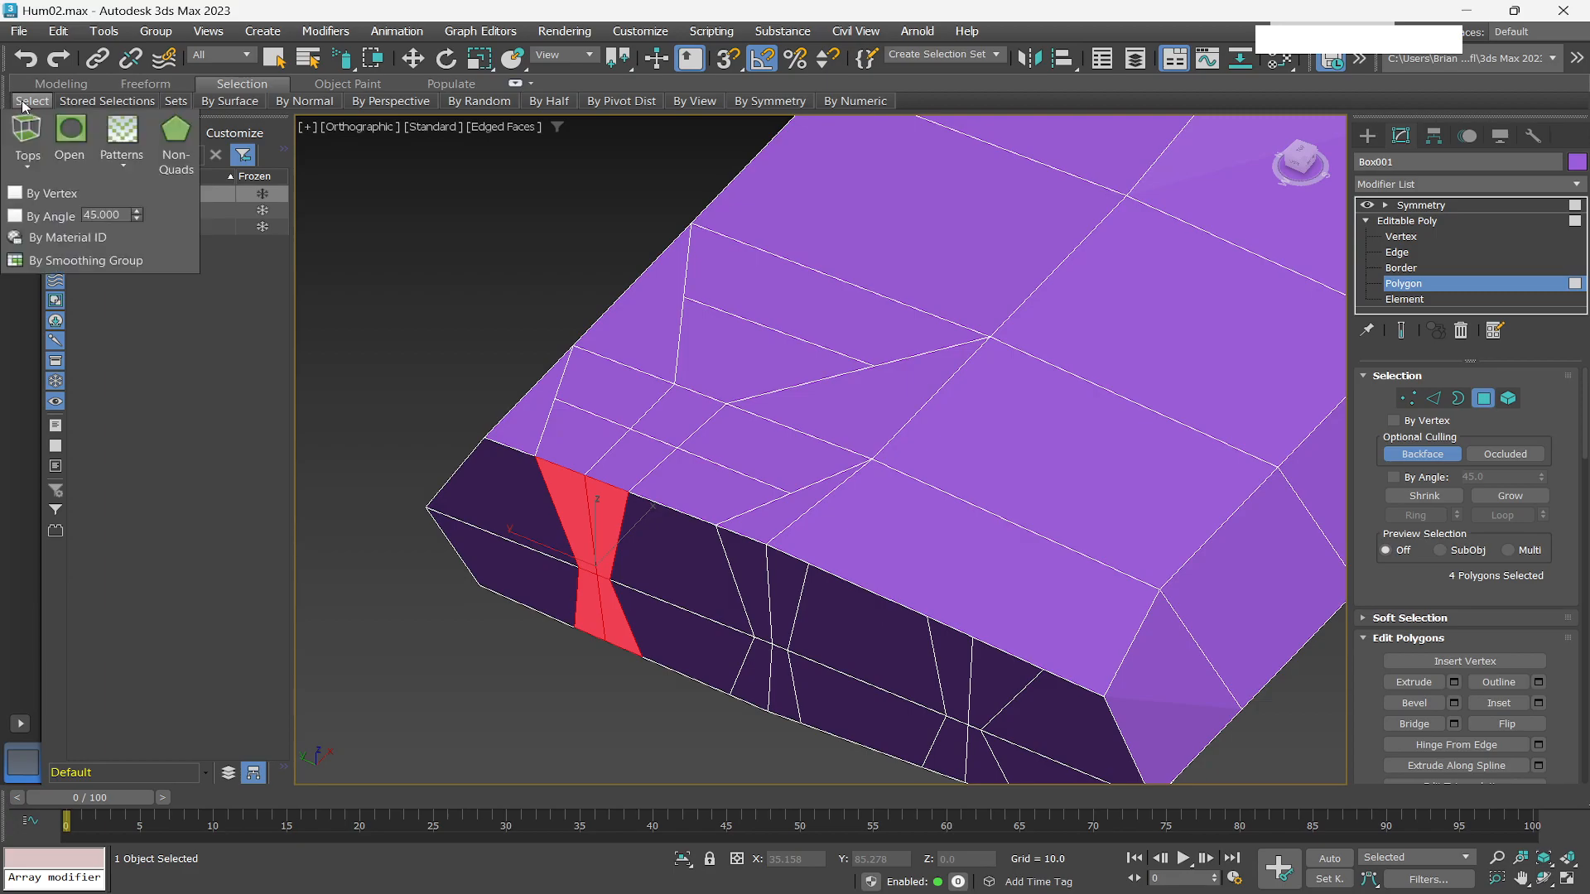
click(176, 141)
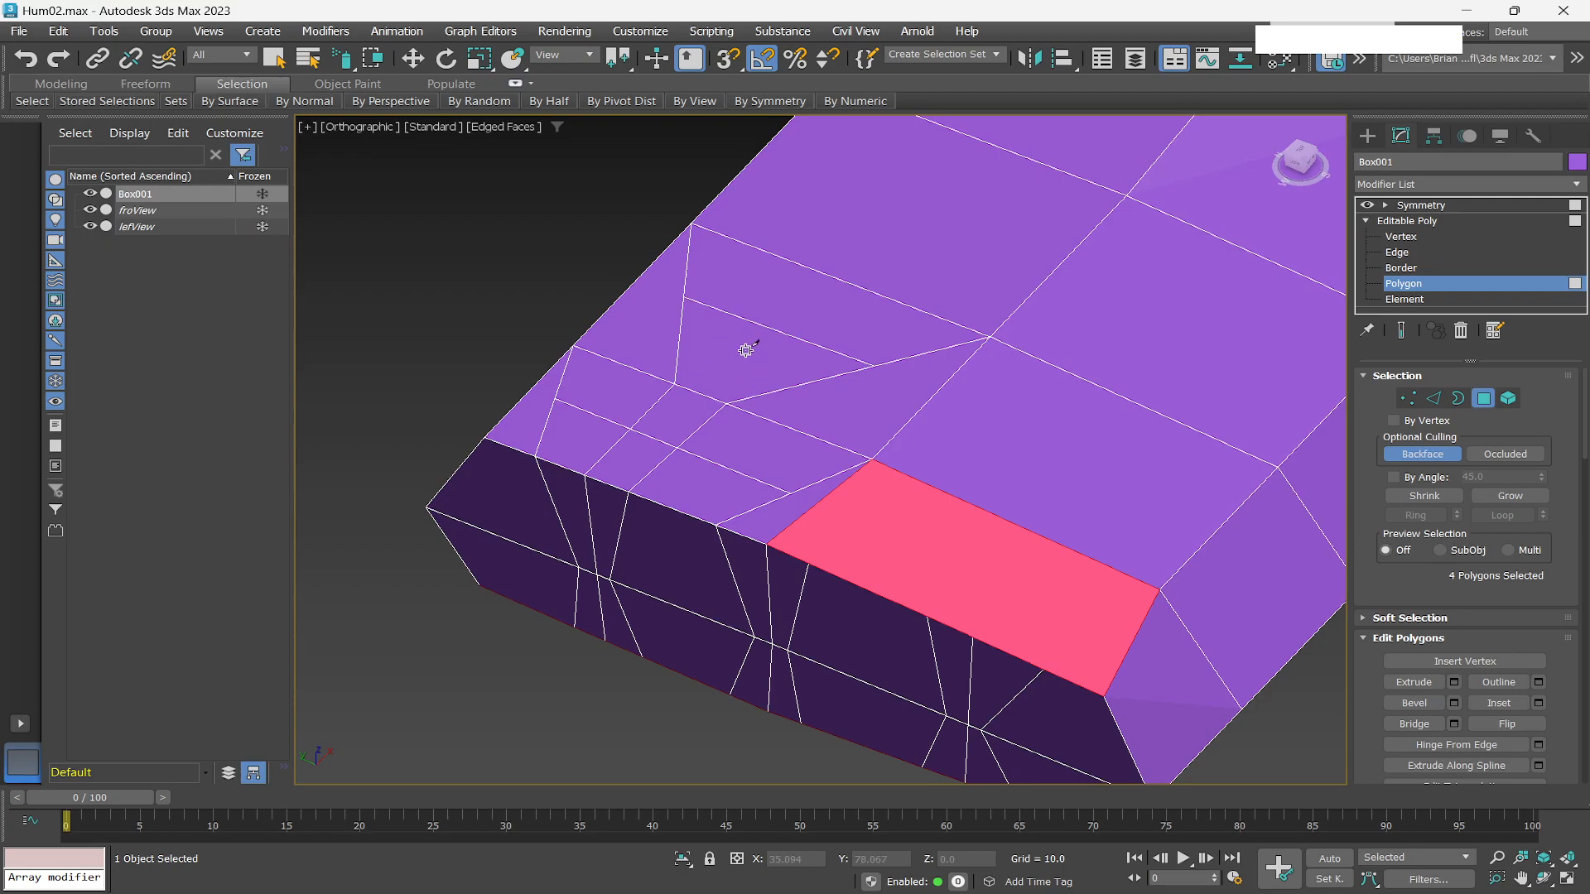
key(q)
click(149, 86)
mouse_move(109, 102)
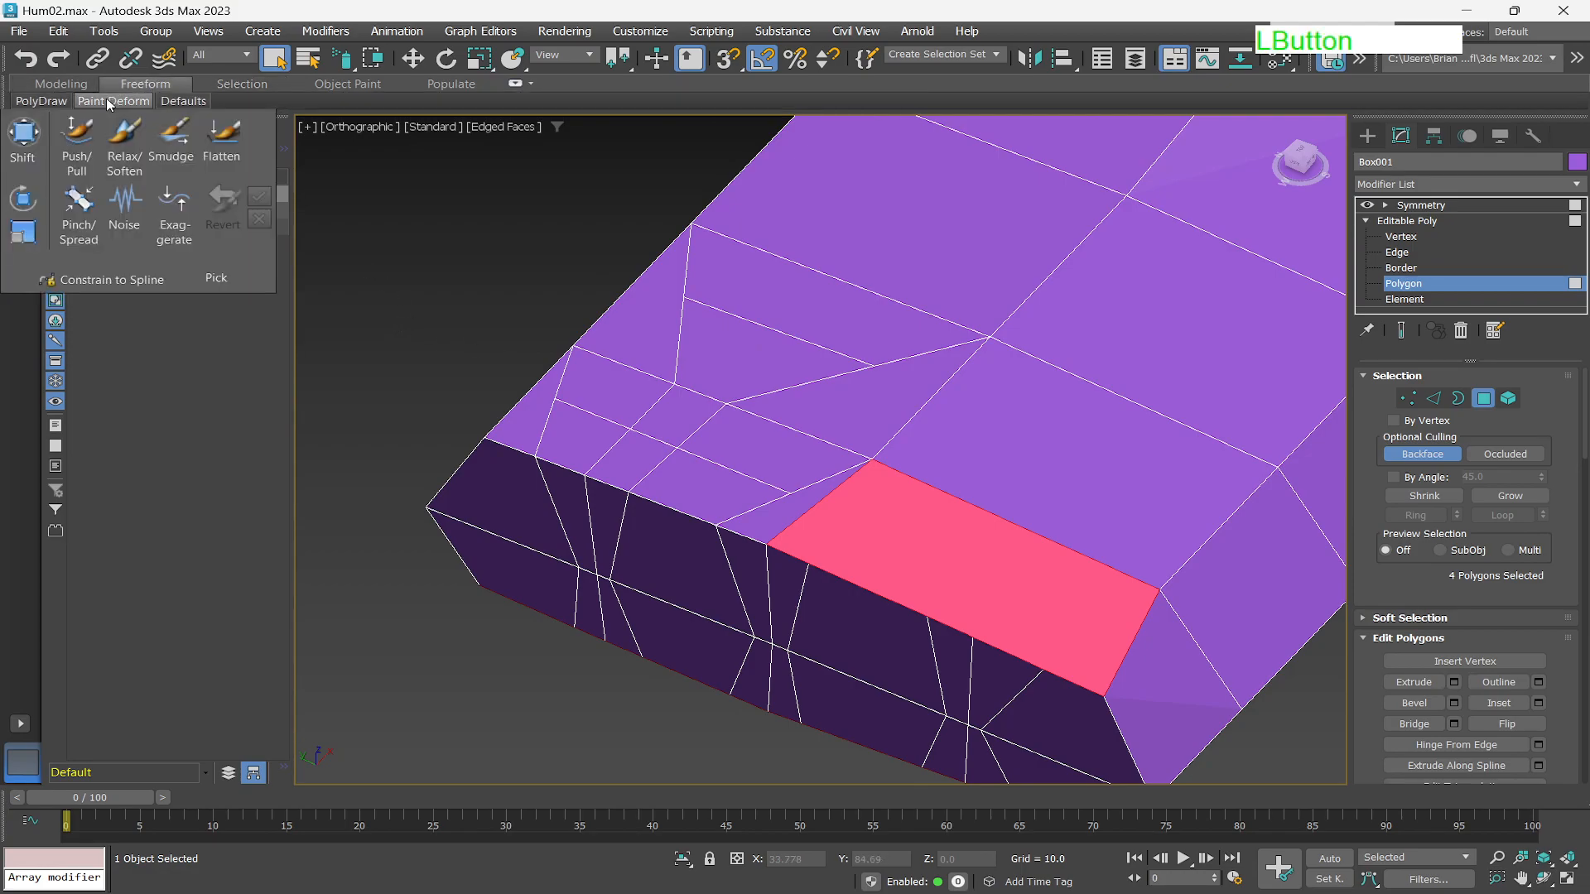
click(125, 141)
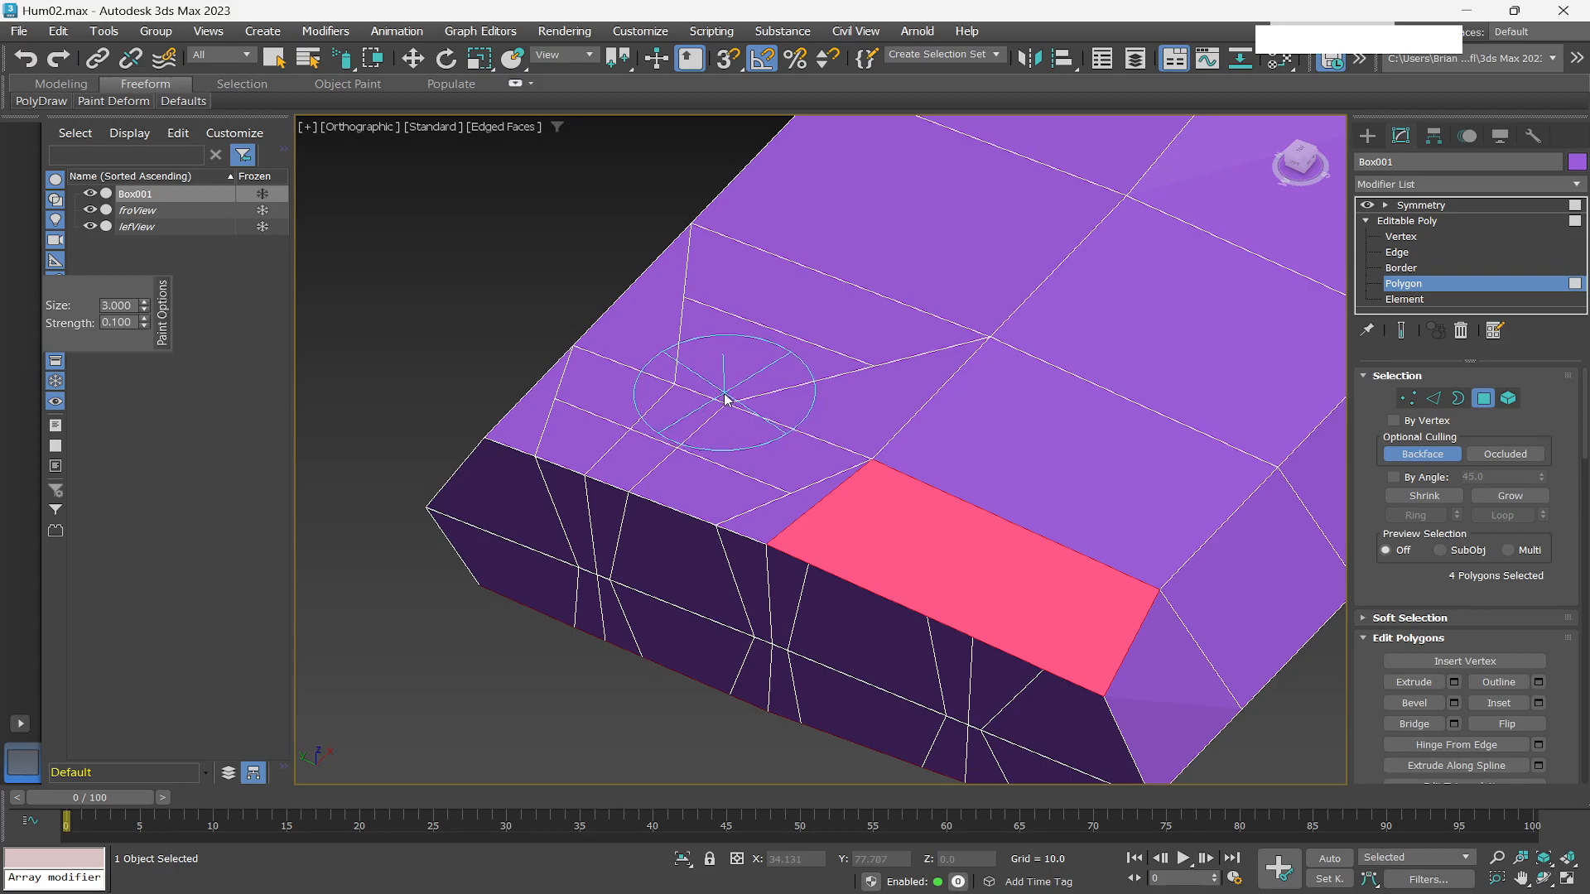
mouse_move(713, 405)
alt+mouse_down()
mouse_move(708, 381)
mouse_move(664, 391)
alt+mouse_up()
drag(685, 320, 734, 329)
mouse_move(848, 377)
mouse_down()
mouse_move(801, 409)
mouse_move(781, 482)
mouse_move(557, 402)
mouse_move(625, 402)
mouse_move(728, 454)
mouse_move(794, 409)
mouse_move(660, 461)
mouse_move(667, 433)
mouse_move(631, 440)
mouse_move(730, 455)
mouse_move(731, 489)
mouse_move(727, 453)
mouse_move(663, 433)
mouse_move(761, 402)
mouse_move(758, 348)
mouse_move(808, 415)
mouse_move(757, 447)
mouse_move(731, 425)
mouse_move(767, 433)
mouse_move(732, 447)
mouse_up()
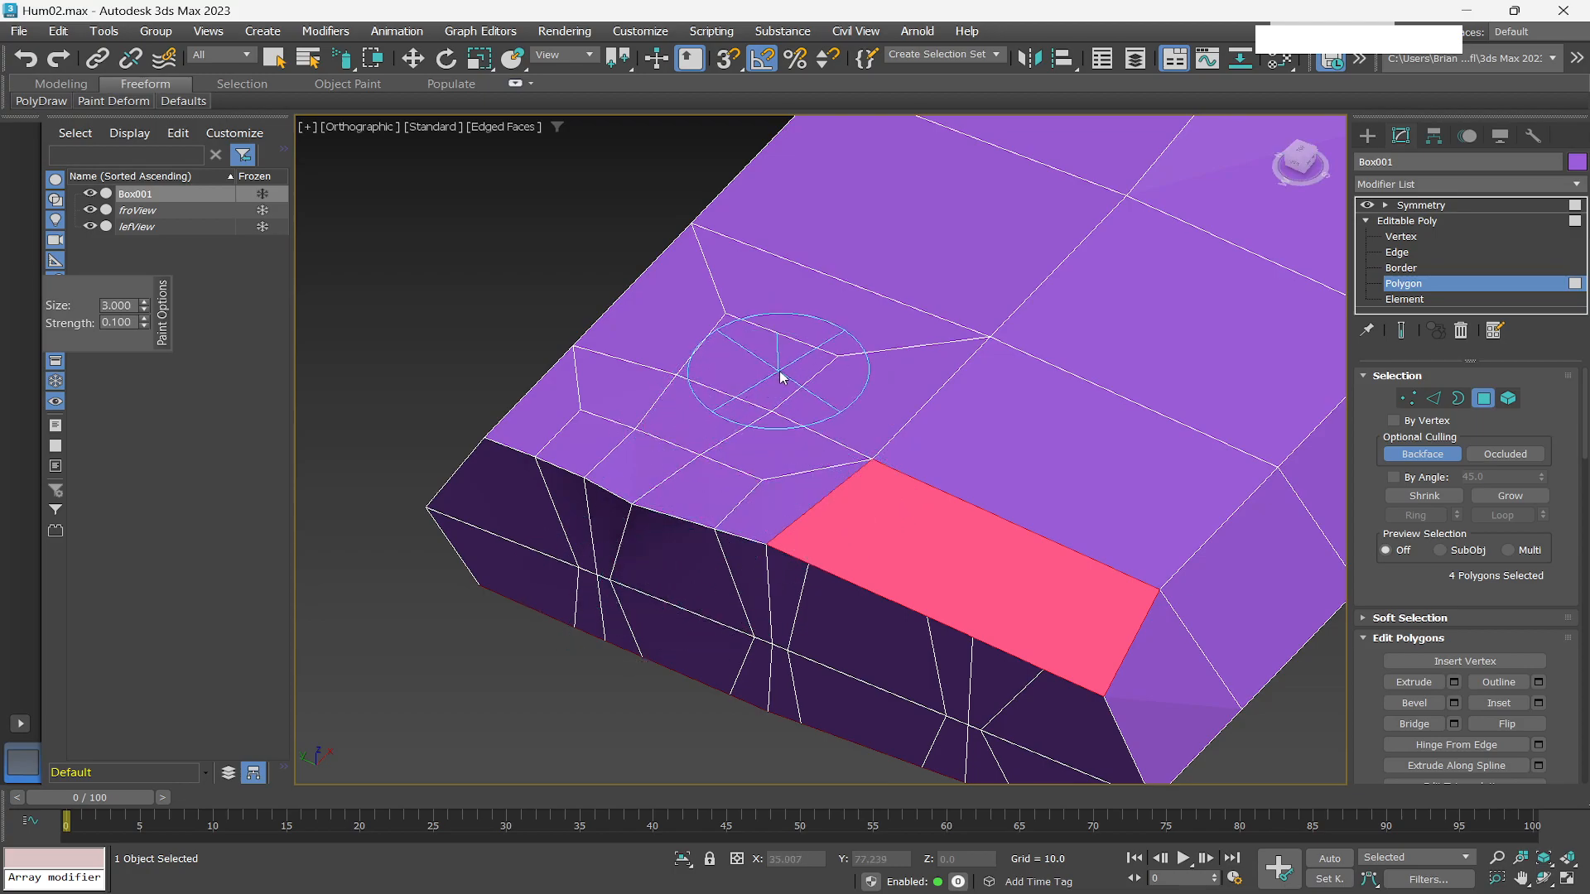
key(q)
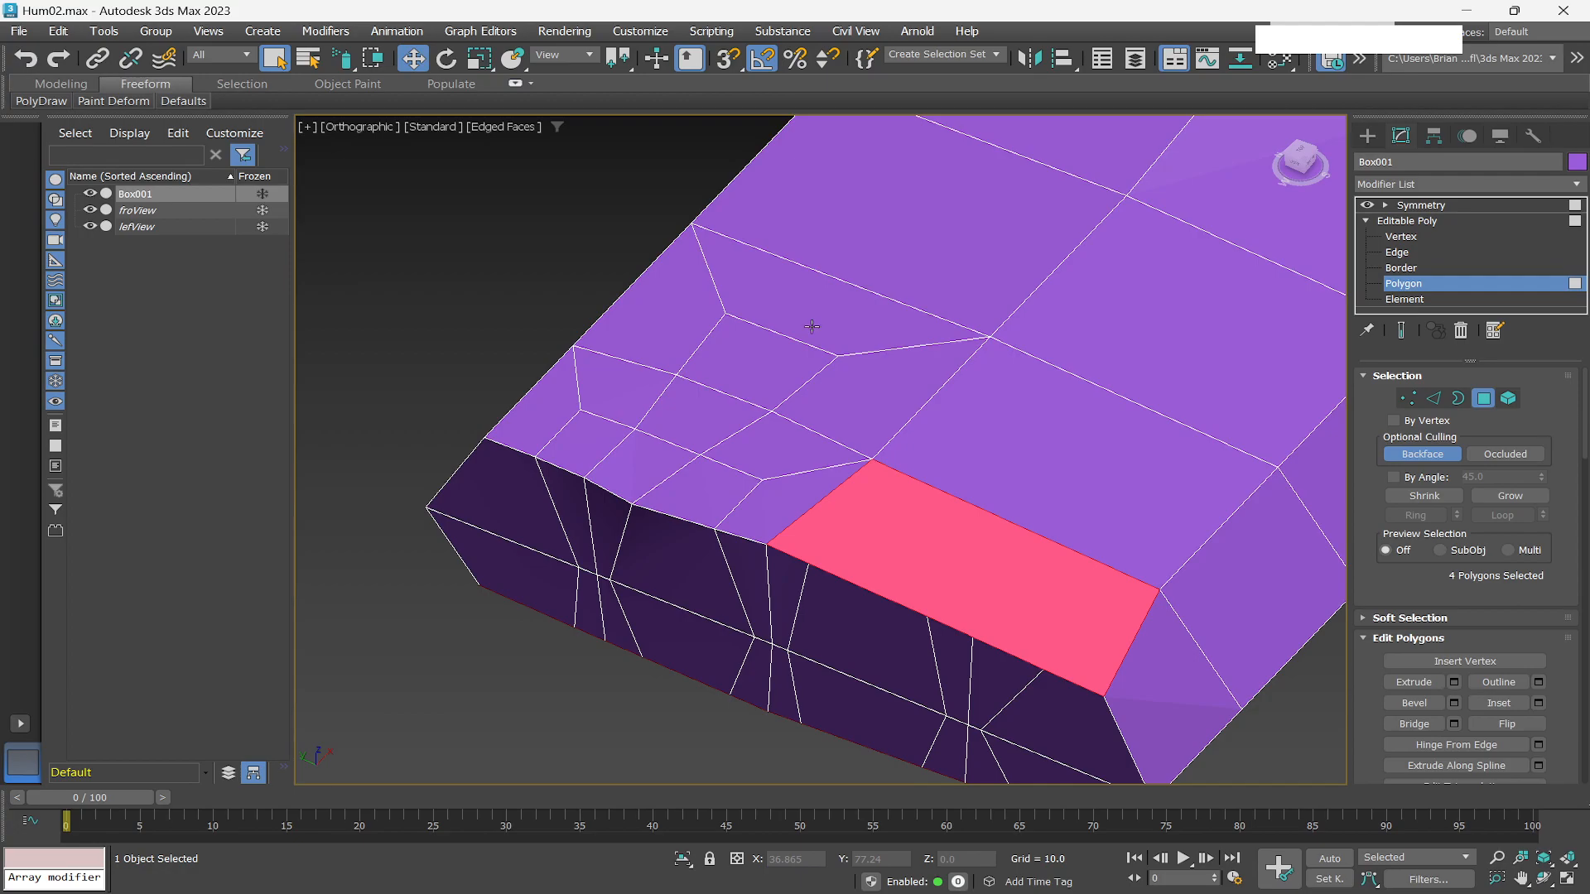
Deselect the polygons and relax the centre of the back of the hand with the Relax/Soften brush at size 3, strength 0.1.
key(alt+Tab)
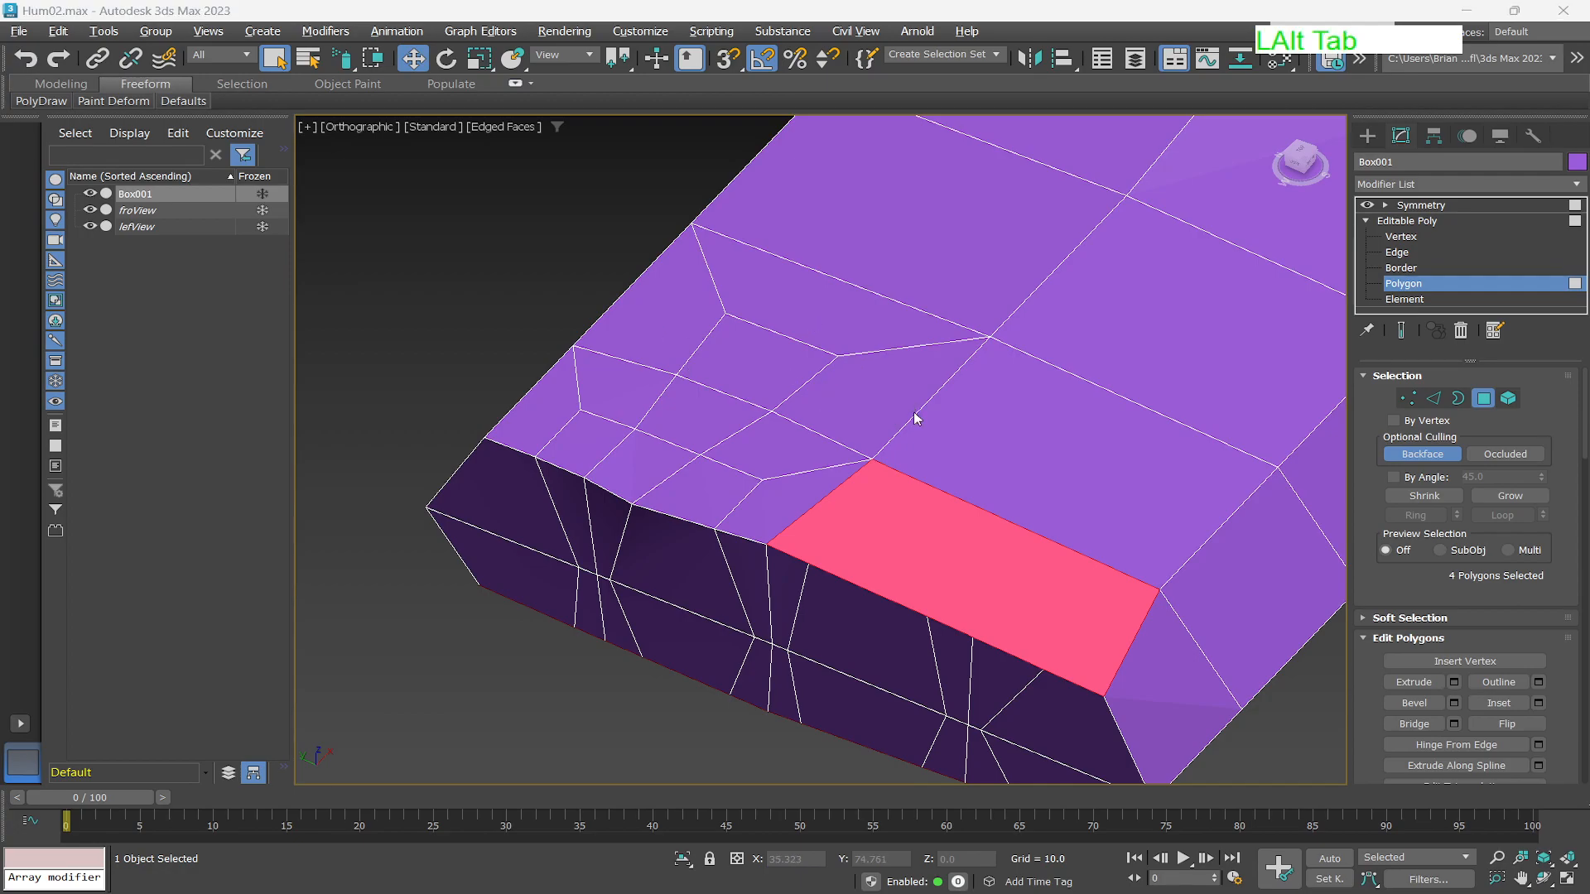
click(1343, 689)
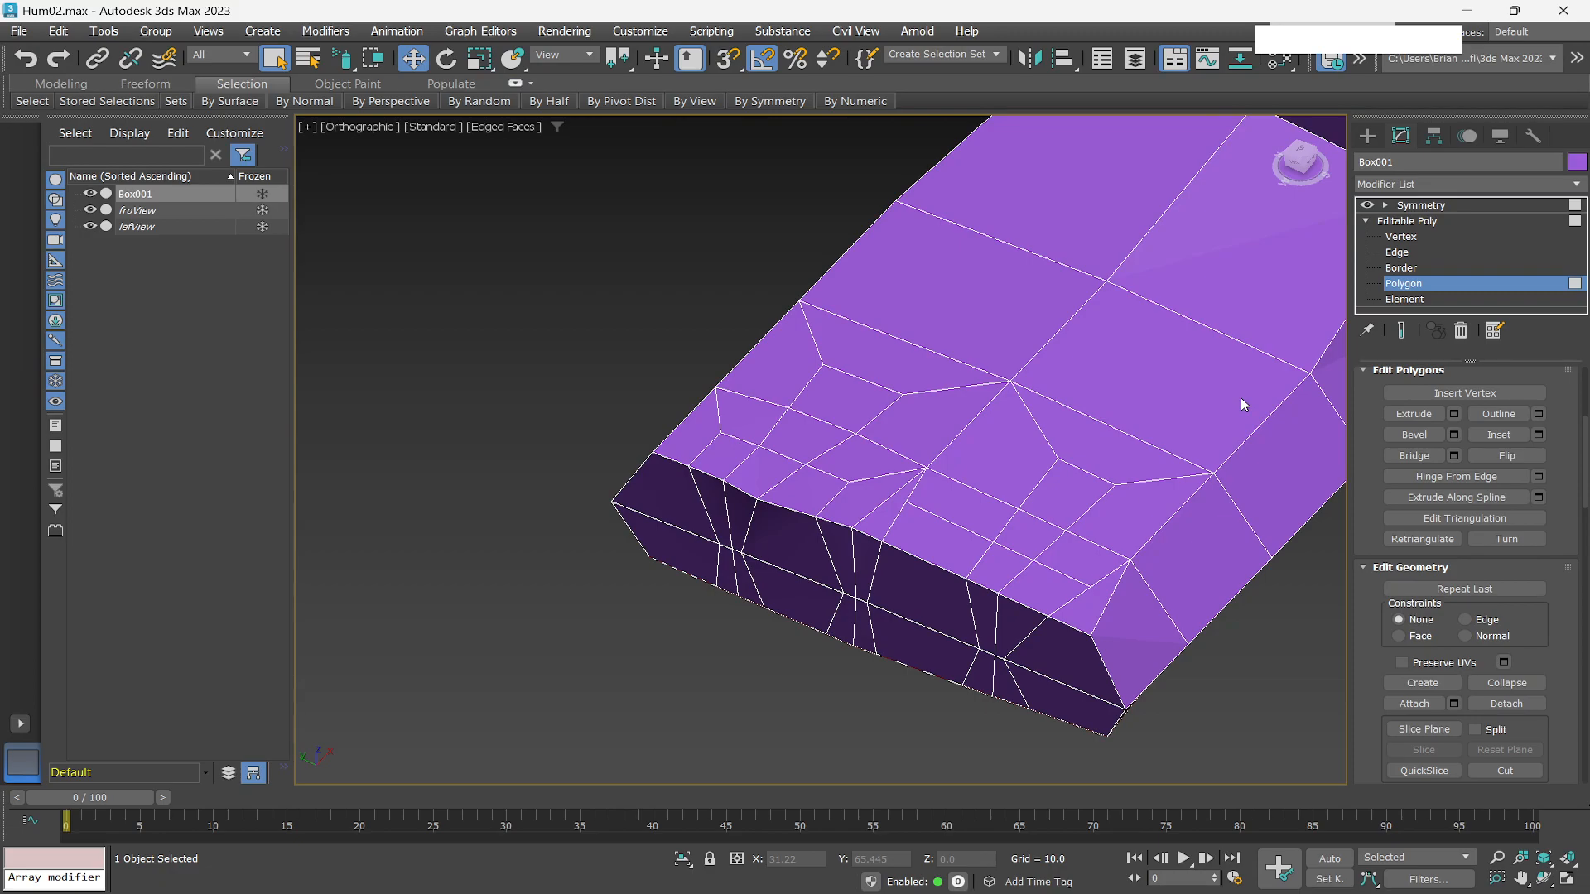
key(alt)
key(Tab)
click(31, 101)
click(145, 84)
mouse_move(125, 101)
click(125, 145)
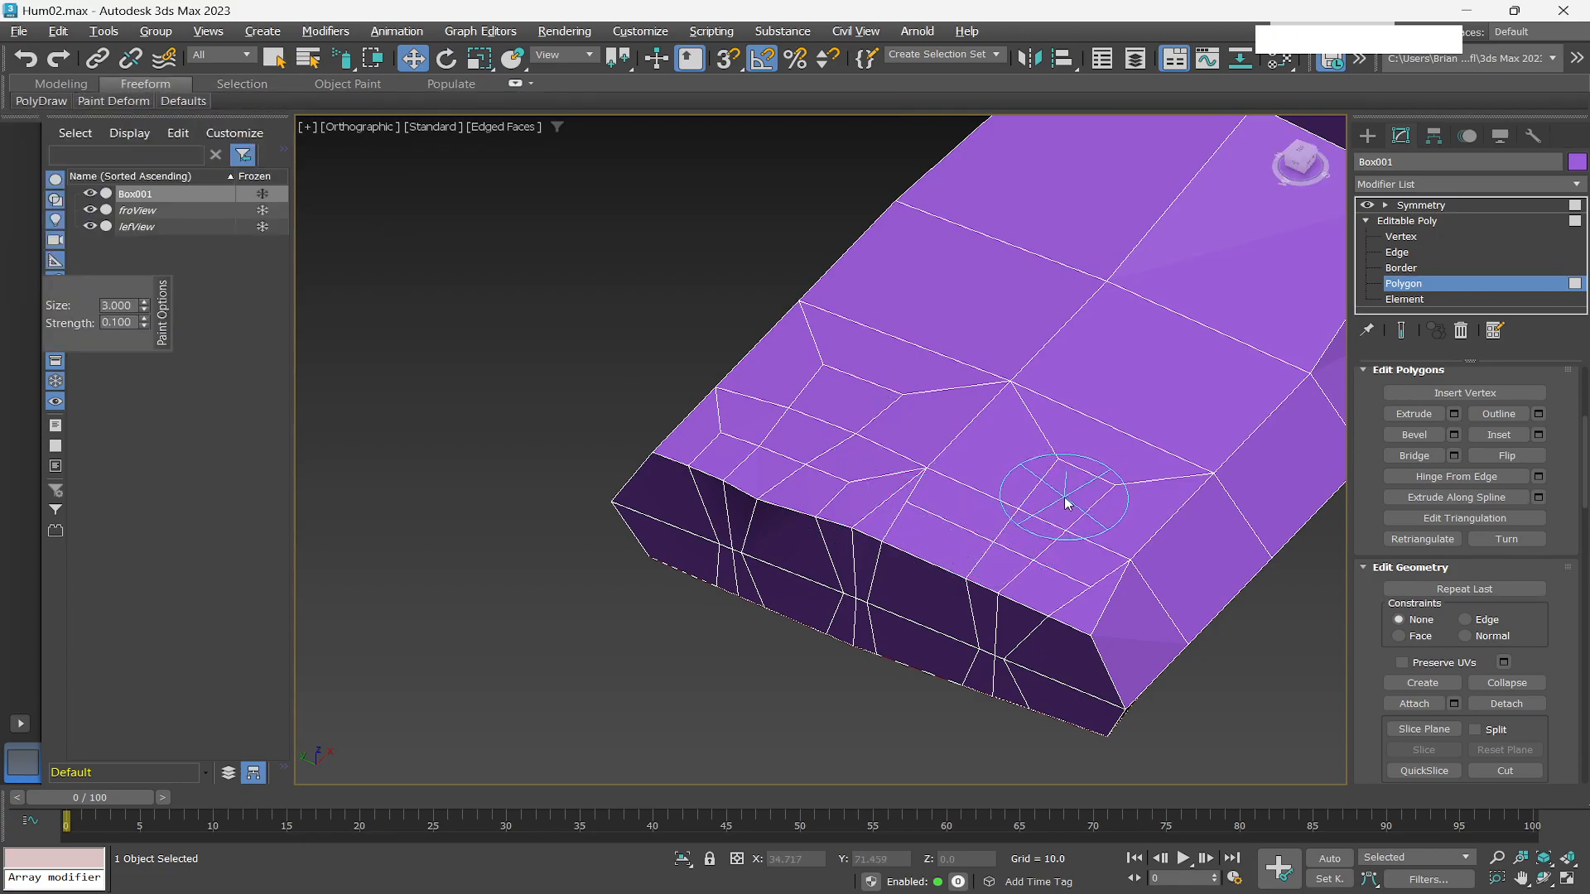
key(alt)
mouse_move(1037, 513)
alt+mouse_down()
mouse_move(1065, 505)
mouse_move(1056, 559)
mouse_move(1075, 538)
mouse_move(902, 493)
mouse_move(944, 460)
mouse_move(1048, 454)
mouse_move(987, 534)
mouse_move(1004, 522)
mouse_move(1079, 554)
mouse_move(1102, 548)
mouse_move(1122, 485)
mouse_move(1004, 520)
mouse_move(1071, 497)
mouse_move(951, 472)
mouse_move(890, 483)
mouse_move(949, 473)
mouse_move(881, 459)
mouse_move(1015, 509)
mouse_move(1143, 496)
mouse_move(1033, 450)
mouse_move(889, 461)
mouse_move(759, 430)
mouse_move(827, 422)
mouse_move(1064, 569)
mouse_move(1042, 480)
mouse_move(977, 456)
alt+mouse_up()
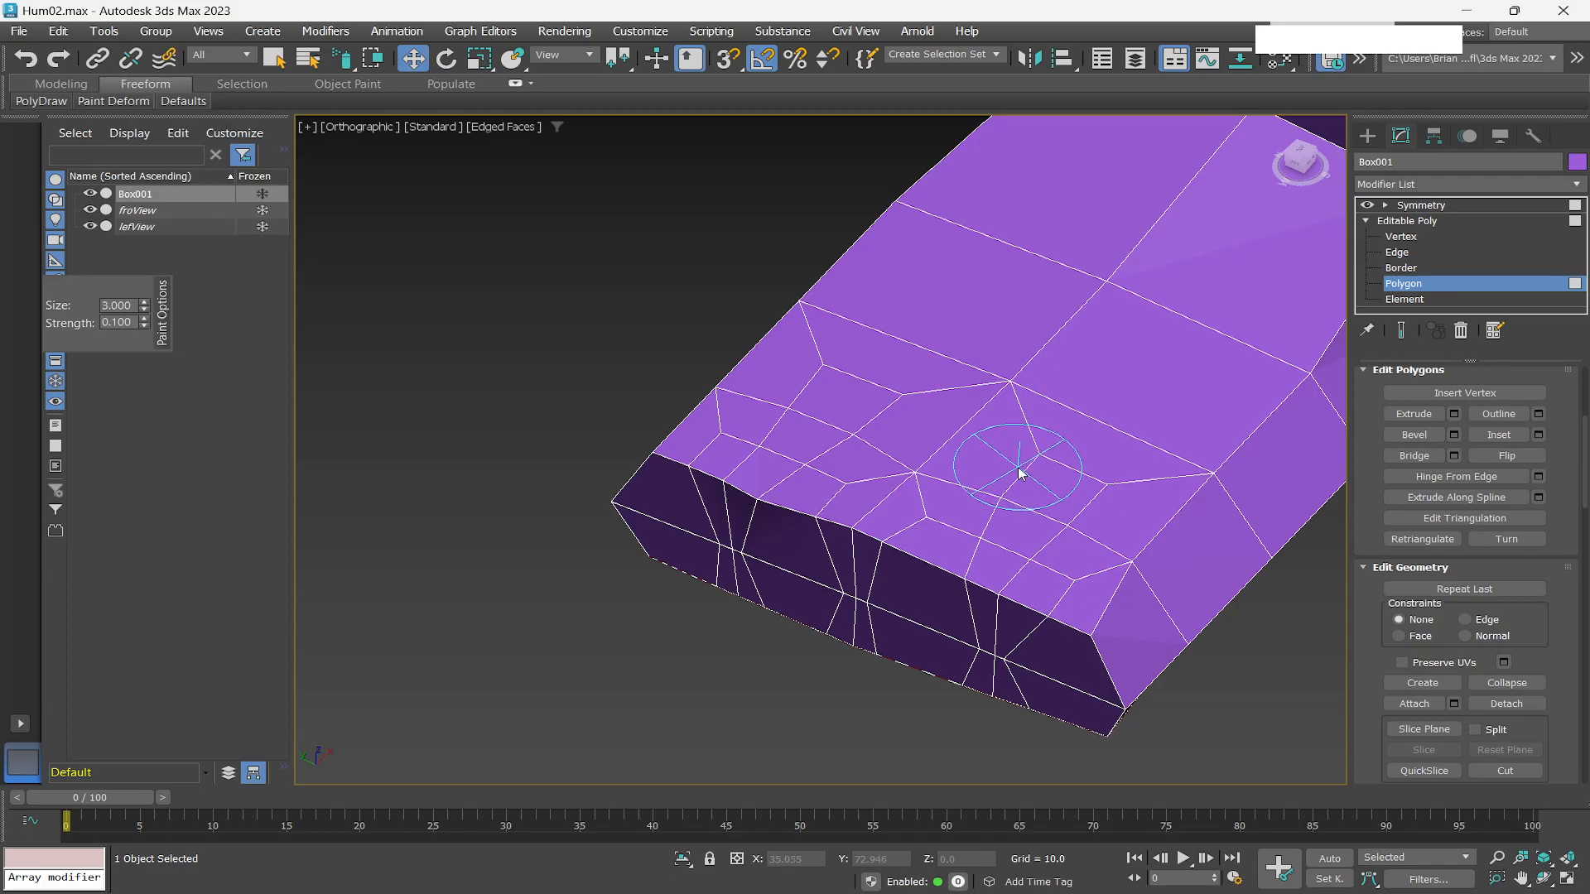
mouse_move(1020, 473)
mouse_down()
mouse_move(940, 522)
mouse_move(921, 571)
mouse_up()
key(q)
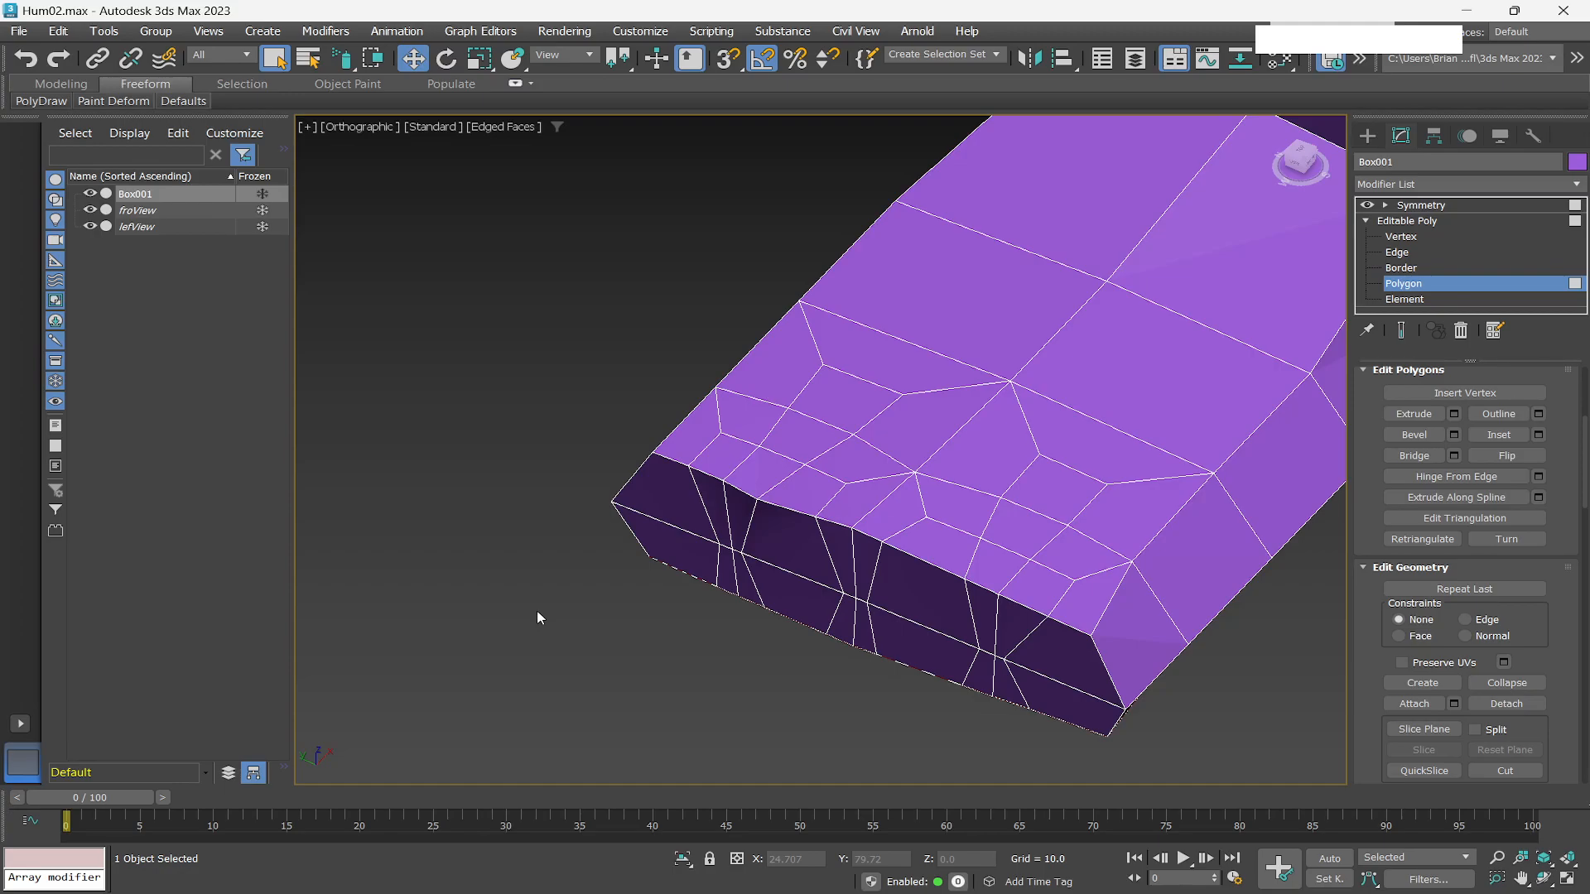
Switch to edge level and slide the edges on the hand's outer side along its length to even their spacing.
key(alt+Tab)
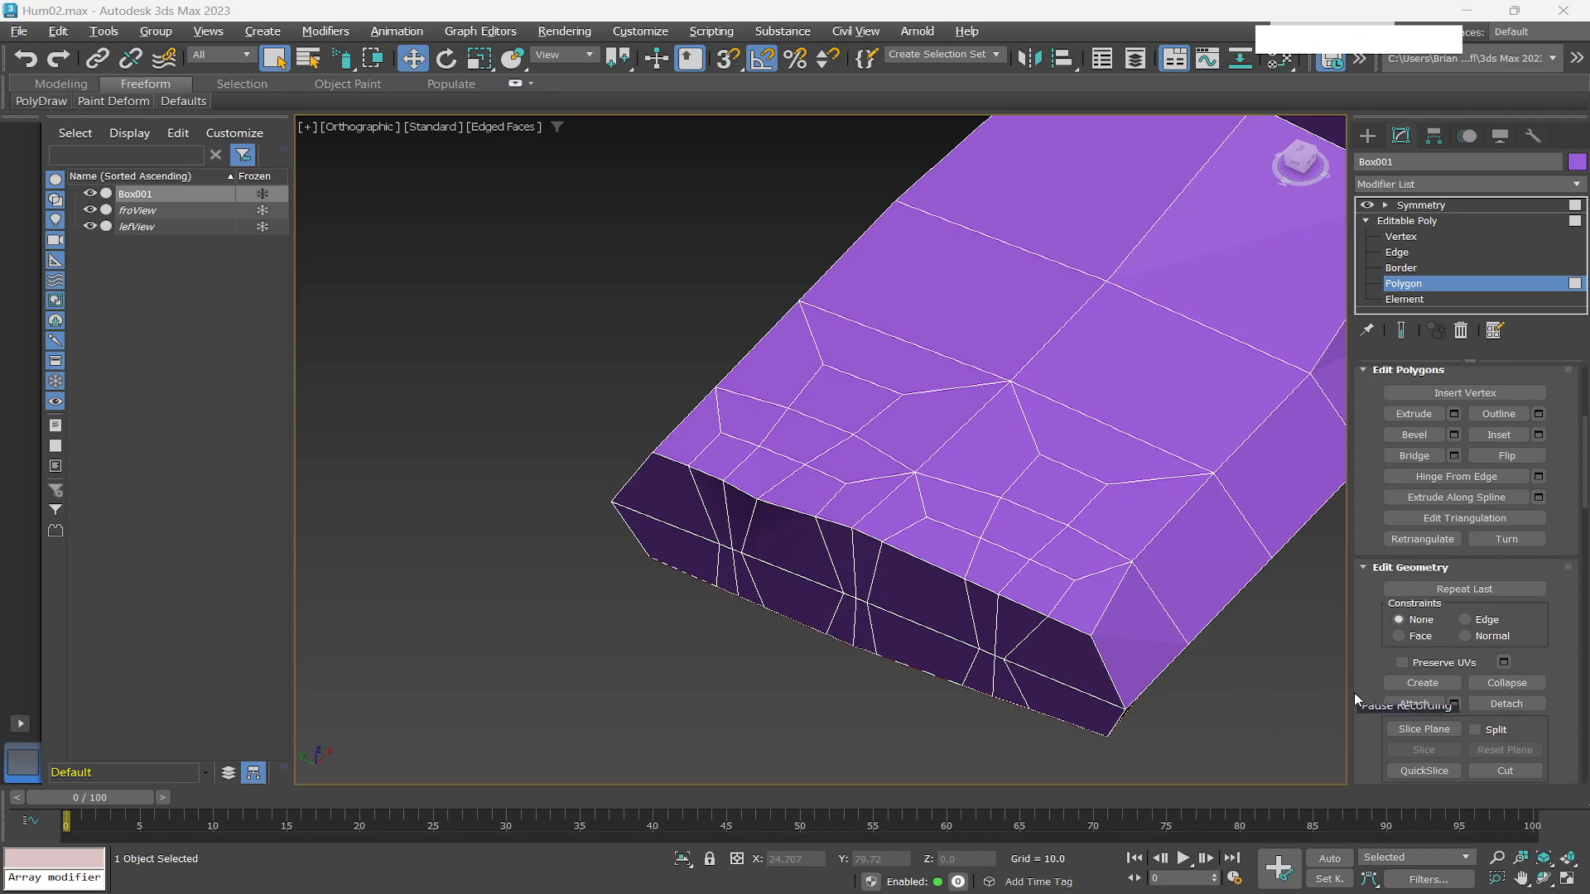
click(1325, 725)
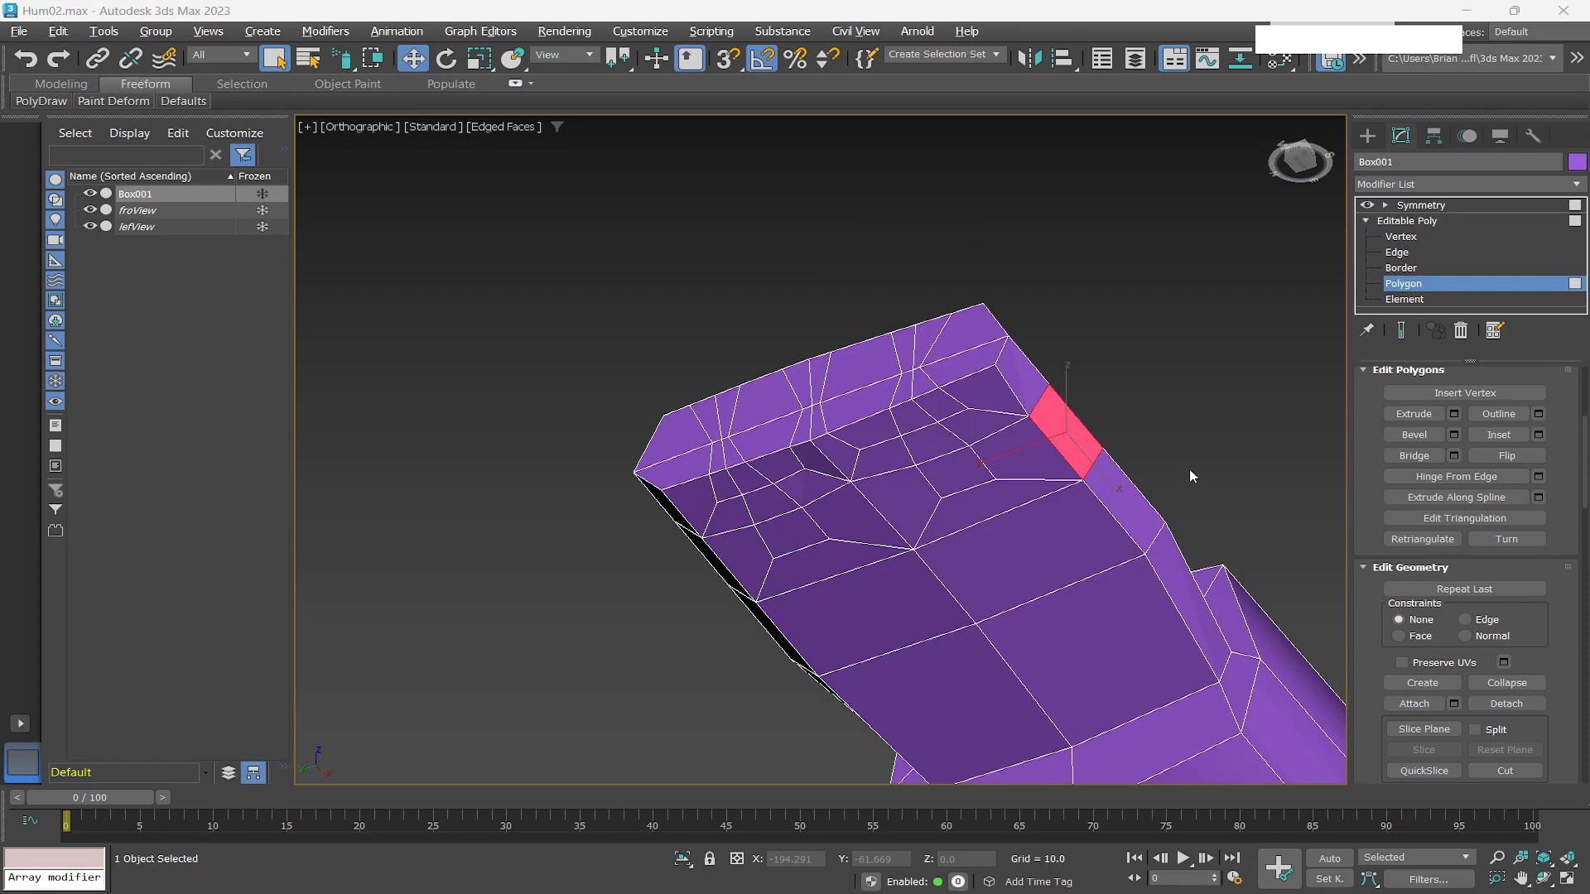
key(alt+Tab)
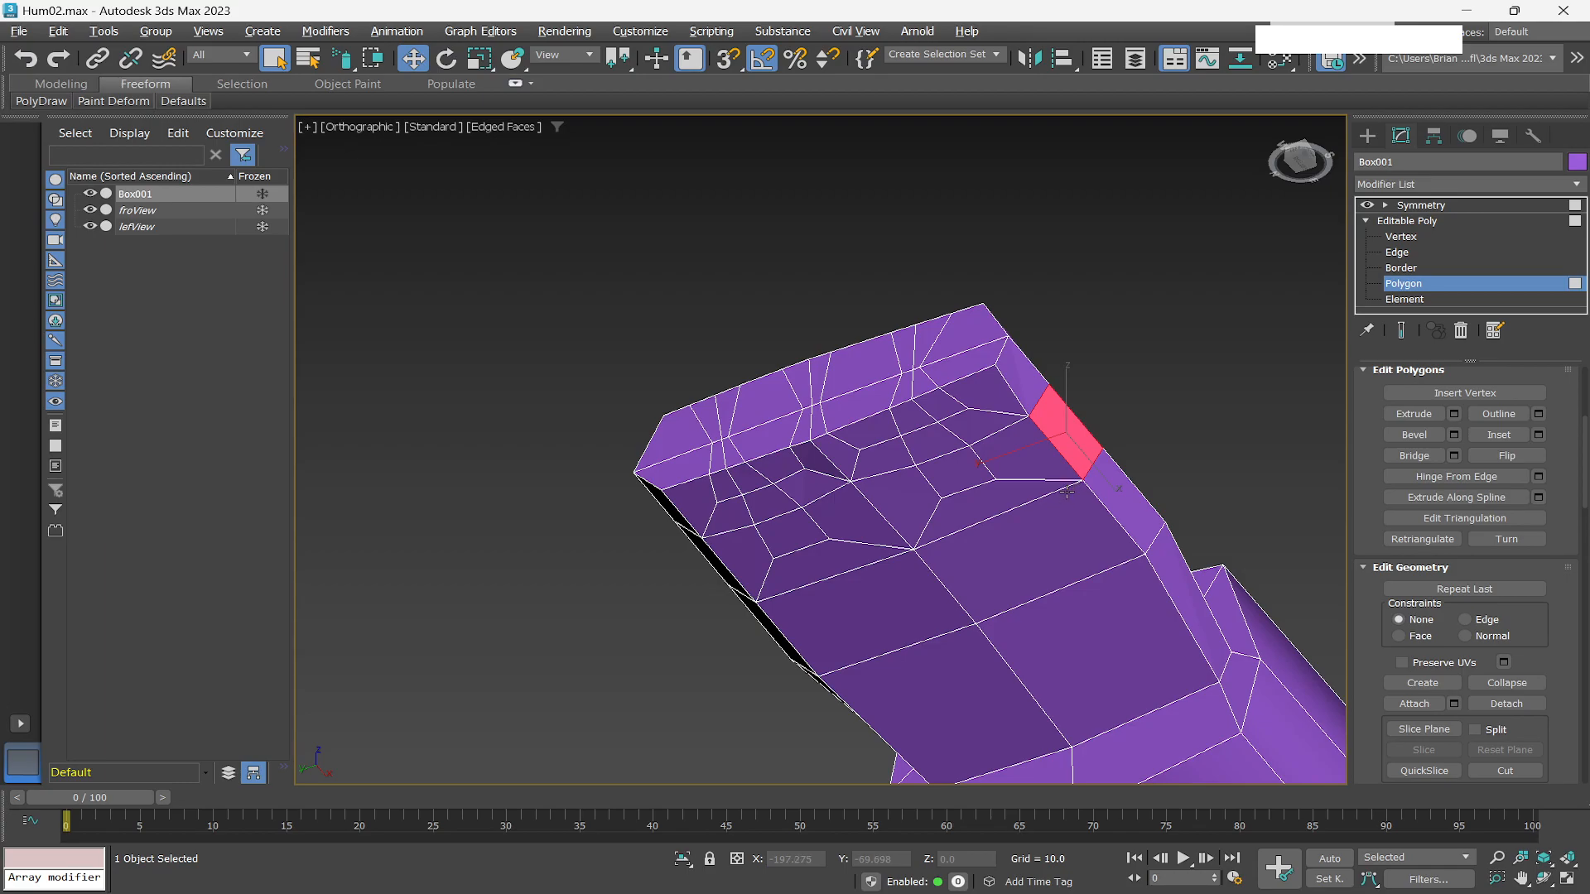
alt+middle_drag(1093, 474, 1052, 520)
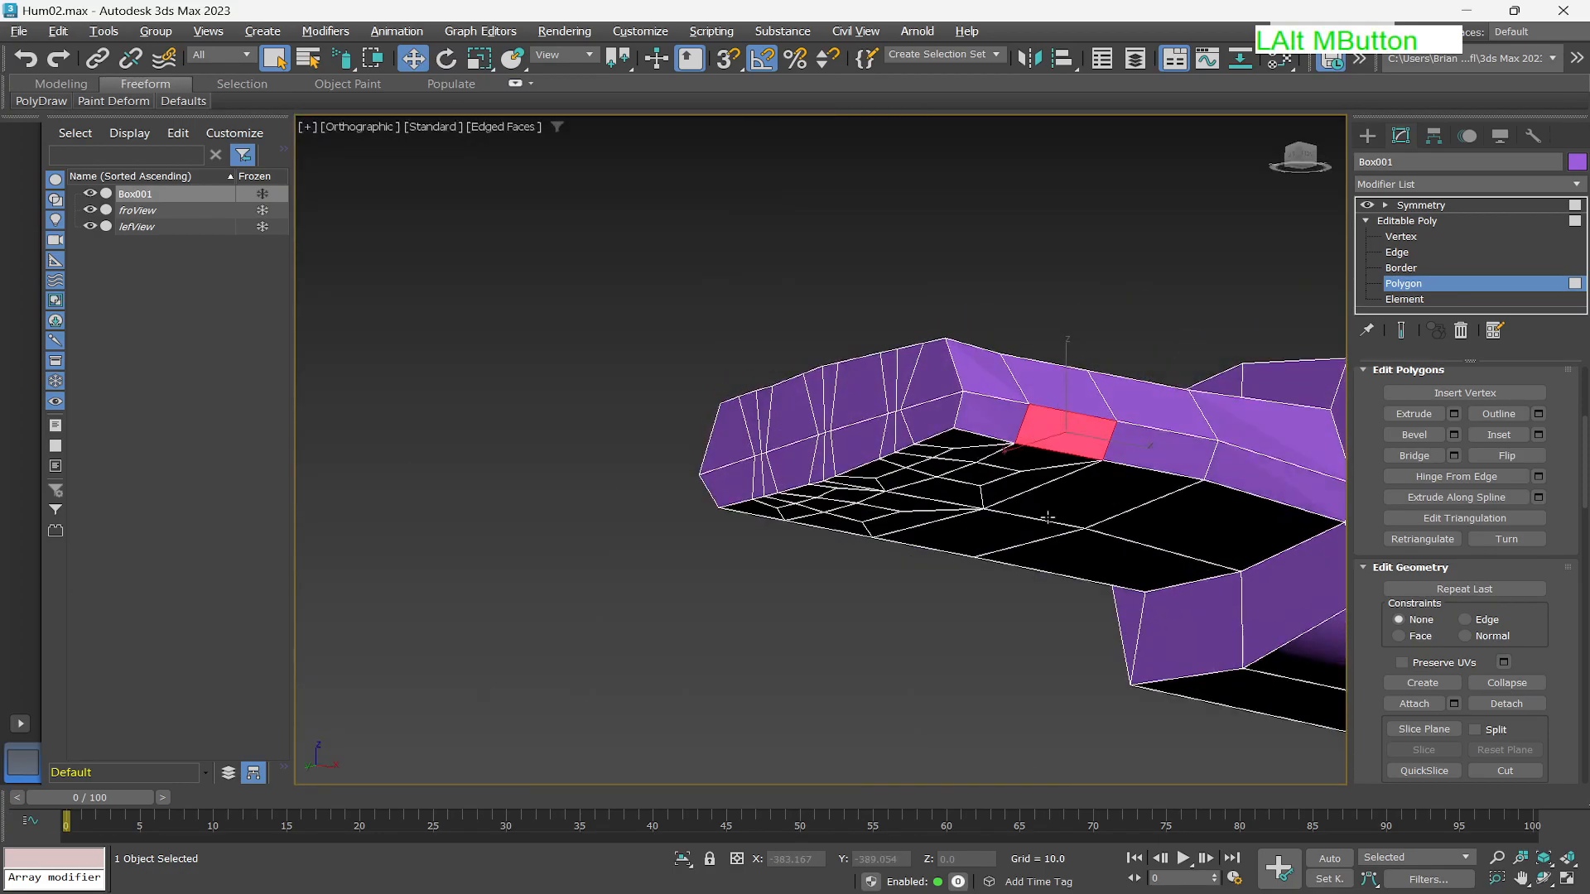
middle_drag(1133, 453, 966, 497)
scroll(966, 497, up, 2)
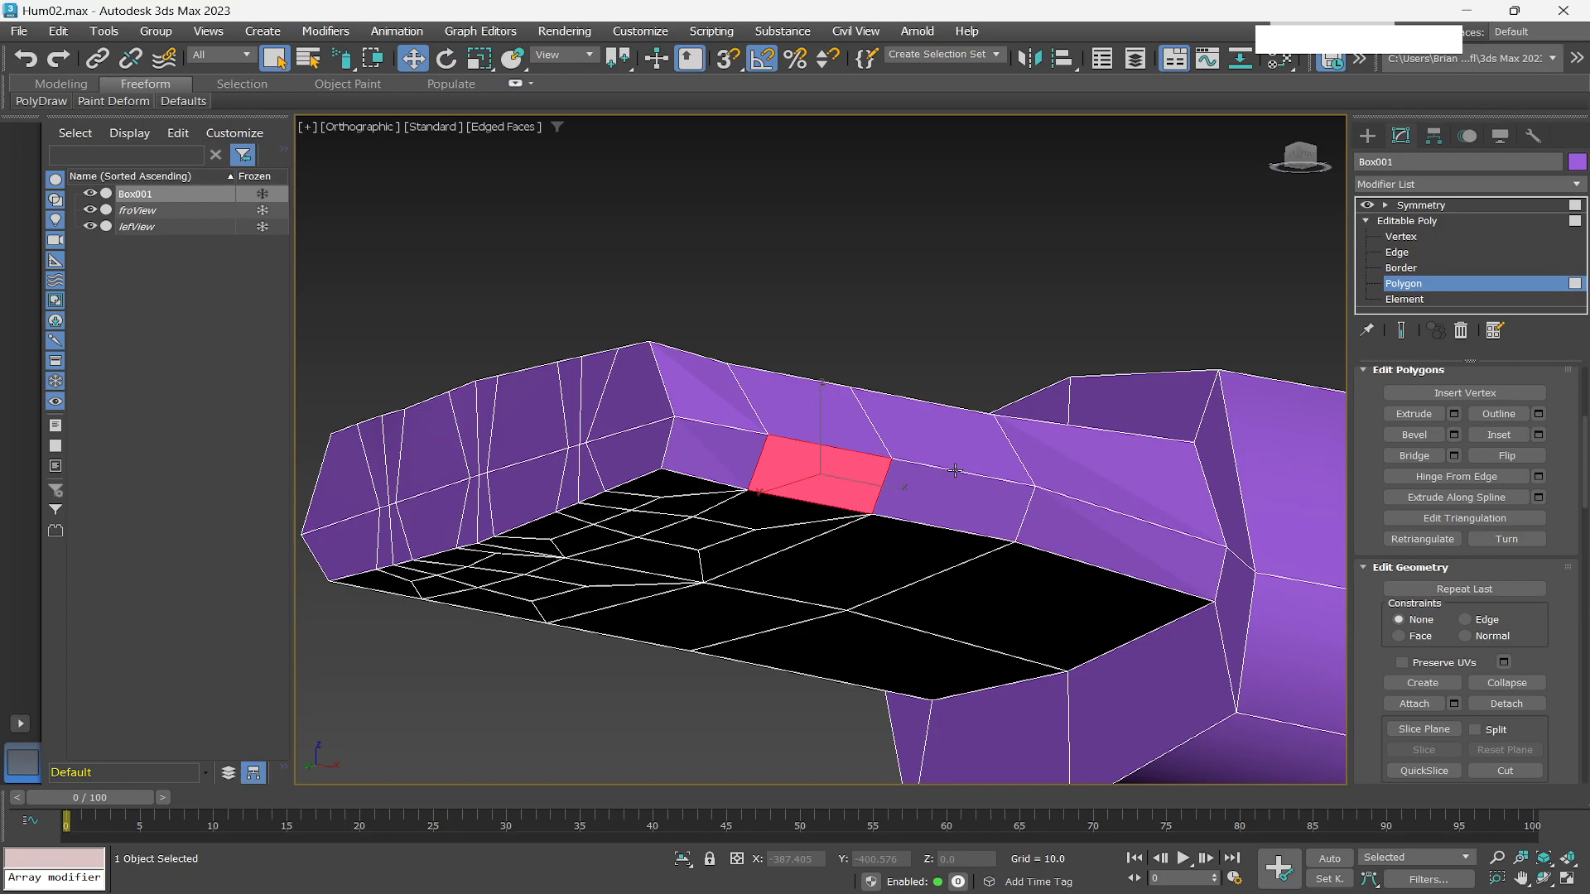
click(1396, 253)
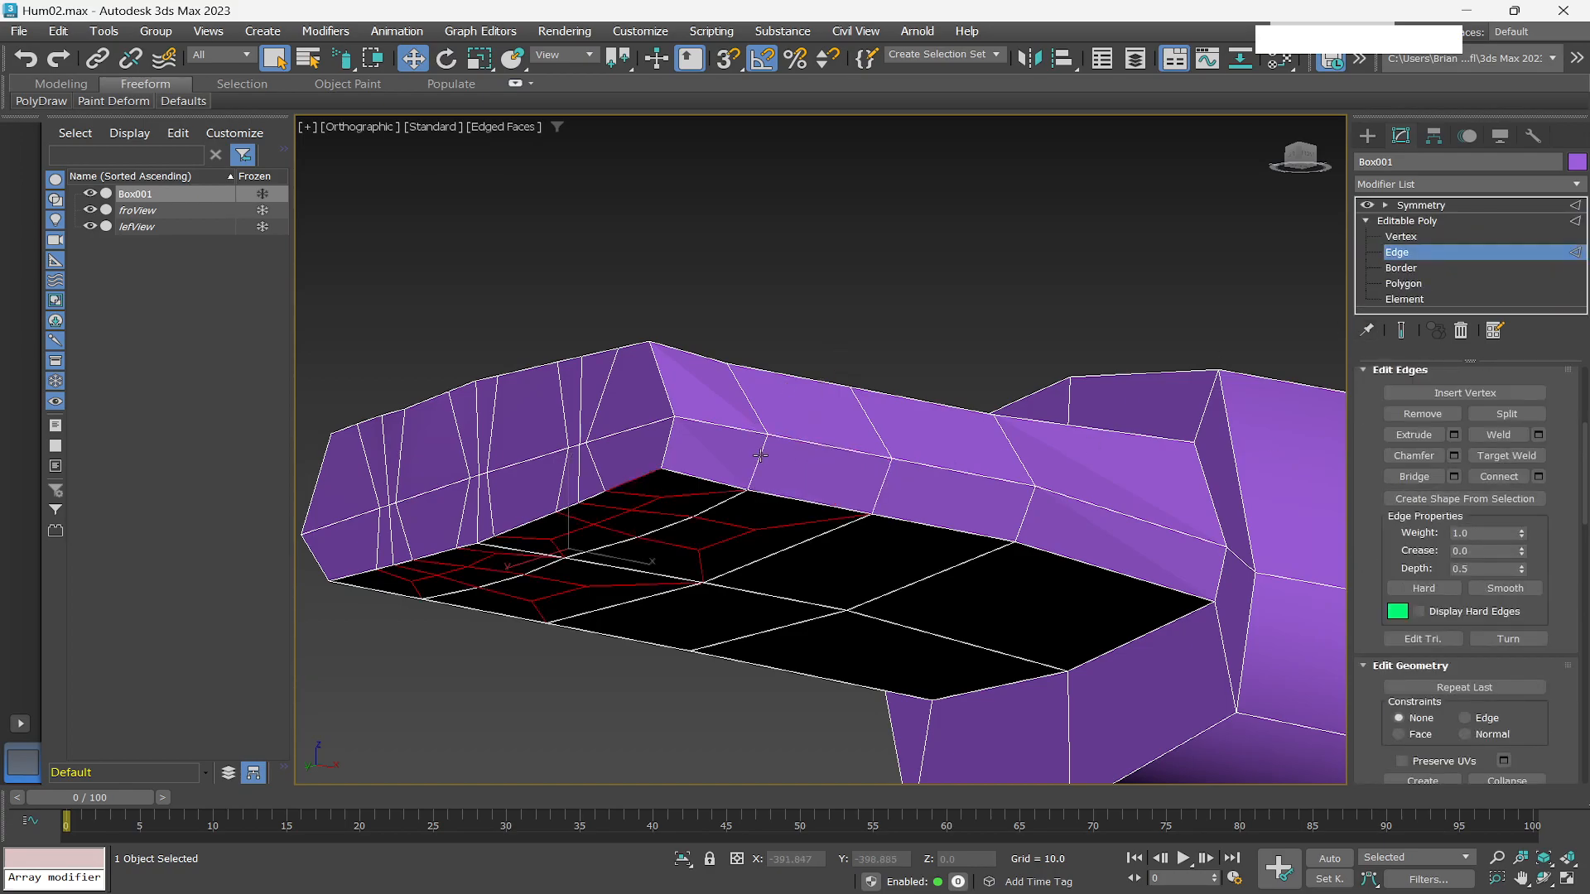
click(767, 469)
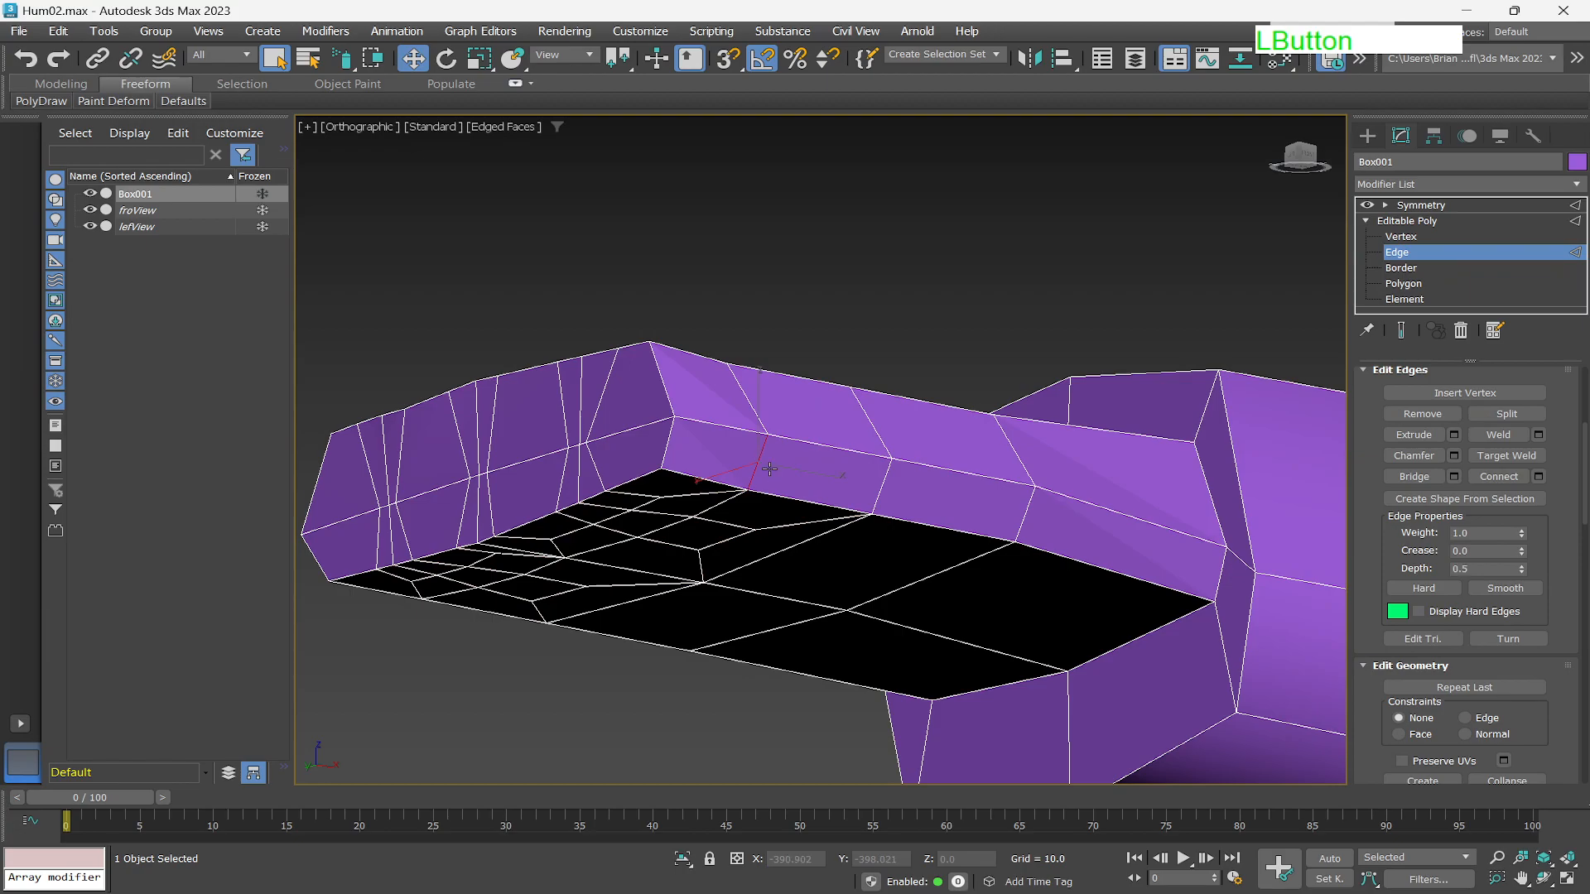
key(w)
drag(820, 476, 897, 421)
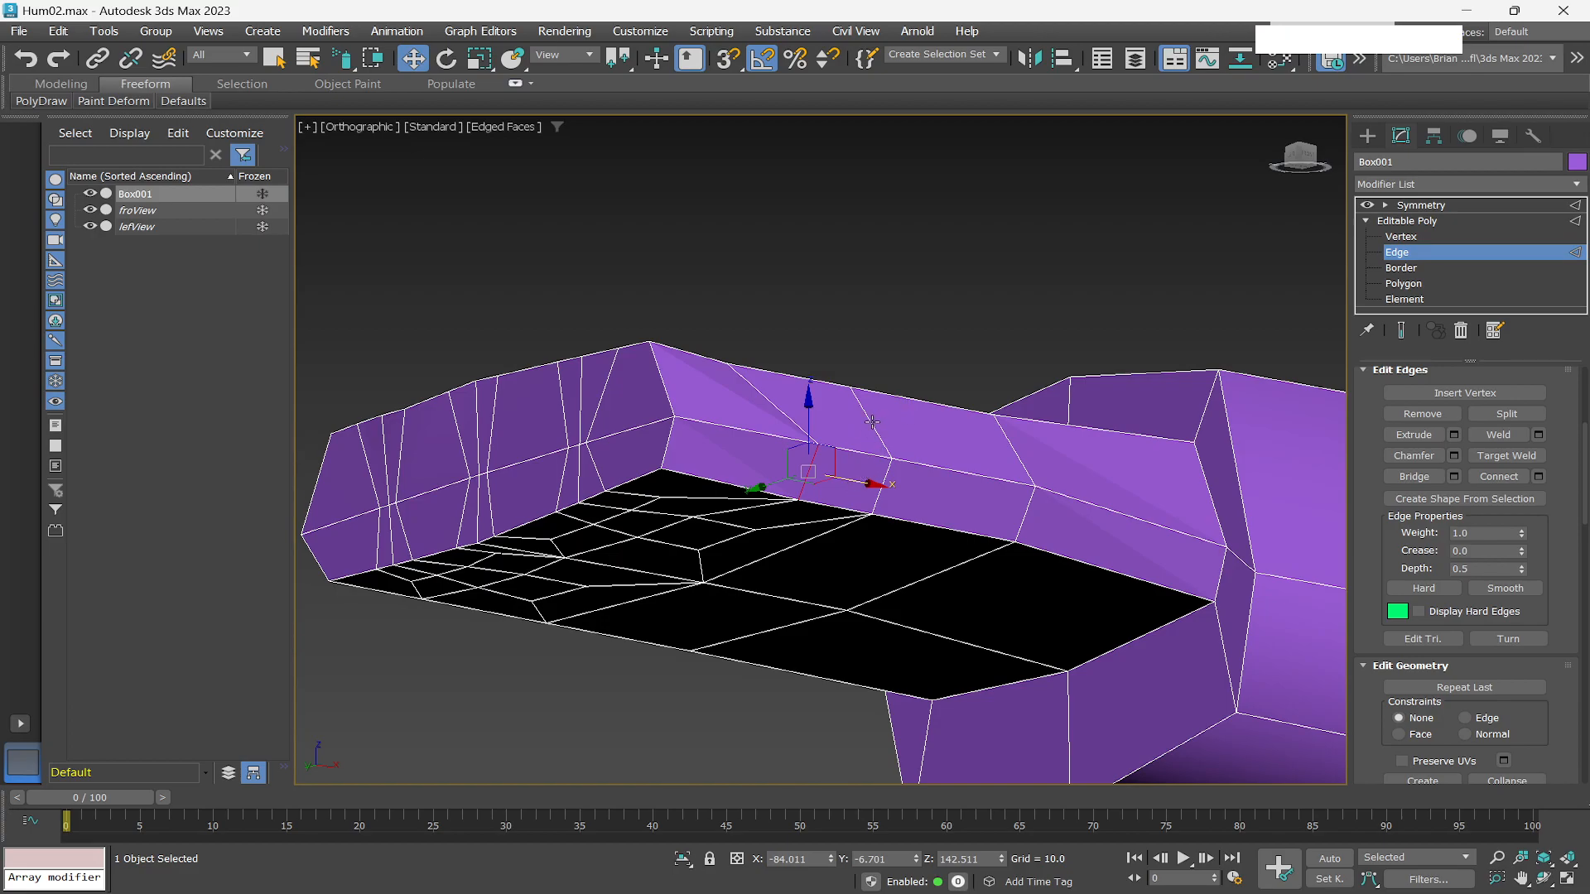
click(872, 422)
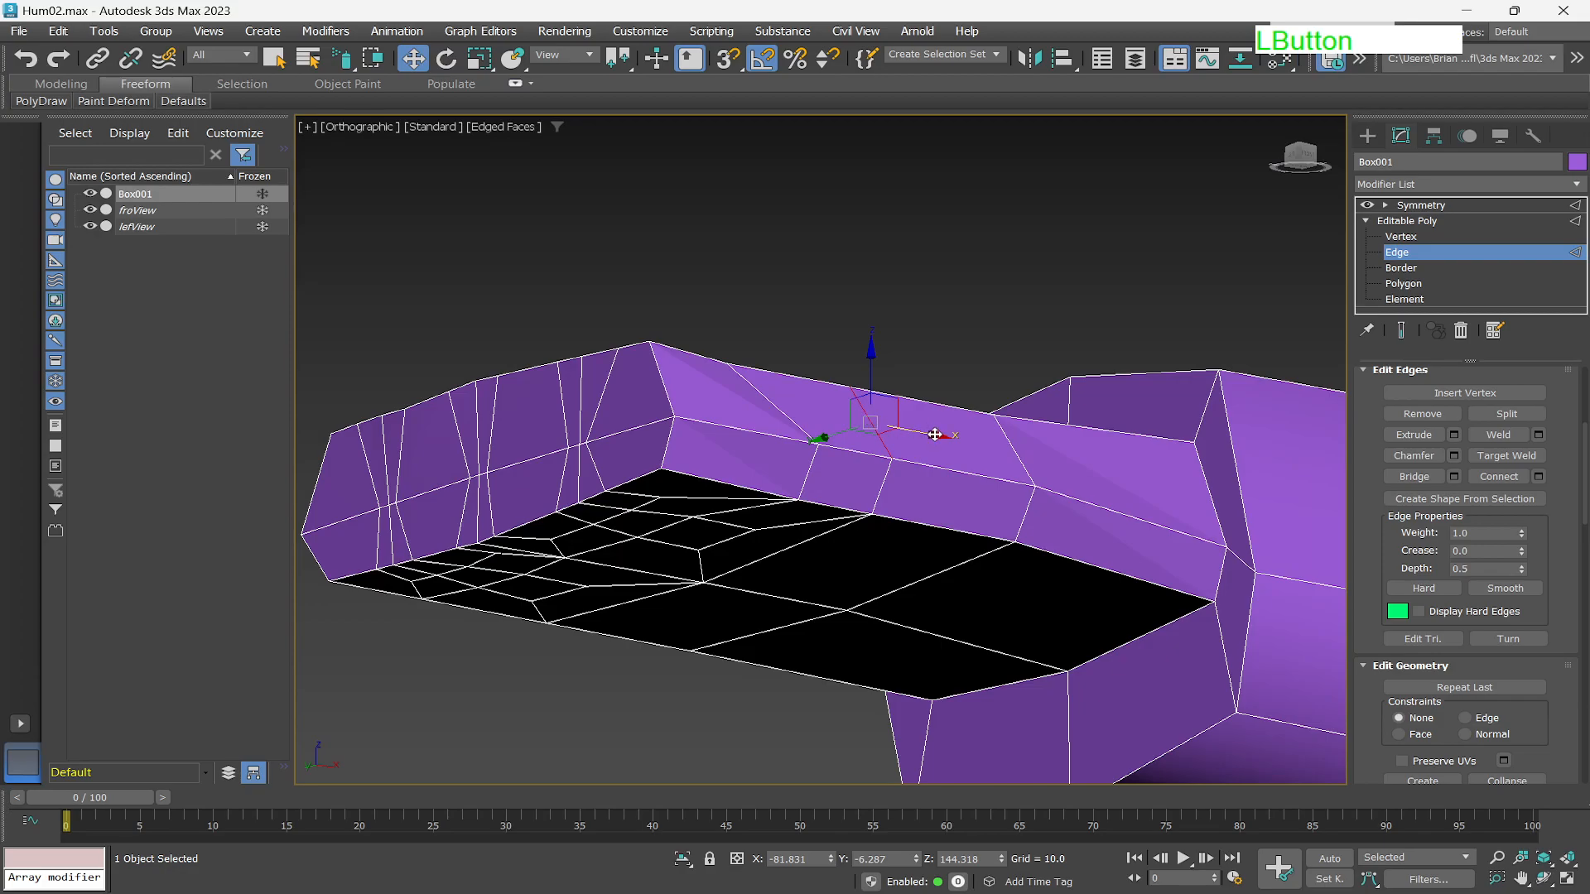
drag(936, 434, 911, 441)
click(872, 506)
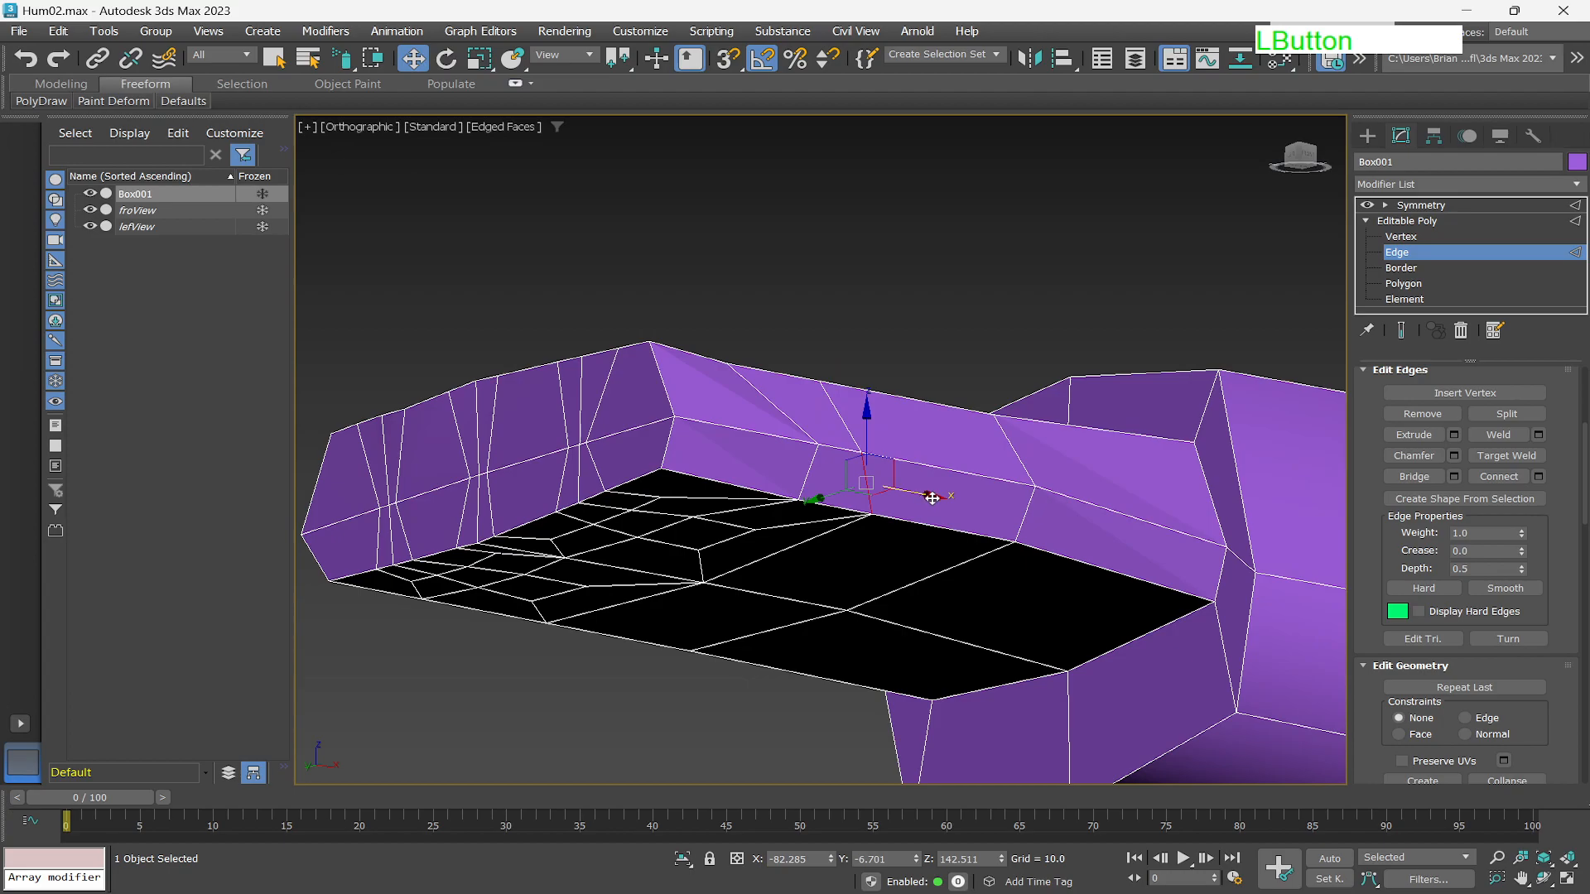
drag(927, 497, 912, 496)
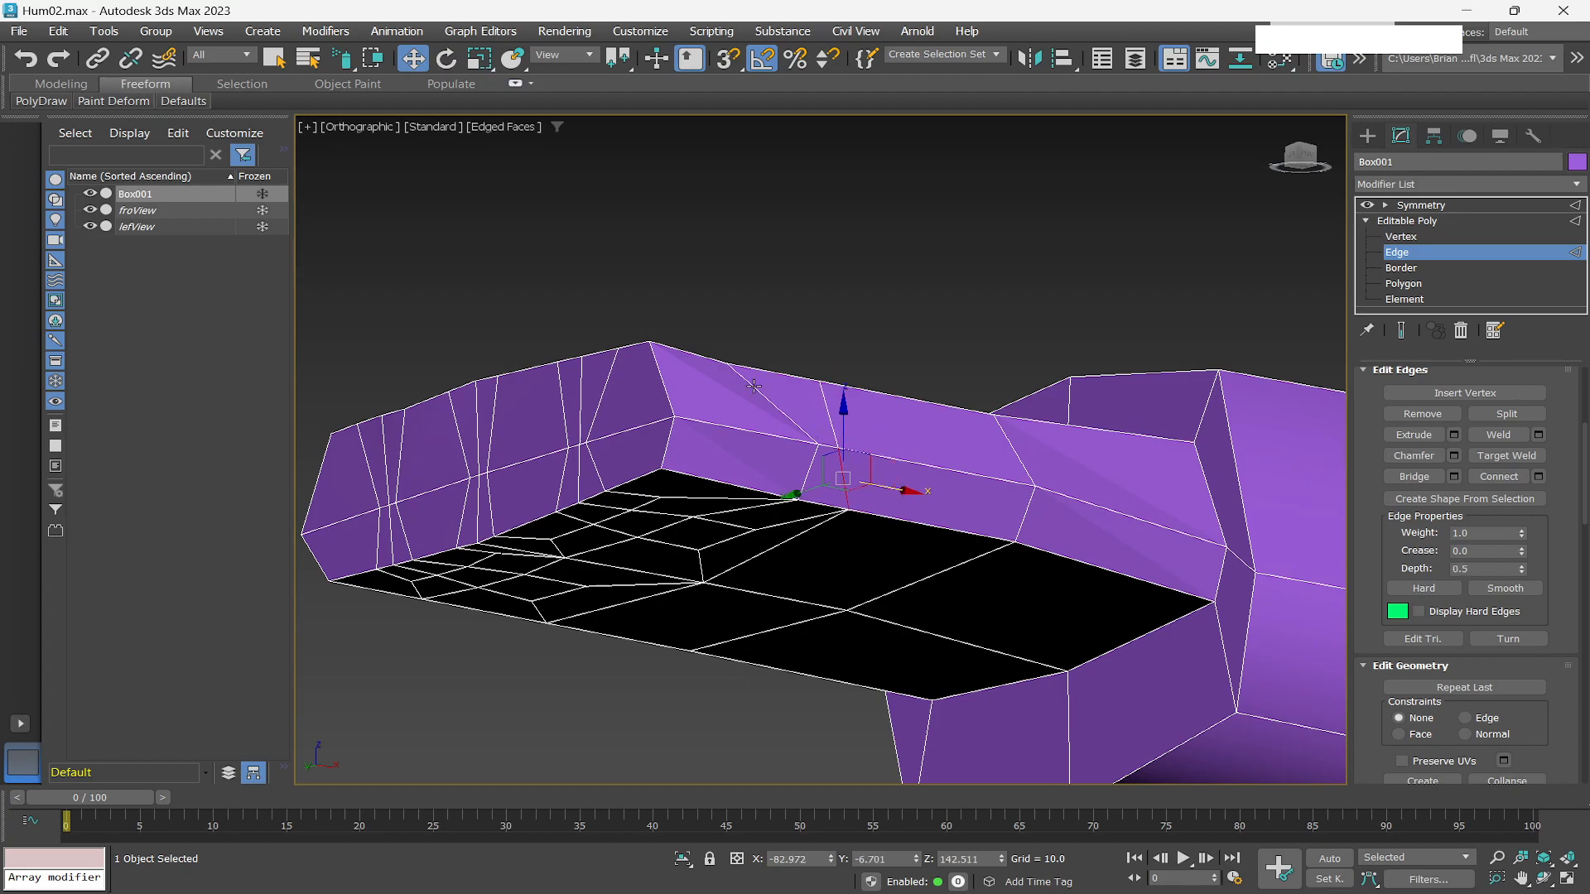
At vertex level, move the vertices on the hand's outer side to straighten the edge lines there.
click(1419, 236)
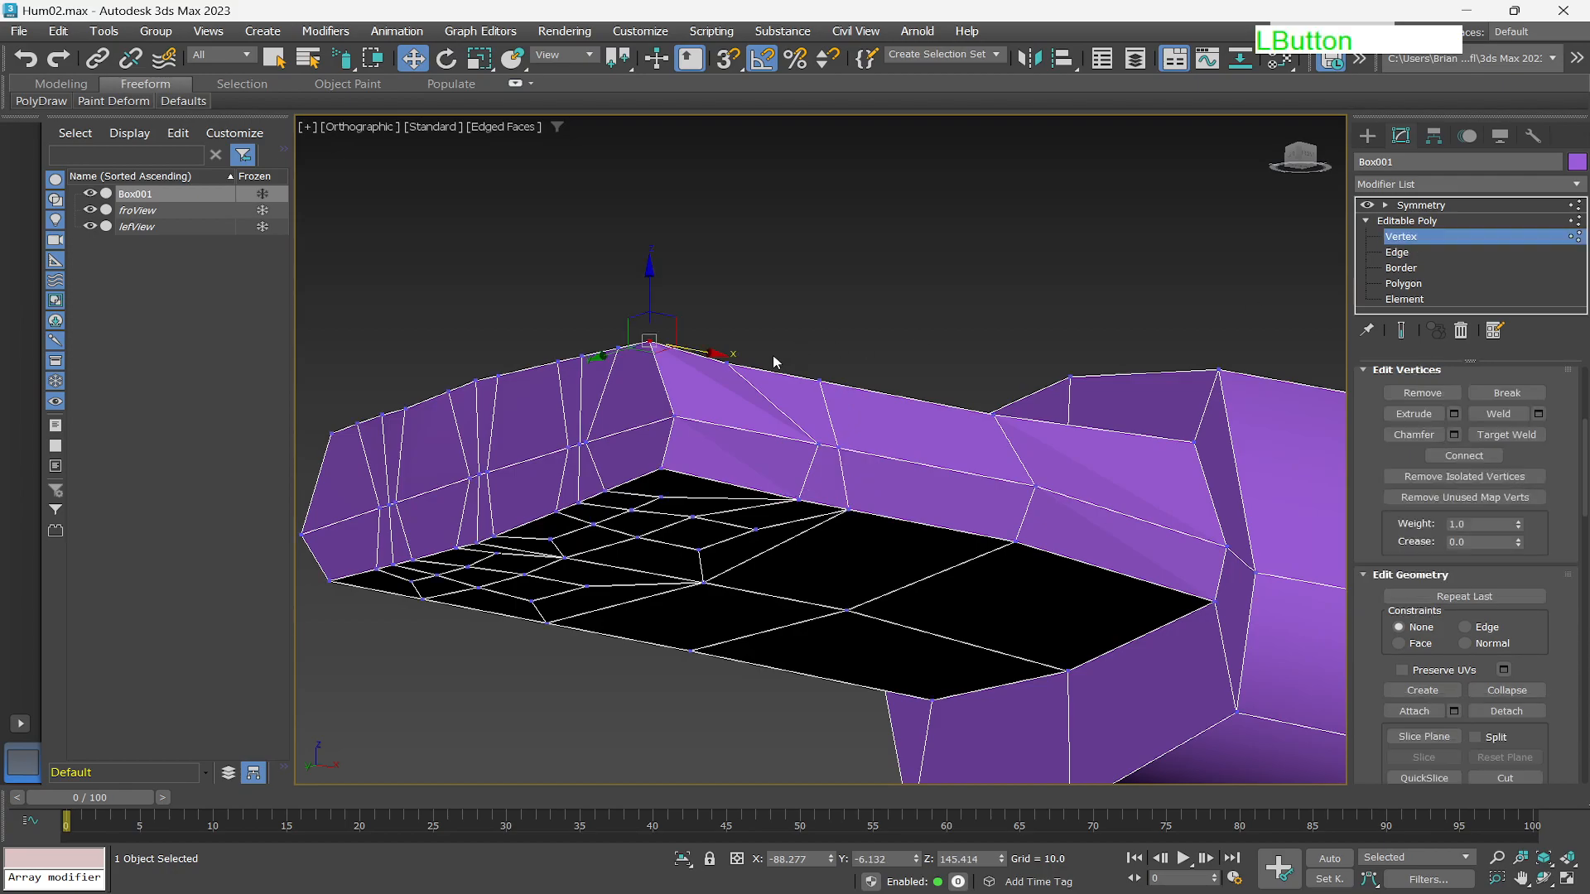
click(726, 362)
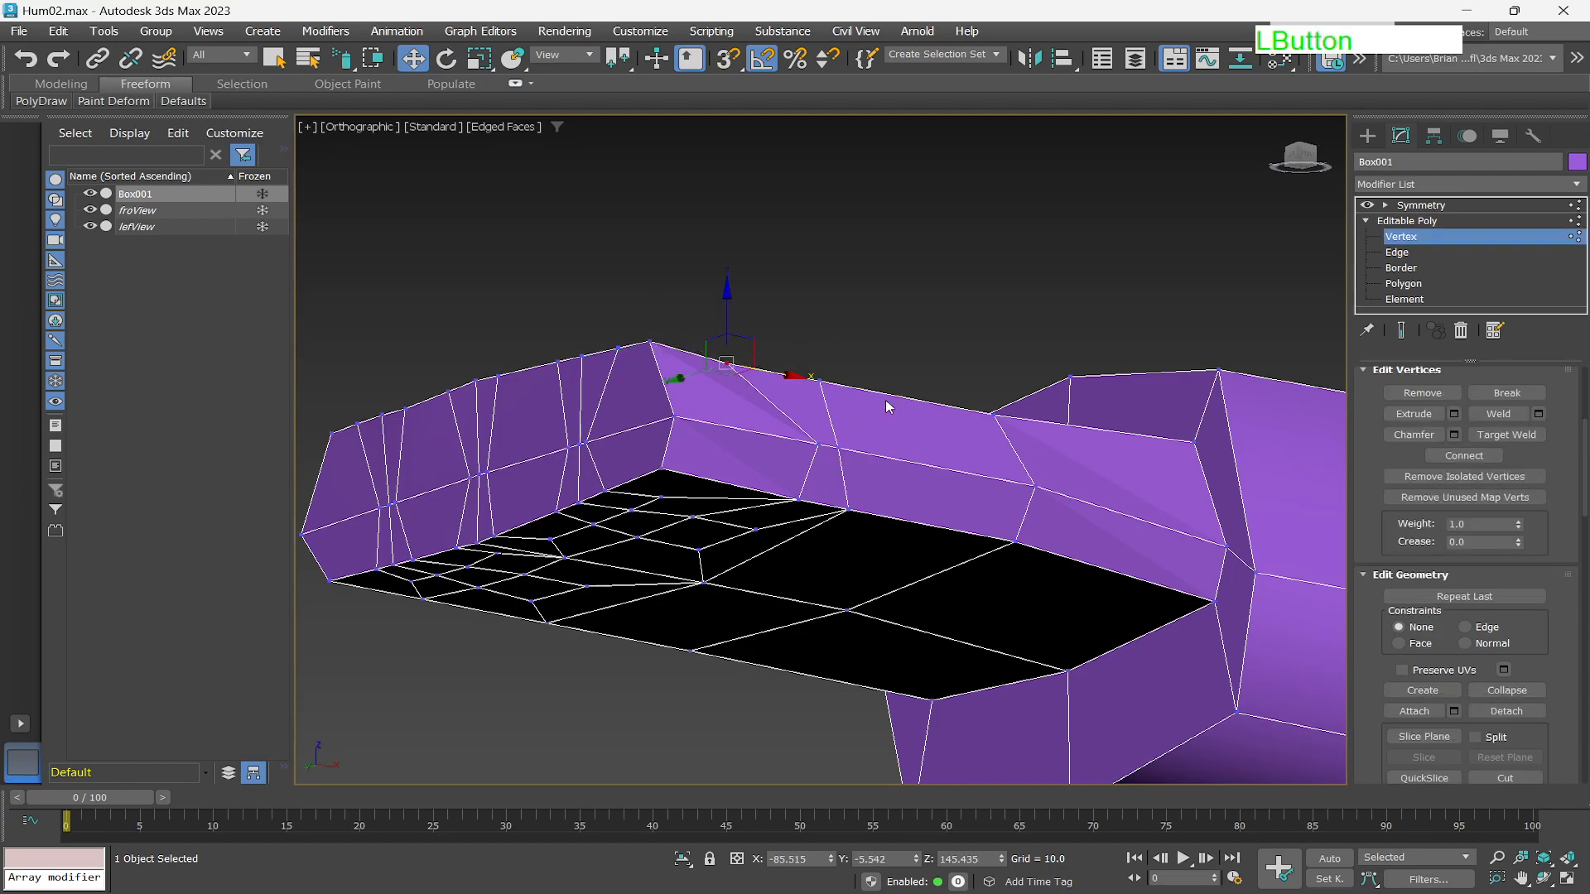
drag(785, 377, 840, 380)
click(781, 374)
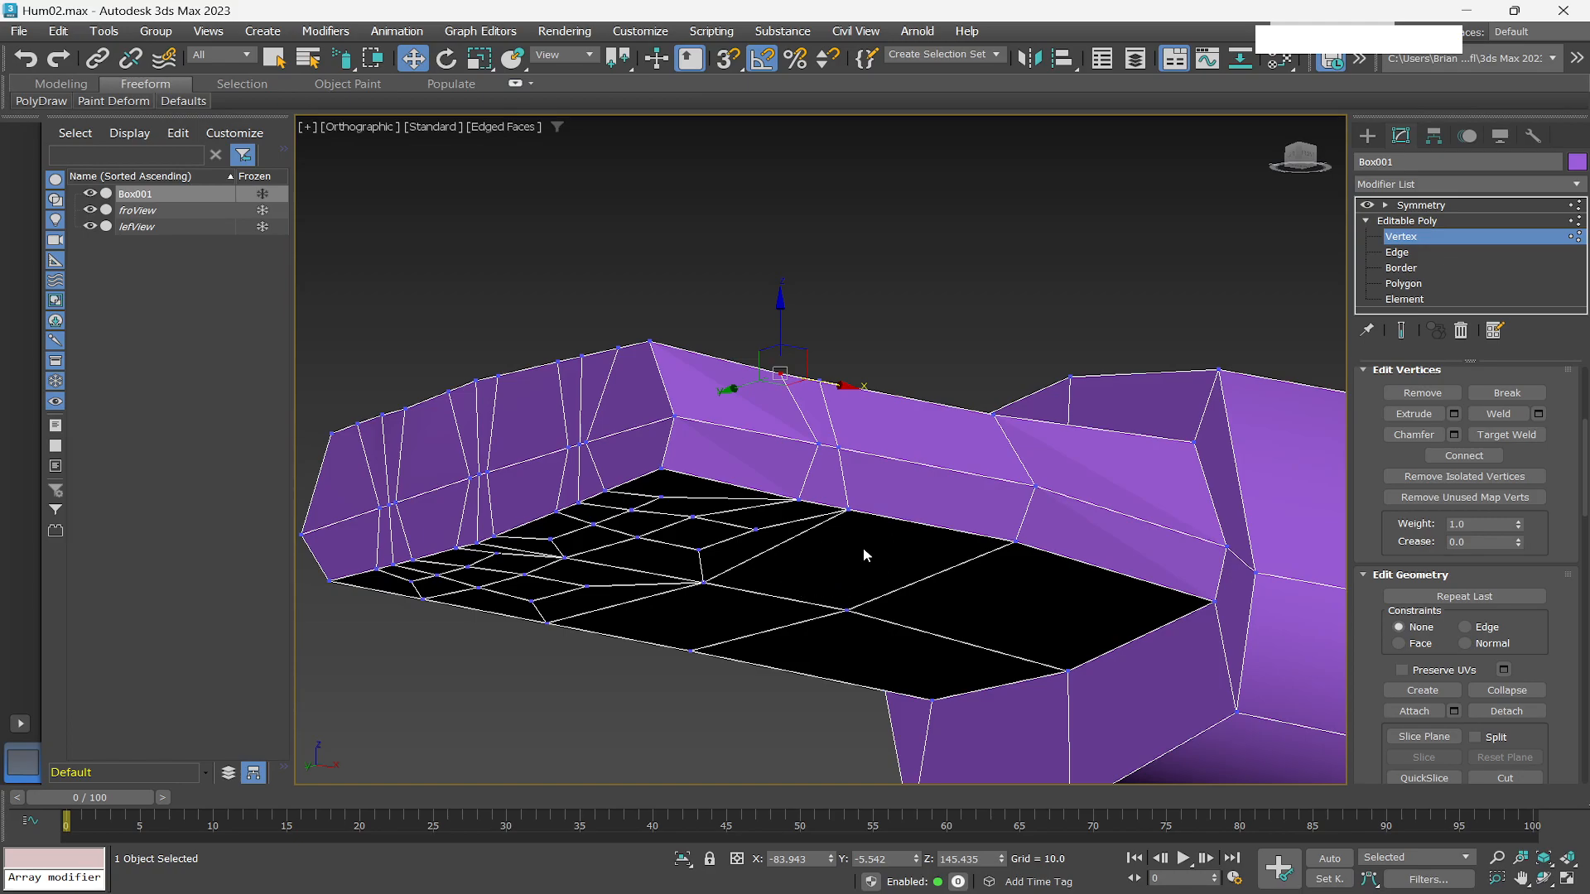
click(820, 449)
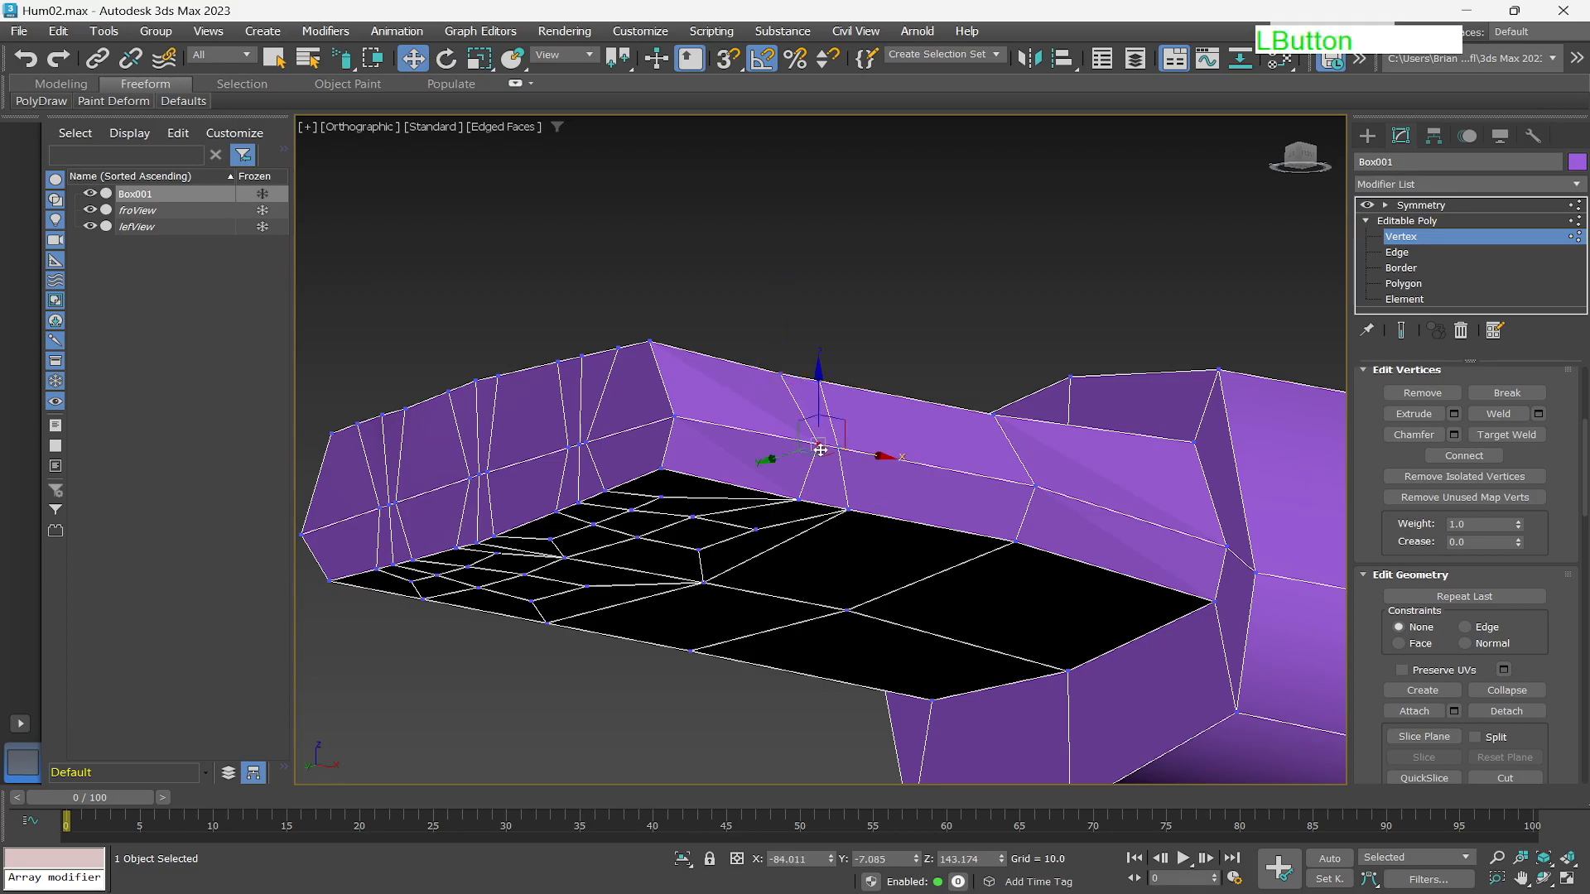
alt+middle_drag(892, 540, 896, 470)
drag(888, 431, 863, 438)
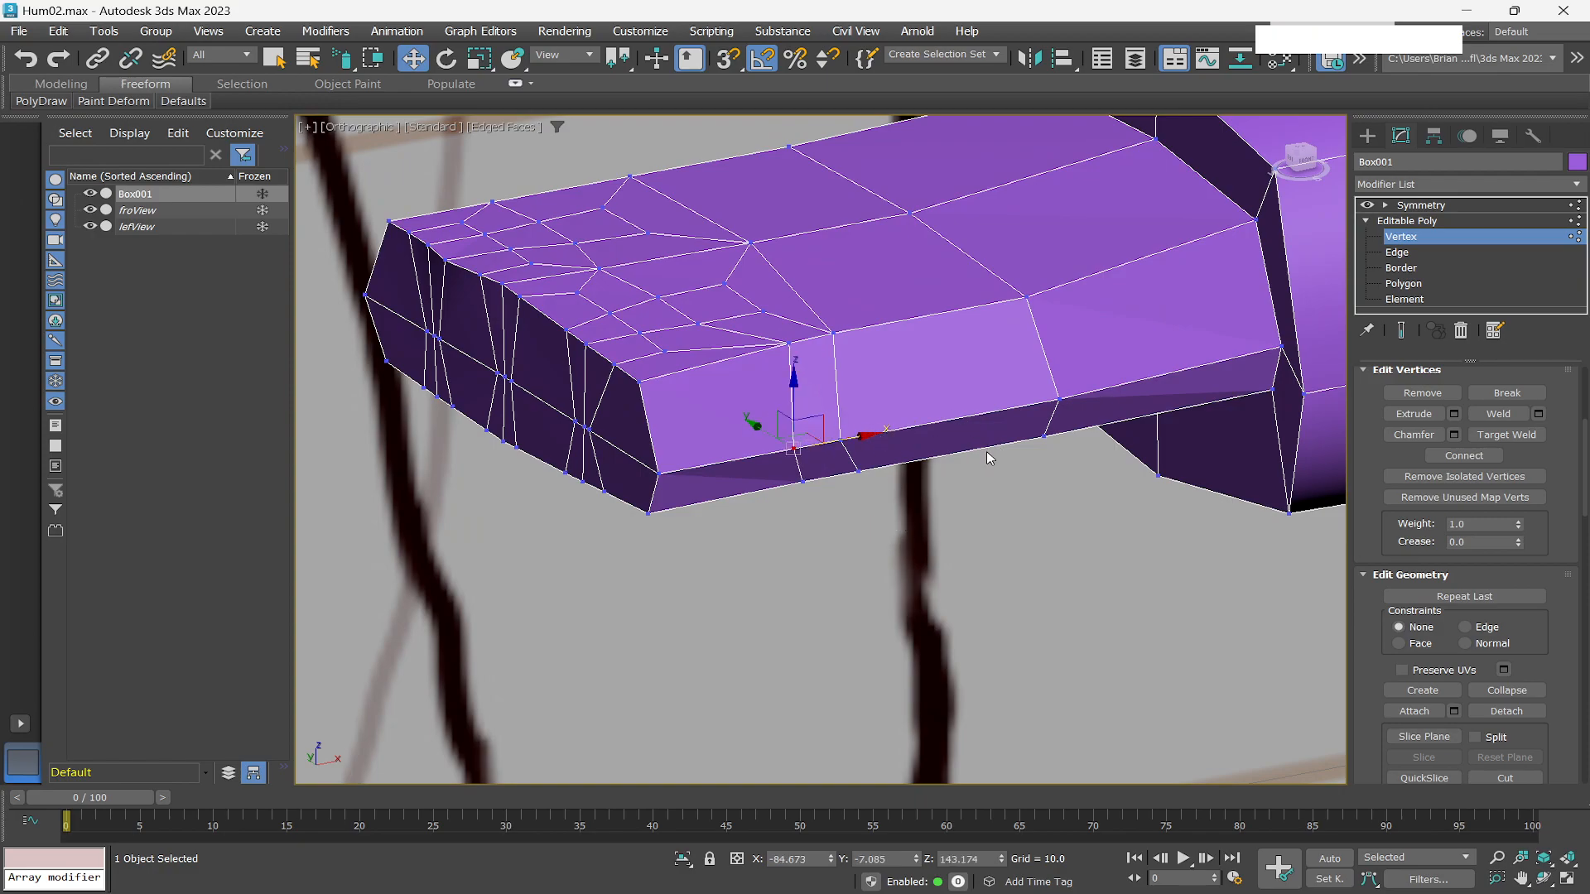
At edge level, slide further edges along the hand's side and underside to align the loops.
click(1398, 252)
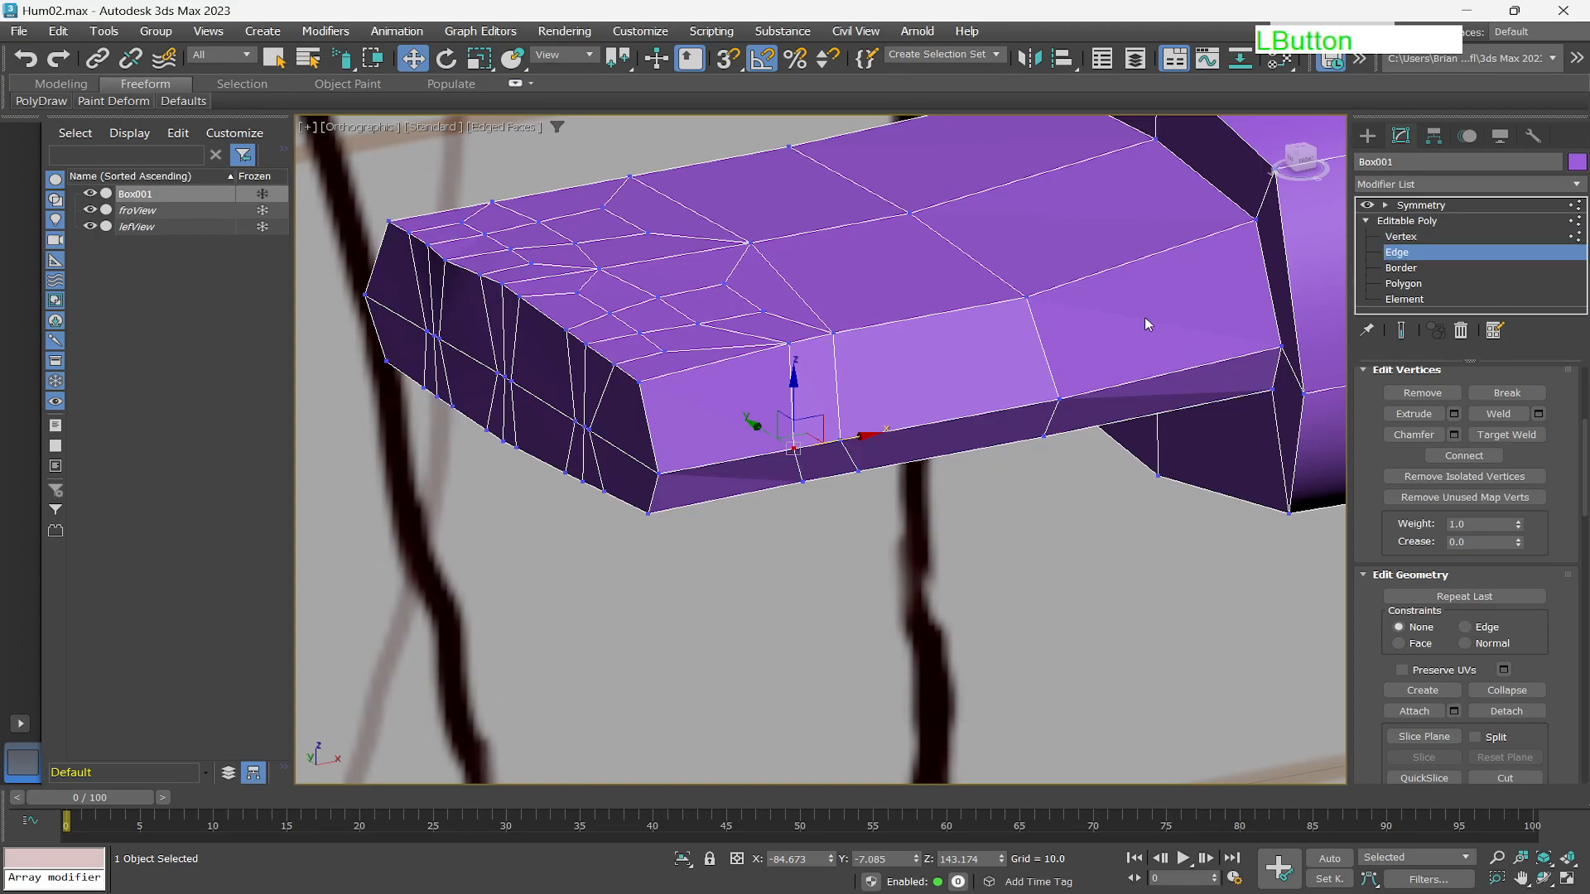
click(811, 341)
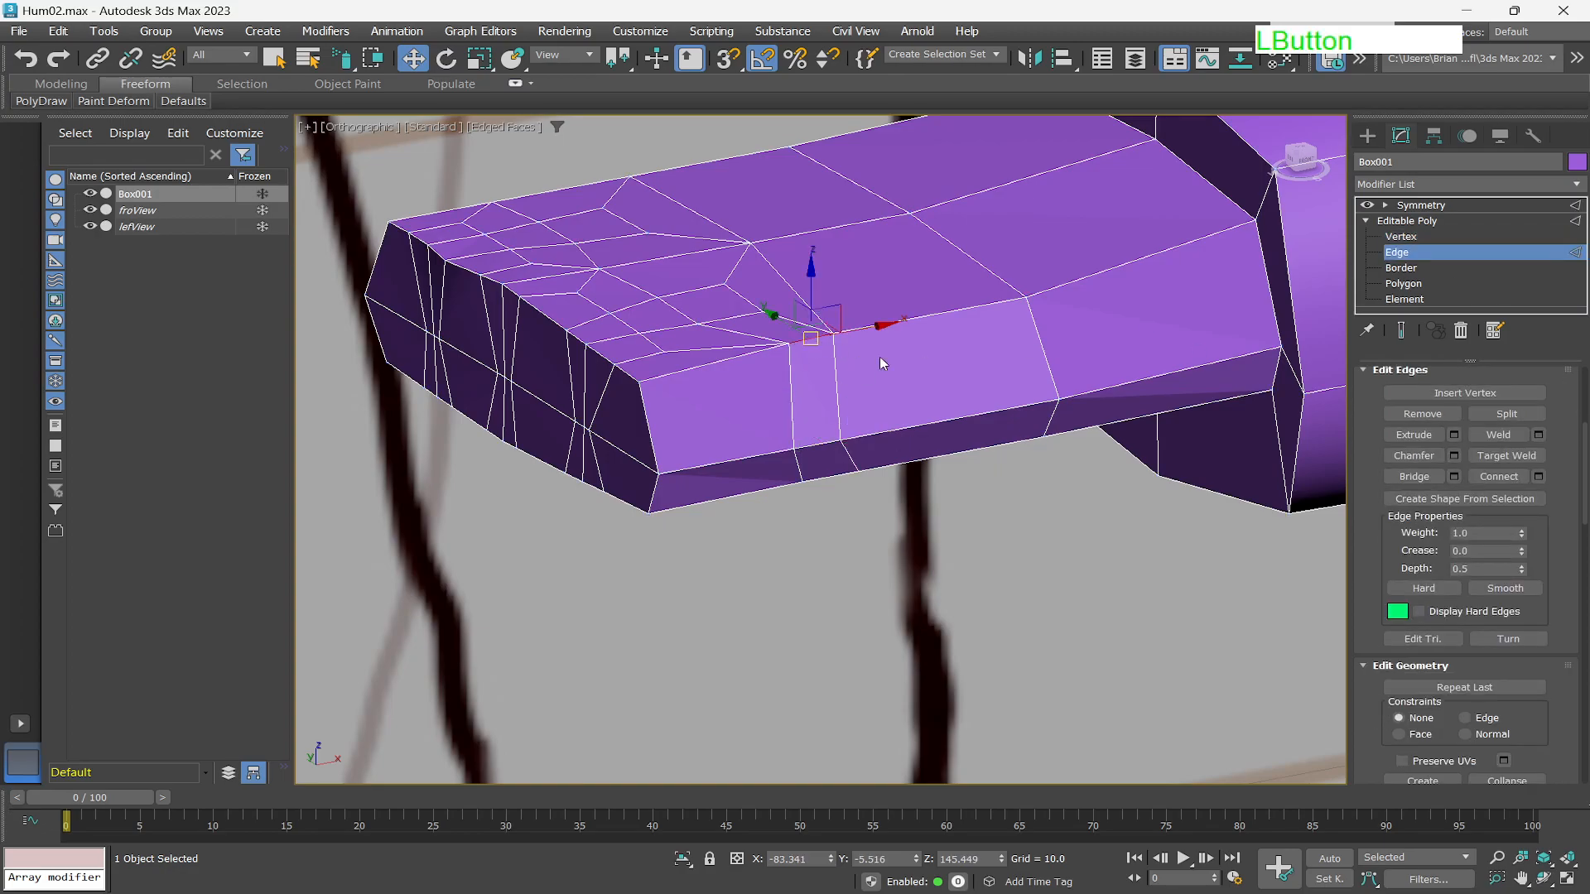
drag(883, 326, 931, 316)
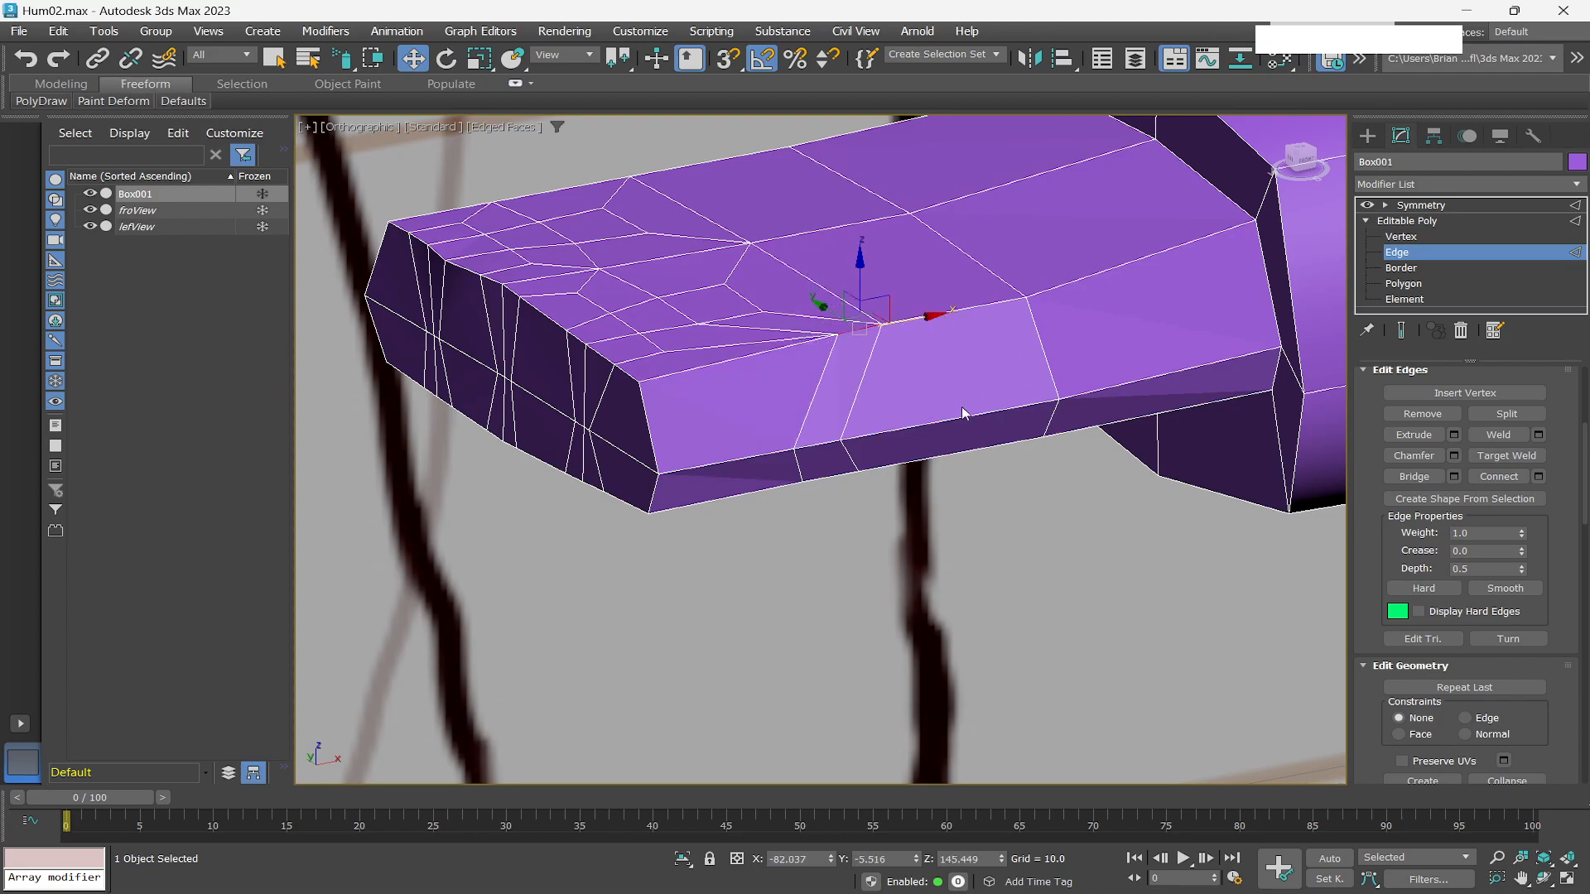
alt+middle_drag(961, 449, 961, 347)
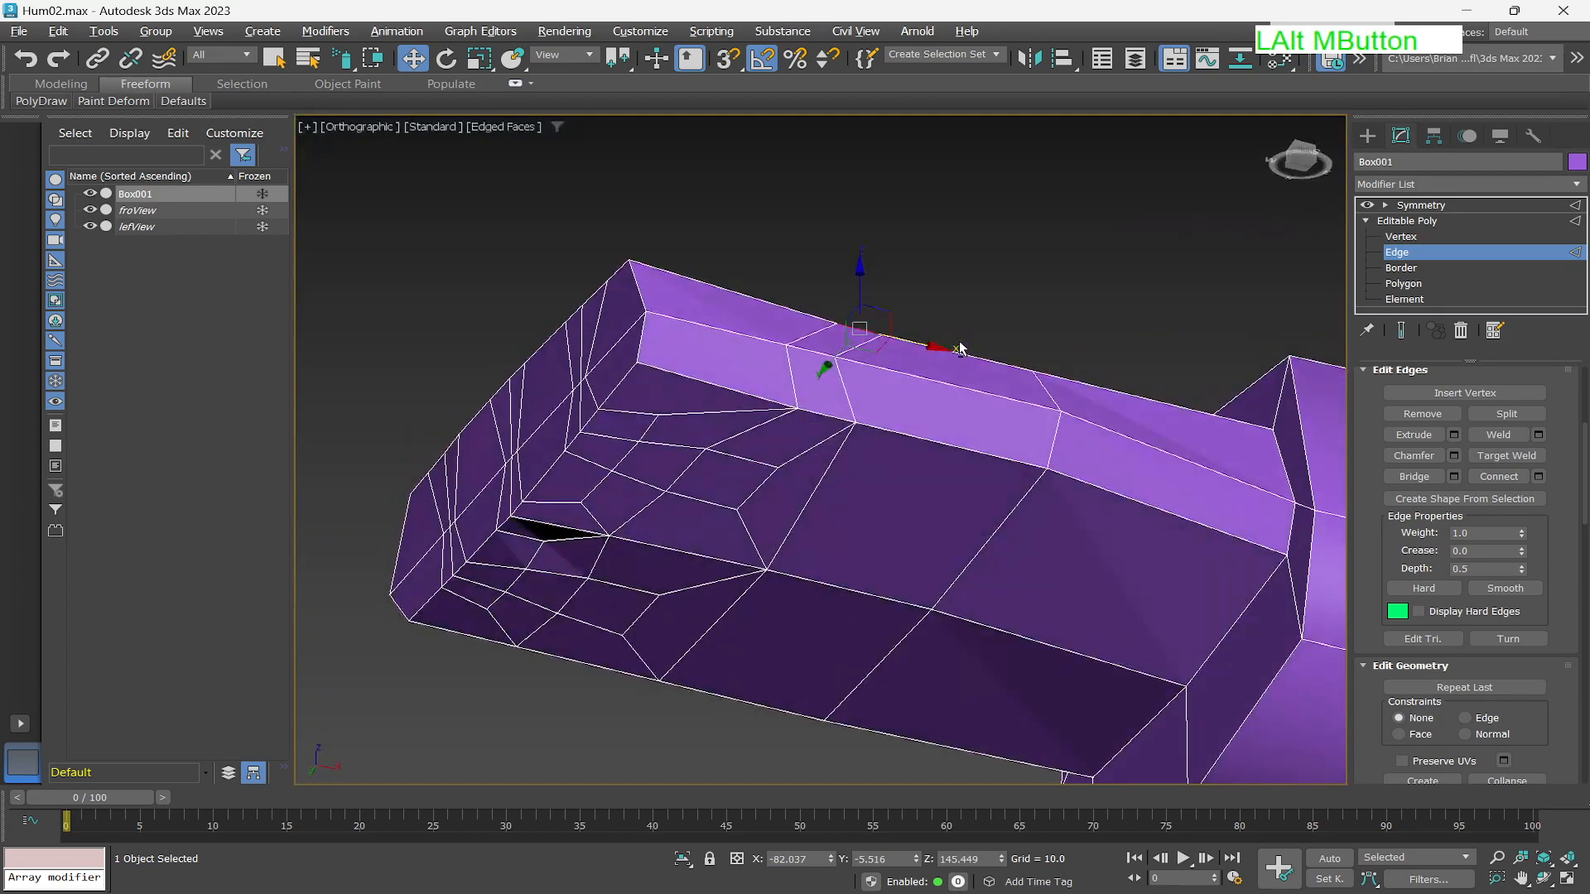
click(832, 414)
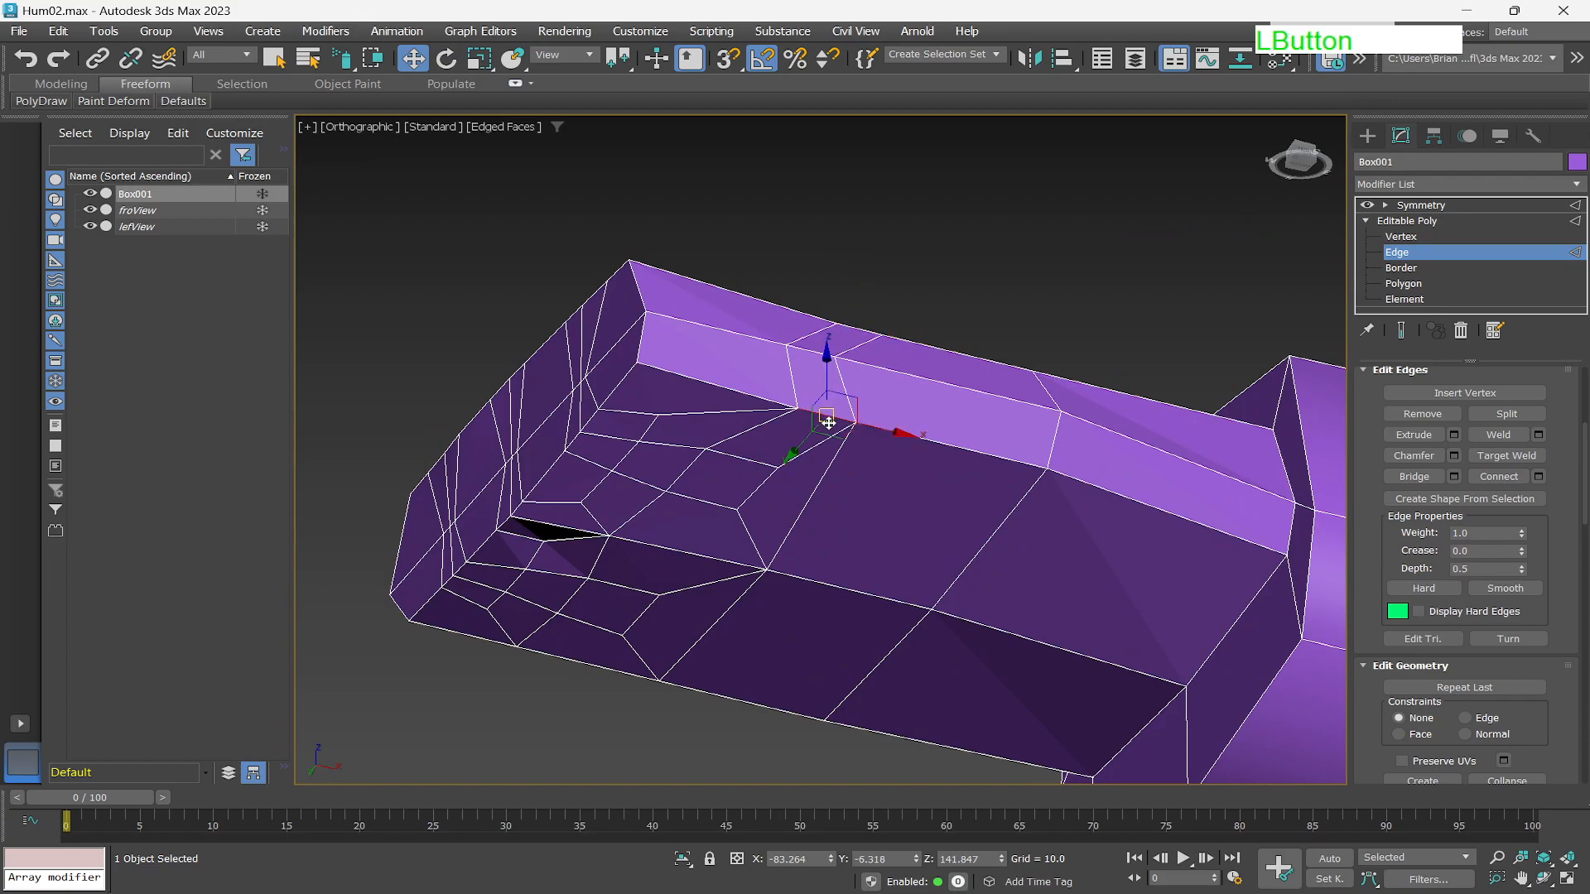
drag(899, 436, 887, 431)
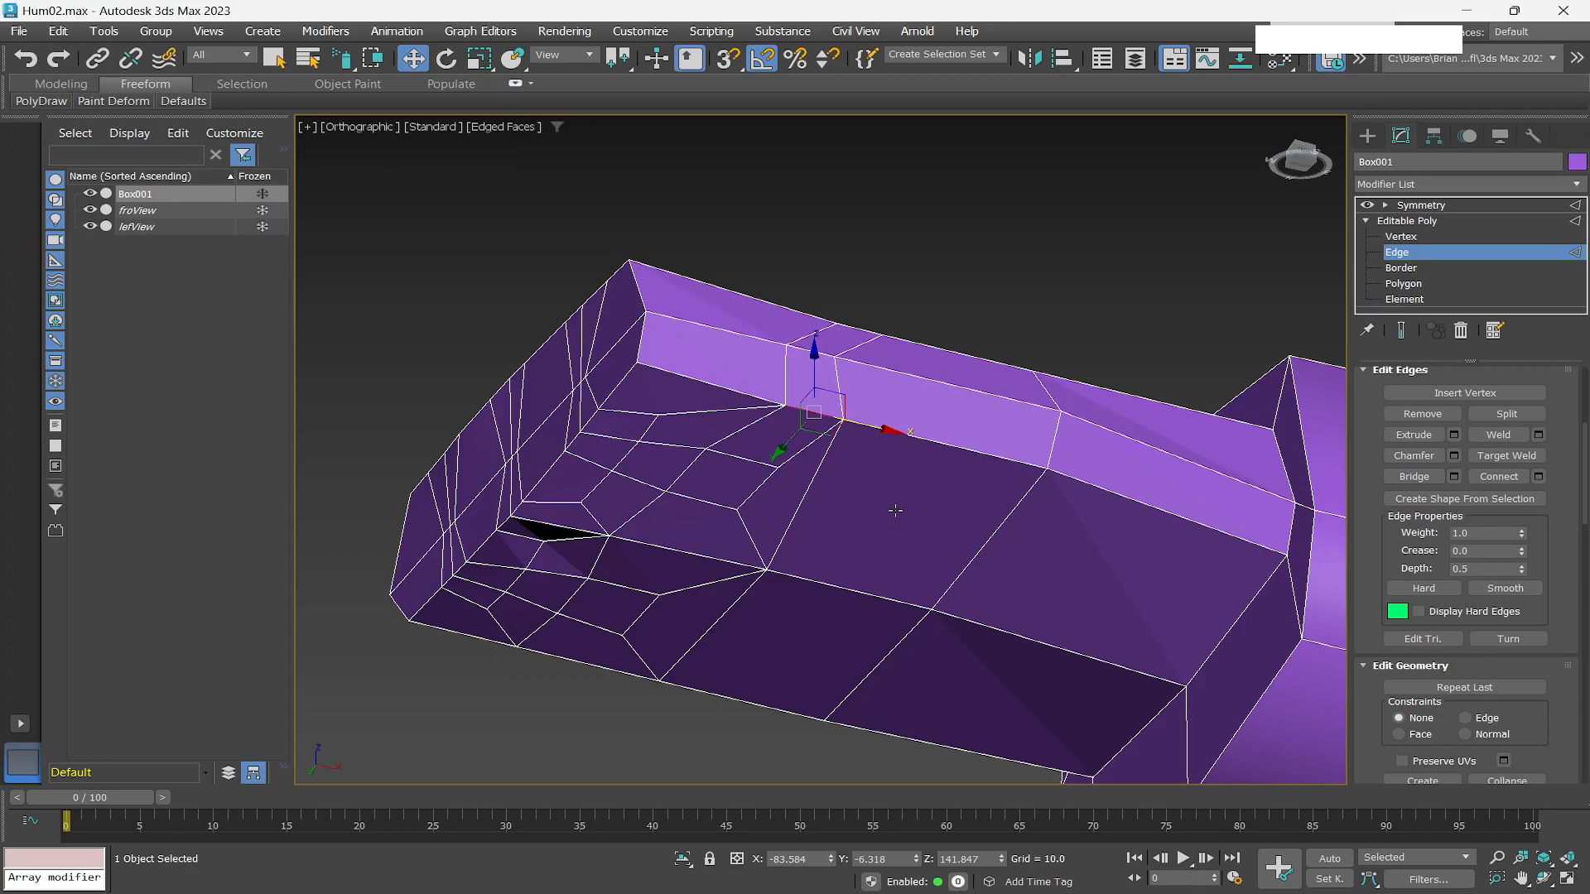
alt+middle_drag(882, 515, 913, 489)
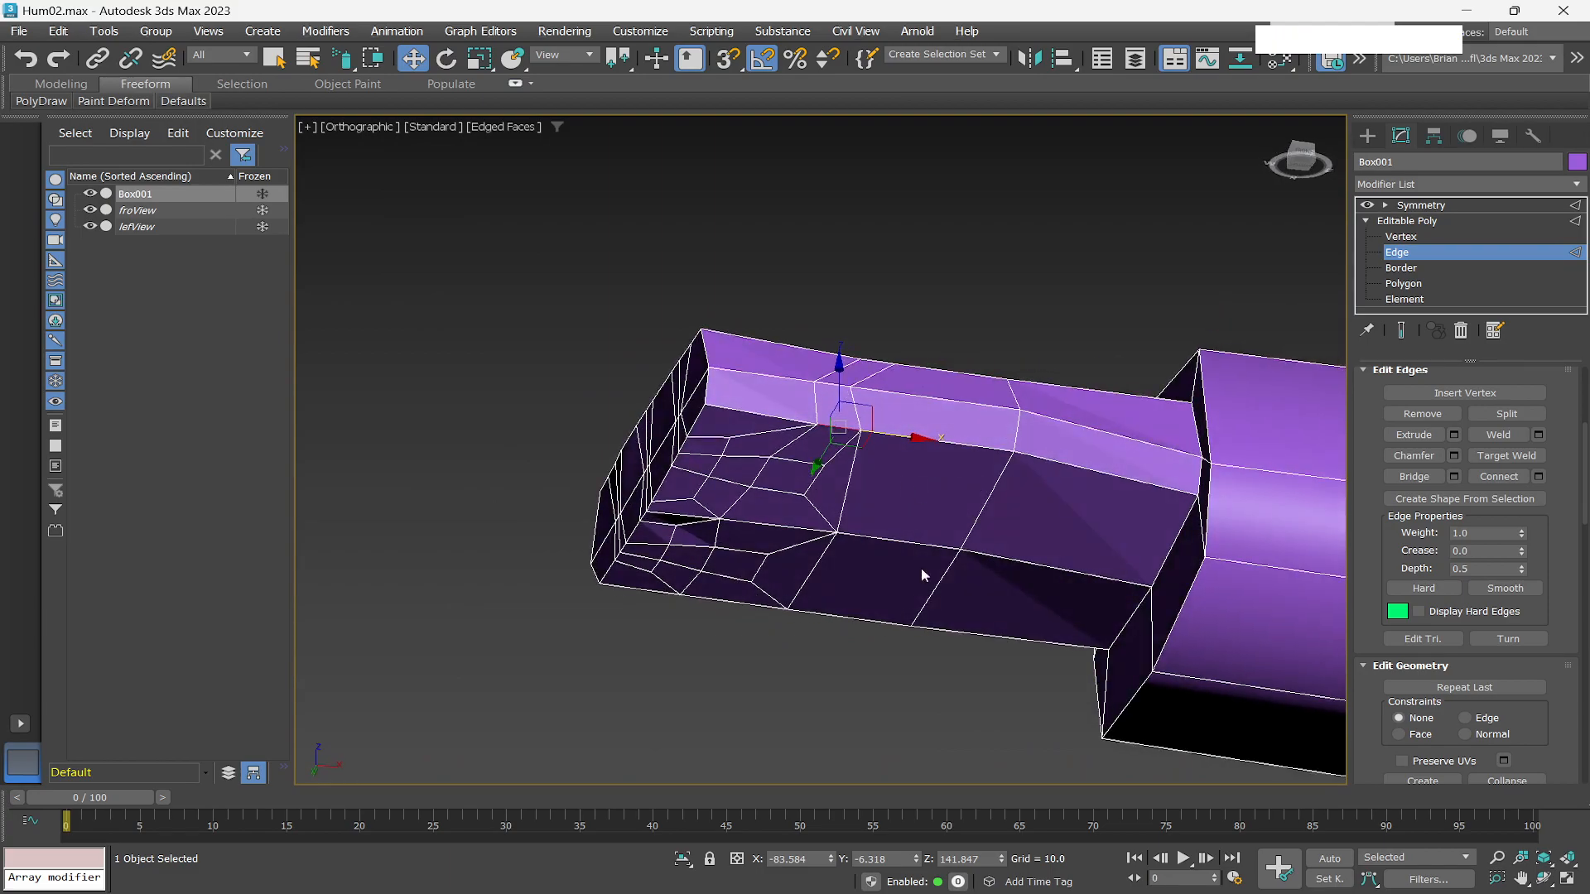
click(985, 500)
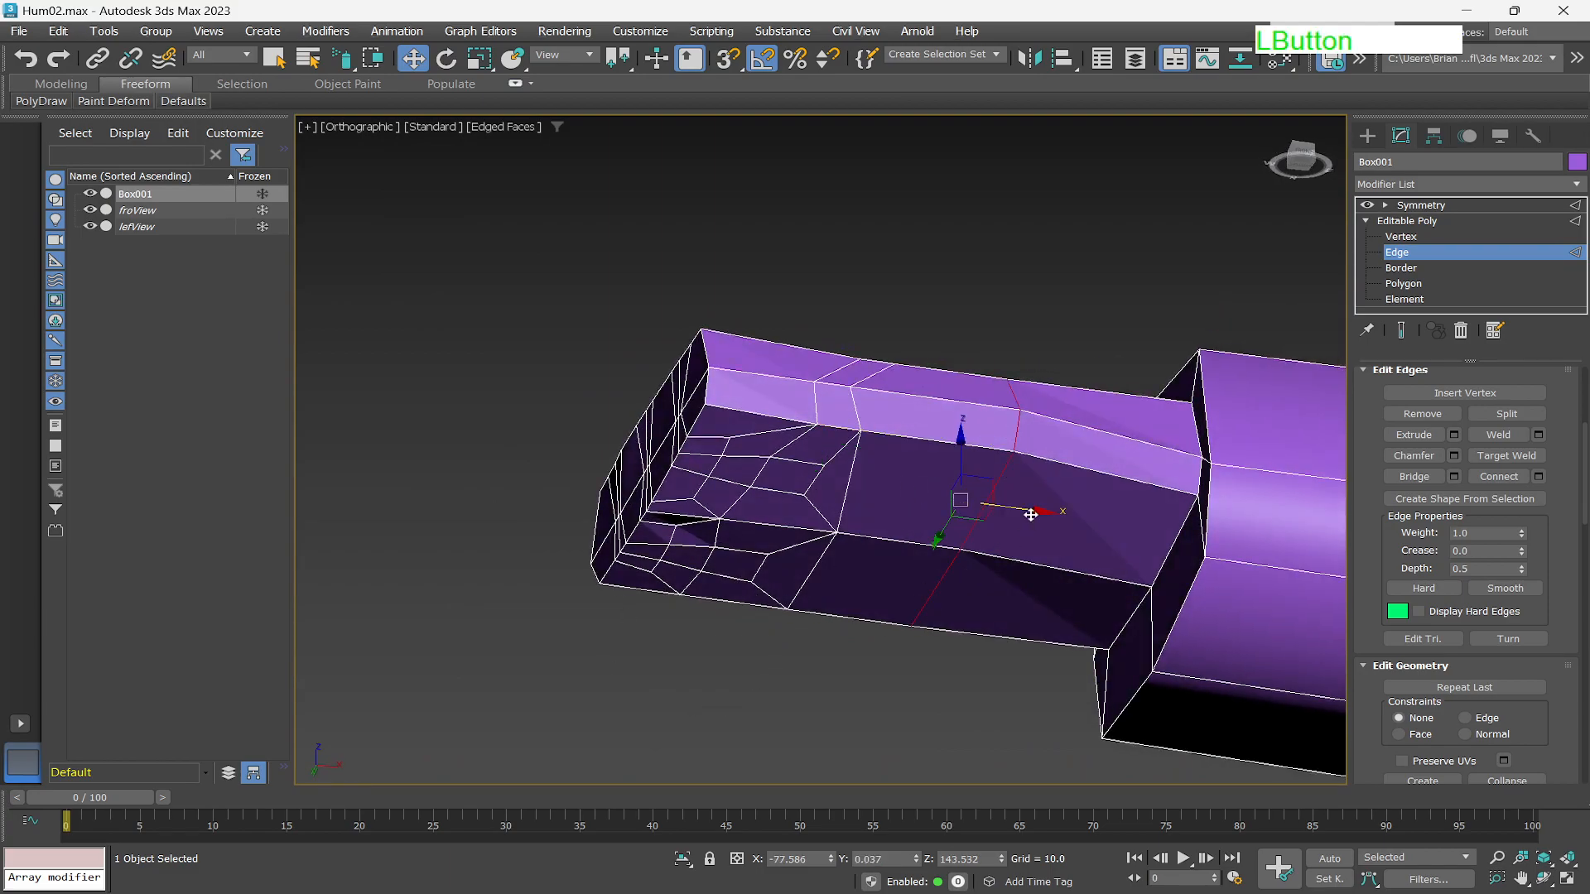
drag(1034, 511, 1102, 531)
mouse_move(950, 497)
alt+middle_down()
mouse_move(922, 599)
mouse_move(927, 500)
alt+middle_up()
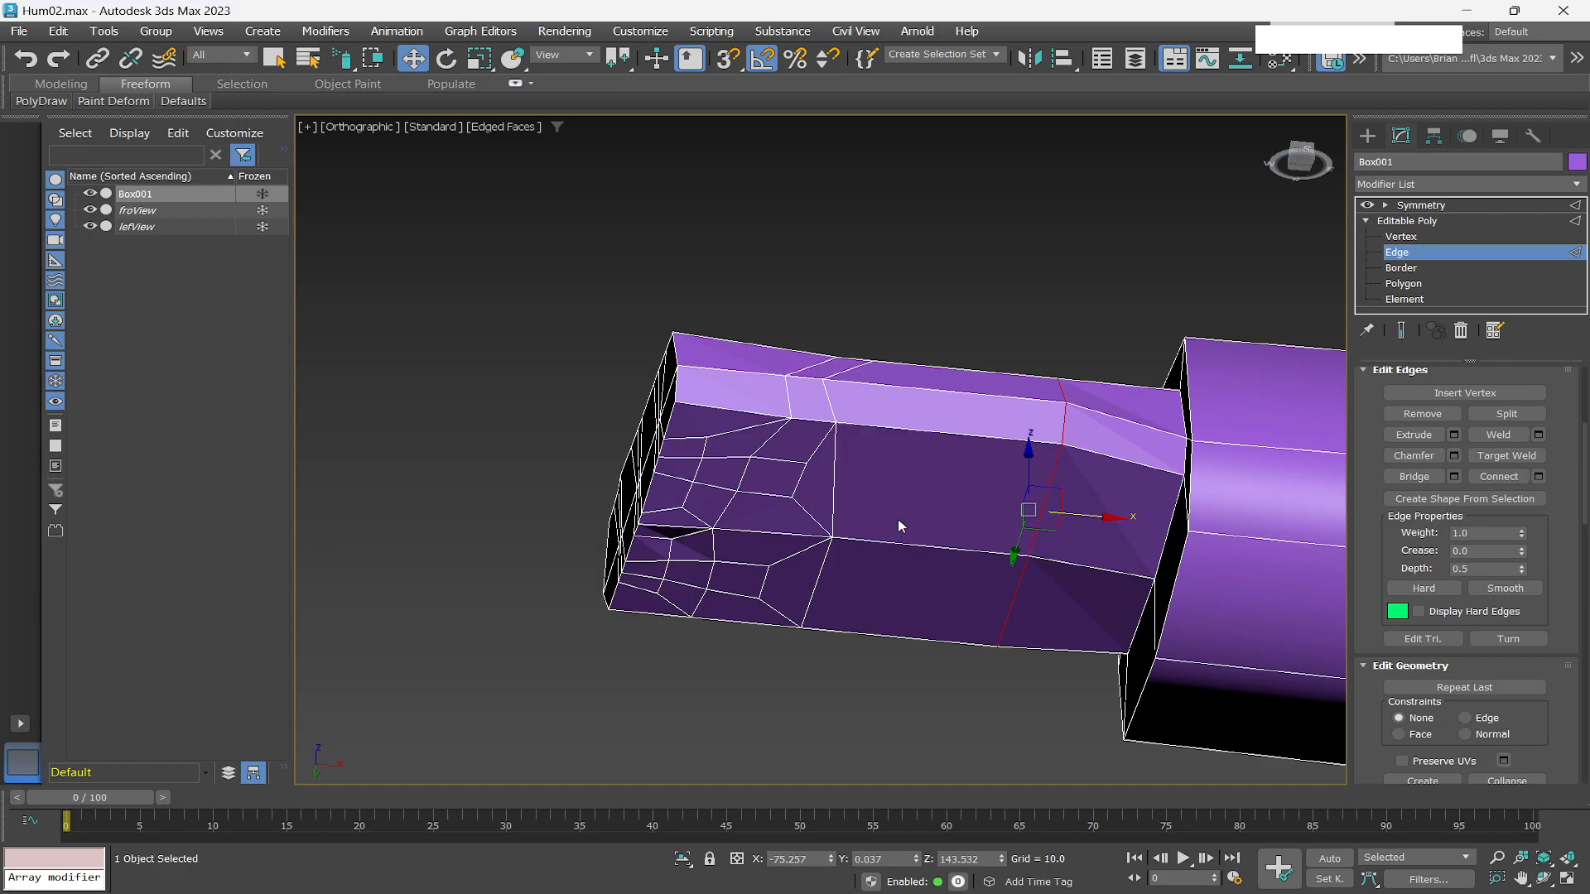
Switch to polygon level and try a drag selection along the hand's upper side edge, undoing it.
click(1400, 284)
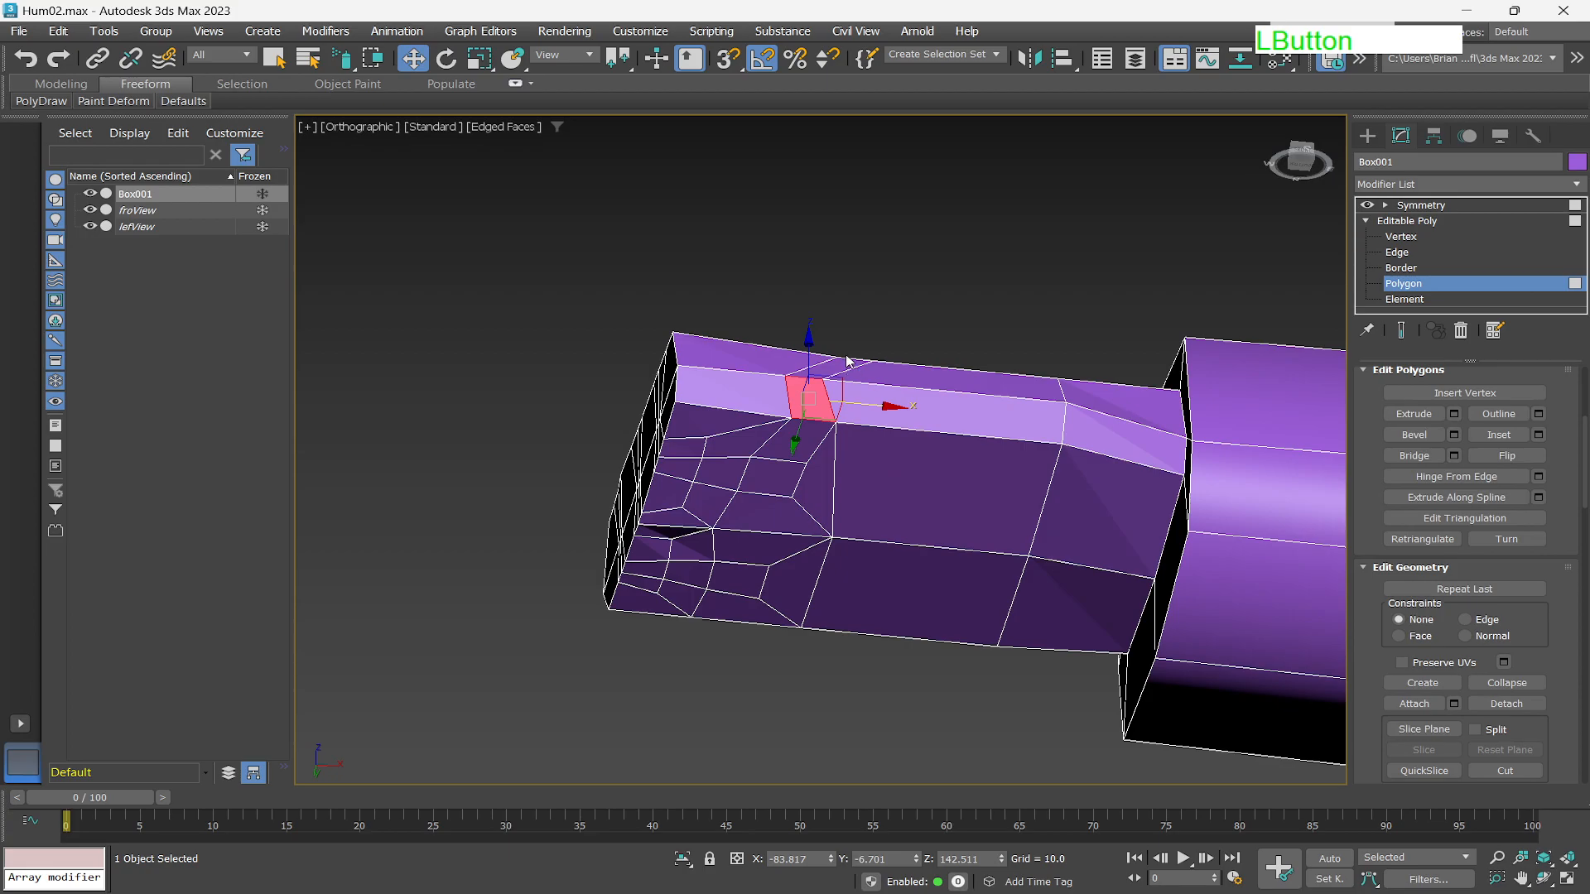
key(q)
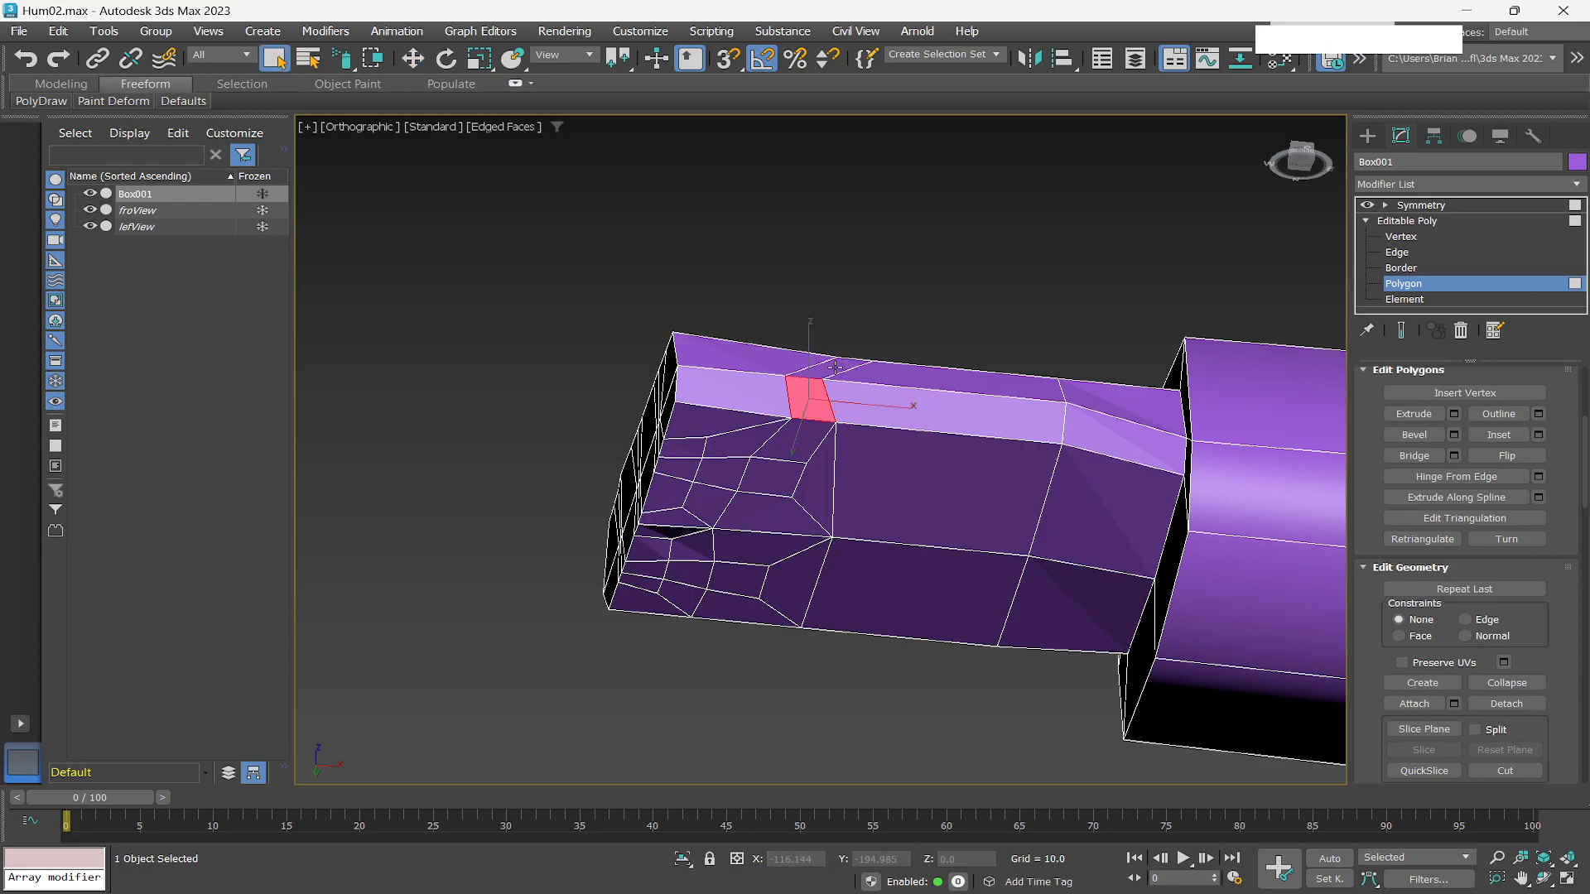
drag(834, 367, 855, 385)
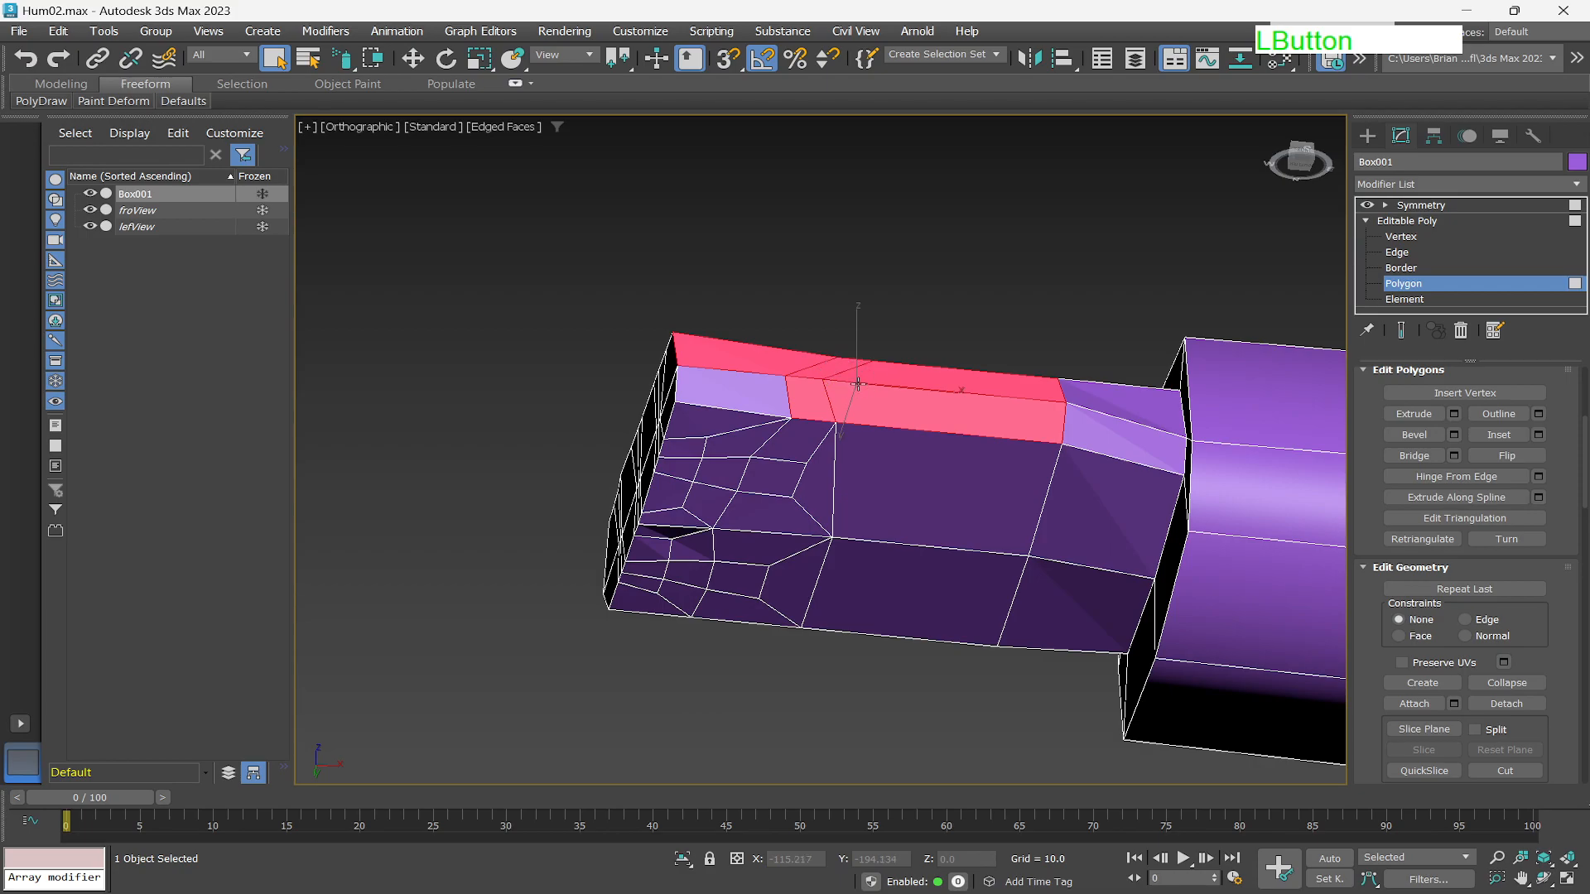
key(ctrl+z)
scroll(861, 386, up, 5)
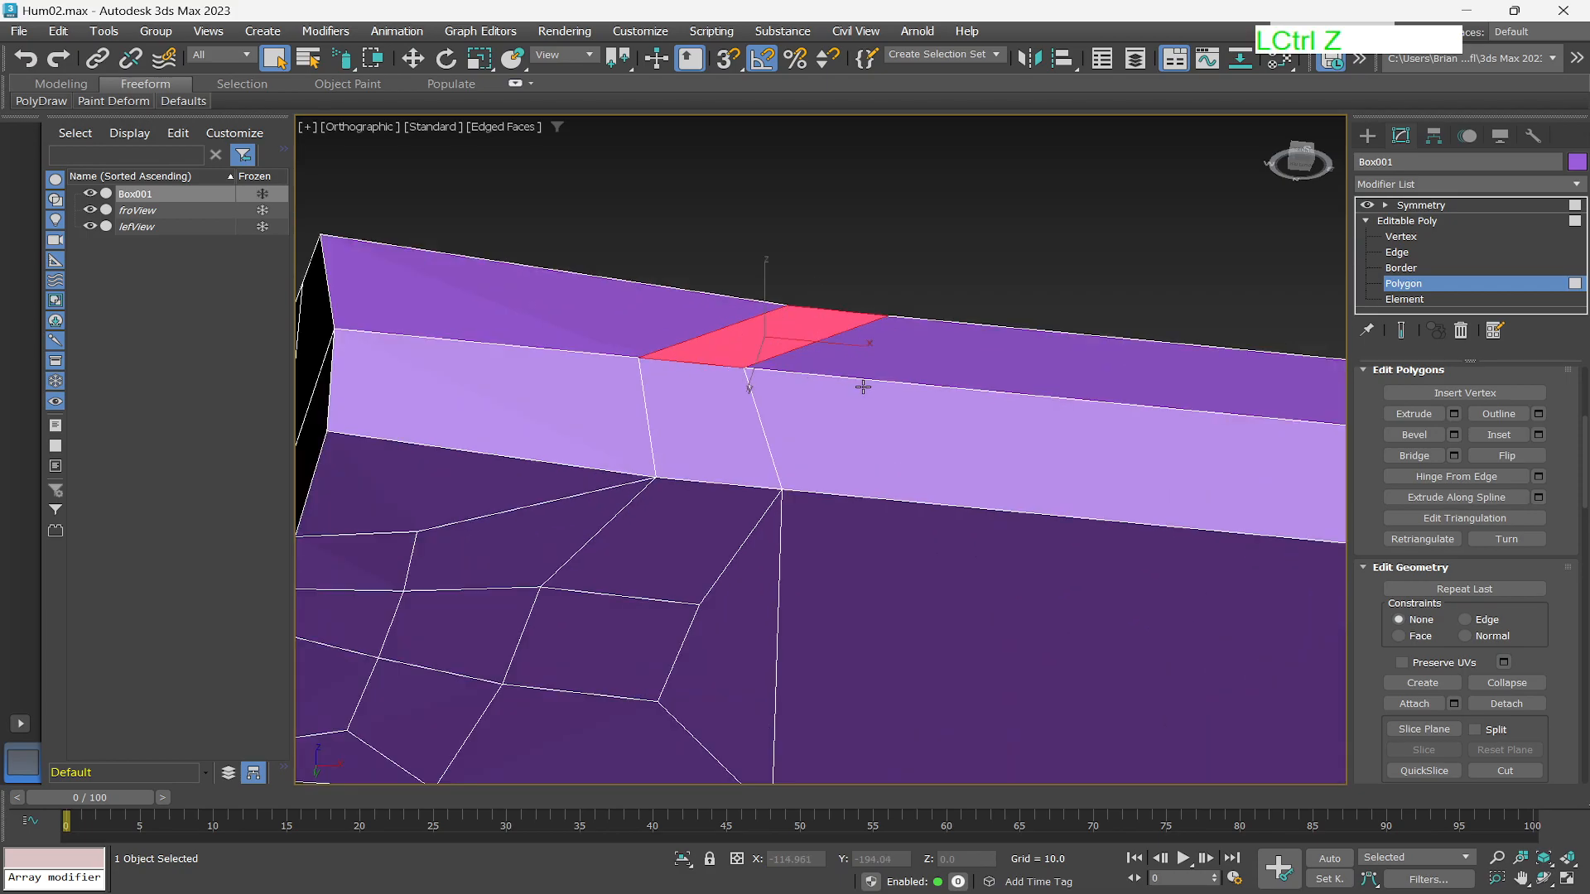
alt+middle_drag(993, 440, 812, 383)
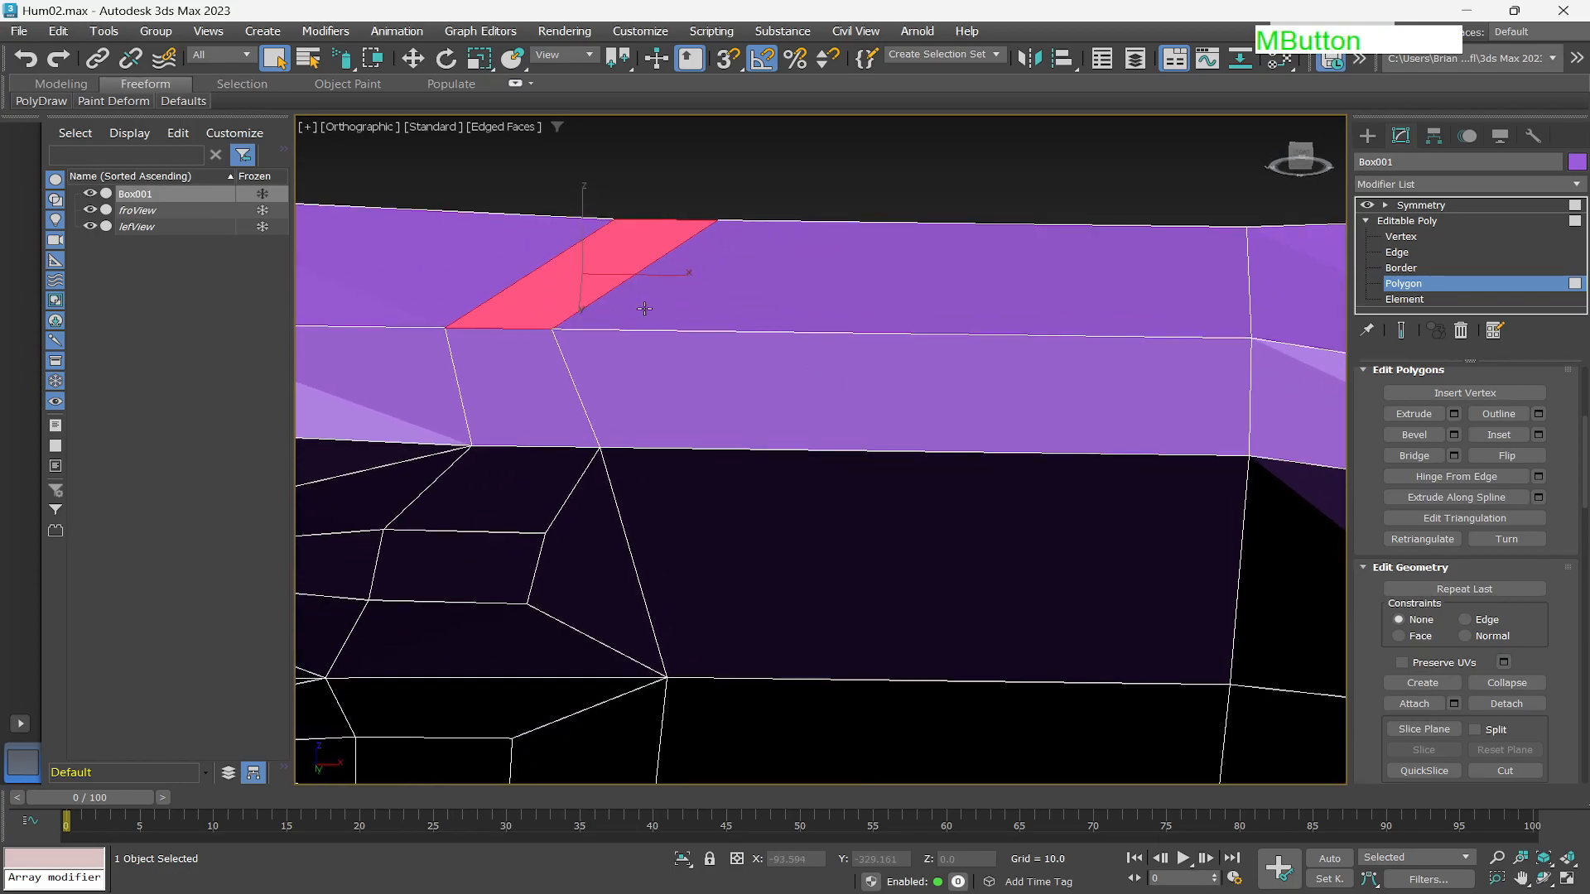
Select the two polygons on the hand's upper side edge and bevel them with height 0.277 and outline -0.342.
mouse_move(749, 289)
mouse_down()
mouse_move(571, 338)
mouse_move(742, 436)
mouse_up()
scroll(797, 489, down, 2)
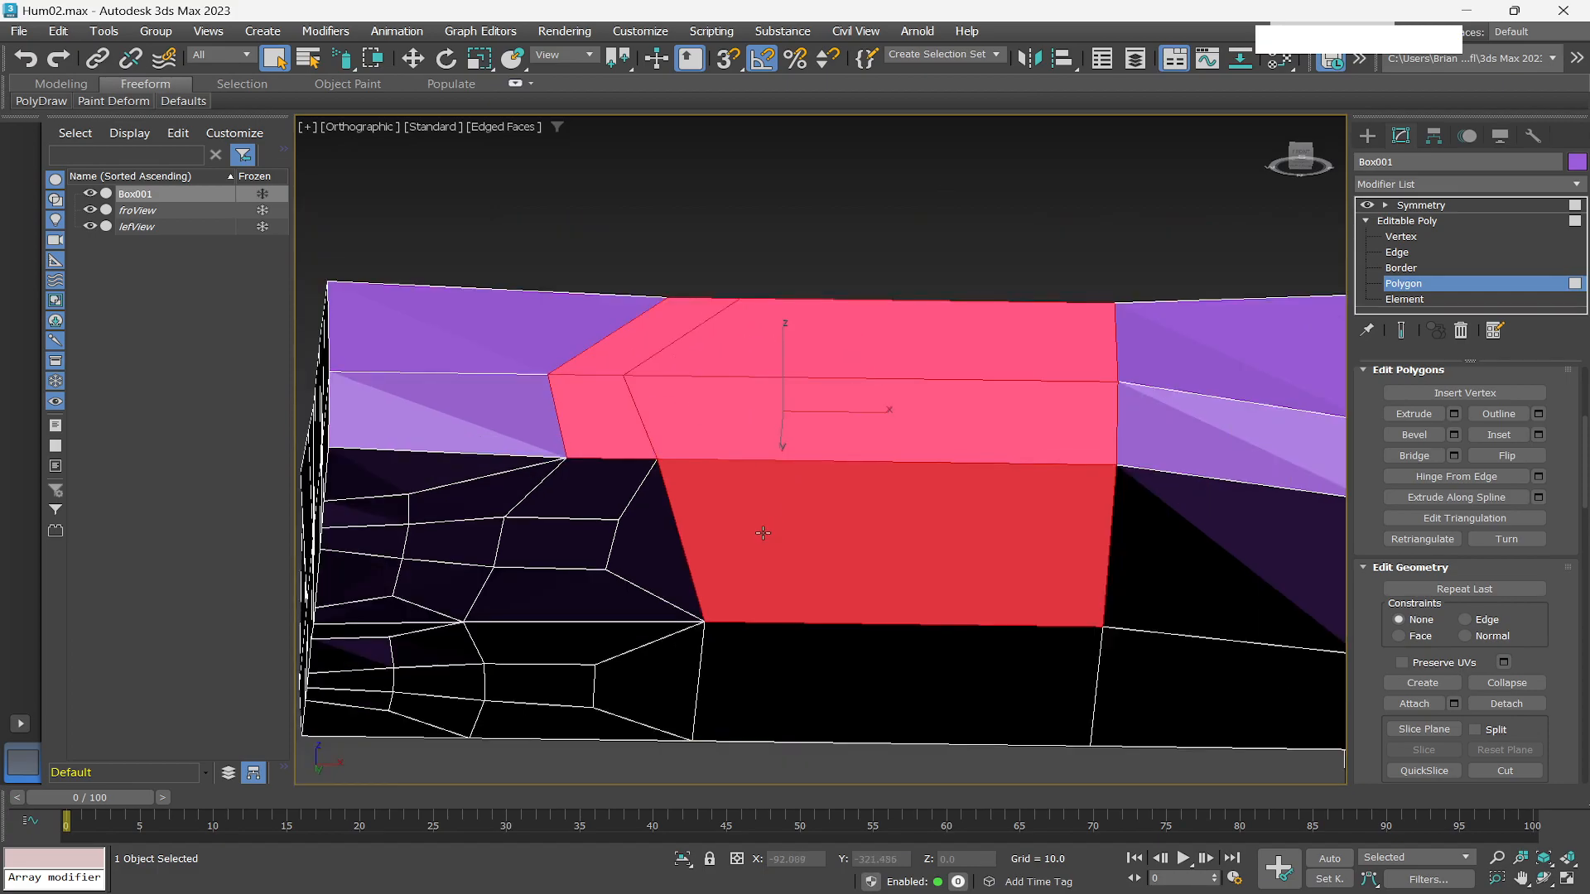
alt+middle_drag(763, 532, 669, 534)
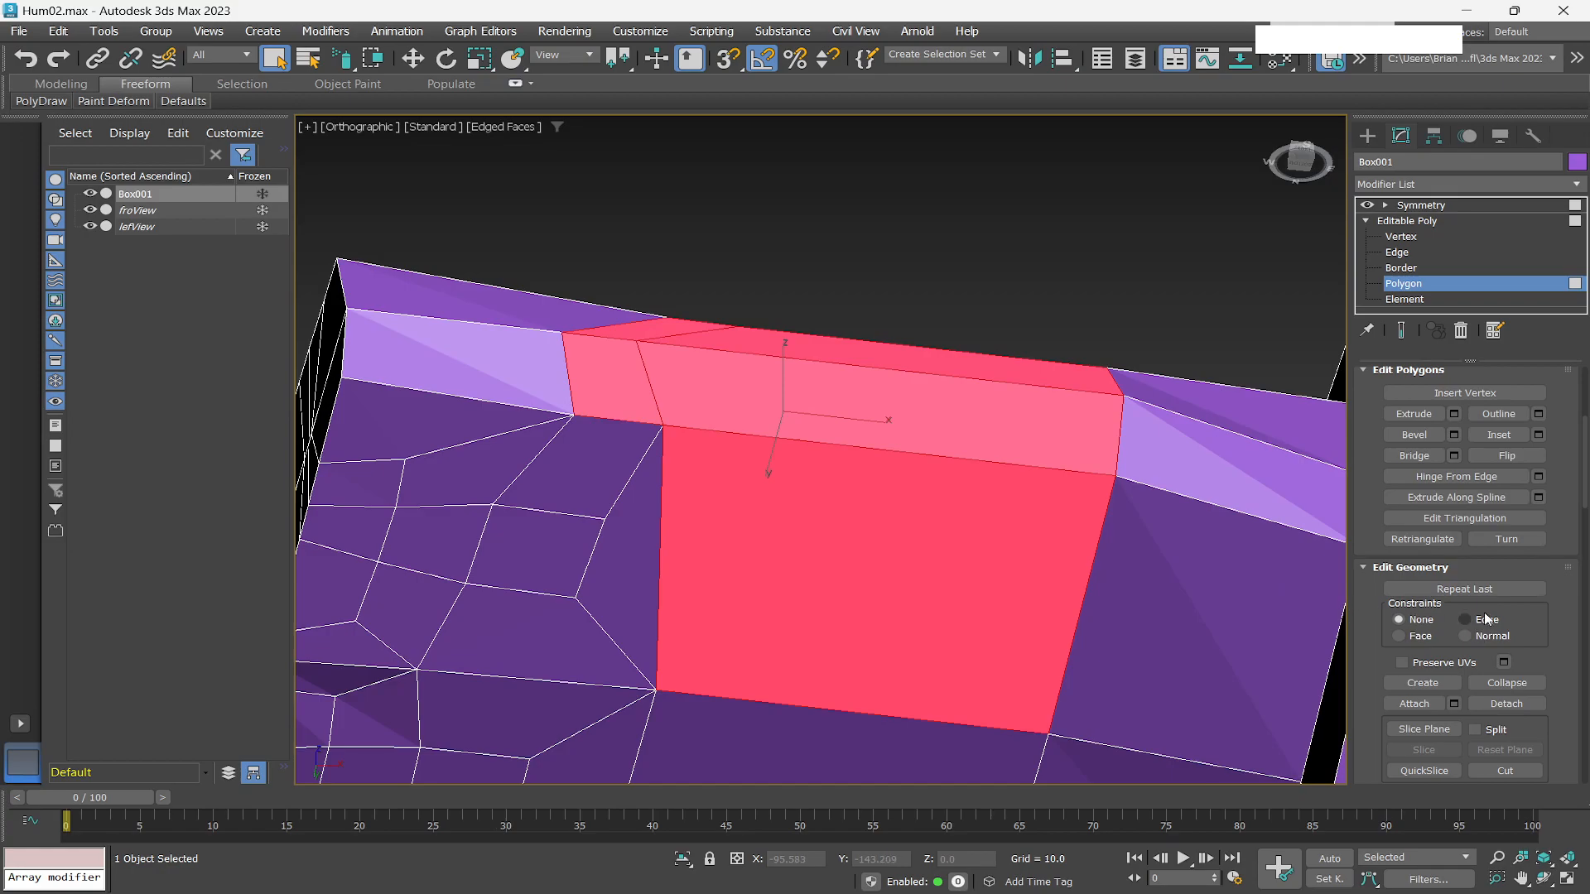
click(1455, 435)
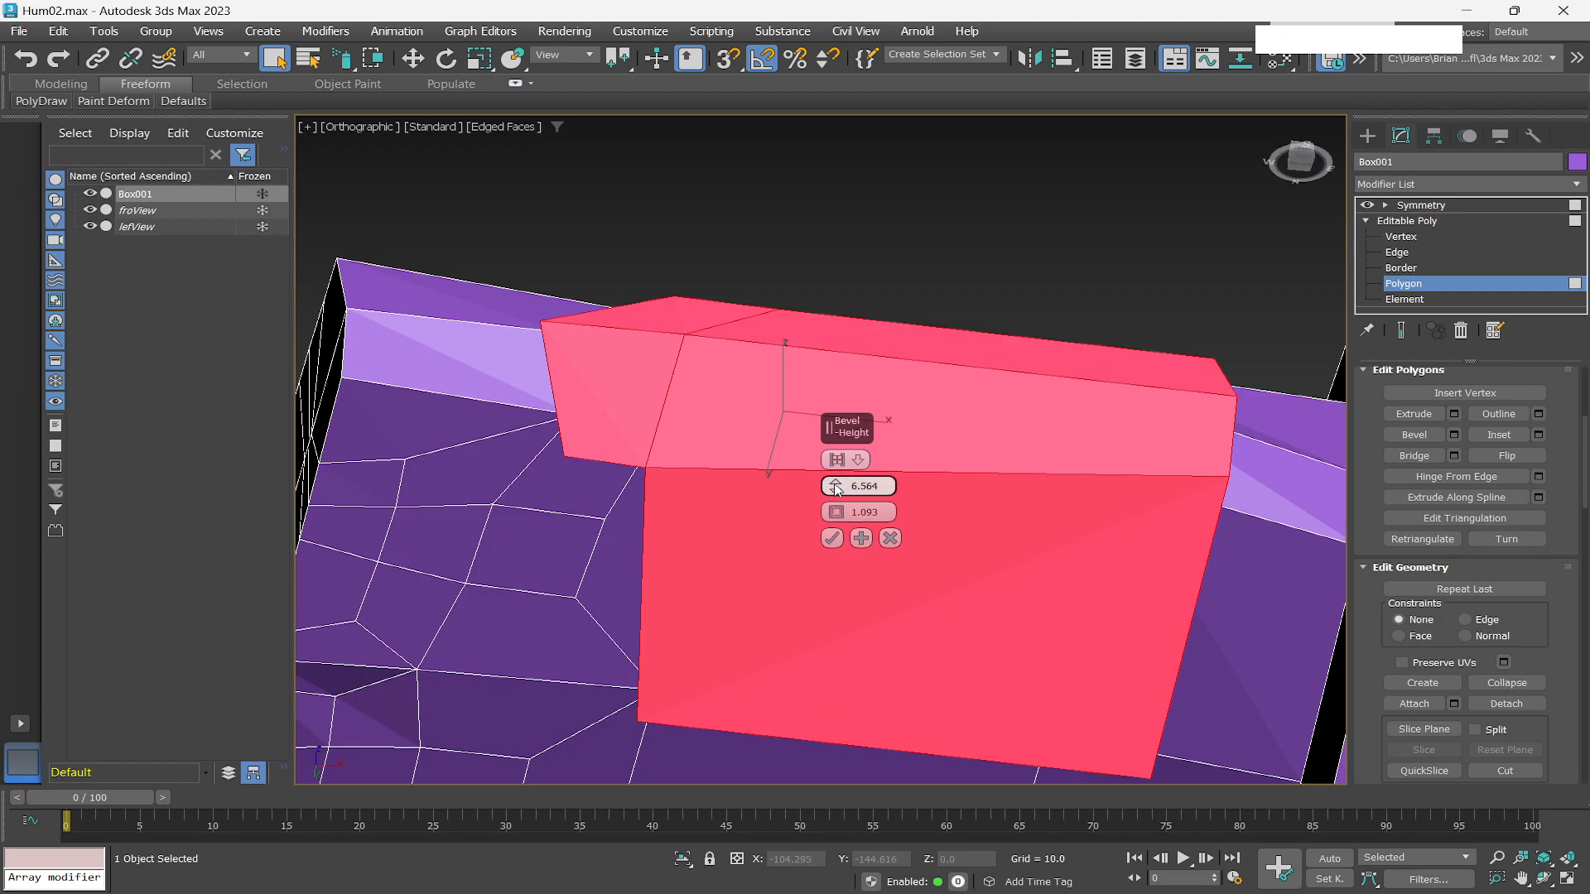
drag(835, 483, 884, 808)
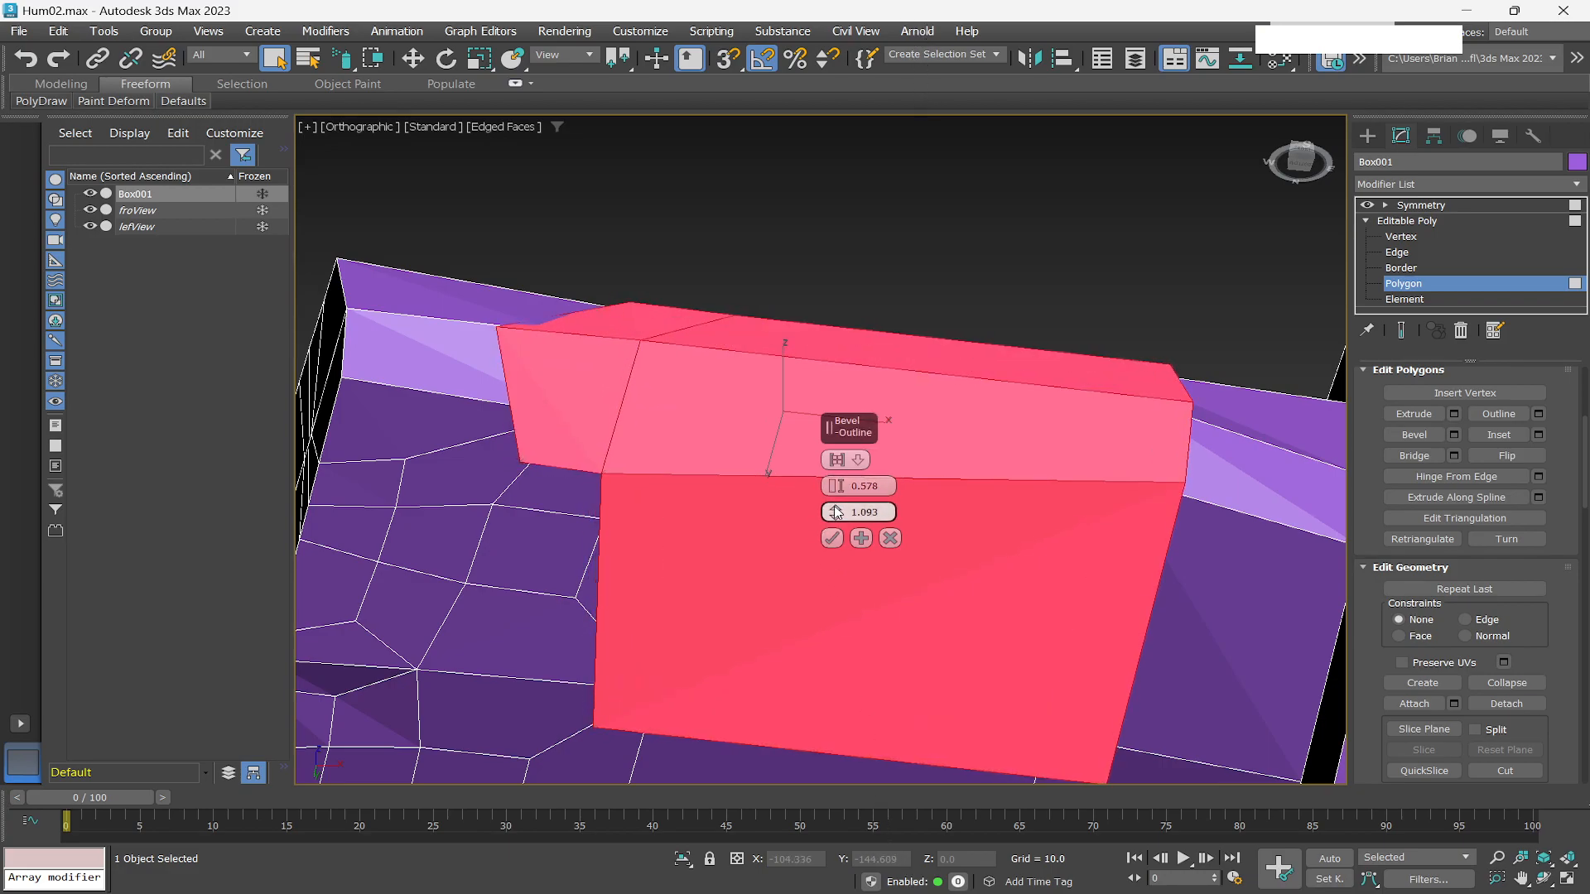
click(836, 513)
drag(836, 513, 795, 555)
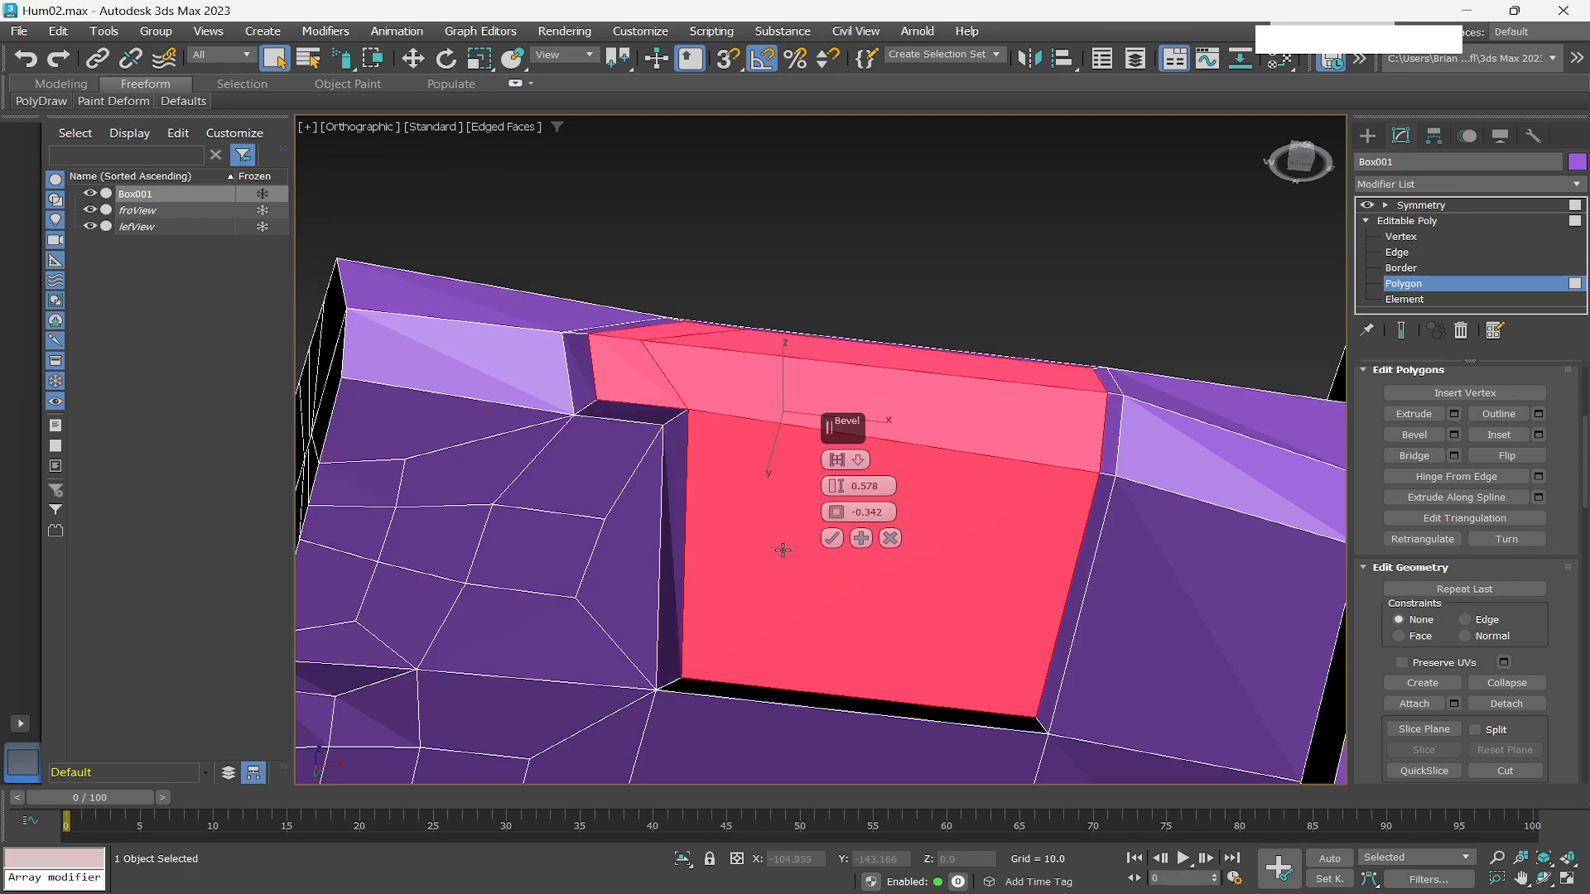
mouse_move(763, 539)
alt+middle_down()
mouse_move(781, 557)
mouse_move(795, 530)
mouse_move(760, 502)
mouse_move(777, 545)
alt+middle_up()
drag(837, 486, 838, 499)
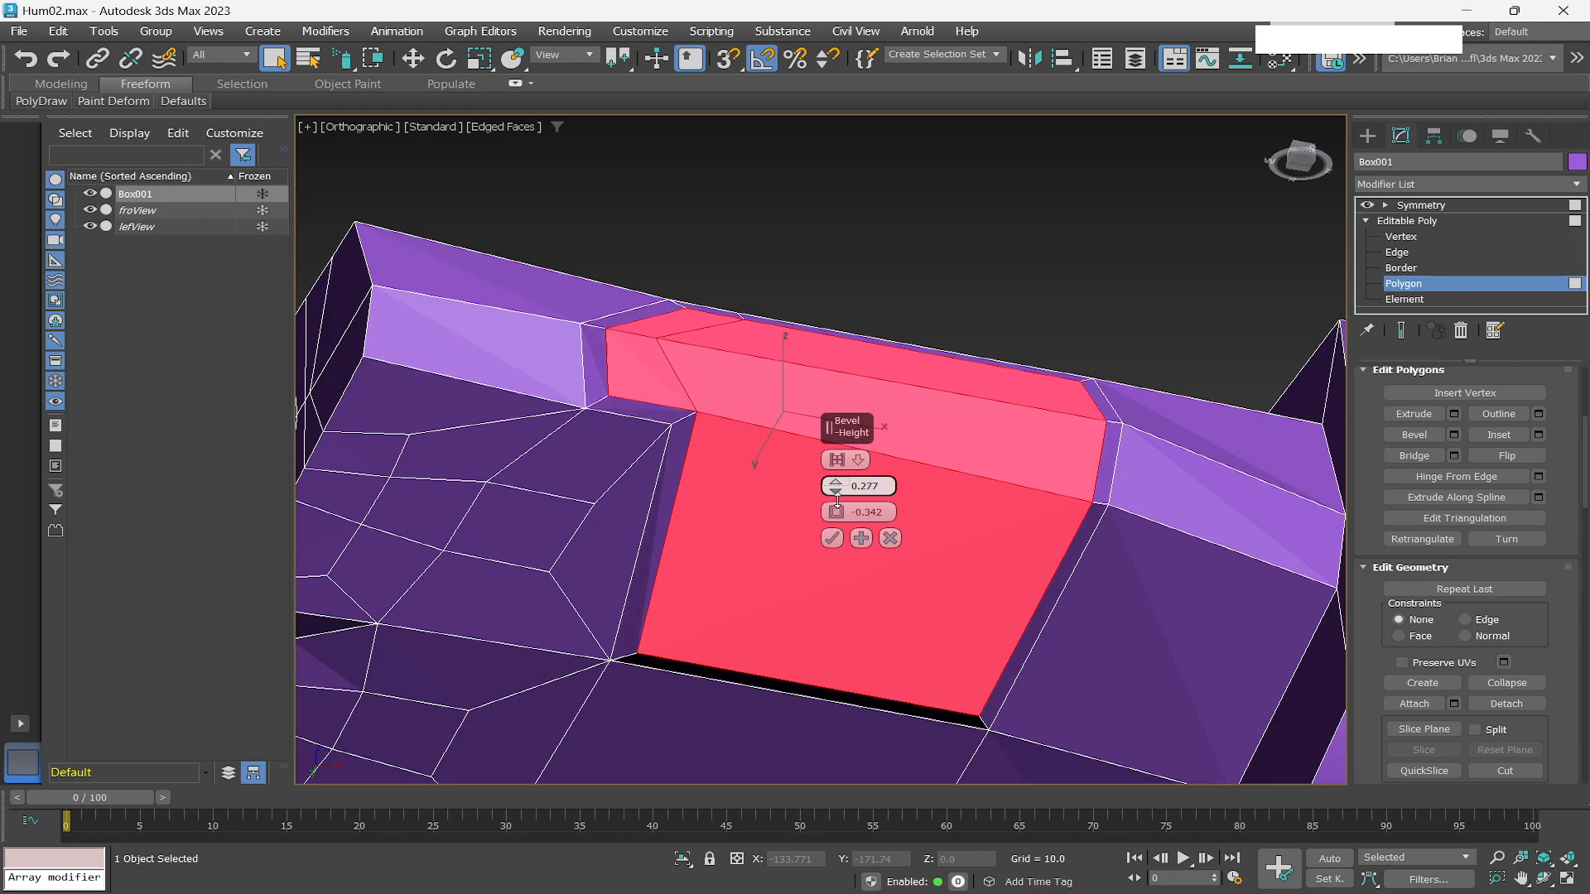
mouse_move(775, 584)
alt+middle_down()
mouse_move(817, 607)
mouse_move(779, 580)
mouse_move(806, 592)
mouse_move(762, 597)
alt+middle_up()
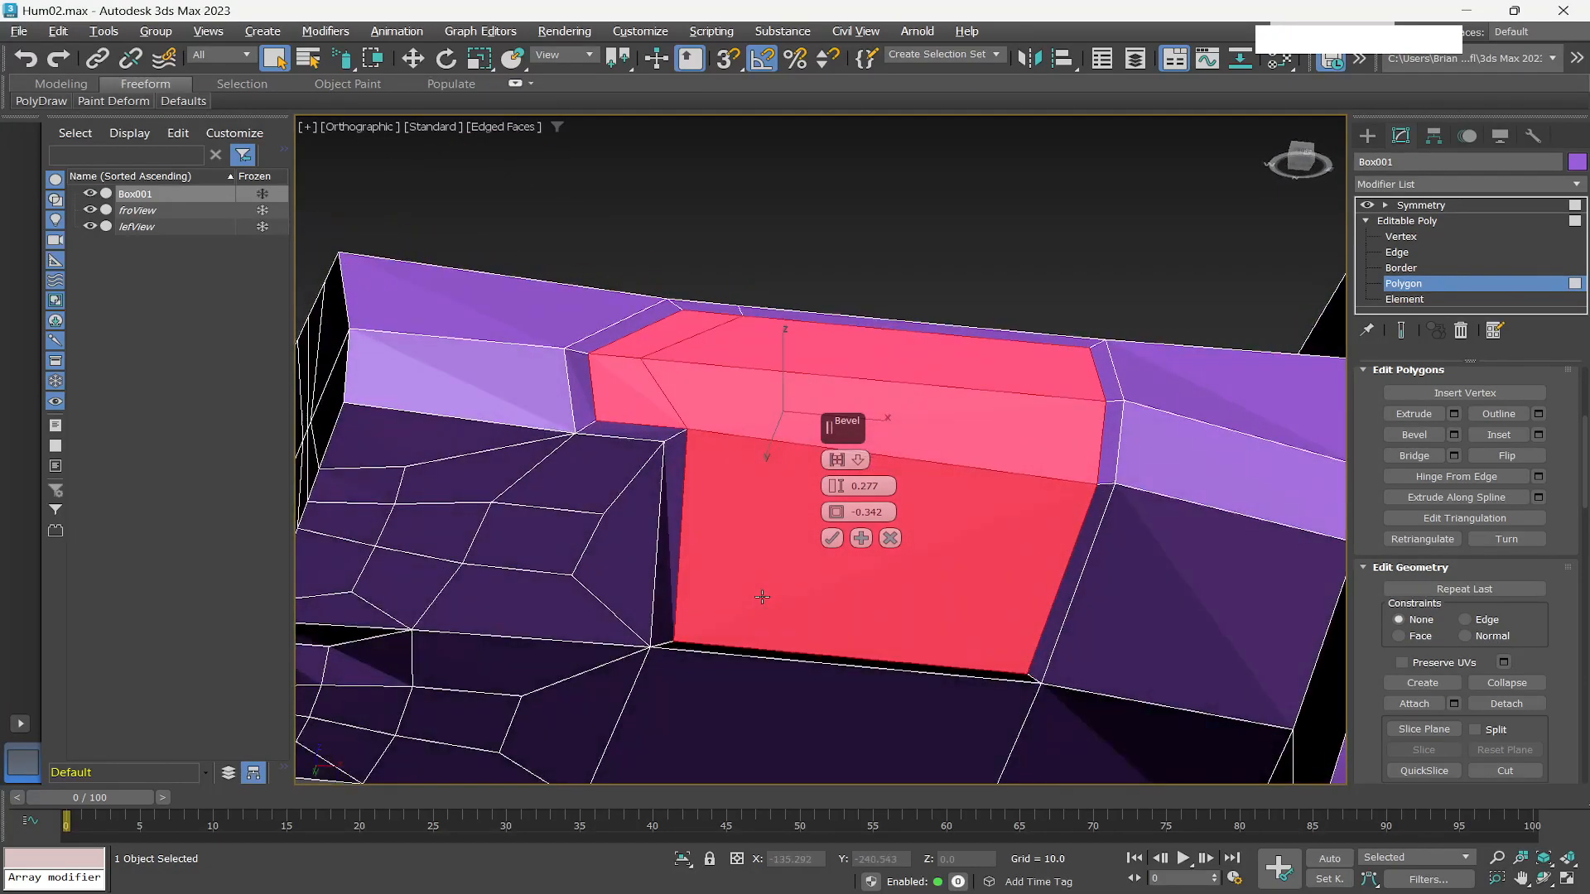
click(832, 539)
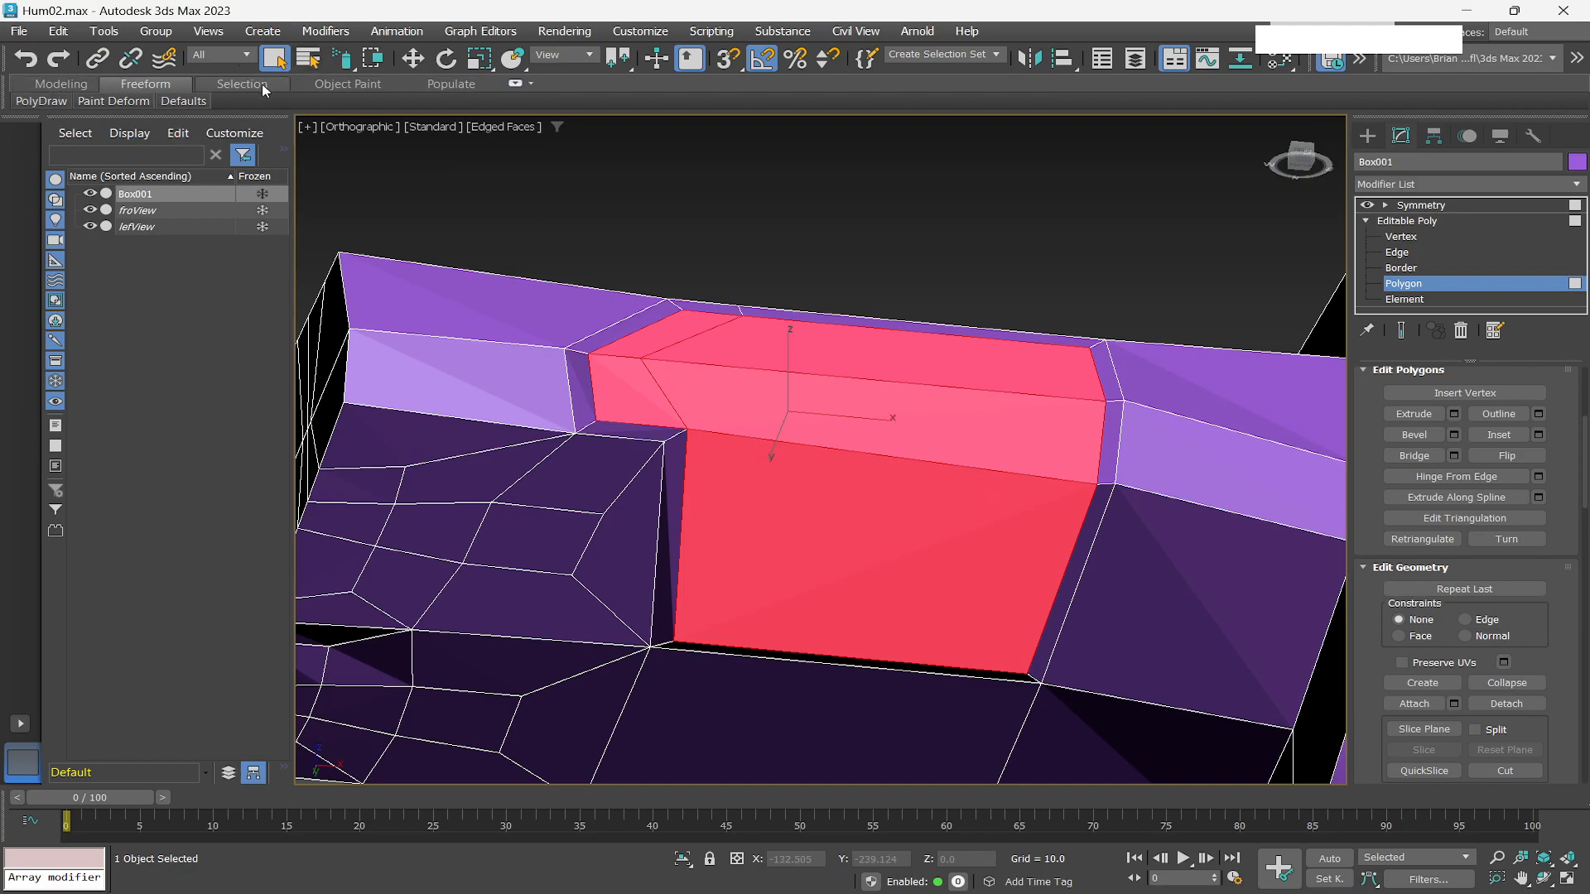
Paint with the Relax/Soften deform brush over the bevelled area to smooth the surrounding geometry.
click(130, 103)
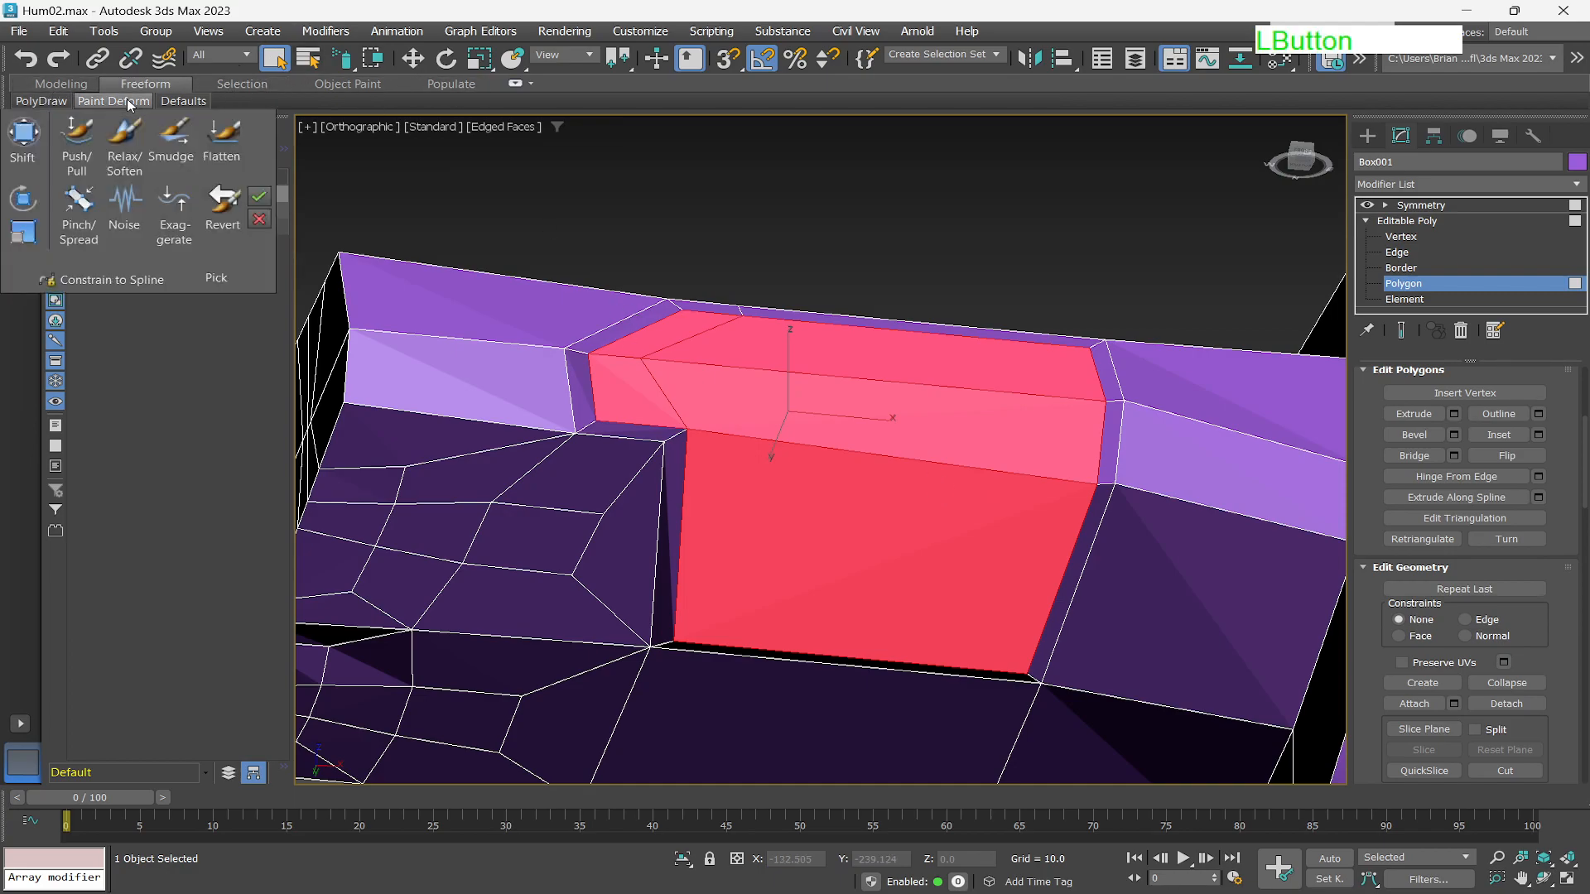
click(124, 142)
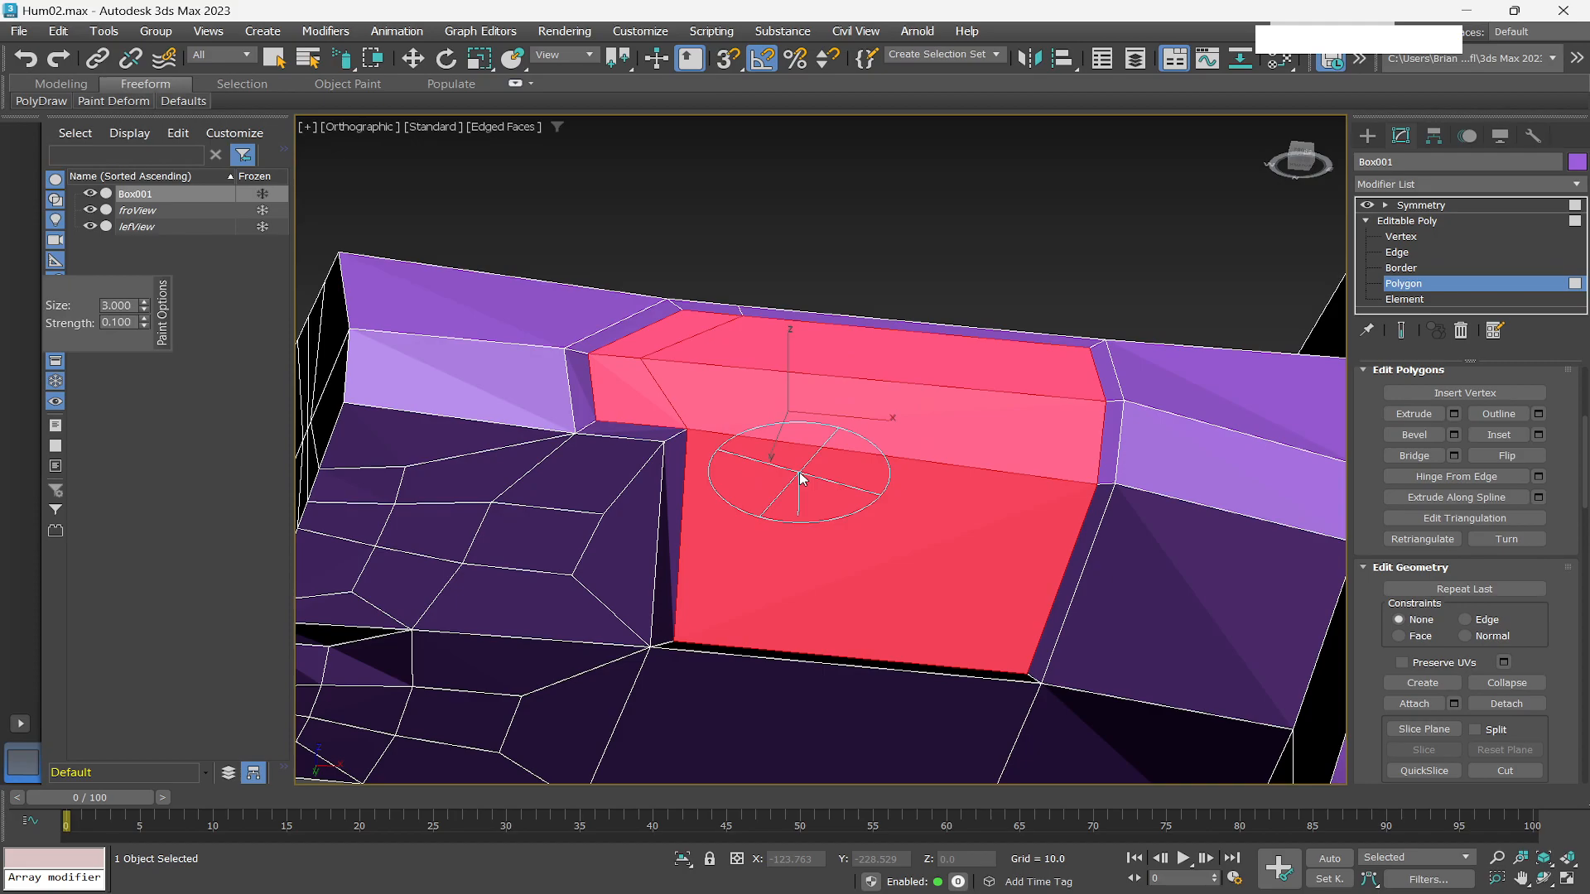
mouse_move(794, 507)
alt+mouse_down()
mouse_move(720, 631)
mouse_move(747, 583)
mouse_move(747, 600)
alt+mouse_up()
mouse_move(1020, 667)
alt+mouse_down()
mouse_move(983, 688)
mouse_move(972, 635)
mouse_move(1088, 470)
mouse_move(1077, 451)
mouse_move(1071, 496)
mouse_move(1095, 388)
mouse_move(1093, 408)
mouse_move(823, 383)
mouse_move(607, 407)
mouse_move(586, 433)
mouse_move(759, 426)
mouse_move(738, 394)
mouse_move(766, 464)
alt+mouse_up()
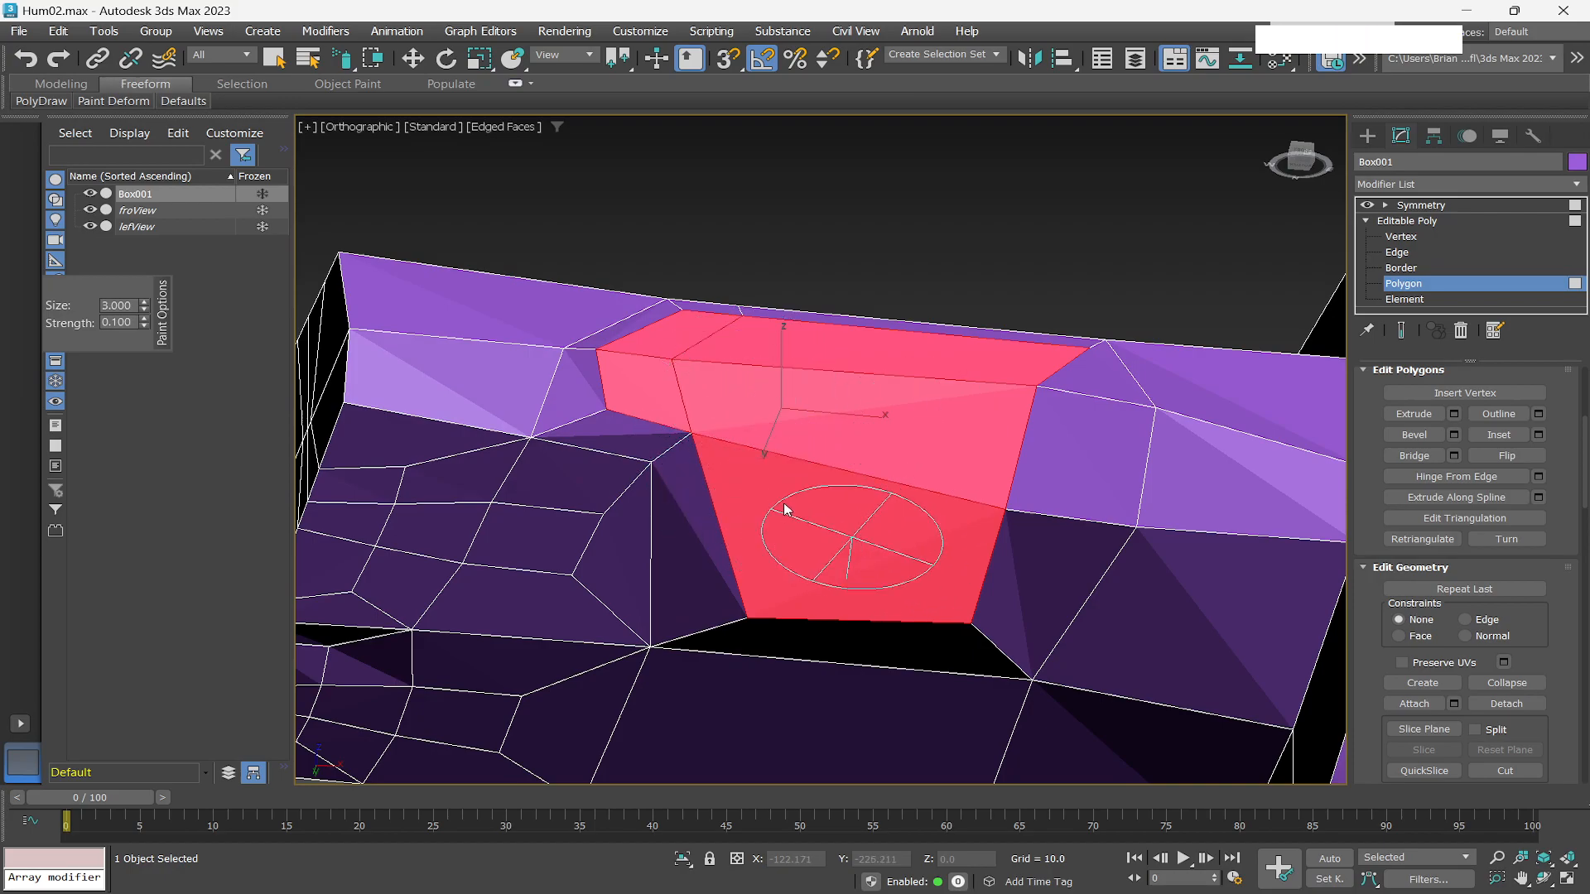
scroll(764, 485, up, 3)
scroll(764, 486, down, 3)
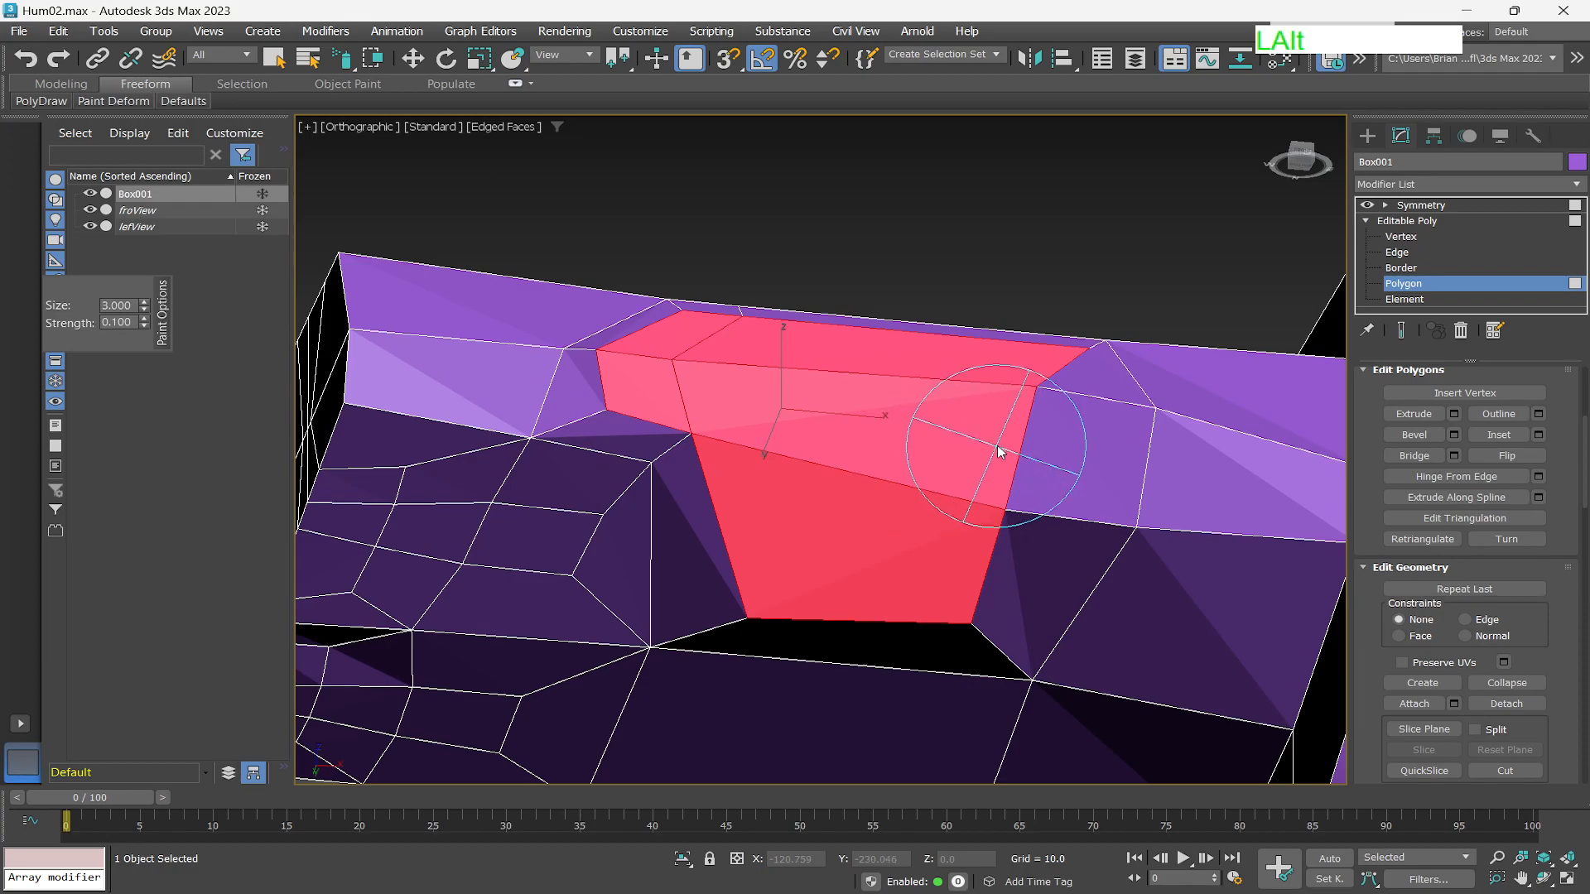
alt+middle_drag(1057, 454, 1051, 520)
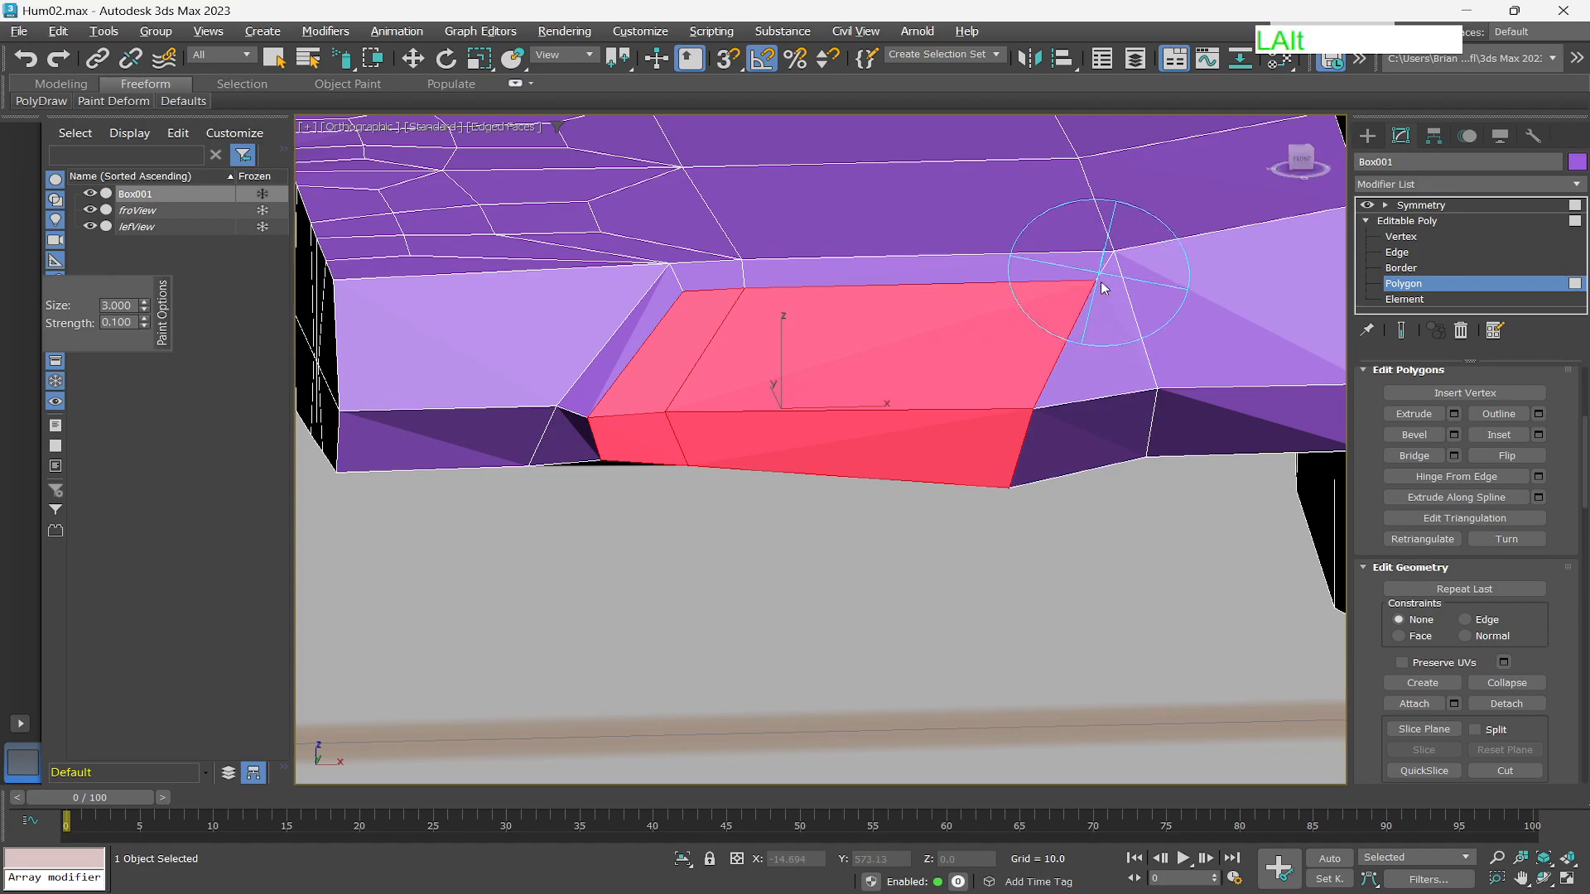
alt+drag(1081, 289, 1009, 325)
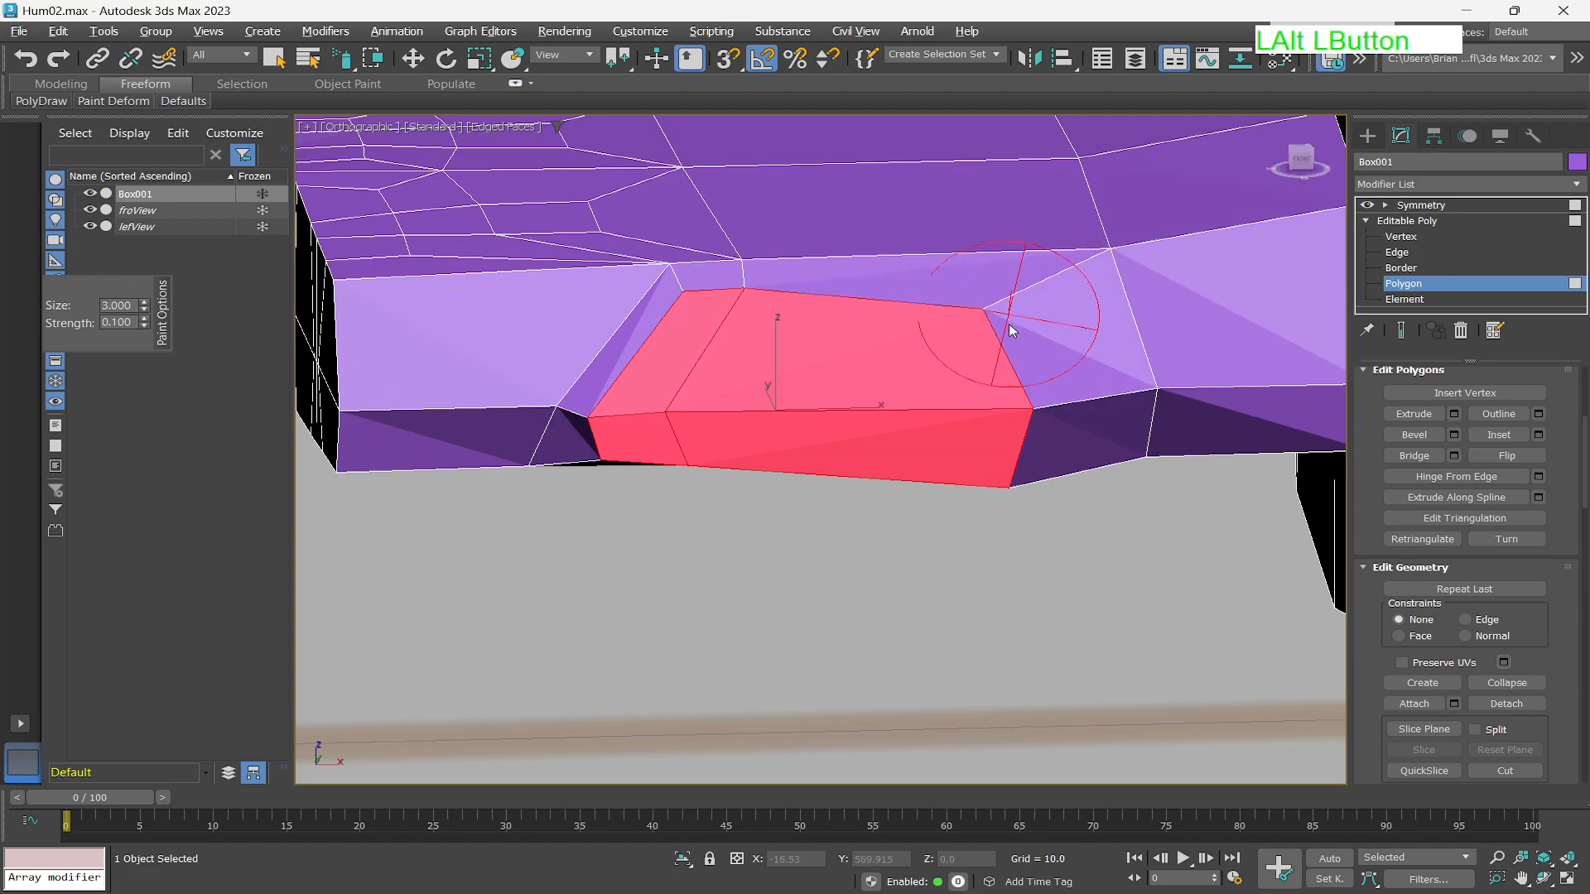
scroll(936, 480, down, 3)
alt+middle_drag(861, 499, 886, 461)
alt+middle_drag(894, 430, 897, 489)
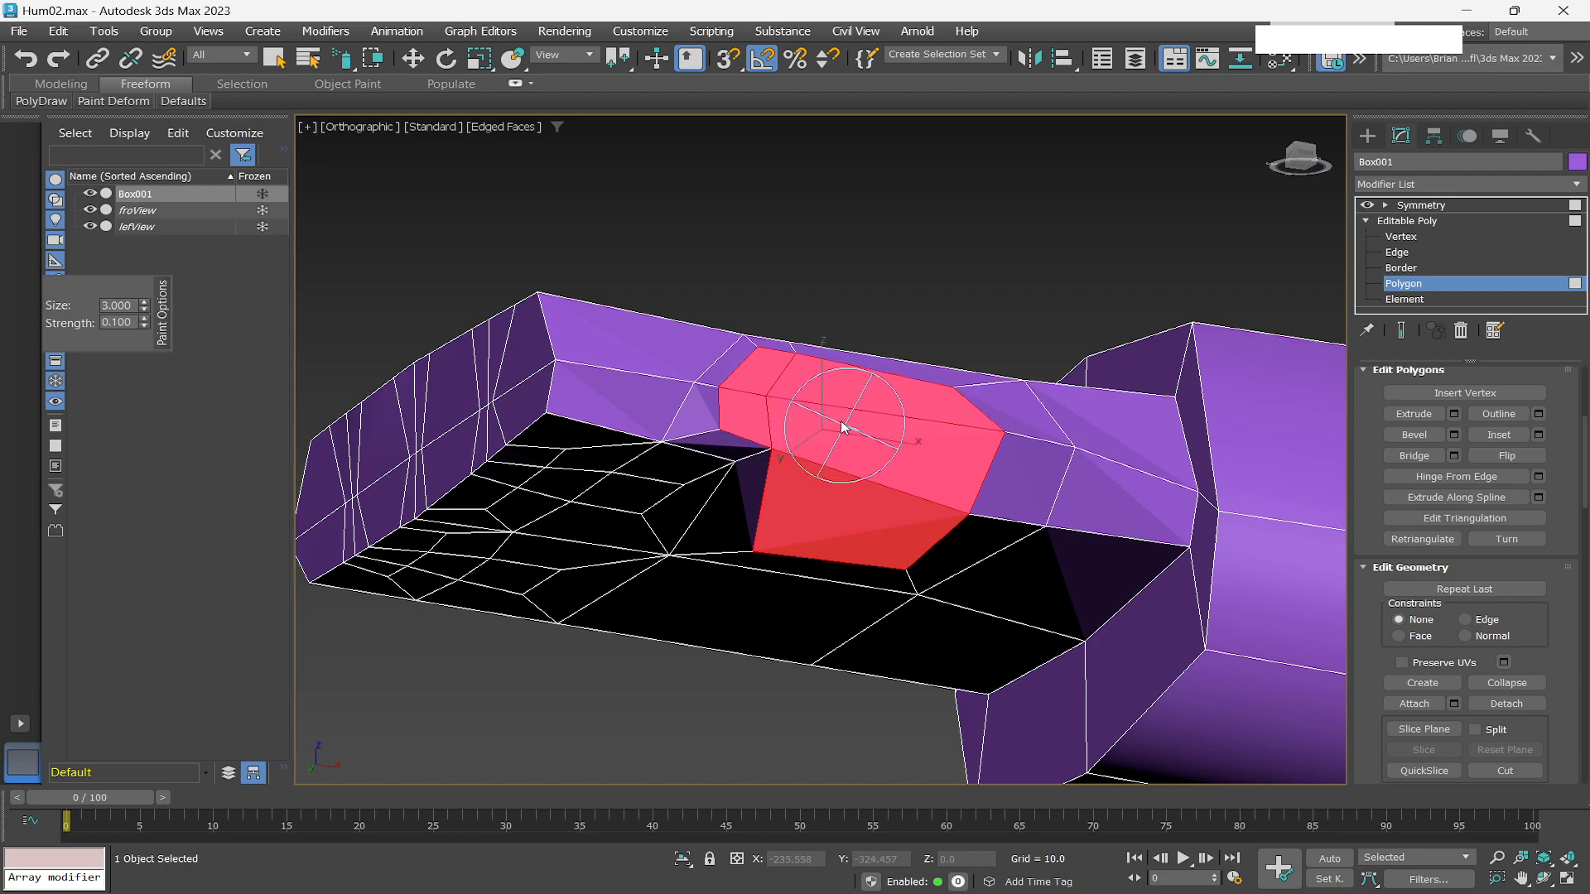
key(w)
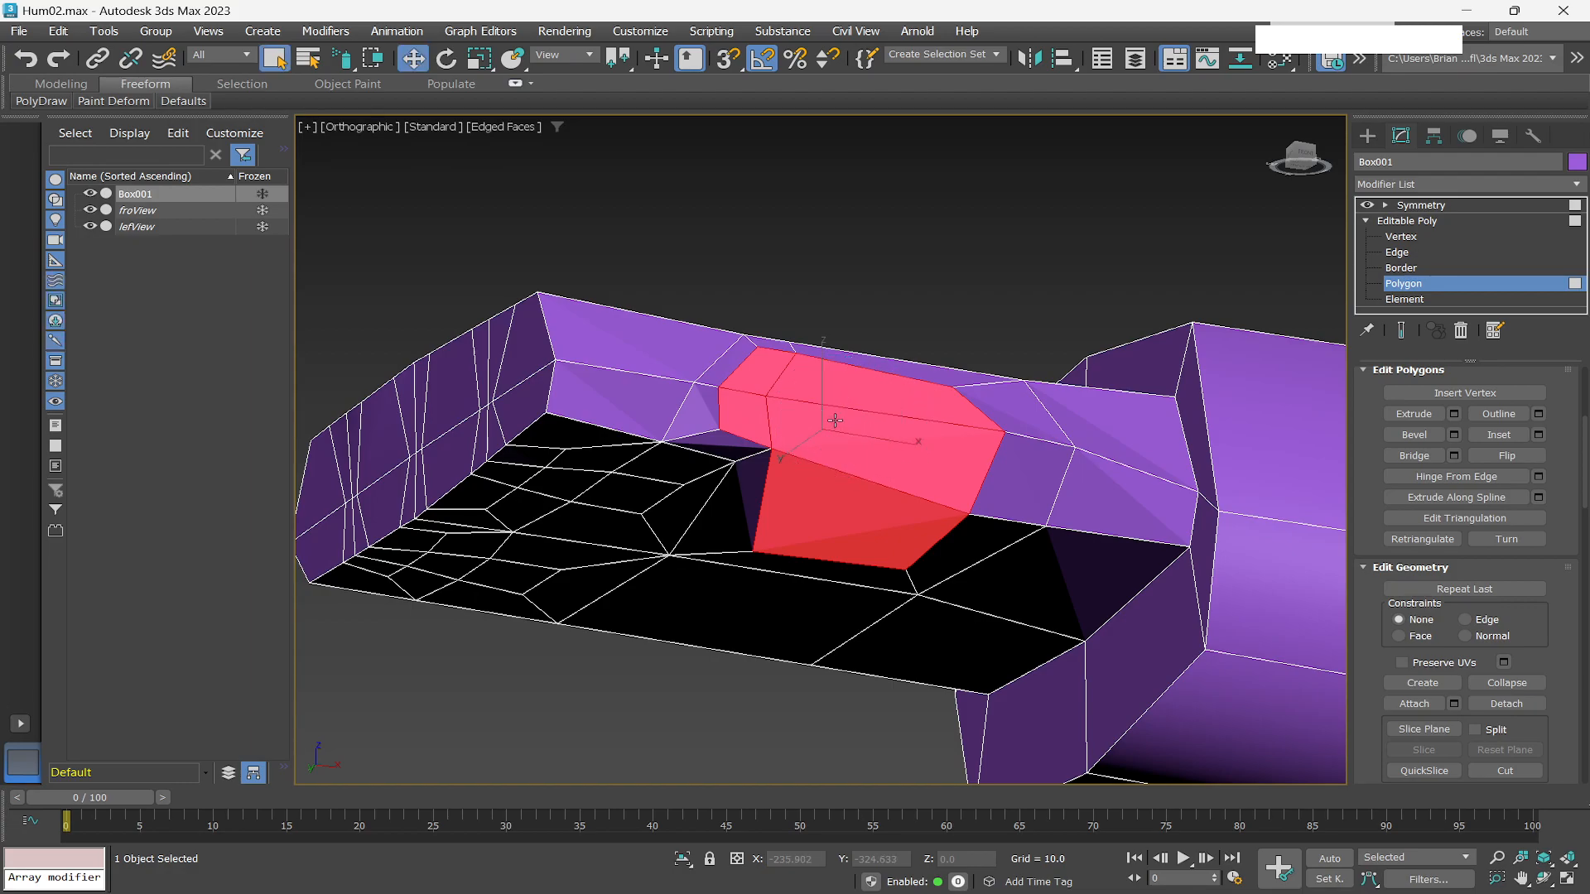
Deselect the upper faces and bevel the remaining polygon outward with height 2.519 and outline -1.443.
alt+click(762, 377)
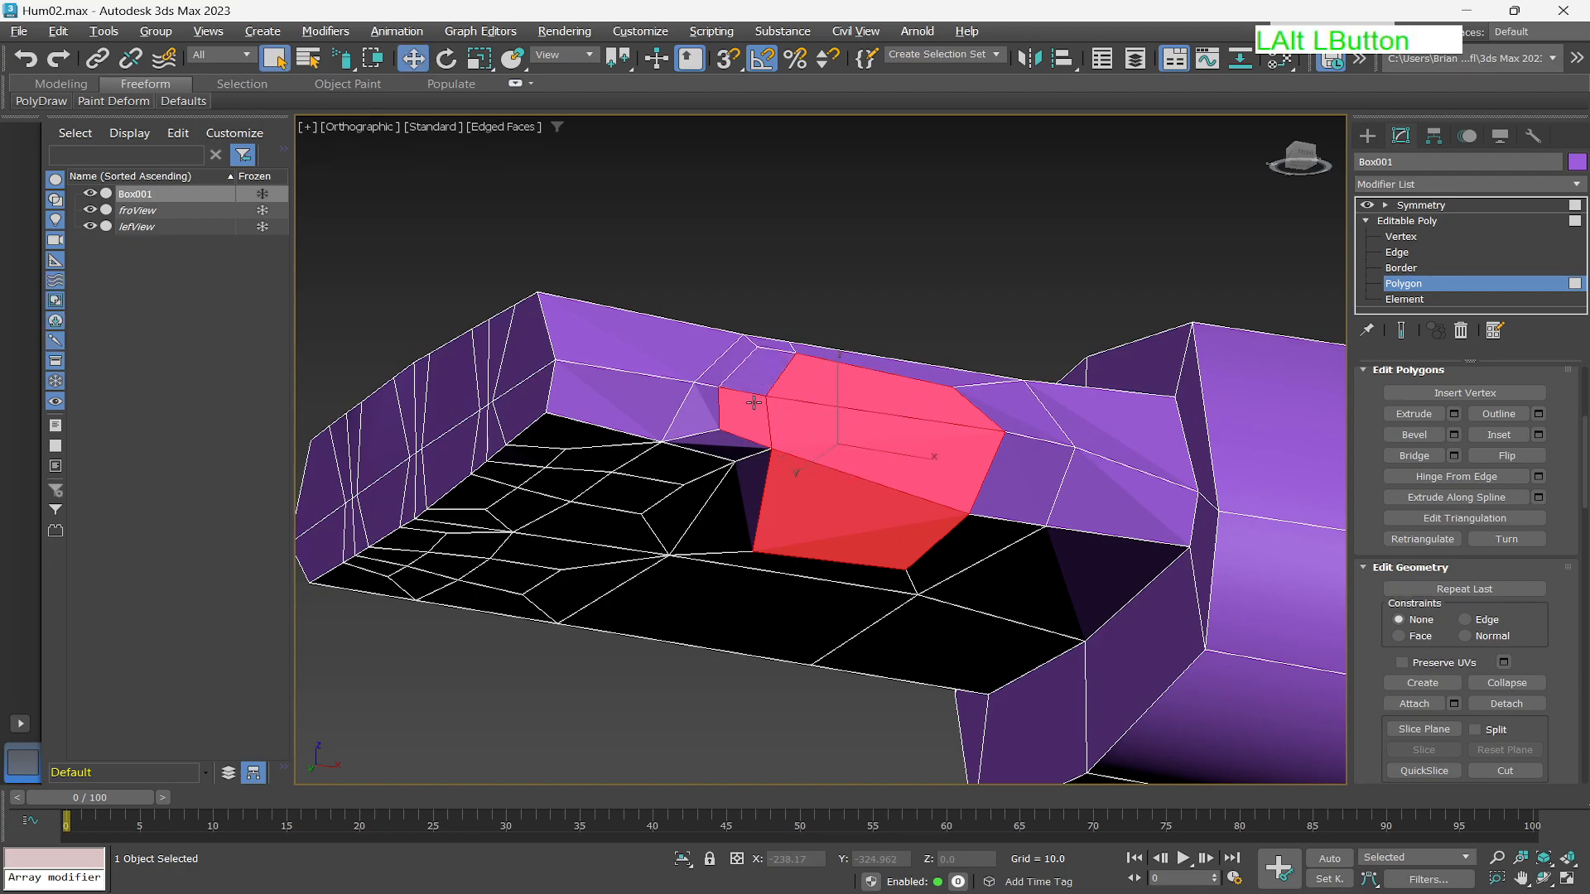
alt+click(754, 403)
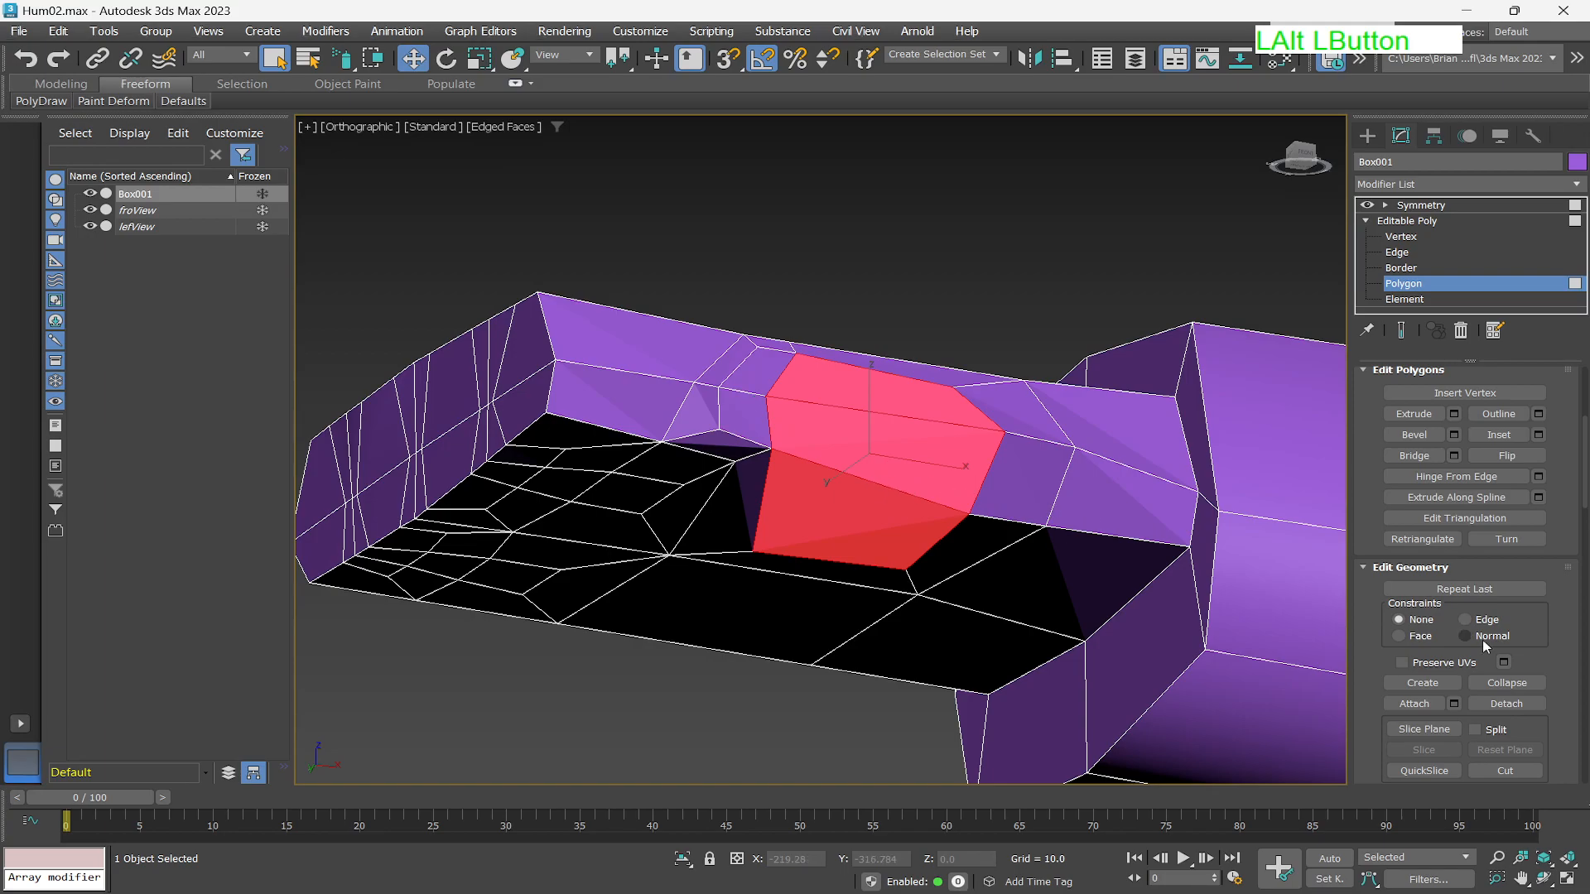
right_click(875, 456)
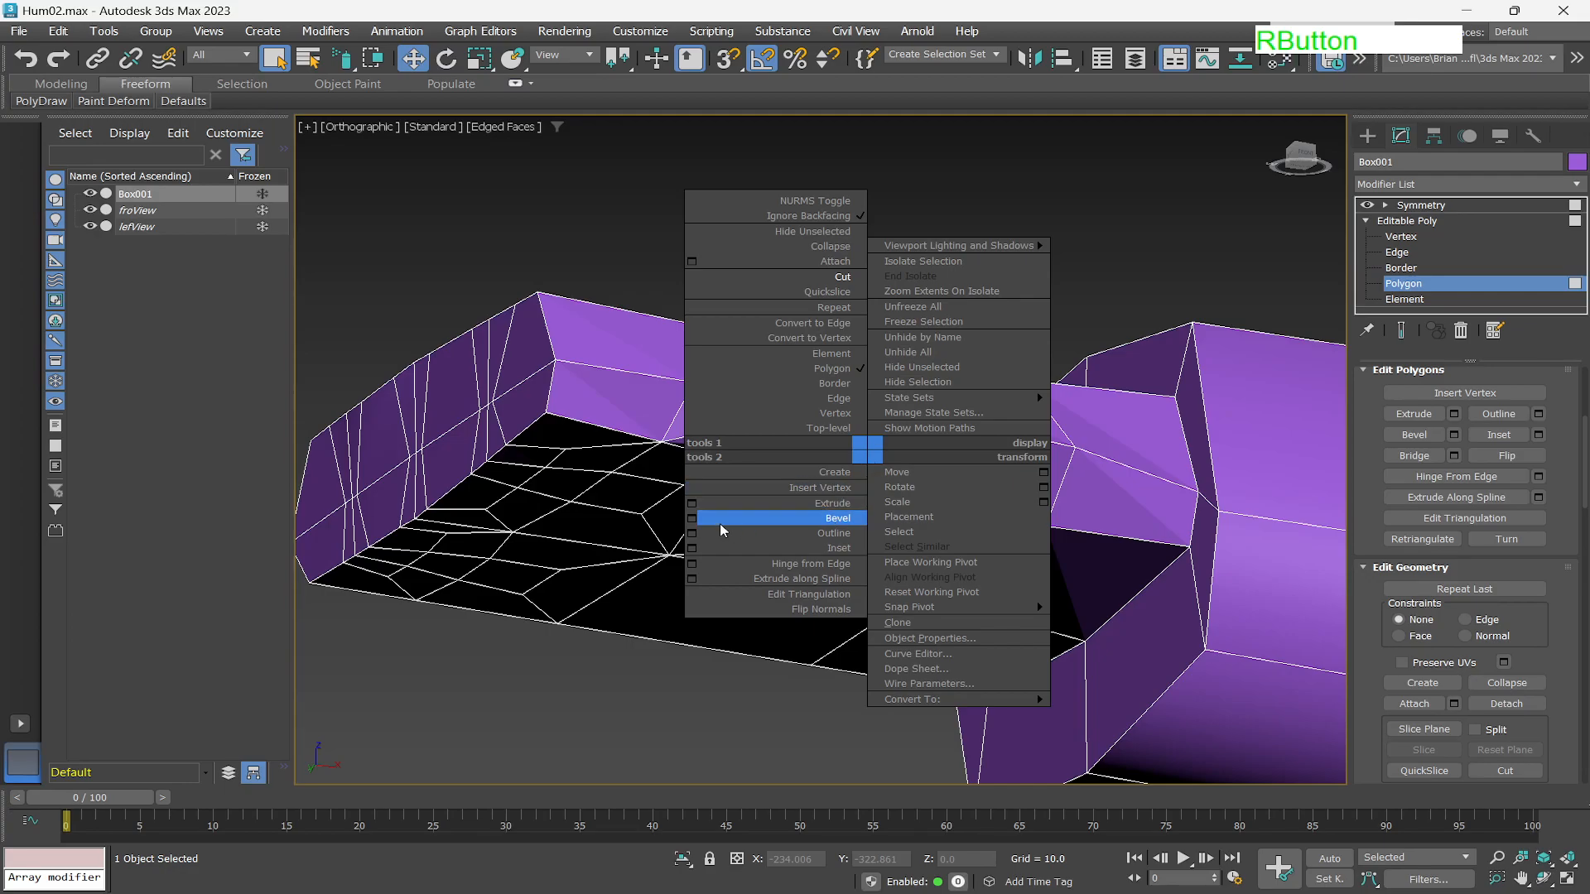
click(692, 520)
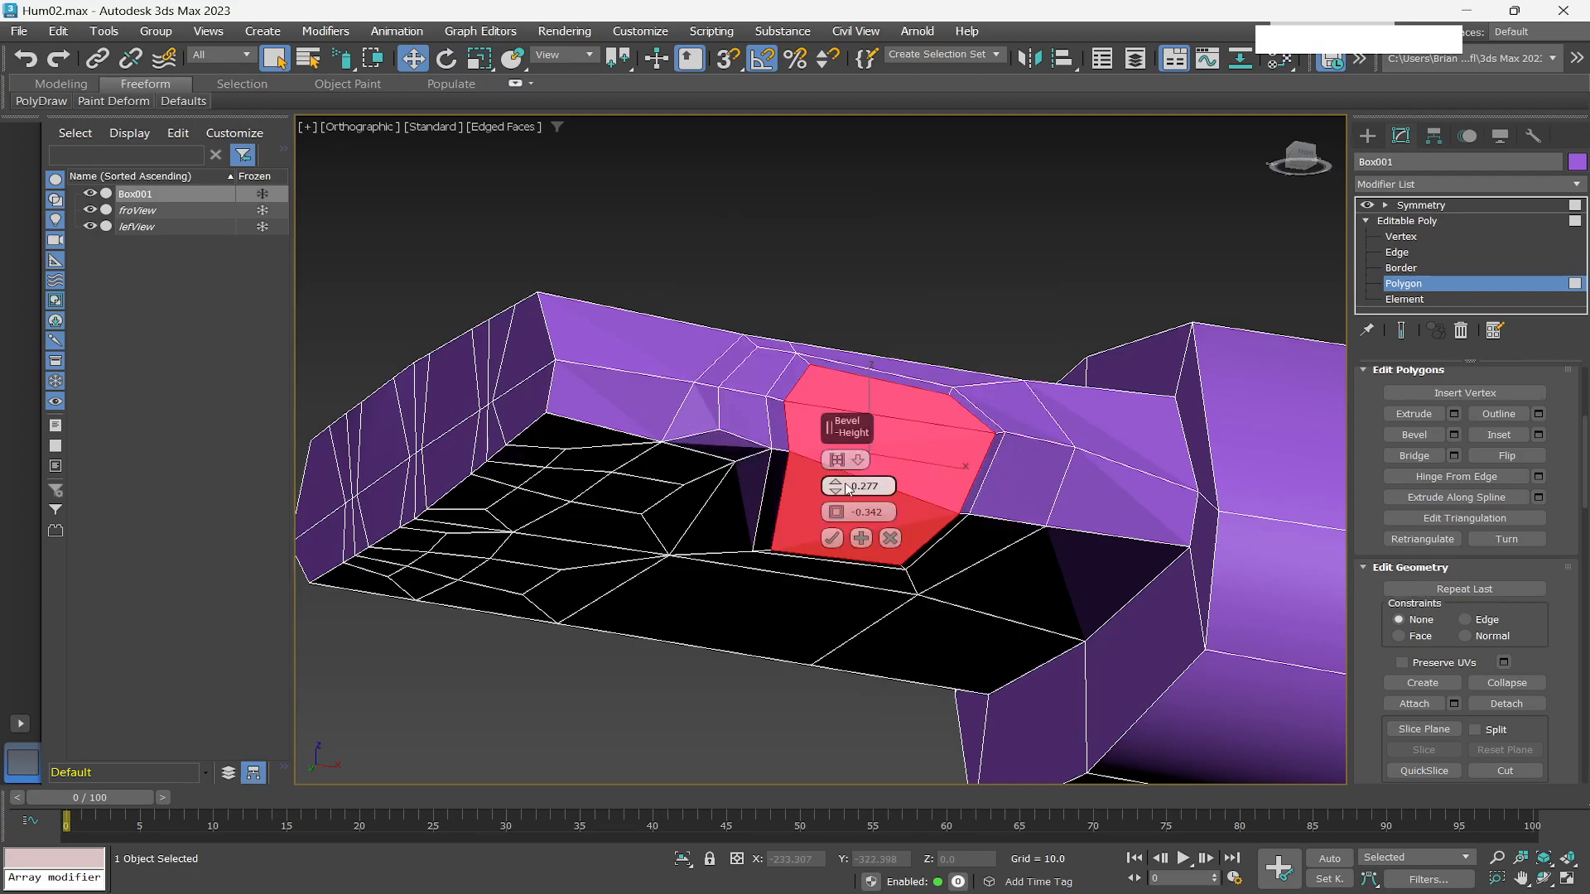
drag(840, 488, 848, 454)
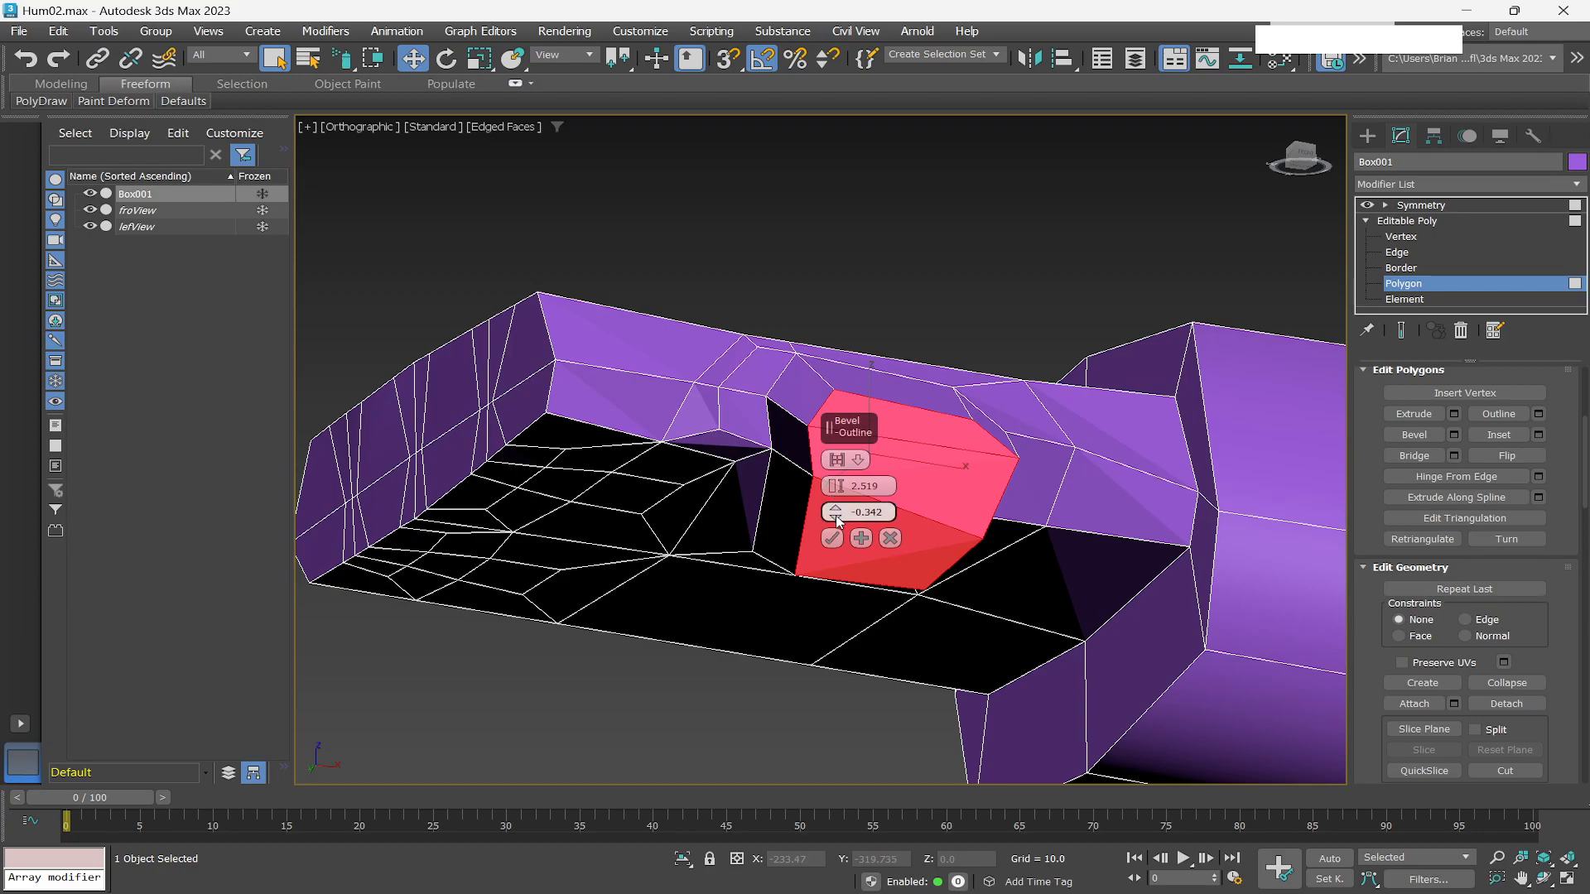
drag(838, 515, 846, 531)
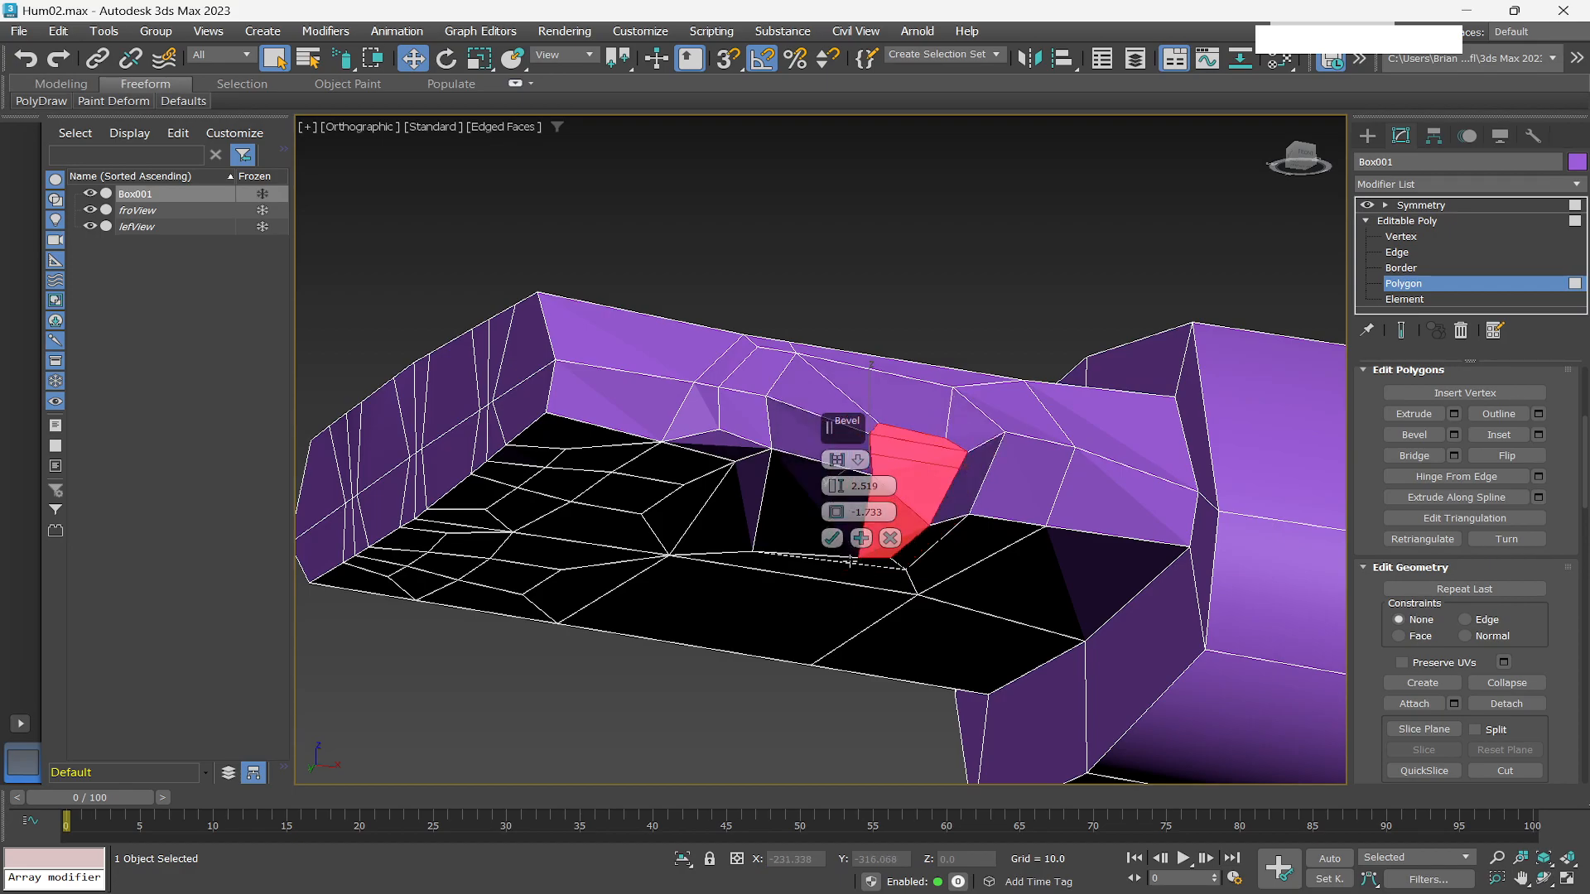
drag(842, 515, 837, 503)
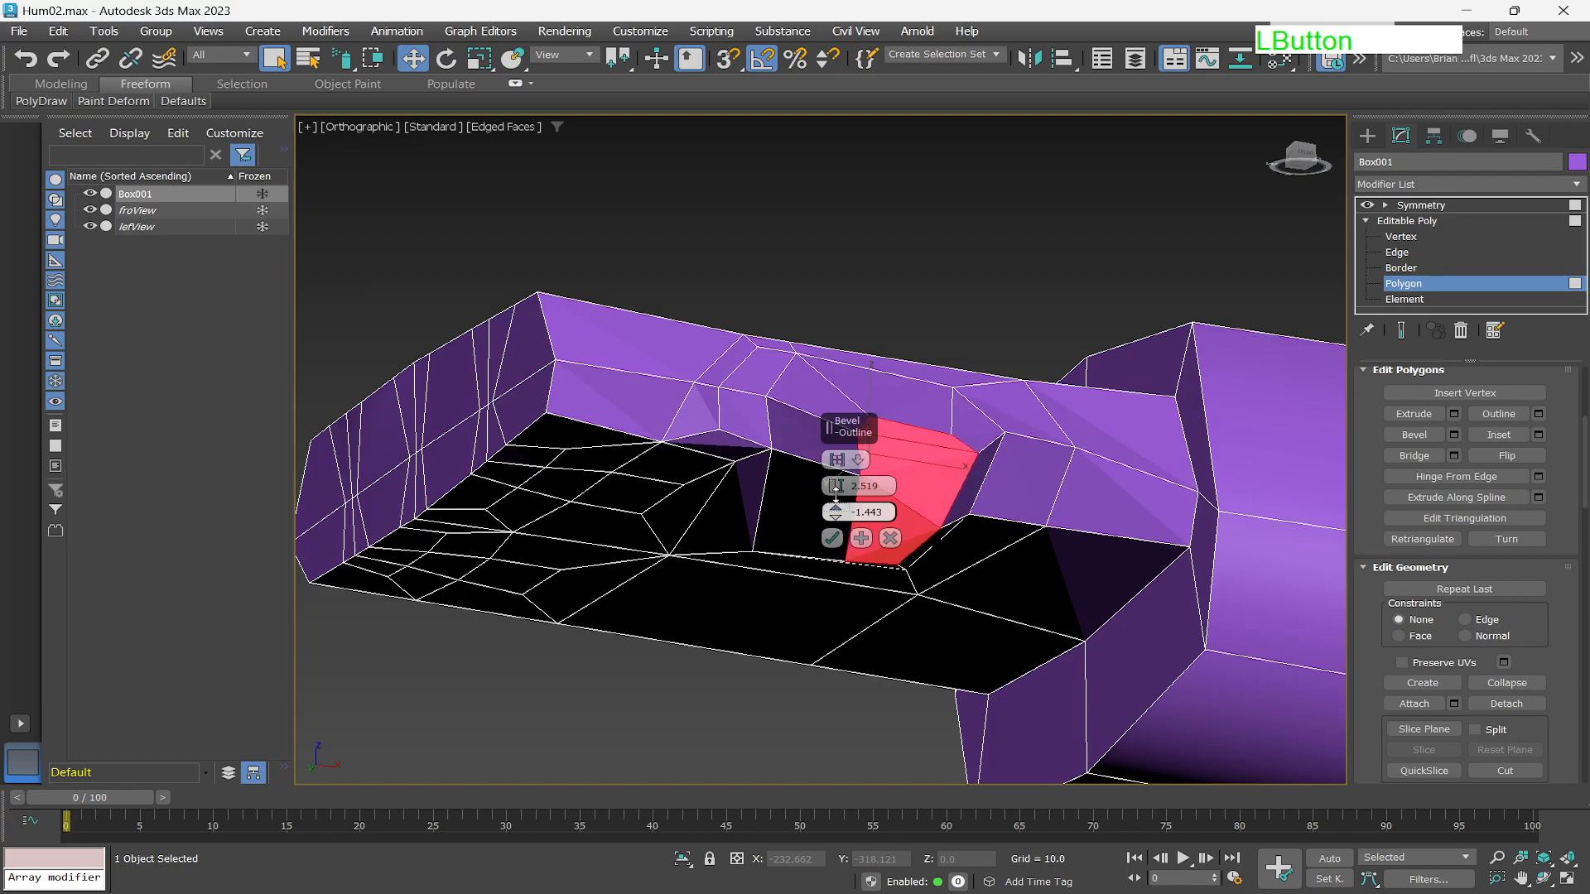
click(833, 539)
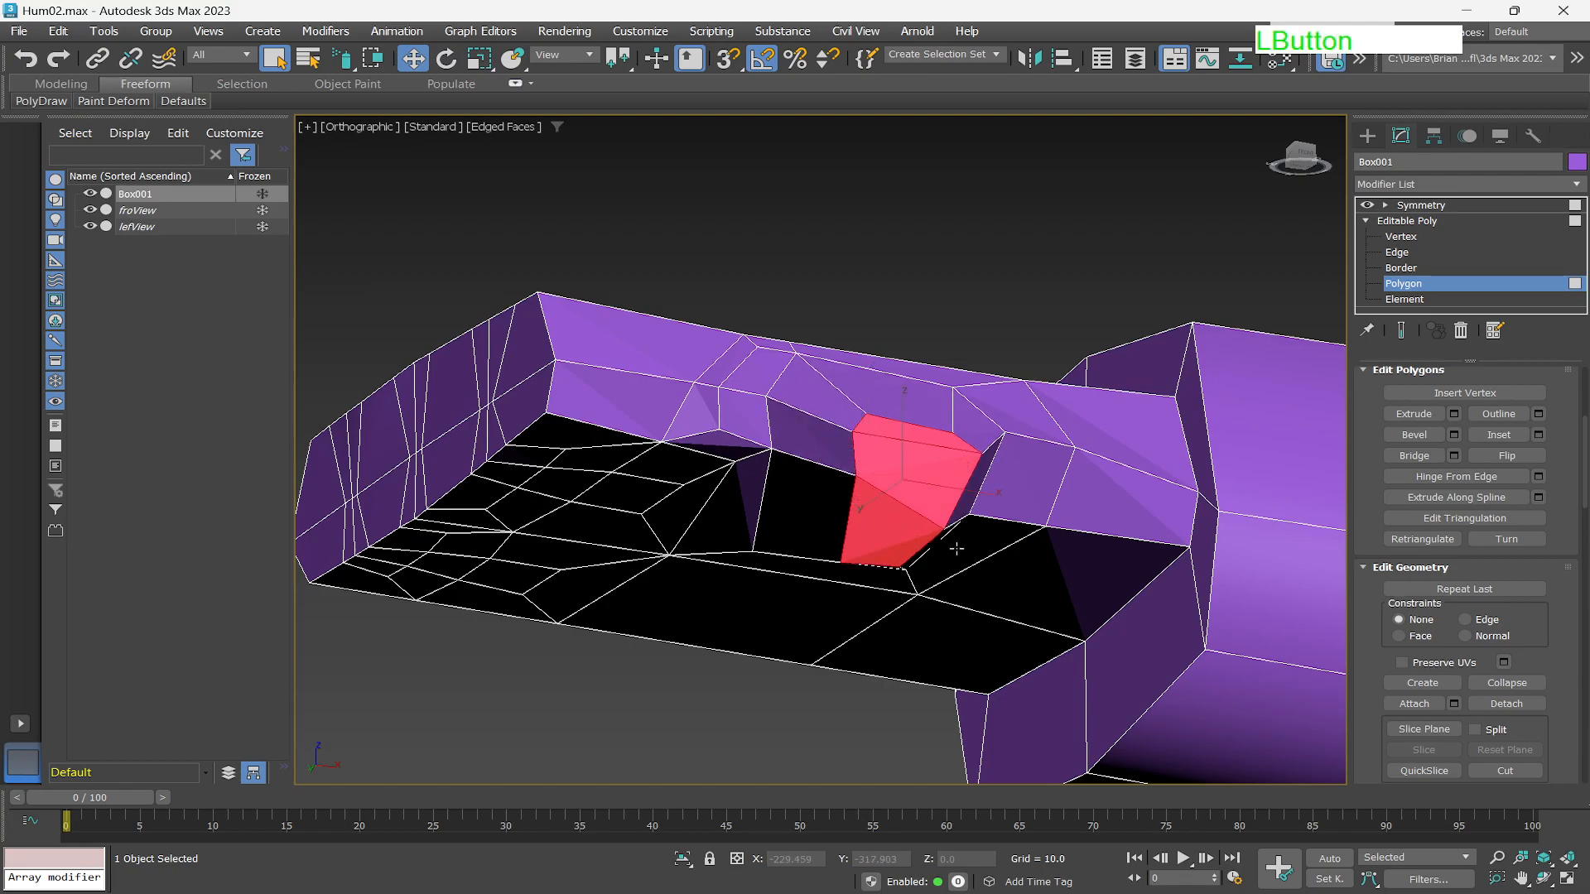
Make the bevelled polygon planar.
alt+middle_drag(951, 550, 1012, 512)
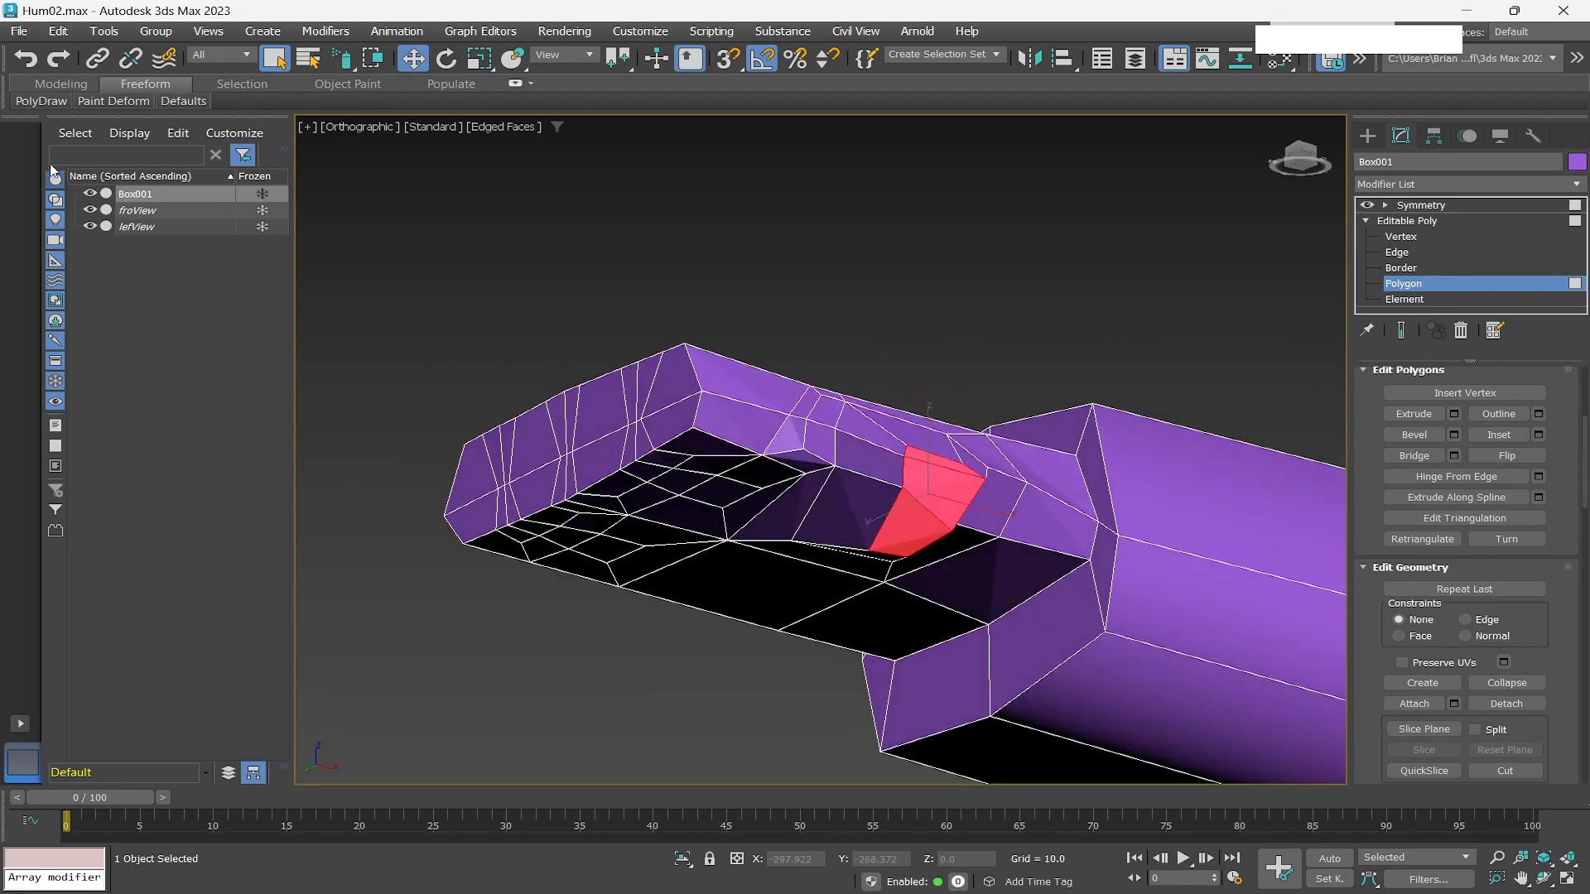
click(60, 85)
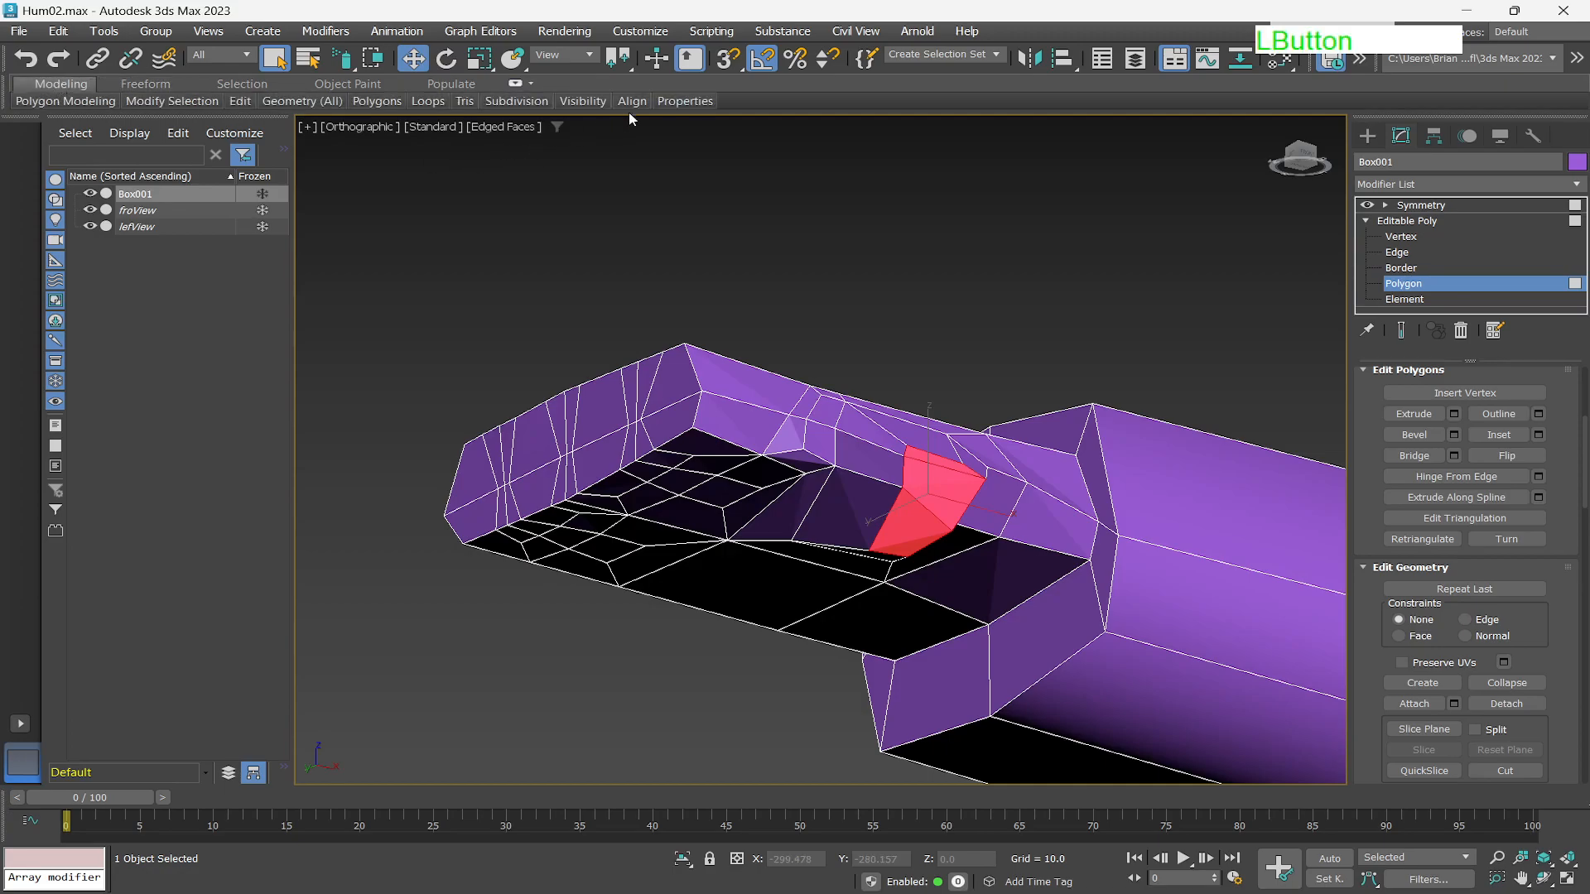
mouse_move(632, 102)
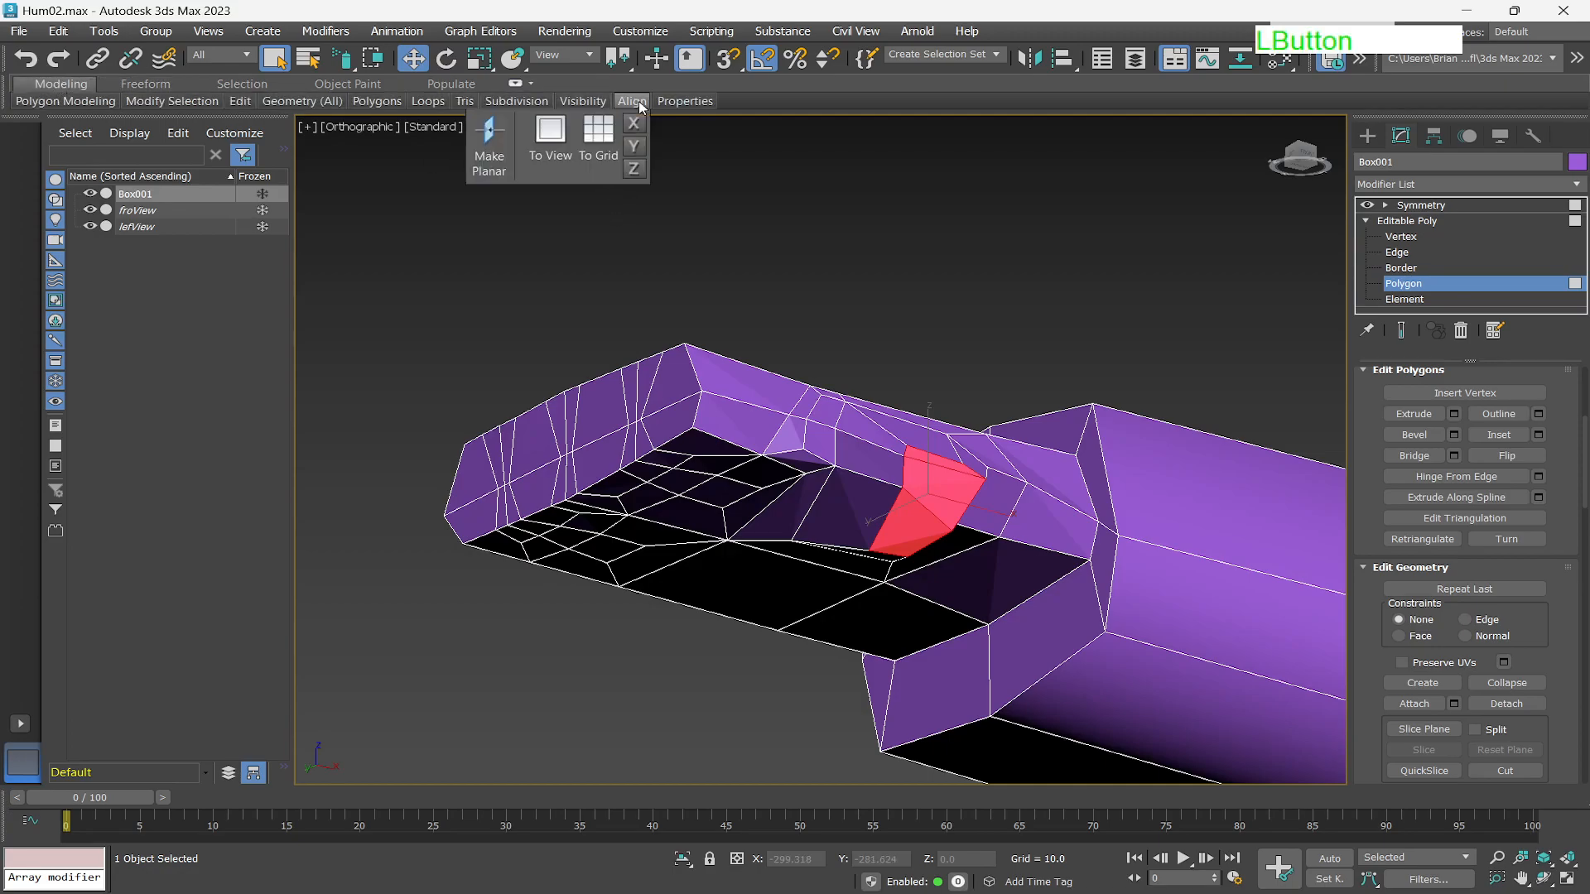
click(474, 146)
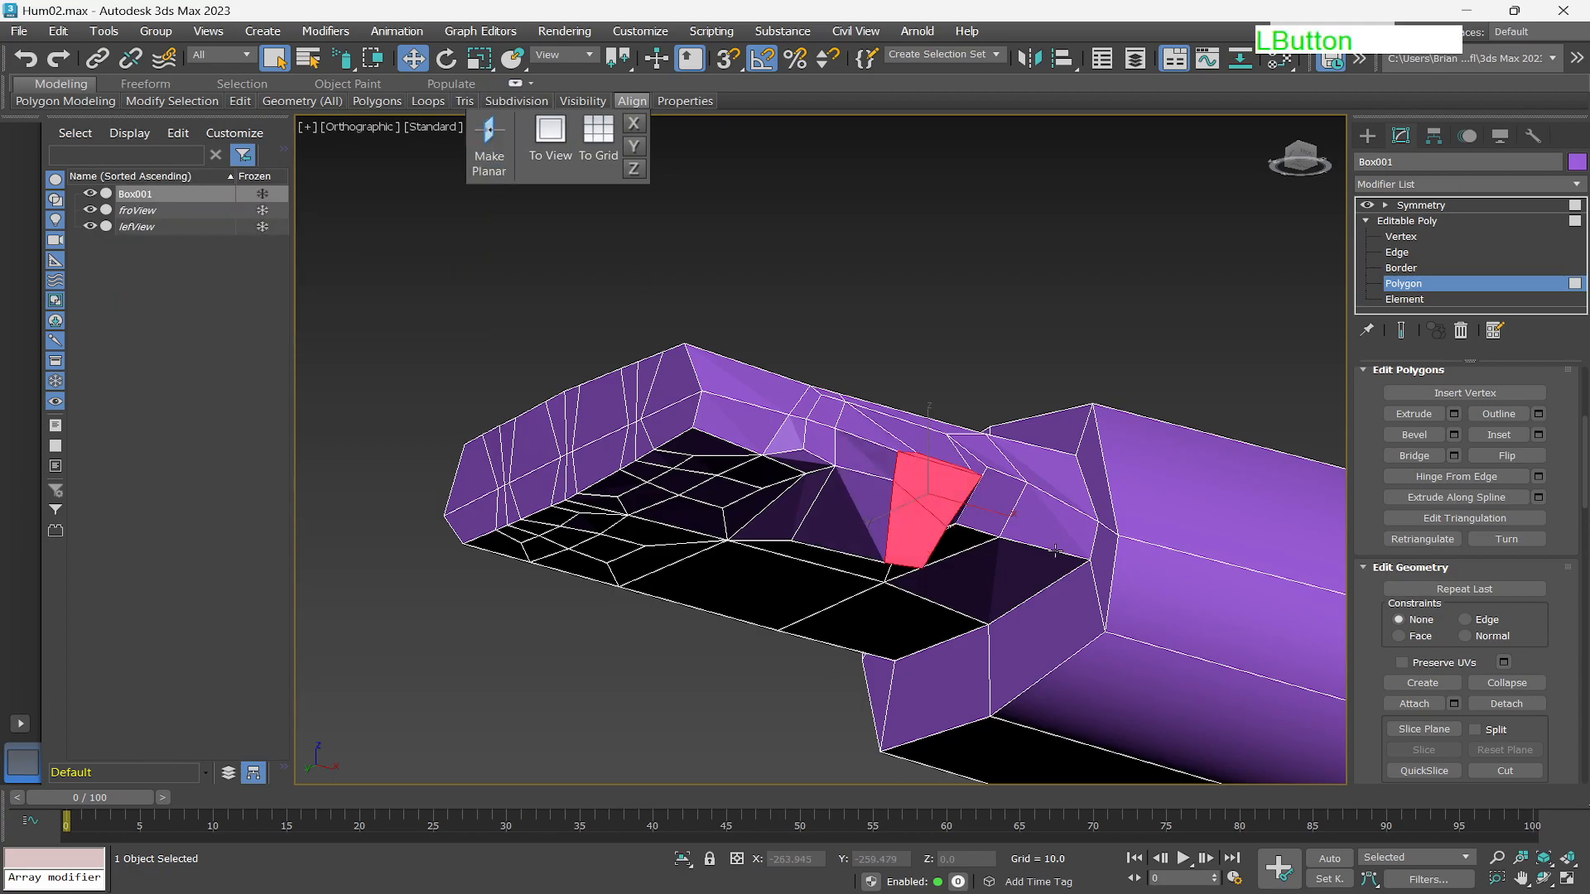
At edge level, select the top edge of the new bevelled stub and move it slightly upward.
alt+middle_drag(976, 553, 905, 593)
scroll(942, 519, up, 4)
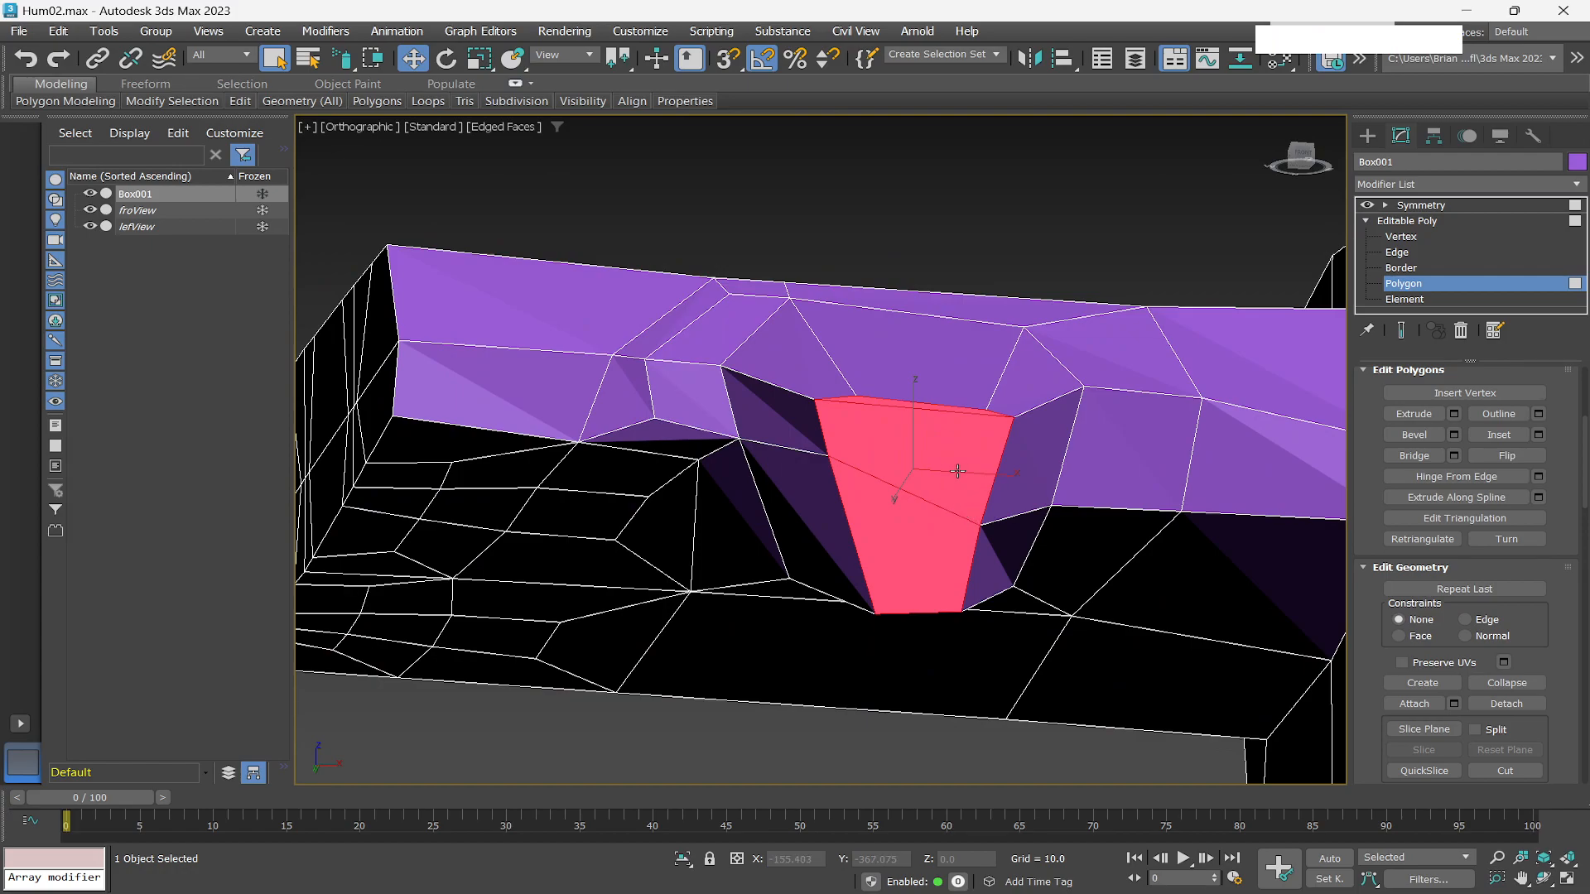
click(1398, 253)
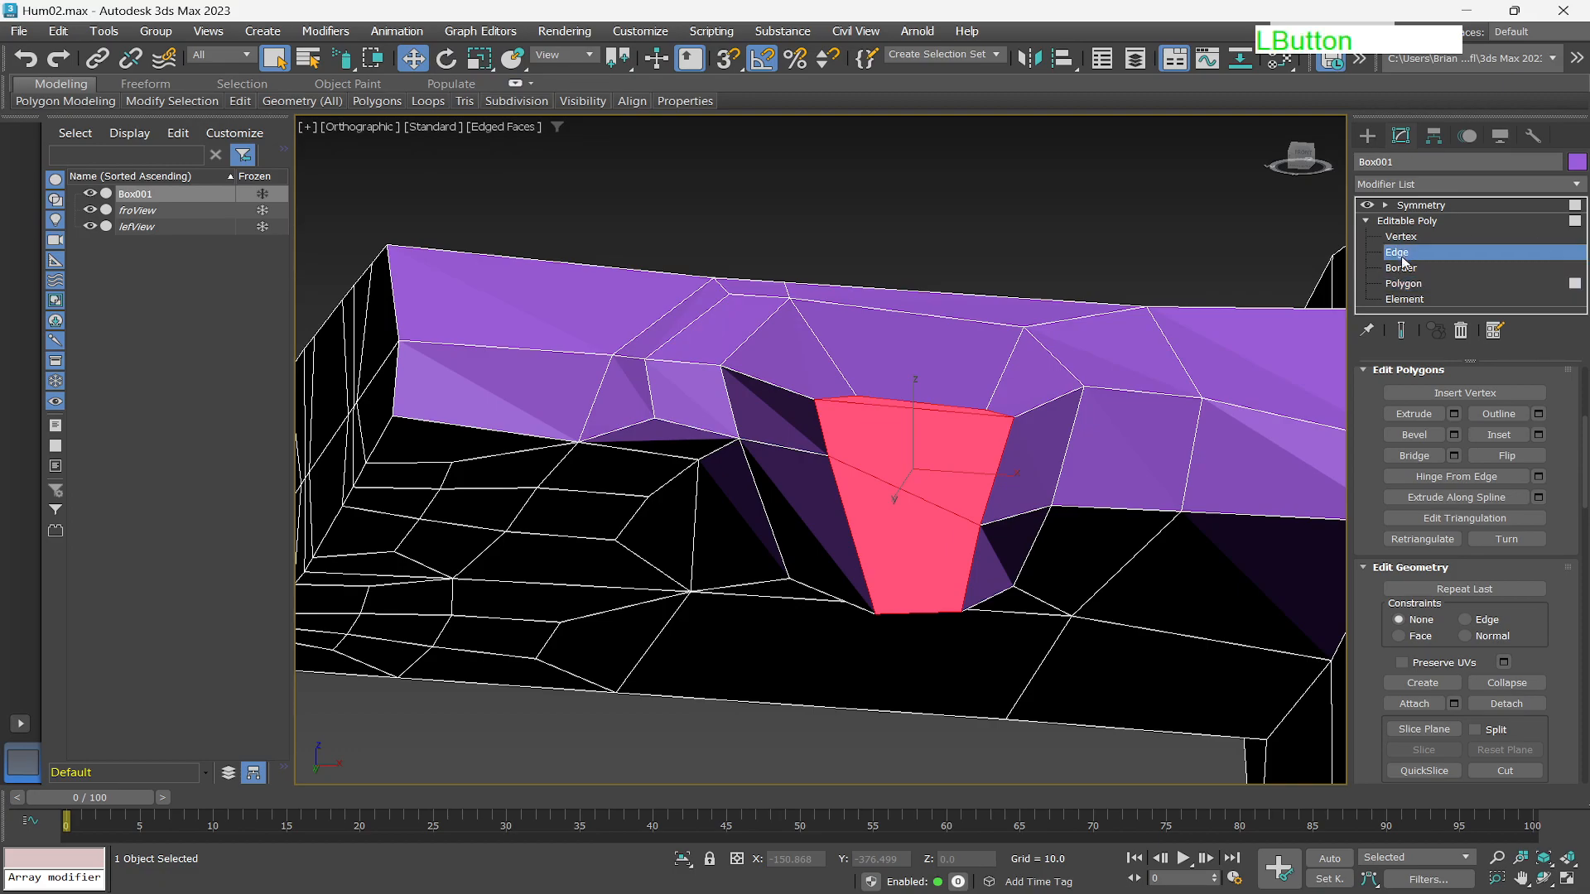
click(900, 398)
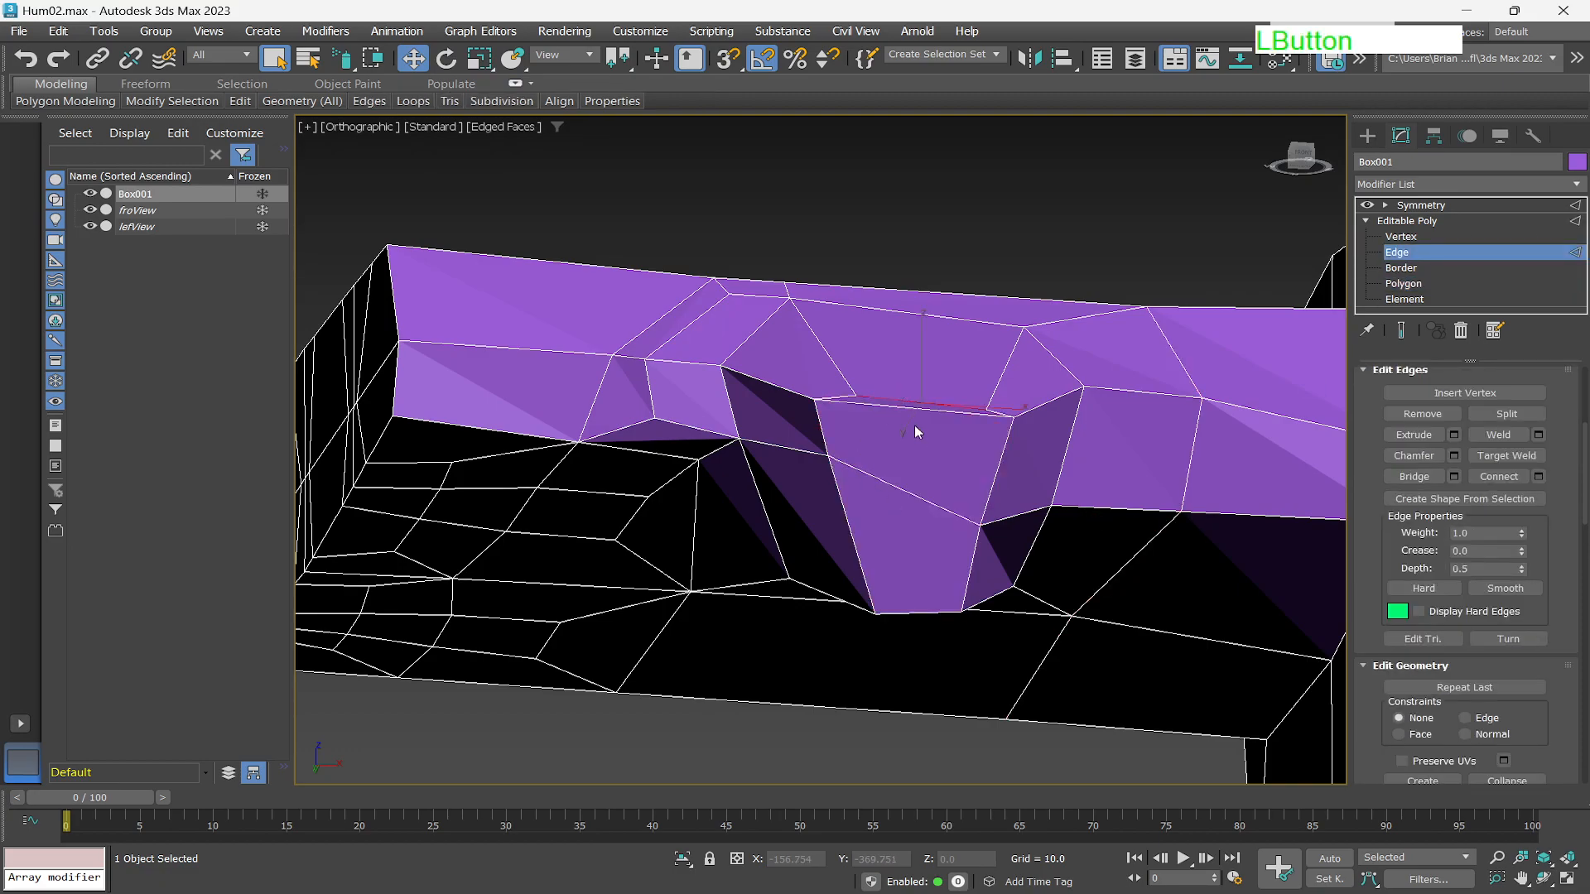
alt+middle_drag(844, 502, 894, 530)
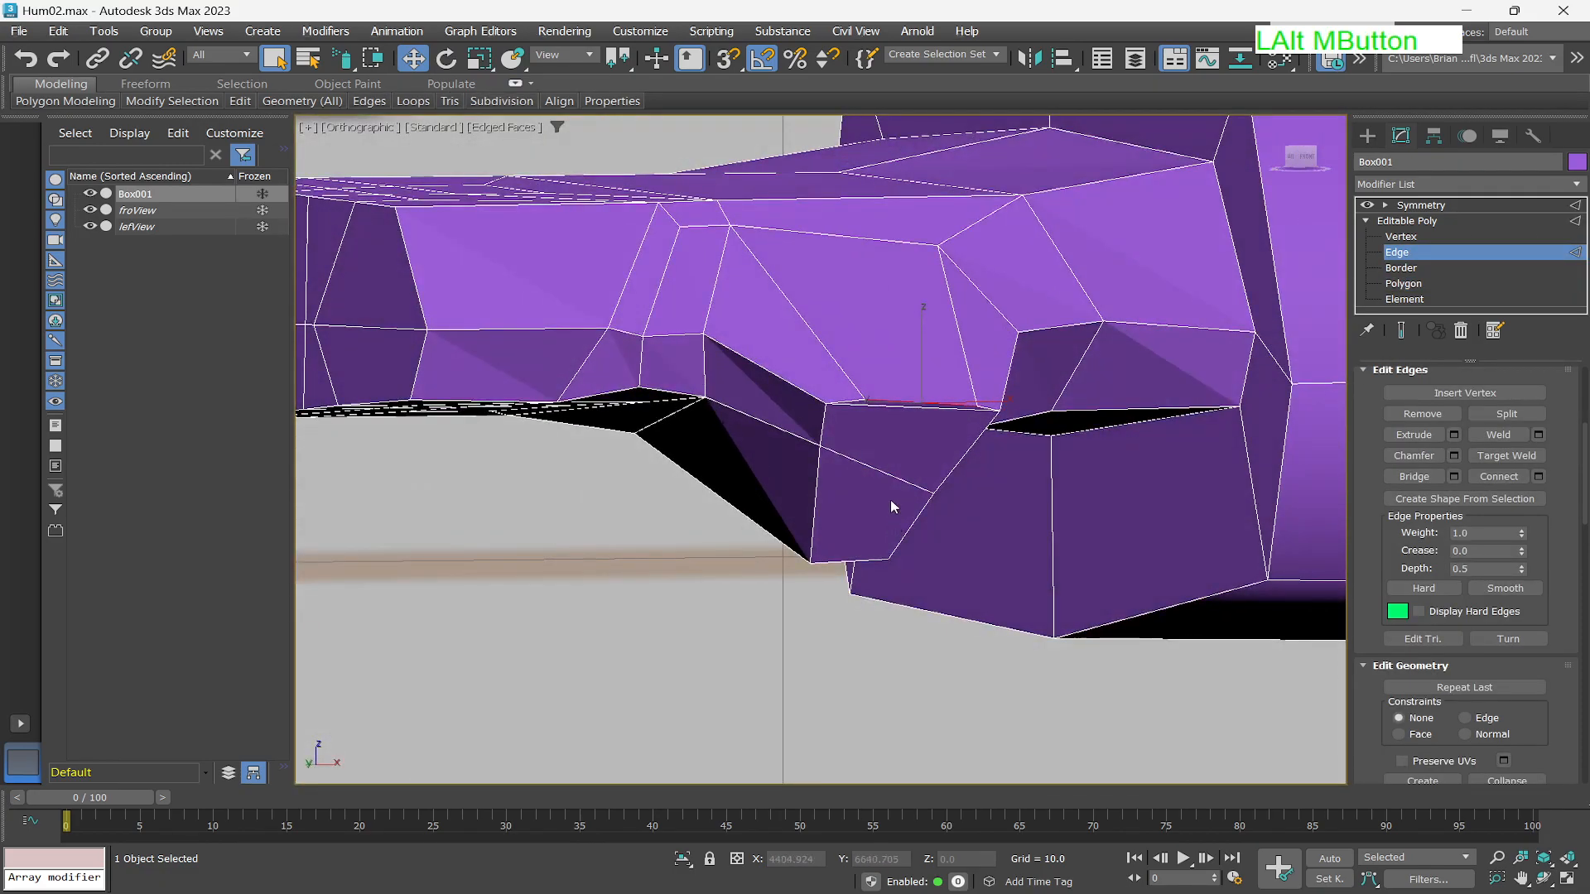
key(w)
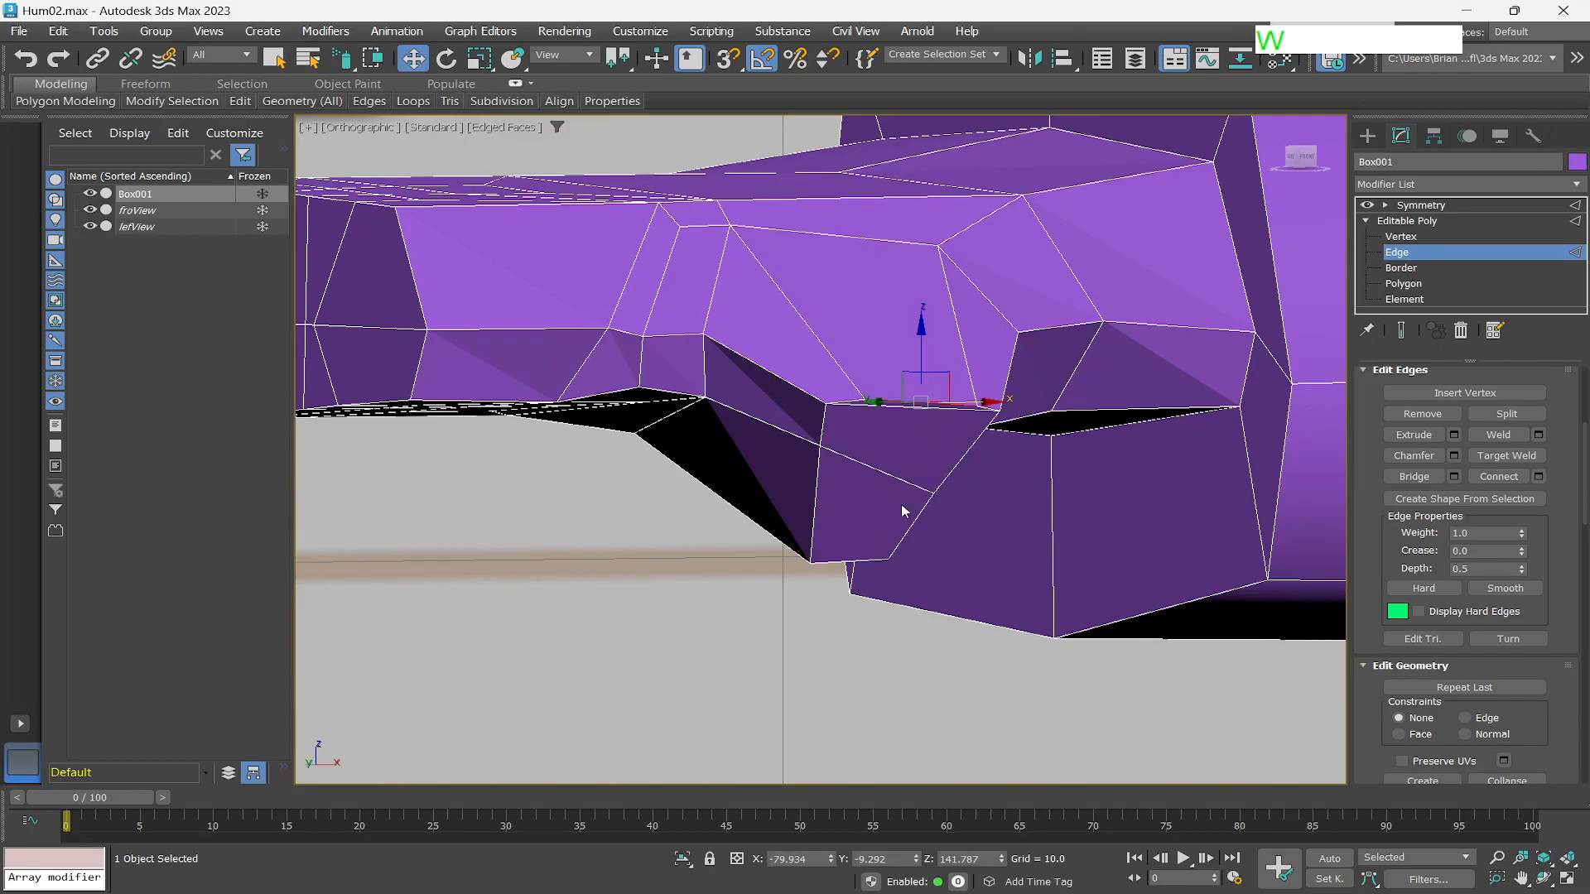
alt+middle_drag(902, 480, 942, 479)
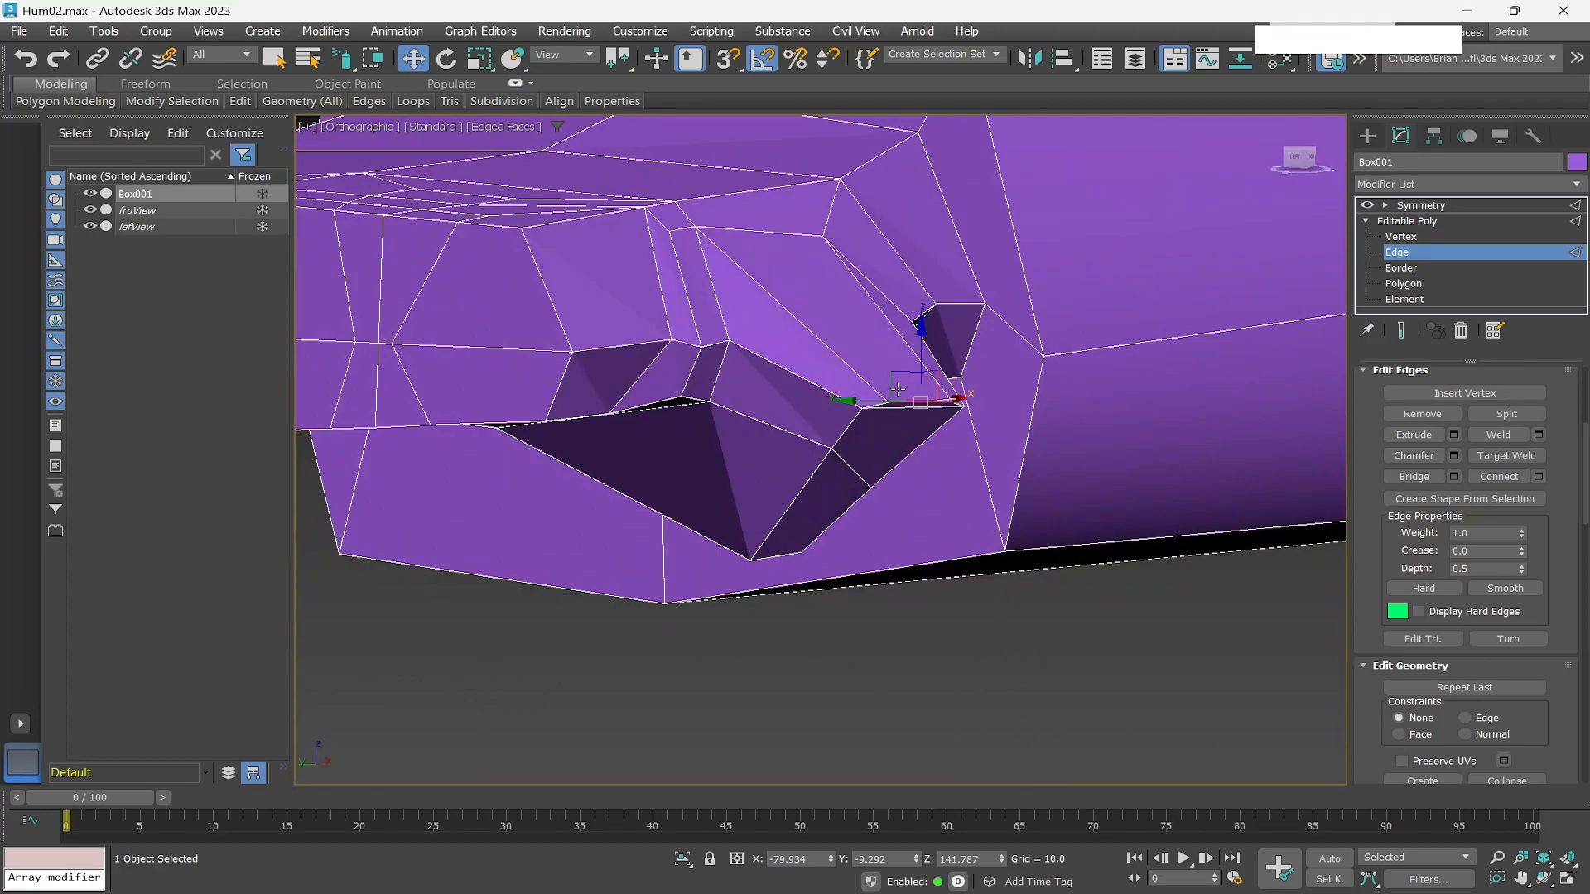
drag(896, 377, 932, 328)
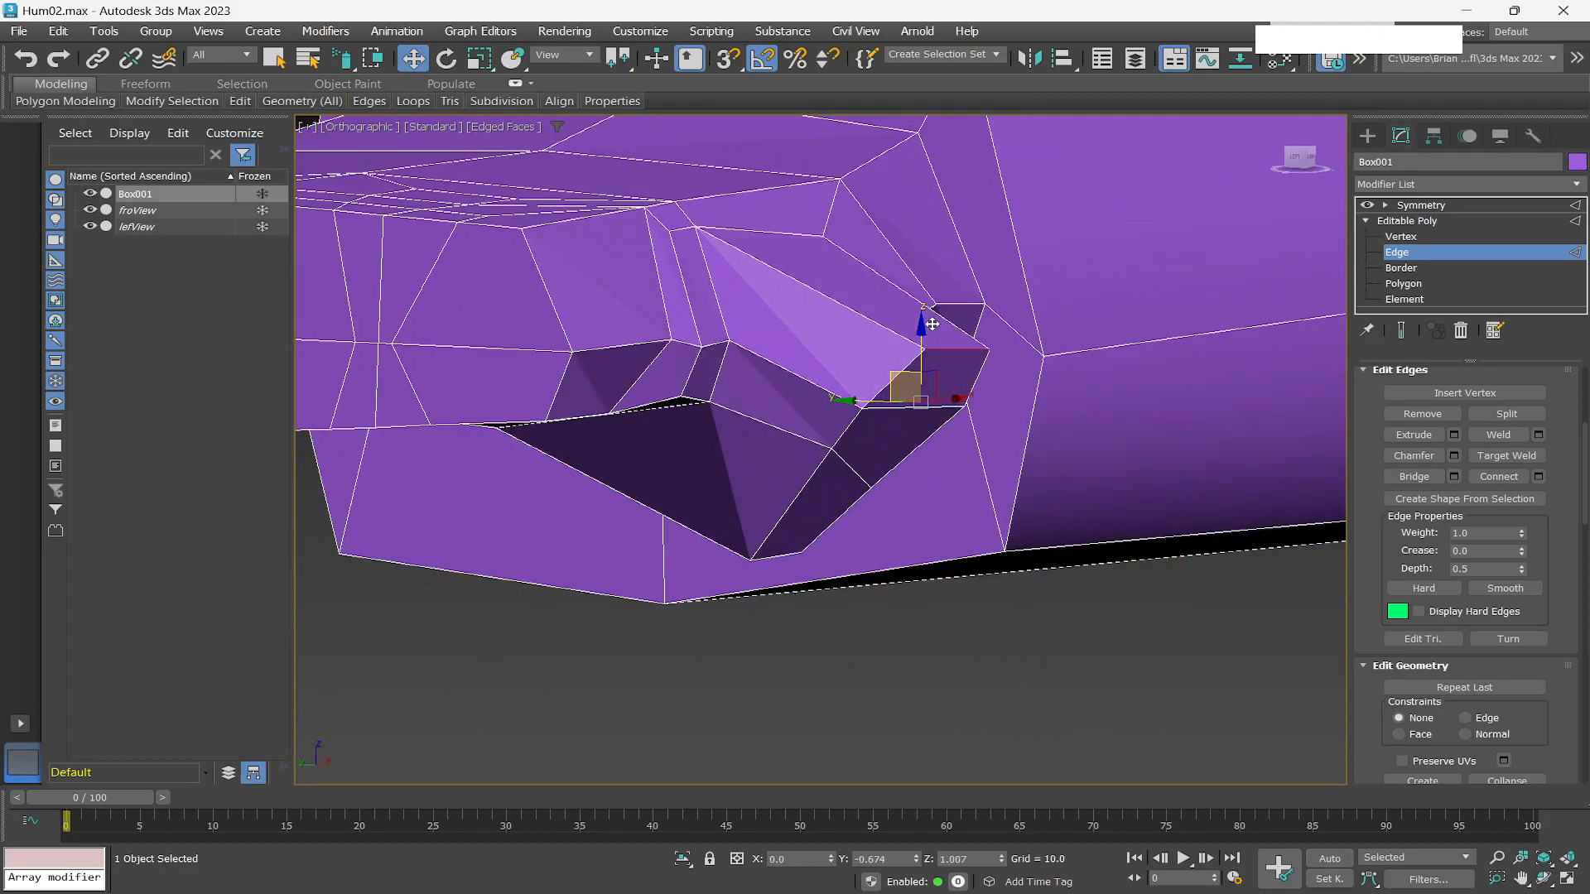
Select the lower edge of the bevelled stub and move it upward.
click(777, 556)
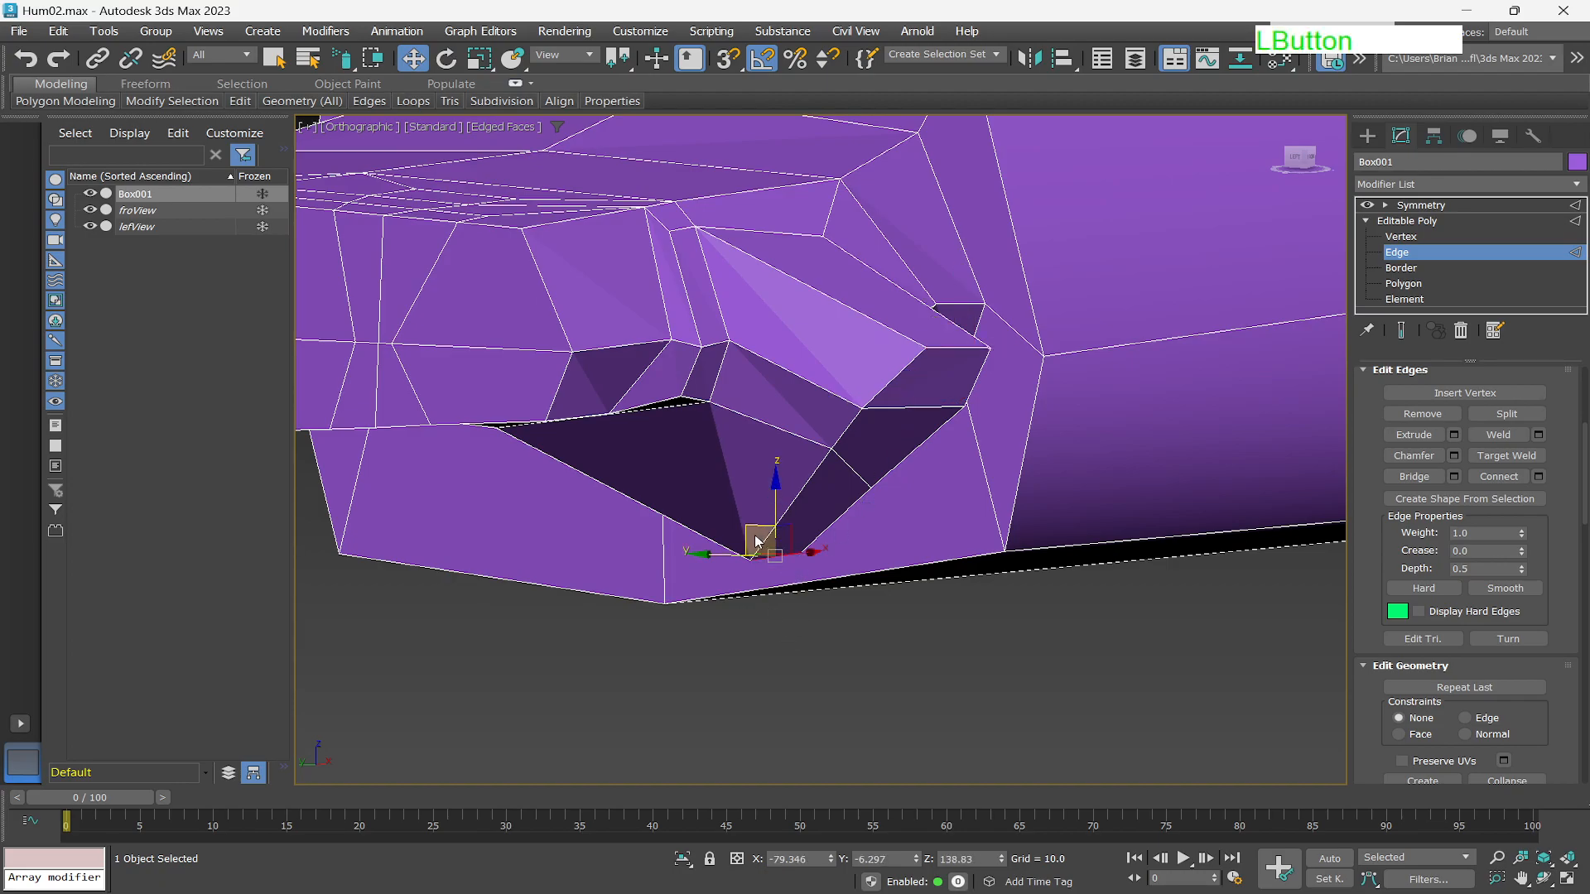
drag(757, 542, 820, 464)
mouse_move(820, 464)
alt+middle_down()
mouse_move(725, 456)
mouse_move(815, 447)
mouse_move(842, 451)
mouse_move(786, 454)
mouse_move(842, 461)
mouse_move(838, 445)
alt+middle_up()
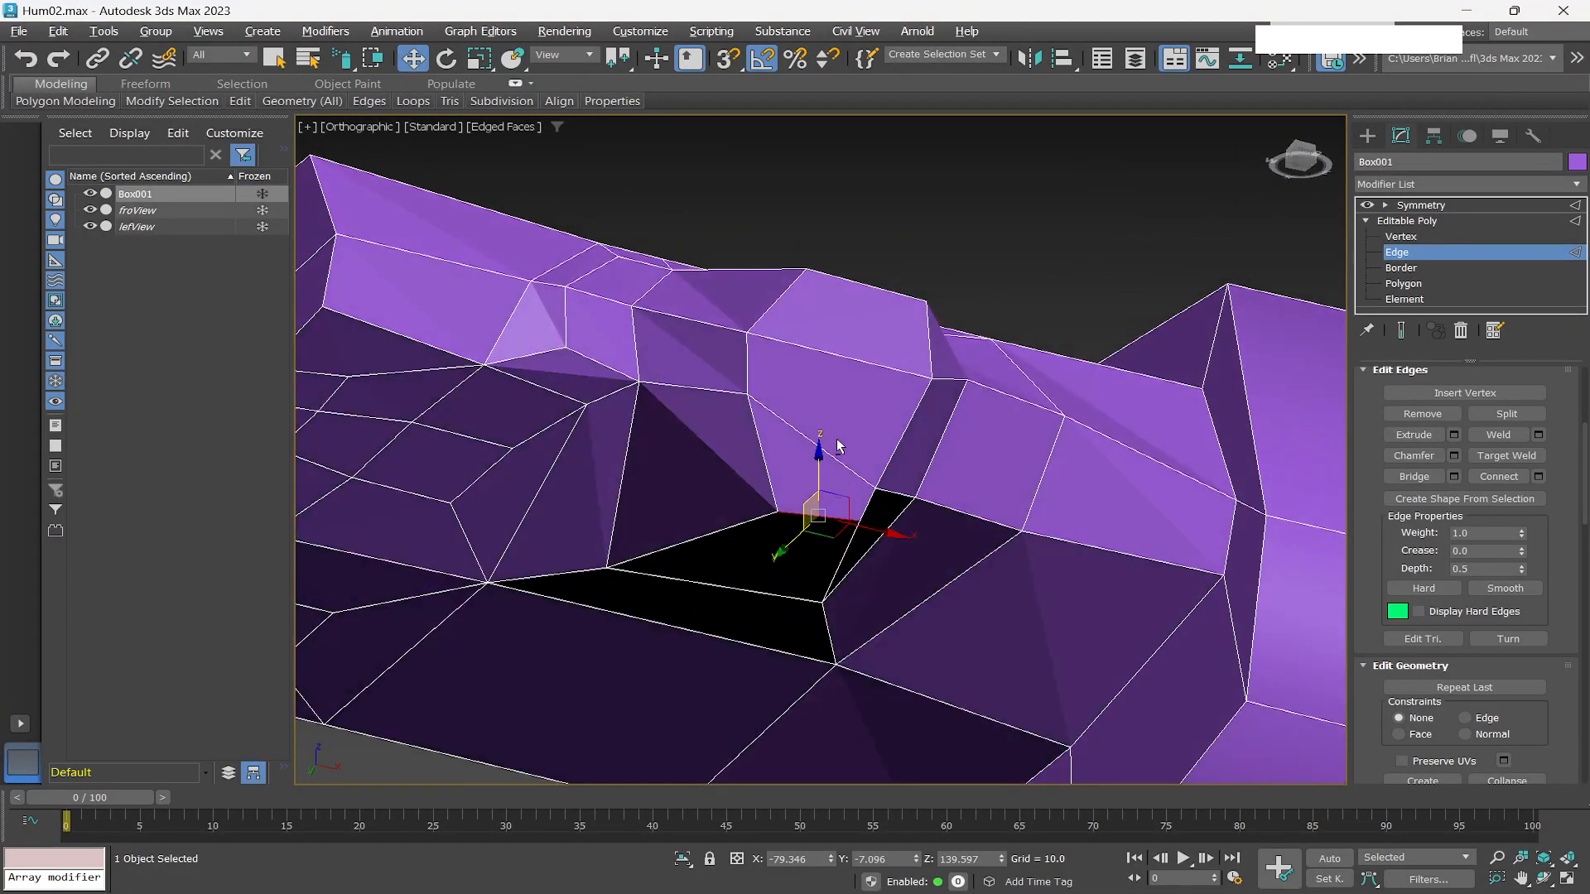
At vertex level, select a vertex beside the stub's base and reposition it.
alt+middle_drag(815, 526, 916, 638)
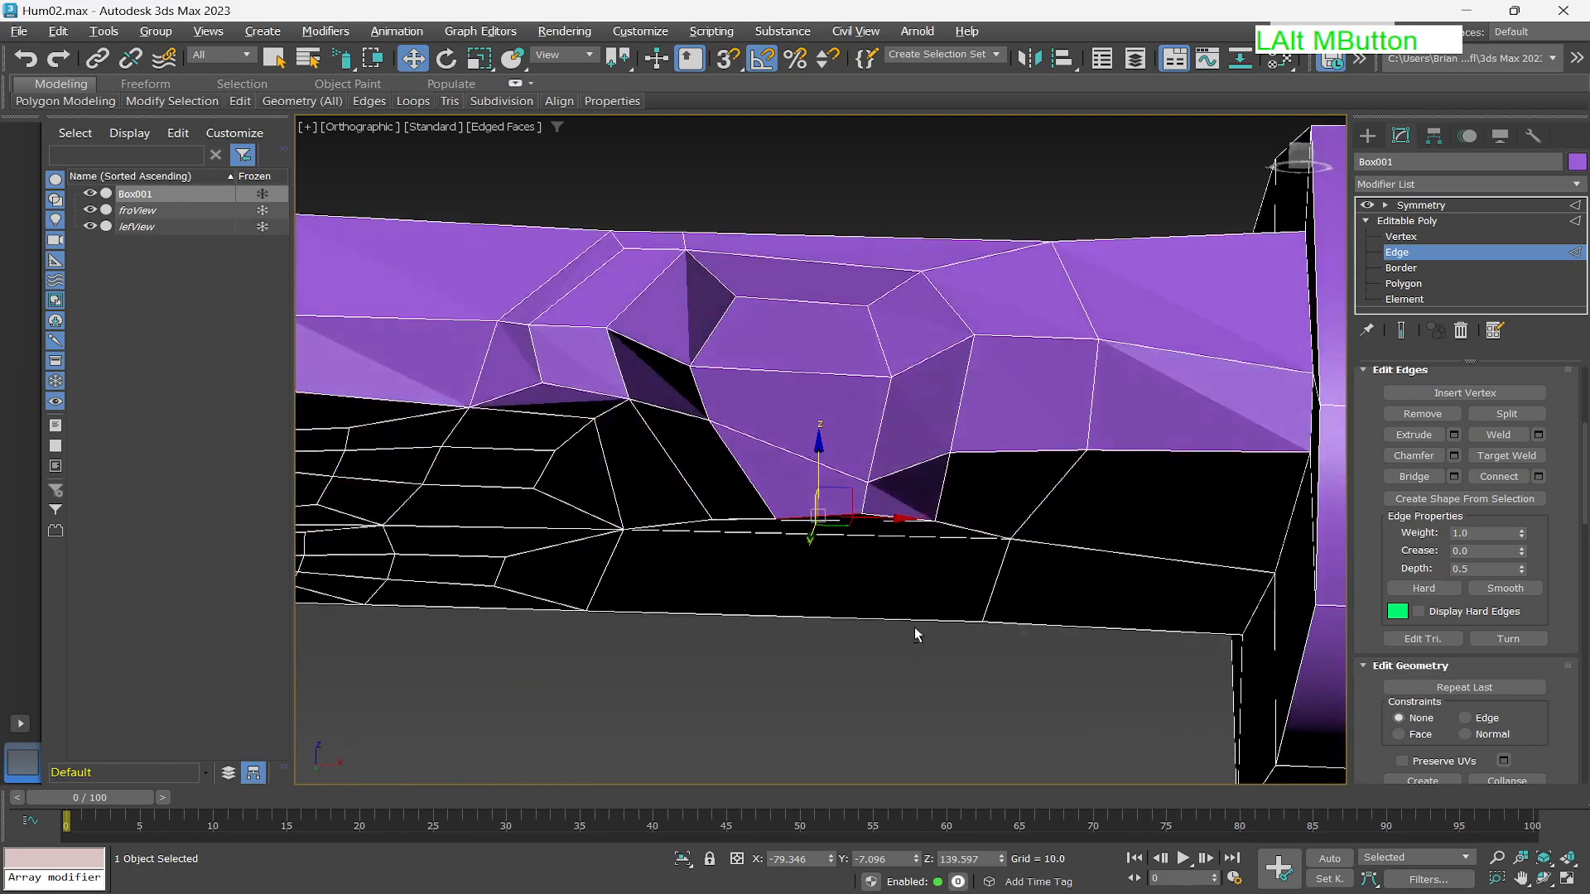
drag(850, 491, 818, 488)
alt+middle_drag(818, 487, 892, 523)
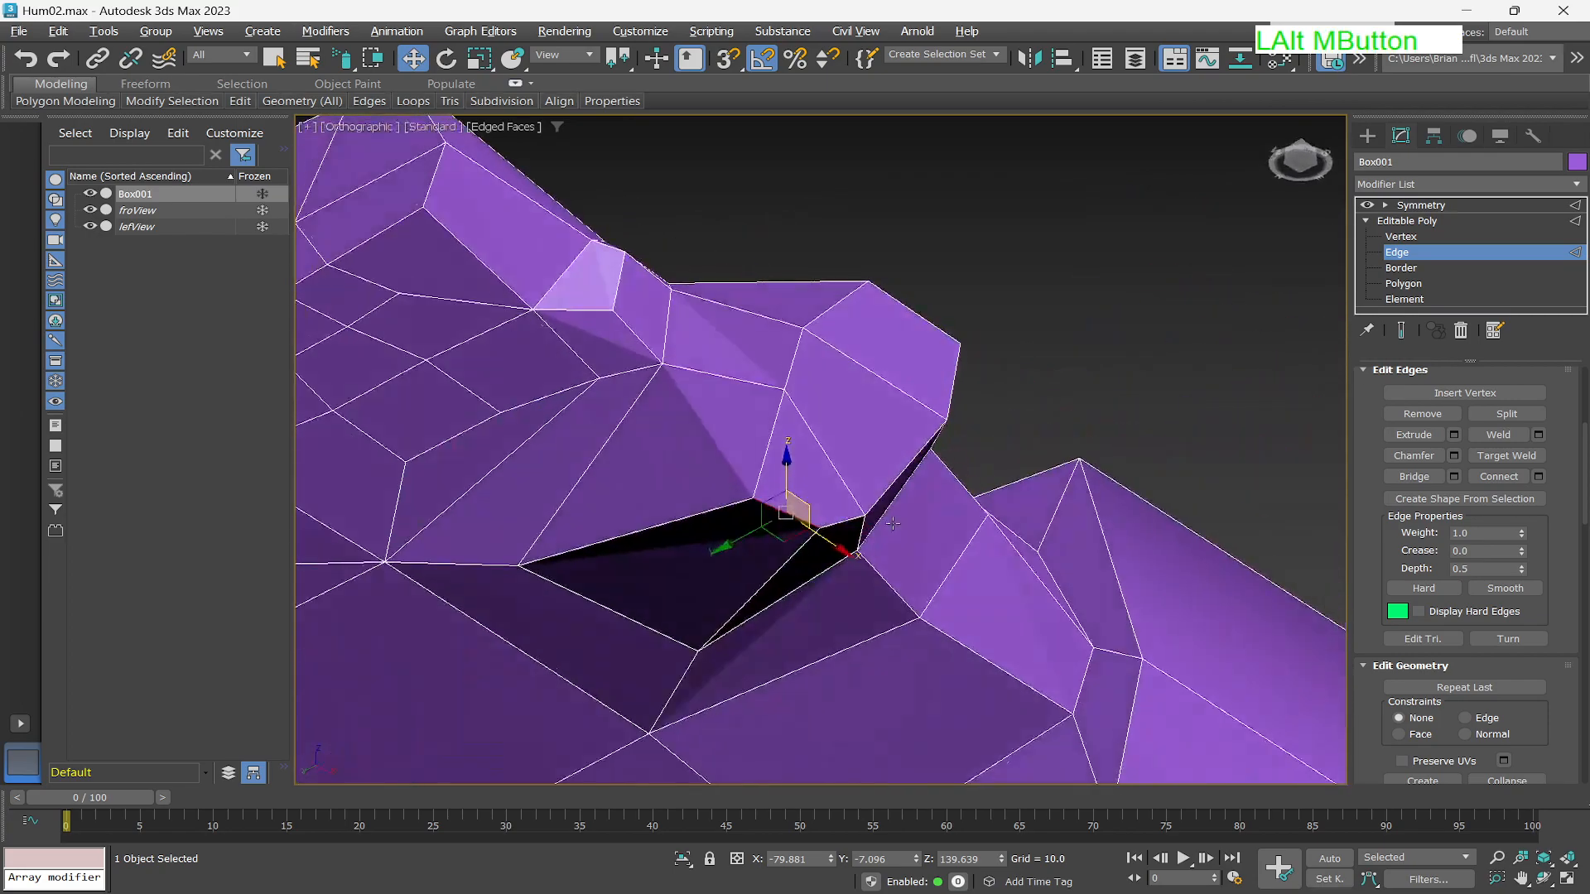
click(1419, 238)
click(862, 511)
alt+middle_drag(862, 511, 761, 635)
drag(879, 502, 866, 460)
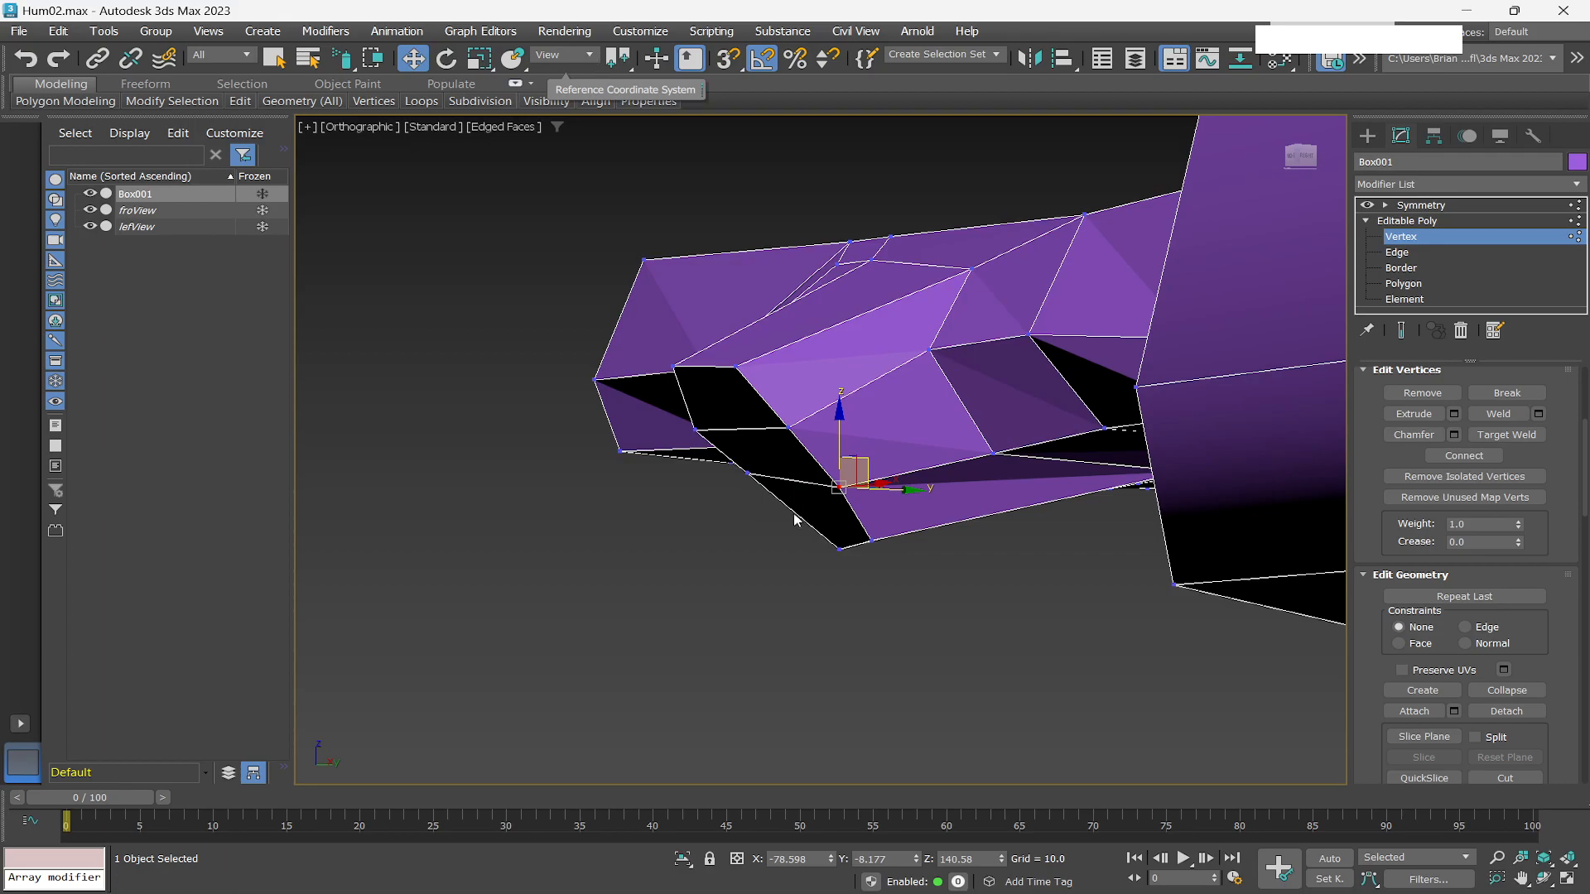
alt+middle_drag(778, 539, 876, 527)
alt+middle_drag(775, 504, 791, 590)
Select the vertex at the stub's inner base and move it slightly outward.
click(695, 433)
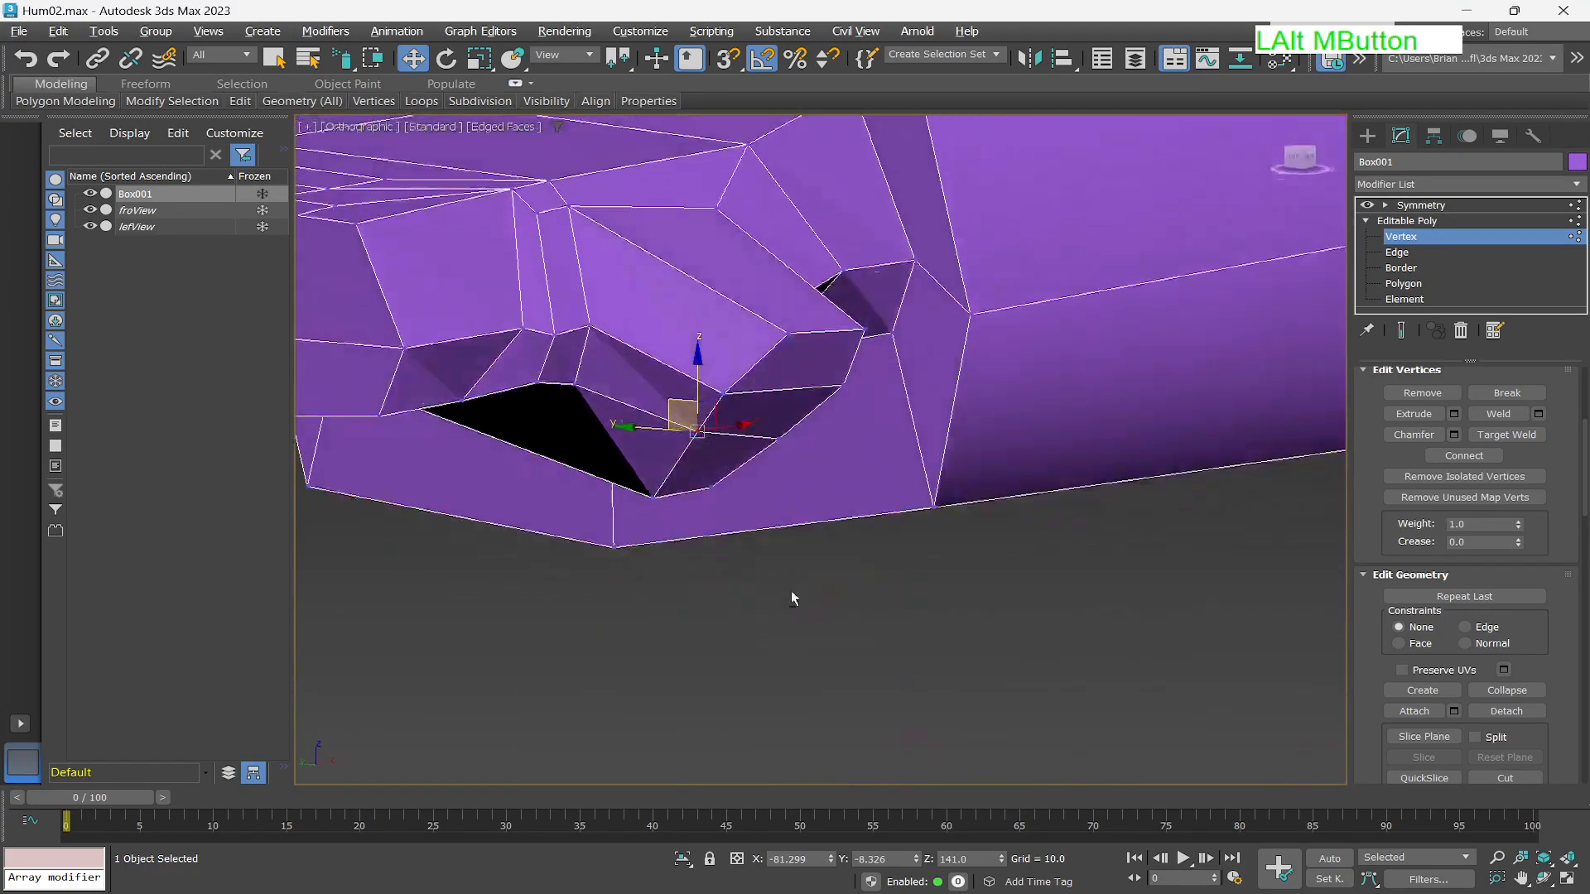
click(678, 411)
click(696, 431)
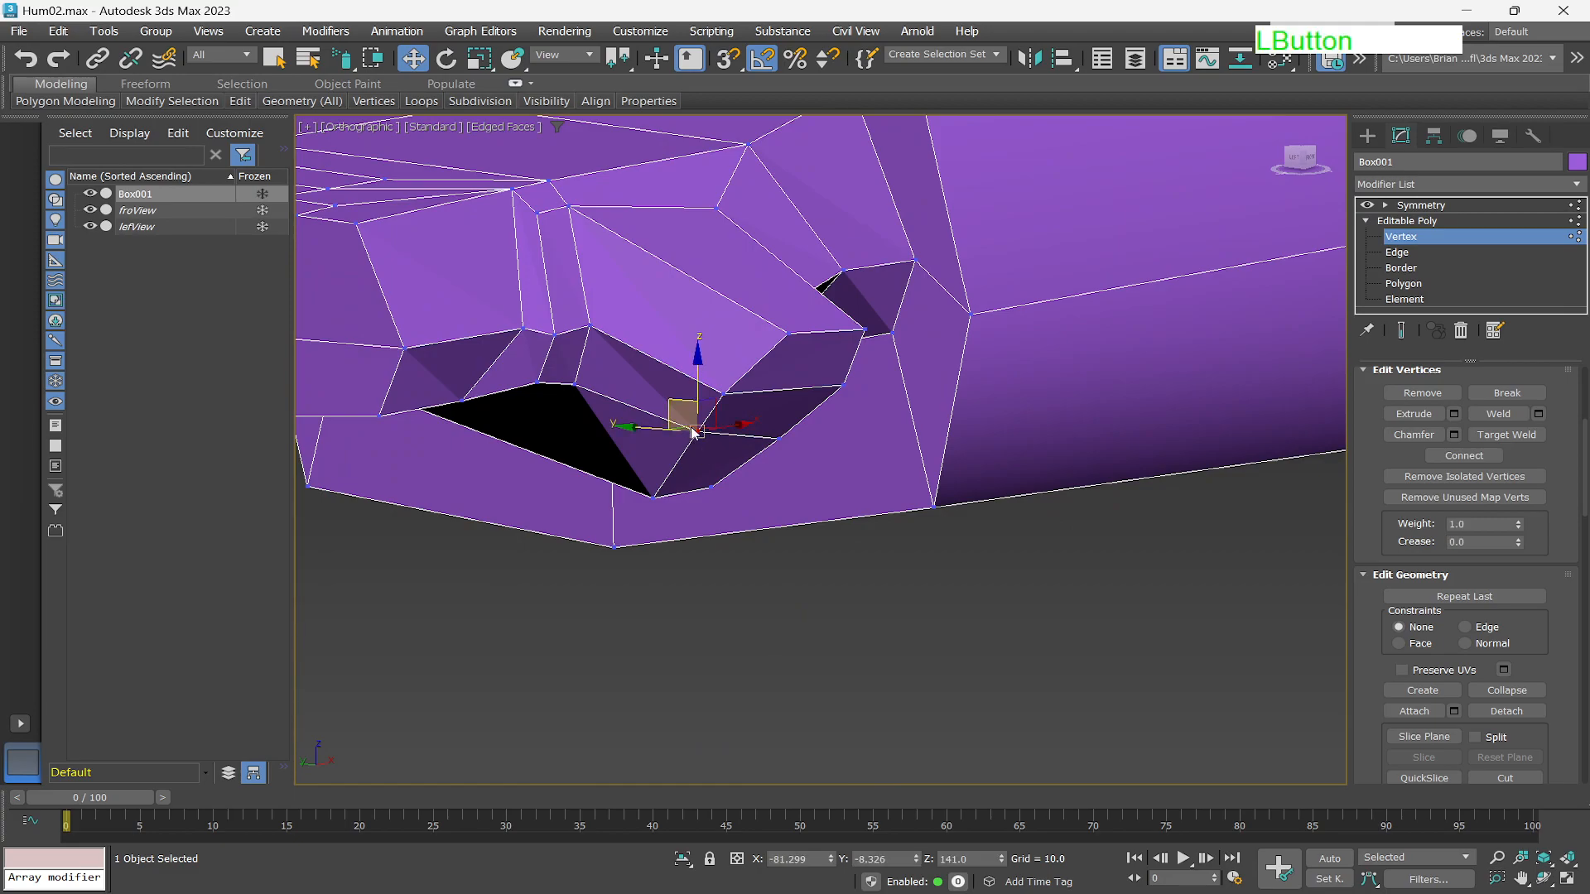
drag(679, 404, 654, 419)
alt+middle_drag(655, 420, 859, 503)
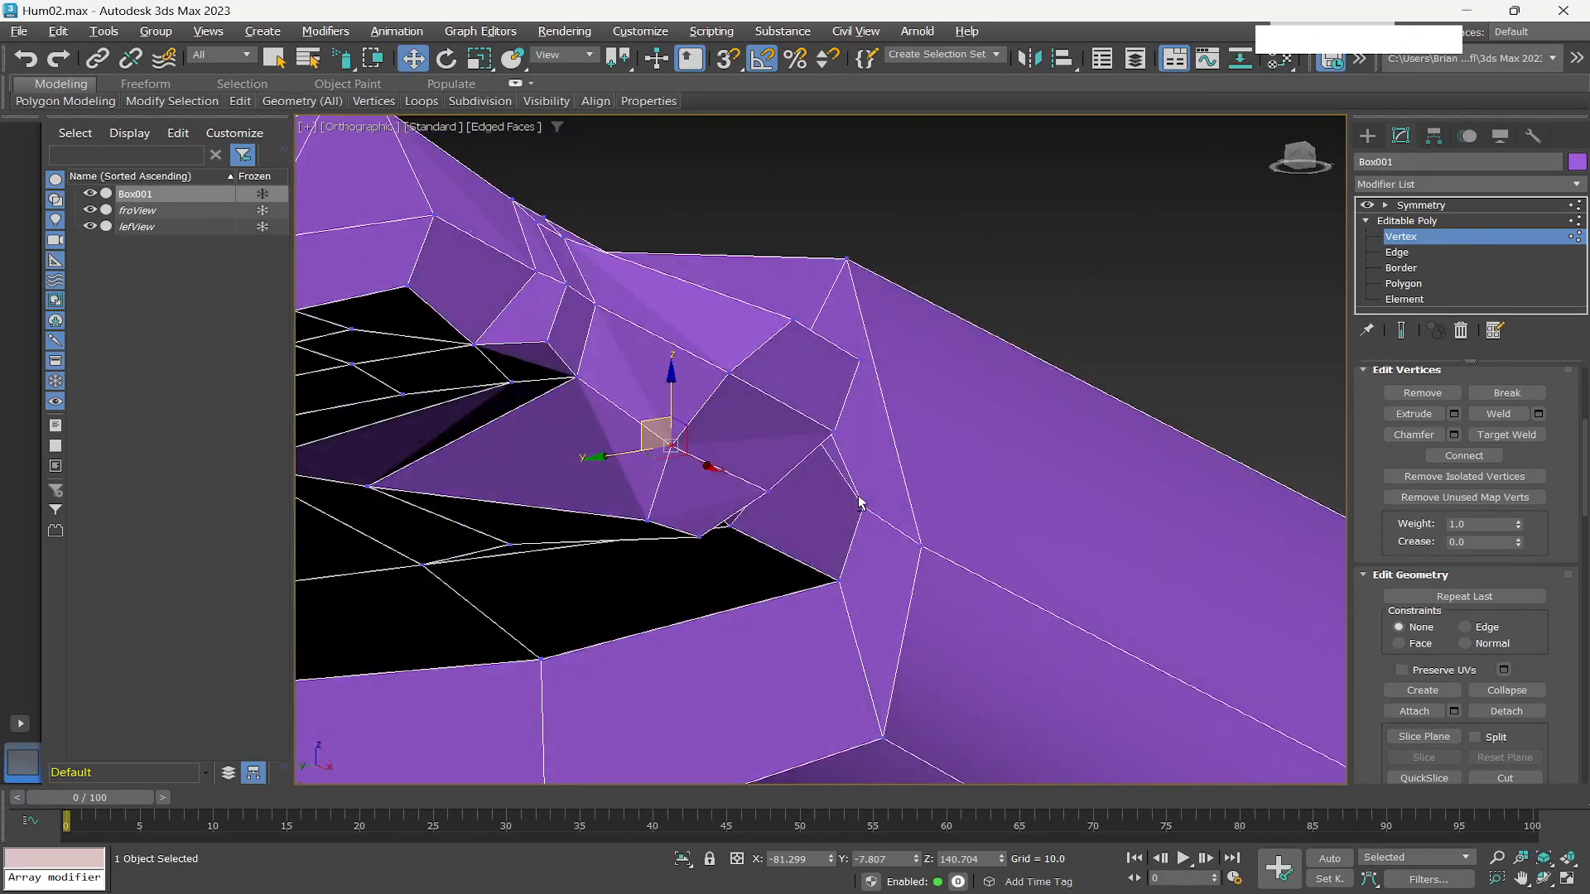
click(1399, 253)
click(672, 497)
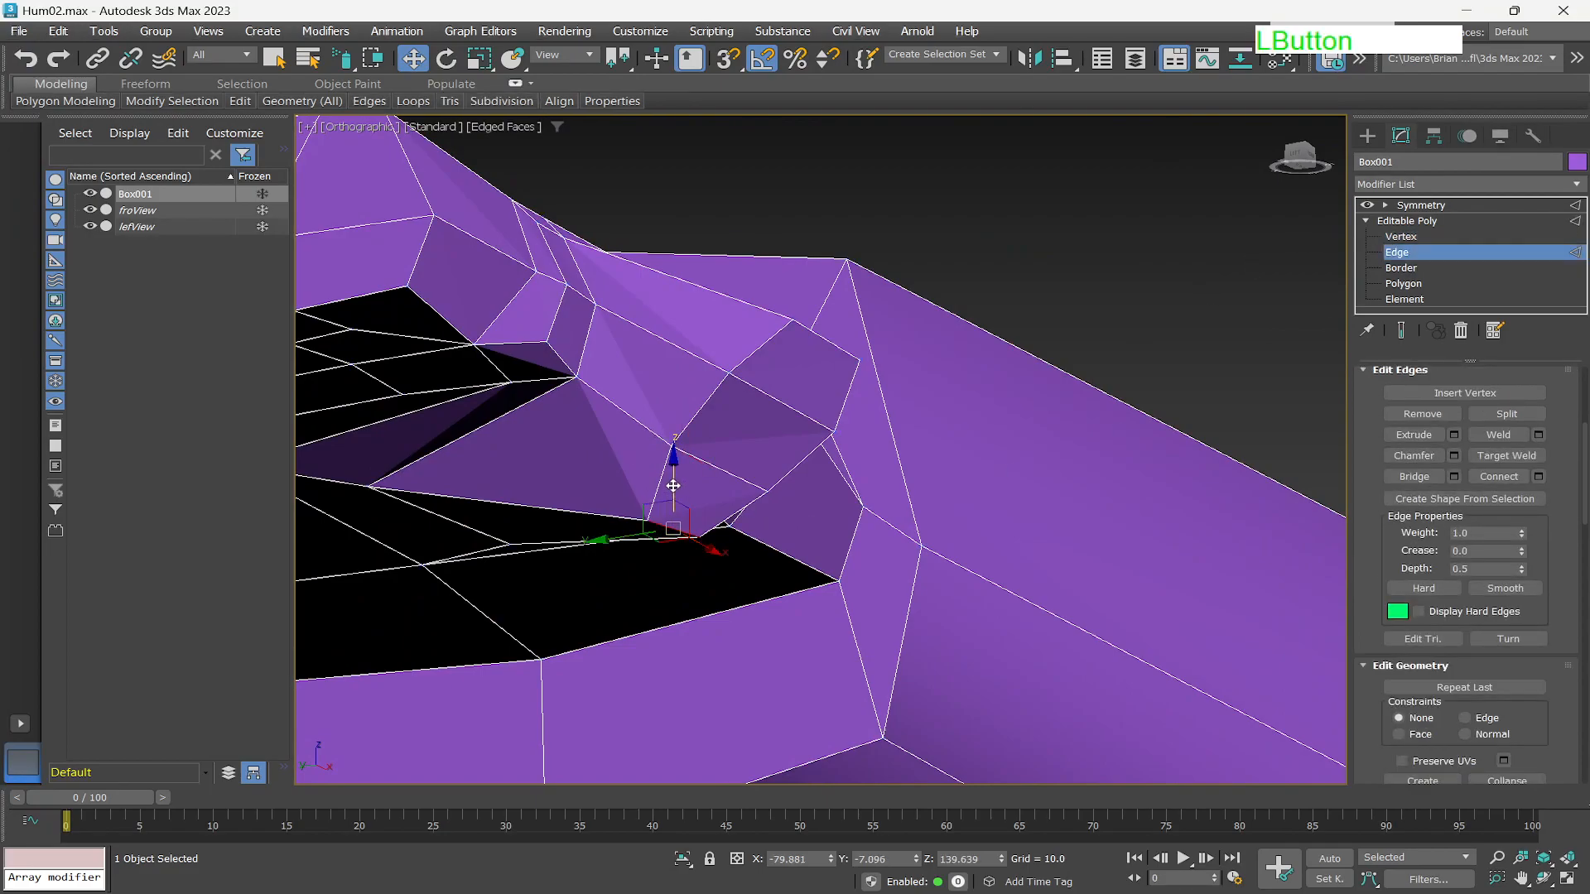
mouse_move(659, 519)
mouse_down()
mouse_move(590, 509)
mouse_move(663, 496)
mouse_move(670, 512)
mouse_move(658, 499)
mouse_up()
key(ctrl+z)
key(ctrl+z)
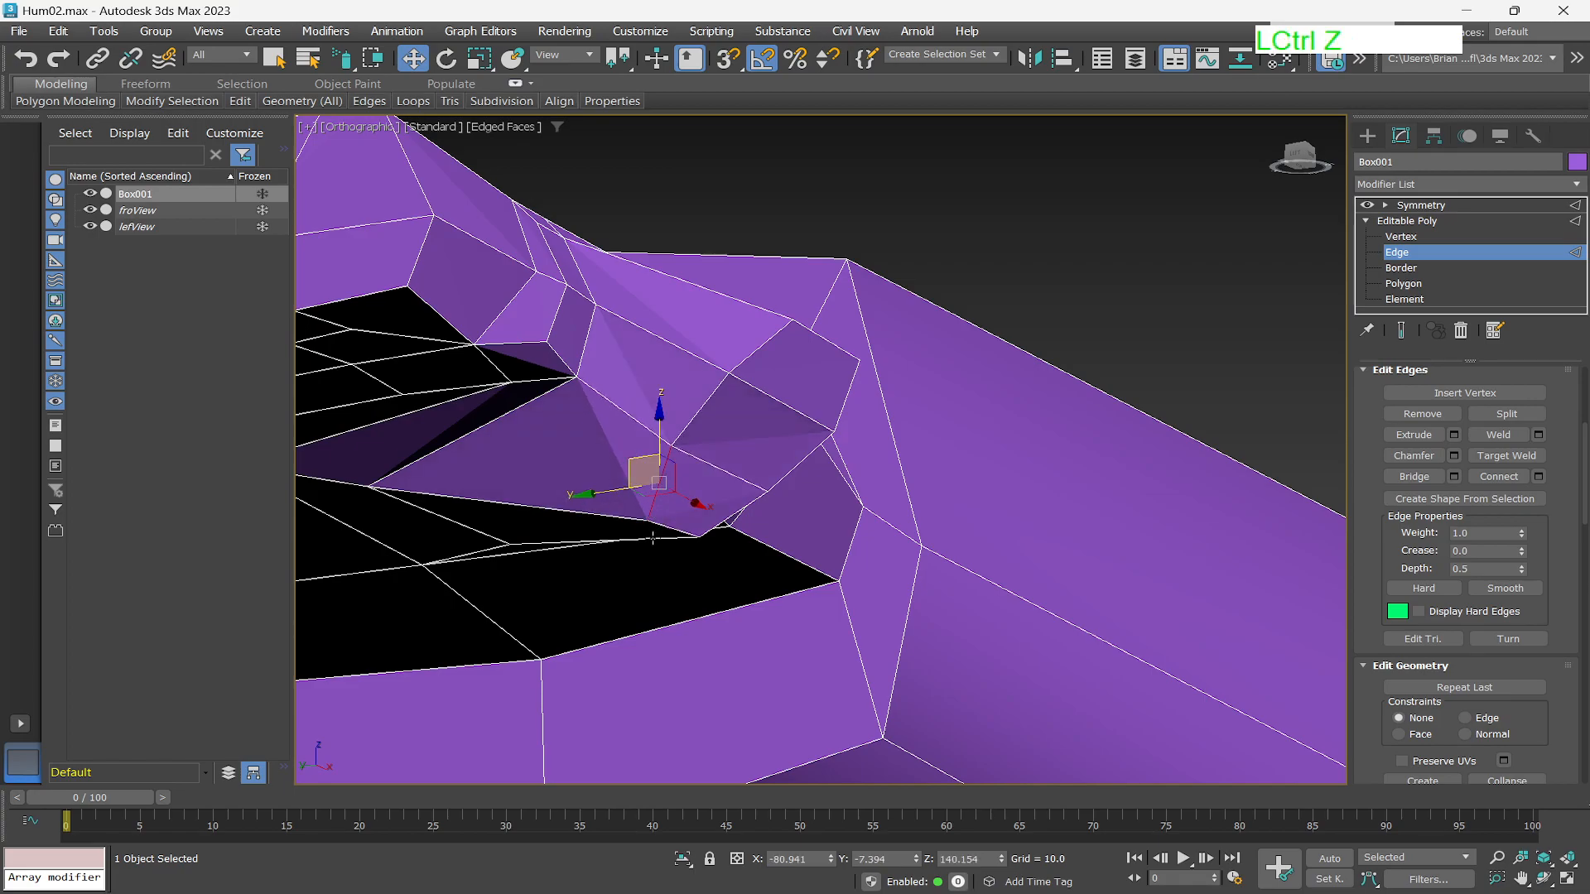
key(ctrl+z)
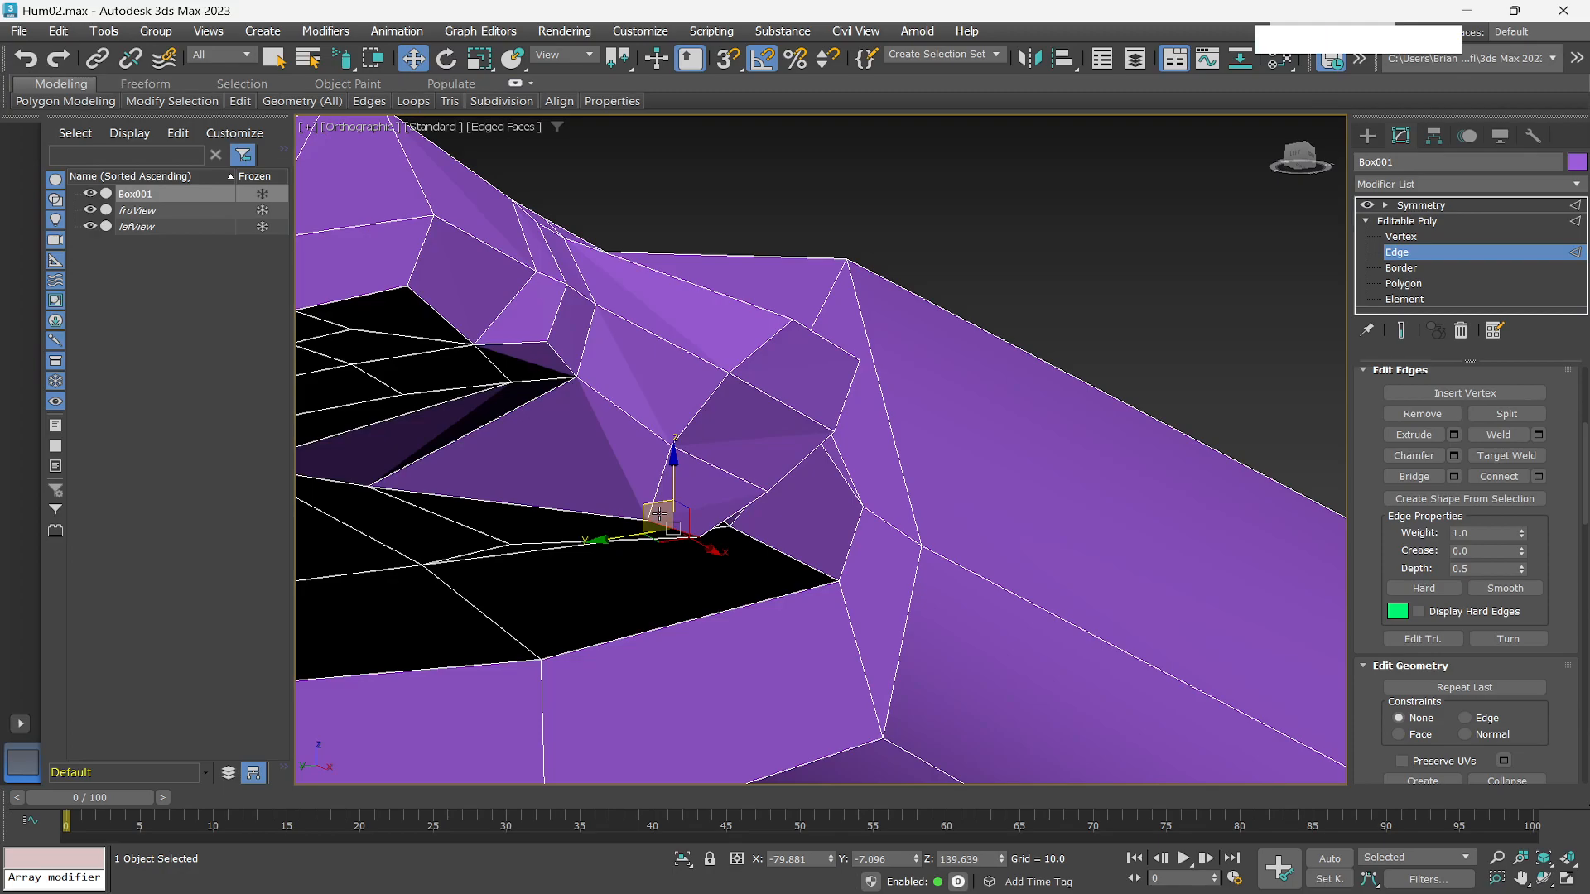
At edge level, reselect the edge at the stub's base and nudge it slightly upward.
click(659, 514)
key(ctrl+z)
key(ctrl+z)
drag(656, 525, 657, 509)
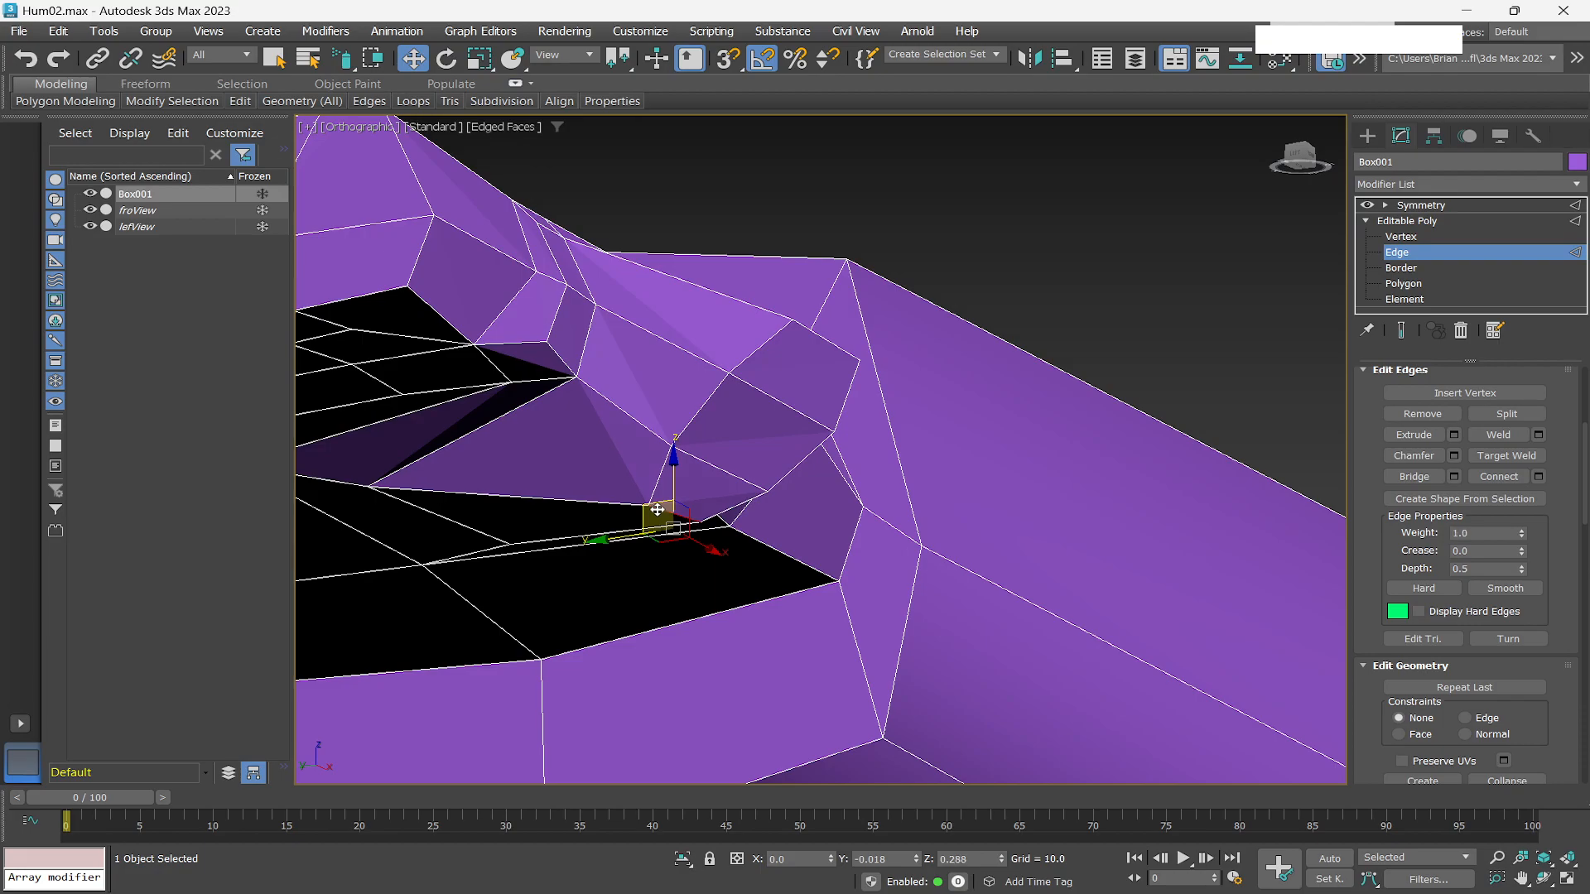
At polygon level, scale the stub's end polygon down slightly.
scroll(709, 538, down, 2)
alt+middle_drag(709, 538, 751, 497)
alt+middle_drag(736, 511, 781, 526)
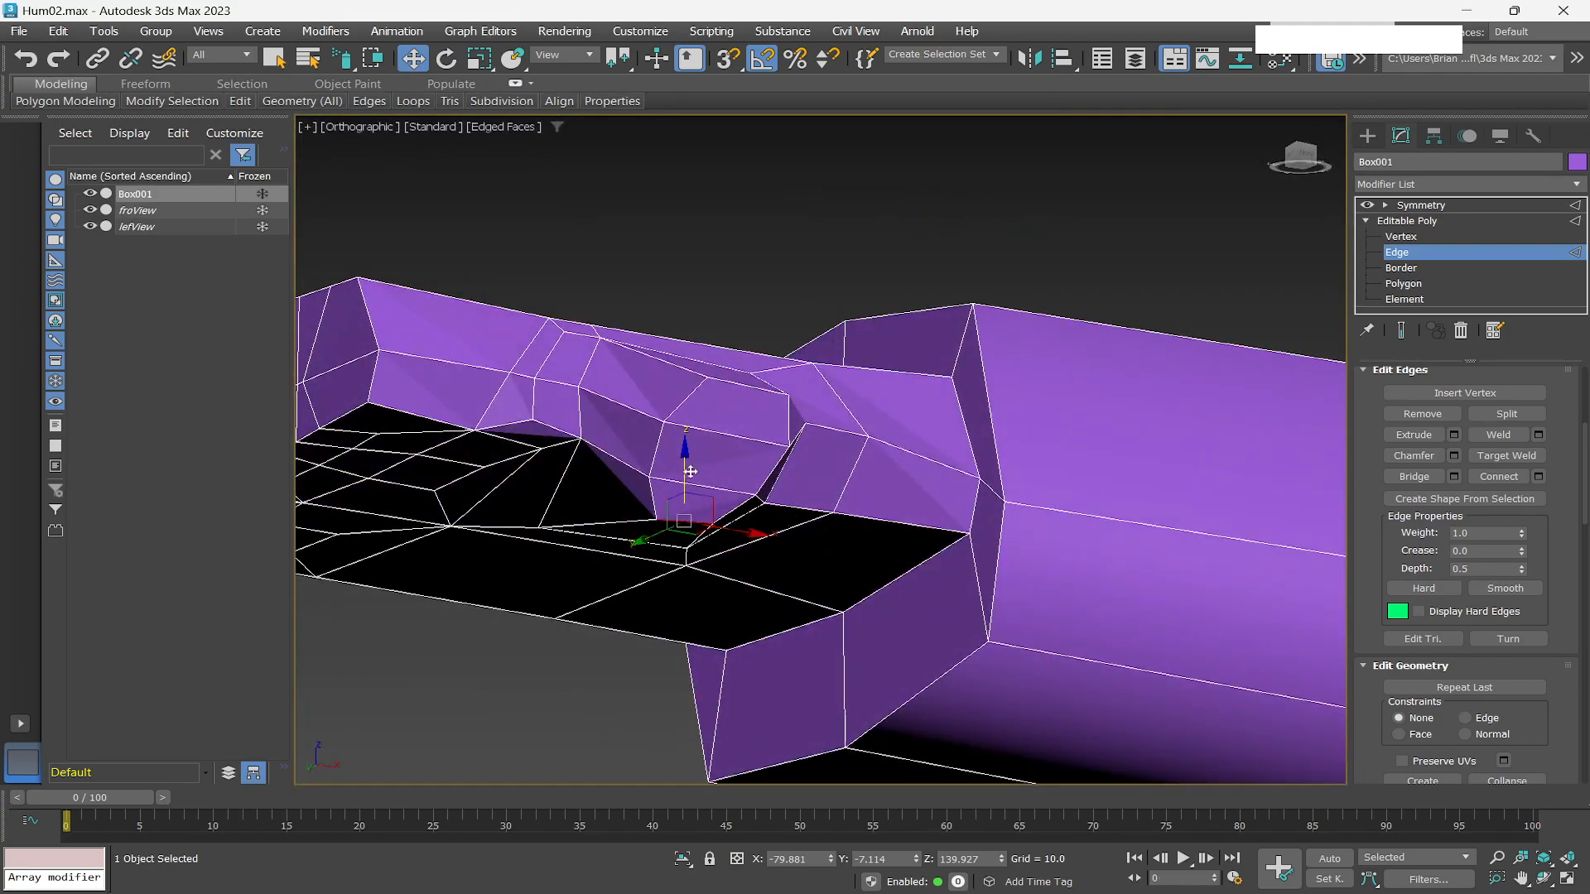
scroll(729, 533, up, 2)
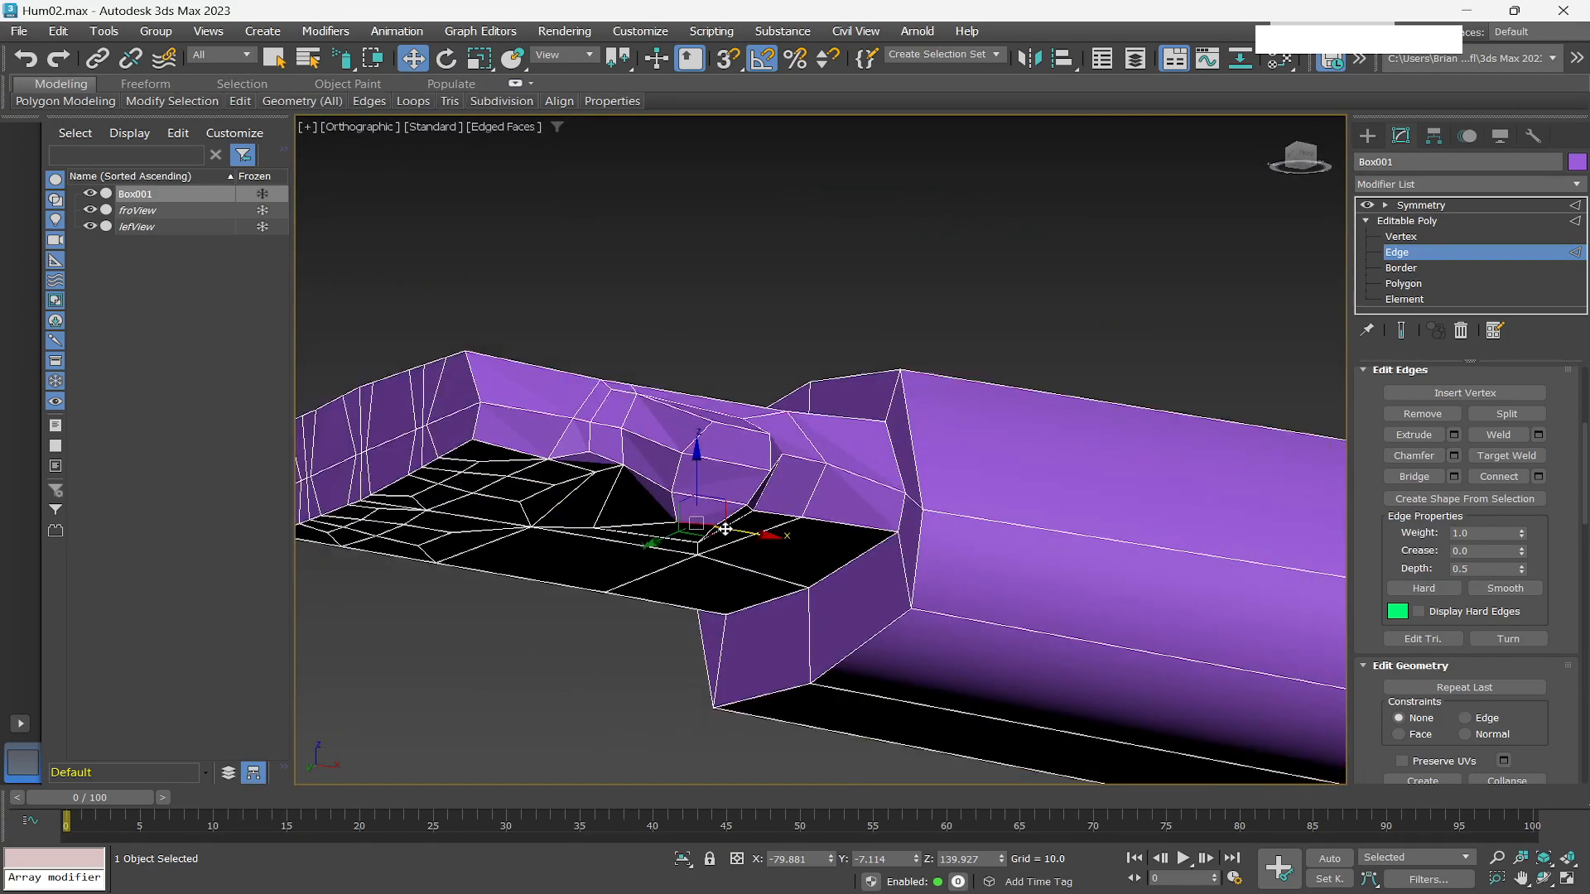
alt+middle_drag(704, 550, 749, 559)
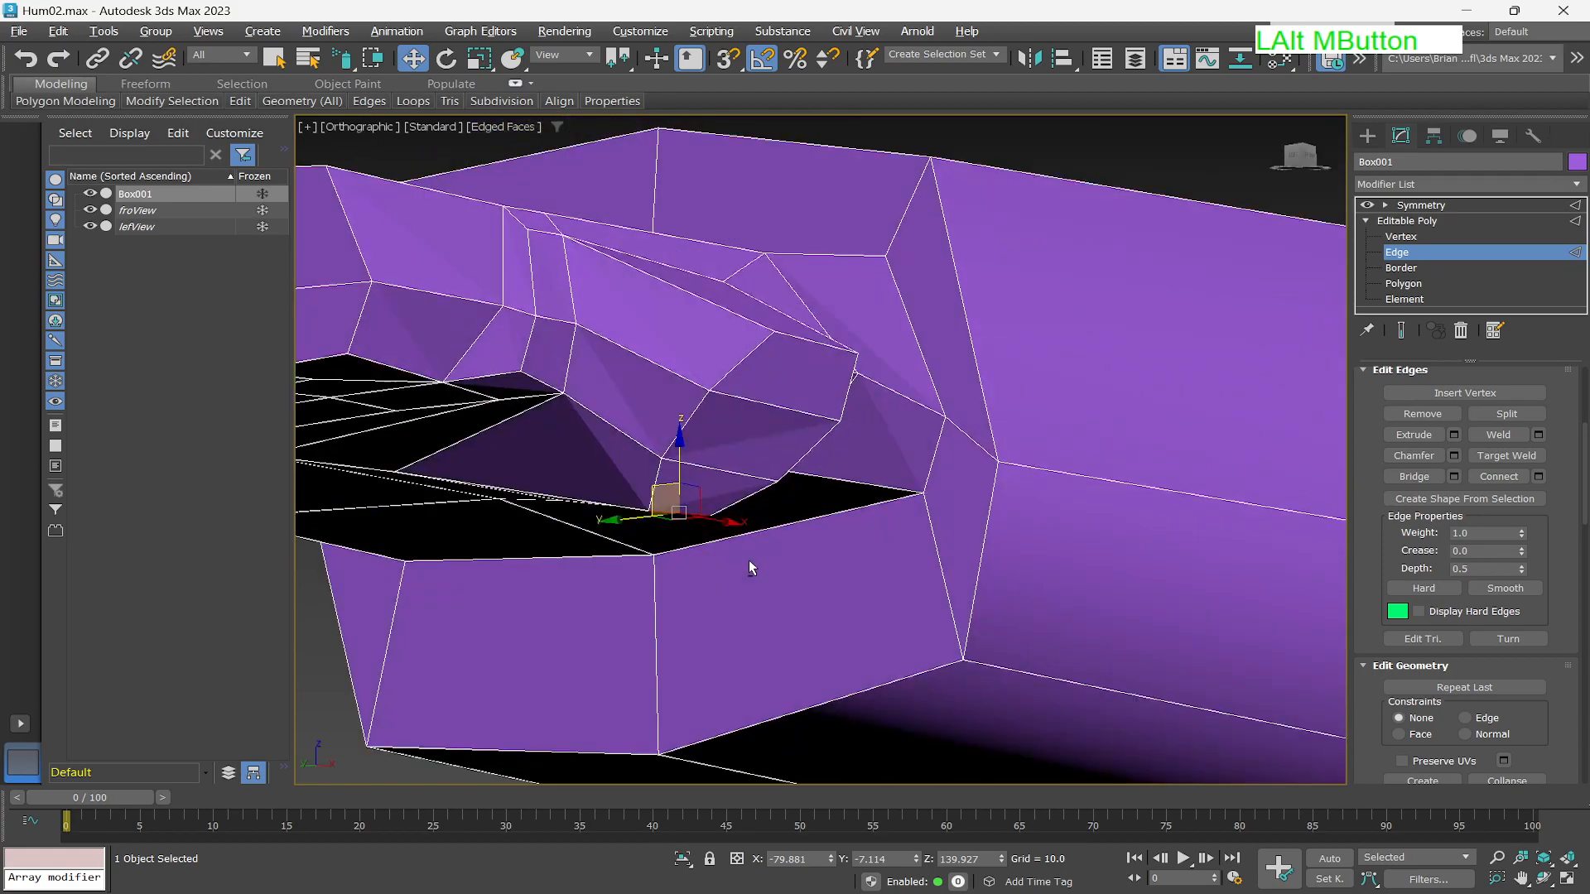
click(1418, 284)
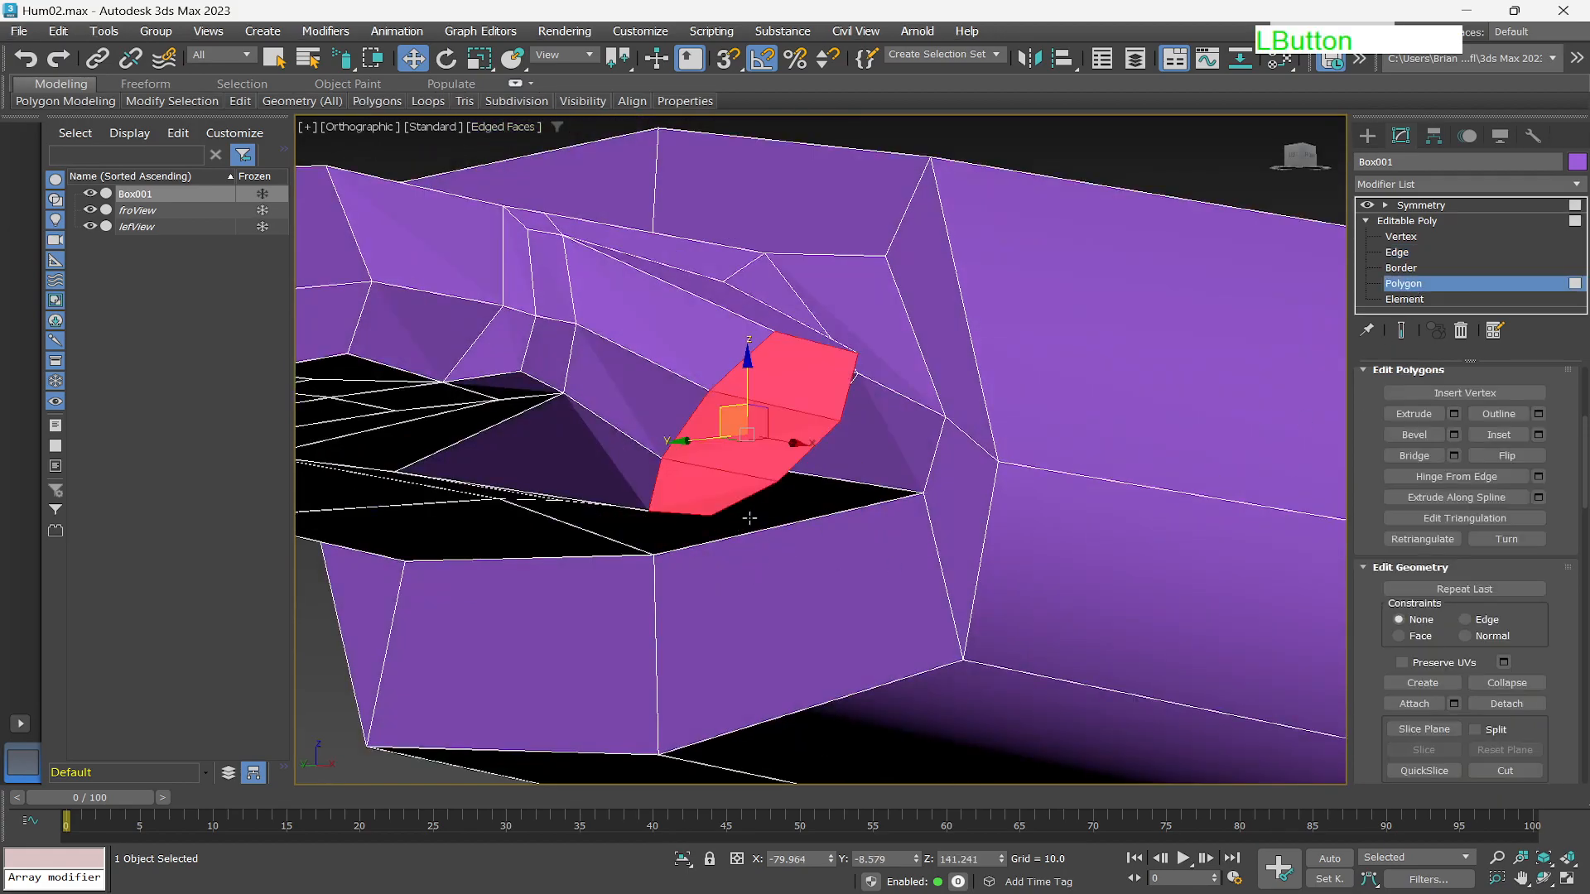
mouse_move(850, 495)
alt+middle_down()
mouse_move(783, 428)
mouse_move(824, 438)
mouse_move(859, 477)
alt+middle_up()
key(r)
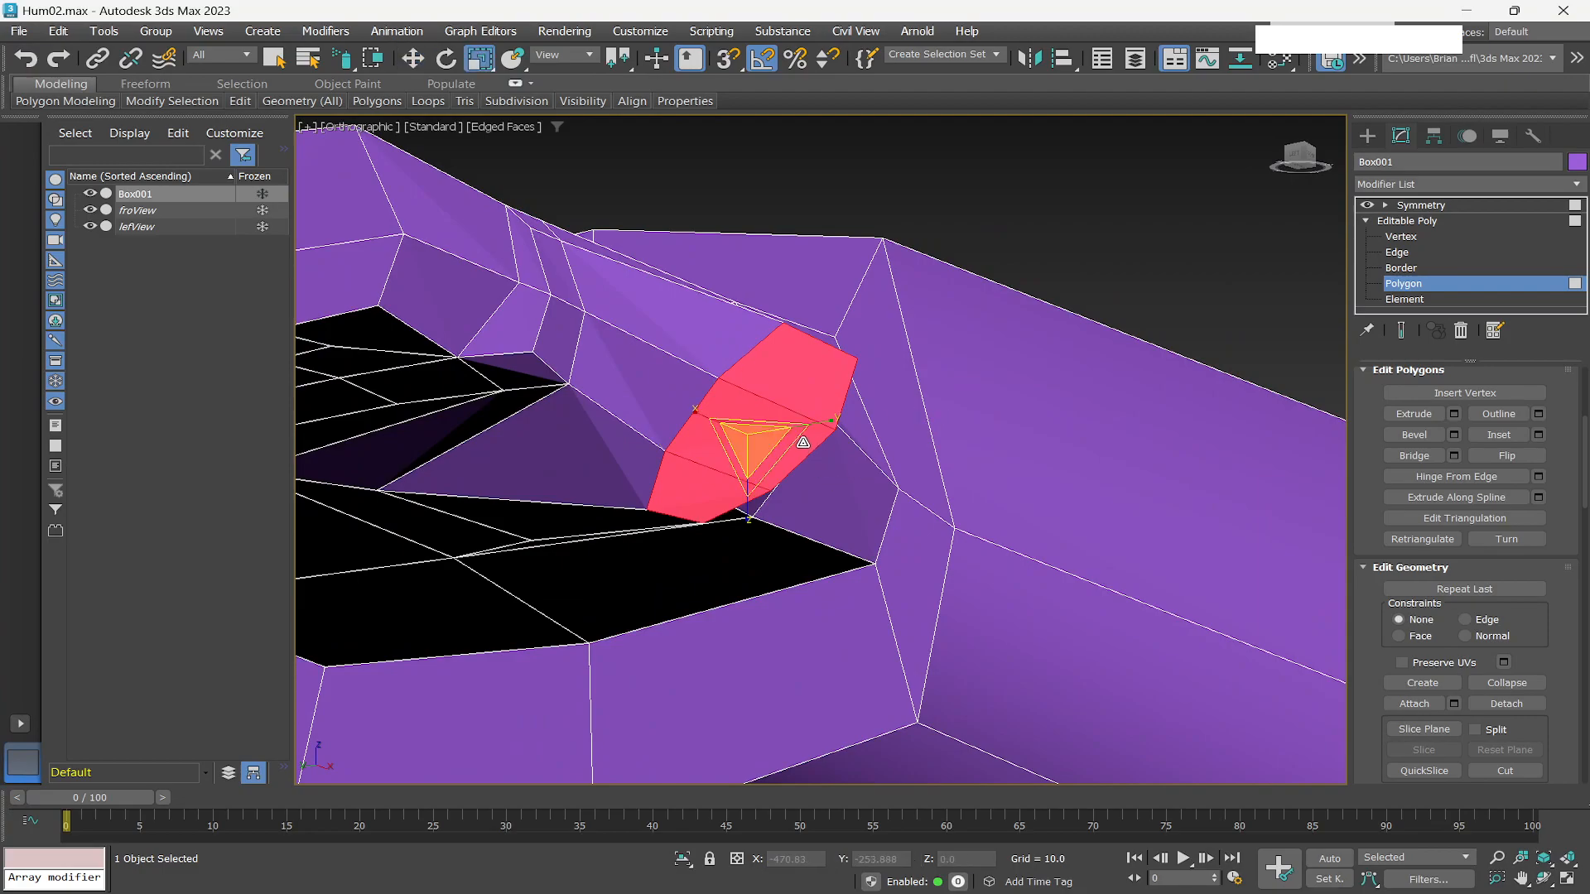
mouse_move(775, 452)
mouse_down()
mouse_move(773, 468)
mouse_move(750, 445)
mouse_up()
Rotate the stub's end polygon to tilt it toward the fingers' direction.
alt+middle_drag(811, 488, 772, 420)
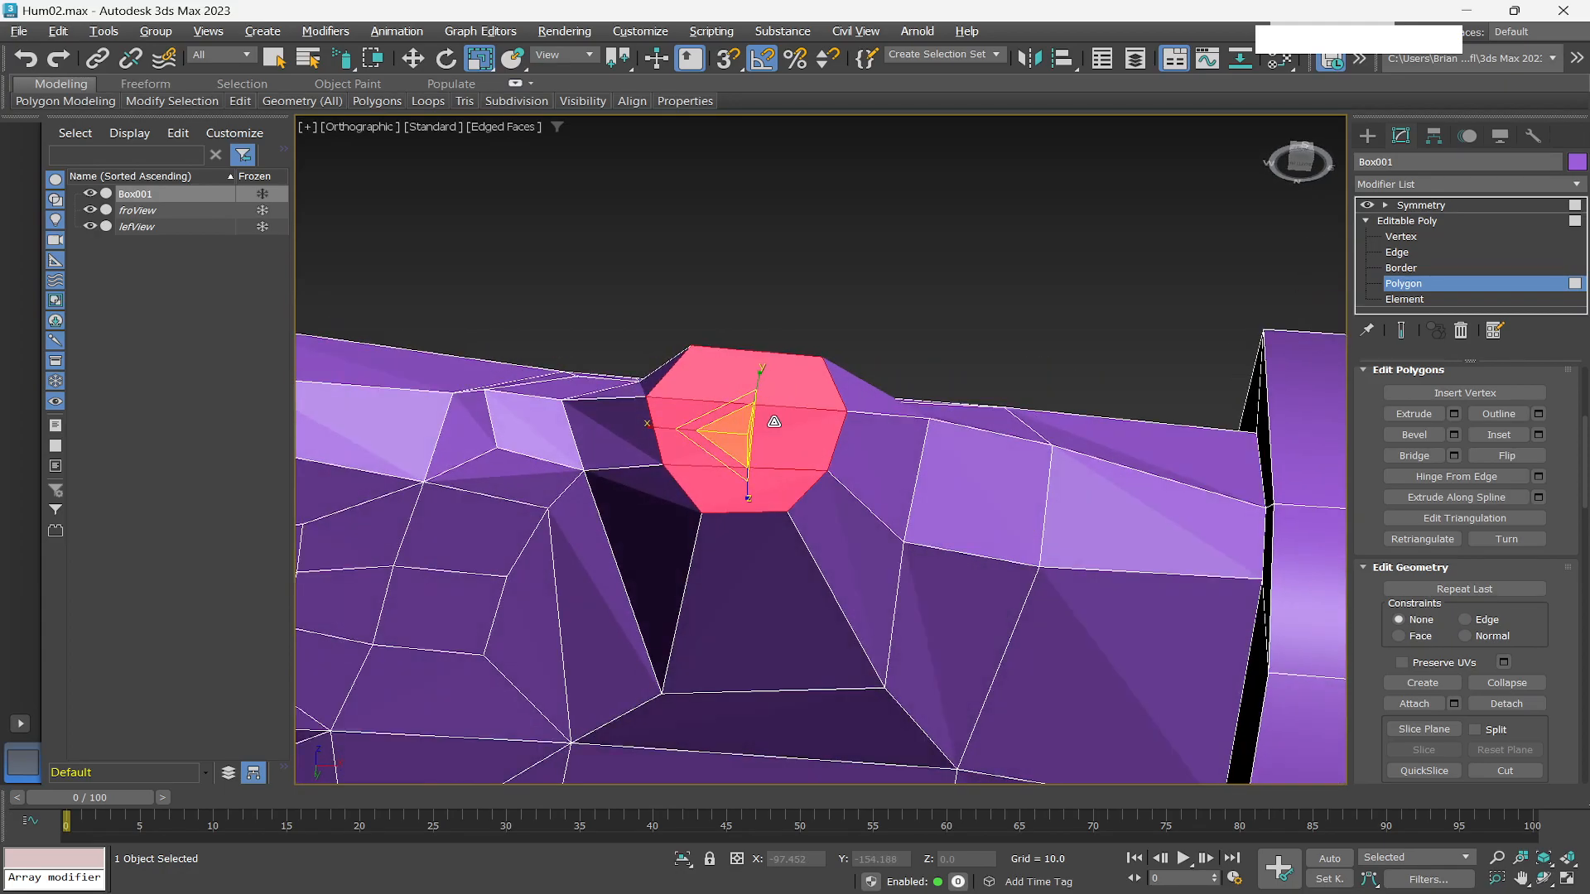
key(e)
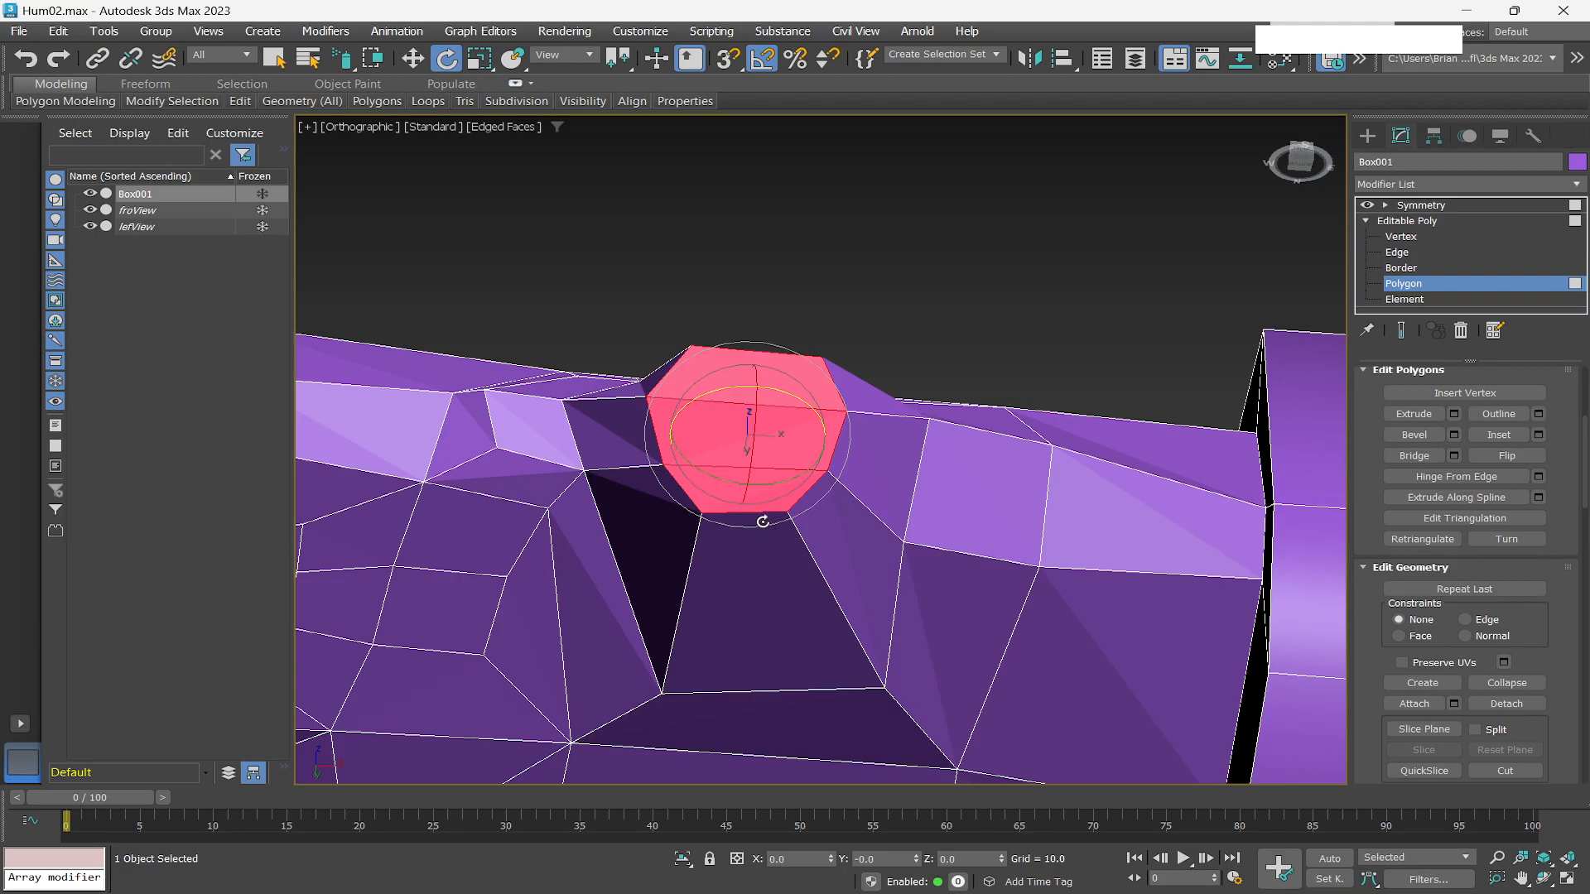
drag(763, 524, 745, 524)
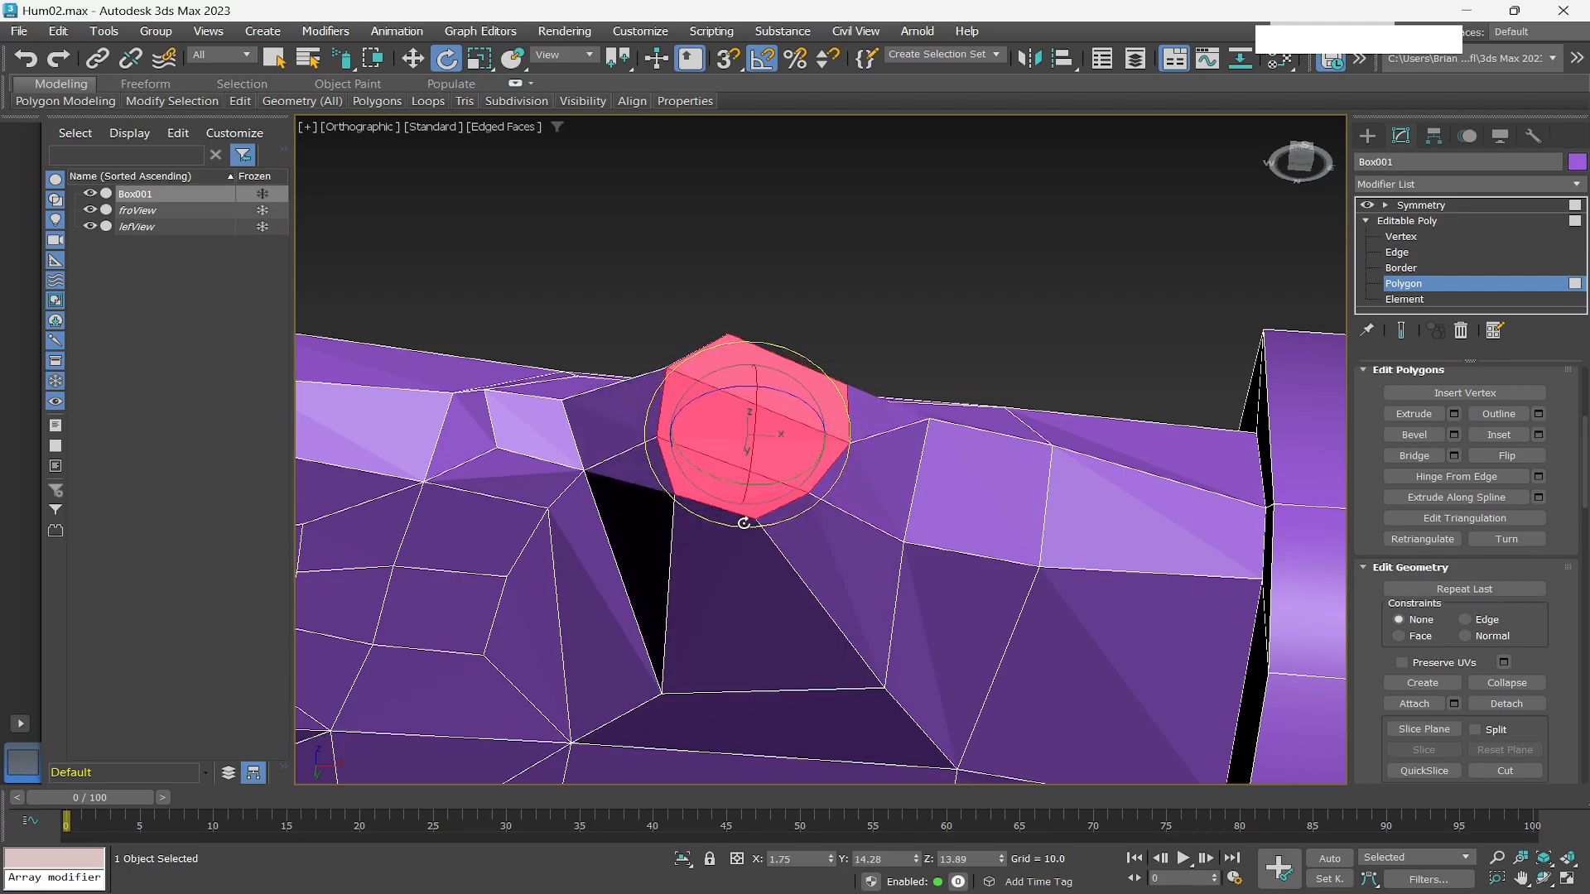
alt+middle_drag(766, 573, 775, 671)
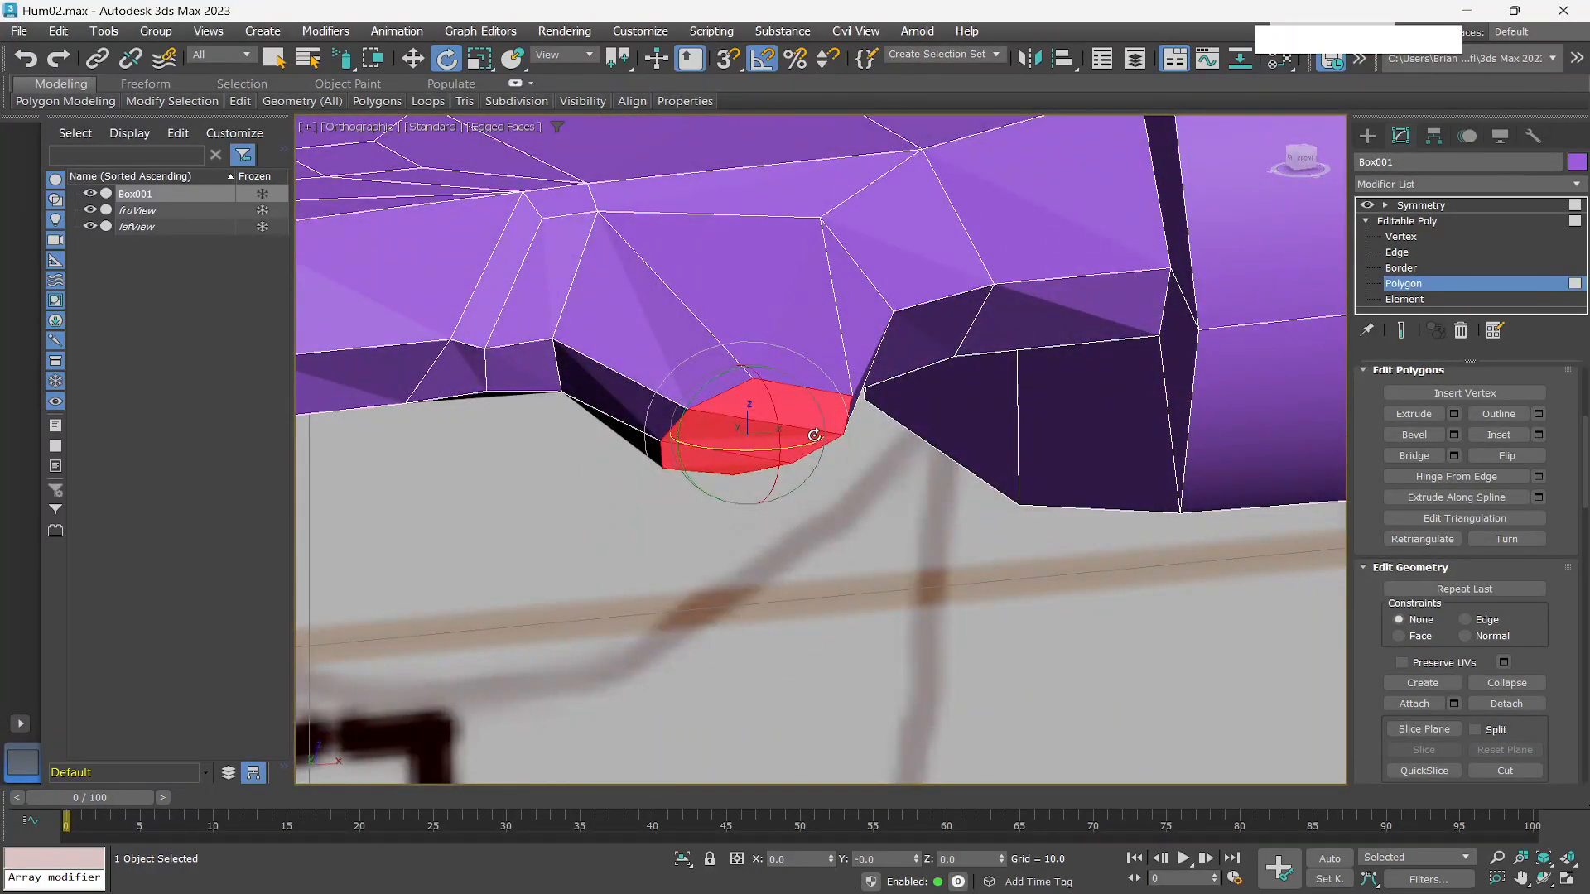
drag(760, 450, 741, 452)
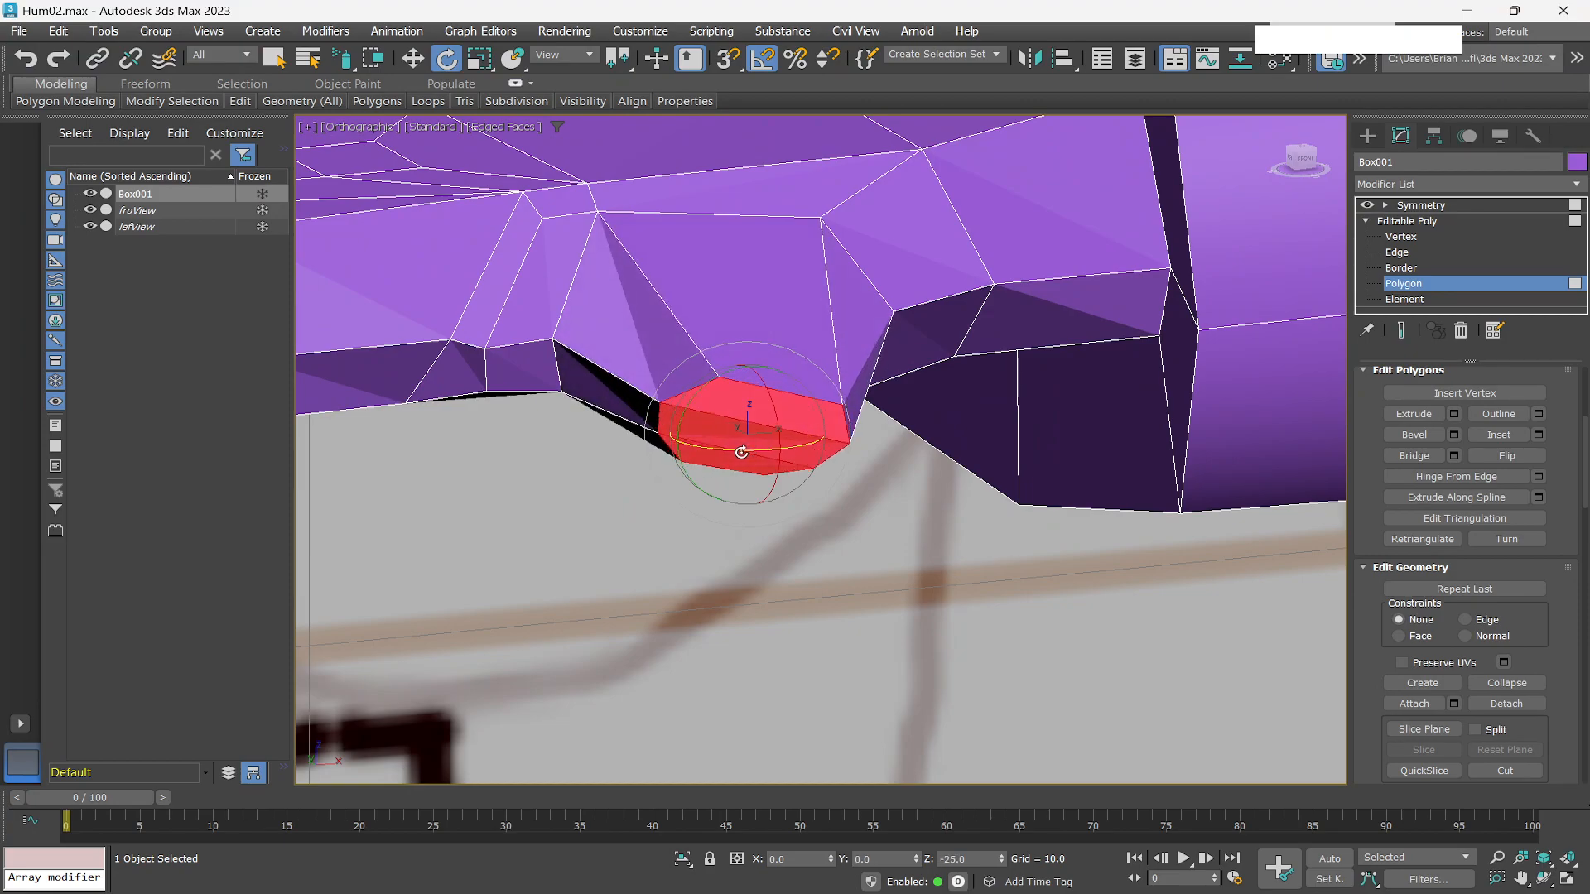
mouse_move(747, 553)
alt+middle_down()
mouse_move(752, 590)
mouse_move(771, 568)
mouse_move(772, 521)
mouse_move(755, 554)
alt+middle_up()
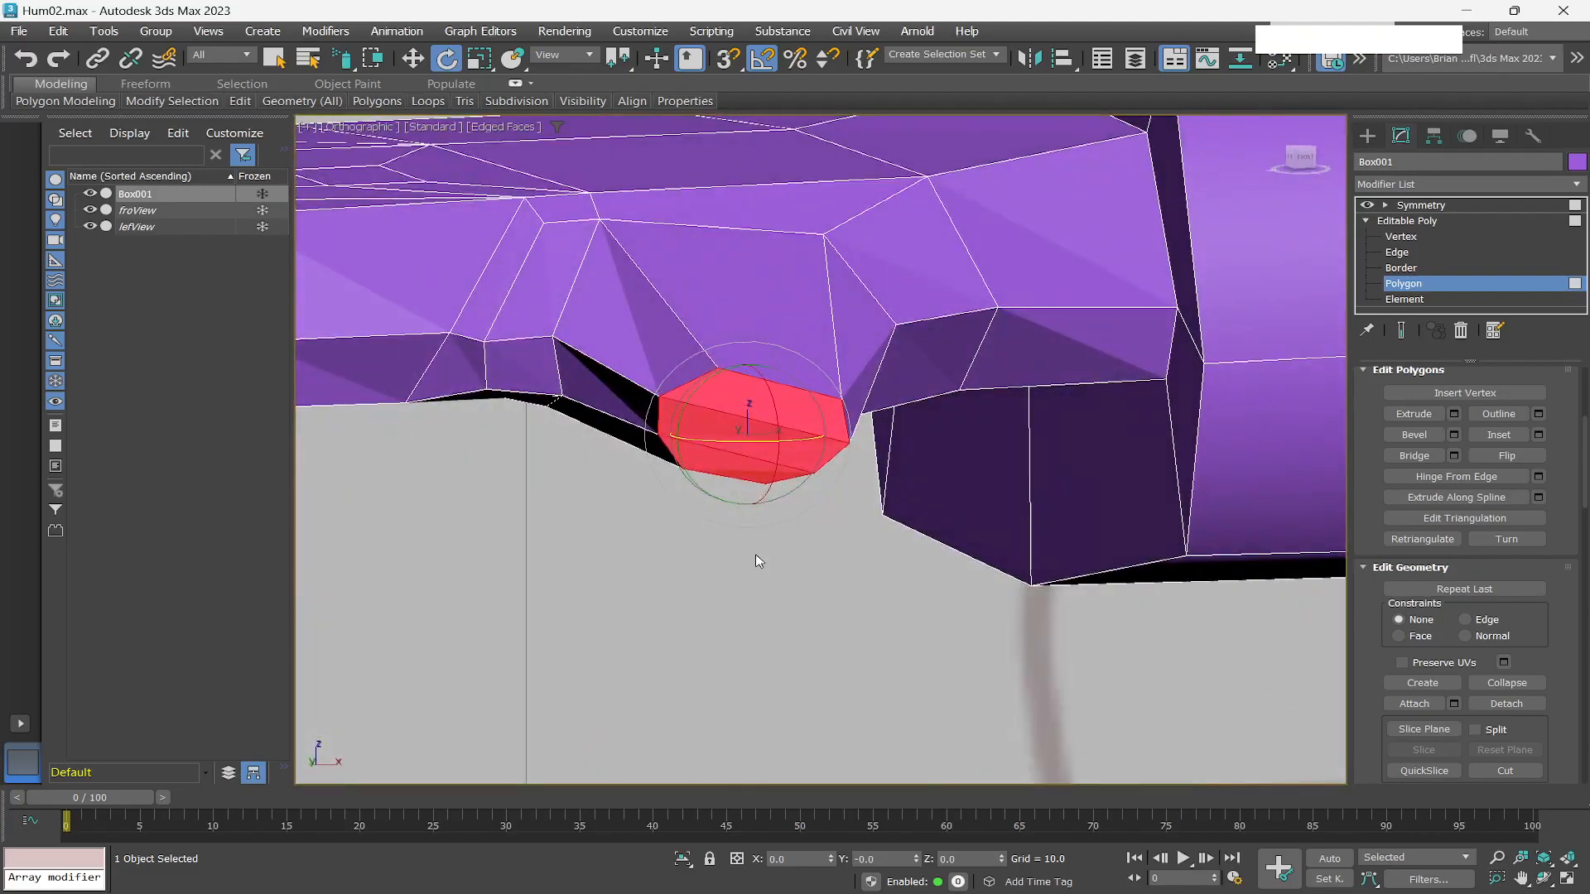
Move the end polygon sideways and rotate it slightly further.
key(w)
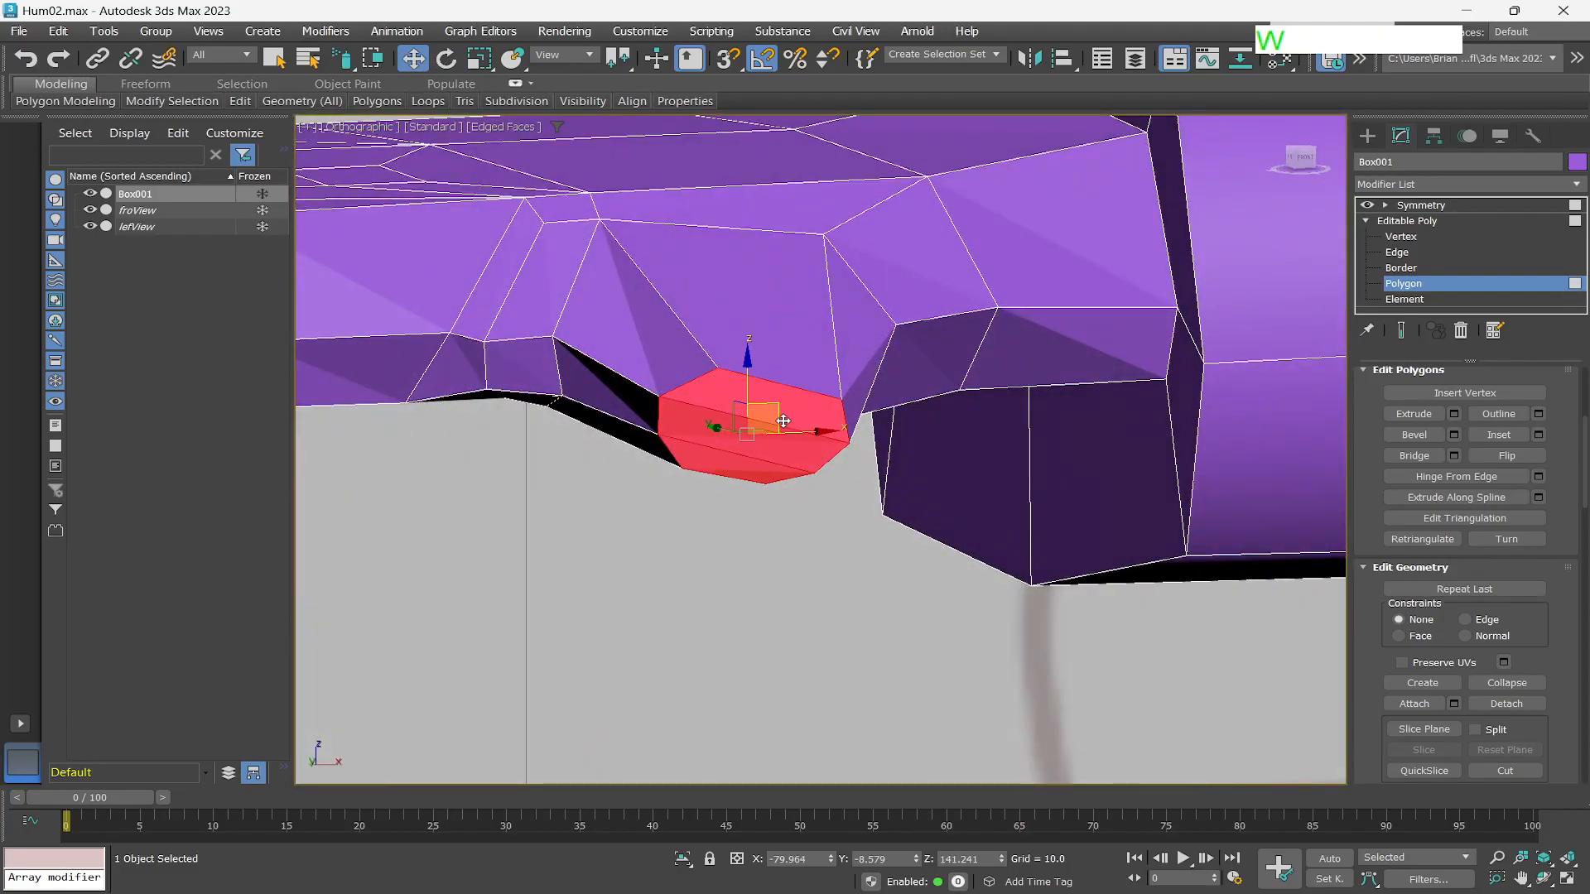
drag(760, 417, 708, 406)
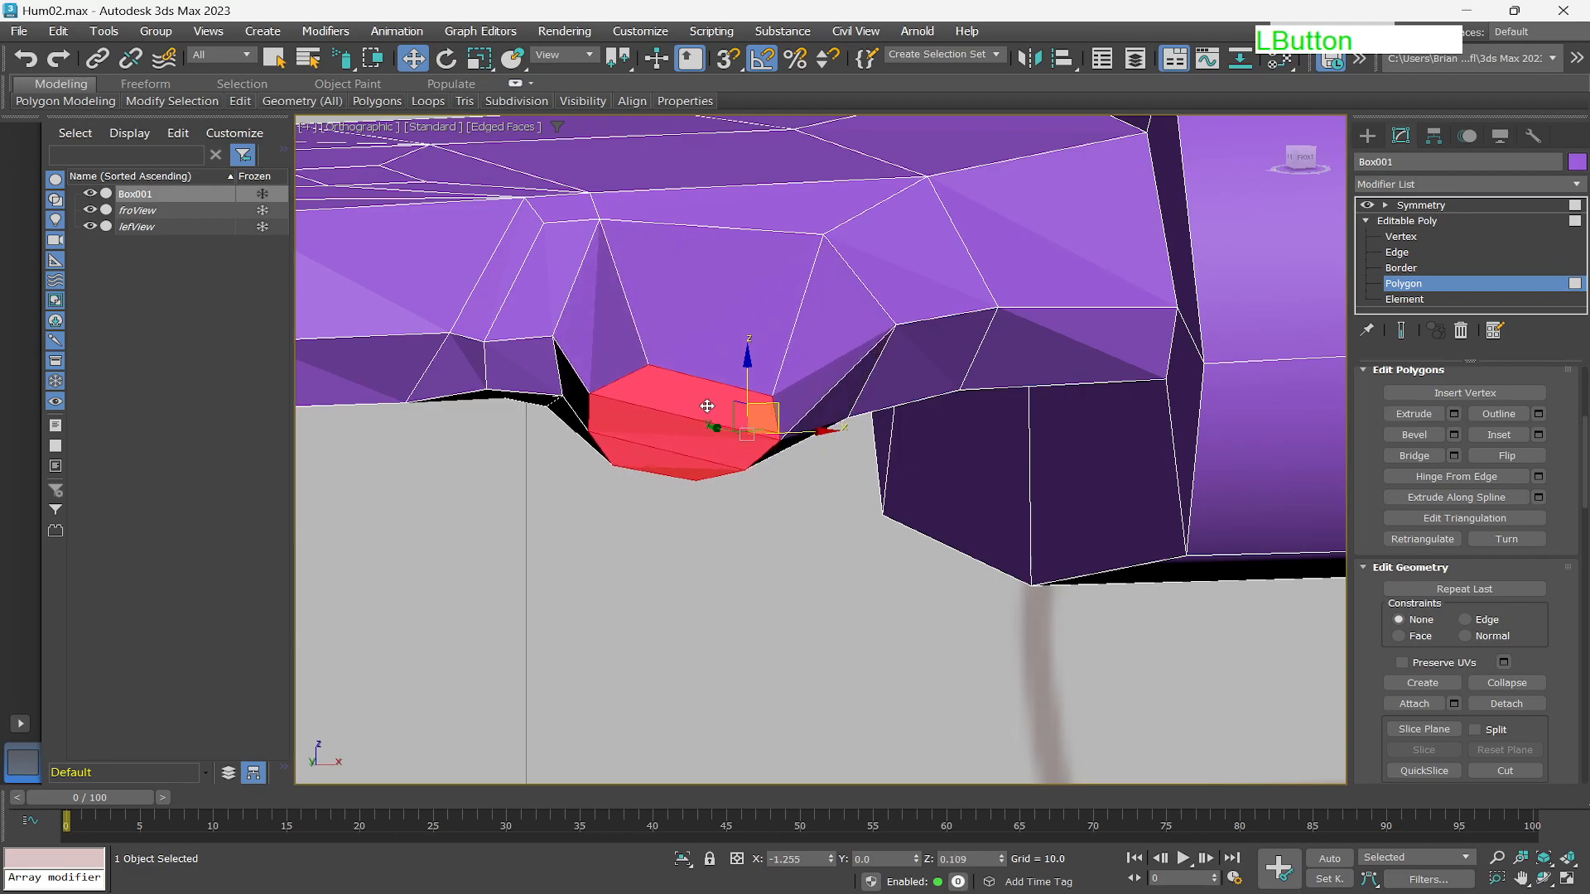
key(e)
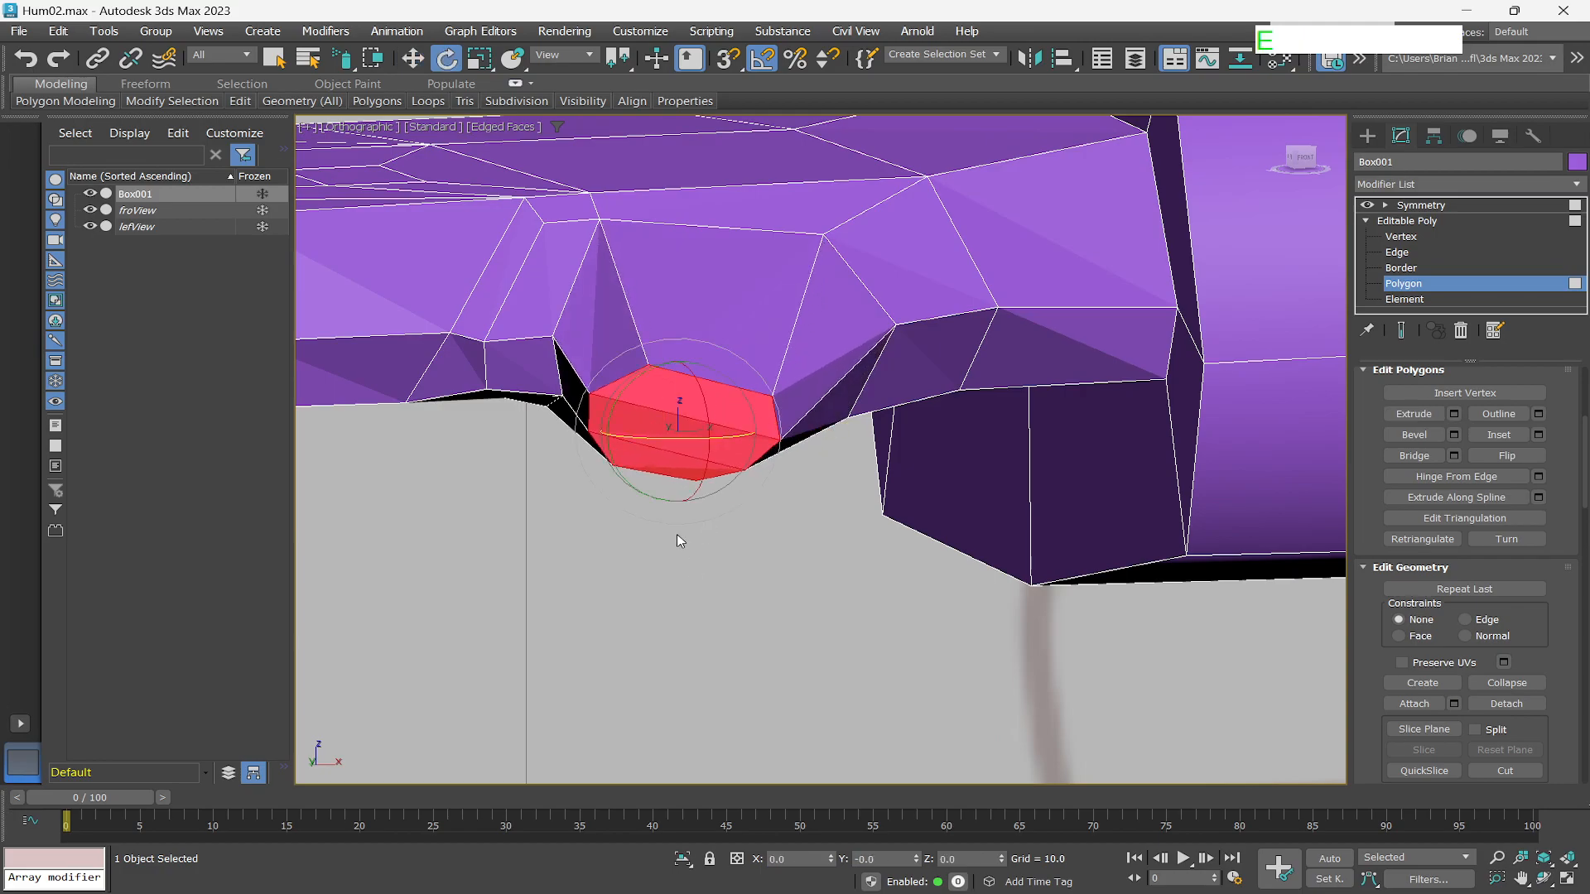
alt+middle_drag(678, 545, 707, 564)
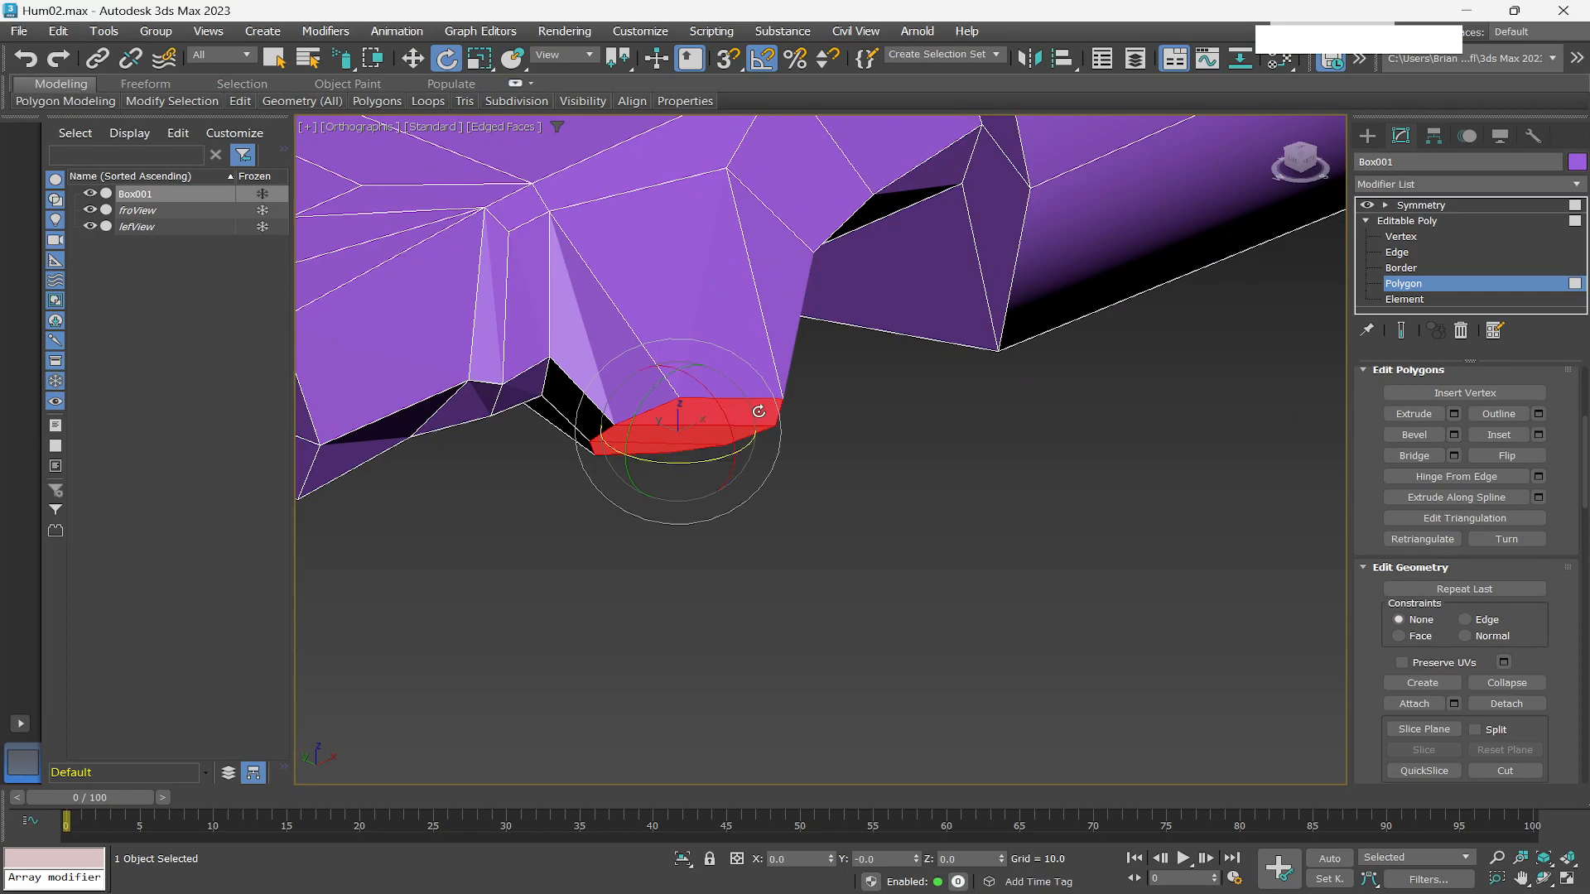
alt+middle_drag(788, 561, 735, 593)
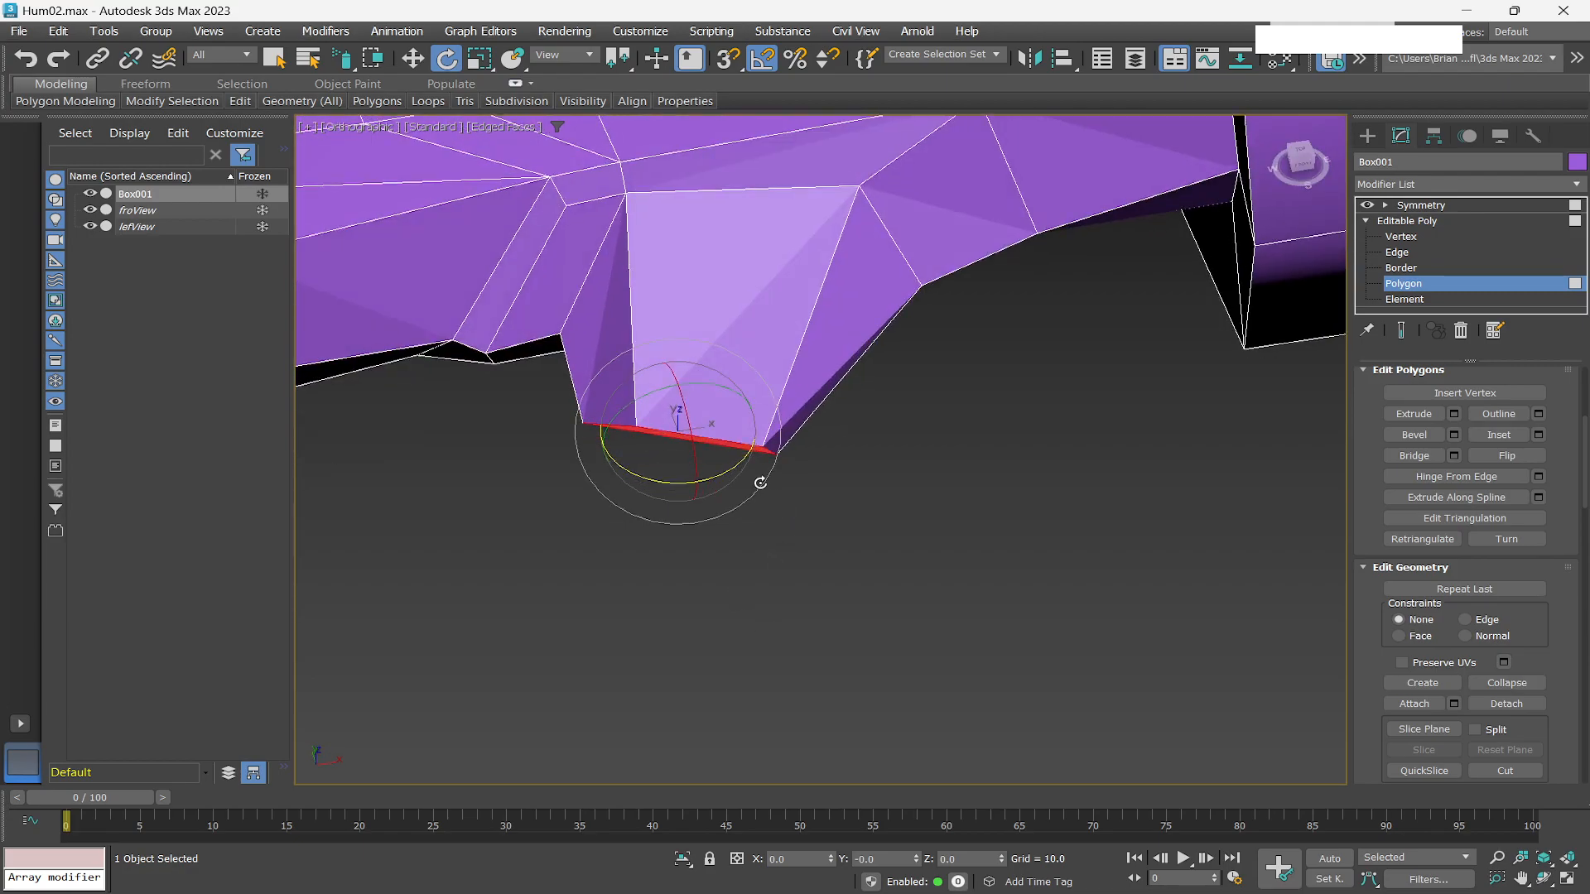
alt+middle_drag(763, 485, 827, 523)
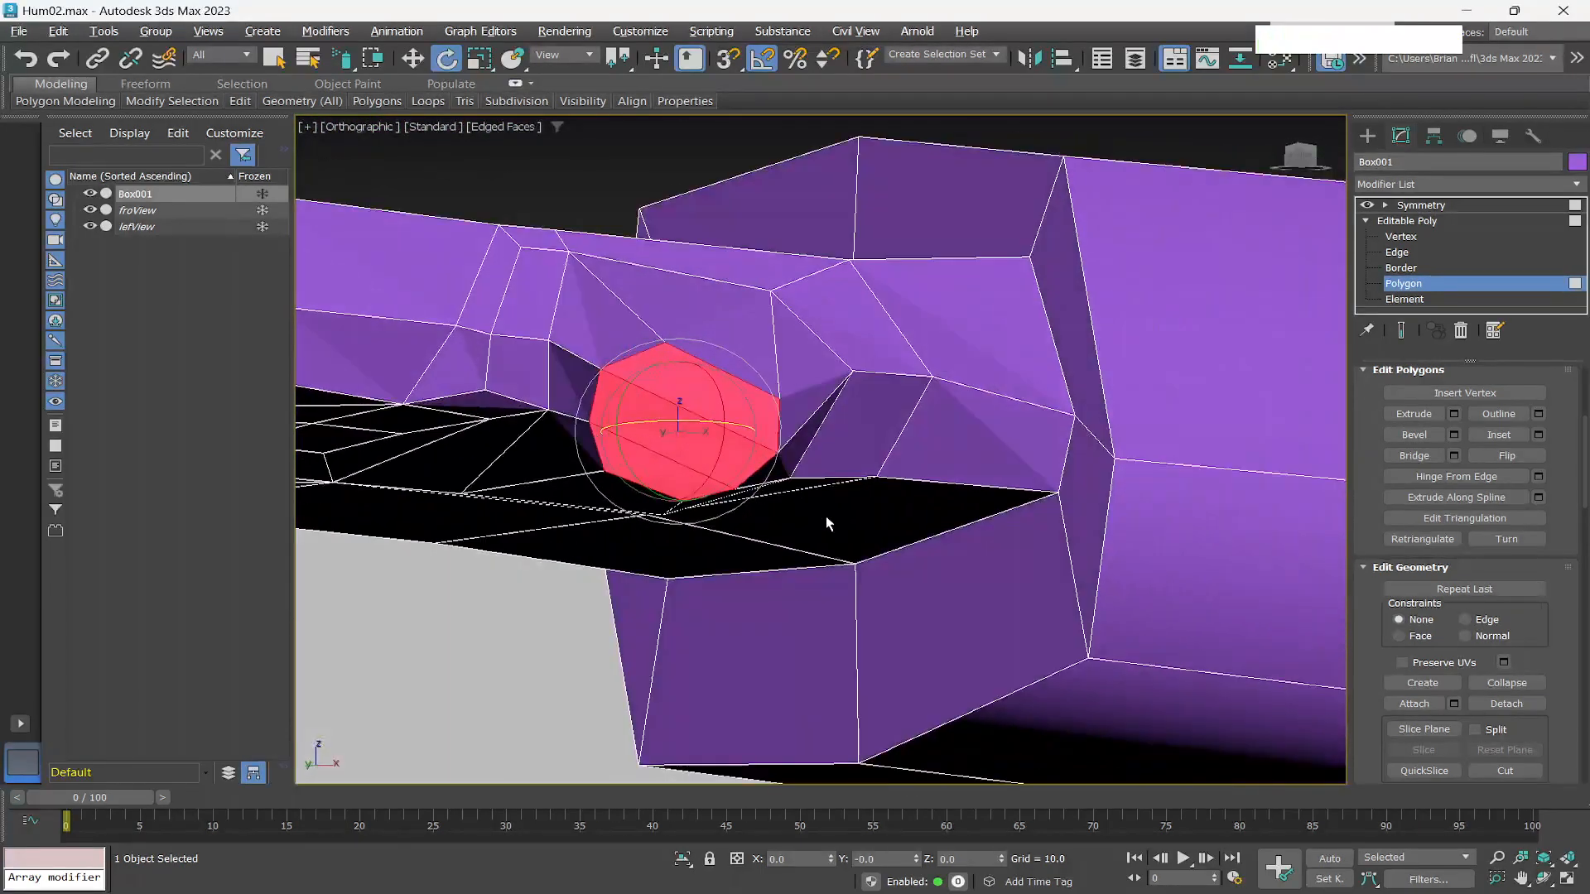
Bevel the end polygon with height 2.77 and outline -0.251 to extend the thumb.
click(1454, 436)
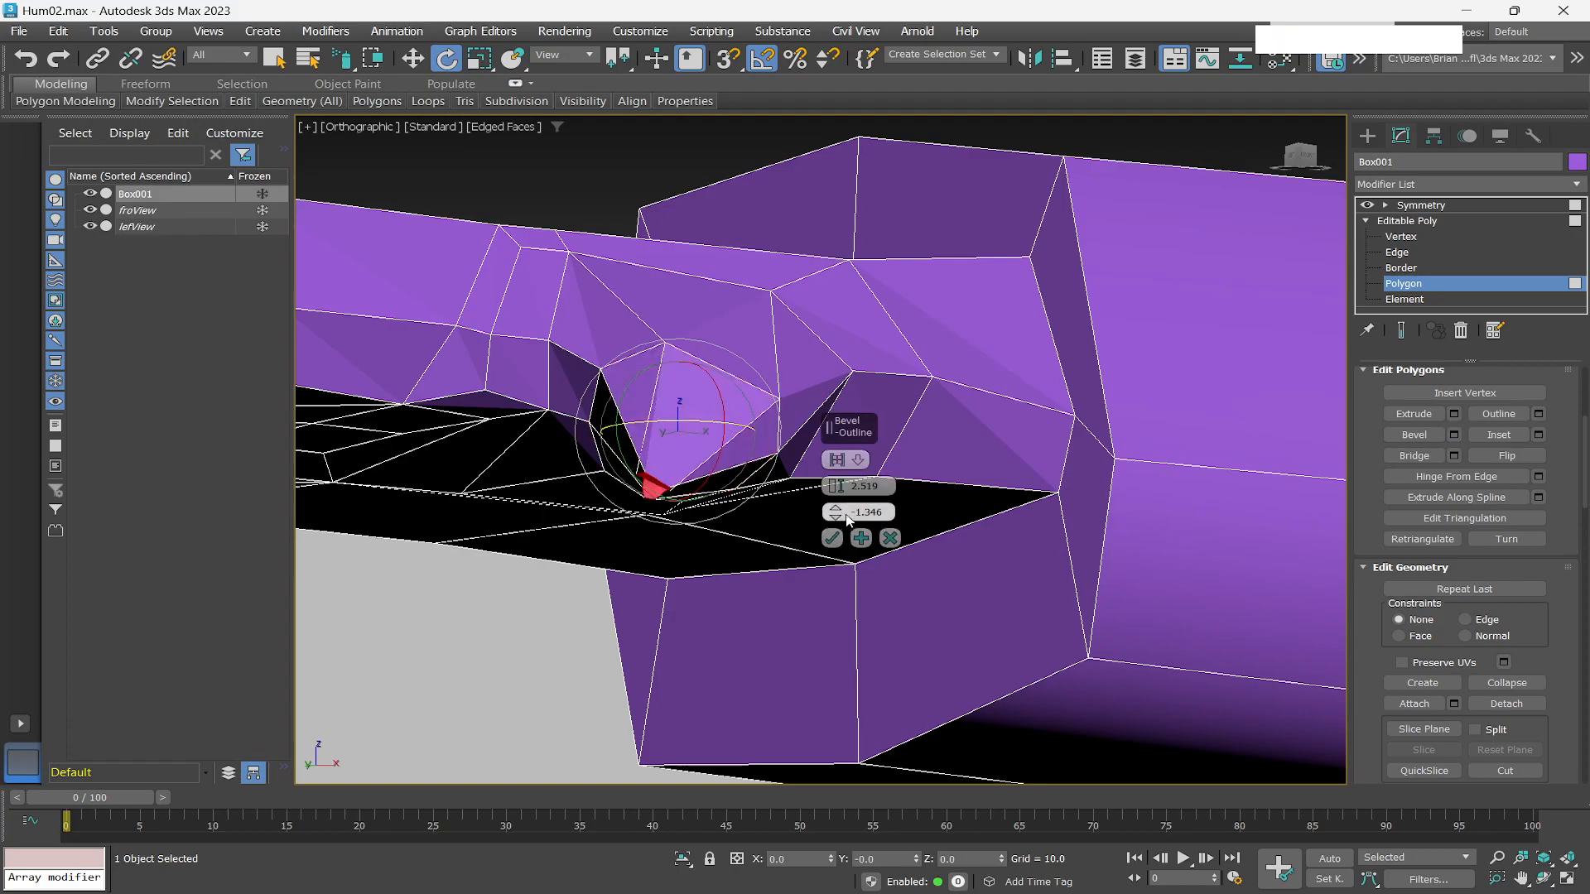
drag(837, 513, 841, 522)
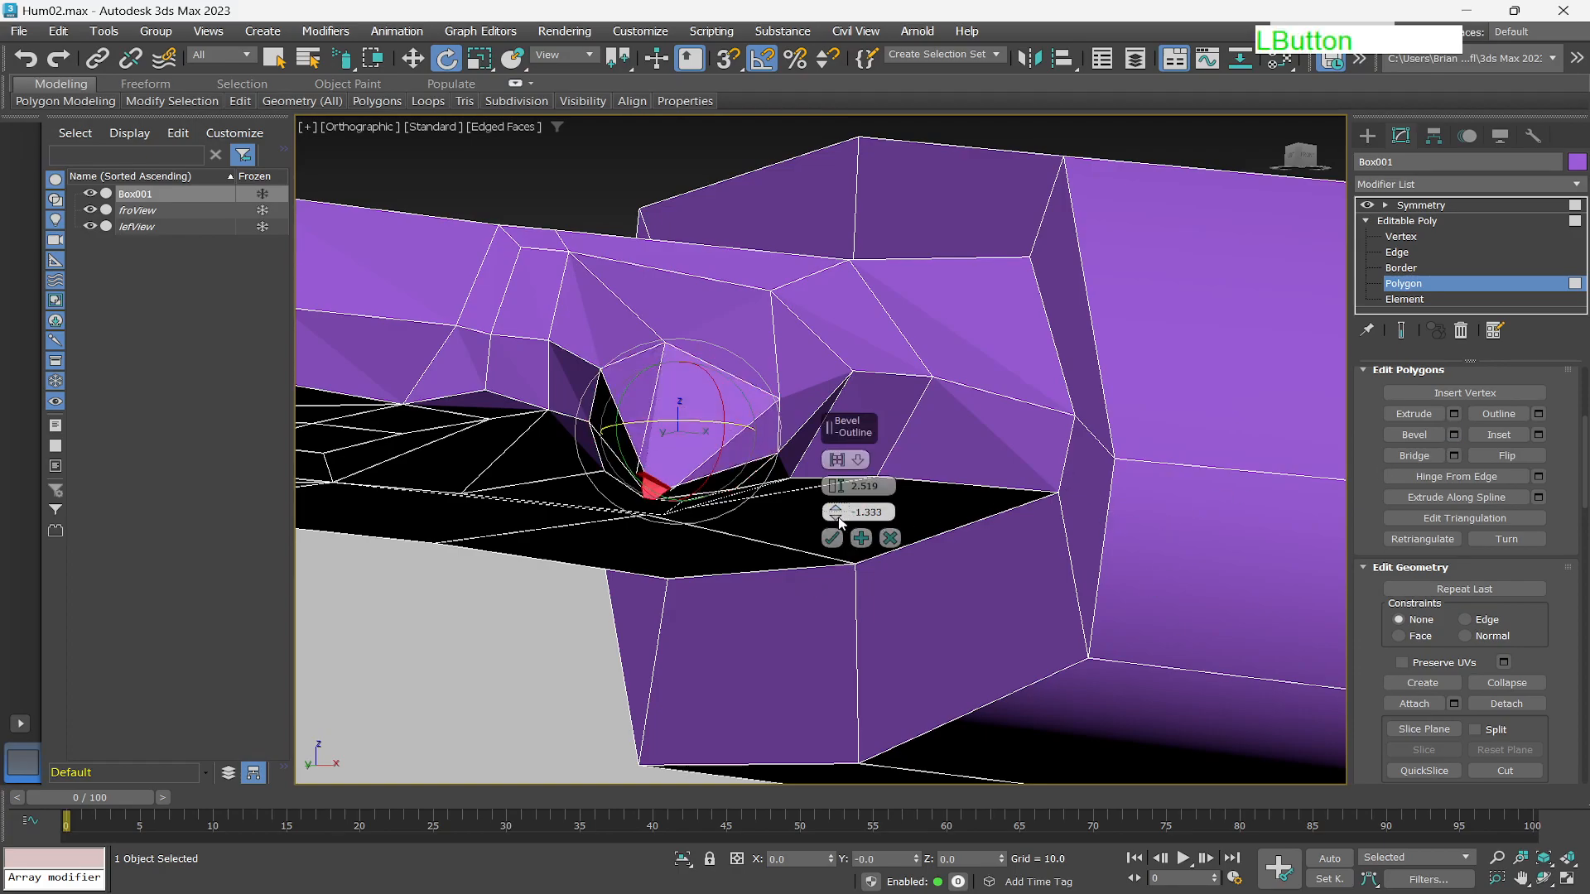
right_click(838, 516)
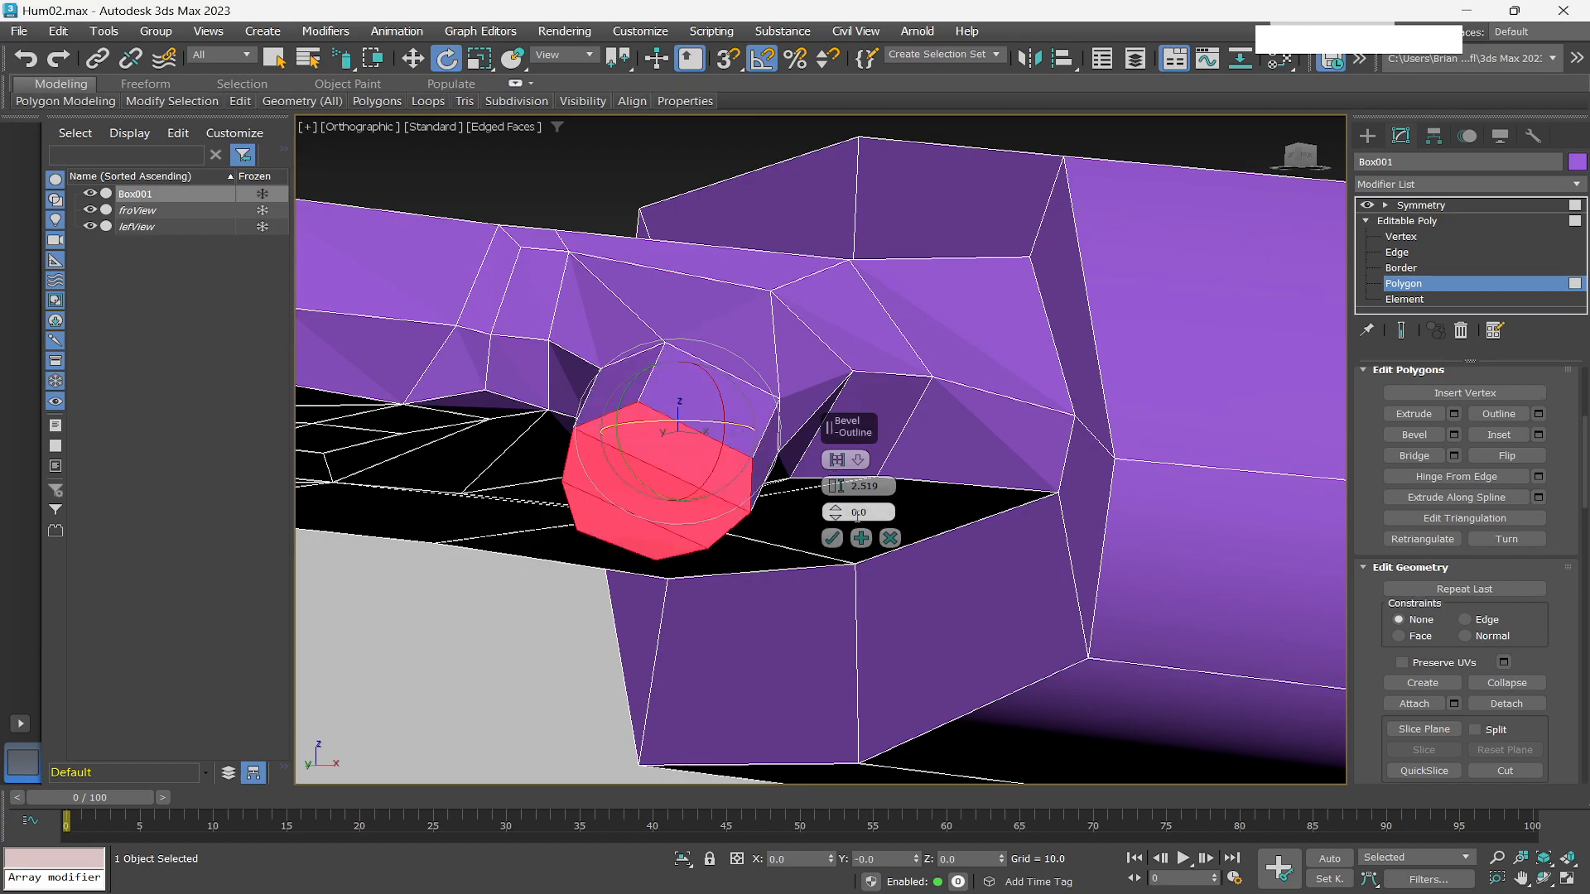
scroll(750, 555, down, 2)
mouse_move(743, 571)
alt+middle_down()
mouse_move(699, 603)
mouse_move(671, 589)
mouse_move(711, 610)
mouse_move(724, 578)
alt+middle_up()
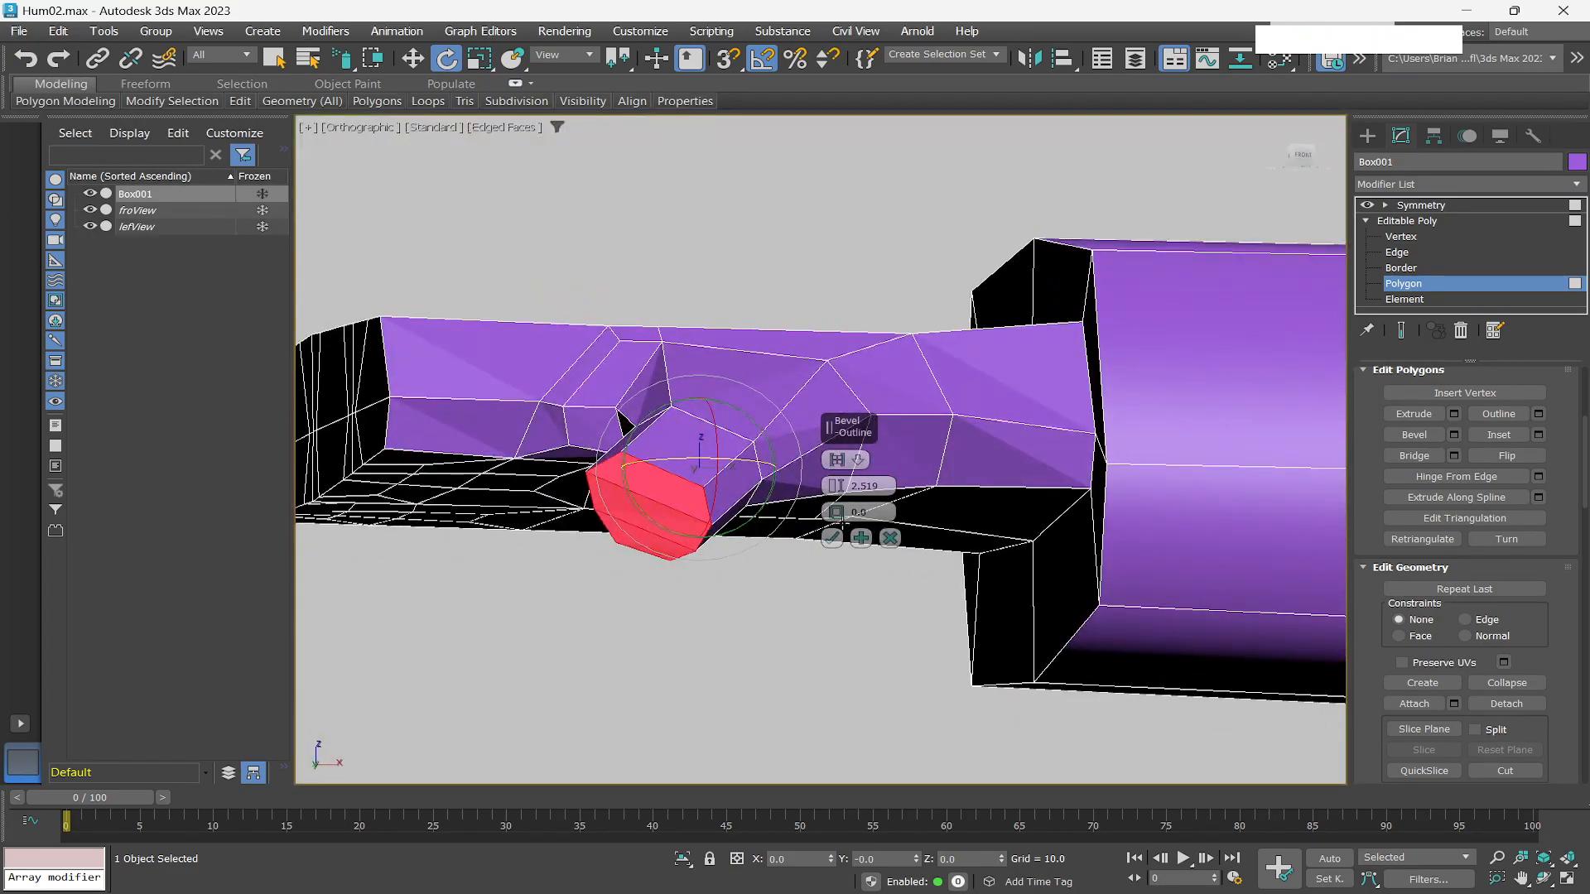
click(838, 513)
drag(839, 520, 839, 518)
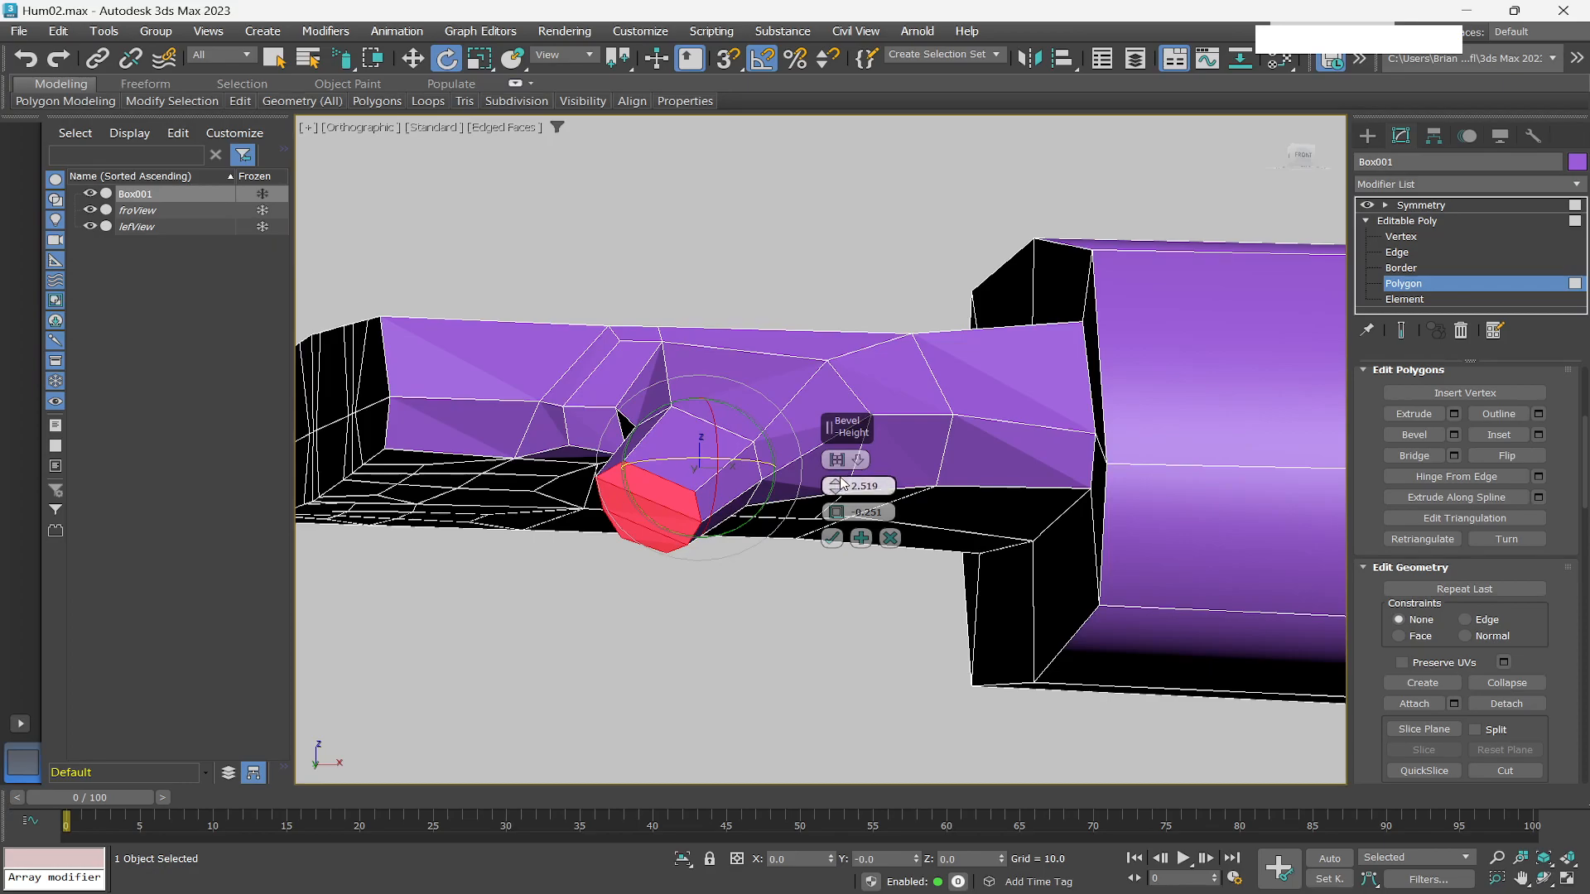
drag(839, 490, 838, 471)
alt+middle_drag(805, 625, 820, 592)
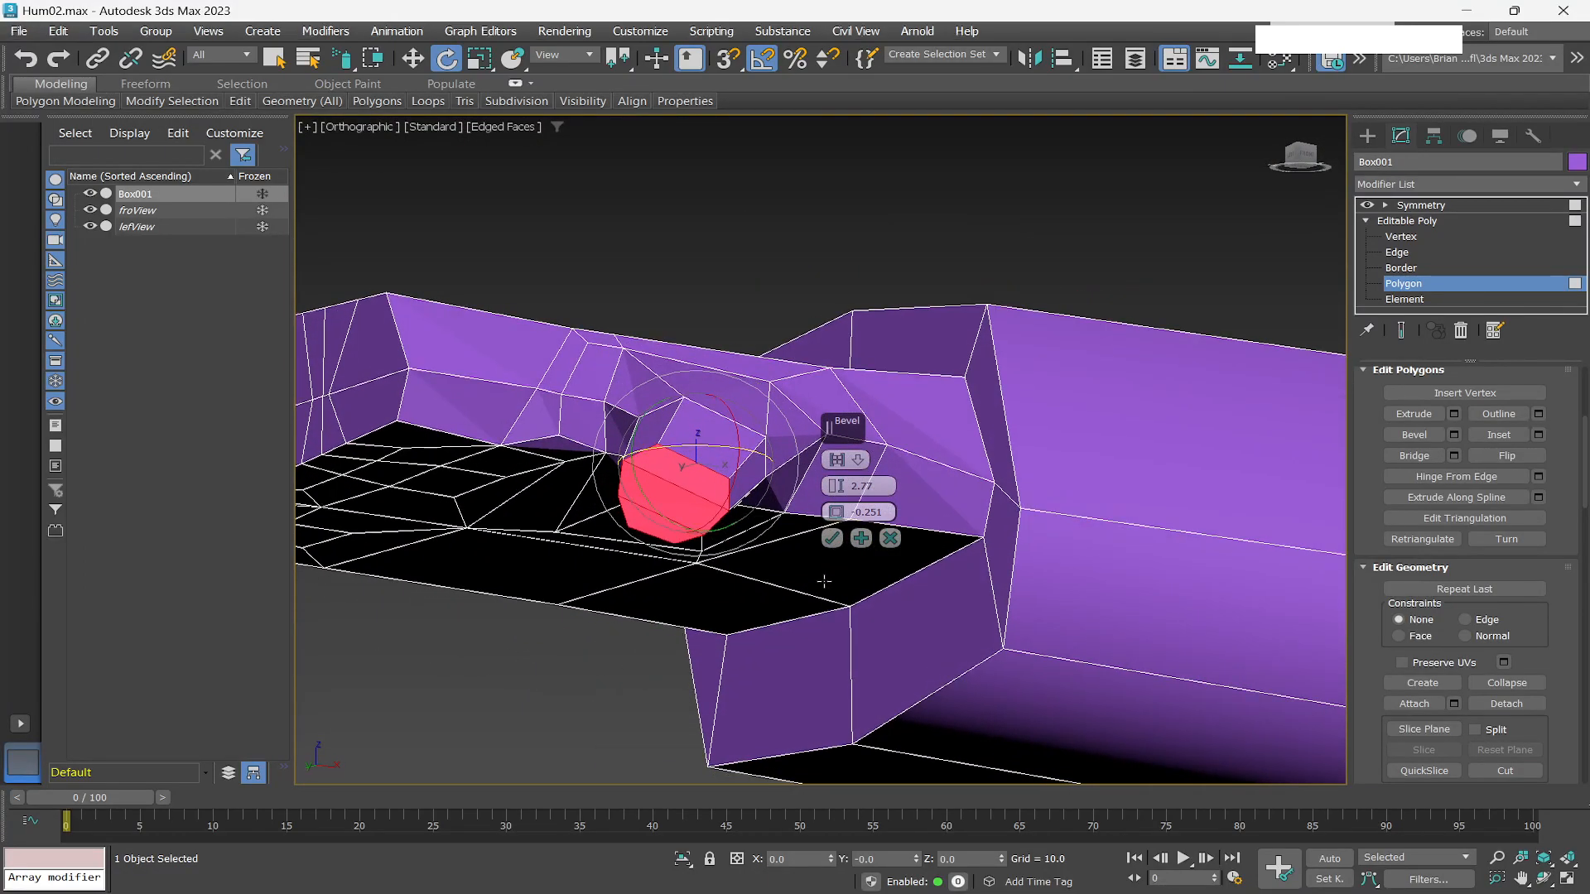
click(831, 539)
Rotate the new thumb-tip polygon and move it slightly sideways.
alt+middle_drag(845, 549, 862, 639)
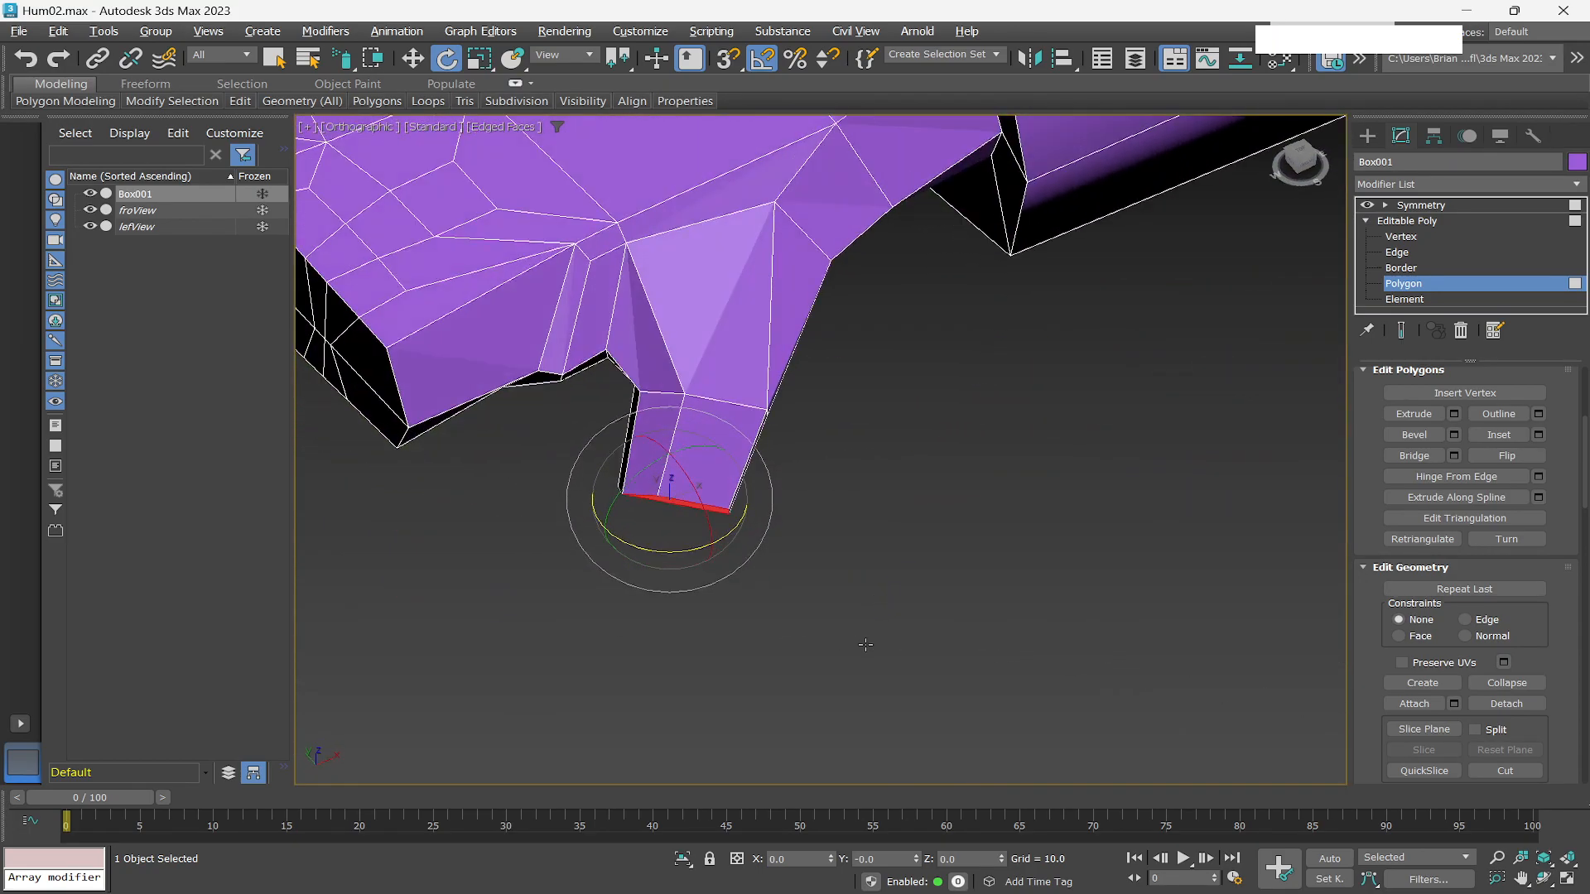
drag(774, 500, 769, 507)
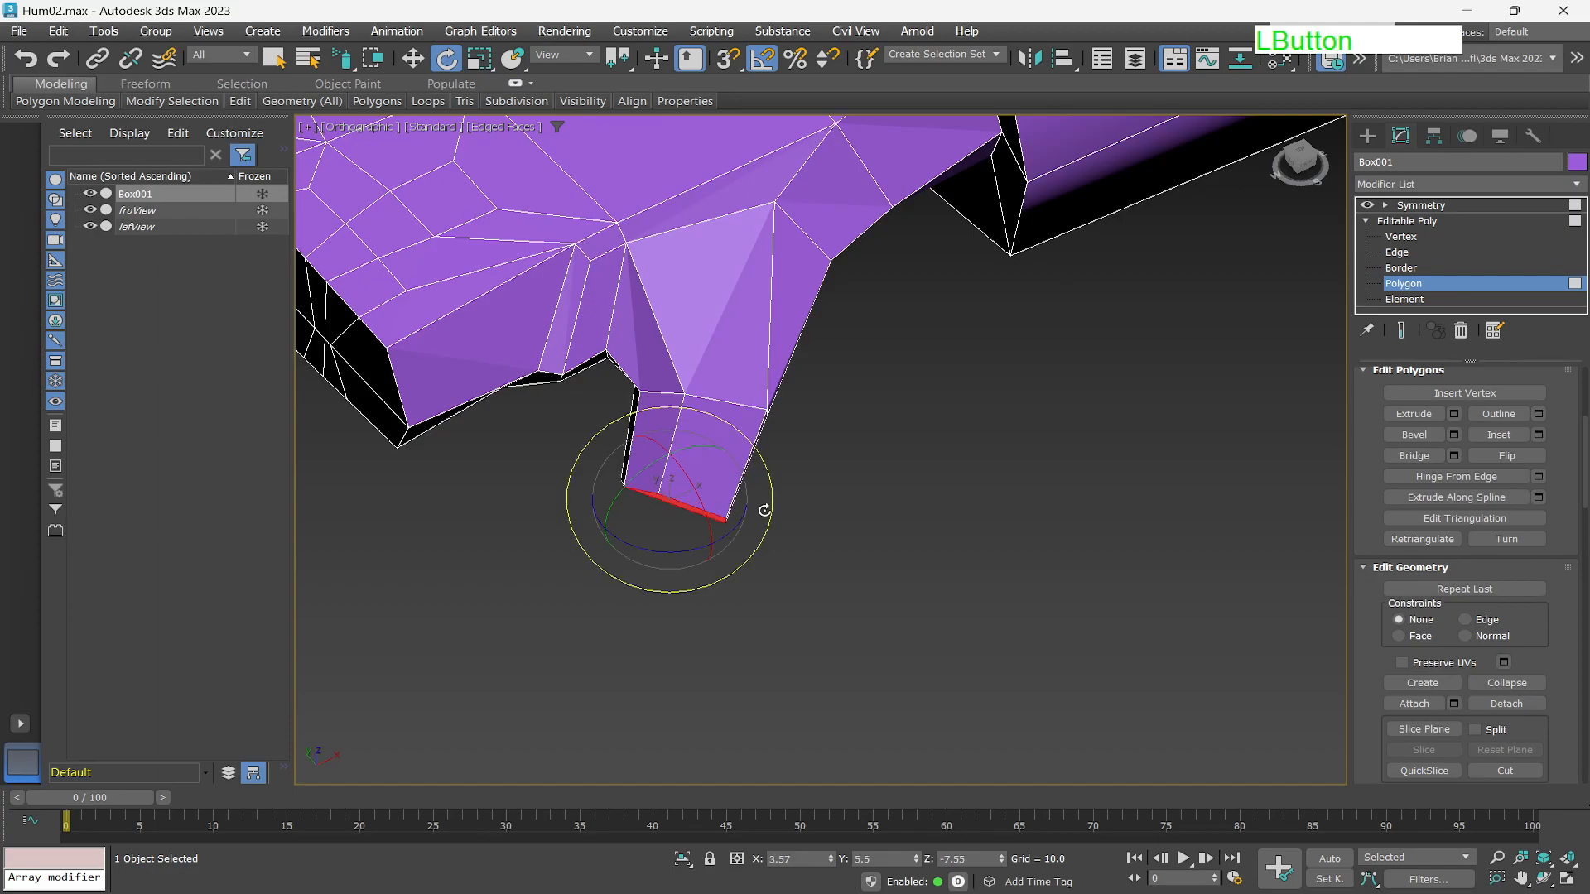
key(w)
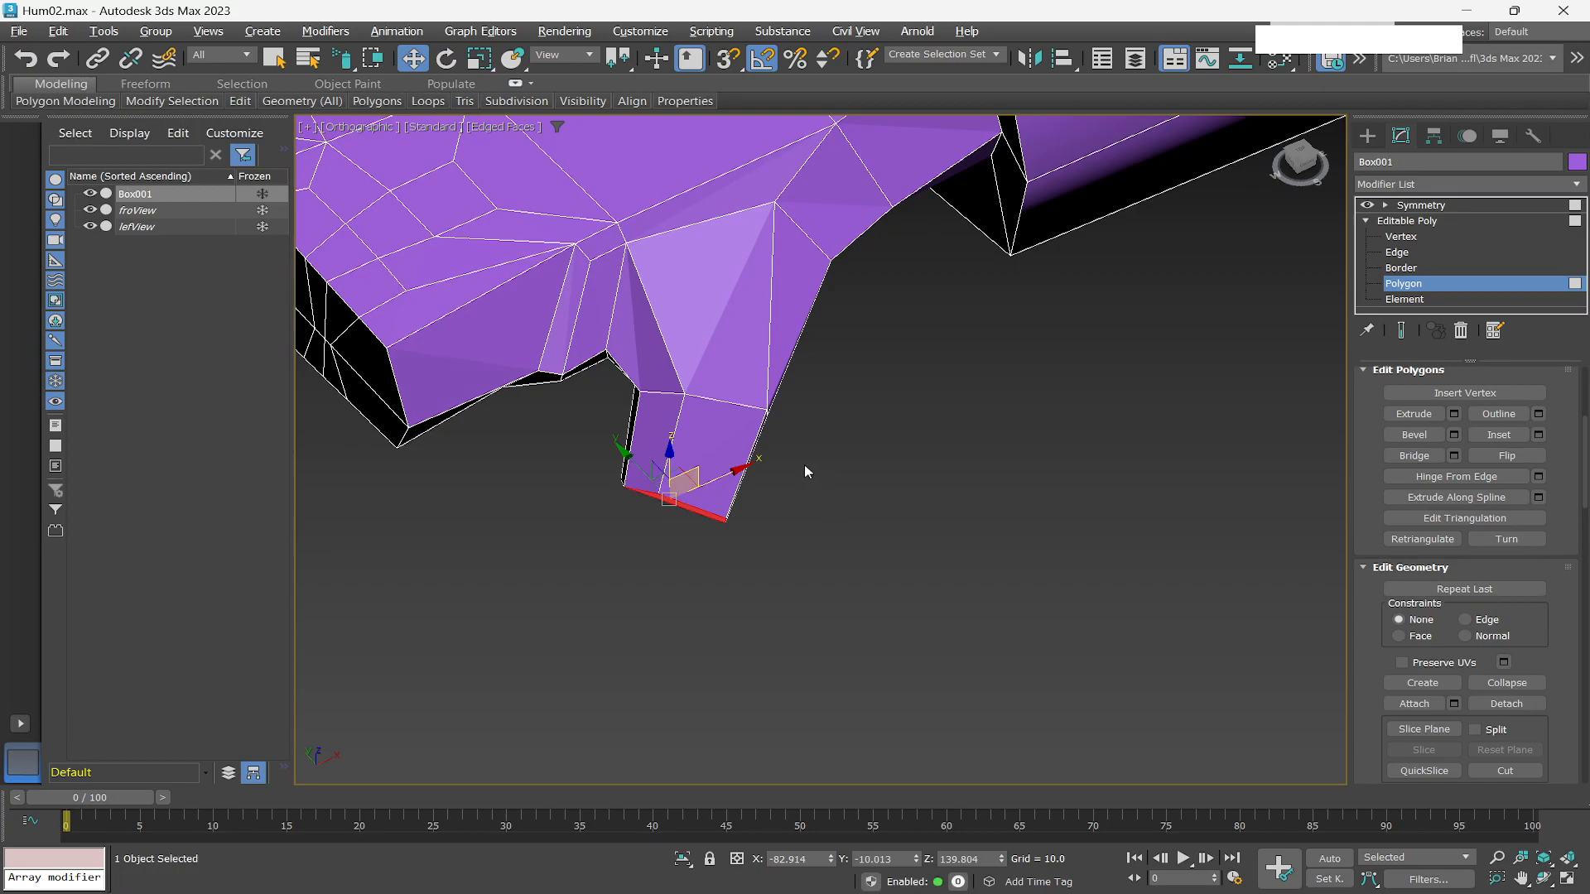
drag(667, 499, 636, 489)
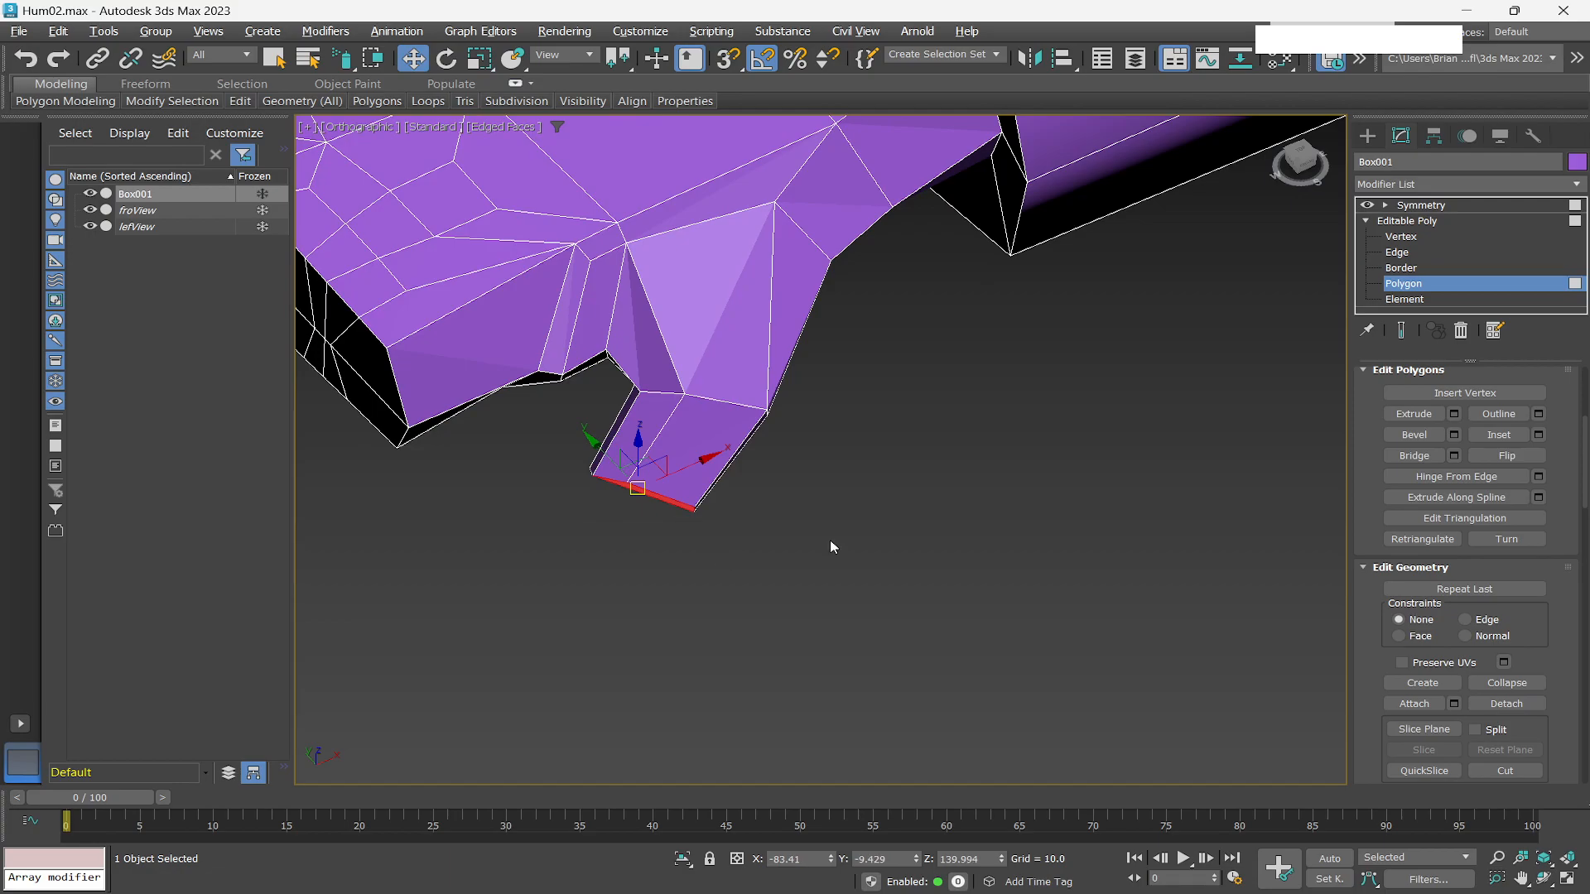
Open the Bevel settings again for the thumb-tip polygon.
click(1454, 434)
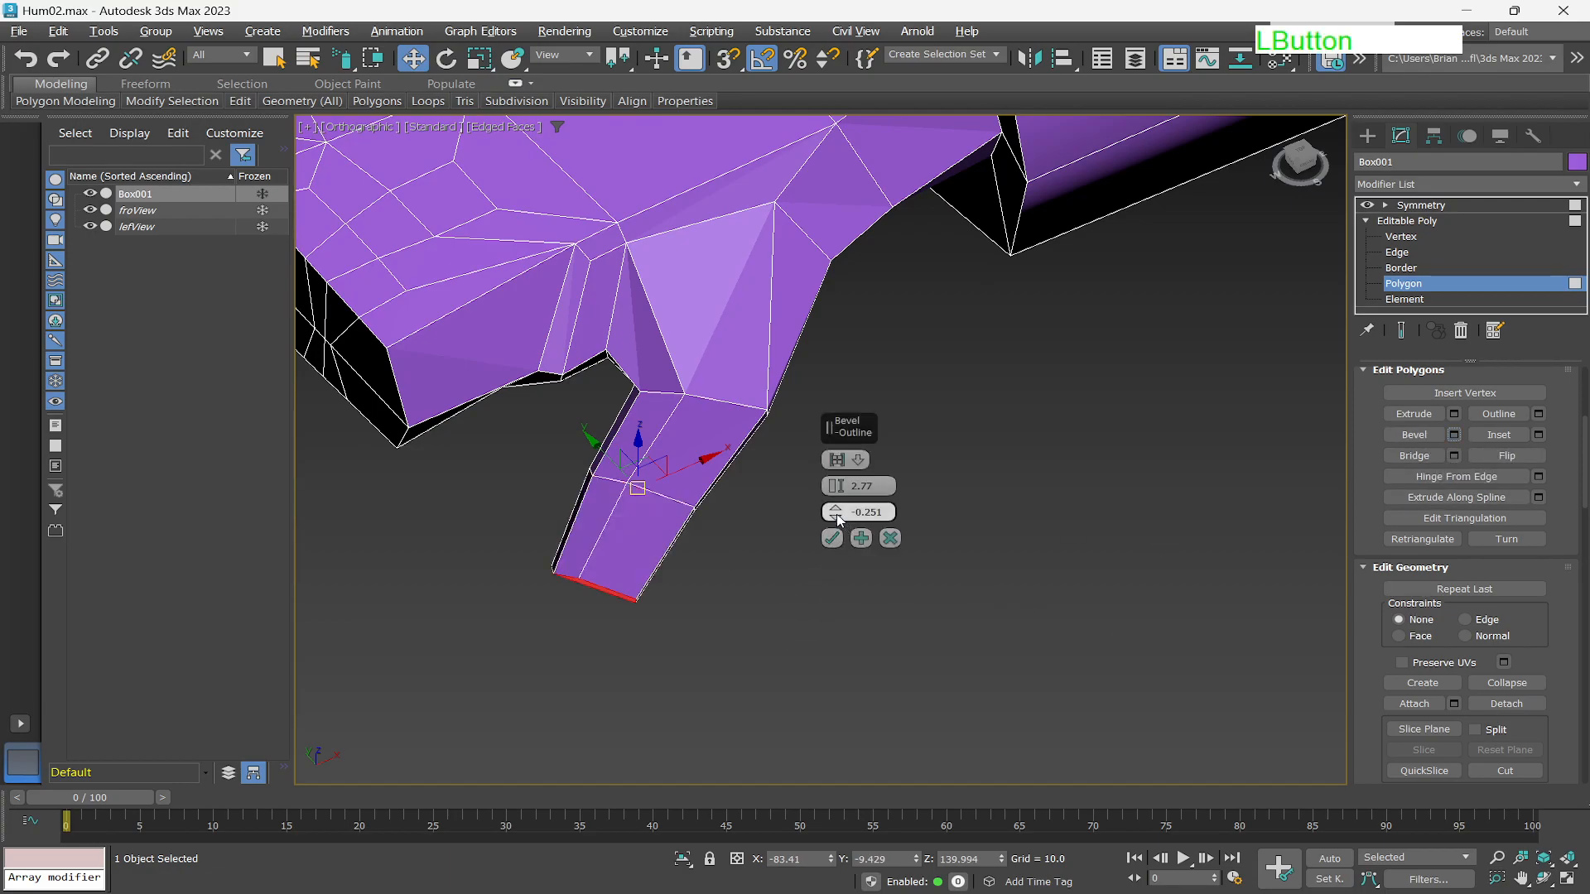
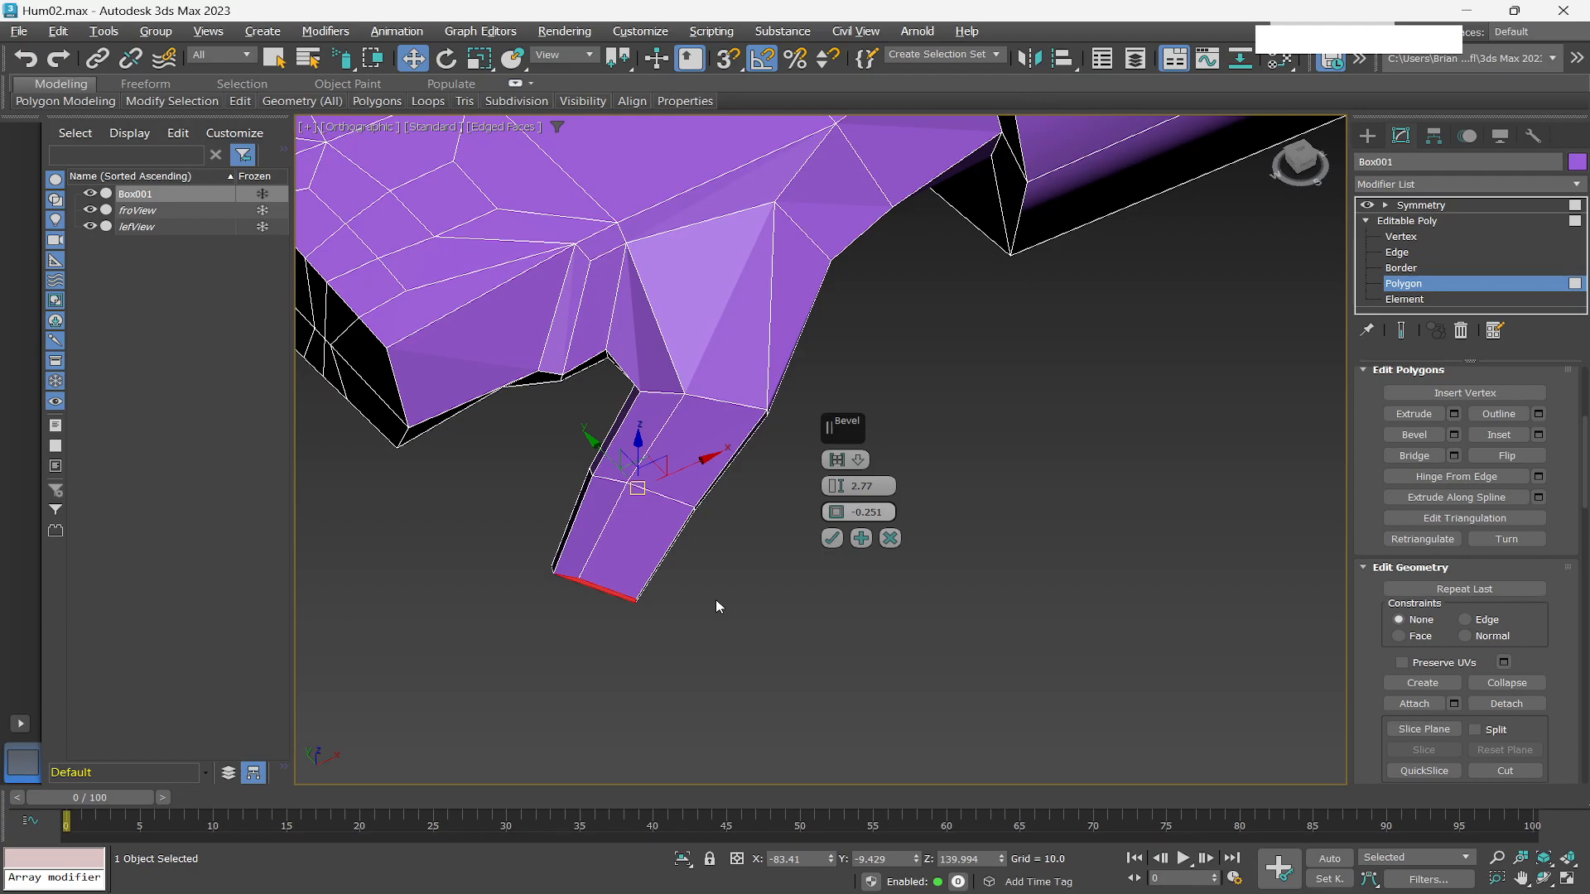
Apply the bevel to the thumb tip and scale the new end polygon down slightly.
click(831, 538)
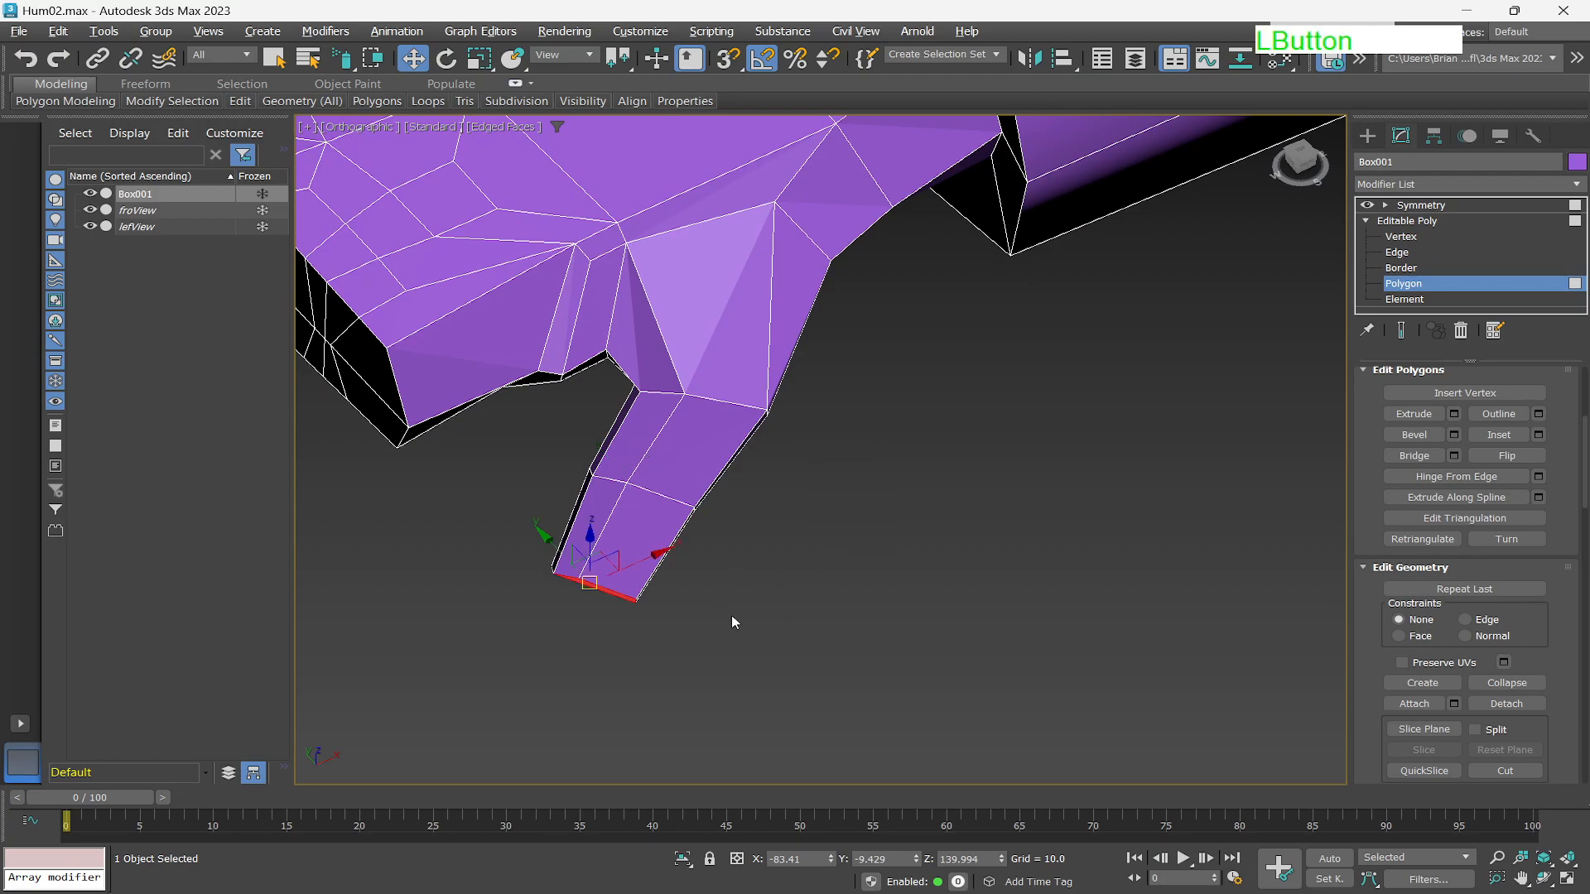
alt+middle_drag(696, 649, 735, 570)
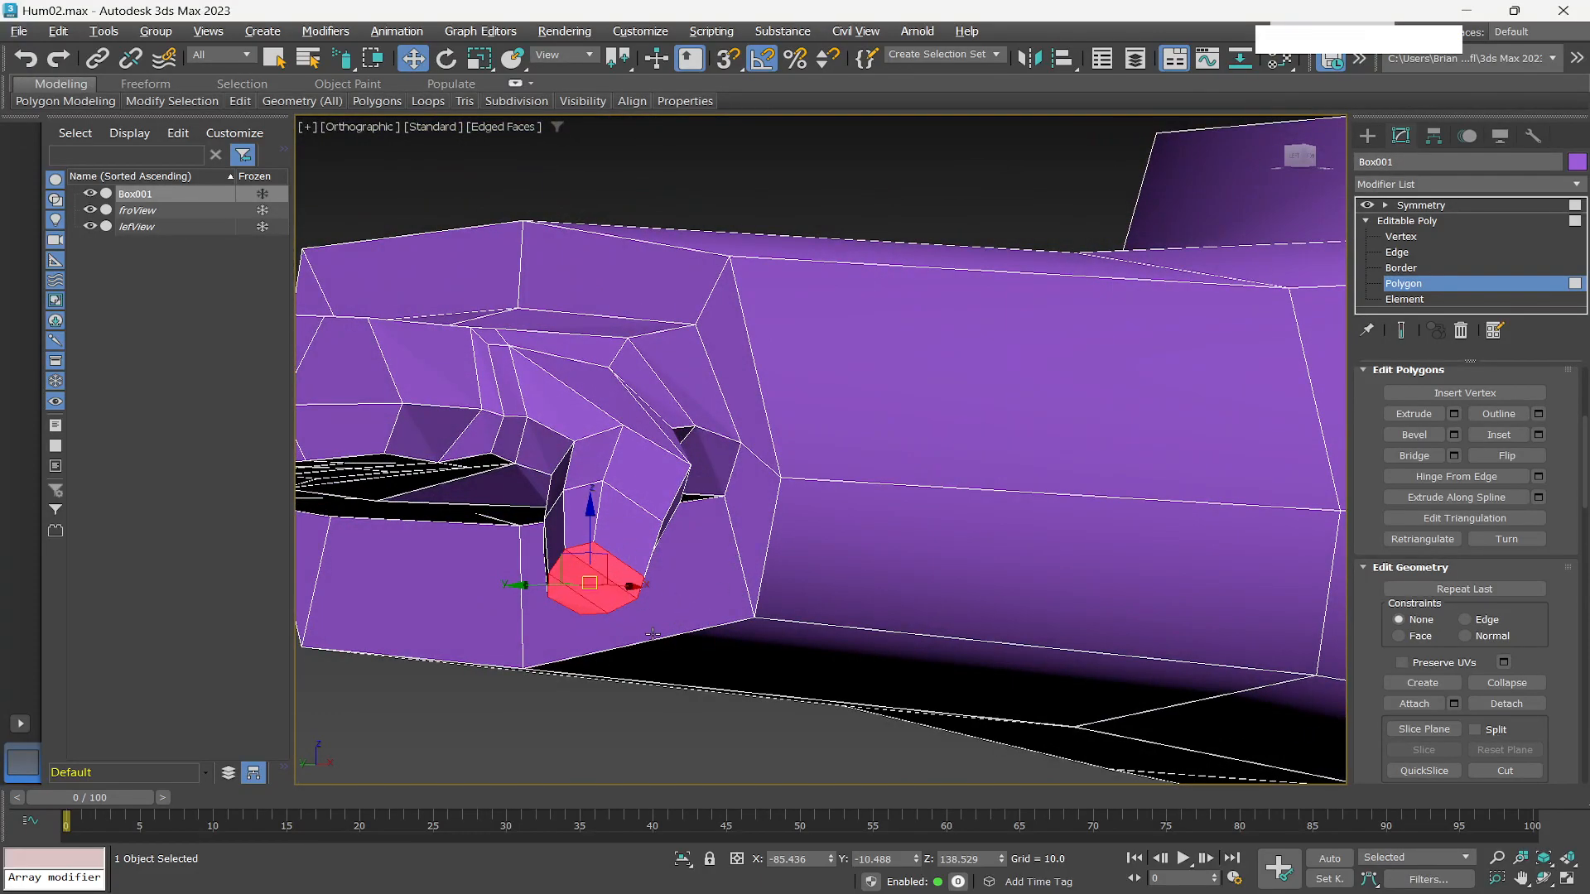
alt+middle_drag(637, 634, 714, 591)
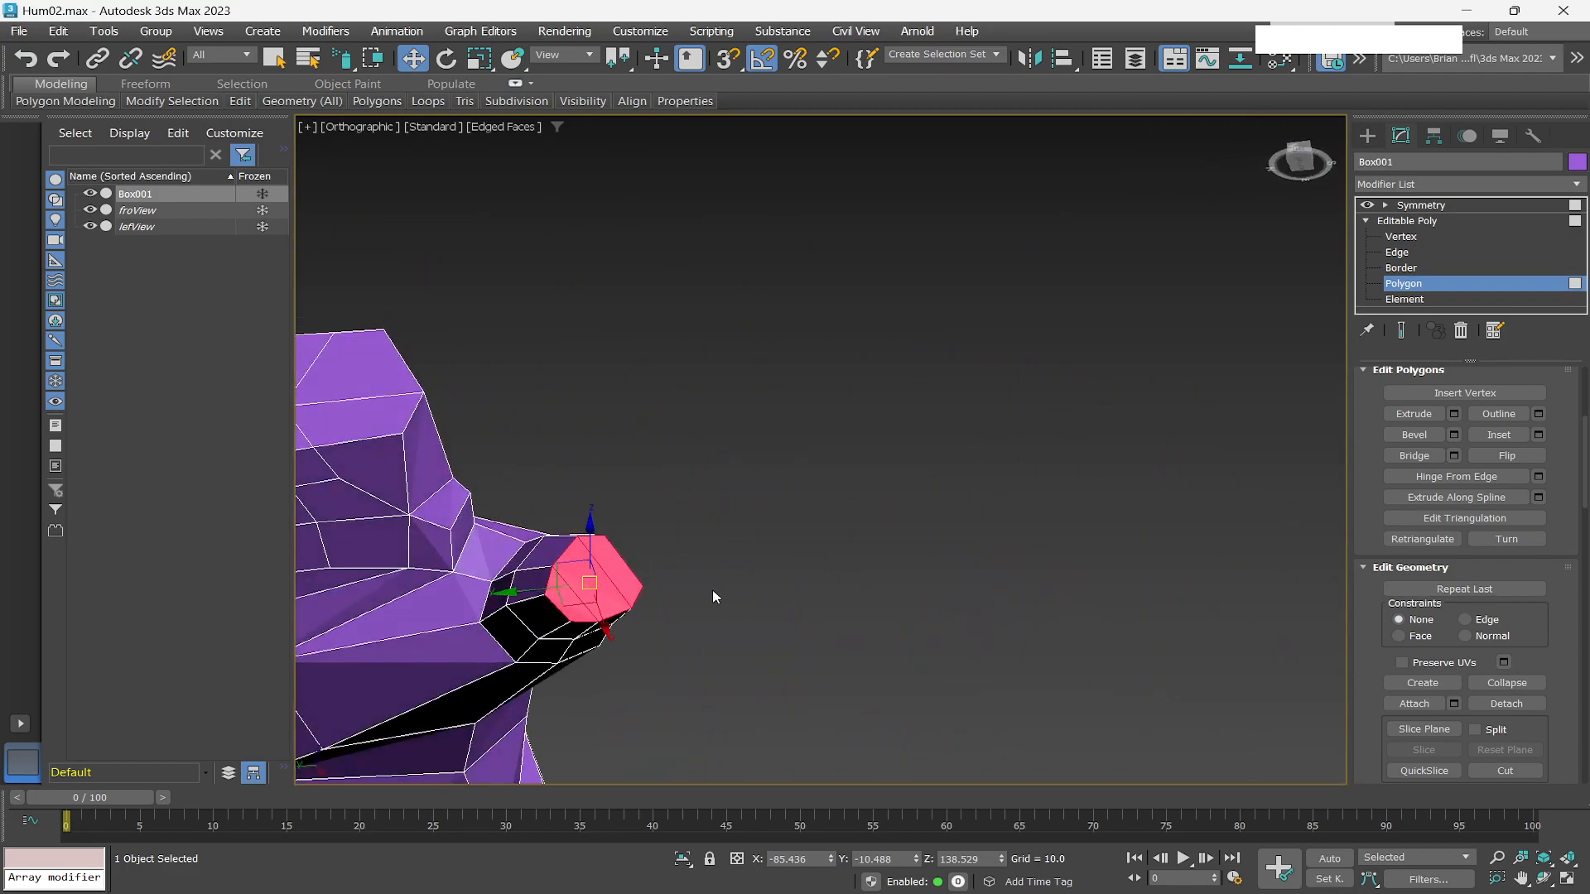
key(r)
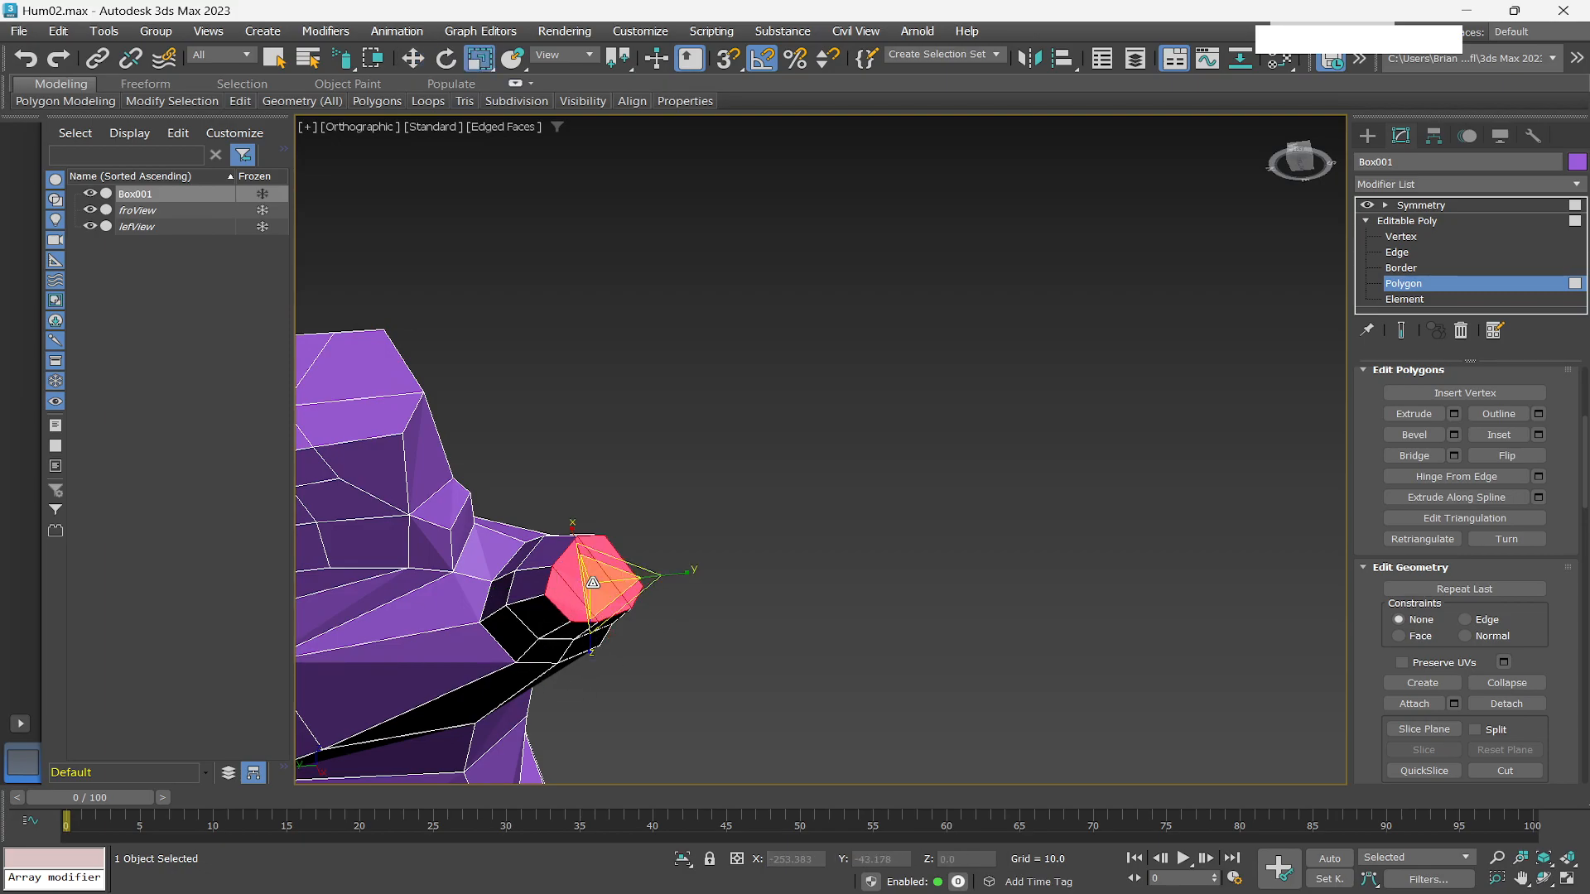
drag(594, 580, 623, 618)
alt+middle_drag(662, 669, 805, 643)
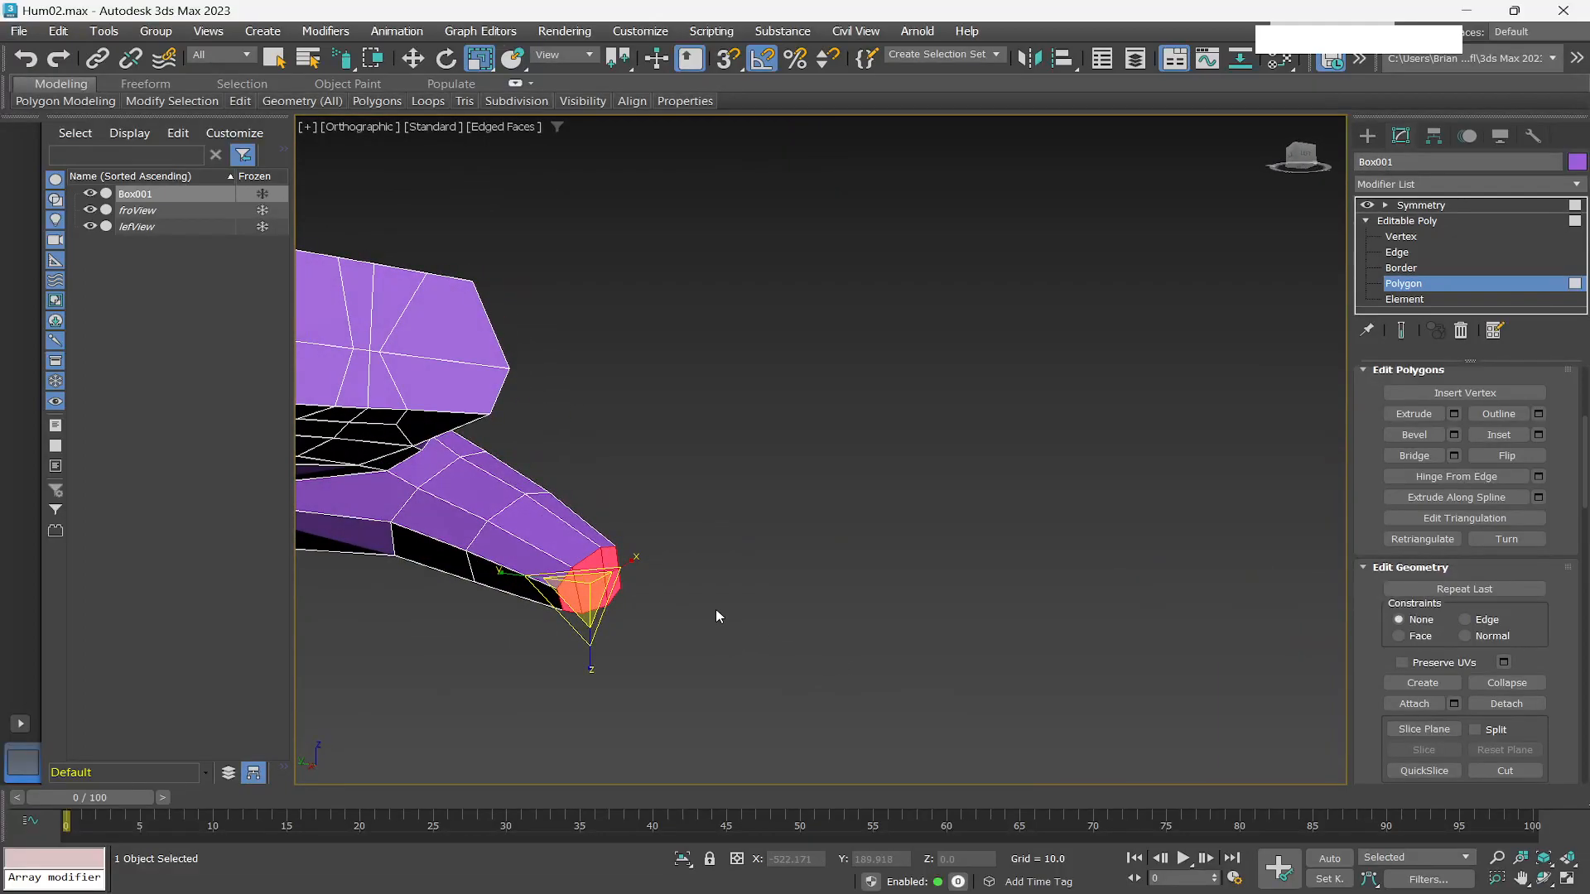
scroll(712, 615, up, 2)
key(q)
scroll(546, 653, up, 2)
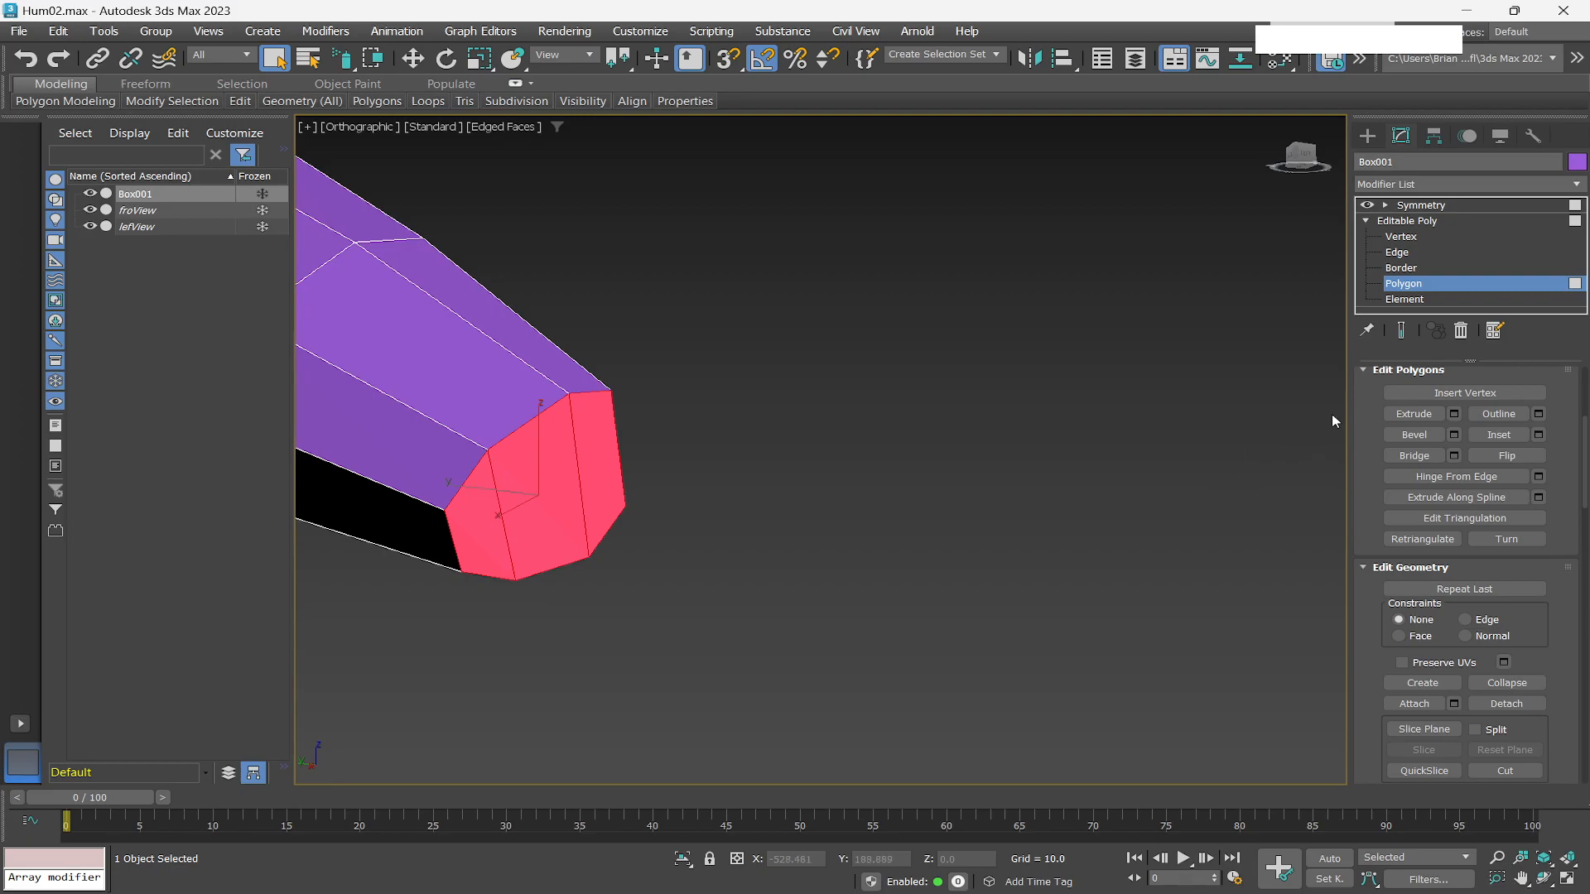
Switch to edge level, select an edge near the thumb tip and move it to refine the thumb's shape.
click(1398, 253)
click(450, 547)
key(w)
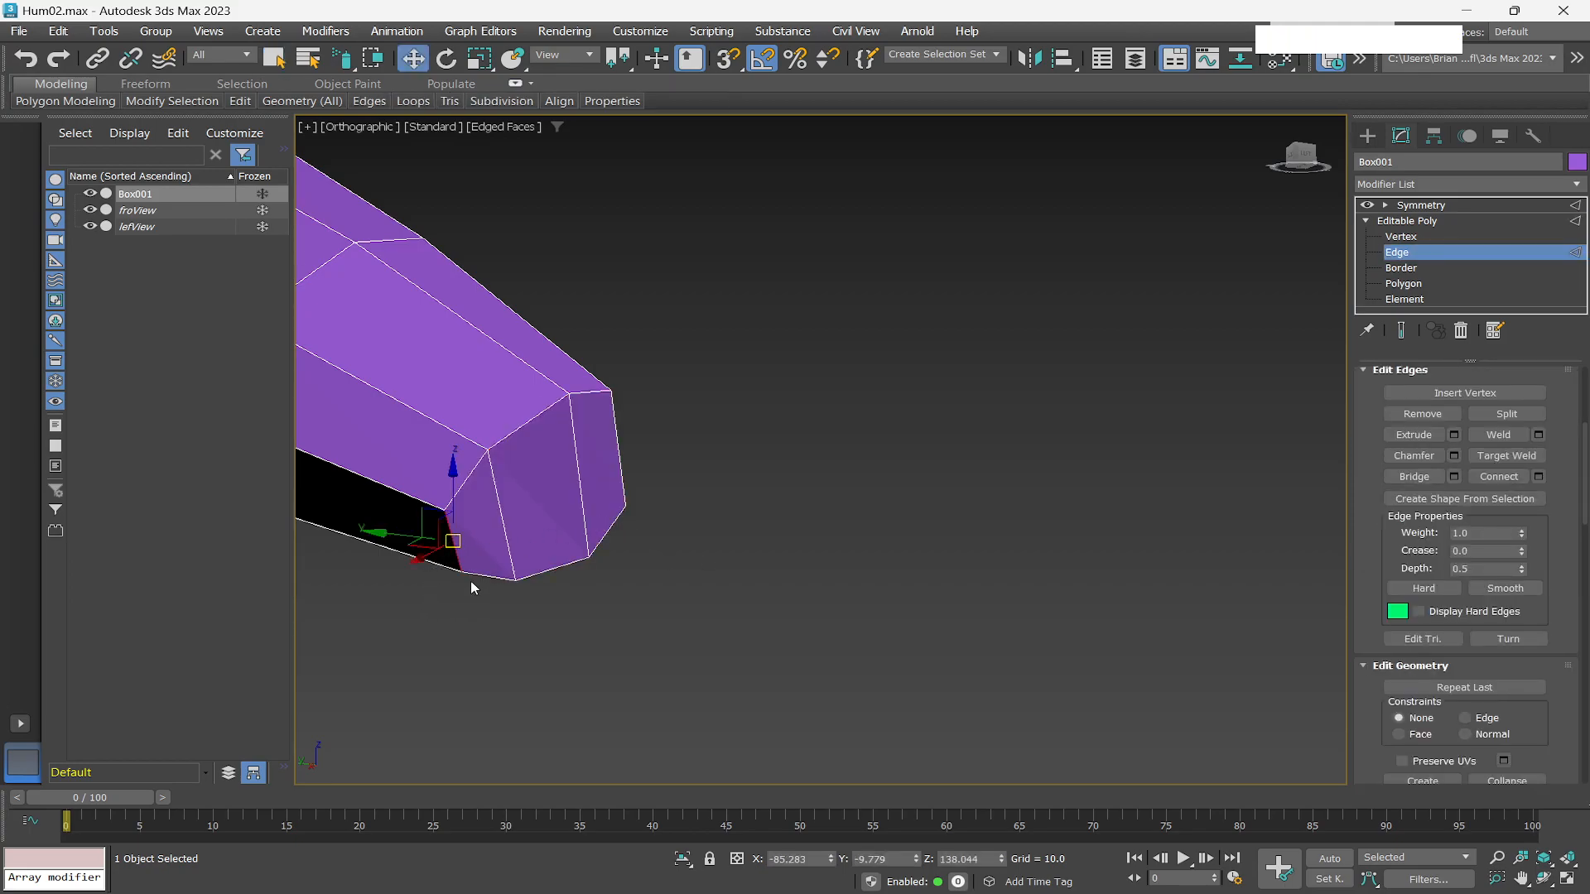
alt+middle_drag(471, 561, 501, 535)
drag(428, 556, 380, 528)
alt+middle_drag(482, 589, 392, 652)
alt+middle_drag(371, 626, 362, 597)
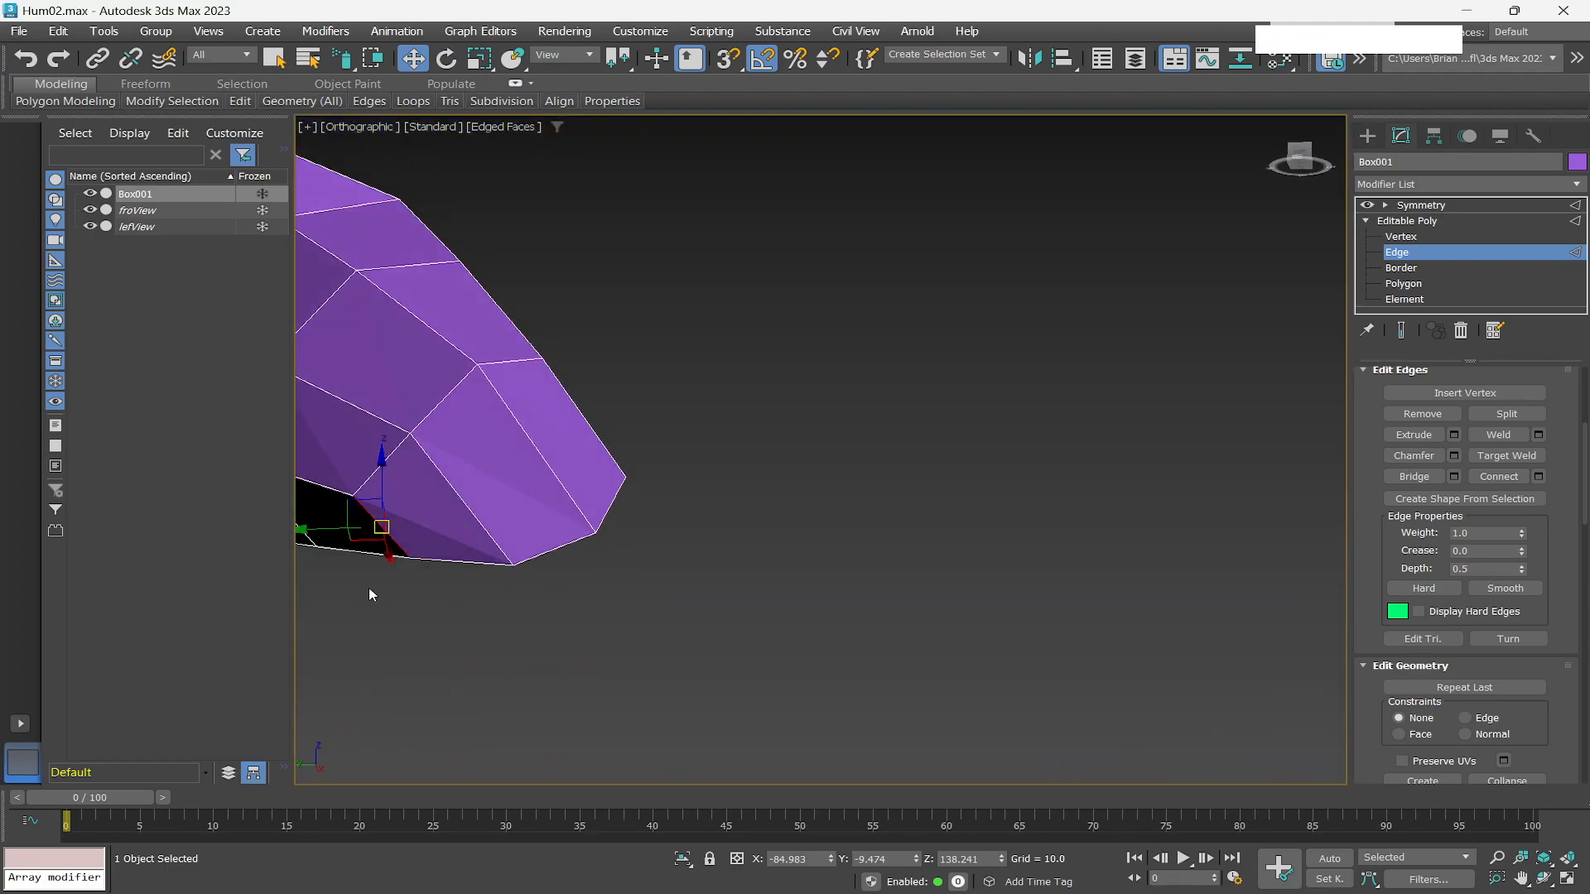
Return to polygon level and scale the thumb-tip polygon down to taper the thumb end.
click(1405, 284)
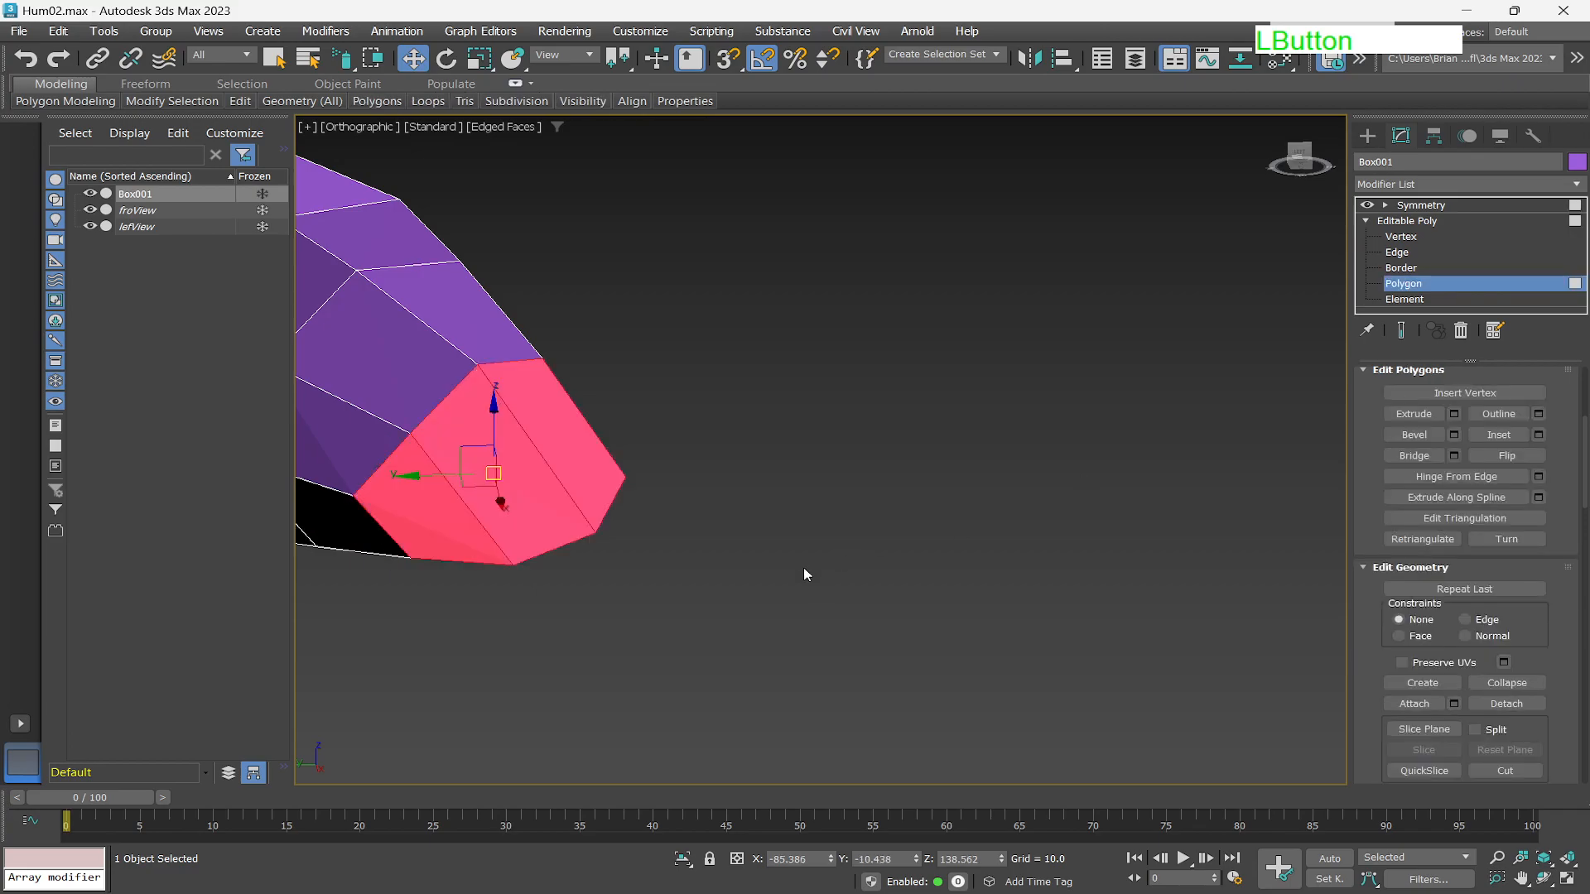
alt+middle_drag(798, 518, 689, 480)
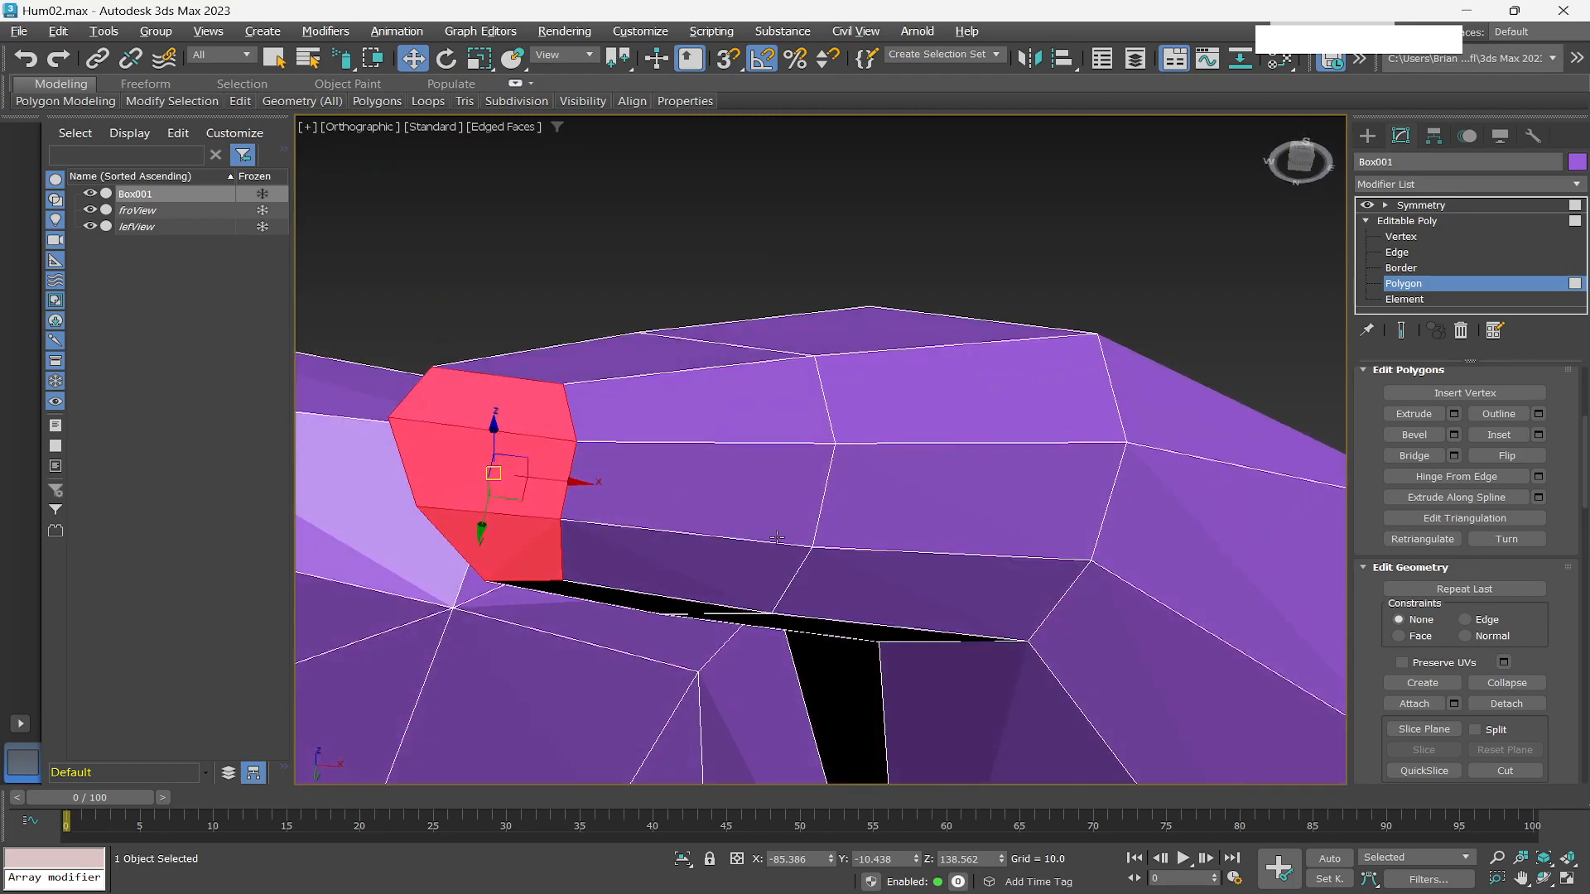
alt+middle_drag(801, 525, 1006, 590)
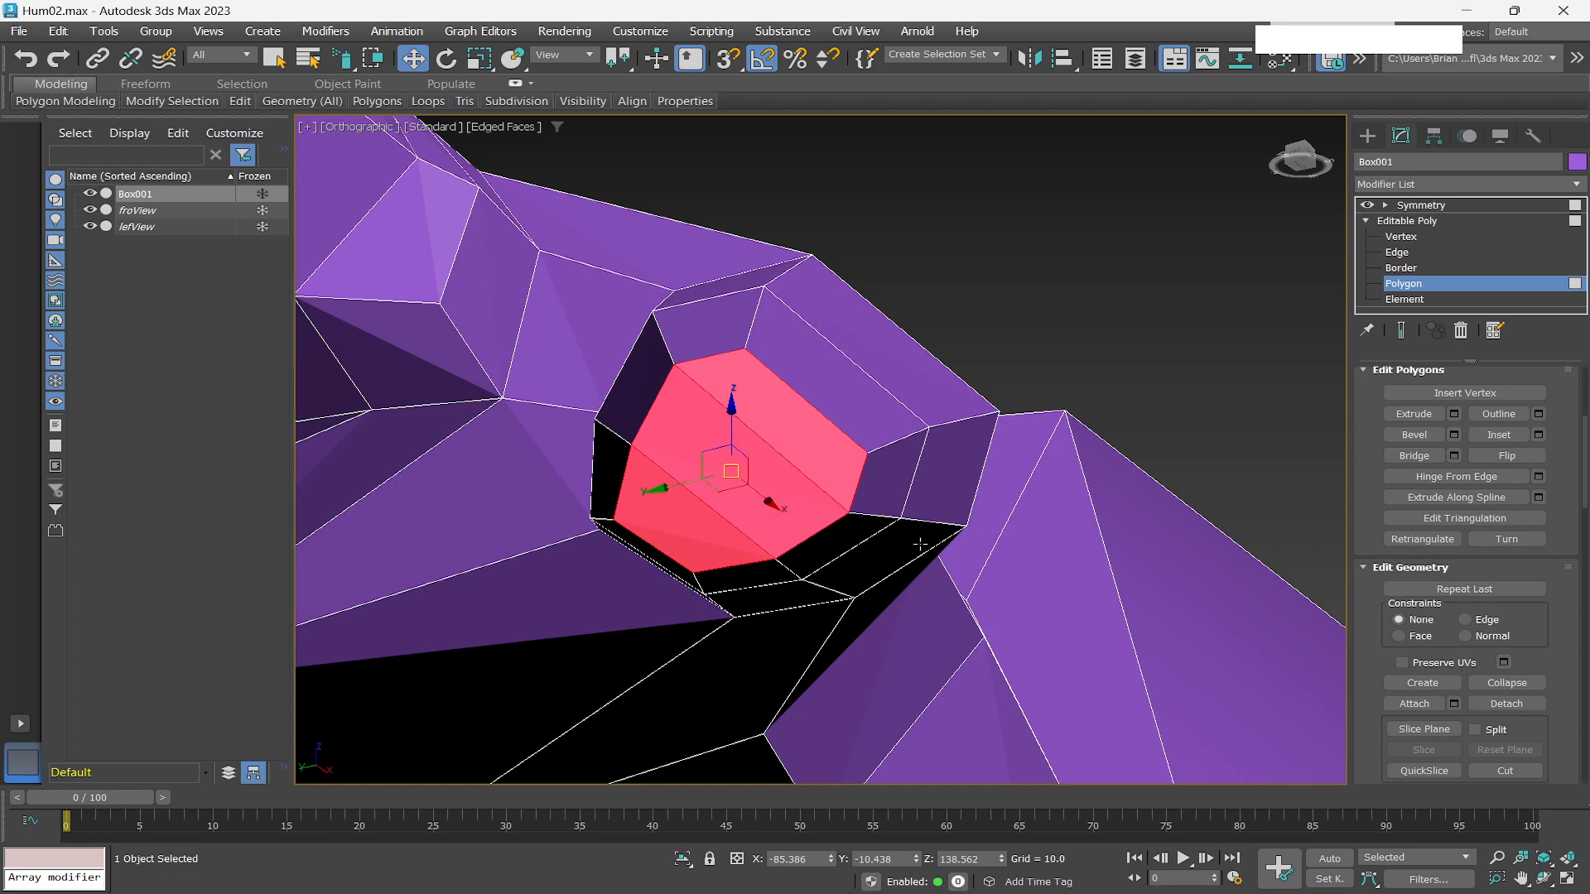
key(r)
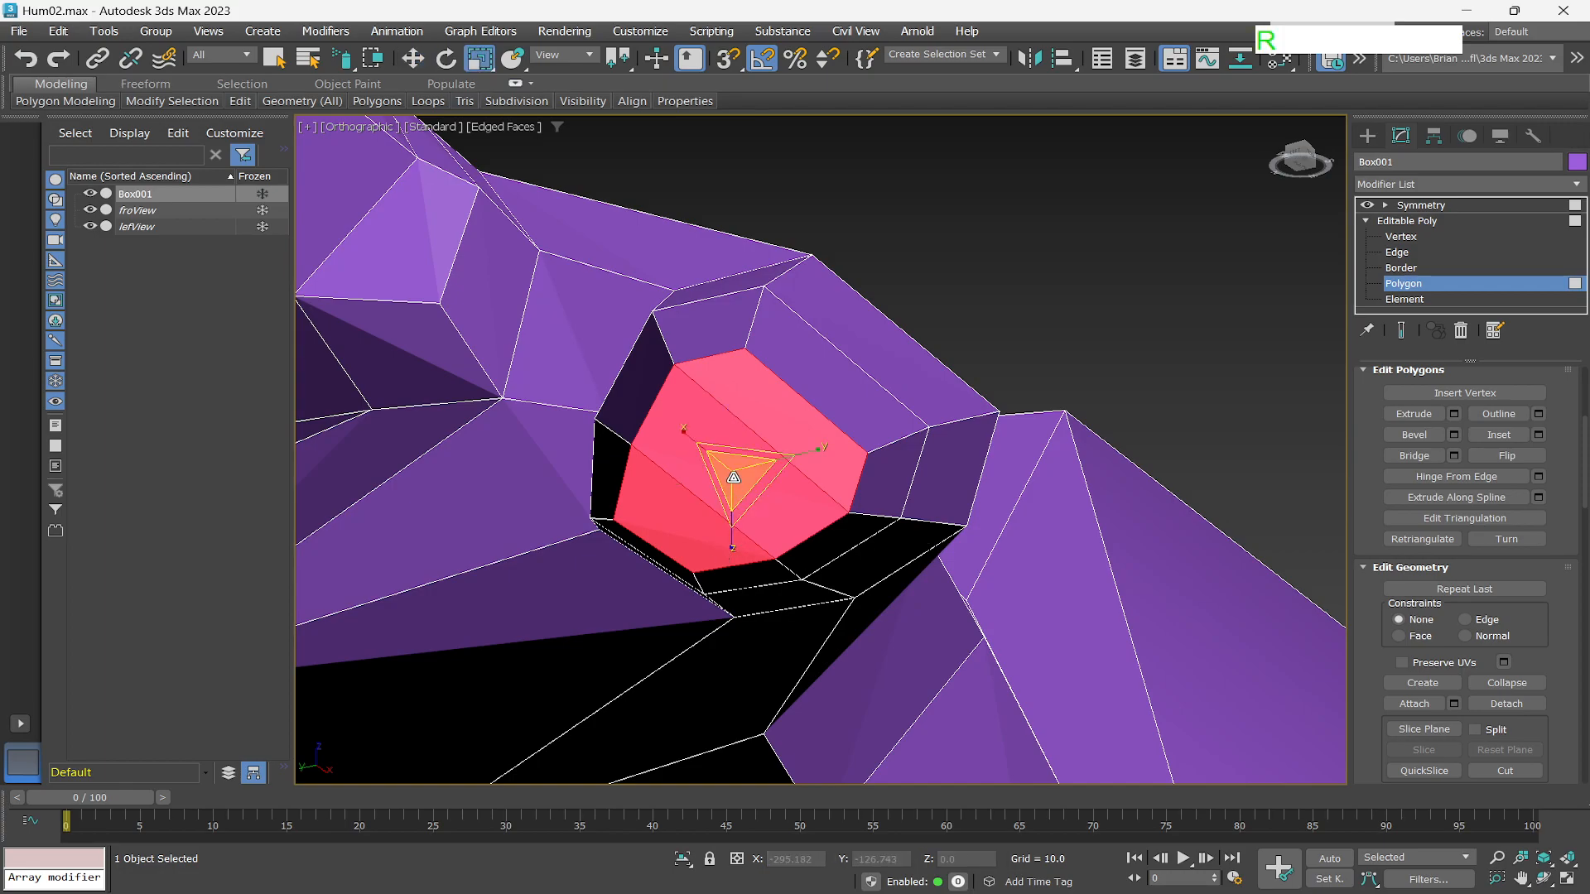
drag(732, 473, 757, 494)
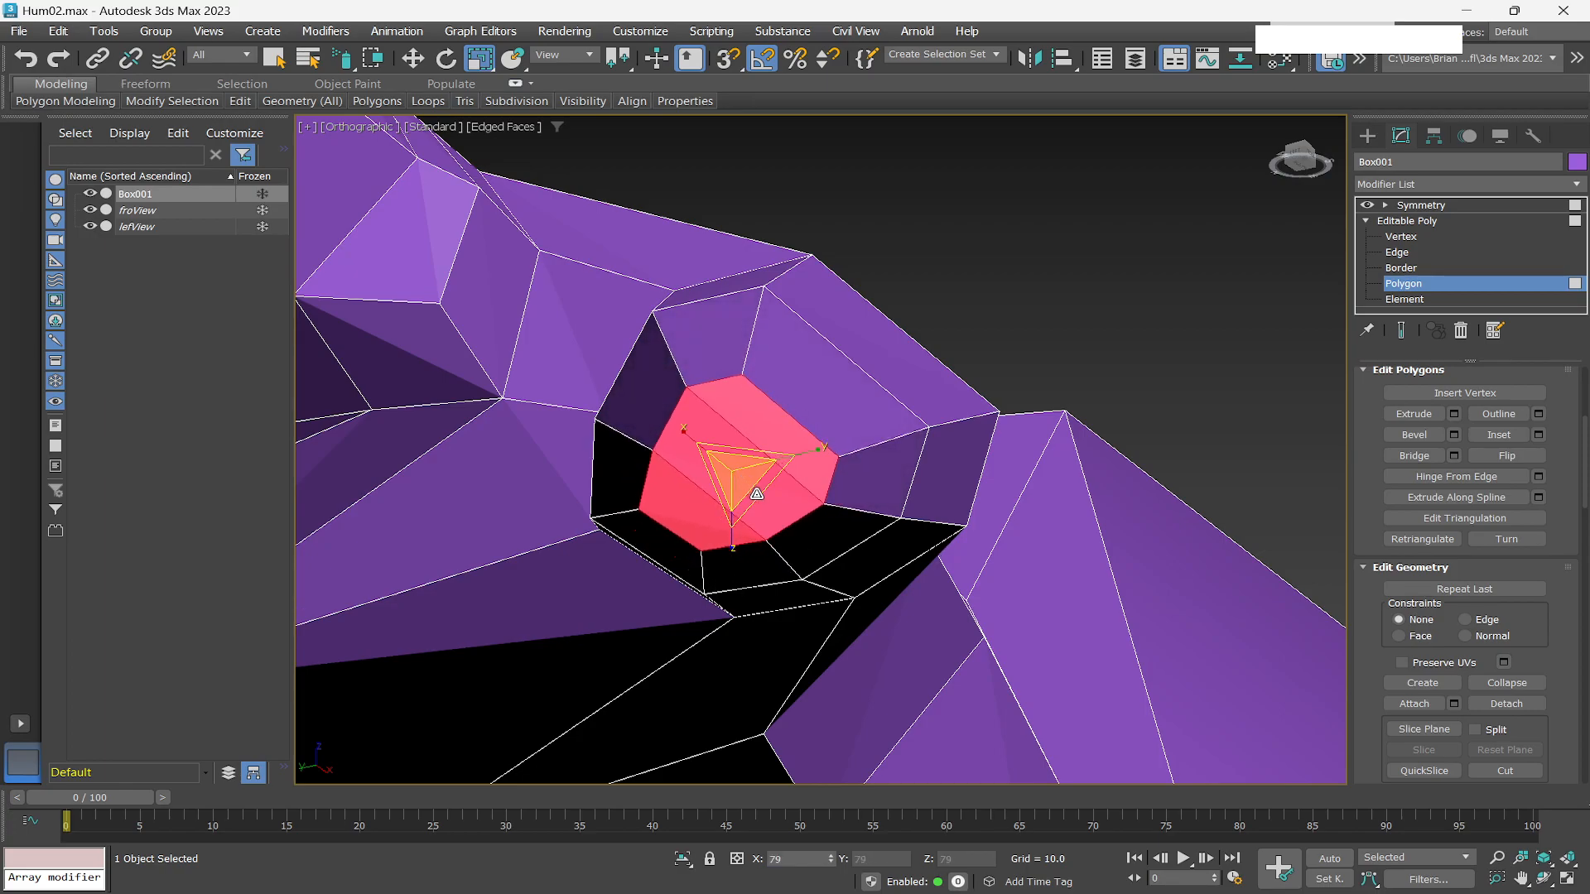
drag(734, 474, 749, 490)
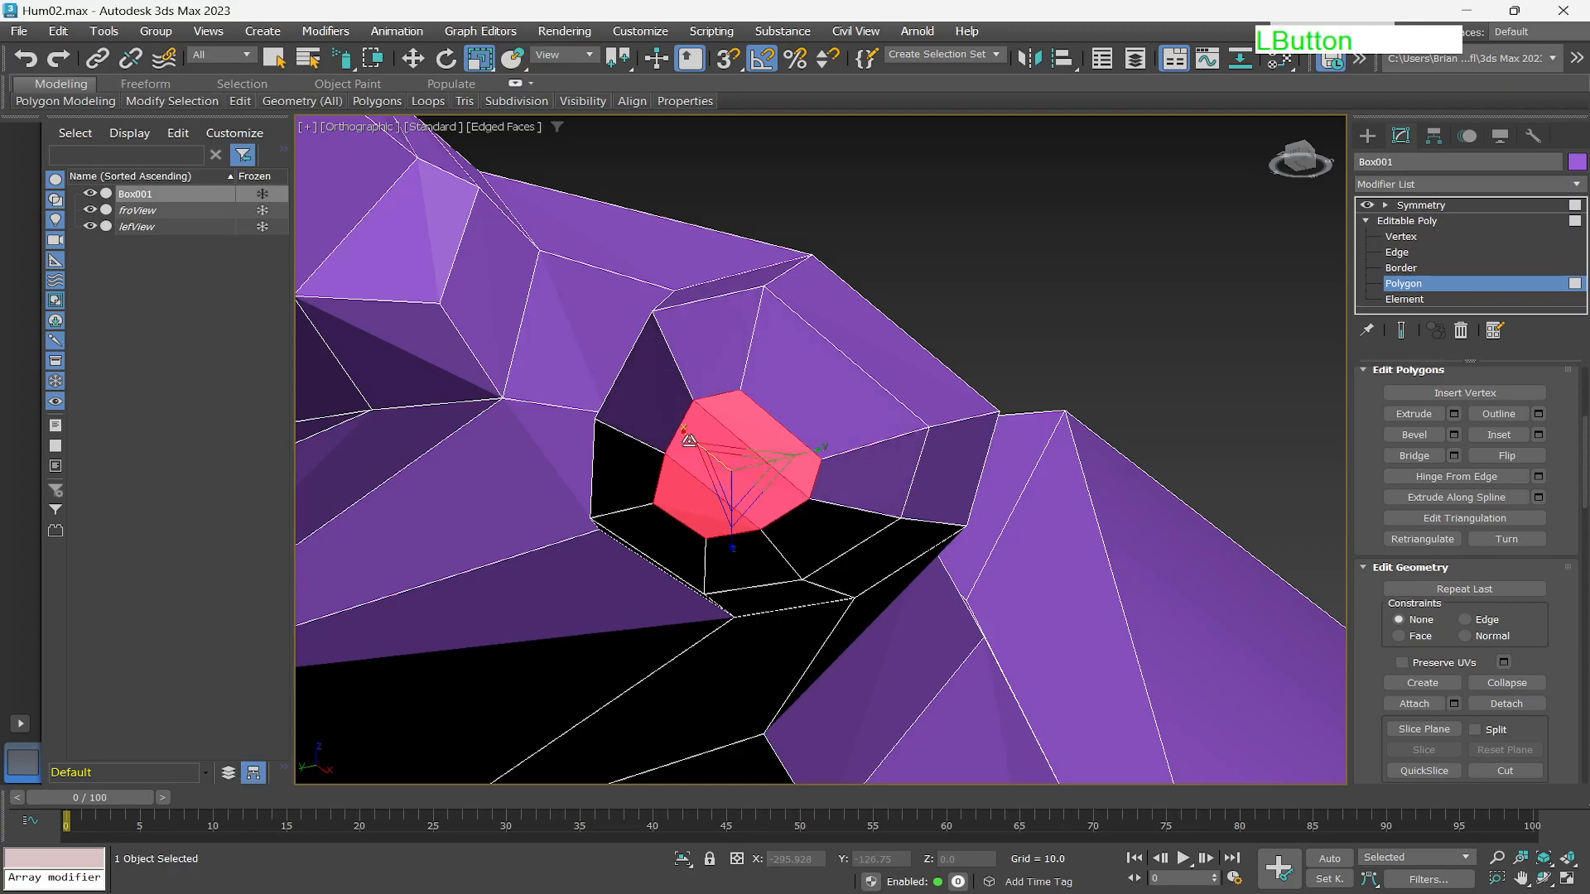
drag(686, 435, 659, 410)
scroll(804, 551, down, 2)
mouse_move(811, 559)
alt+middle_down()
mouse_move(812, 607)
mouse_move(951, 560)
mouse_move(862, 532)
mouse_move(827, 632)
mouse_move(849, 586)
mouse_move(828, 571)
alt+middle_up()
scroll(806, 541, up, 4)
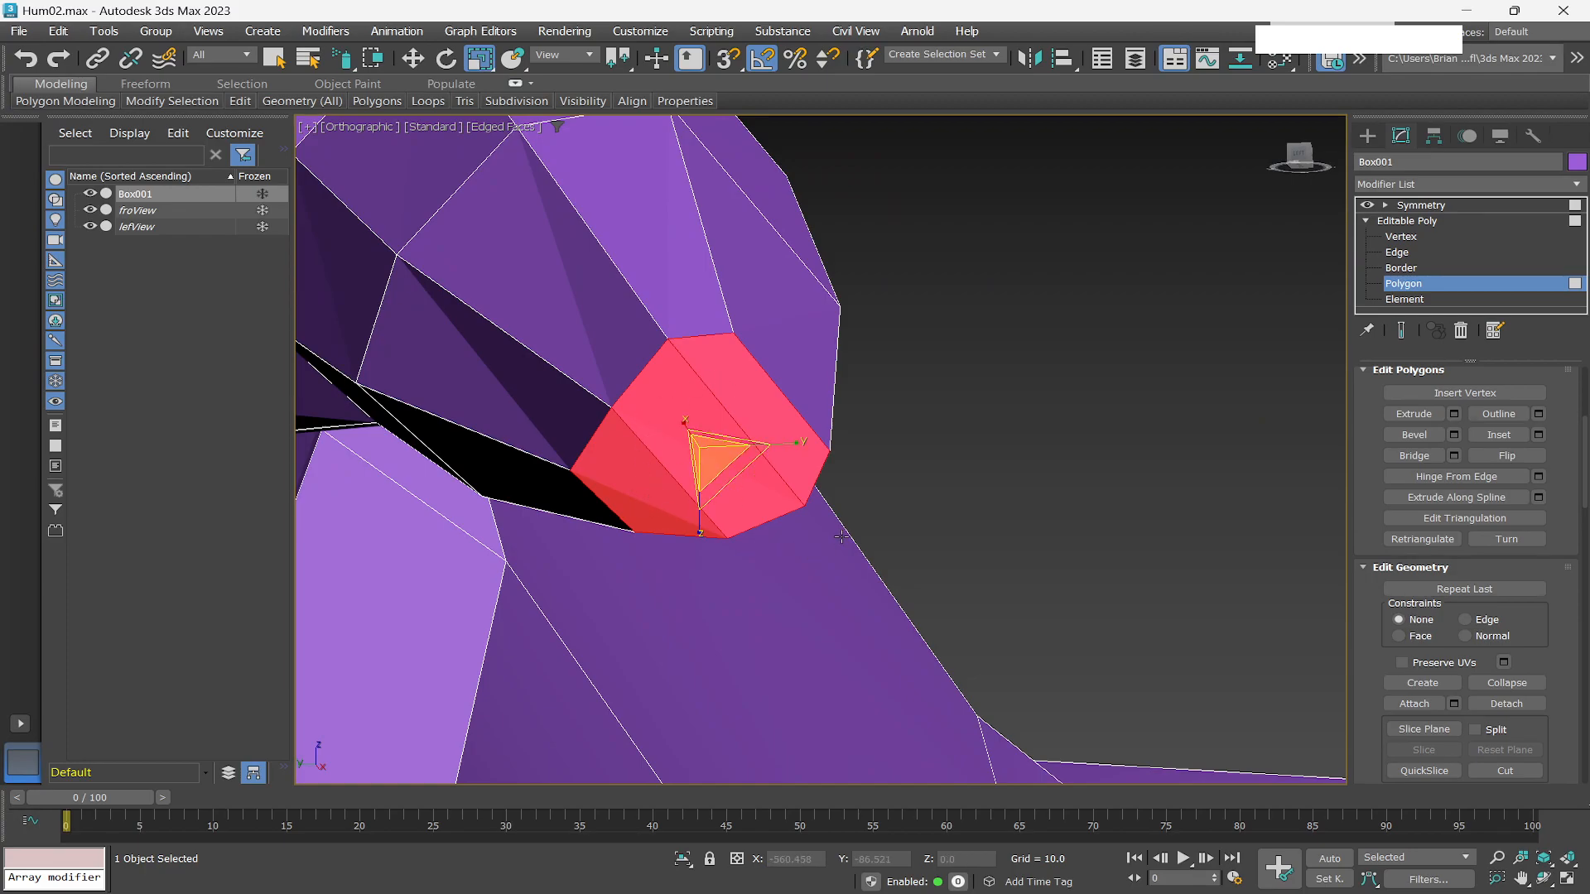
key(q)
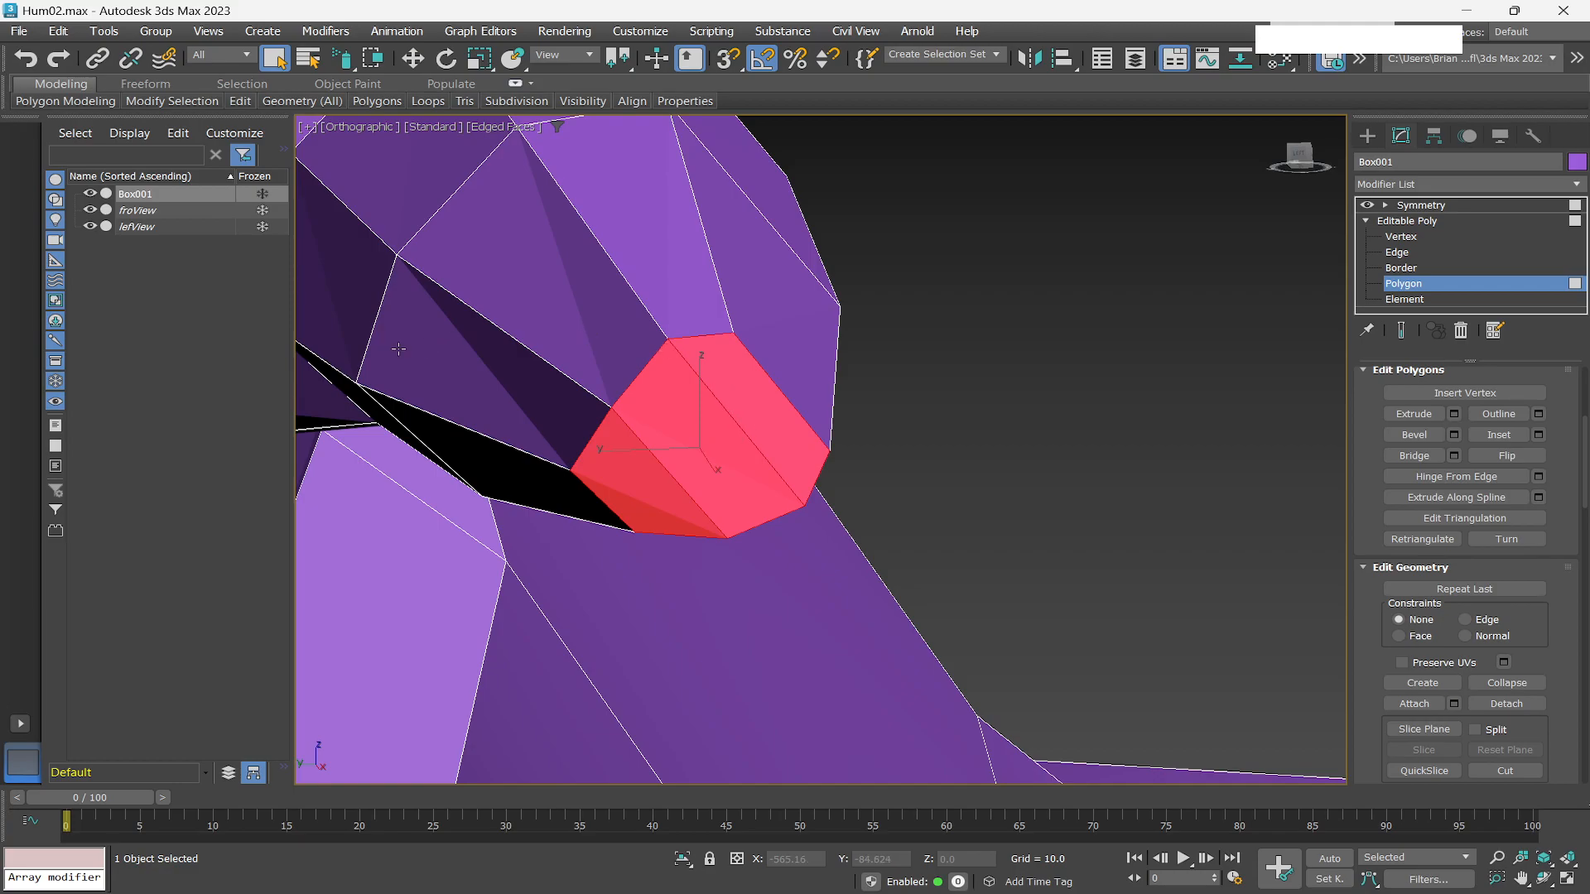
Inspect the thumb from several angles and restore the saved orthographic view of the hand.
scroll(395, 351, down, 8)
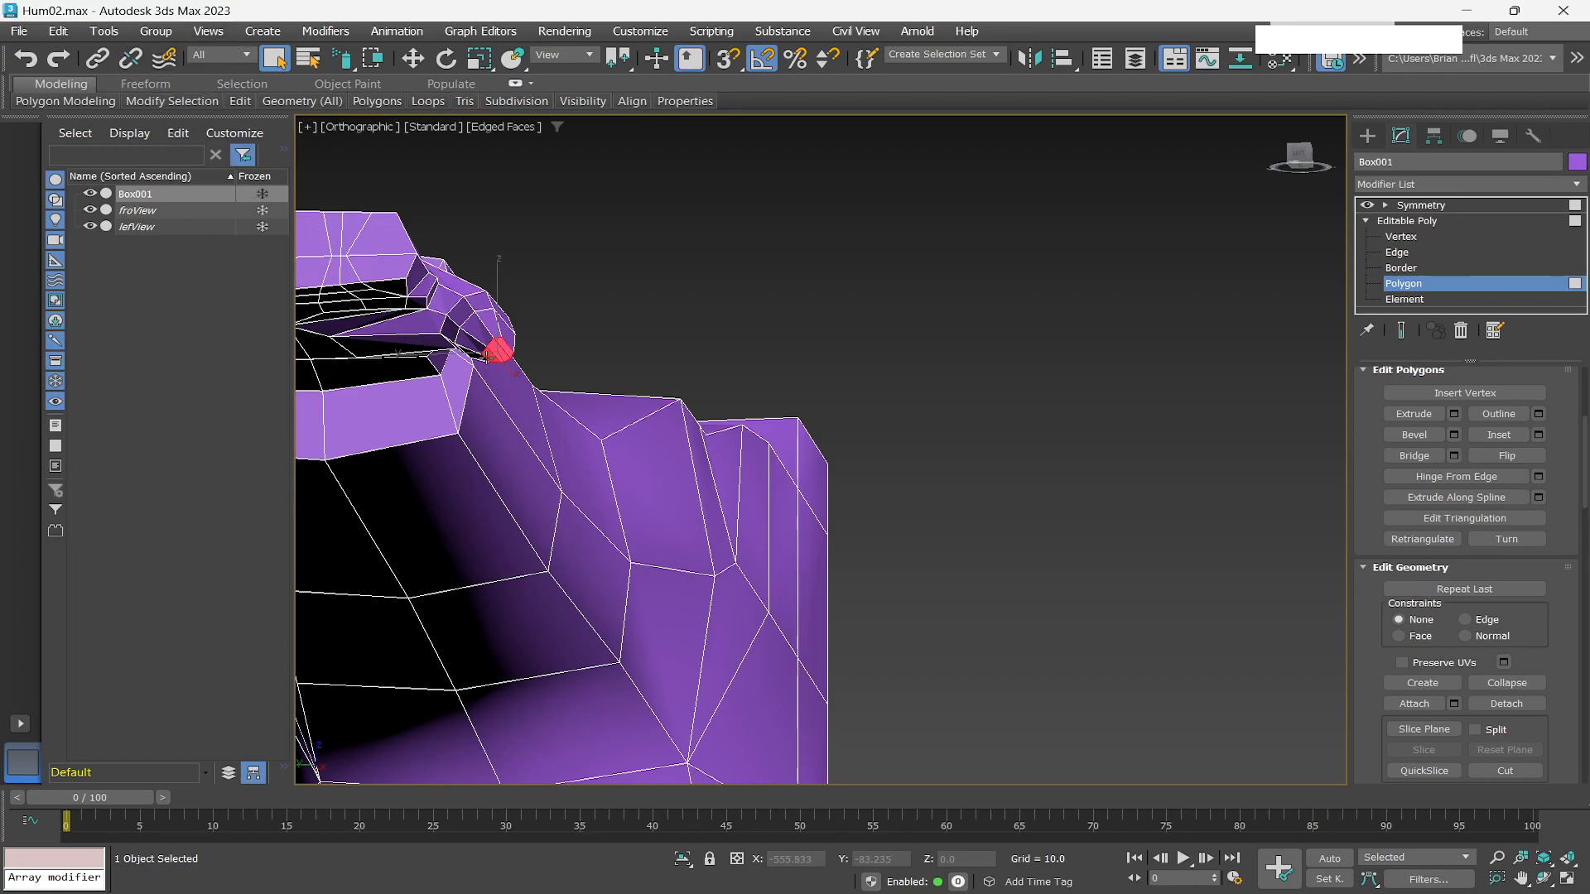
scroll(455, 339, up, 5)
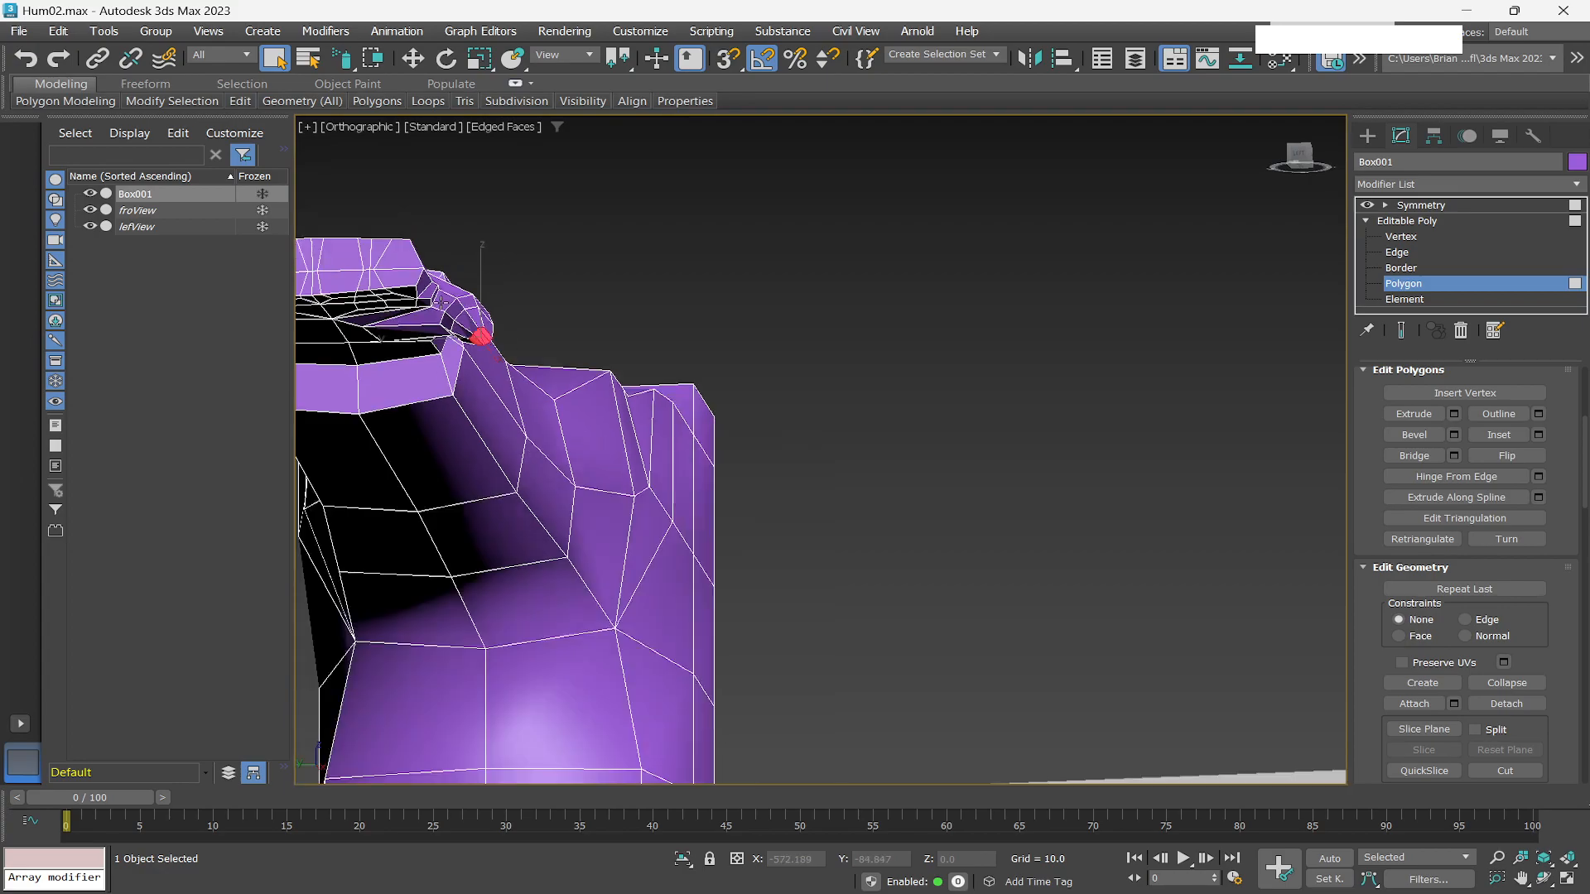
alt+middle_drag(444, 306, 462, 242)
scroll(486, 443, down, 1)
scroll(487, 440, up, 1)
alt+middle_drag(487, 440, 495, 509)
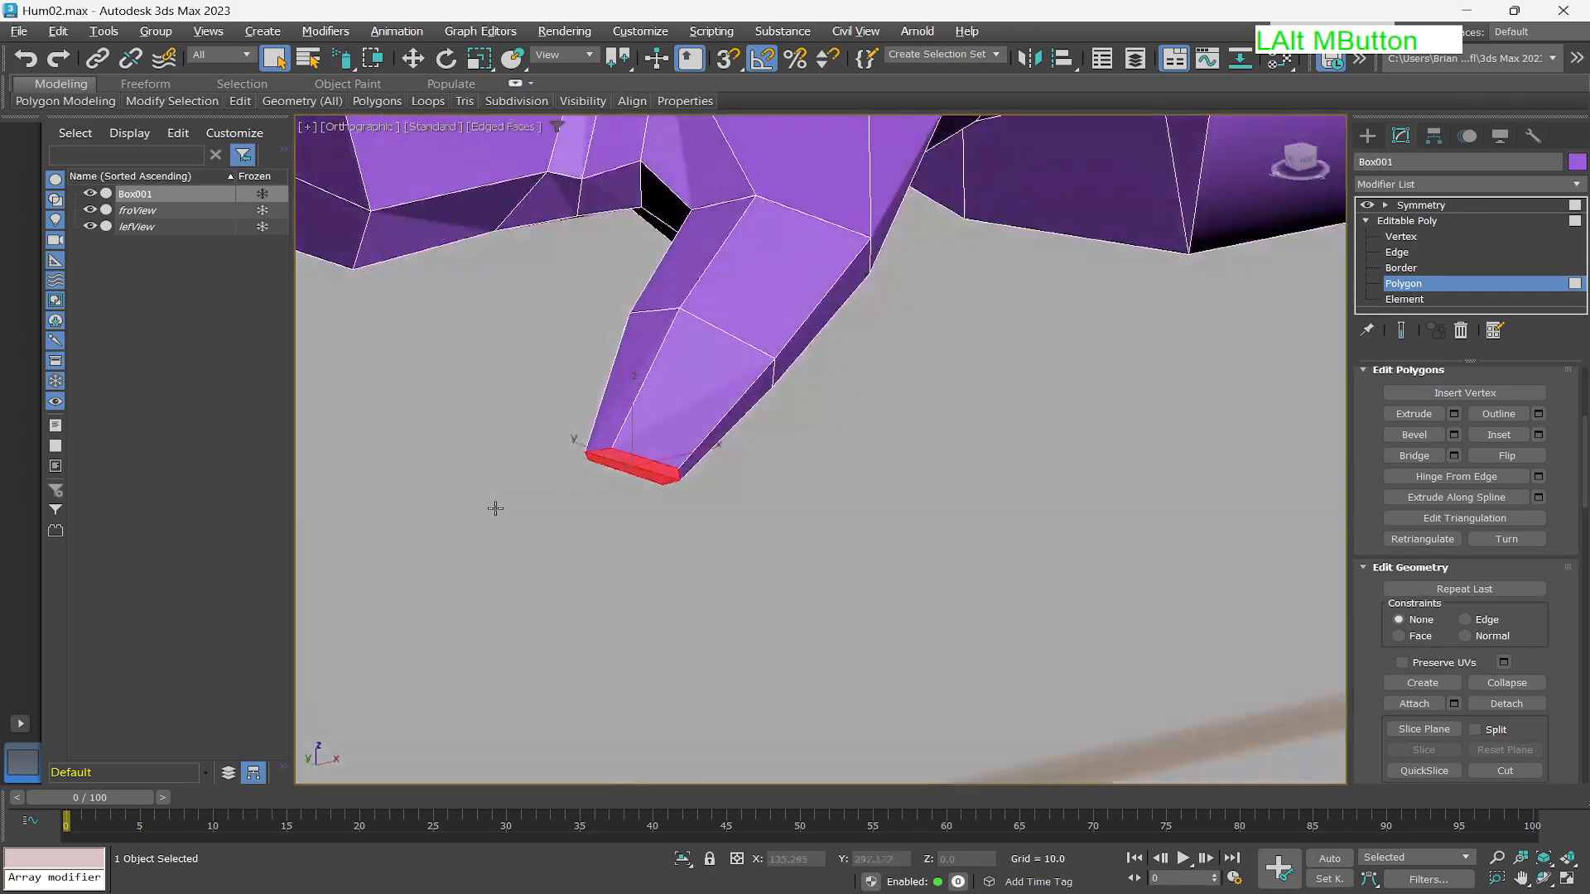
alt+middle_drag(632, 265, 643, 242)
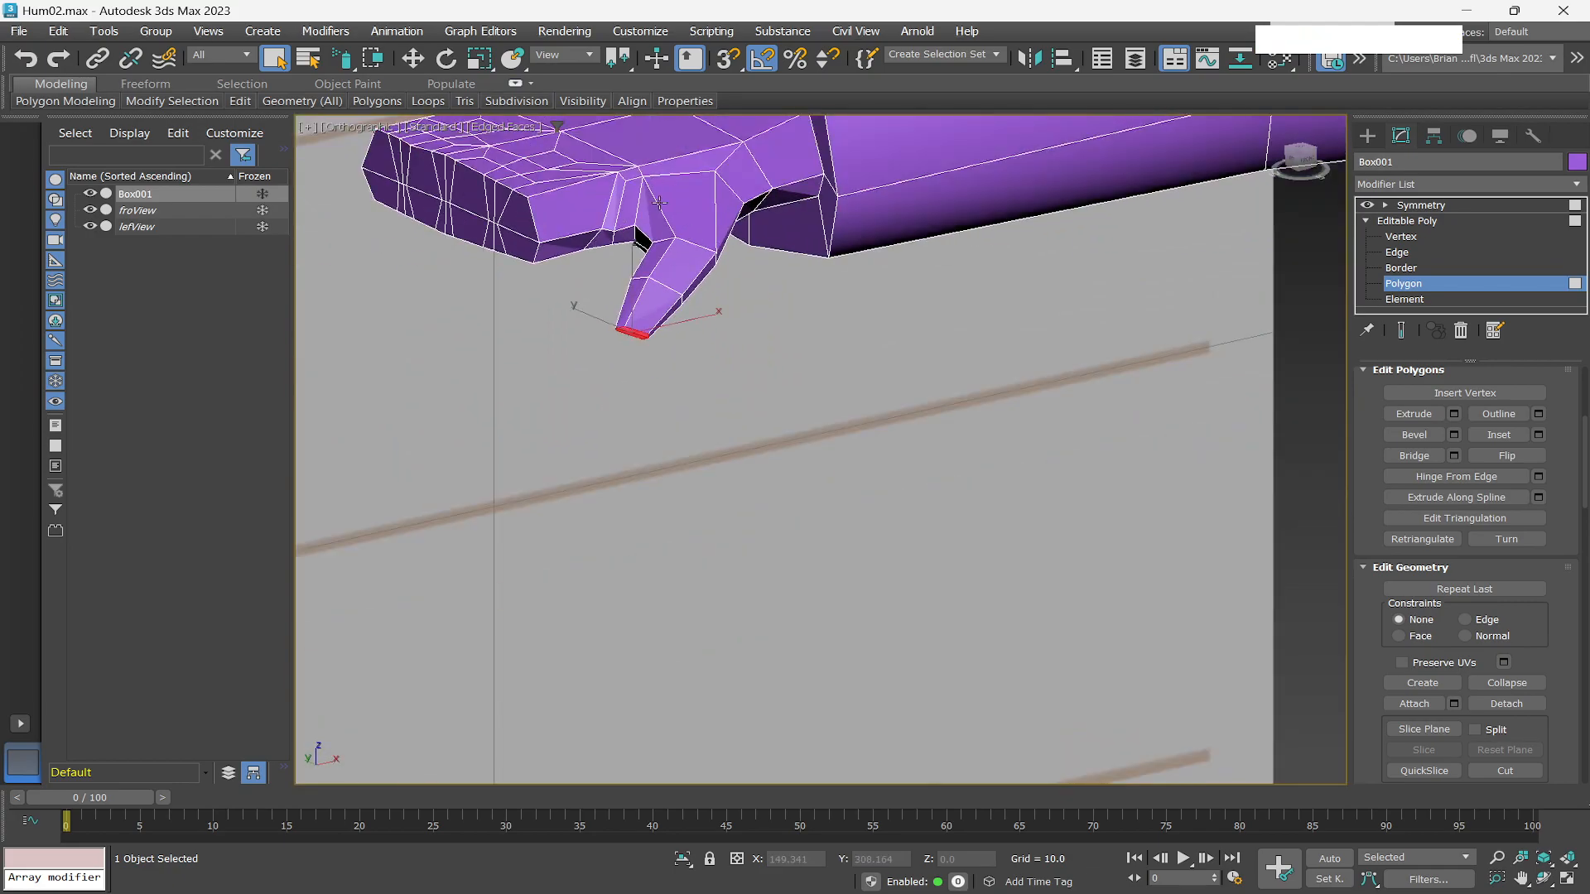
alt+middle_drag(802, 429, 994, 505)
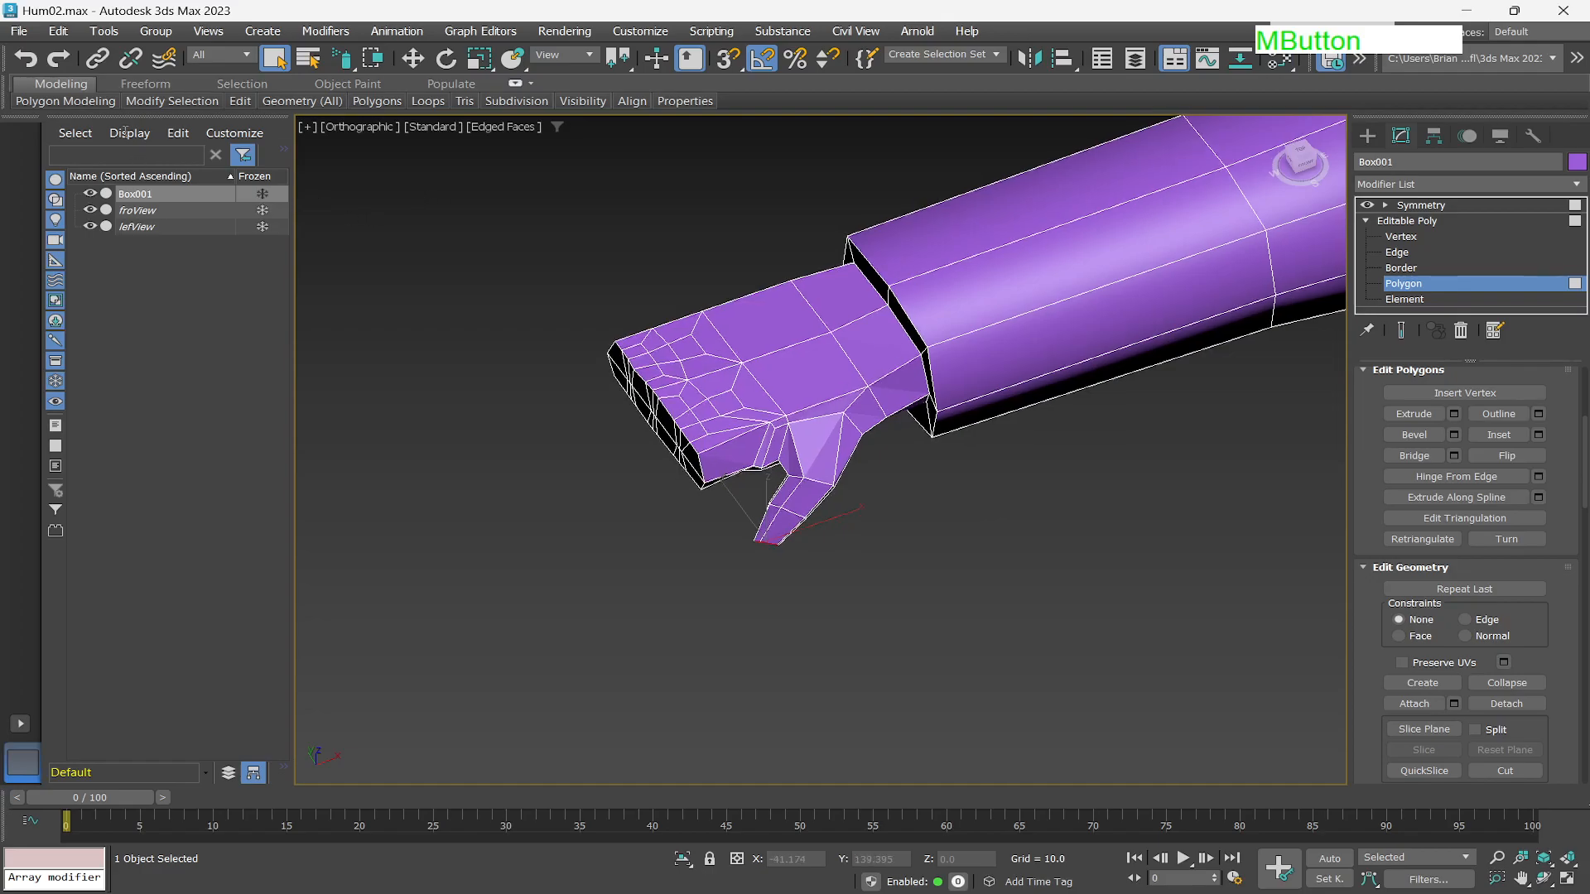
click(208, 31)
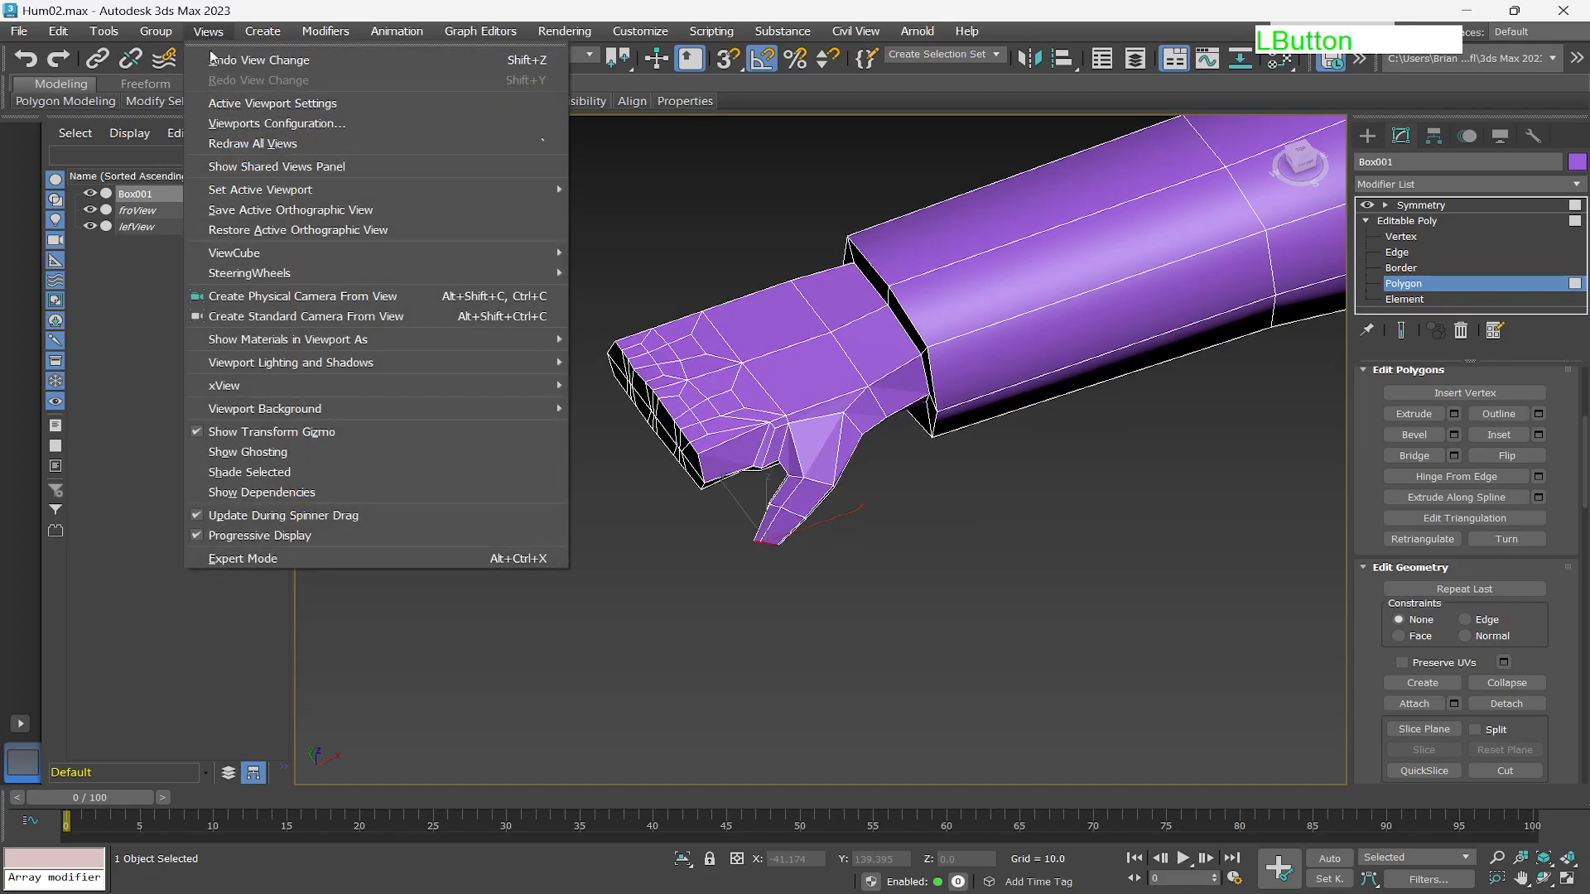
click(282, 230)
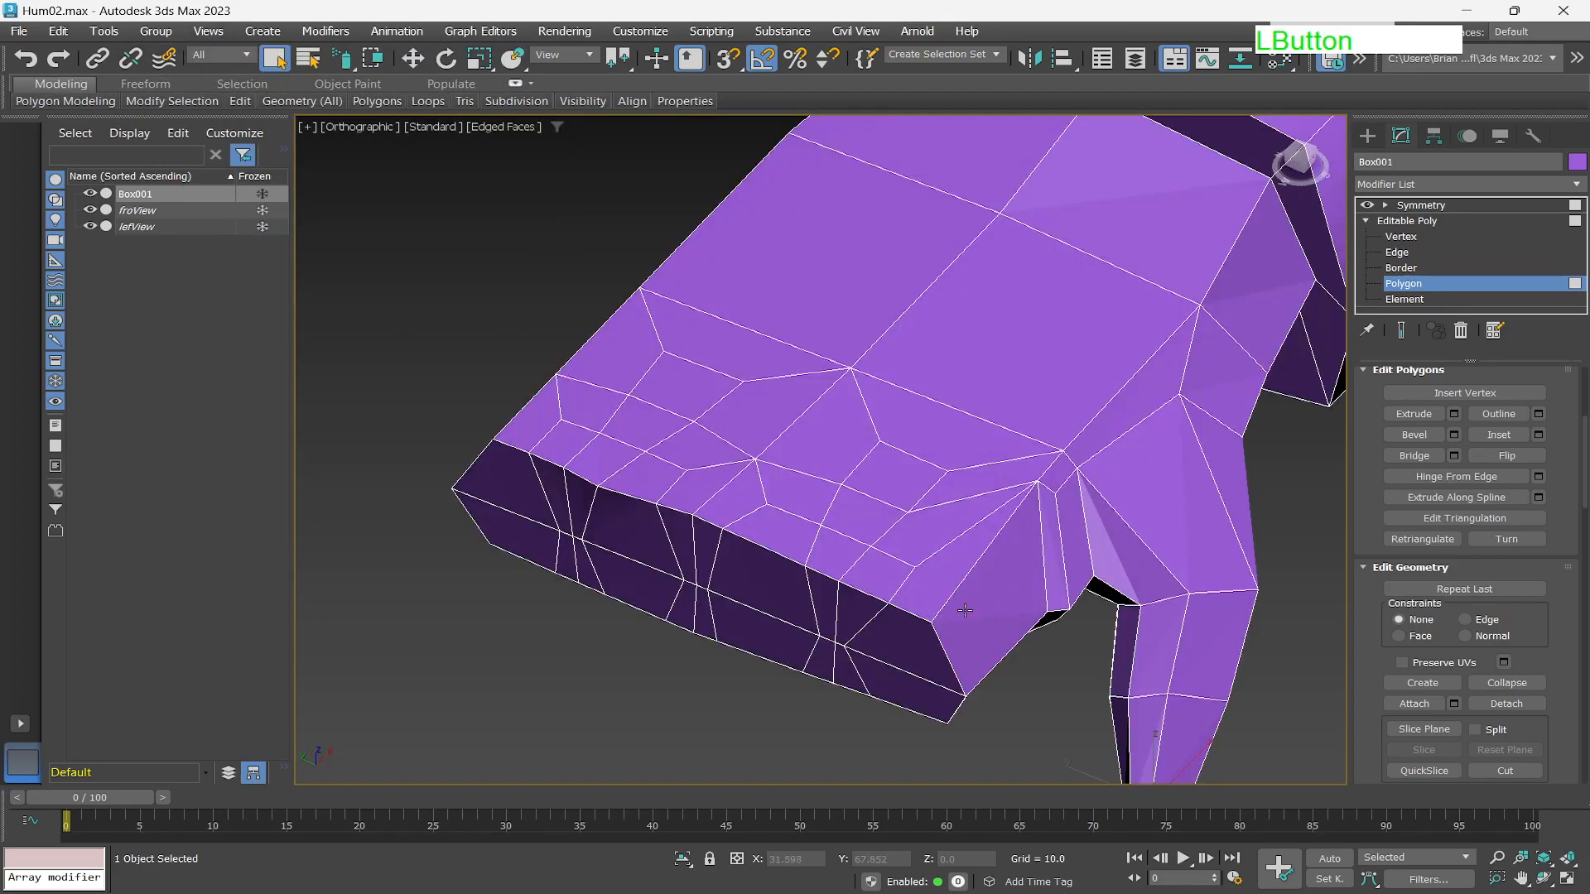
scroll(1081, 487, down, 2)
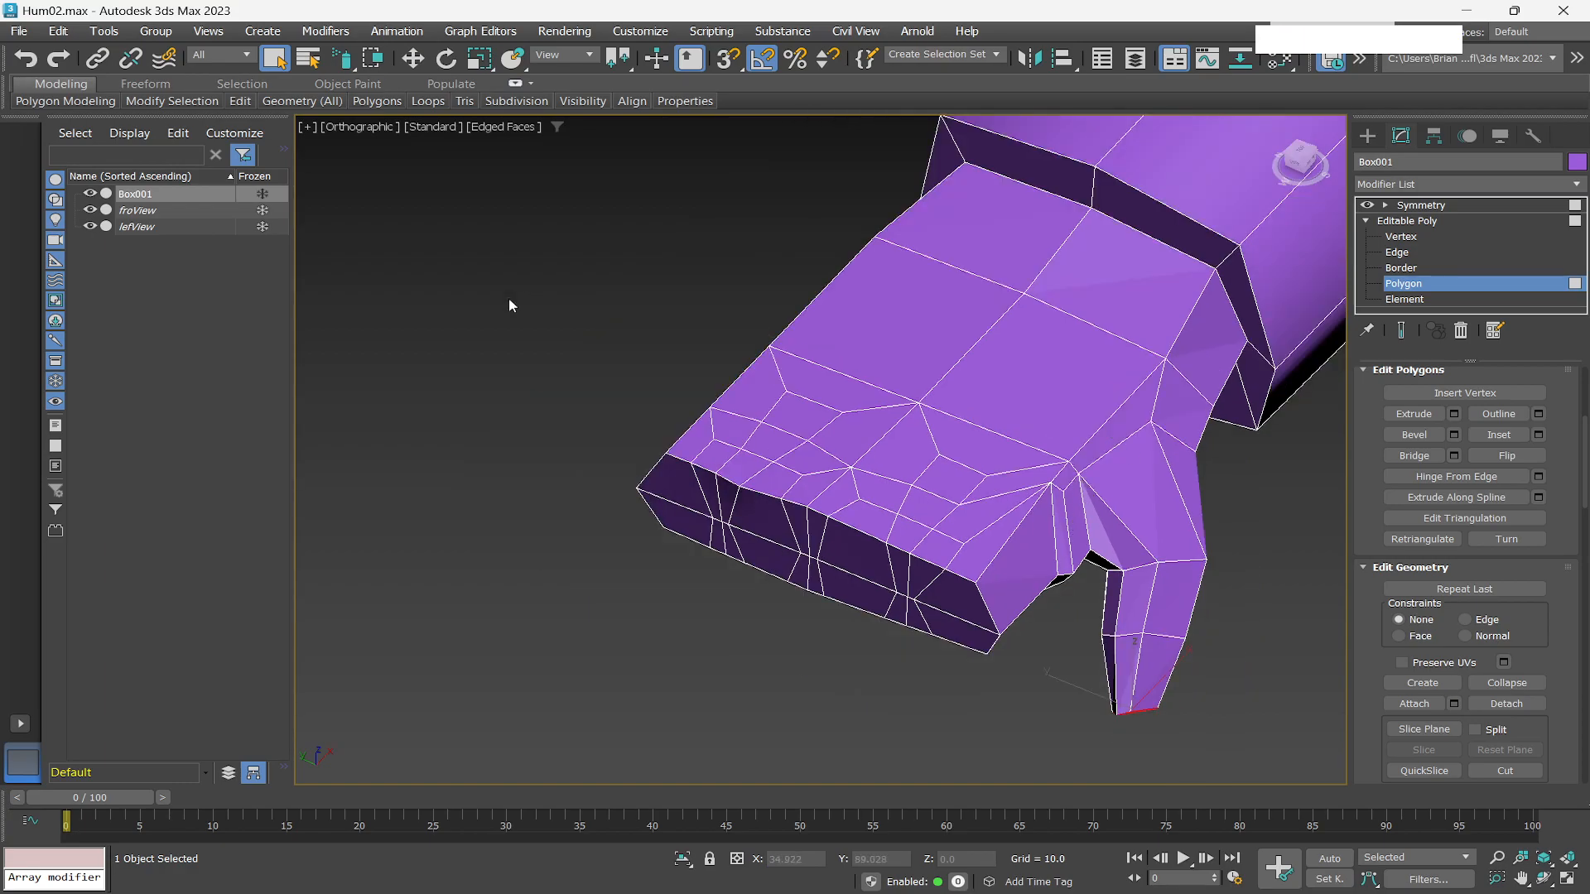
Use the Non-Quads selection to find any non-quad polygons on the hand.
mouse_move(182, 100)
click(234, 84)
mouse_move(33, 100)
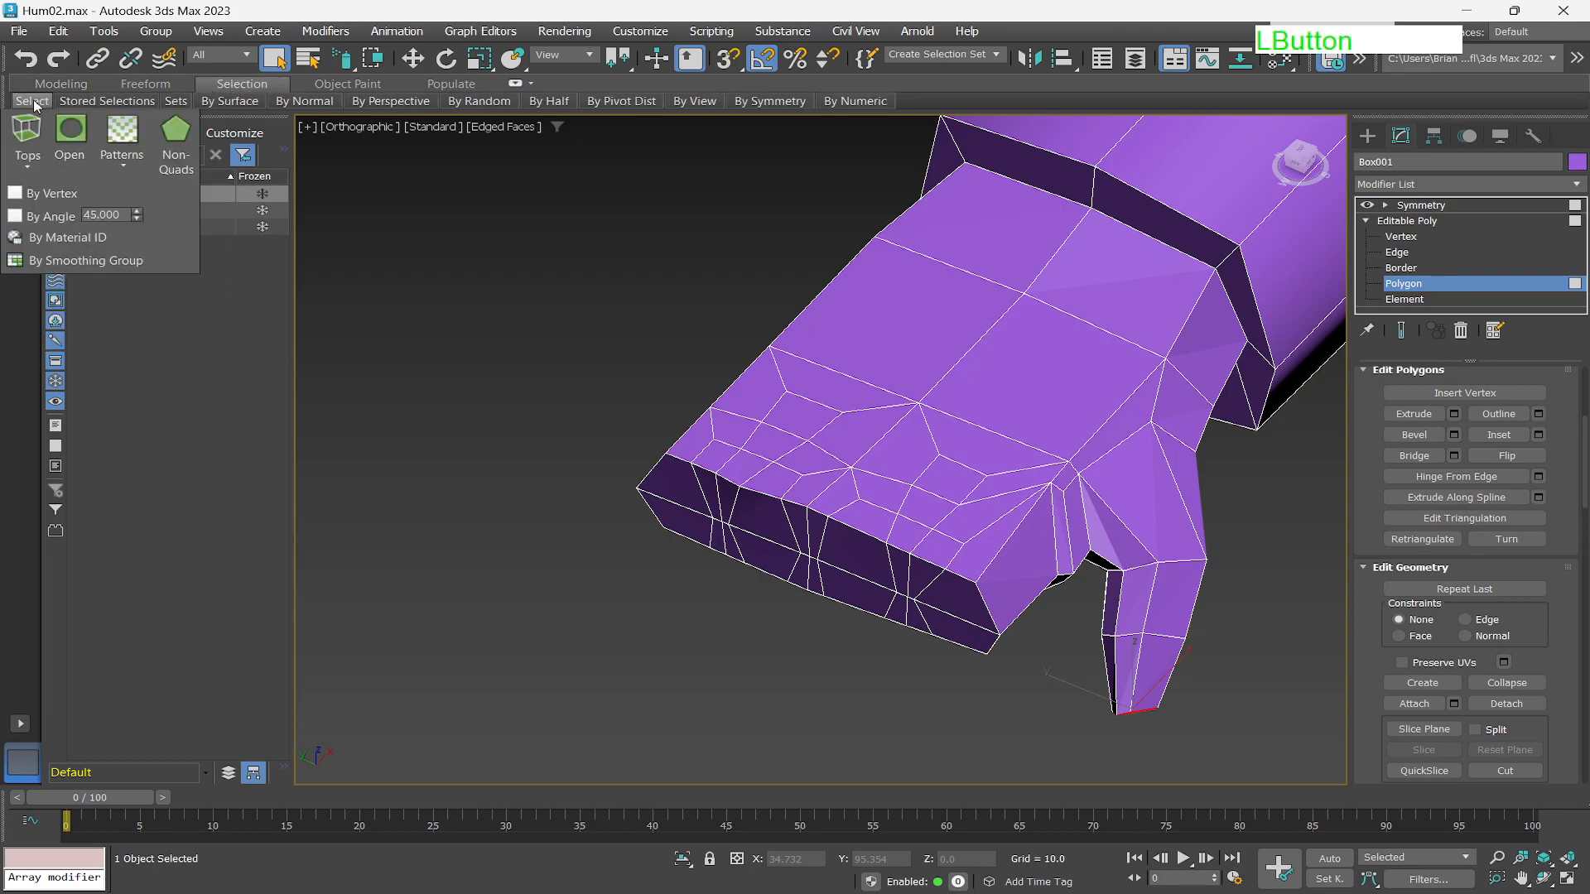
click(184, 160)
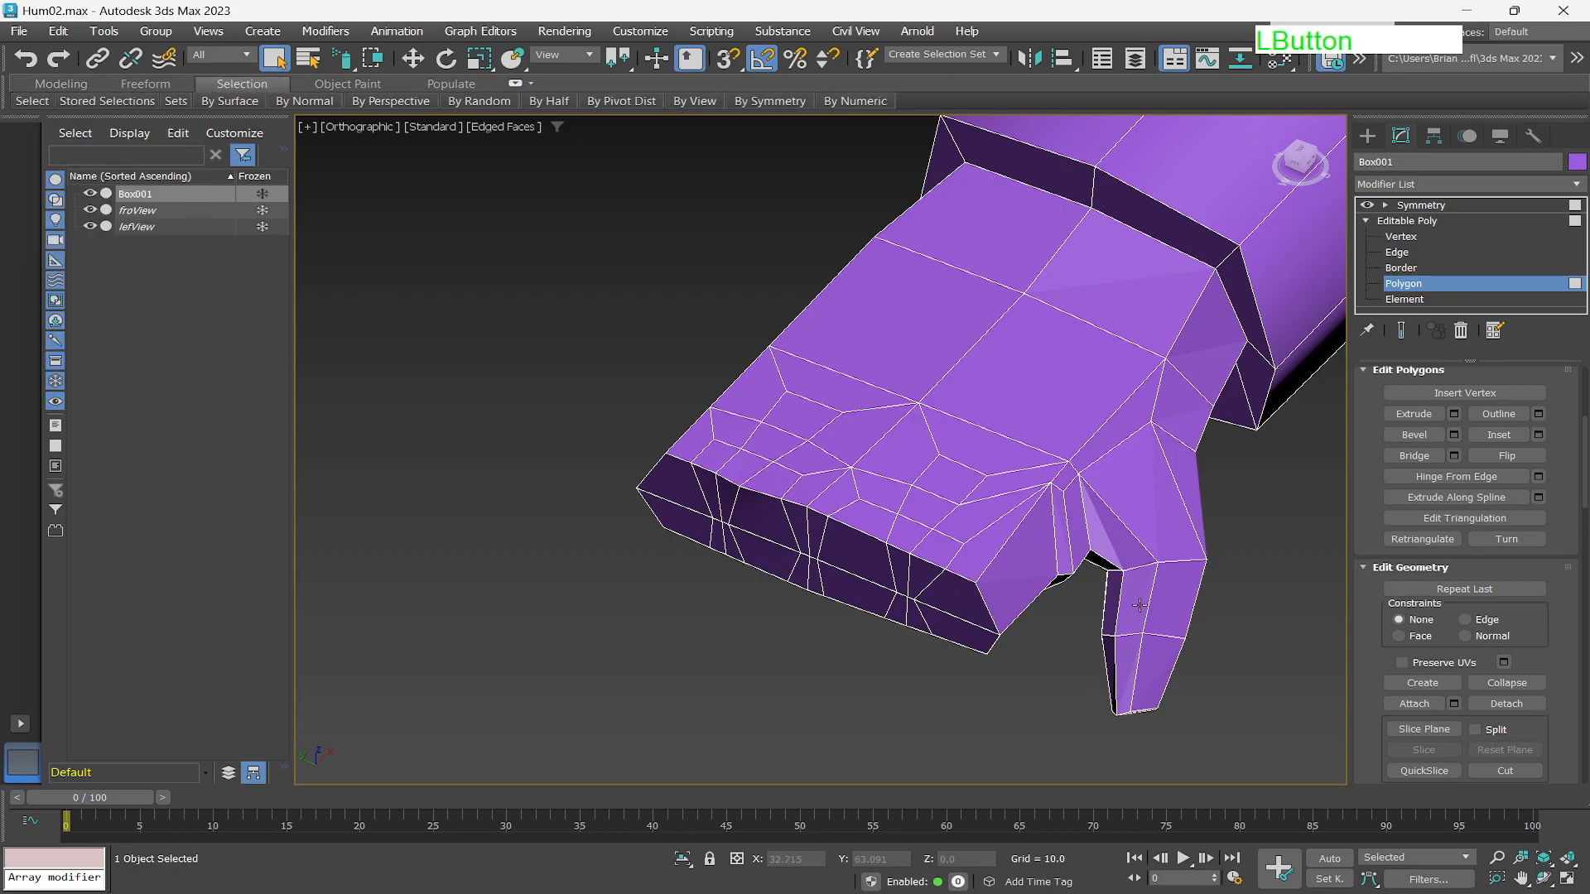
alt+middle_drag(1070, 555, 938, 285)
mouse_move(930, 486)
alt+middle_down()
mouse_move(955, 462)
mouse_move(923, 355)
alt+middle_up()
scroll(922, 351, up, 4)
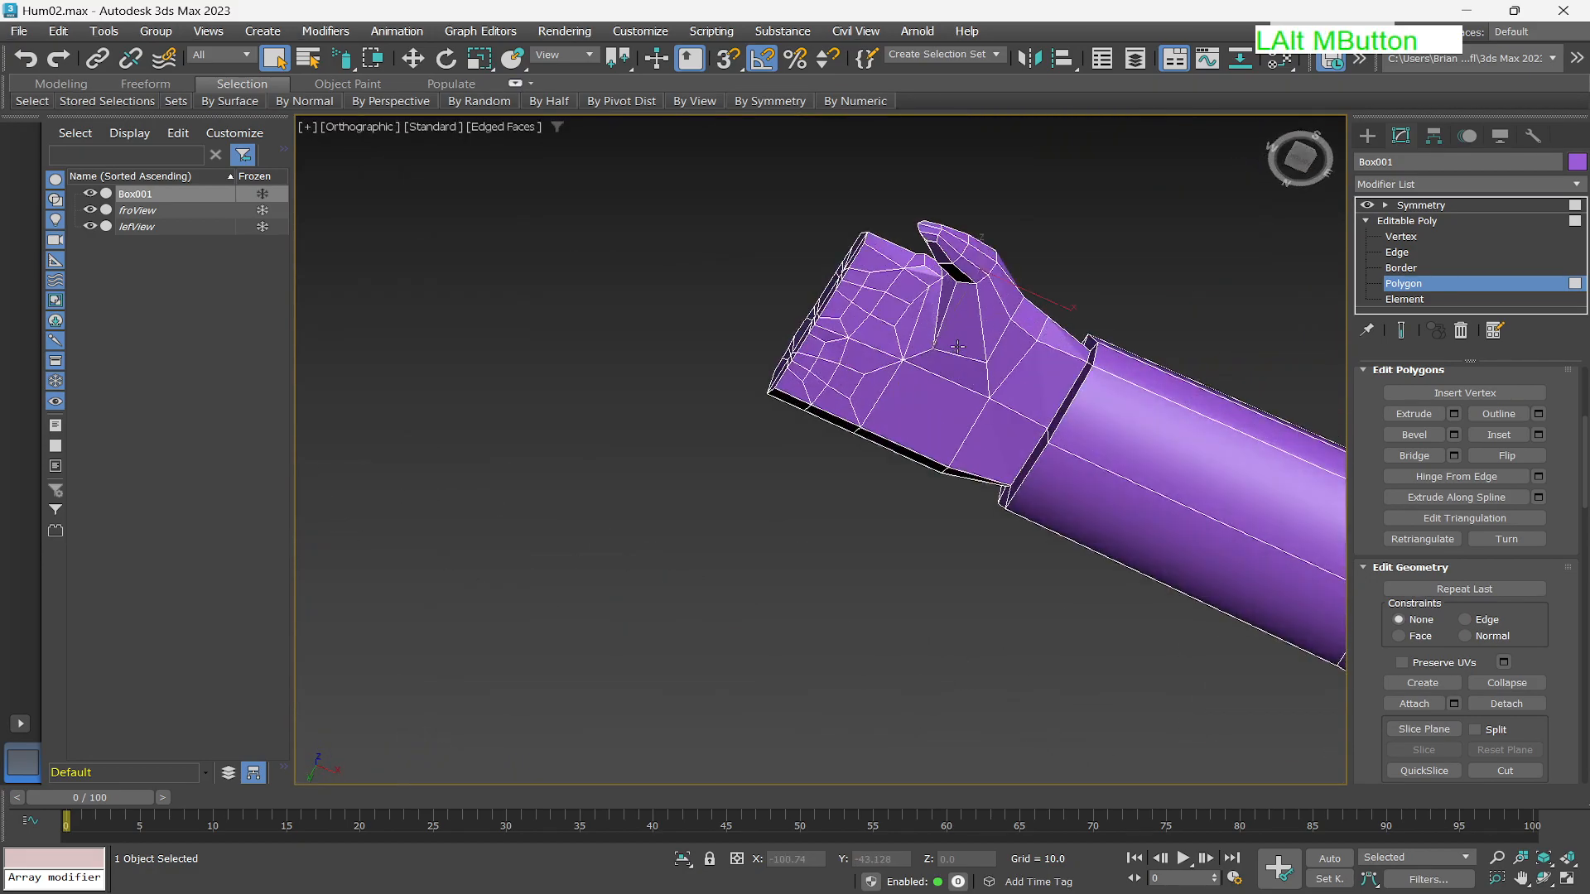
scroll(948, 433, down, 2)
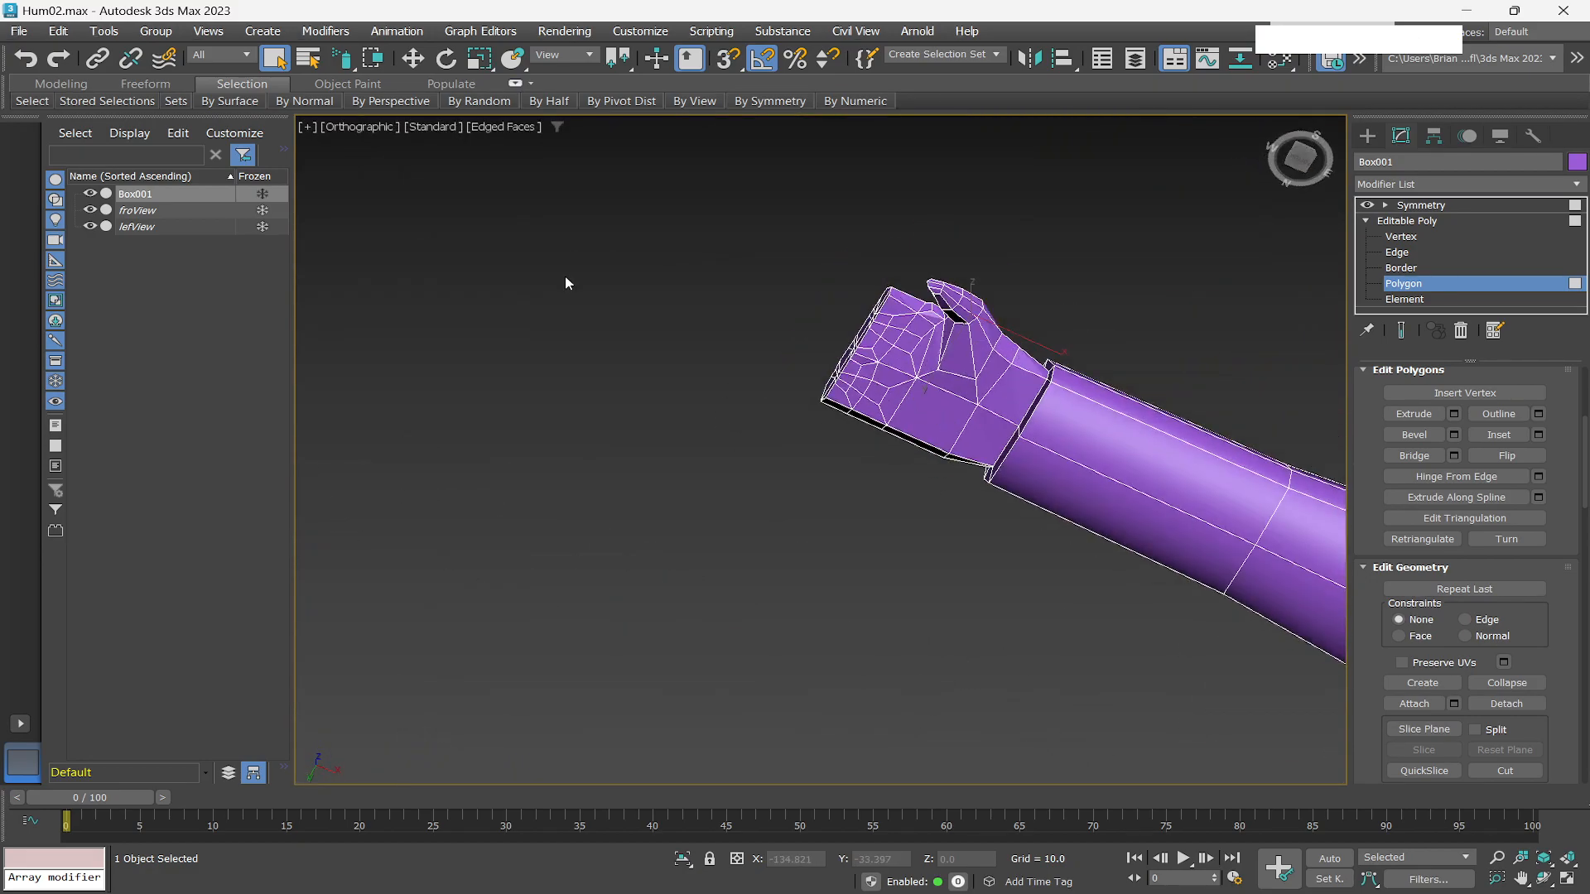
Run the Non-Quads selection again and inspect the arm and hand for highlighted polygons.
mouse_move(32, 100)
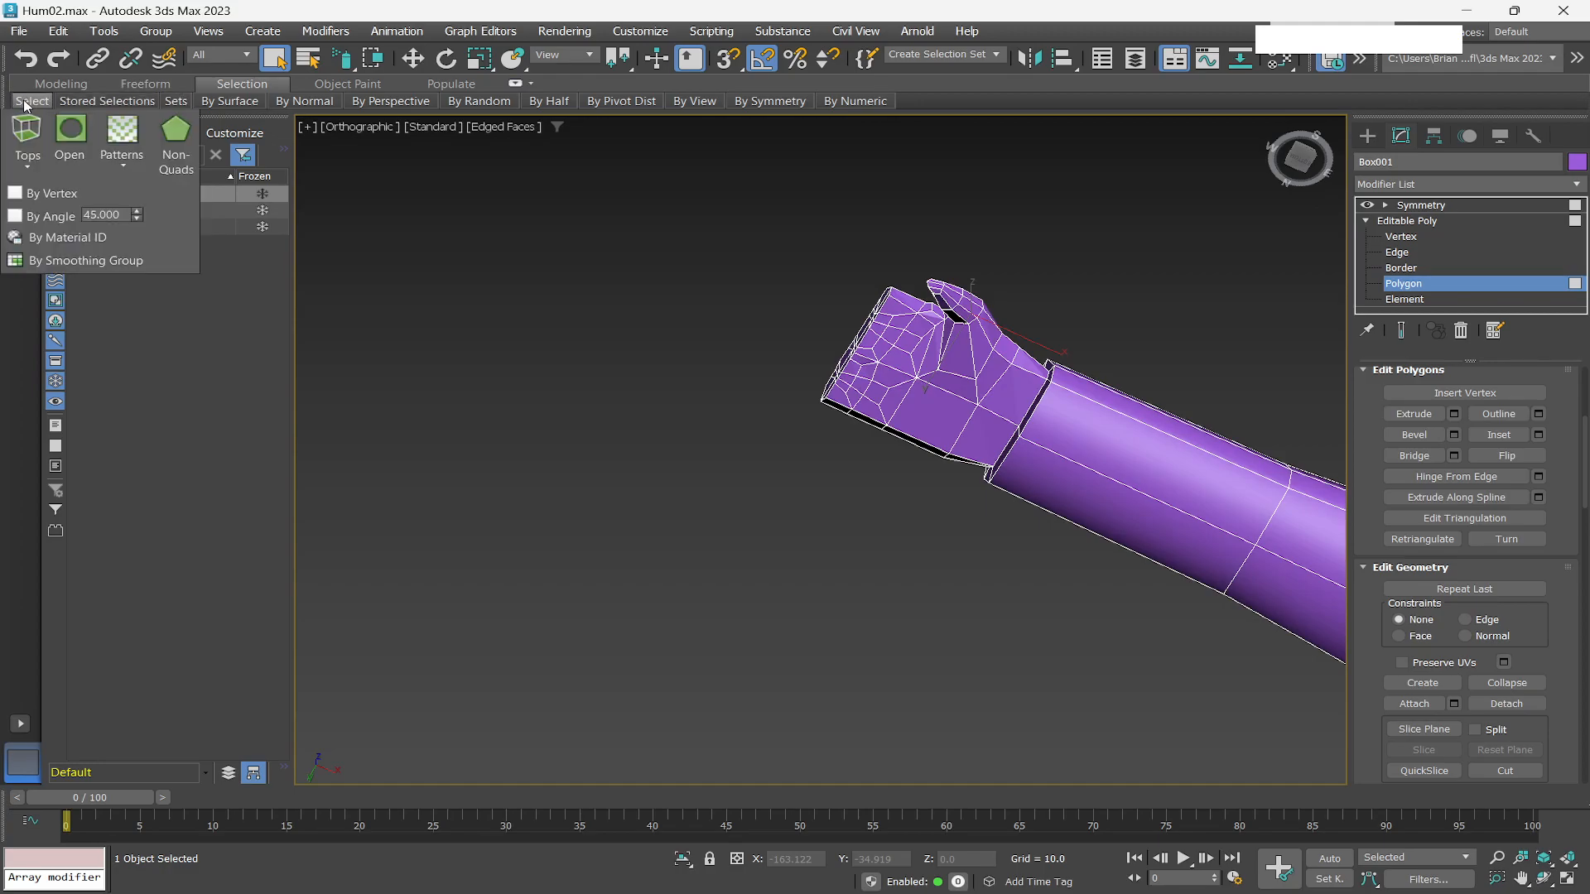
click(169, 133)
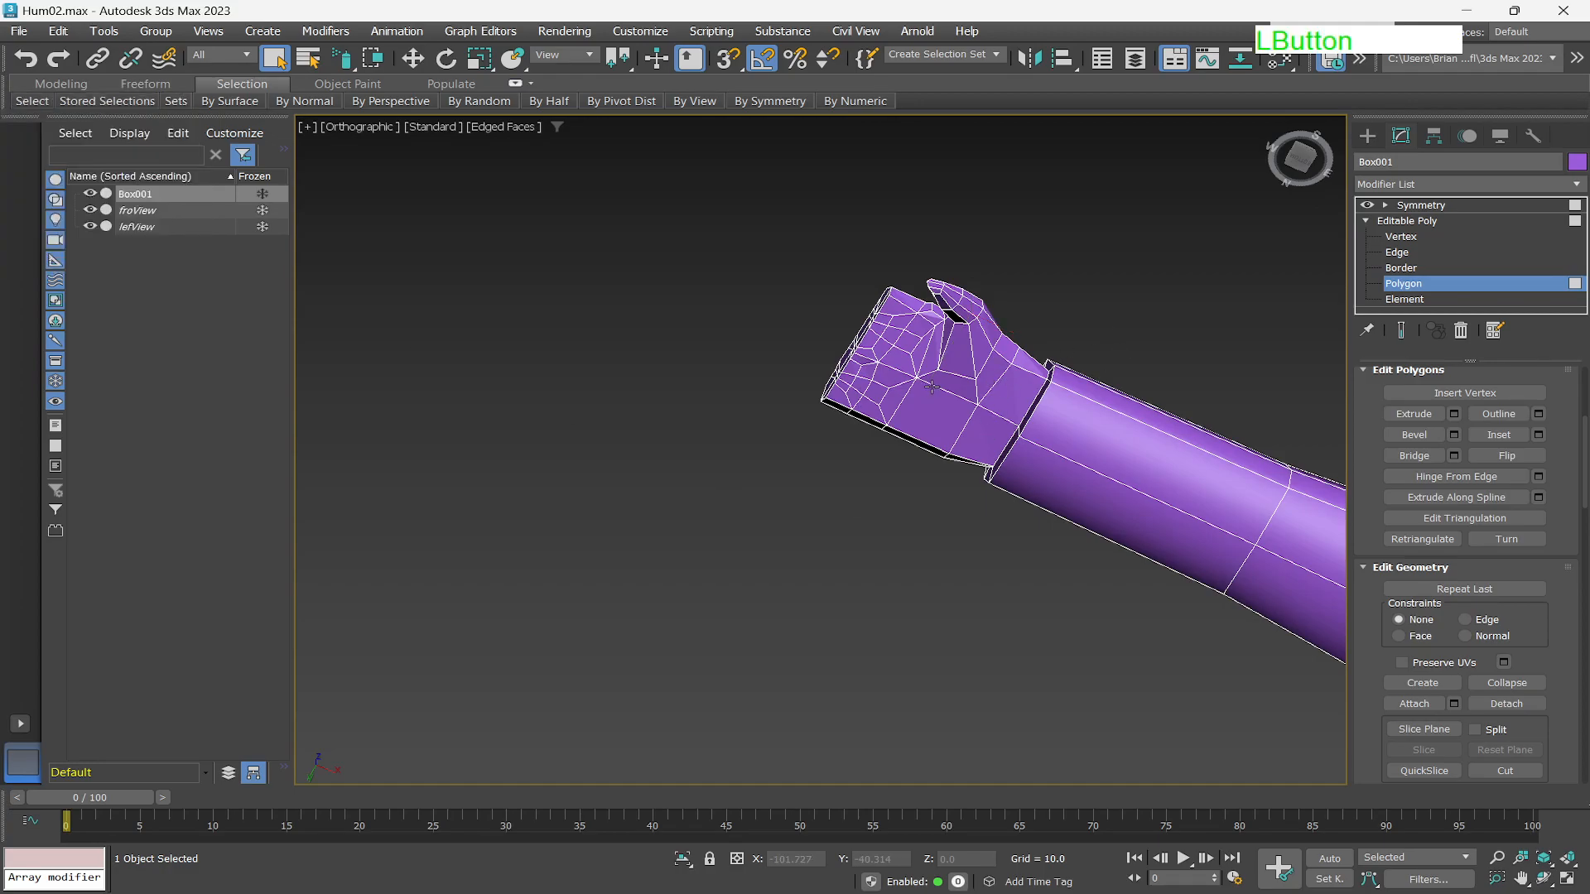
alt+middle_drag(918, 373, 627, 684)
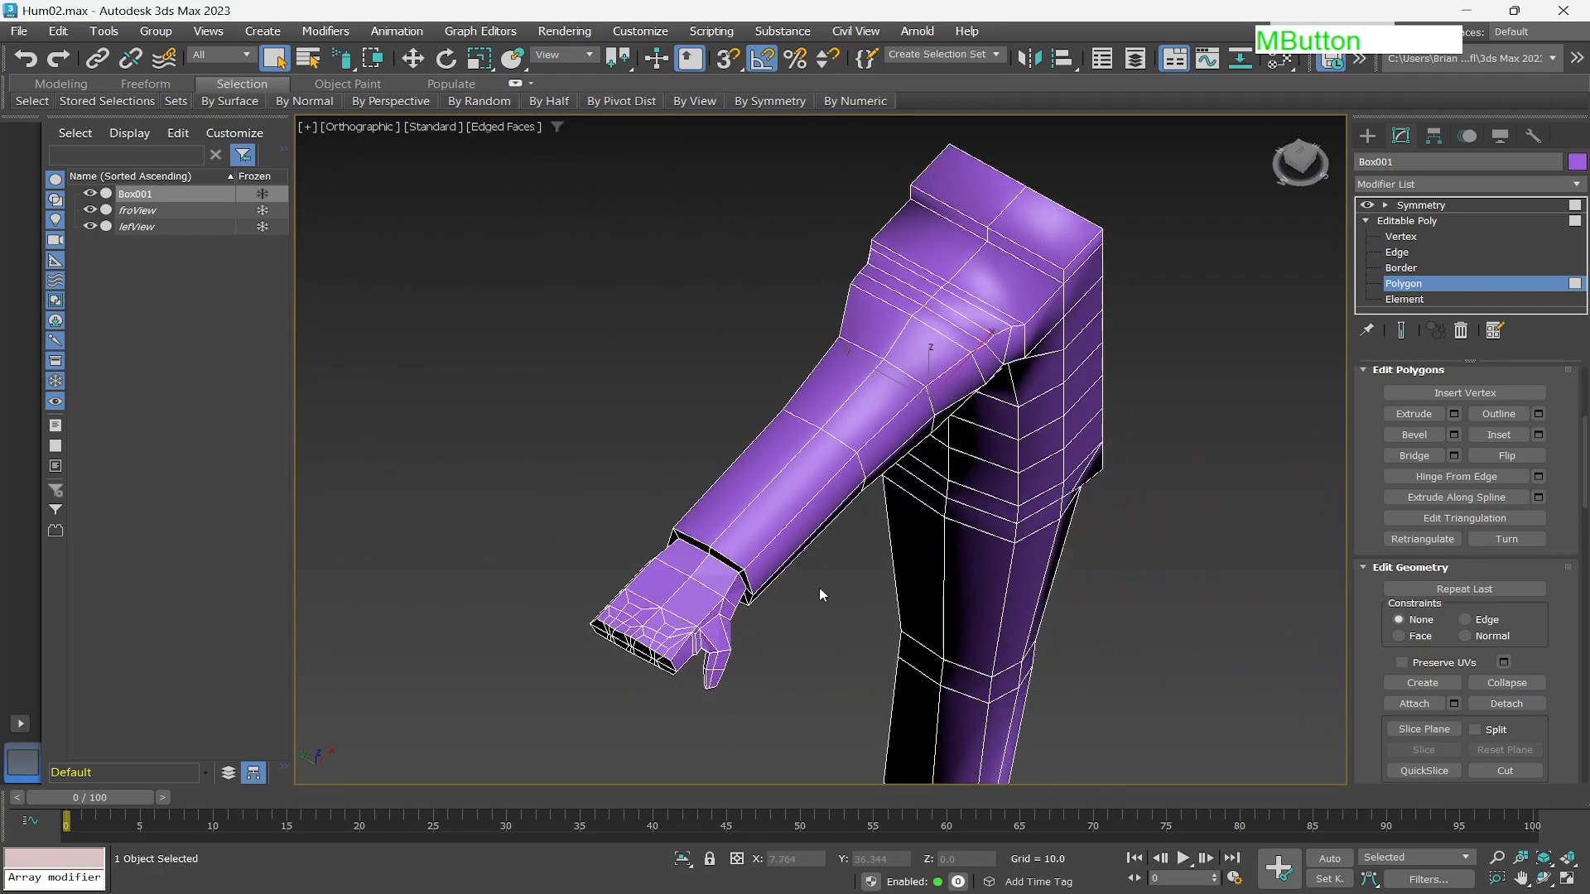
scroll(828, 595, up, 3)
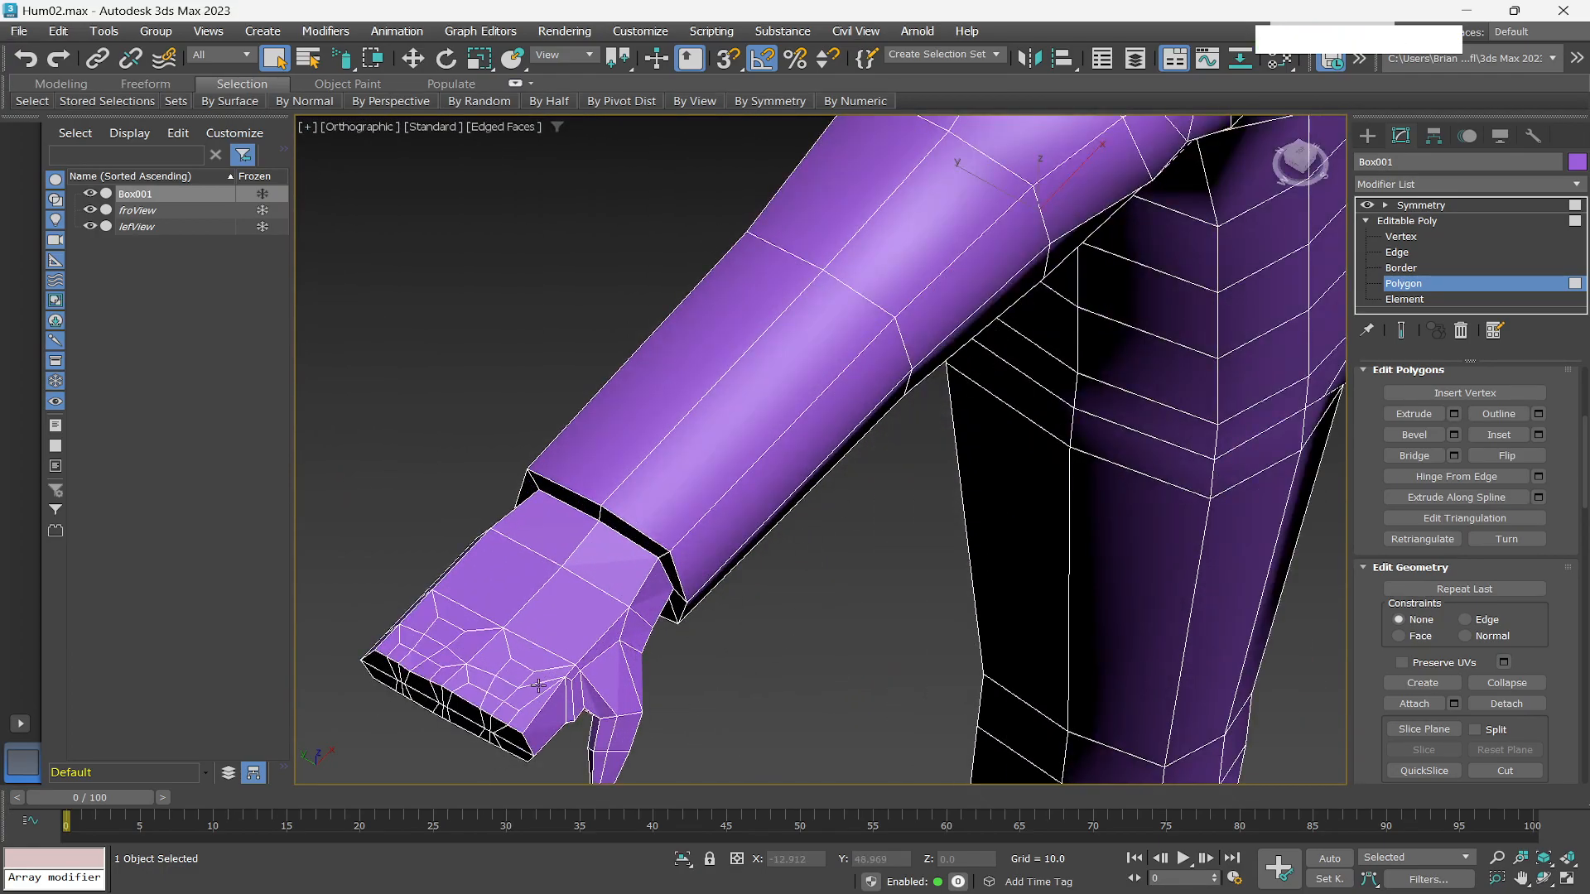
scroll(793, 399, down, 2)
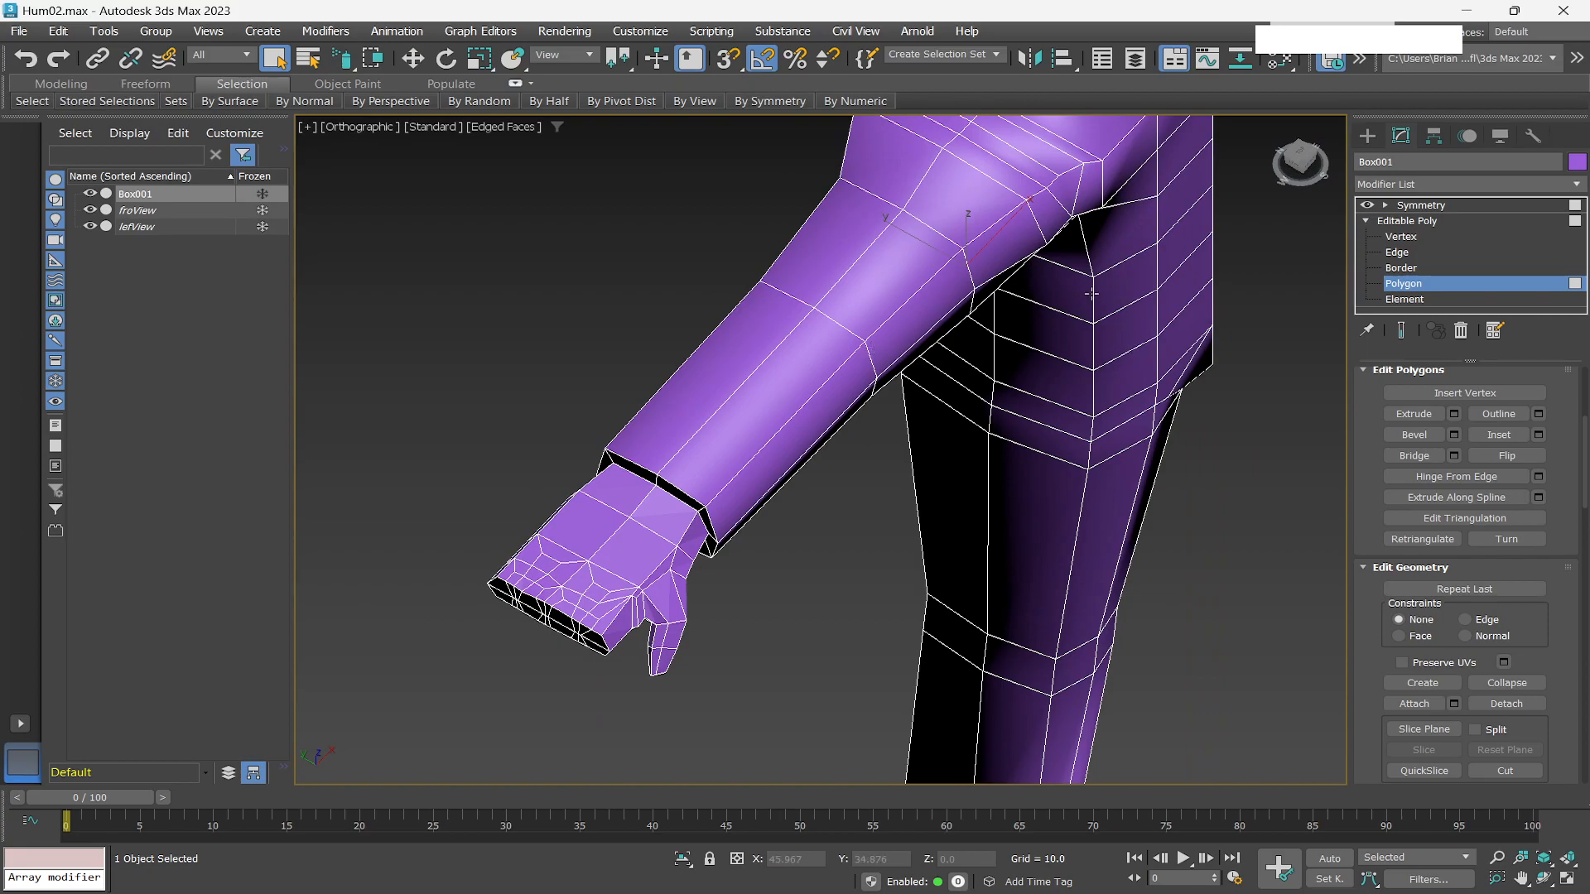
middle_drag(1109, 276, 977, 458)
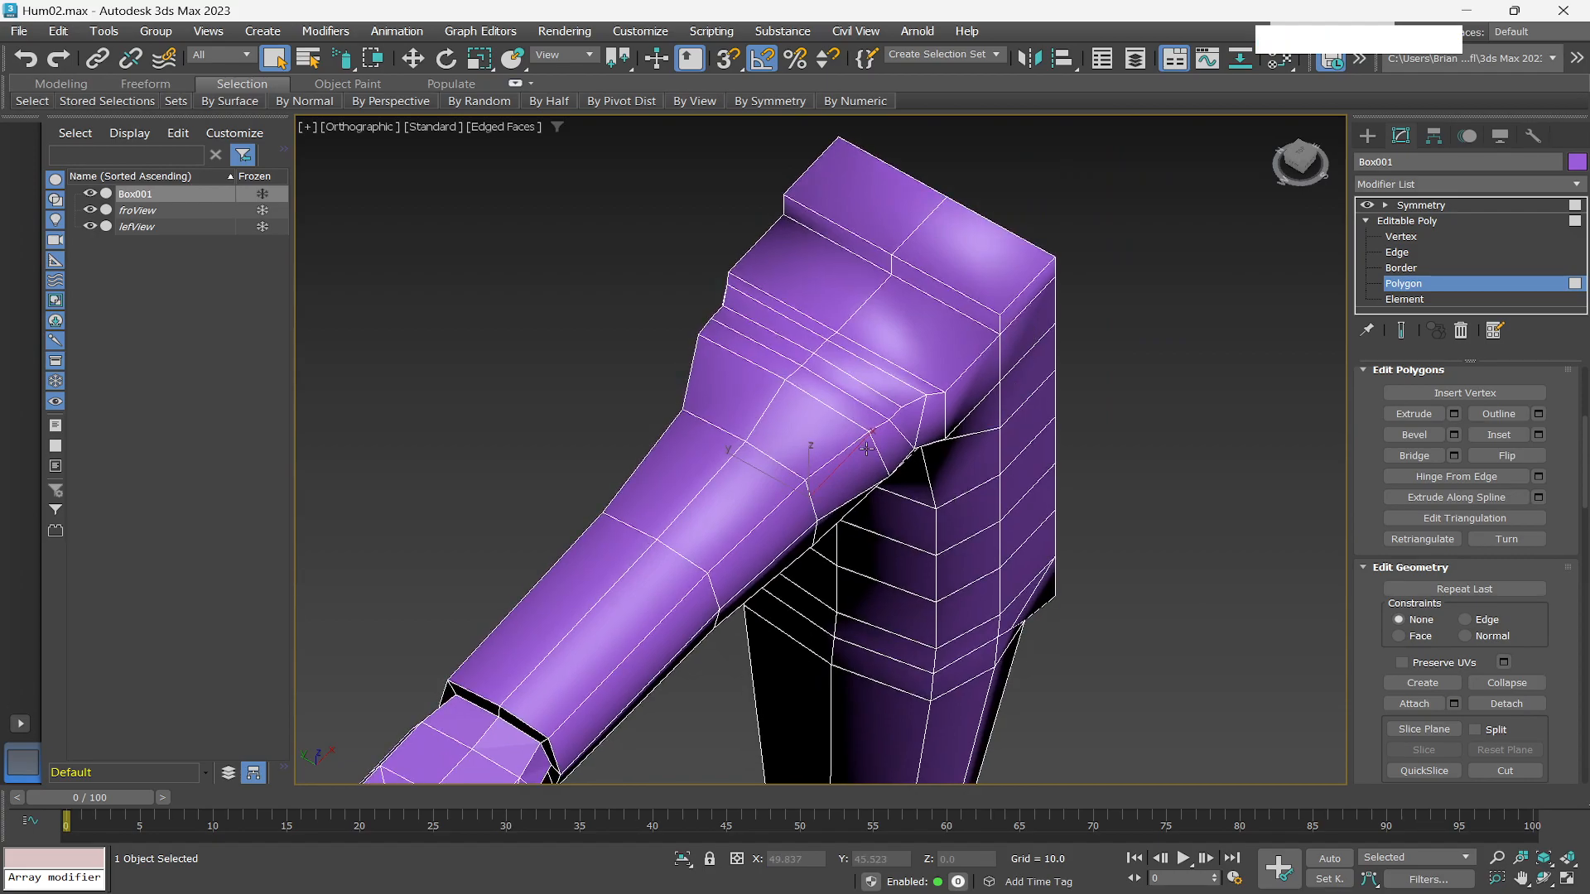
scroll(866, 449, down, 2)
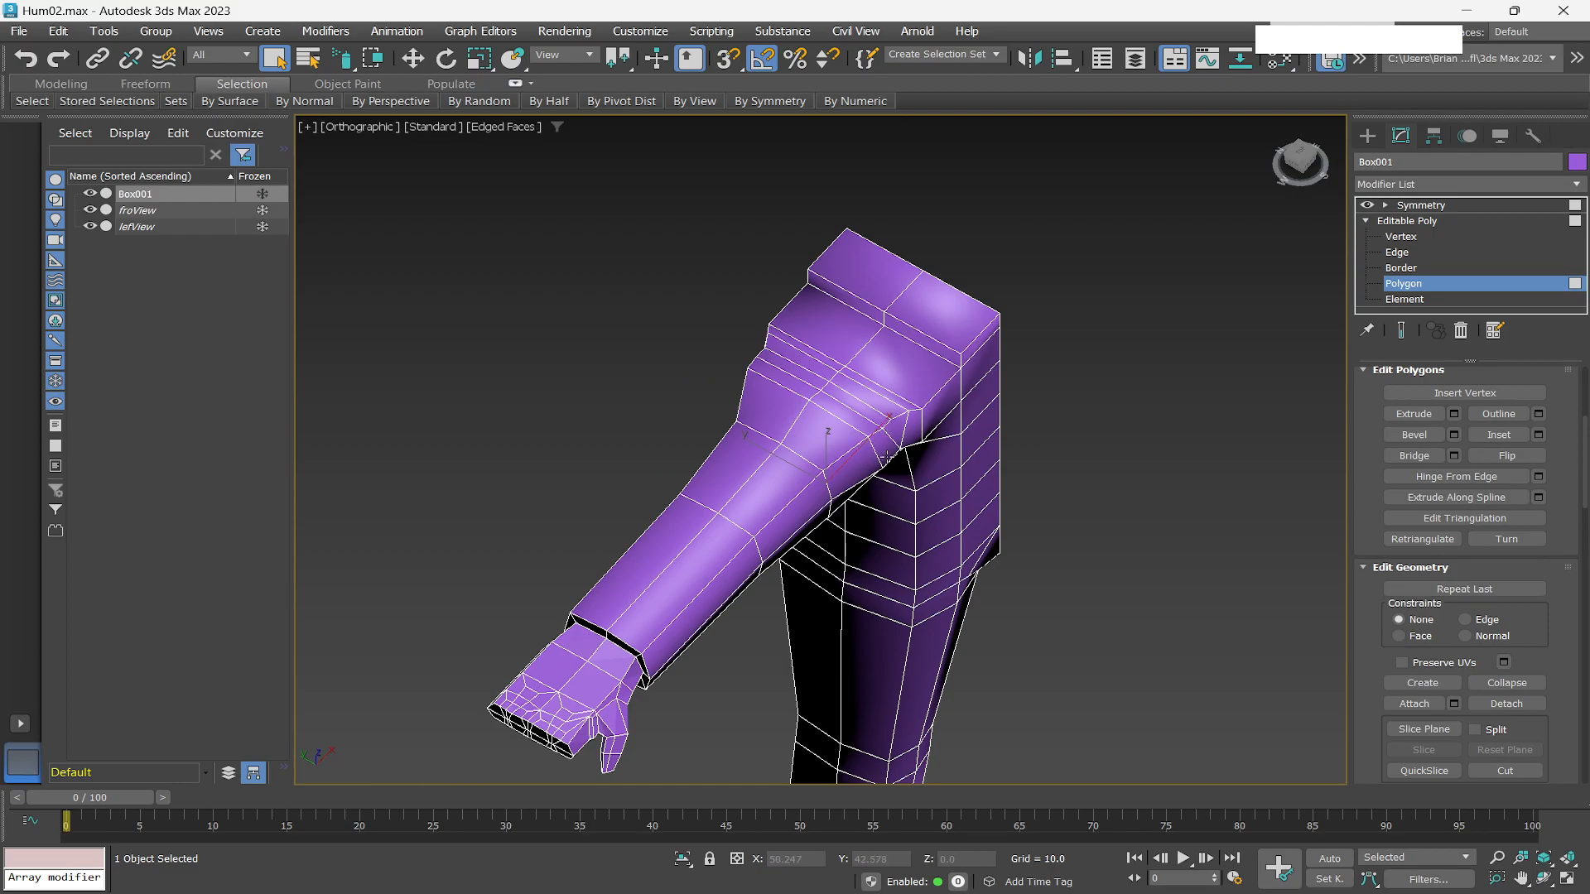
Select the two top polygons at the shoulder and extrude them upward 1.289, applying and continuing.
scroll(962, 356, down, 2)
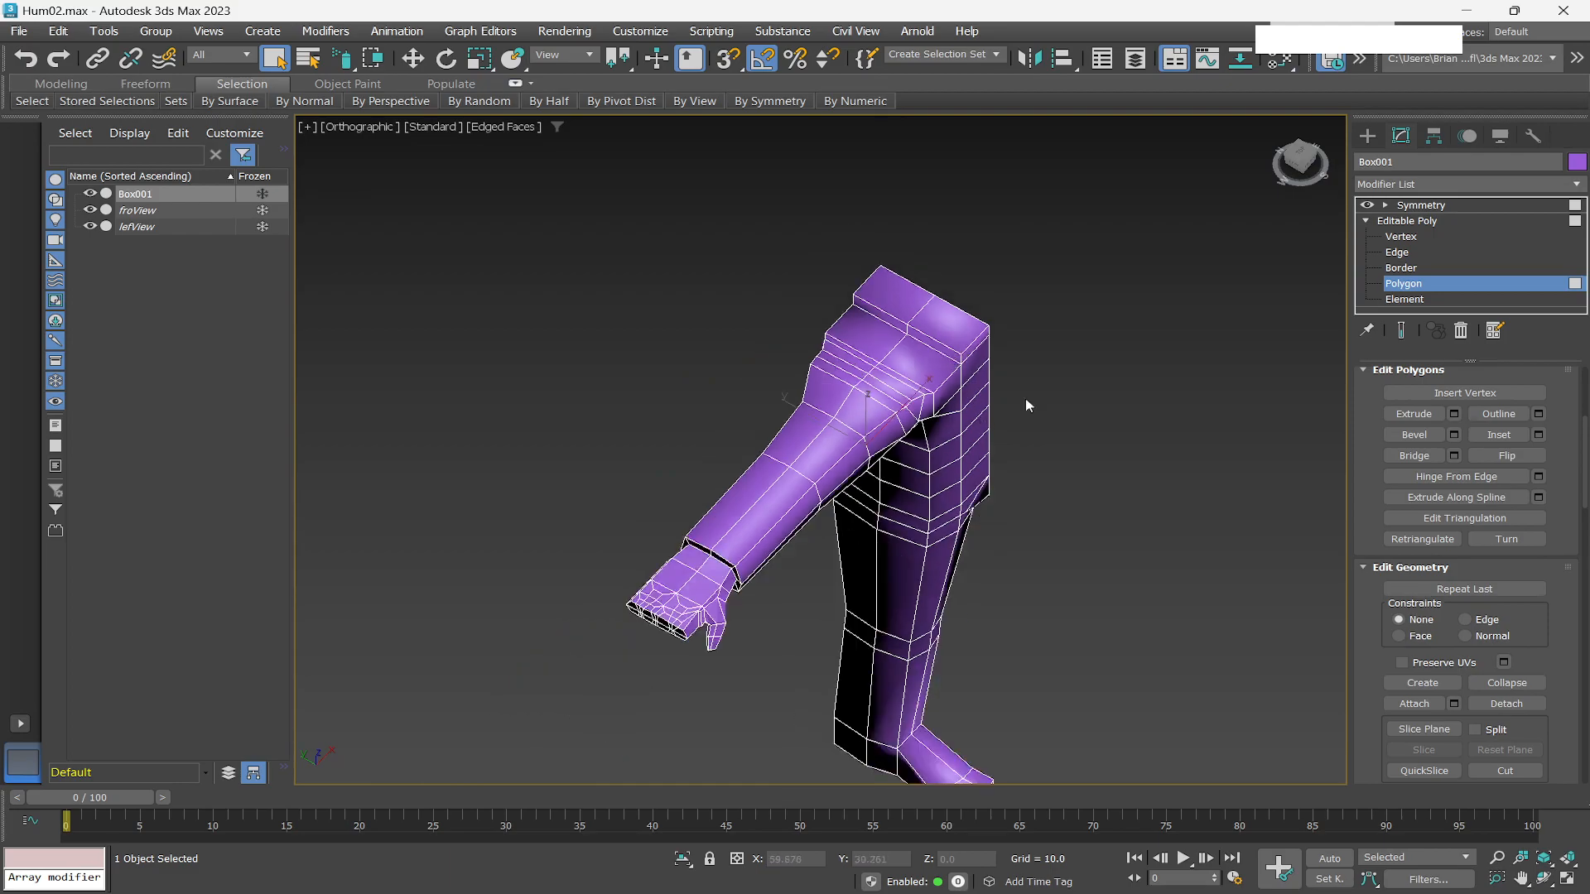
mouse_move(1009, 424)
alt+middle_down()
mouse_move(957, 445)
mouse_move(891, 414)
mouse_move(1033, 405)
alt+middle_up()
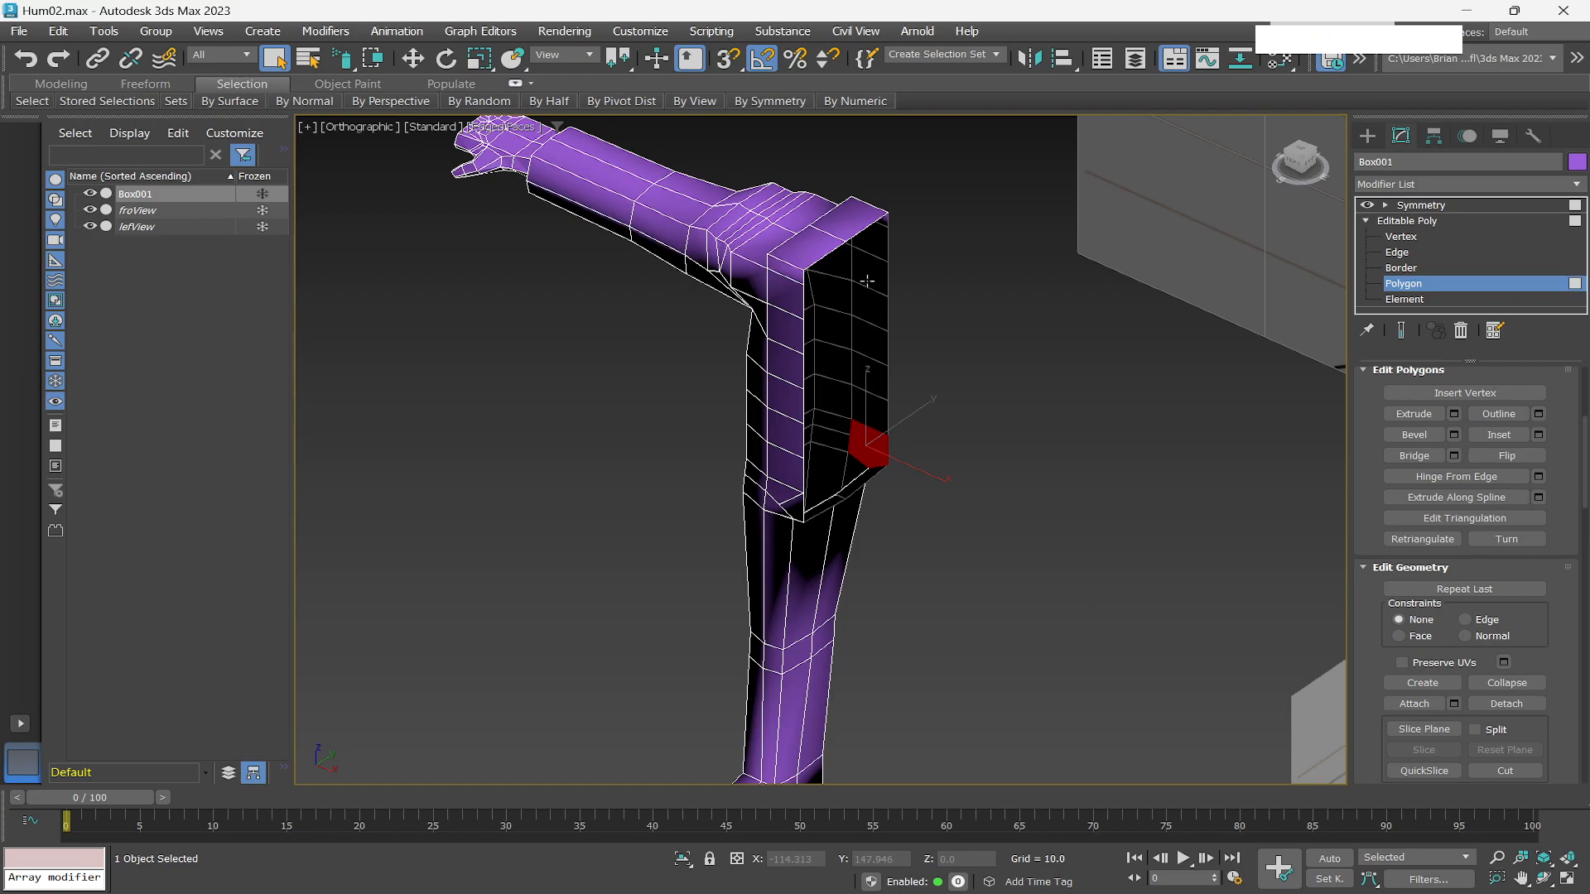
middle_drag(849, 280, 944, 419)
scroll(944, 418, up, 5)
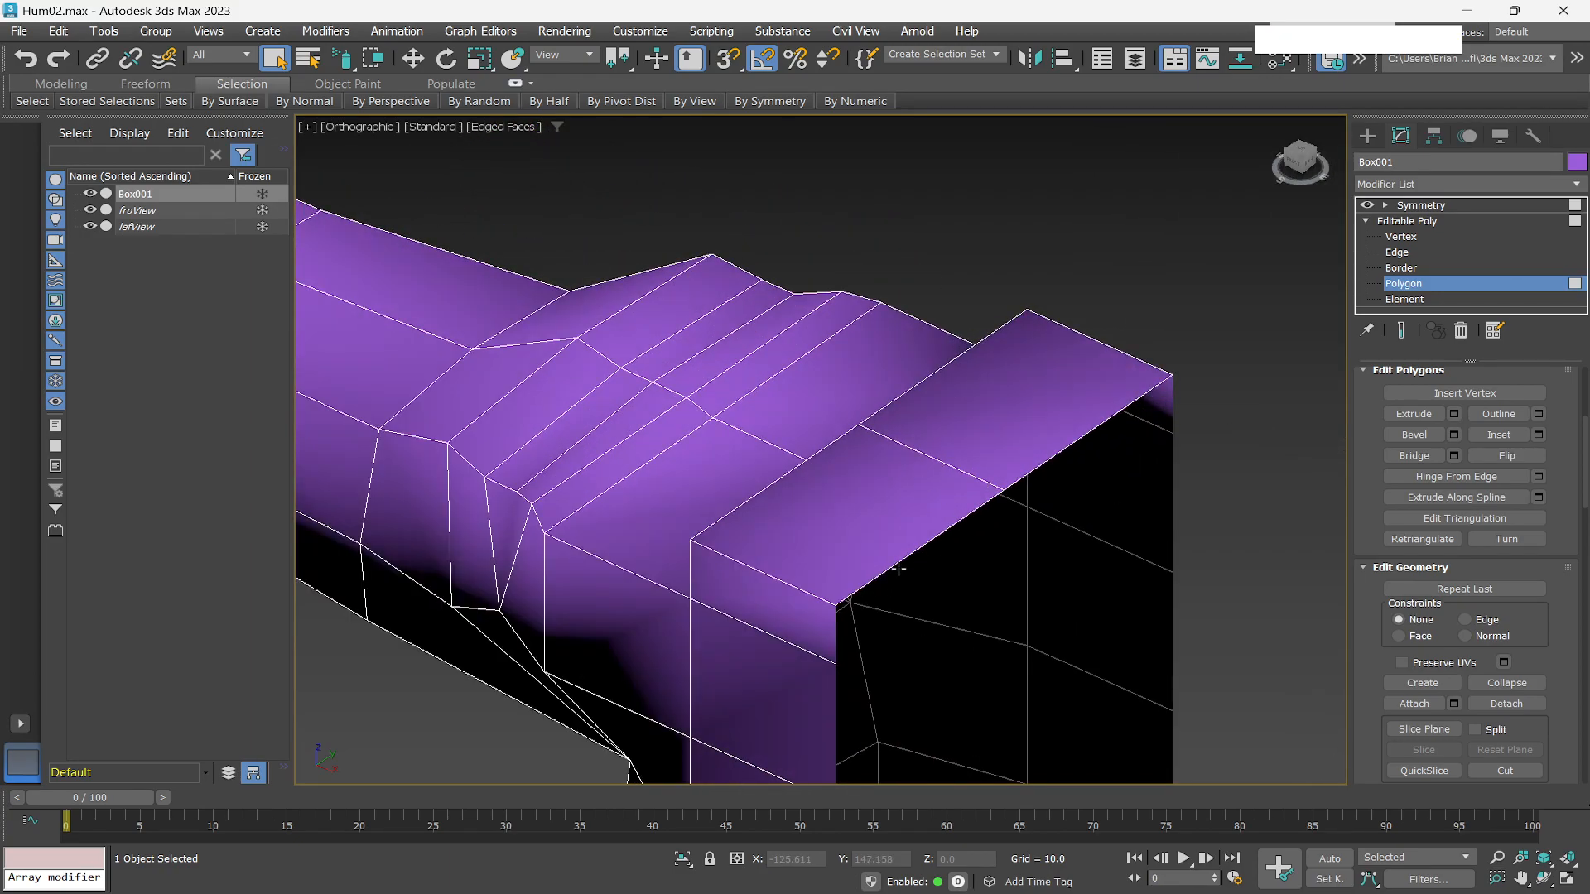
alt+middle_drag(936, 559, 1424, 331)
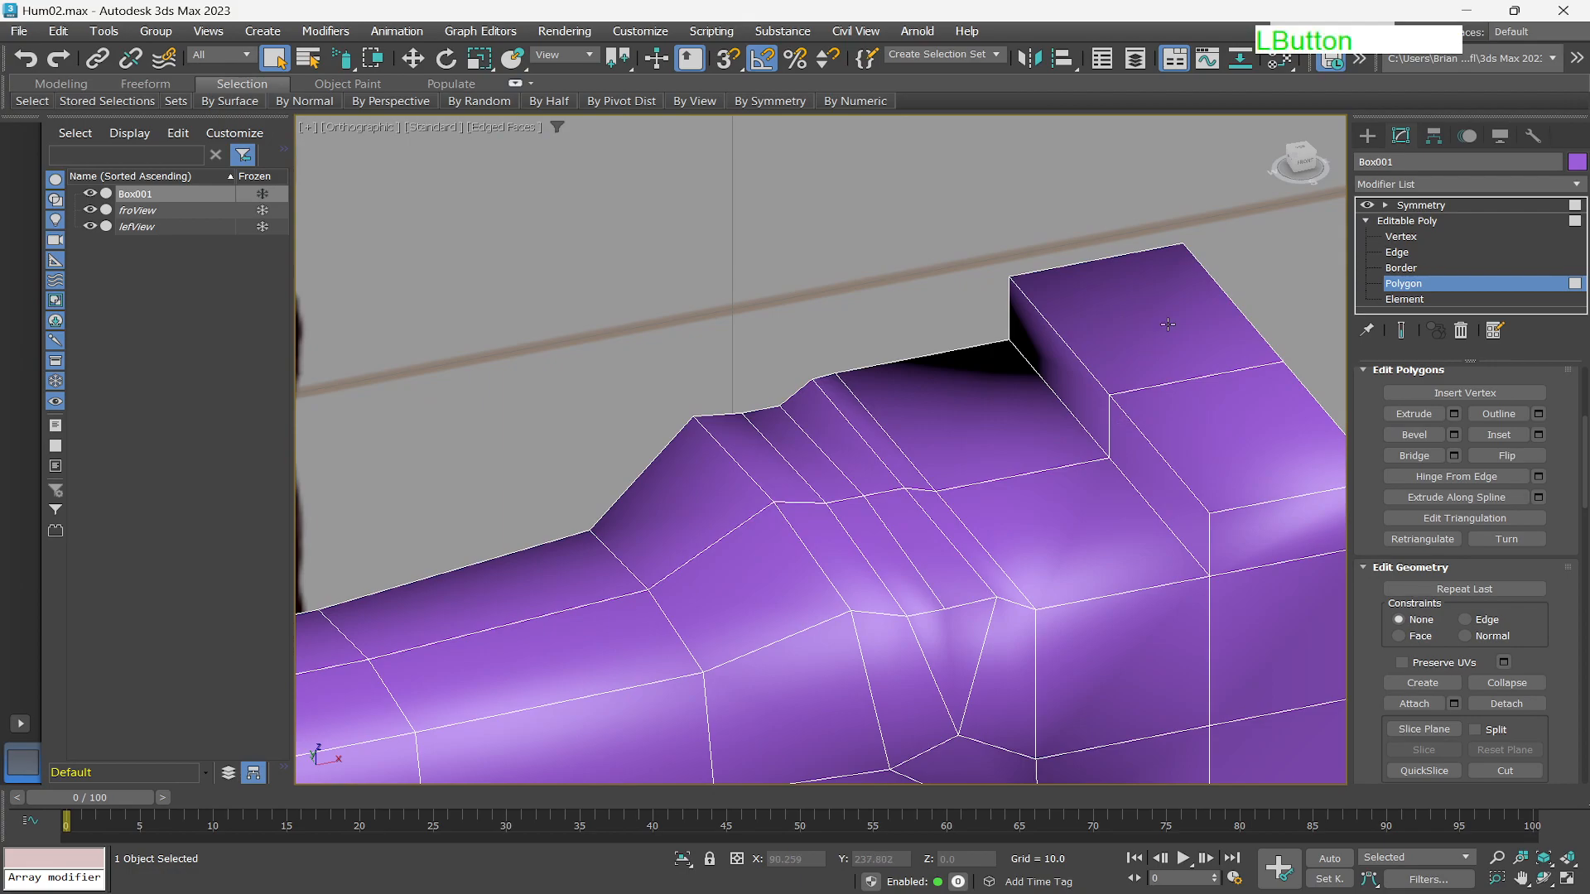
click(1150, 351)
ctrl+click(1243, 427)
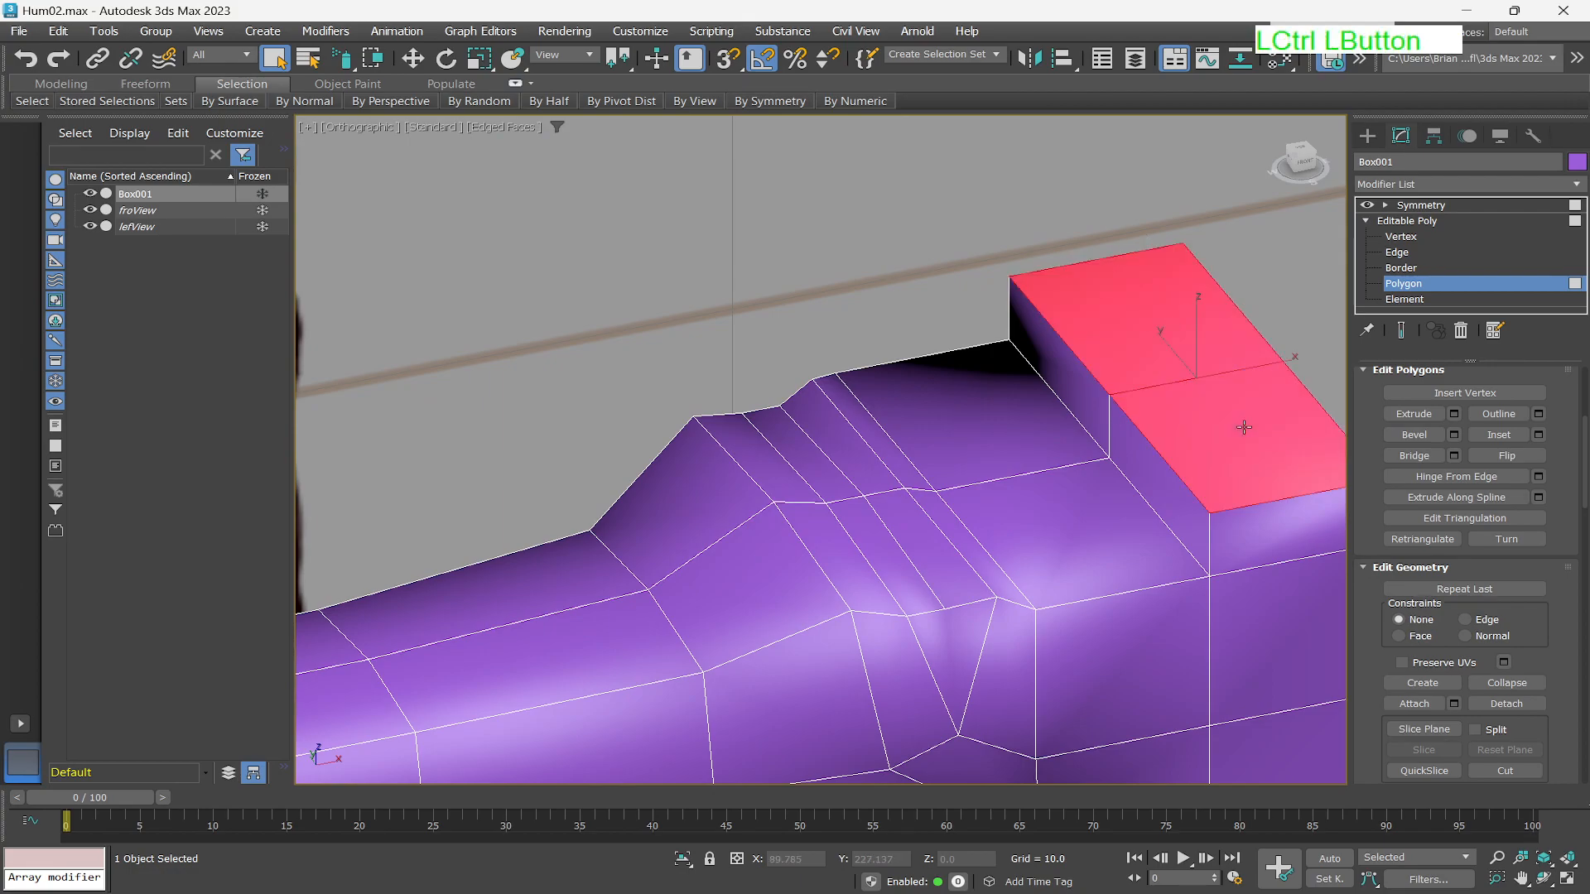
scroll(1243, 427, down, 4)
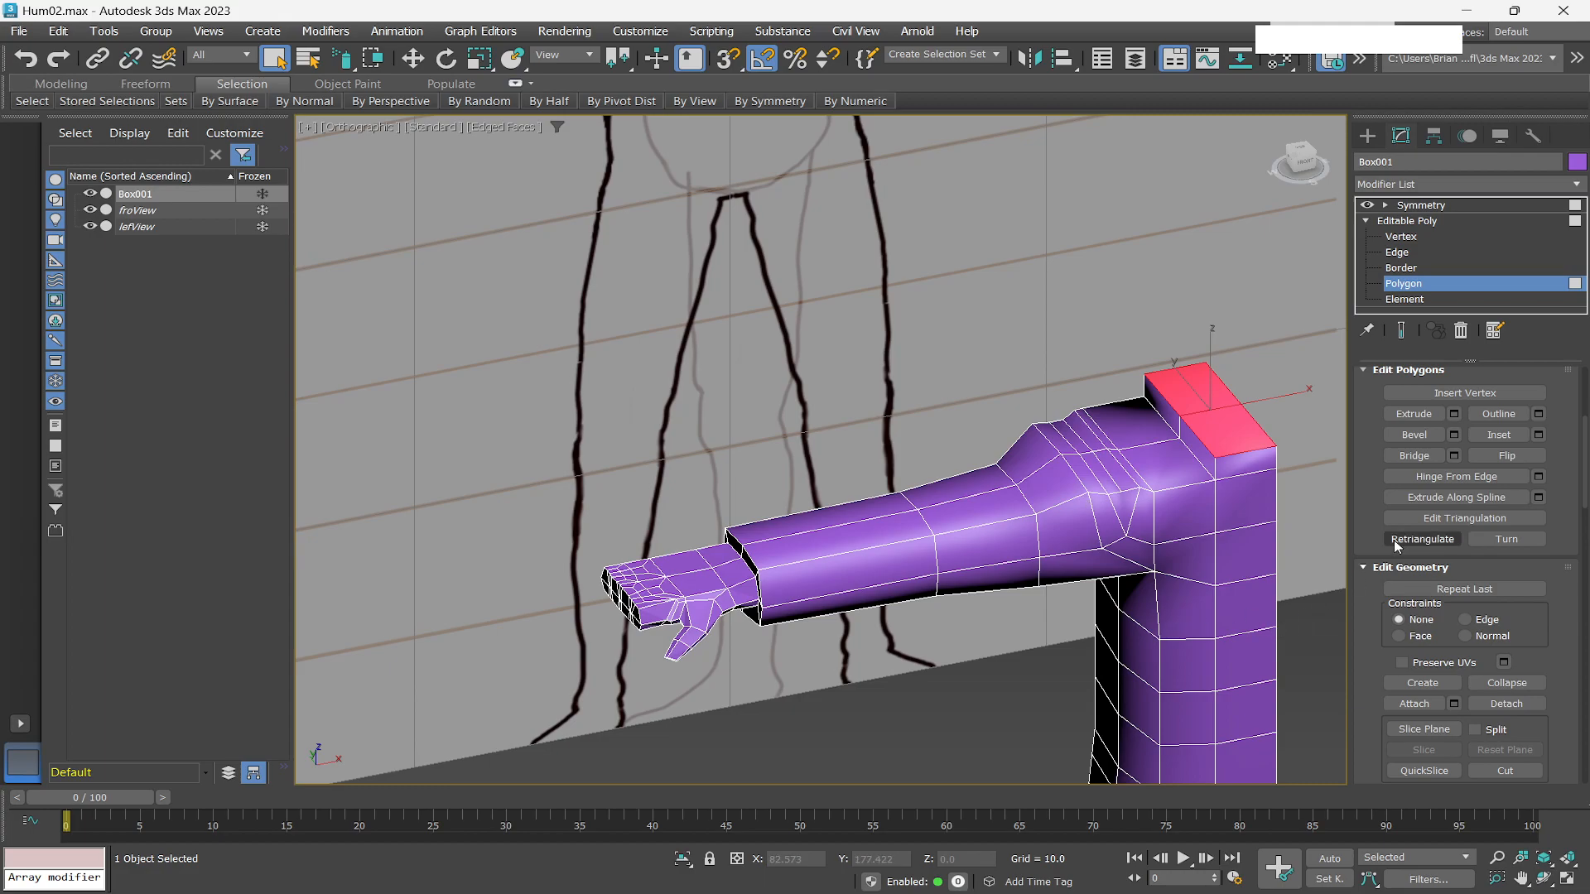
click(1455, 414)
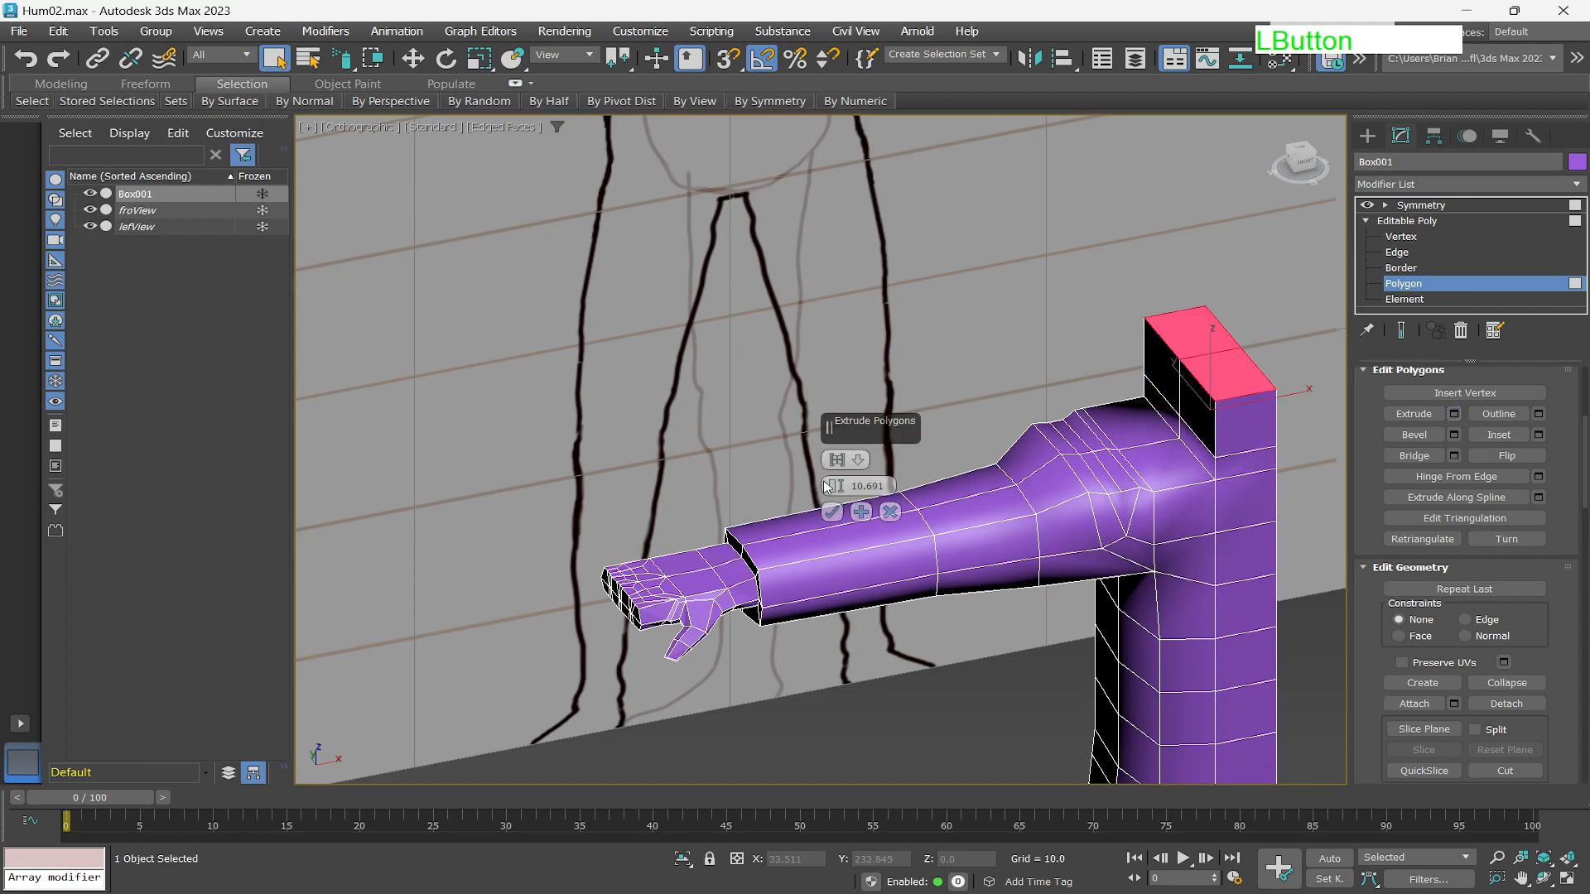
drag(835, 488, 827, 530)
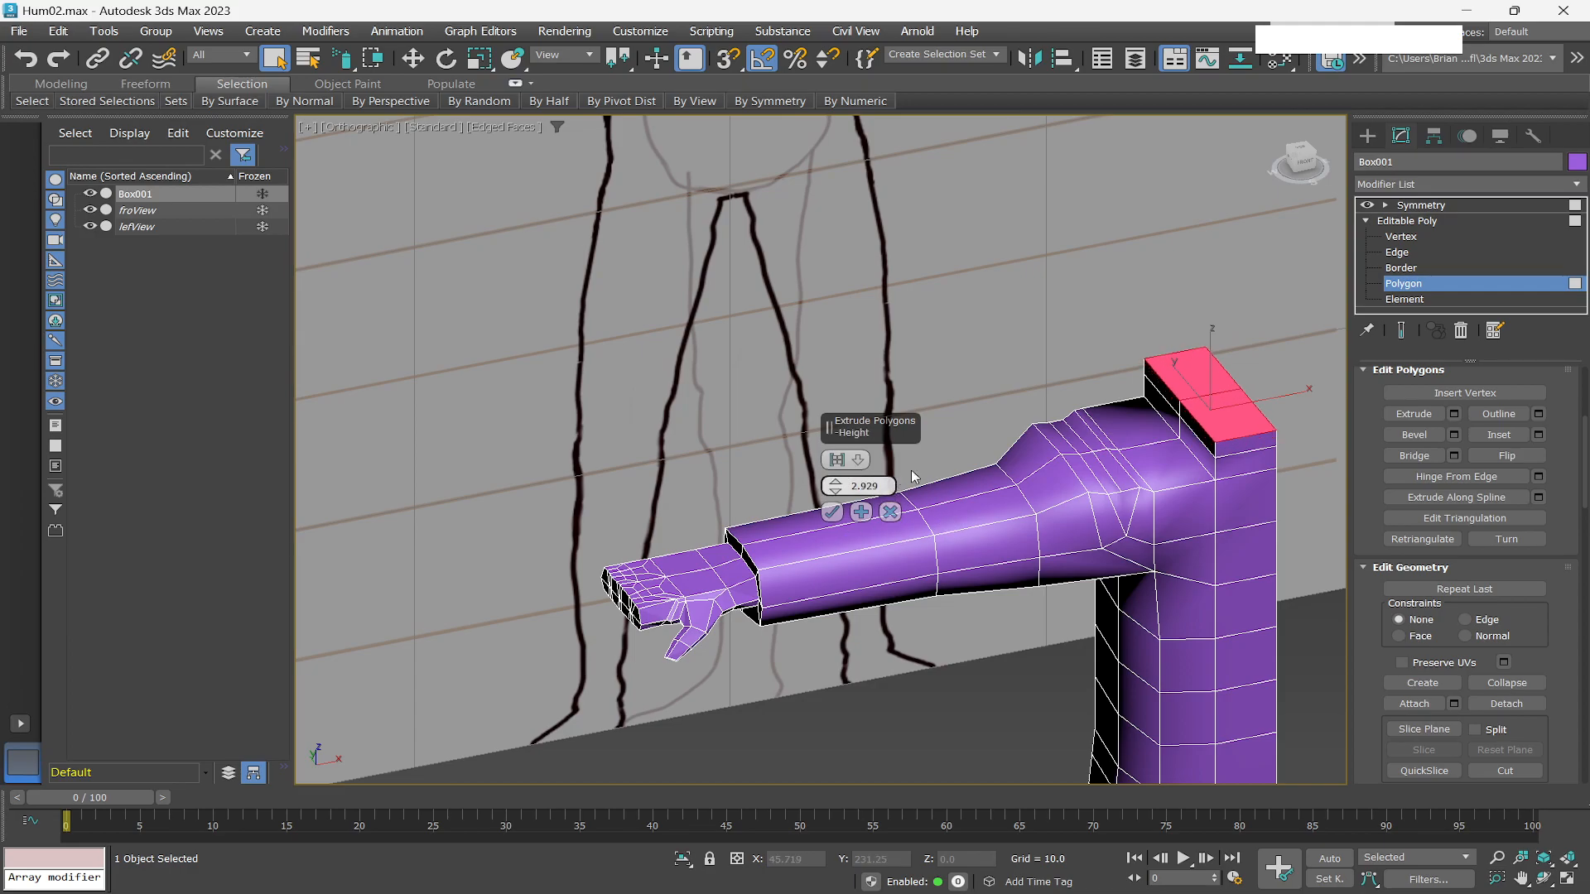
drag(836, 489, 837, 501)
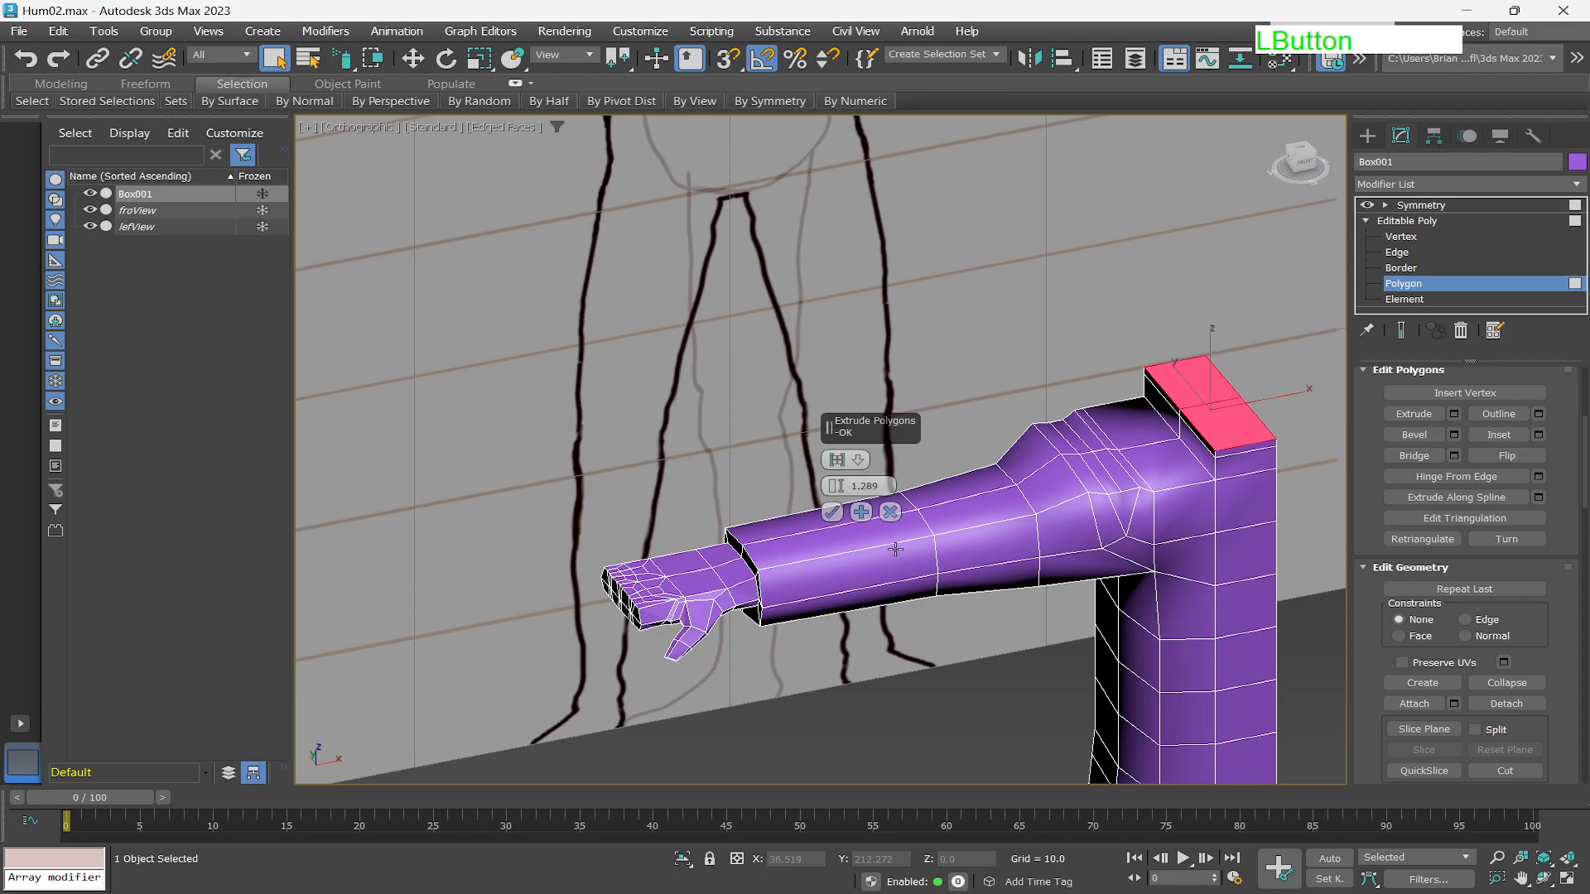
click(861, 513)
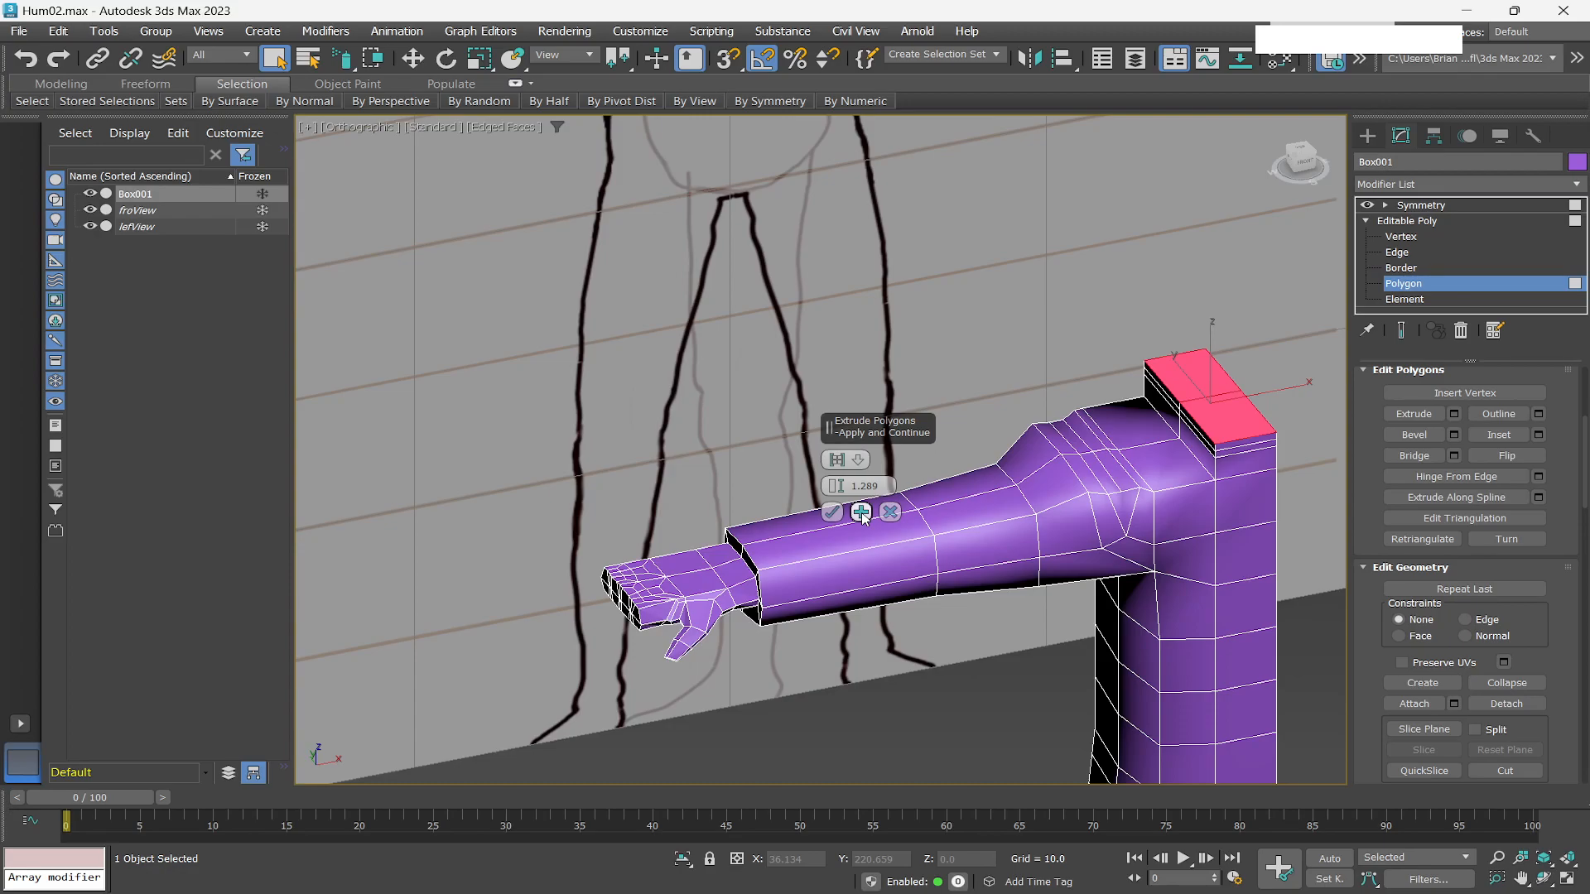
Extrude a second neck segment 1.125 high, applying and continuing, checked from the front view.
drag(836, 486, 836, 467)
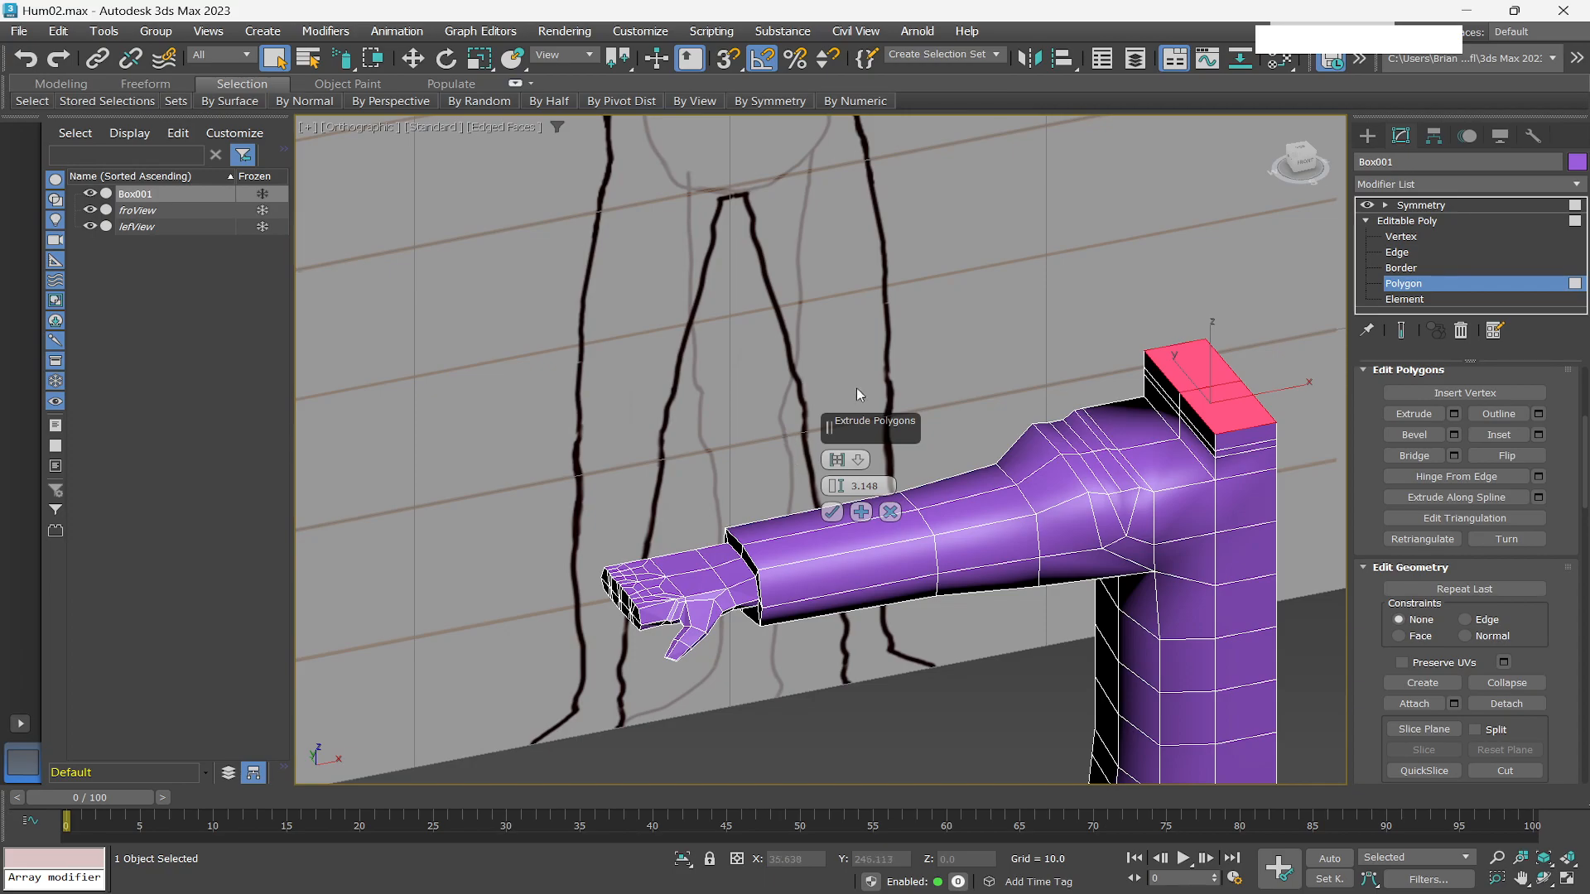
click(1305, 168)
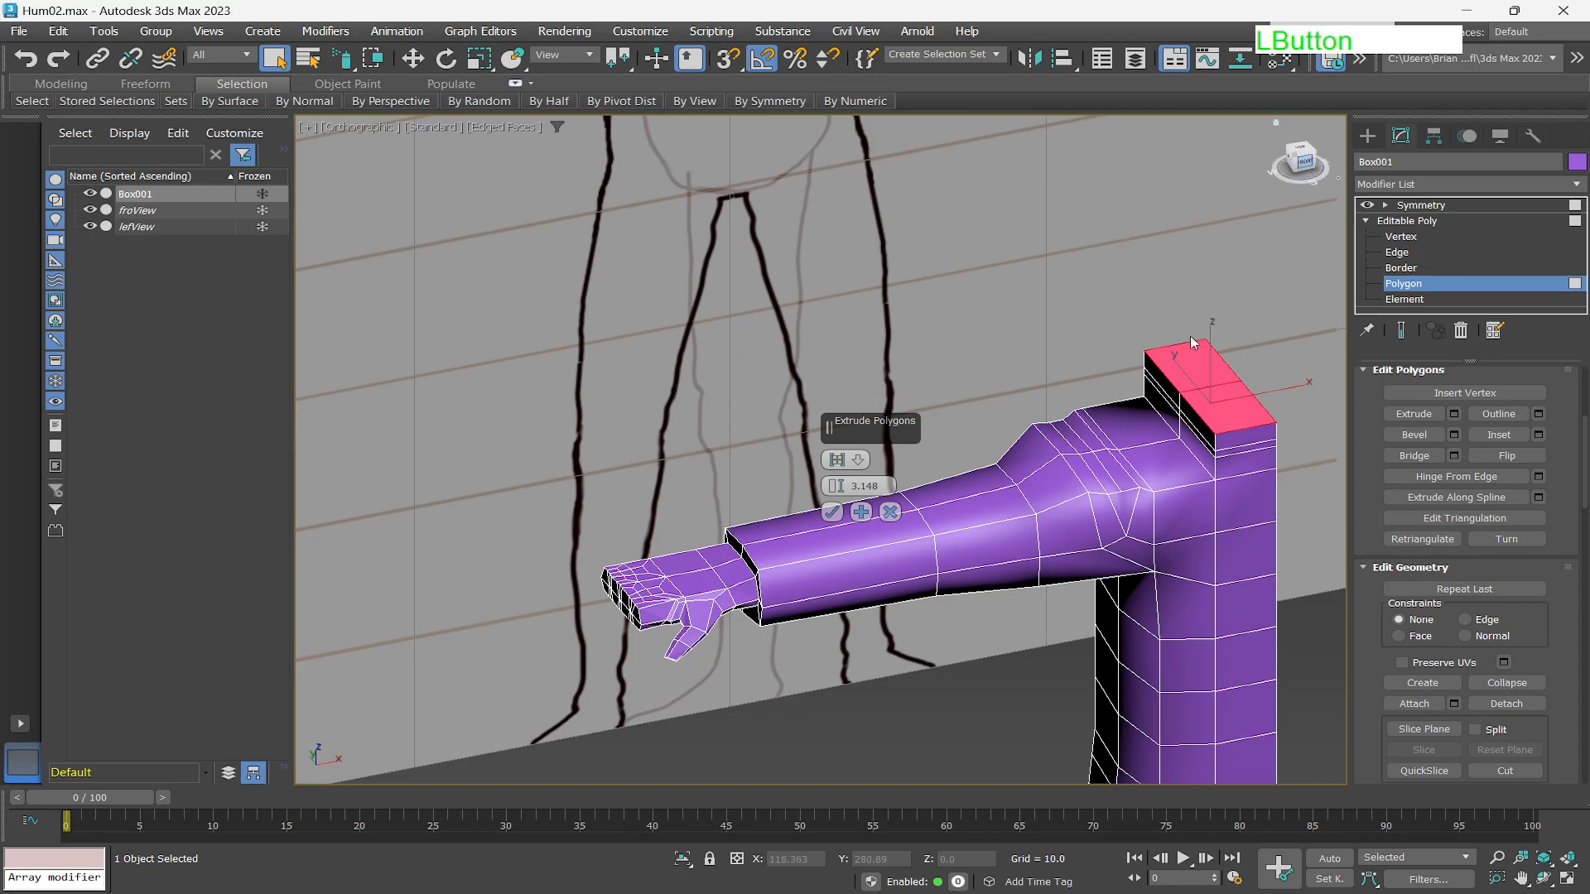
scroll(766, 391, down, 8)
scroll(770, 385, up, 10)
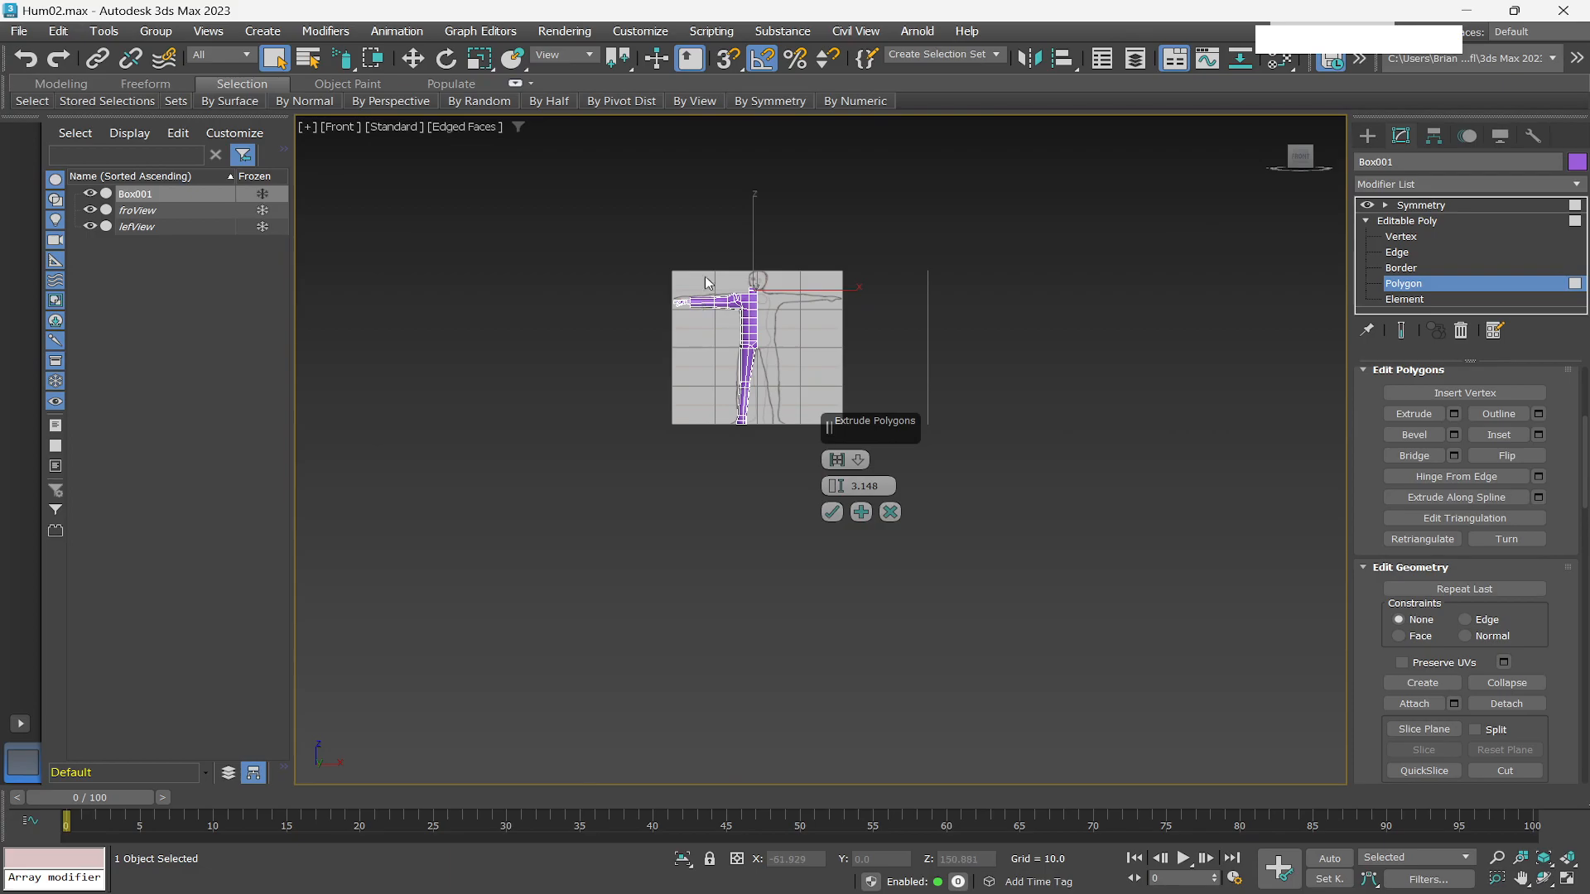
scroll(777, 380, up, 3)
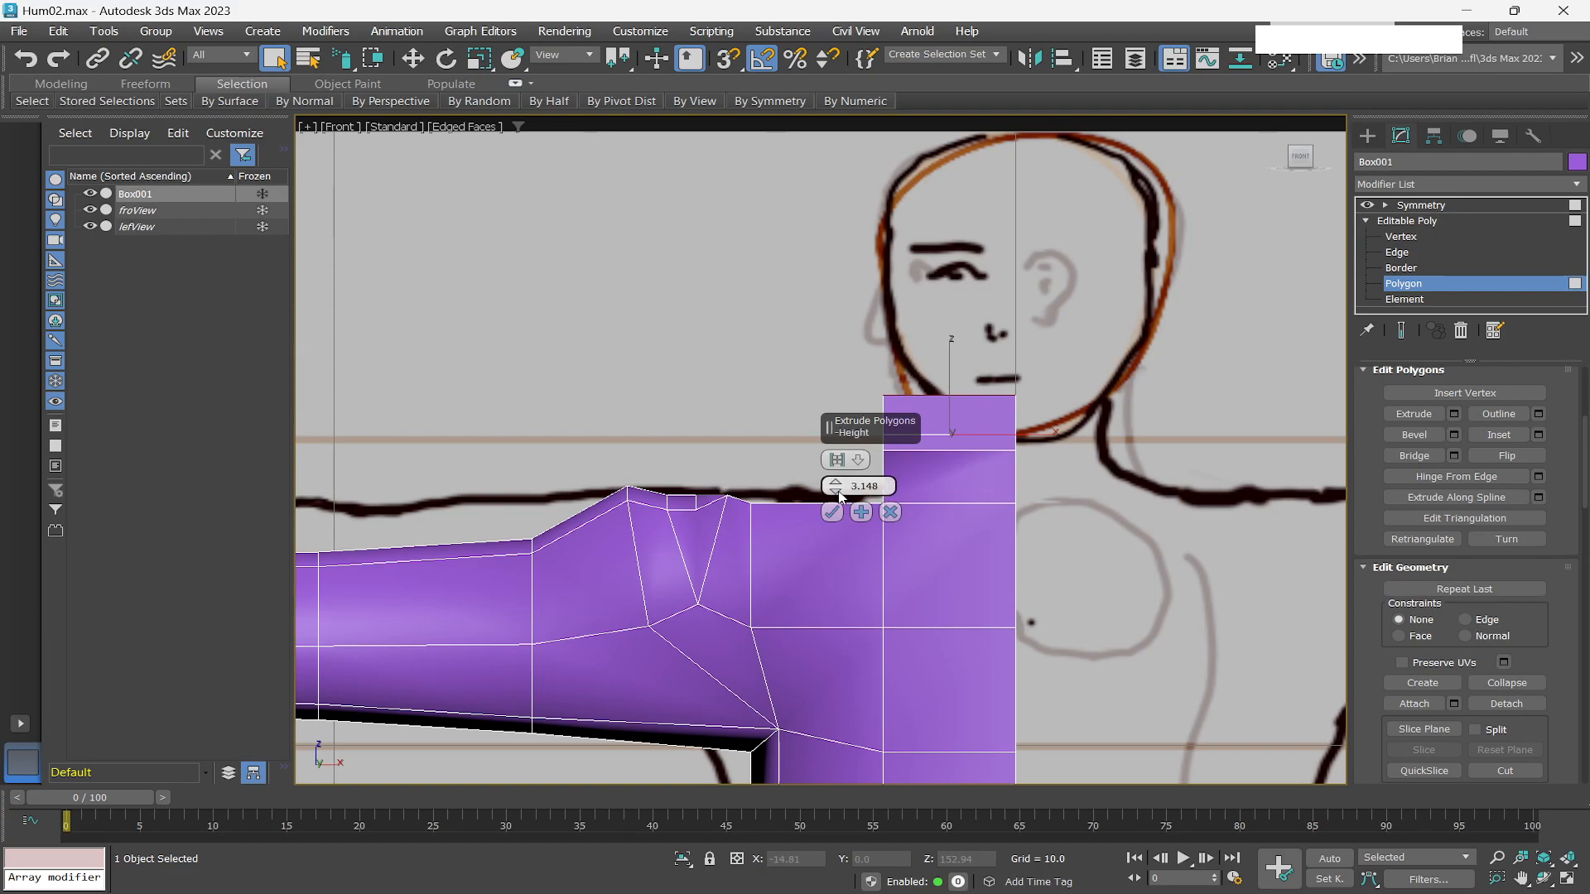
drag(838, 497, 838, 515)
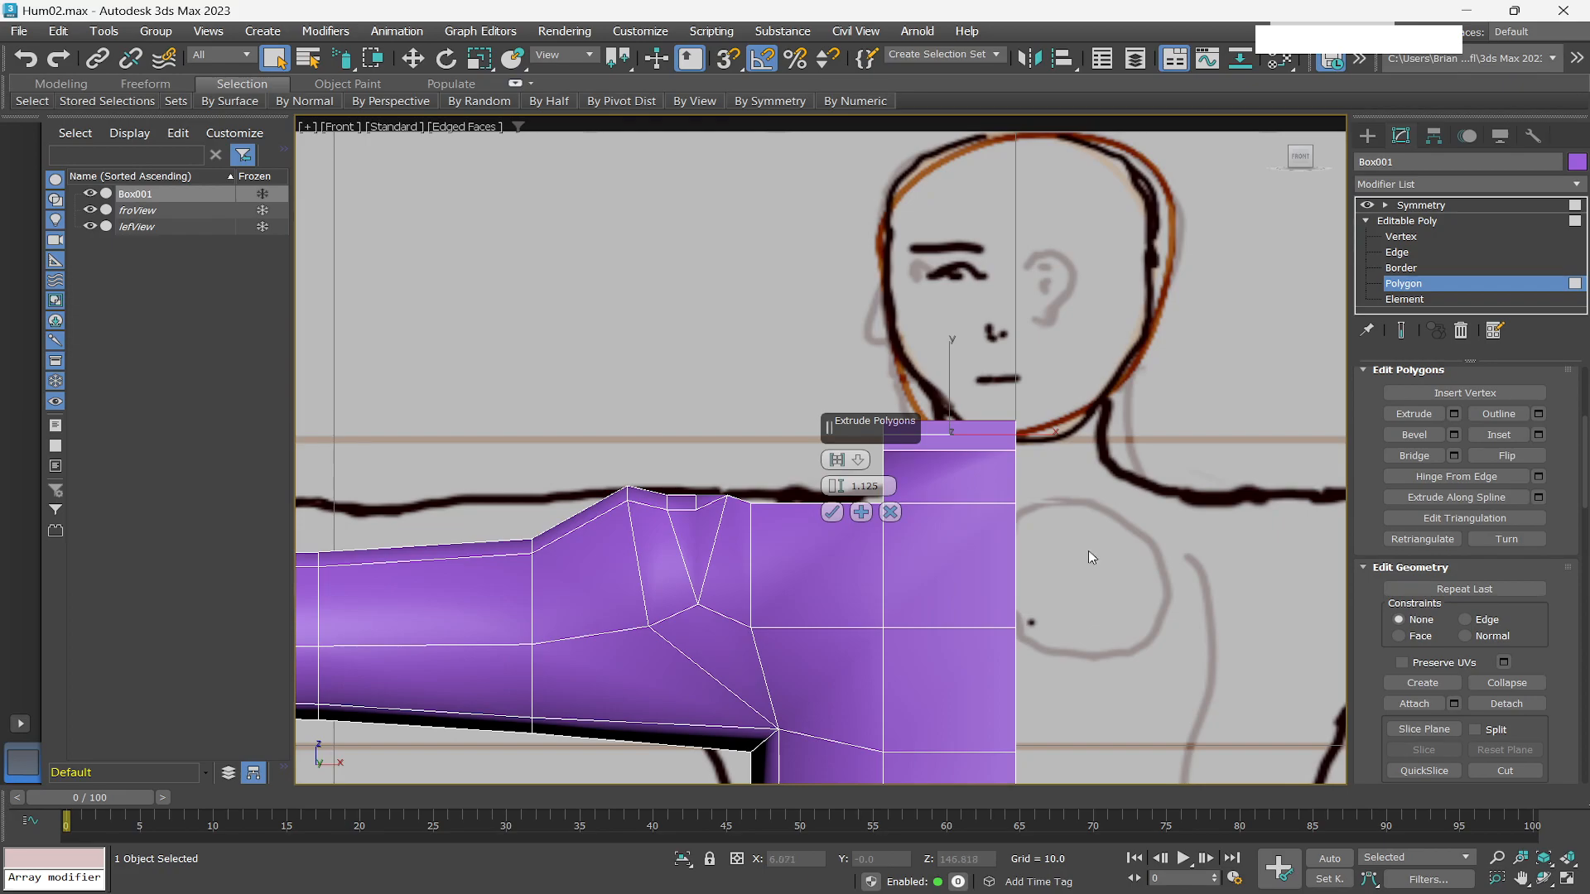
click(862, 512)
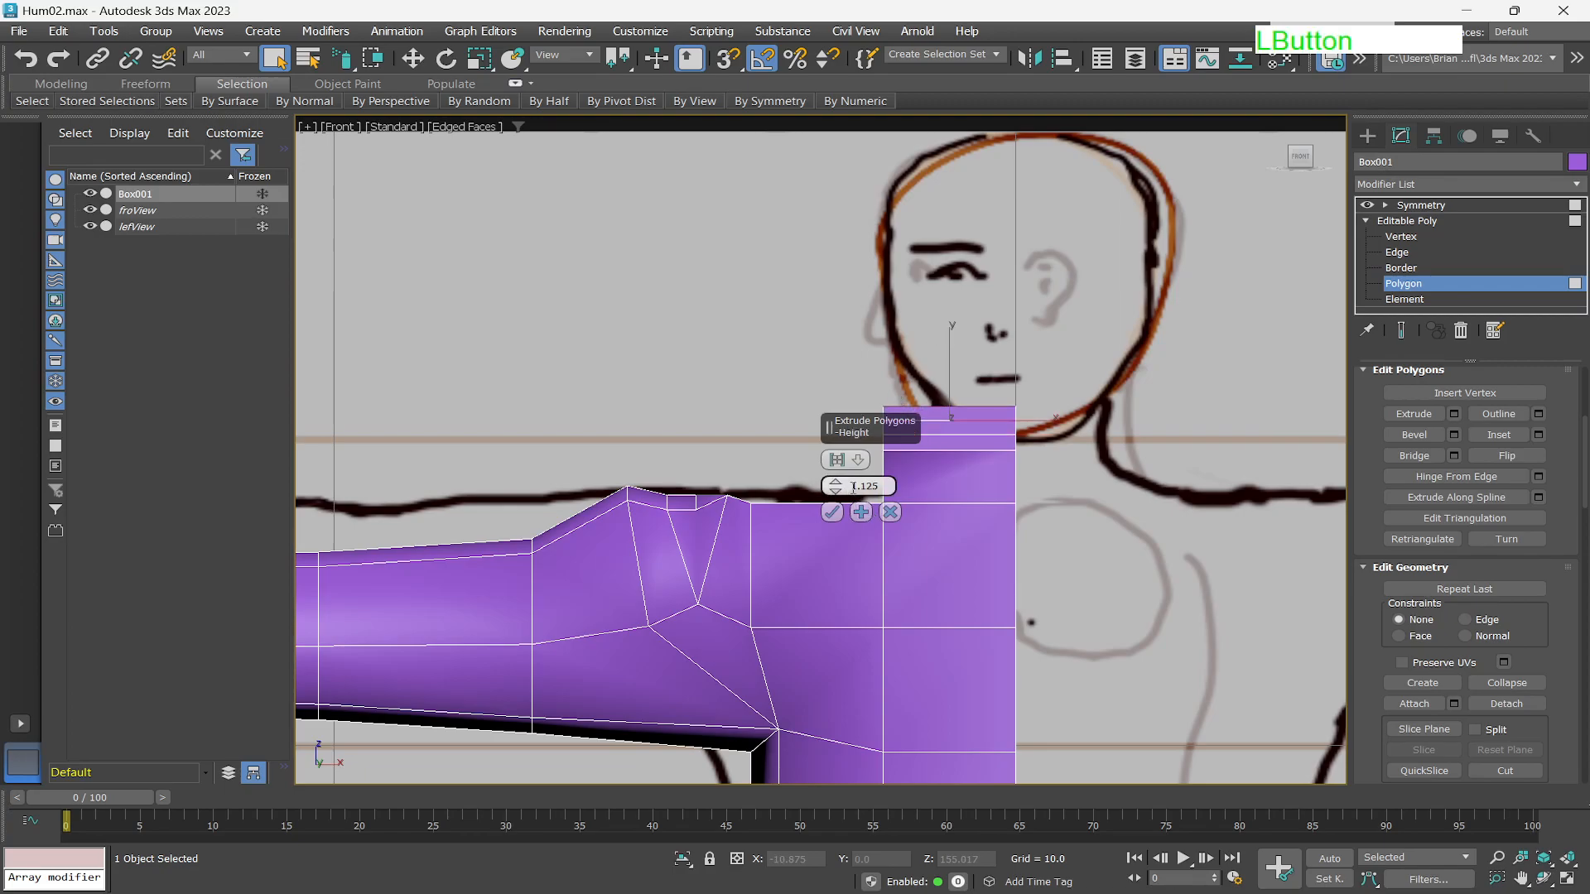
Extrude the neck further by 13.588 and finish with a last segment of 9.877.
drag(839, 490, 857, 315)
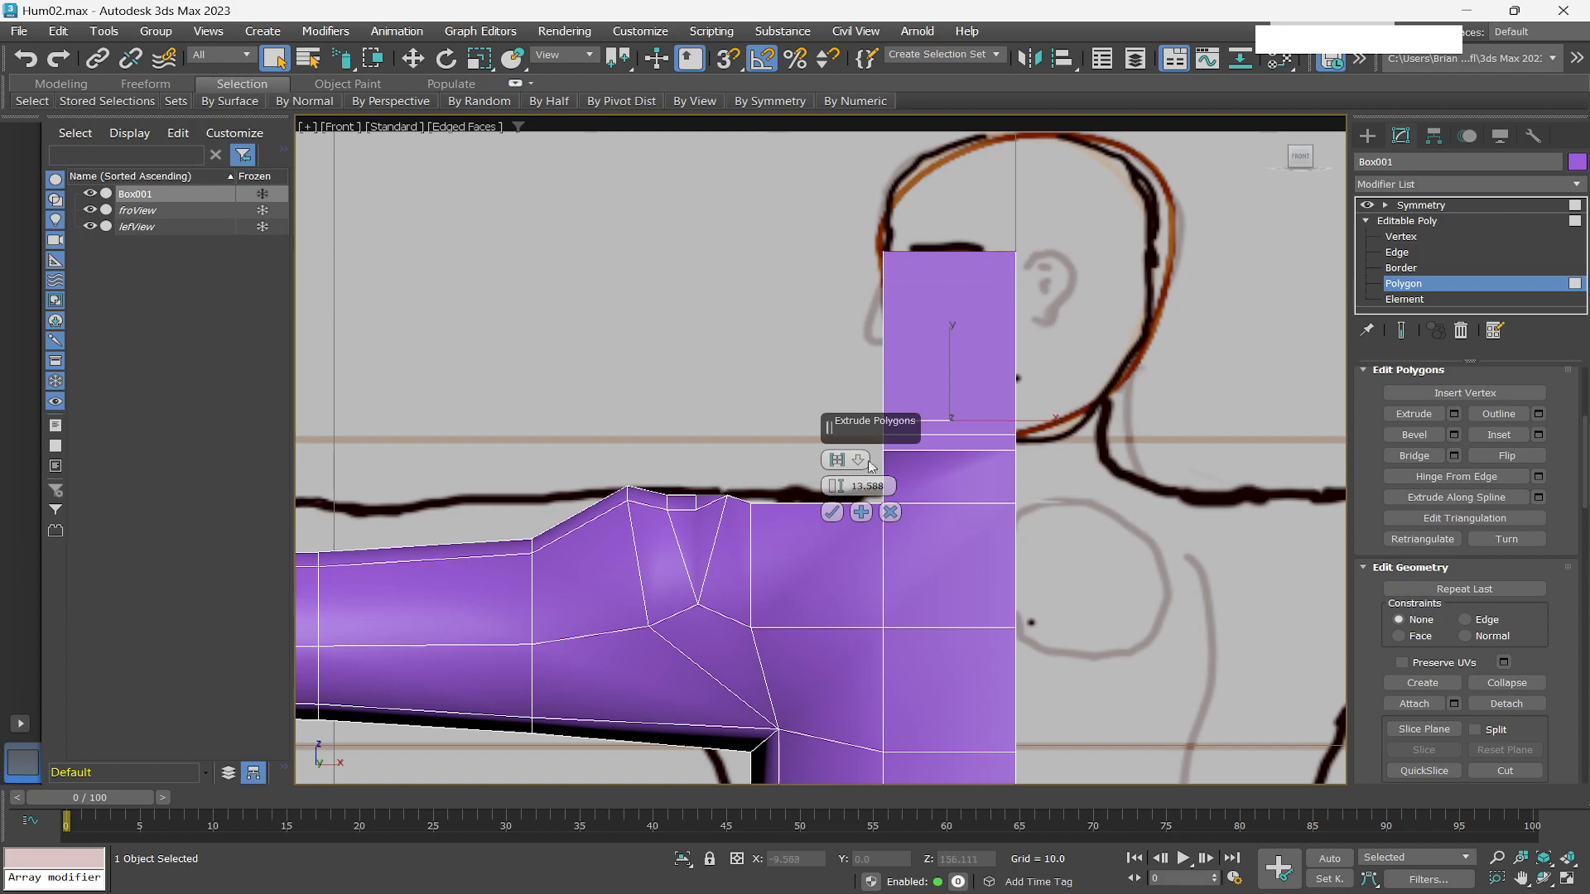
click(862, 512)
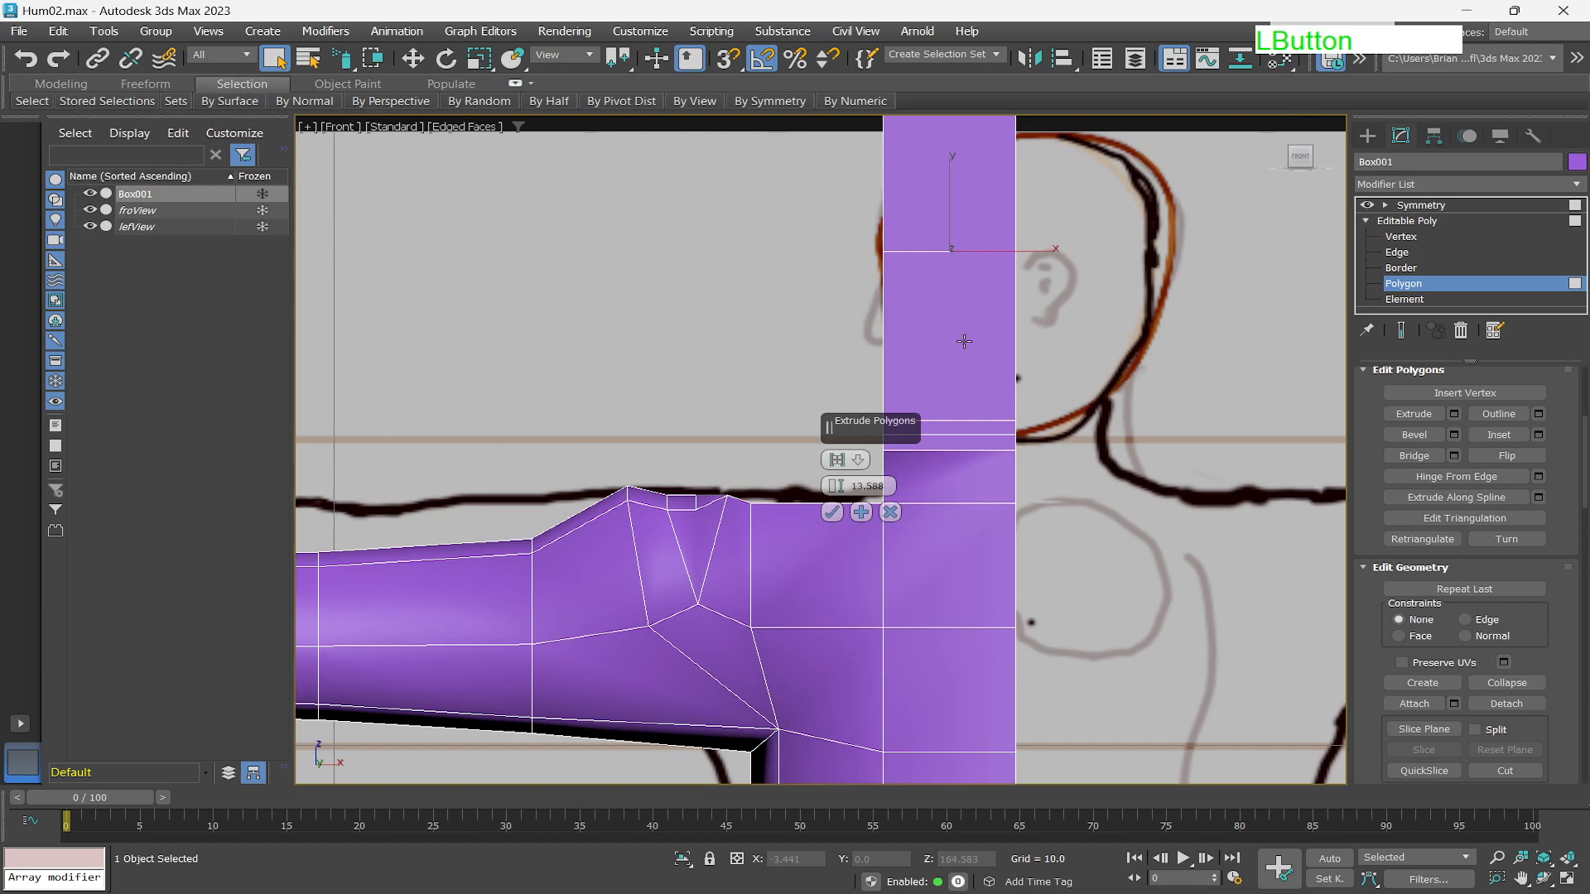
scroll(965, 341, down, 2)
drag(834, 491, 840, 530)
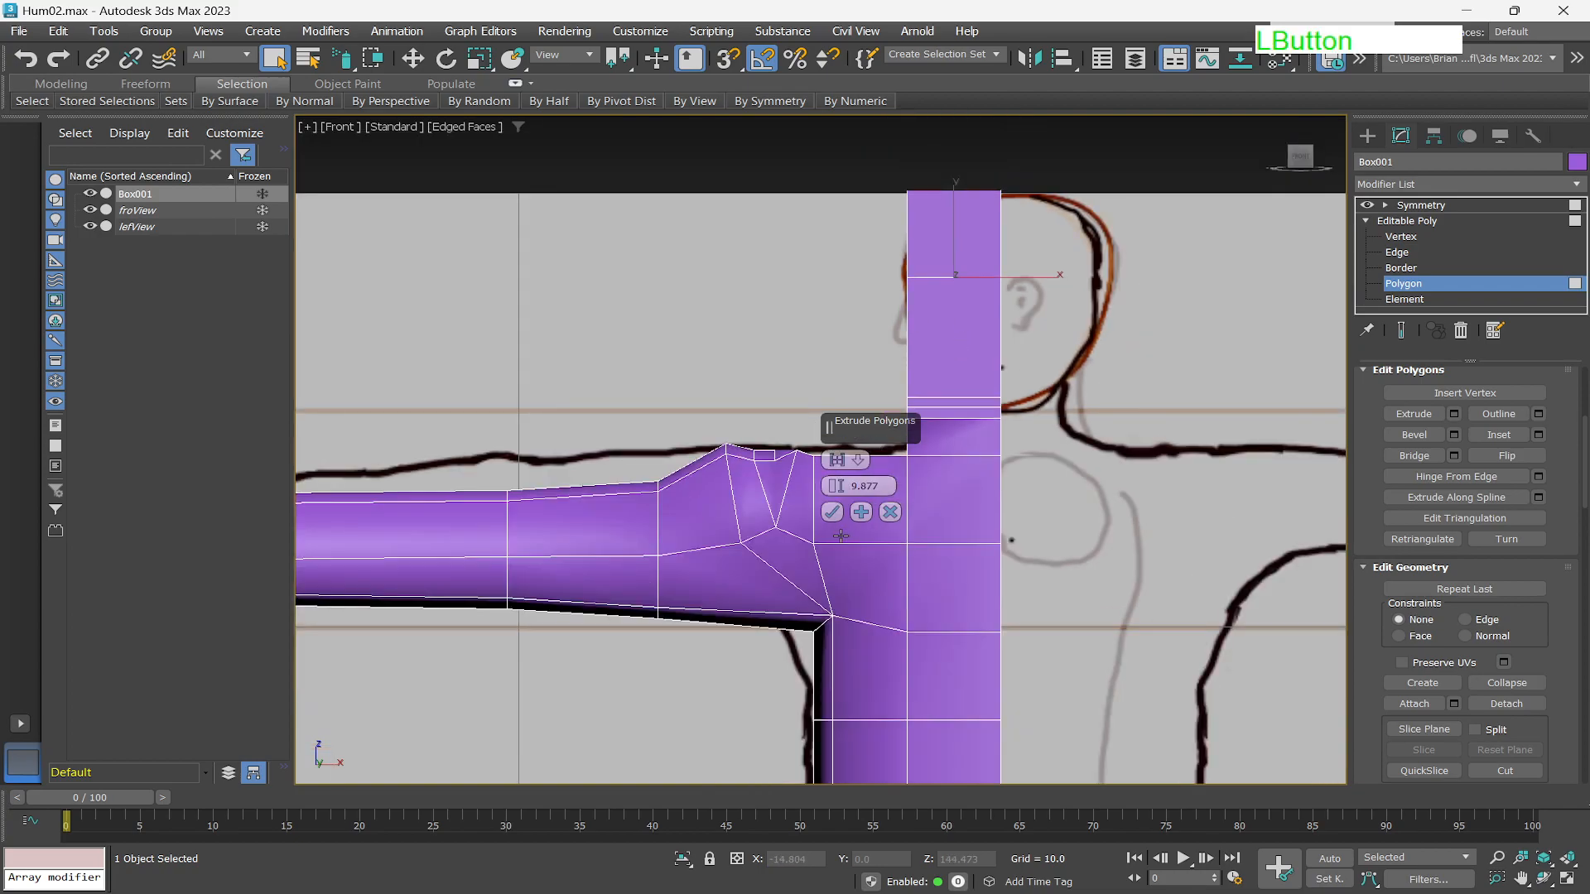
click(831, 511)
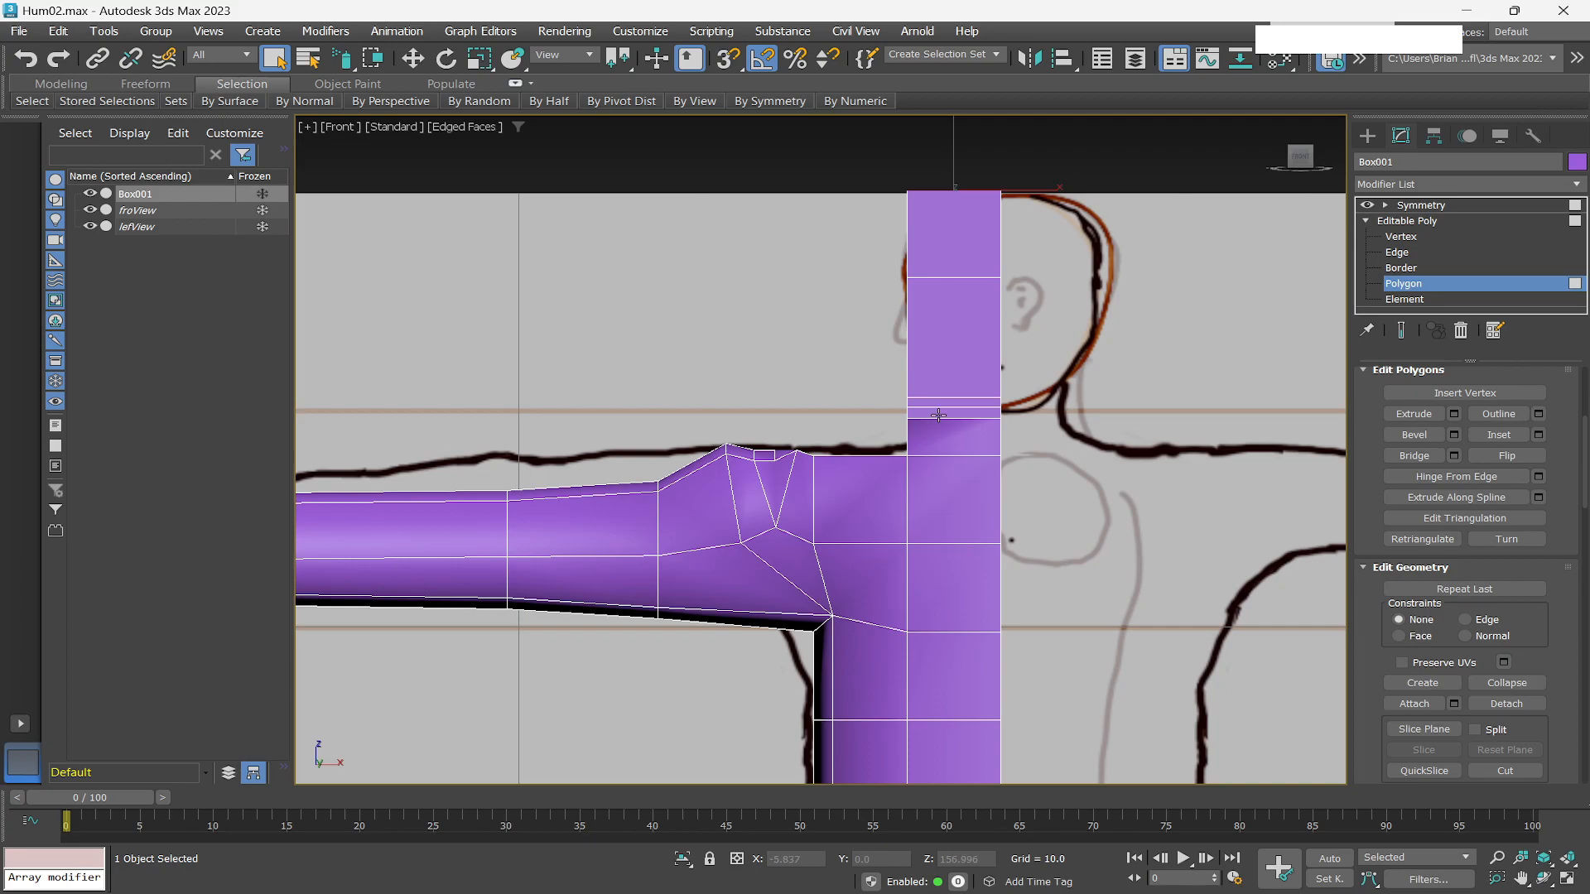
At edge level, select the thin edge loop at the neck base and move it down slightly.
scroll(955, 441, down, 2)
scroll(923, 449, up, 3)
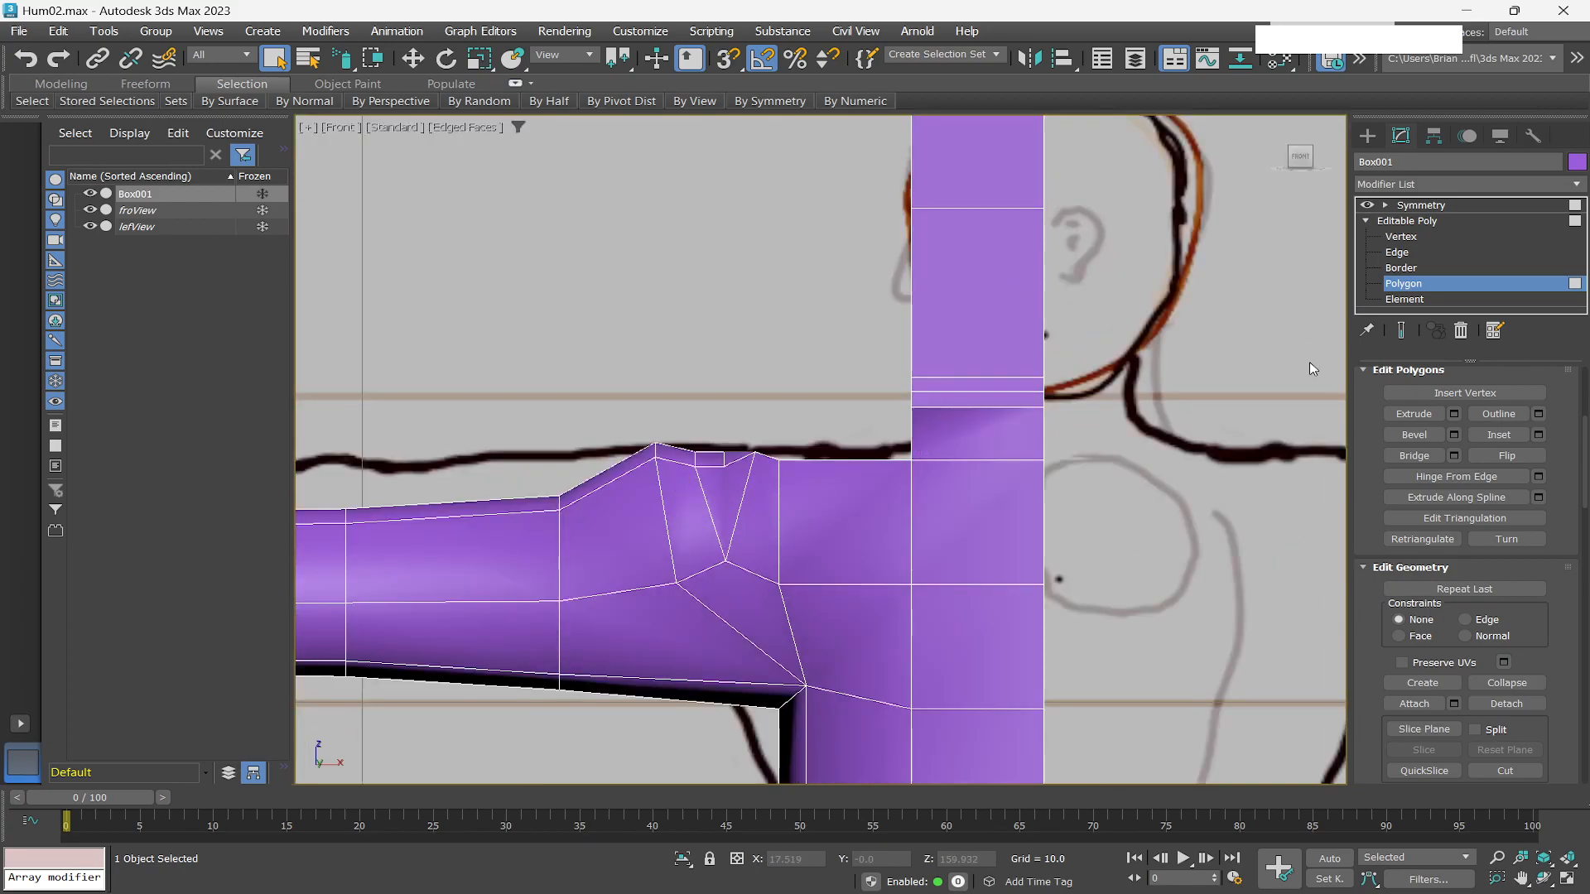
click(1397, 251)
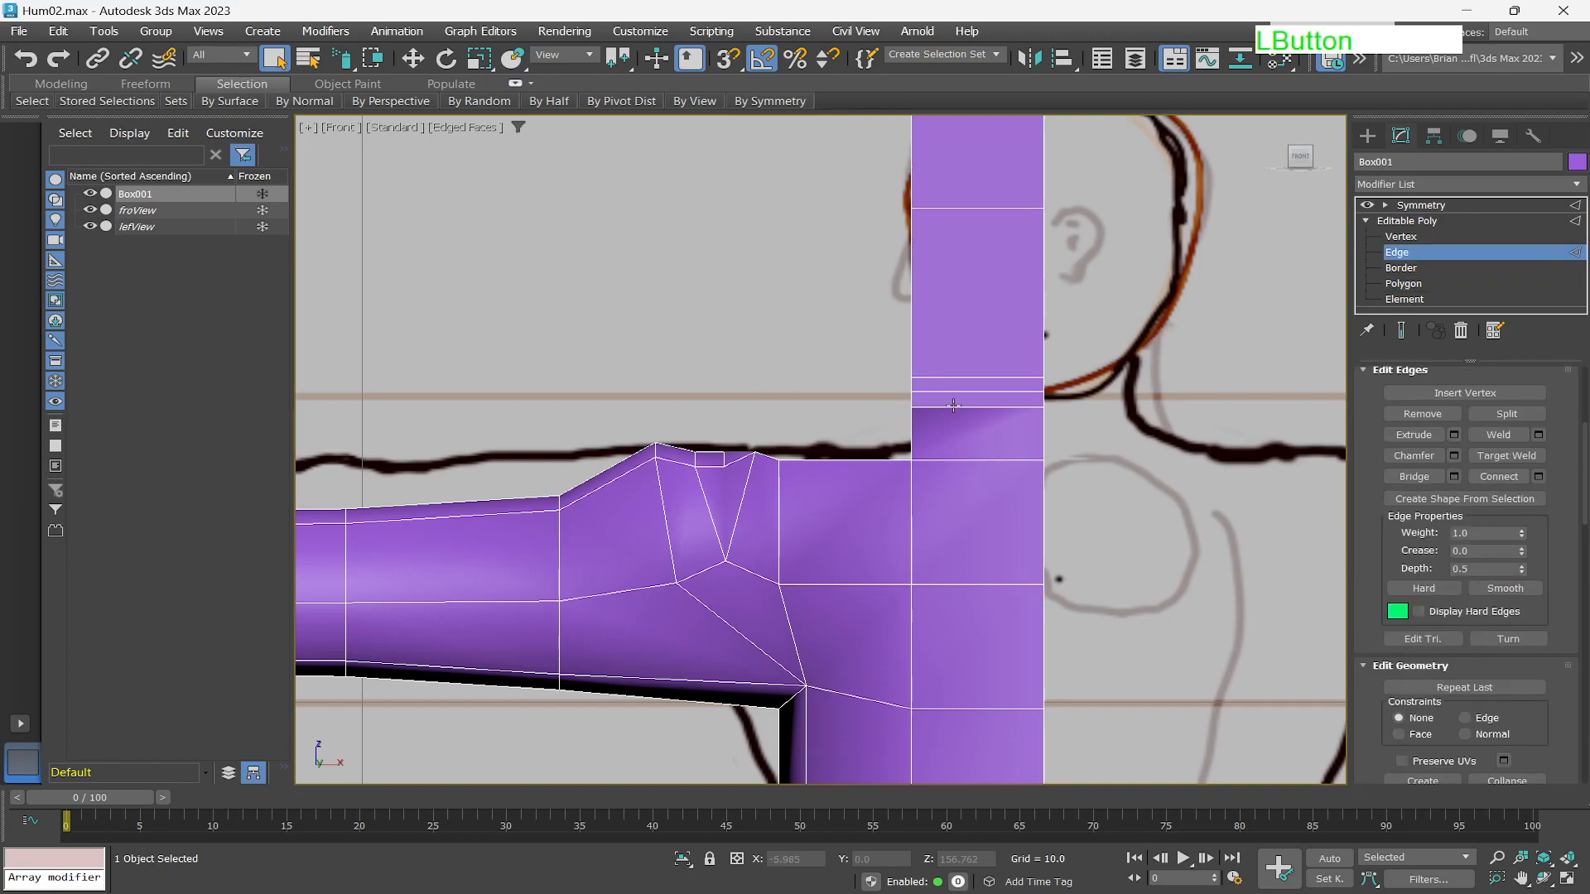
click(965, 407)
scroll(1515, 440, up, 3)
scroll(1514, 440, up, 2)
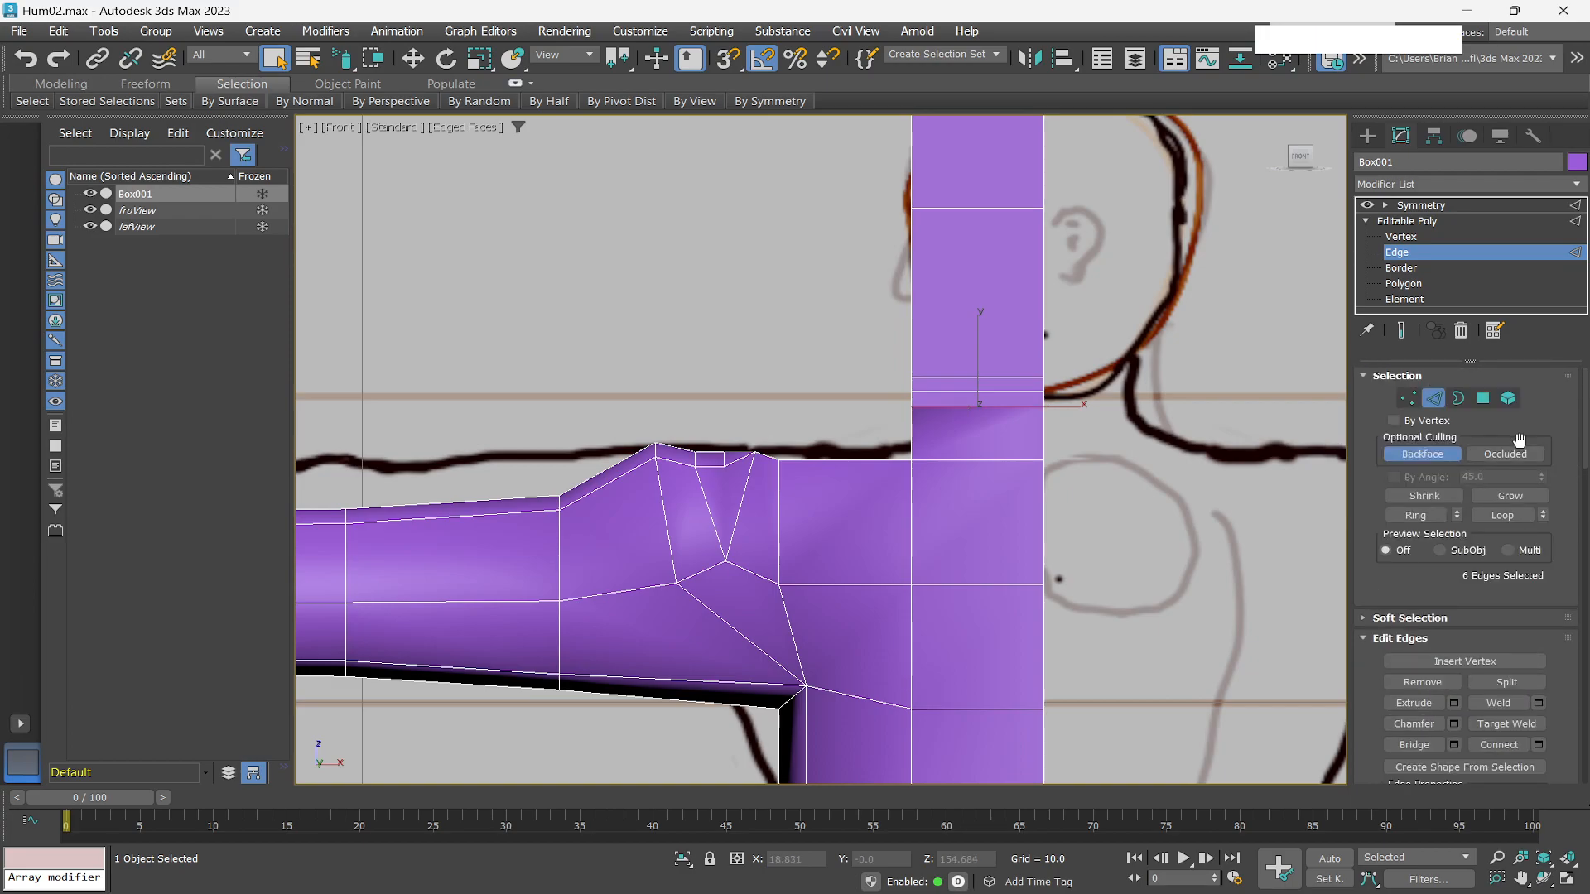
key(w)
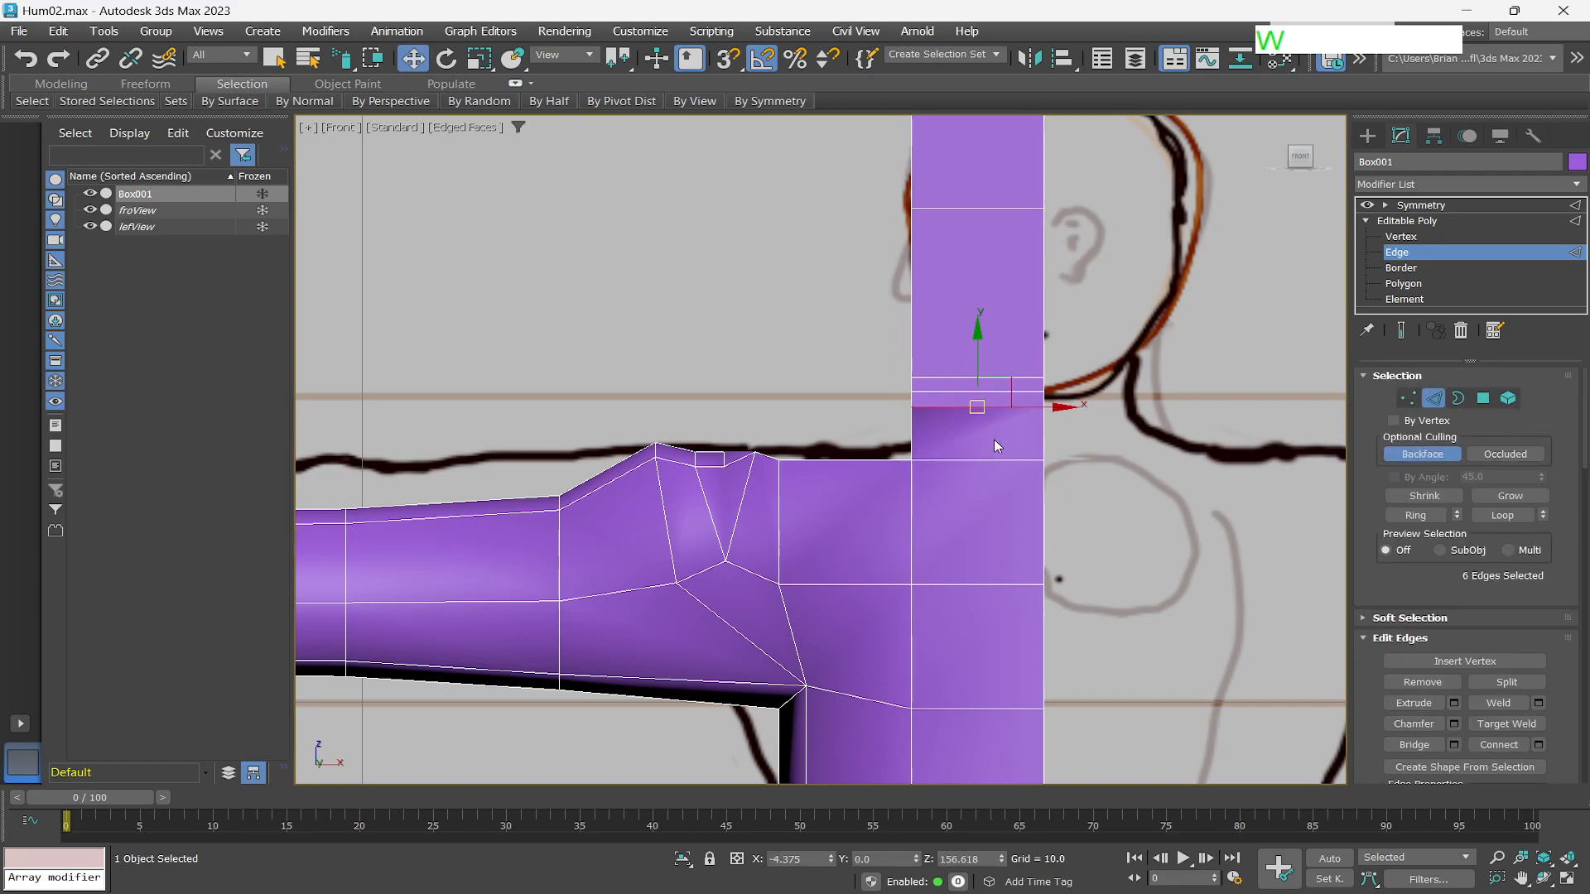
mouse_move(979, 353)
mouse_down()
mouse_move(978, 385)
mouse_move(978, 371)
mouse_up()
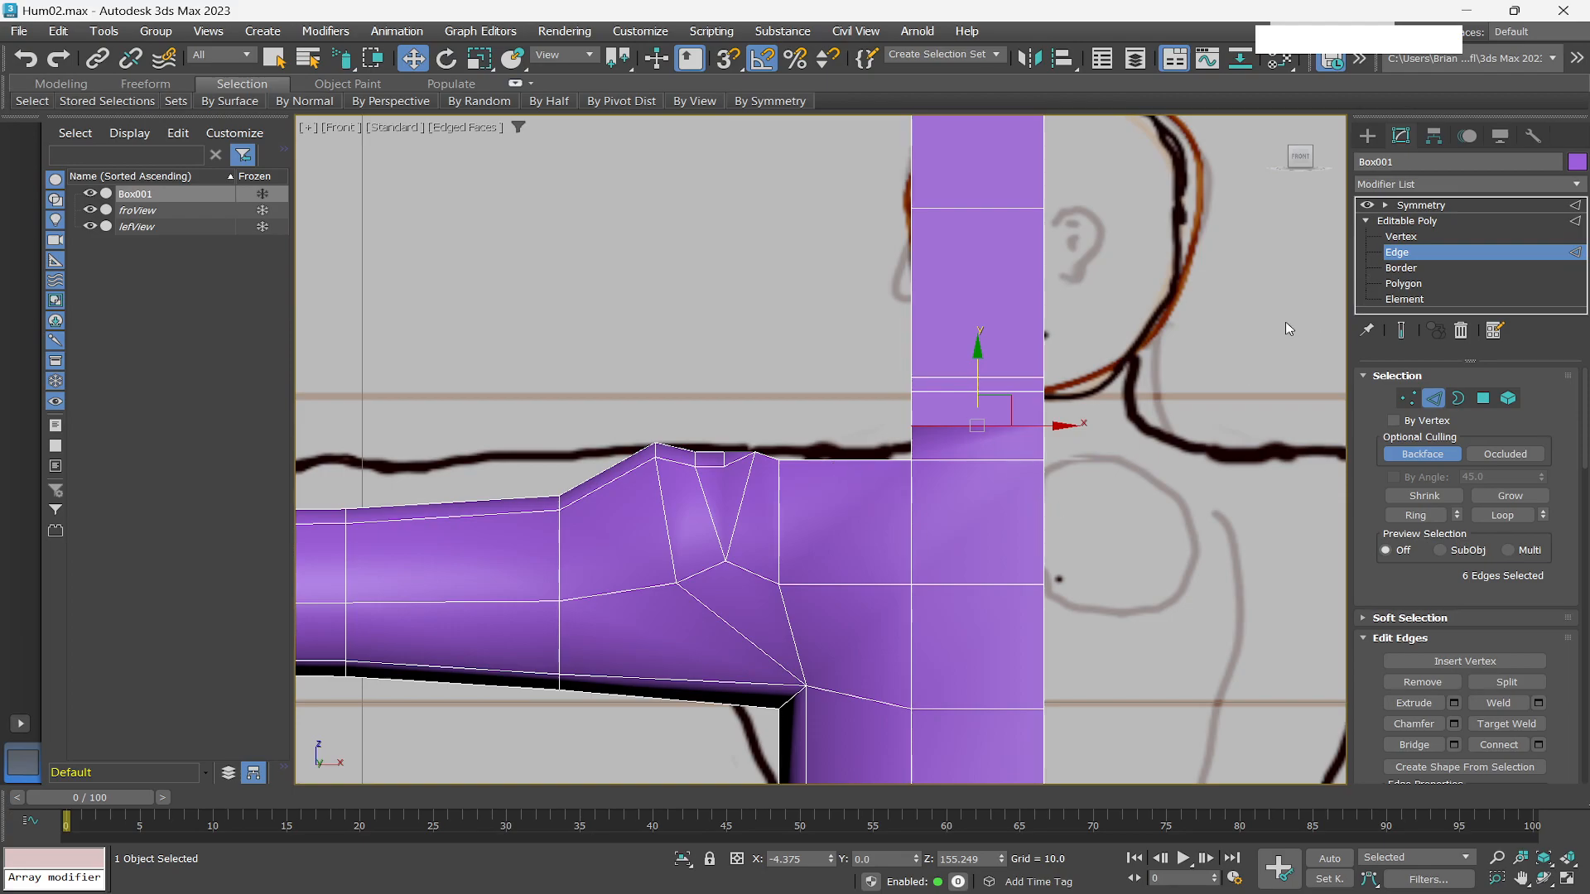
At vertex level, select the four vertices on the neck's inner face at the symmetry seam and delete them.
click(1402, 283)
alt+middle_drag(1118, 449, 1072, 468)
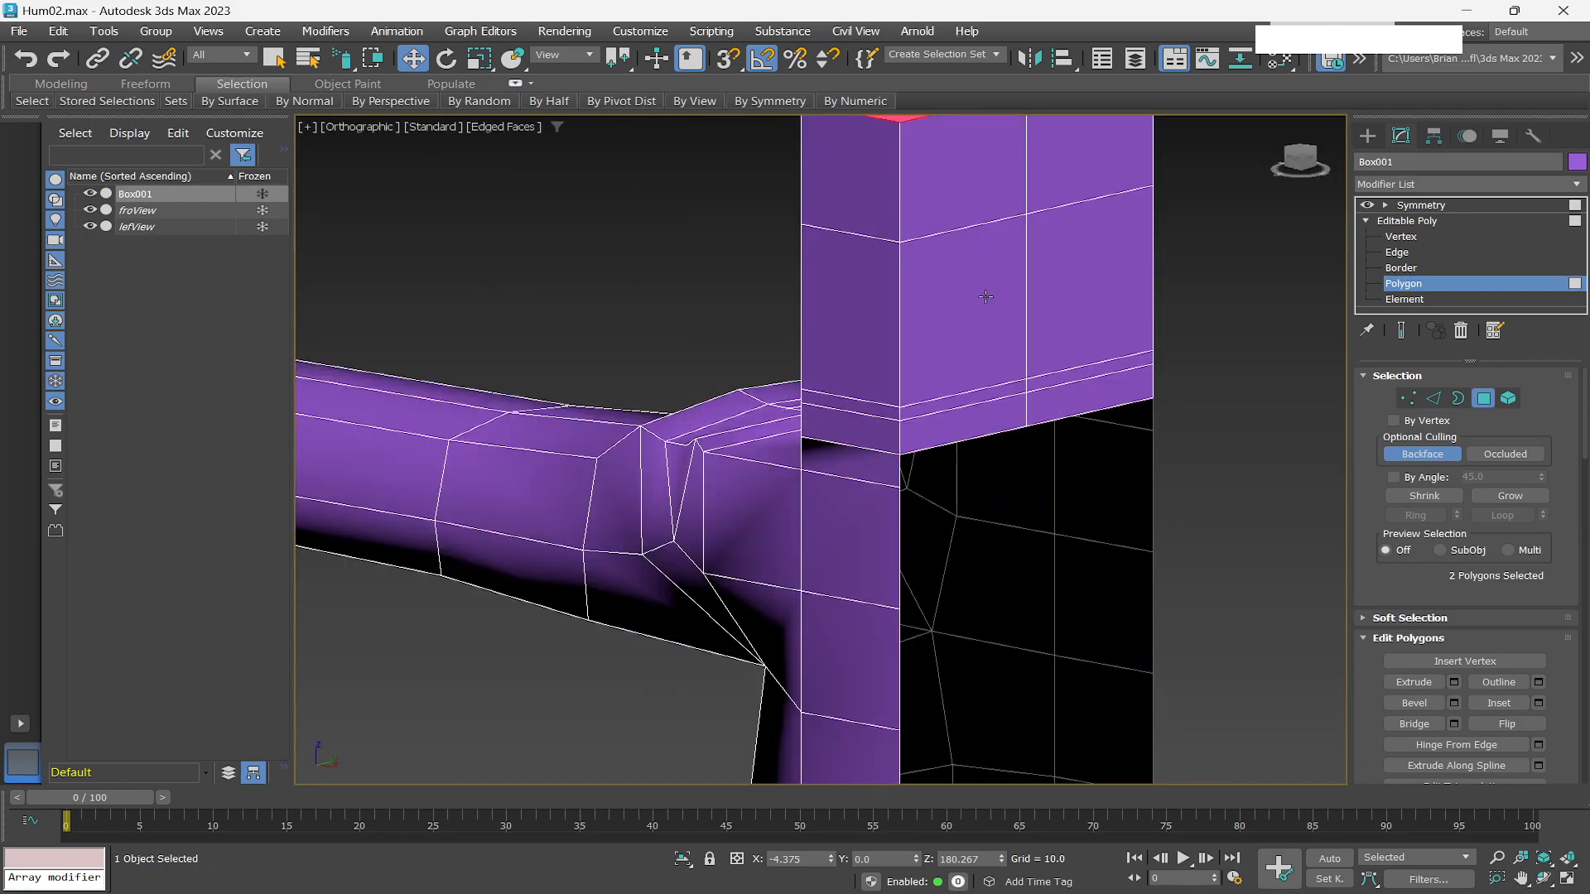
click(1407, 238)
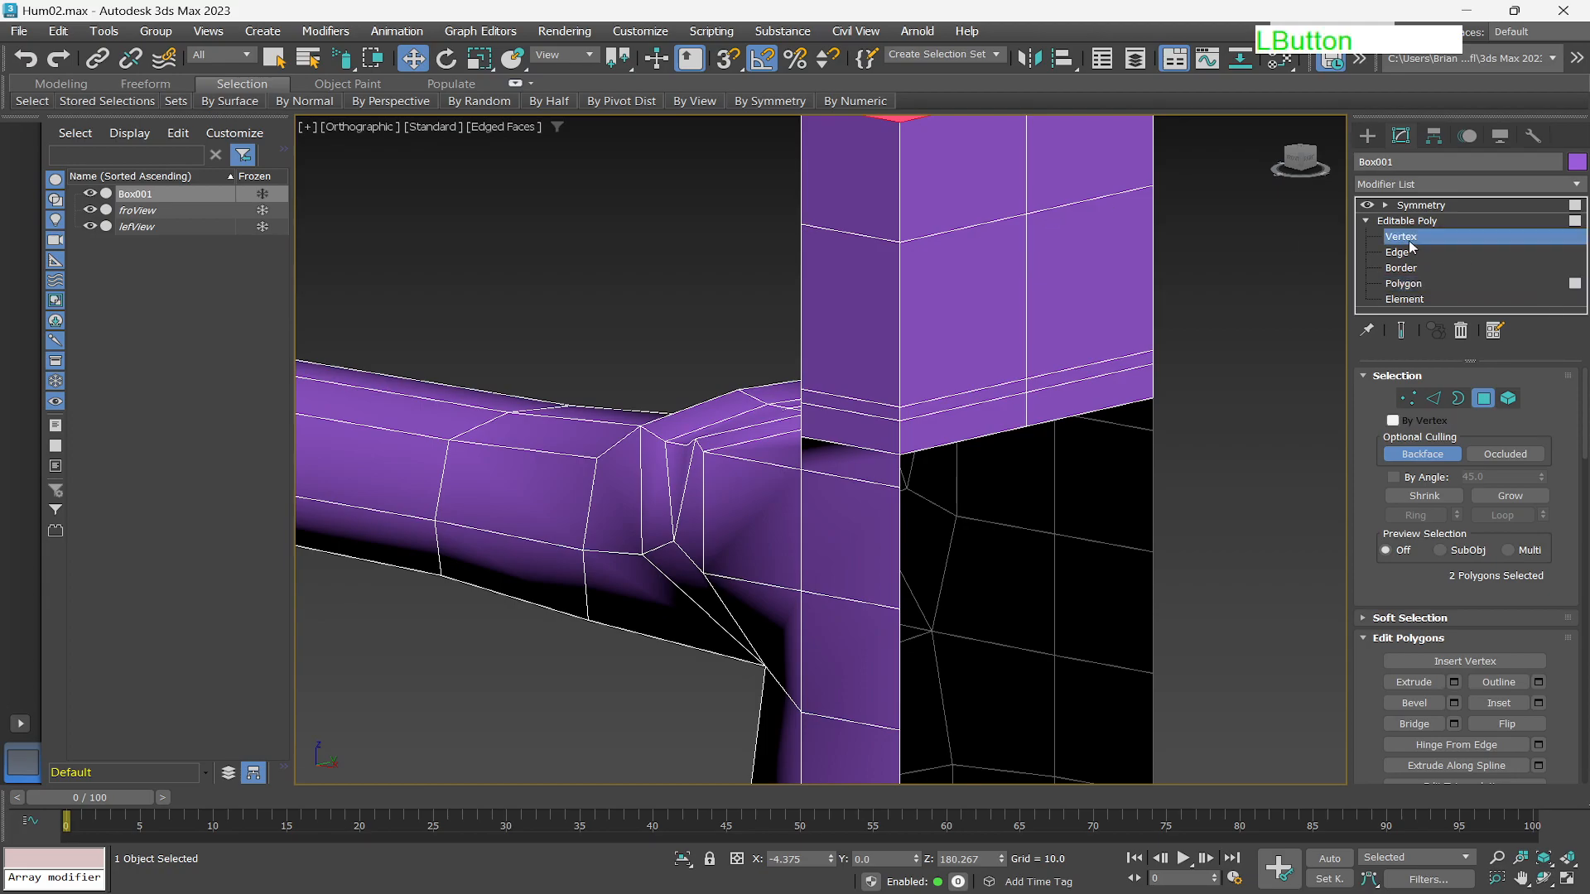
click(1025, 213)
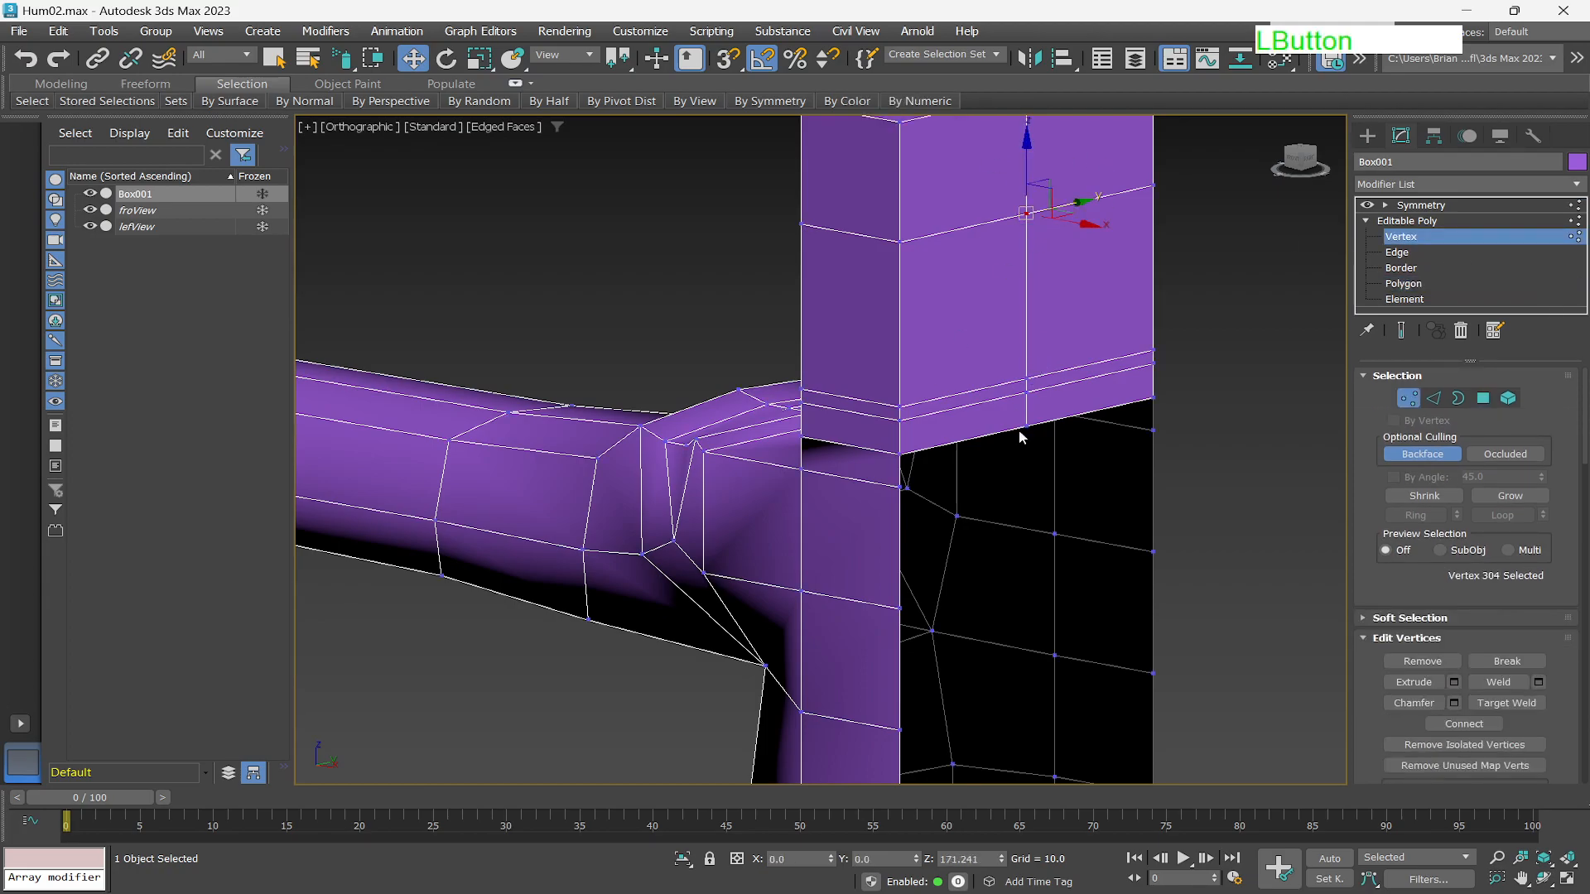
ctrl+click(1028, 383)
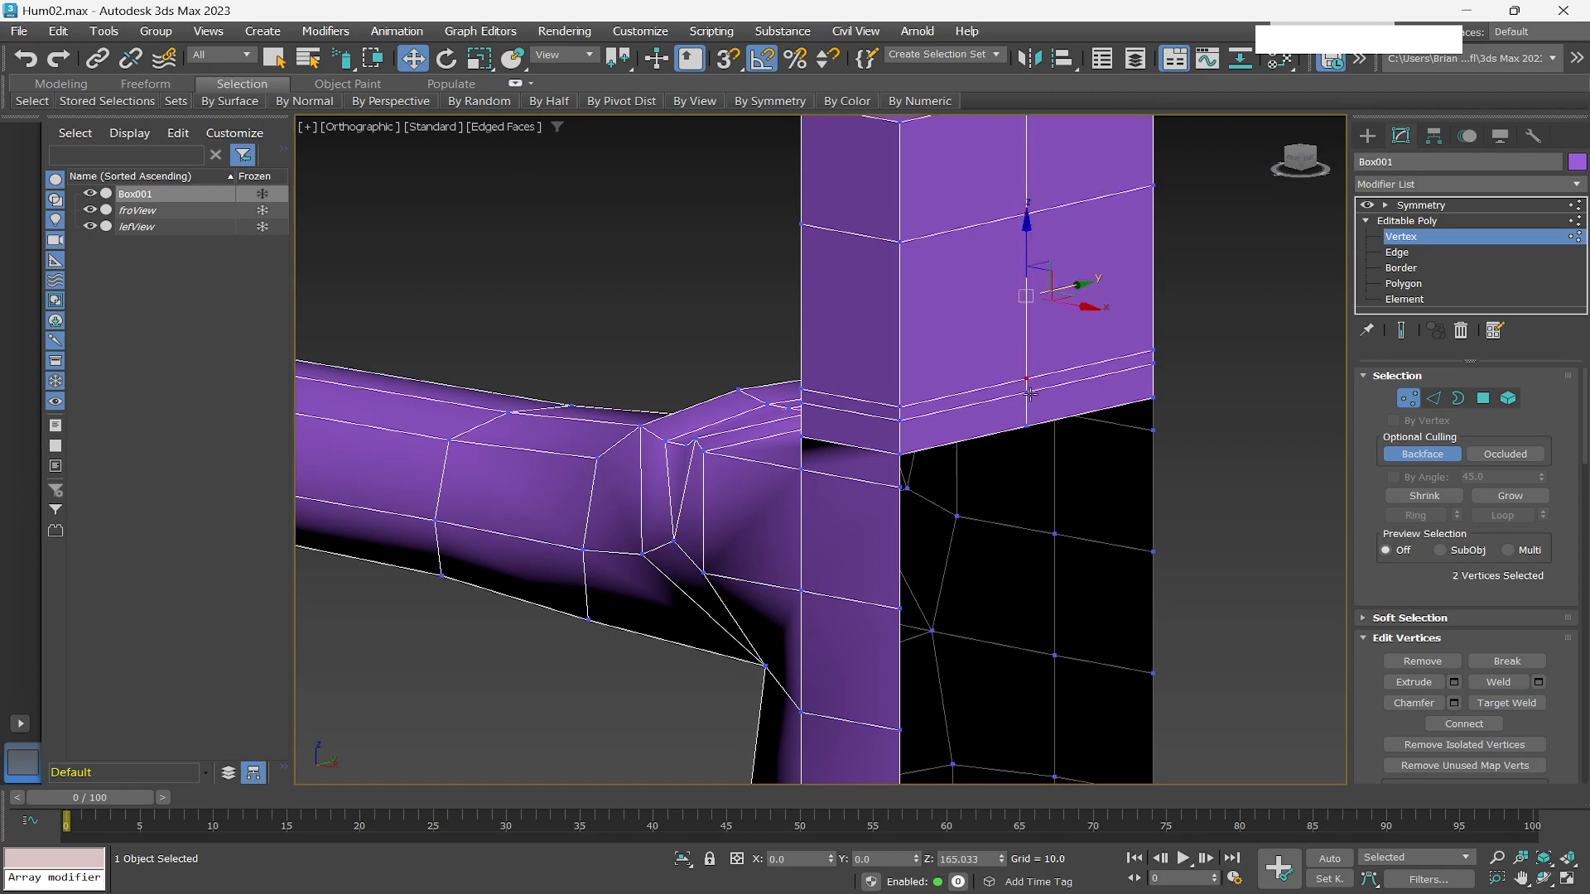
ctrl+click(1027, 393)
ctrl+click(1028, 427)
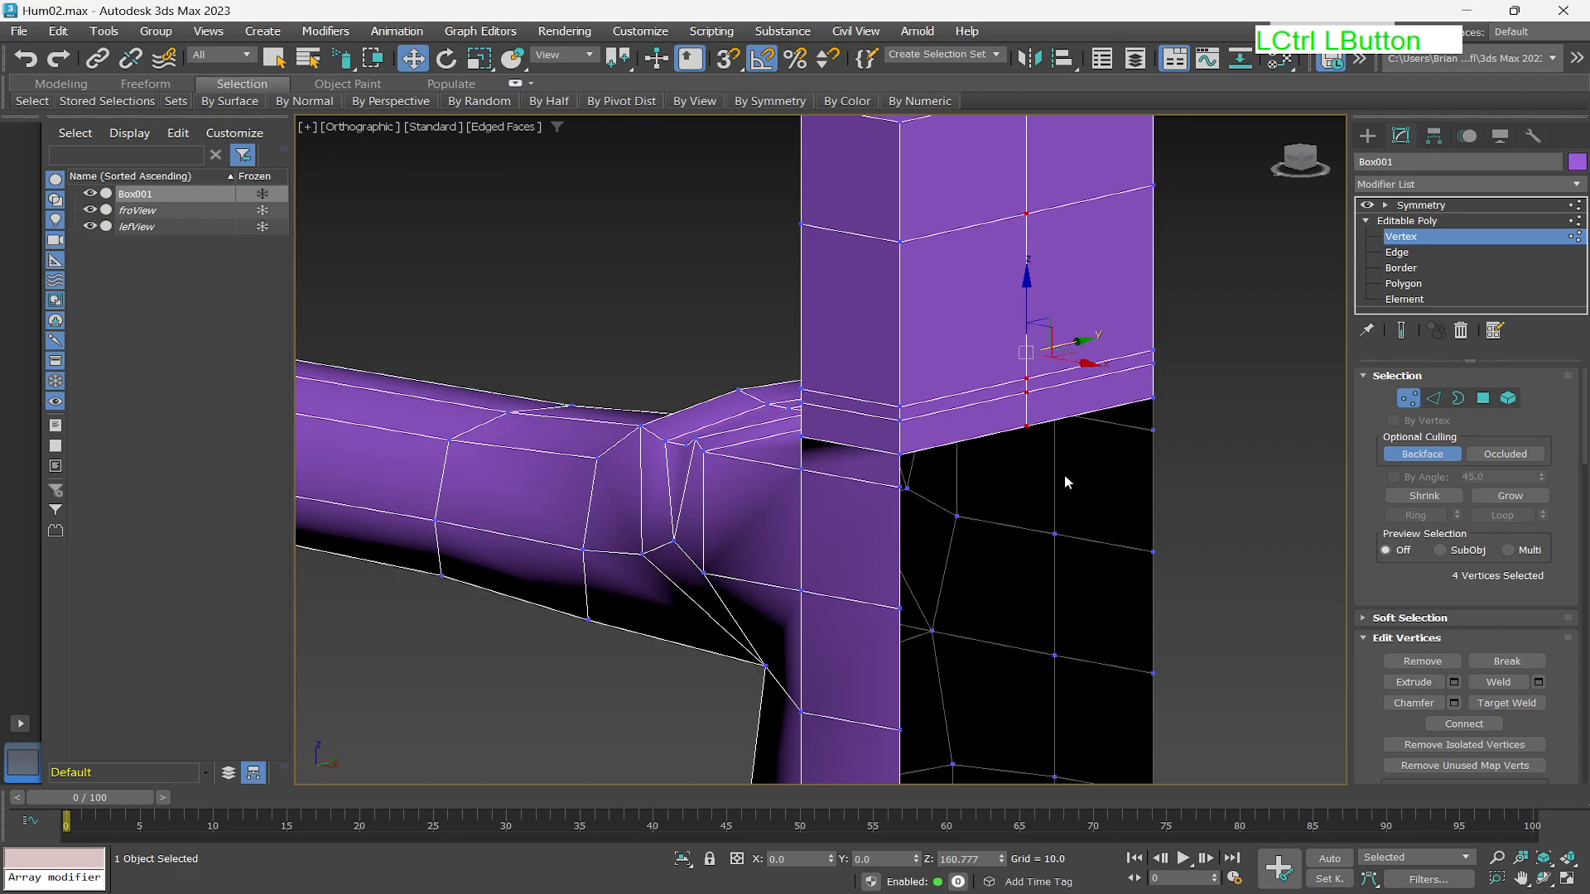
key(Delete)
Inspect the neck and shoulder junction from several angles and return to the Editable Poly top level.
scroll(1011, 444, down, 5)
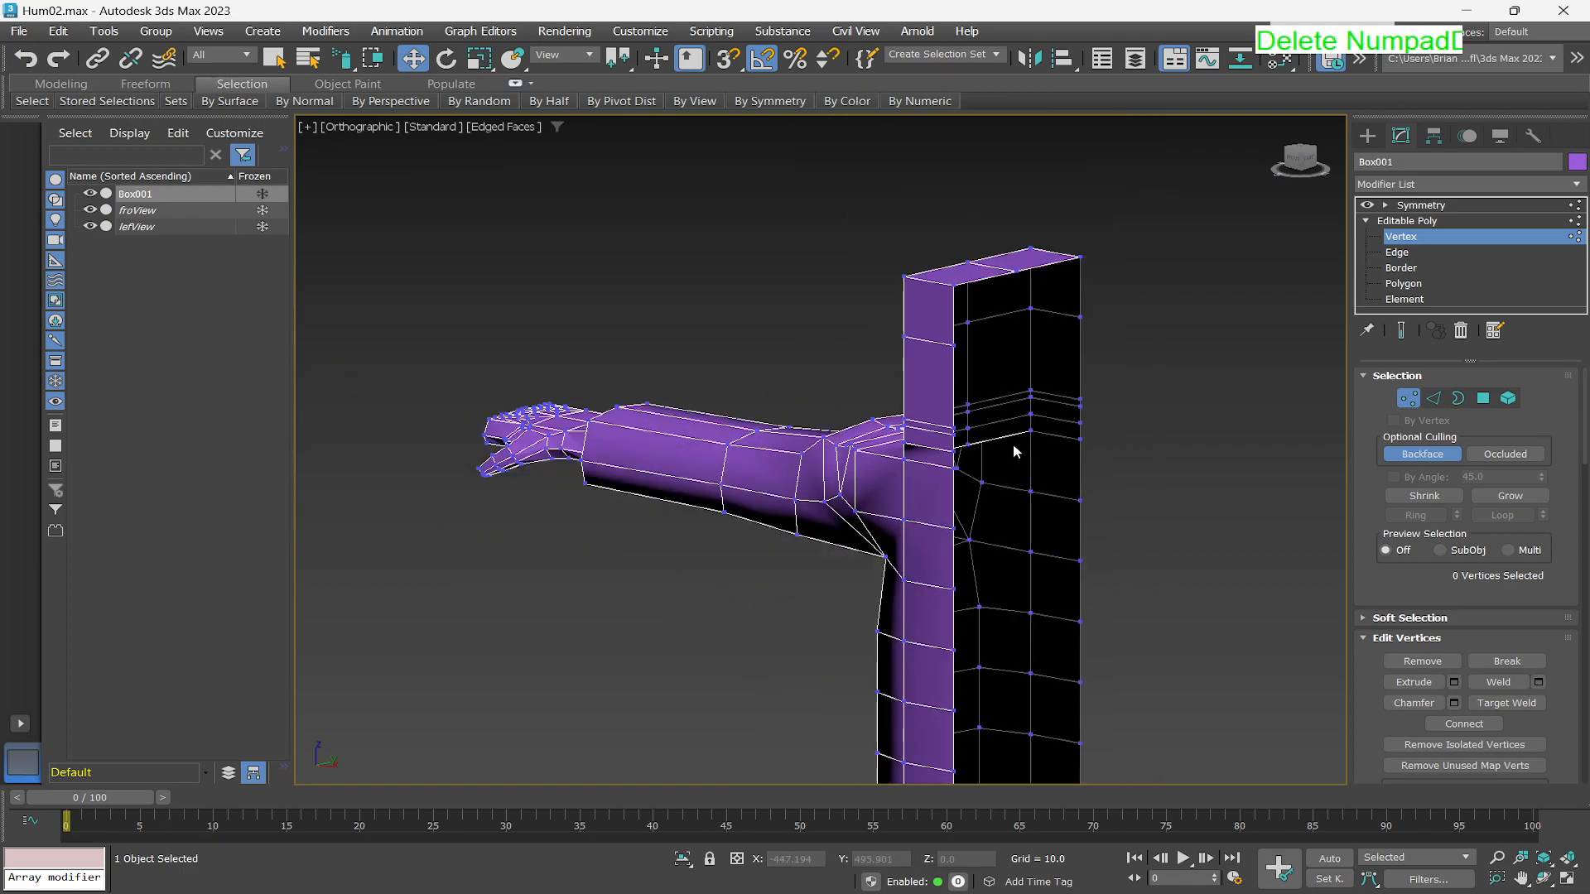
scroll(907, 497, up, 6)
mouse_move(866, 427)
alt+middle_down()
mouse_move(951, 419)
mouse_move(997, 365)
alt+middle_up()
scroll(1068, 344, down, 5)
scroll(1106, 335, up, 6)
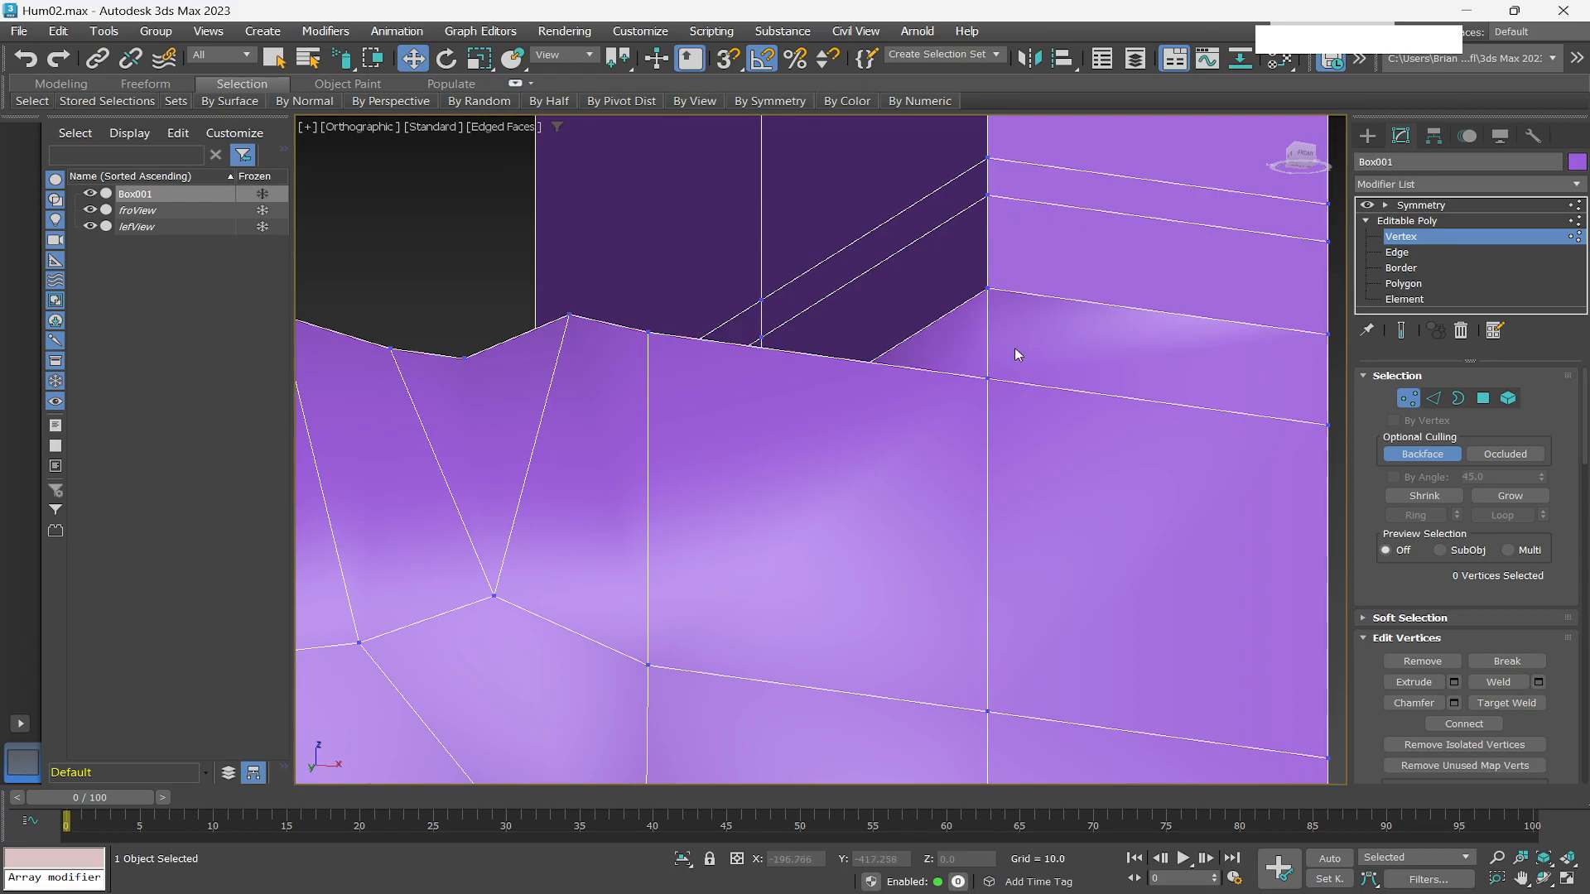
scroll(1016, 352, down, 3)
alt+middle_drag(1040, 295, 1039, 564)
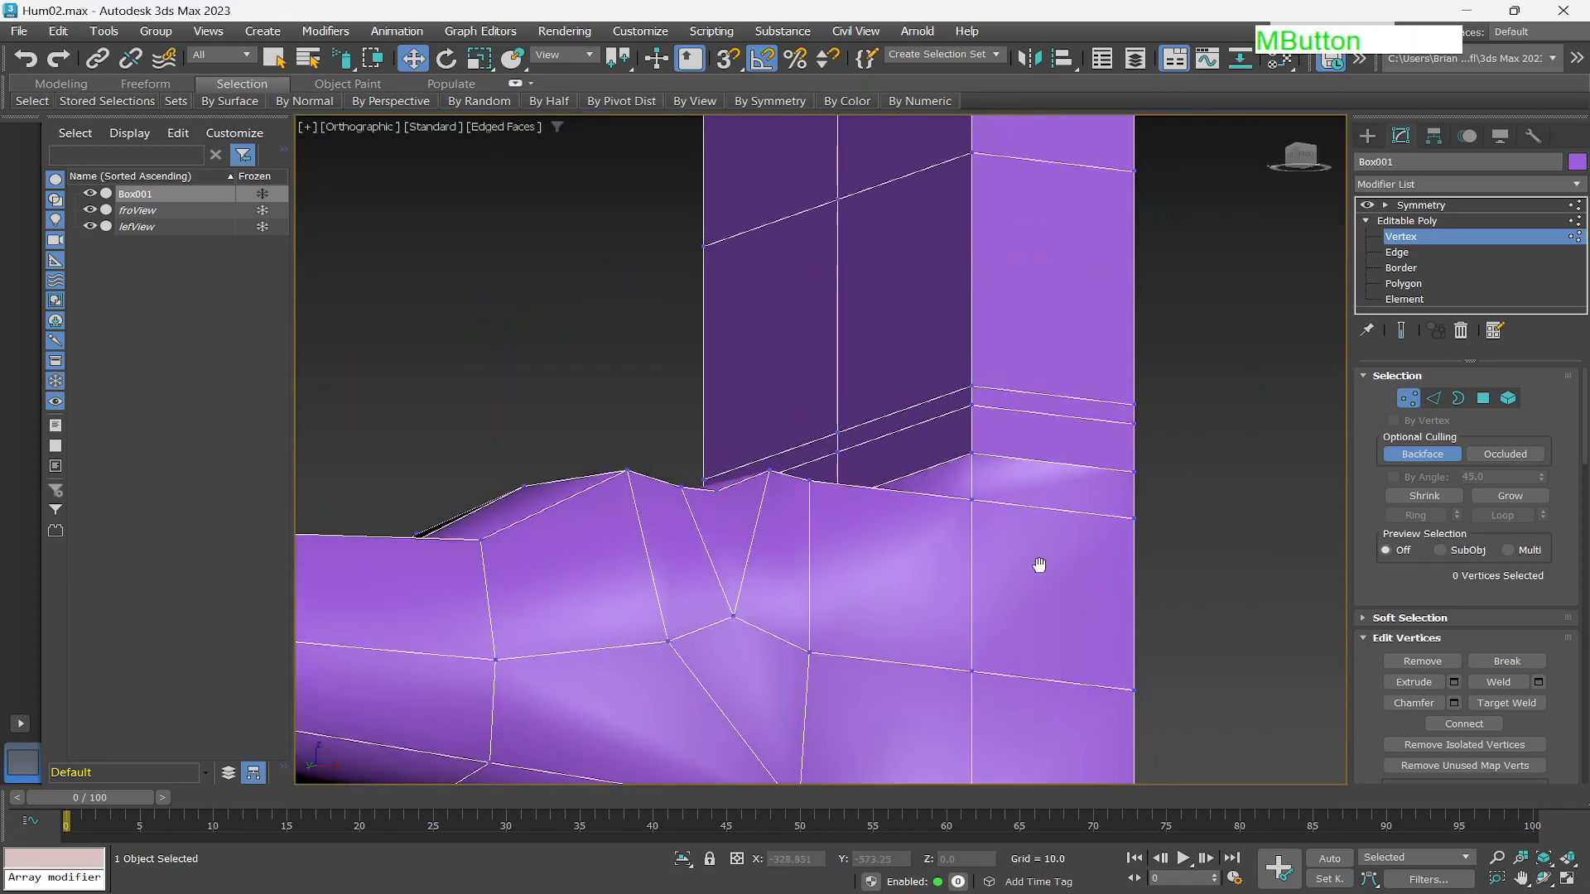
click(1408, 220)
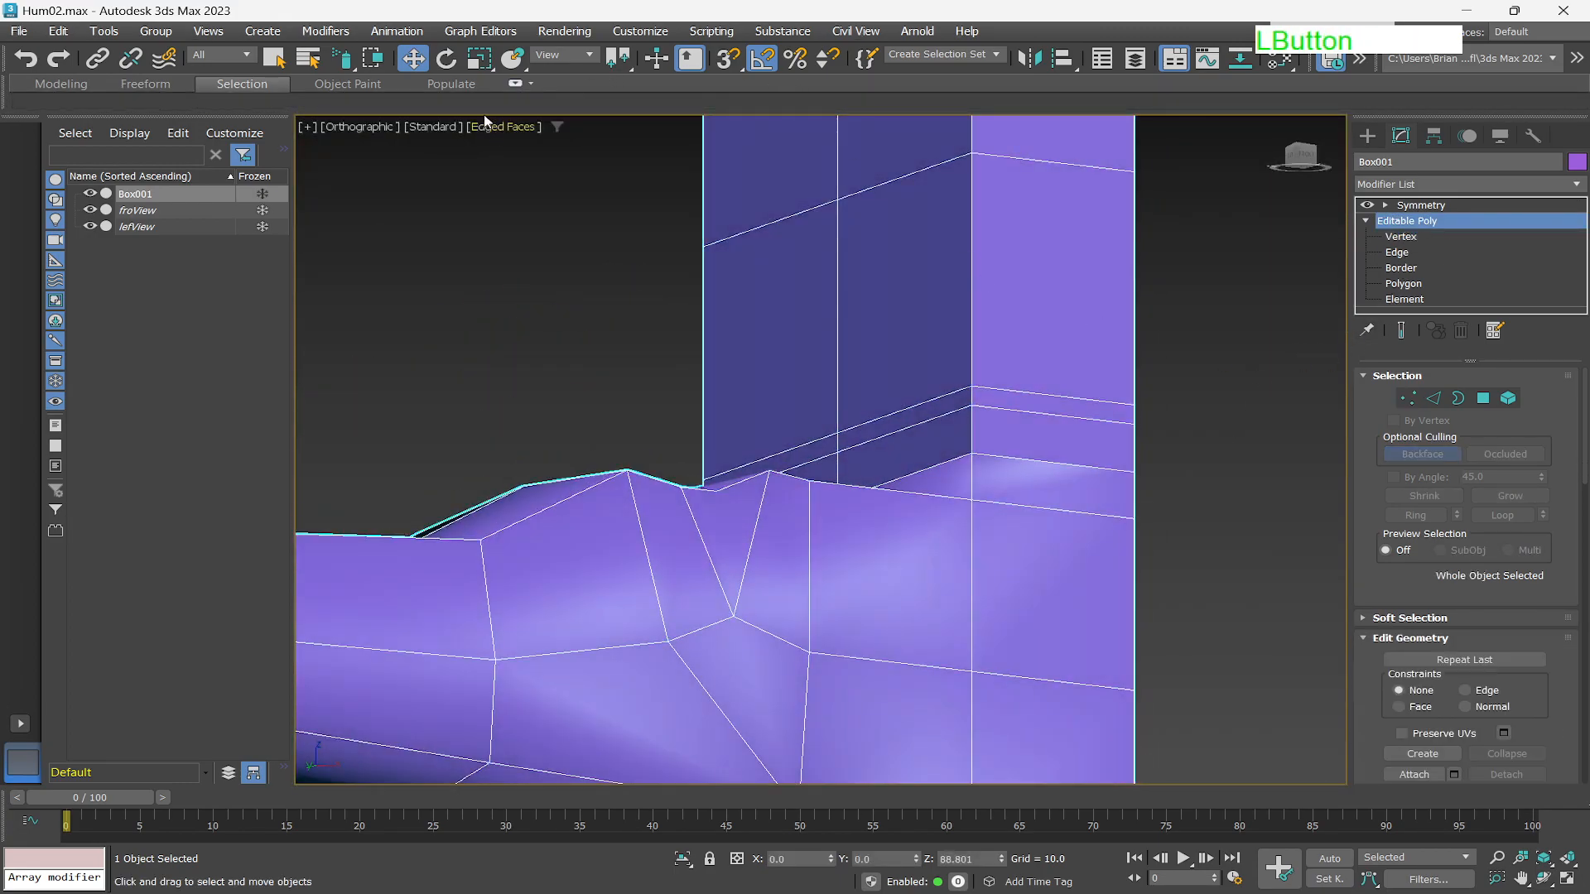
click(59, 84)
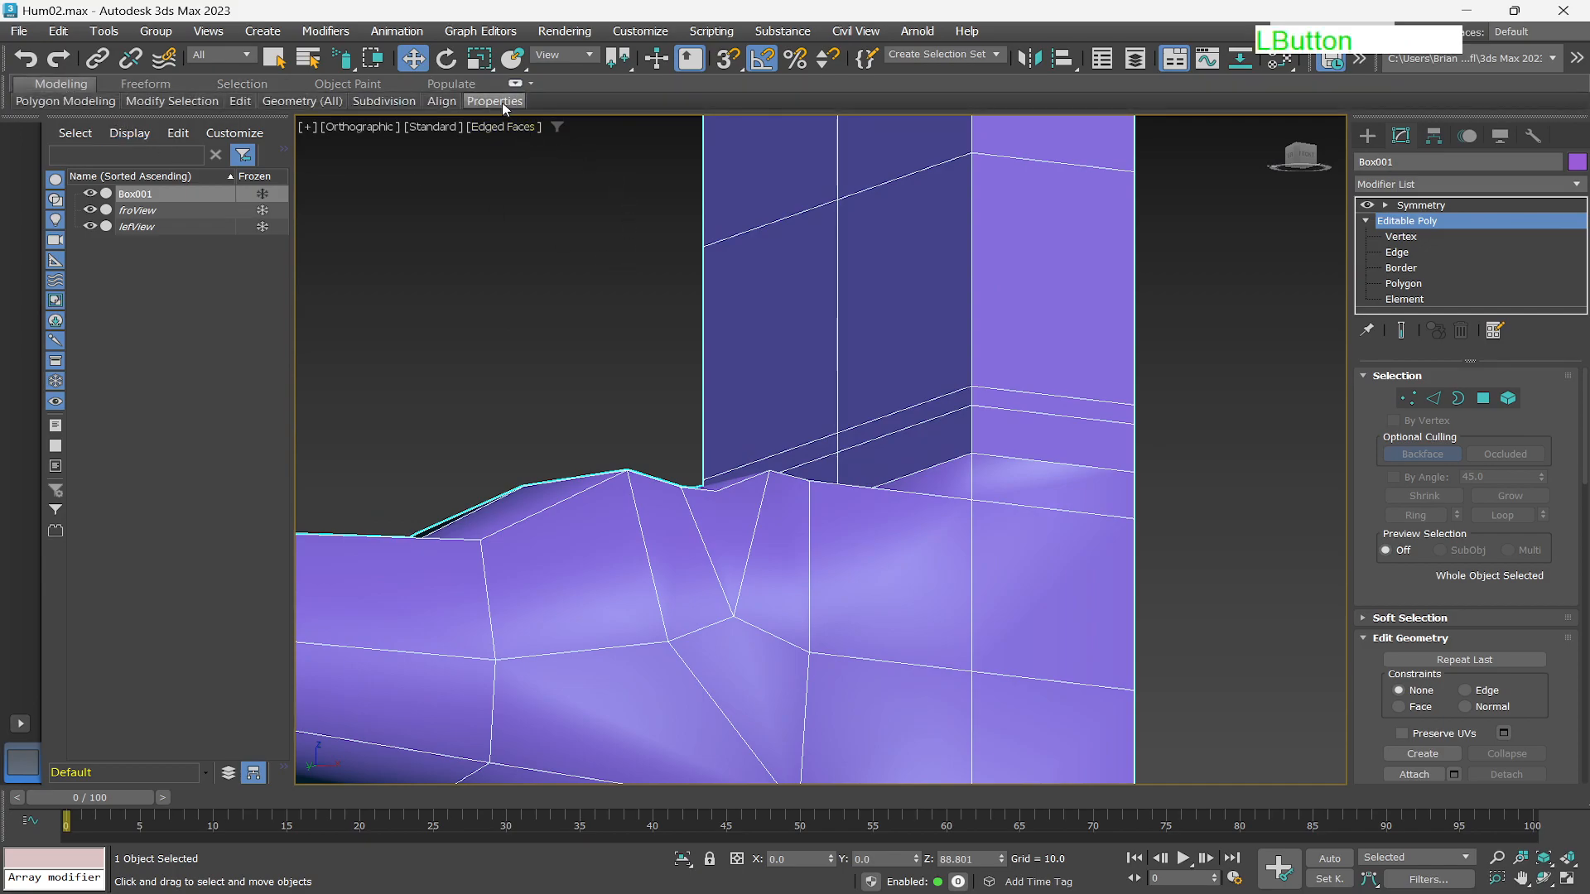
Apply Smooth smoothing to the whole Editable Poly model.
click(488, 101)
click(477, 149)
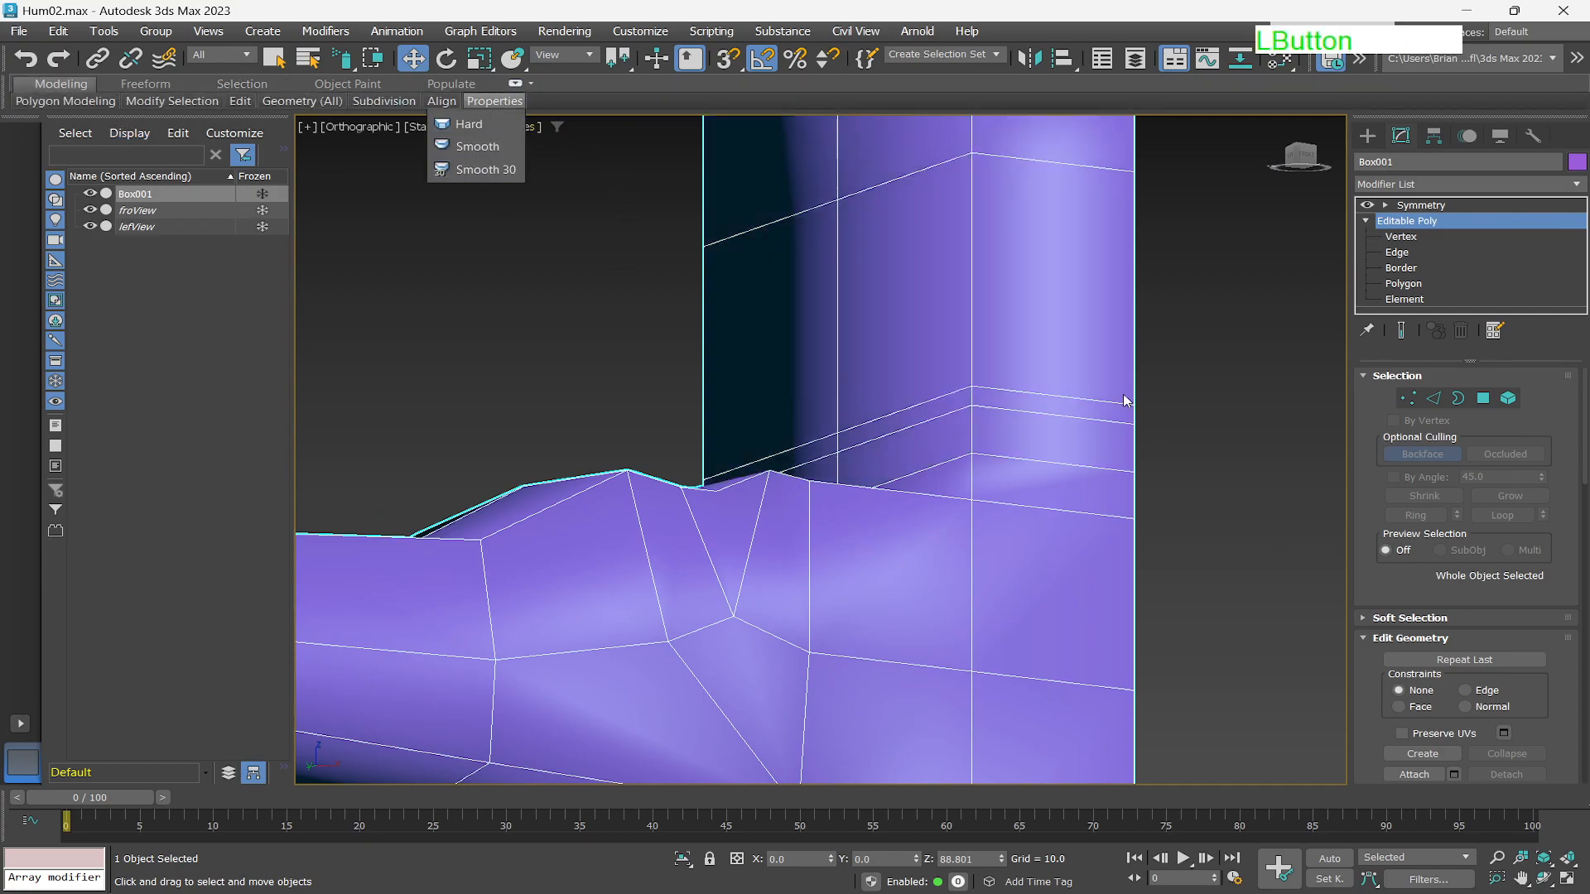
scroll(992, 484, down, 1)
scroll(992, 461, up, 1)
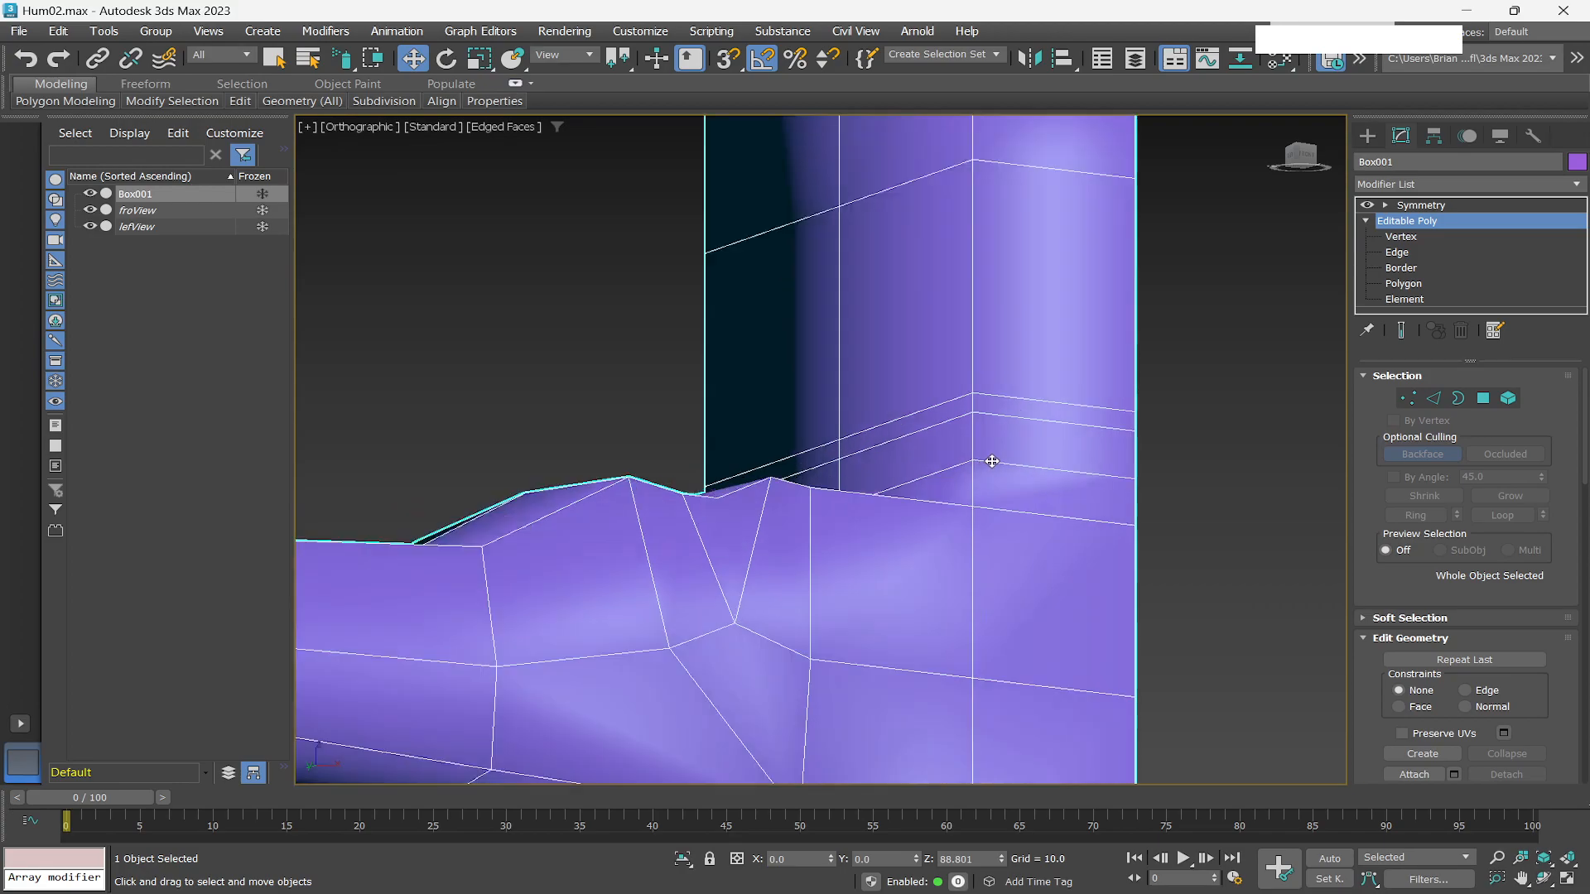
alt+middle_drag(997, 451, 1007, 477)
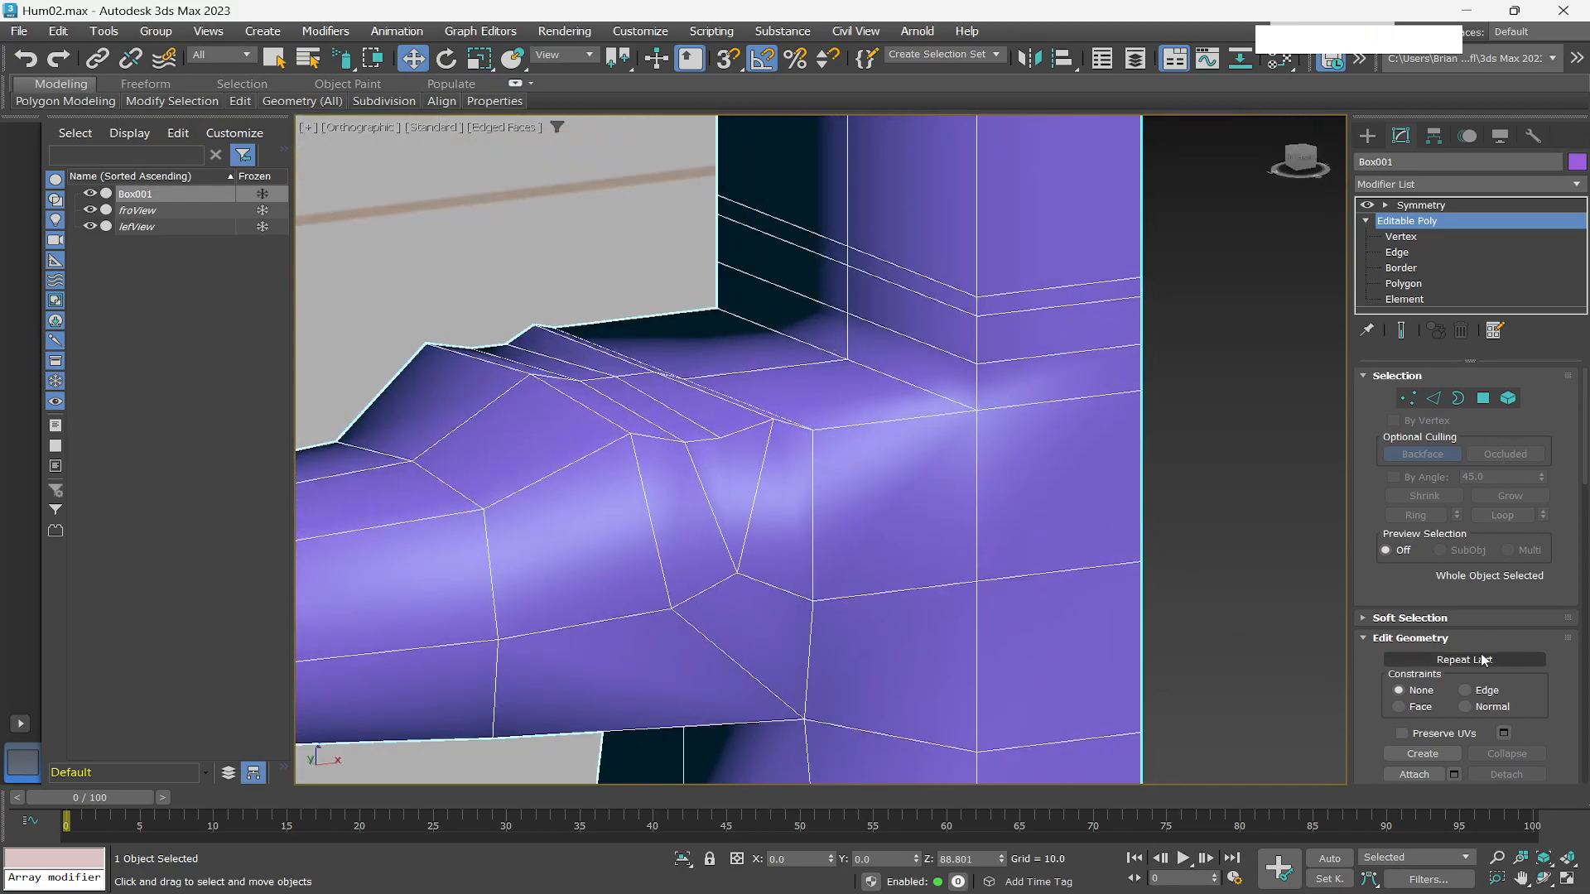
With the Cut tool at vertex level, cut new edges across the faces at the neck's base where it meets the shoulder.
scroll(1485, 654, down, 2)
click(1493, 753)
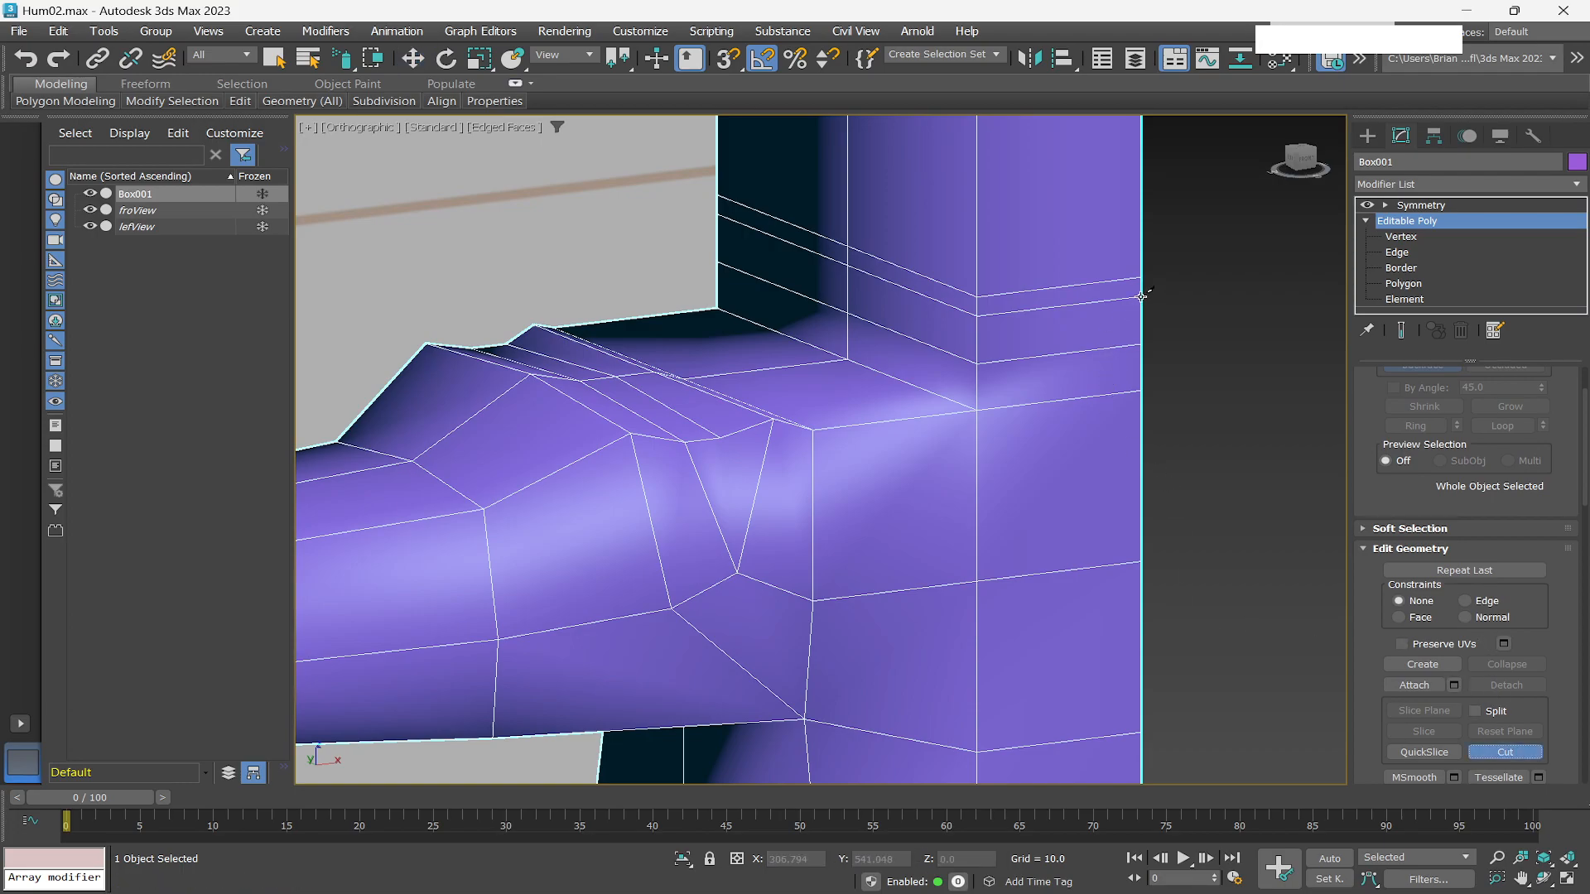
click(1402, 284)
click(1399, 238)
click(1142, 296)
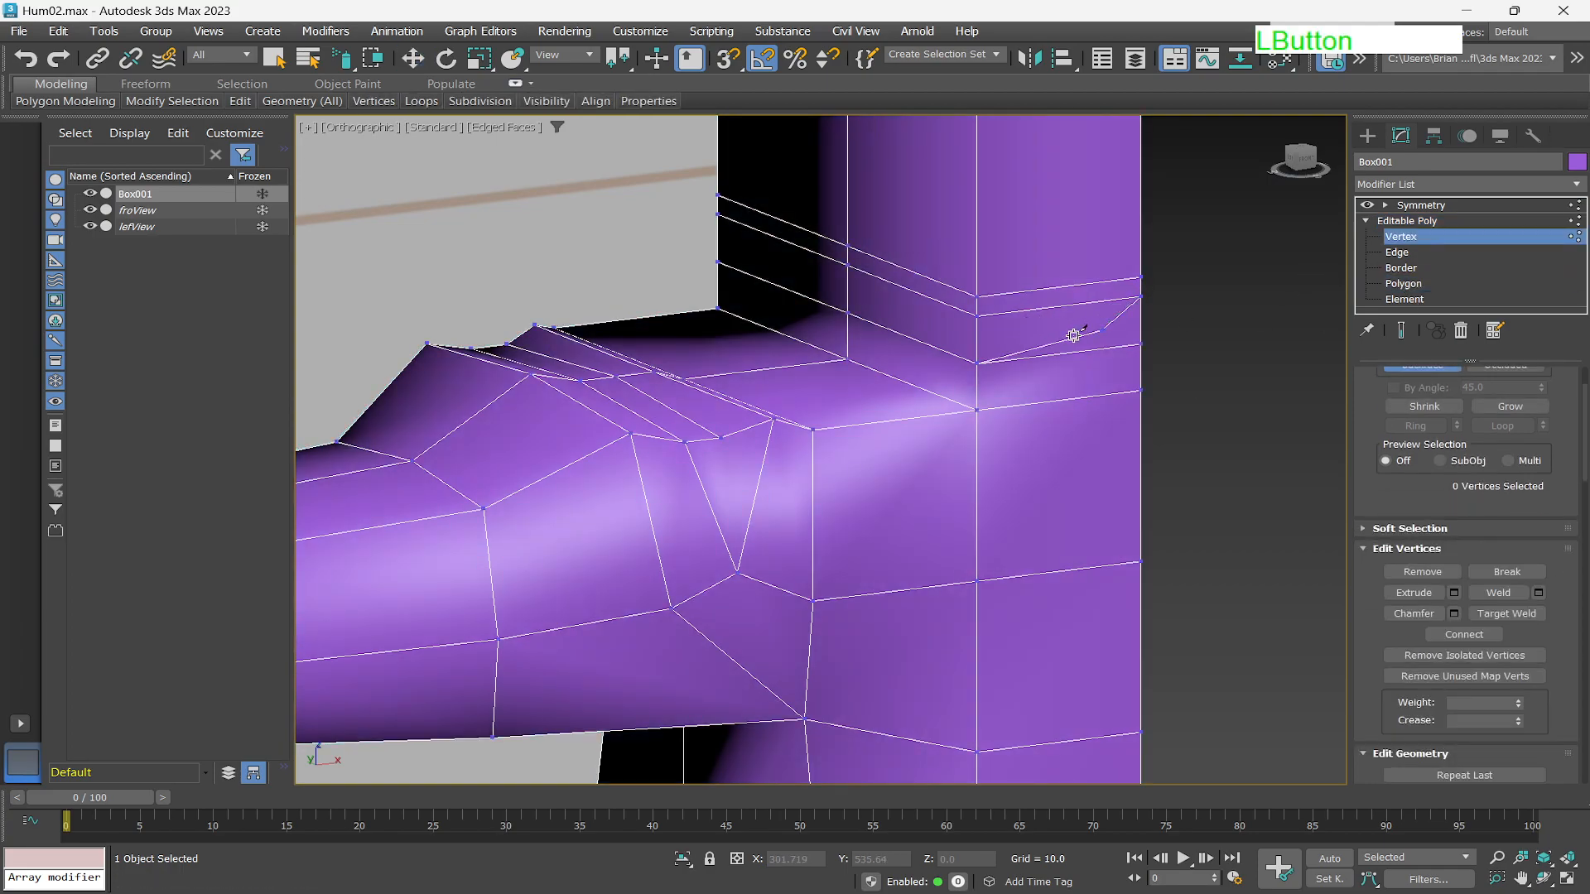
click(979, 362)
click(847, 263)
click(717, 263)
alt+middle_drag(727, 284, 952, 289)
scroll(628, 323, down, 3)
scroll(628, 321, down, 2)
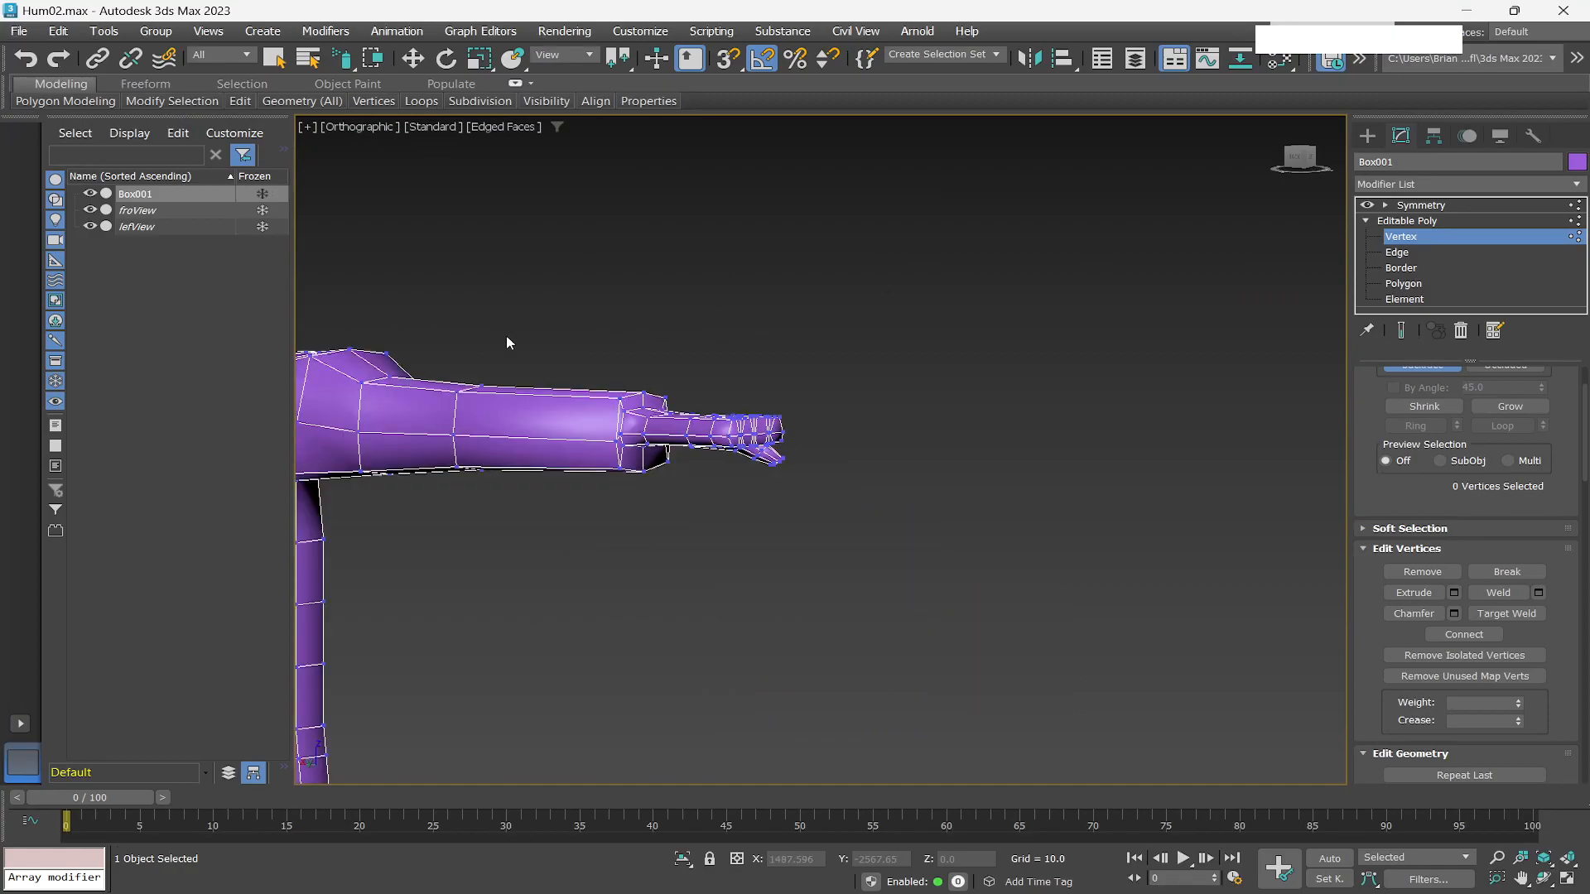
scroll(459, 339, down, 4)
scroll(415, 341, down, 4)
scroll(348, 333, up, 10)
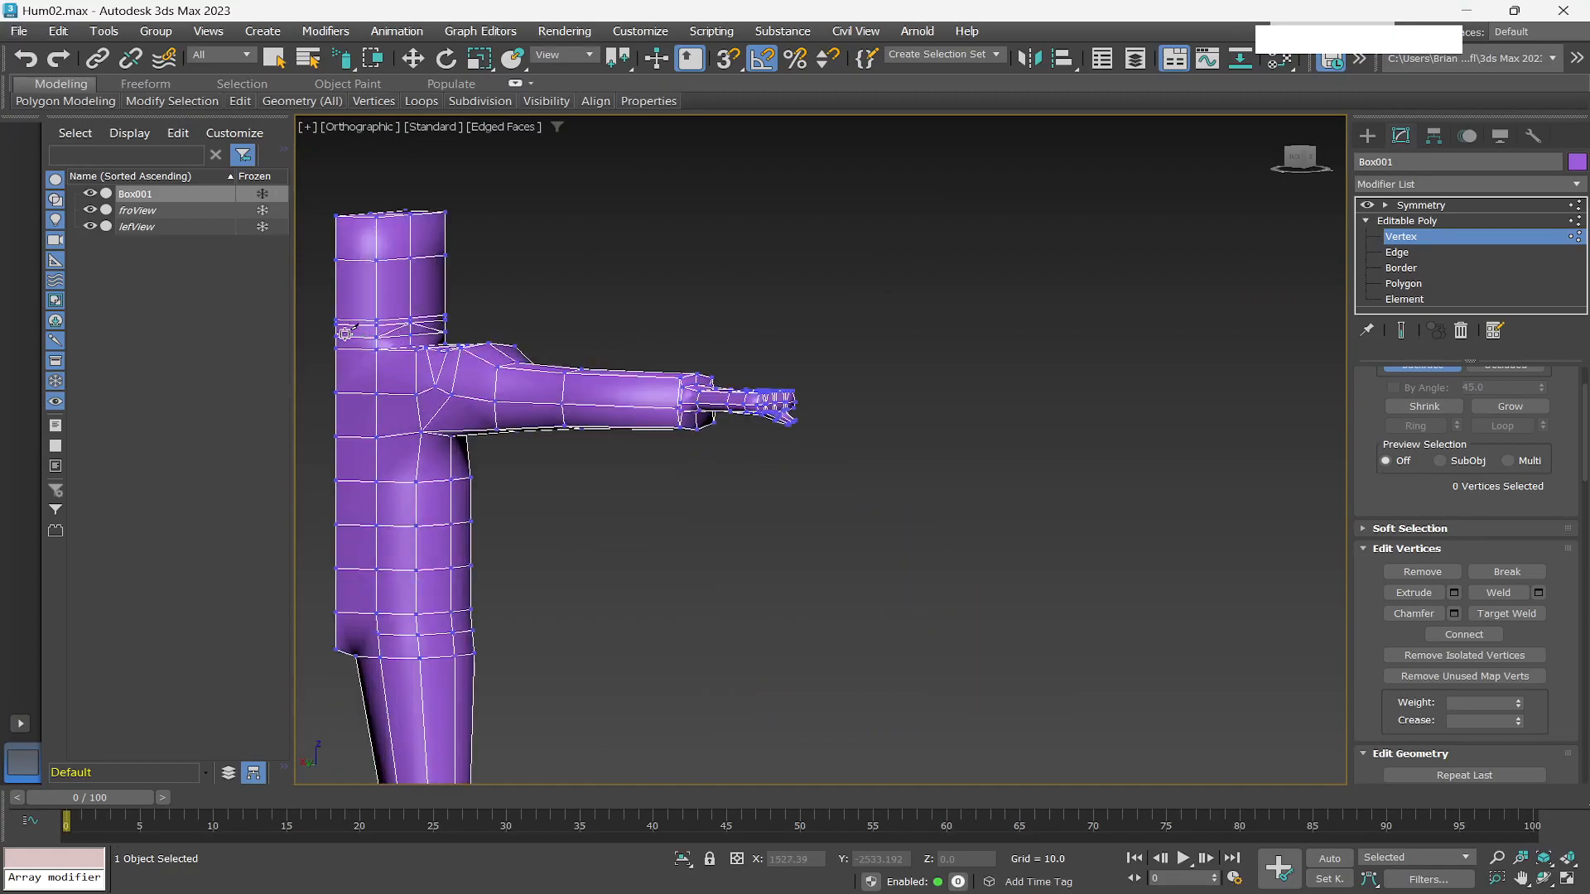
click(390, 275)
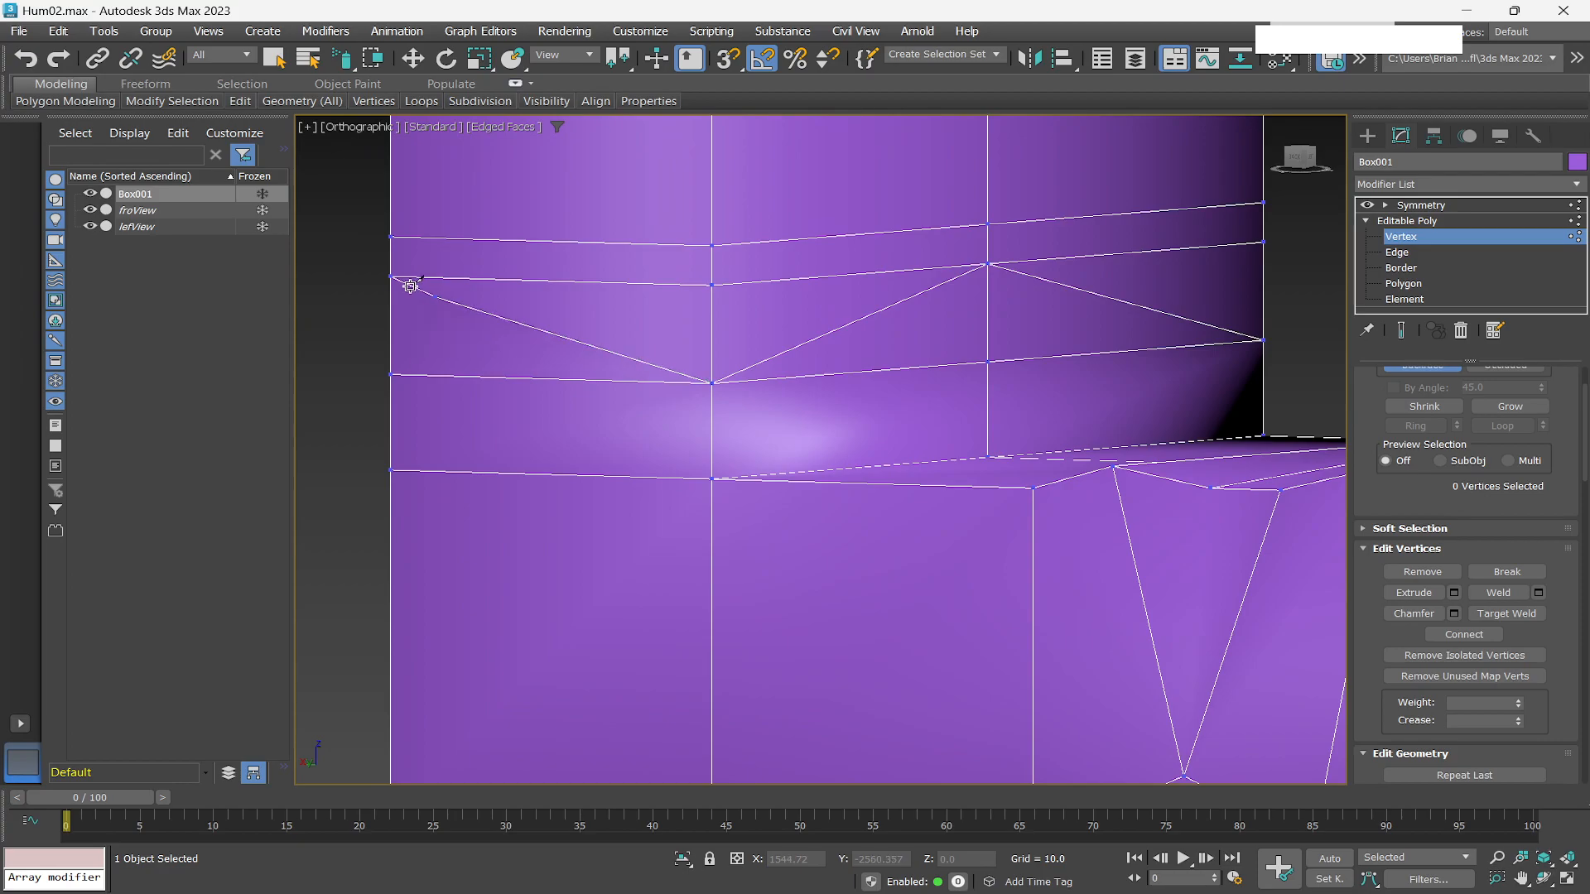
right_click(390, 276)
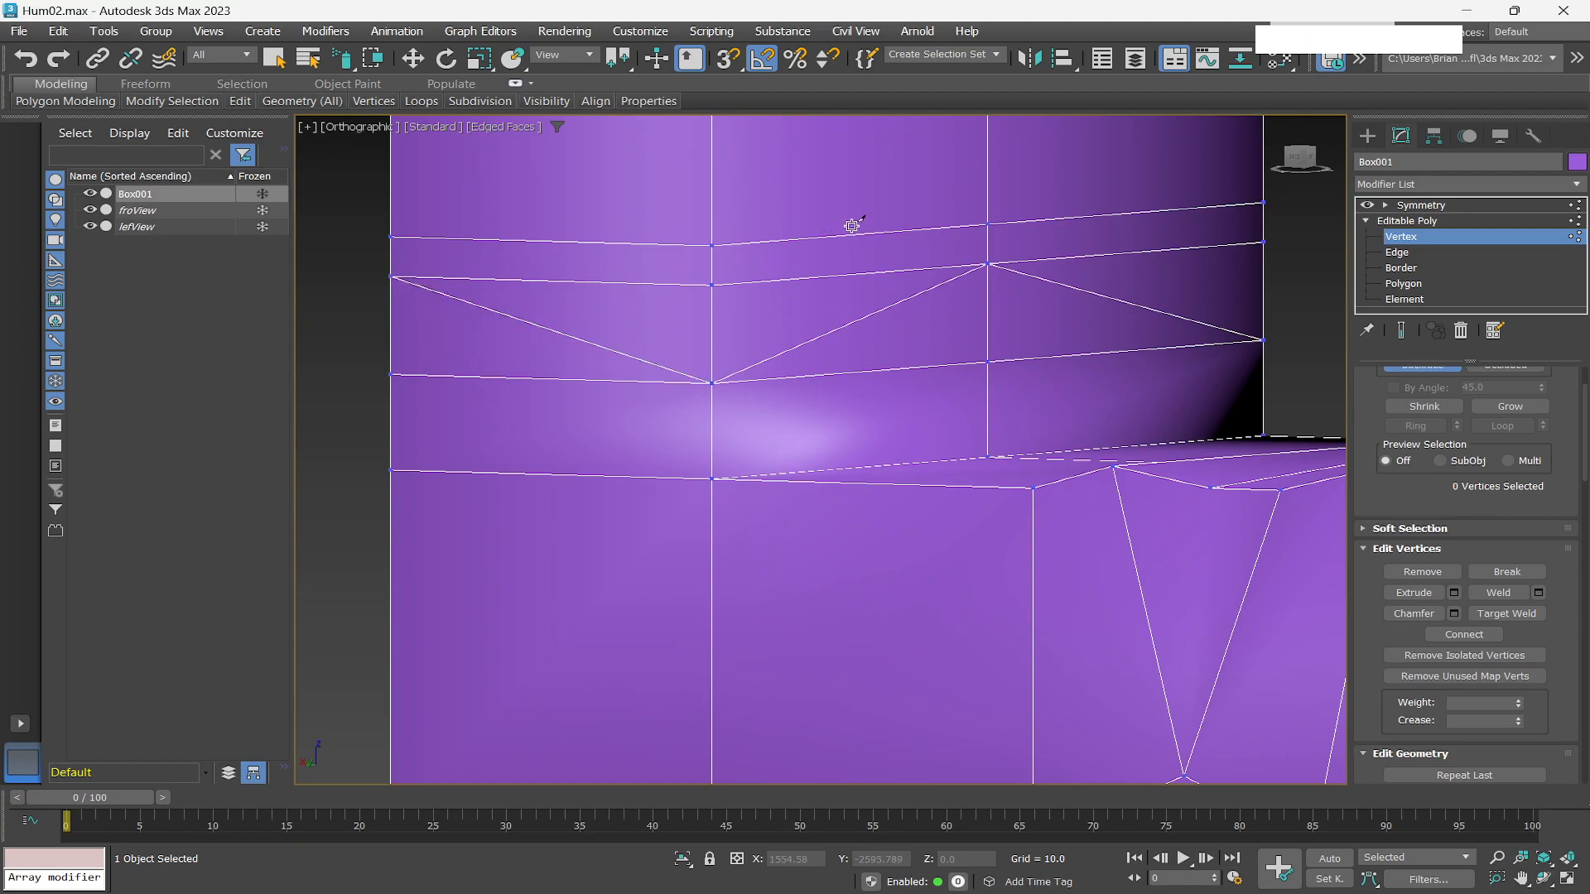
Inspect the new neck-base cuts and the shoulder from several angles.
scroll(848, 226, down, 3)
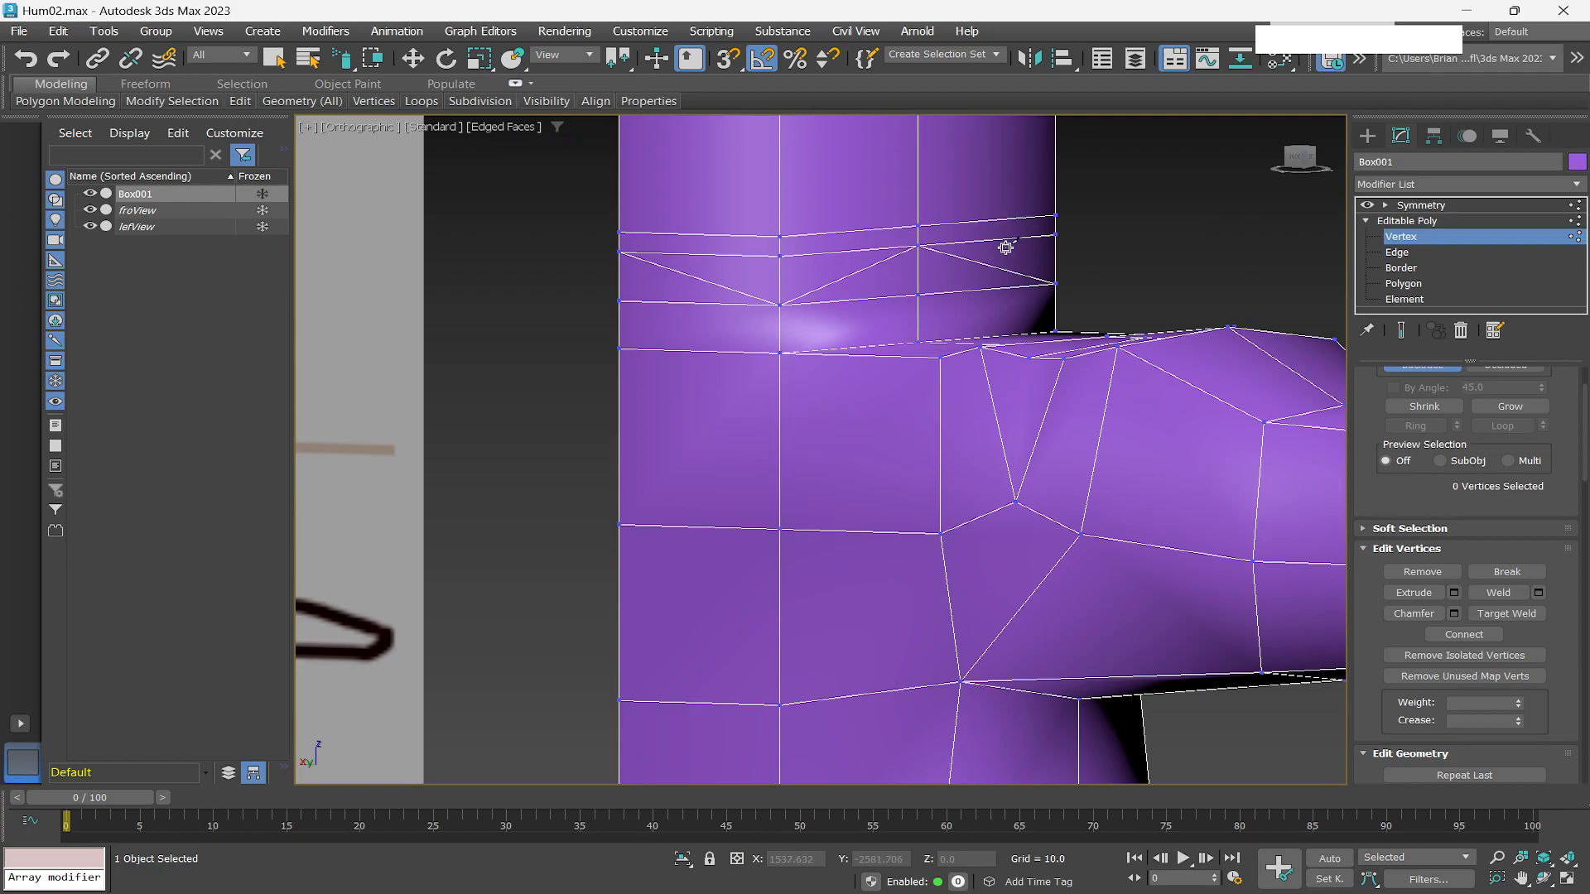
scroll(1012, 231, down, 2)
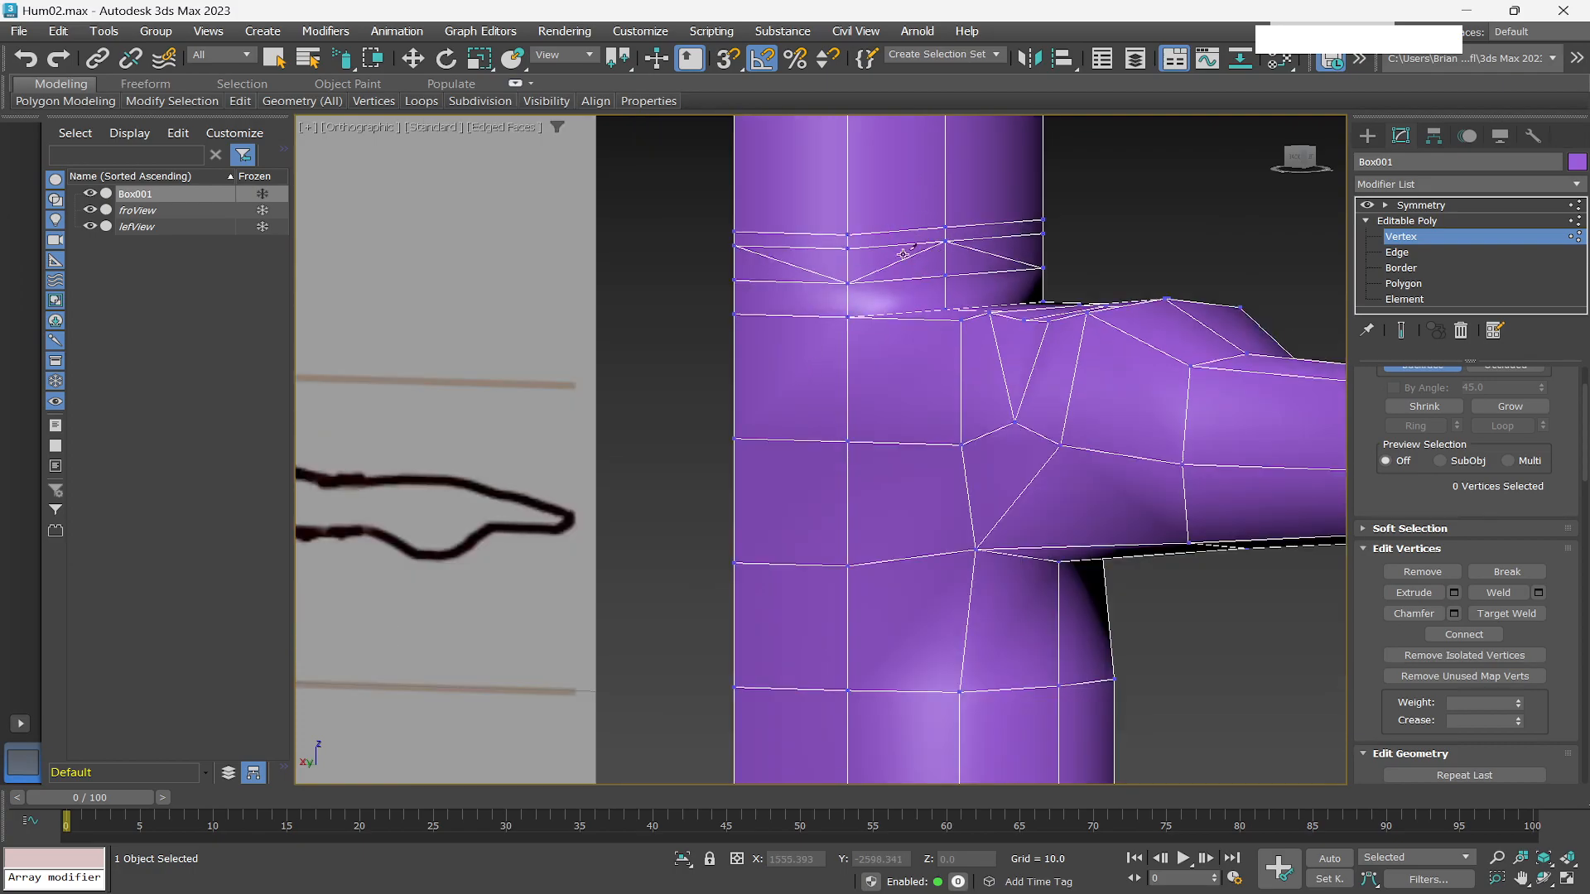
scroll(1058, 291, down, 2)
scroll(1058, 291, down, 3)
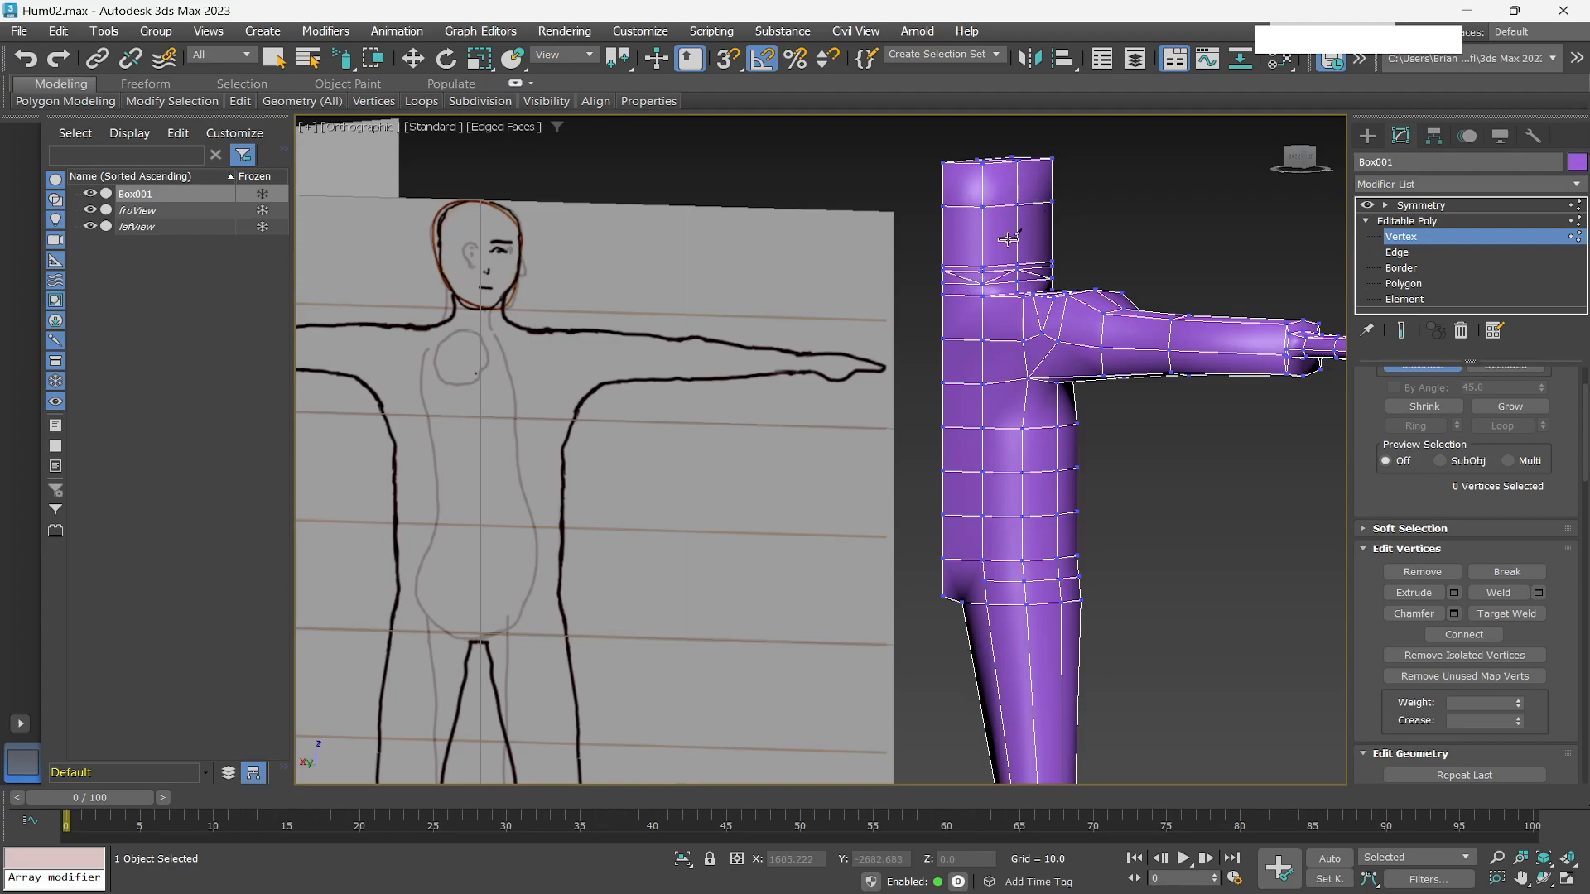
key(q)
scroll(1010, 240, down, 2)
scroll(1015, 240, up, 3)
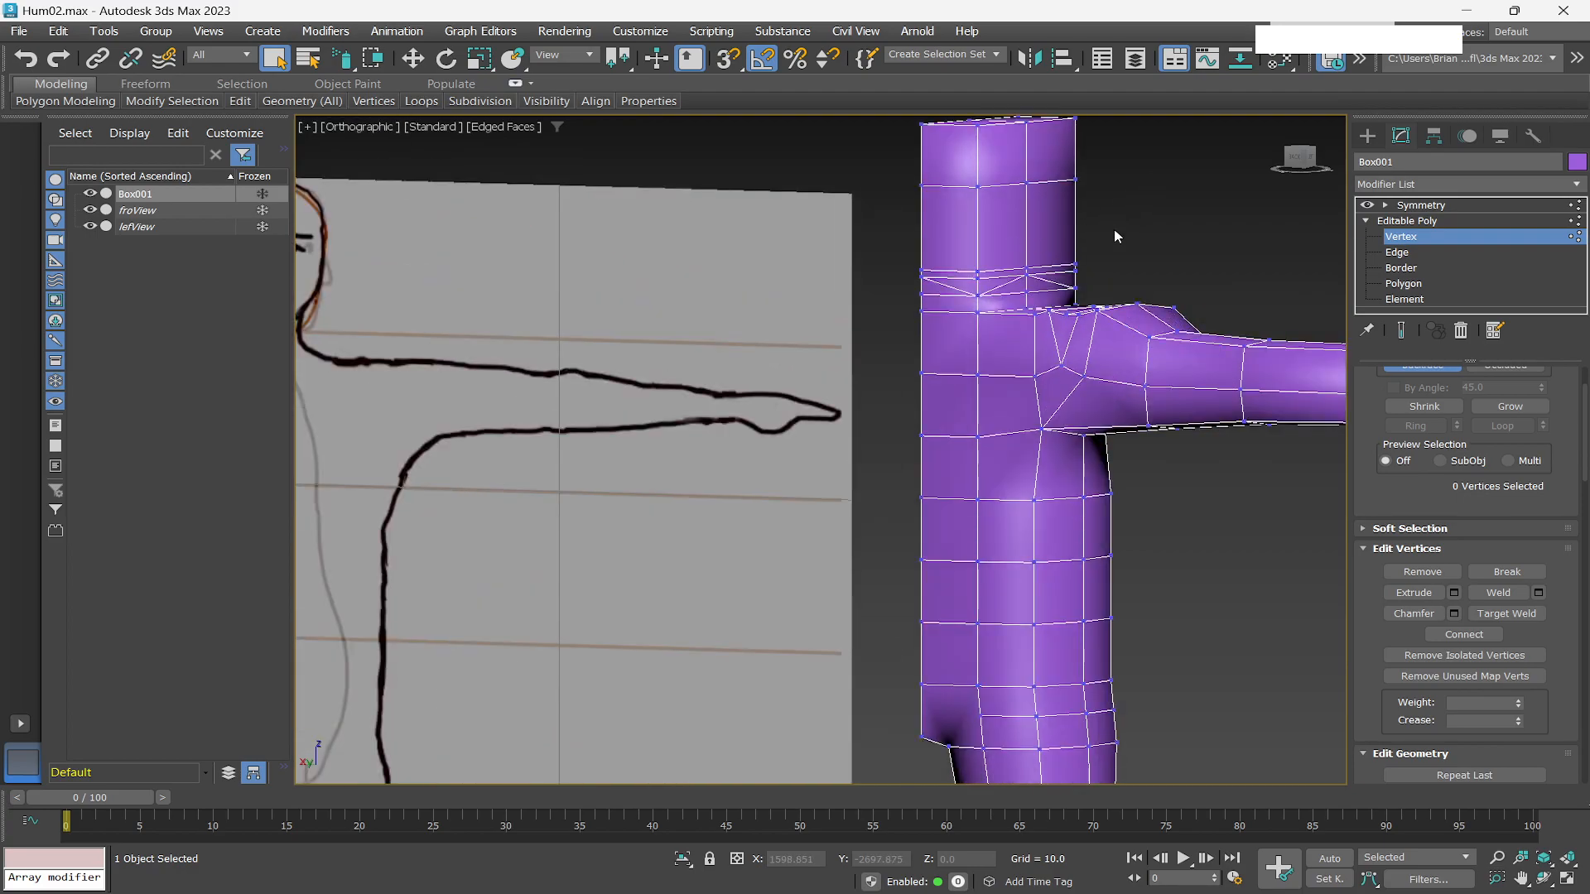
alt+middle_drag(1115, 236, 988, 299)
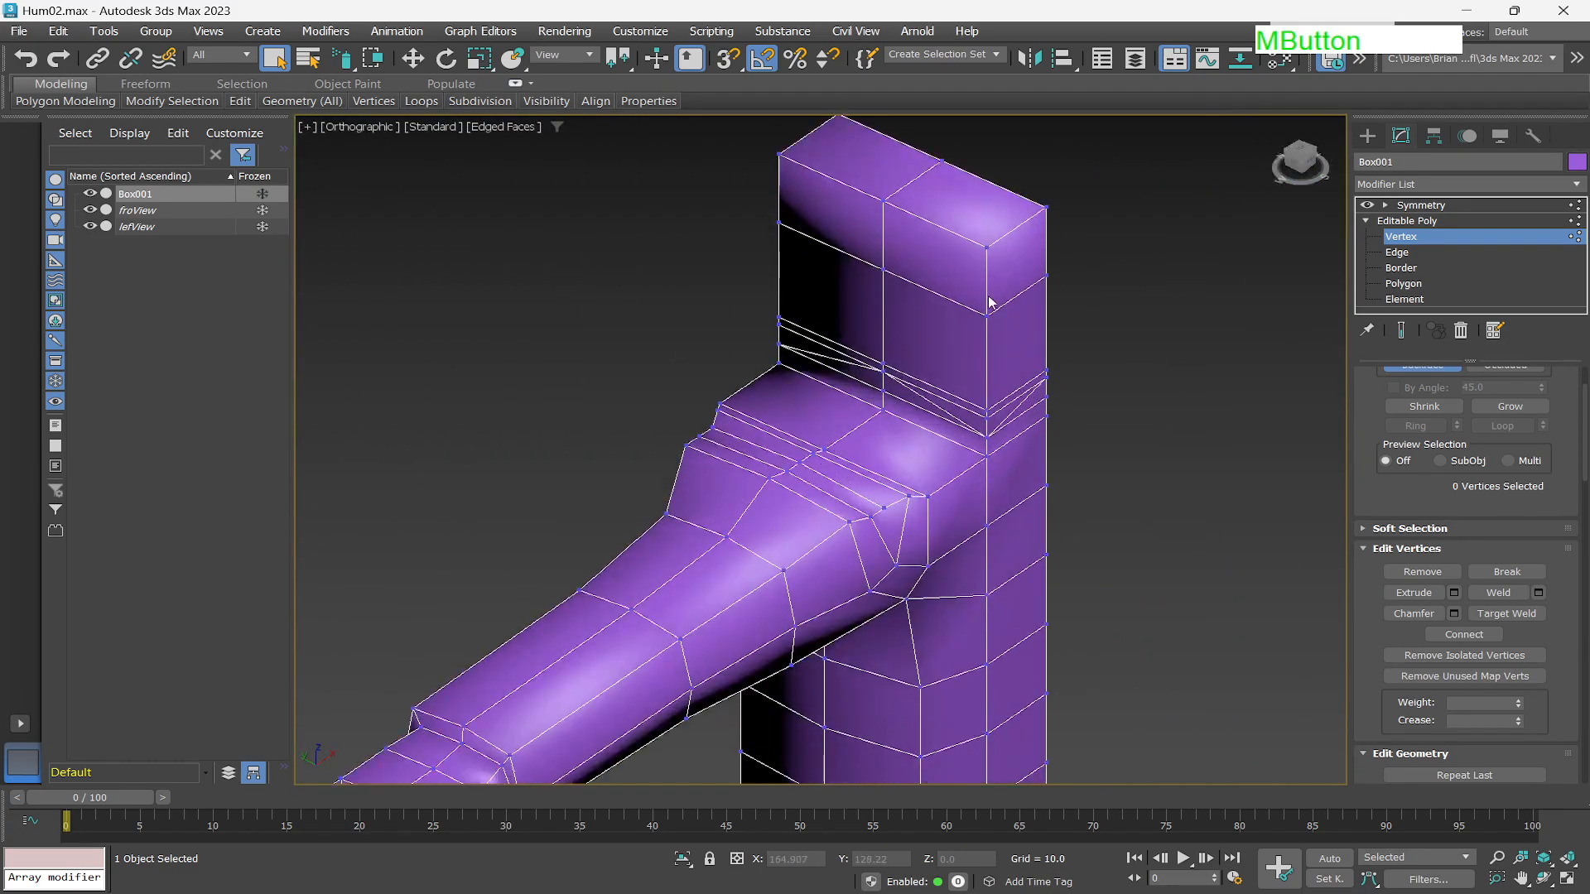
mouse_move(908, 379)
alt+middle_down()
mouse_move(1003, 255)
mouse_move(966, 337)
mouse_move(993, 298)
mouse_move(951, 276)
mouse_move(937, 290)
mouse_move(955, 298)
alt+middle_up()
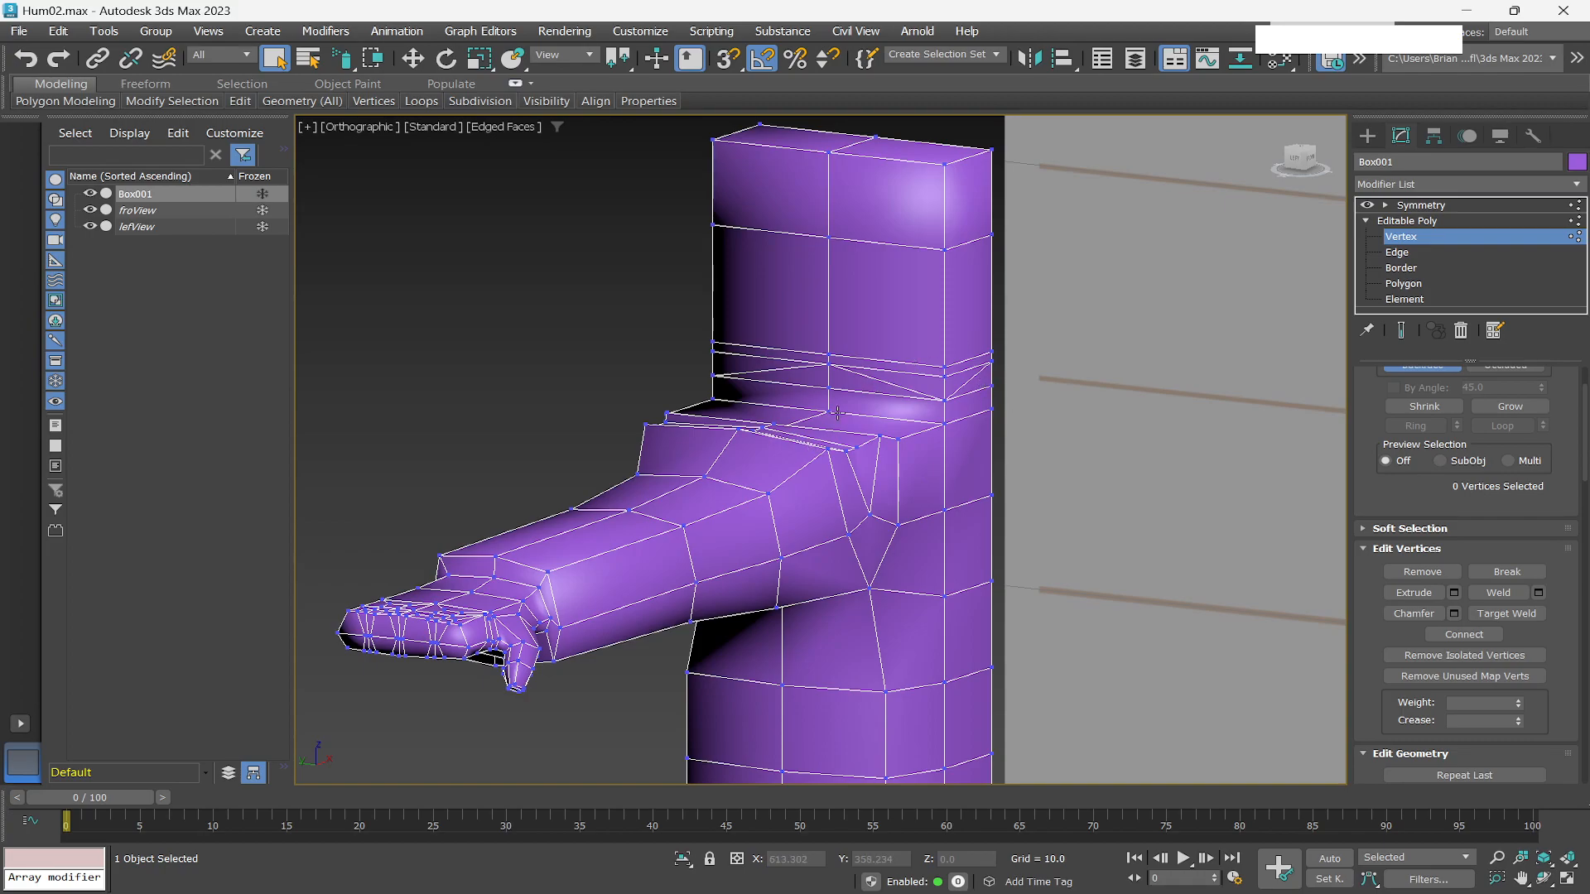
scroll(853, 381, down, 3)
scroll(824, 383, down, 2)
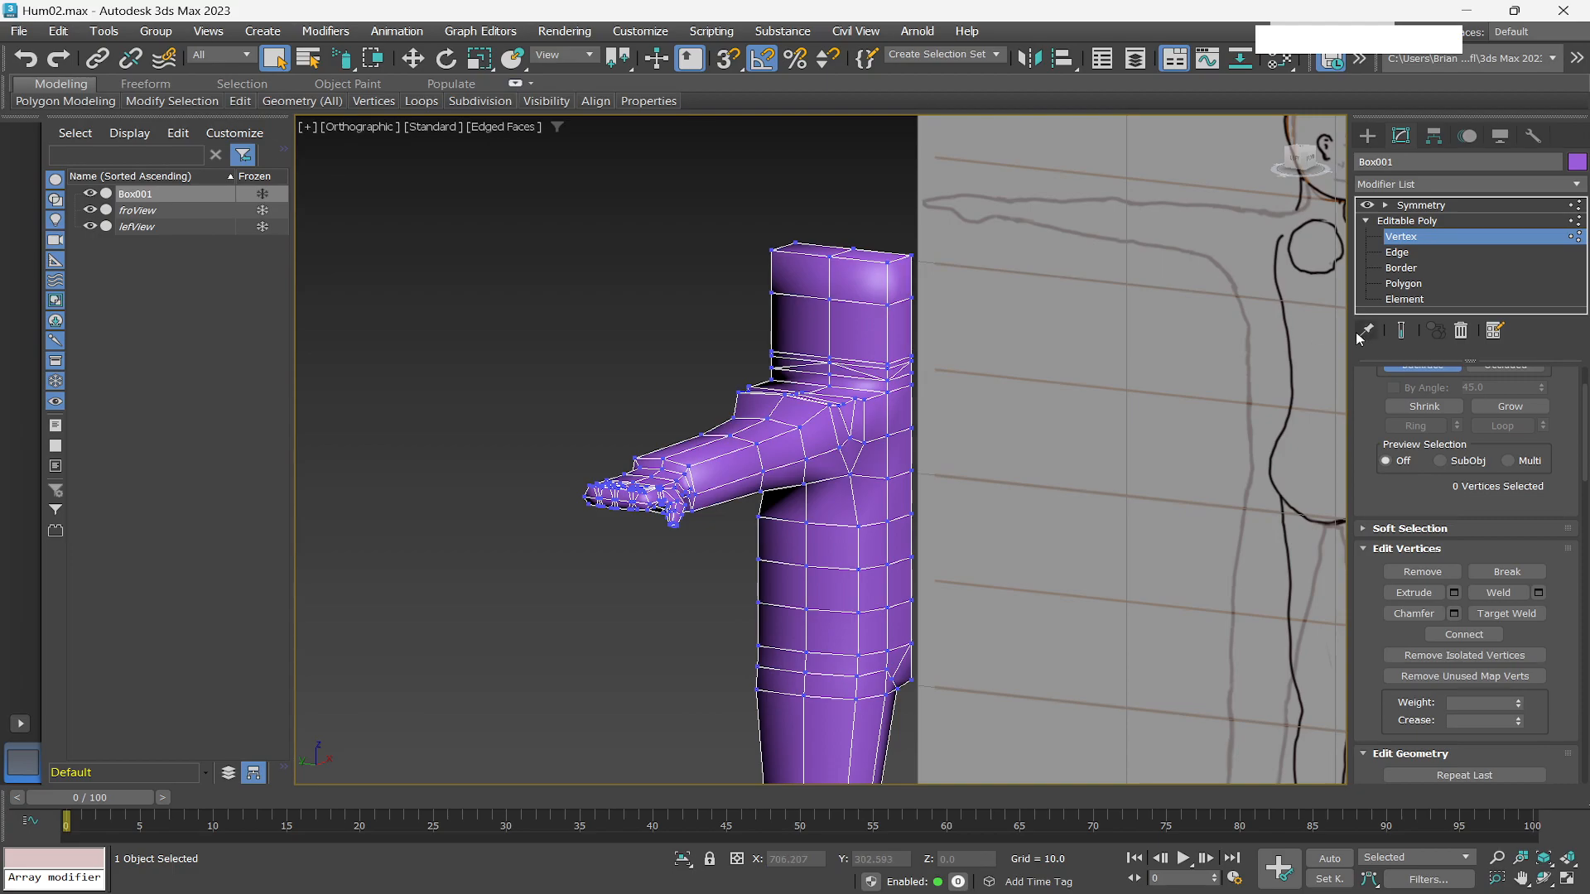
alt+middle_drag(952, 507, 906, 516)
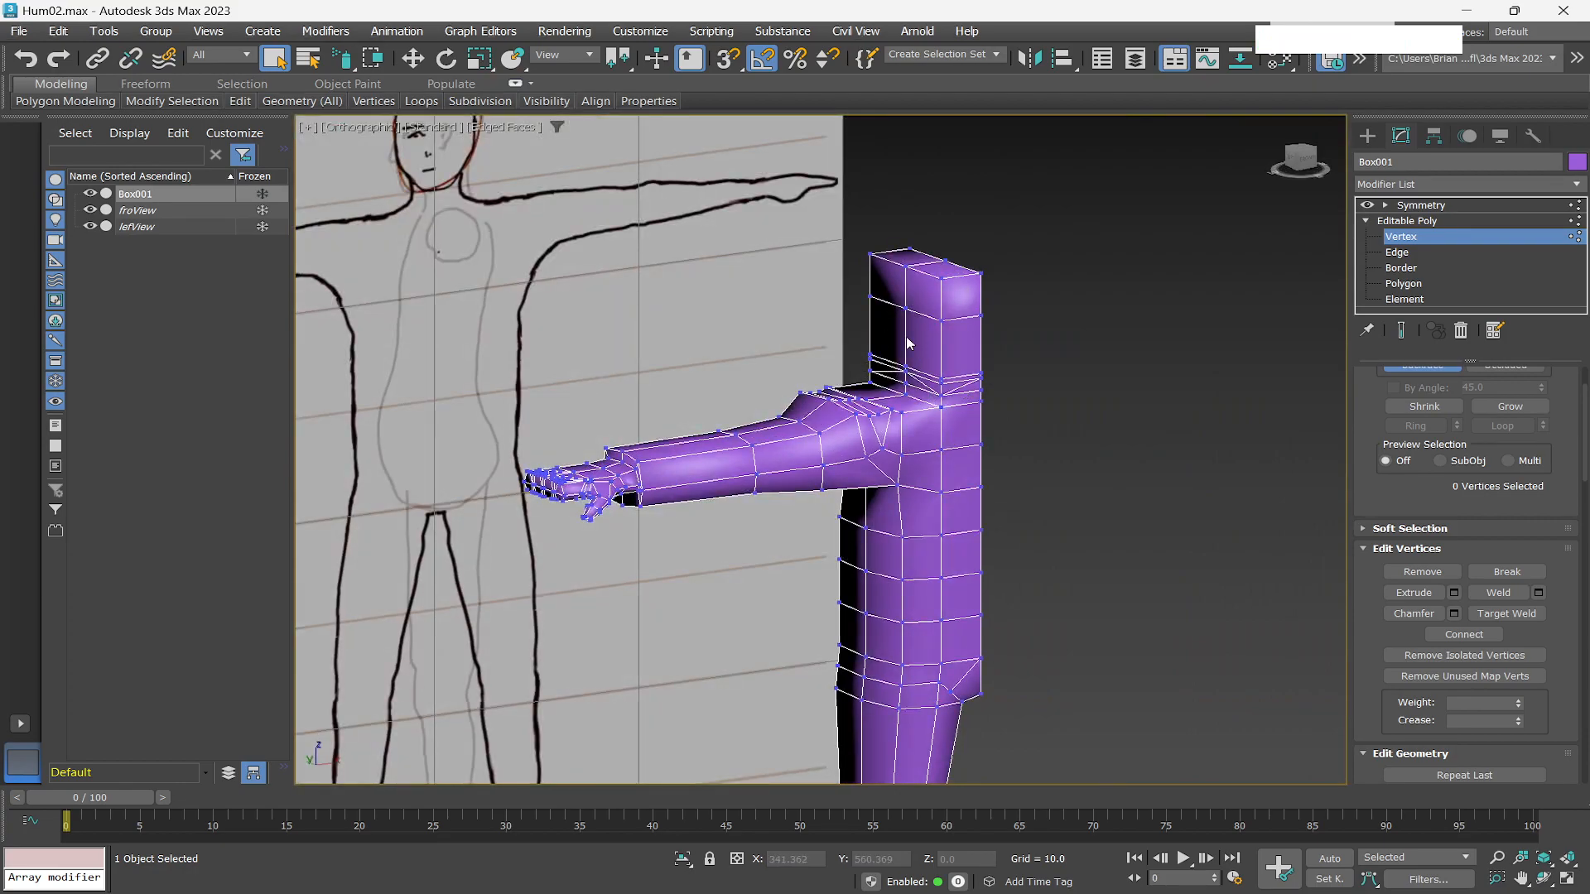
scroll(901, 329, up, 6)
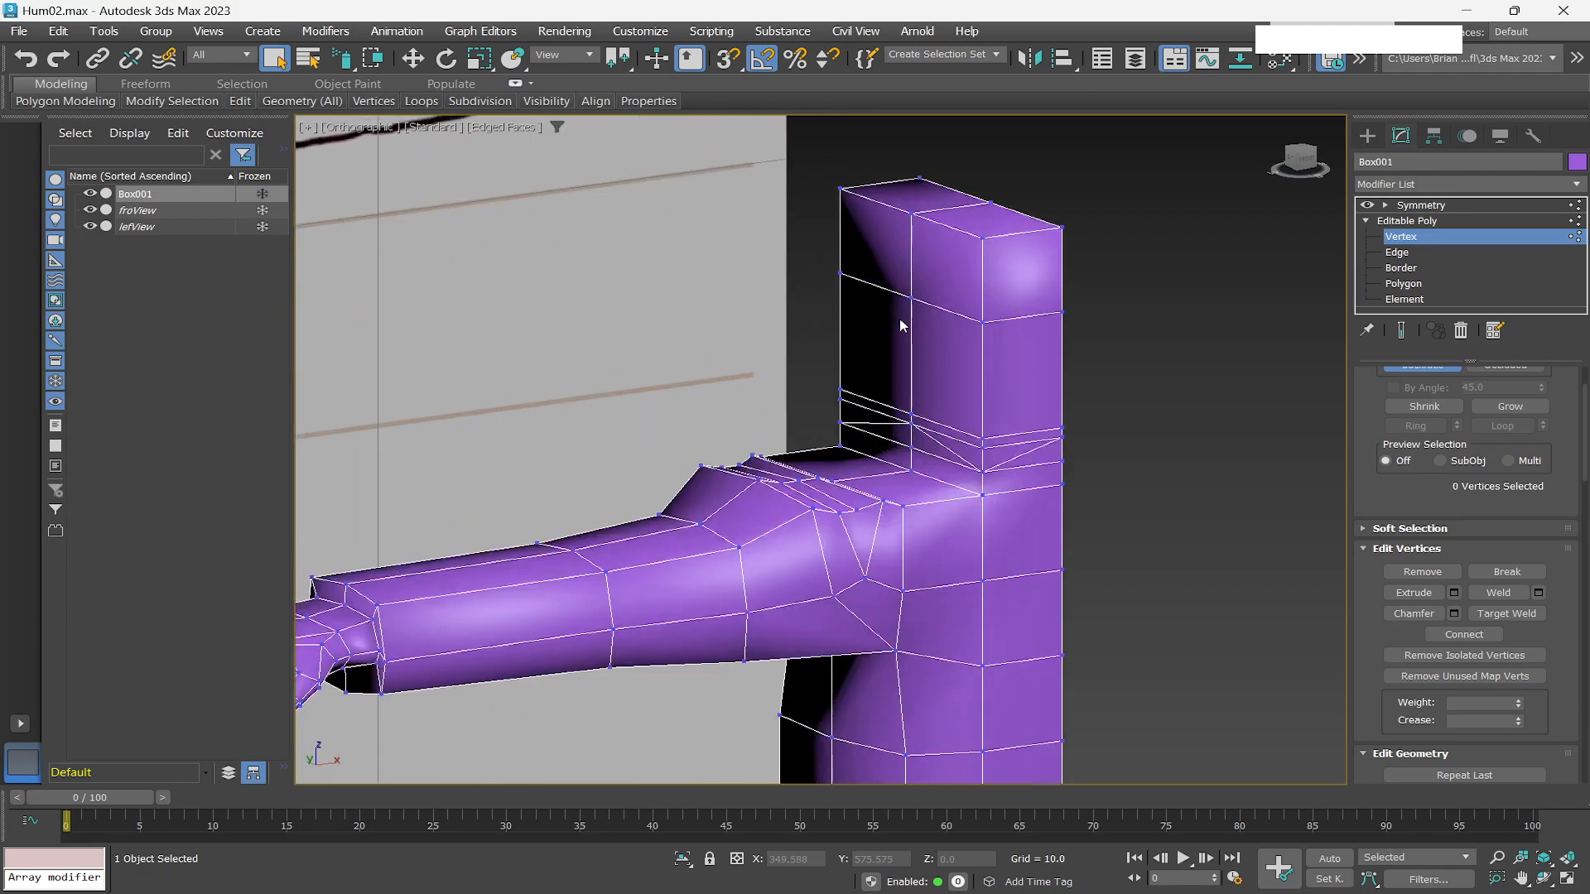
alt+middle_drag(959, 337, 891, 356)
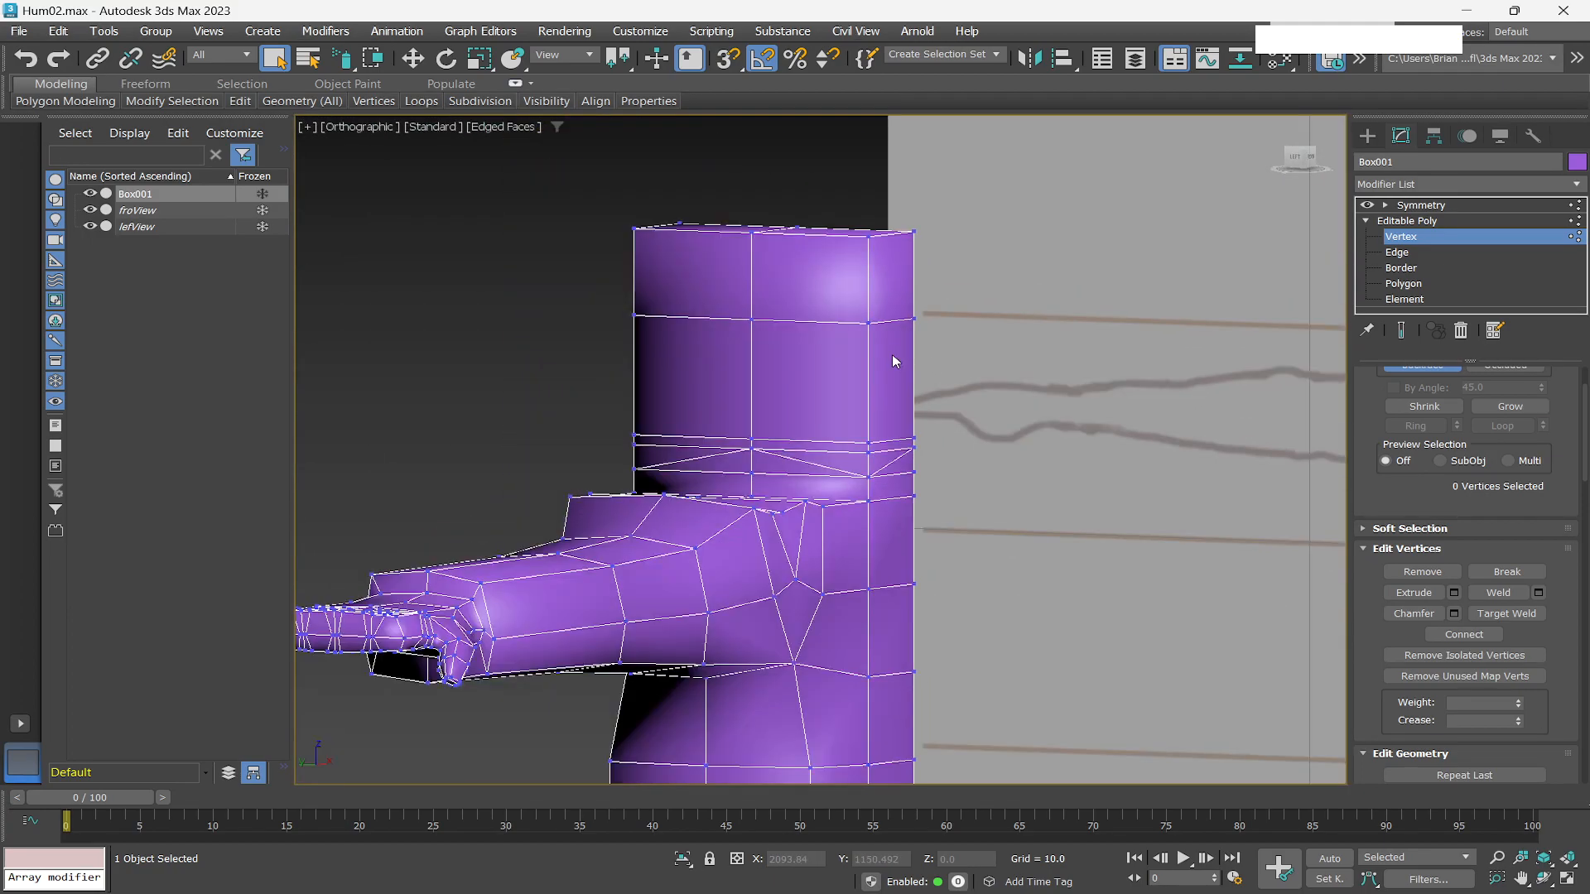
scroll(892, 355, down, 2)
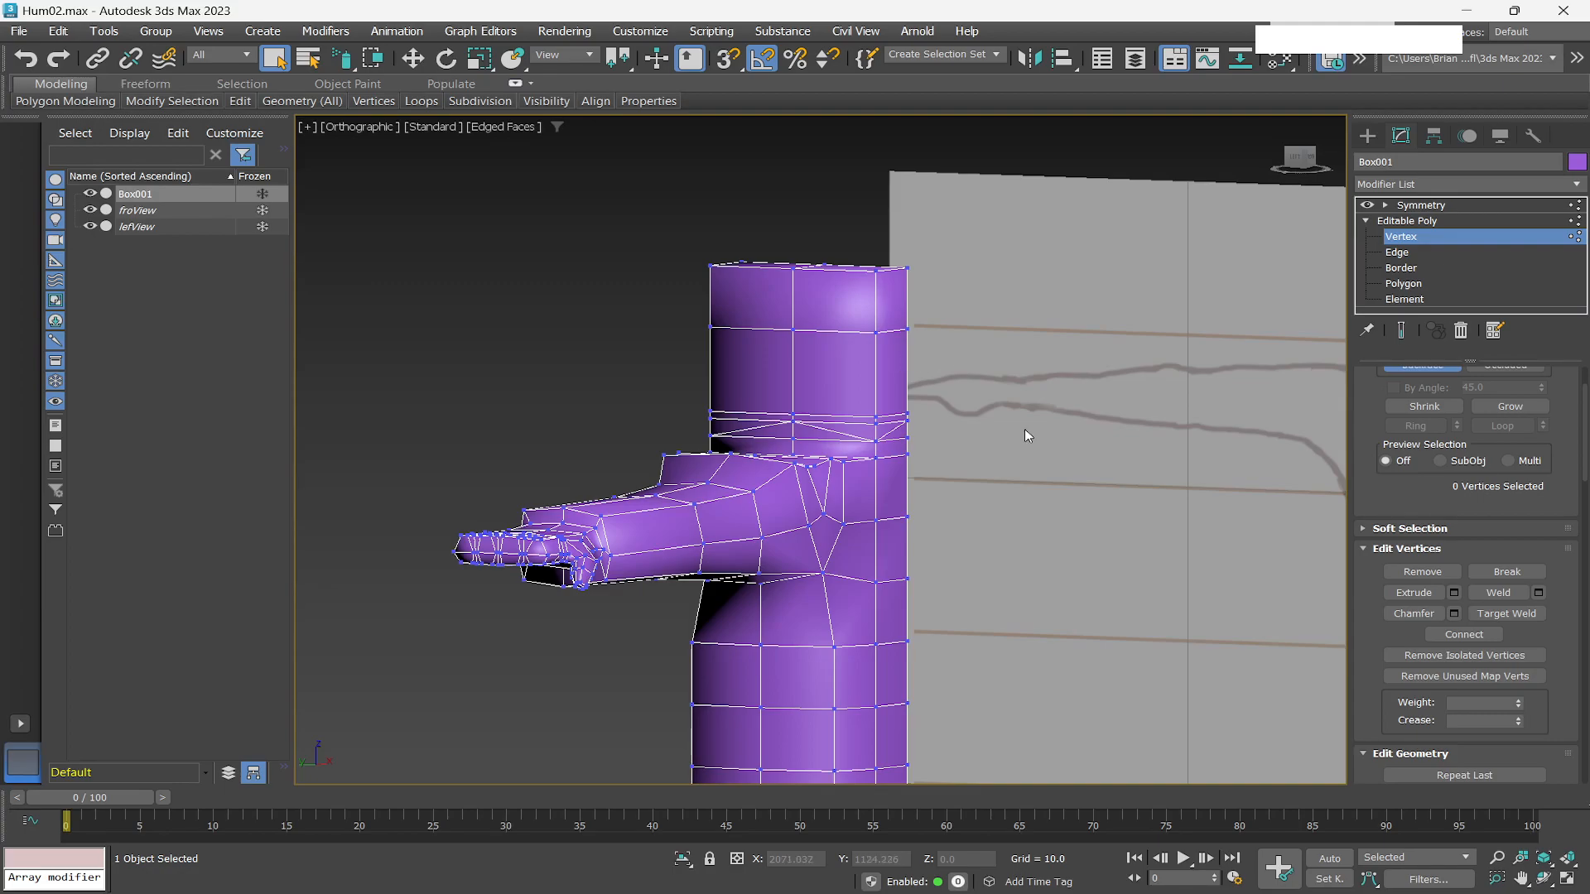
At polygon level, select the seven polygons on the shoulder beside the neck base, turn on see-through, and move them slightly backward in the Left view.
click(1410, 283)
scroll(903, 424, up, 4)
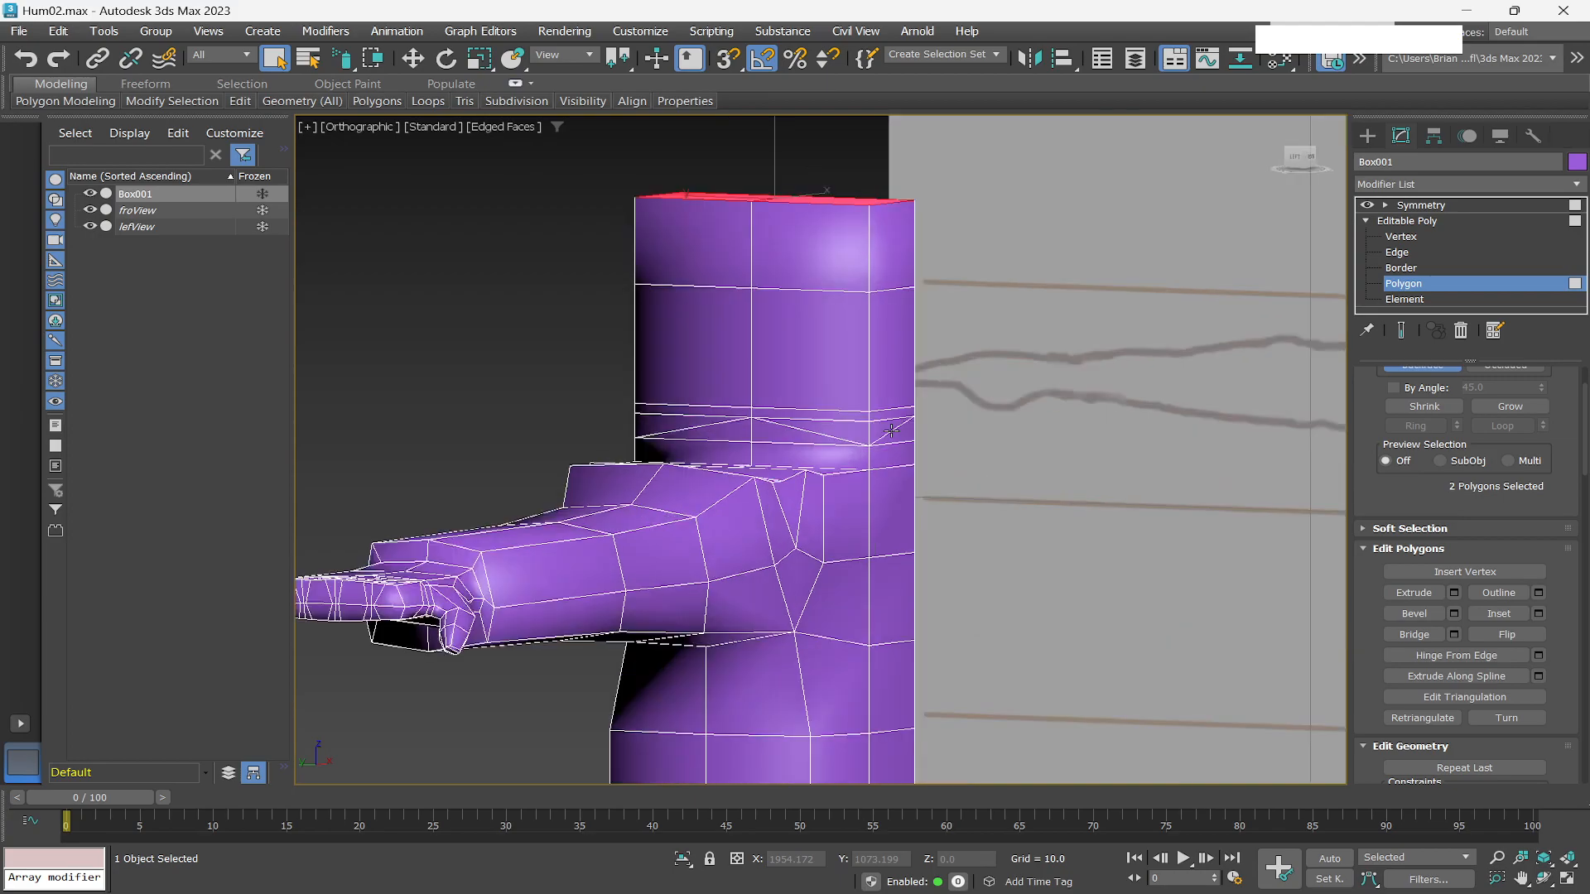
click(884, 424)
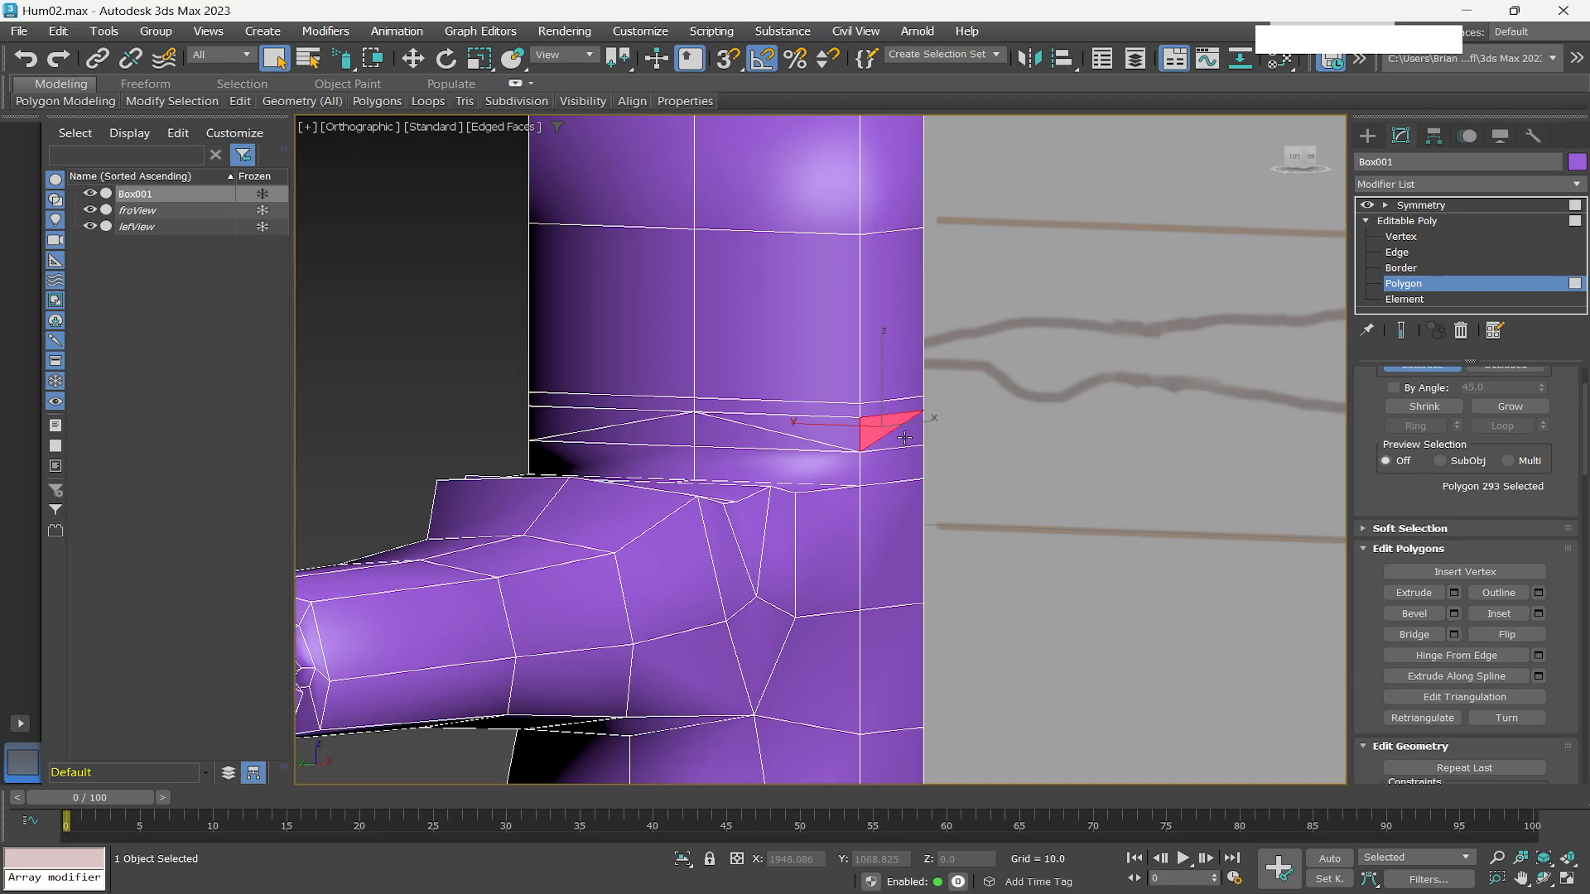
ctrl+click(907, 432)
ctrl+click(905, 464)
ctrl+click(886, 542)
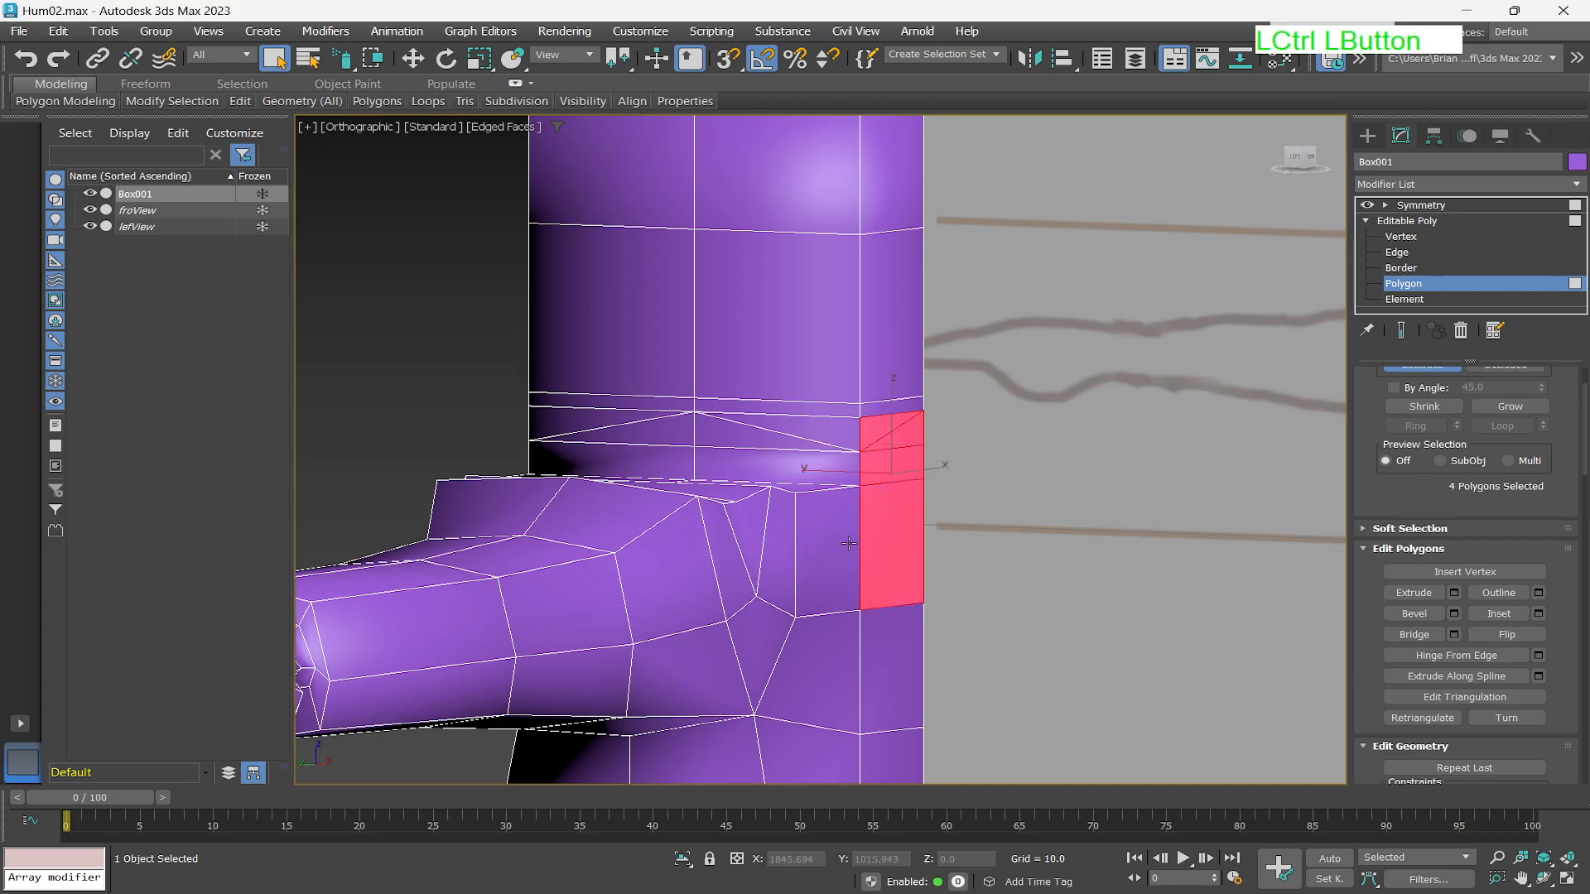
ctrl+click(845, 572)
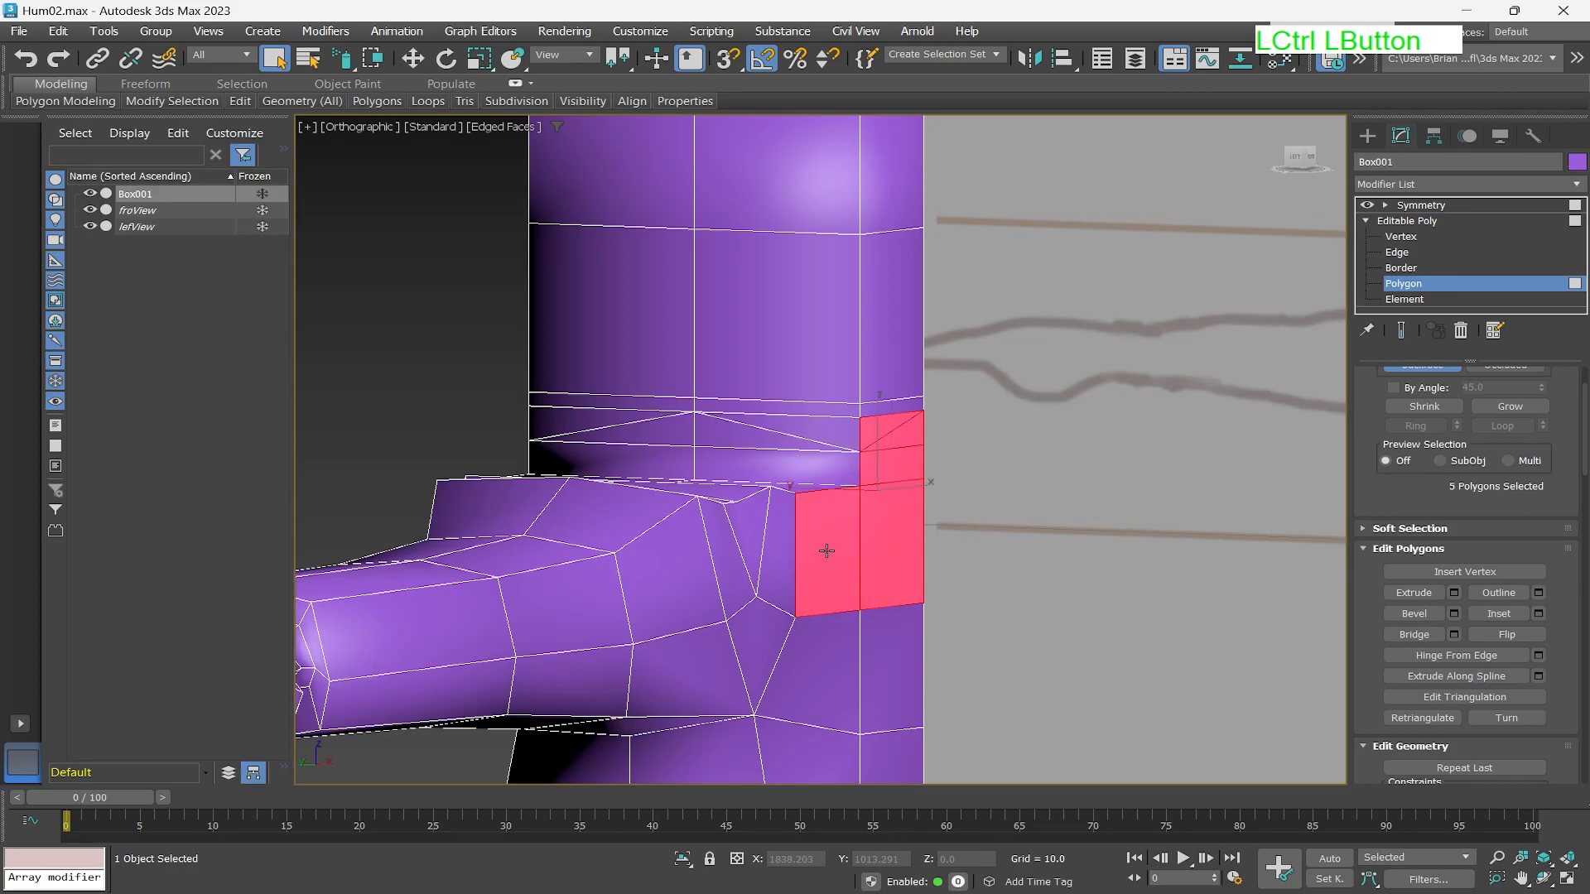
ctrl+click(808, 658)
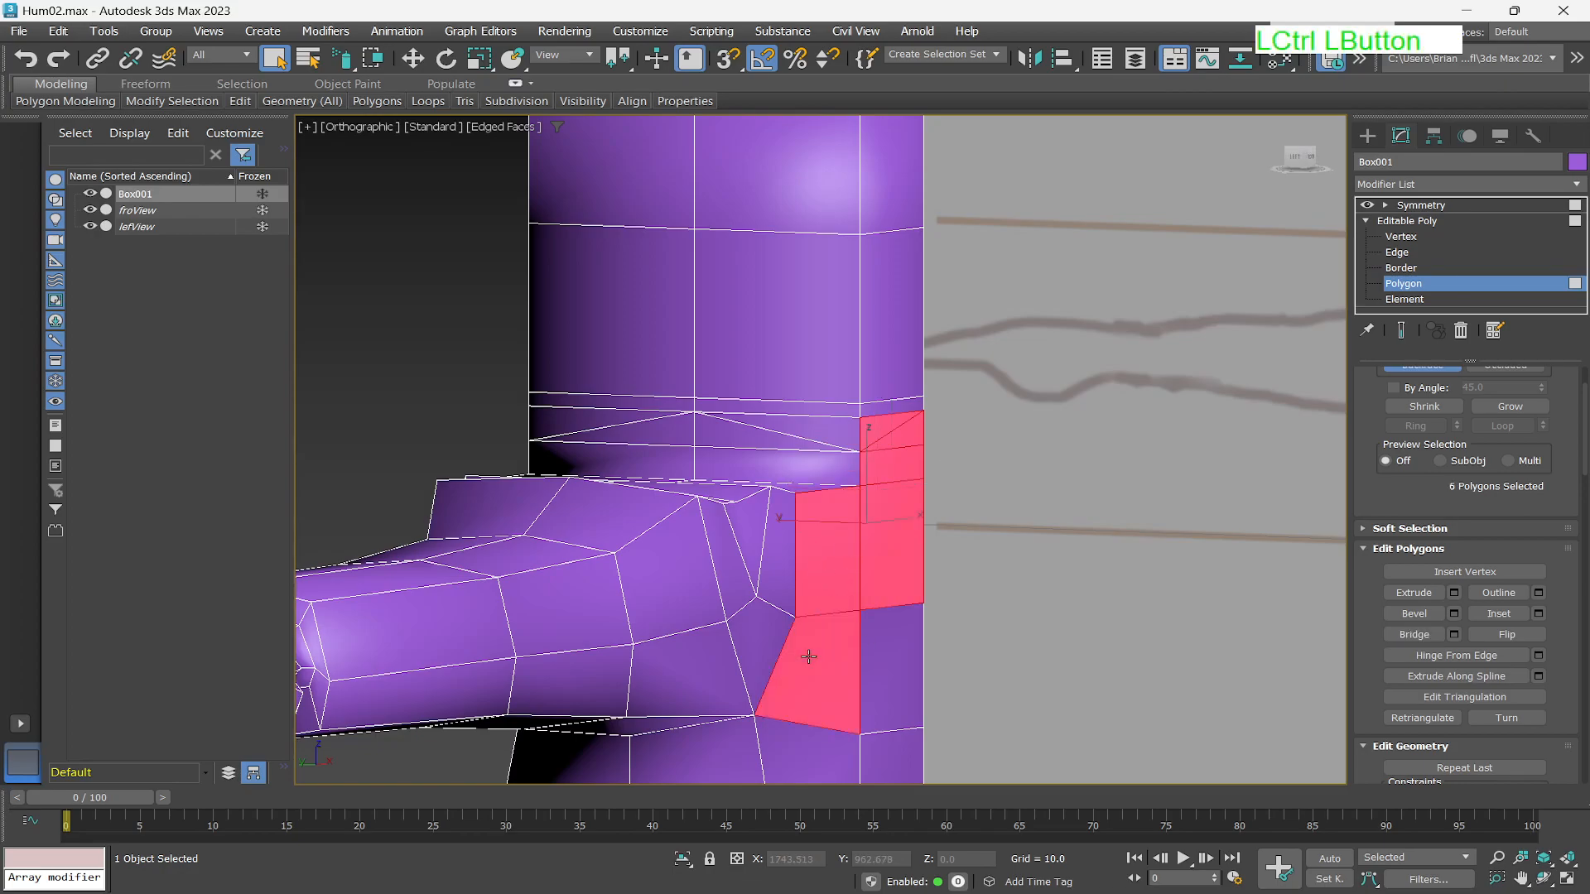
ctrl+click(893, 651)
scroll(894, 638, down, 5)
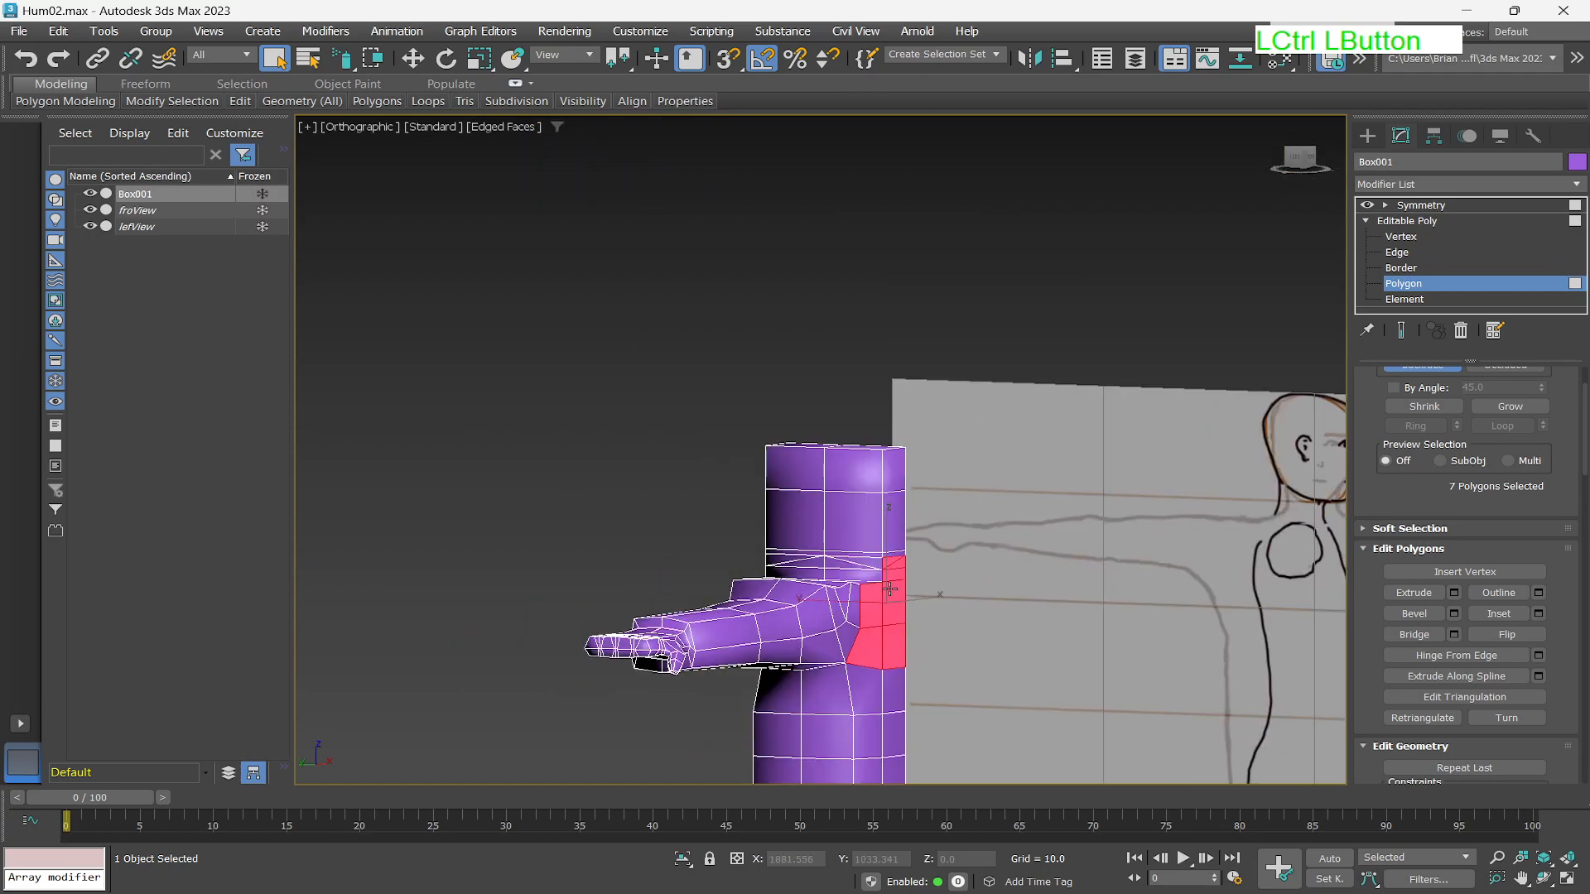
scroll(1200, 612, up, 3)
scroll(1180, 611, down, 3)
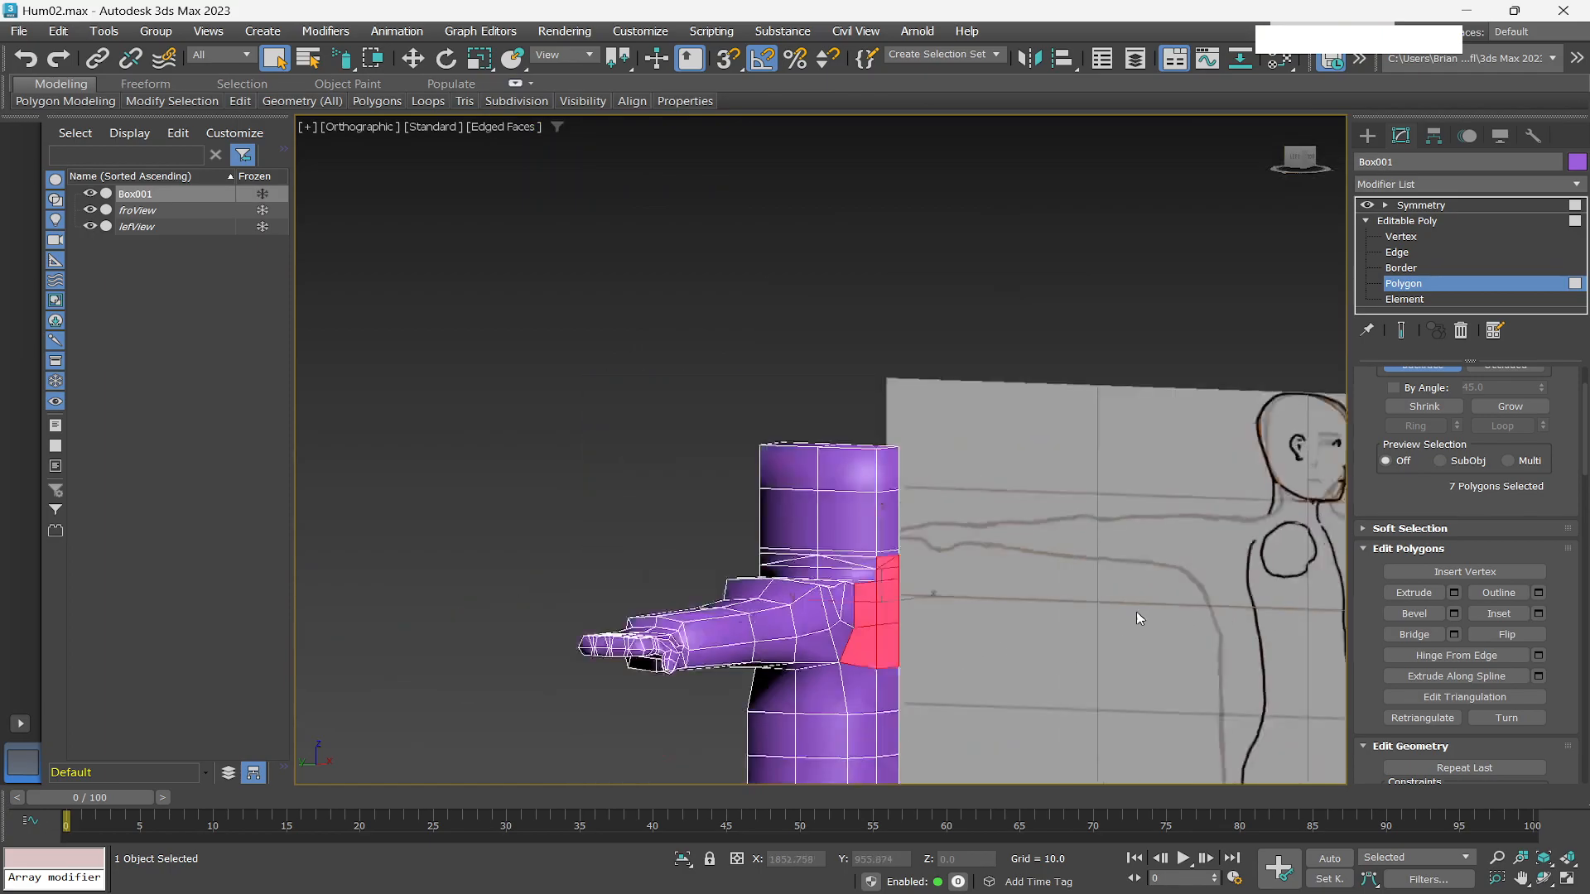
scroll(1135, 610, down, 3)
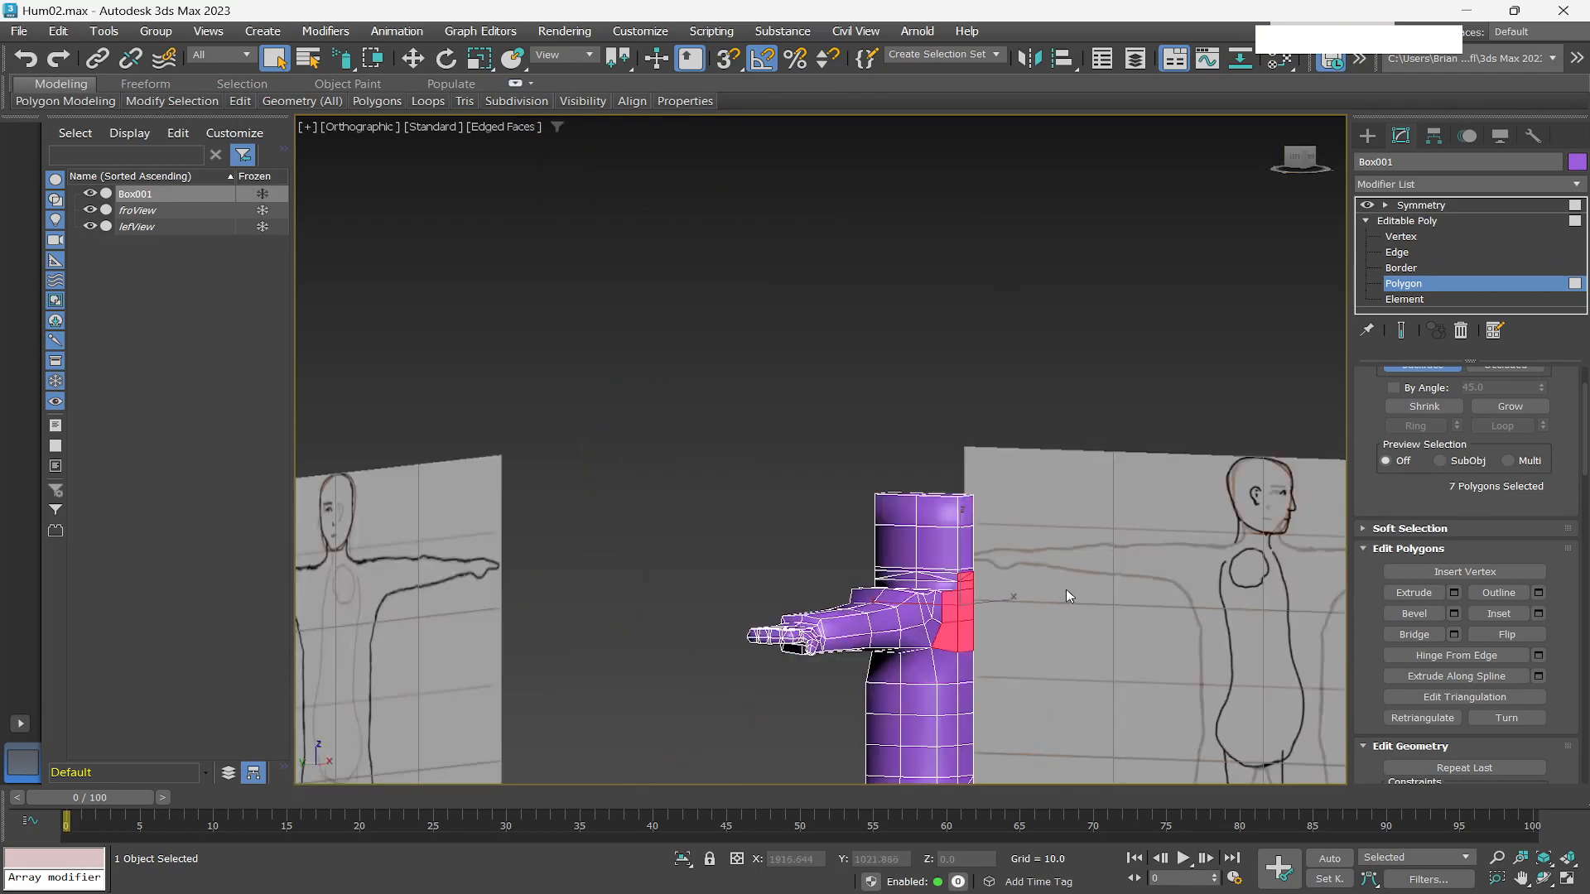
click(1297, 159)
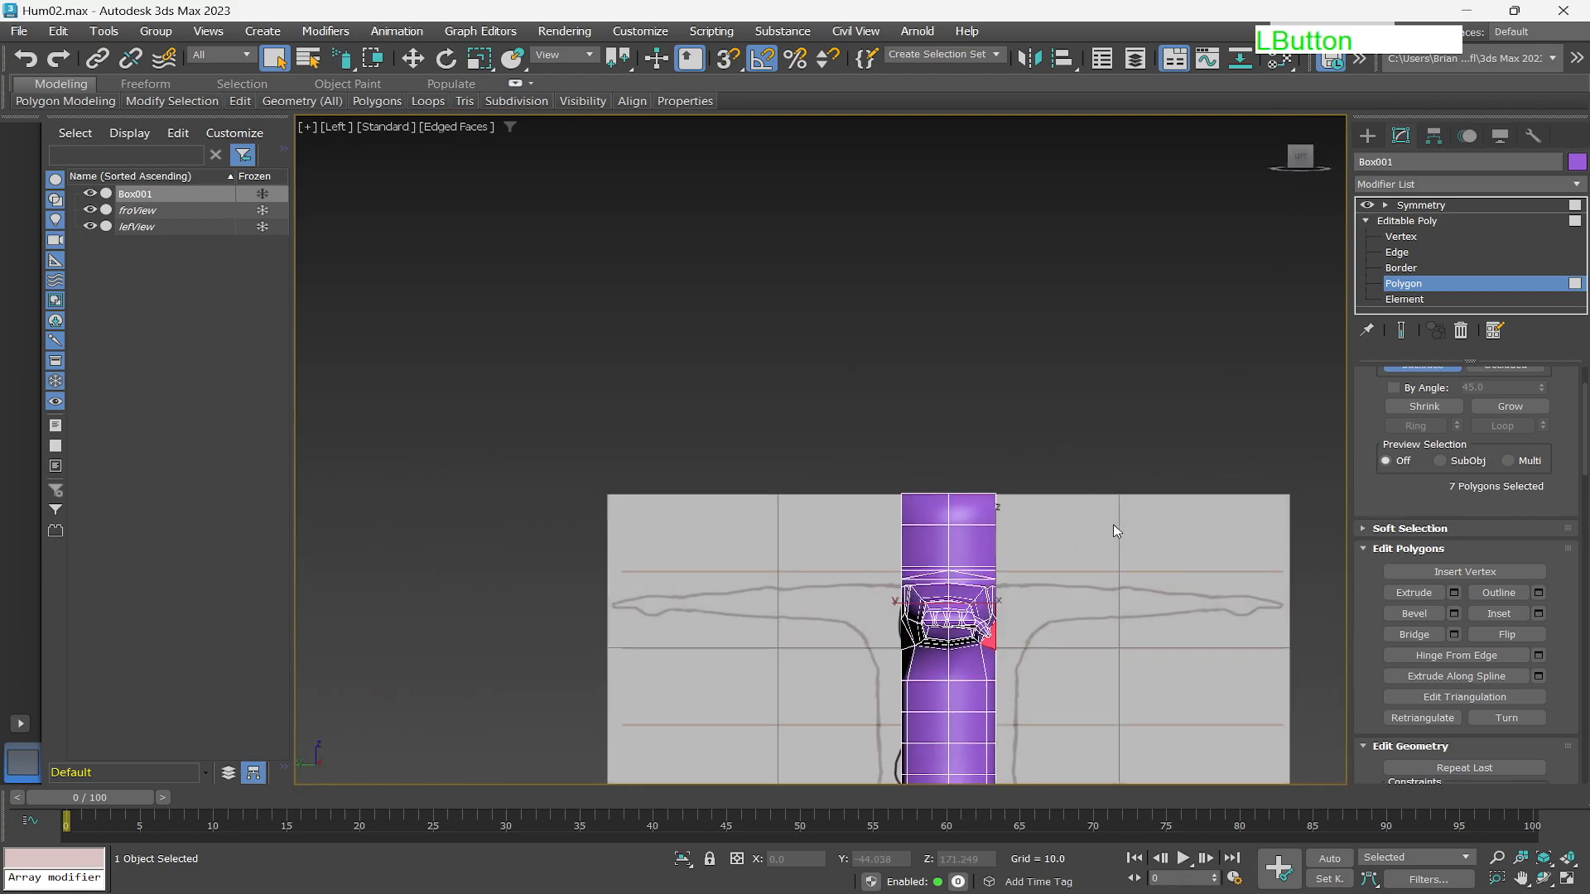
scroll(1010, 604, down, 3)
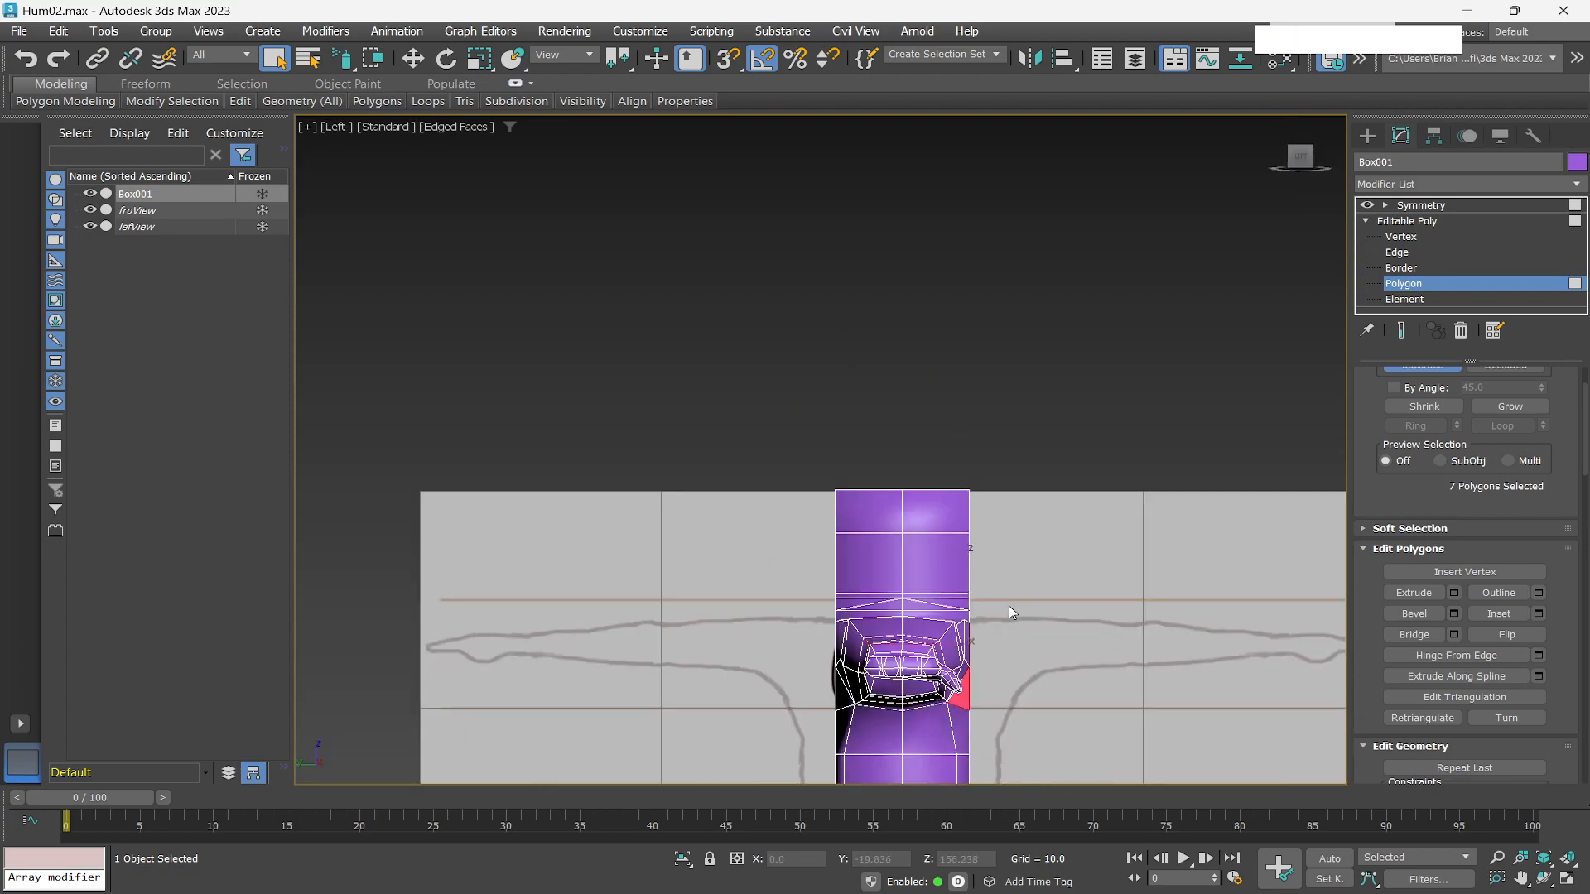
alt+middle_drag(1022, 631, 962, 433)
click(1308, 161)
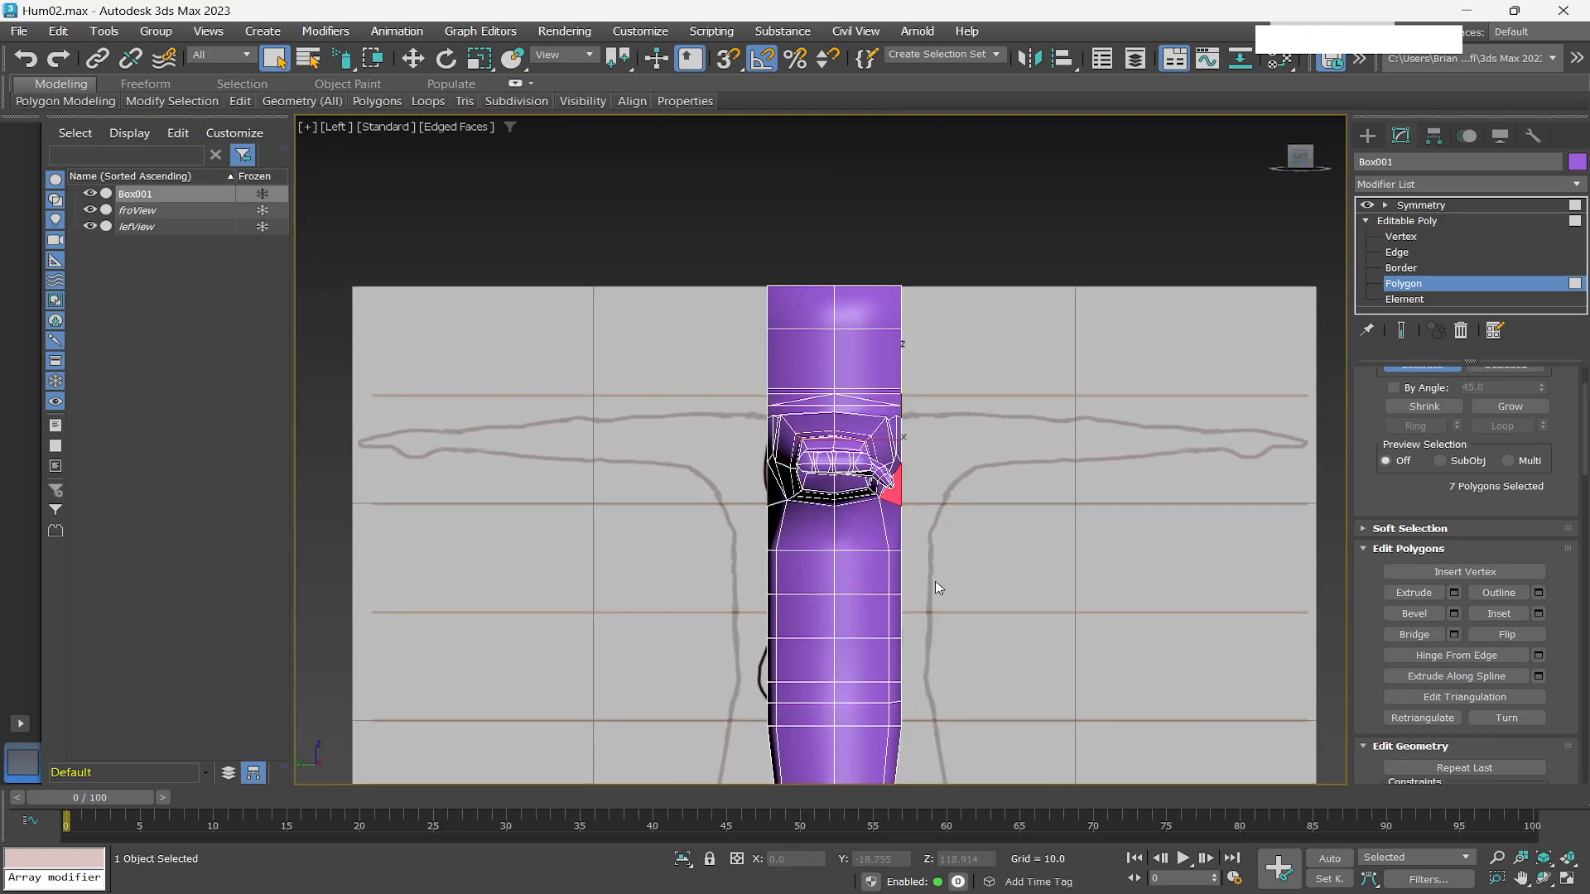
key(alt)
key(alt+x)
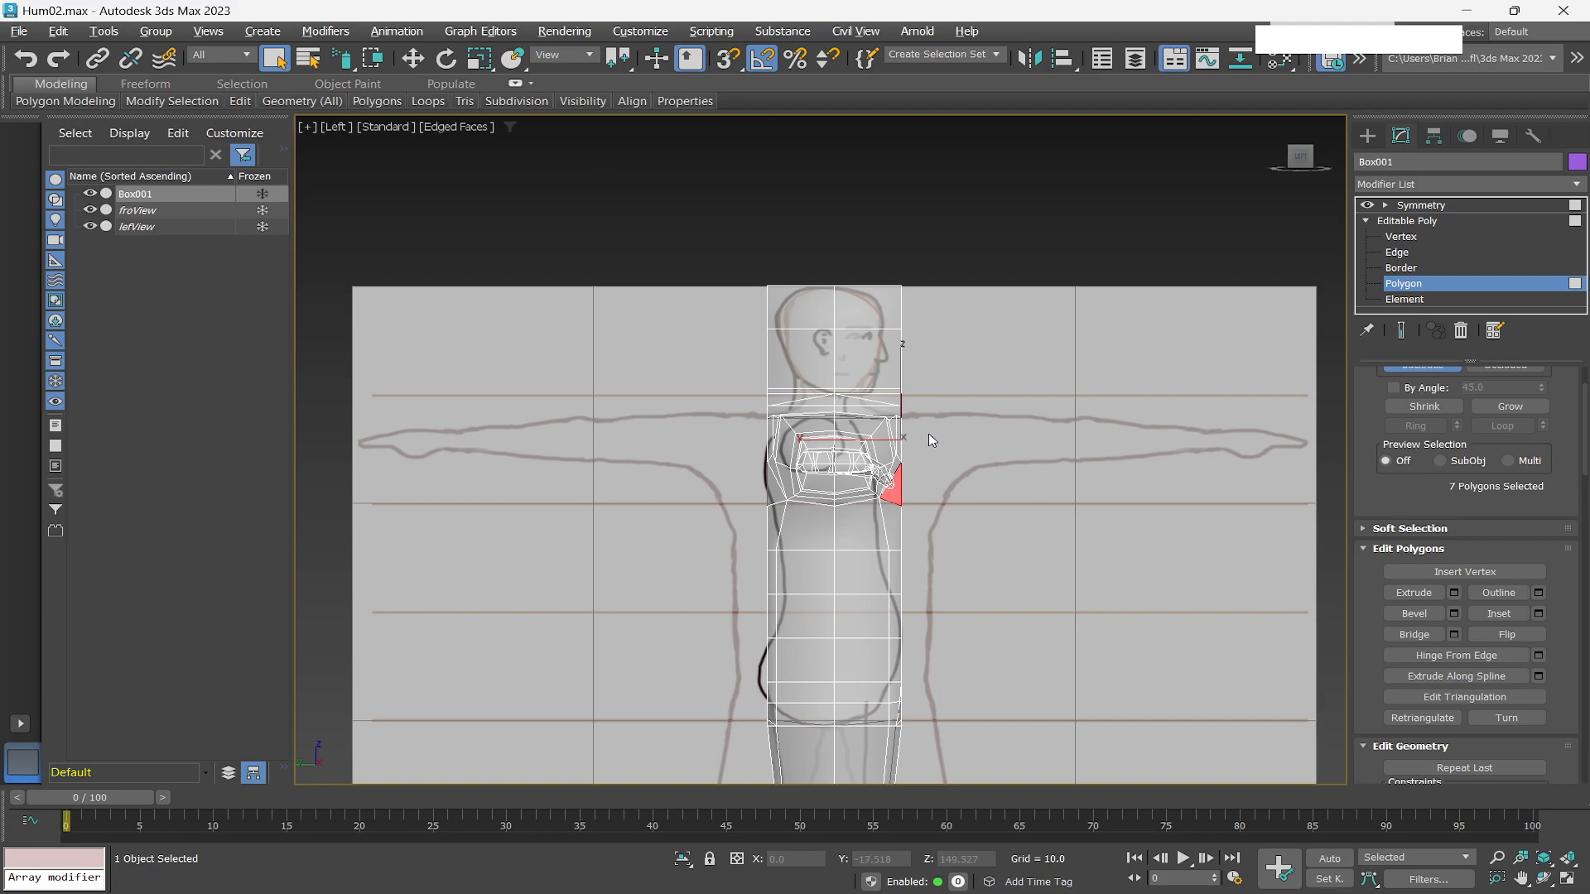
key(w)
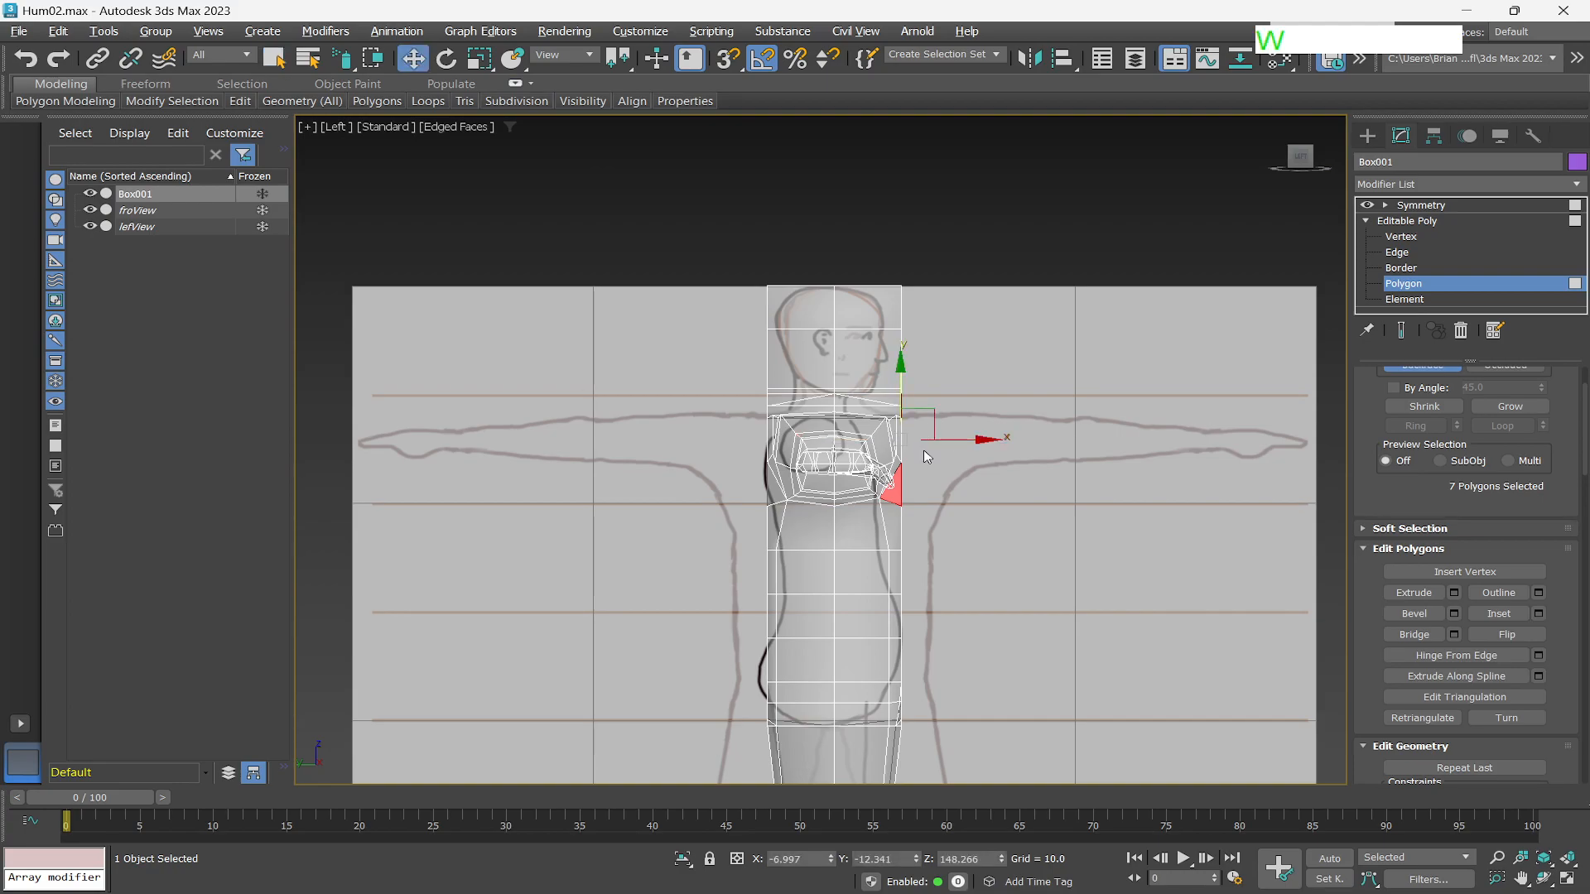
click(982, 439)
drag(982, 439, 960, 436)
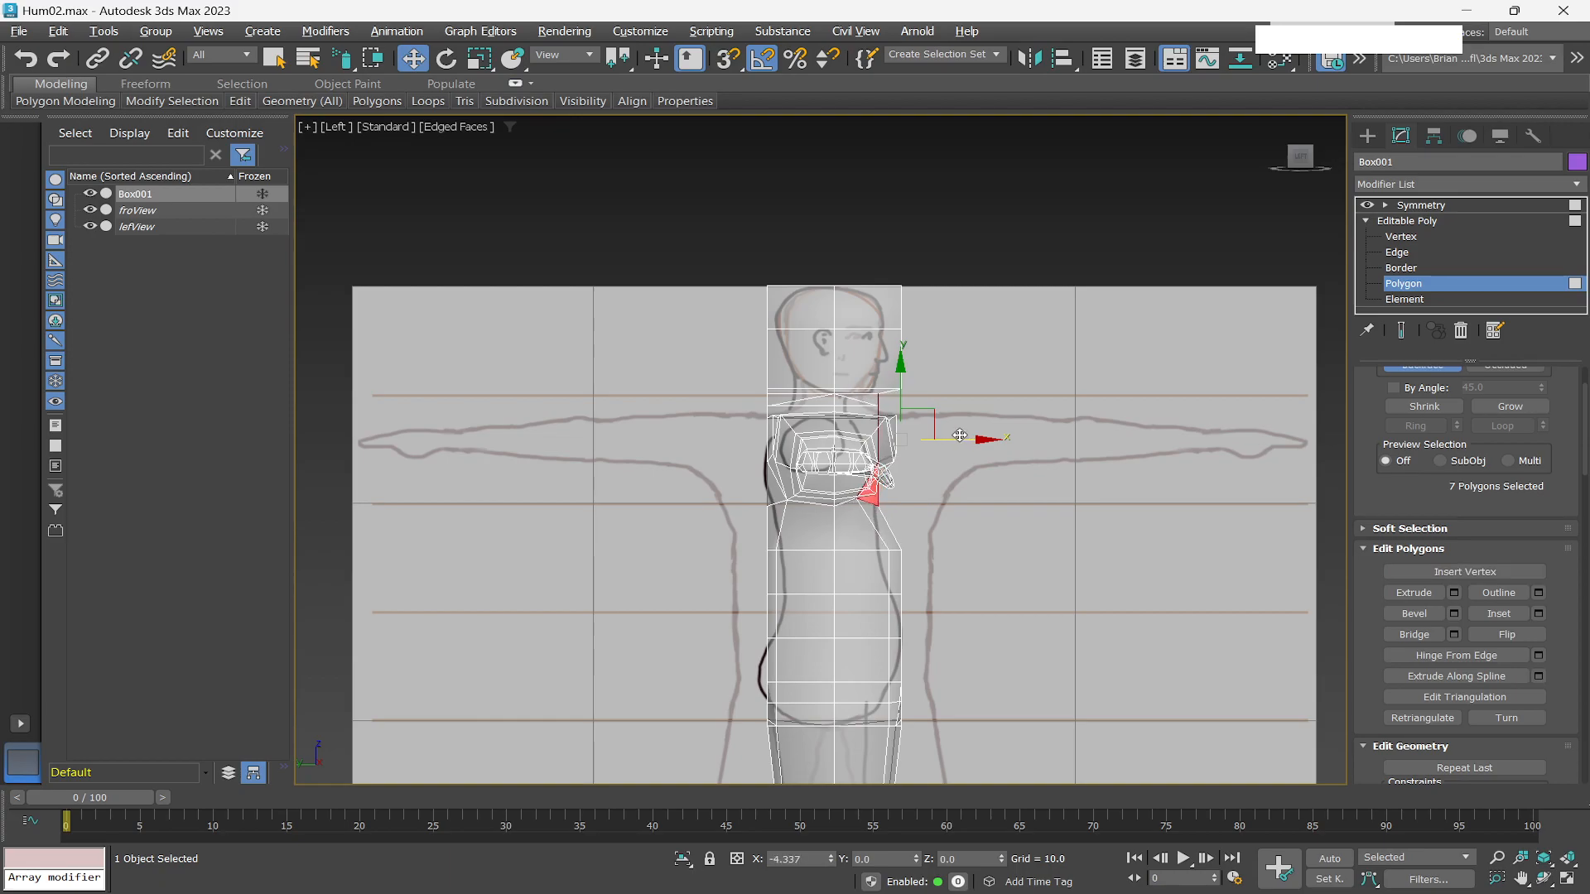
scroll(942, 479, down, 2)
scroll(941, 479, up, 4)
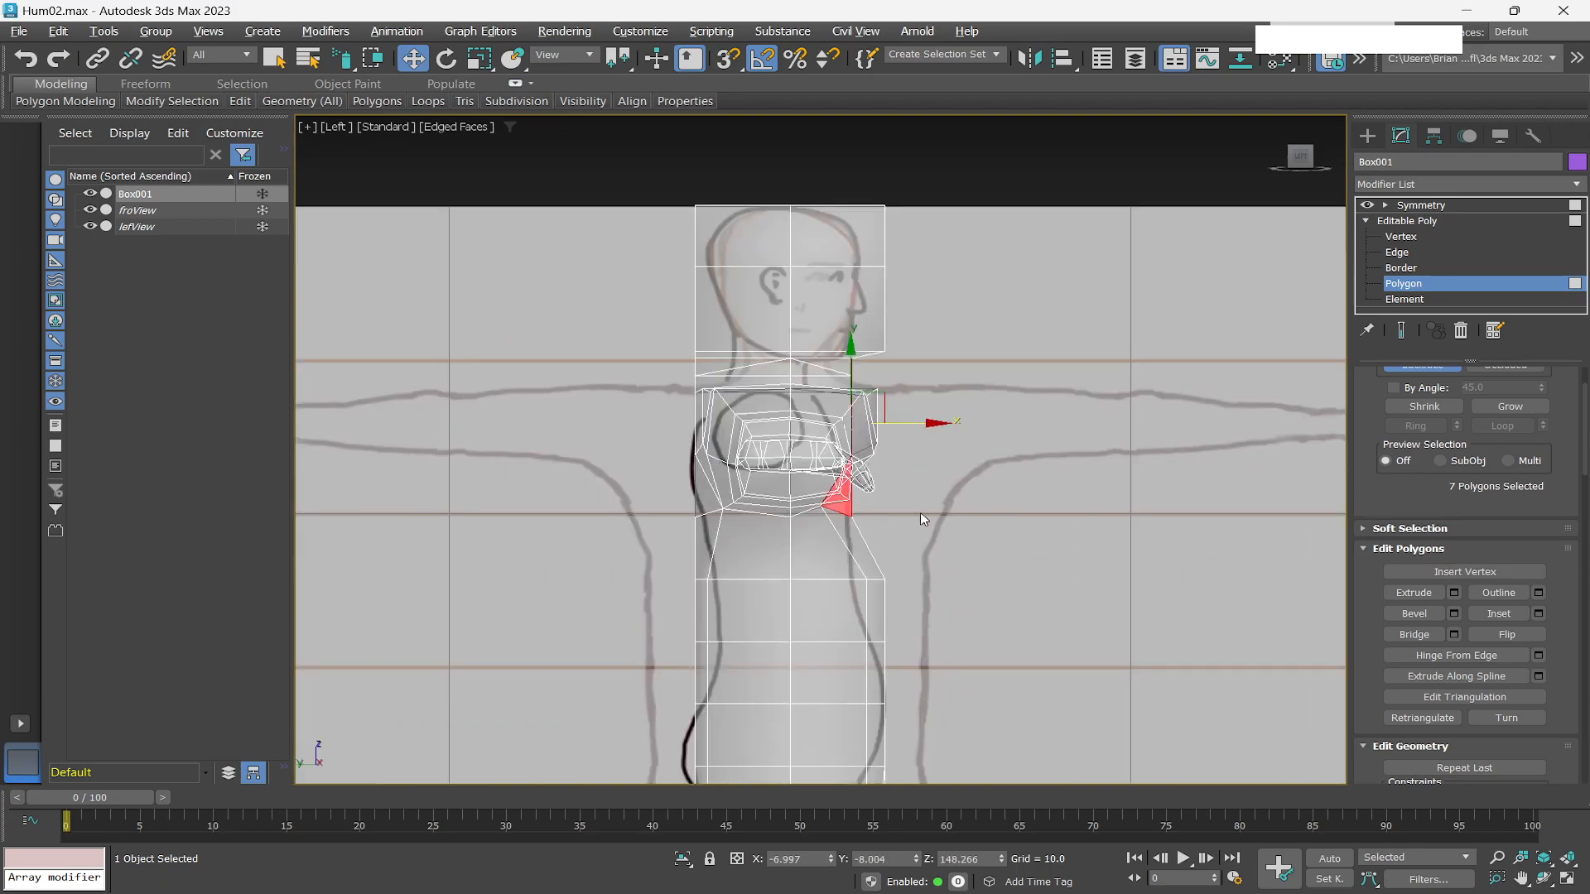
Deselect two of the selected shoulder polygons and nudge the remaining five slightly upward in the Left view.
mouse_move(946, 470)
alt+middle_down()
mouse_move(947, 454)
mouse_move(876, 466)
mouse_move(857, 449)
mouse_move(819, 469)
alt+middle_up()
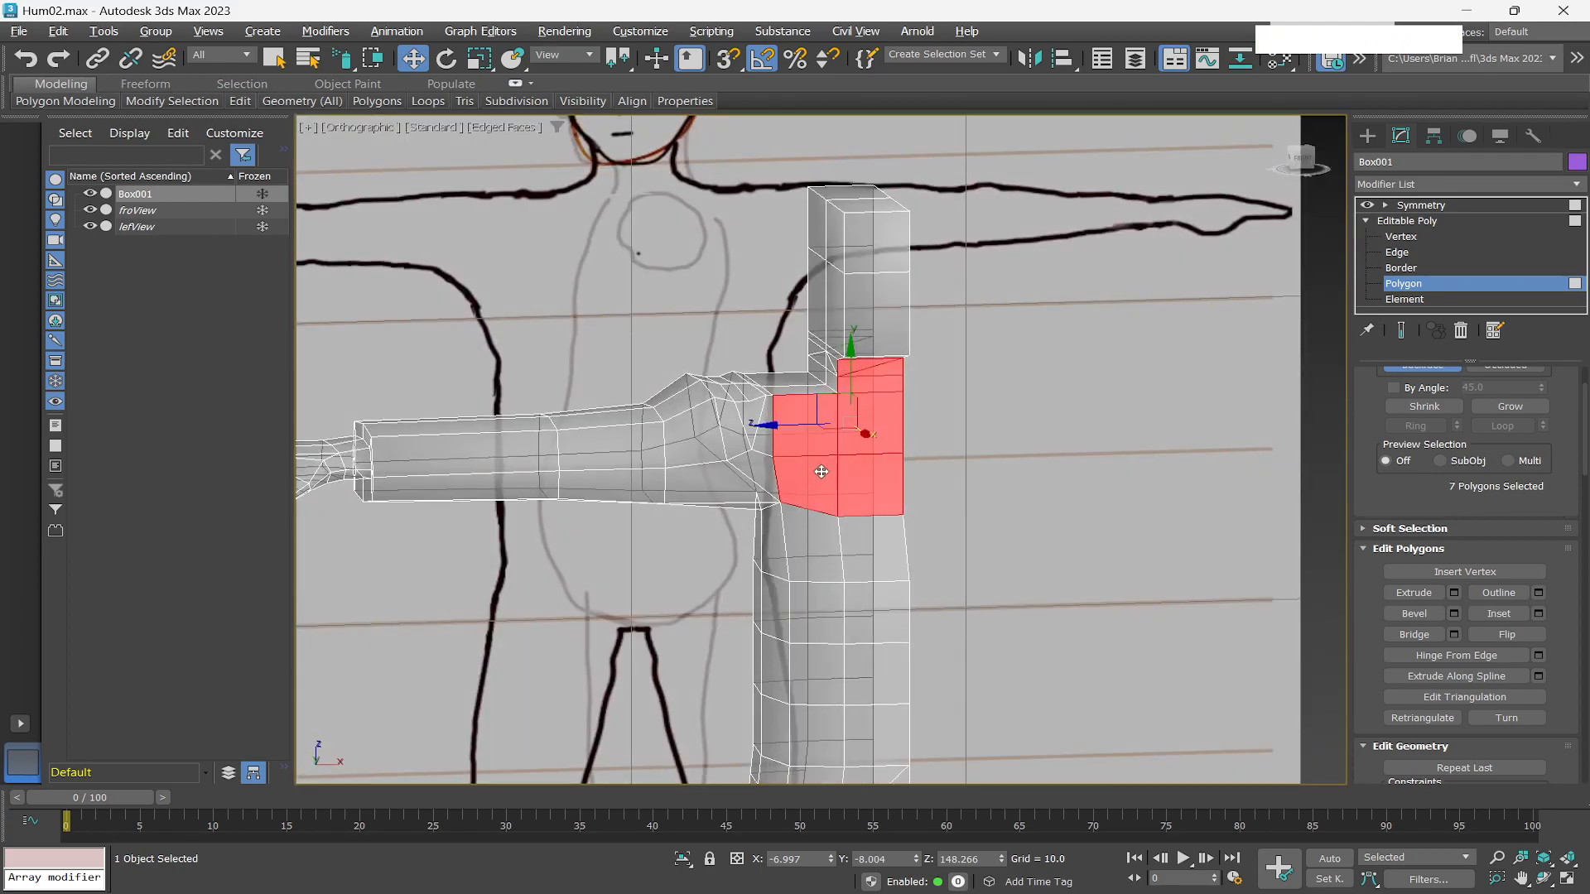
alt+click(826, 486)
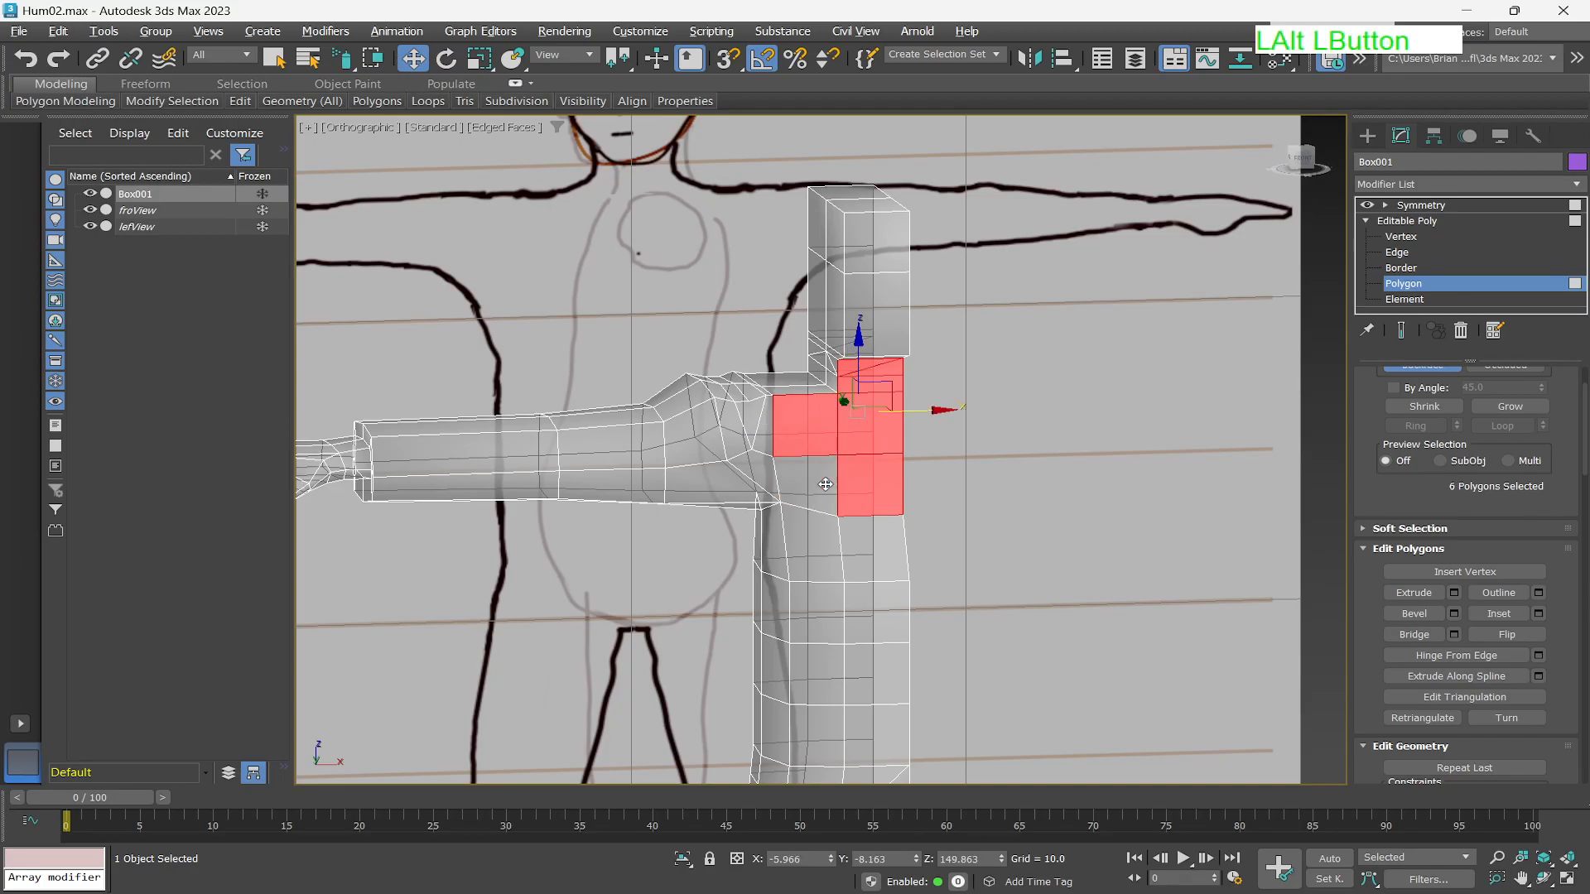
alt+click(883, 484)
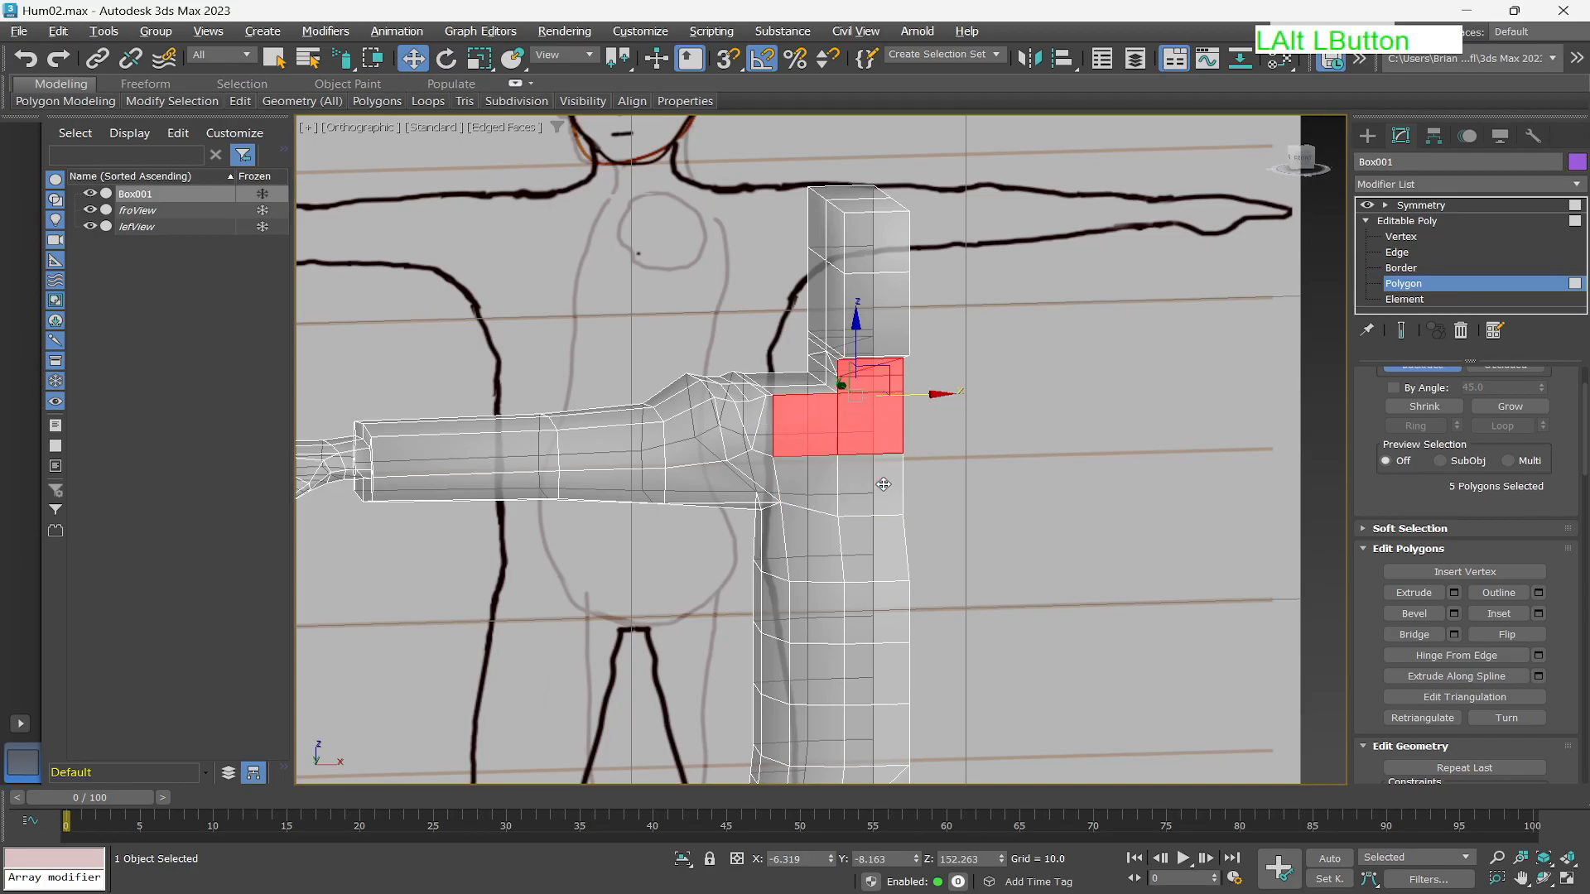
click(1287, 156)
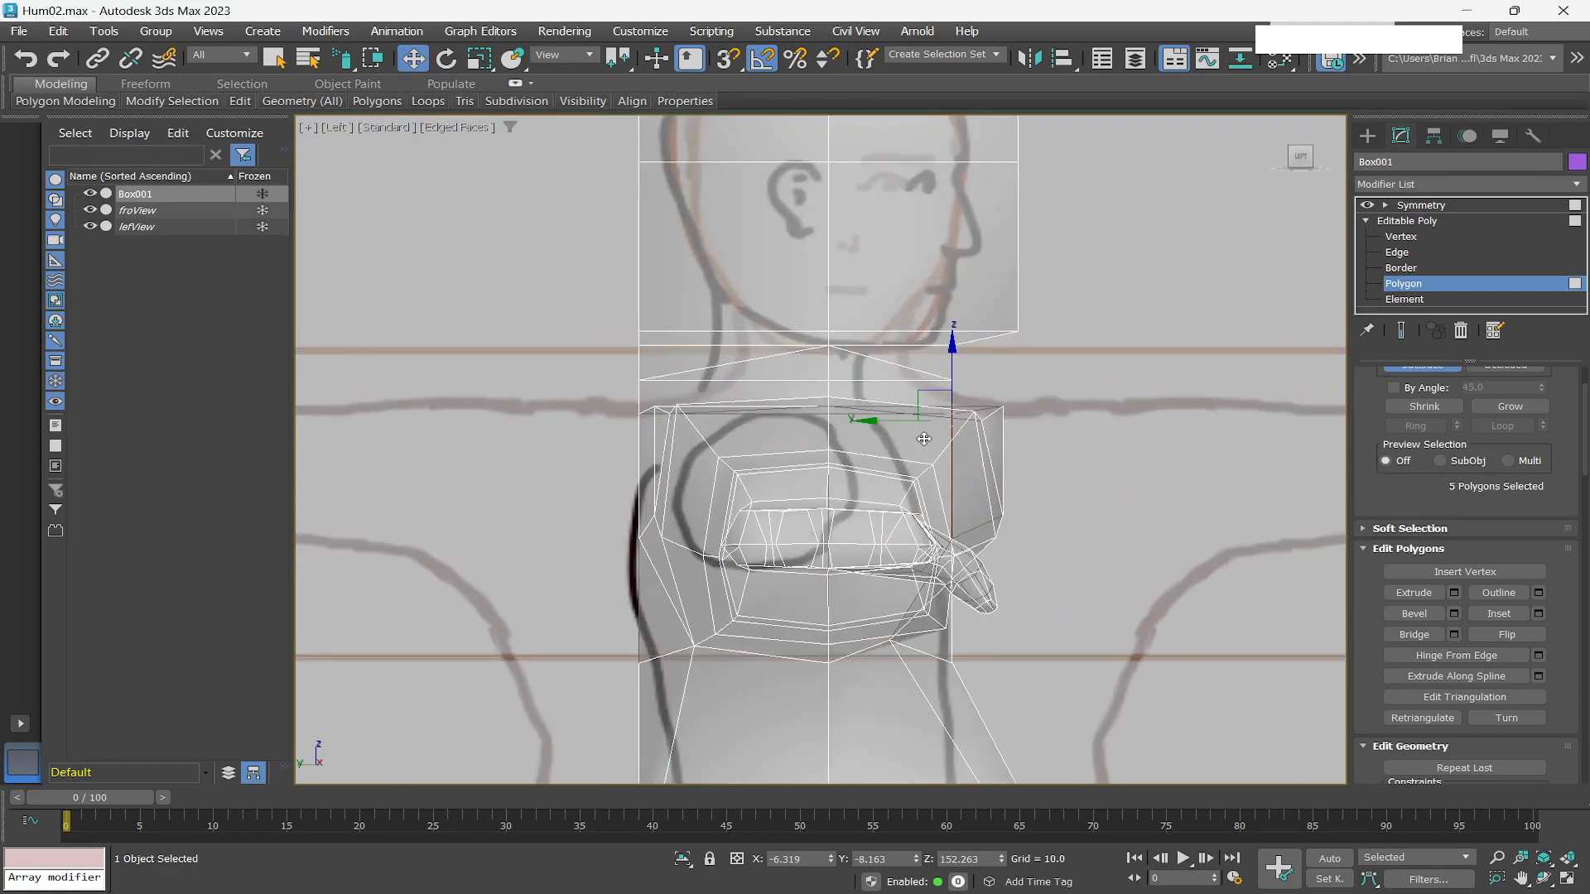
drag(1017, 423, 1015, 411)
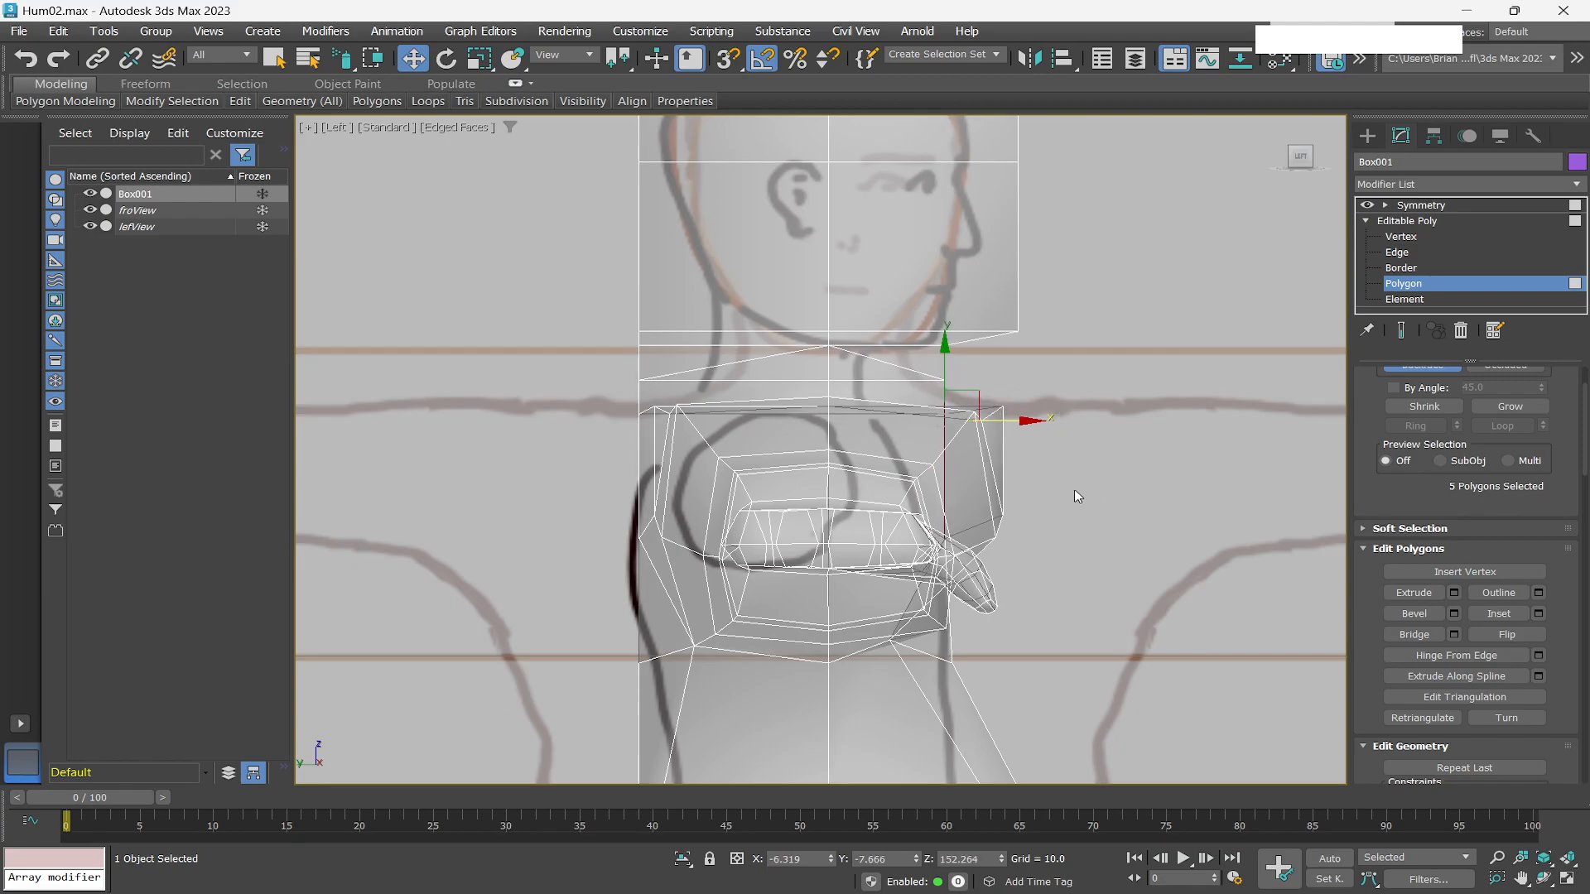
Select the two polygons on top of the shoulder beside the neck and move them backward and slightly down in the Left view.
alt+middle_drag(1069, 514, 970, 507)
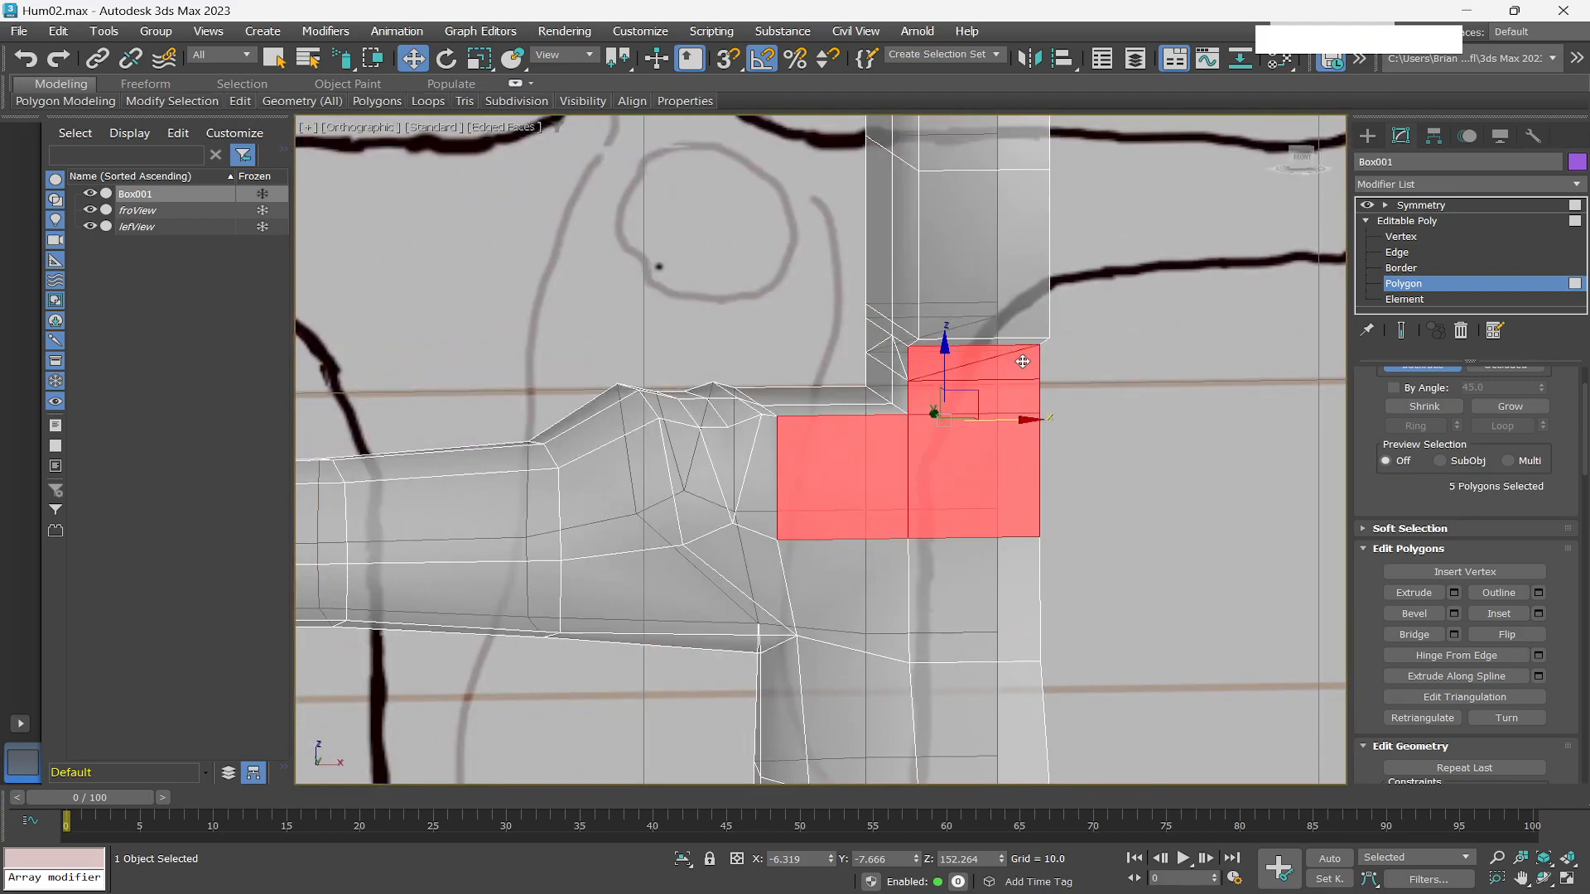
key(q)
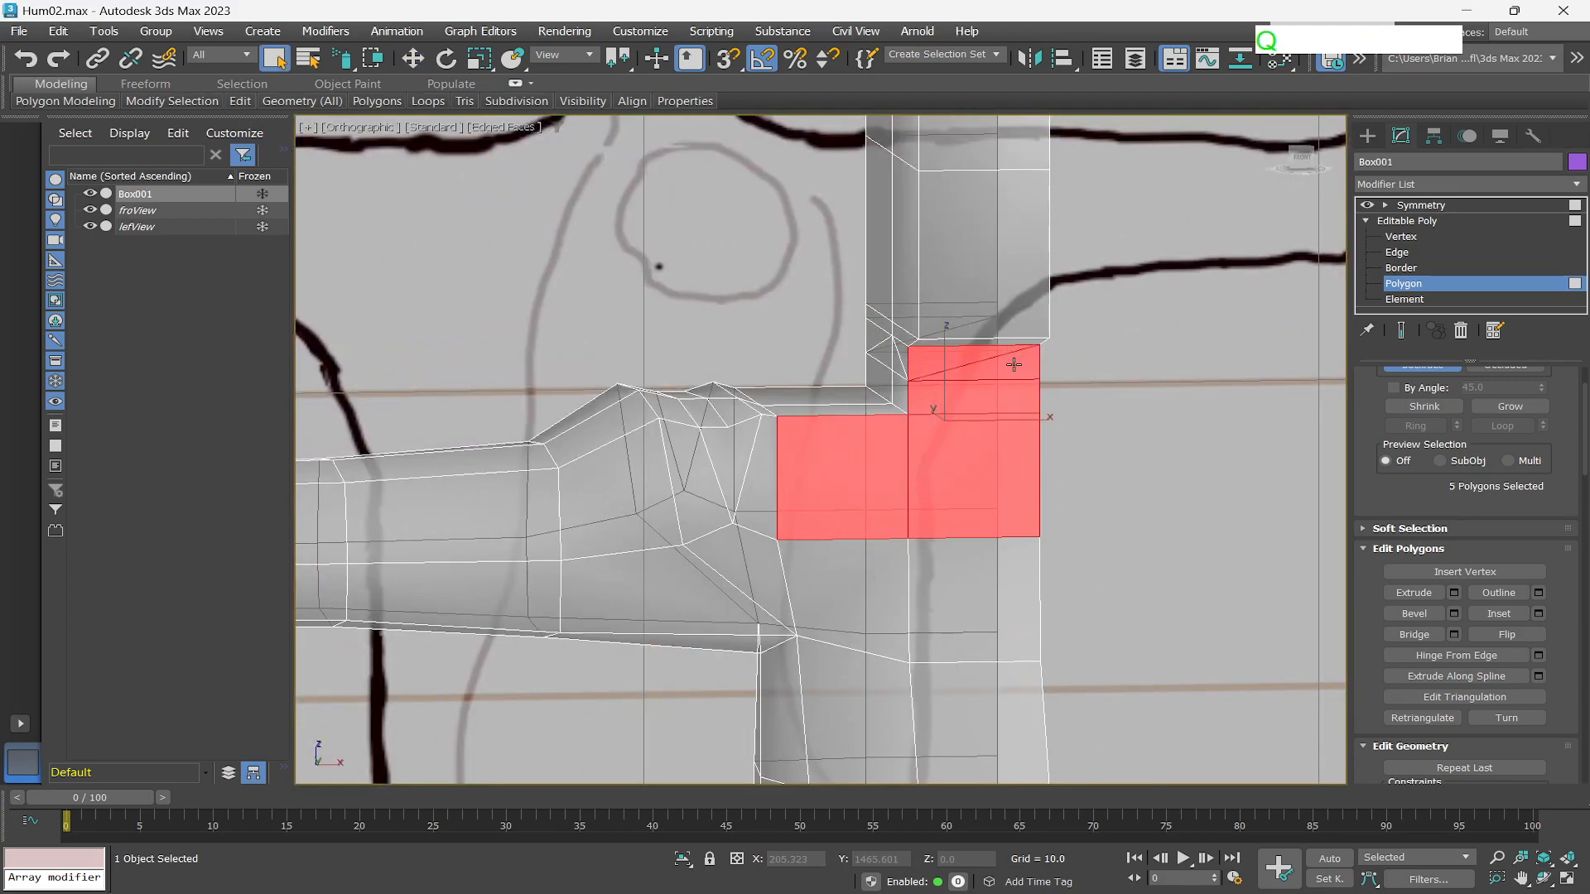
click(1014, 364)
ctrl+click(944, 362)
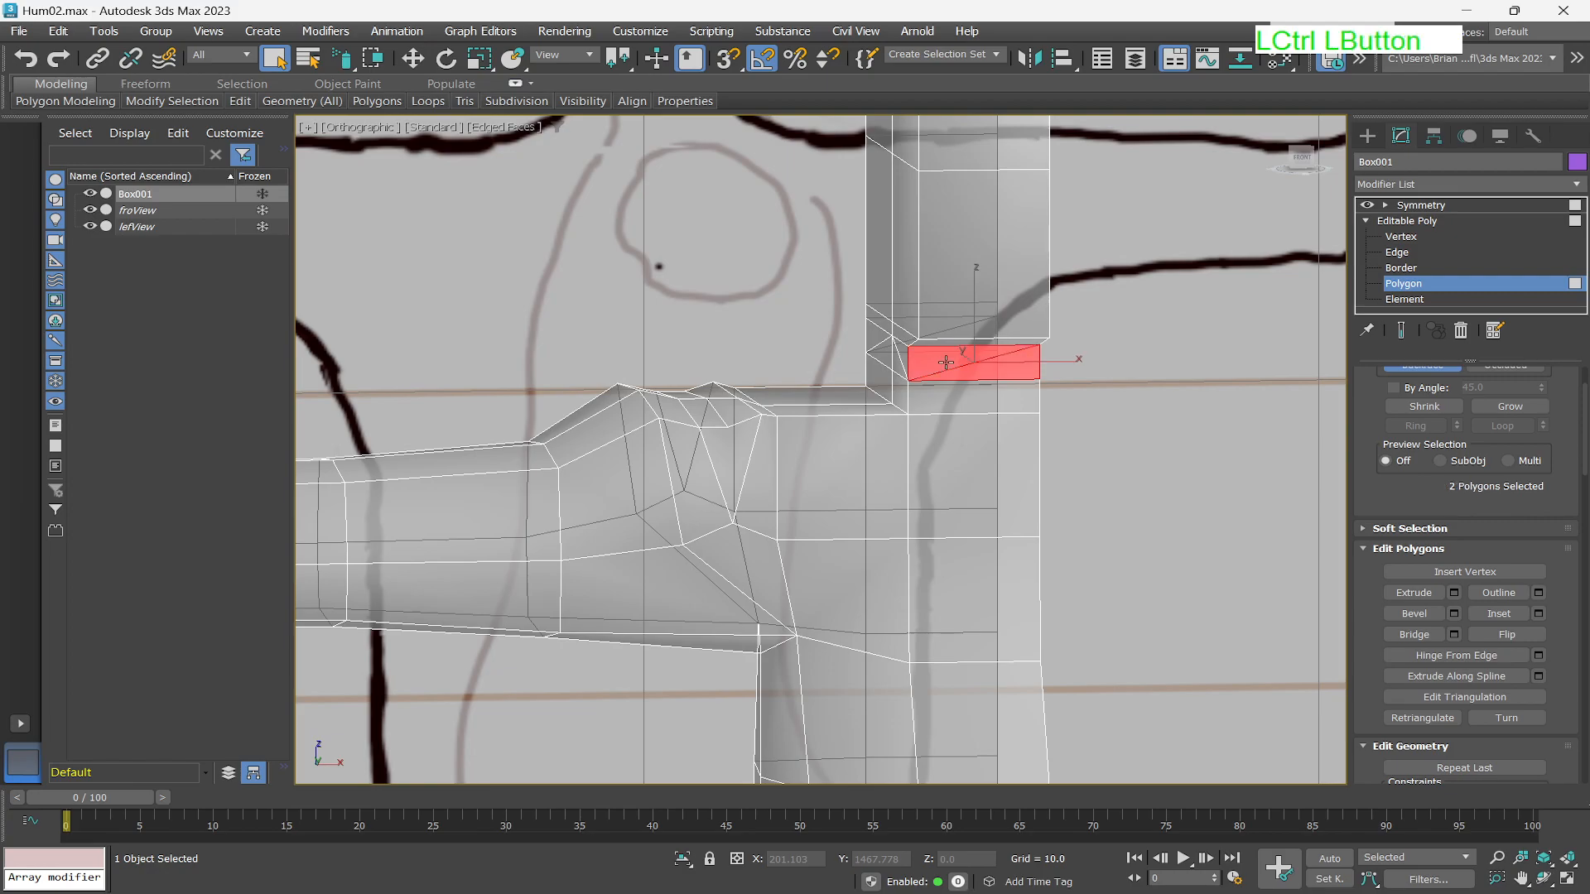
alt+middle_drag(985, 459, 1104, 459)
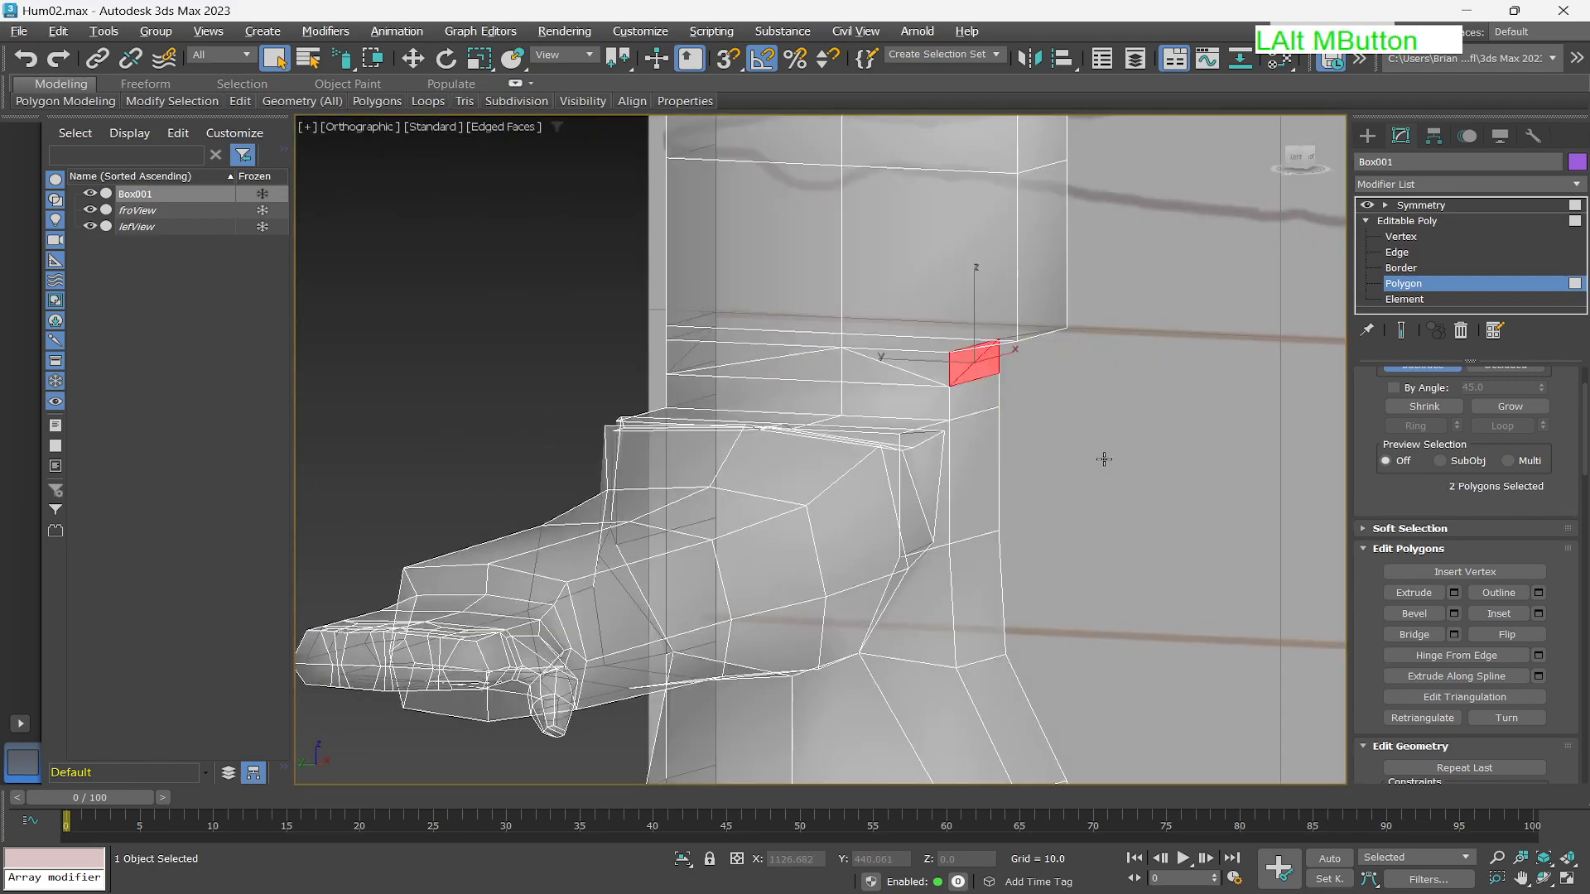
click(1294, 159)
key(w)
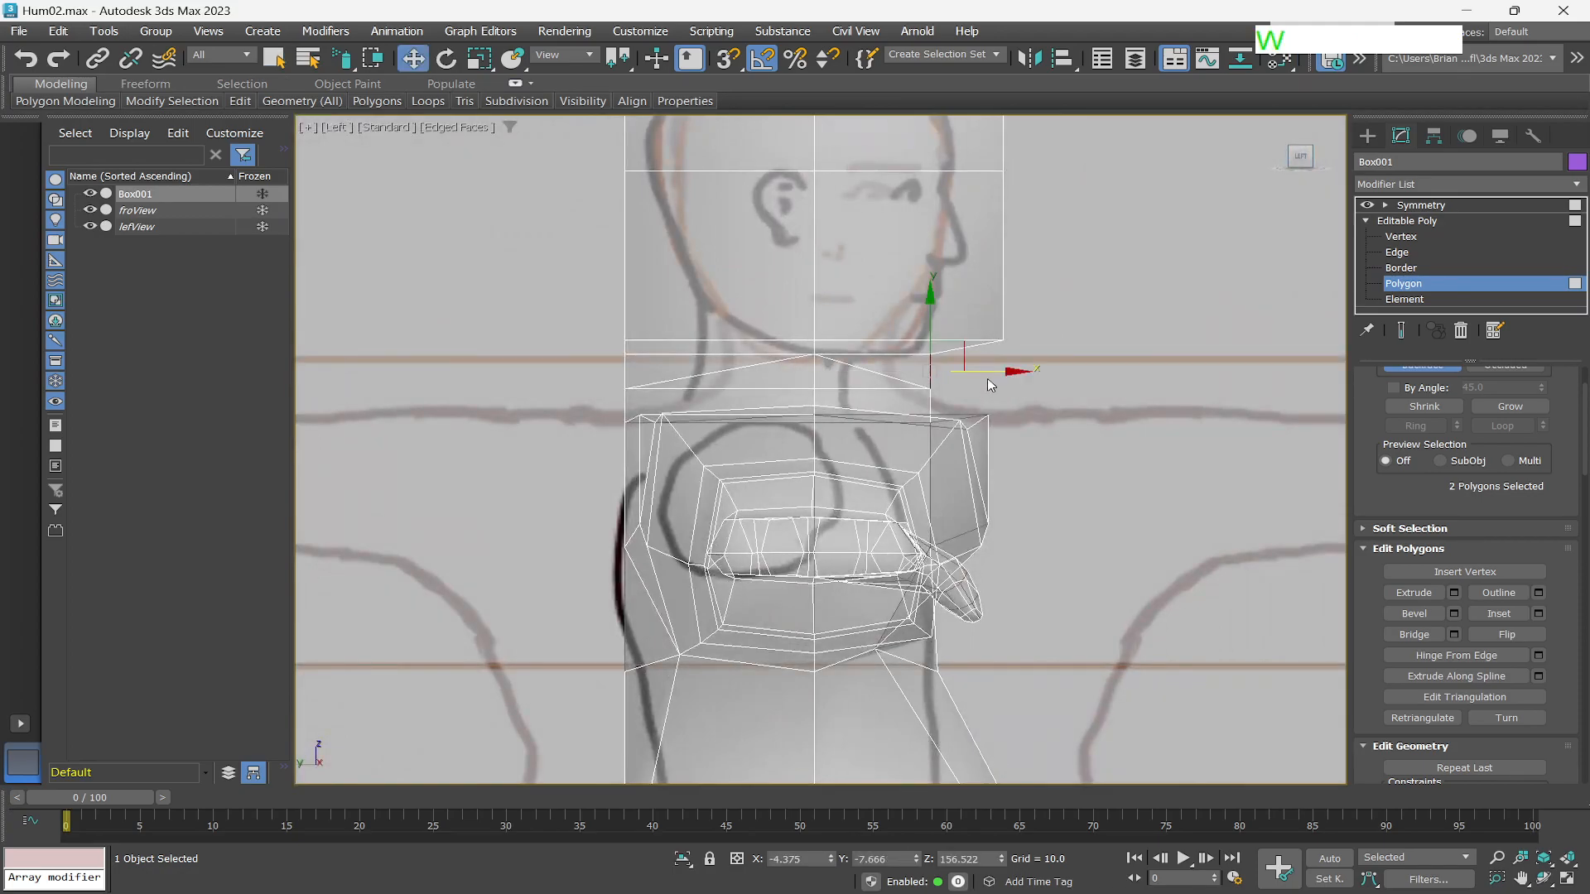
drag(1010, 371, 930, 364)
drag(843, 304, 844, 312)
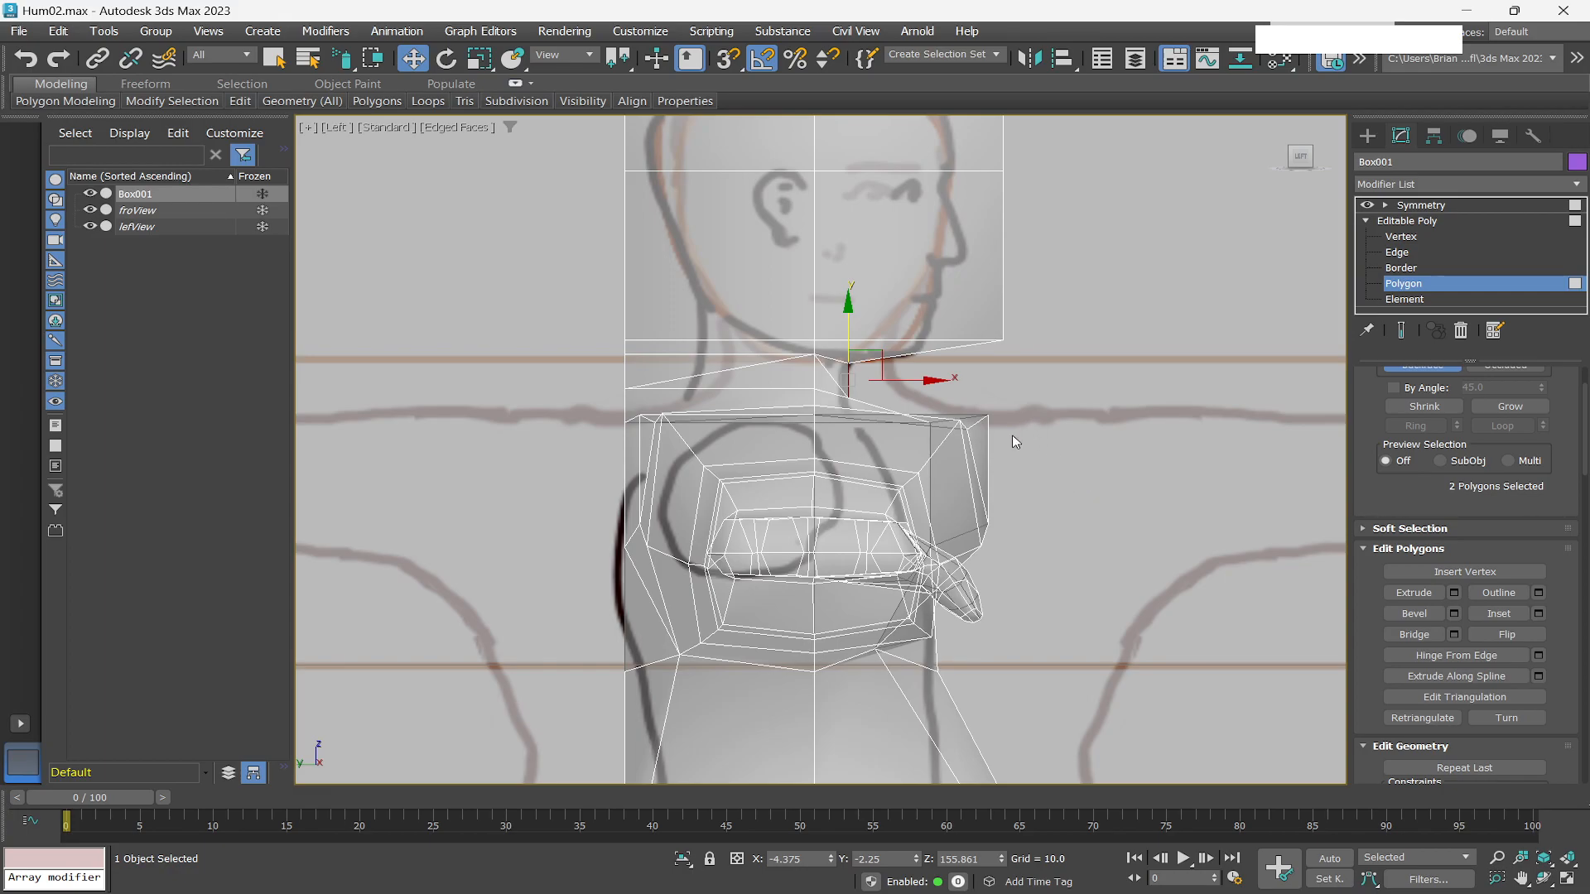
At edge level, select the edge at the neck base's outer shoulder corner and move it inward toward the neck.
scroll(1012, 434, down, 2)
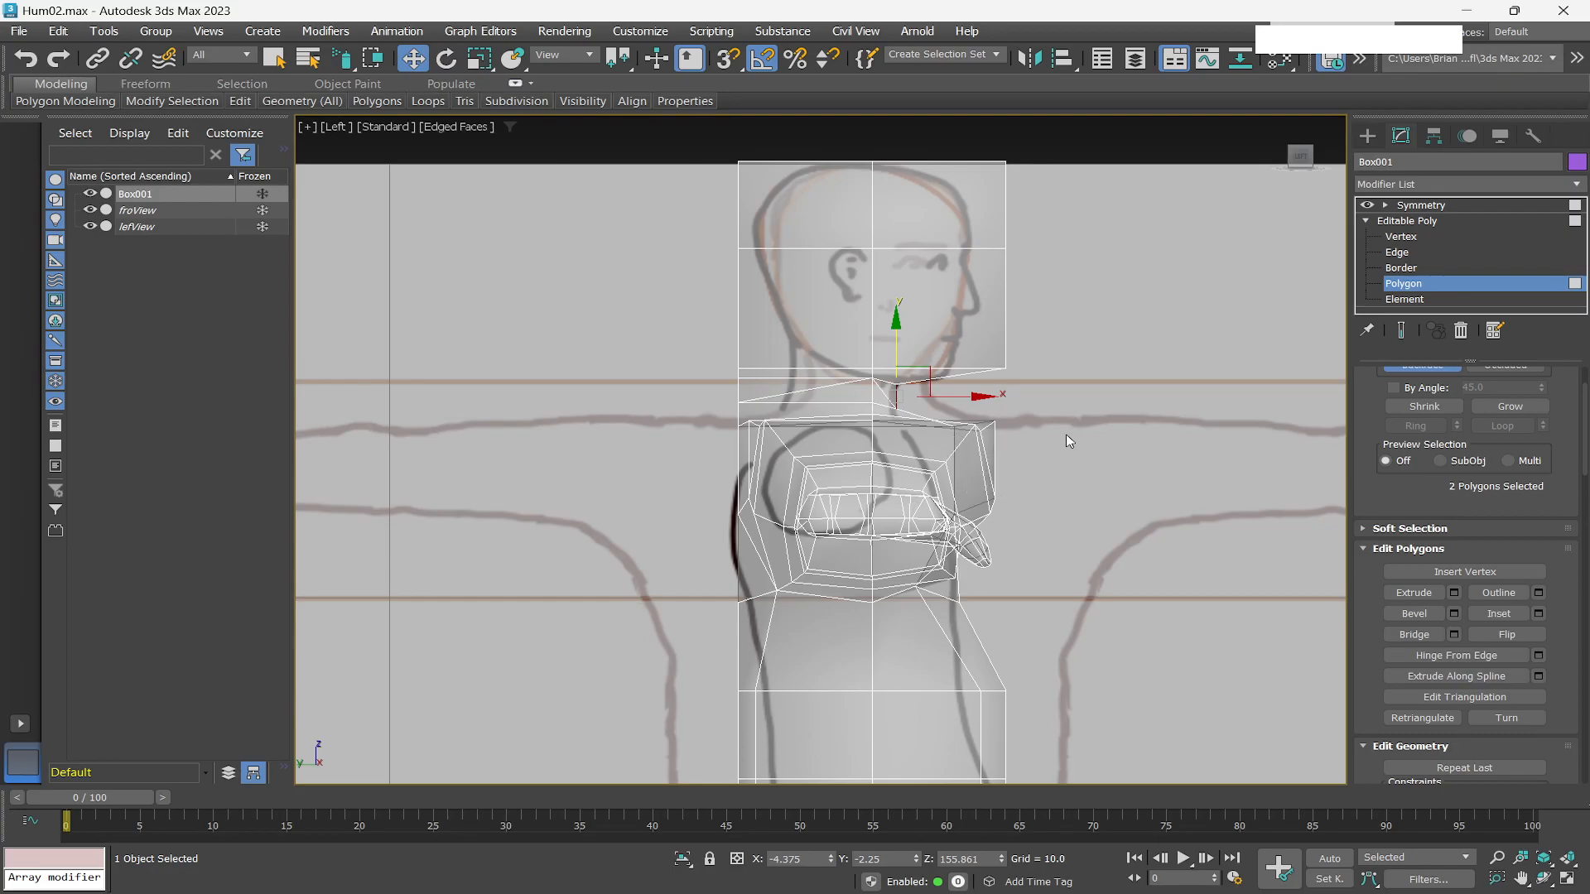
scroll(988, 482, down, 2)
scroll(988, 483, up, 4)
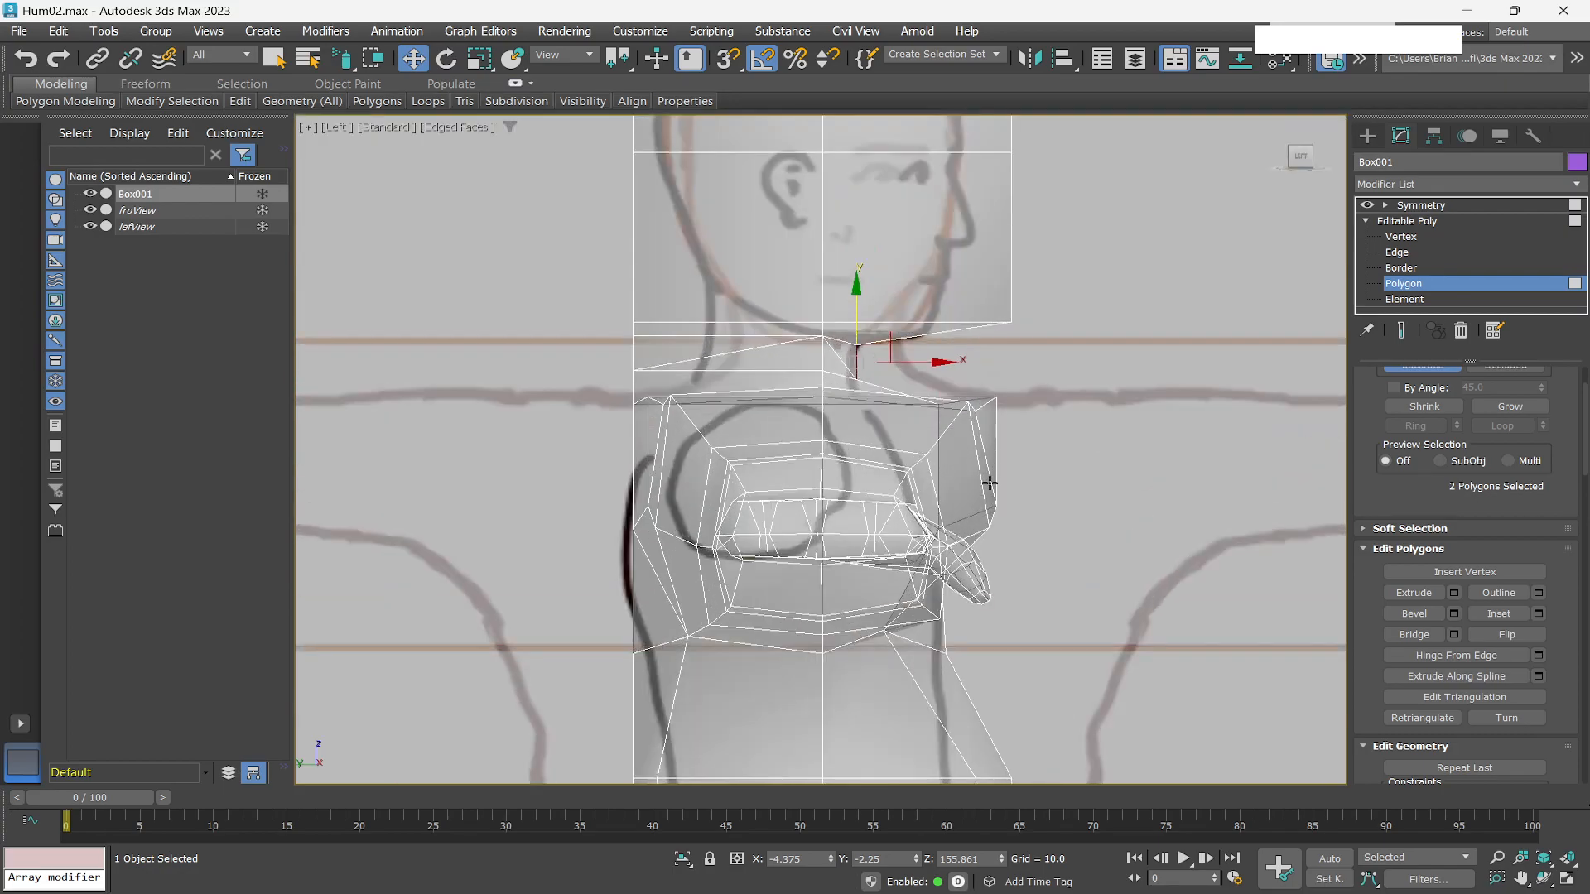
alt+middle_drag(1053, 472, 985, 507)
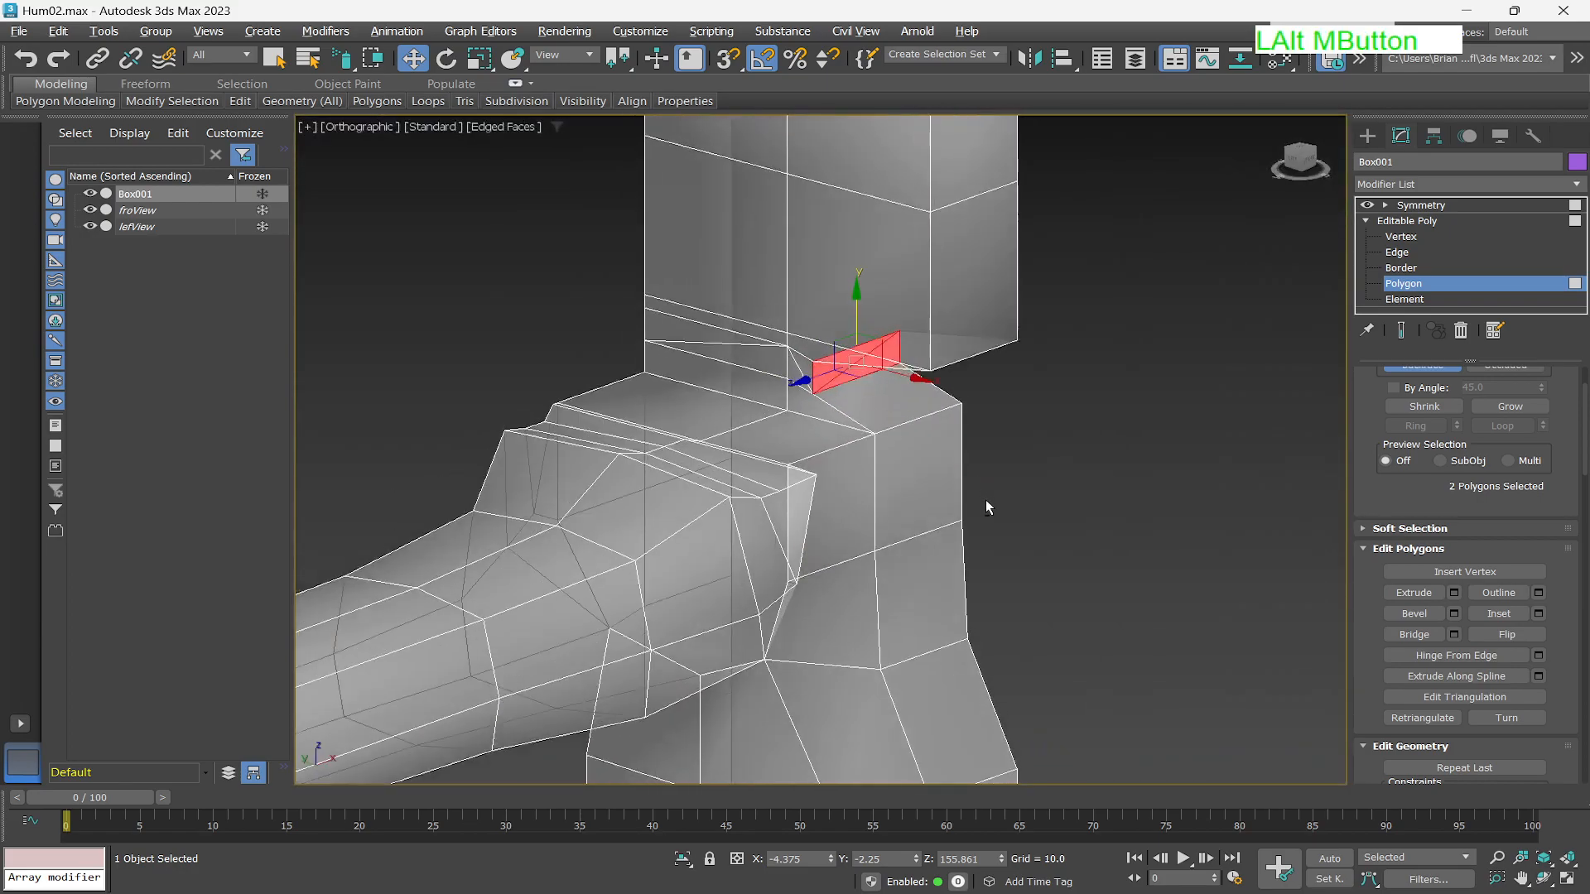
click(1399, 267)
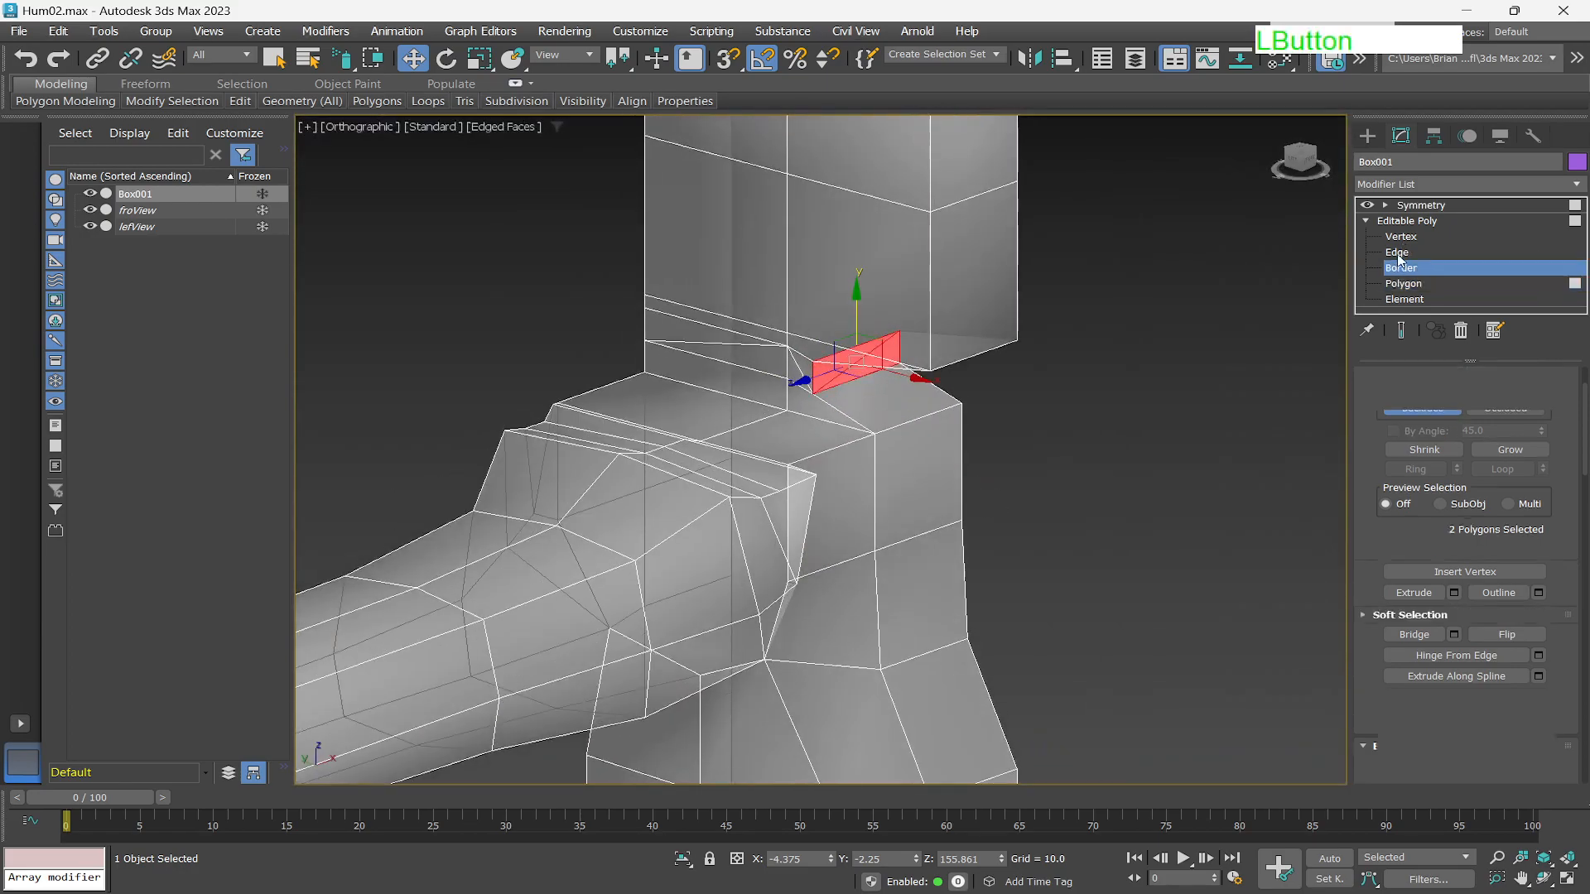
key(2)
click(921, 420)
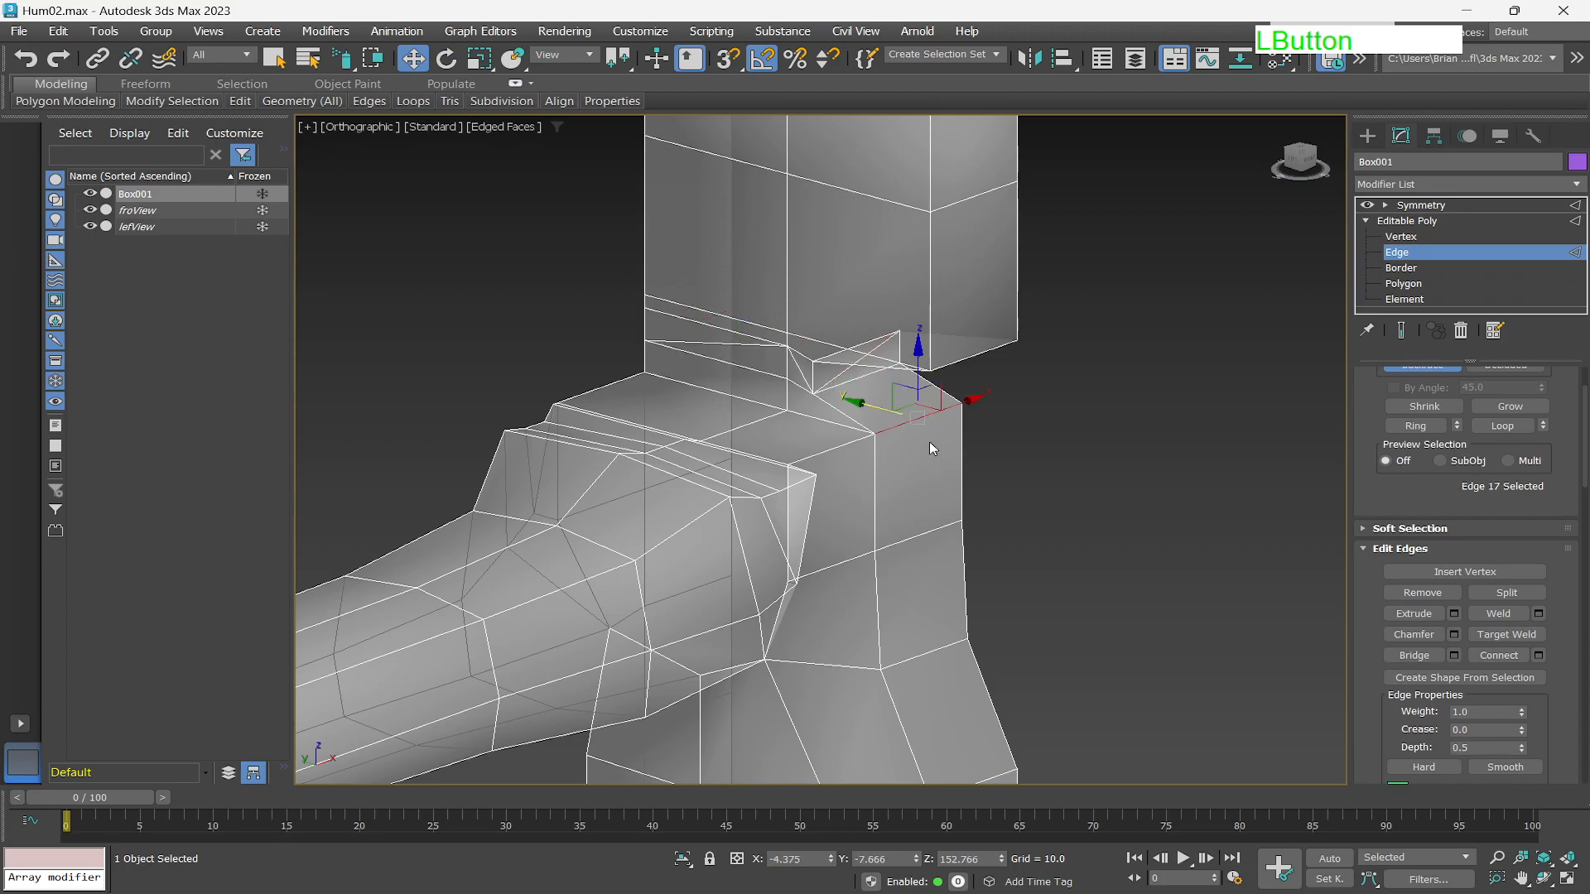
drag(846, 400, 816, 386)
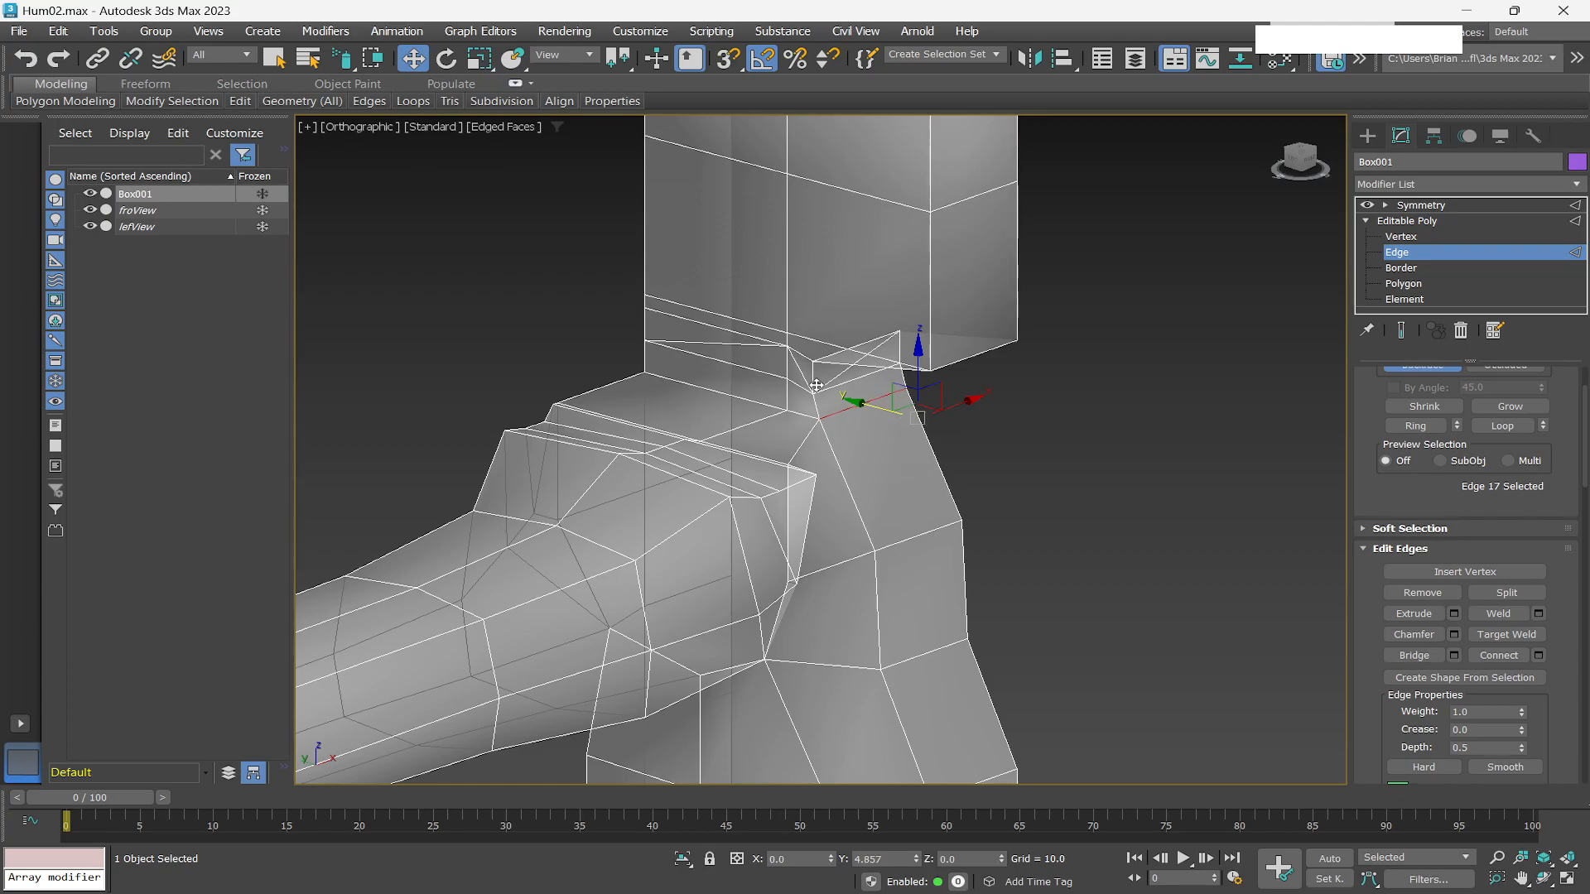
At polygon level, select the two polygons on the head's side facing the arm and move them slightly backward in the Left view.
scroll(947, 497, down, 2)
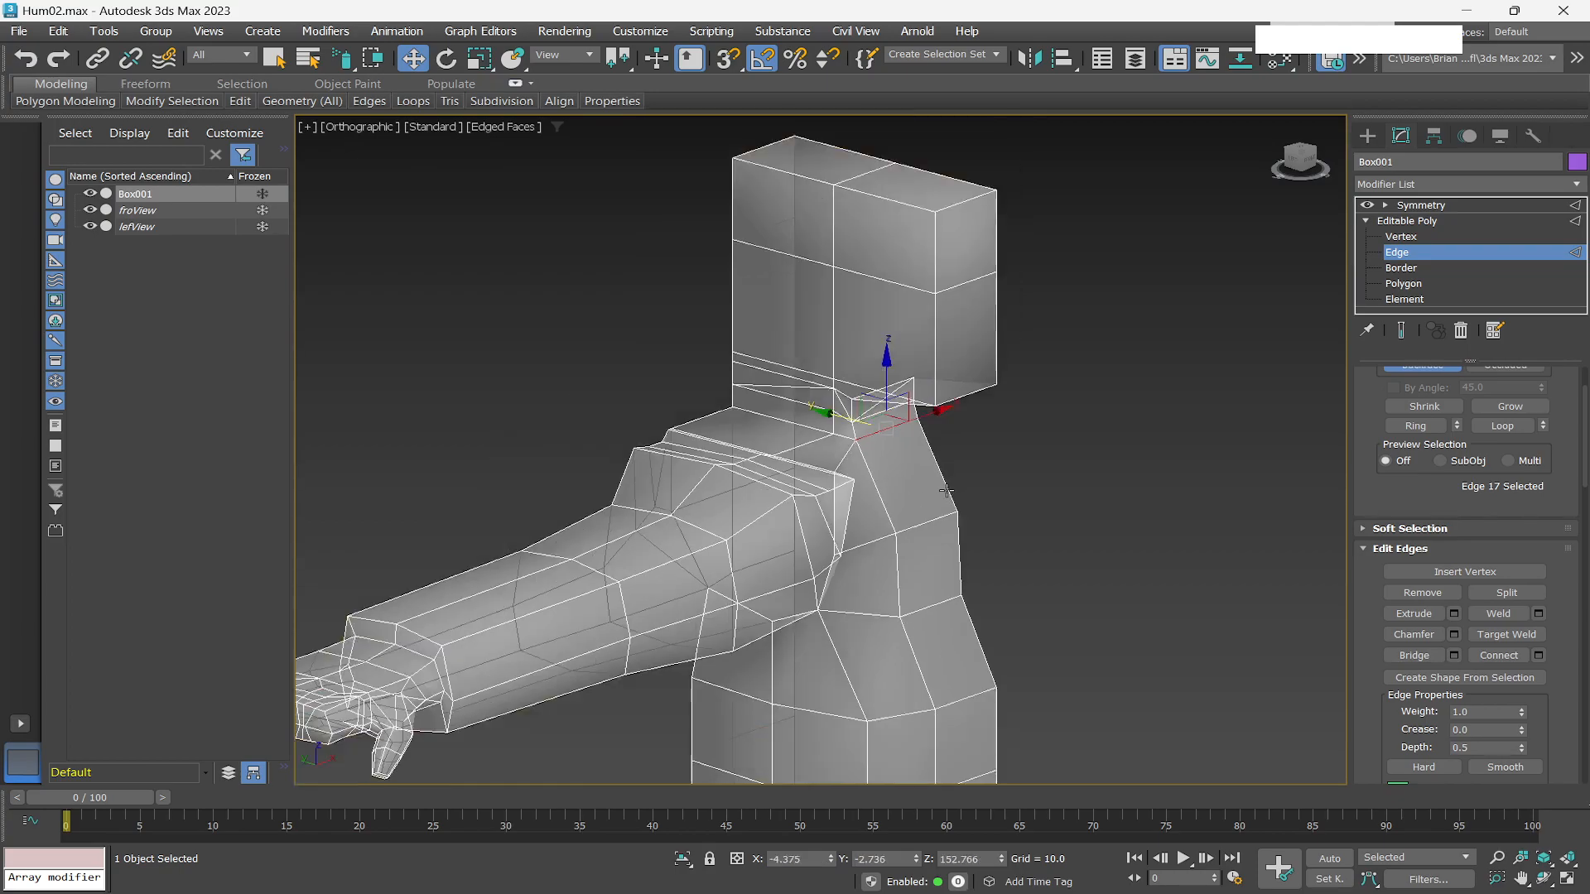
scroll(946, 491, down, 2)
click(1403, 284)
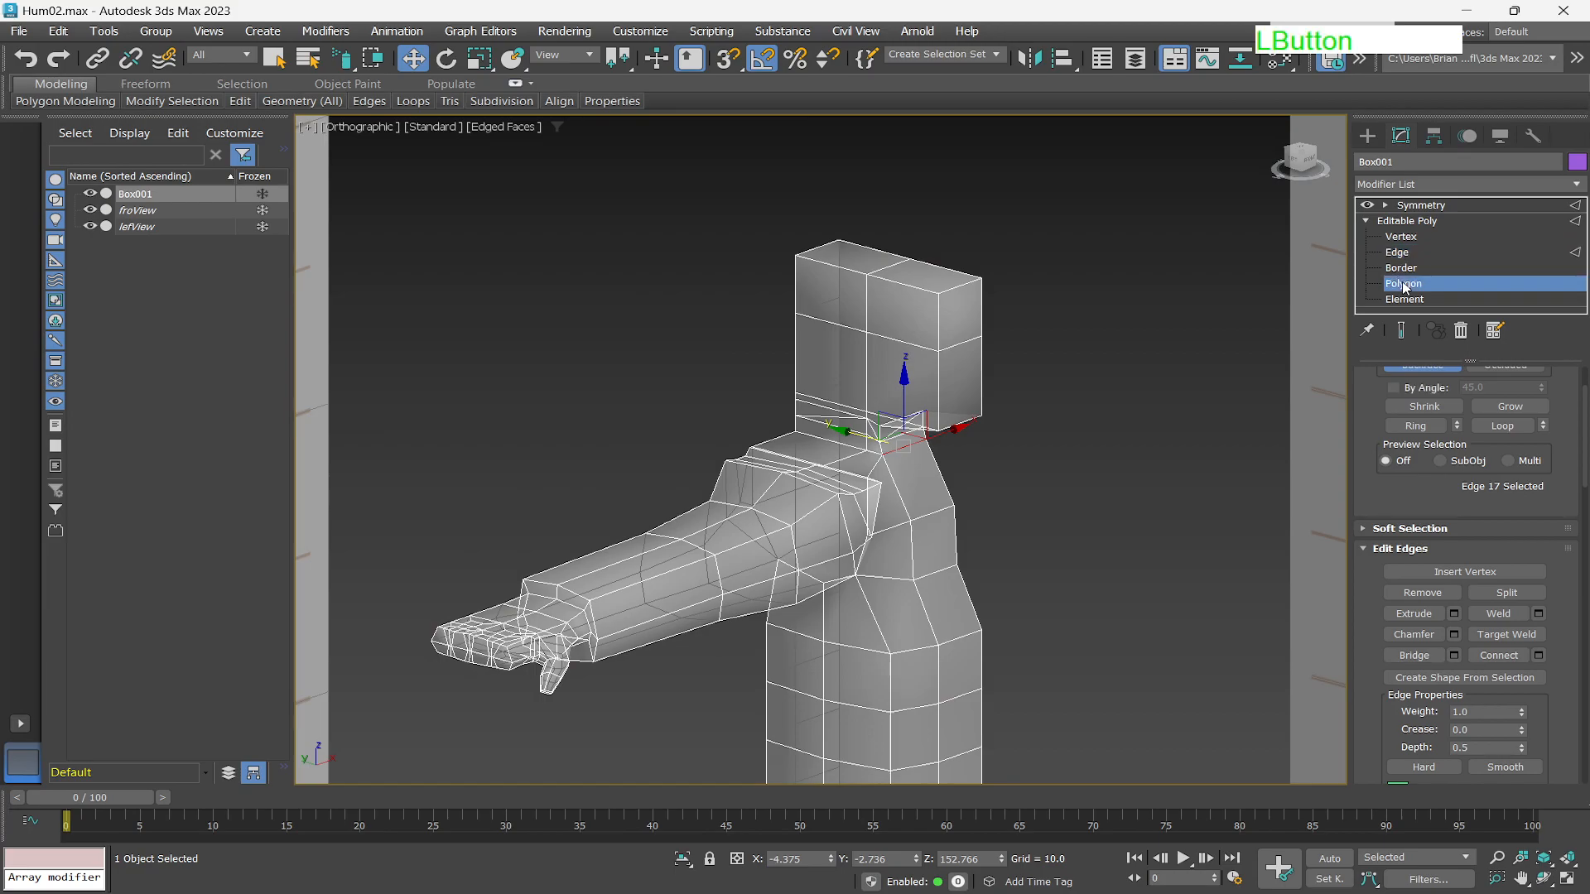
click(966, 321)
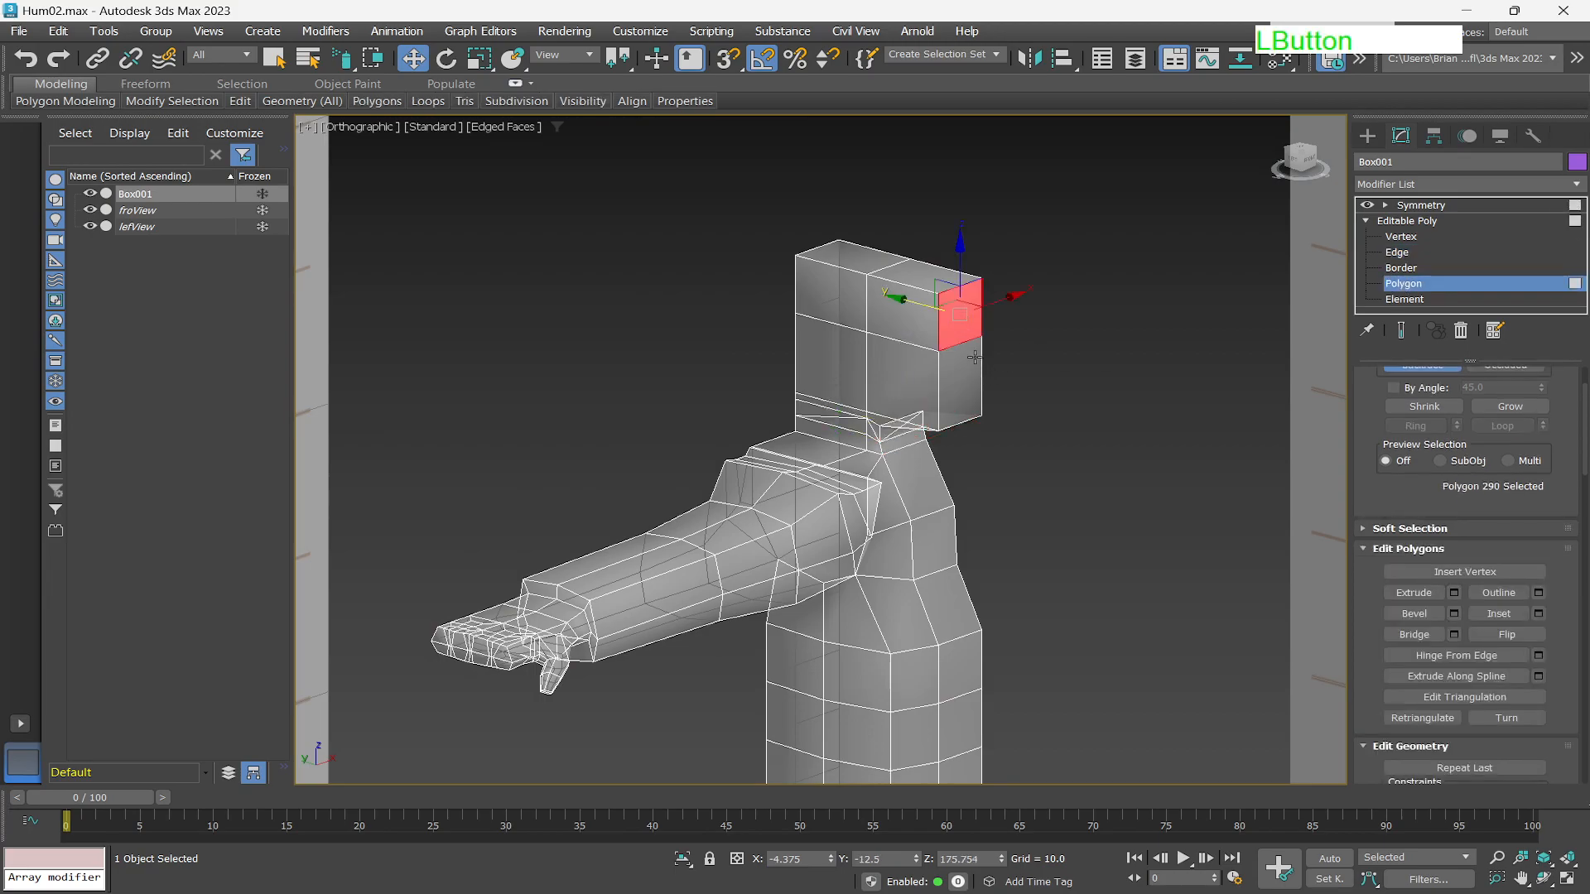
ctrl+click(974, 379)
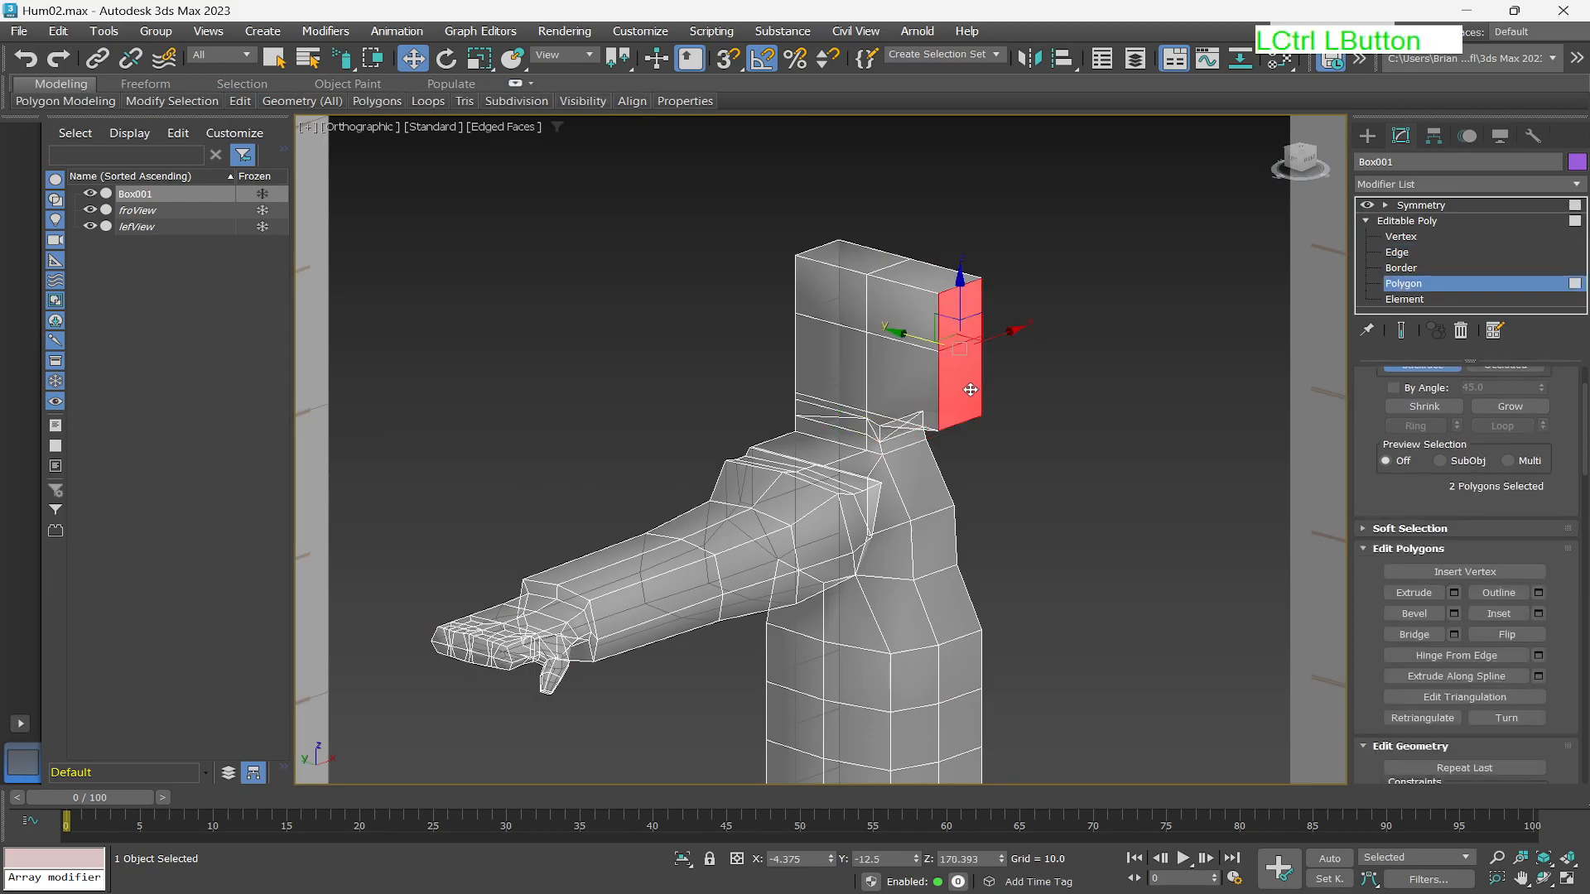
click(1279, 168)
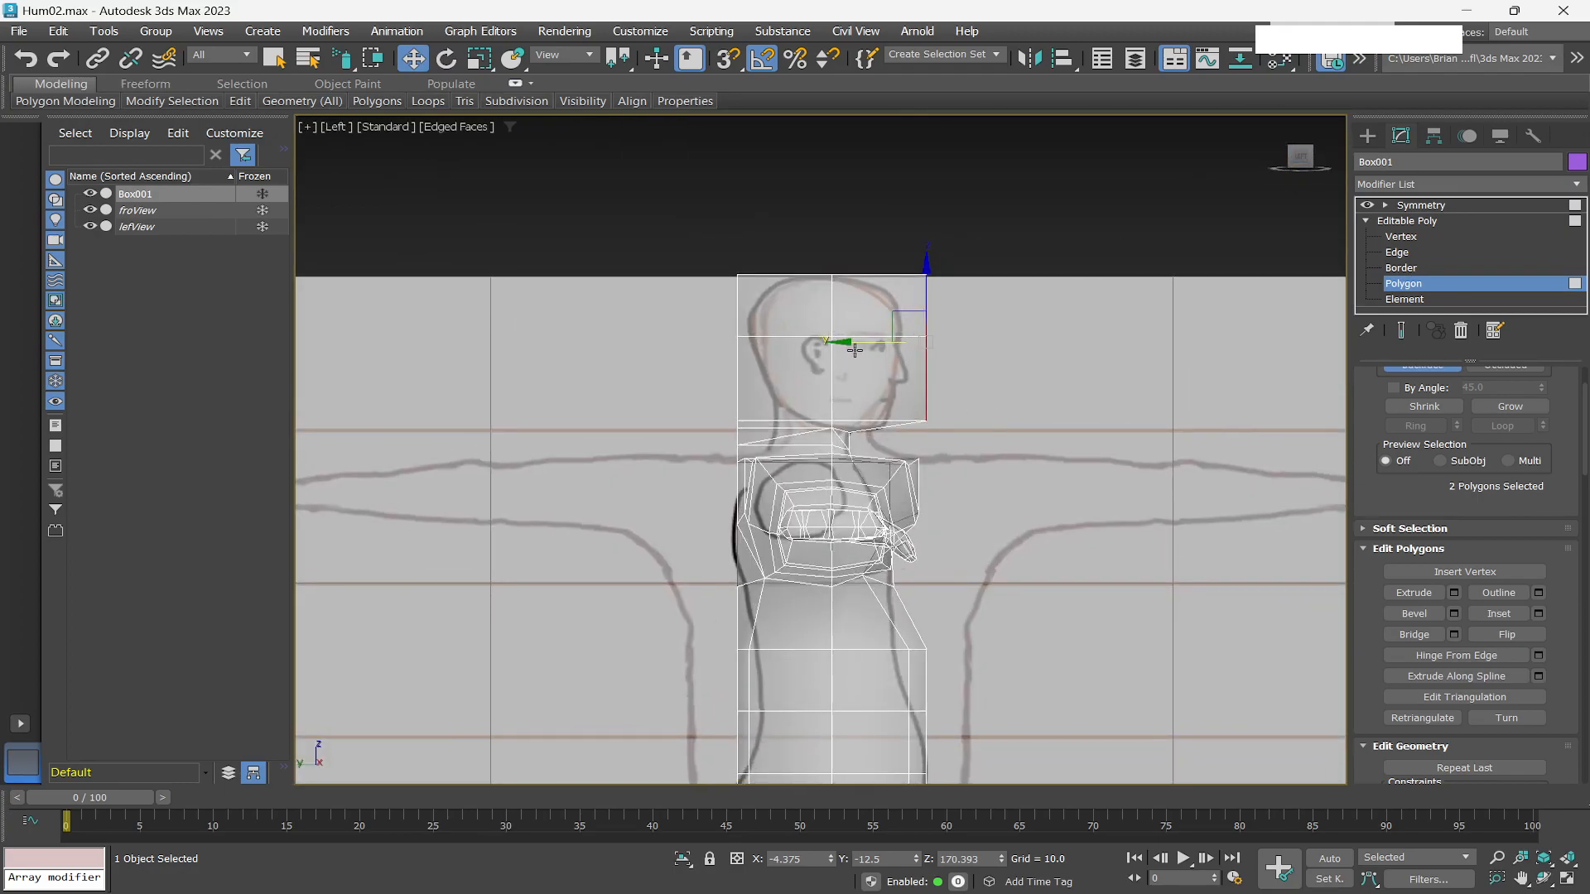
drag(1009, 342, 982, 341)
At edge level, select the top and bottom edges at the head's front corner and move them backward in the Left view.
scroll(958, 416, down, 2)
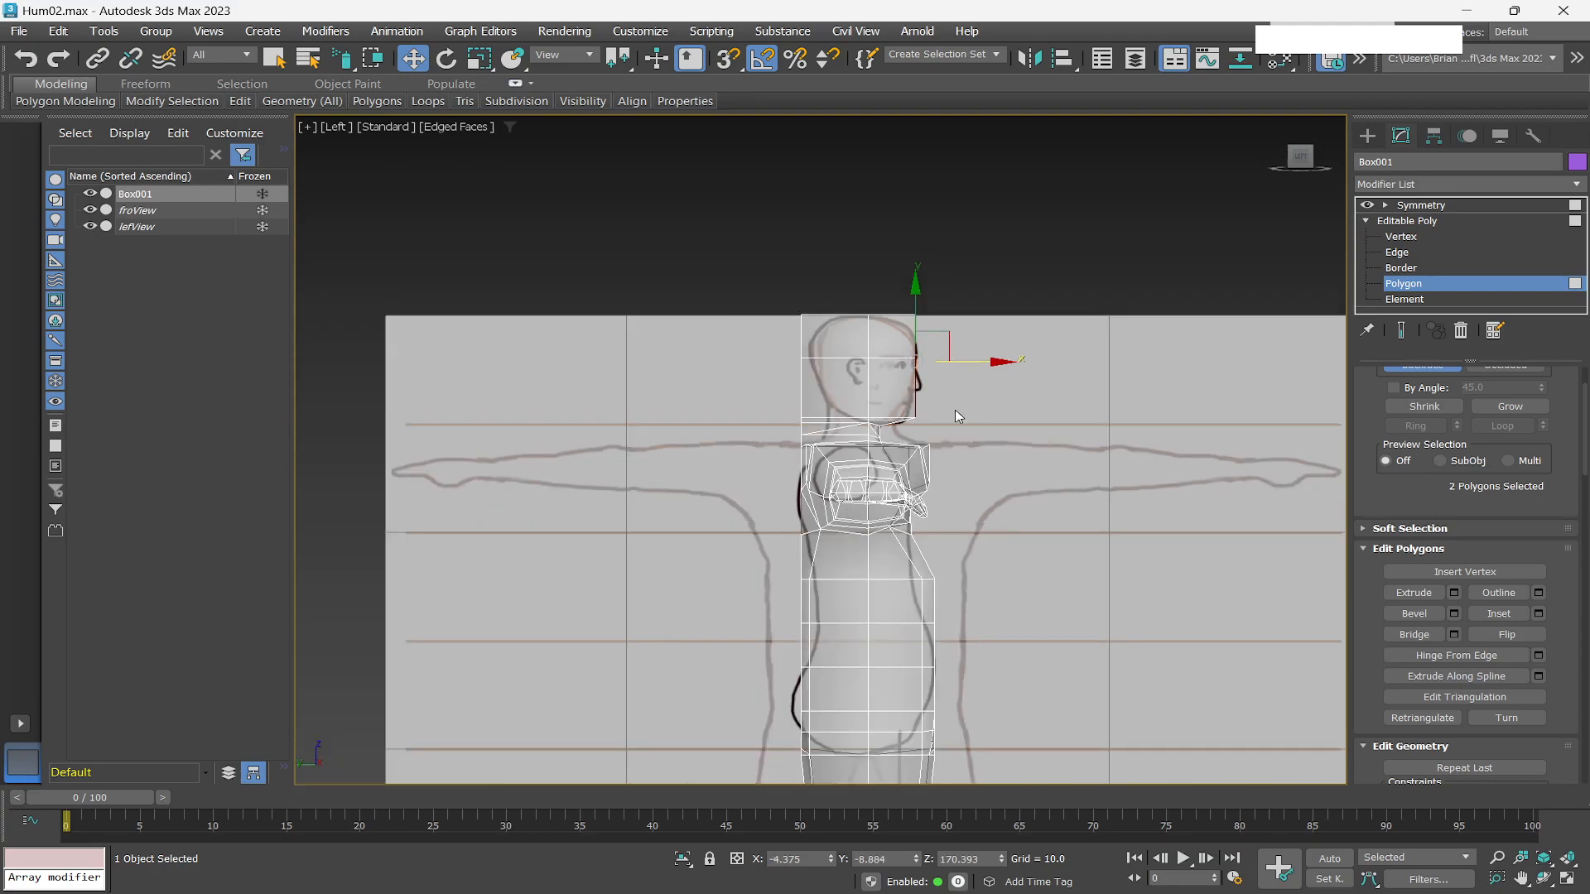
scroll(958, 415, up, 3)
alt+middle_drag(951, 432, 967, 409)
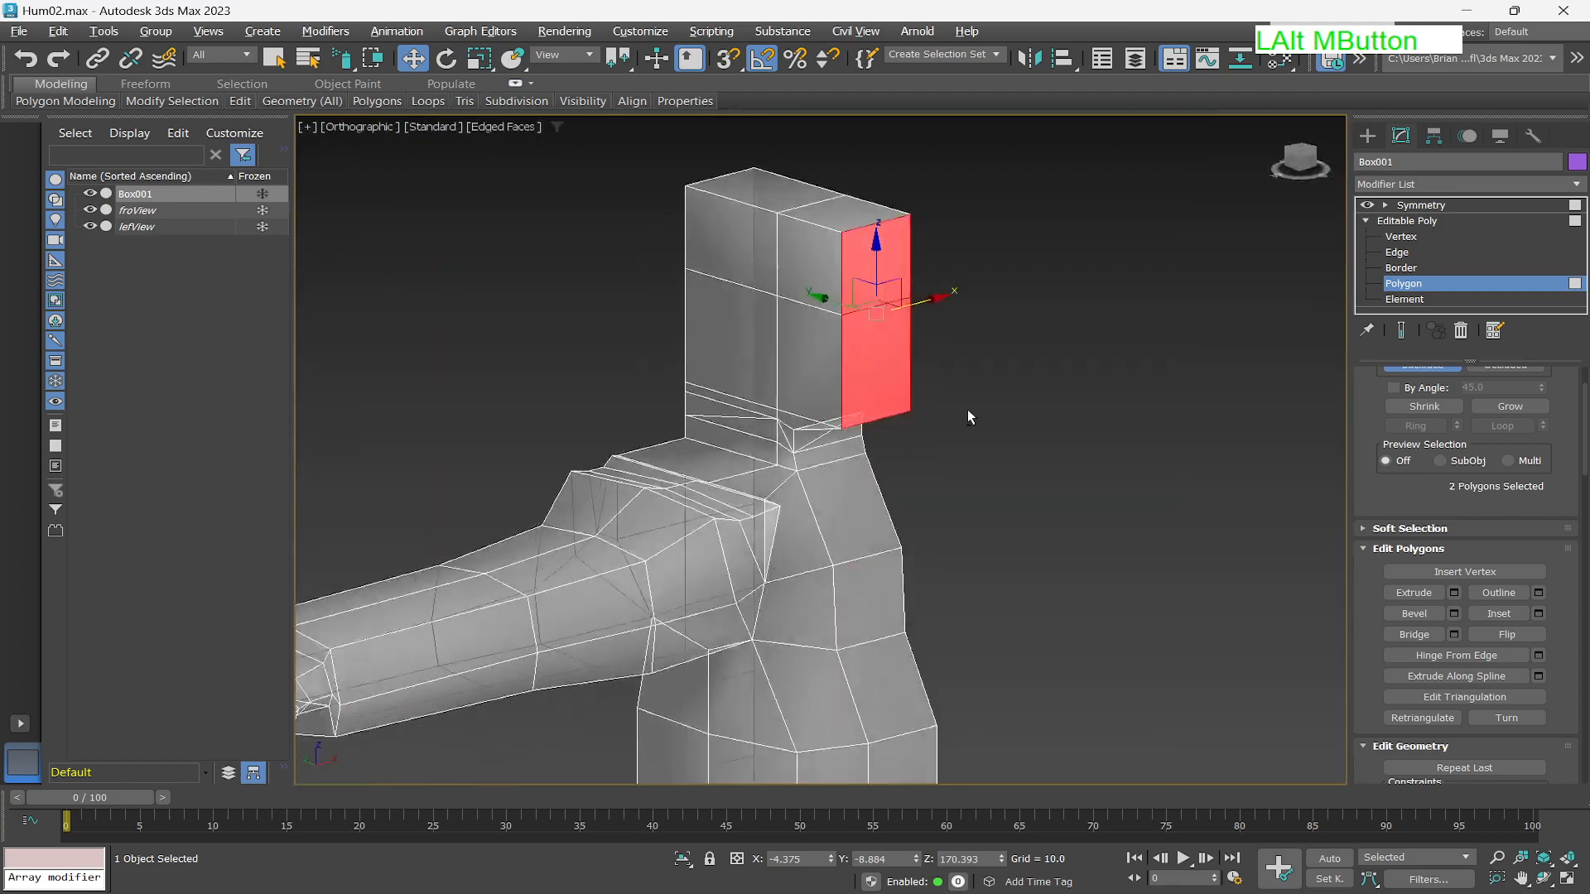
click(1400, 252)
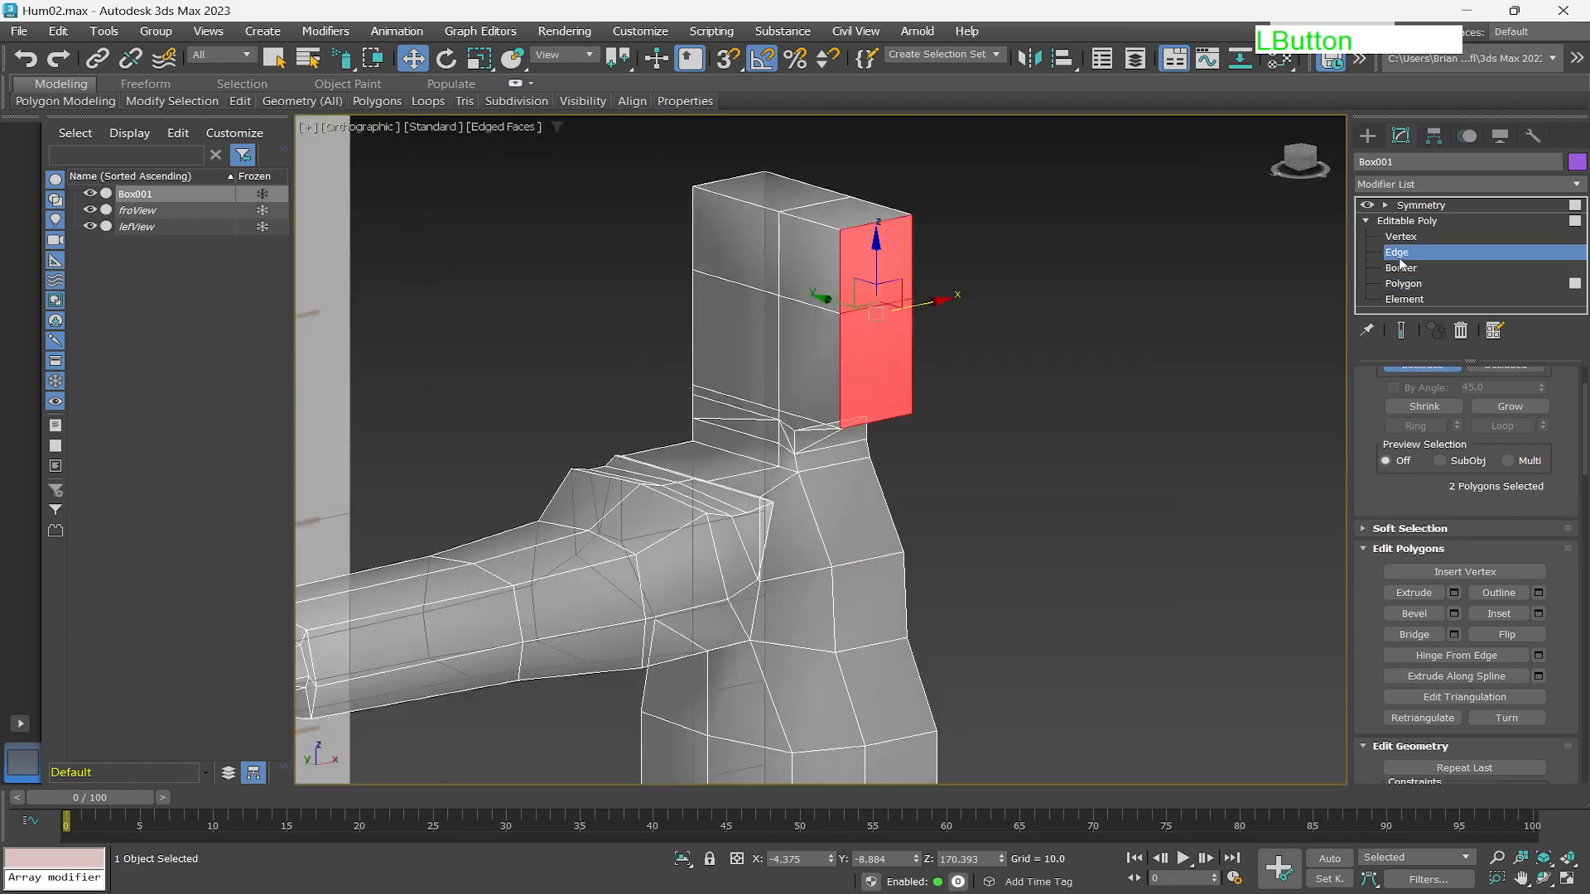
click(891, 218)
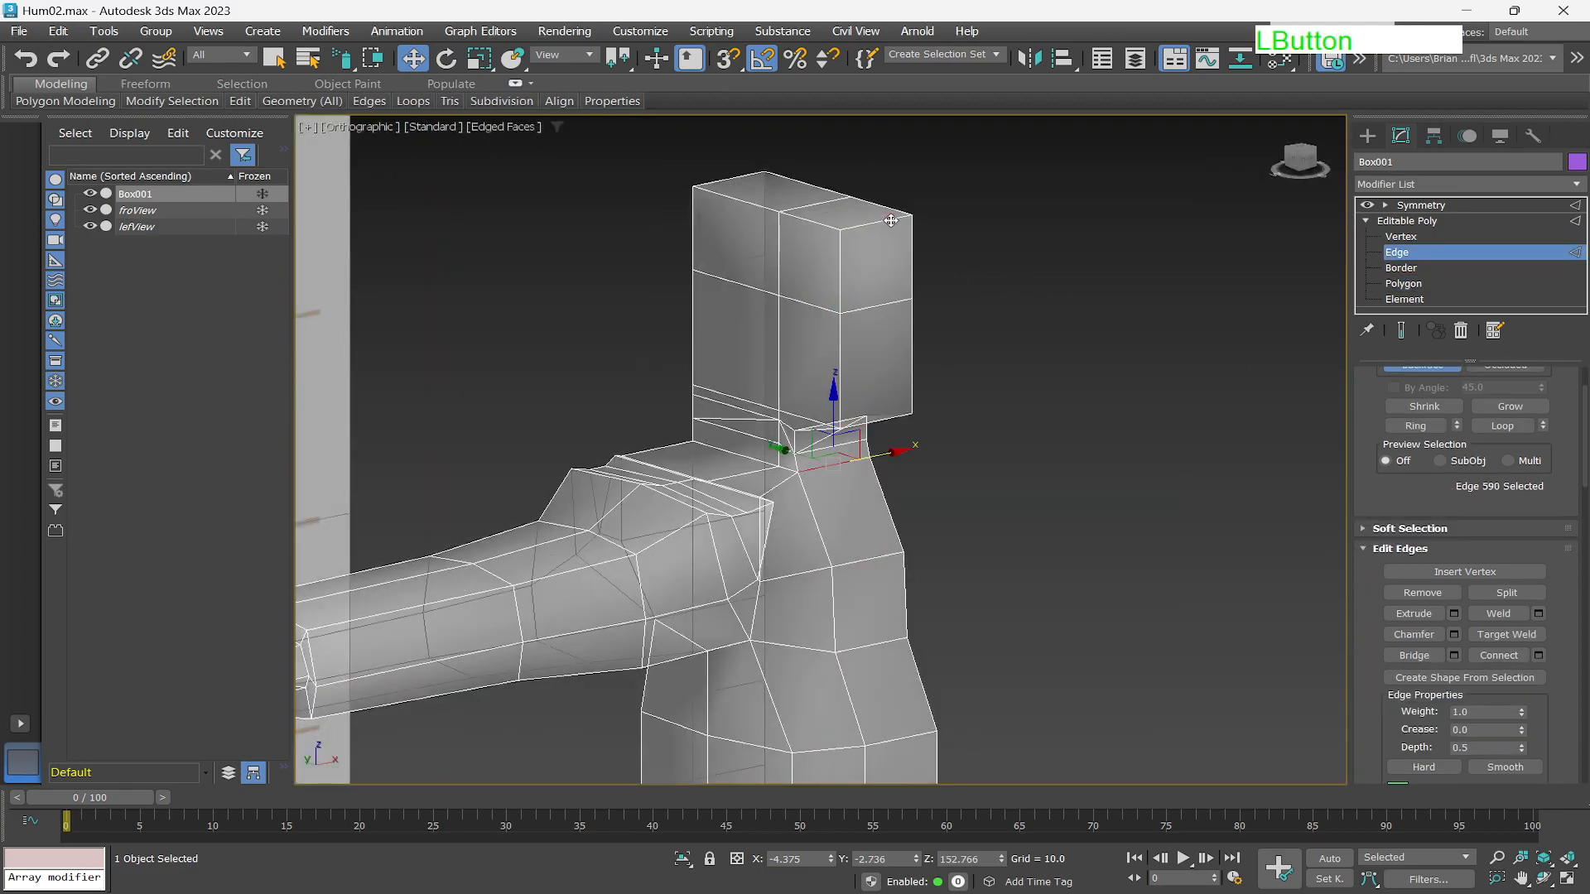
ctrl+click(894, 416)
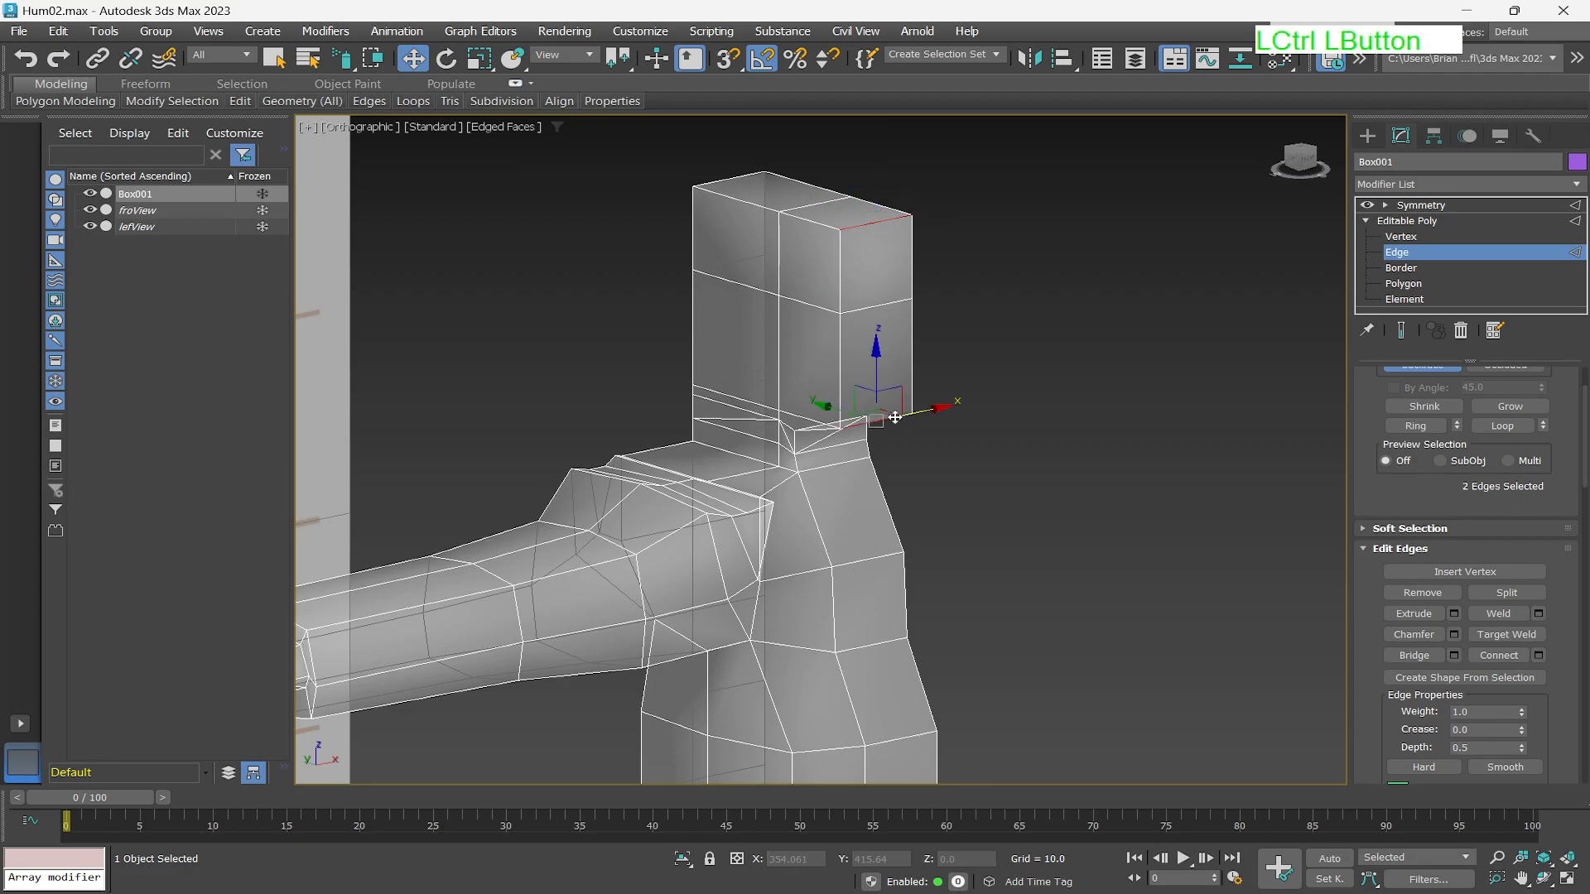
click(1288, 161)
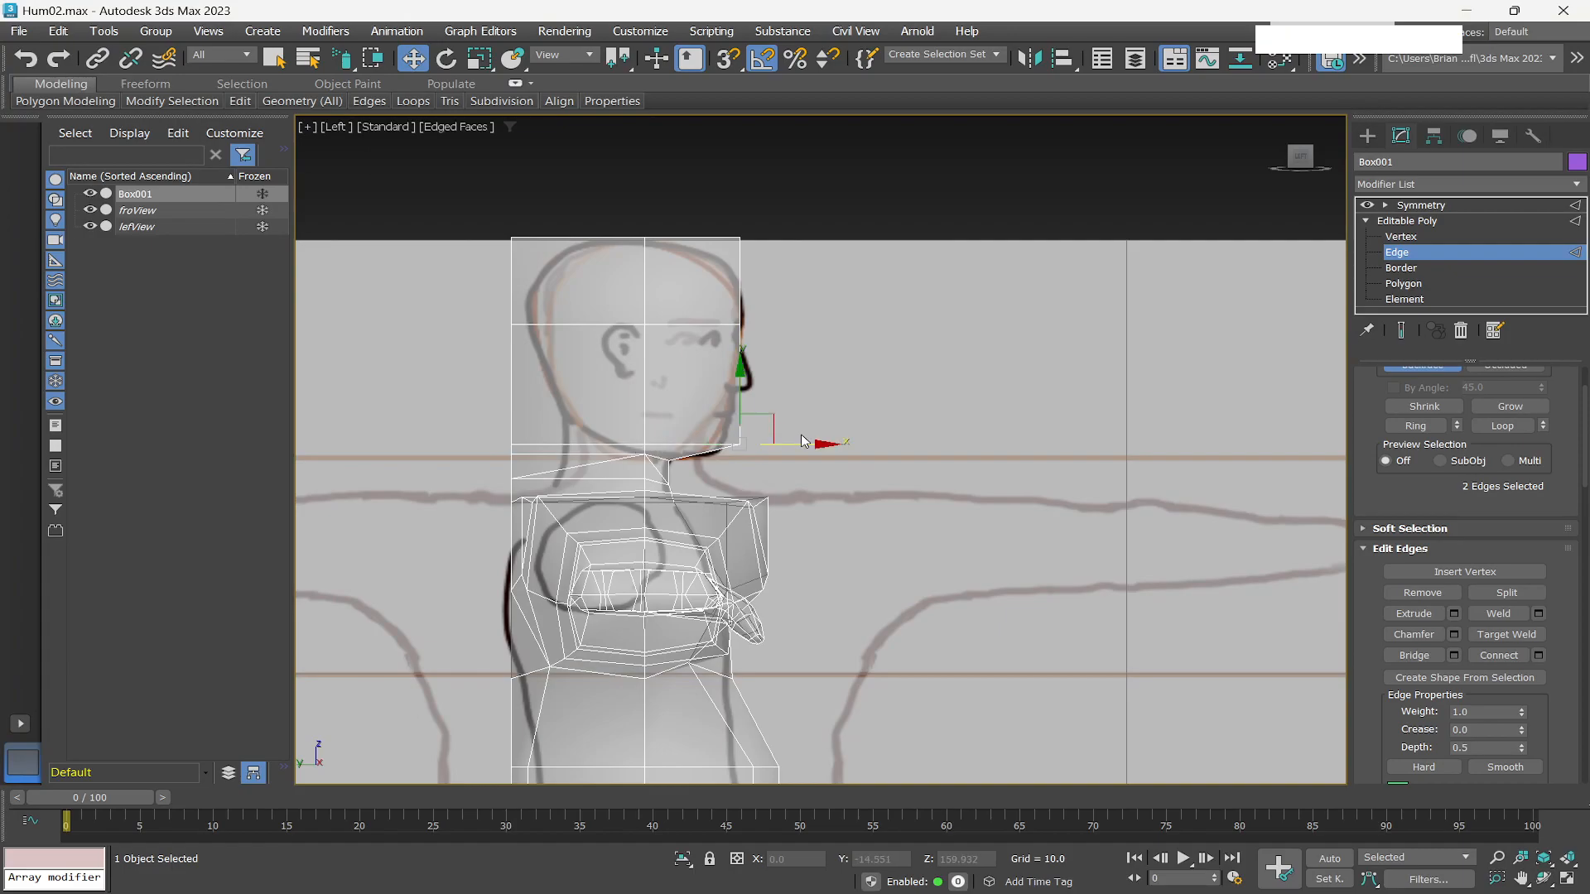
drag(801, 445, 775, 446)
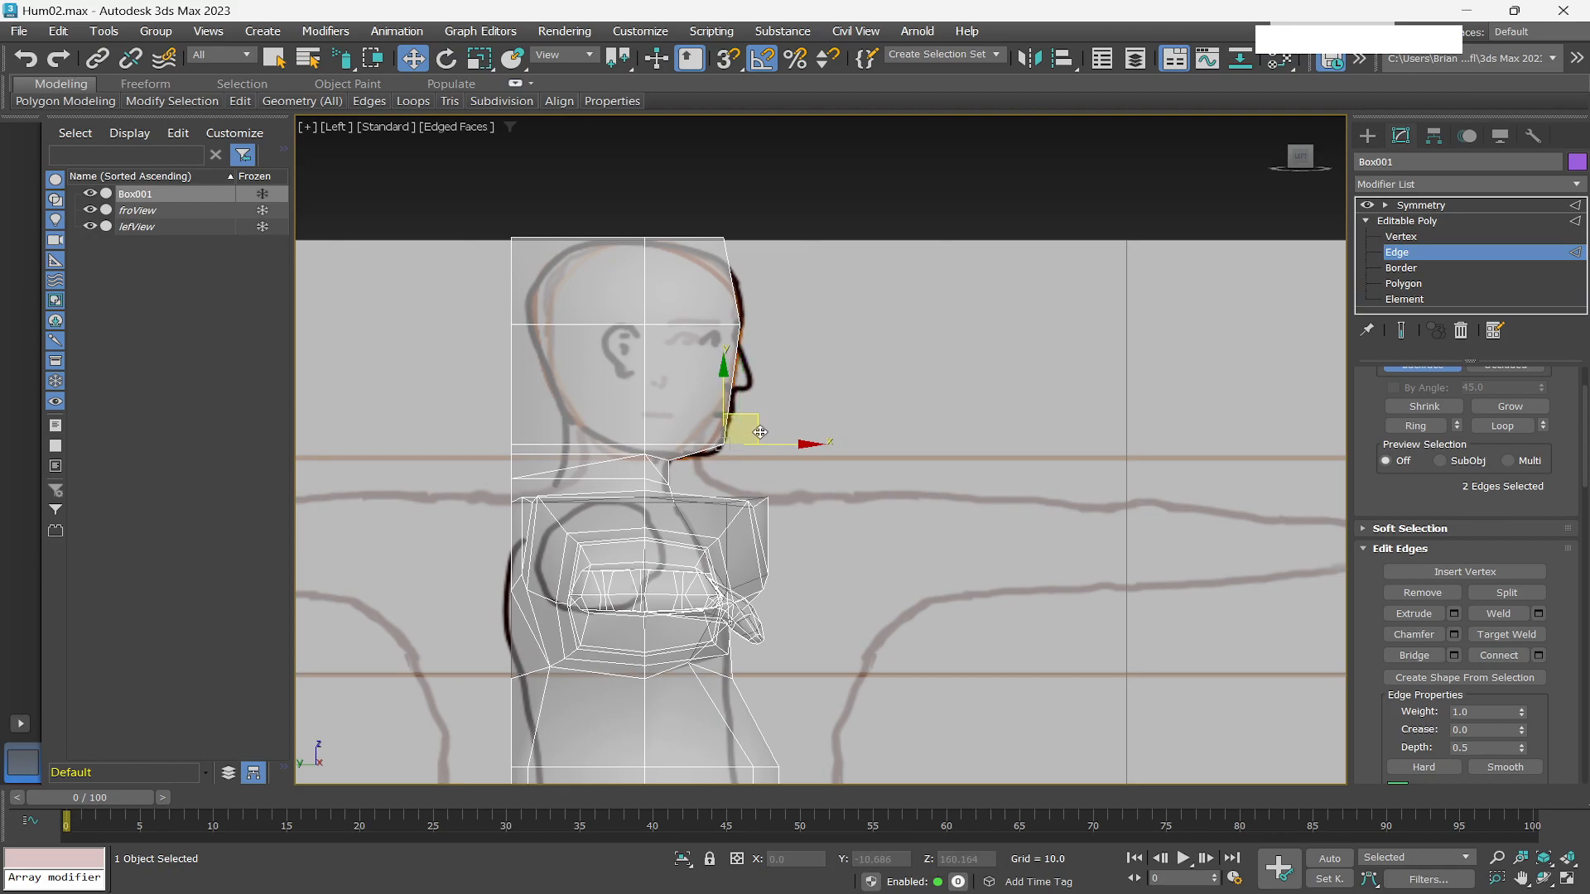
drag(743, 257, 722, 187)
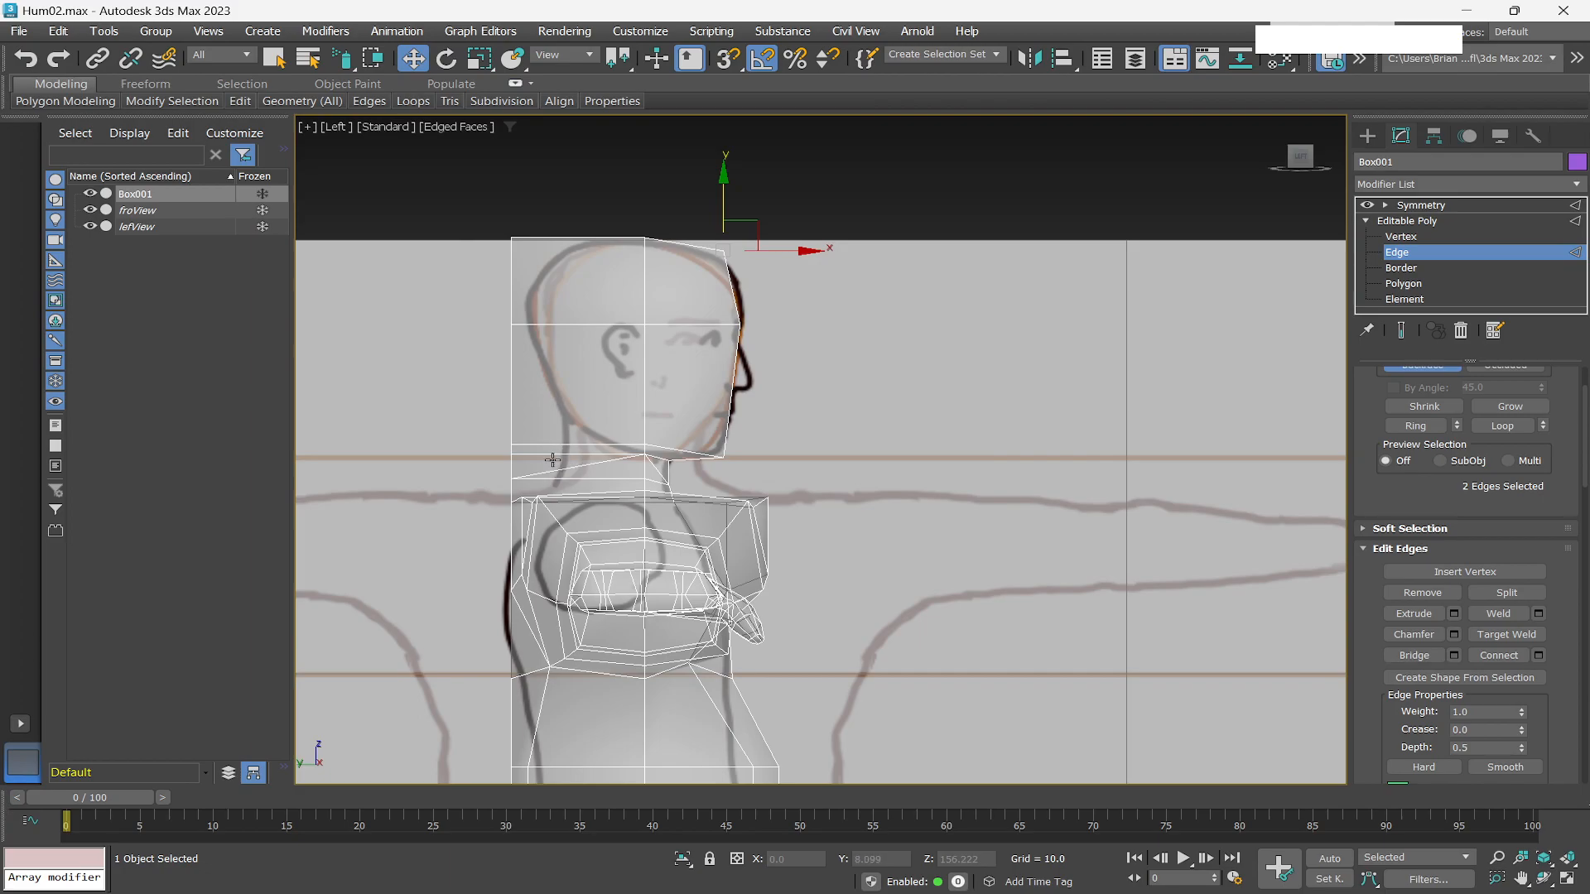
Select the edge at the head's top front corner and move it slightly backward.
alt+middle_drag(554, 467, 568, 461)
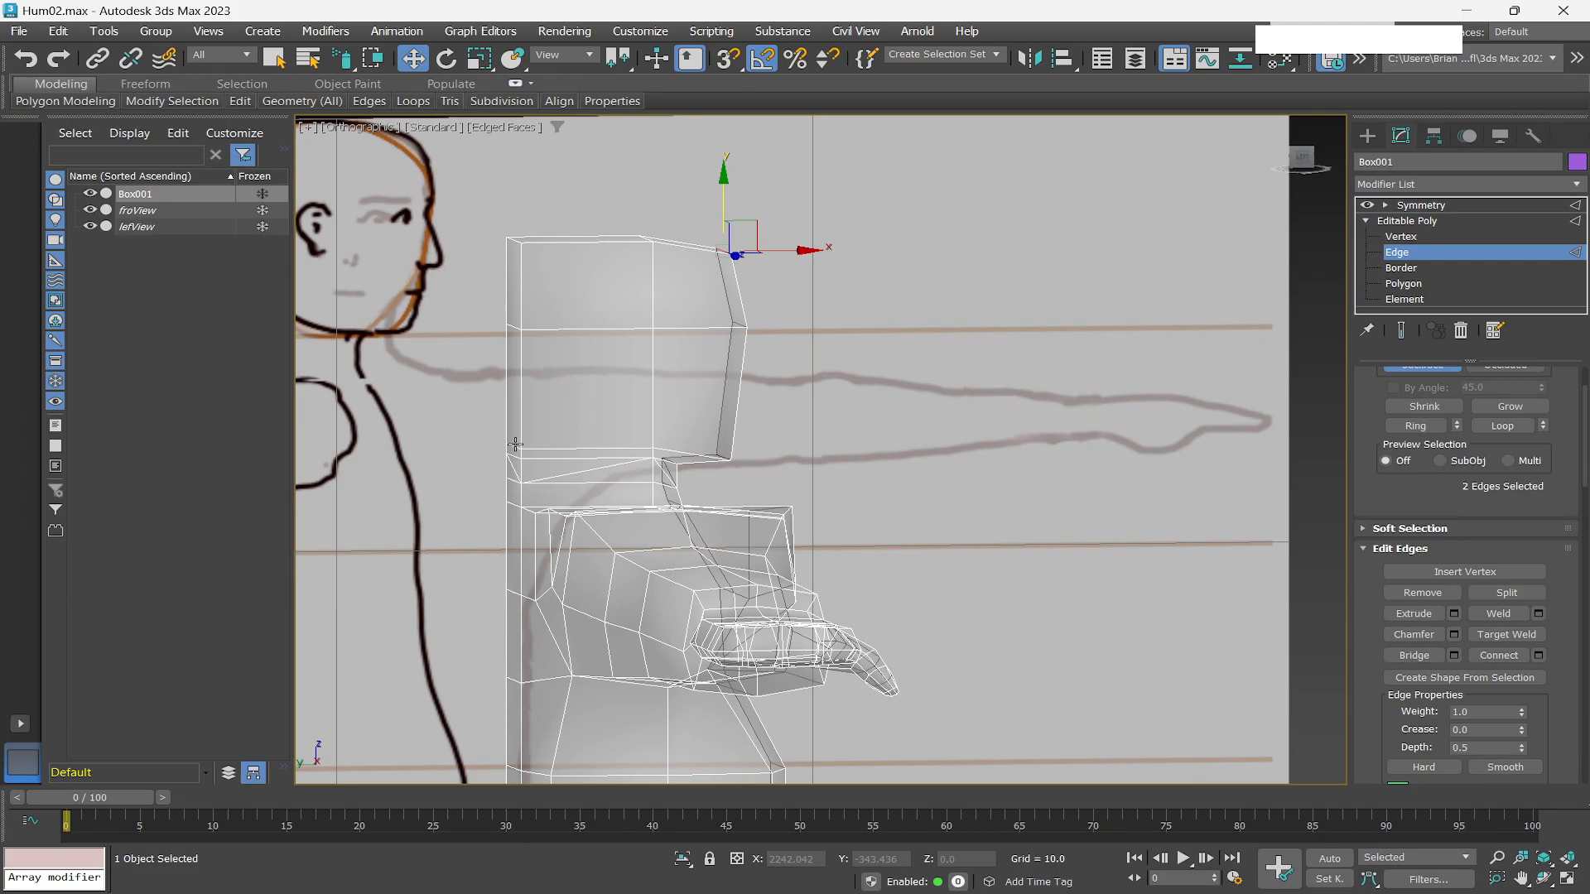
click(513, 239)
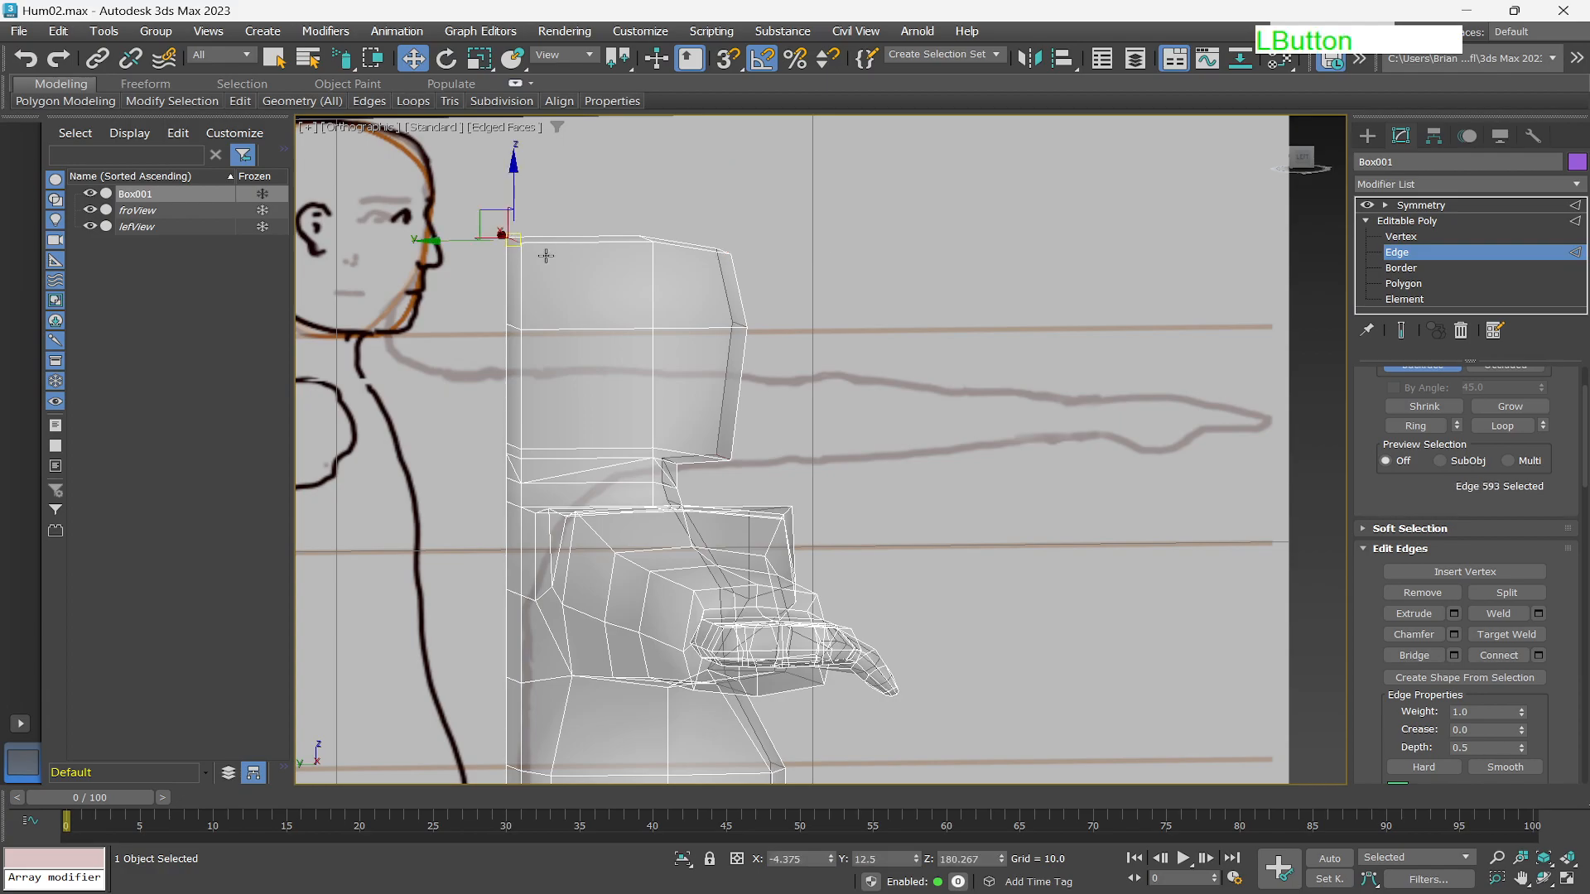
drag(431, 242, 472, 243)
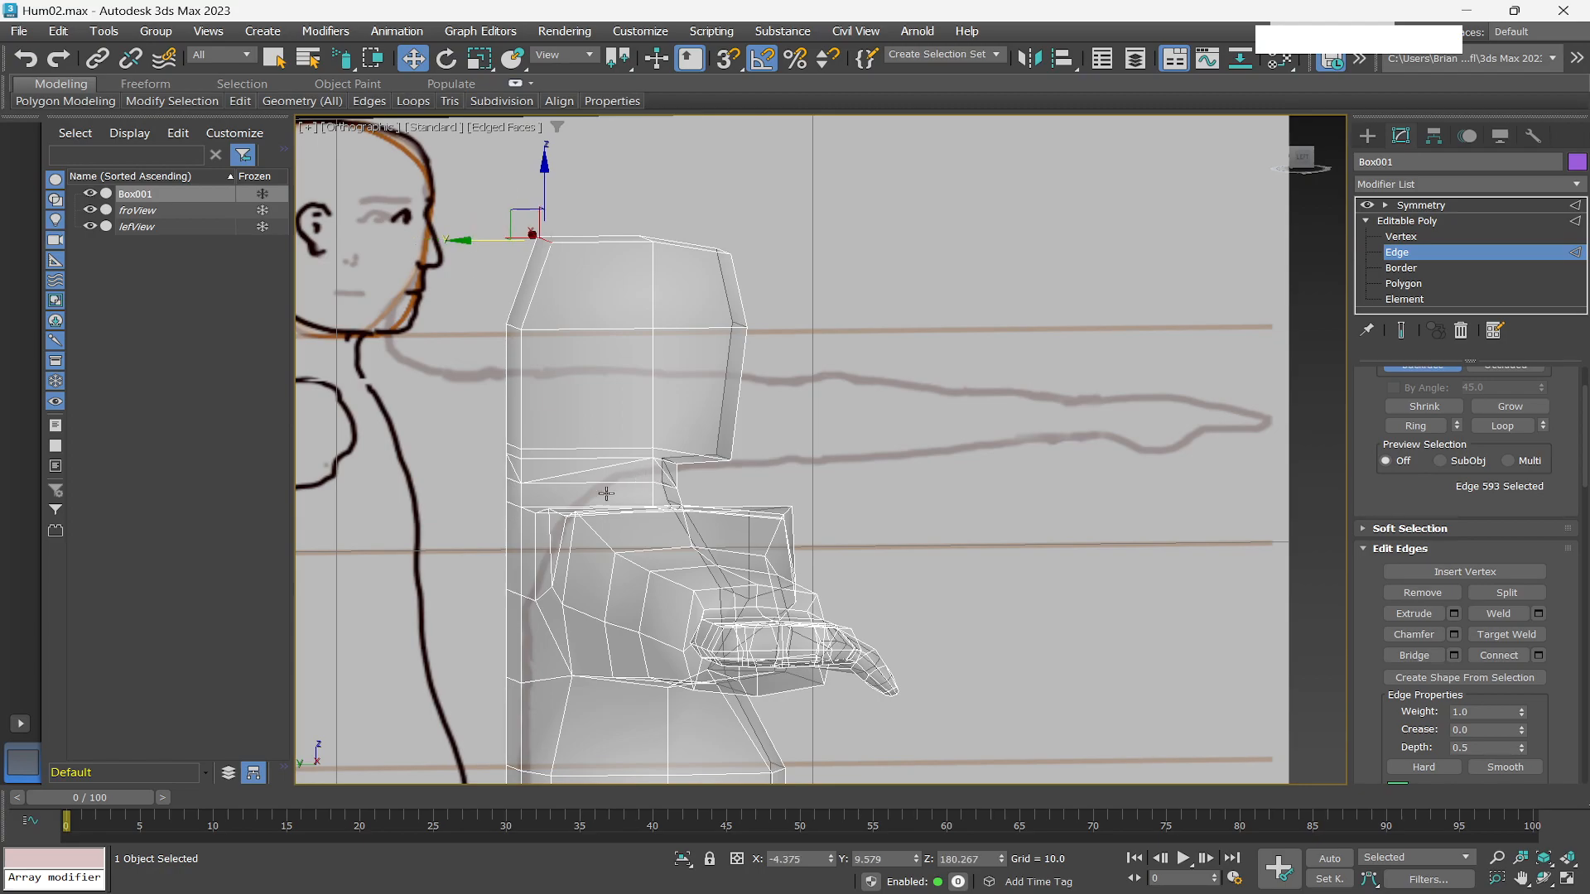
At polygon level, select four polygons on the neck's side facing the arm and move them slightly sideways.
click(1406, 283)
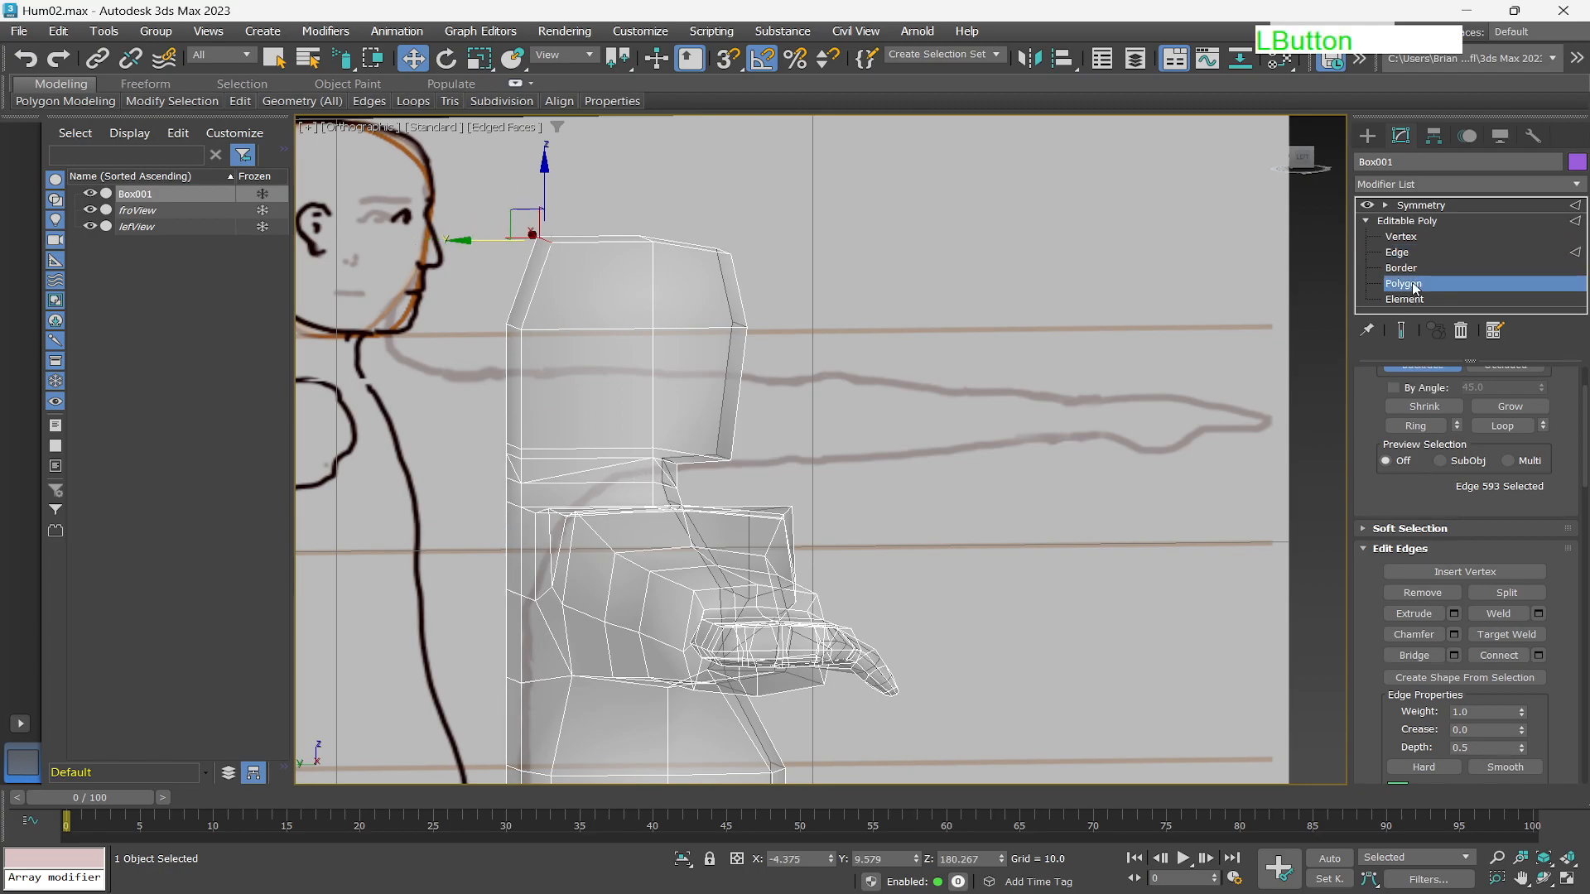
click(513, 451)
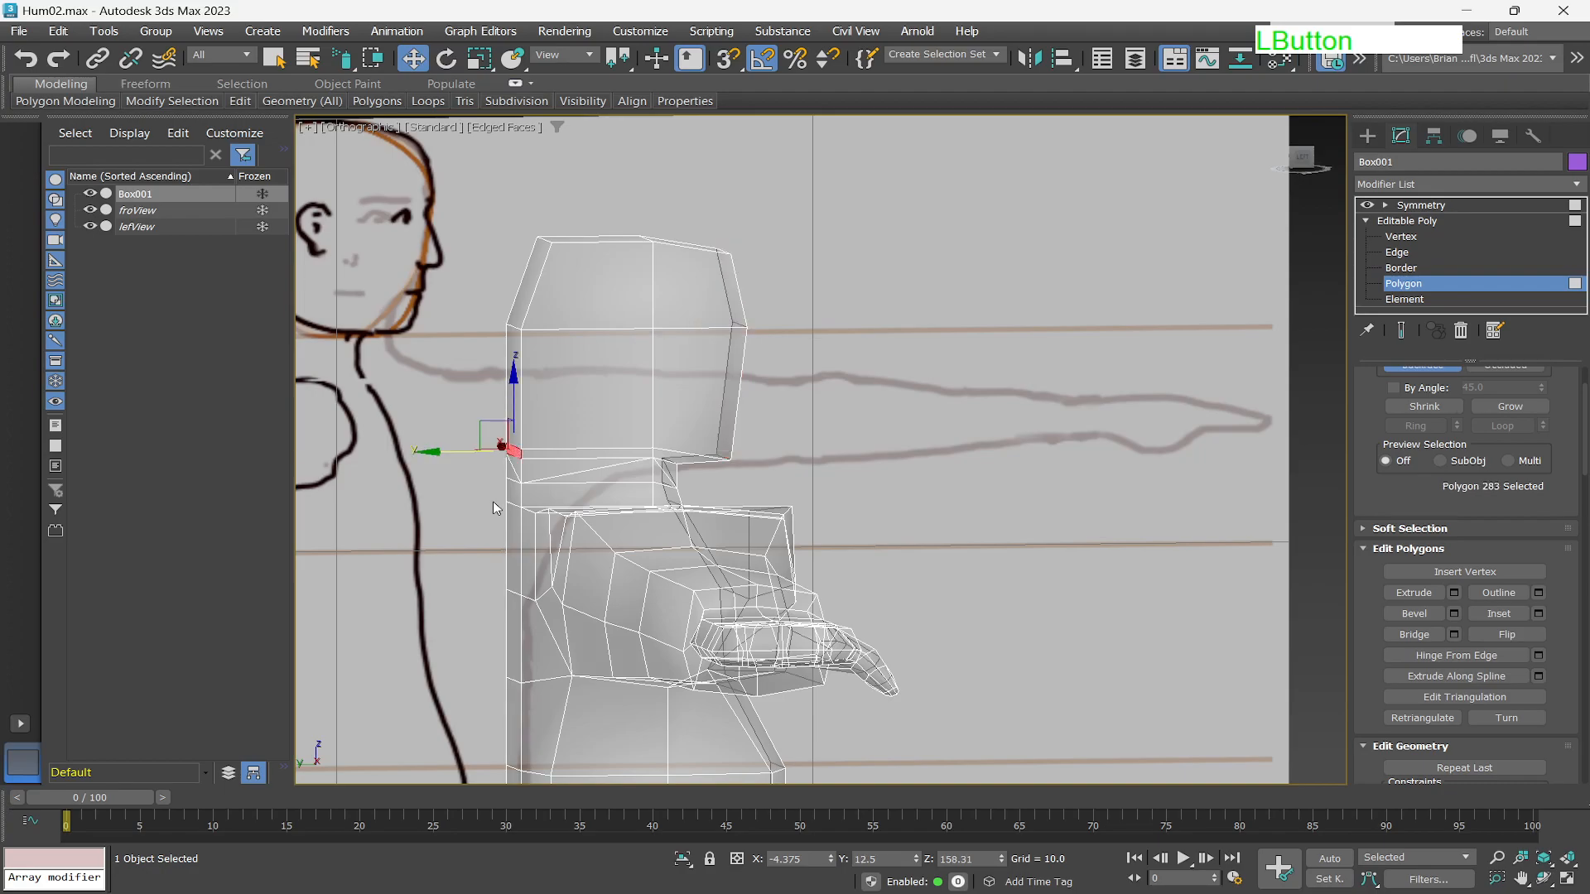
scroll(504, 474, up, 3)
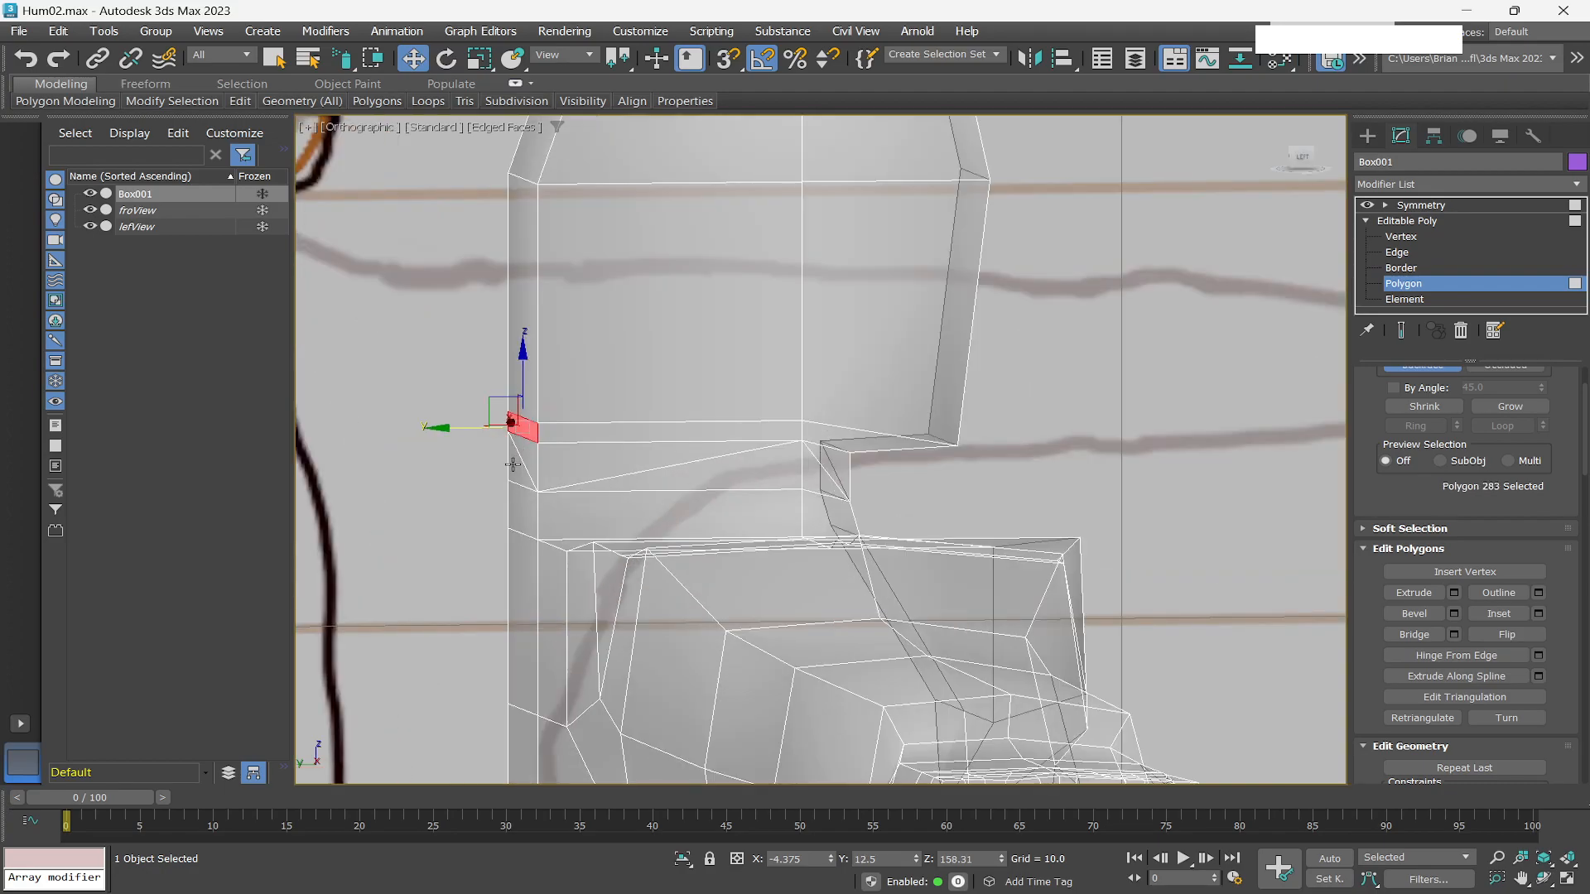
ctrl+click(513, 464)
ctrl+click(513, 488)
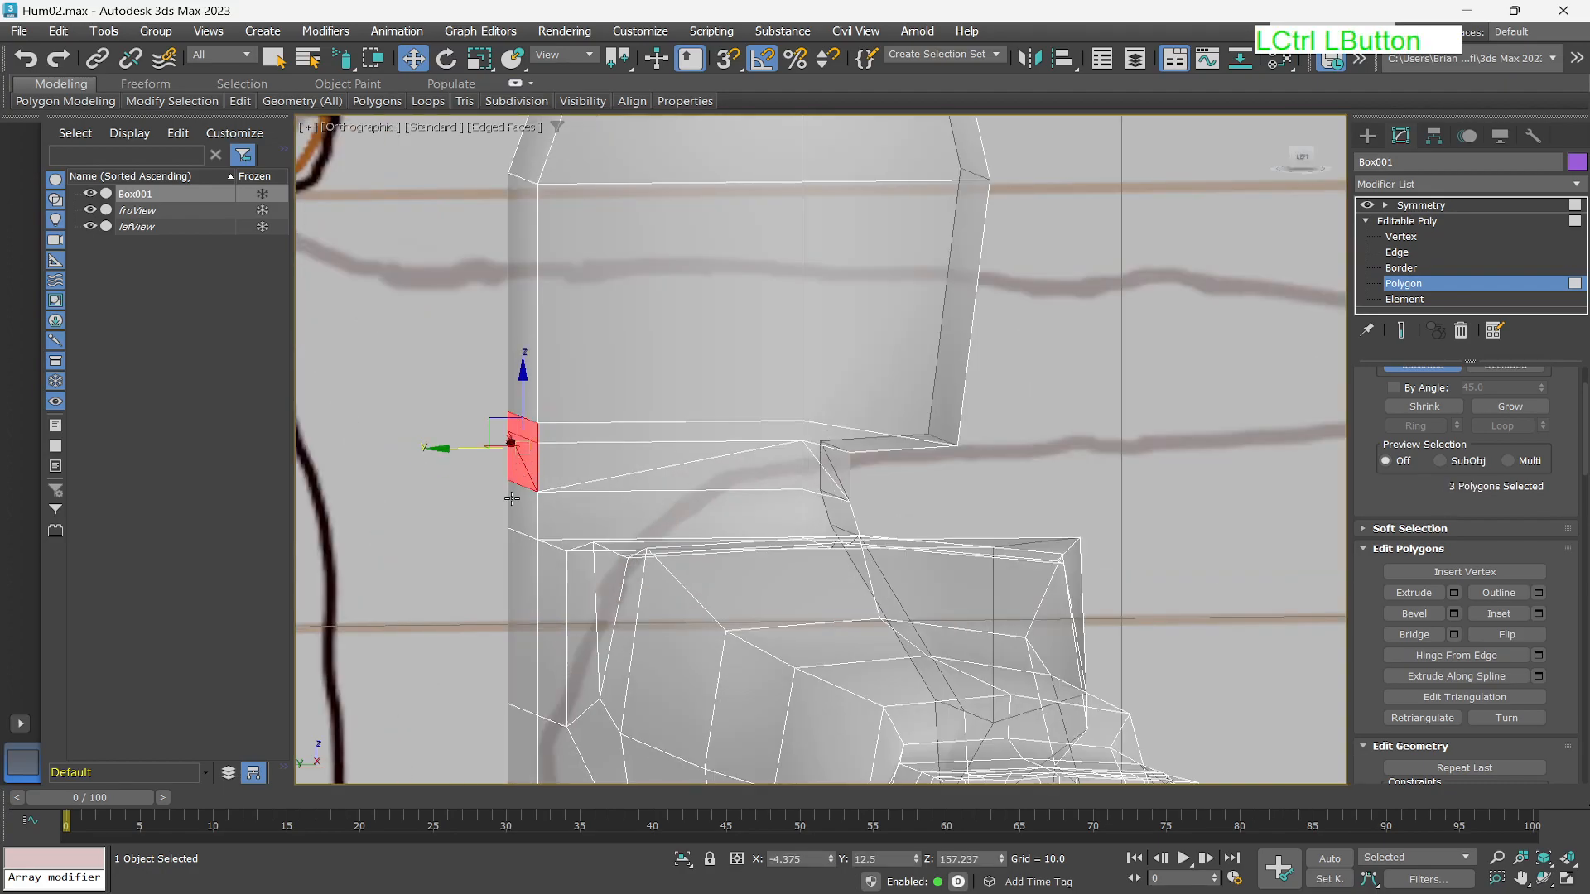
ctrl+click(511, 502)
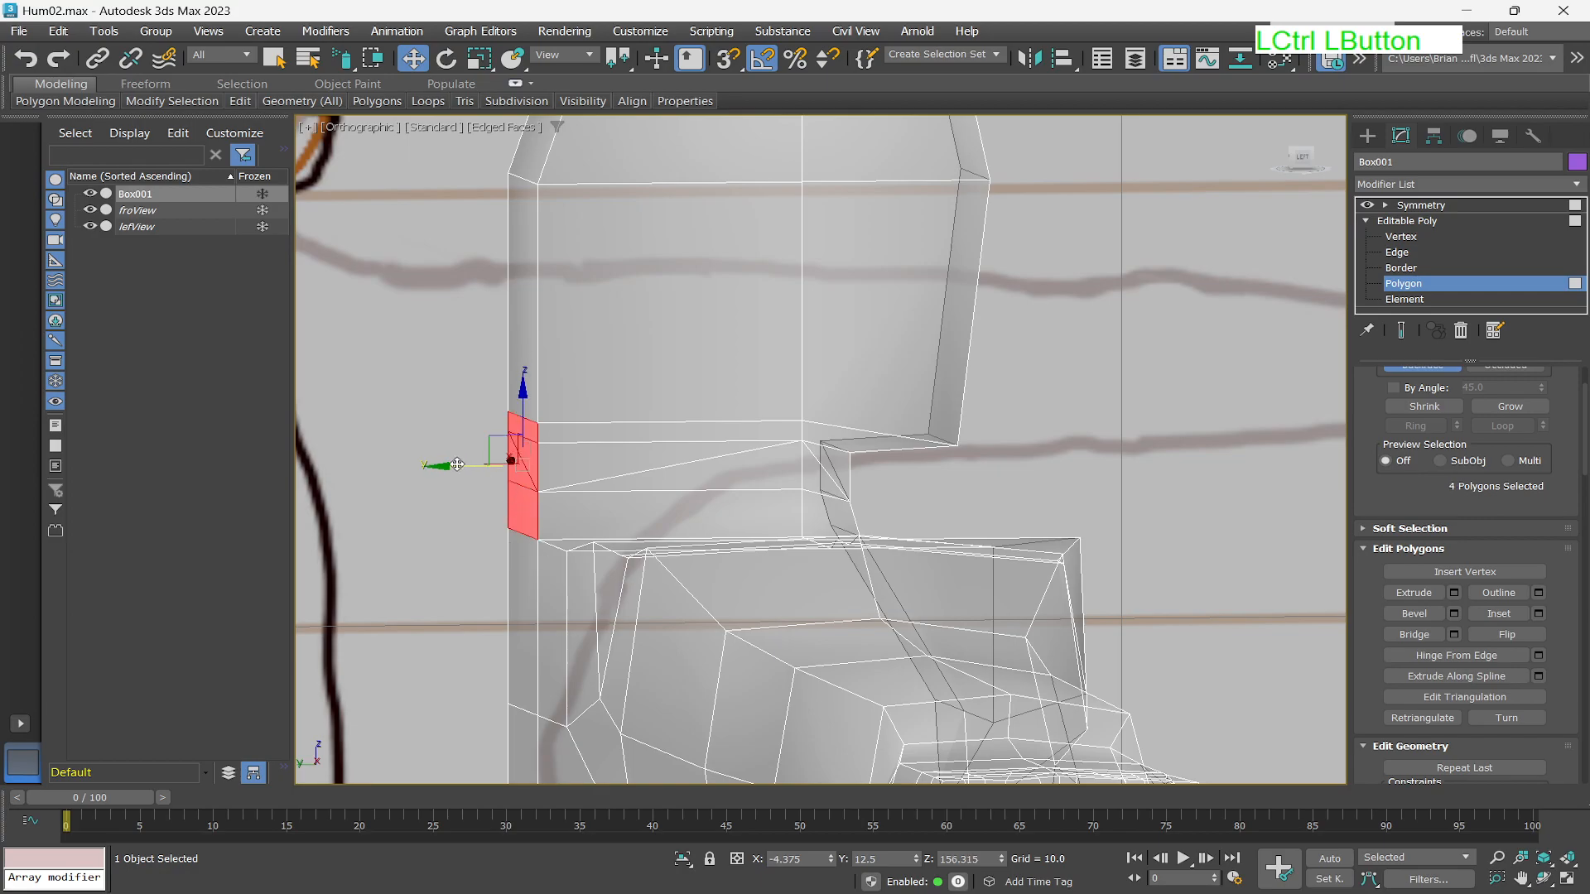
drag(452, 467, 525, 481)
scroll(597, 625, down, 5)
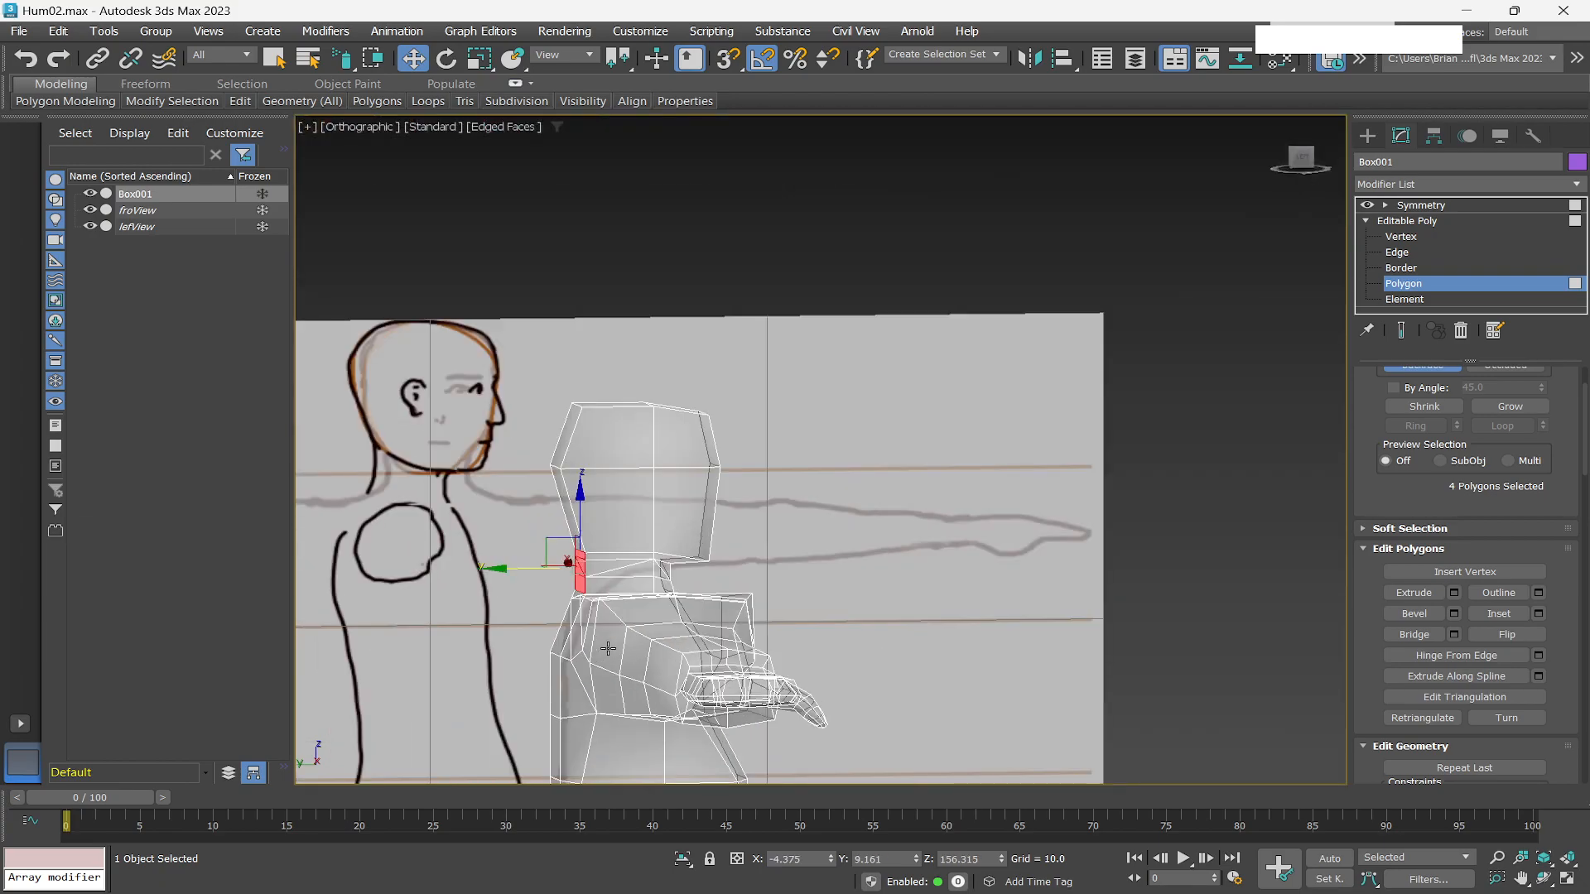
scroll(608, 645, down, 3)
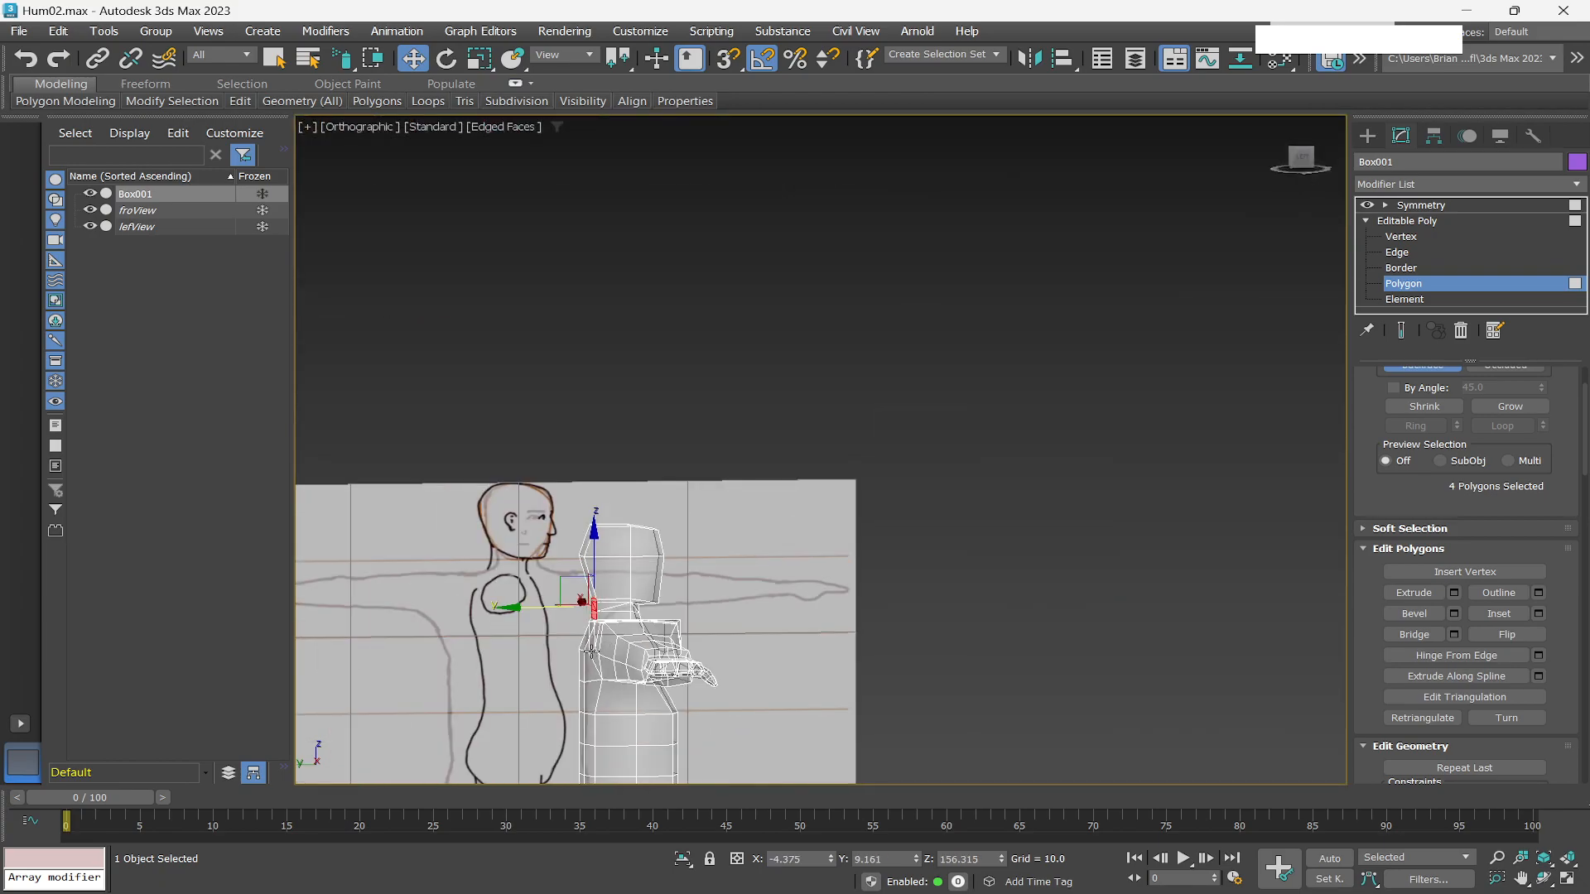
In the Left view, move the selected neck polygons slightly forward and then upward.
click(1302, 159)
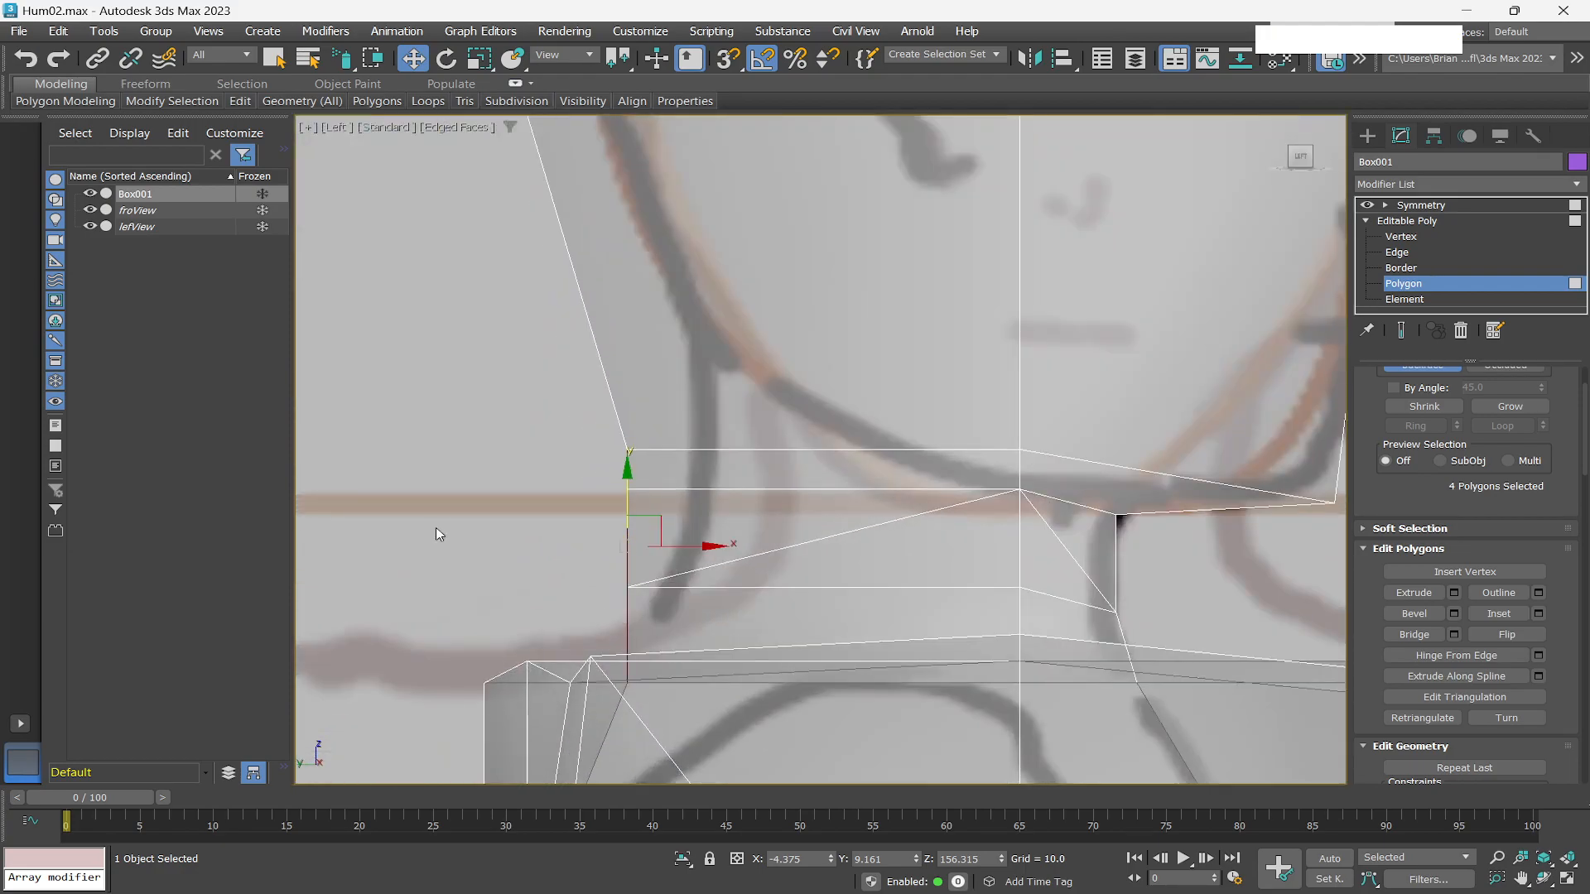
drag(707, 548, 745, 535)
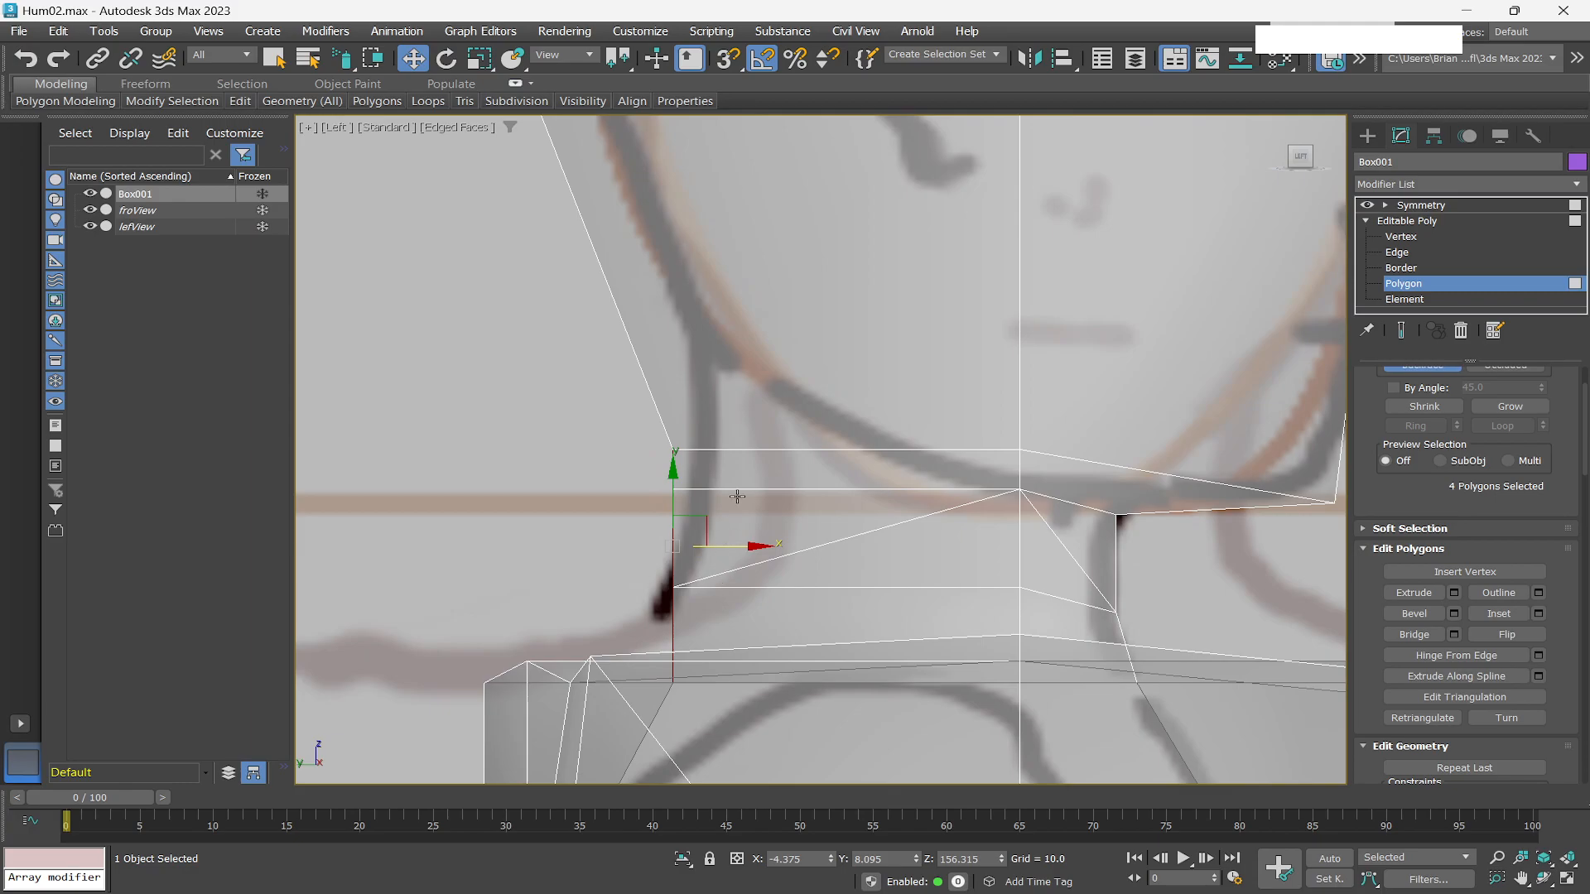
drag(674, 475, 702, 339)
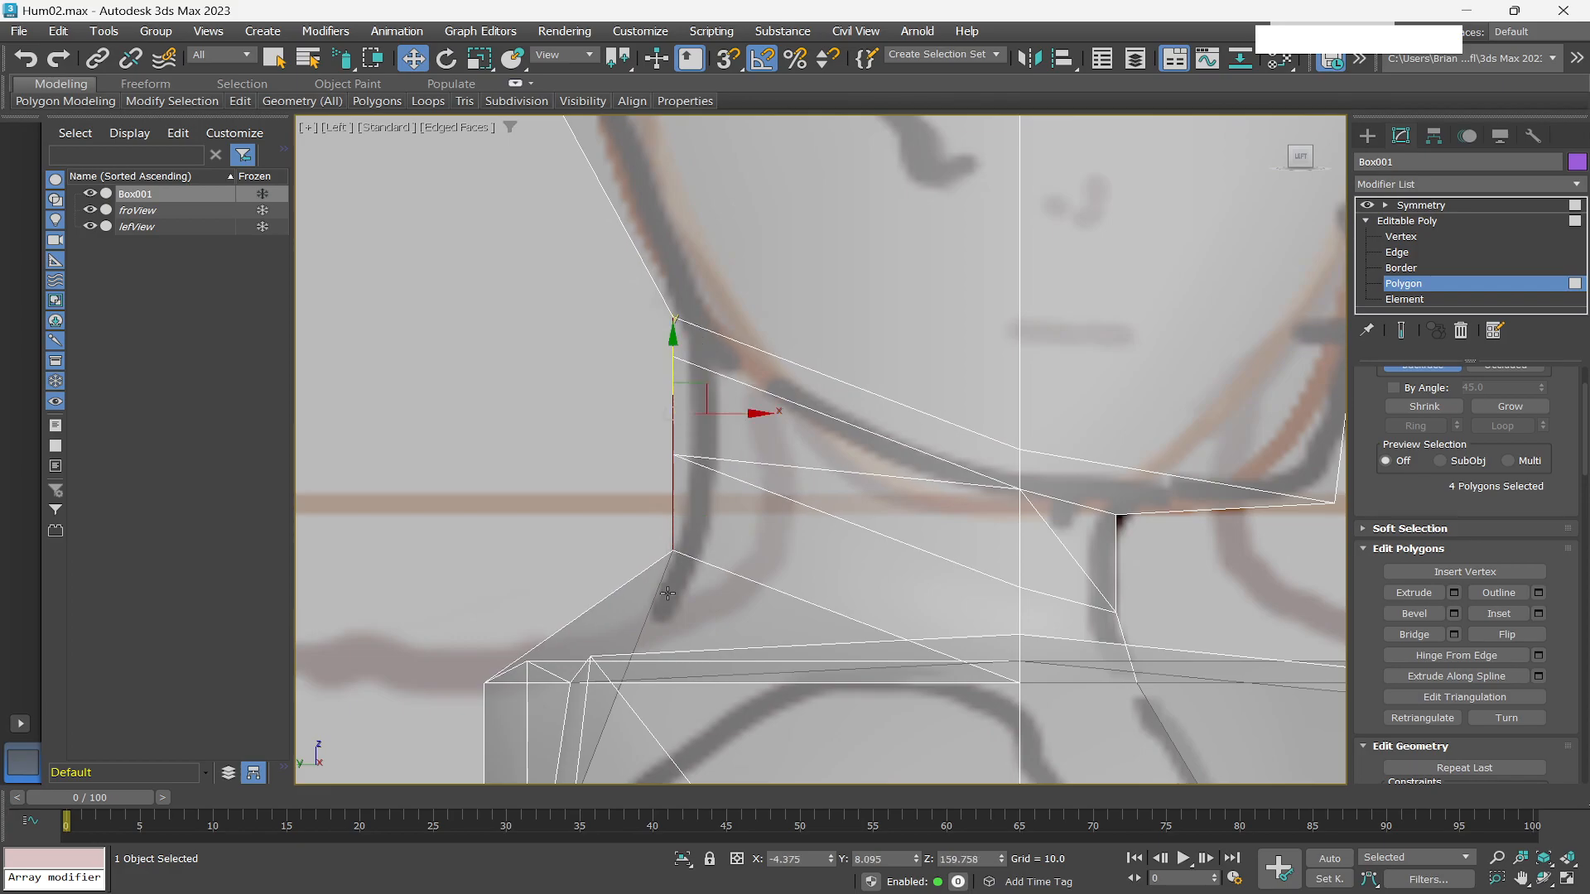
key(super)
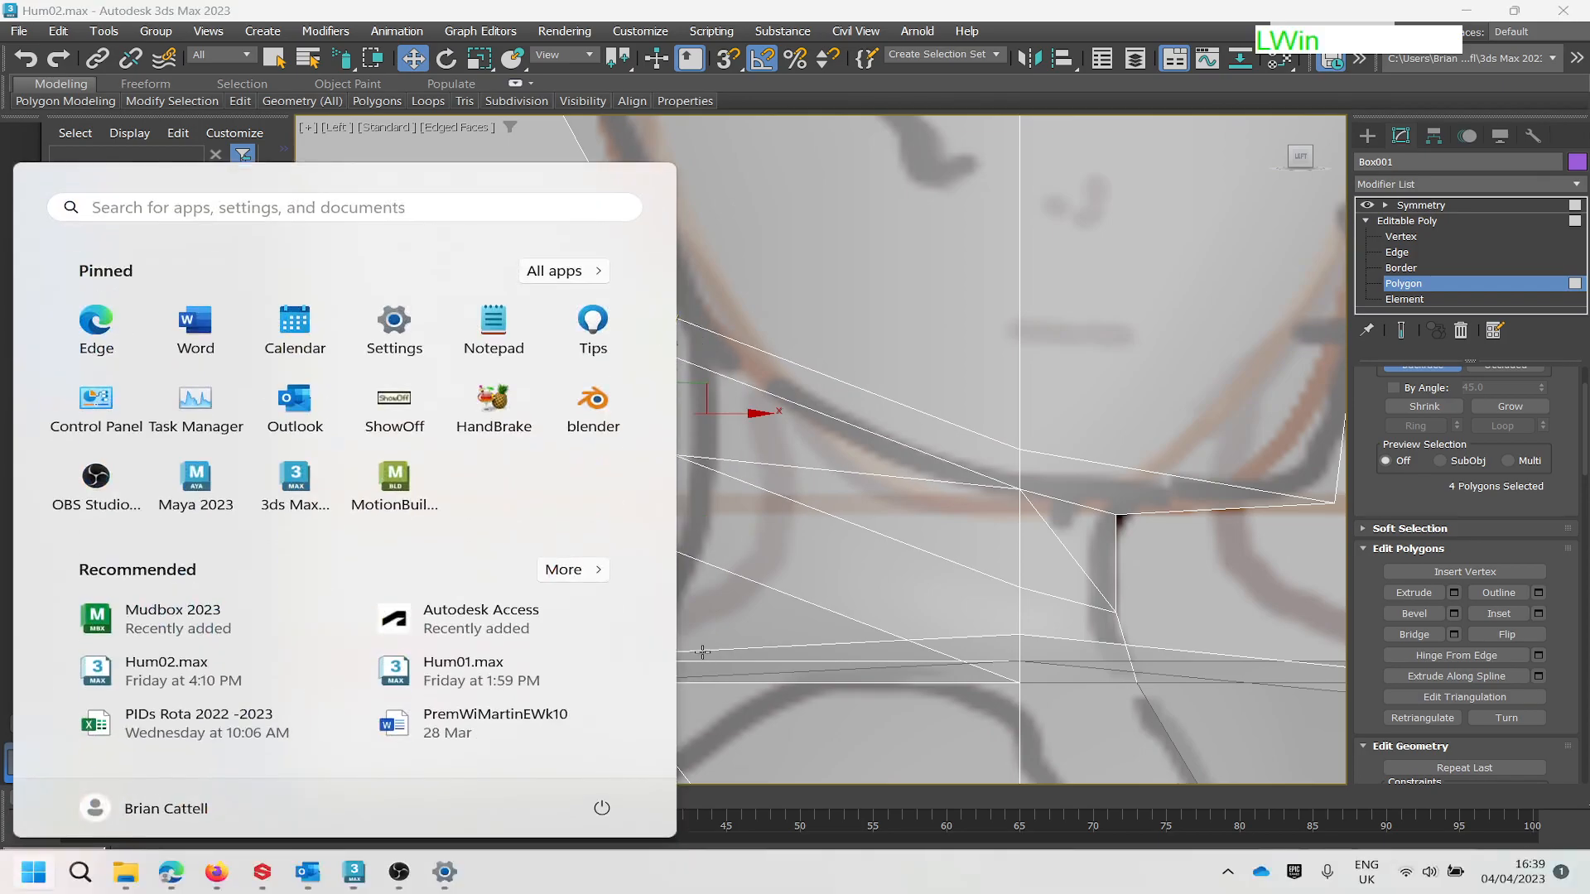
key(Escape)
alt+middle_drag(702, 652, 673, 667)
scroll(726, 643, down, 8)
scroll(652, 711, down, 3)
scroll(718, 631, up, 3)
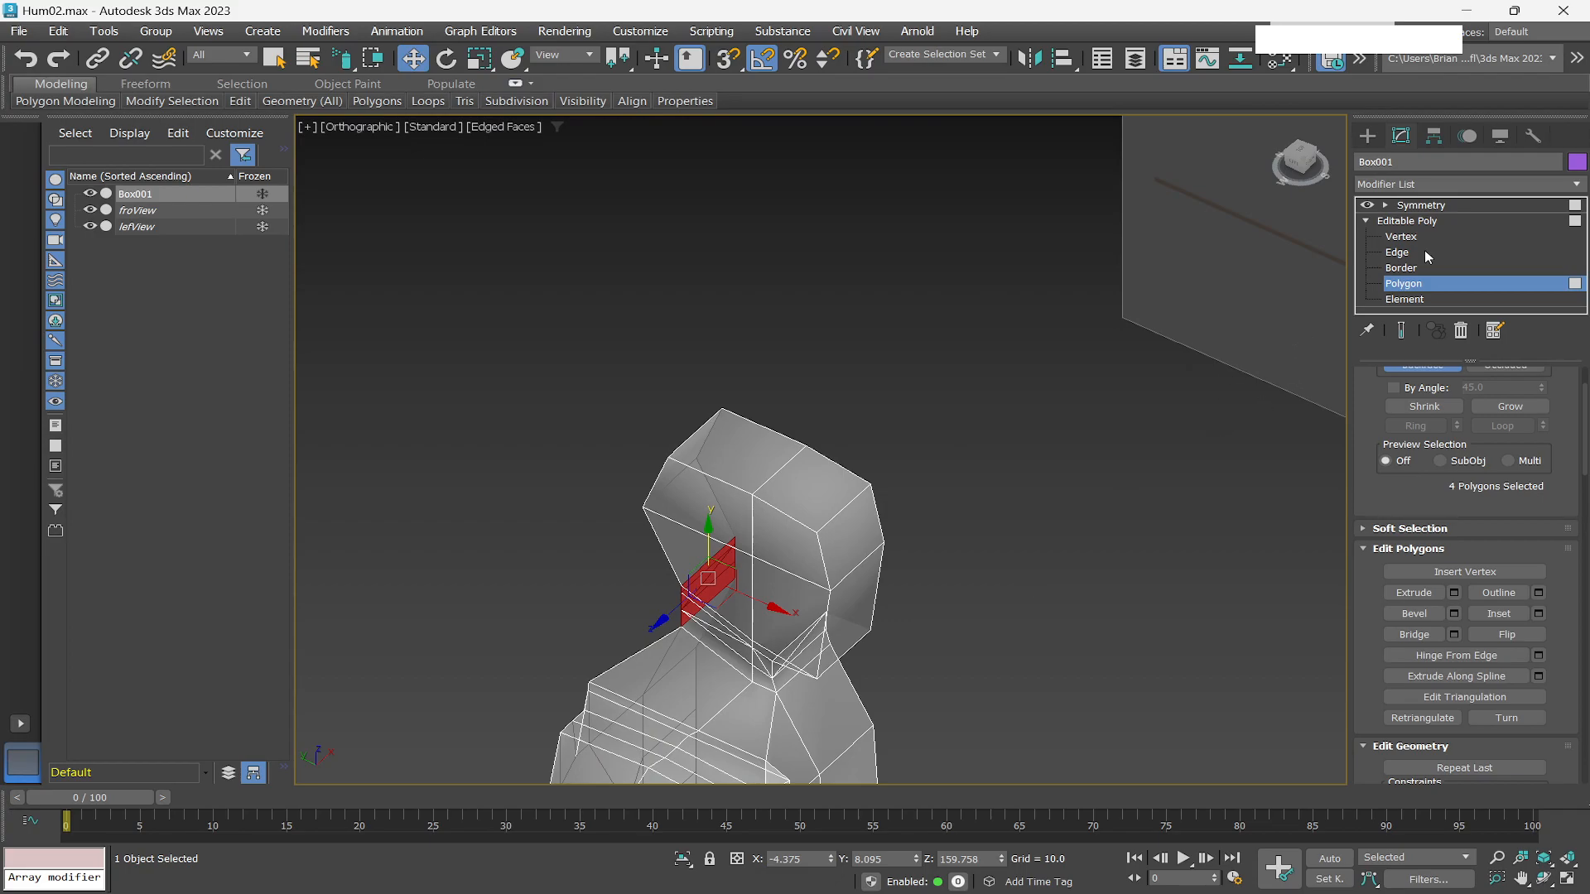
At edge level, select two vertical edges on the head's side and move them slightly sideways.
click(1399, 253)
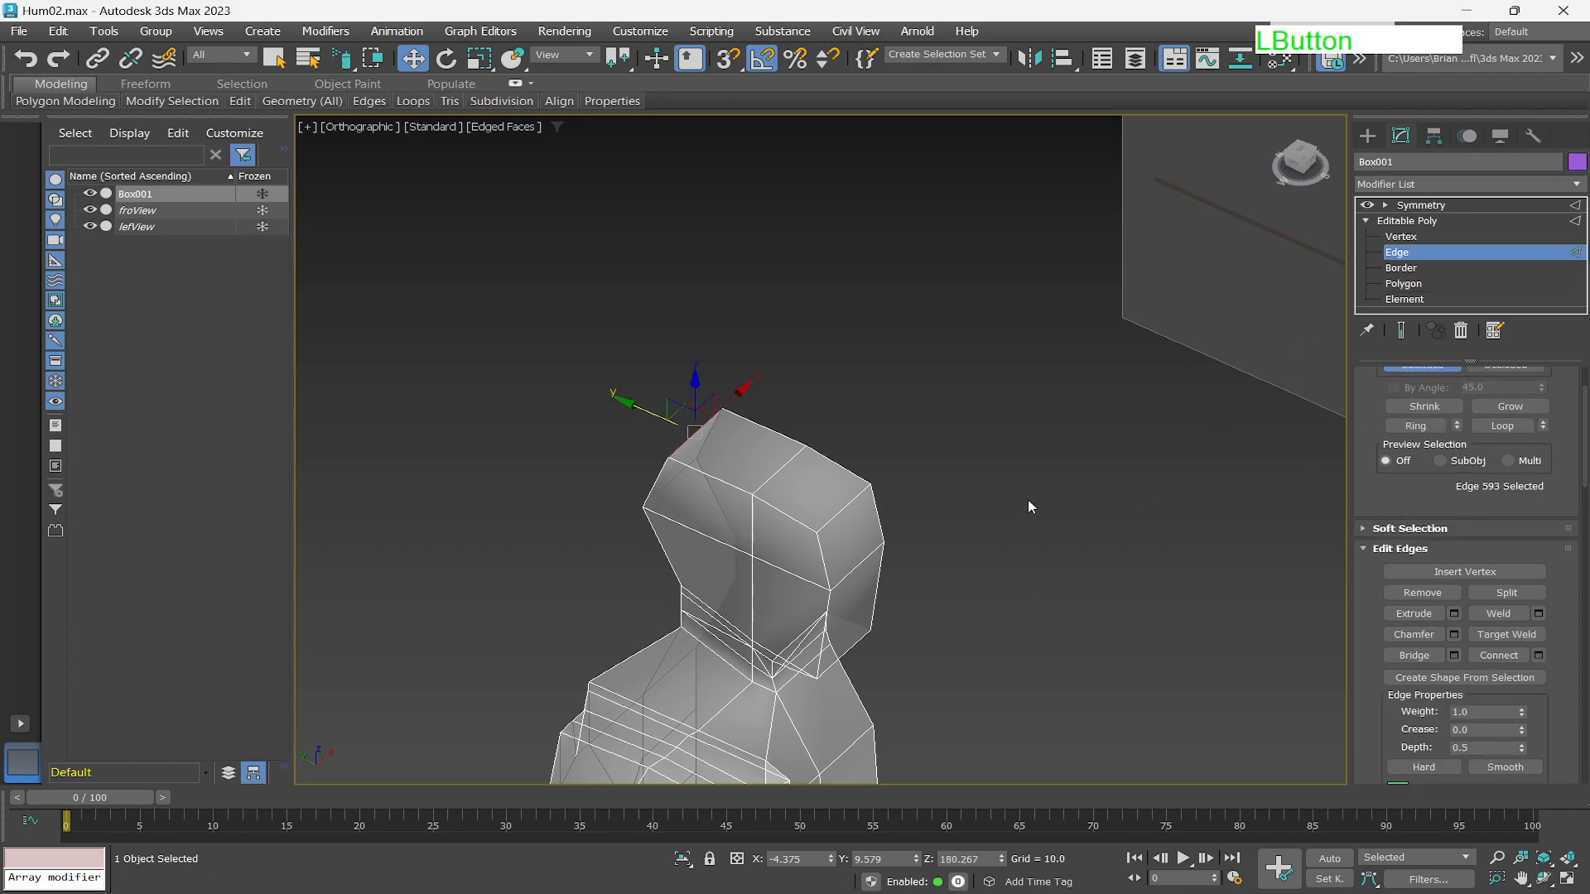
click(822, 568)
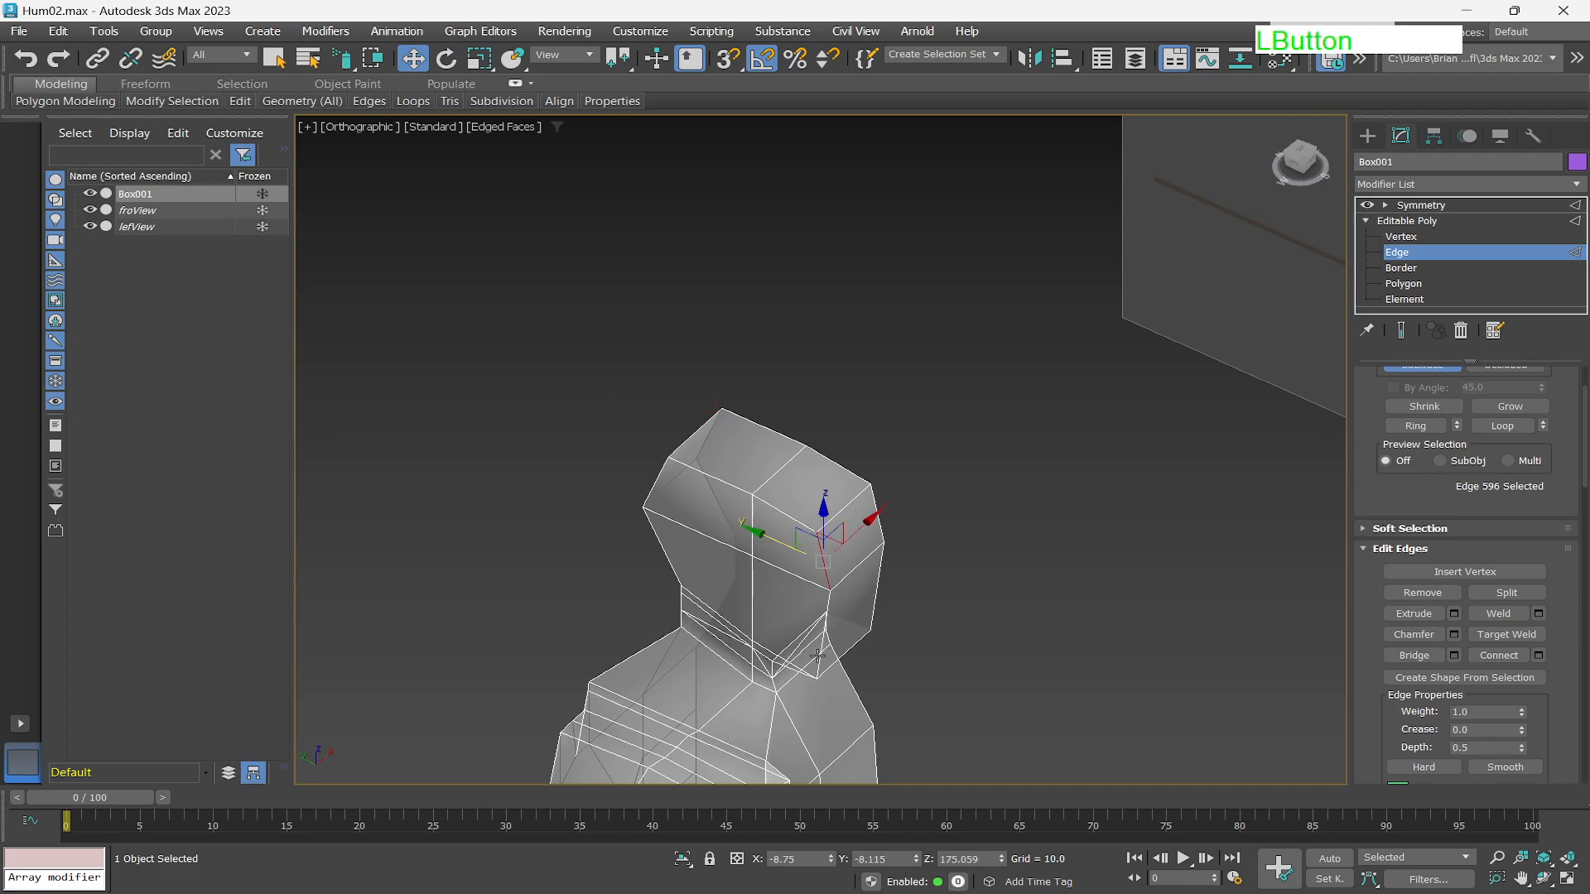
scroll(817, 655, up, 2)
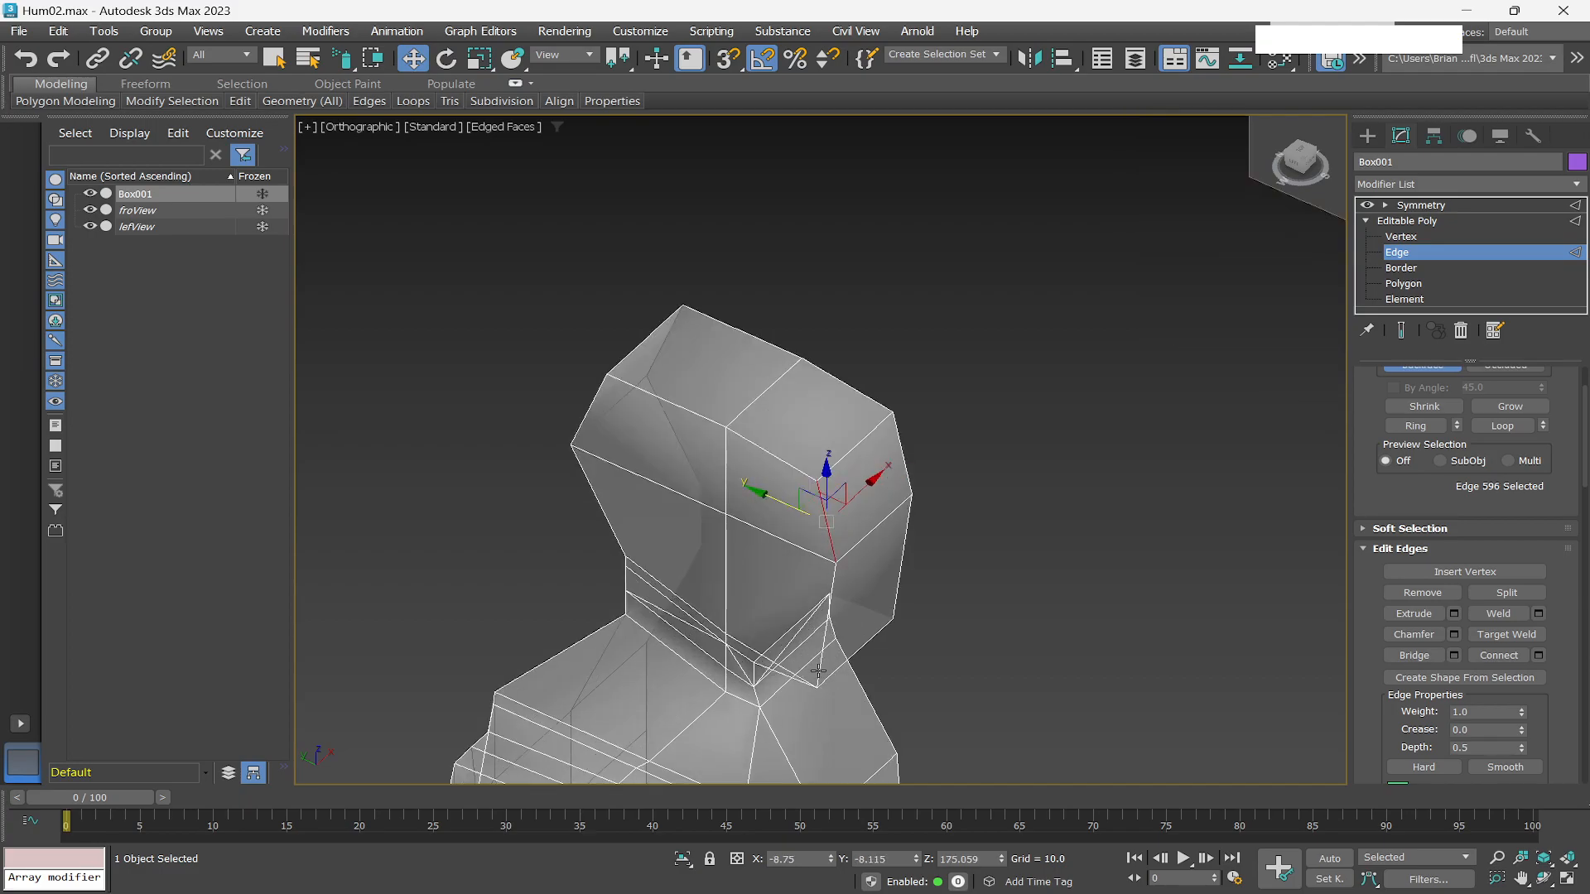
ctrl+click(820, 671)
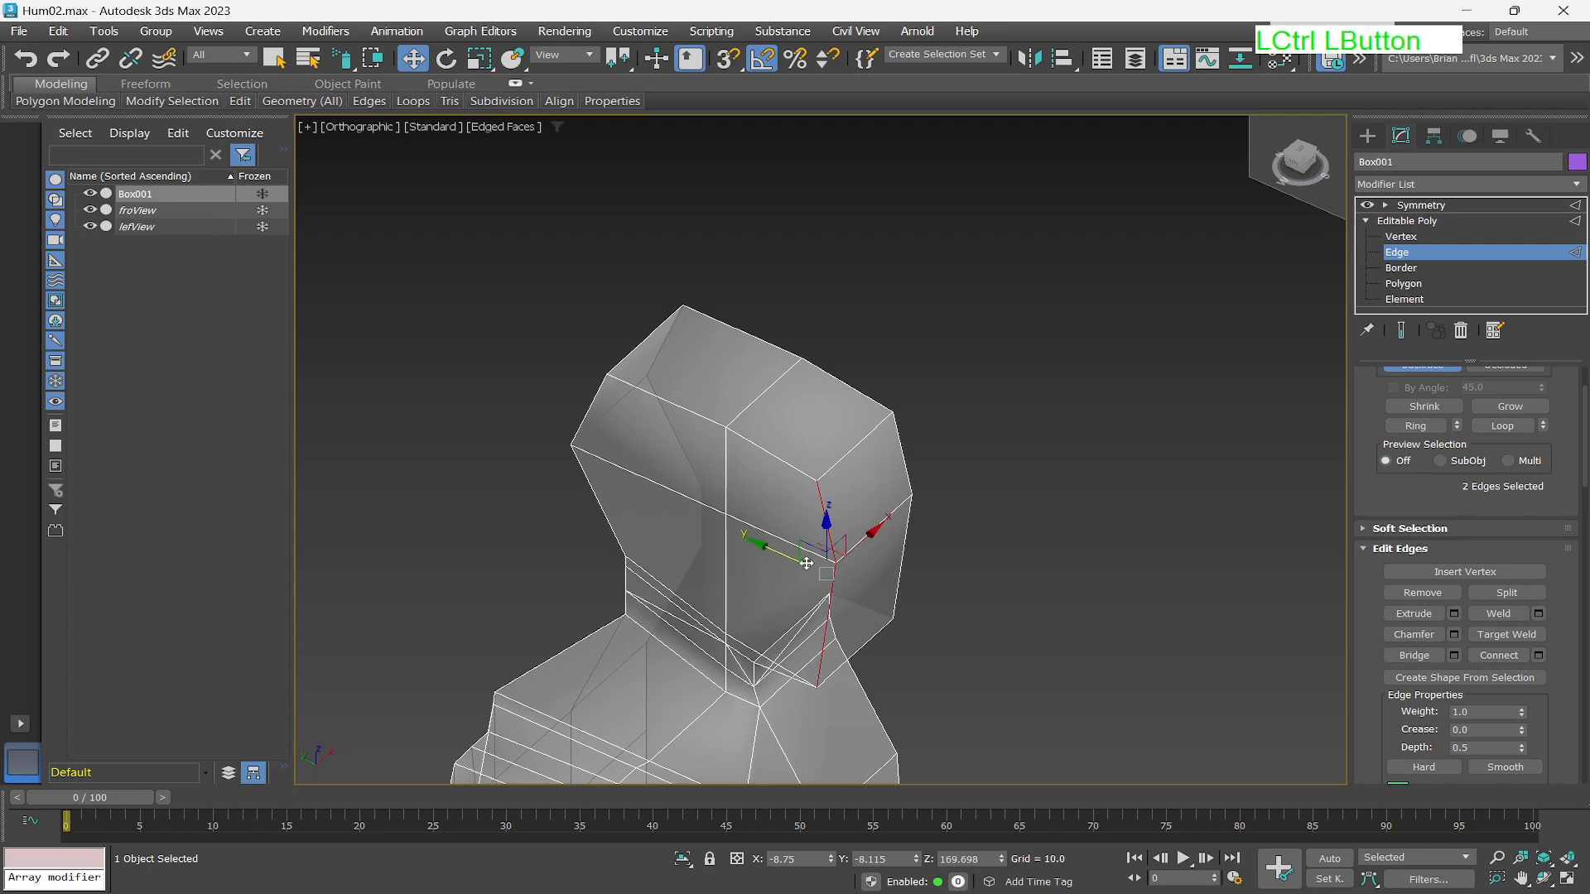
drag(772, 553, 750, 548)
Select two edges along the head's opposite side corner and nudge them slightly sideways.
alt+middle_drag(613, 484, 544, 536)
click(544, 537)
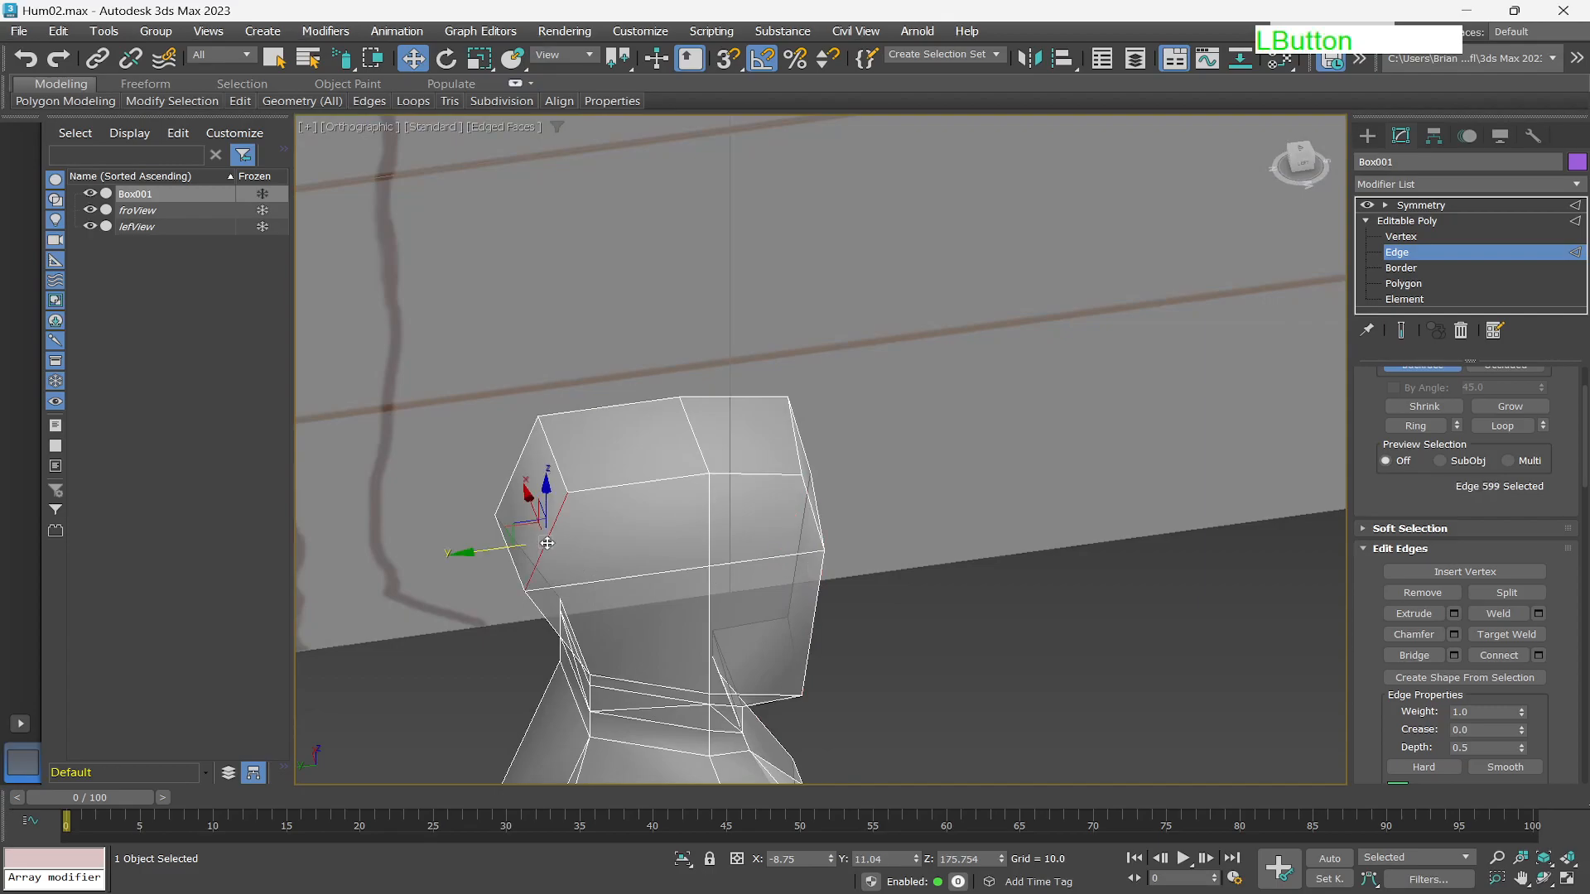
ctrl+click(544, 615)
drag(483, 596, 495, 596)
Select the two edges at the head's top corner and move them slightly outward and down in the Front view.
scroll(751, 551, down, 2)
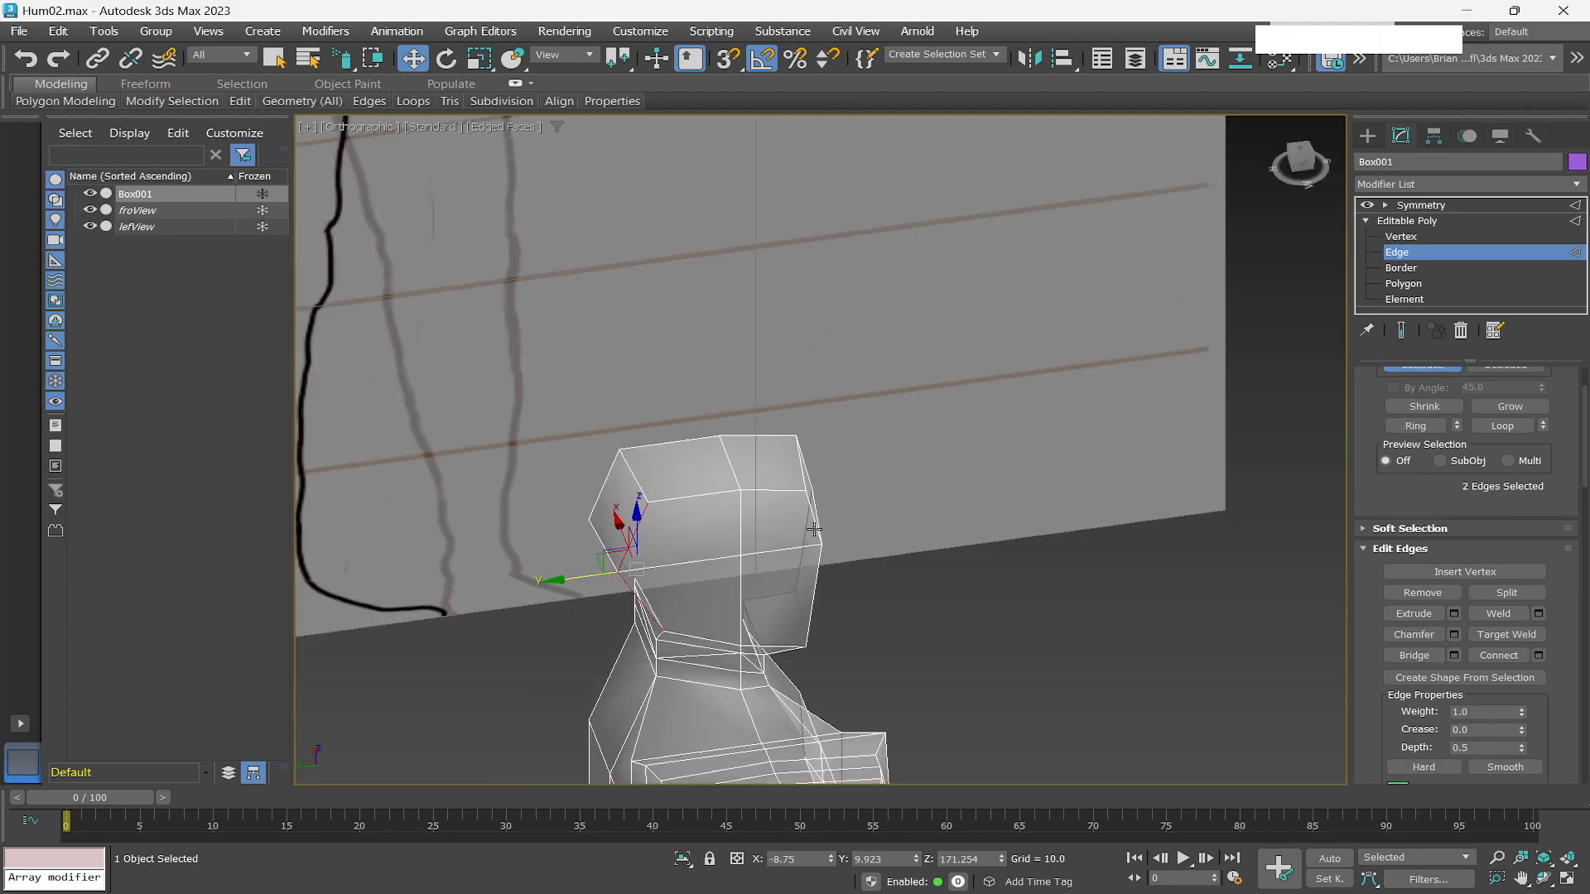
alt+middle_drag(918, 534, 777, 504)
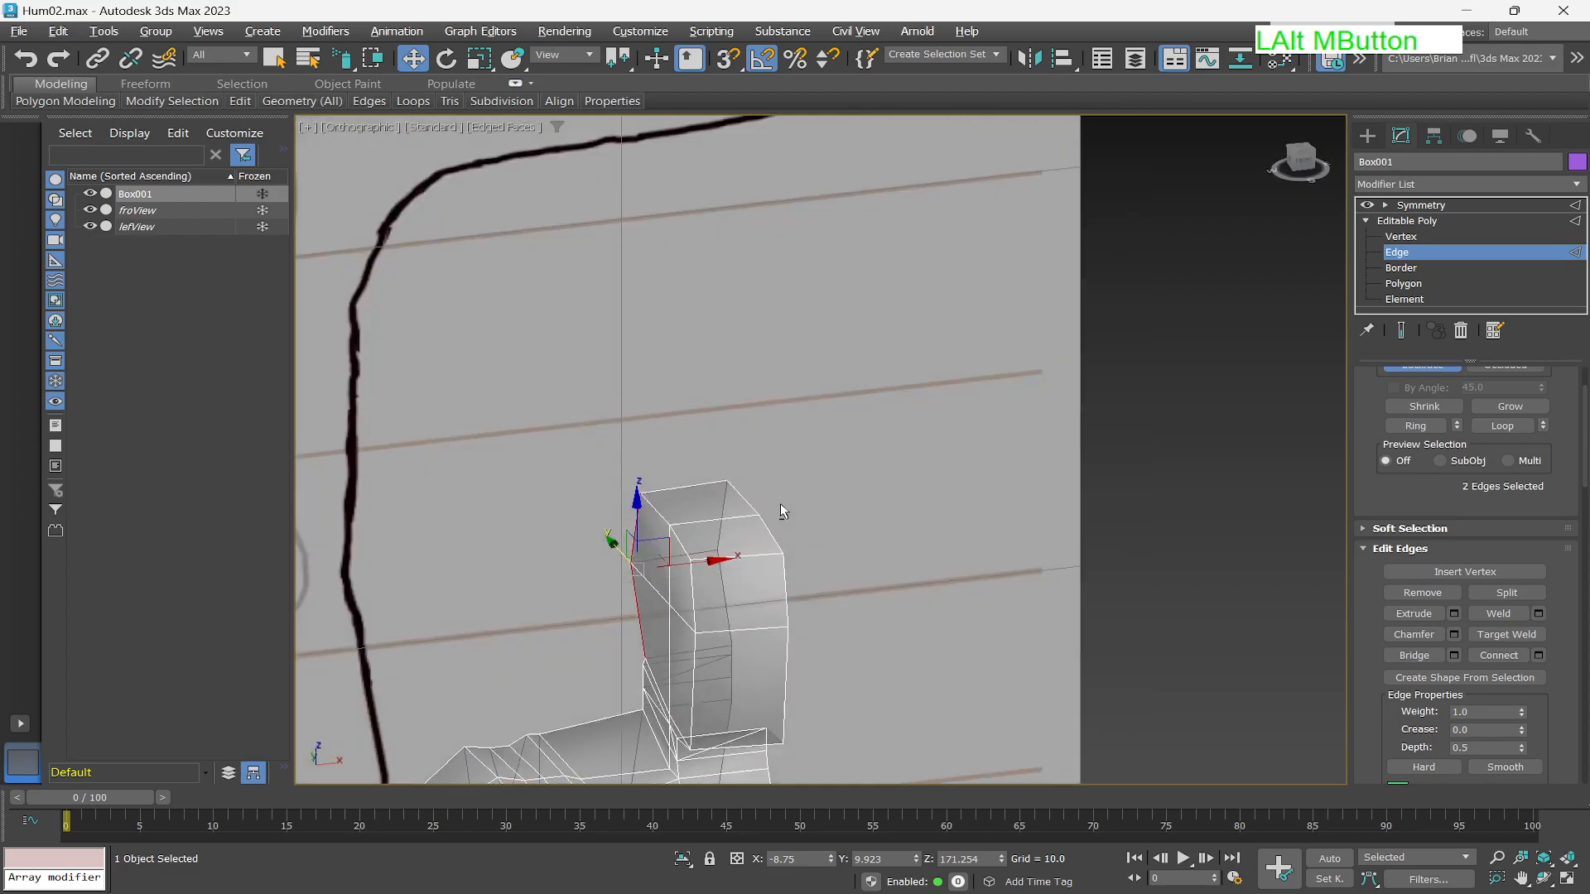
click(654, 511)
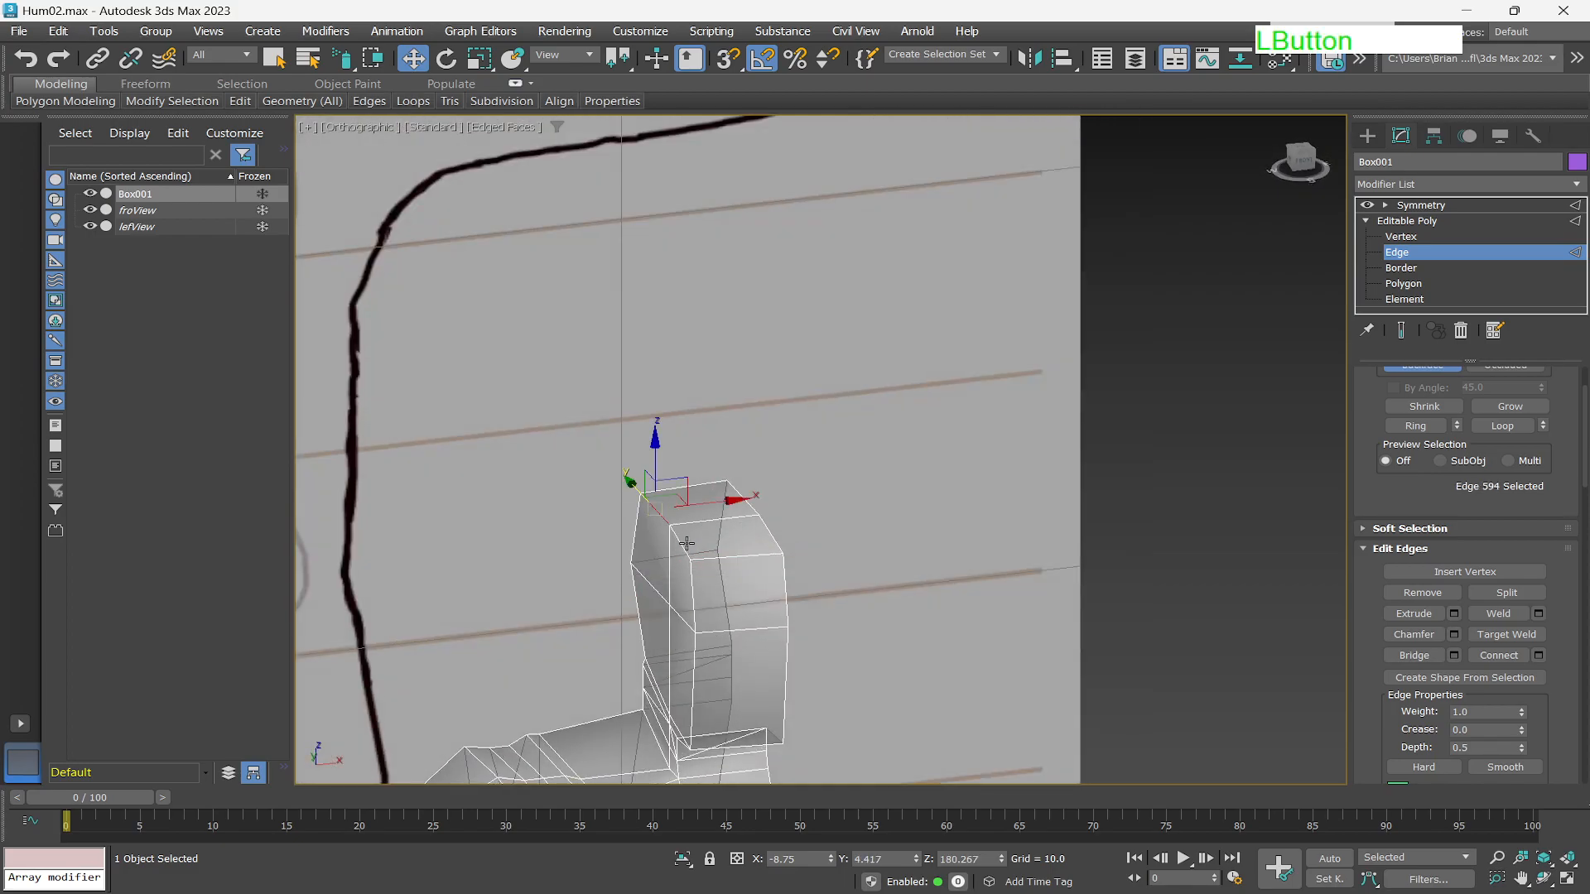
ctrl+click(684, 544)
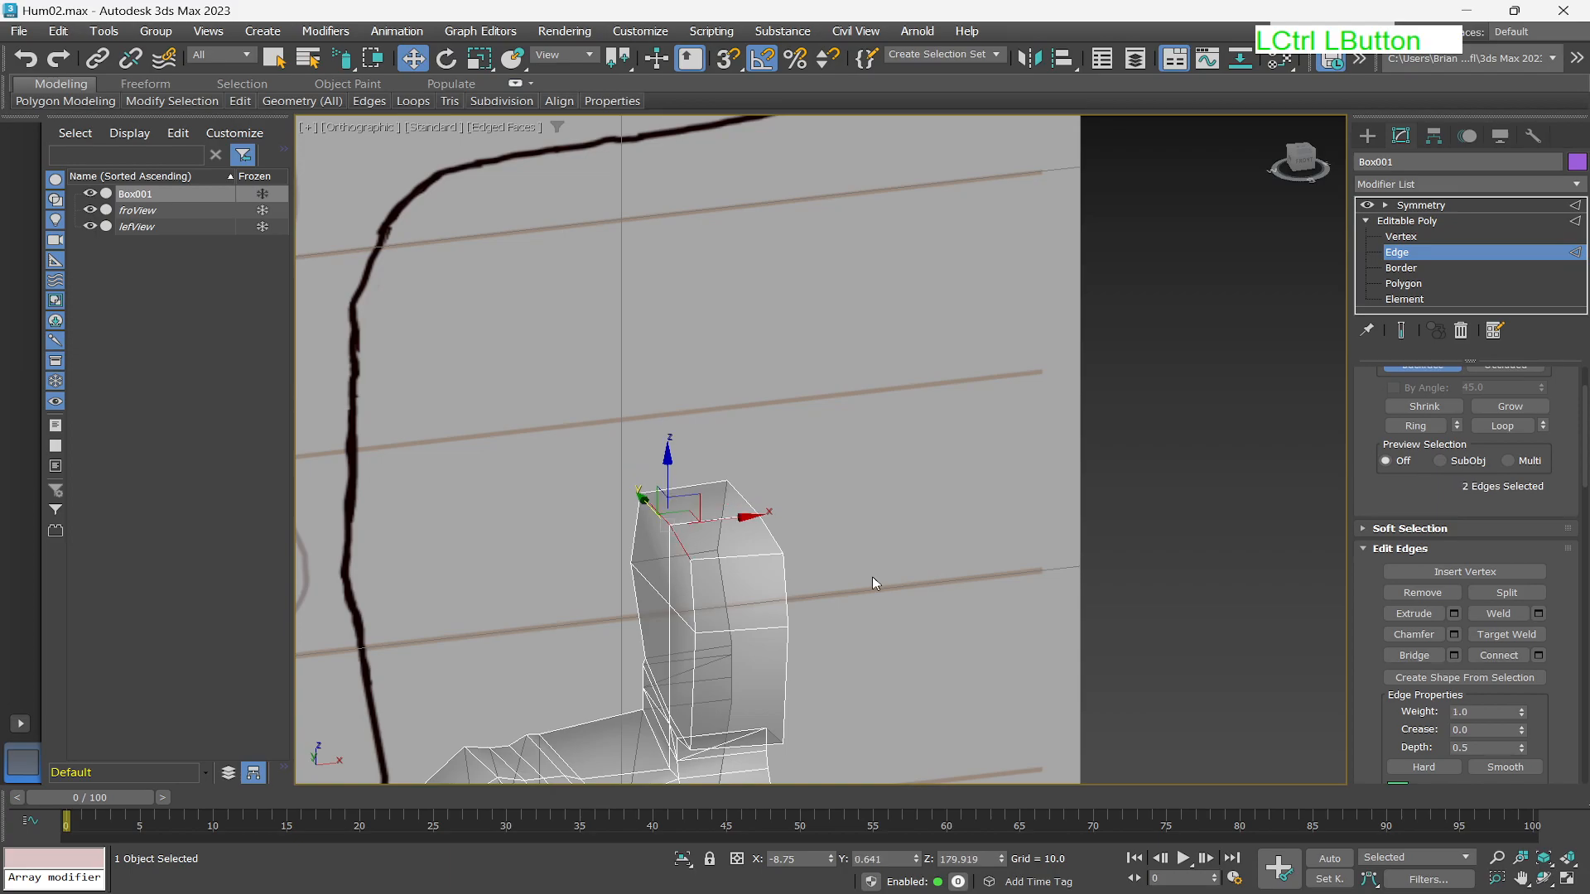
click(1301, 159)
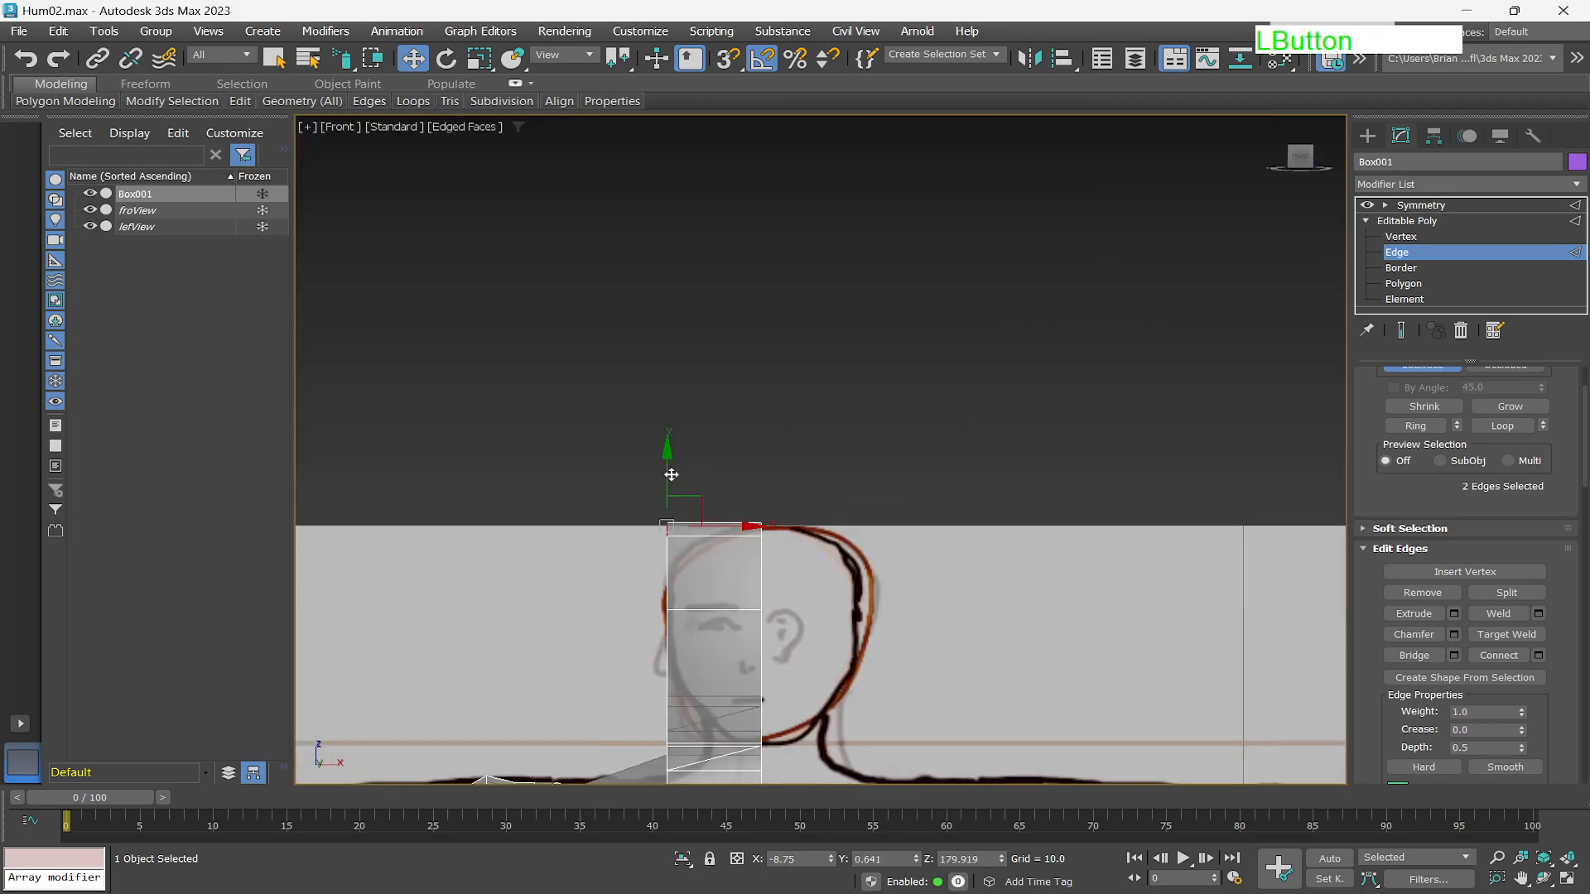
drag(692, 501, 707, 511)
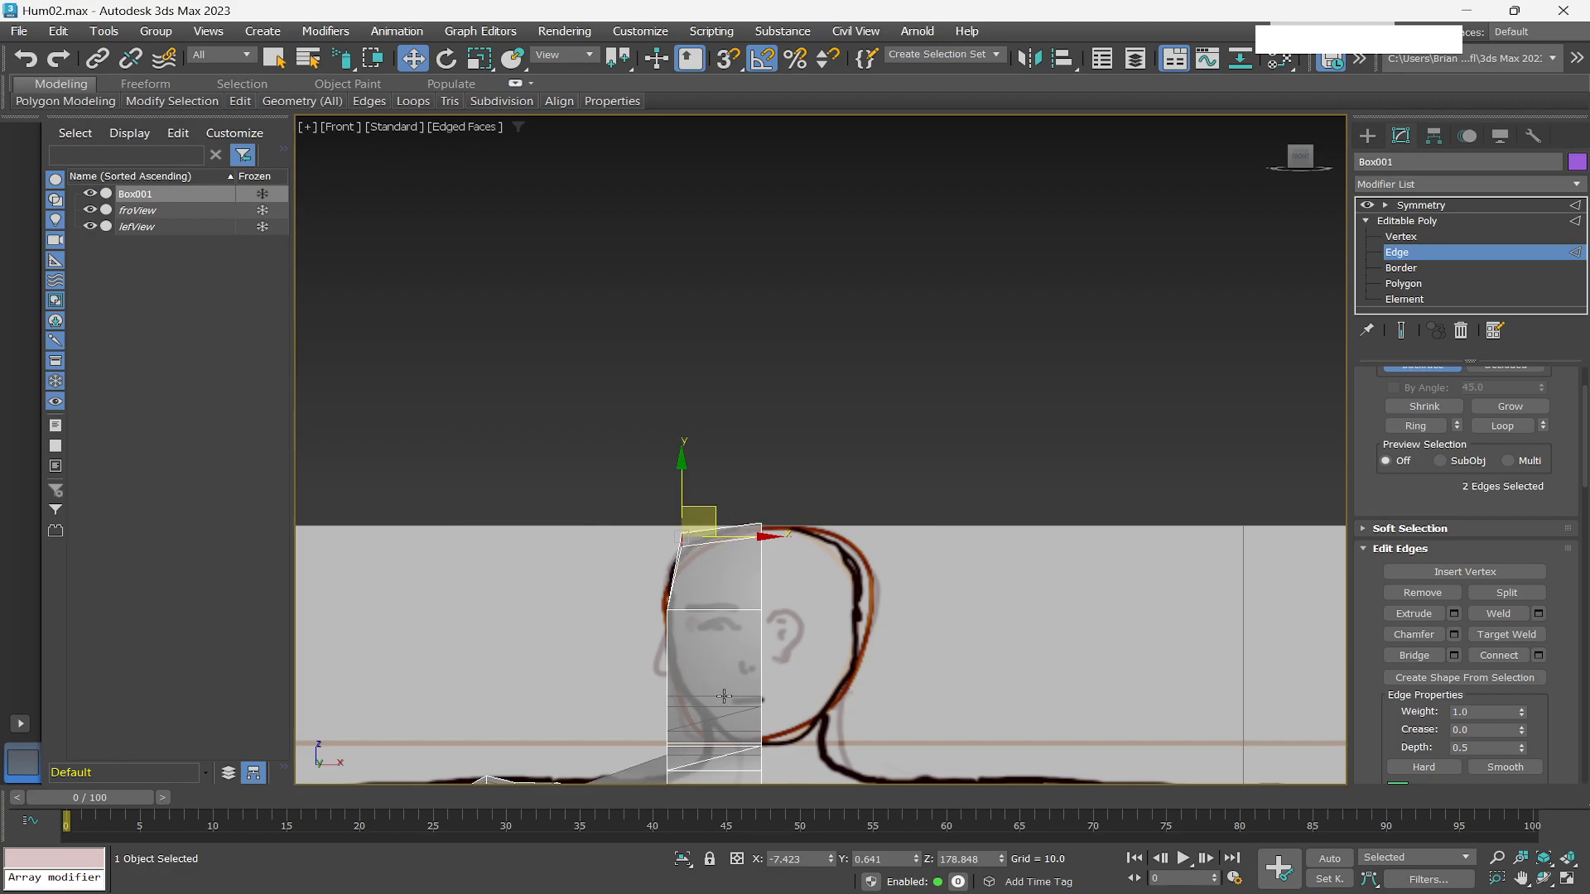
Select two edges at the neck base where it meets the shoulder and move them slightly sideways.
alt+middle_drag(705, 712, 752, 722)
scroll(732, 732, up, 5)
scroll(758, 687, down, 2)
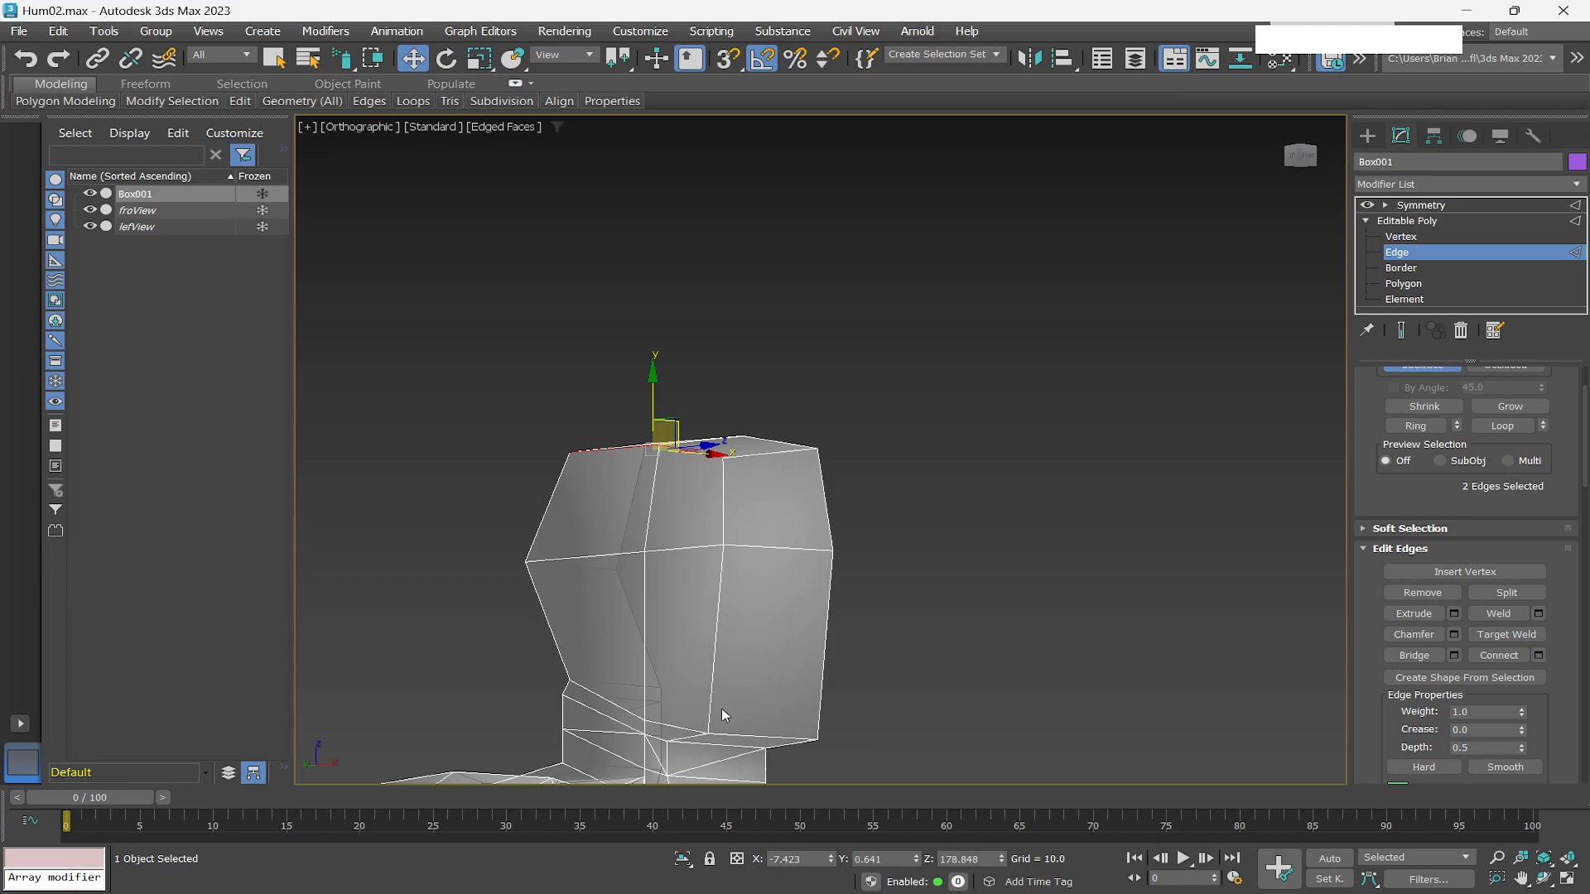
middle_drag(737, 692, 854, 397)
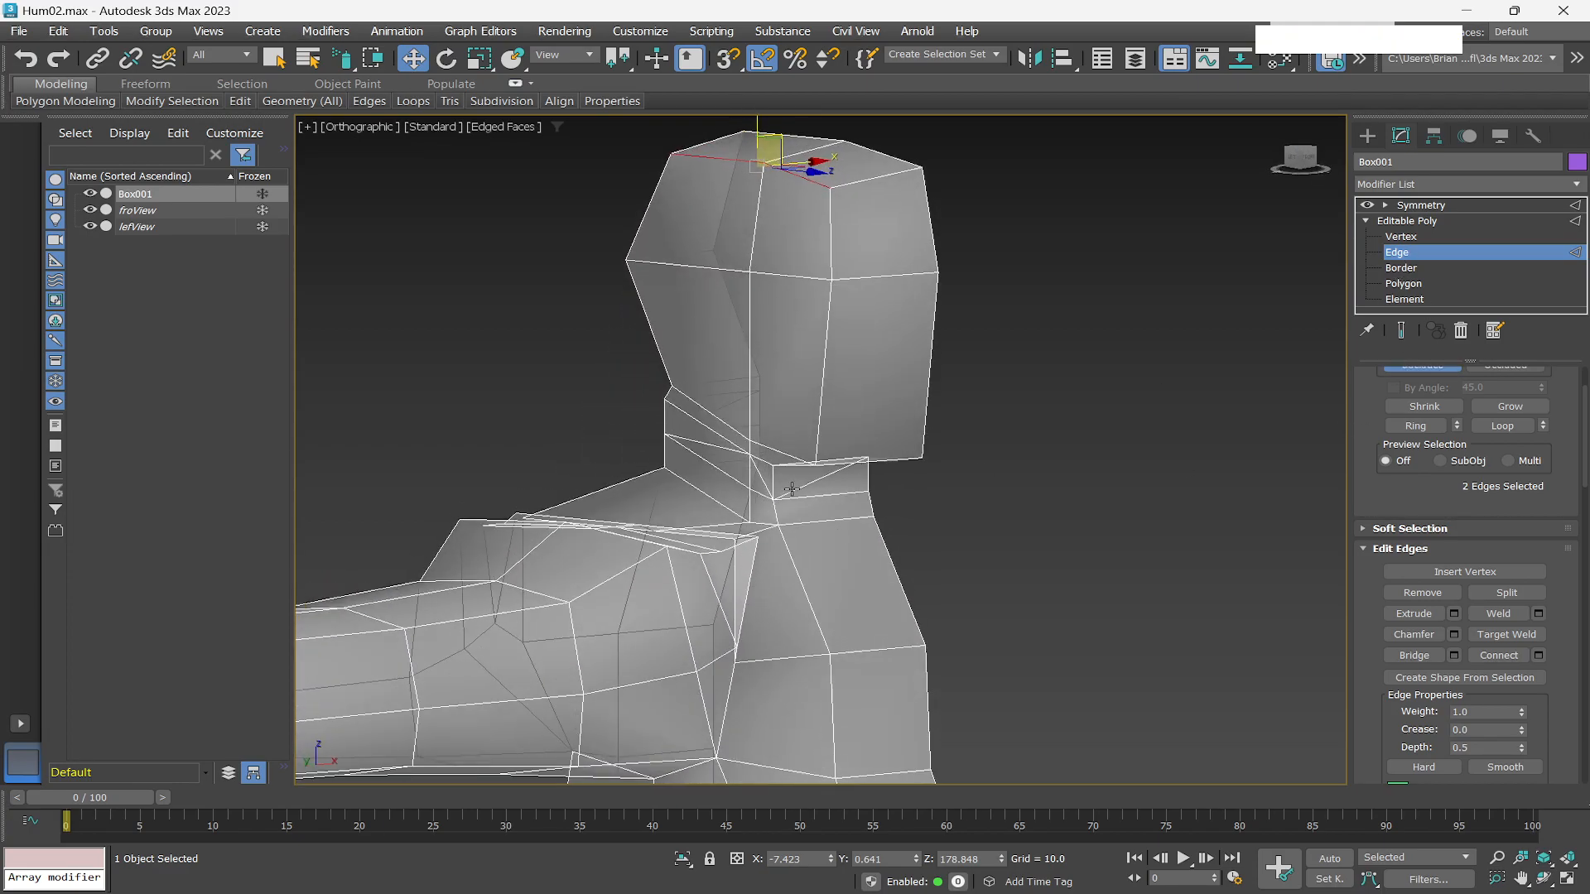
click(773, 473)
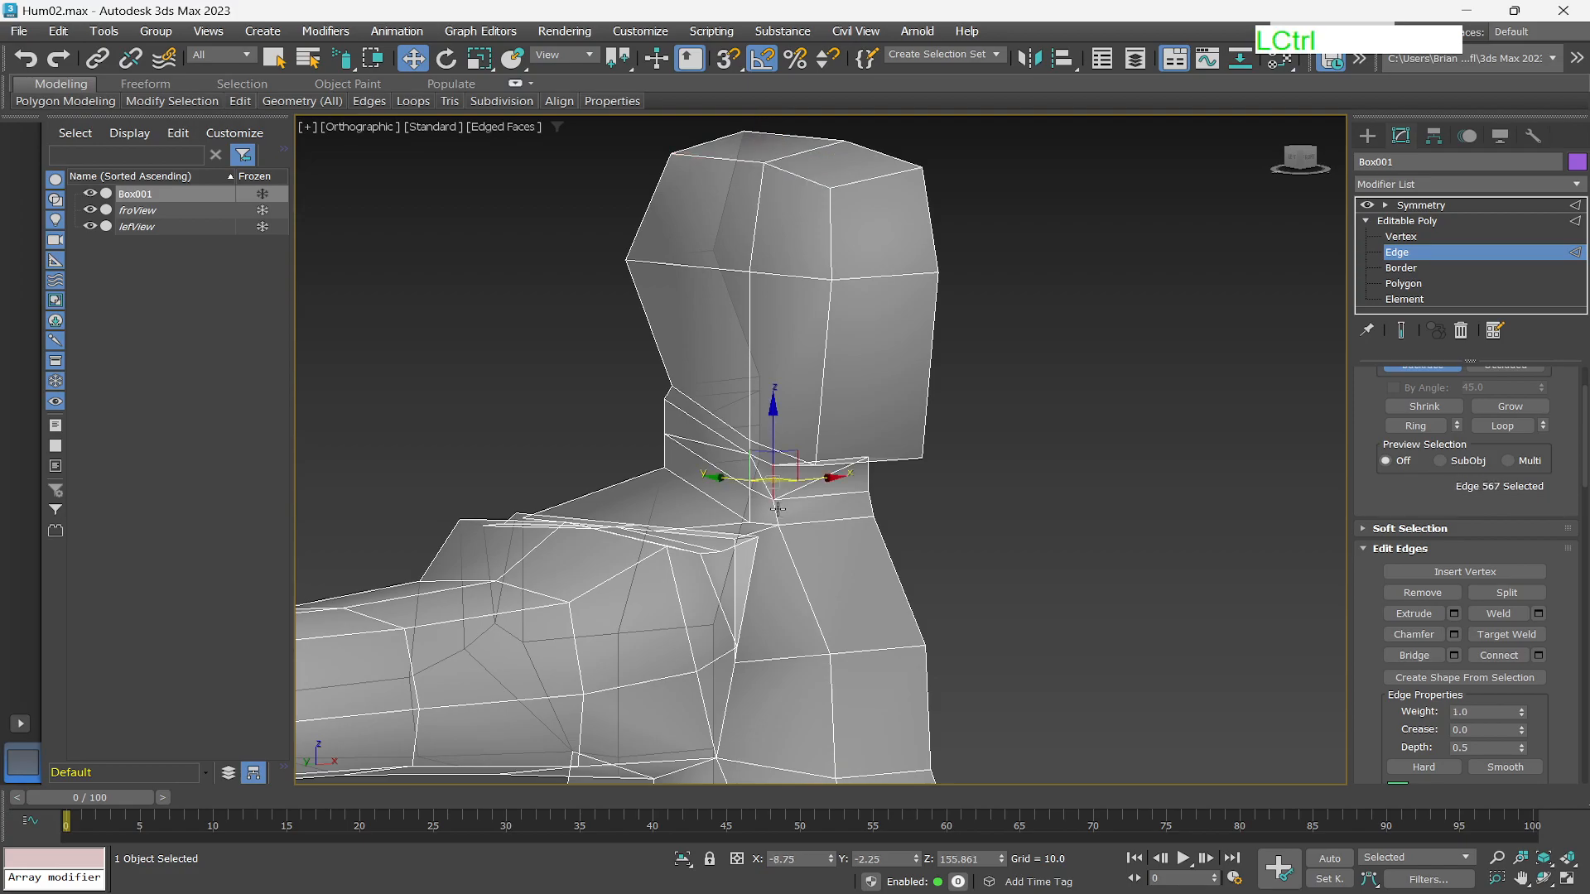
ctrl+click(777, 509)
mouse_move(808, 555)
alt+middle_down()
mouse_move(811, 592)
mouse_move(807, 554)
alt+middle_up()
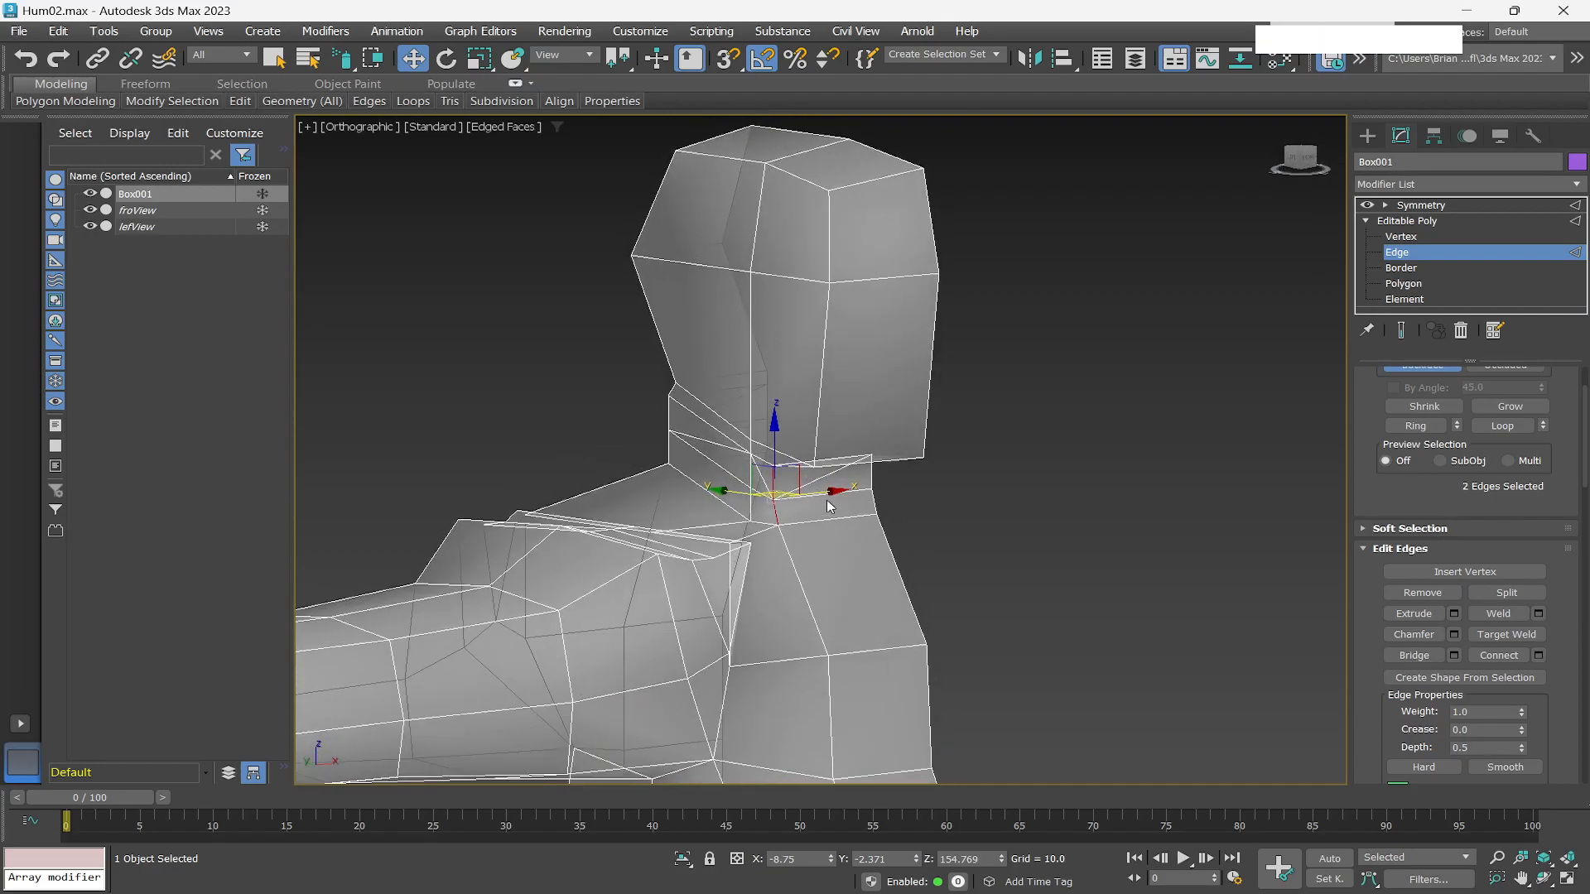
drag(829, 493, 839, 574)
Select three edges at the neck-shoulder junction and move them toward the front of the neck.
alt+middle_drag(827, 540, 1023, 584)
scroll(689, 513, up, 3)
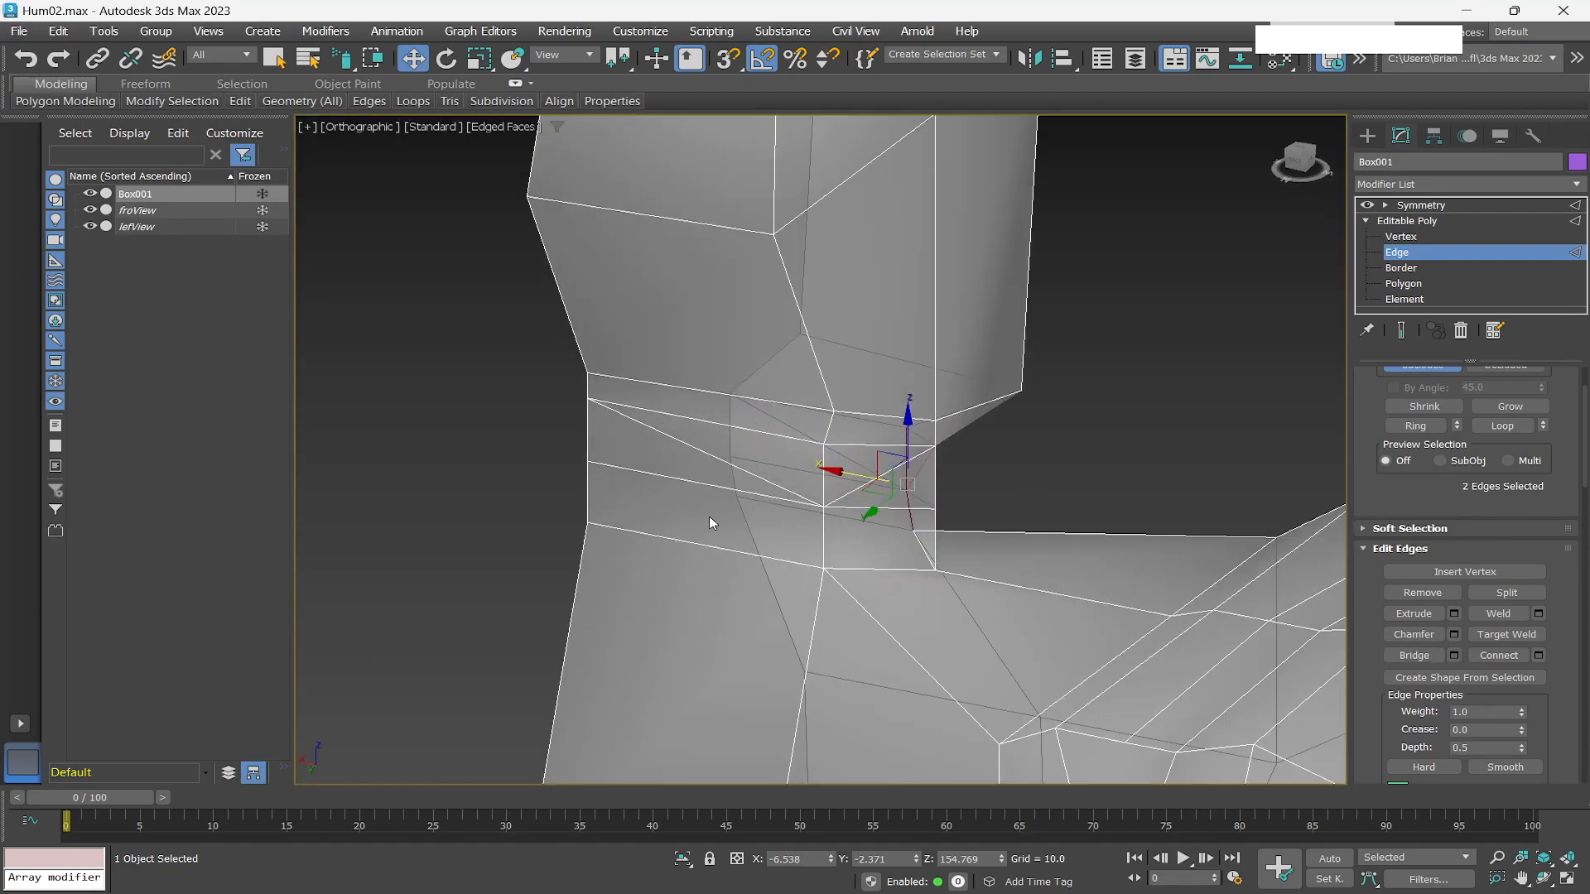
key(q)
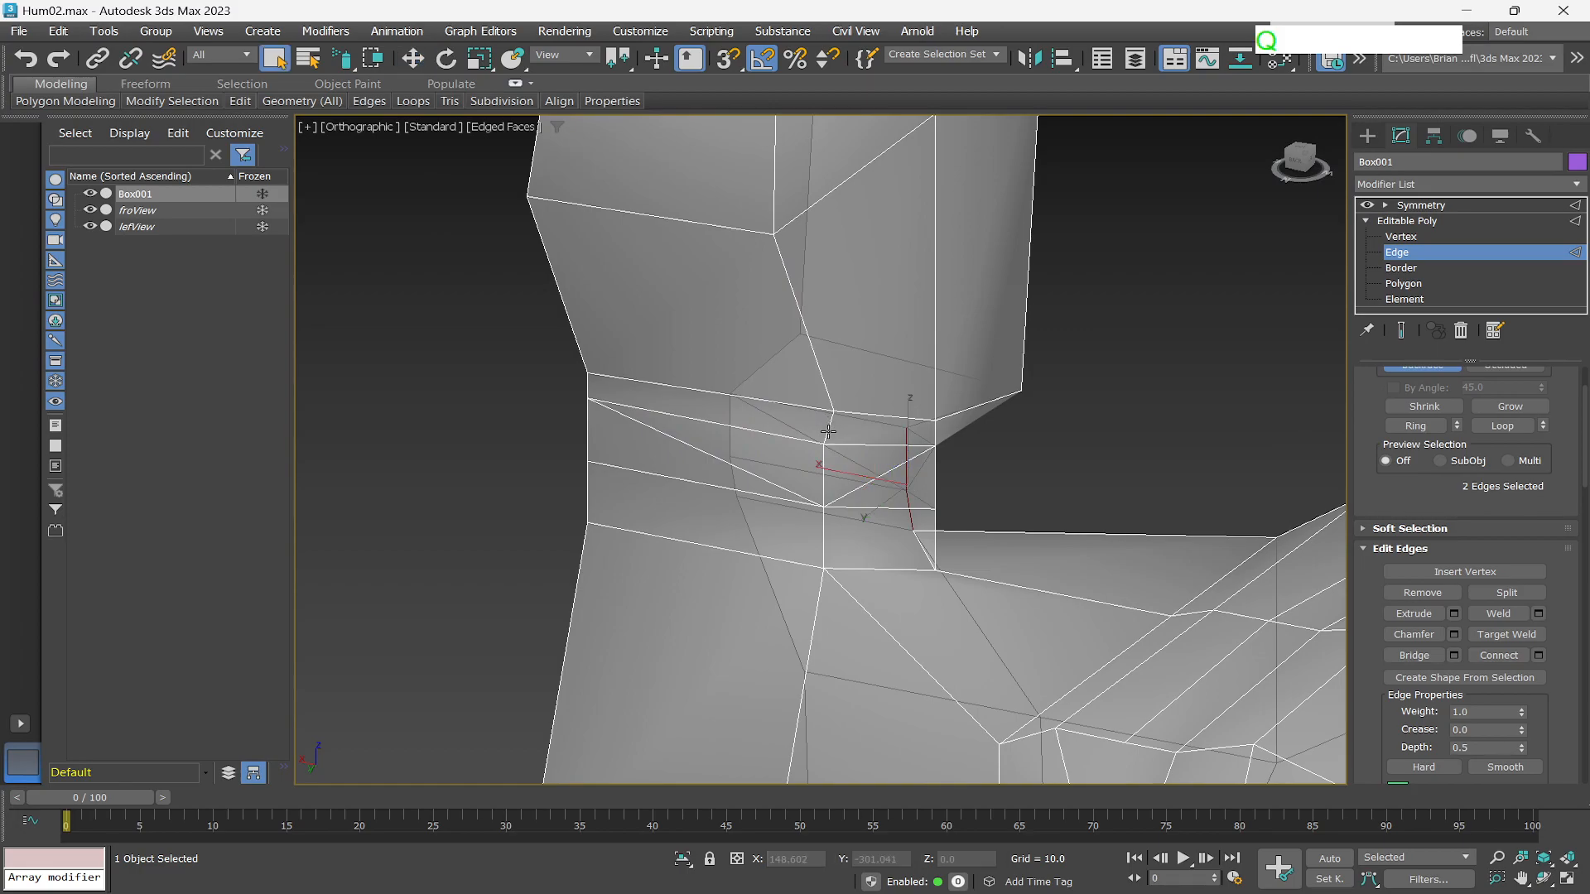
click(829, 427)
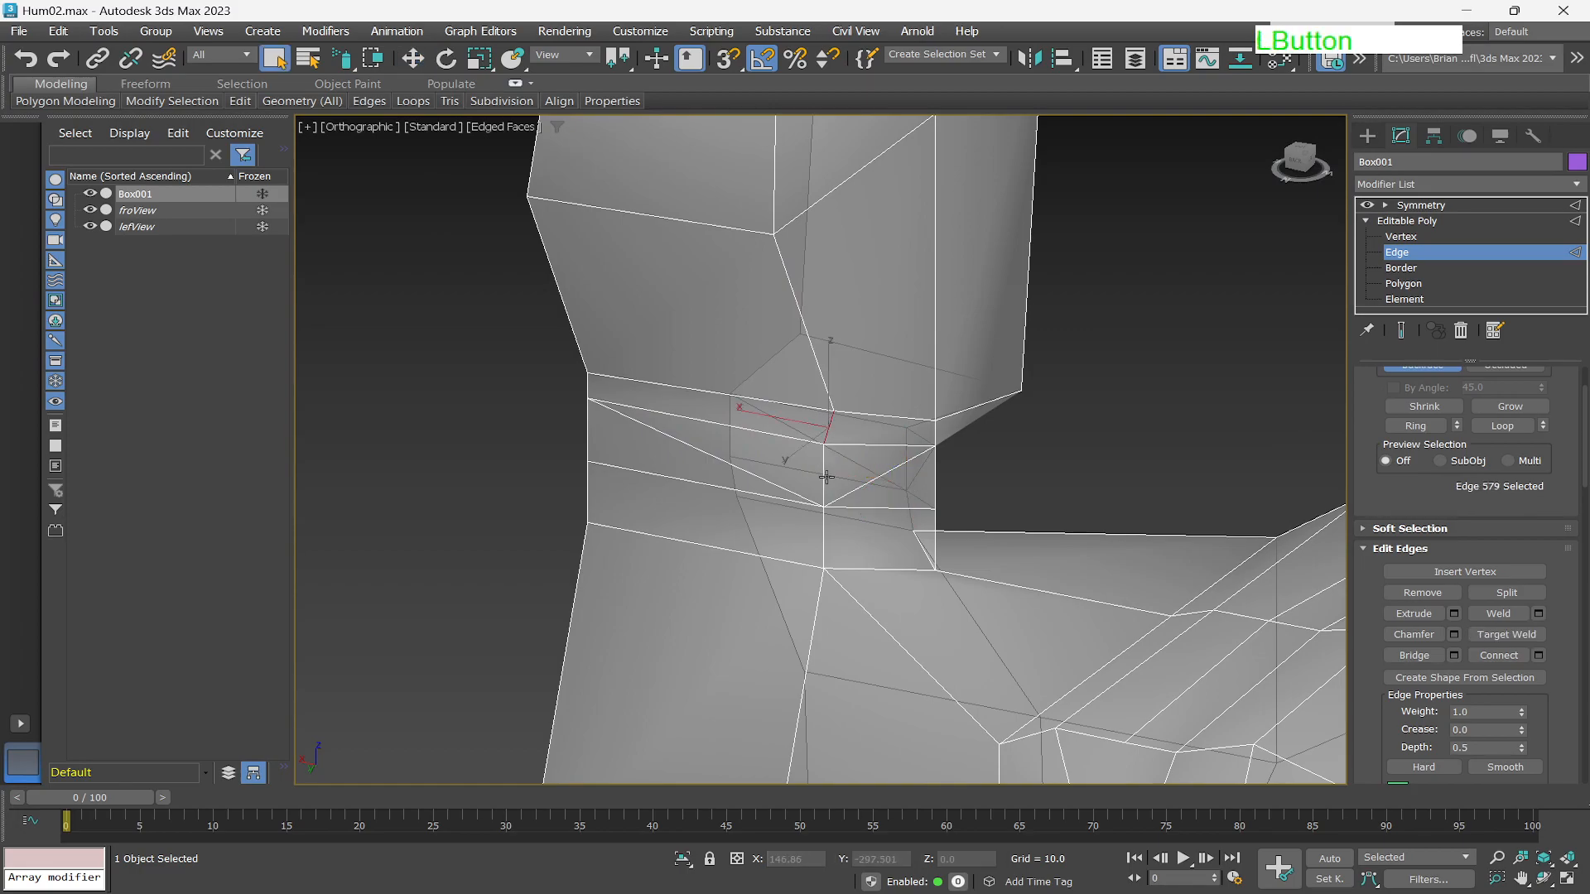
ctrl+click(822, 507)
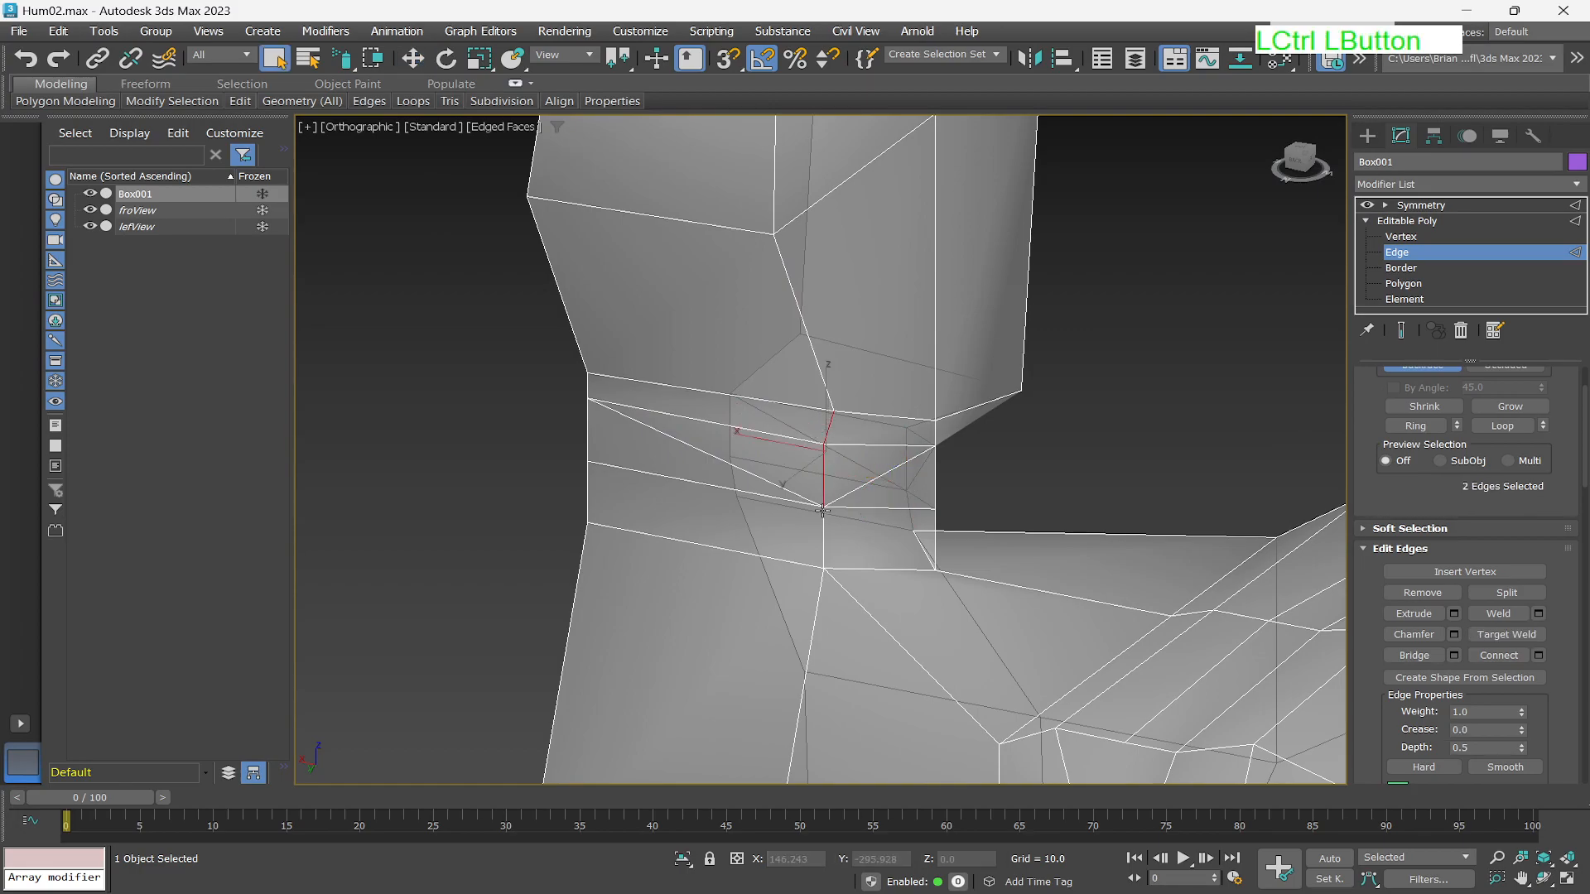
ctrl+click(822, 527)
alt+middle_drag(887, 578, 923, 578)
key(w)
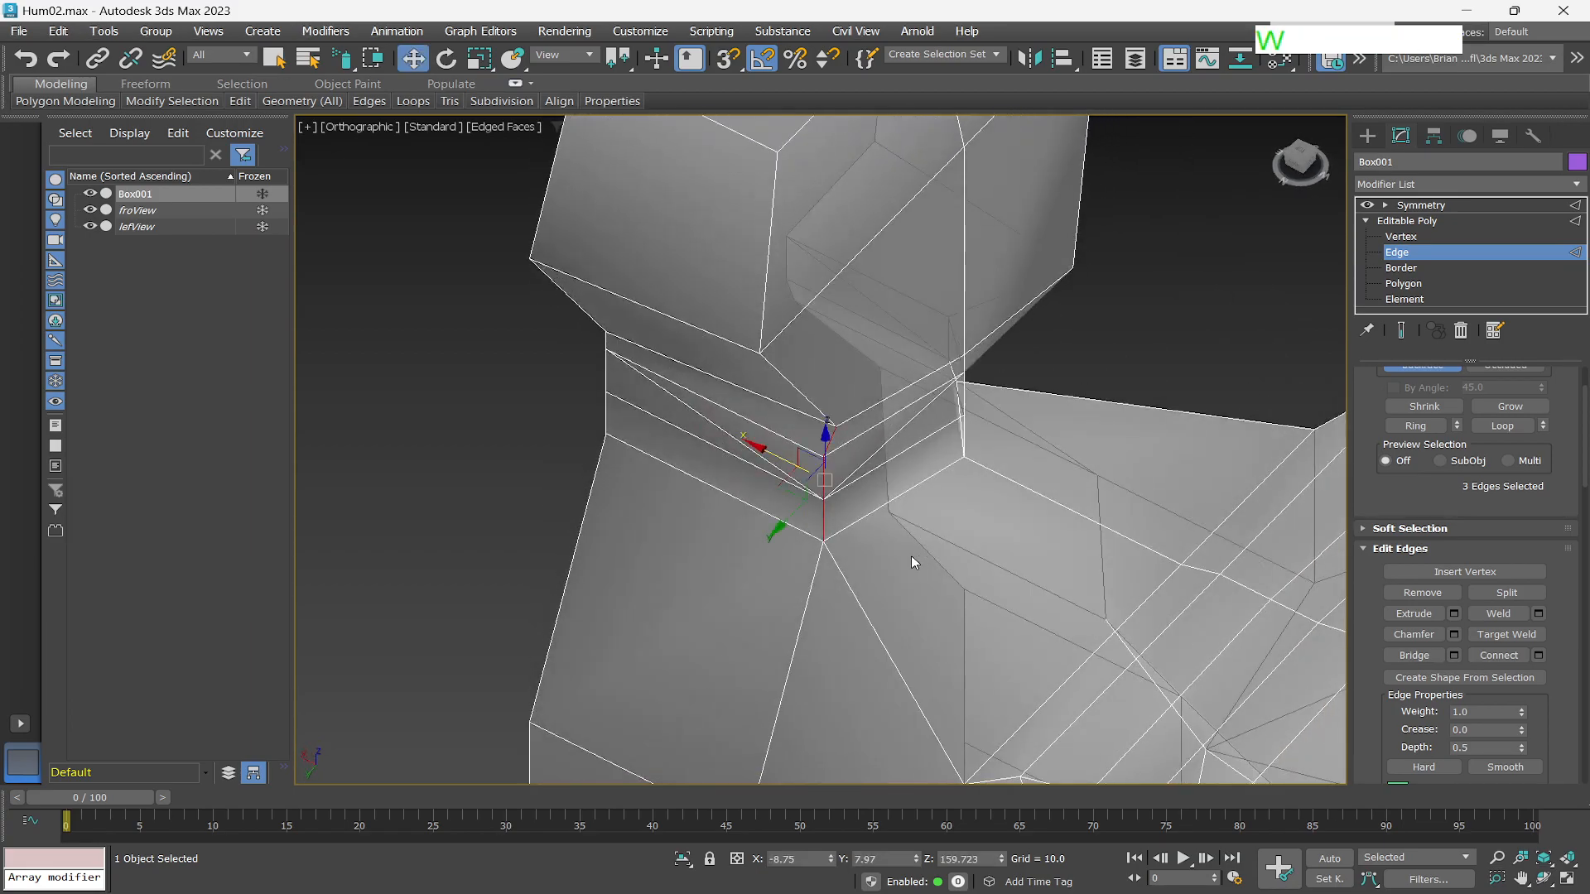
drag(771, 451, 709, 419)
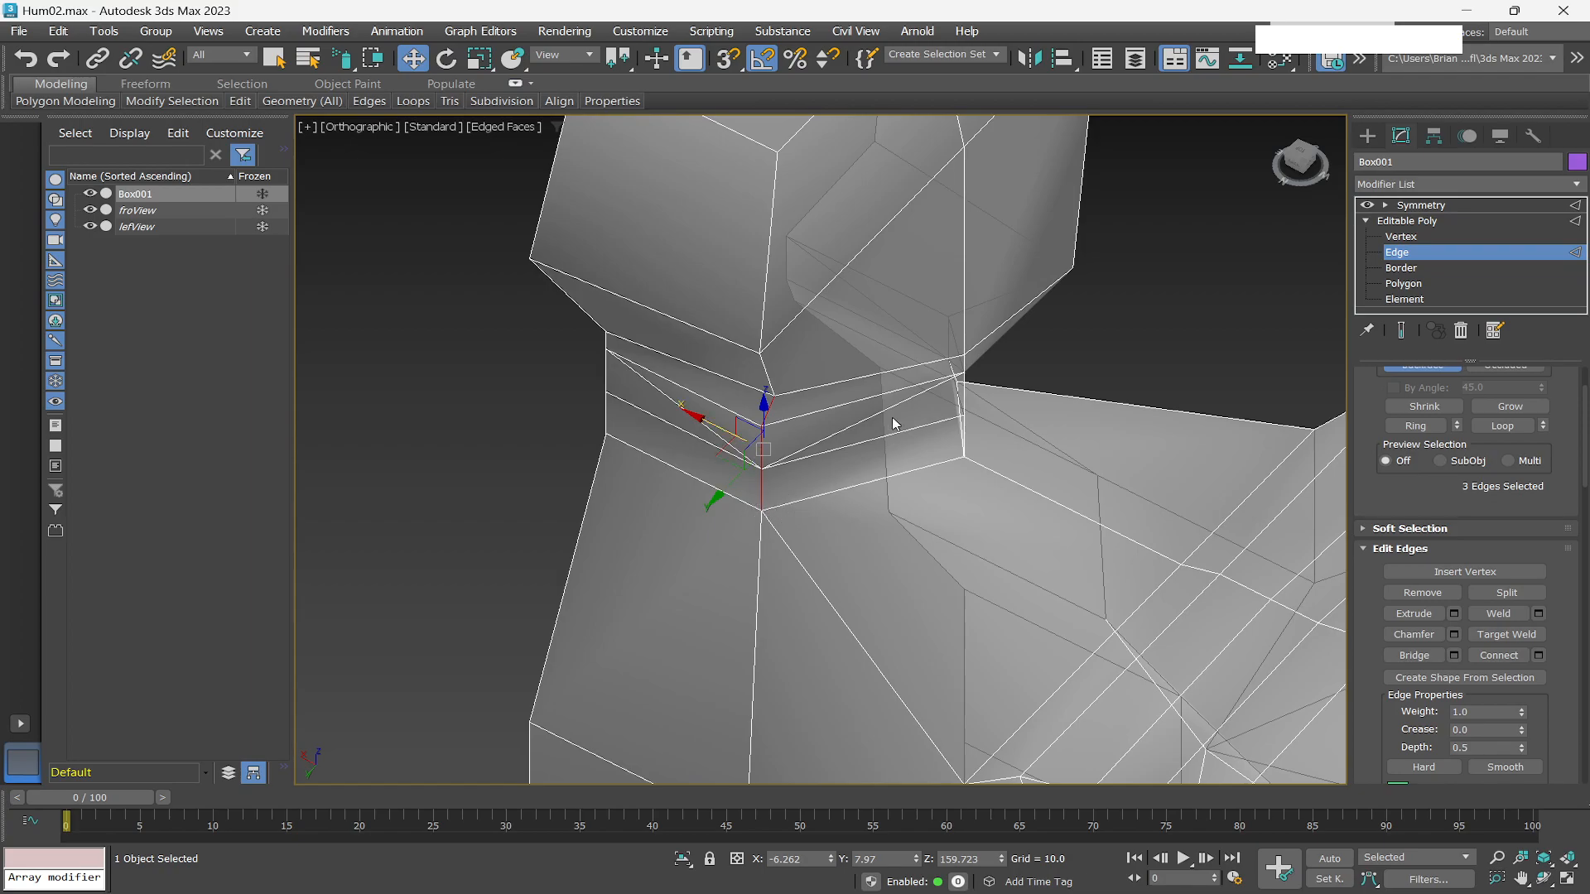
alt+middle_drag(957, 508, 861, 440)
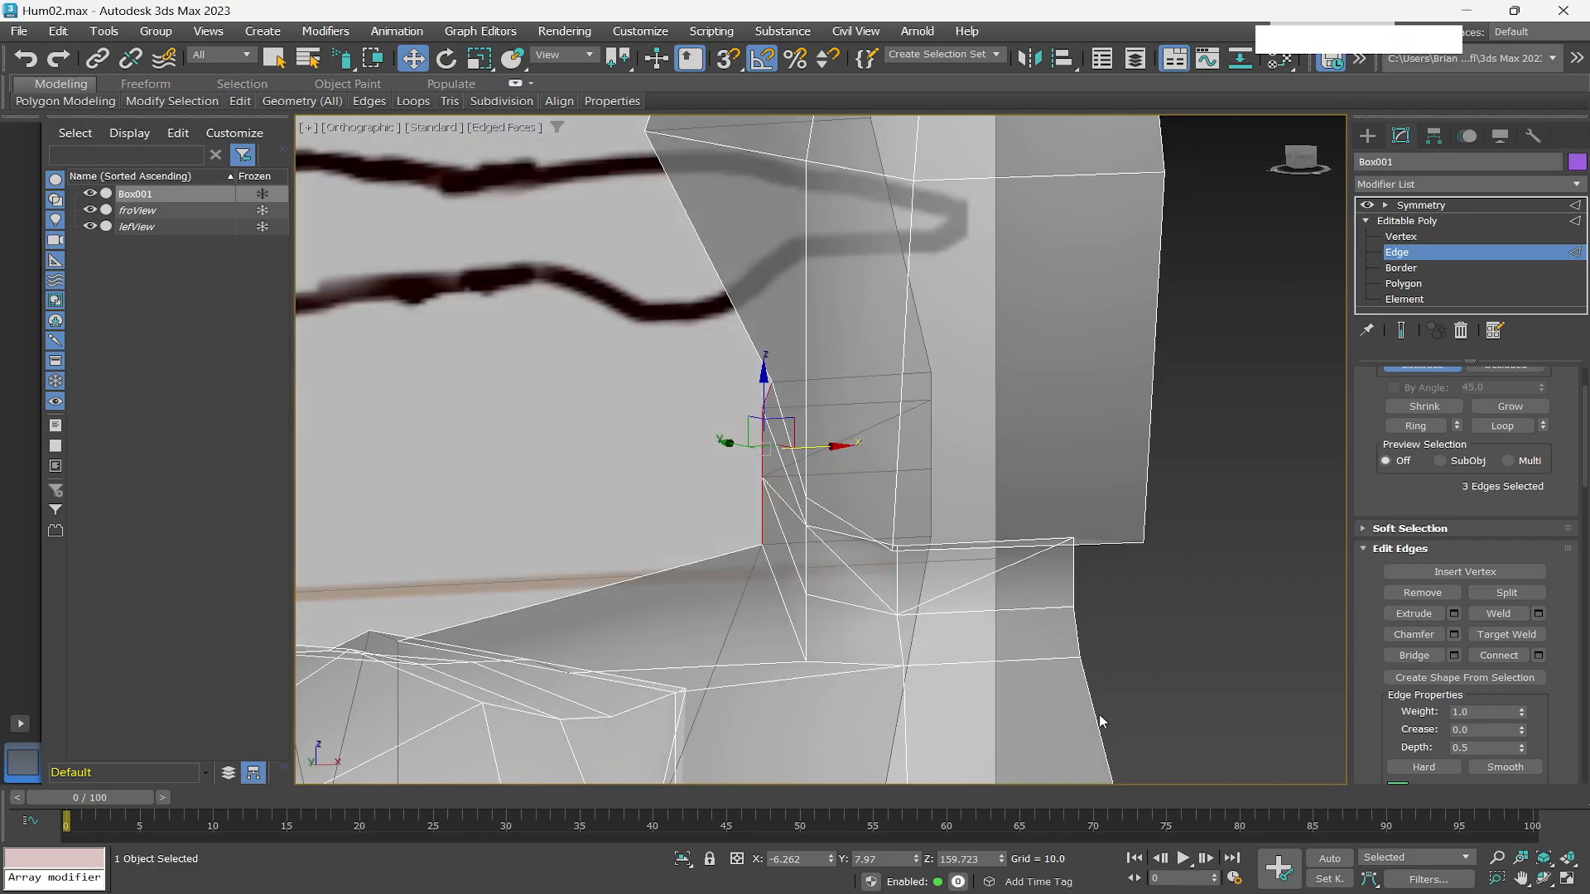
scroll(943, 692, down, 1)
scroll(942, 692, up, 1)
scroll(942, 689, down, 1)
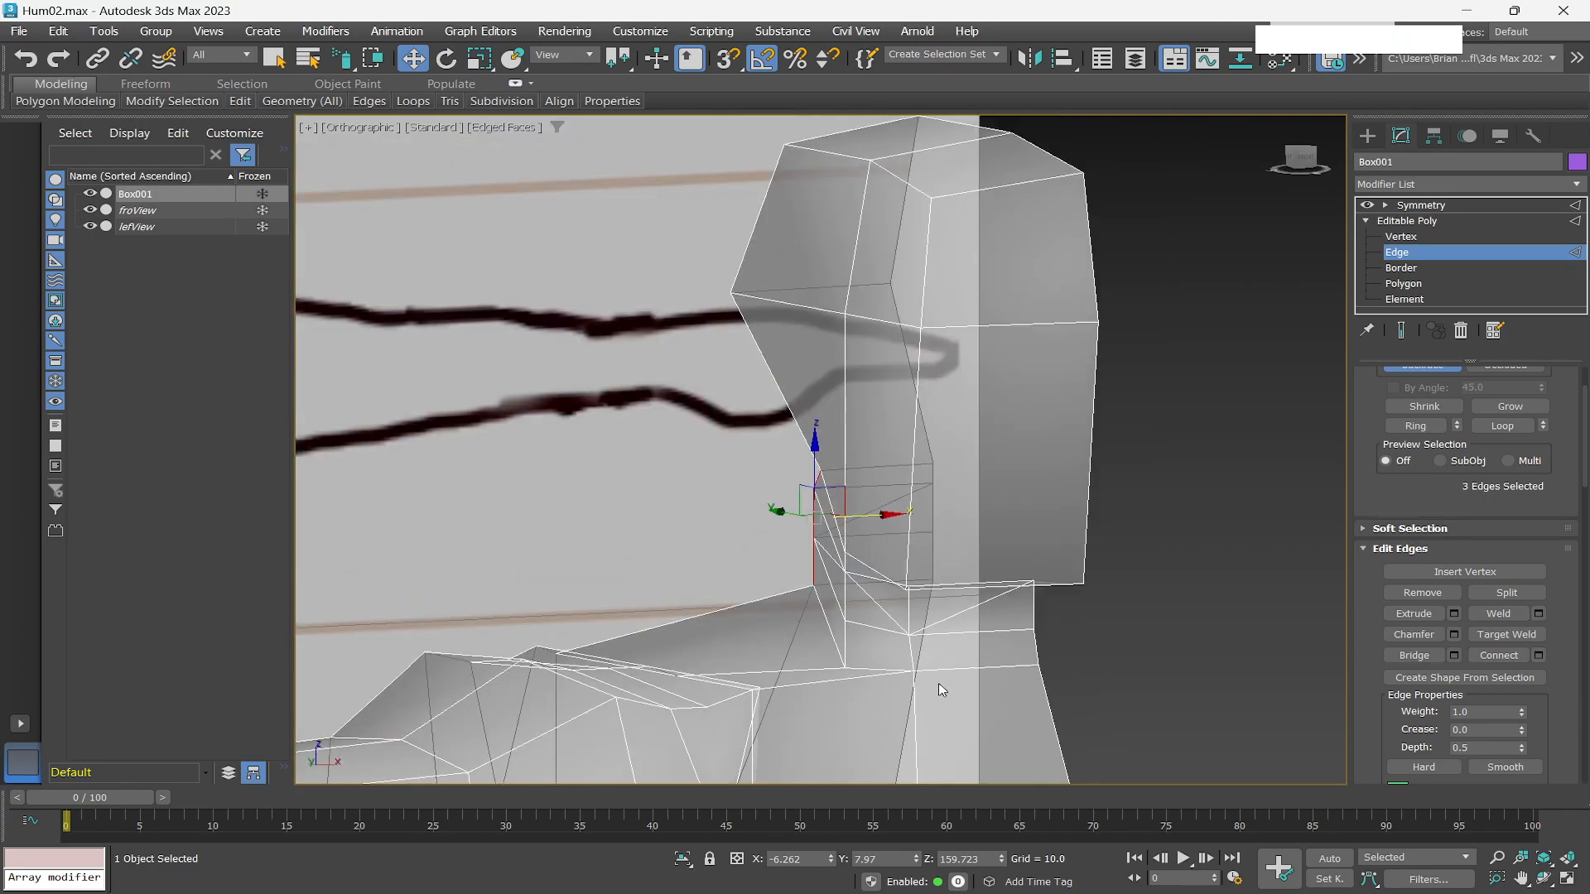
Select seven polygons along the neck's side where it meets the head and move them slightly up and outward in the Front view.
scroll(940, 689, up, 2)
alt+middle_drag(887, 709, 1048, 728)
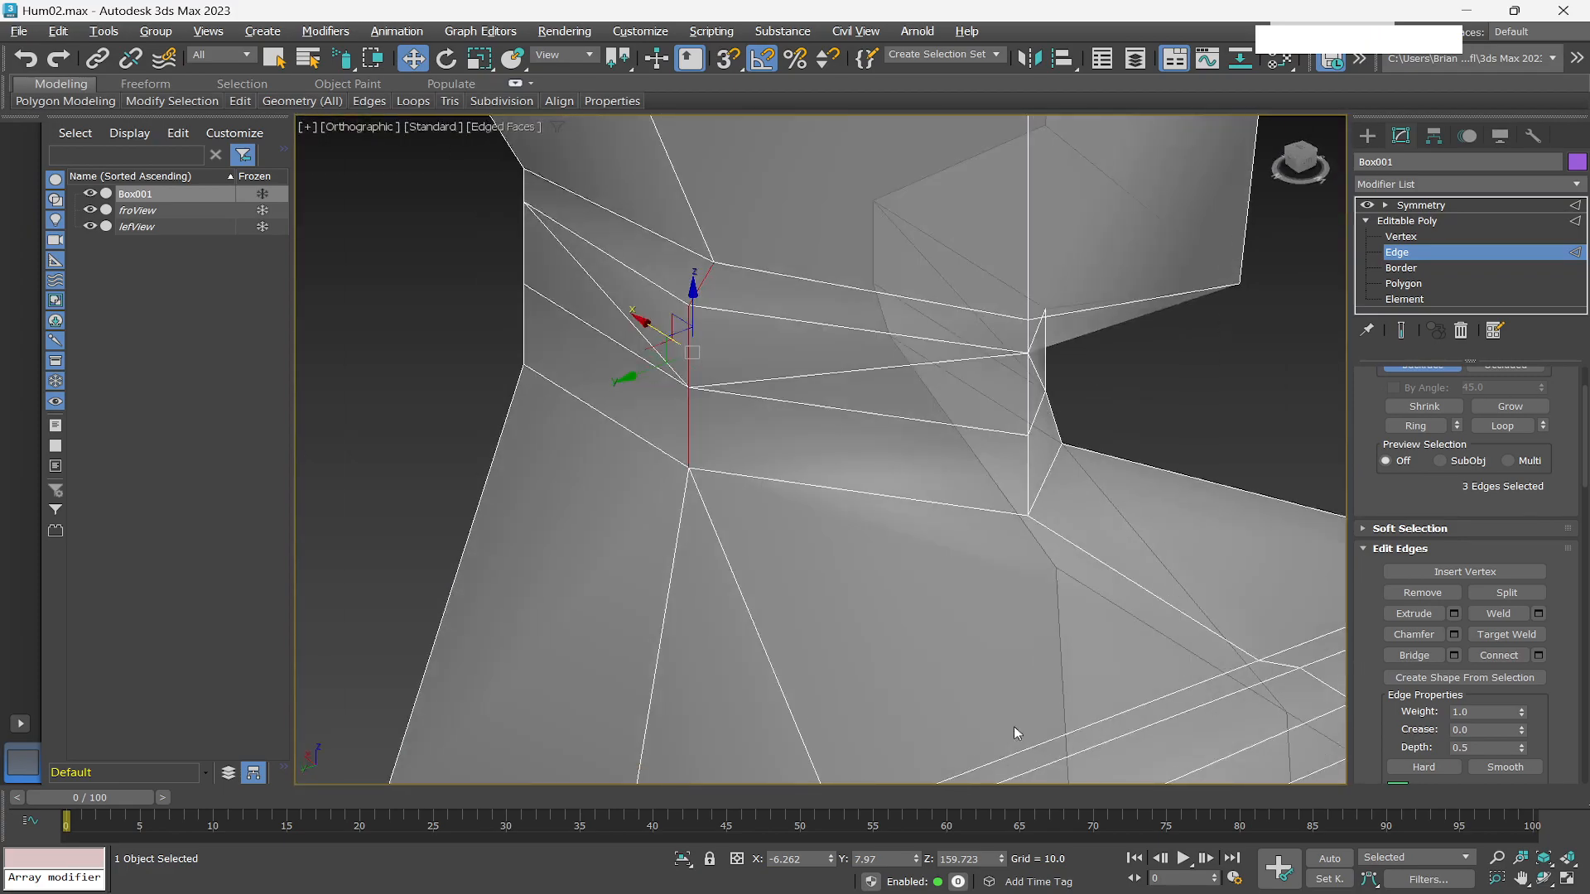
scroll(951, 574, down, 3)
alt+middle_drag(951, 574, 998, 527)
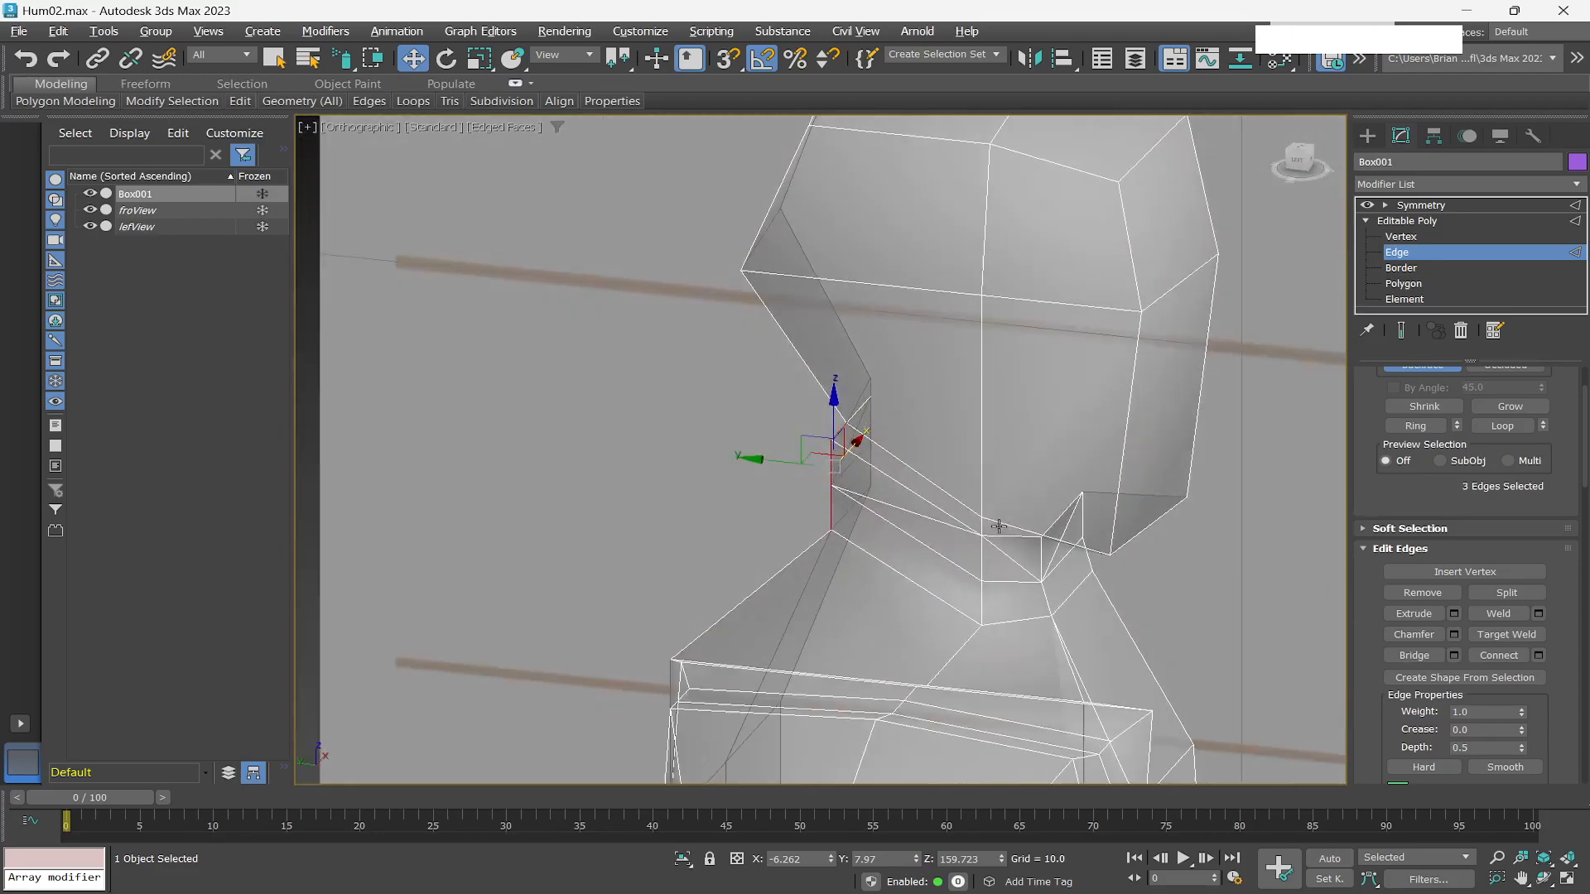
click(1403, 284)
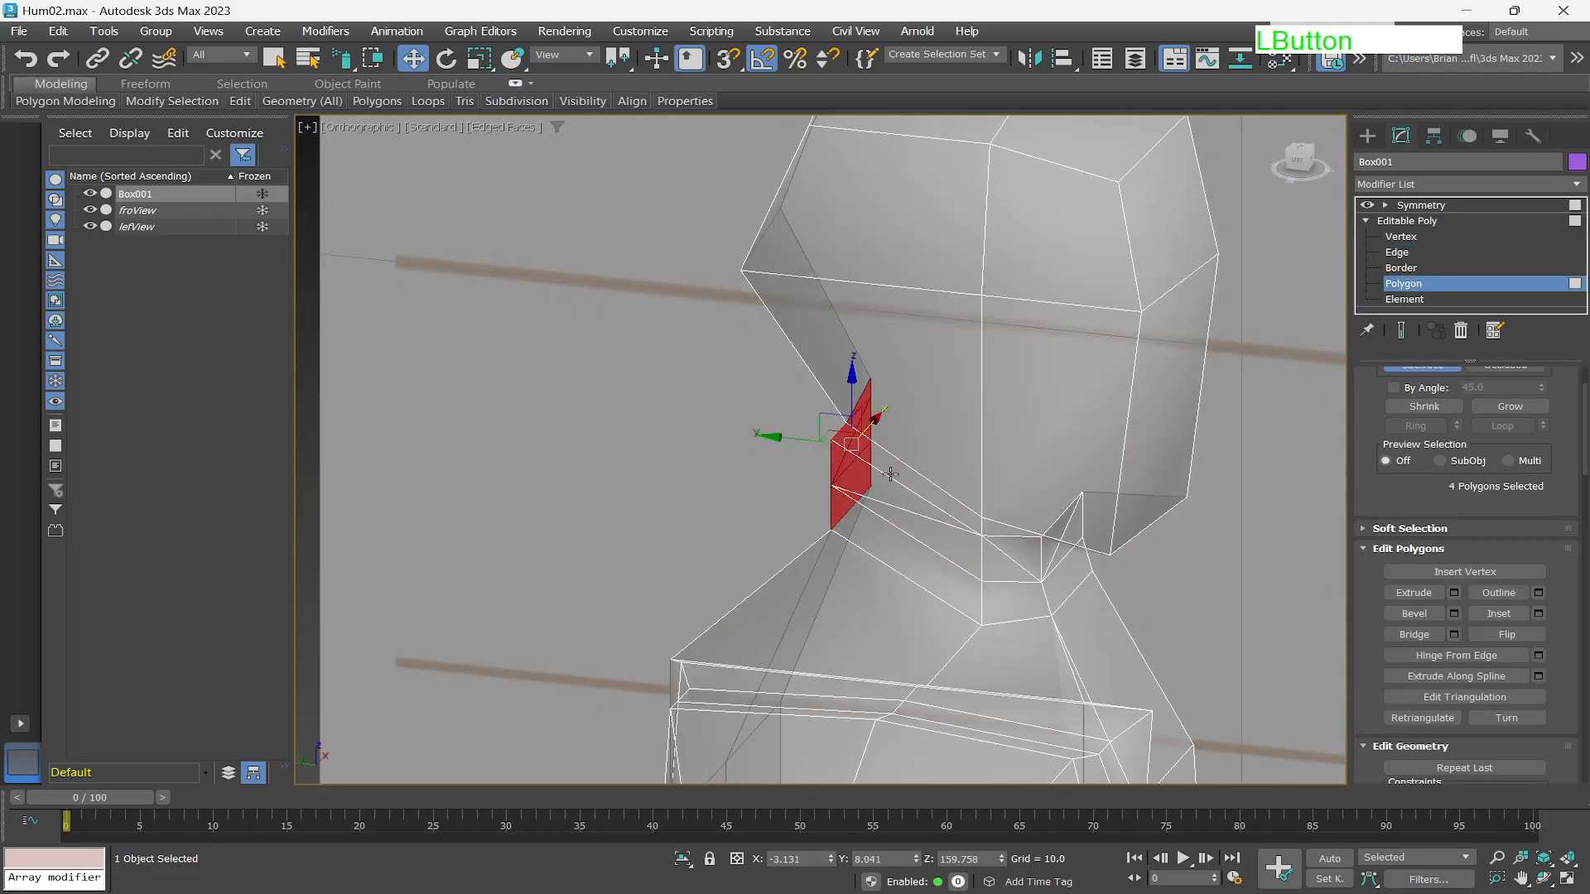
key(q)
drag(887, 470, 888, 500)
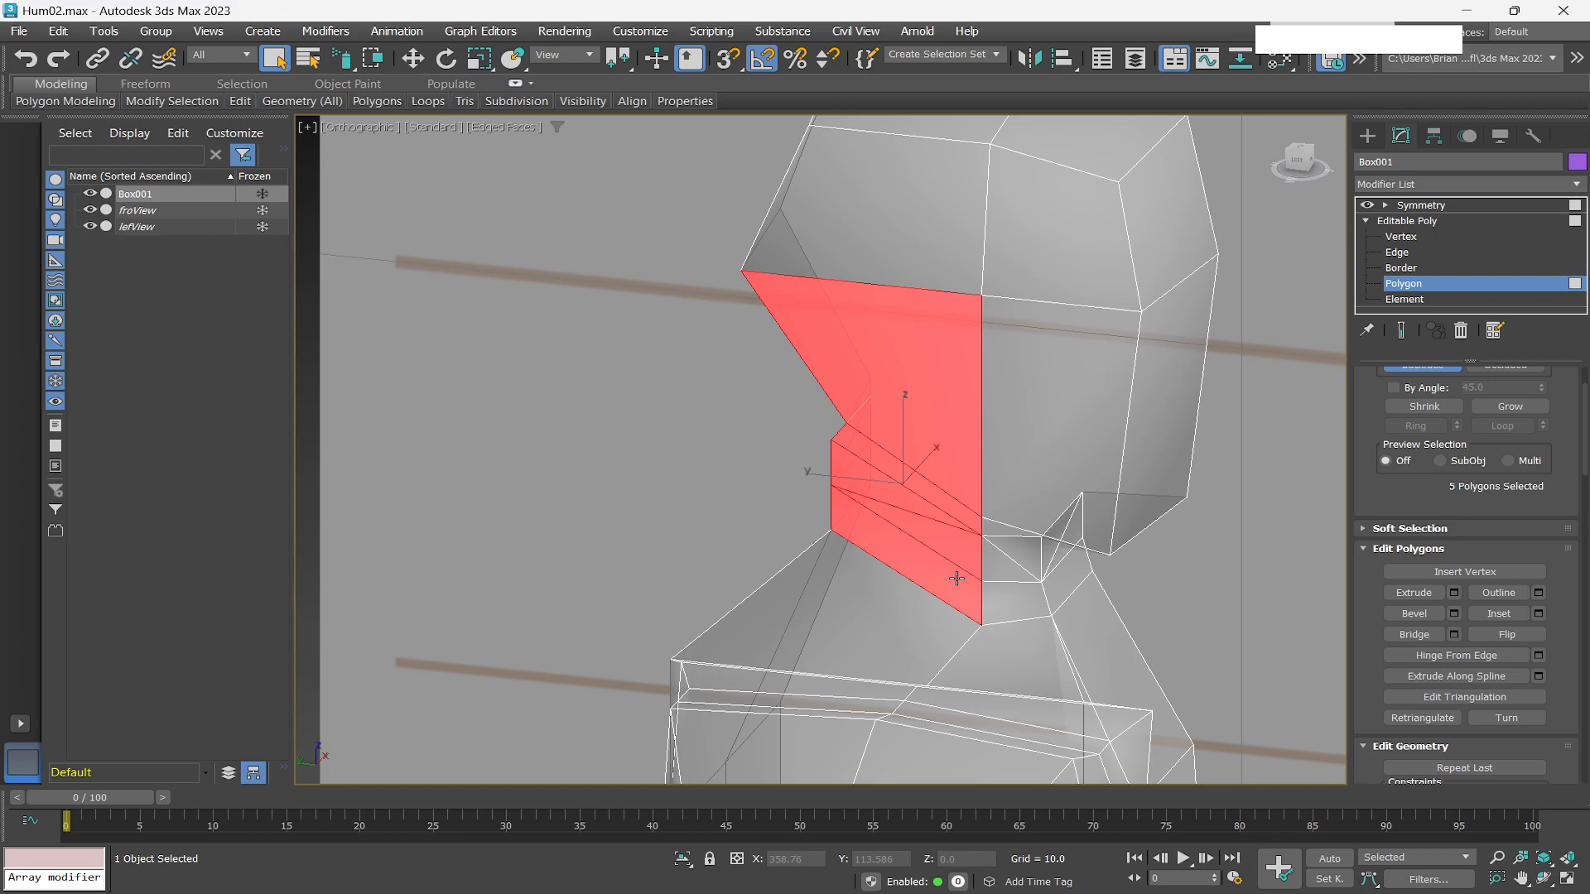
mouse_move(980, 586)
ctrl+mouse_down()
mouse_move(1008, 579)
mouse_move(916, 428)
mouse_move(916, 394)
mouse_move(1004, 582)
mouse_move(1010, 569)
ctrl+mouse_up()
mouse_move(1010, 569)
alt+middle_down()
mouse_move(1031, 514)
mouse_move(1122, 546)
mouse_move(1072, 527)
mouse_move(1106, 507)
alt+middle_up()
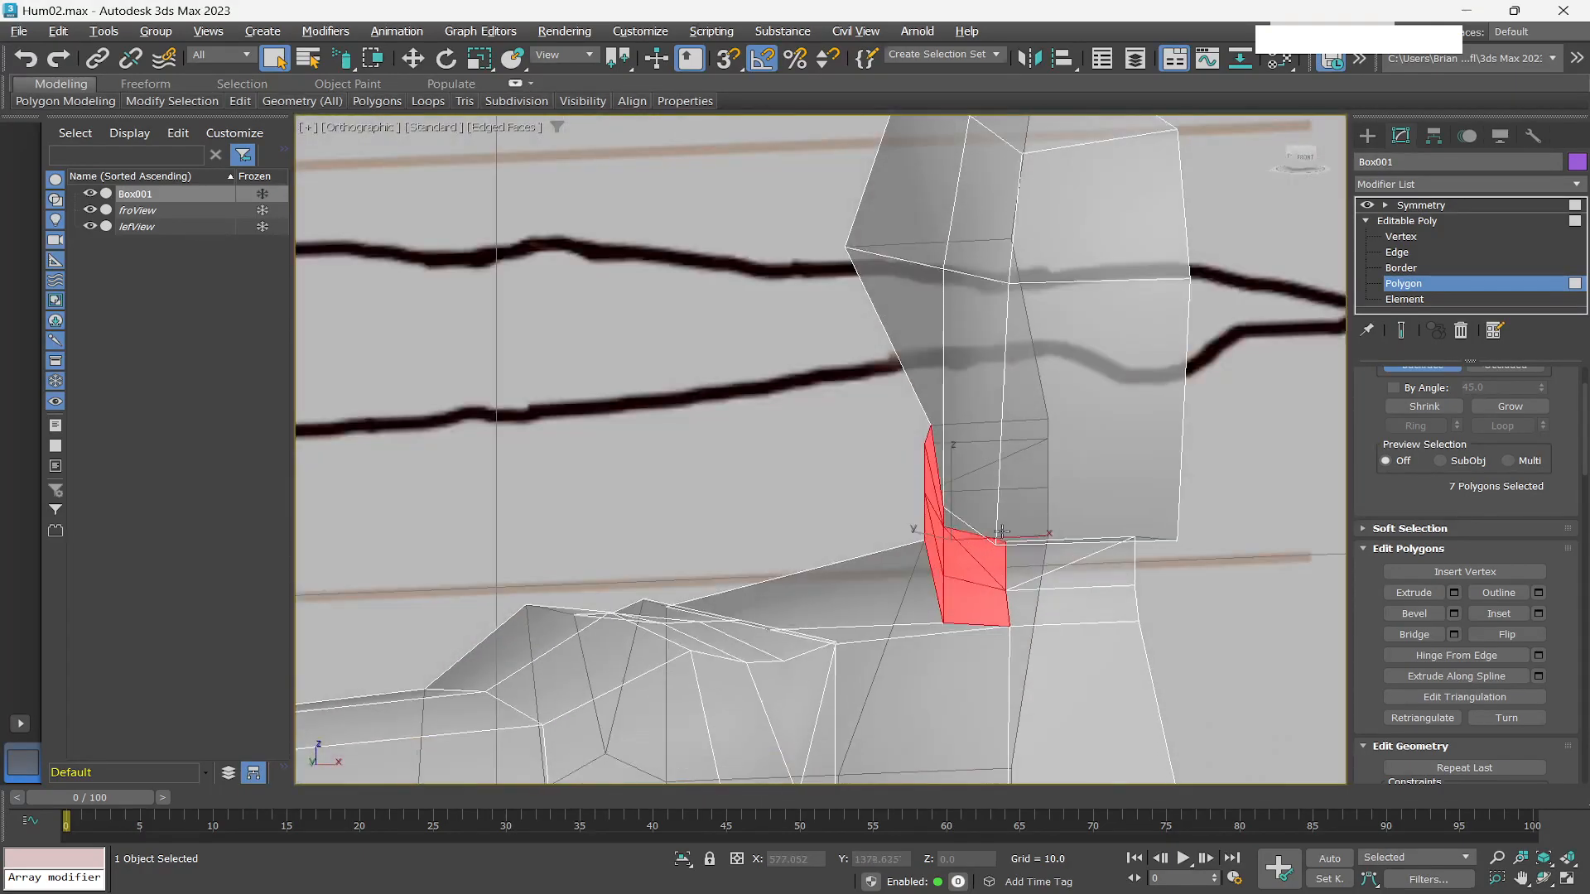
click(1301, 157)
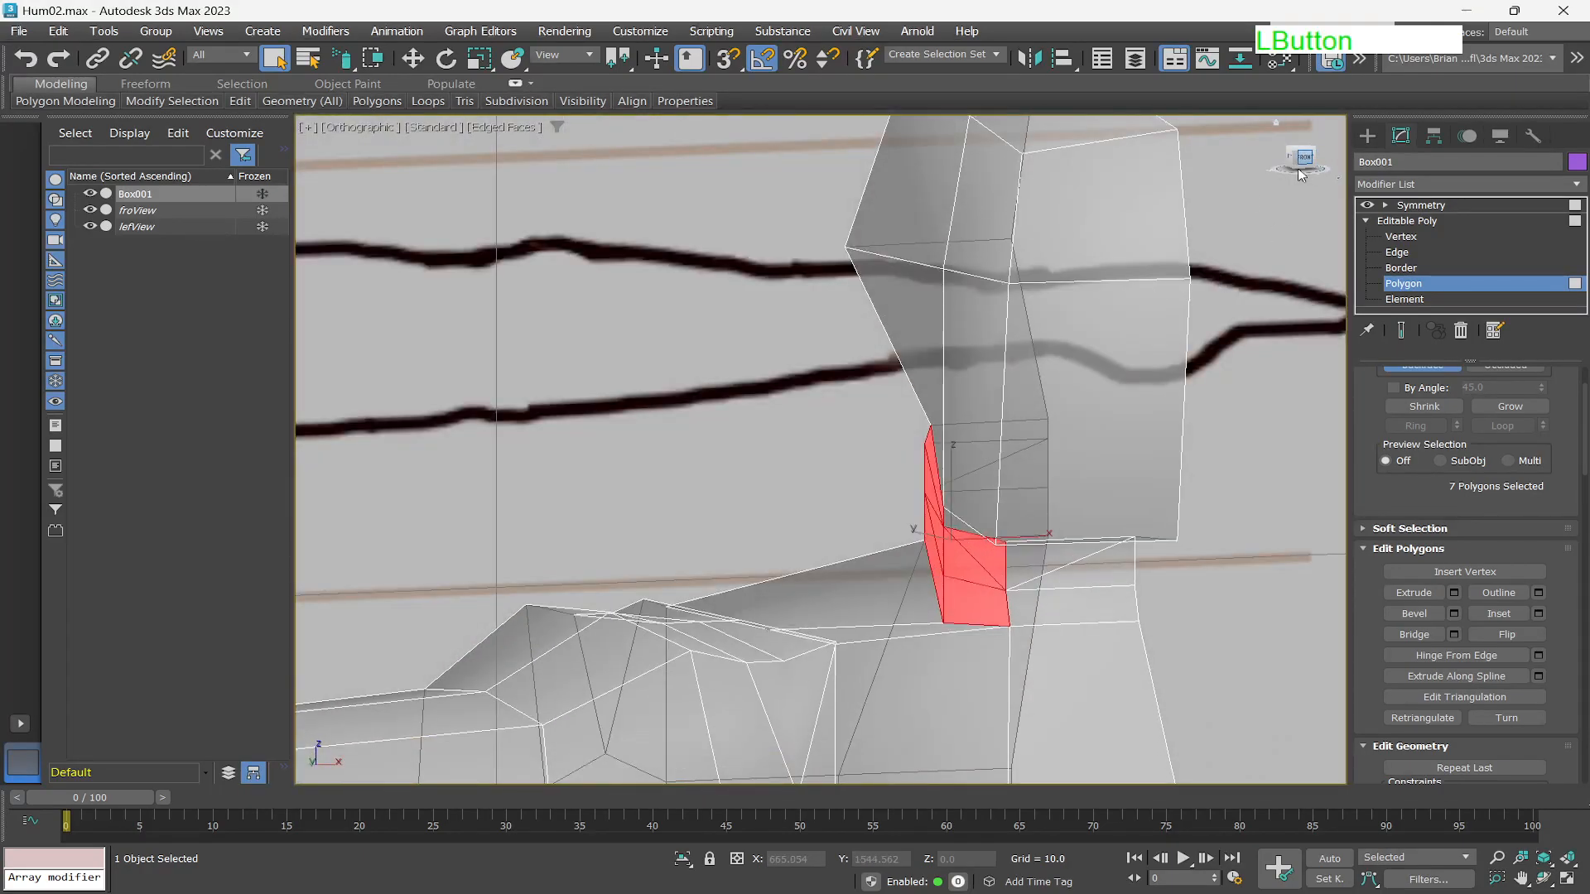
key(w)
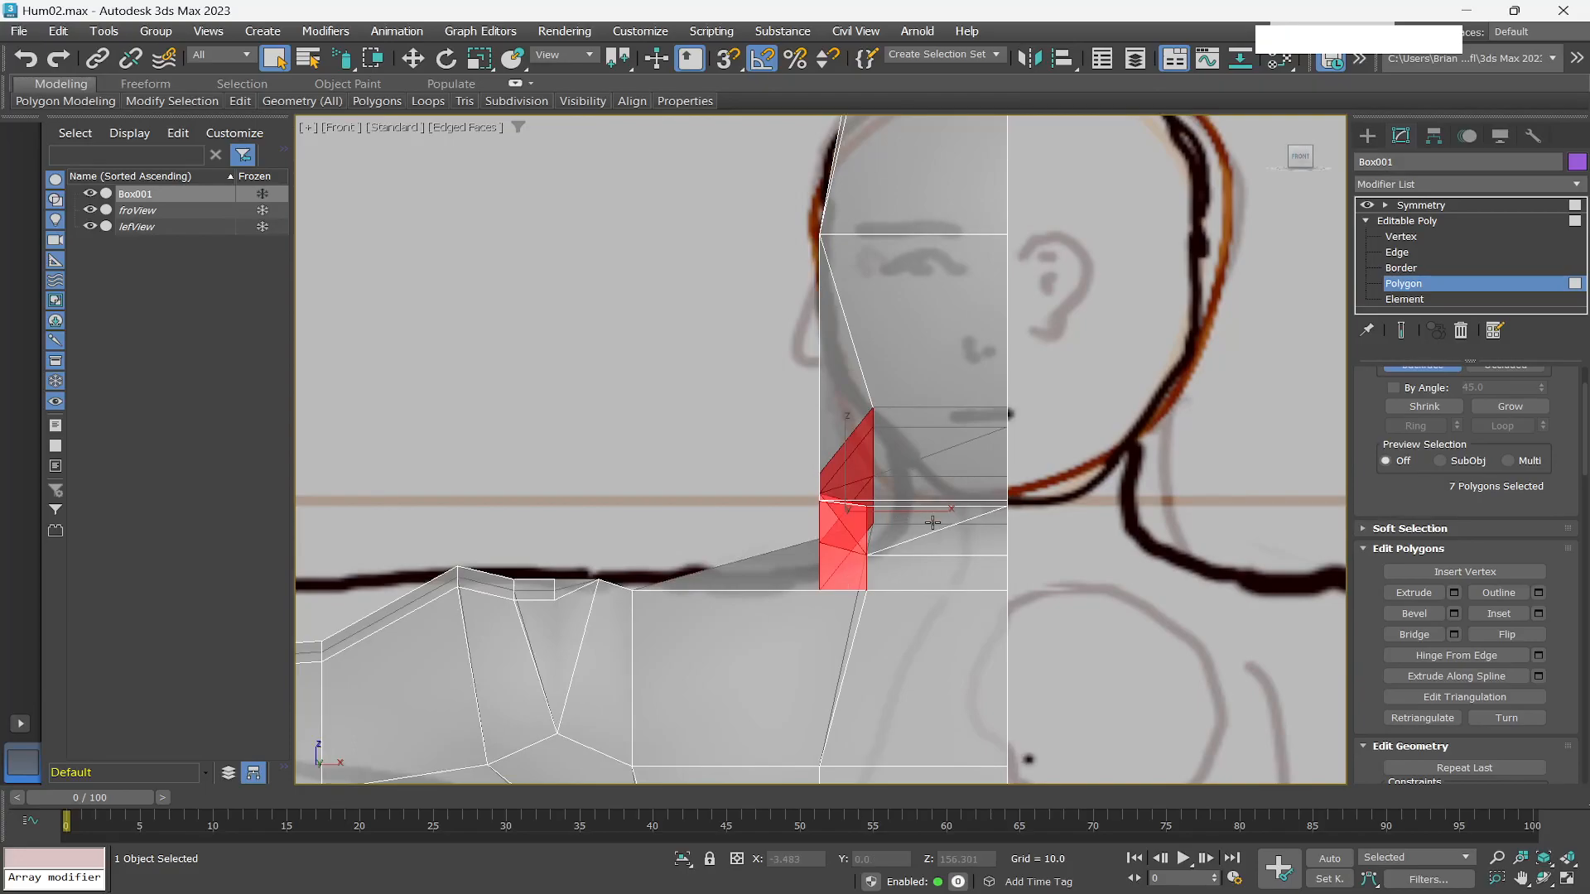
drag(919, 511, 956, 486)
alt+middle_drag(926, 517, 970, 489)
Select a vertex at the neck-head junction and move it inward and down toward the neck.
scroll(959, 454, up, 3)
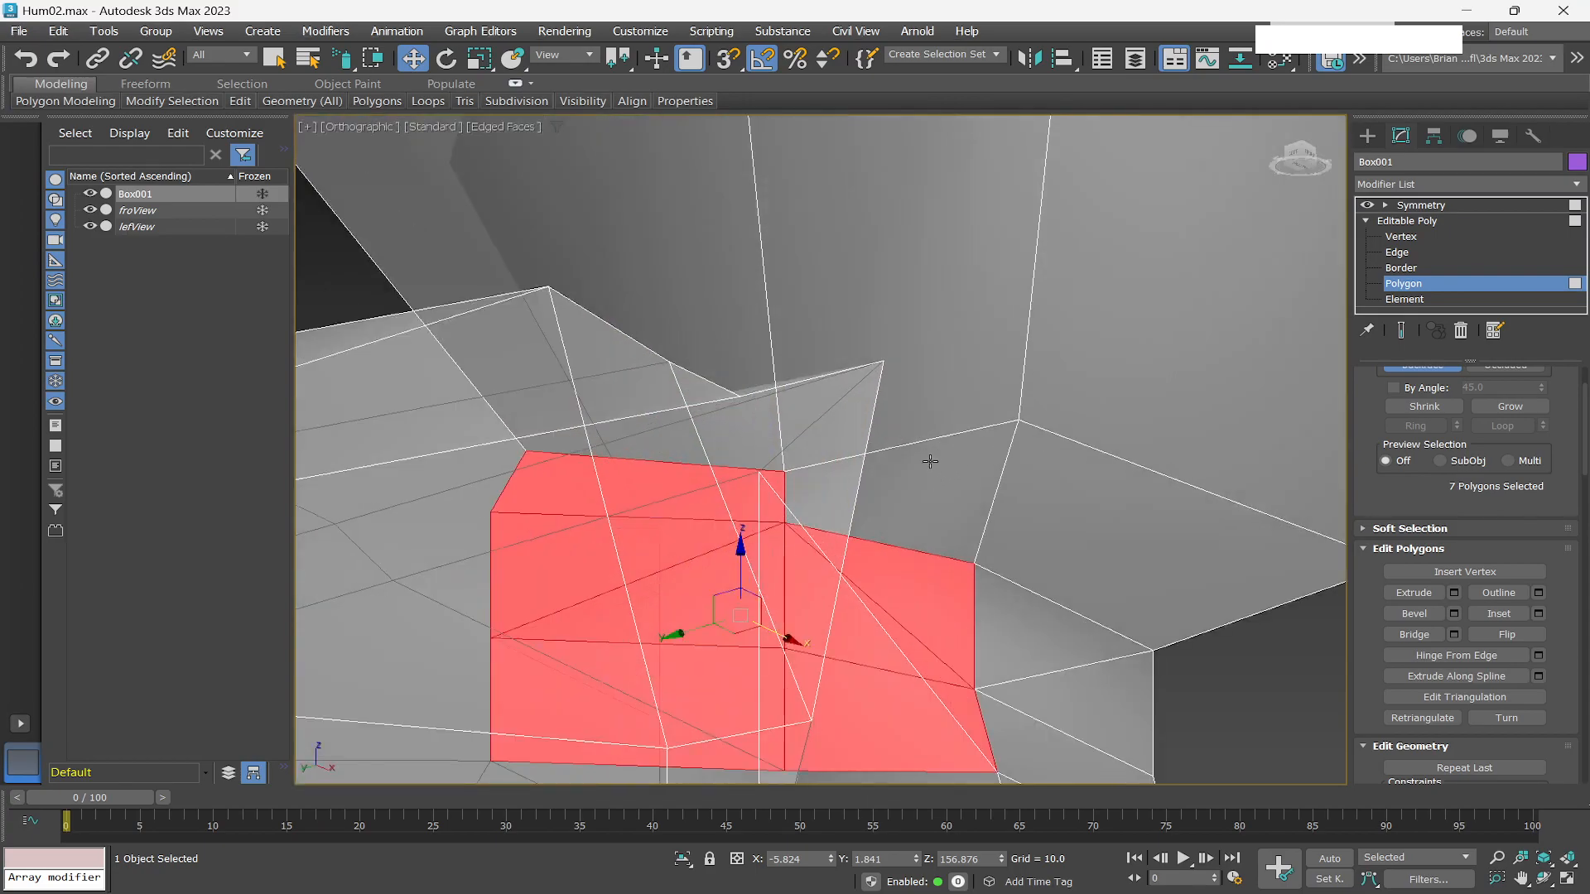
alt+middle_drag(1038, 465, 970, 490)
scroll(979, 501, down, 4)
click(1421, 252)
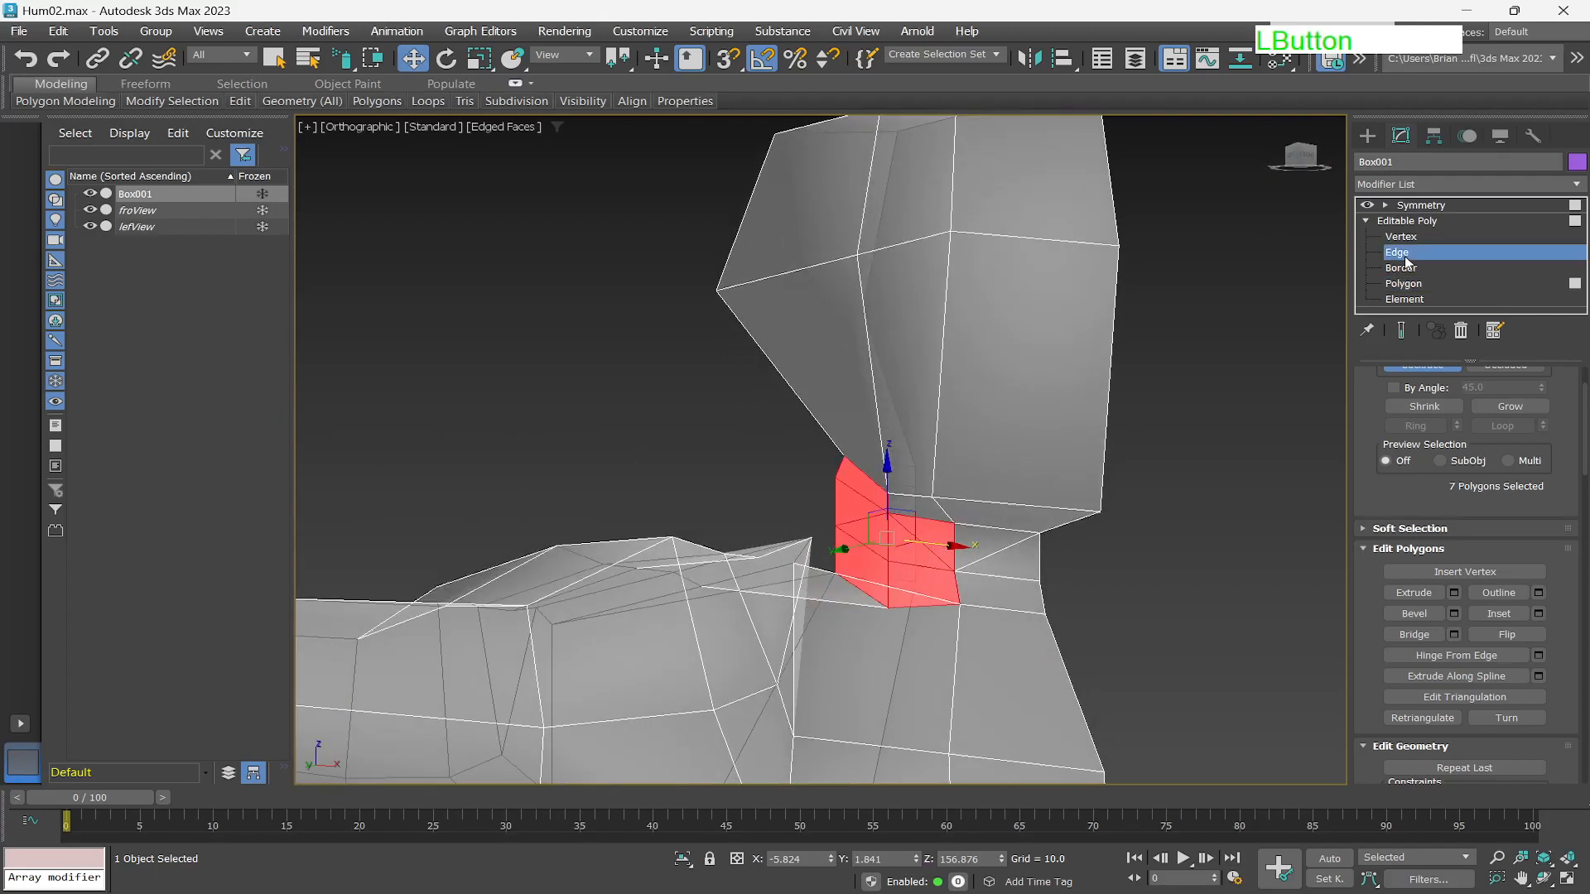
click(1401, 238)
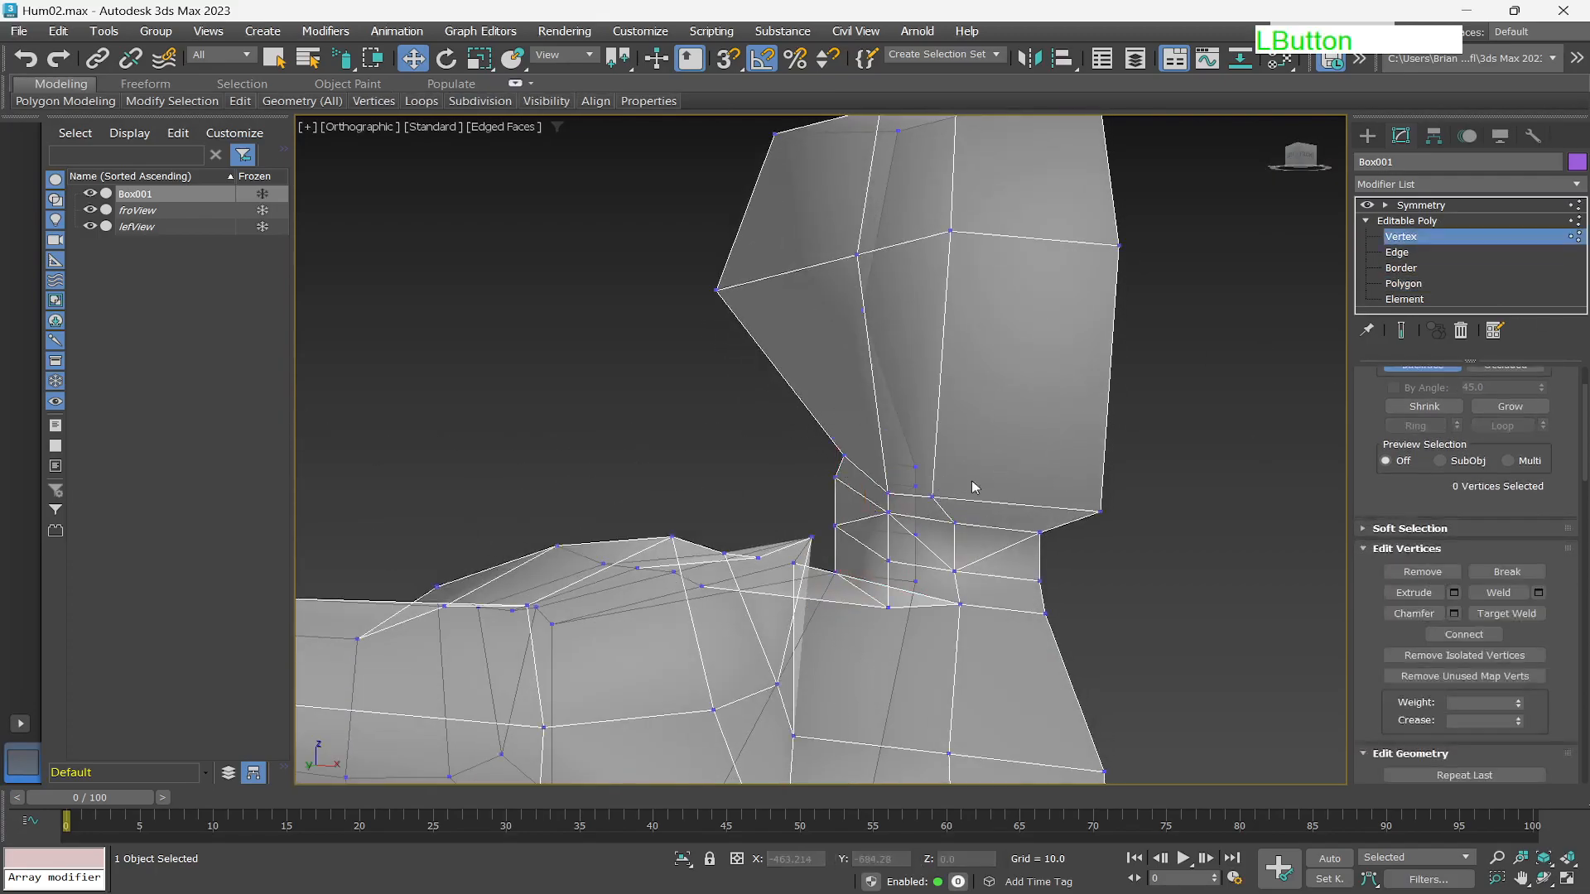
click(934, 495)
alt+middle_drag(985, 560, 1034, 596)
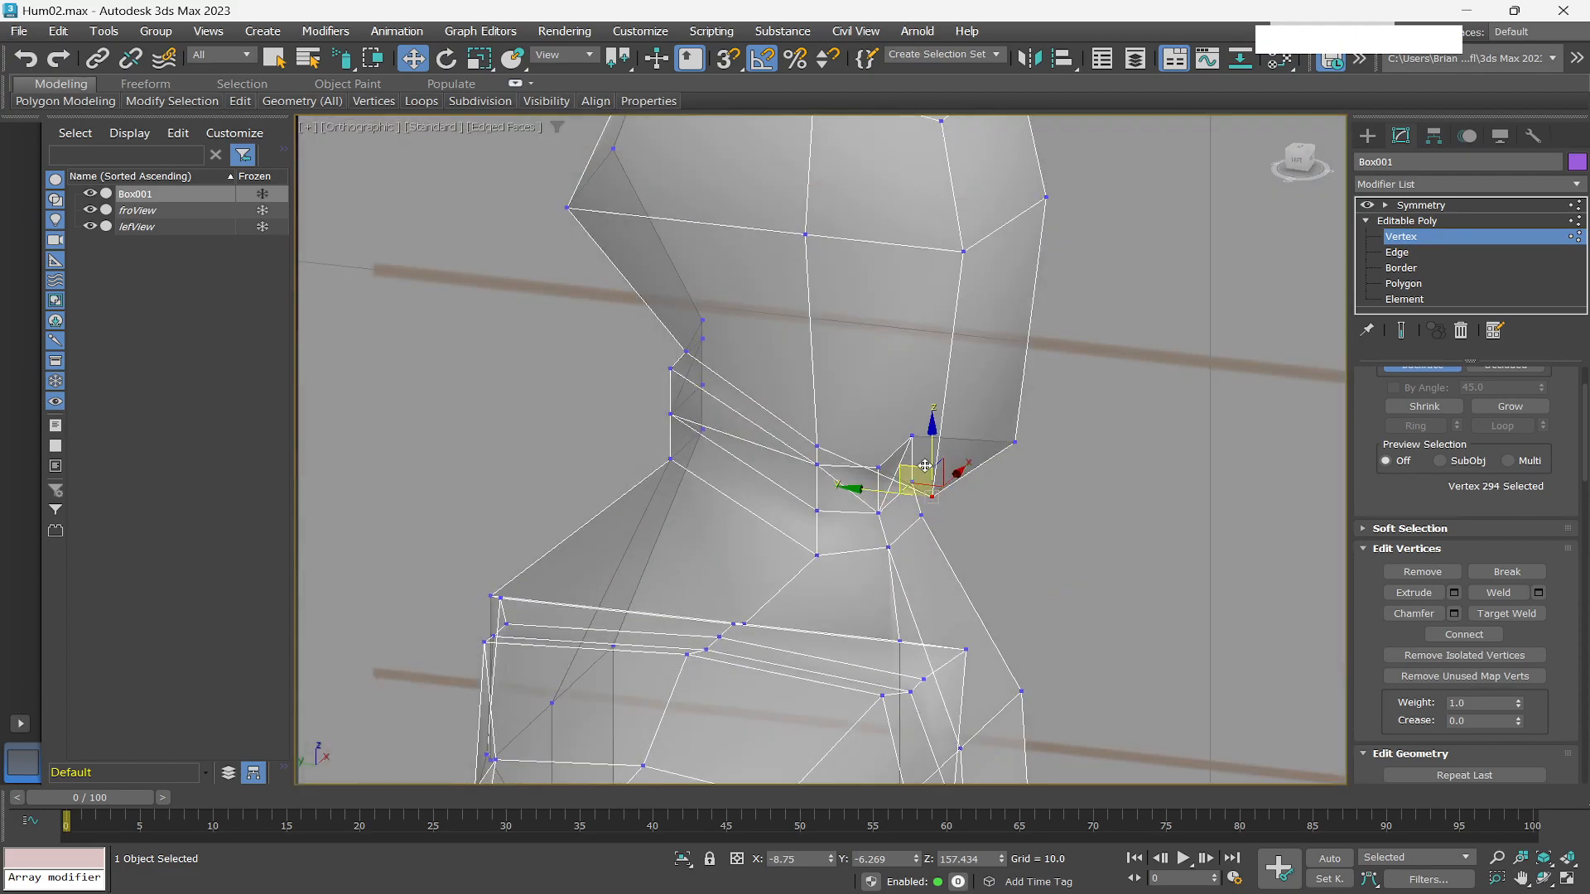
drag(956, 473, 930, 473)
alt+middle_drag(976, 494, 953, 520)
drag(908, 469, 886, 477)
Select the neighbouring vertex at the neck junction and nudge it down and sideways.
alt+middle_drag(993, 550, 855, 485)
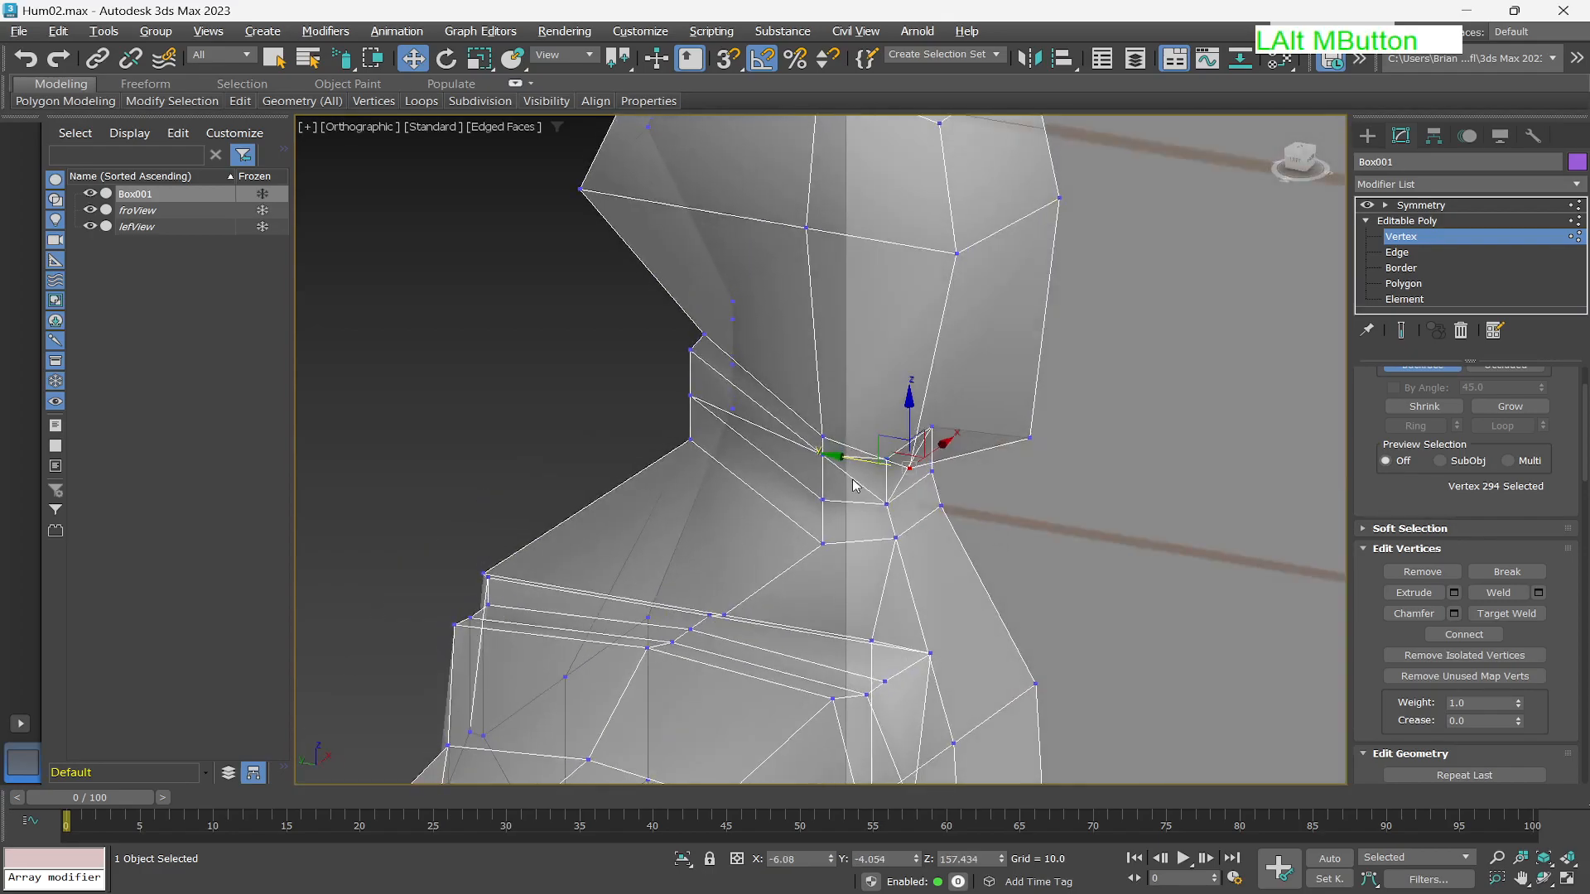
click(823, 435)
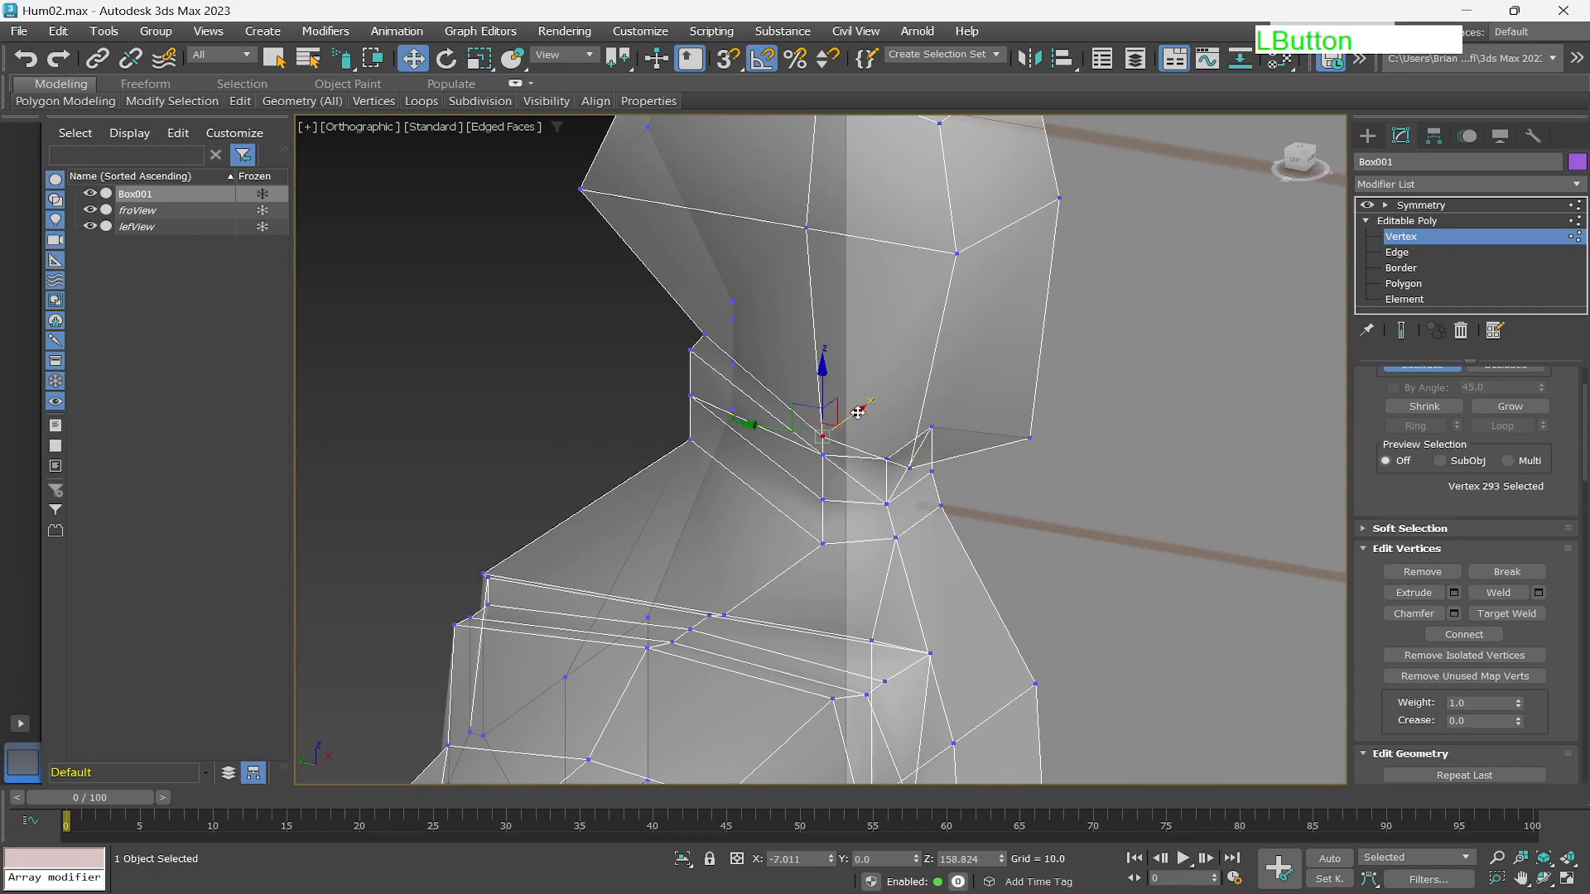
drag(858, 411, 846, 422)
alt+middle_drag(844, 427, 913, 461)
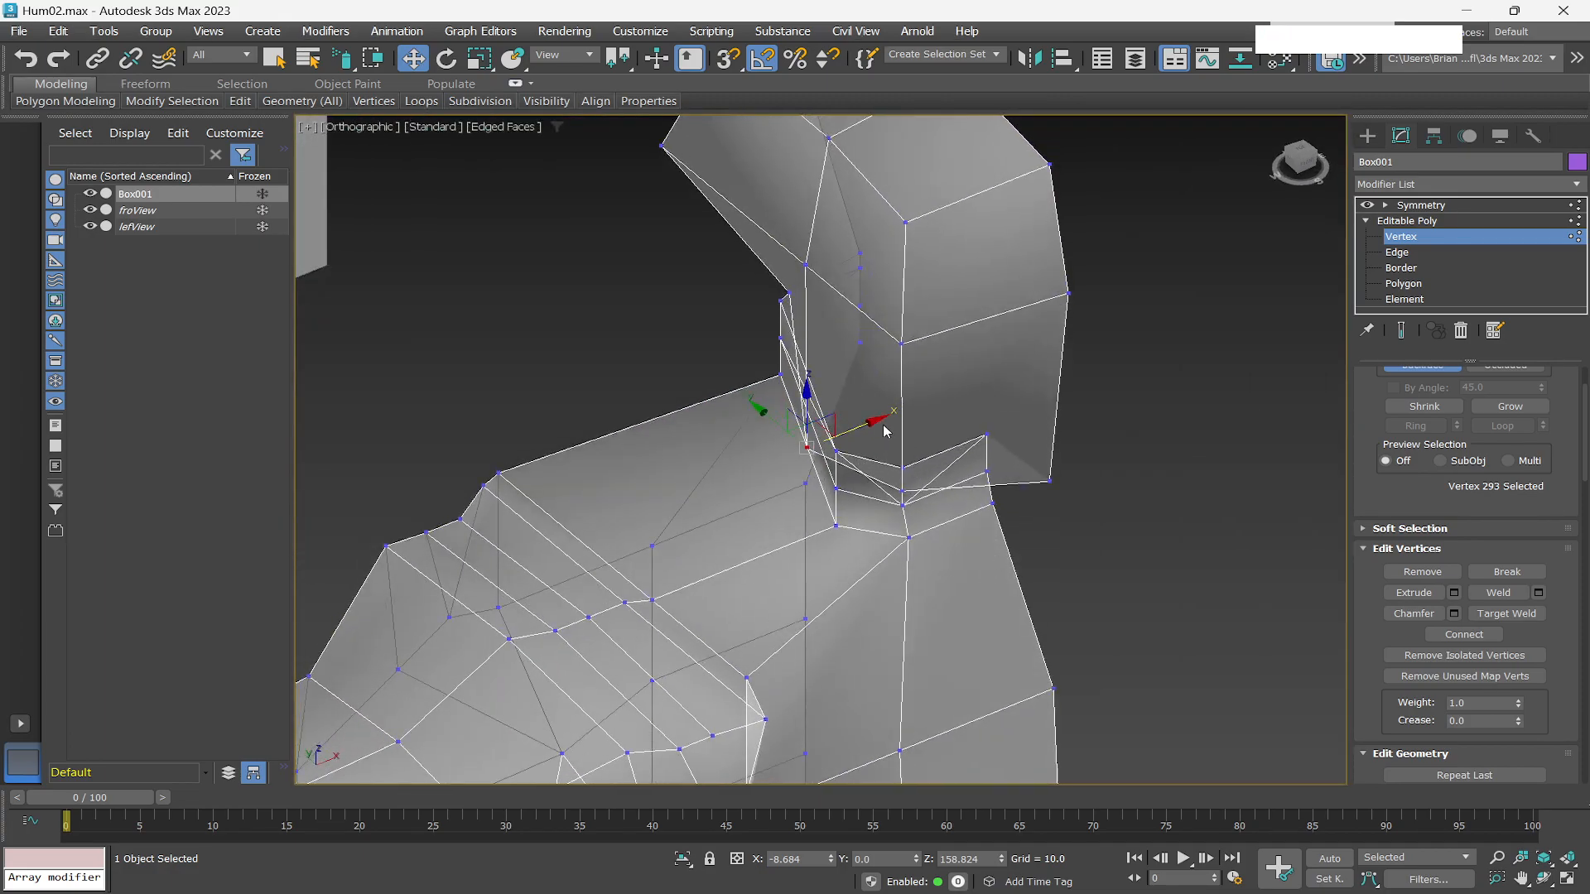
Inspect the whole character against the front reference sketch in see-through mode.
mouse_move(995, 560)
alt+middle_down()
mouse_move(1059, 562)
mouse_move(1029, 486)
mouse_move(1091, 499)
mouse_move(1026, 585)
mouse_move(1166, 545)
mouse_move(1060, 536)
mouse_move(1021, 518)
mouse_move(1051, 508)
mouse_move(994, 501)
mouse_move(1011, 497)
mouse_move(968, 574)
mouse_move(1011, 586)
mouse_move(1070, 526)
alt+middle_up()
scroll(1071, 526, down, 3)
scroll(1020, 530, down, 4)
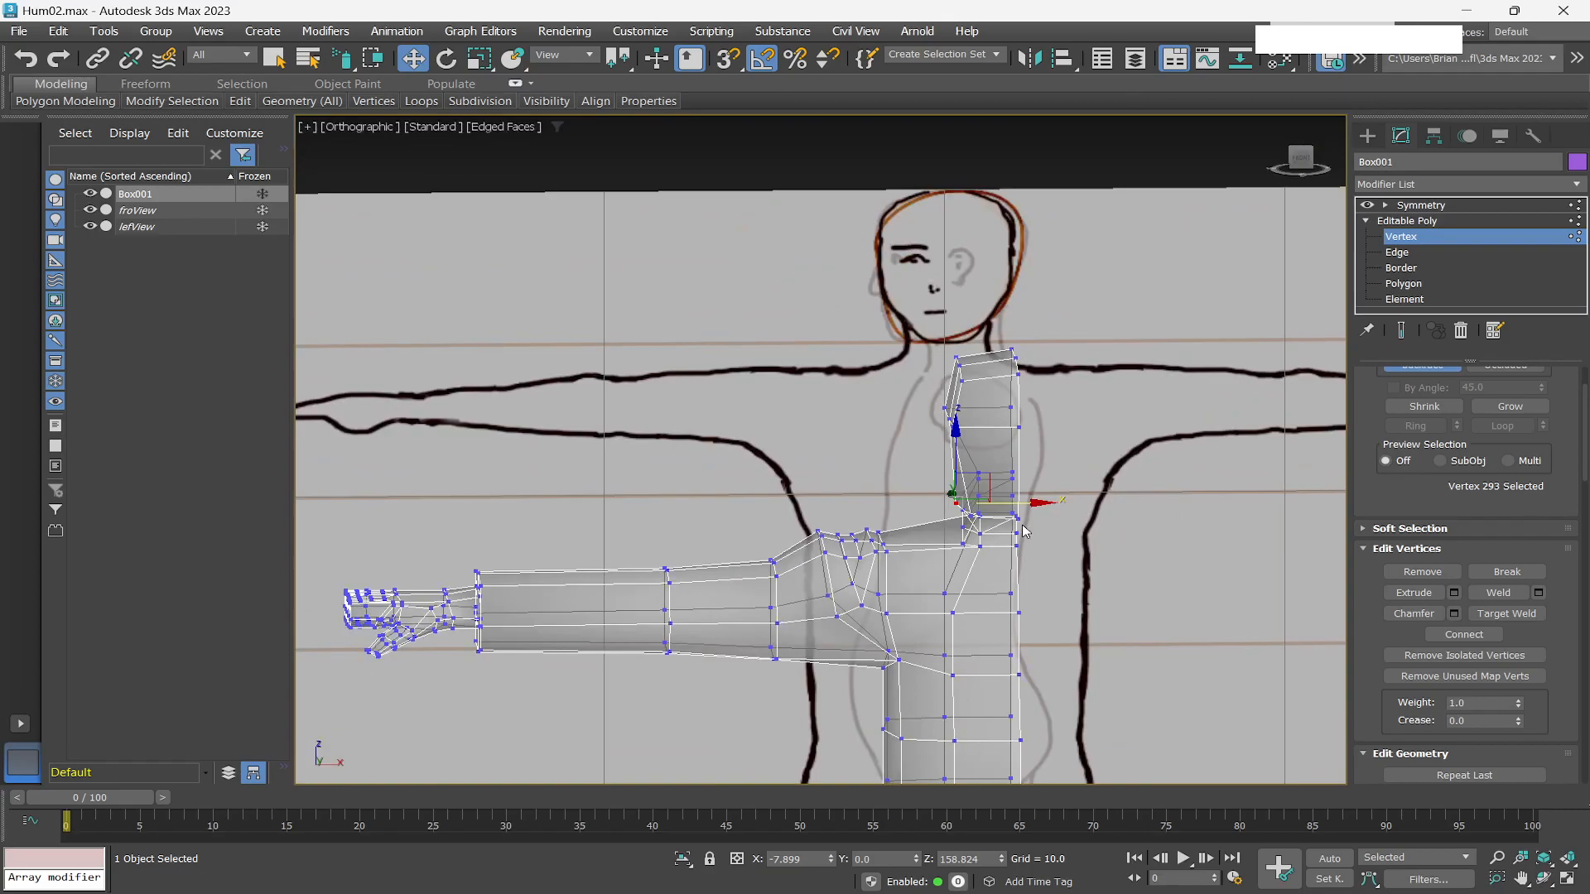
click(1403, 283)
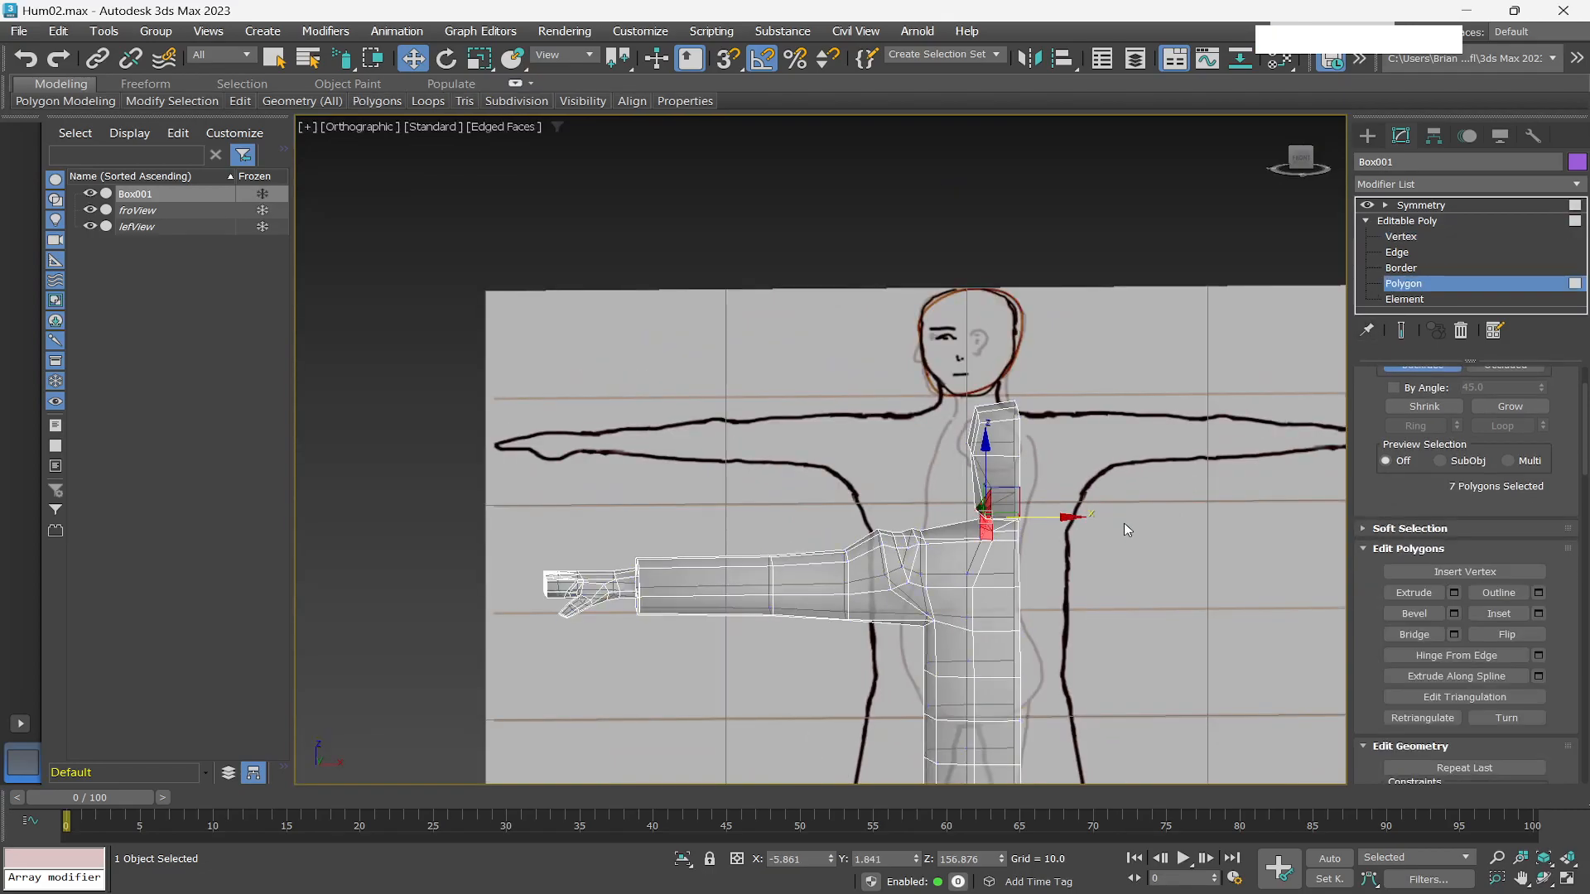
key(alt+x)
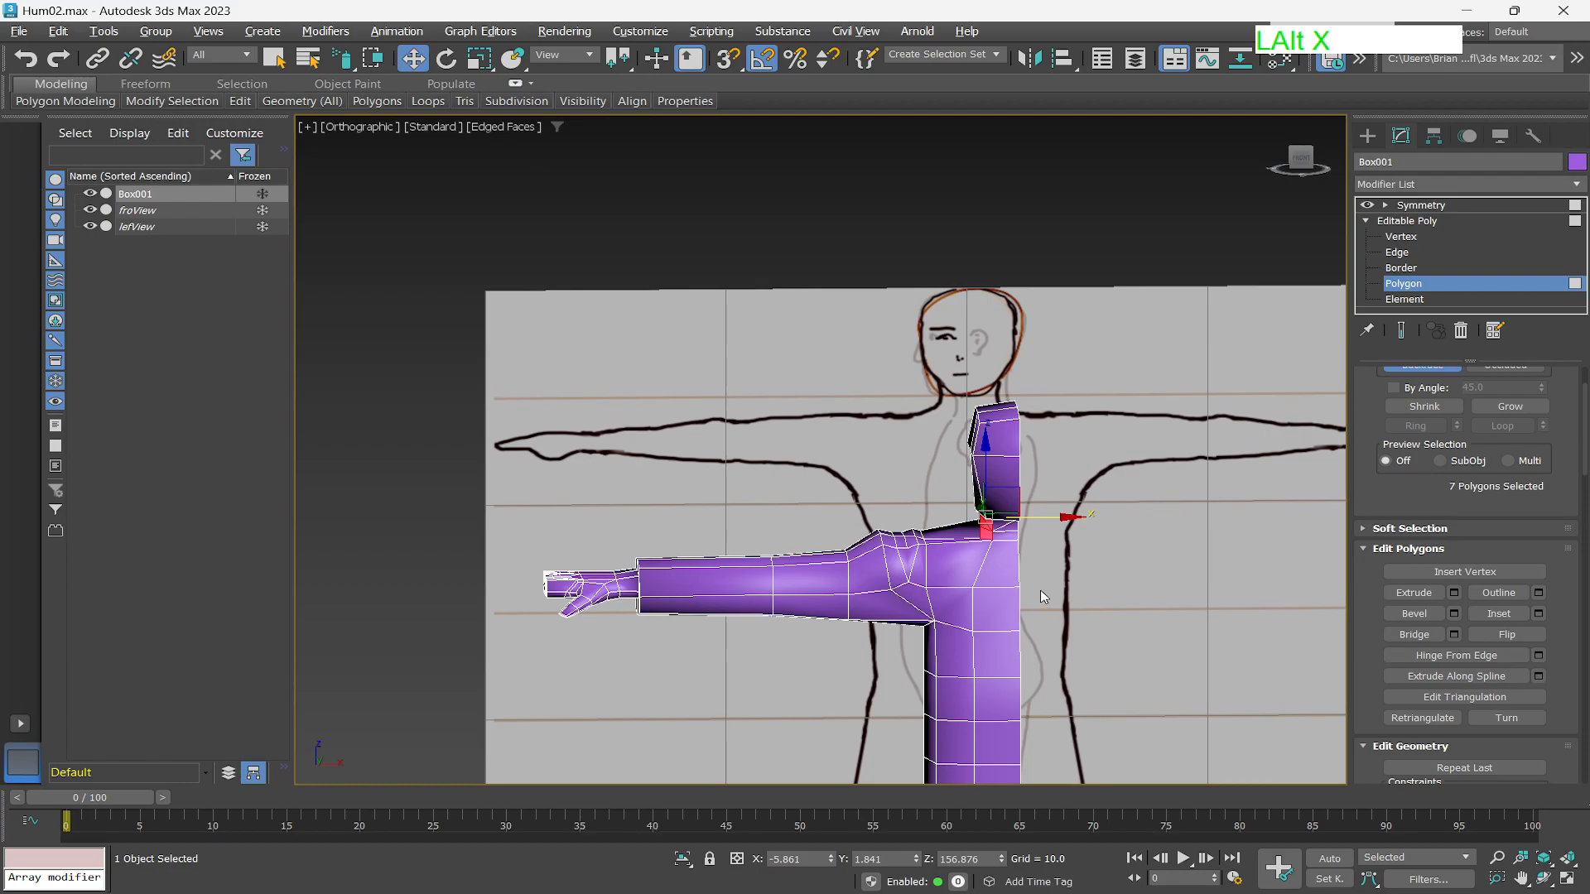
scroll(1040, 589, up, 4)
scroll(1015, 505, down, 2)
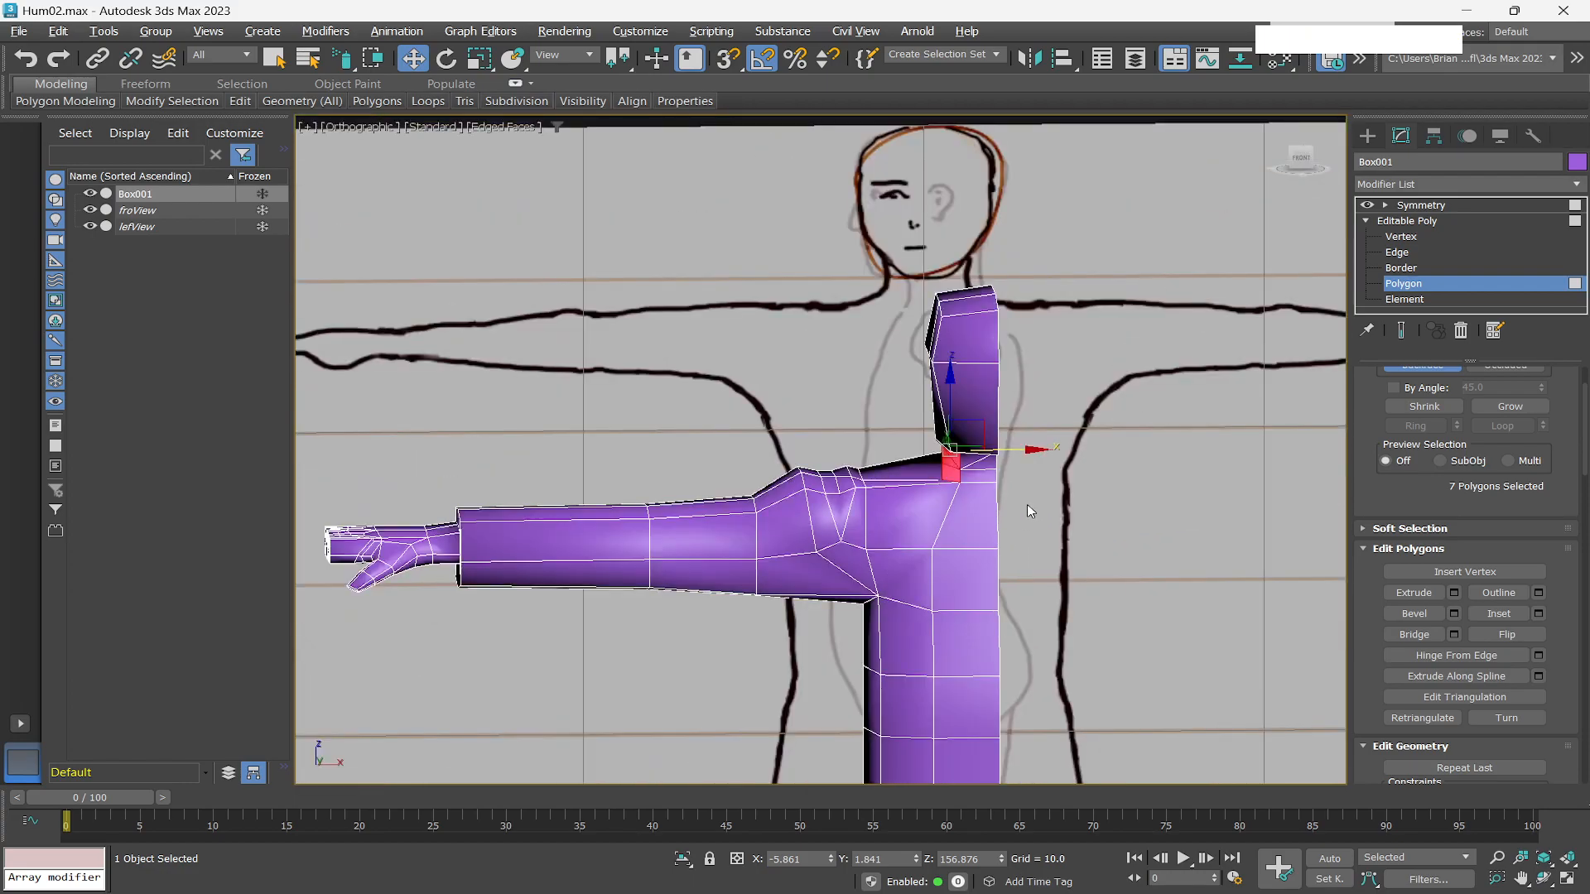
click(1300, 159)
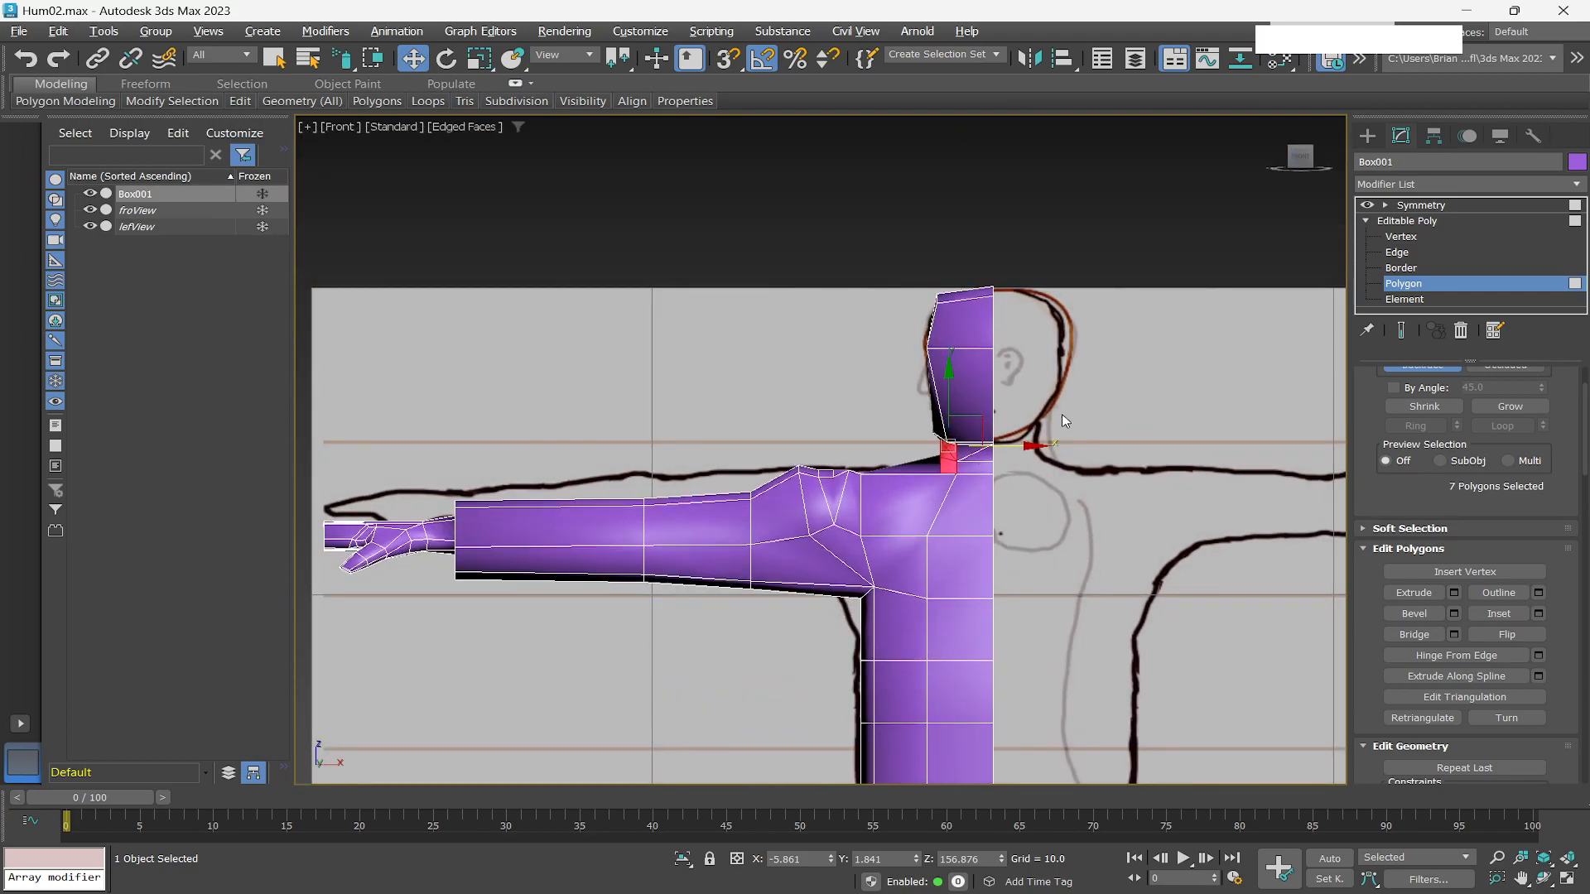
scroll(1016, 480, down, 5)
scroll(1054, 557, up, 5)
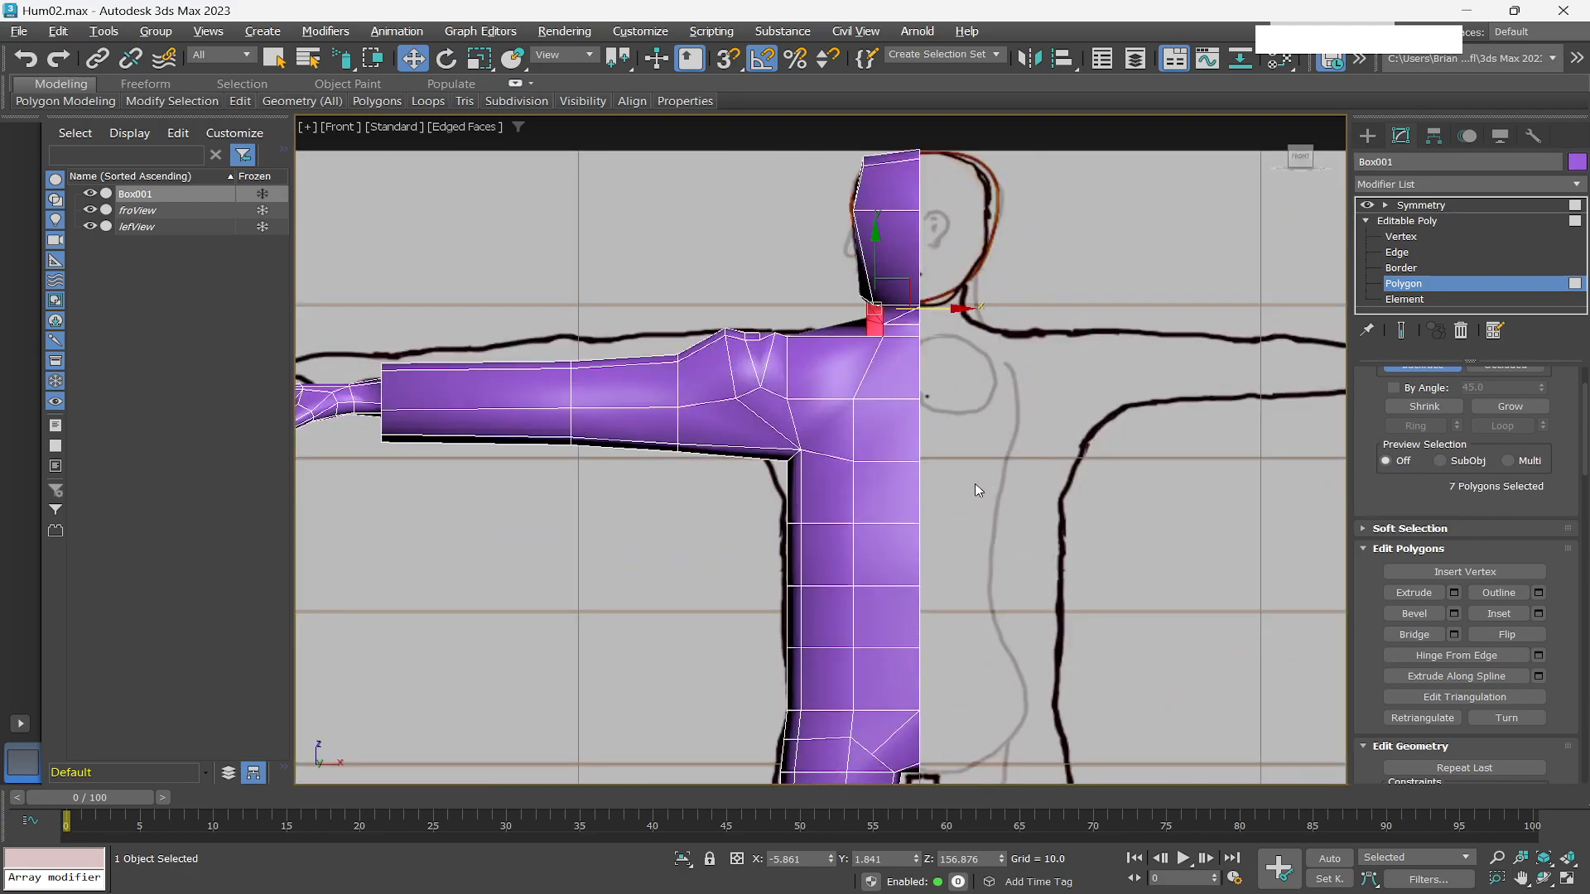
scroll(975, 481, down, 2)
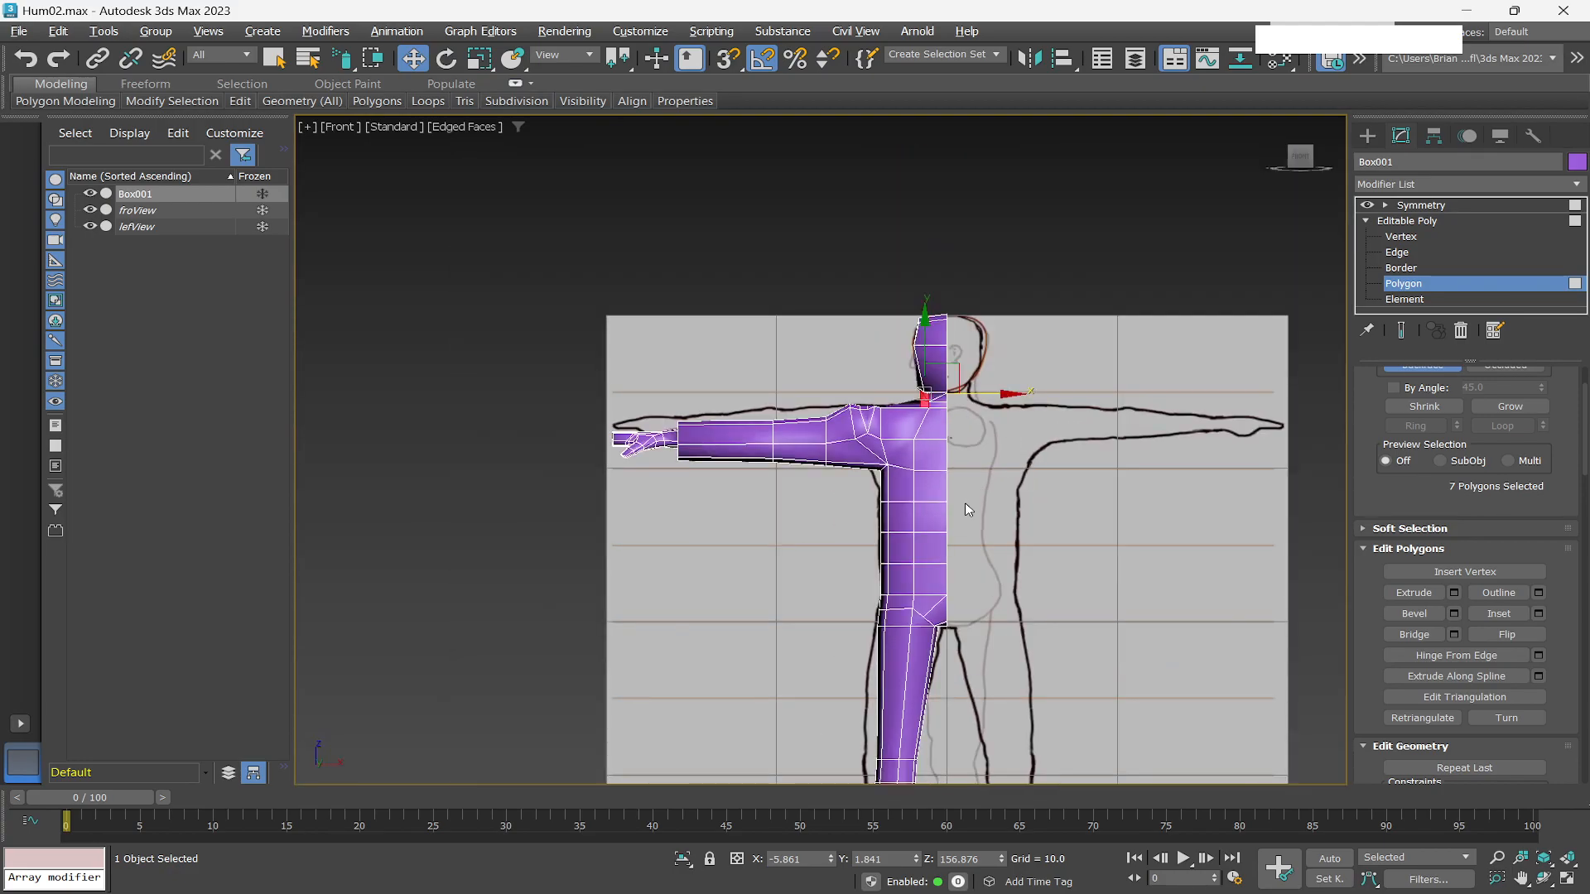
scroll(965, 507, up, 2)
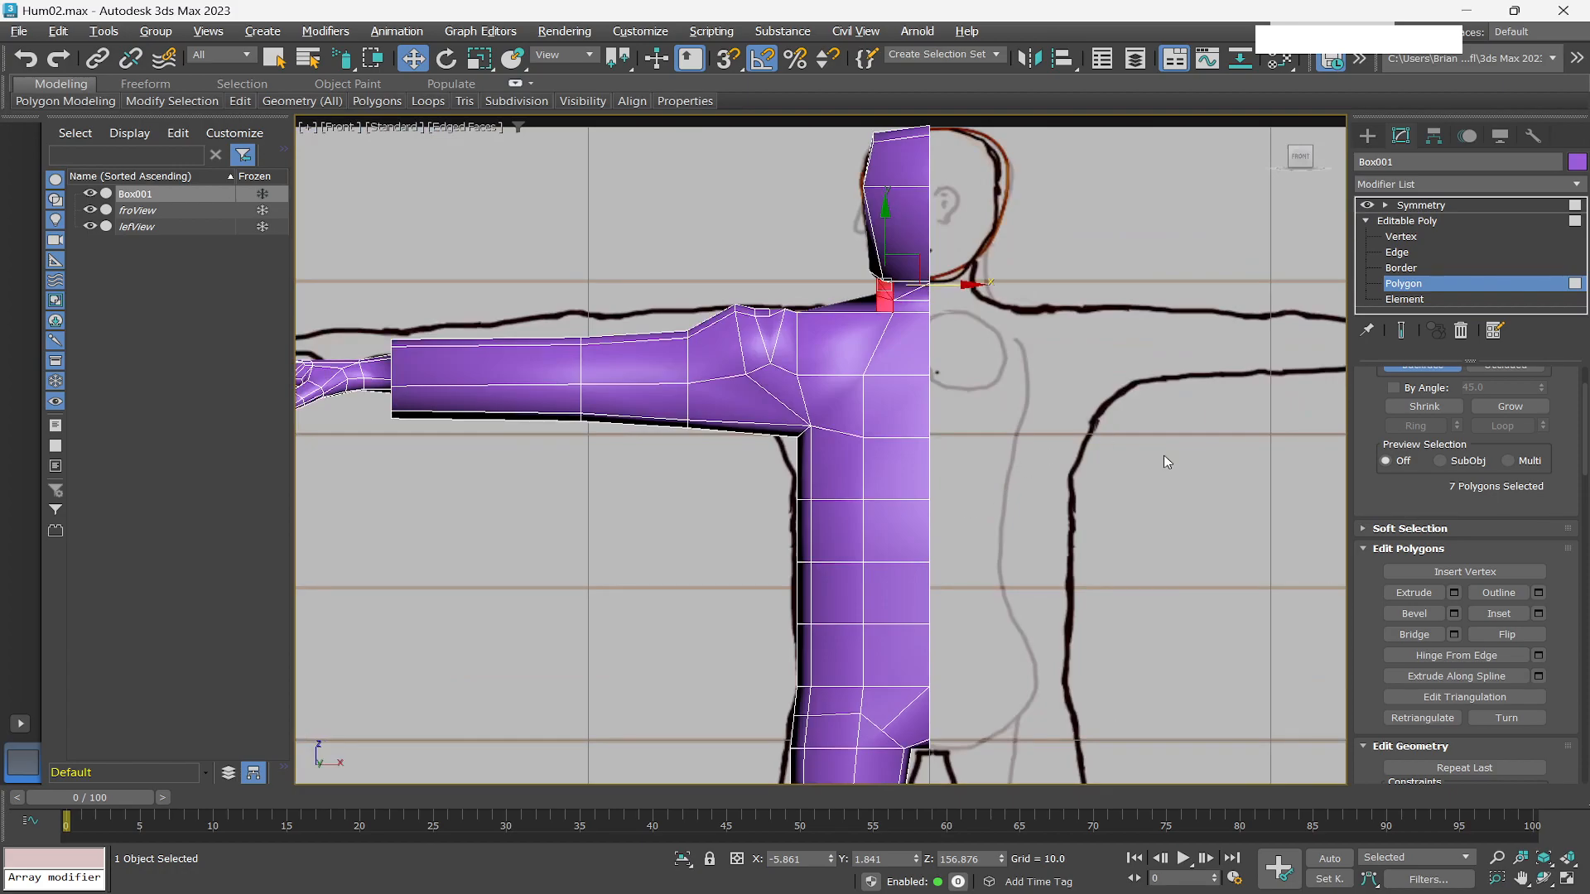
Select the open border along the character's centre seam and examine it from an angled view.
click(1405, 268)
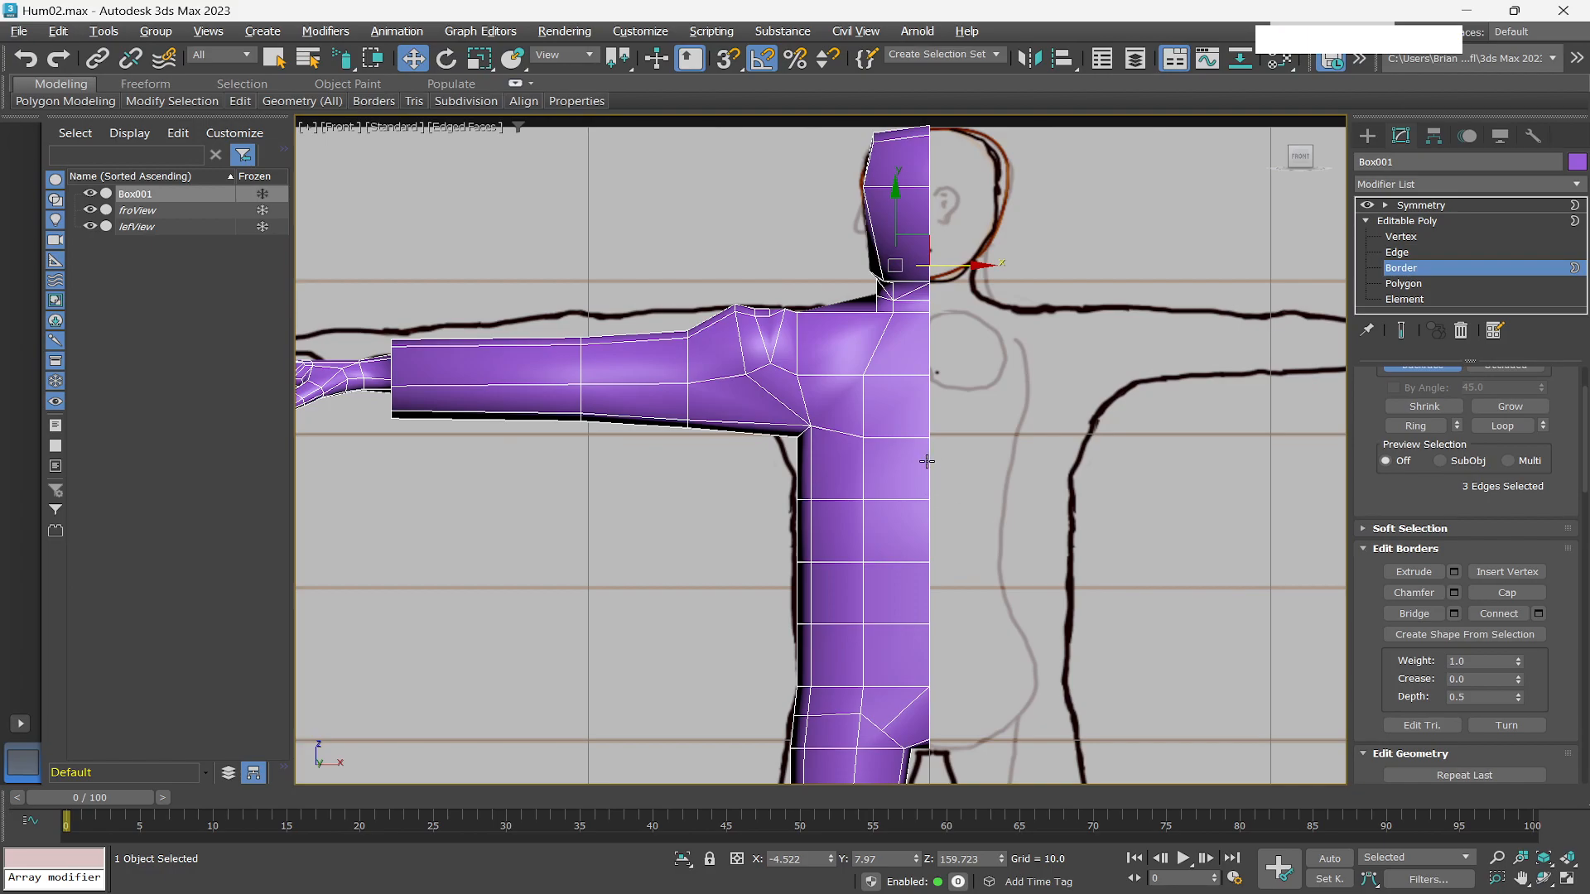
click(926, 460)
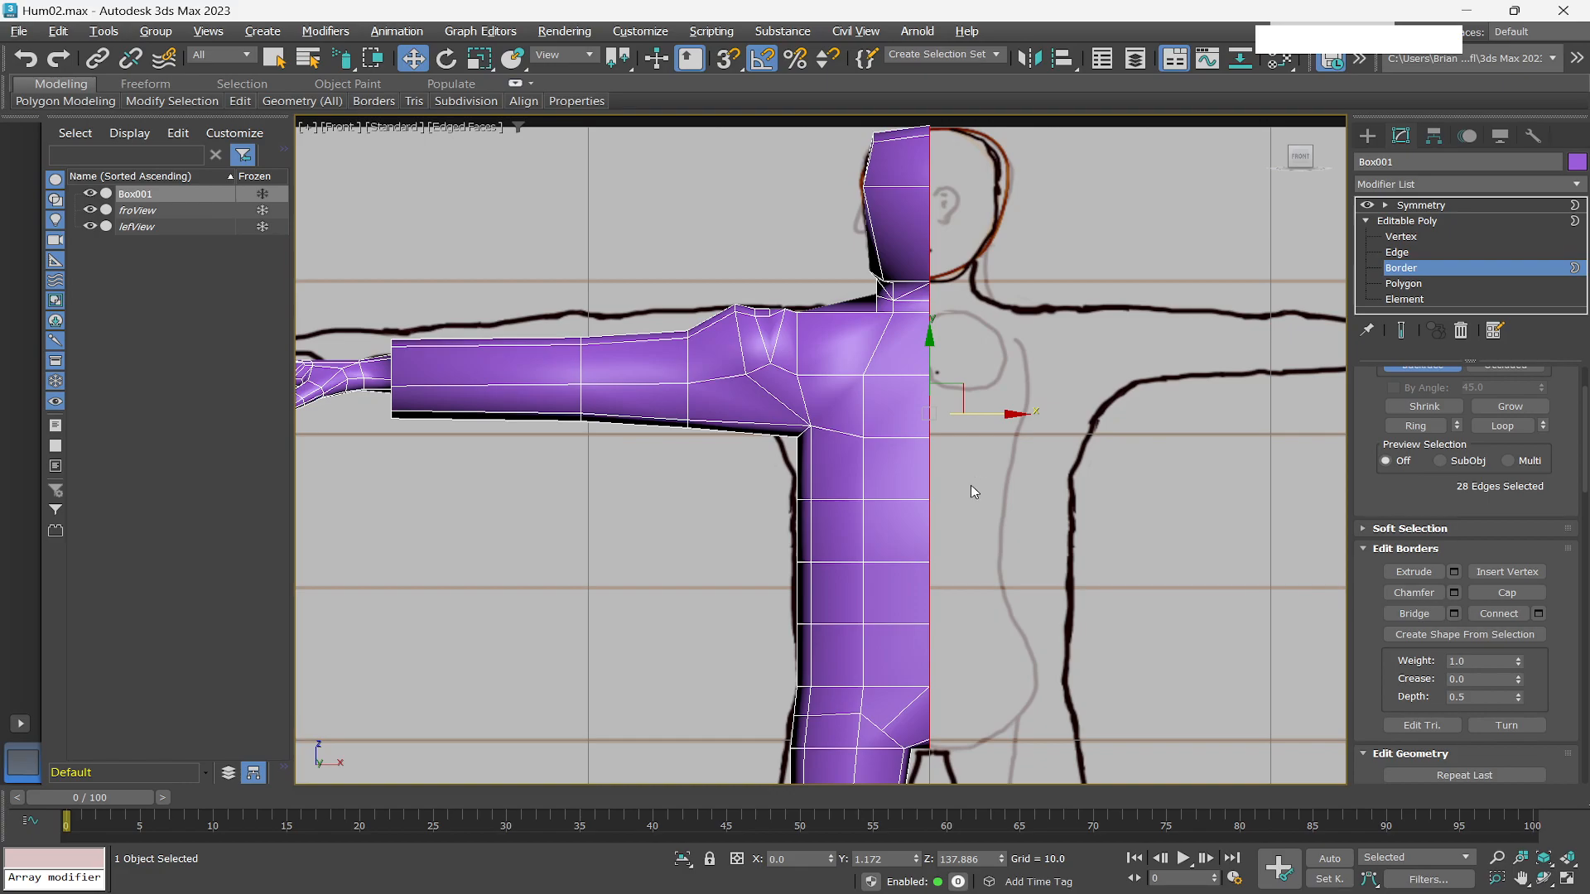
scroll(974, 484, down, 2)
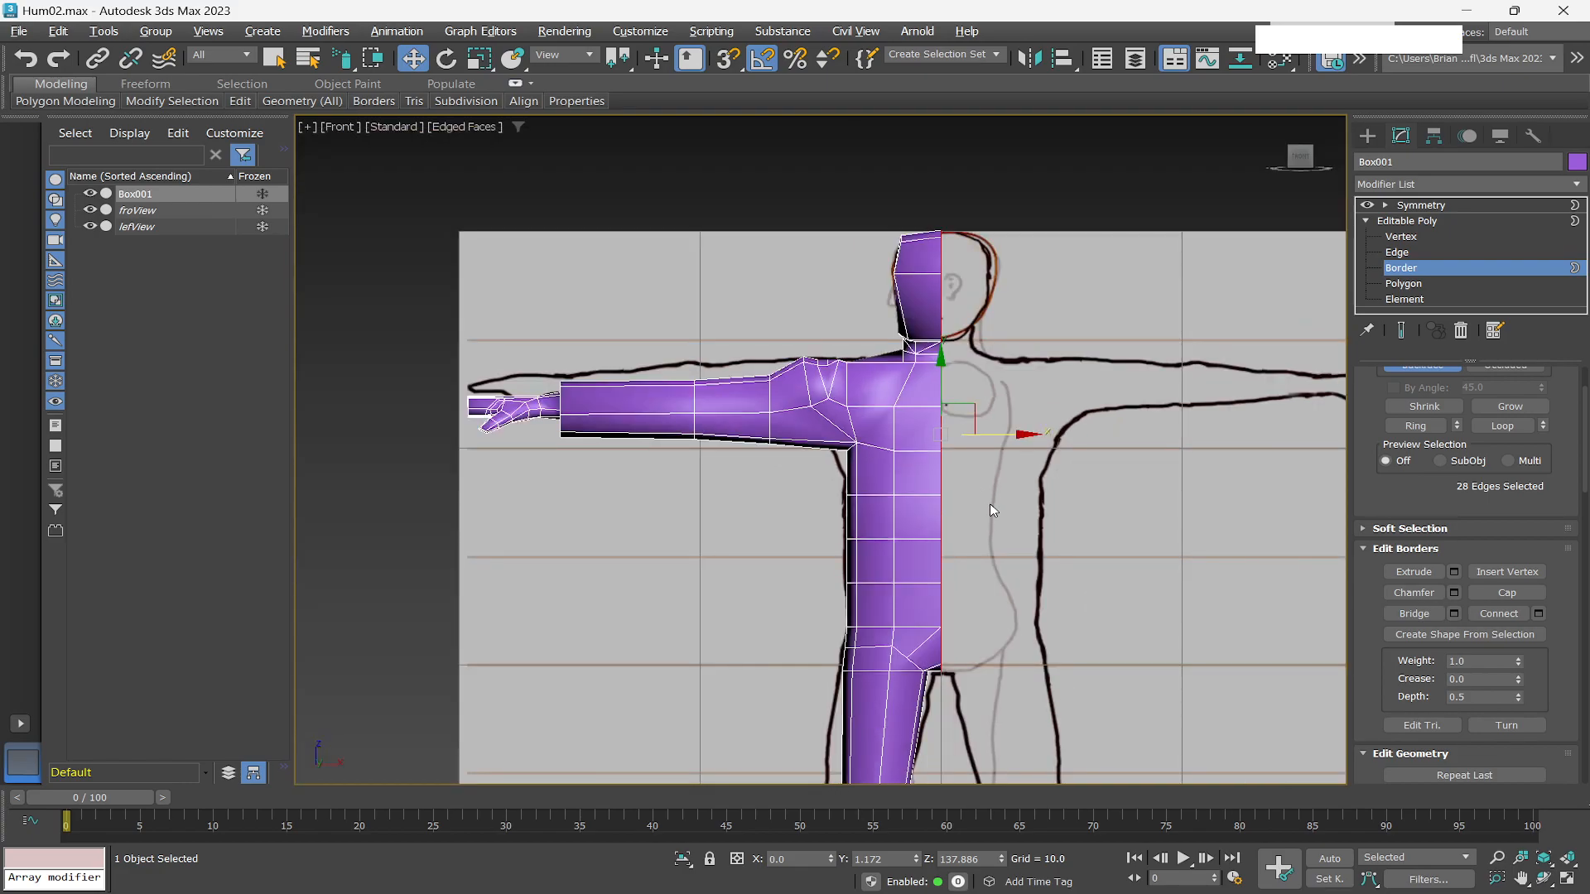
alt+middle_drag(1041, 486, 1002, 528)
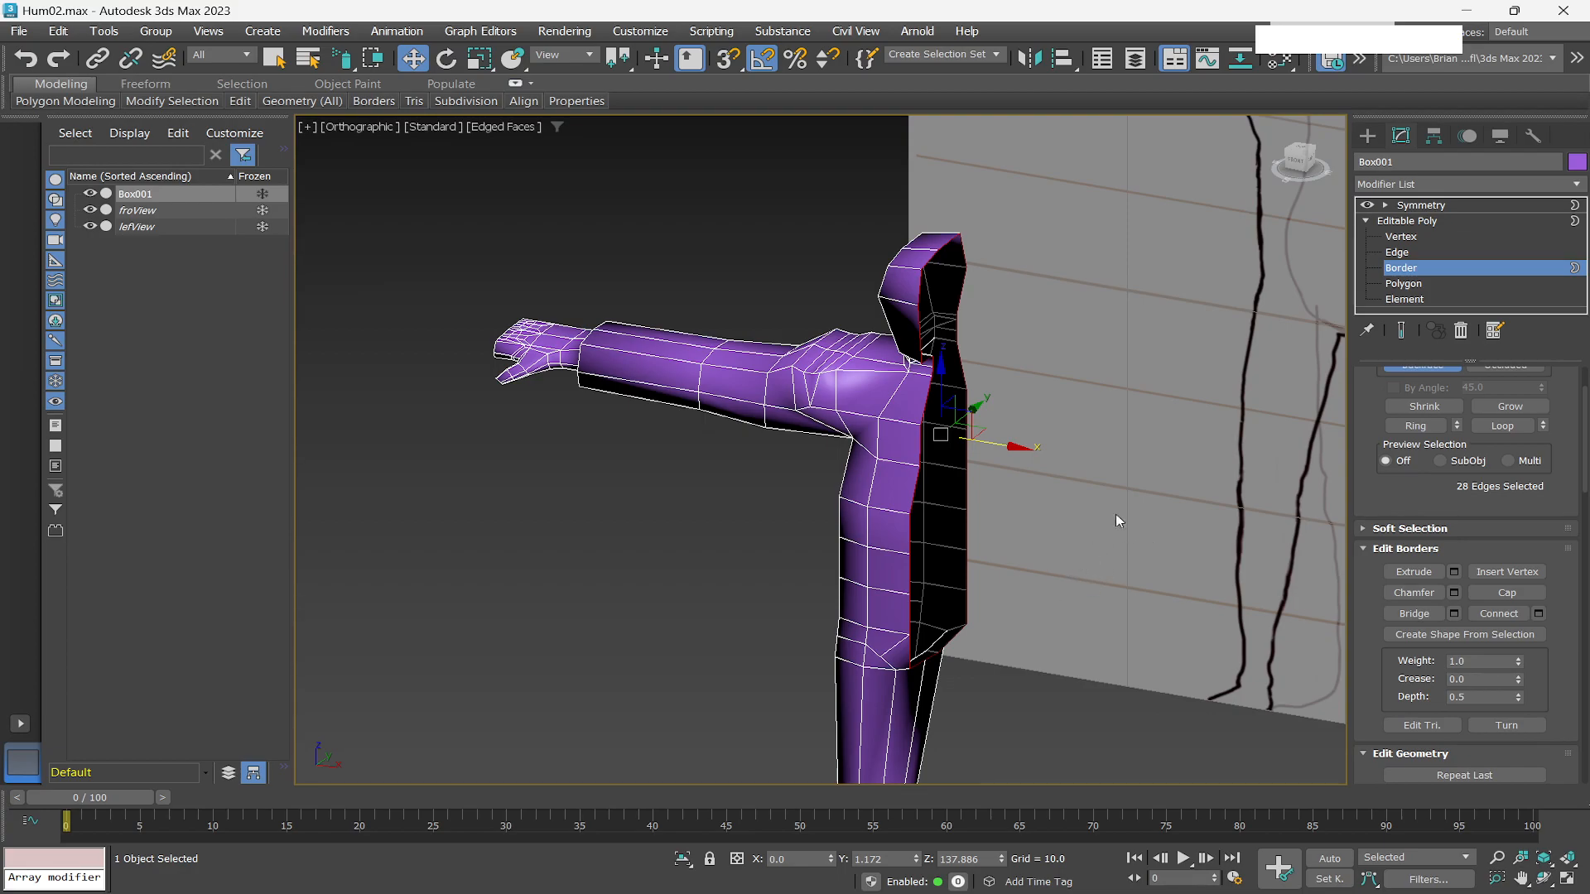
click(1399, 254)
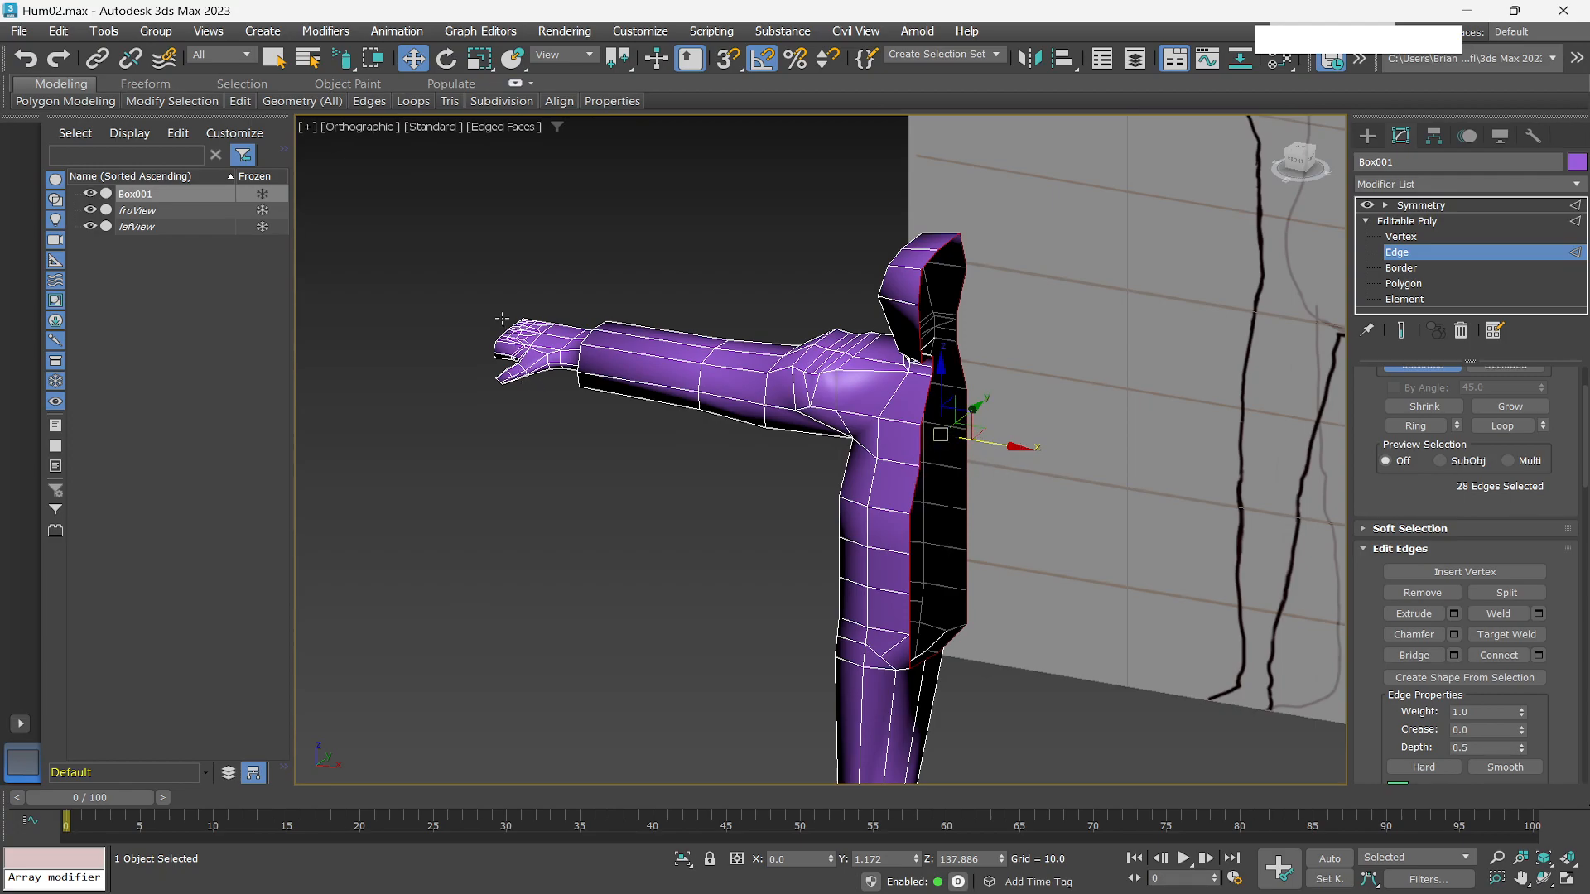
click(559, 101)
click(559, 126)
scroll(954, 474, up, 4)
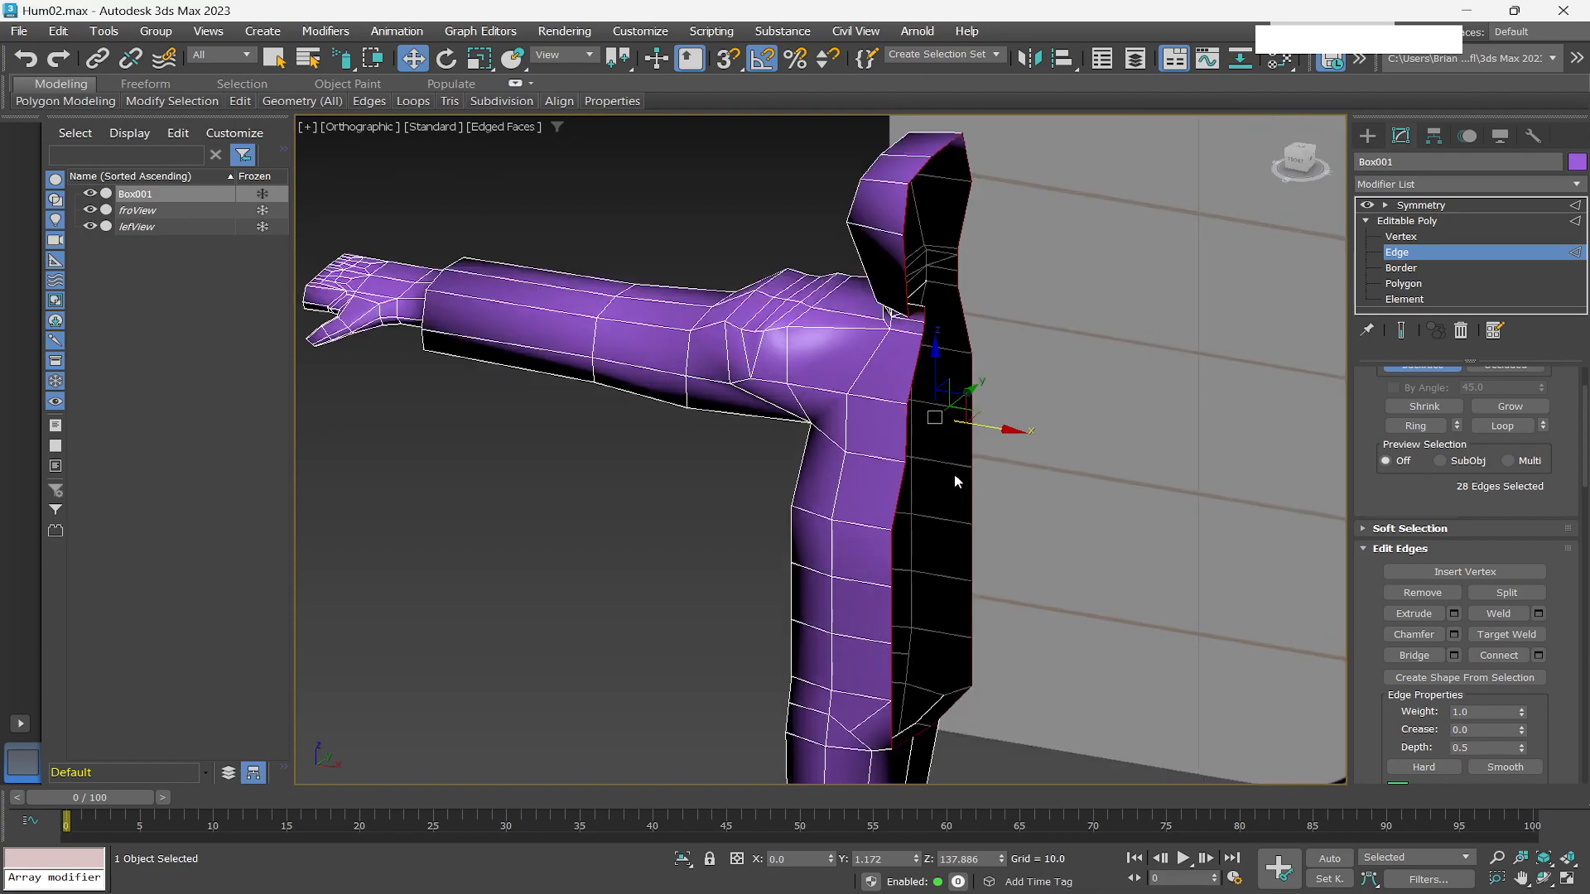
scroll(954, 473, down, 4)
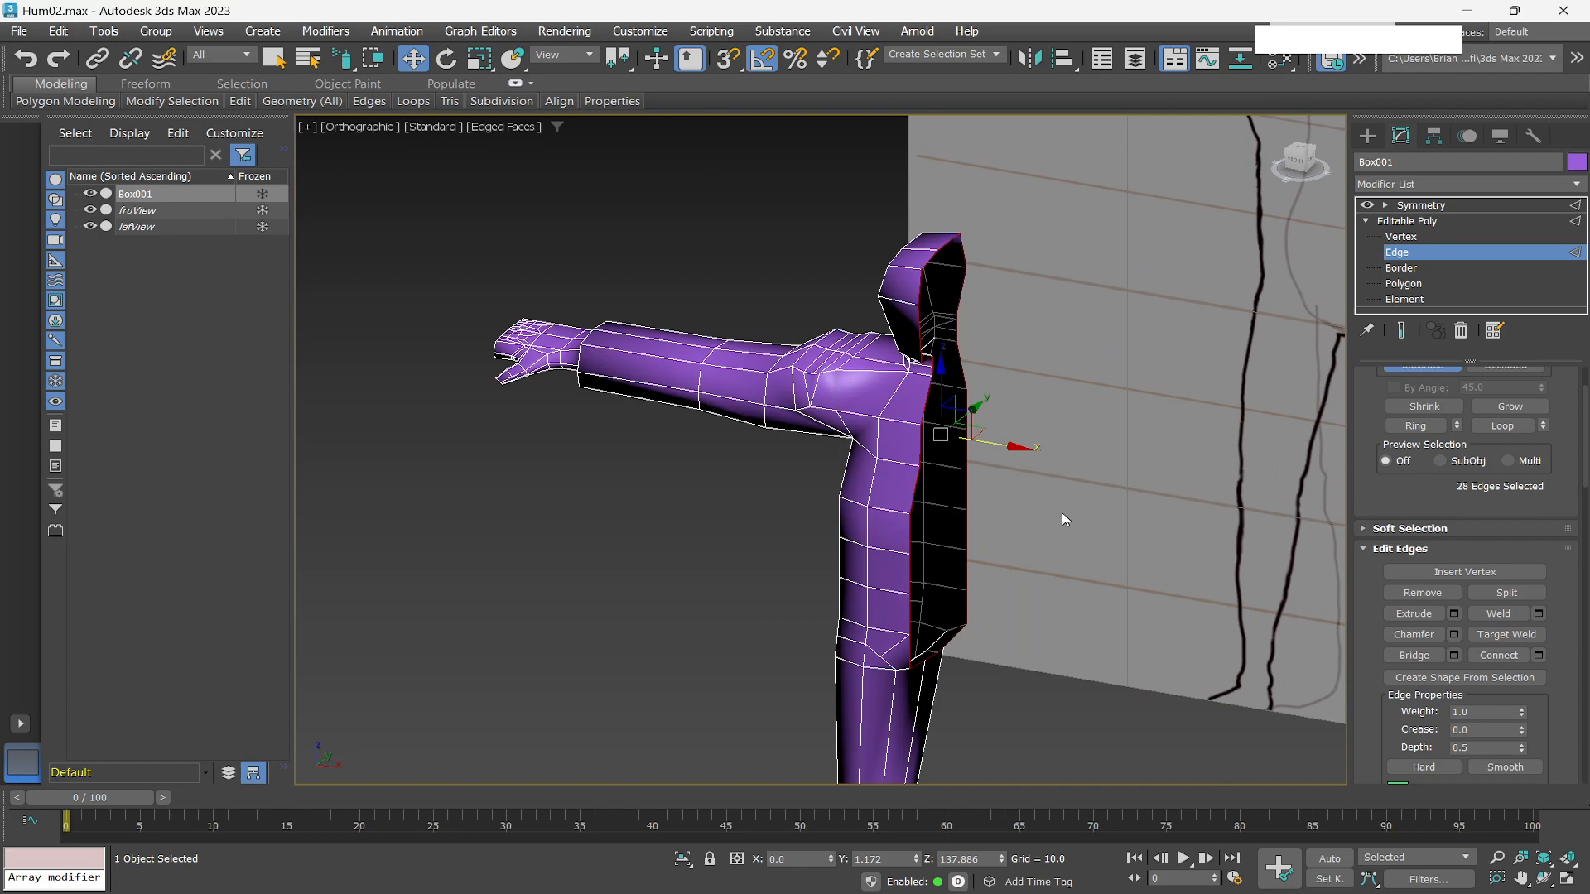
Show the full symmetrical result and examine the chest and shoulder wireframe near the centre seam.
click(1401, 331)
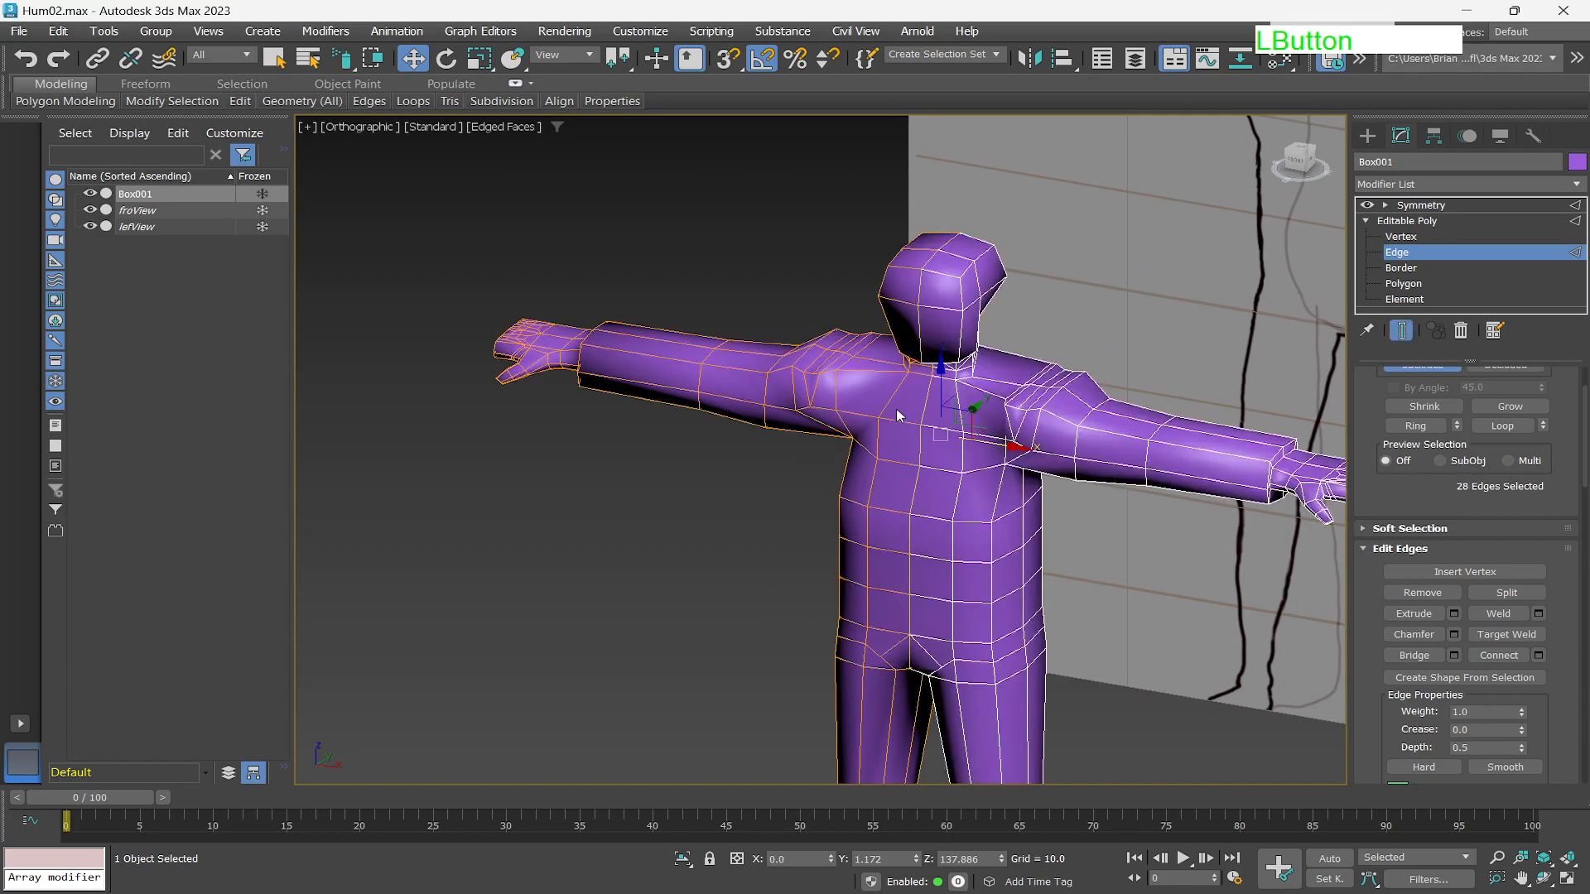
scroll(894, 412, down, 2)
scroll(861, 458, up, 5)
alt+middle_drag(905, 461, 934, 447)
scroll(964, 447, up, 4)
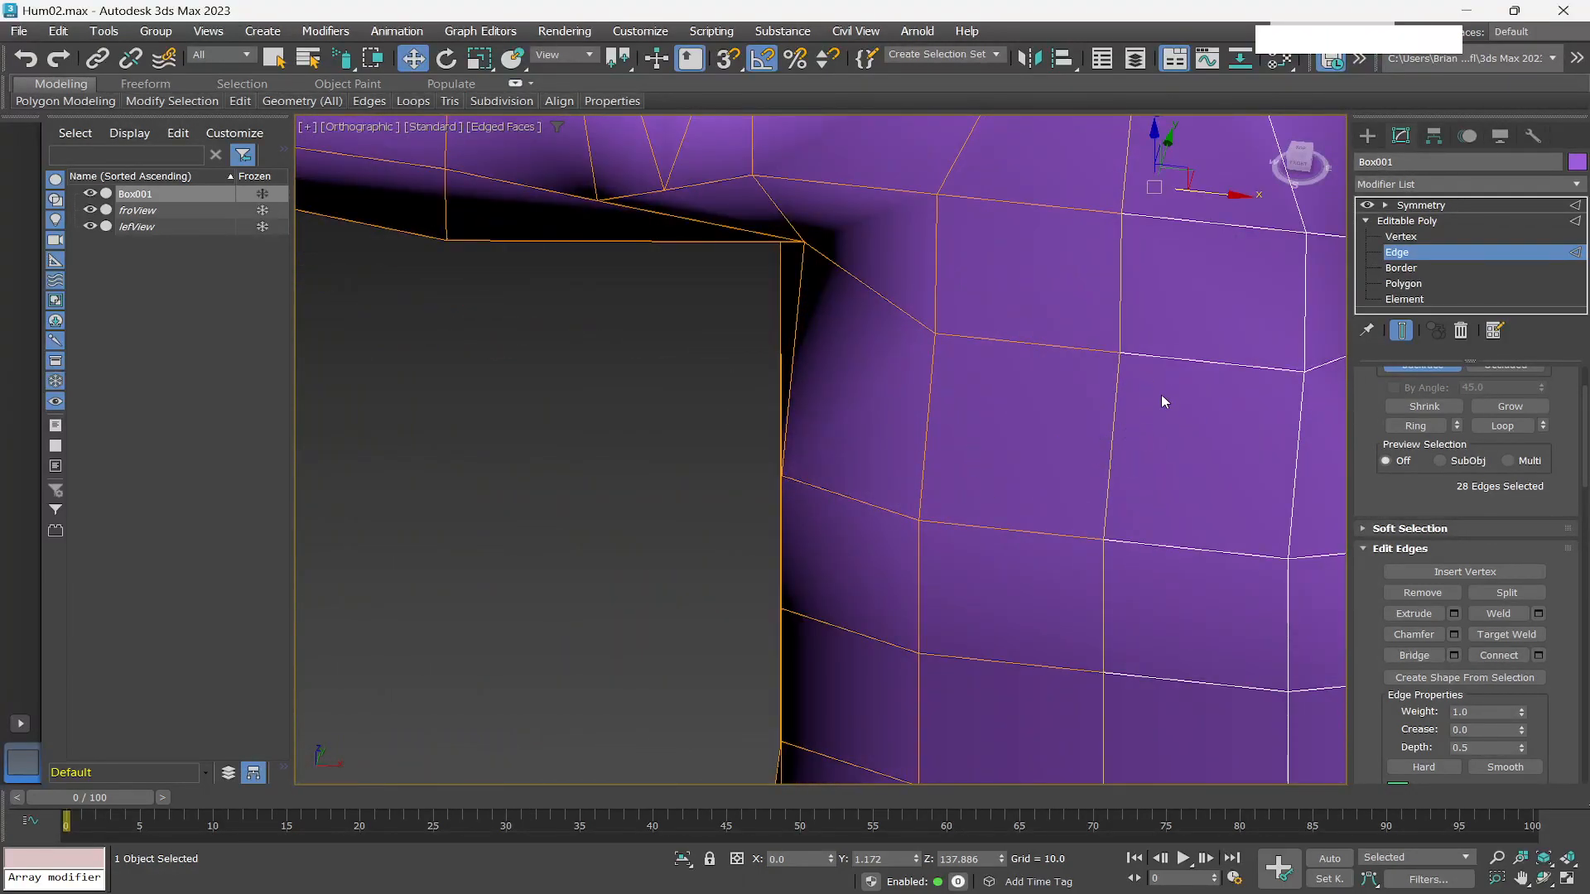
key(alt+x)
scroll(1150, 393, down, 3)
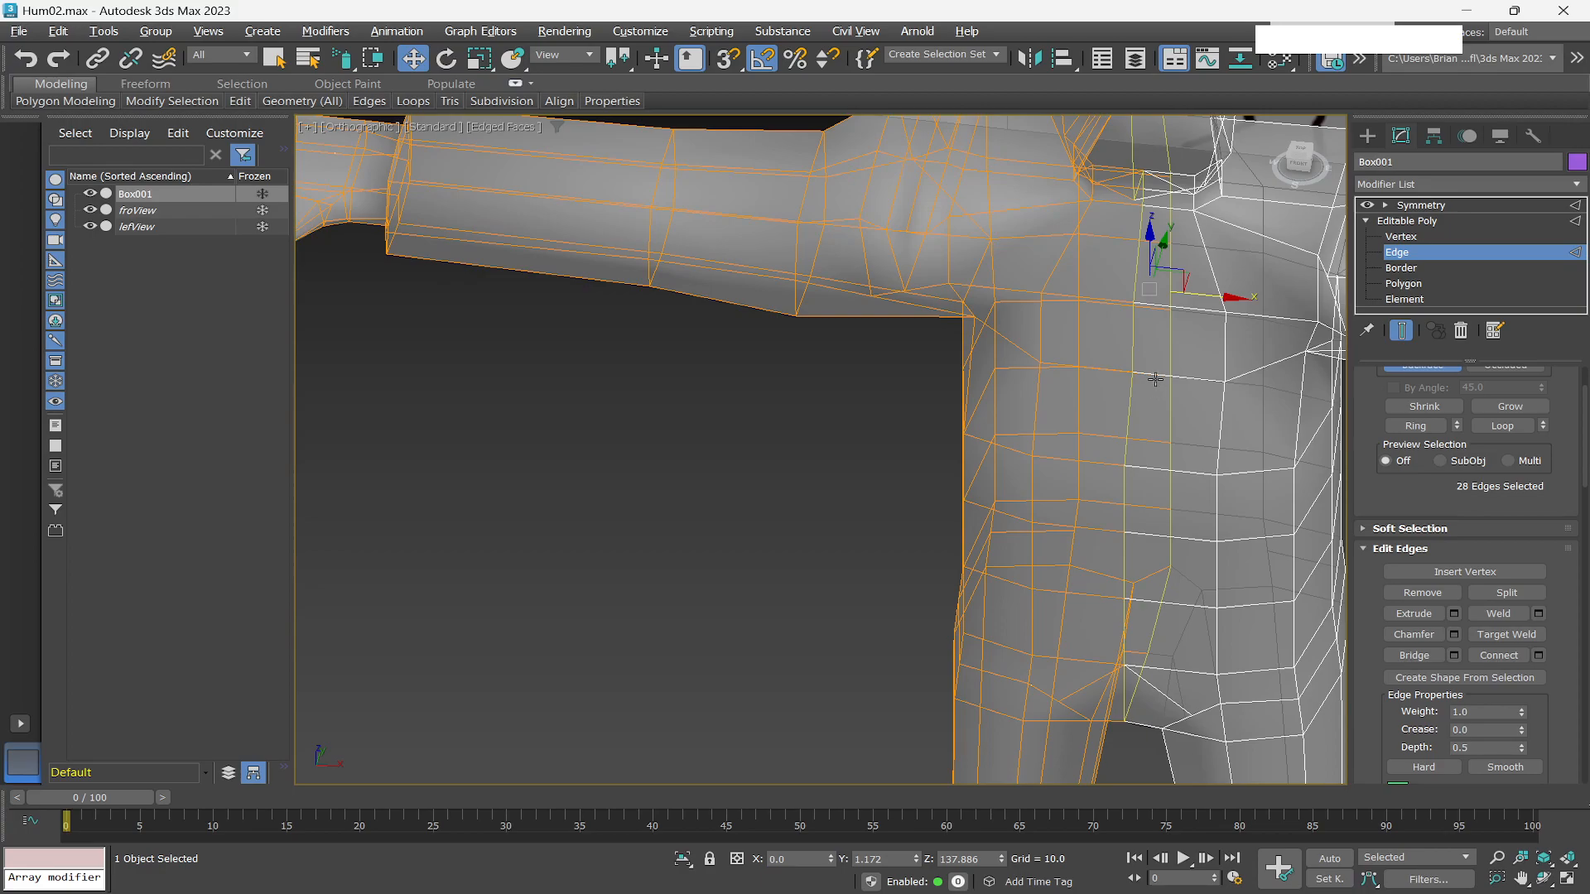
scroll(1155, 380, up, 5)
scroll(1083, 445, down, 5)
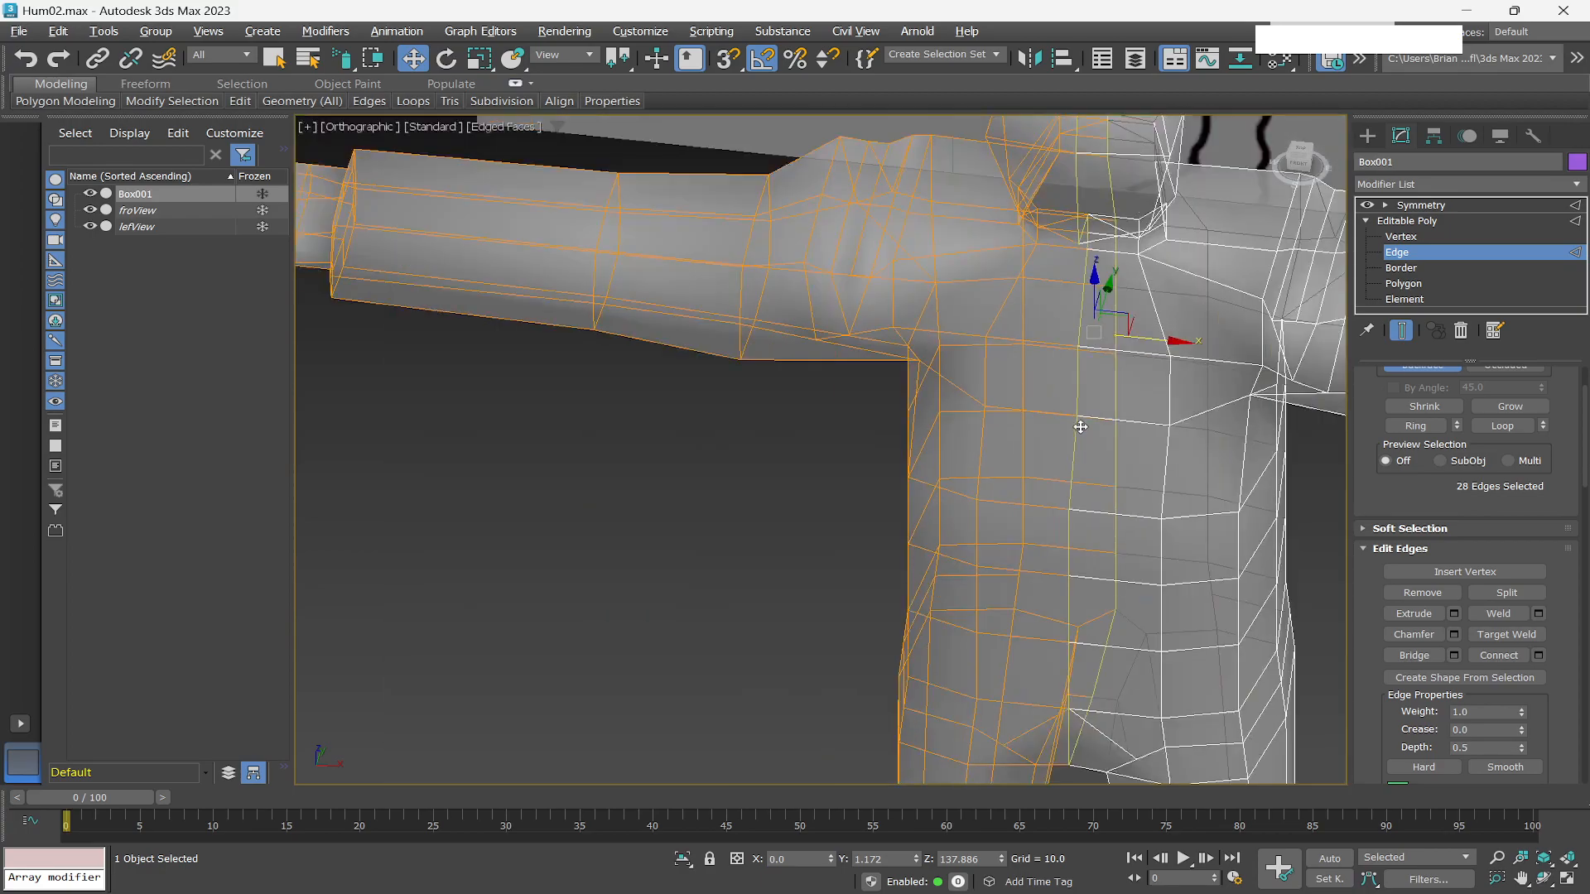
Switch to vertex level, select a chest vertex beside the centre seam and move it toward the seam.
click(1407, 237)
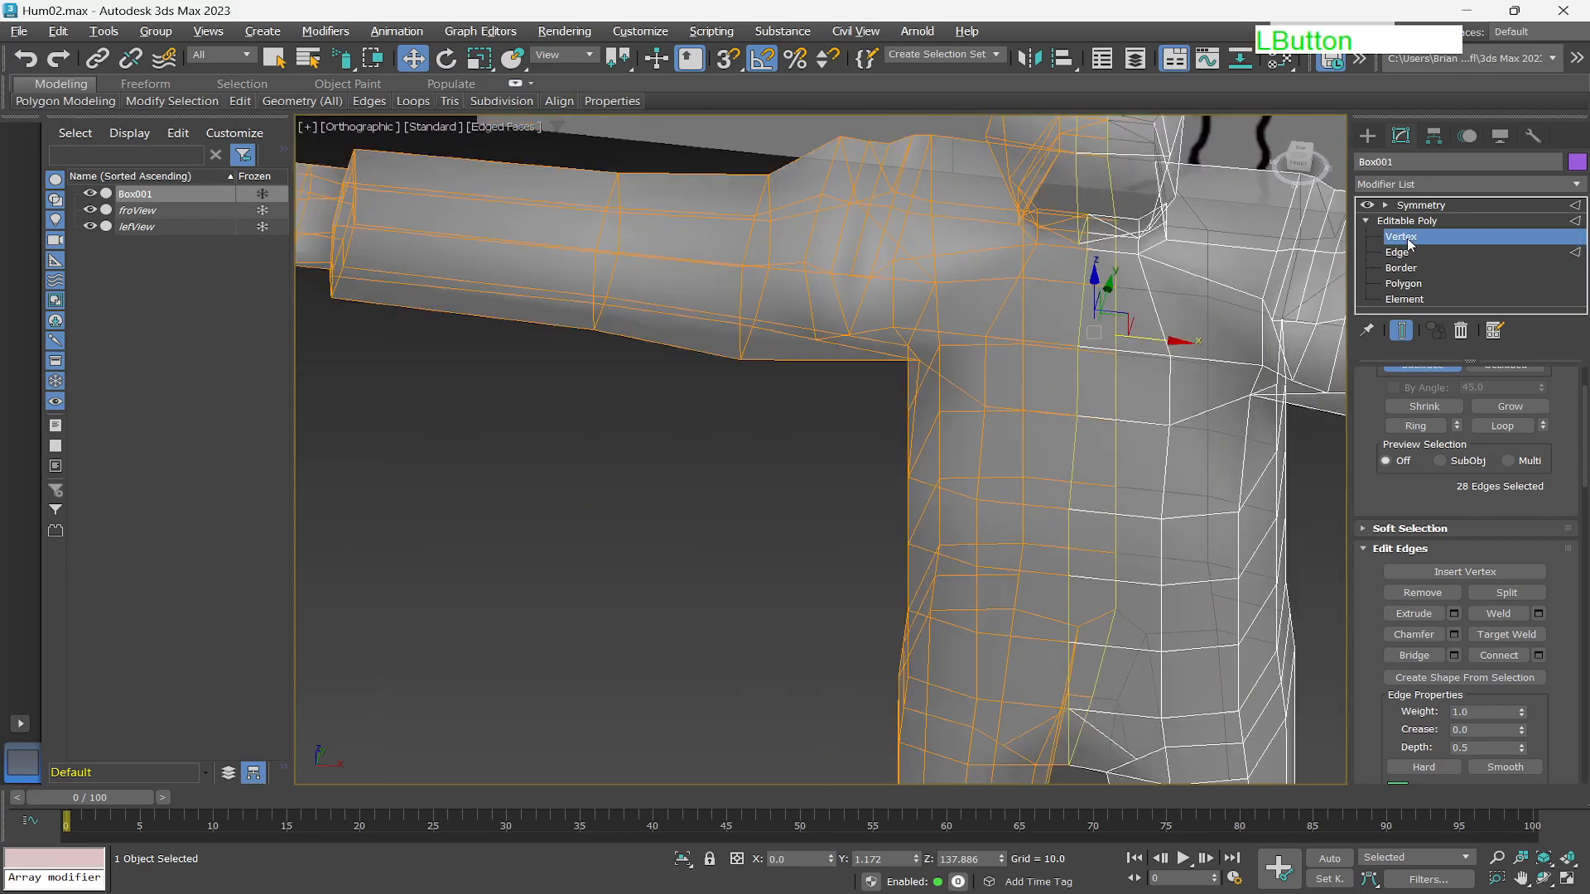
click(1066, 511)
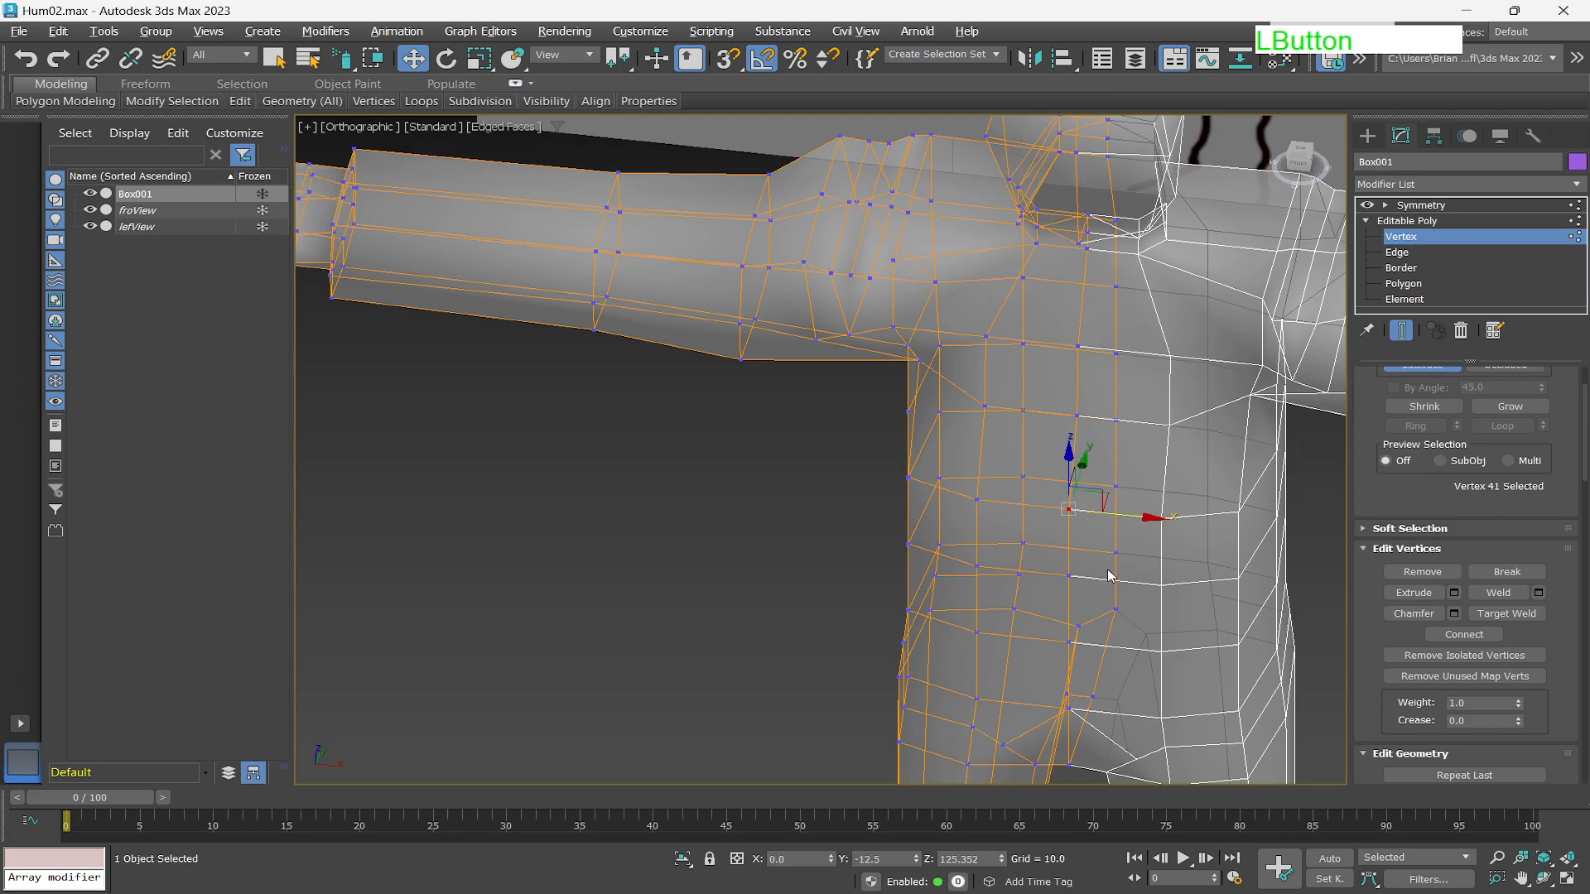
drag(1153, 518, 1142, 519)
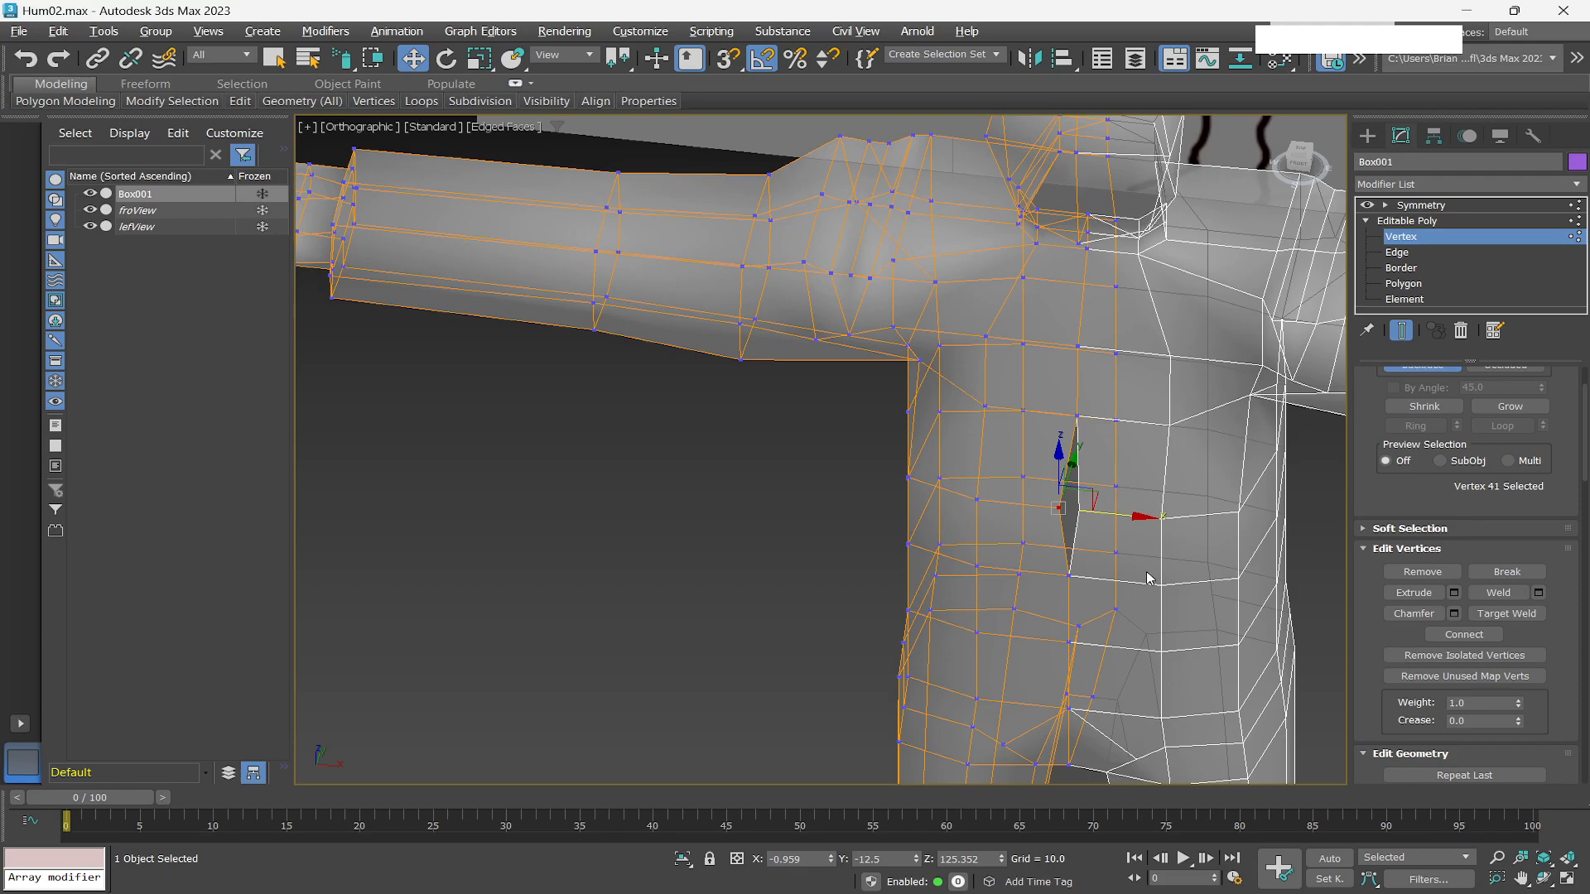
drag(1139, 522, 1097, 533)
Set the selected vertex's X position to 0 so it sits on the centre seam.
scroll(1091, 523, up, 5)
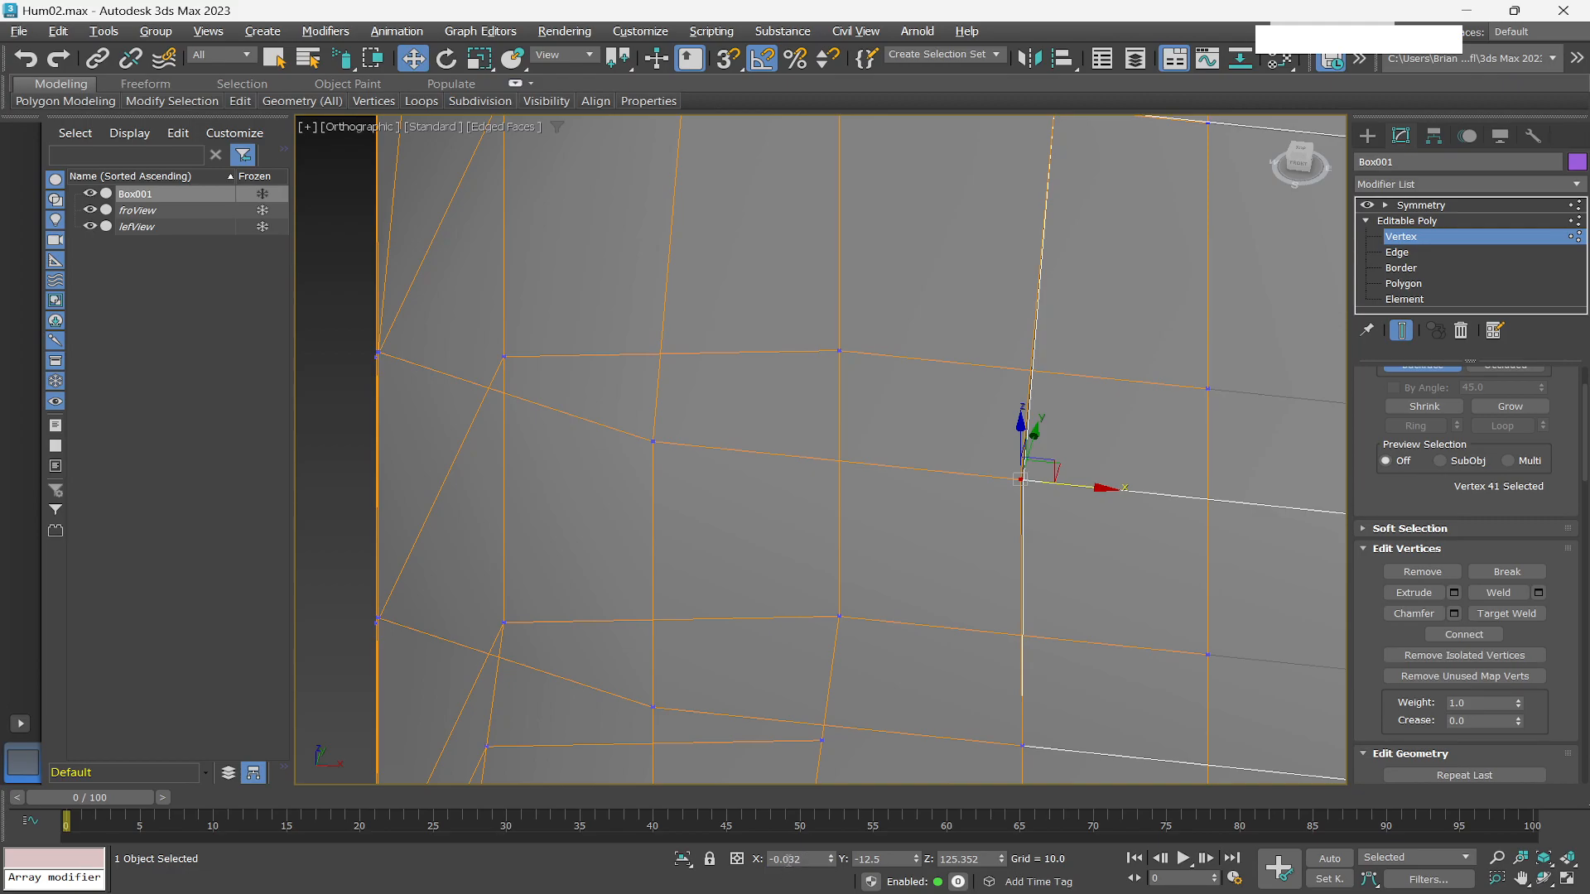
right_click(831, 861)
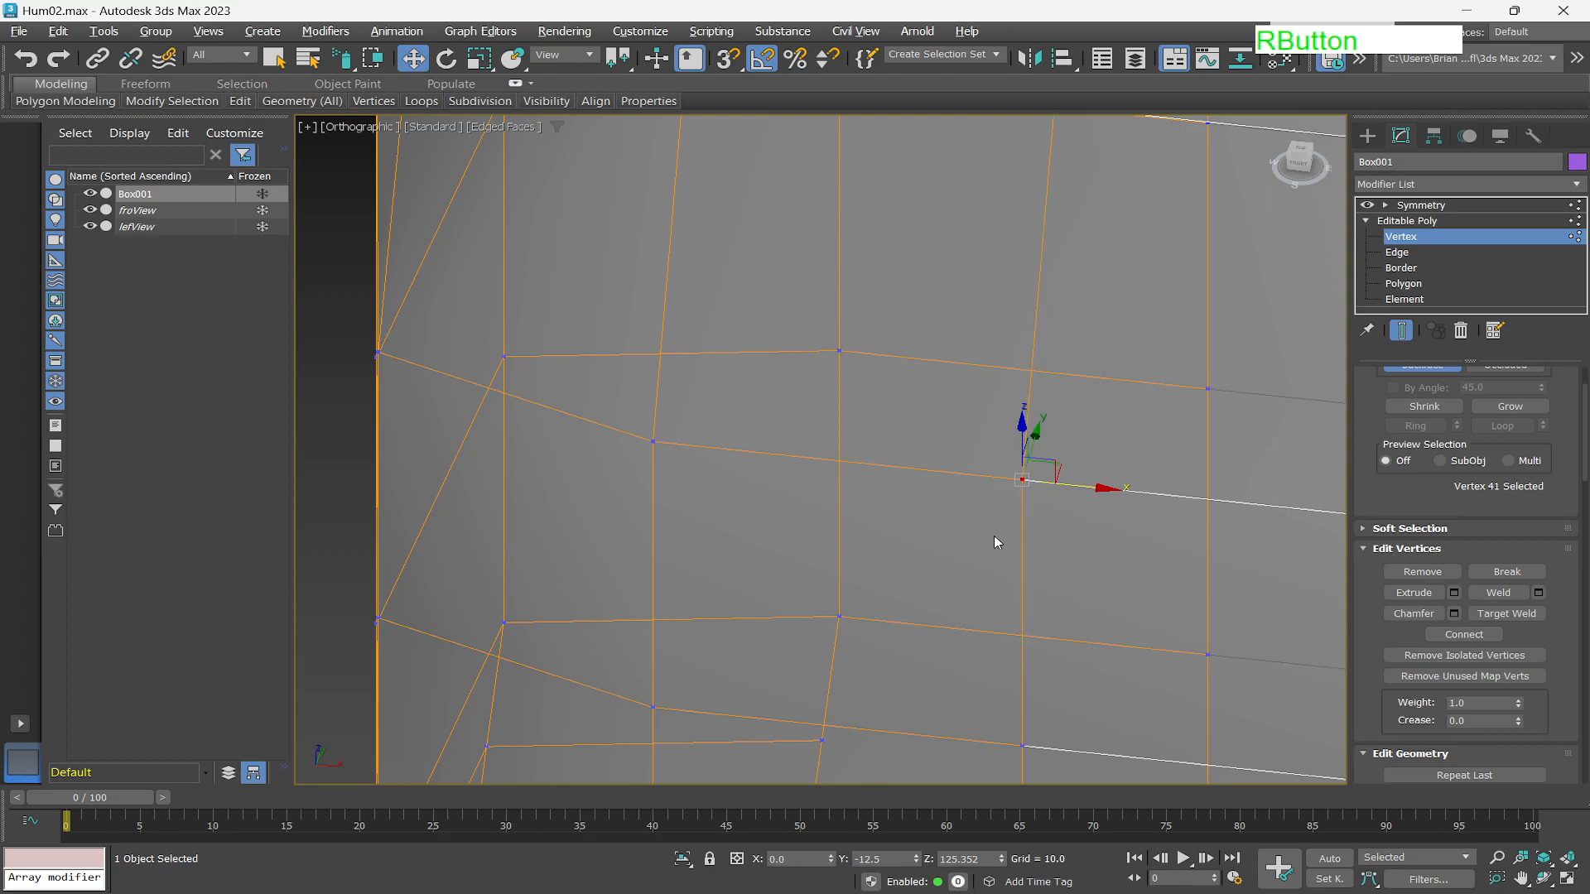
scroll(943, 480, down, 4)
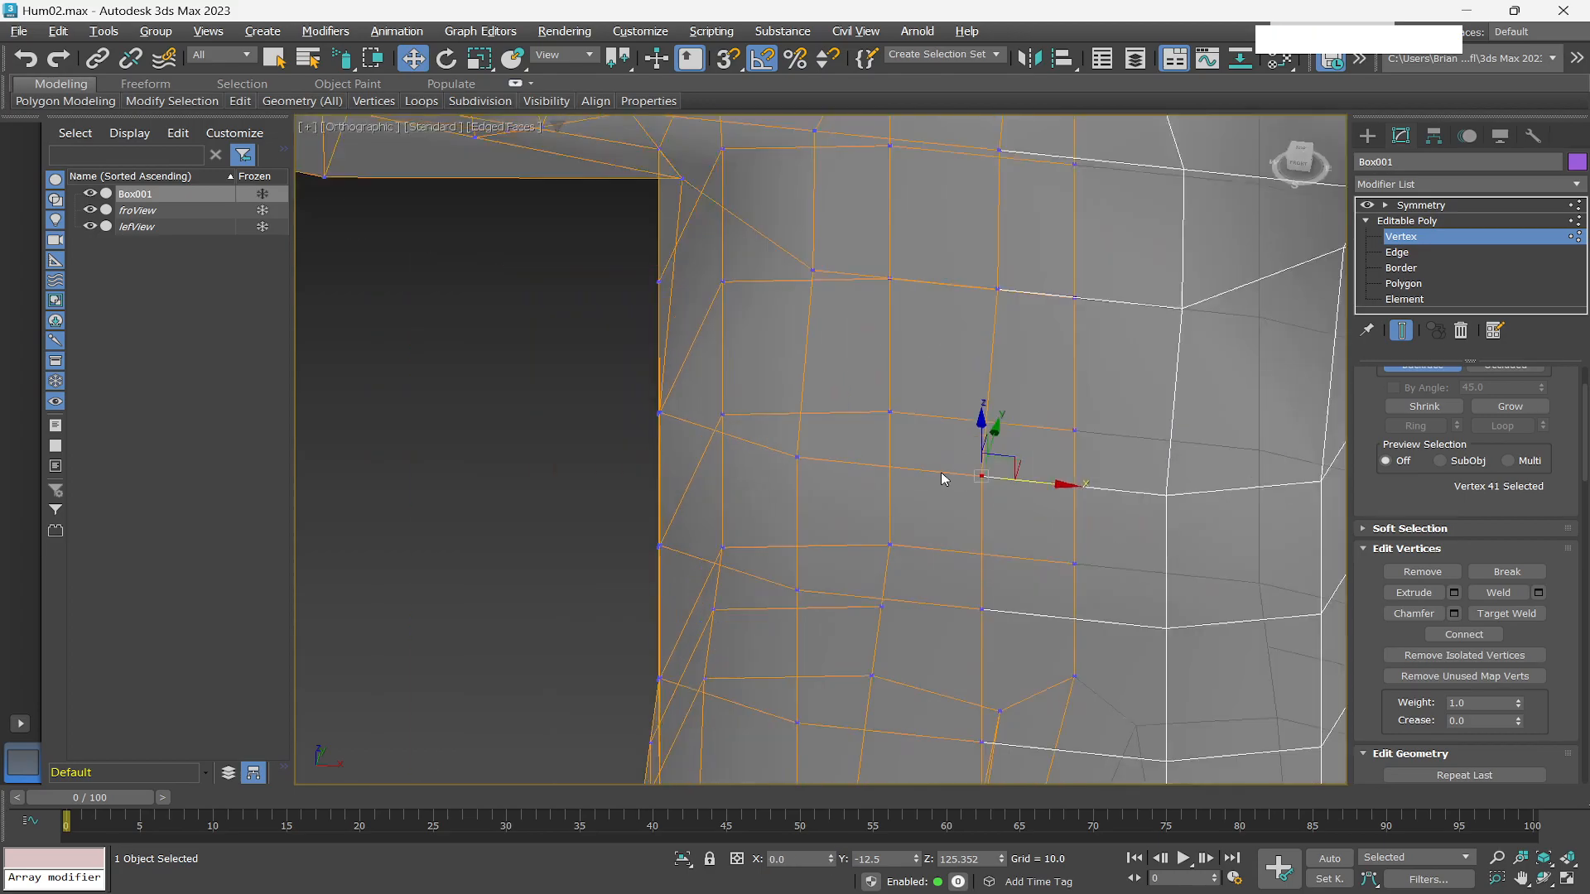
scroll(943, 481, up, 2)
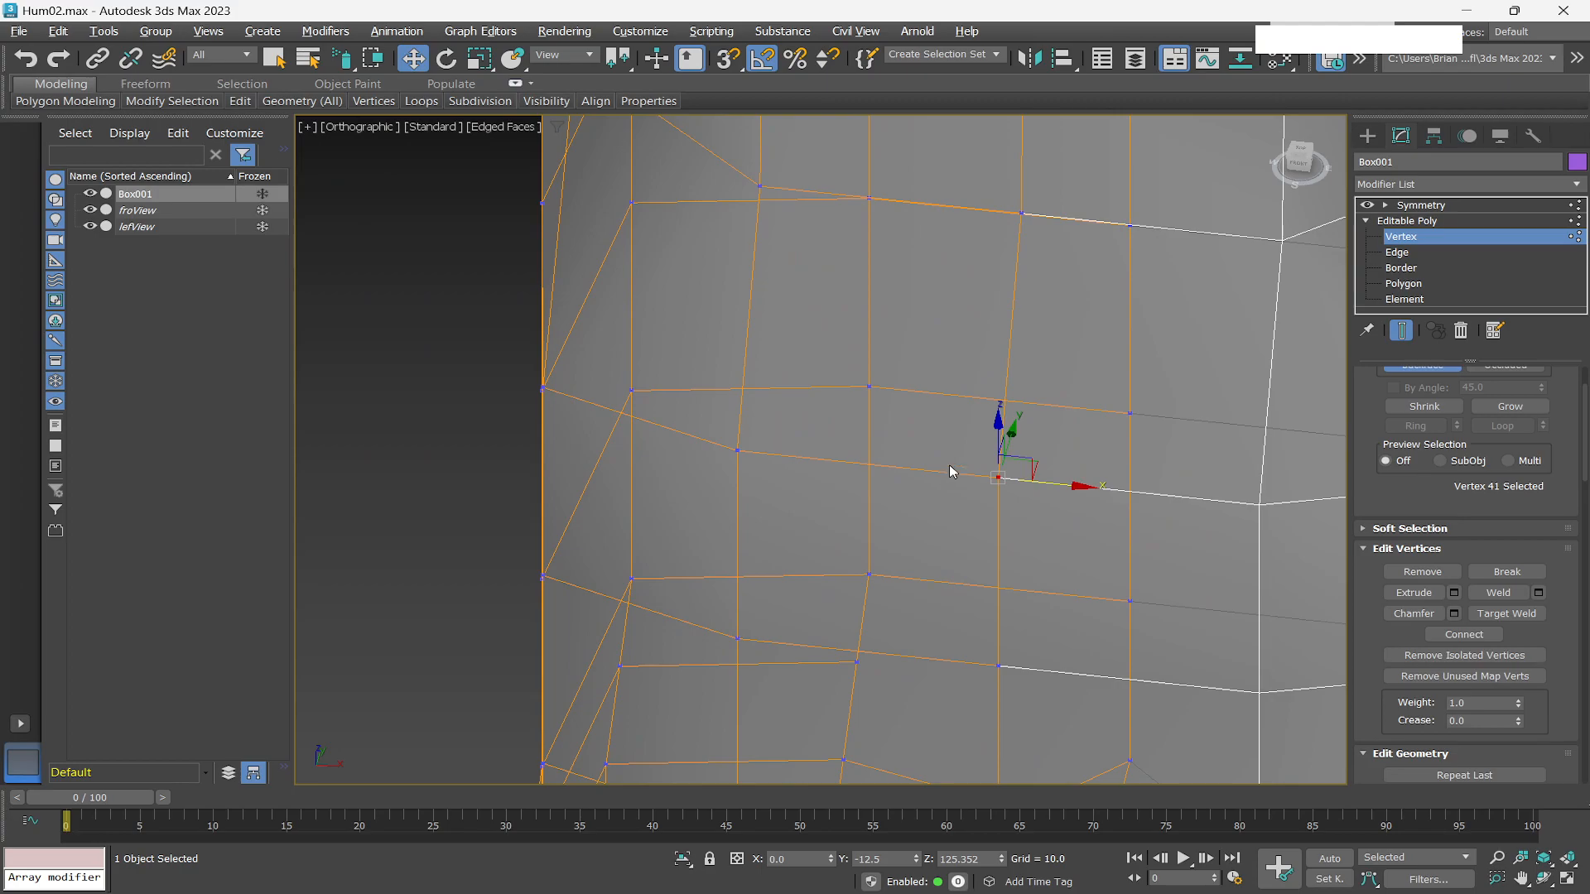
Switch to edge level, turn off see-through mode and examine the torso and neck from several angles.
click(1400, 253)
scroll(1003, 490, down, 5)
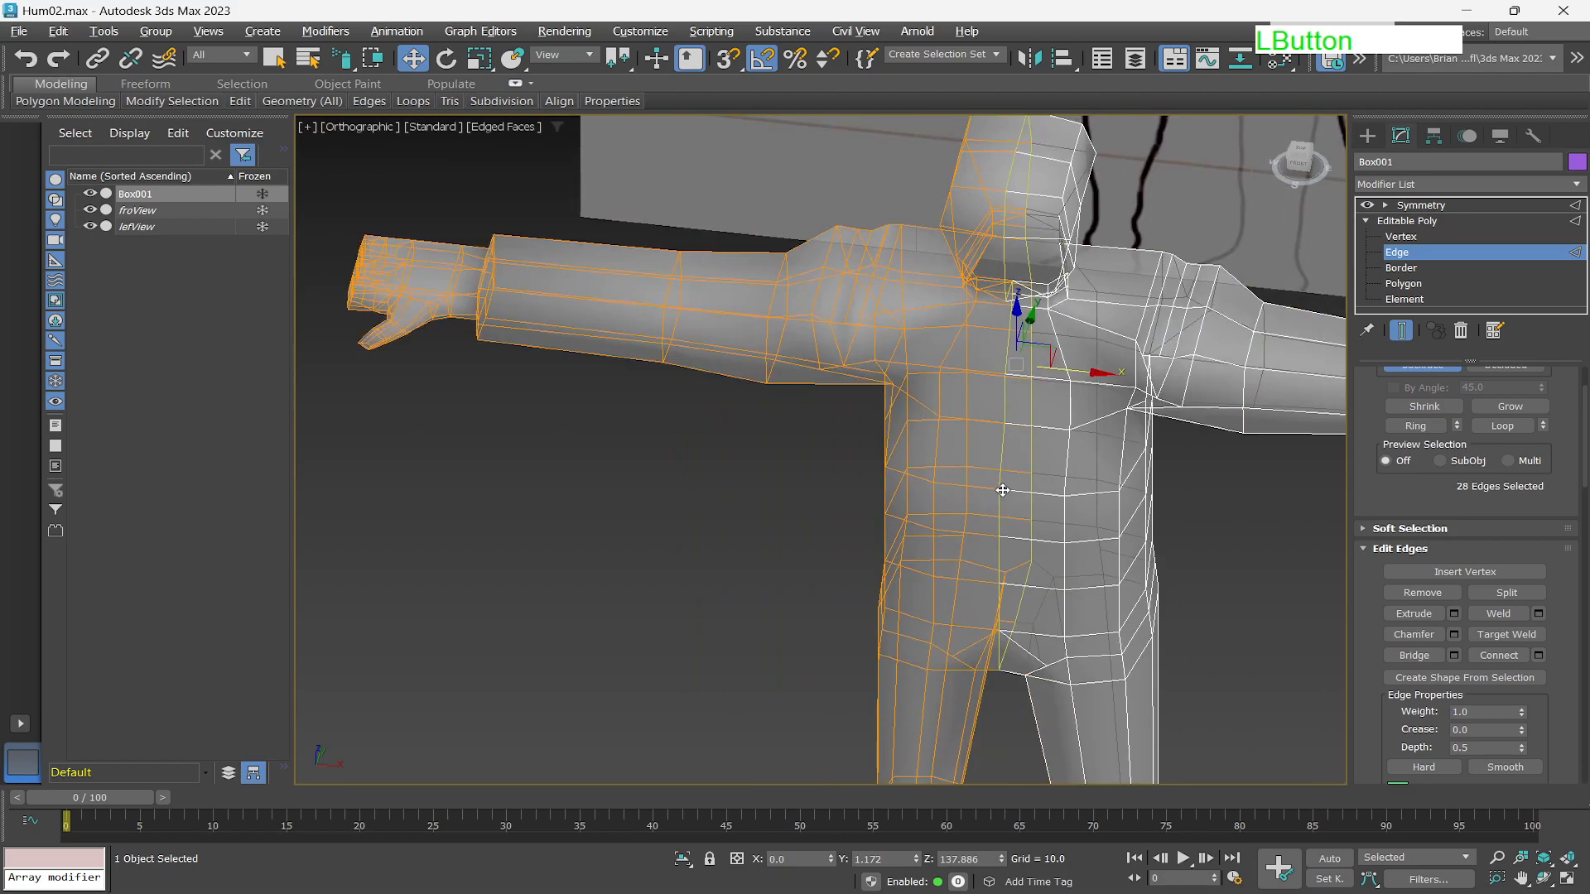
scroll(1003, 490, down, 4)
scroll(997, 497, up, 6)
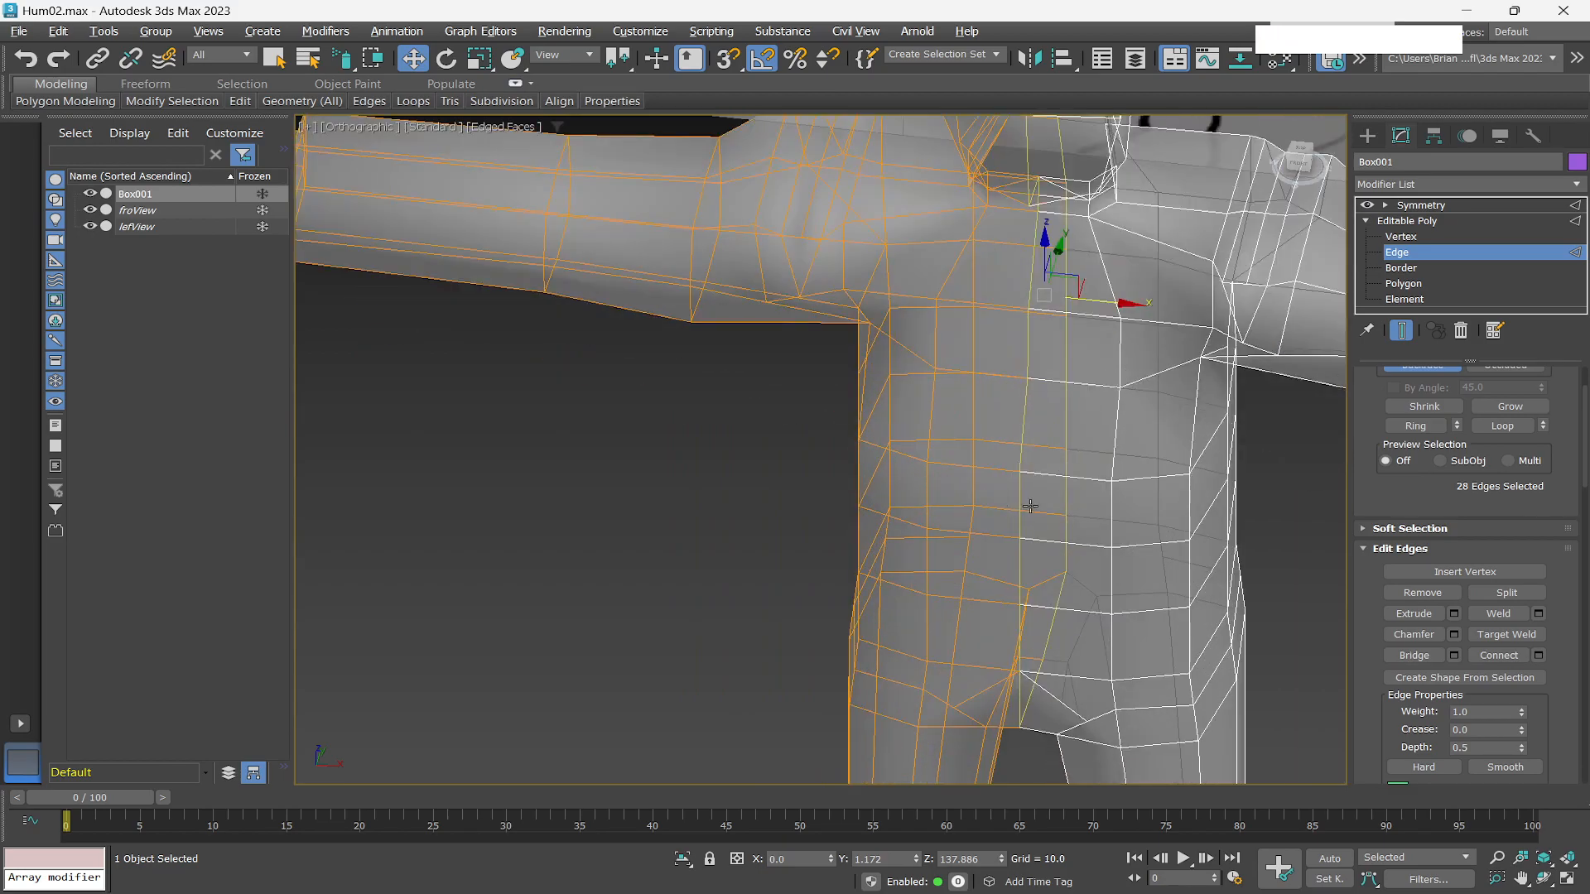
mouse_move(1030, 506)
alt+middle_down()
mouse_move(1023, 524)
mouse_move(1057, 497)
alt+middle_up()
scroll(1064, 443, down, 3)
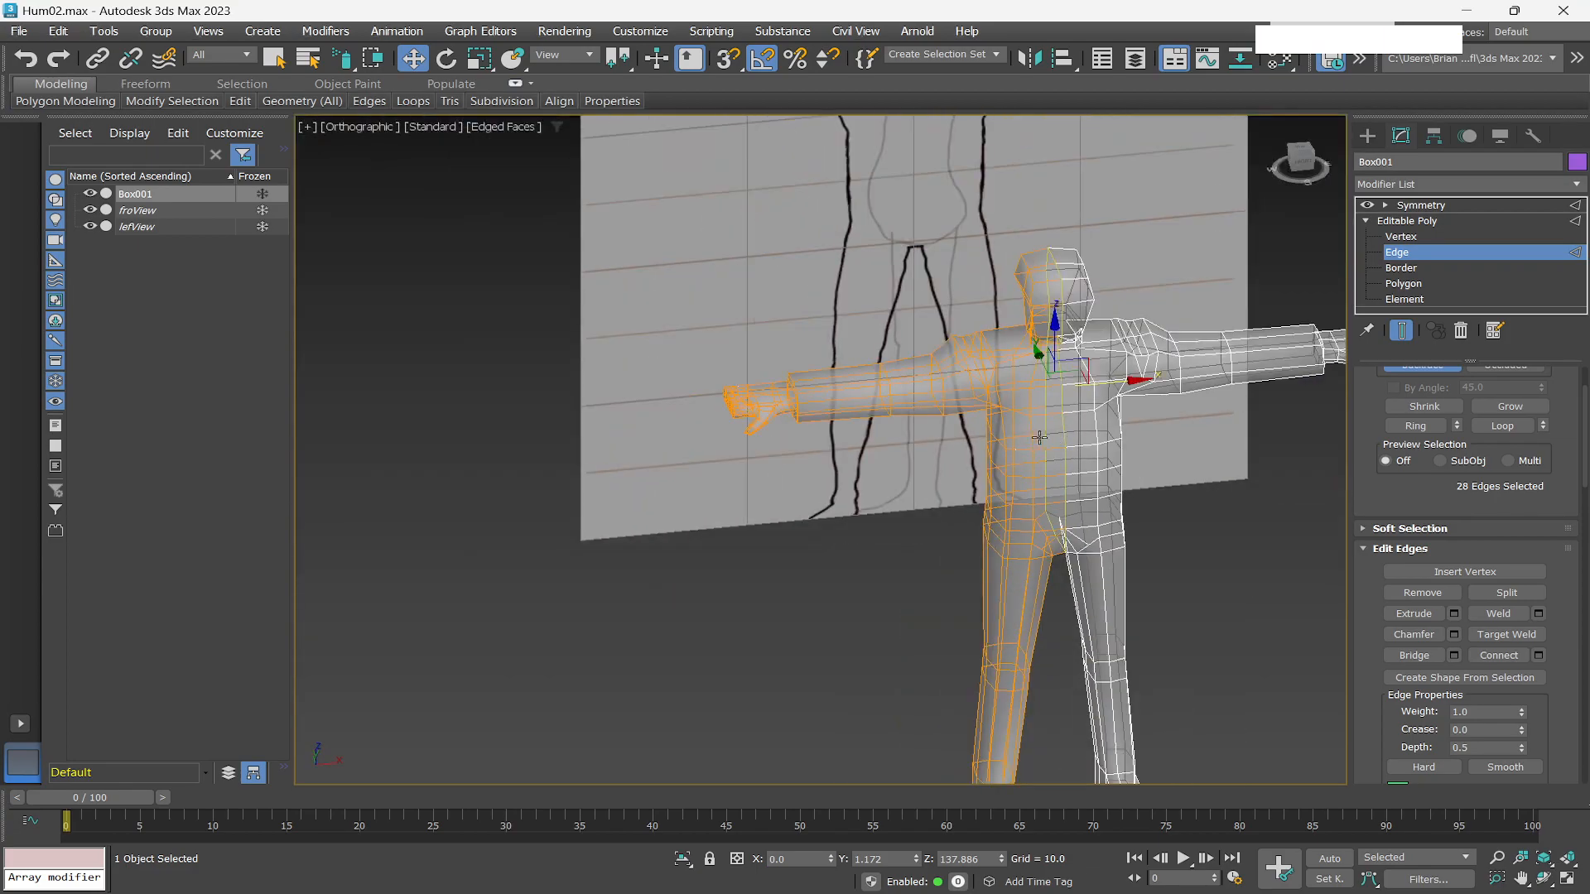
key(alt+x)
scroll(1079, 375, up, 5)
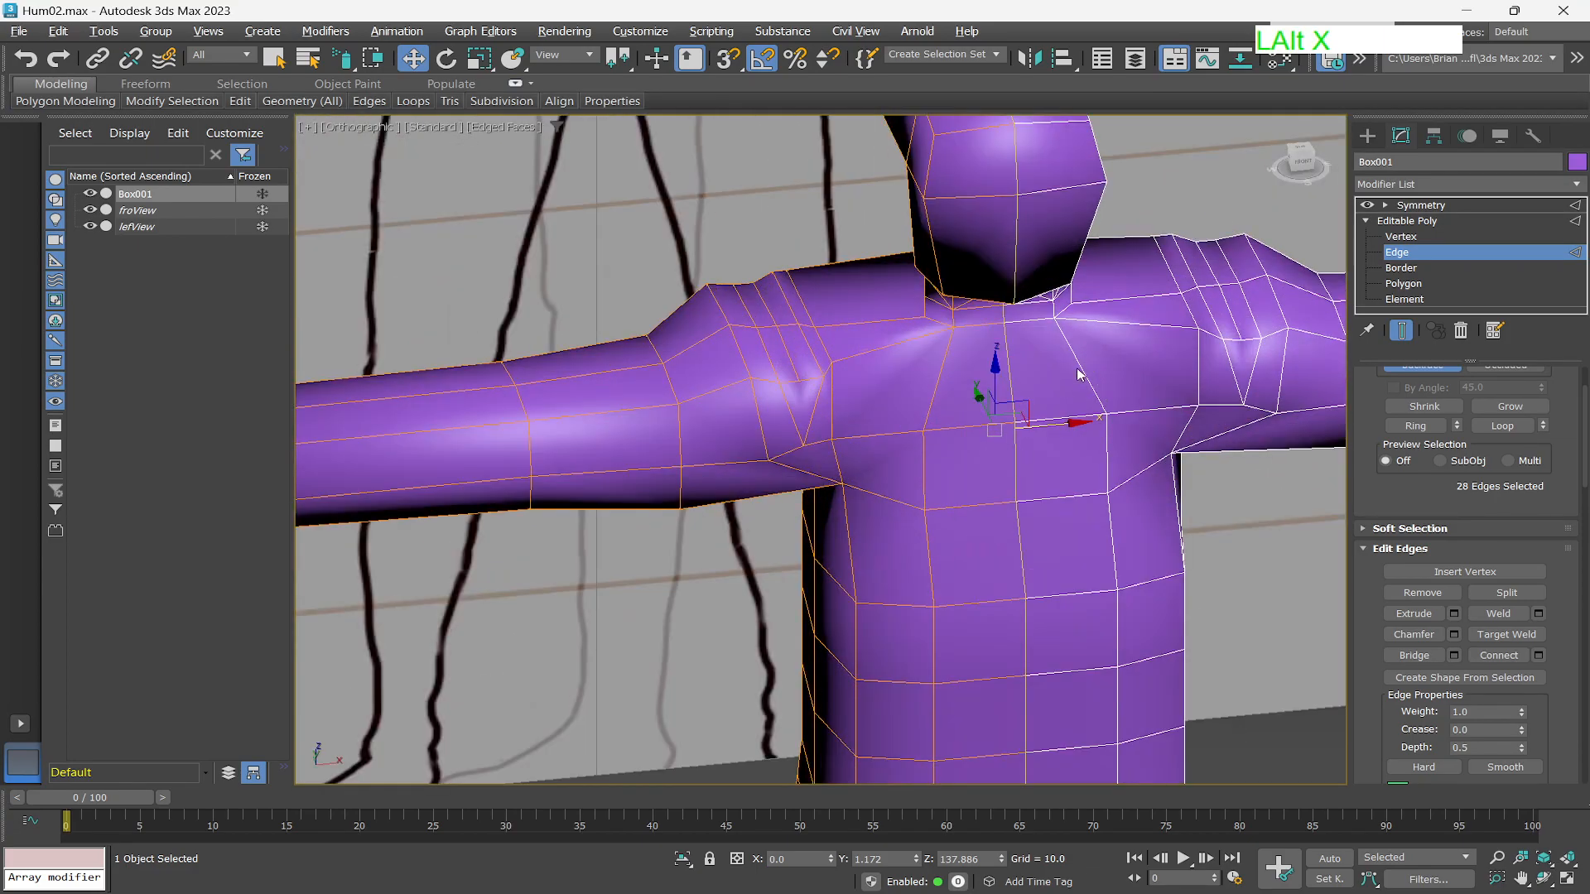
alt+middle_drag(1034, 447, 1159, 439)
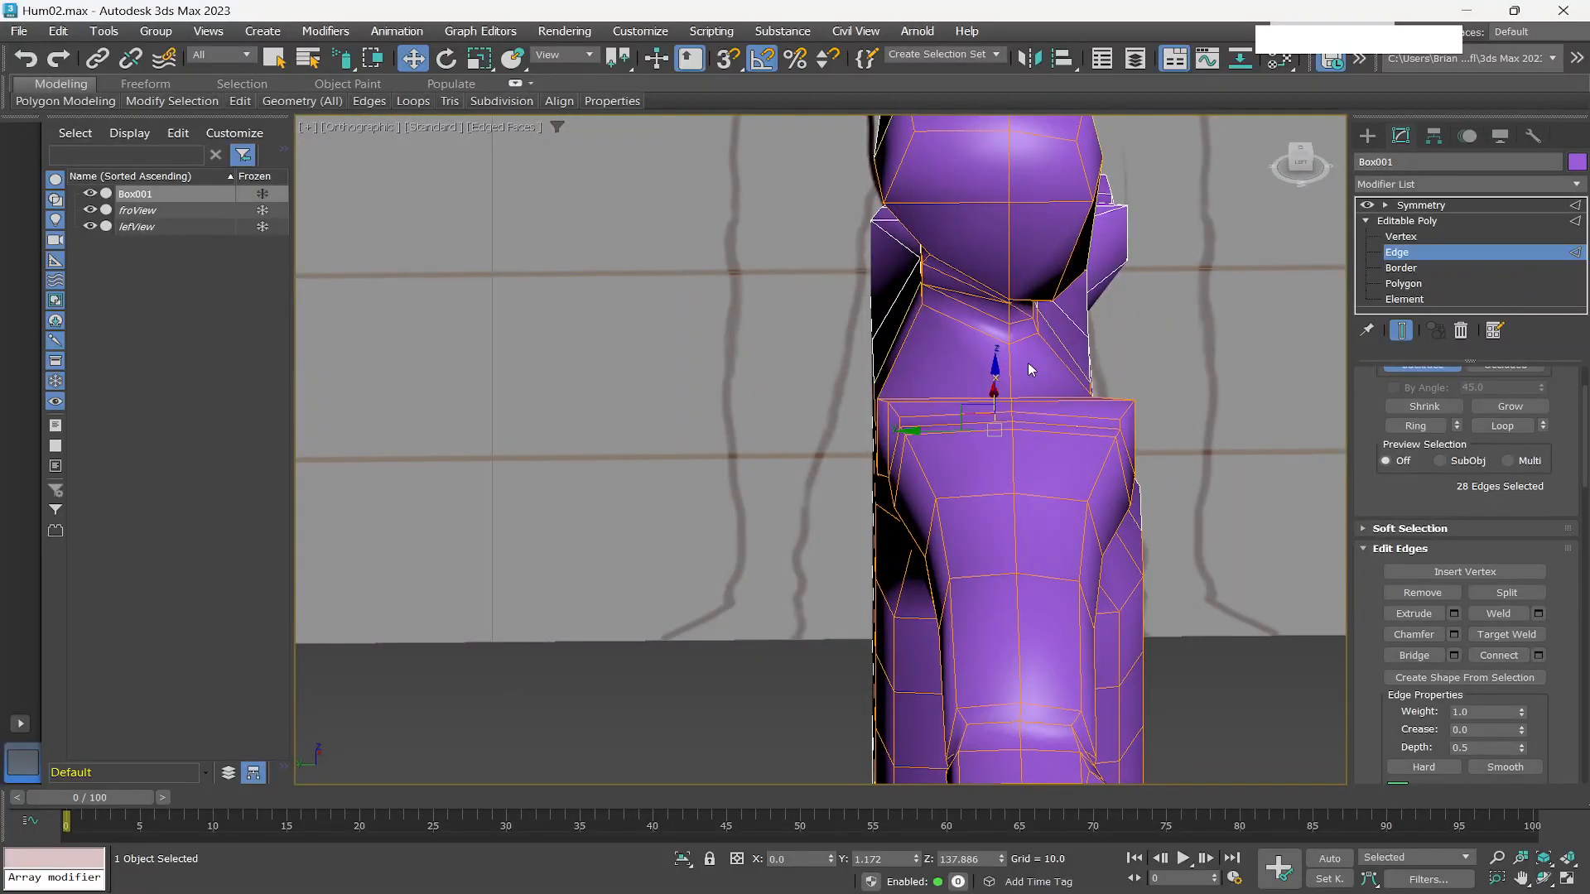
alt+middle_drag(964, 323, 908, 390)
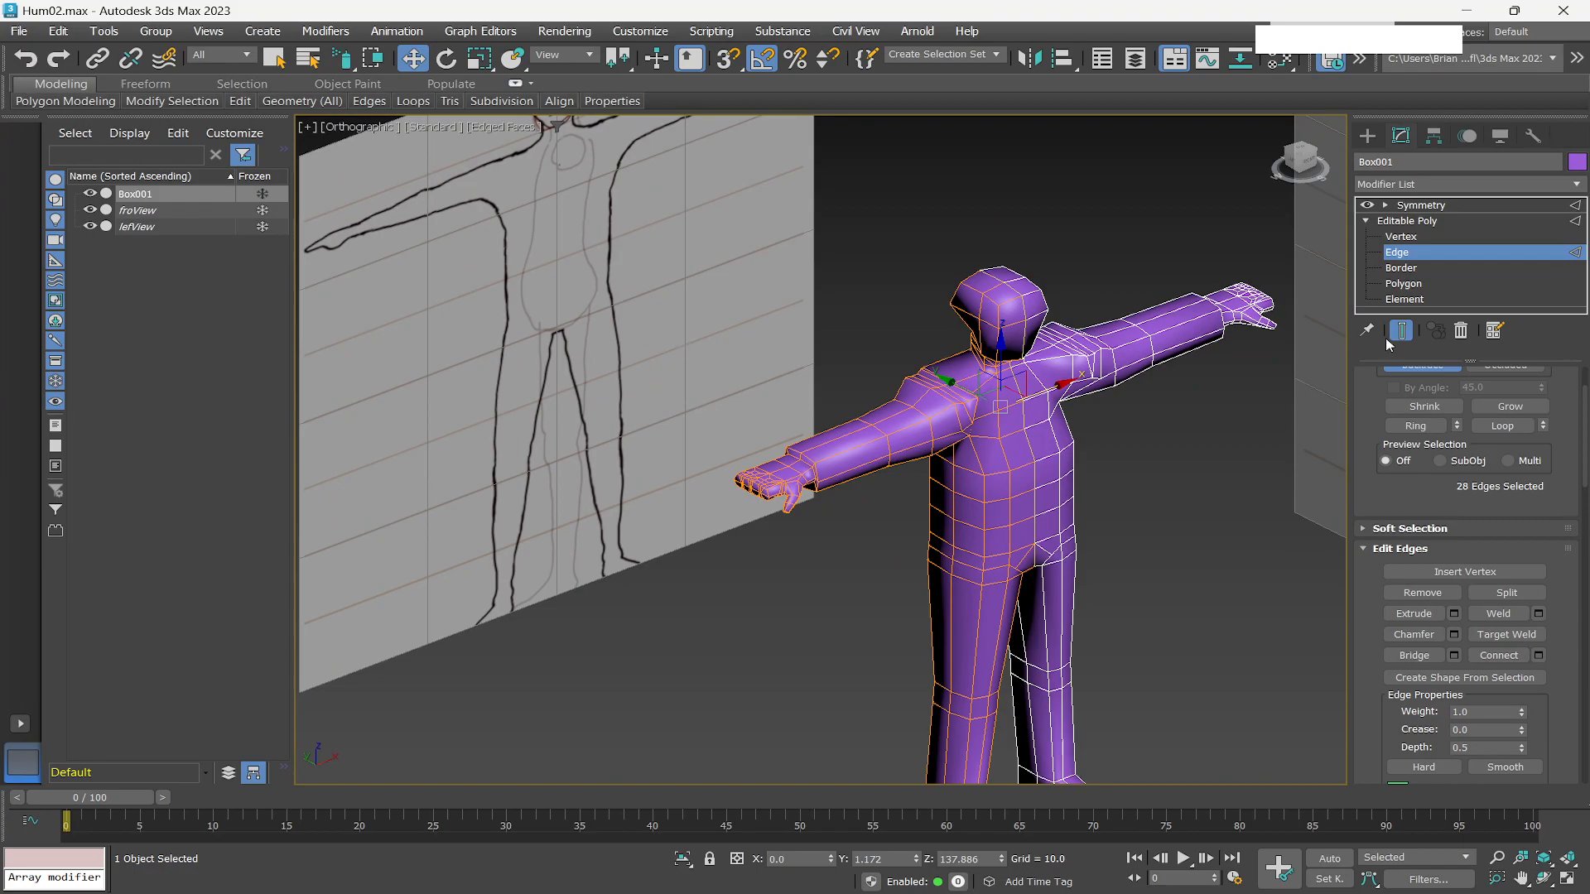
Switch to polygon level and select all non-quadrilateral polygons with the Non-Quads selection tool.
click(1404, 283)
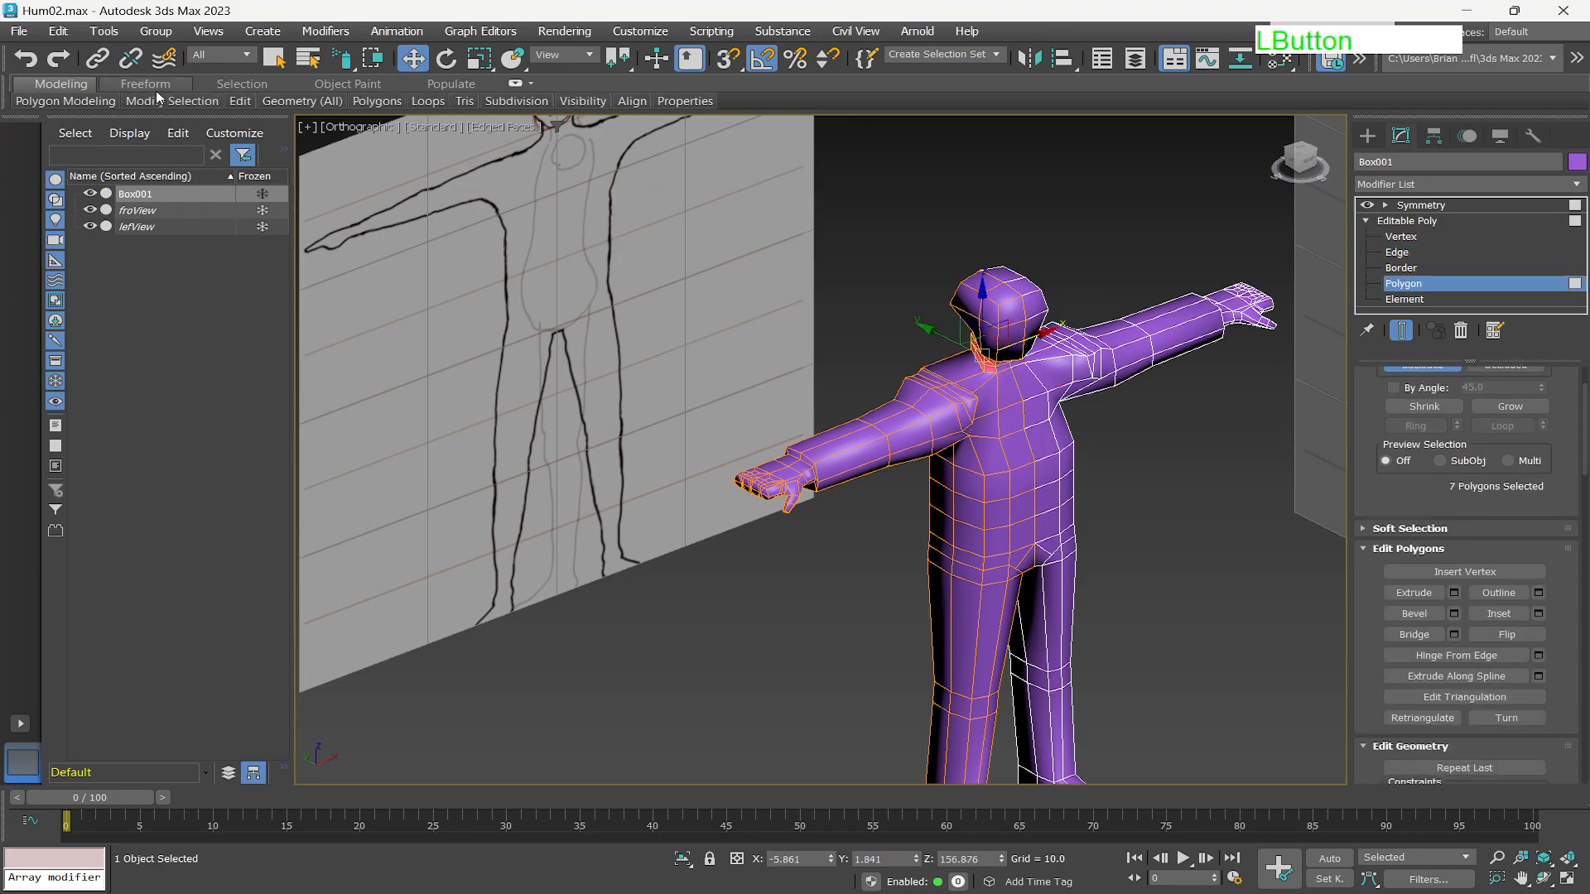
click(227, 85)
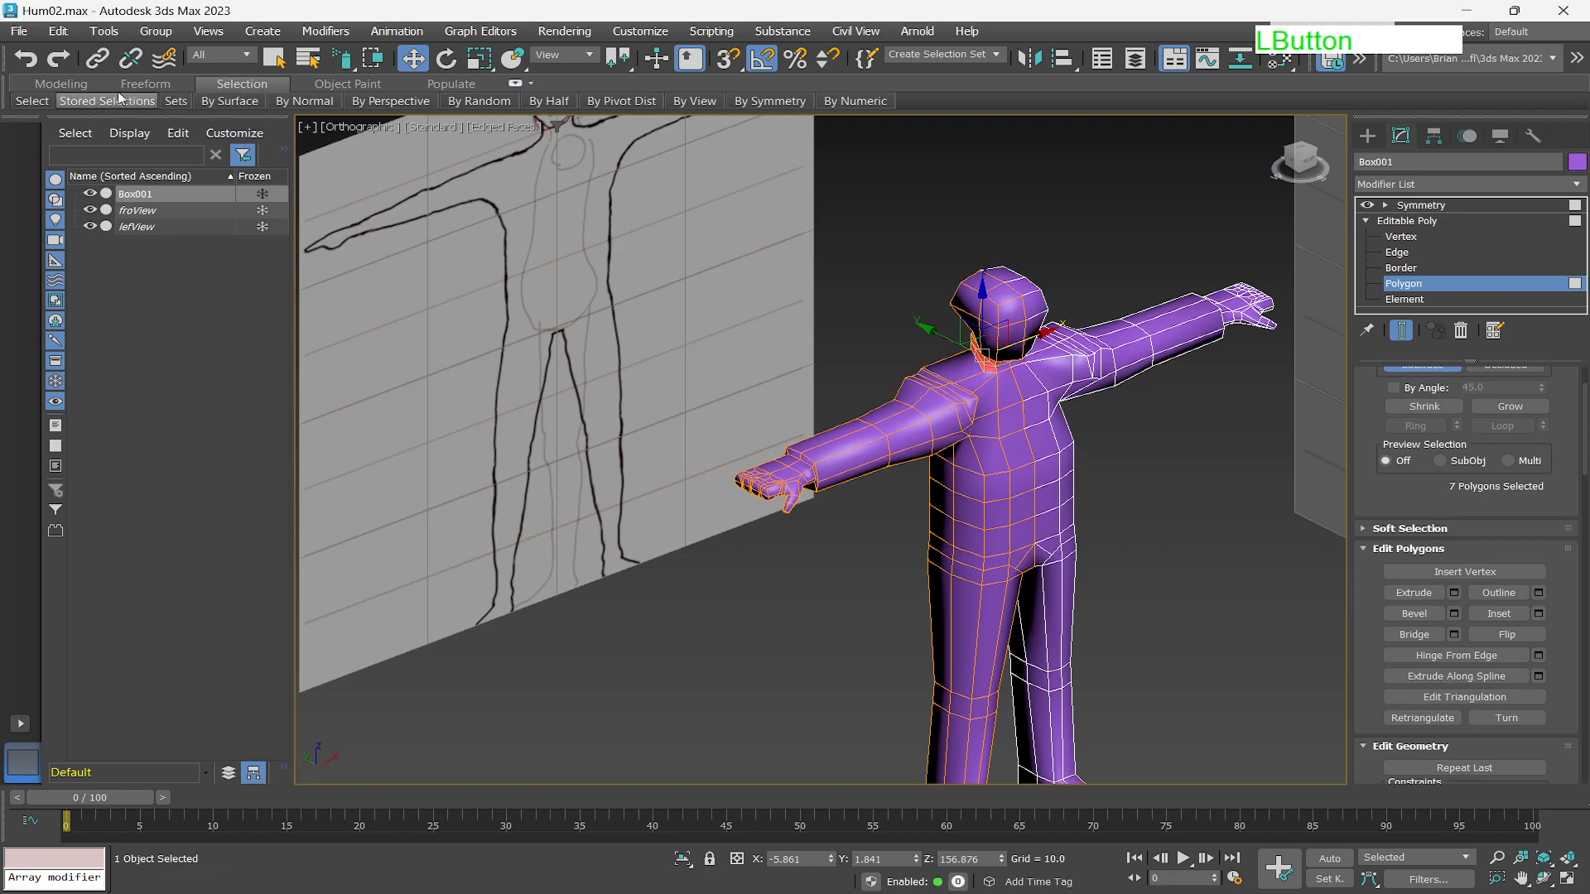
mouse_move(33, 101)
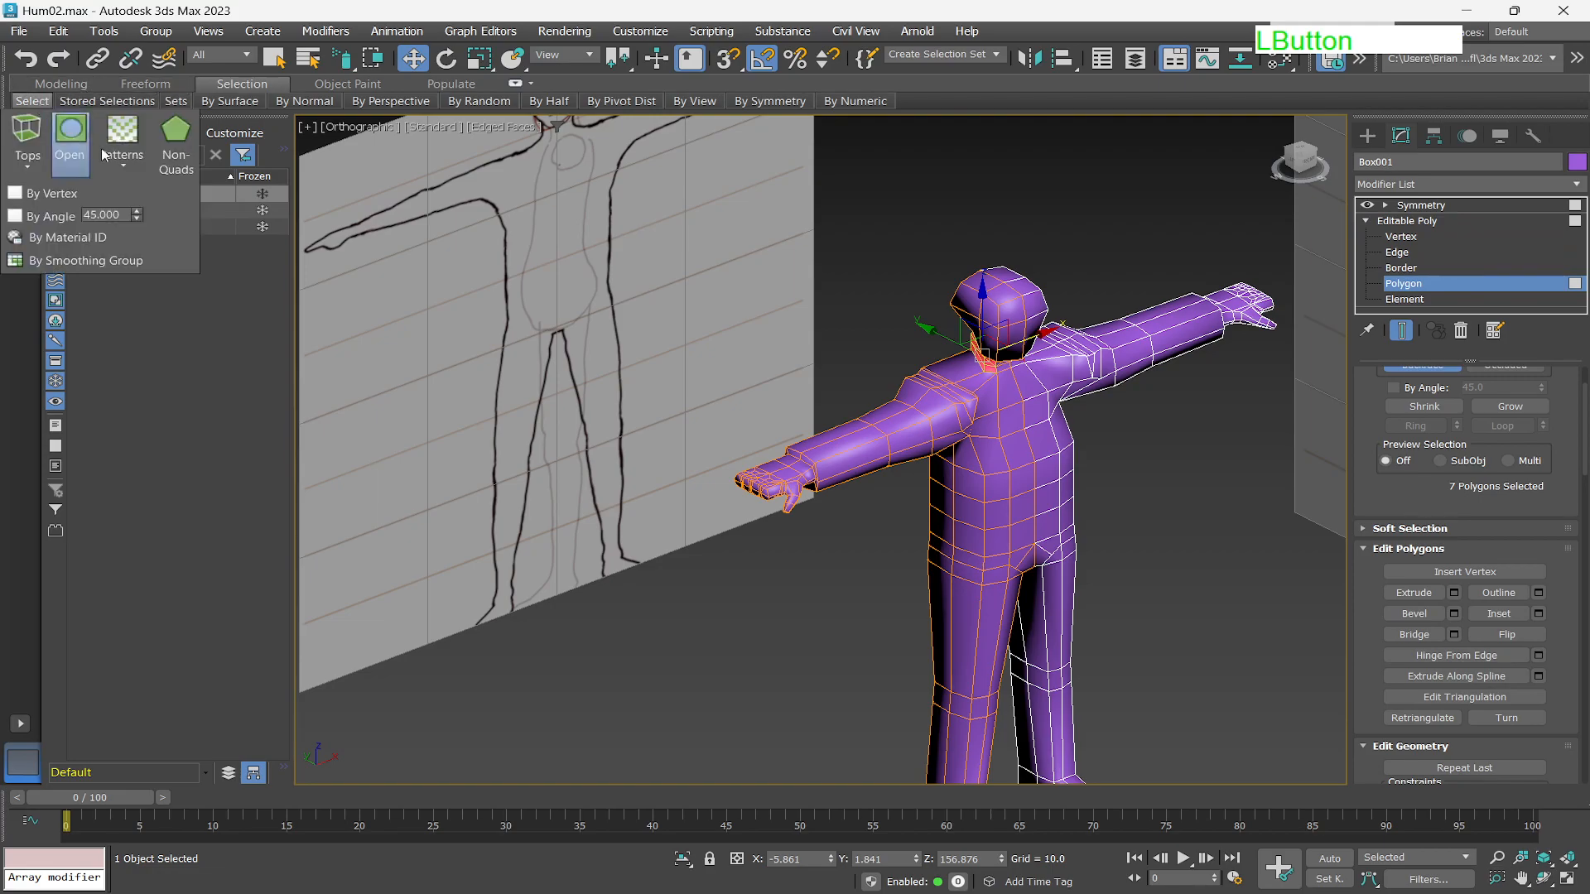
click(177, 136)
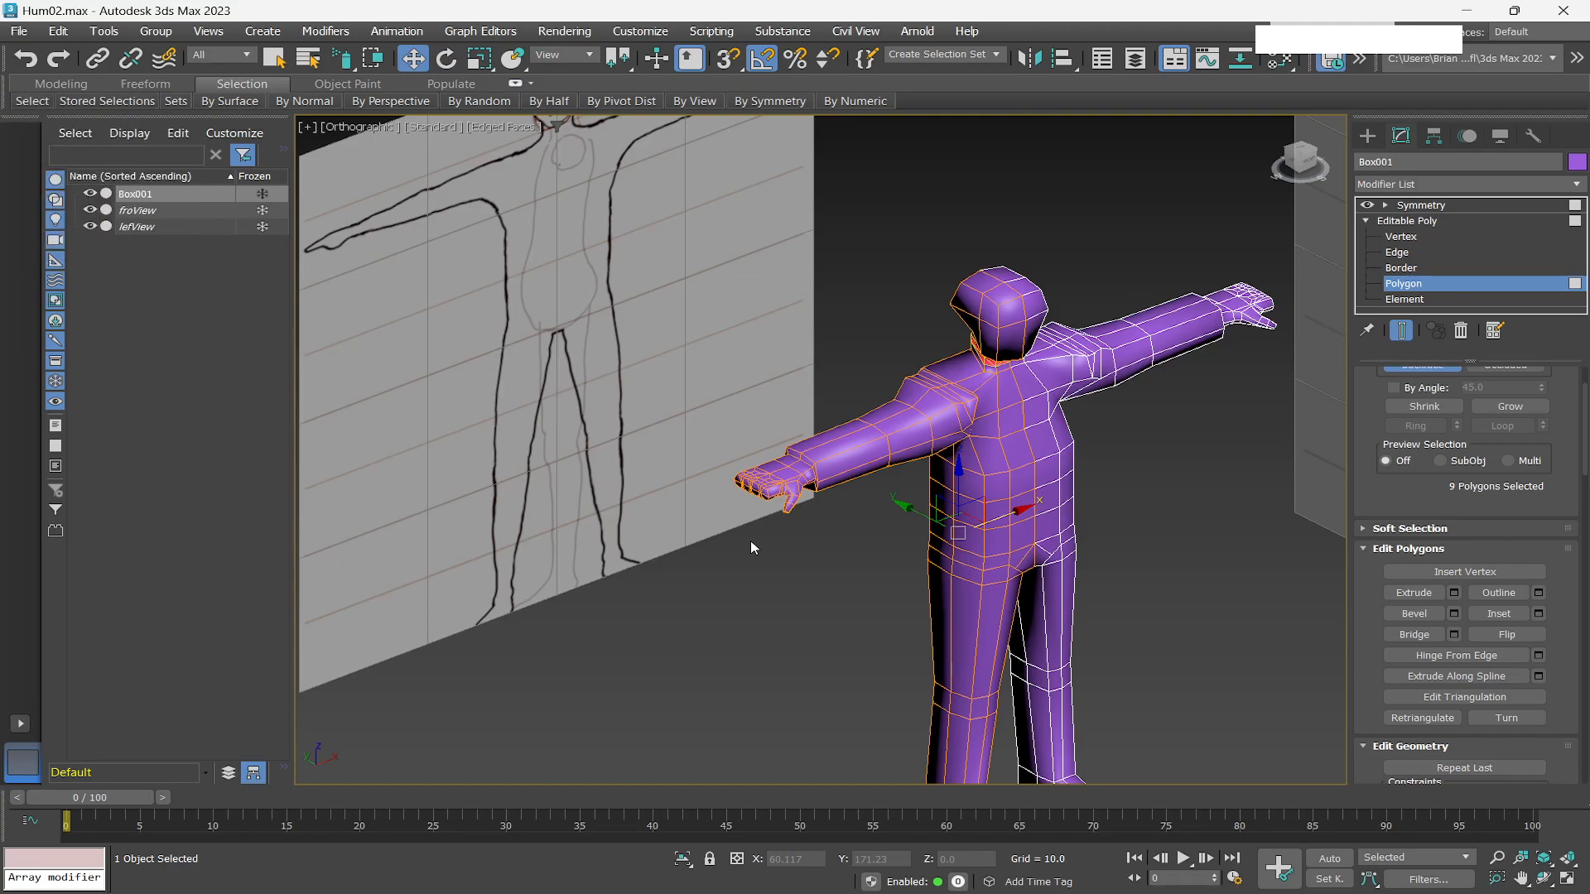
Examine the selected non-quad polygons around the neck and shoulders from close angles.
scroll(1022, 372, up, 4)
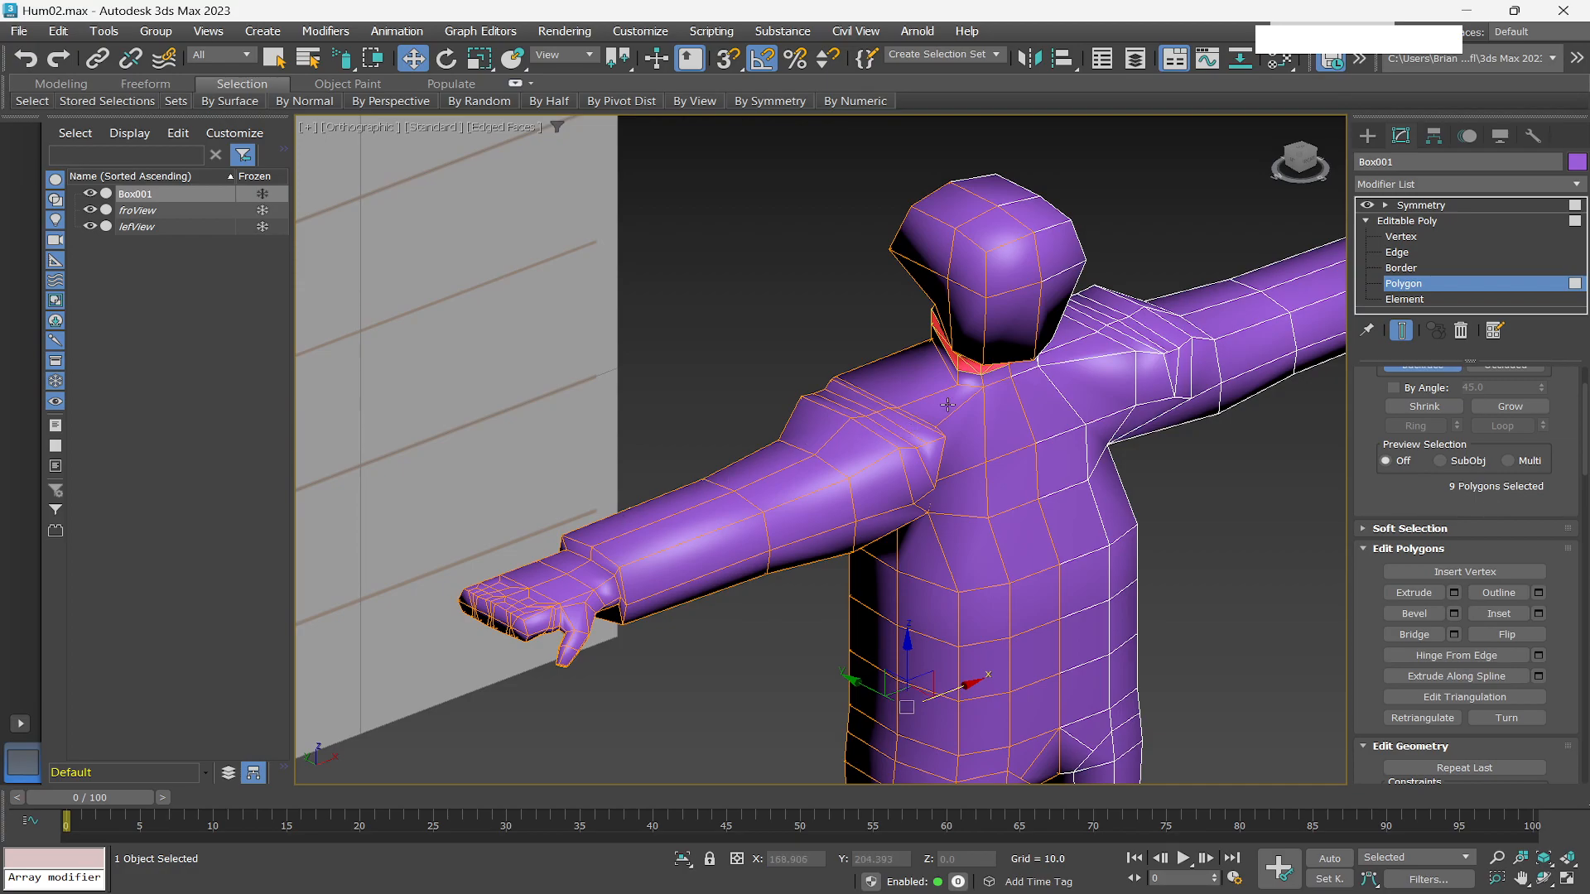
scroll(947, 405, up, 5)
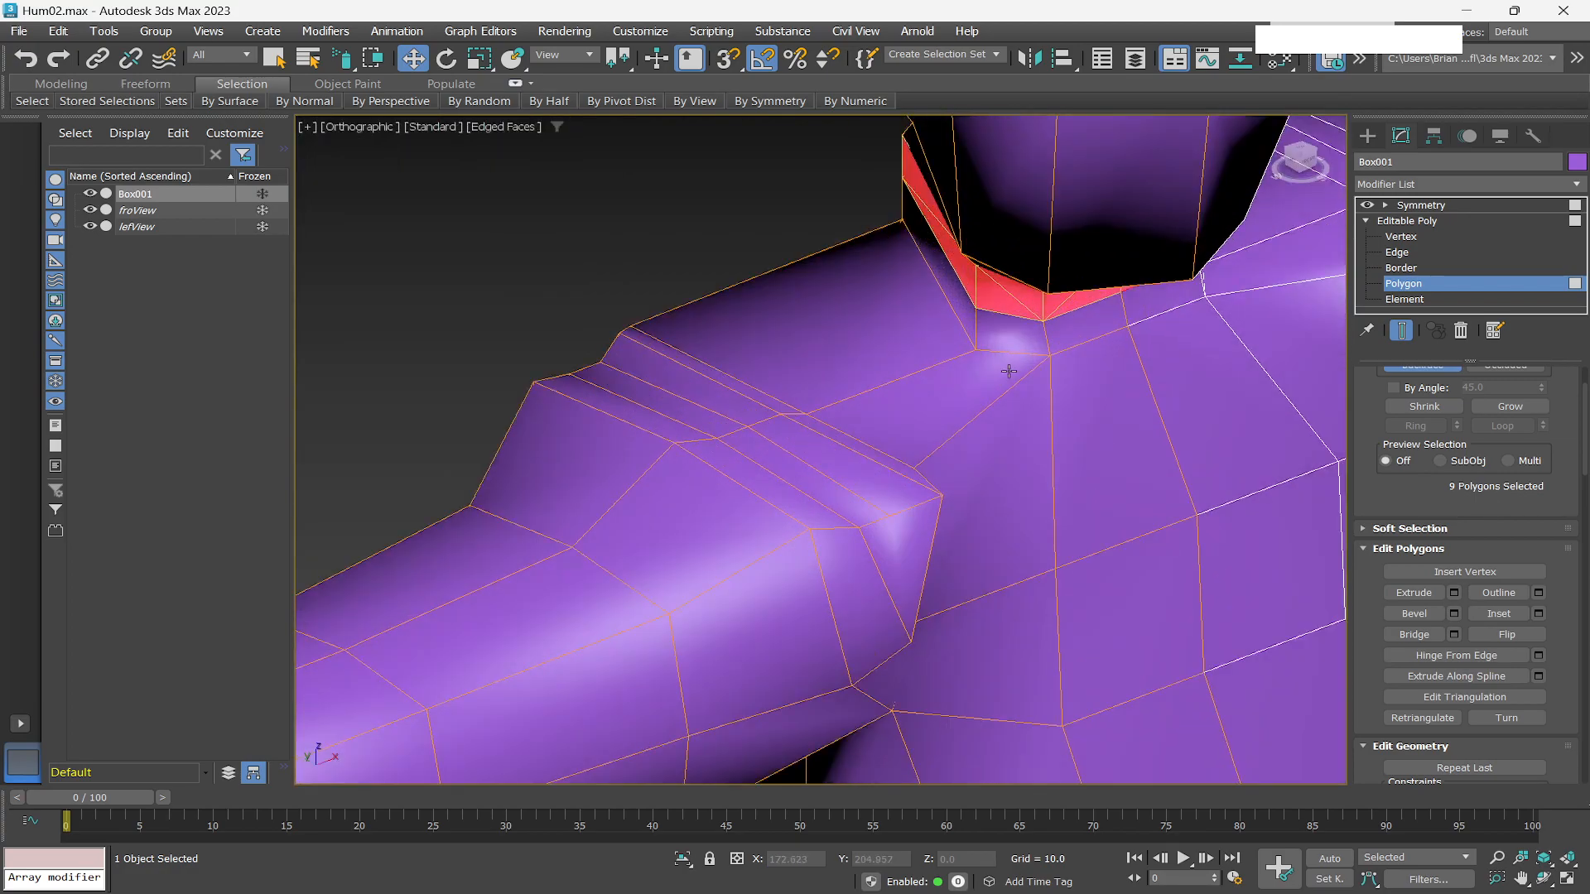
alt+middle_drag(1057, 373, 1059, 340)
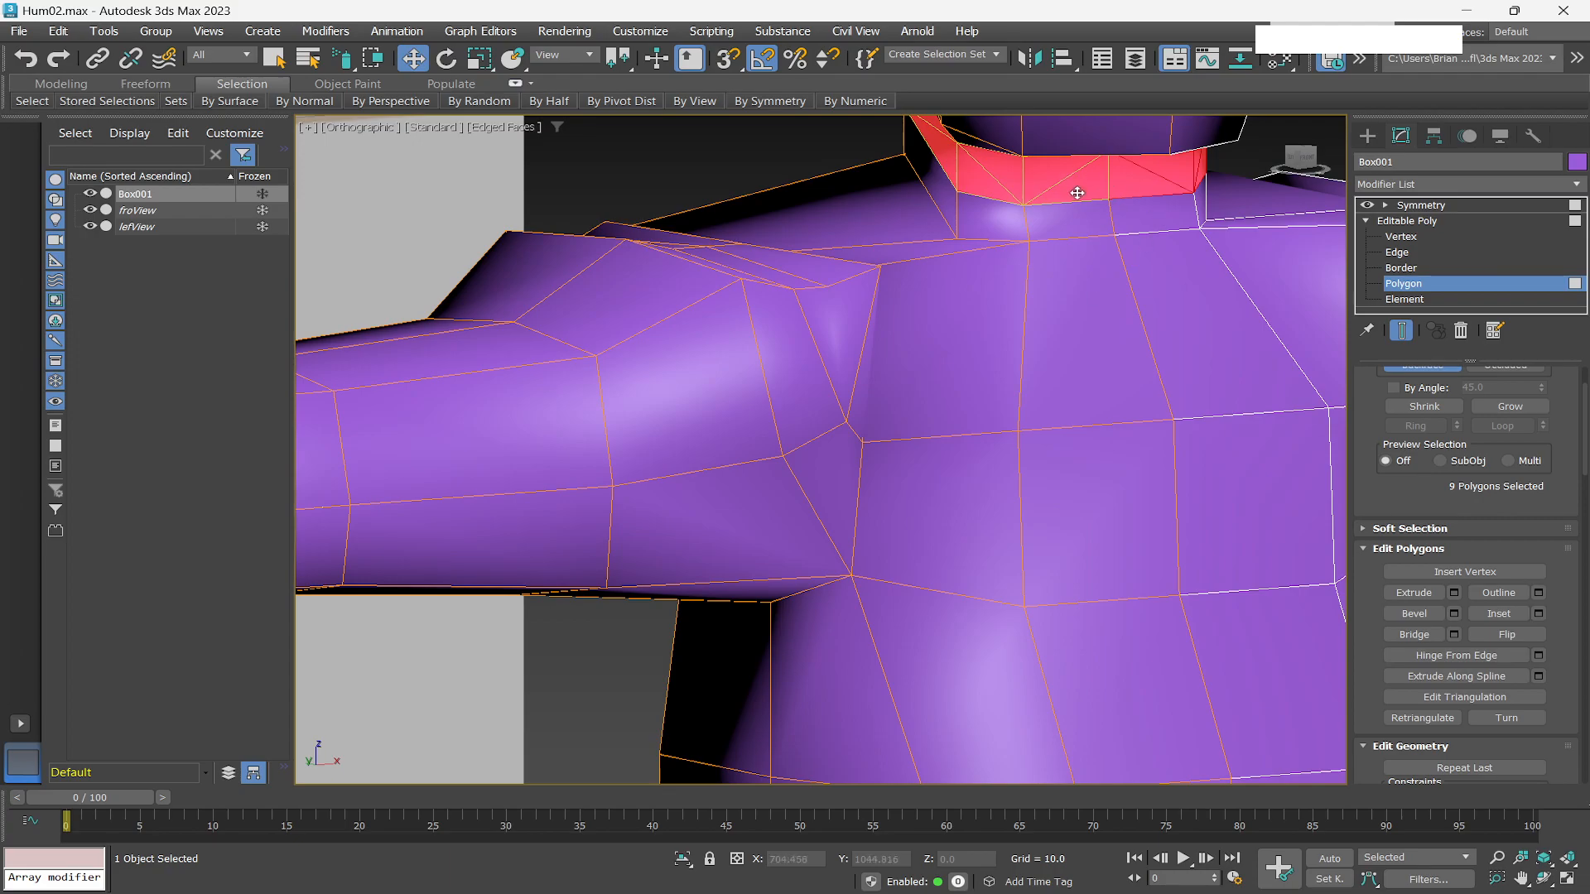
scroll(1015, 256, down, 5)
alt+middle_drag(918, 263, 908, 305)
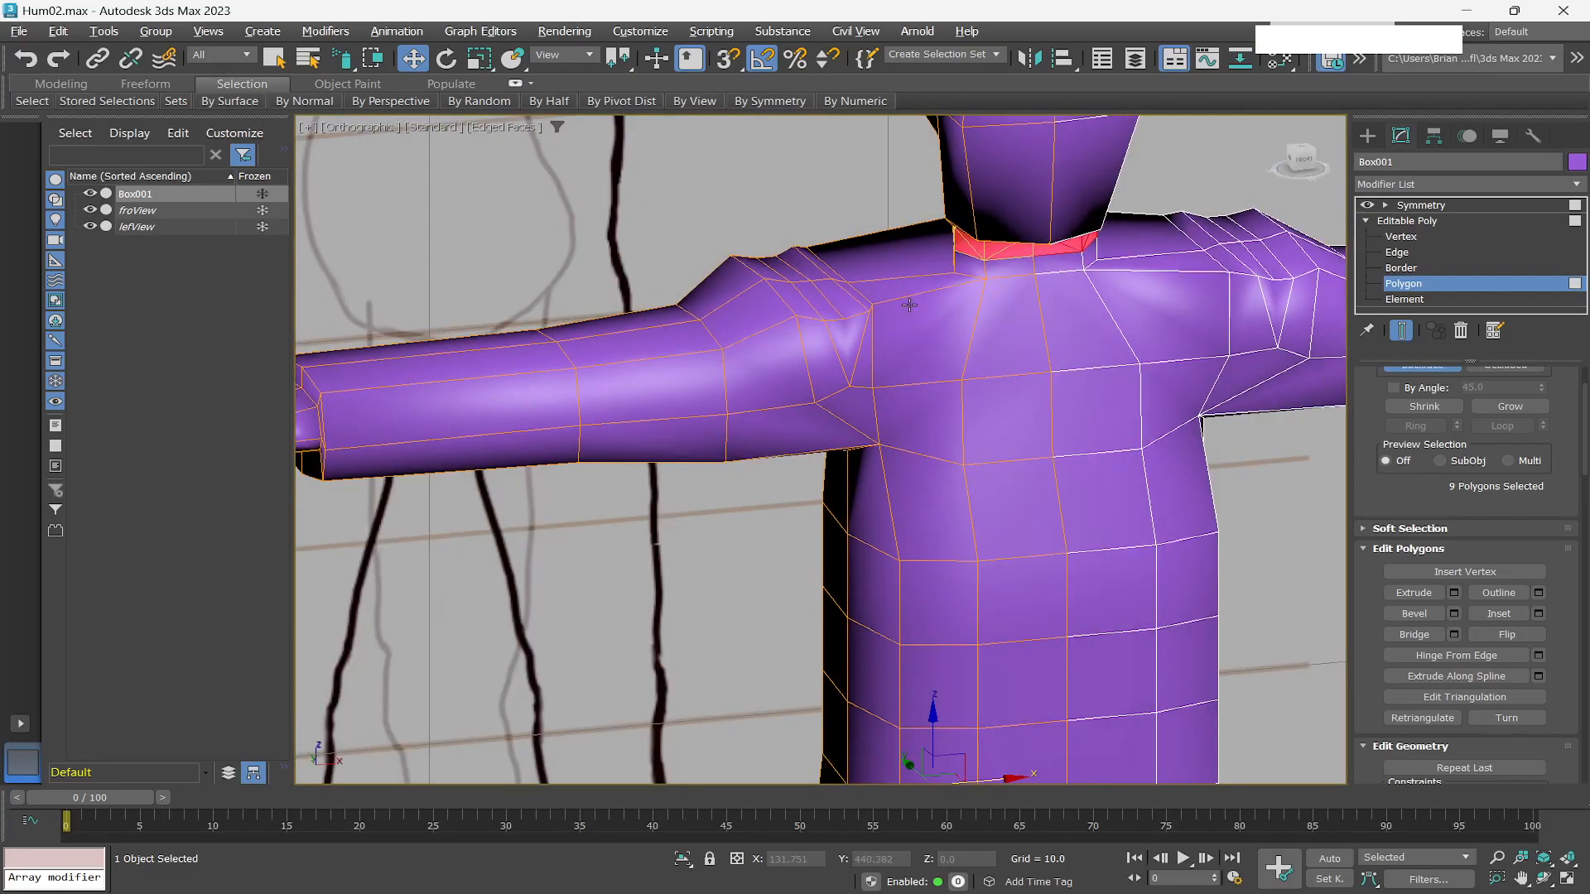
scroll(934, 393, down, 5)
scroll(890, 422, down, 3)
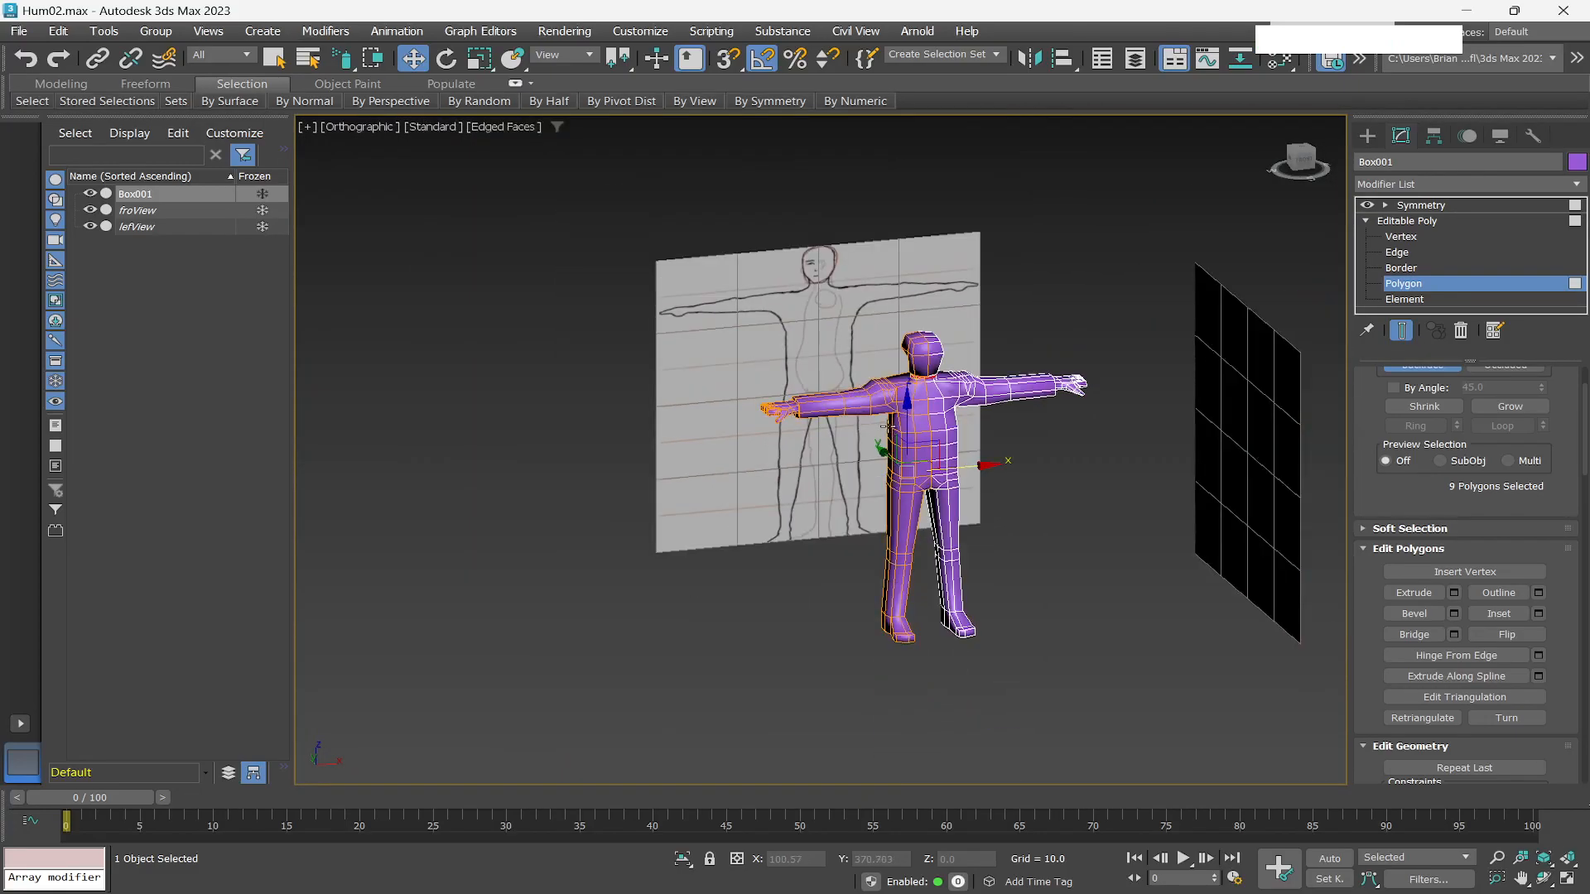
scroll(942, 439, up, 4)
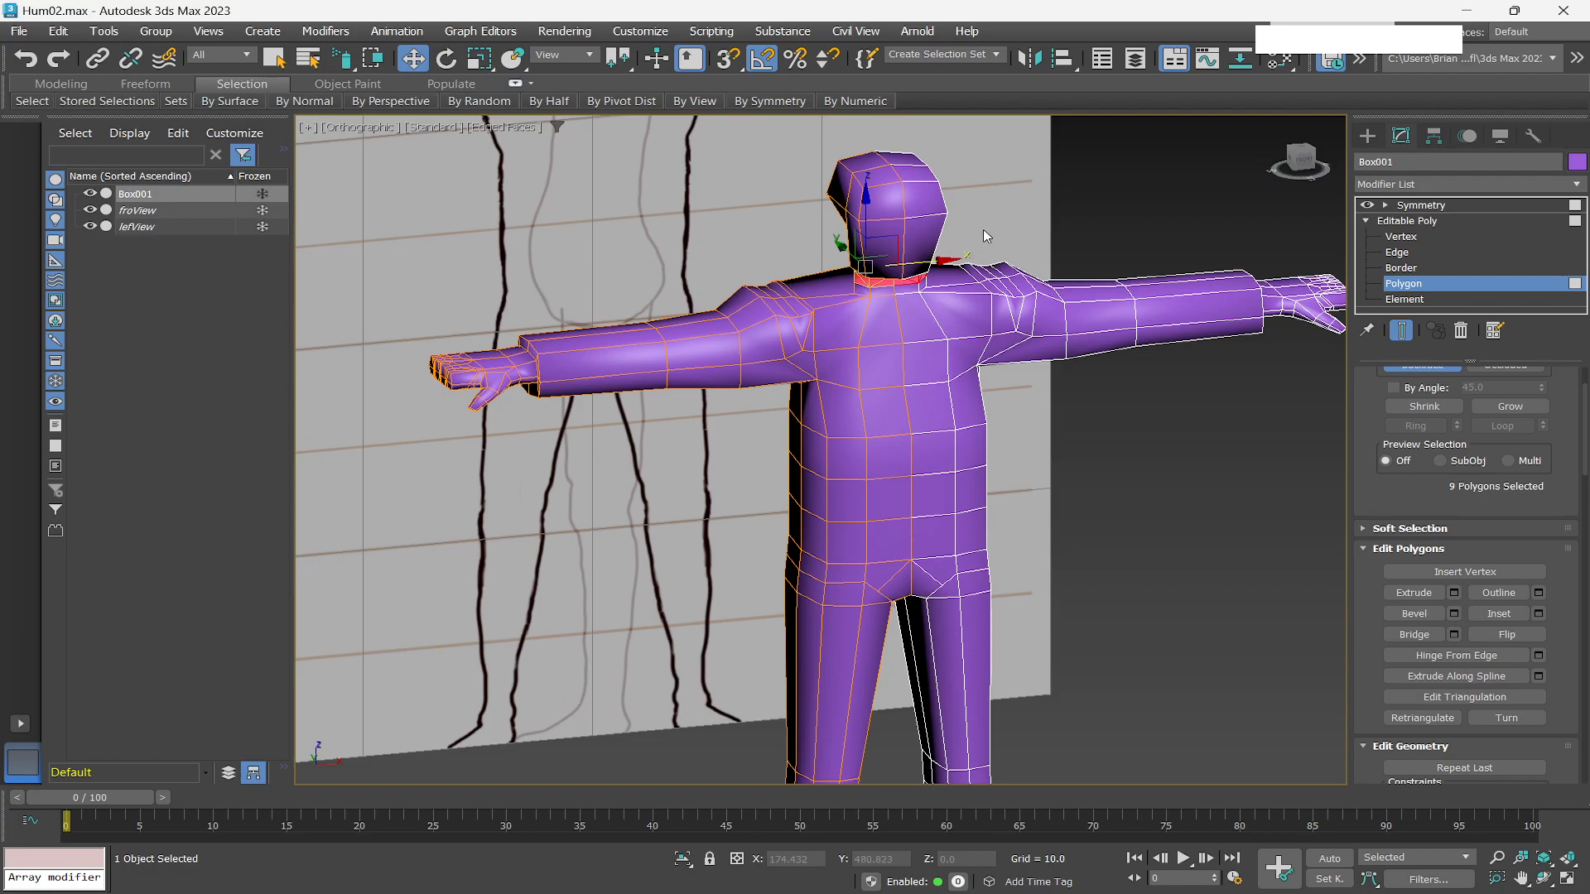
scroll(983, 229, up, 4)
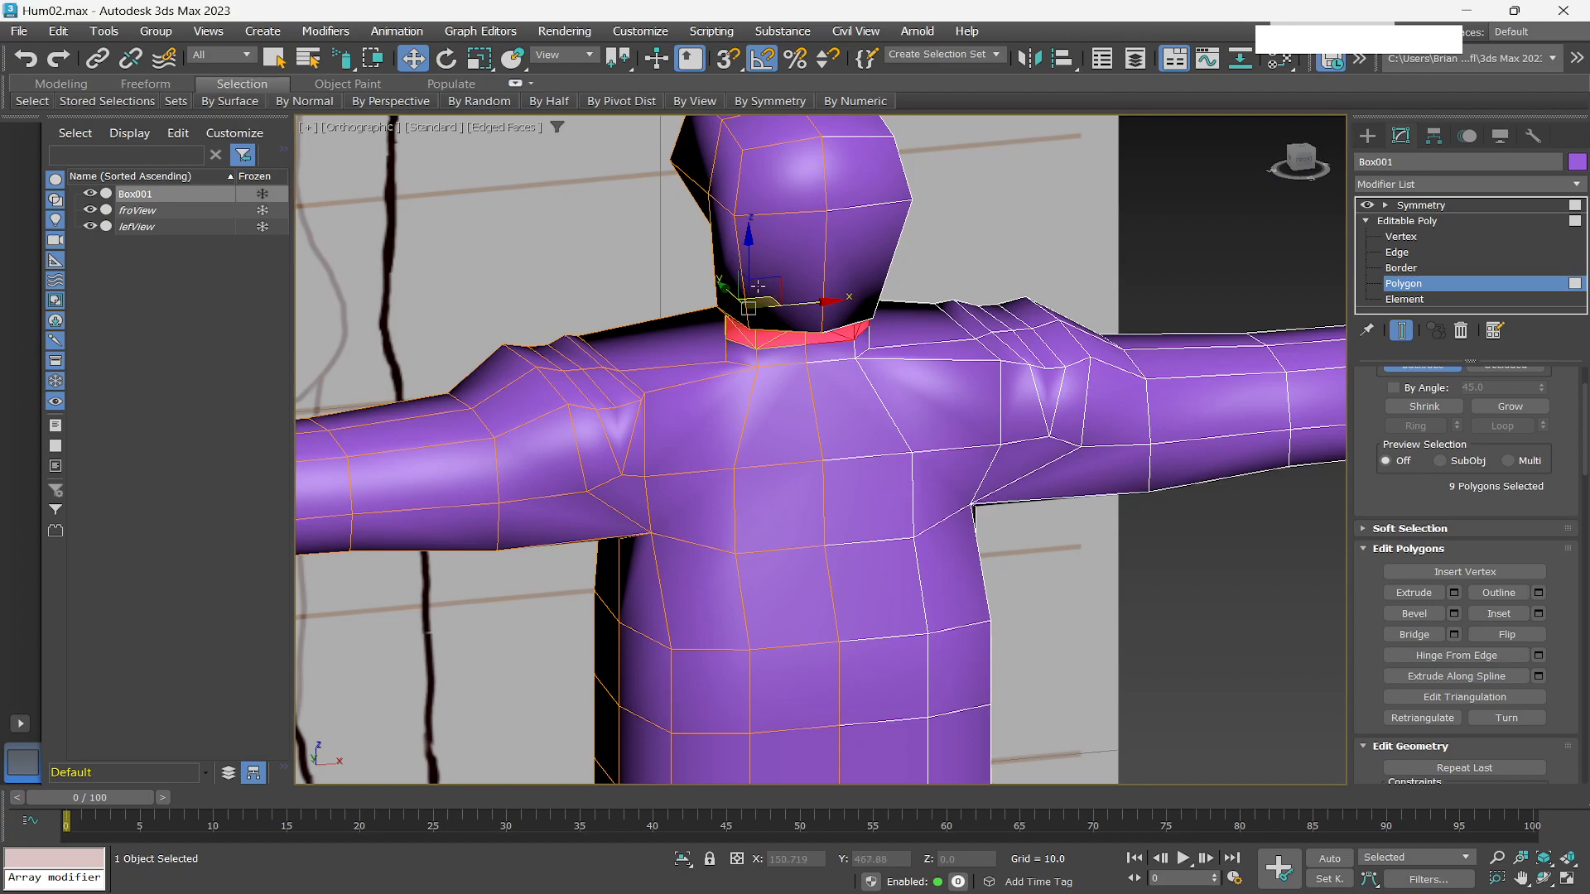
scroll(837, 249, up, 2)
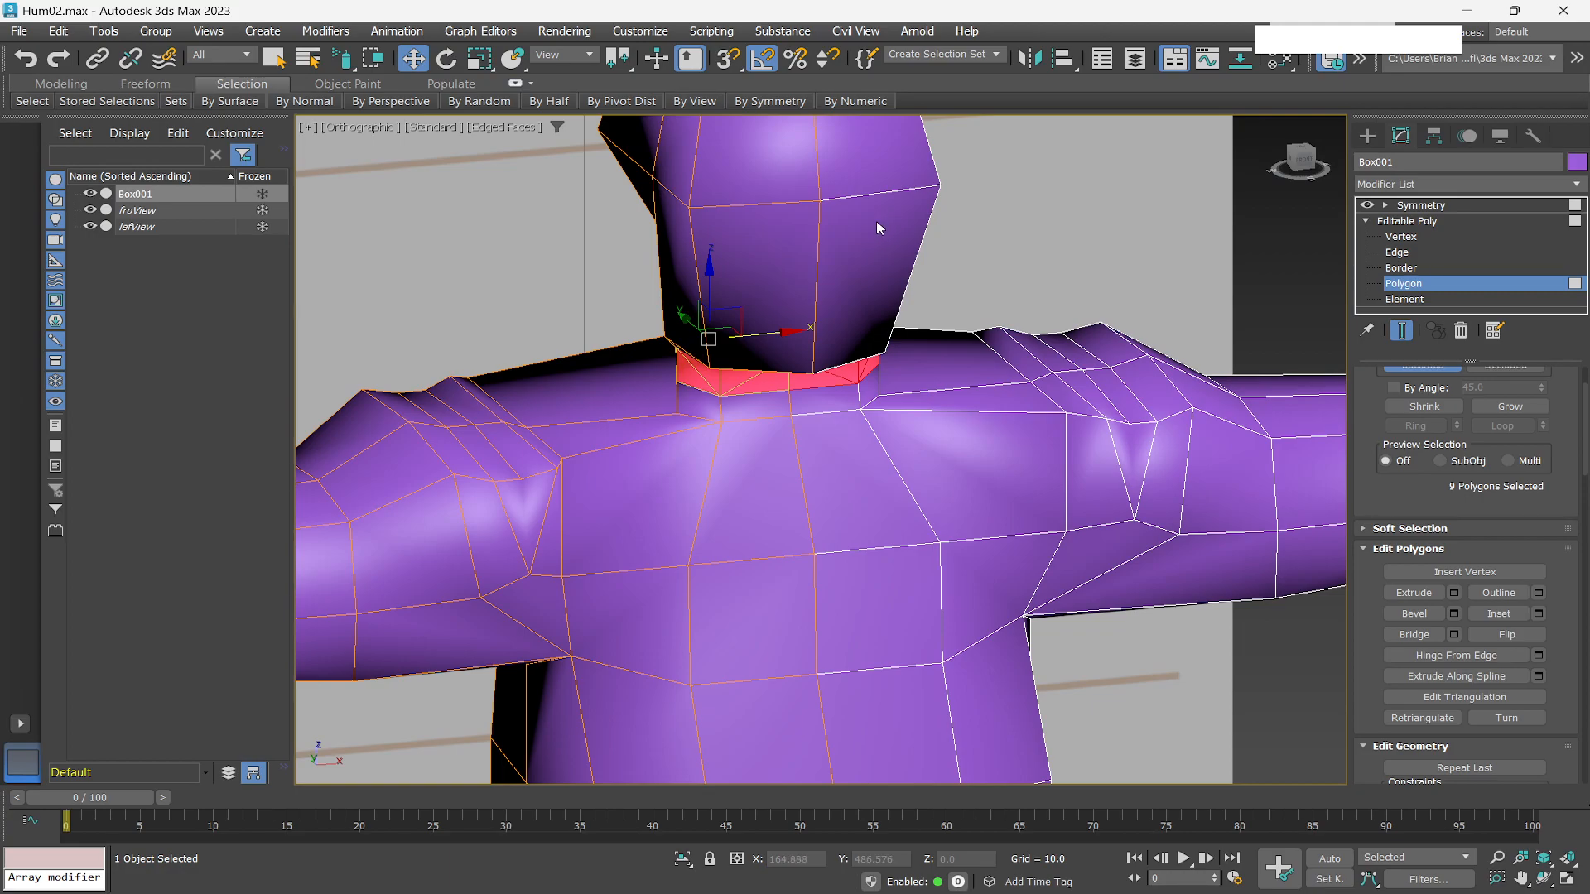
Switch to the Select Object tool and clear the polygon selection, viewing the head up close.
key(q)
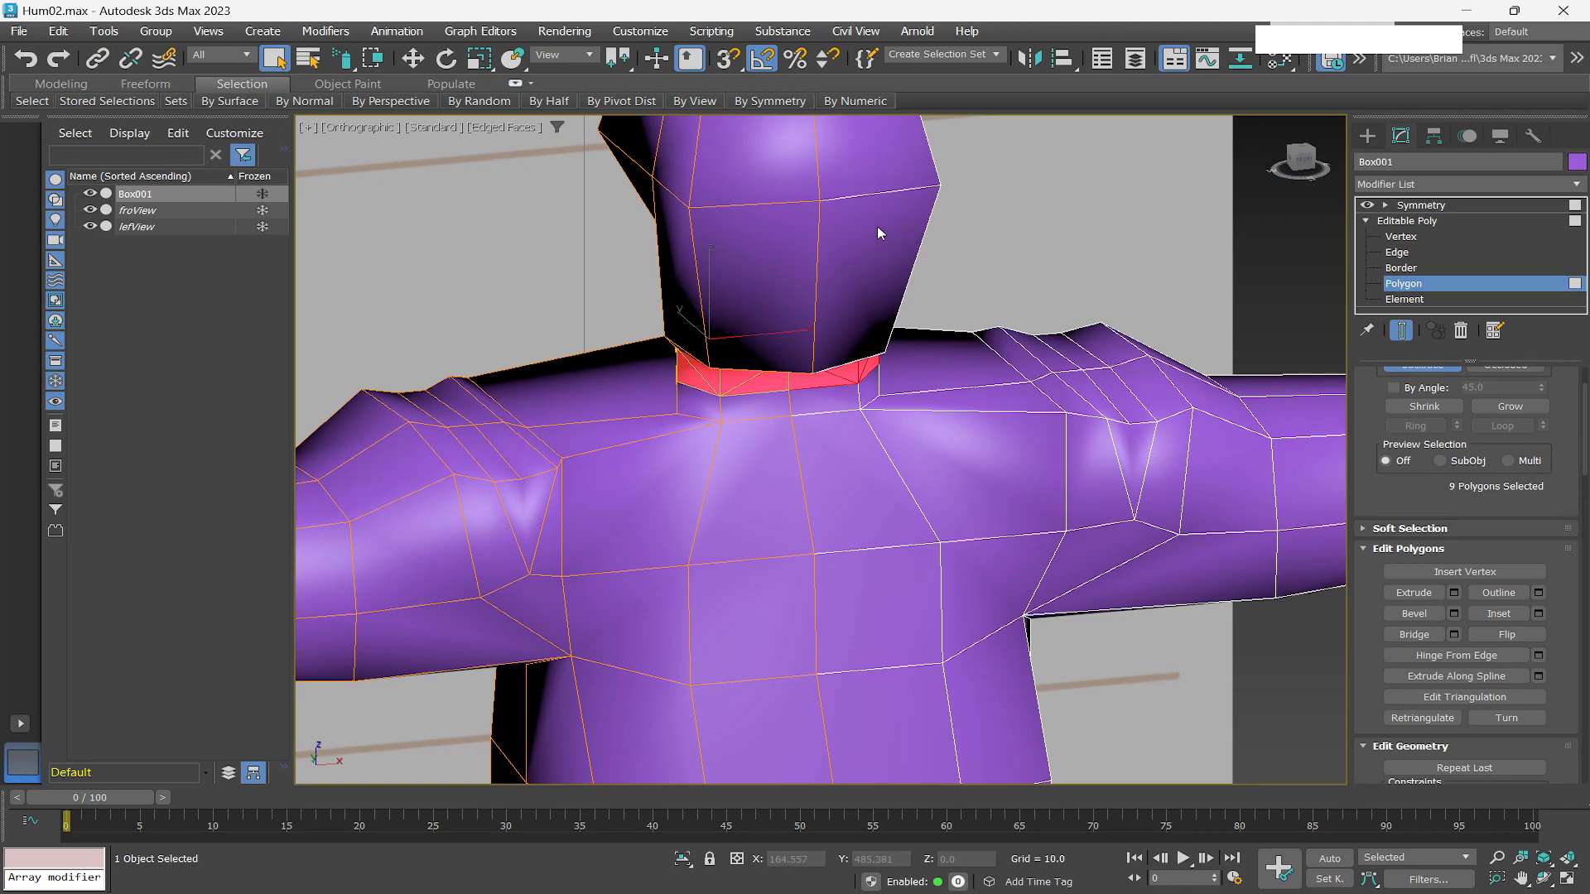
alt+middle_drag(876, 230, 896, 417)
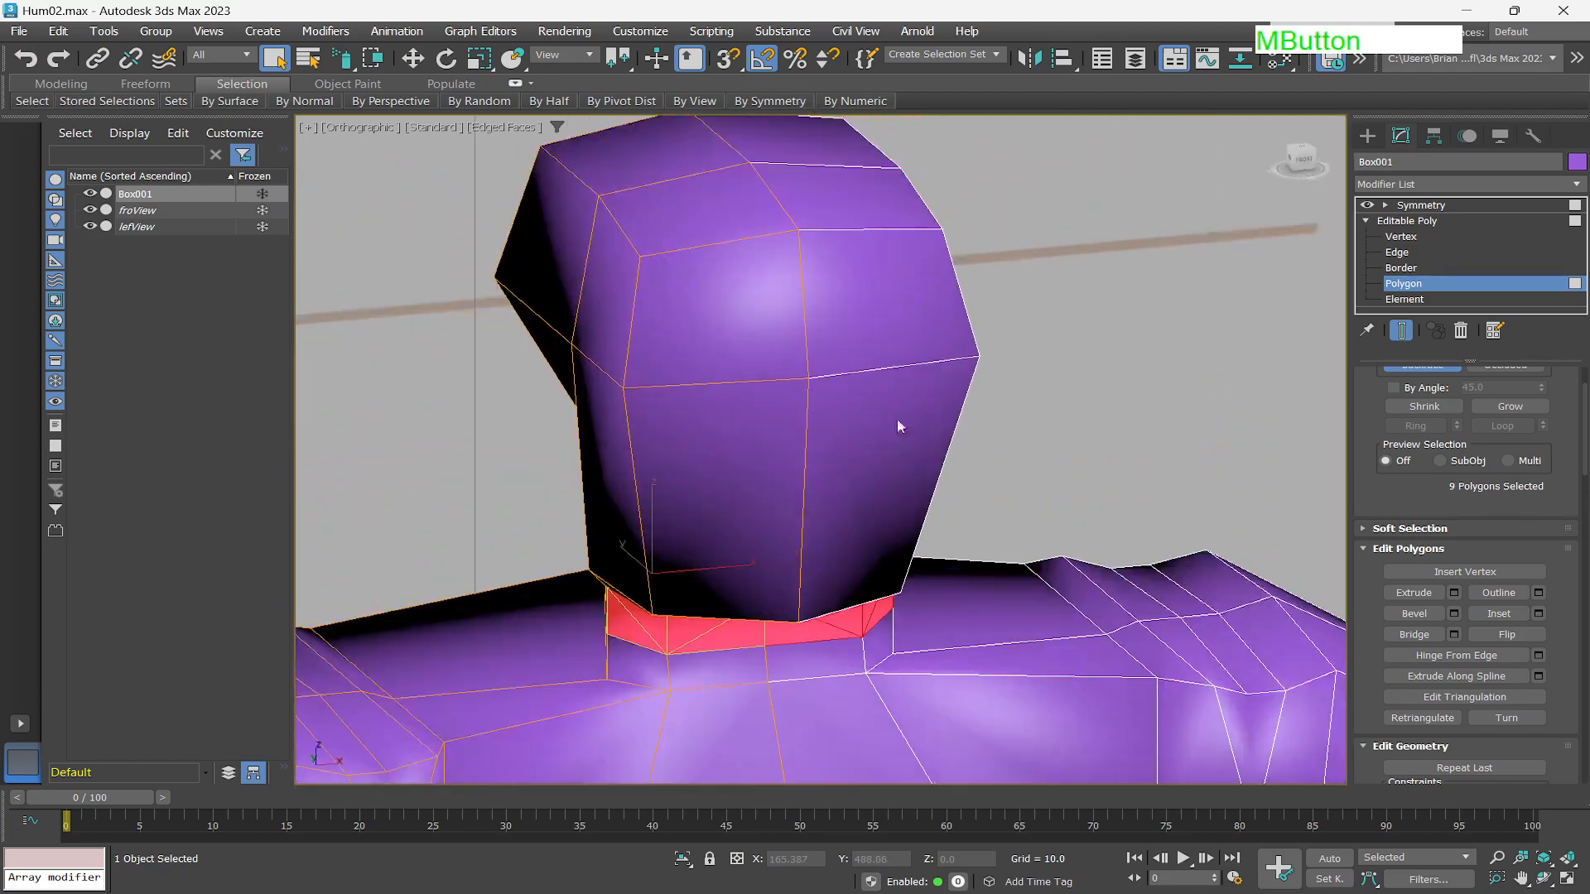
click(992, 656)
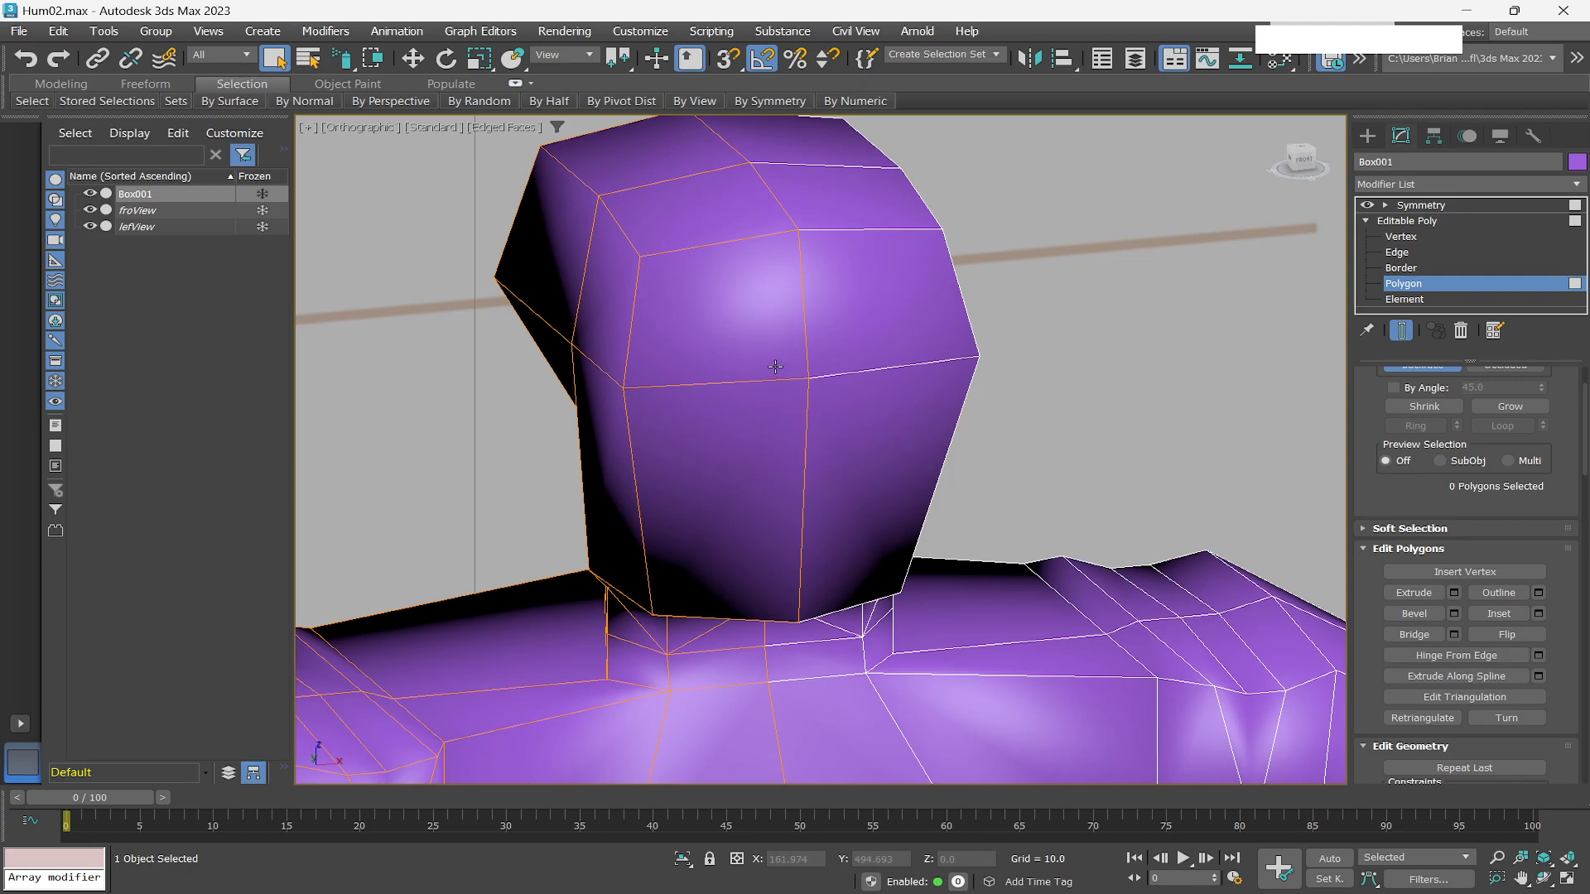
scroll(778, 368, up, 2)
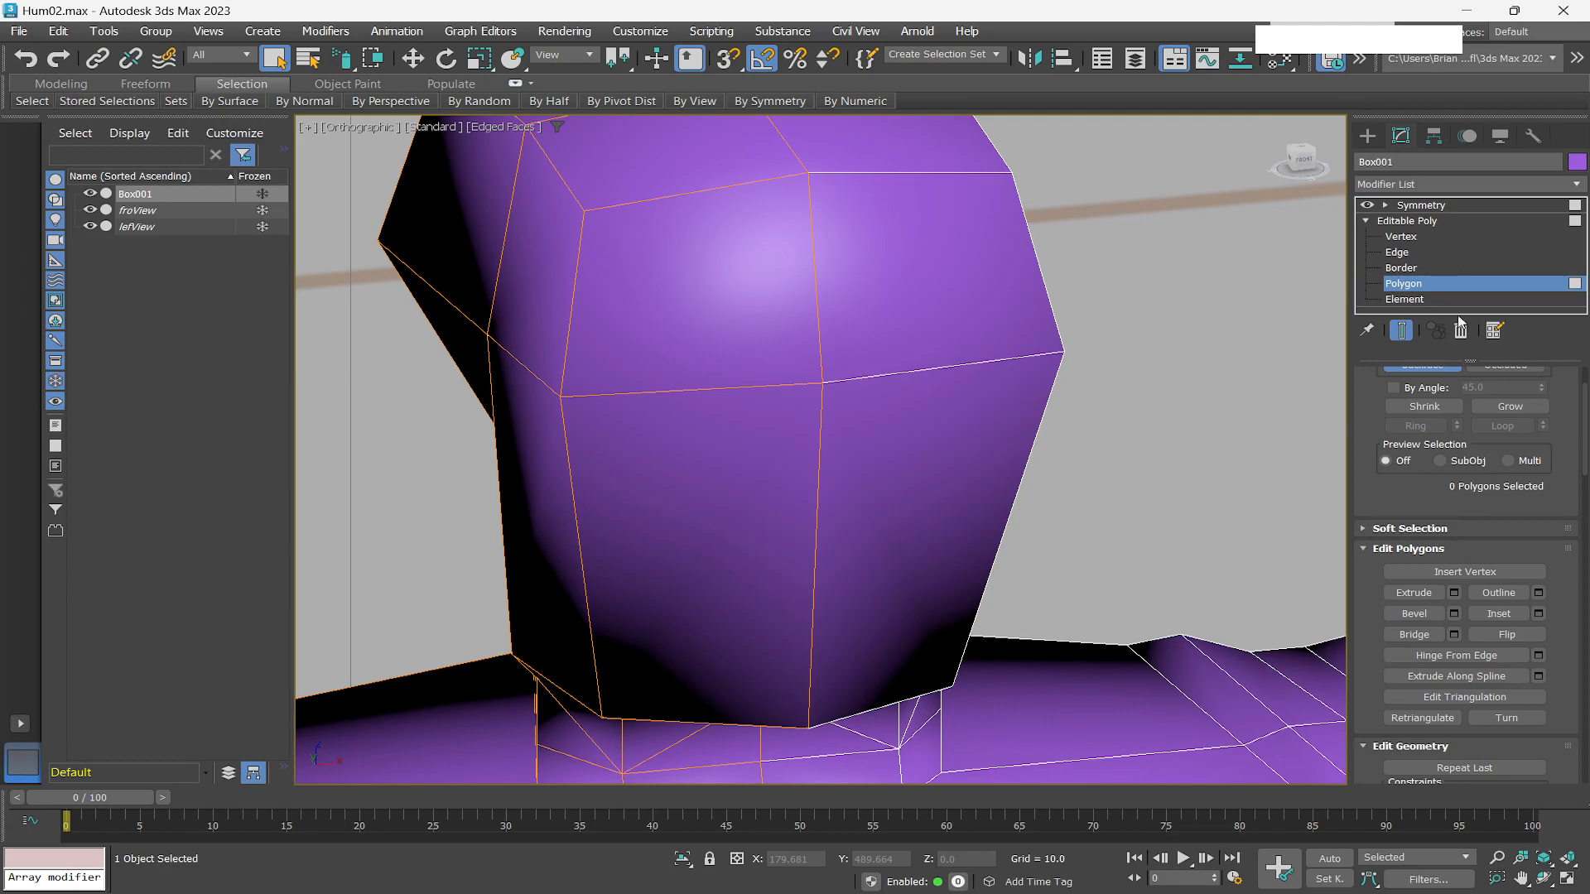
Switch to vertex level and cut a horizontal edge across the front of the face below the brow line.
click(1401, 237)
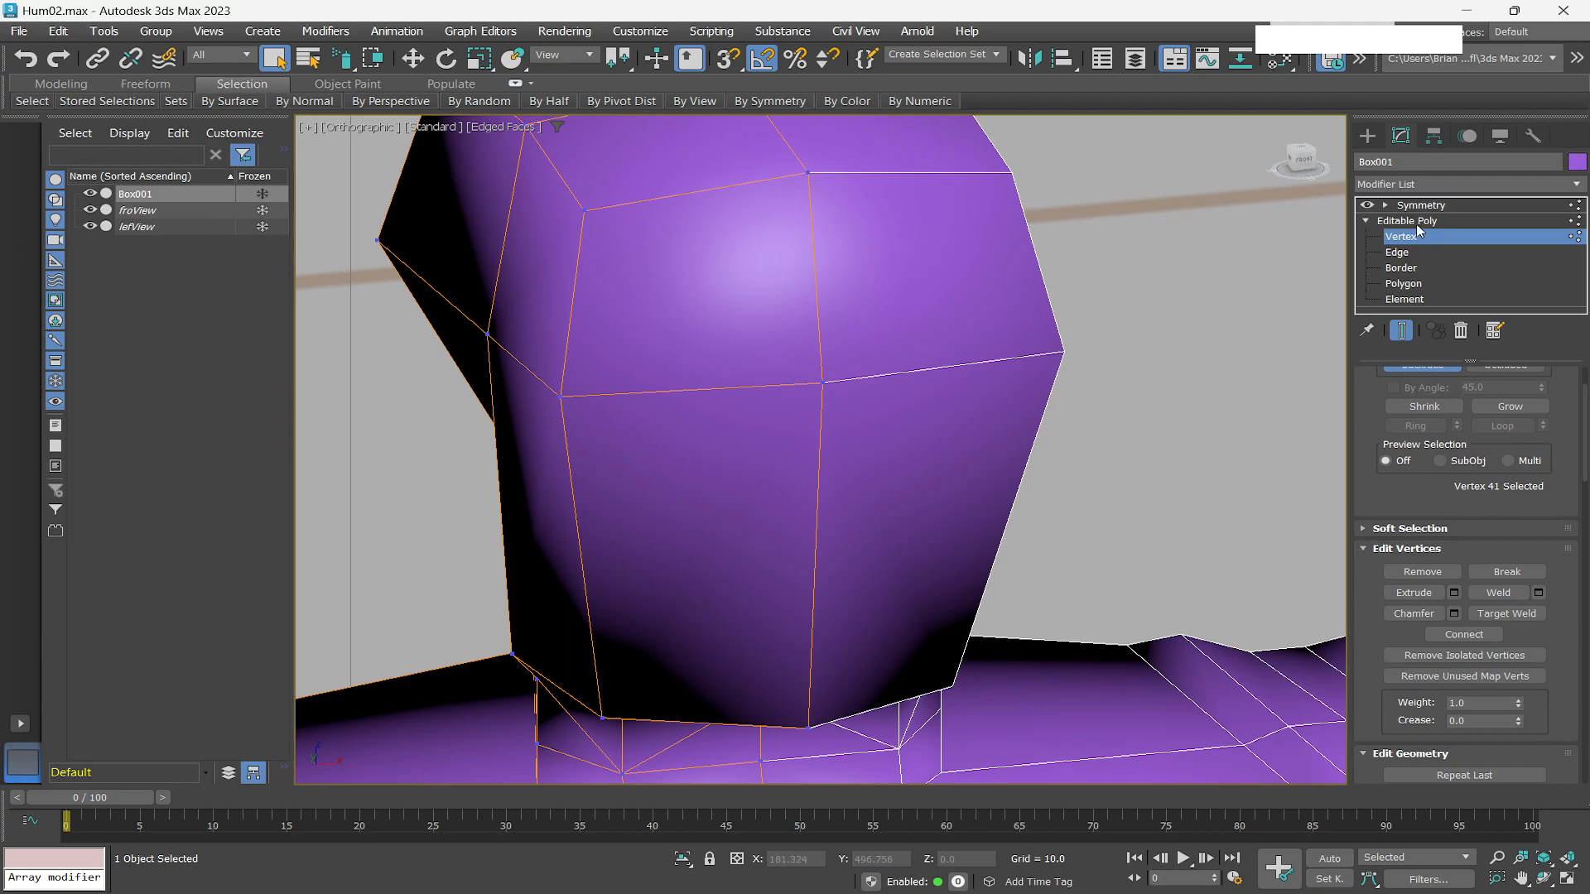
right_click(730, 481)
click(699, 301)
click(821, 467)
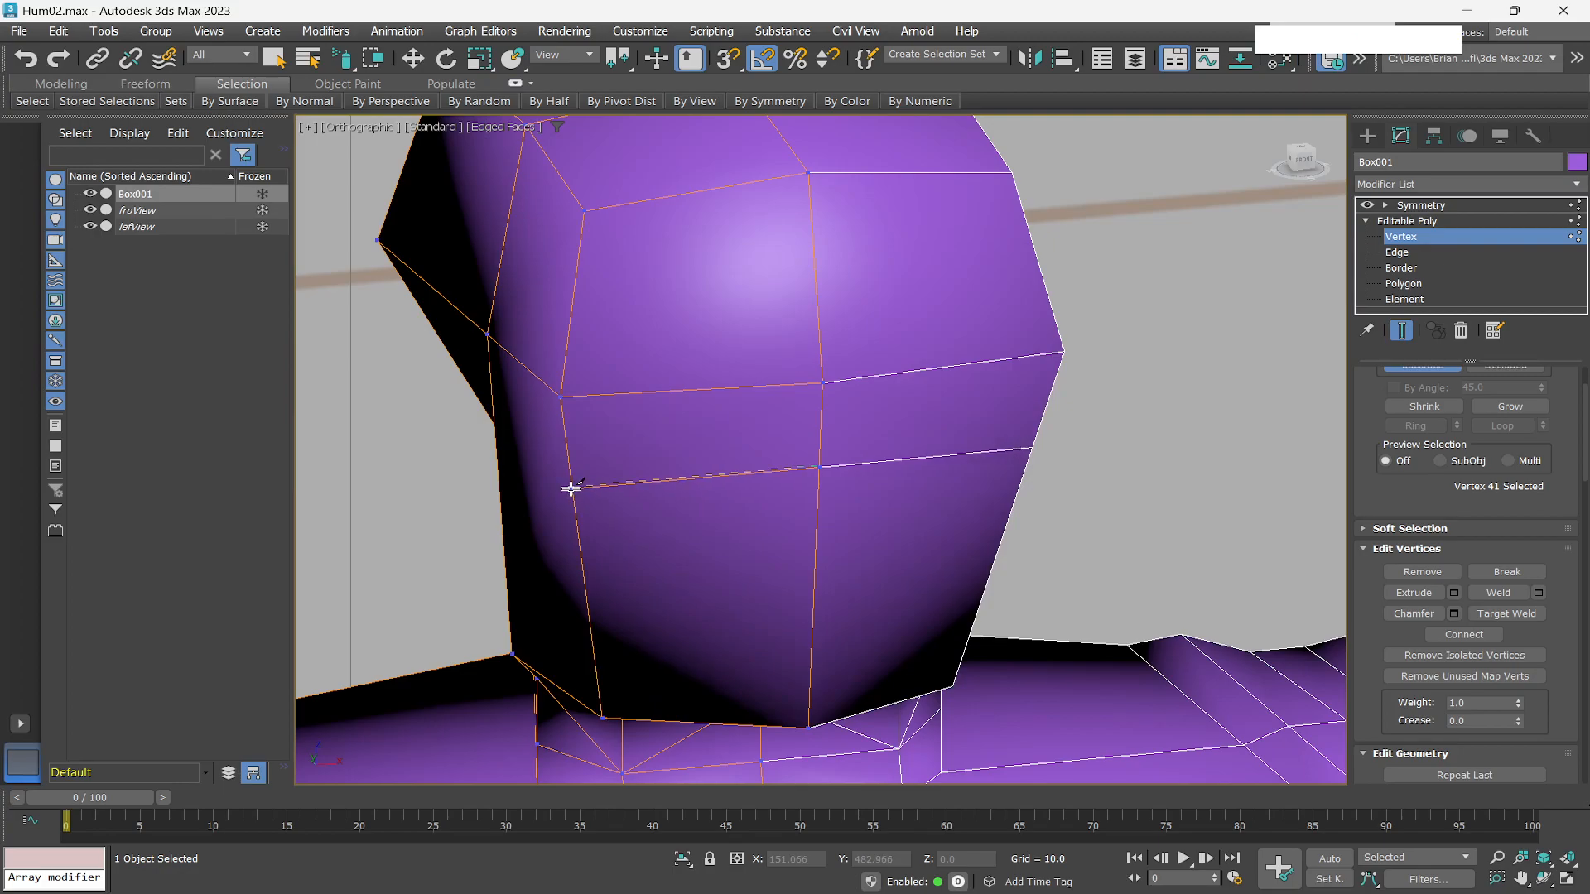
click(571, 488)
right_click(656, 570)
Cut a second horizontal edge across the lower face, below the first one.
click(582, 551)
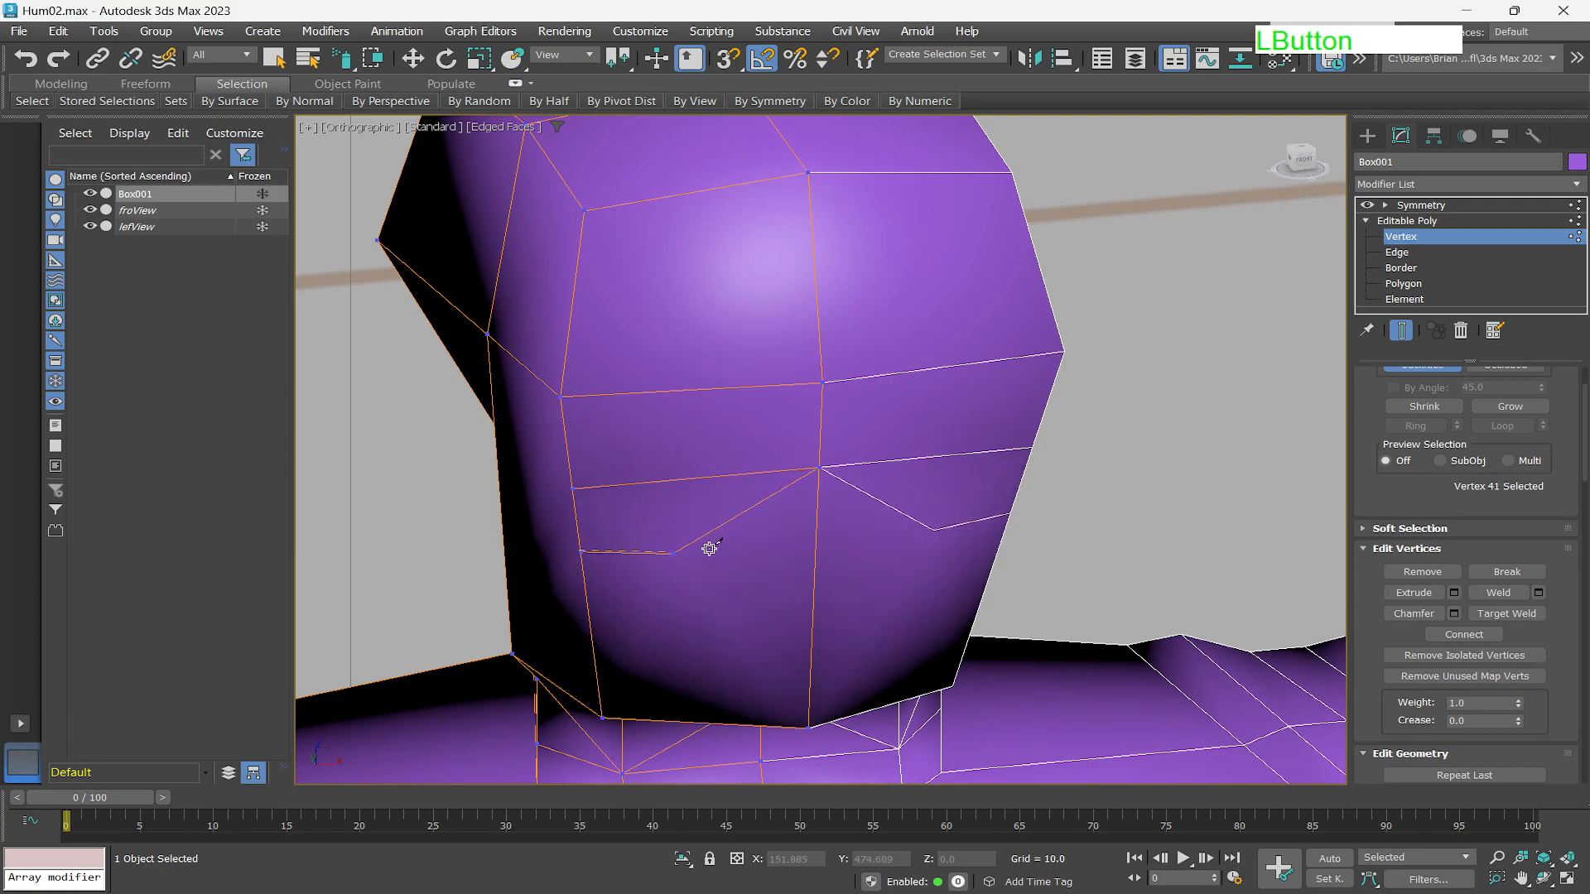
click(815, 533)
right_click(816, 533)
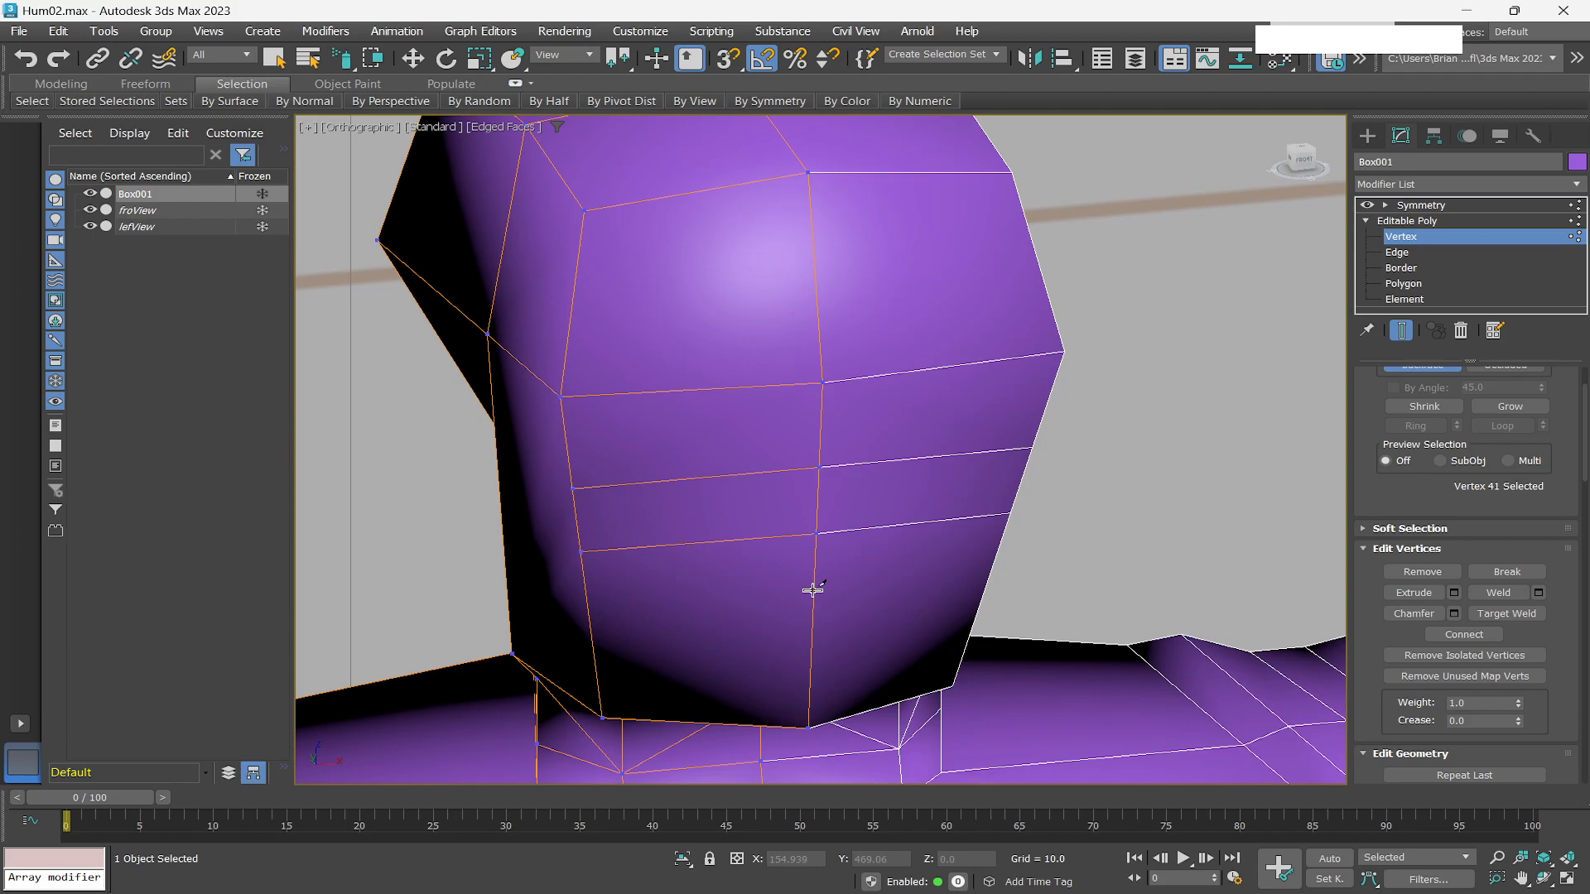
Cut edges outlining the top and side of a mouth area on the lower face.
click(812, 590)
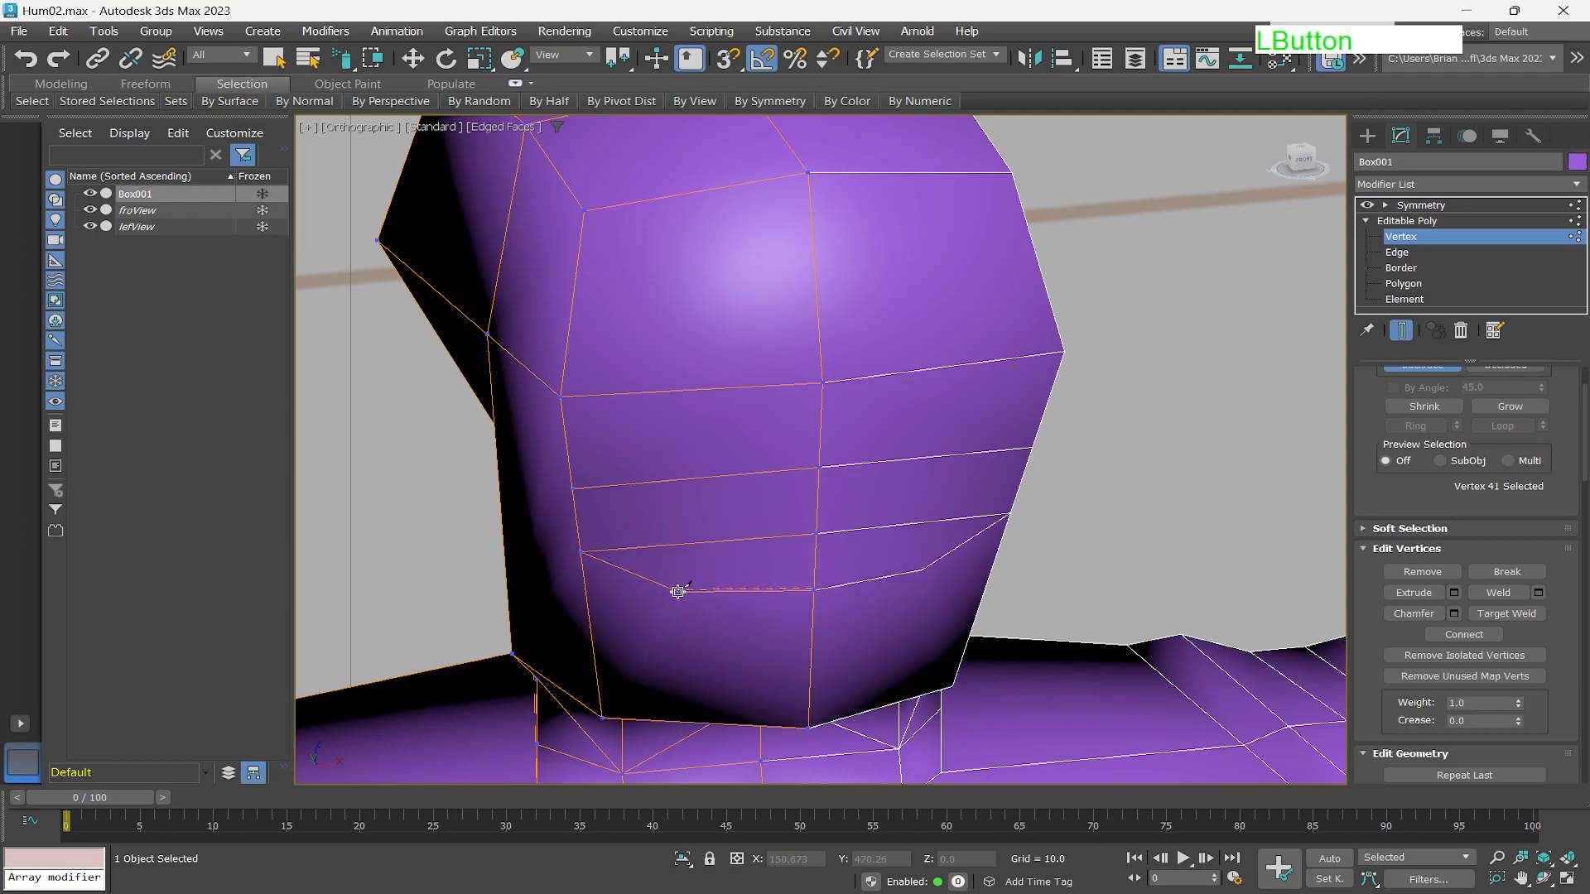
click(665, 593)
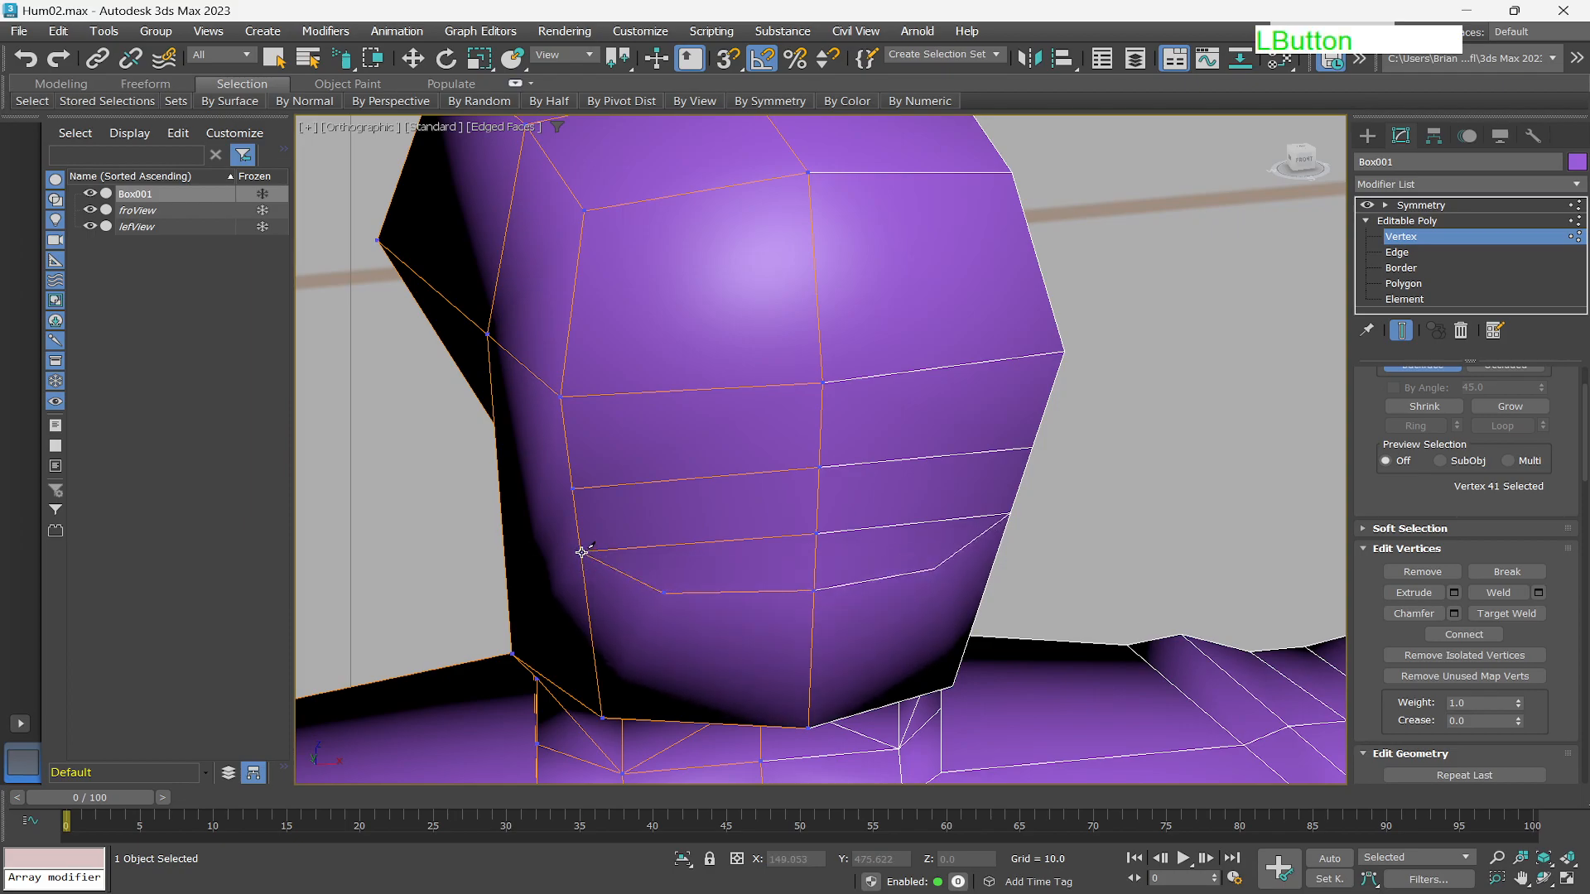
right_click(589, 647)
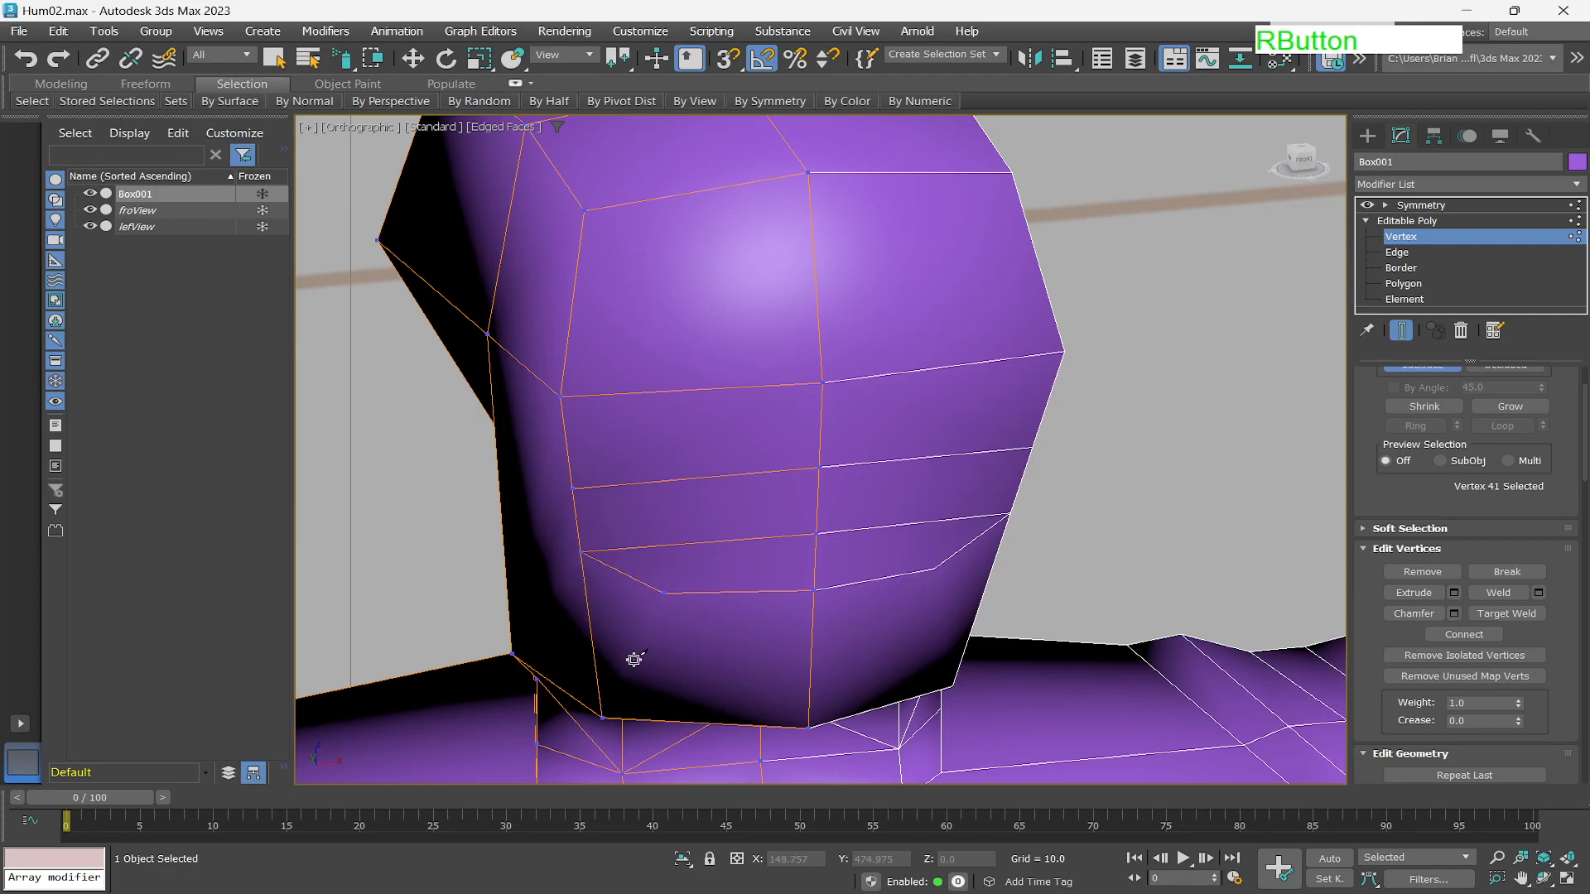
click(663, 593)
click(672, 625)
drag(671, 625, 671, 628)
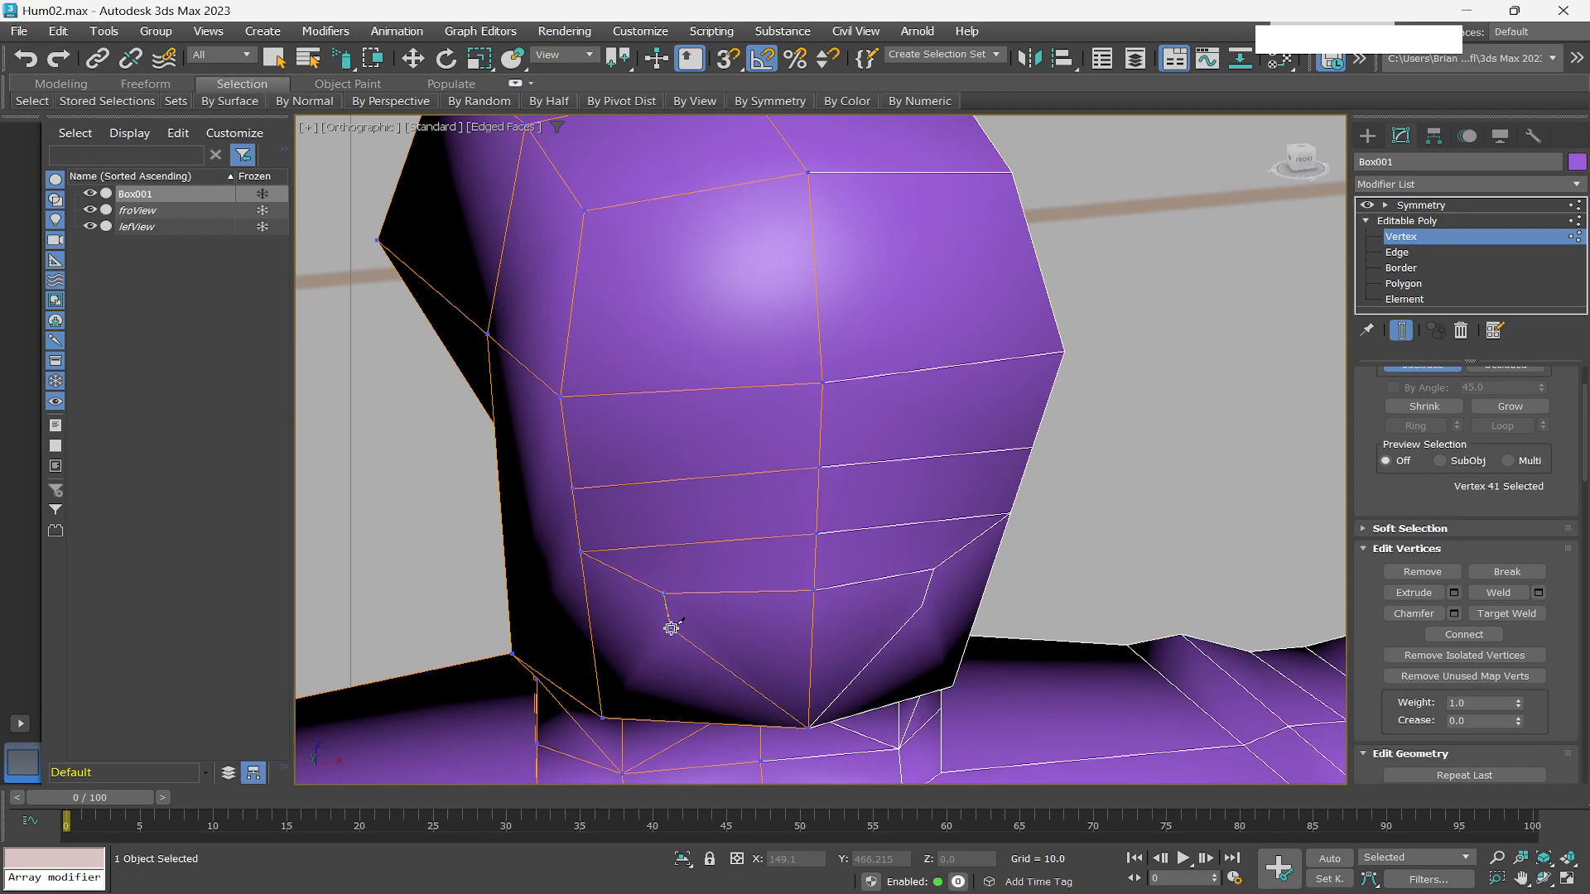
Cut the bottom edge of the mouth area and a diagonal edge down to the jaw corner.
click(663, 628)
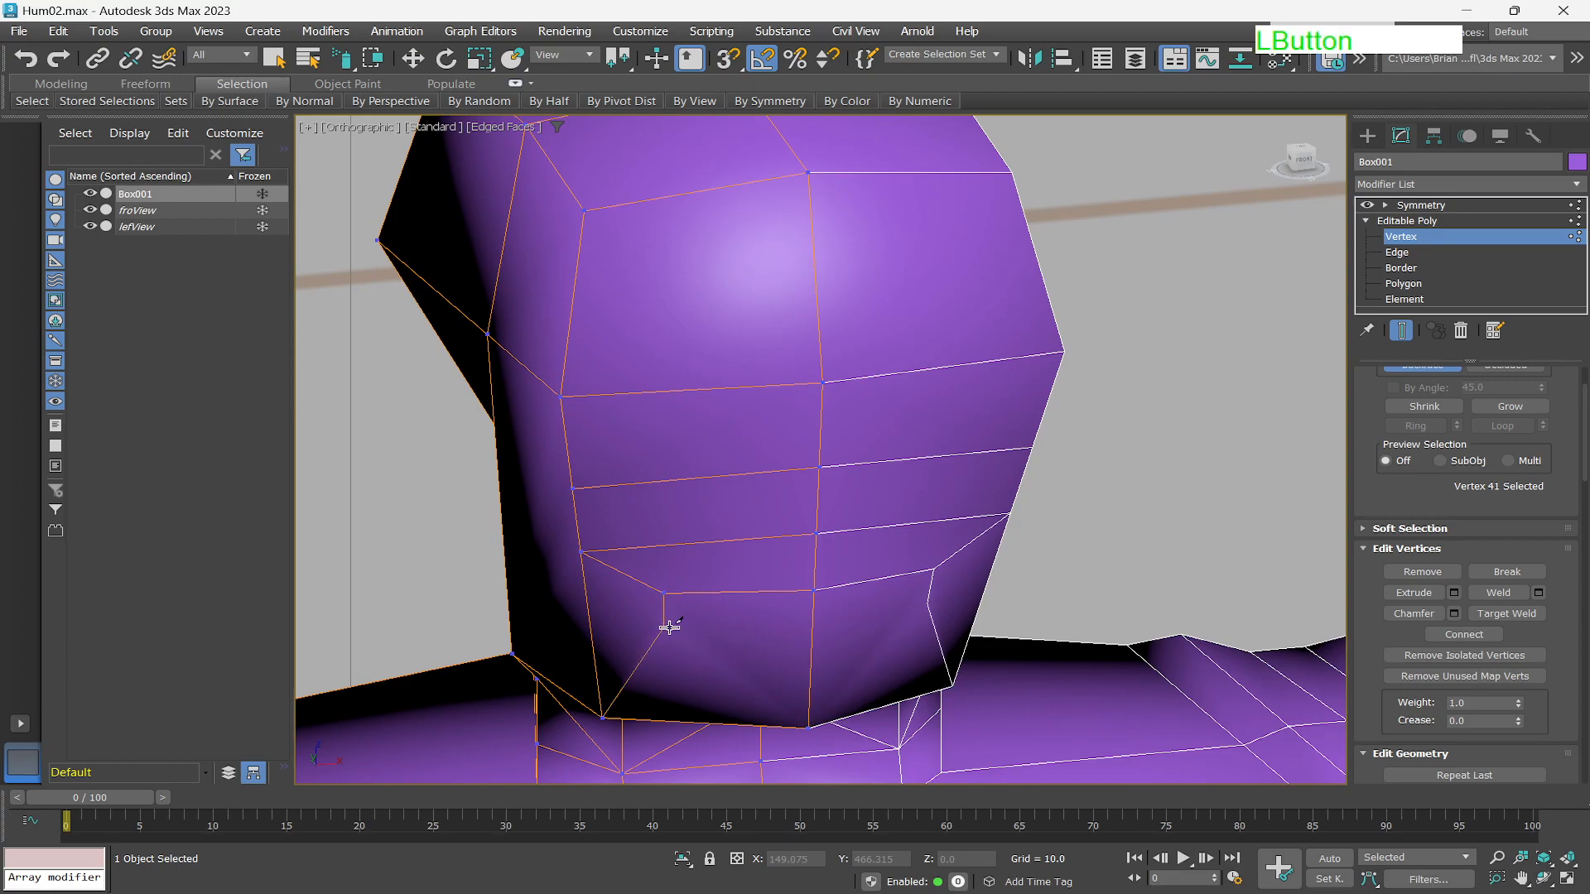
click(812, 618)
right_click(751, 669)
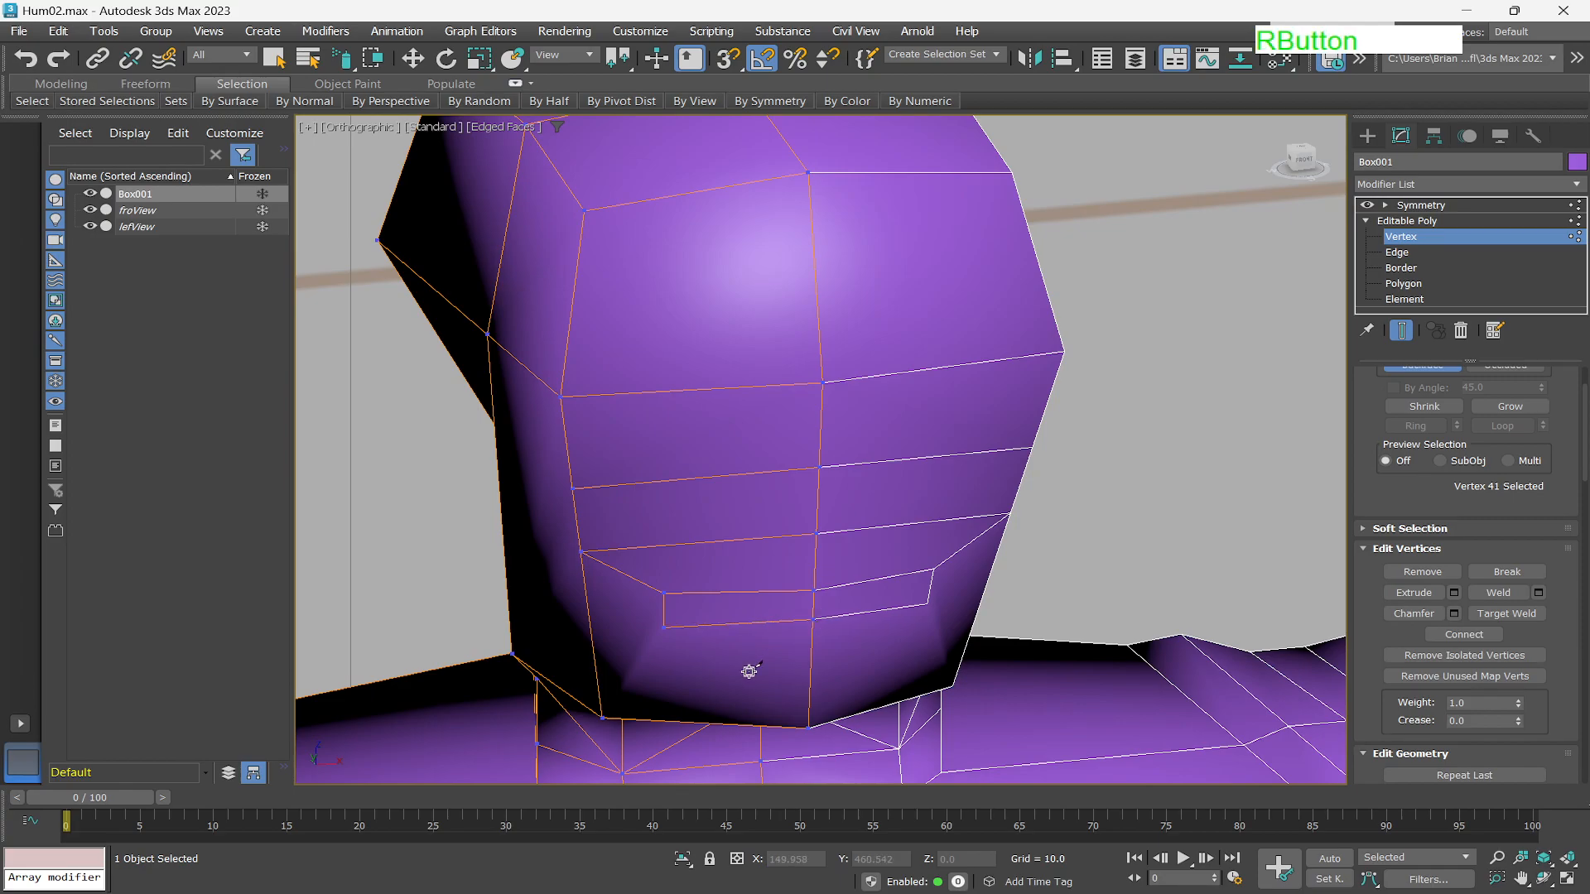
click(661, 627)
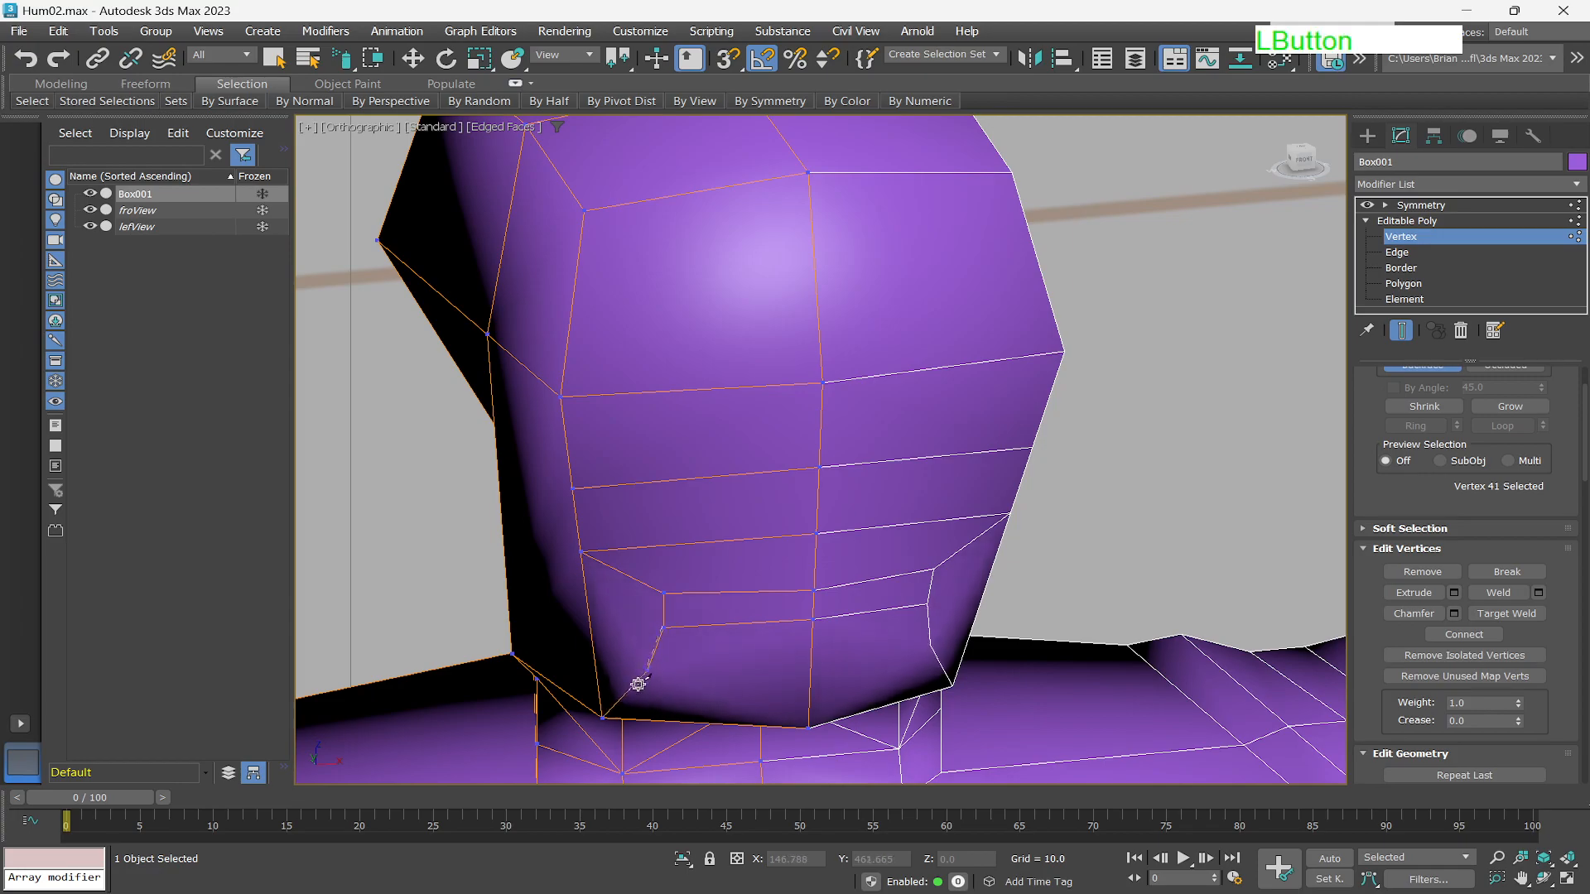
click(605, 717)
click(604, 716)
right_click(604, 716)
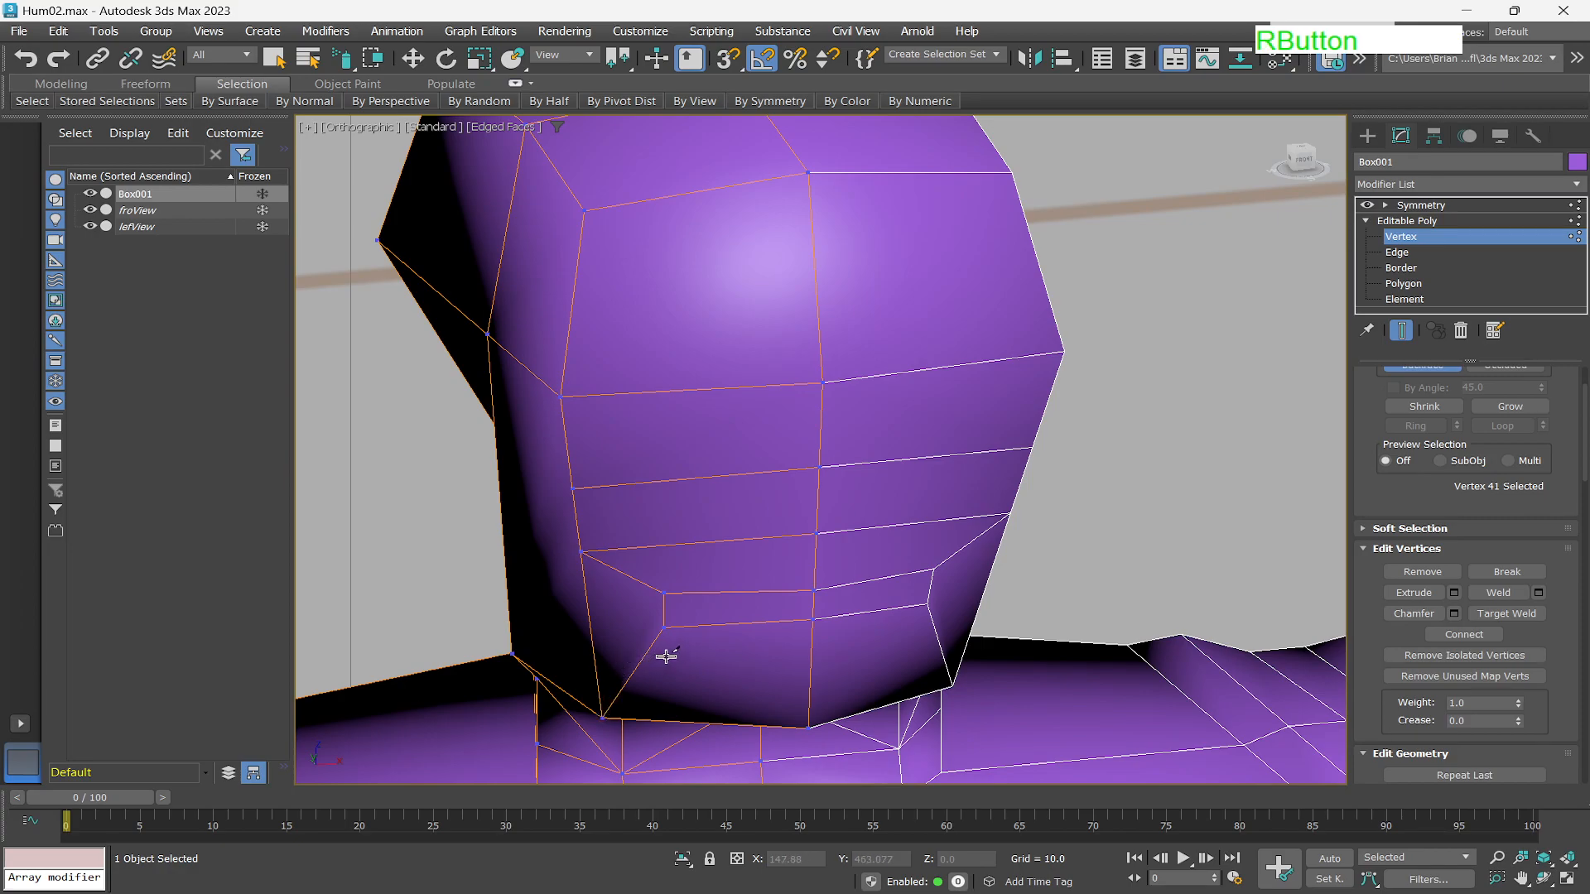
right_click(704, 655)
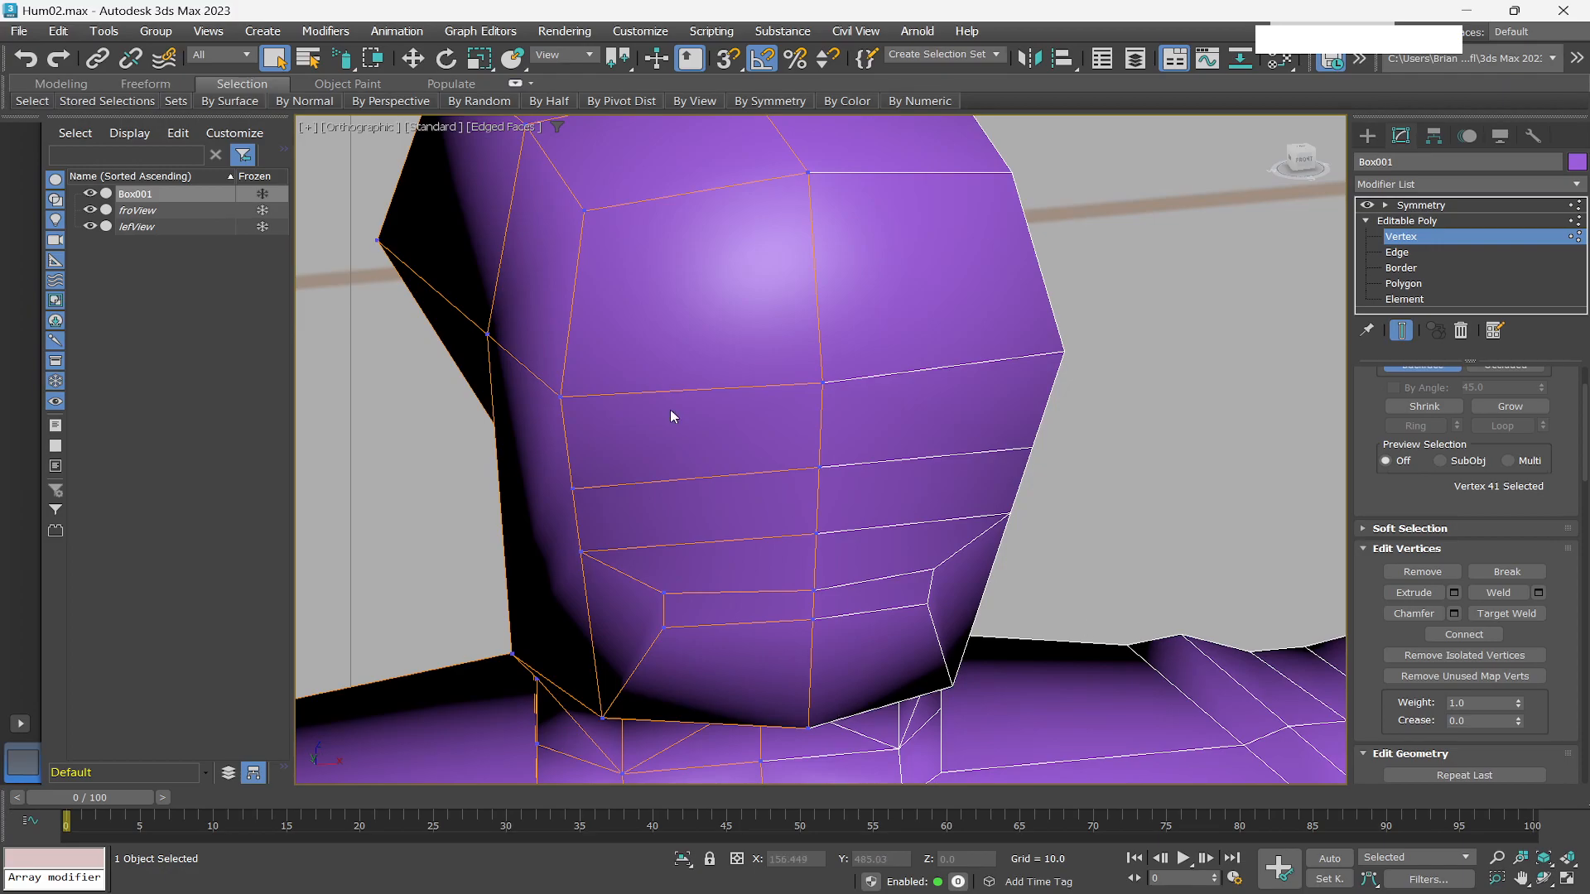
Insert a vertical edge loop down the middle of the face with Swift Loop.
click(62, 84)
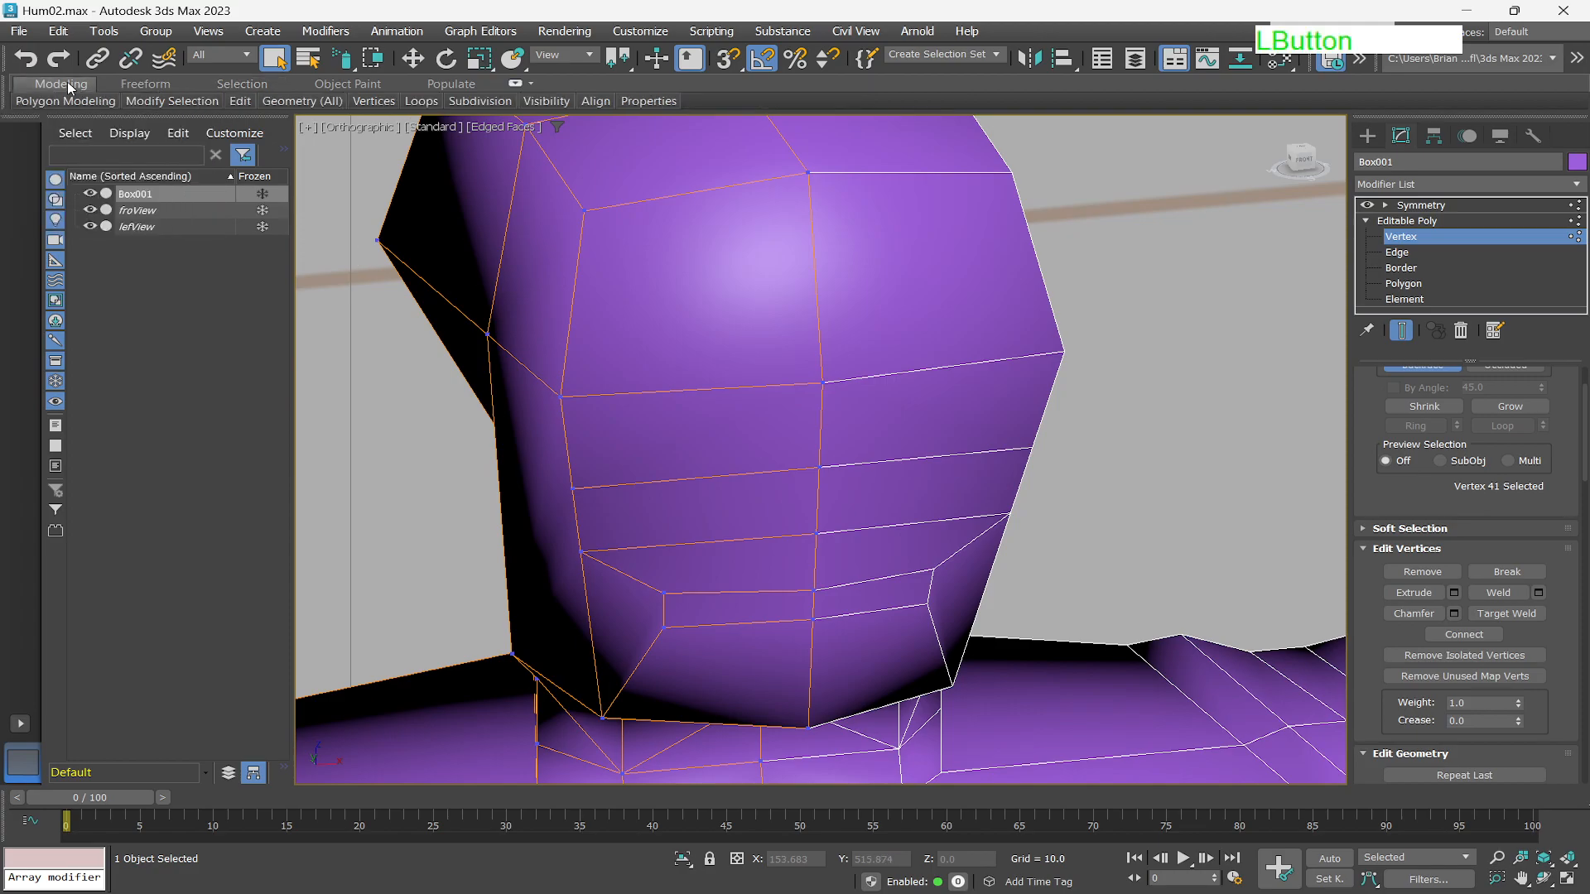
mouse_move(245, 106)
click(197, 149)
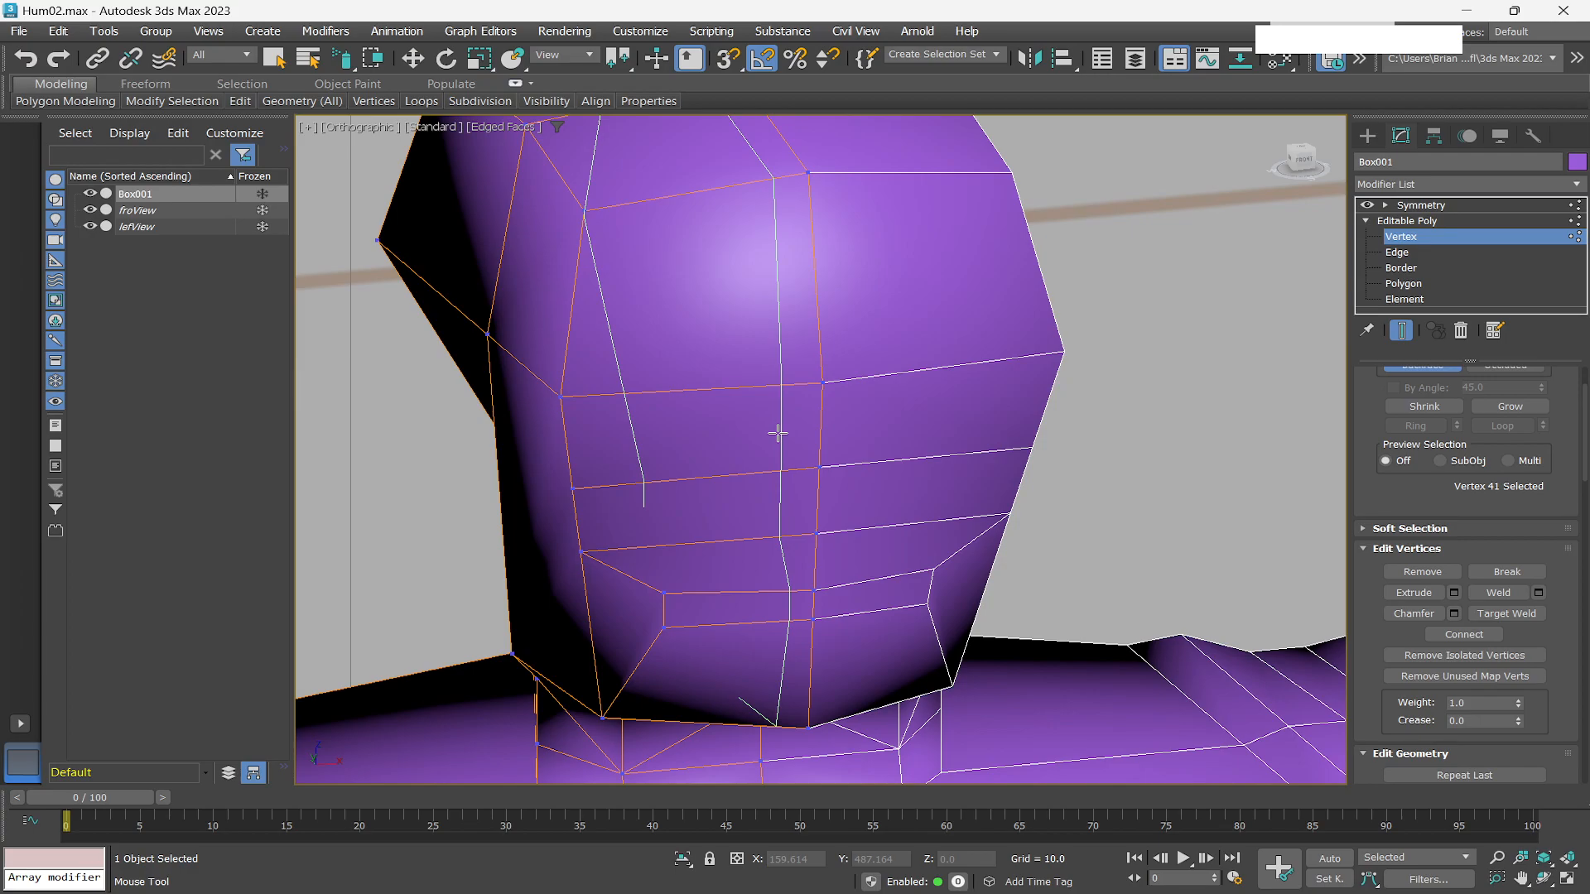
click(777, 433)
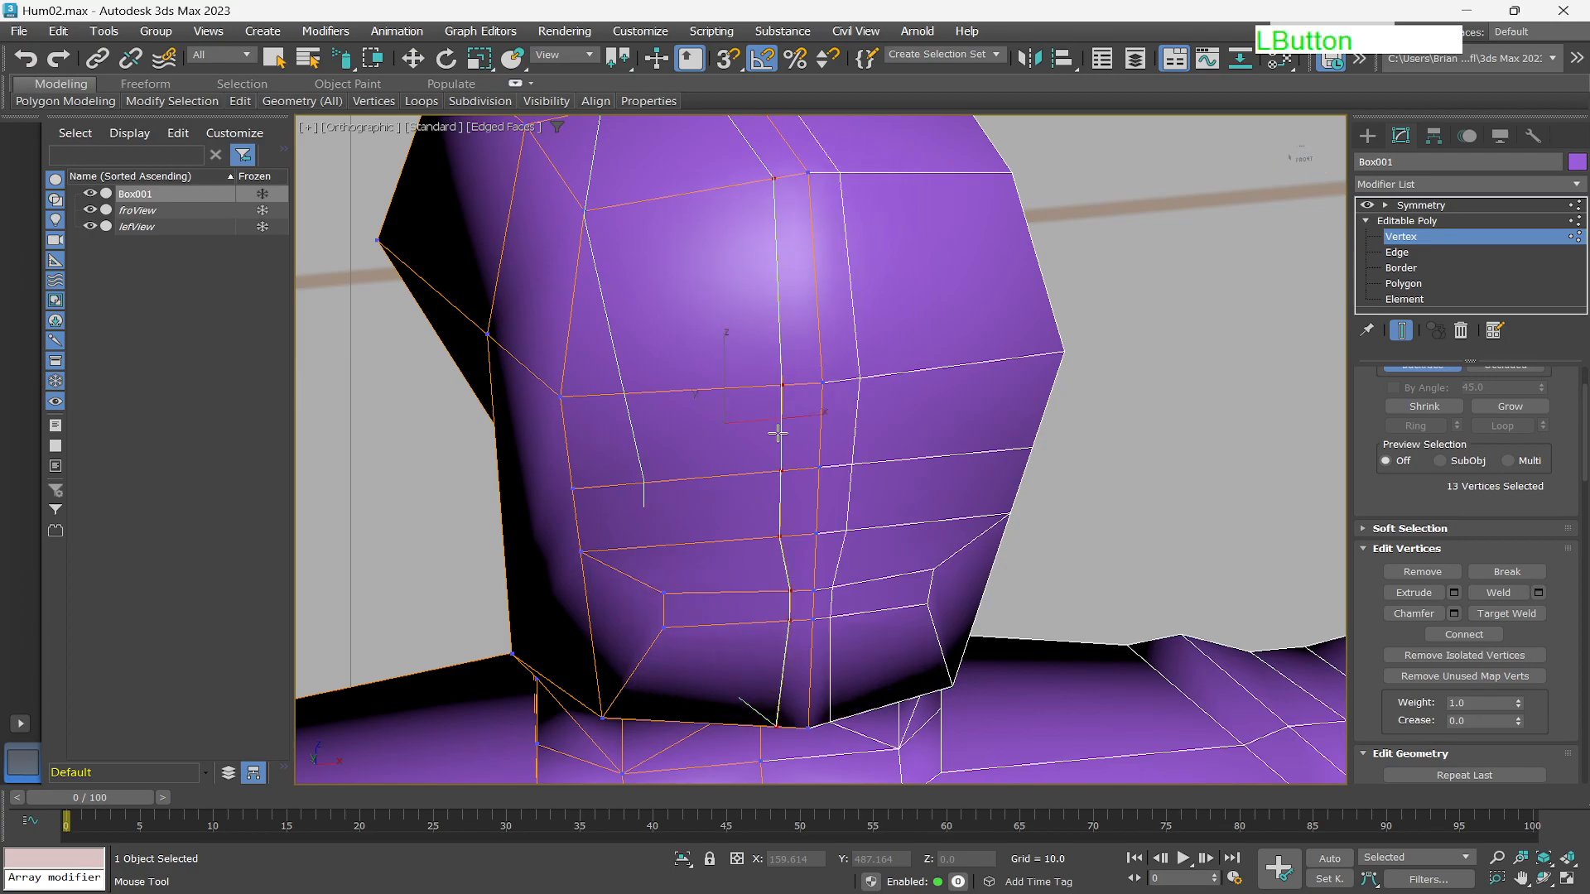
right_click(747, 479)
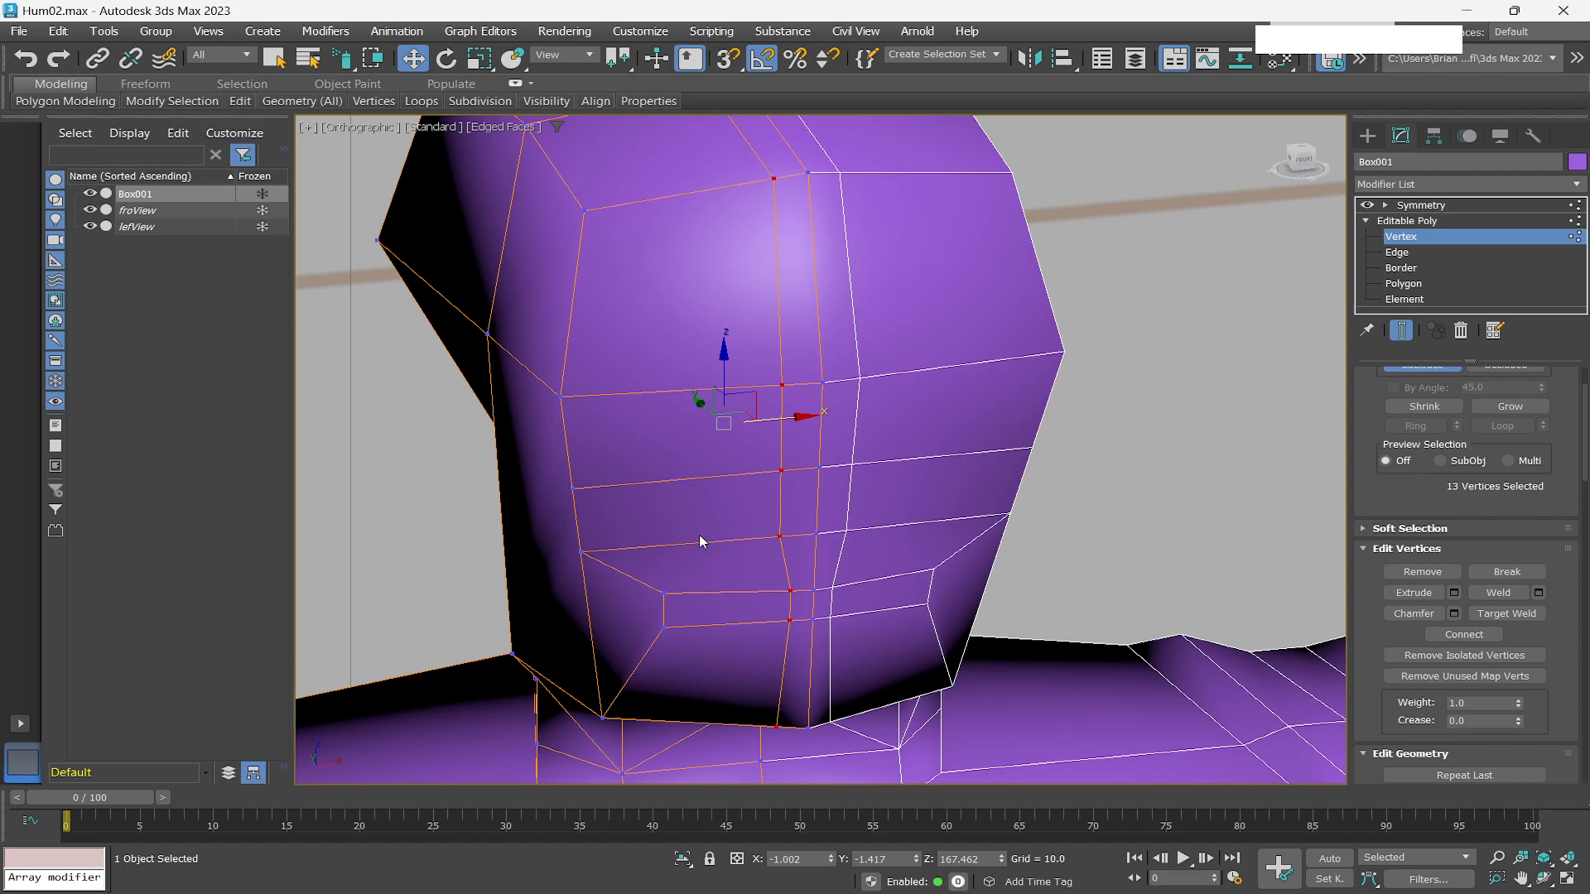
At polygon level, bevel the eye polygon inward with height -0.236 and outline -1.846.
click(1403, 283)
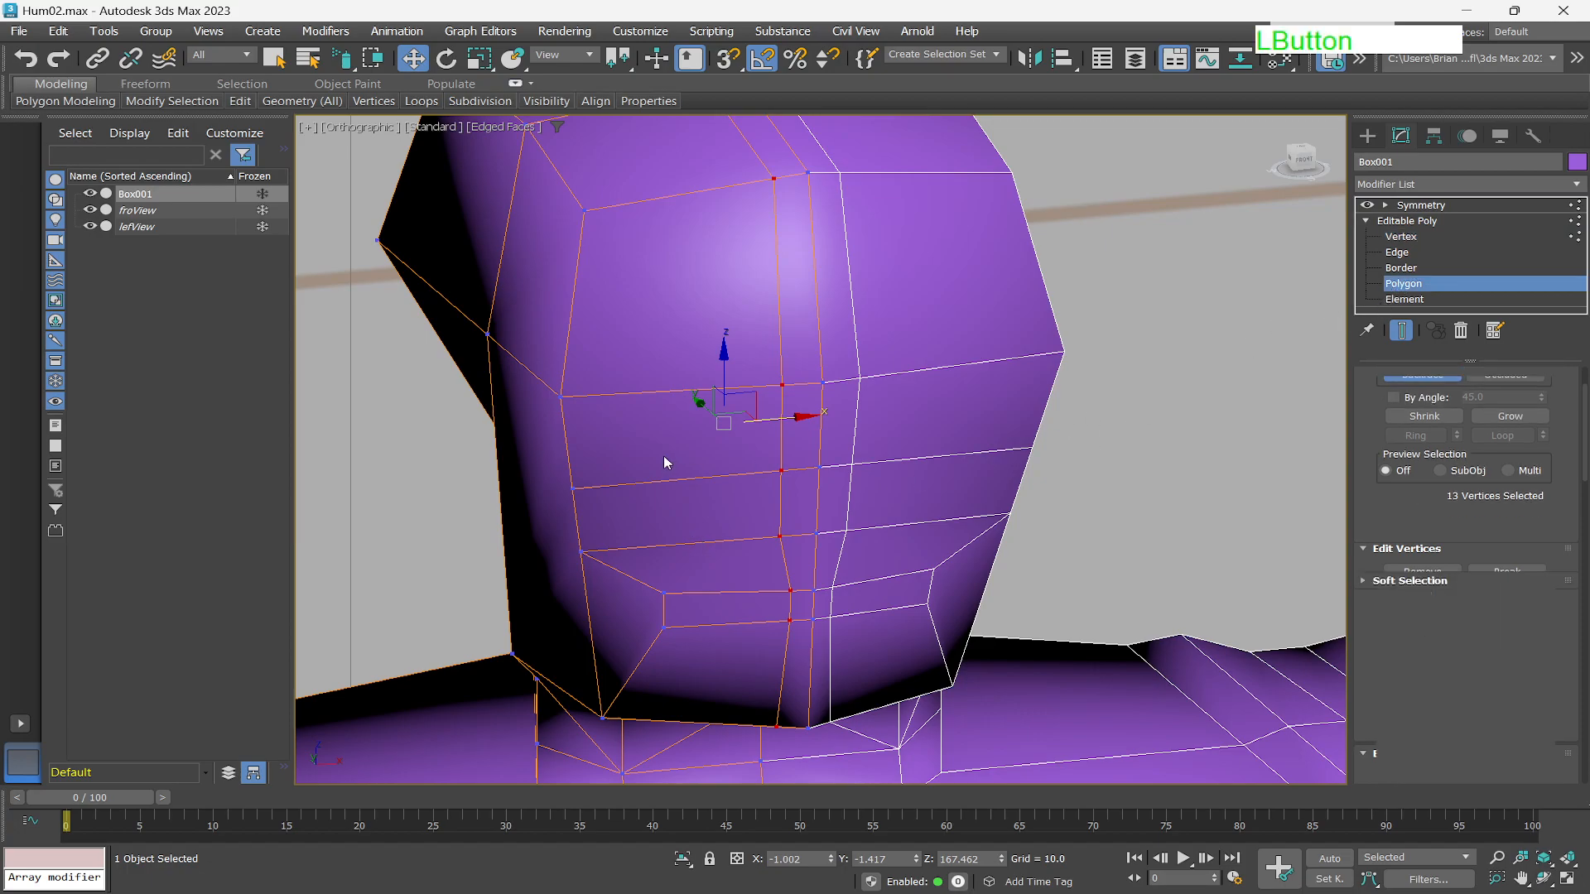
click(694, 442)
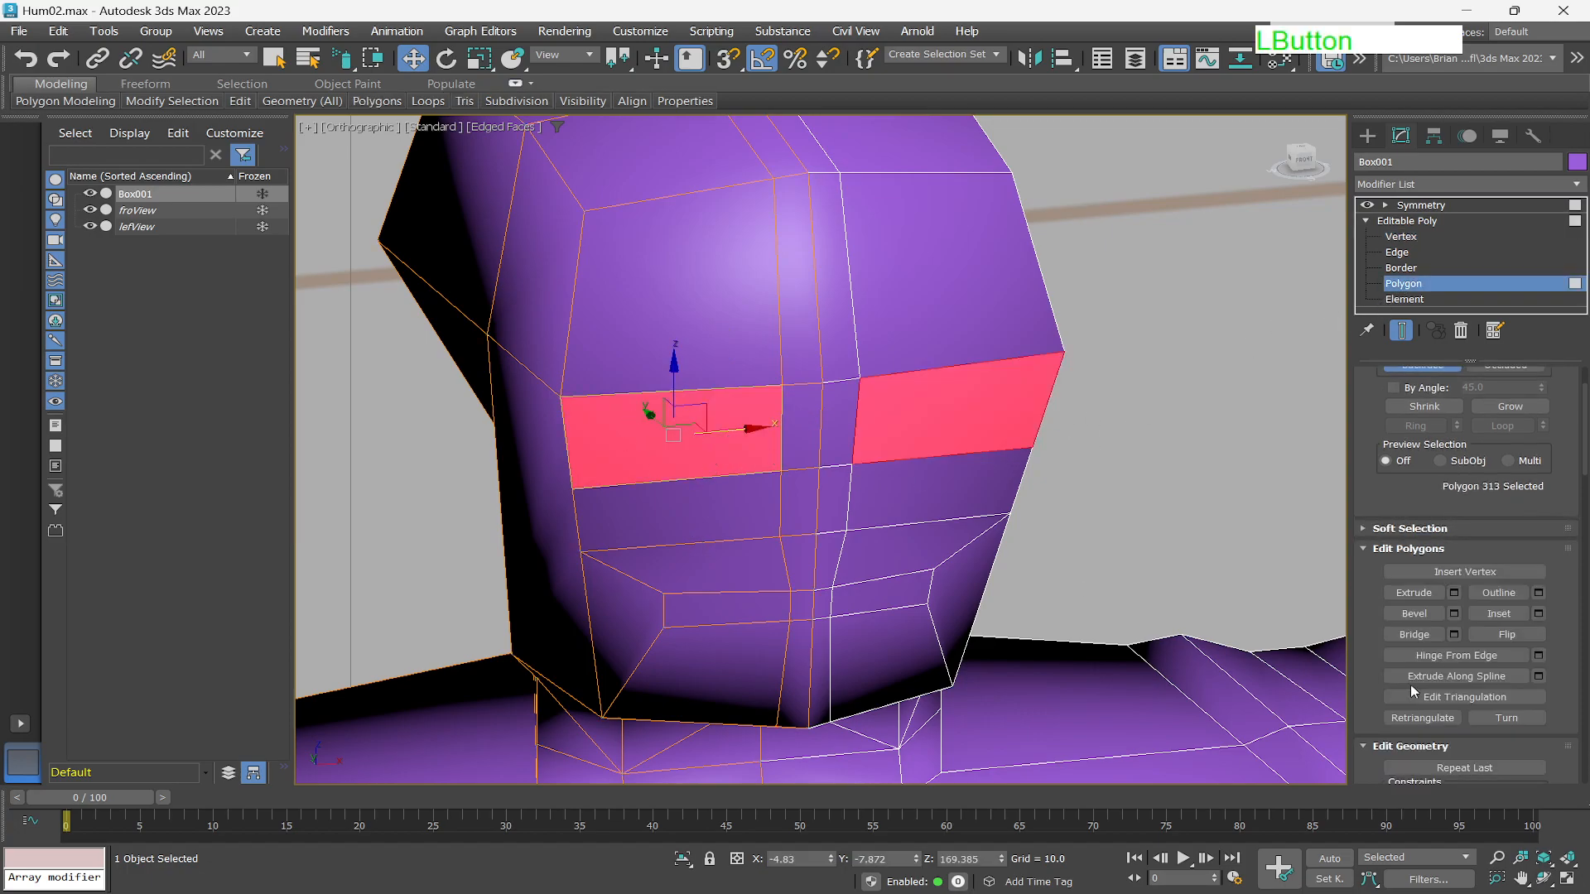
click(1454, 617)
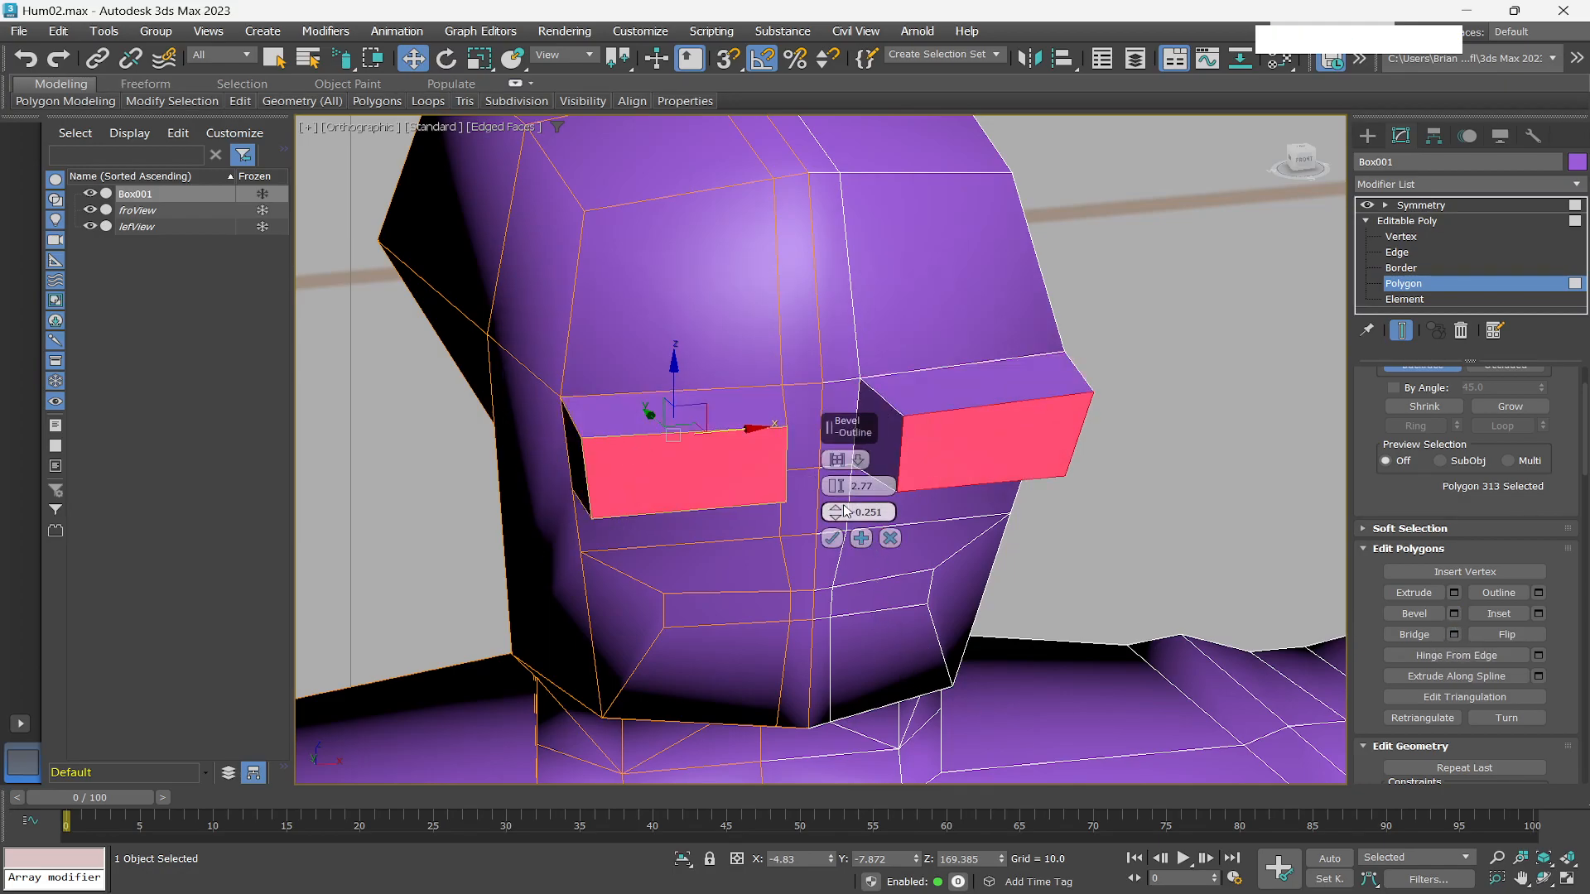
drag(837, 486, 835, 526)
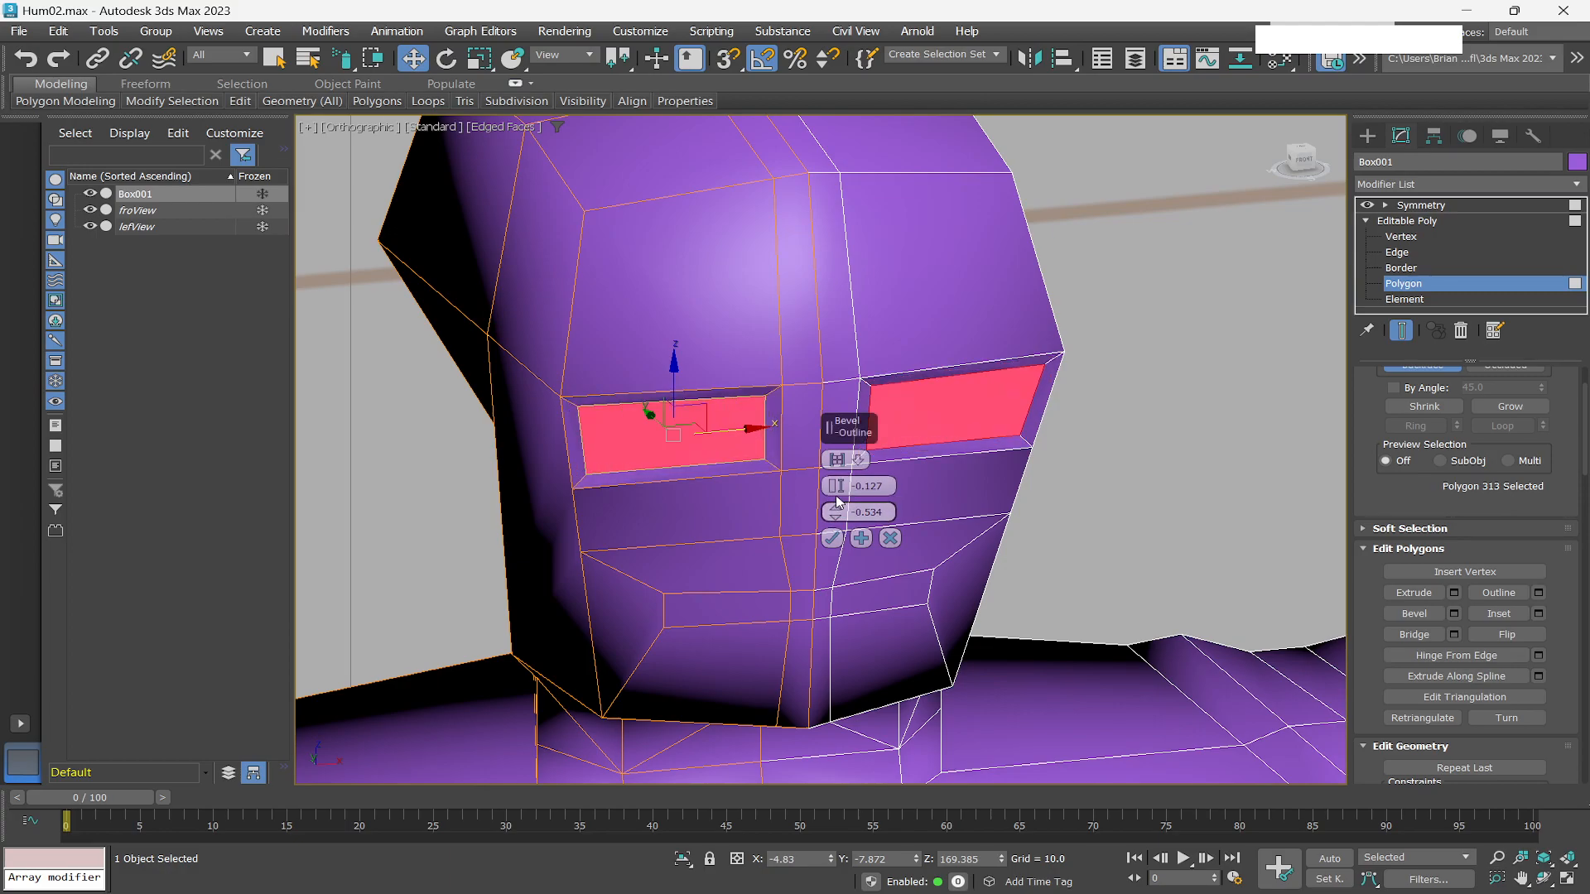
drag(838, 519, 860, 555)
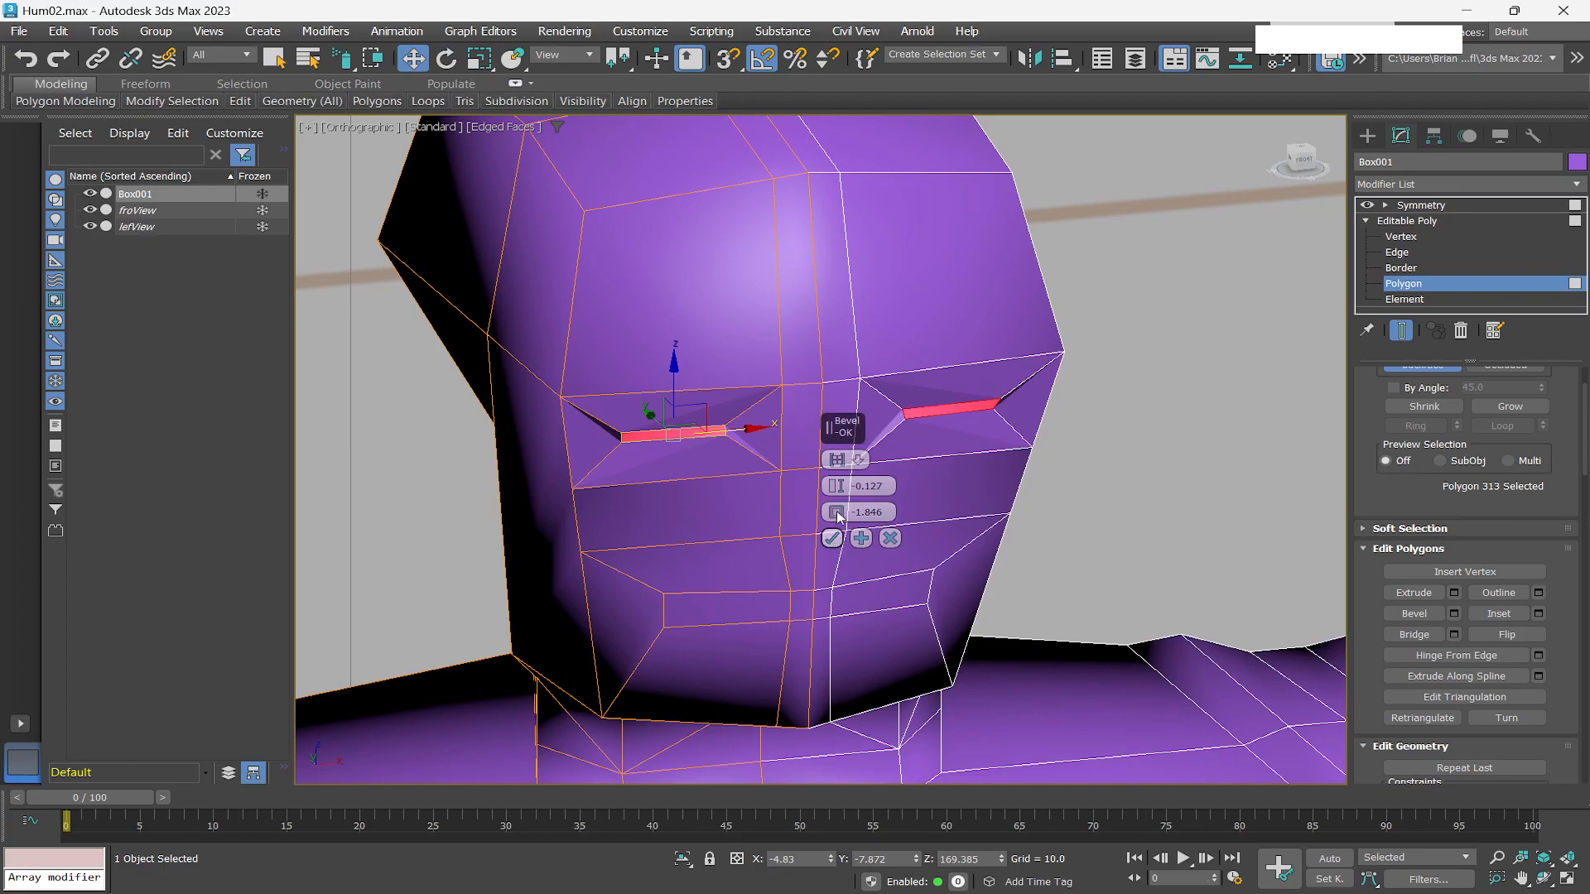
mouse_move(838, 488)
mouse_down()
mouse_move(839, 464)
mouse_move(837, 486)
mouse_up()
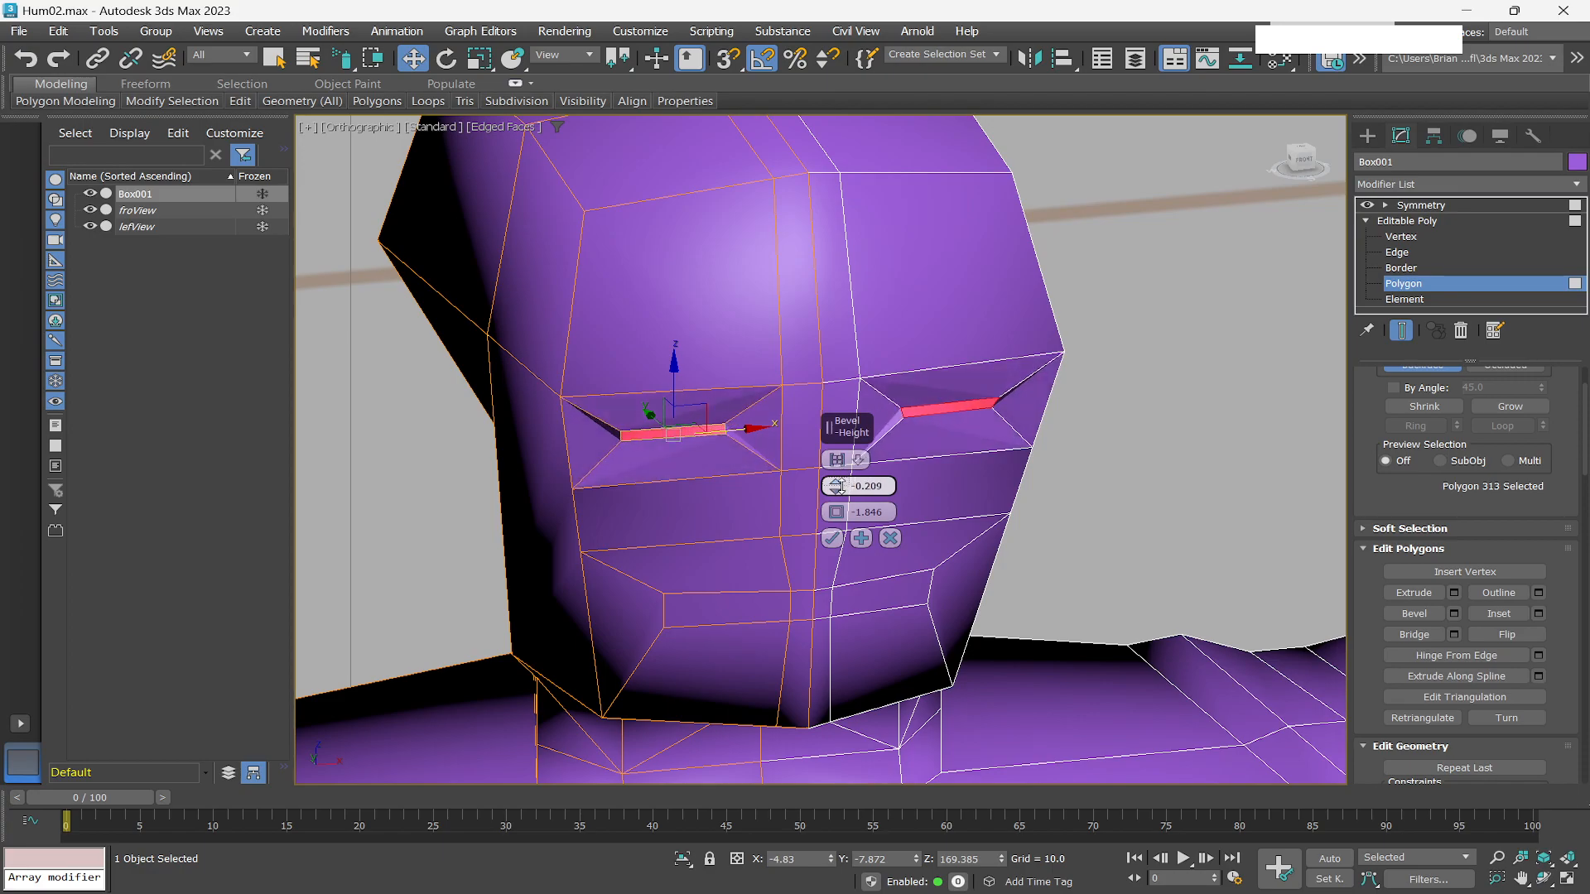
click(831, 538)
Scale the eye socket polygon up vertically, then return to the select tool.
scroll(578, 488, down, 1)
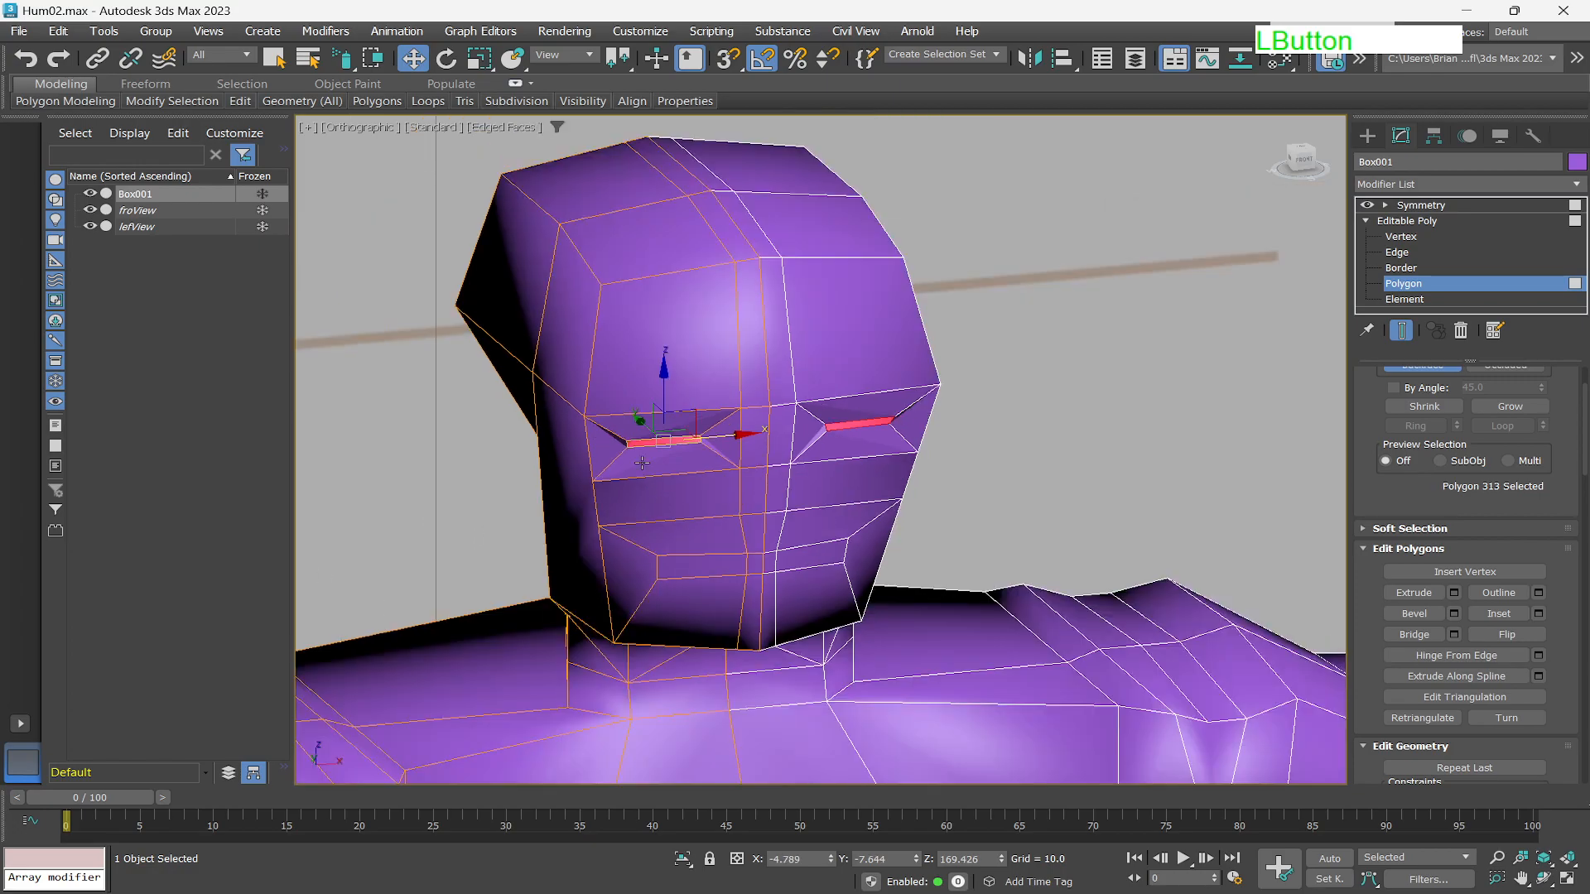
scroll(658, 448, up, 5)
scroll(678, 422, down, 2)
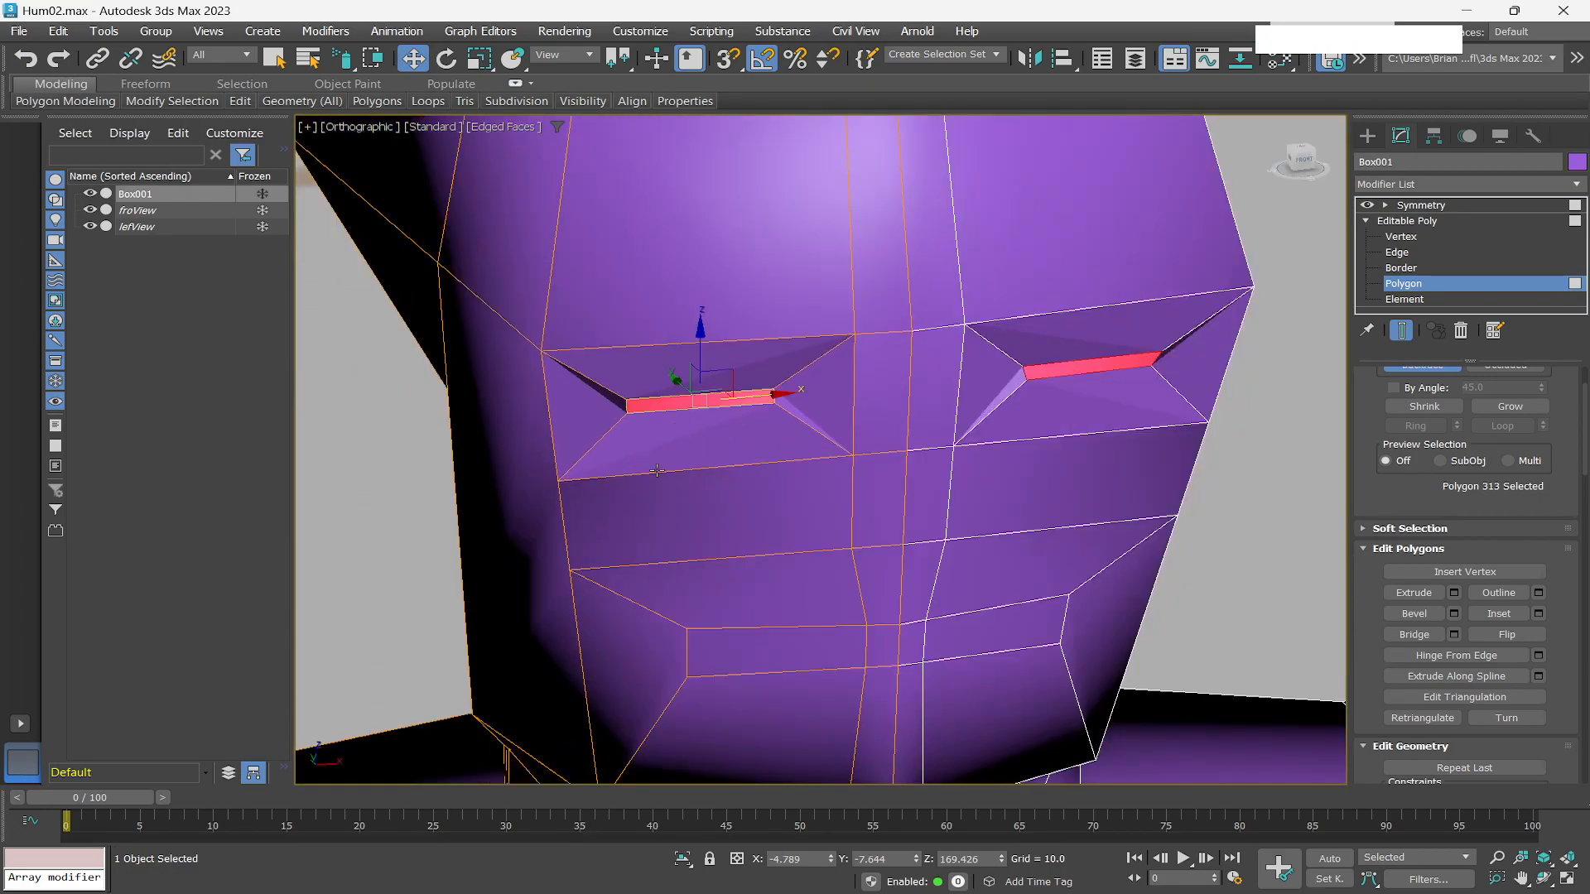
scroll(636, 440, up, 1)
key(r)
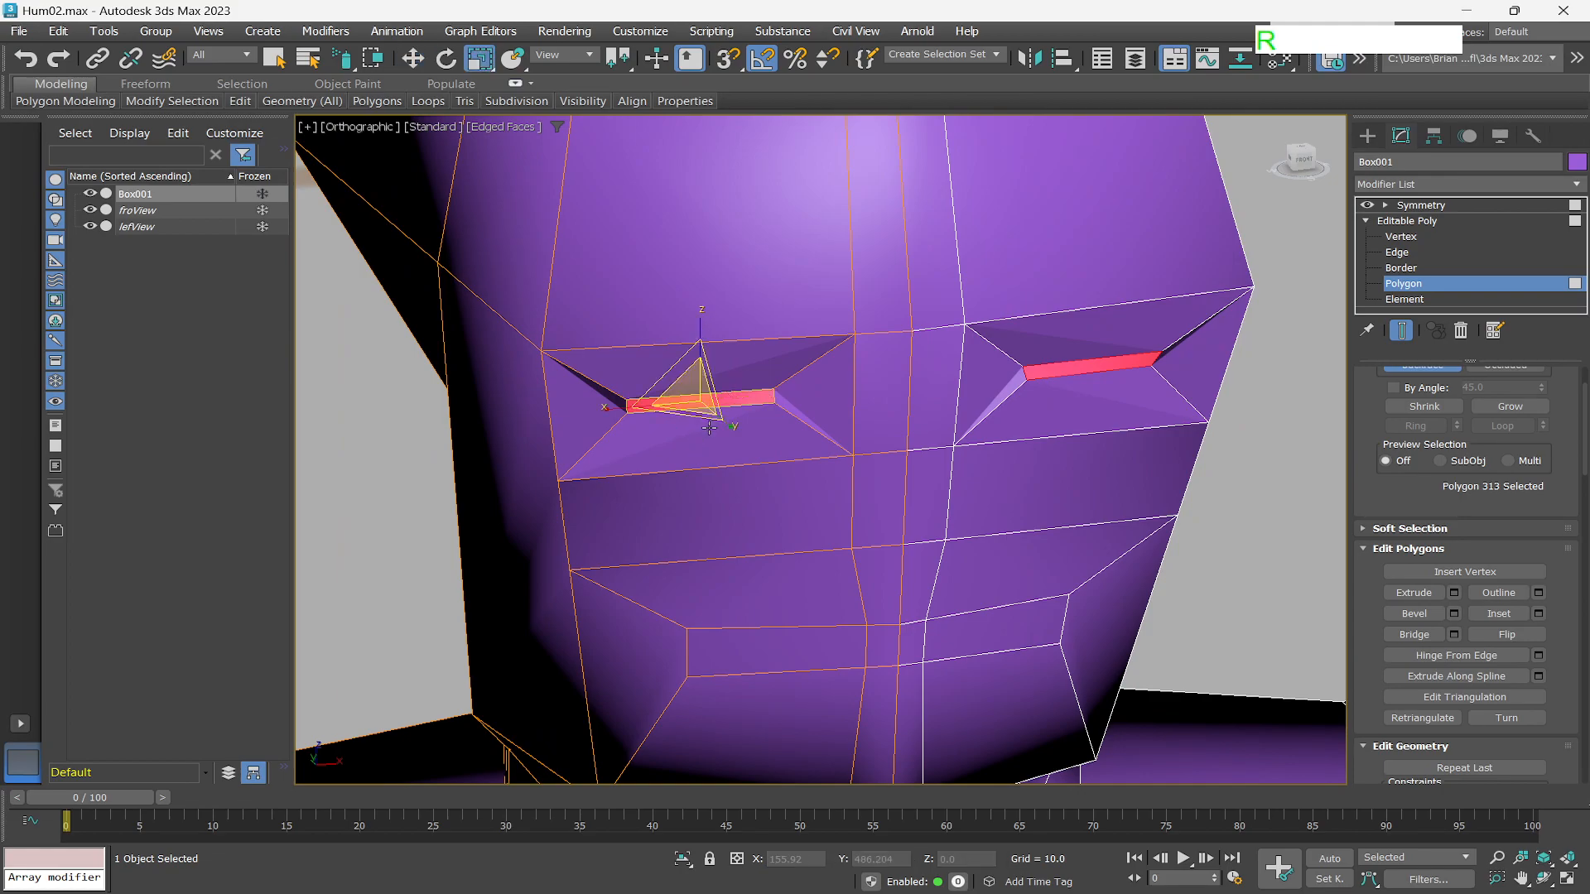
drag(701, 331, 683, 232)
drag(642, 408, 635, 406)
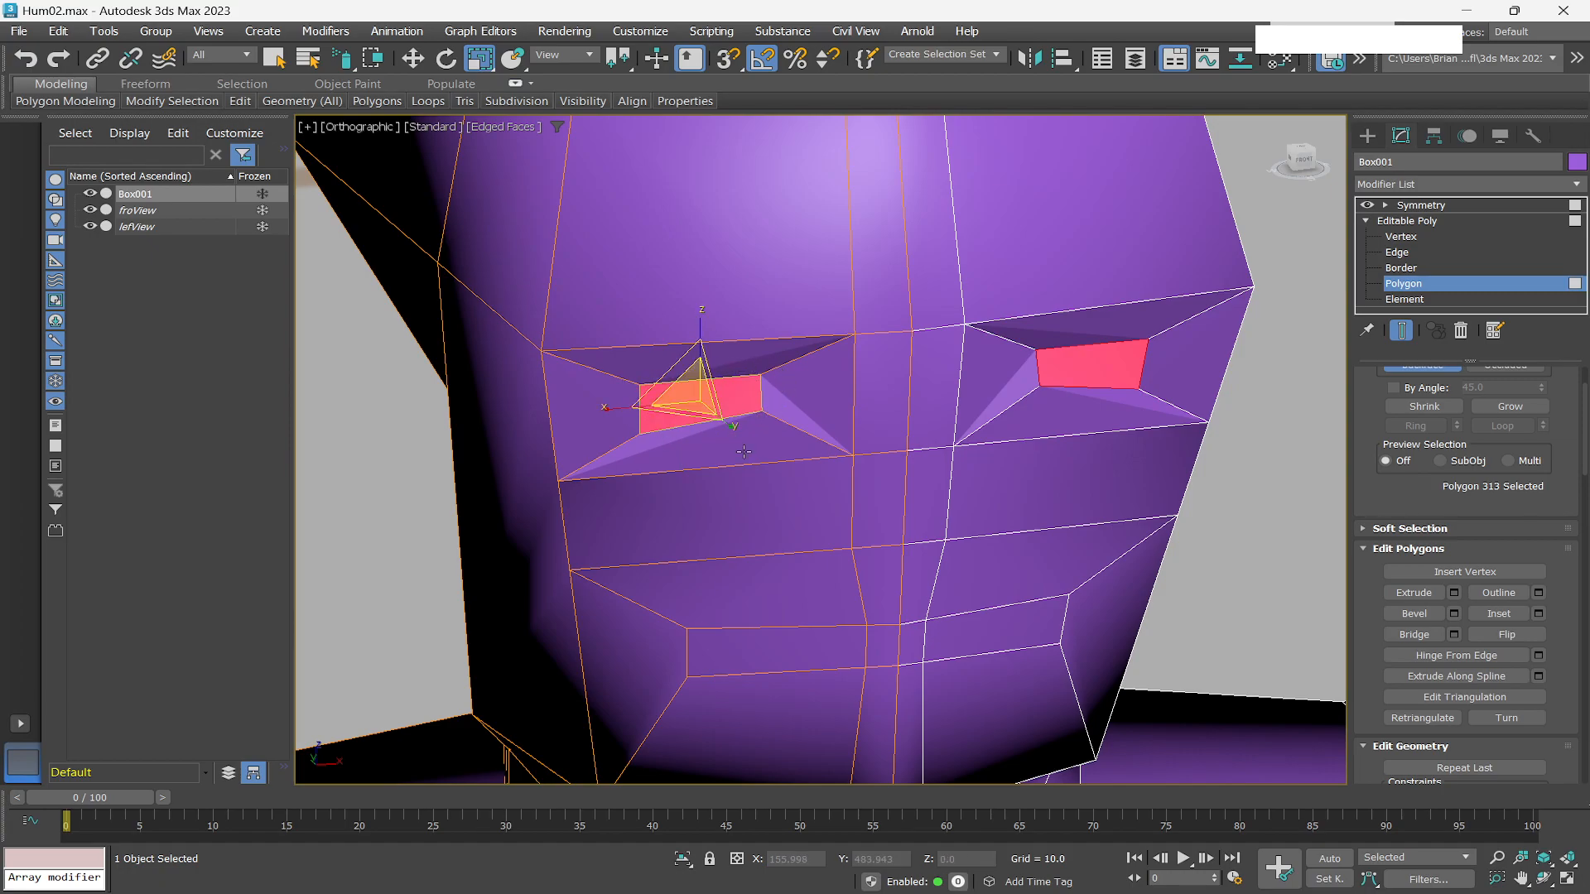
key(q)
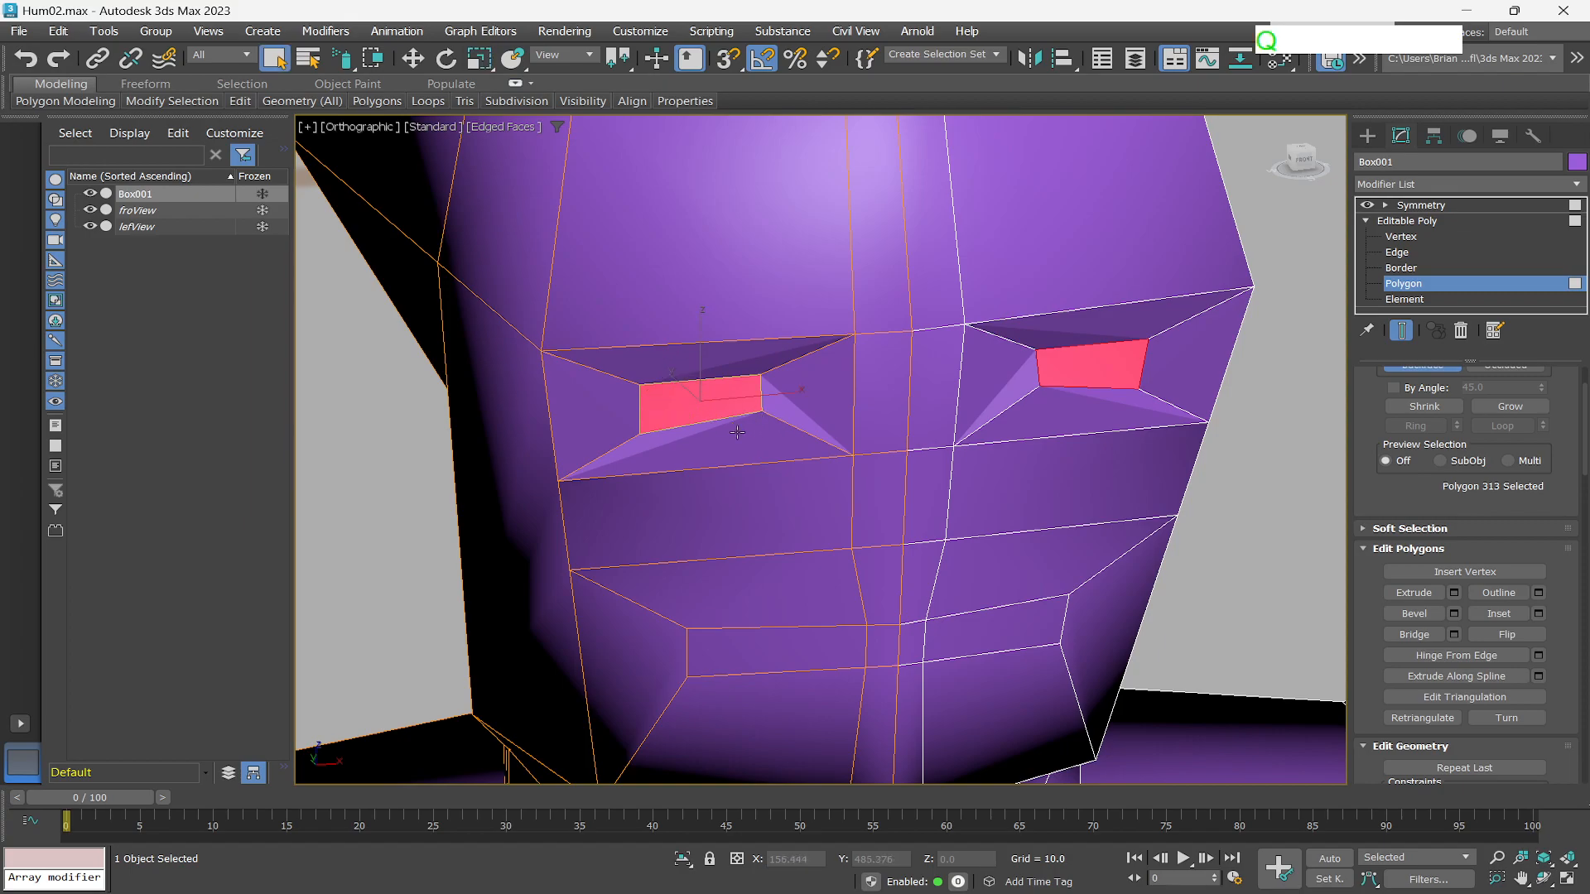
Select the centre polygons between the eyes and, at vertex level, cut a short edge across the nose bridge with Cut.
scroll(712, 434, down, 4)
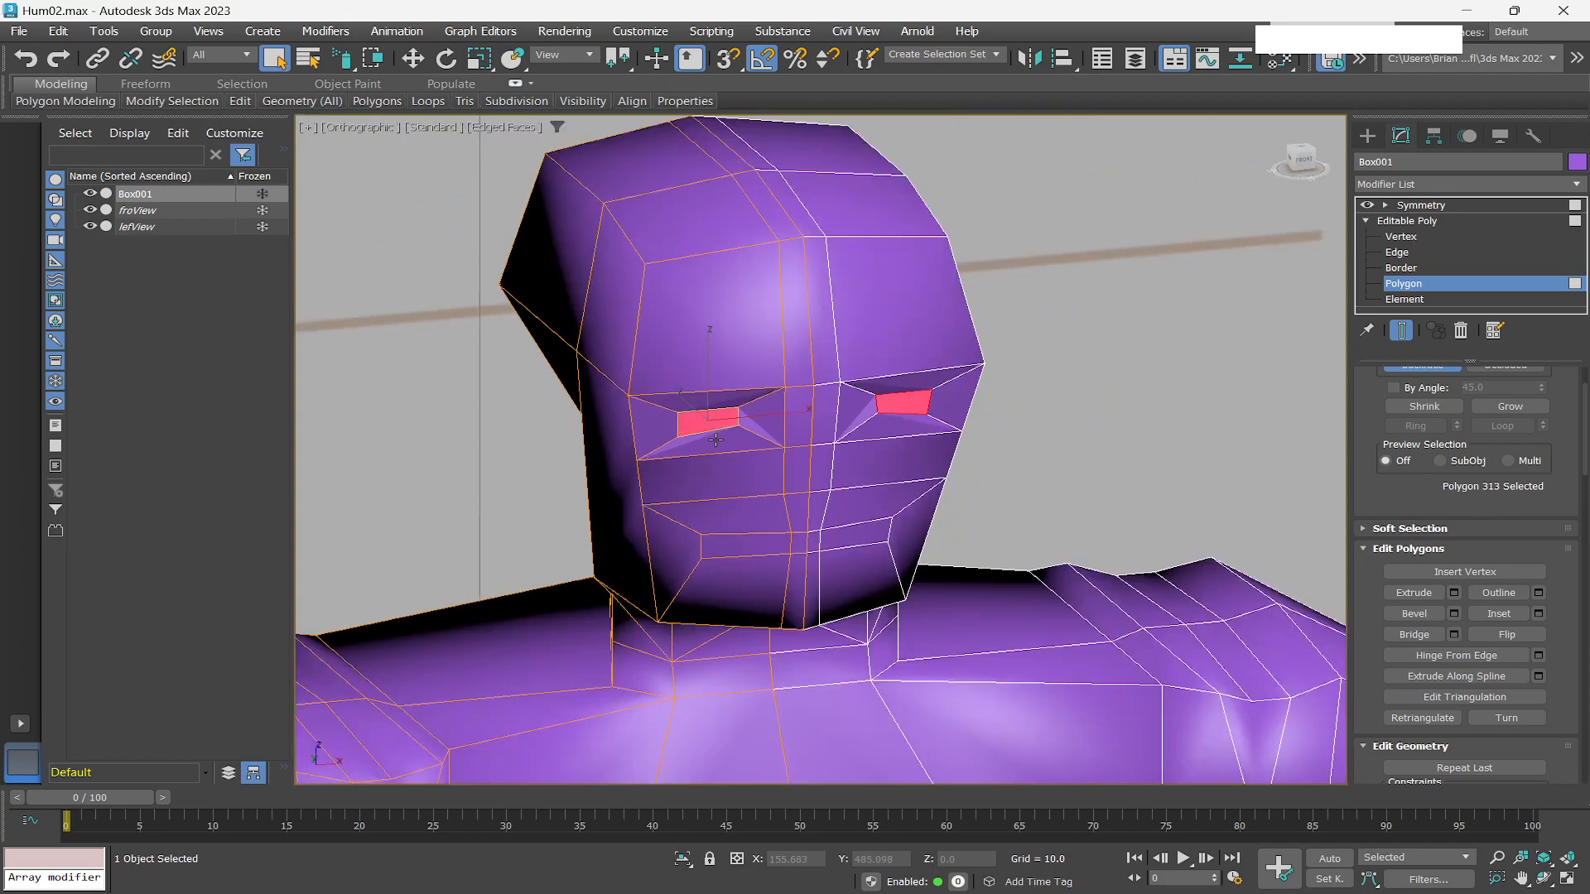
scroll(716, 441, up, 2)
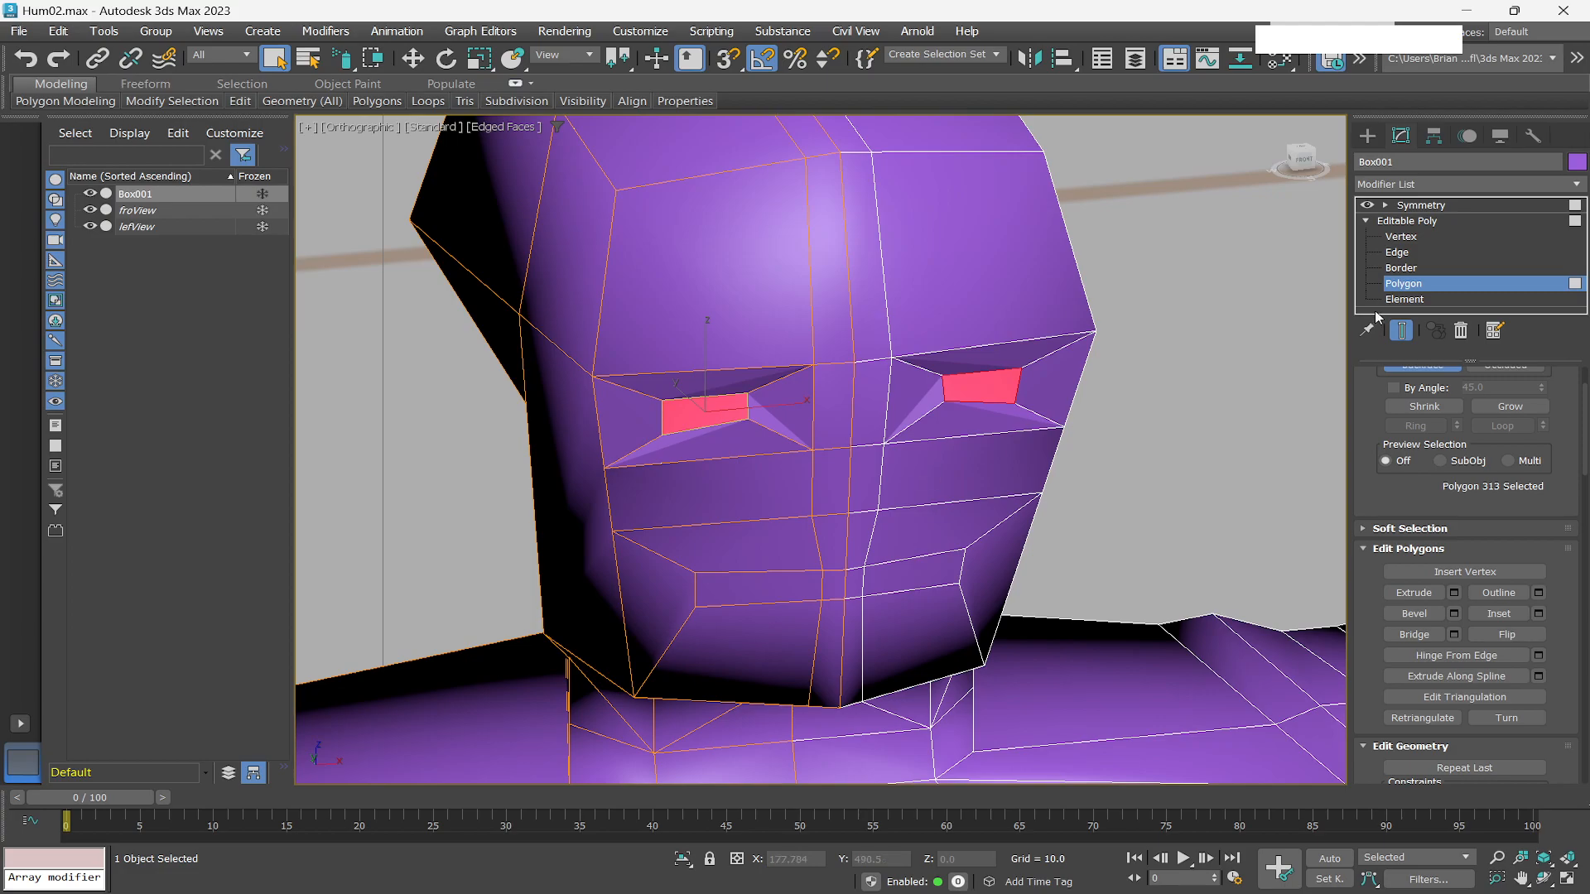
click(838, 397)
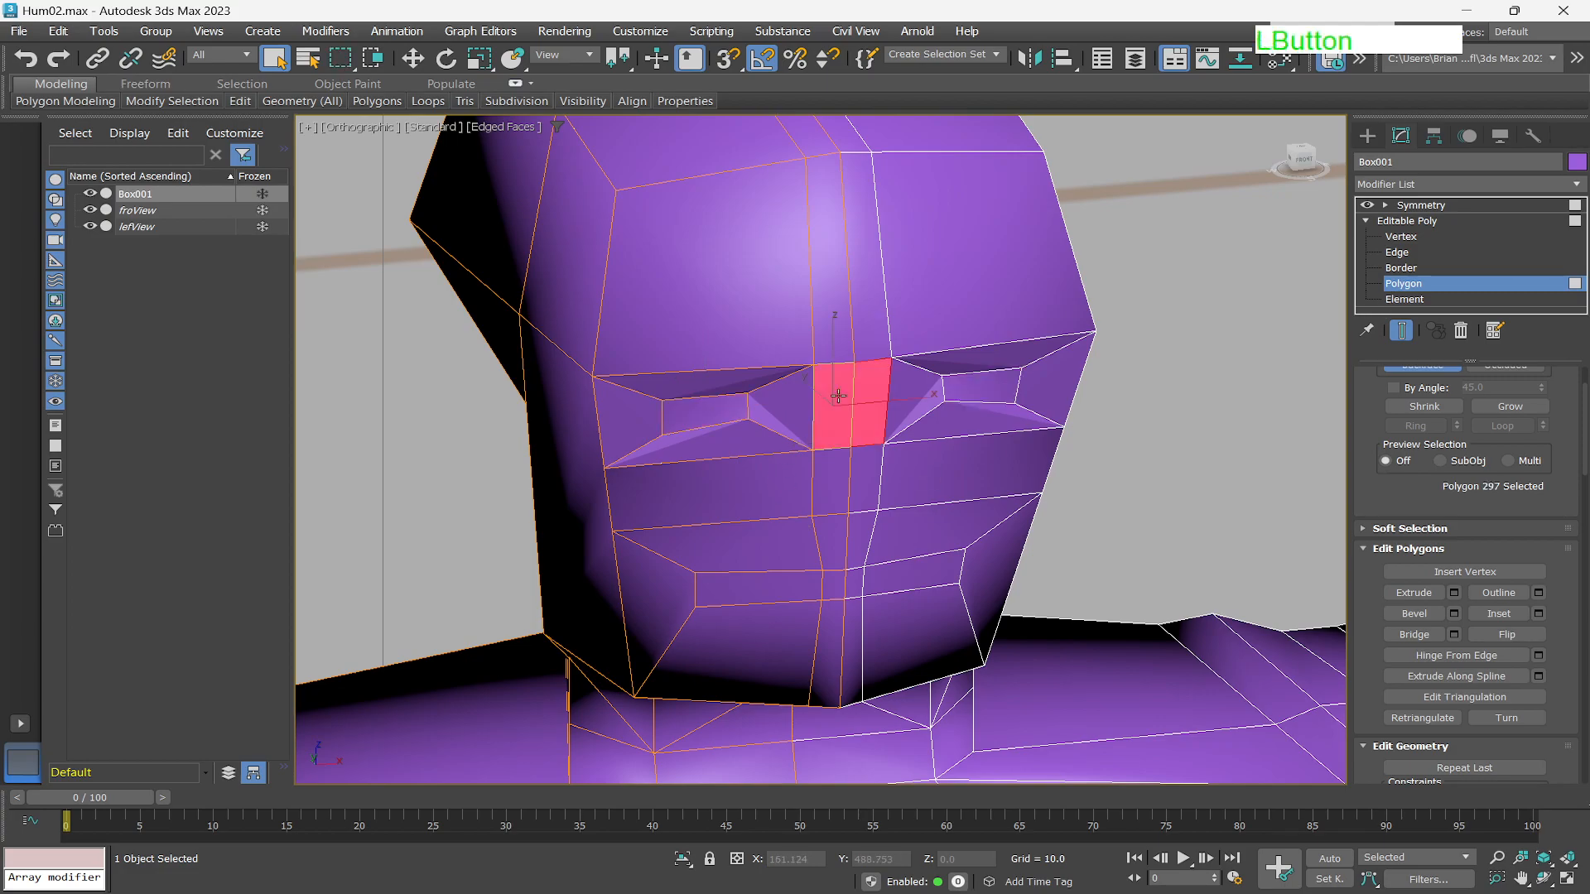
ctrl+click(826, 489)
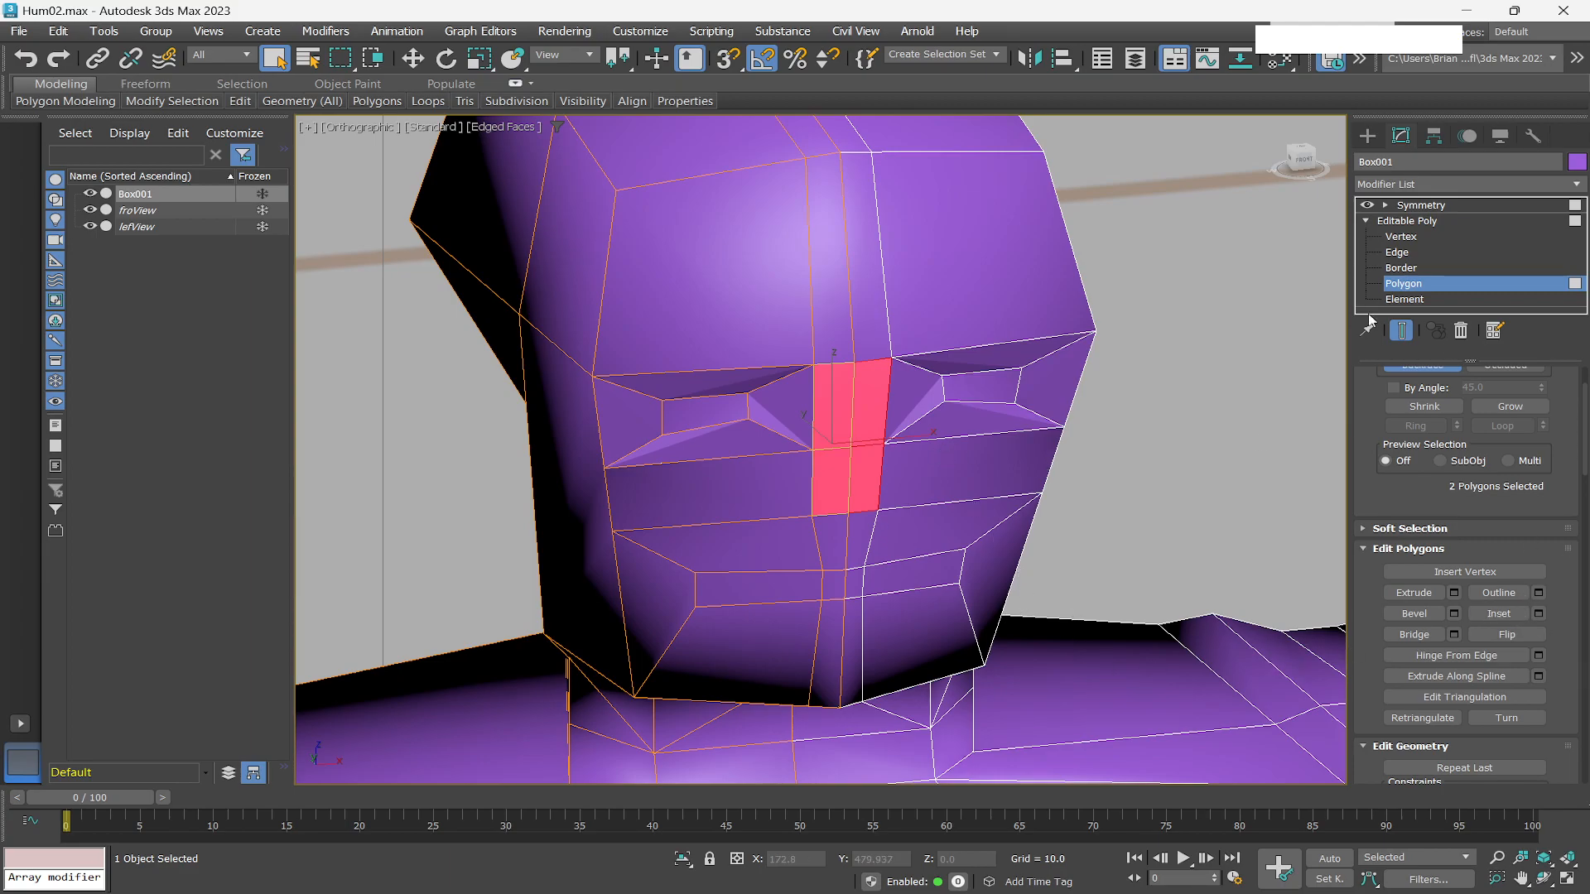
click(1400, 236)
scroll(815, 573, up, 10)
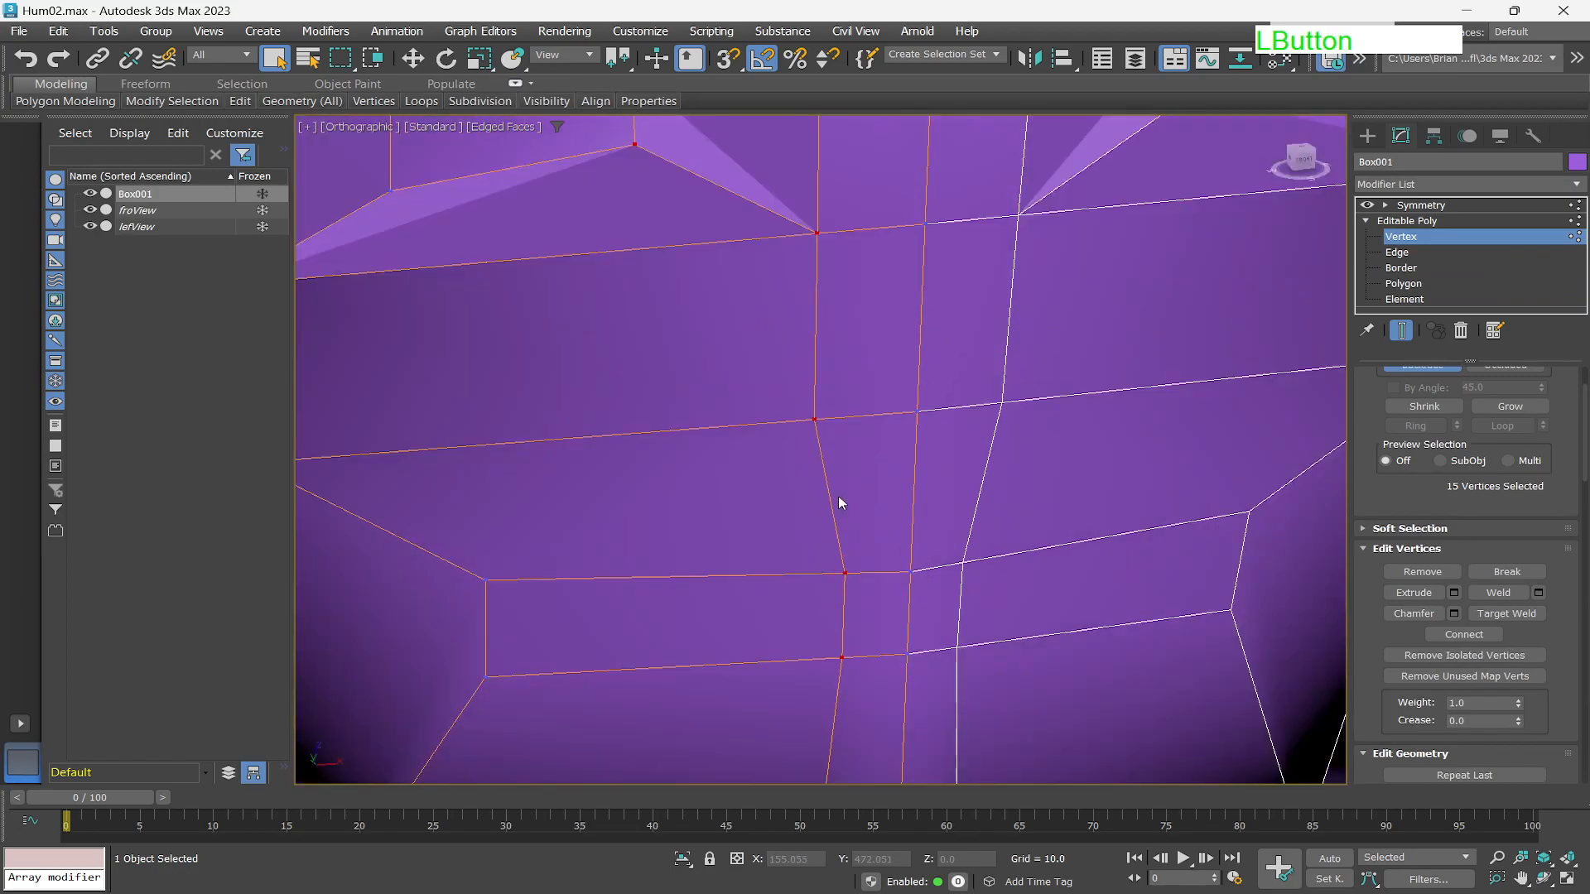
scroll(844, 480, down, 8)
scroll(846, 477, up, 6)
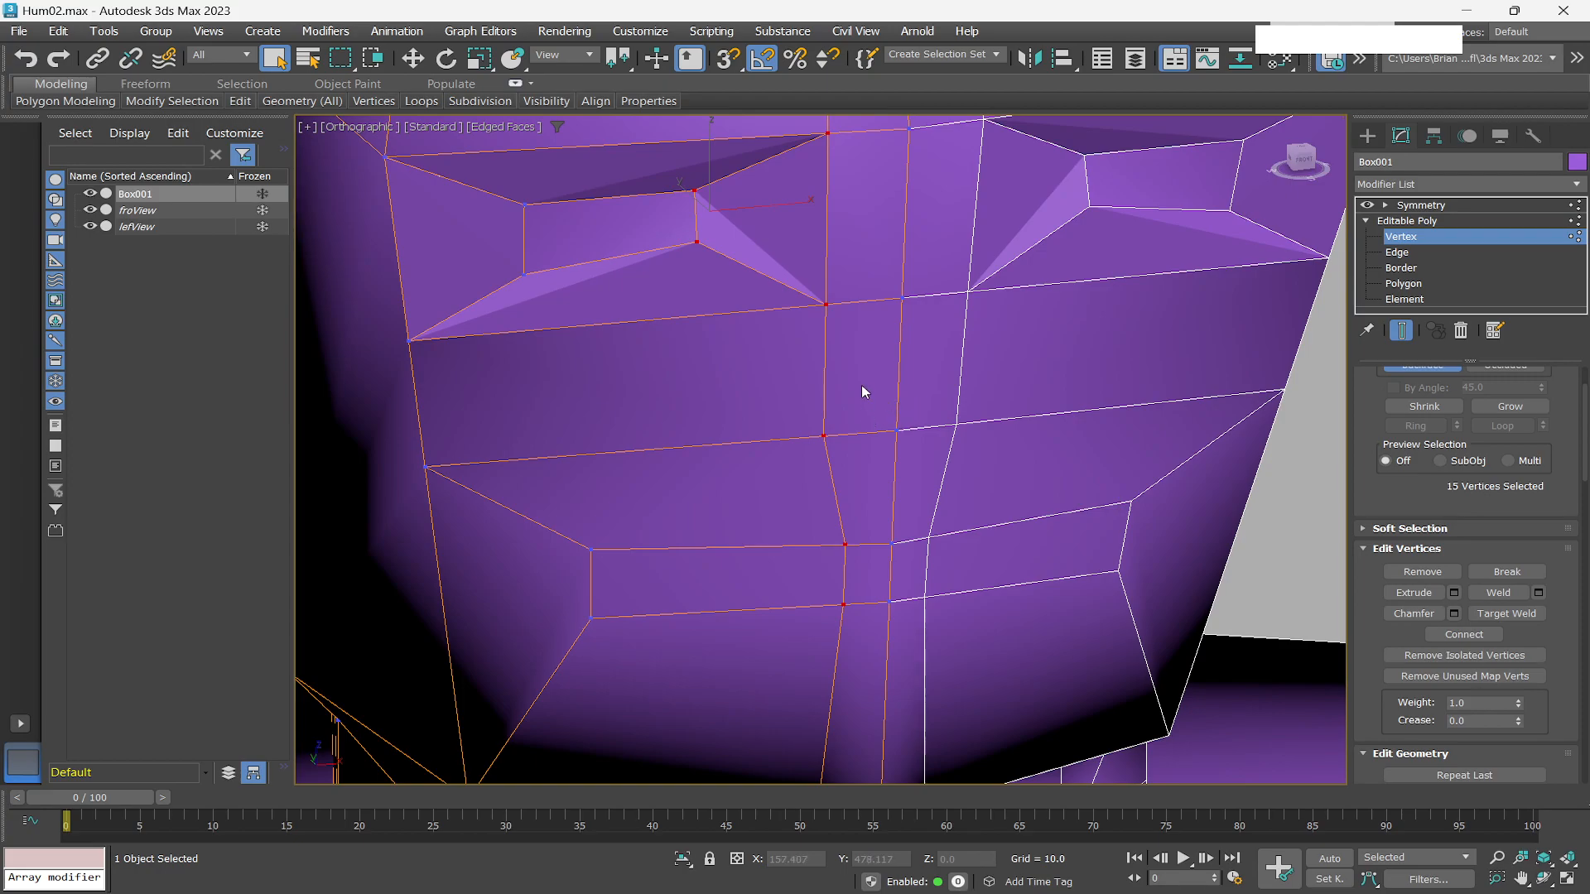
right_click(855, 364)
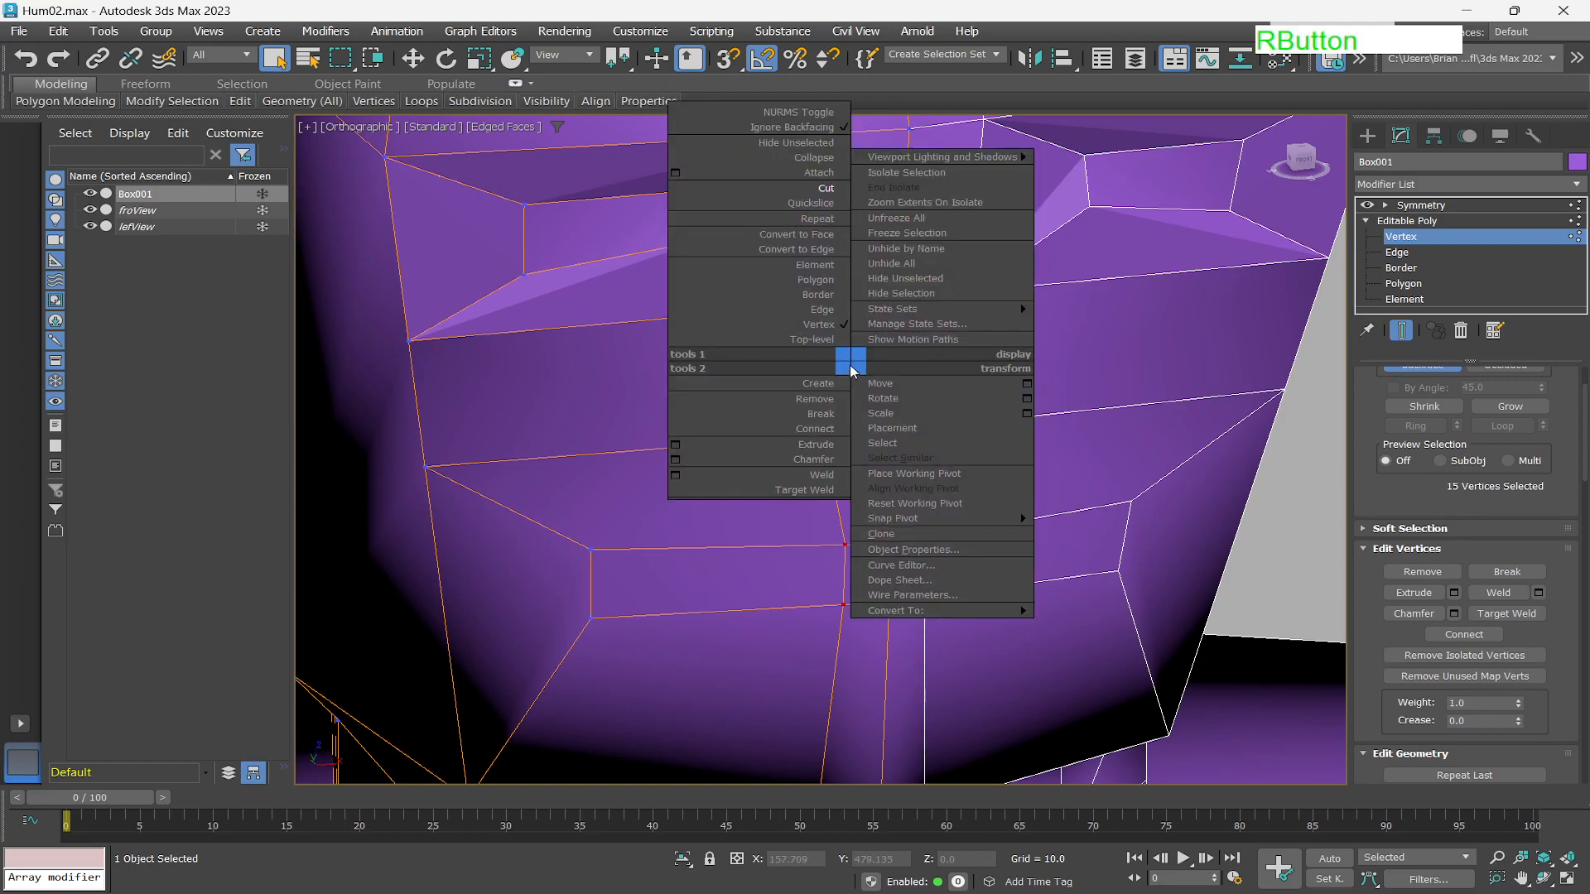
click(829, 204)
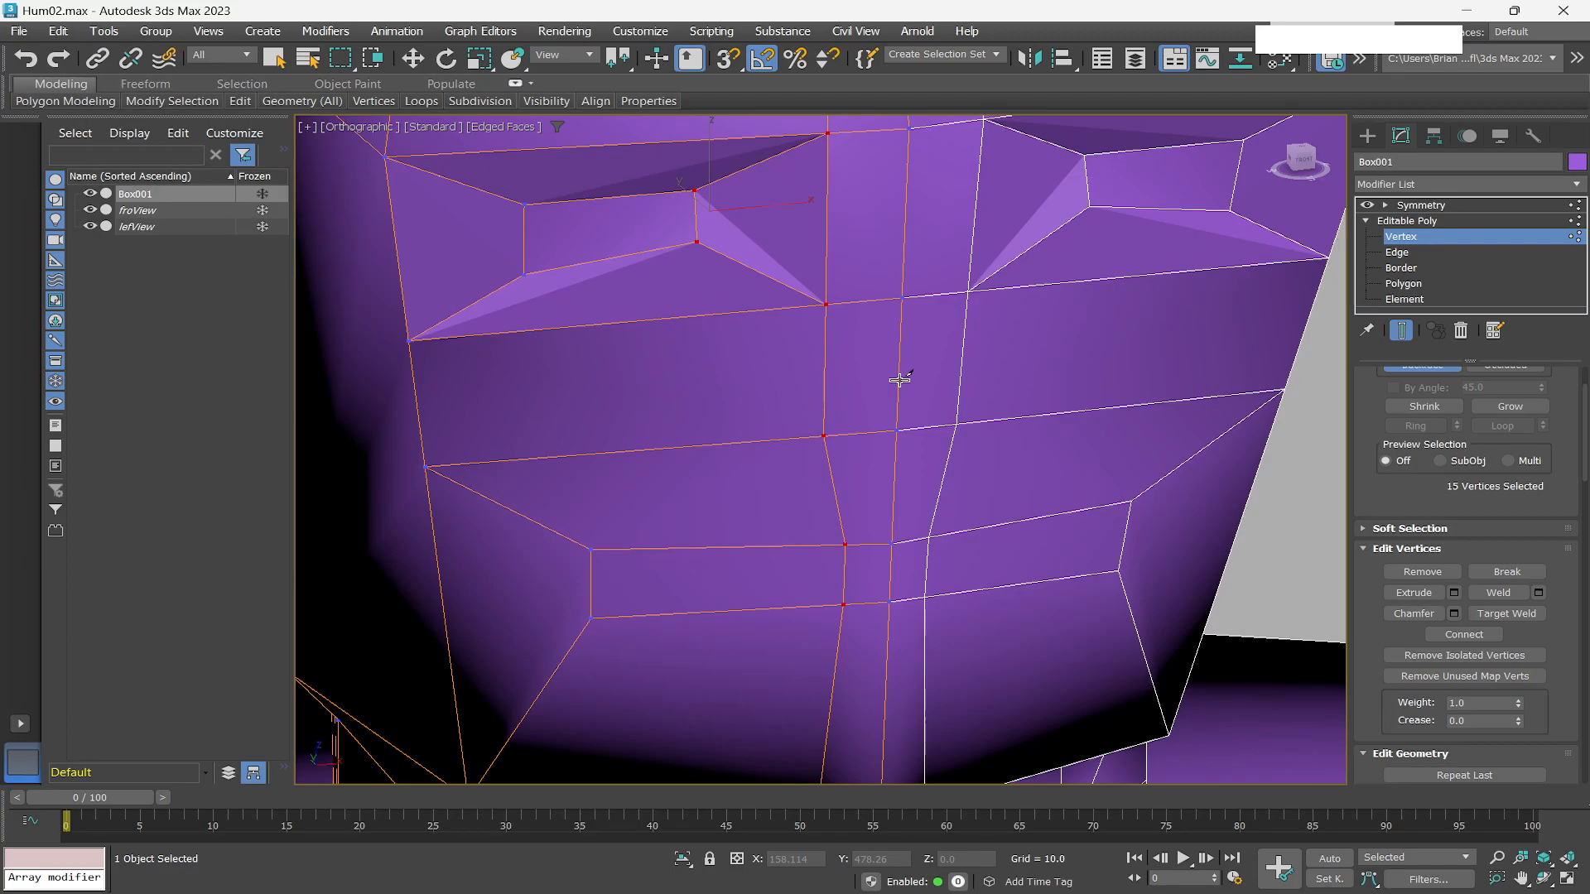
click(898, 380)
click(857, 395)
right_click(815, 460)
Cut an edge from the inner eye corner across the nose bridge to the centre line.
scroll(866, 362, down, 2)
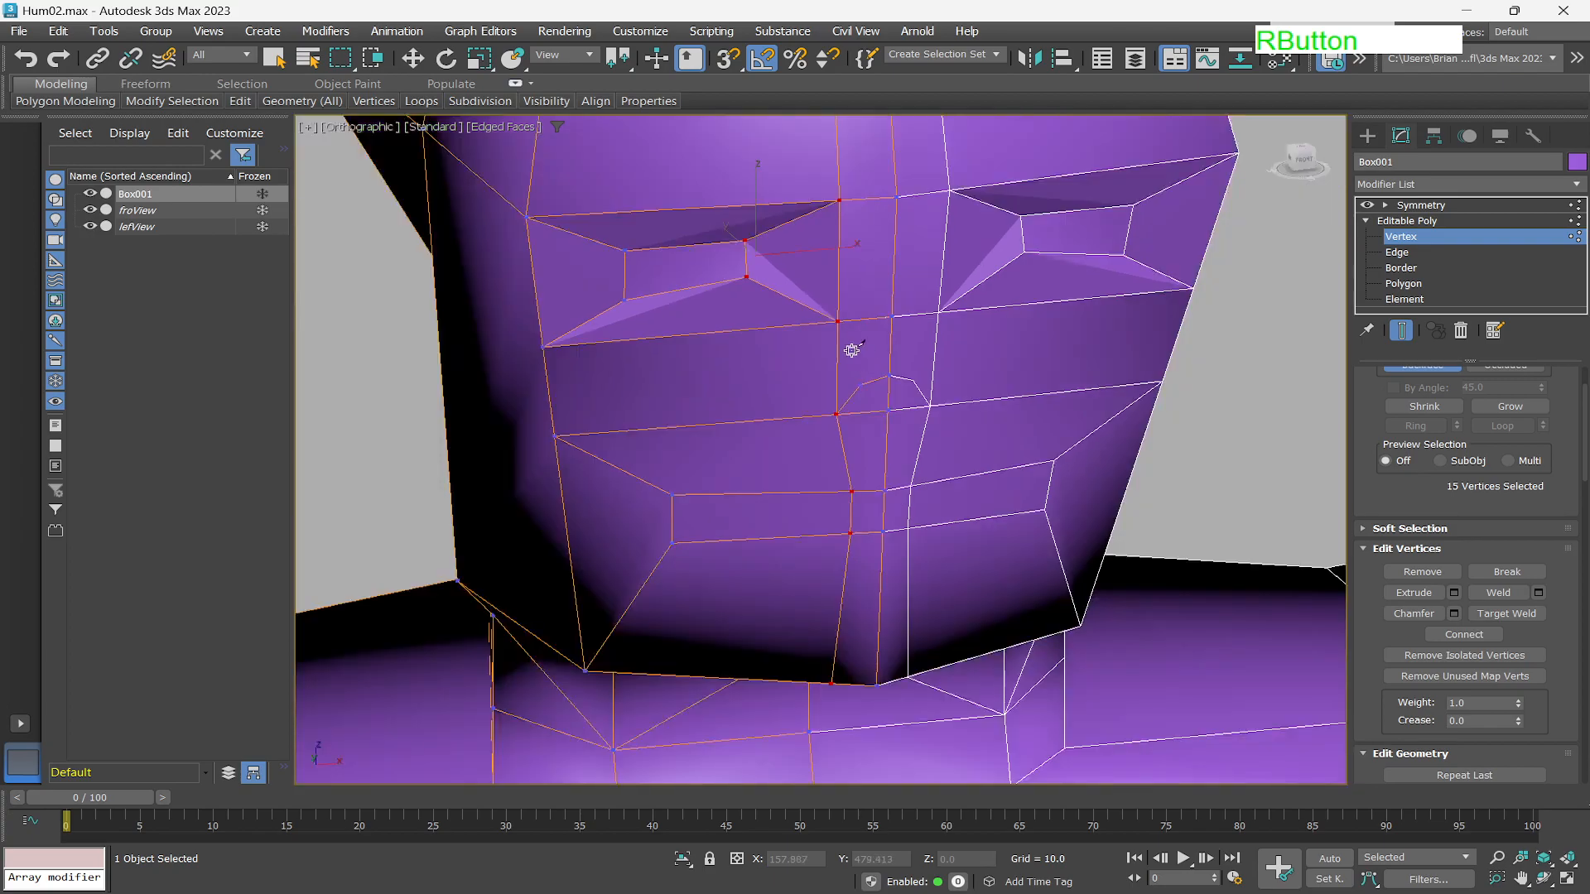
scroll(852, 185, up, 2)
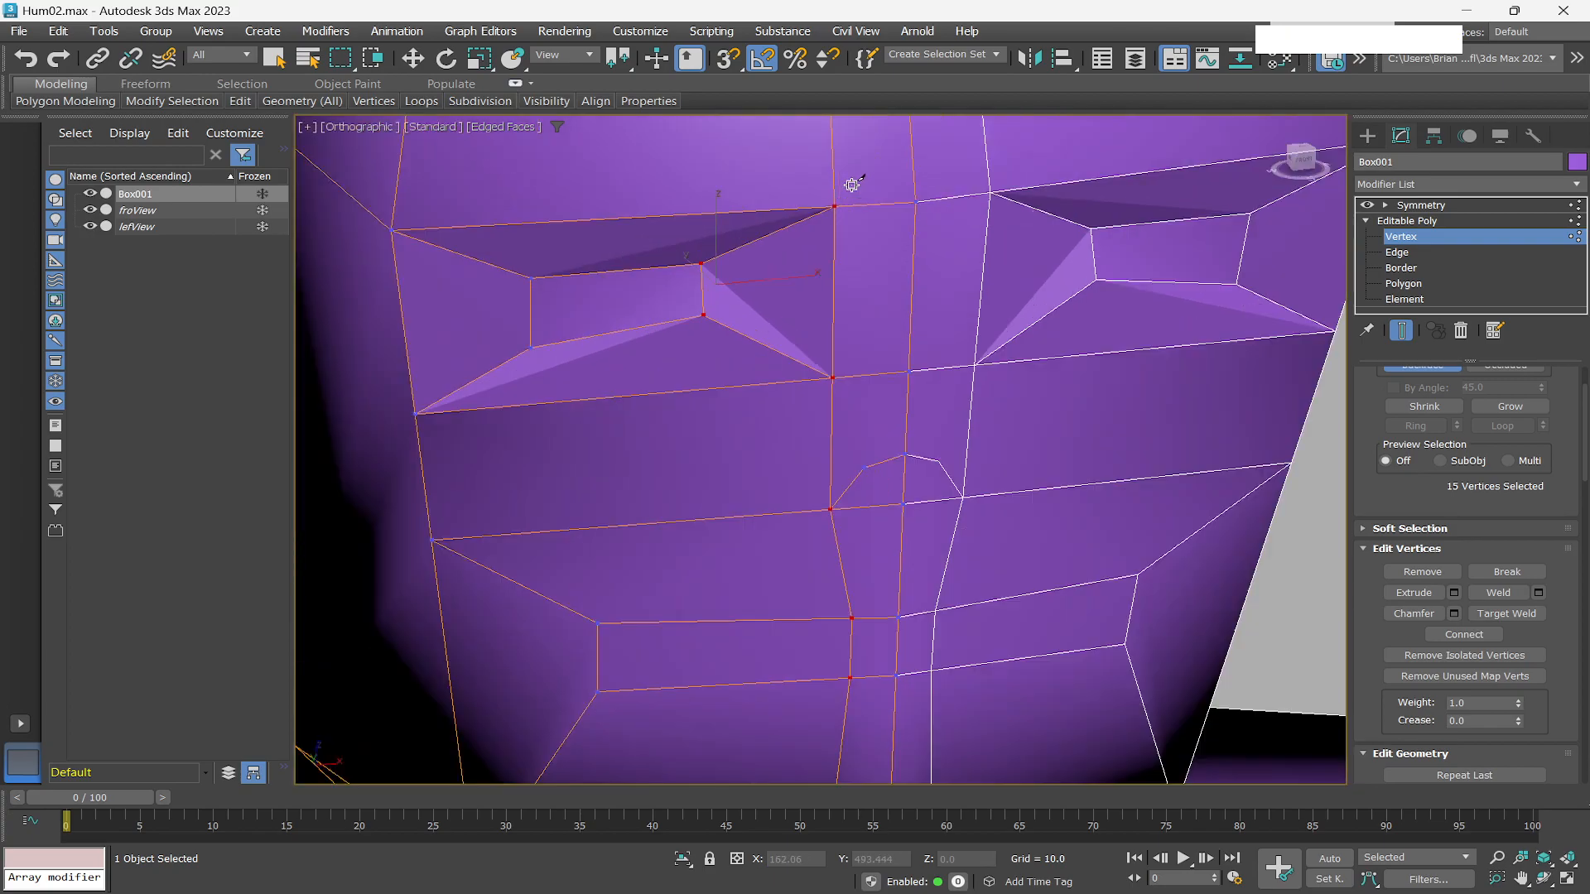
scroll(852, 185, up, 1)
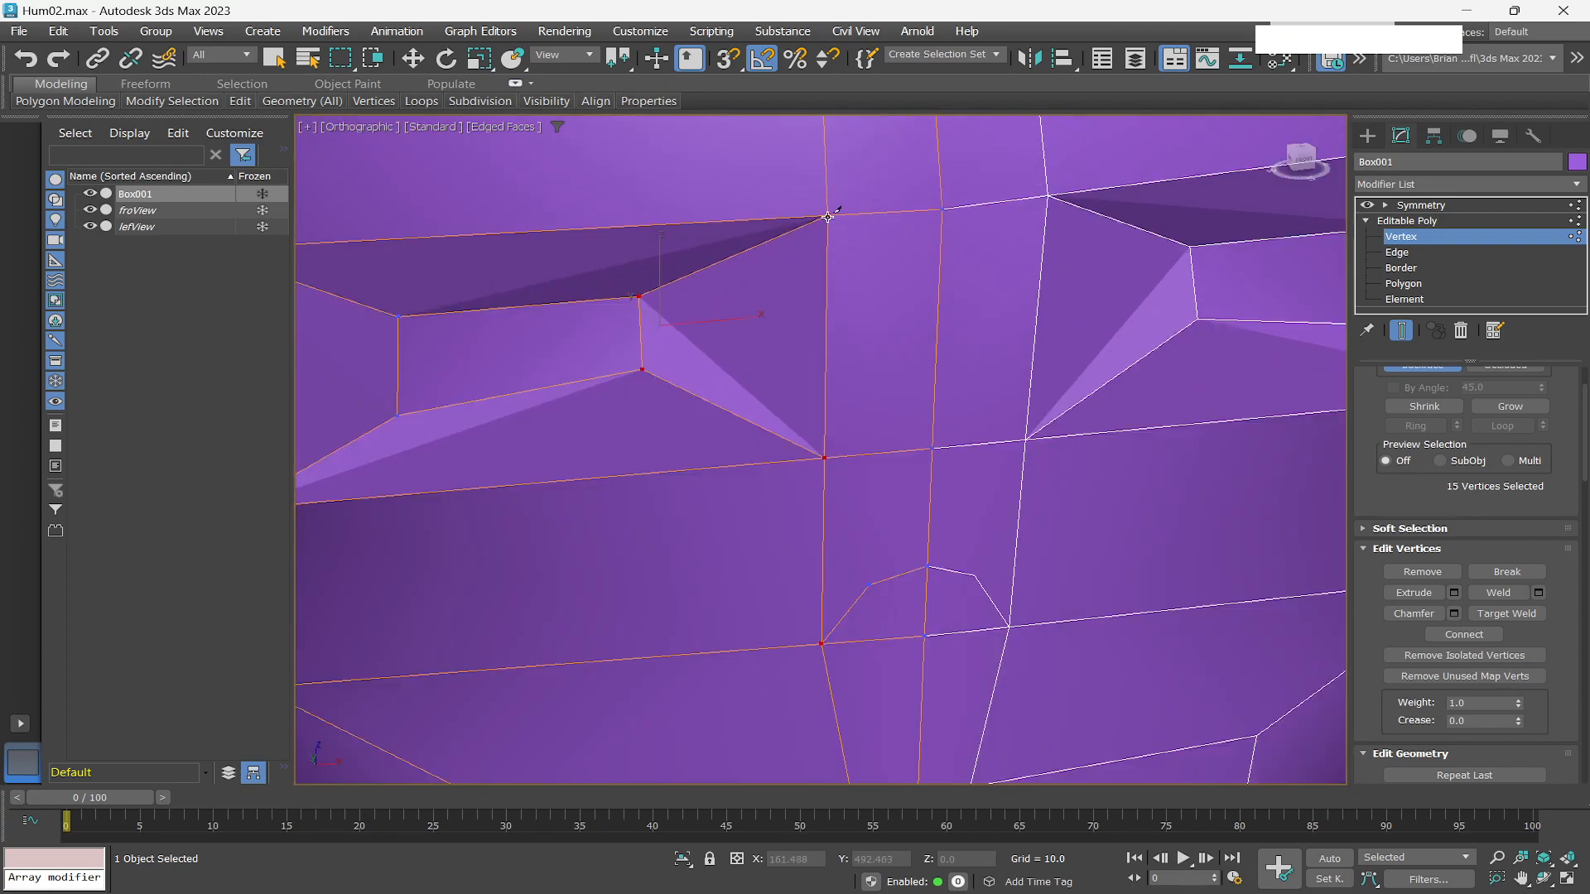
click(827, 217)
click(887, 264)
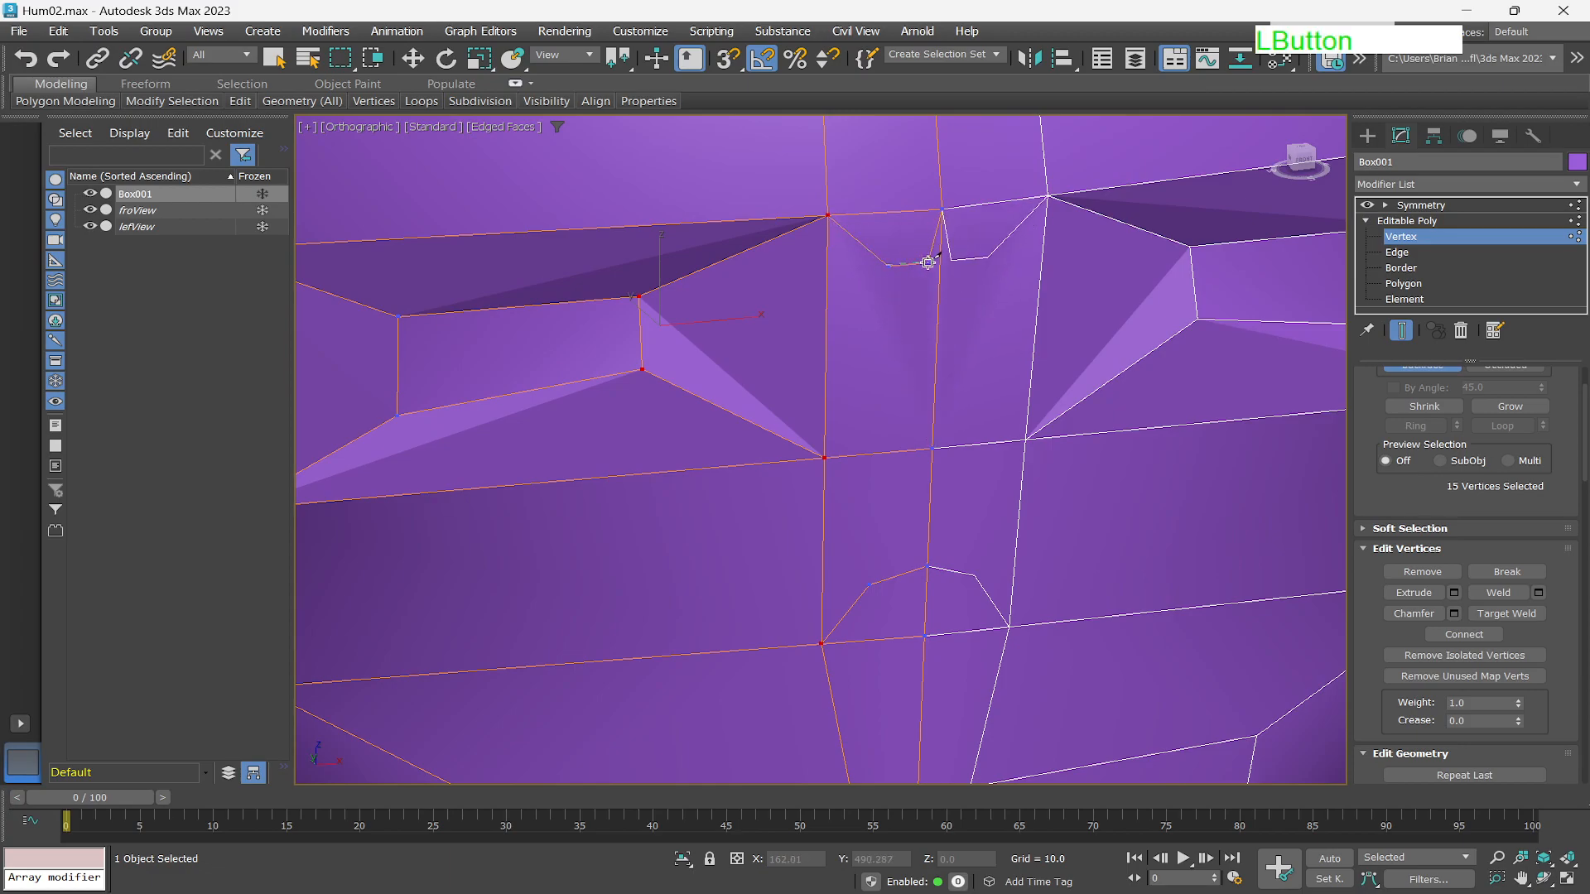
click(939, 263)
right_click(936, 267)
Cut a vertical edge down the side of the nose to the upper lip line.
click(887, 266)
click(868, 583)
right_click(866, 581)
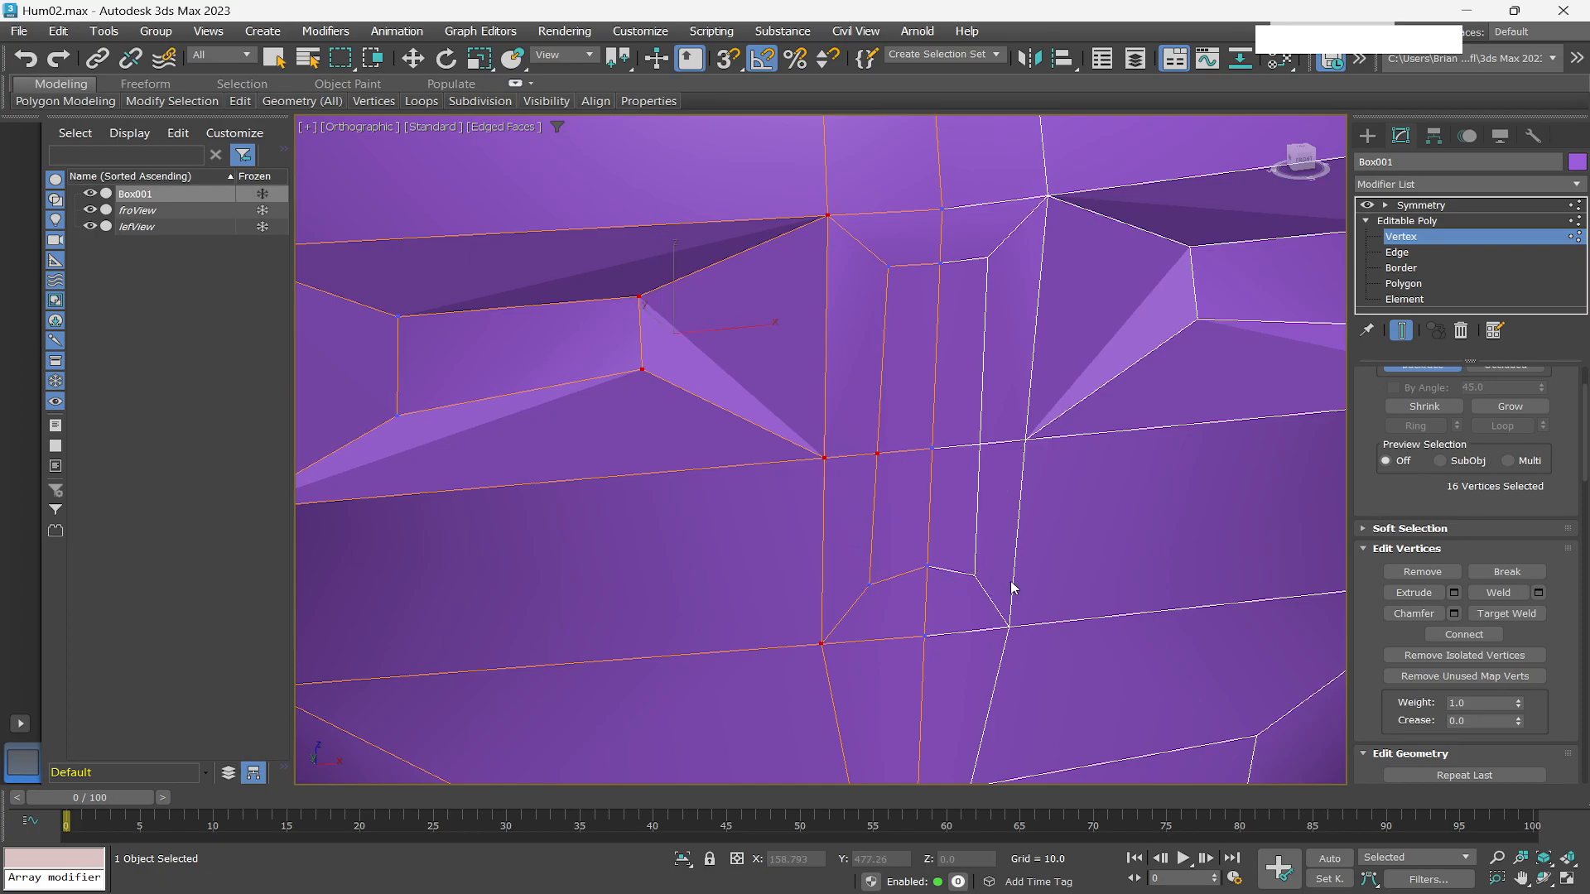
At edge level, move the bottom edge of the nose outward and down to form the nose tip.
click(1398, 253)
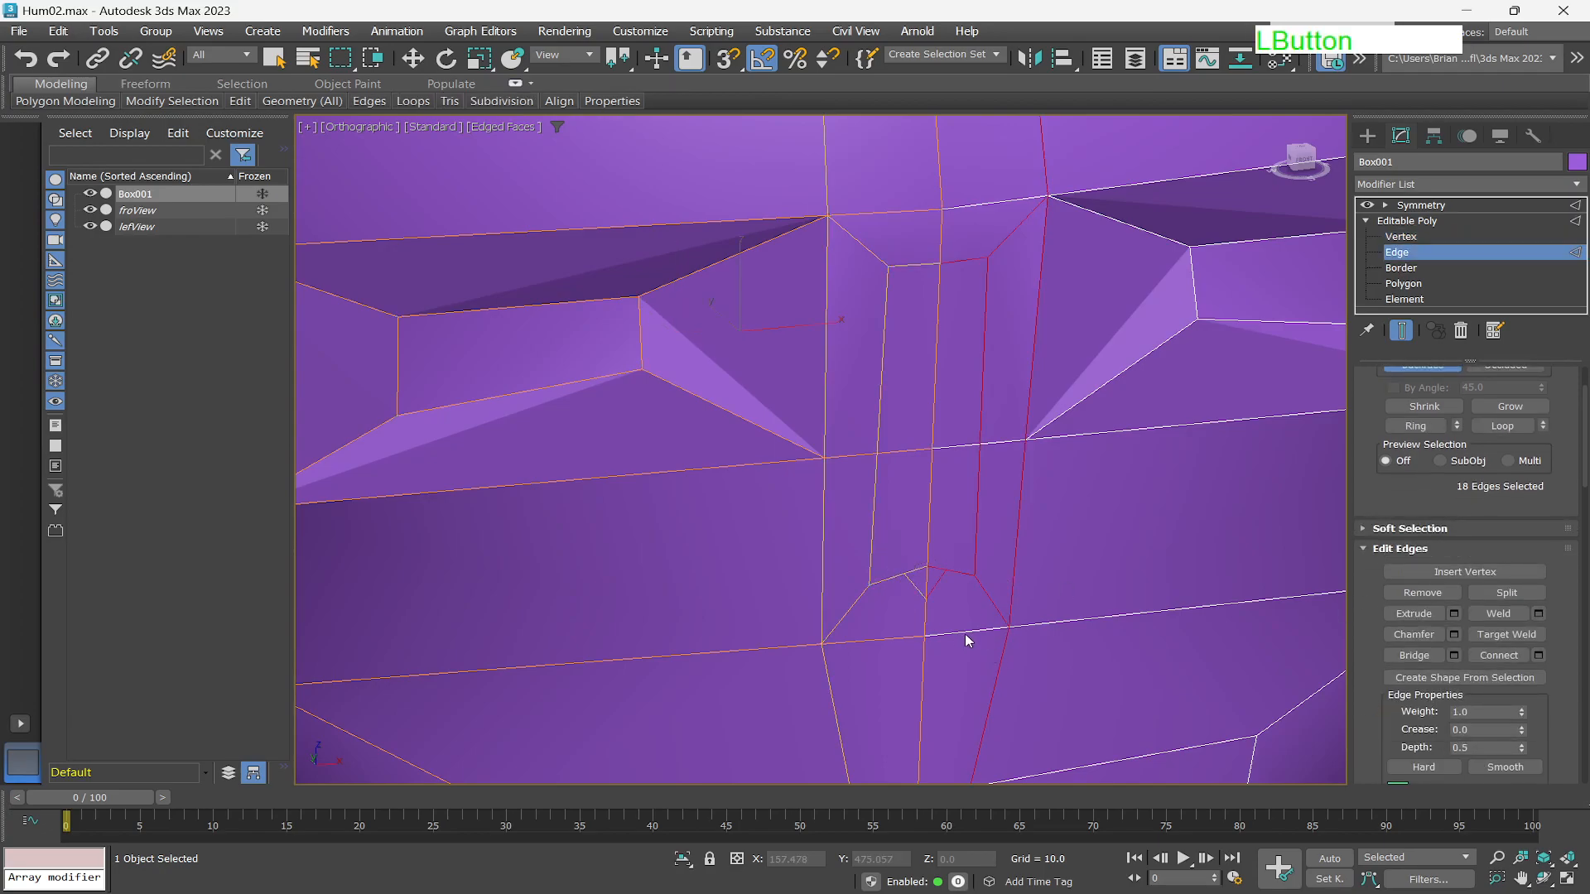
right_click(934, 615)
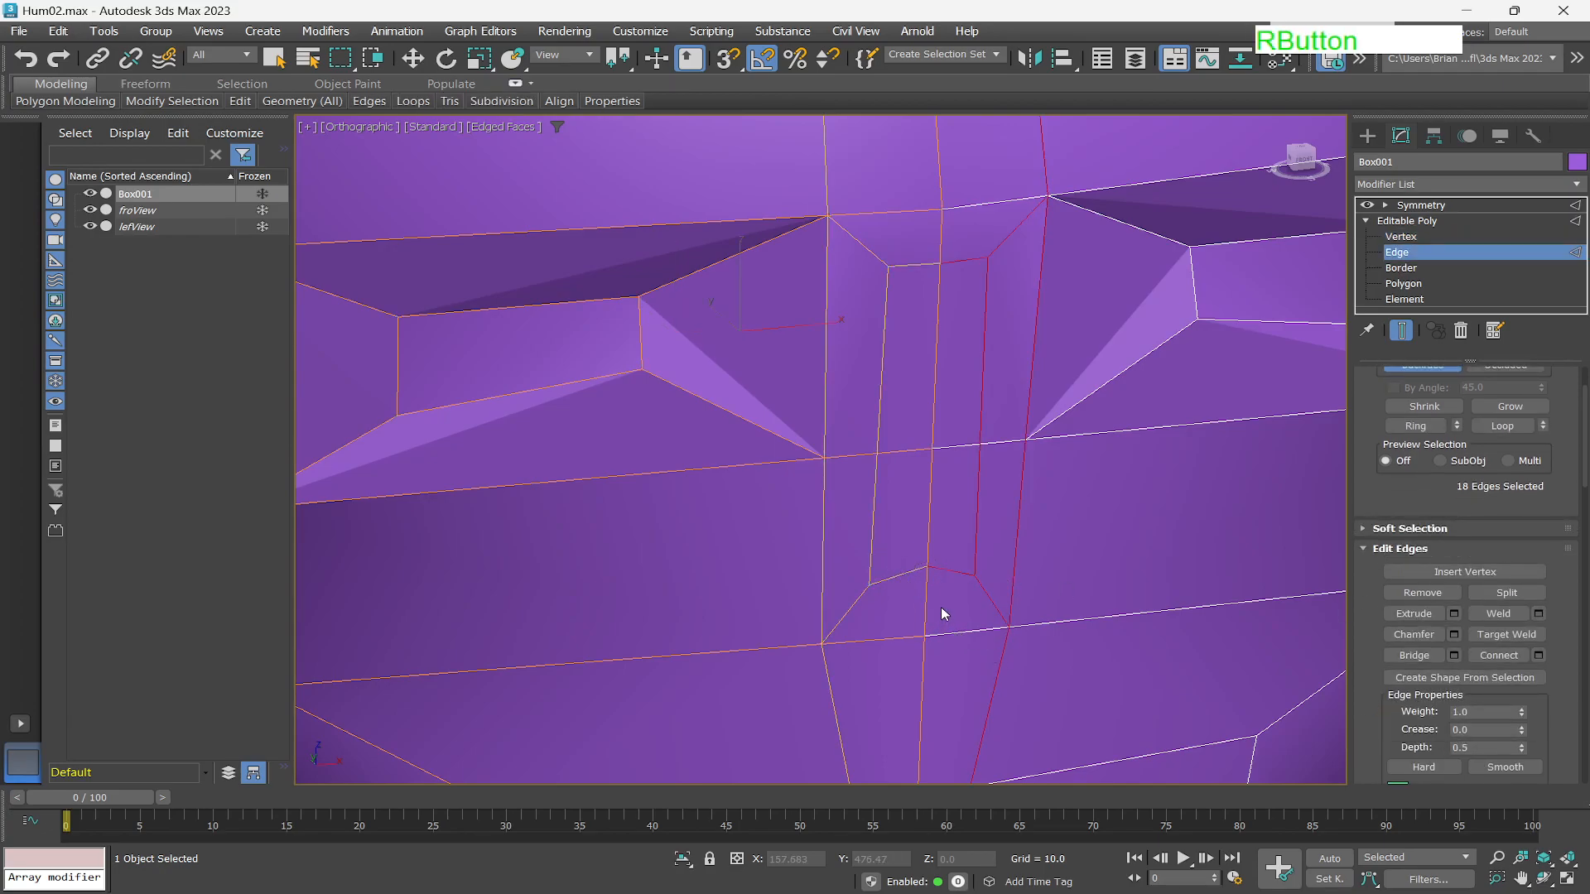
key(ctrl+z)
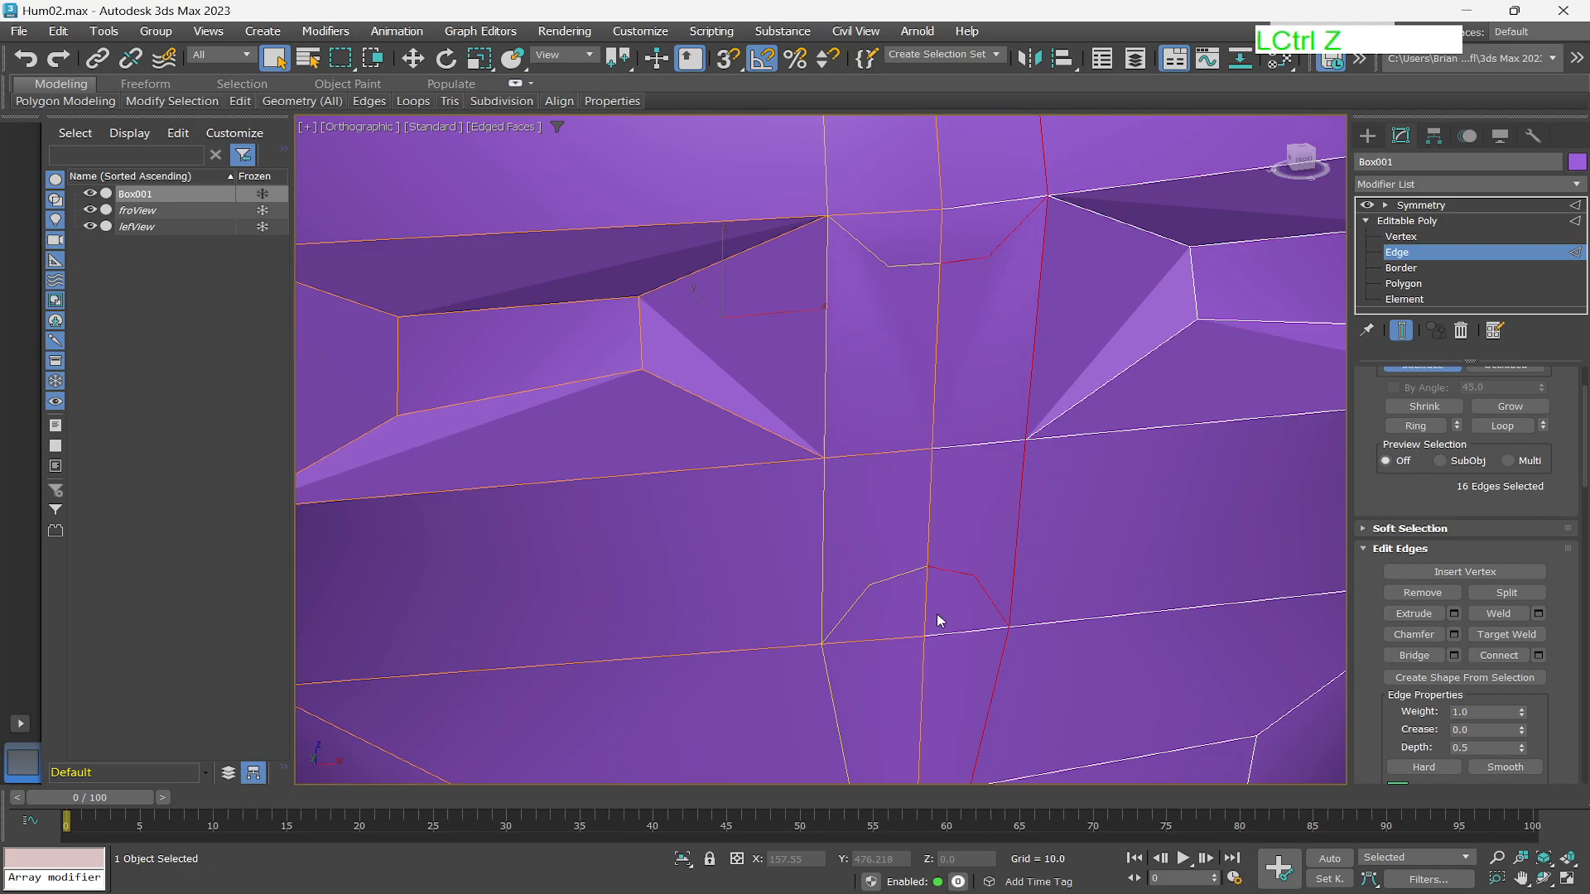
key(ctrl+y)
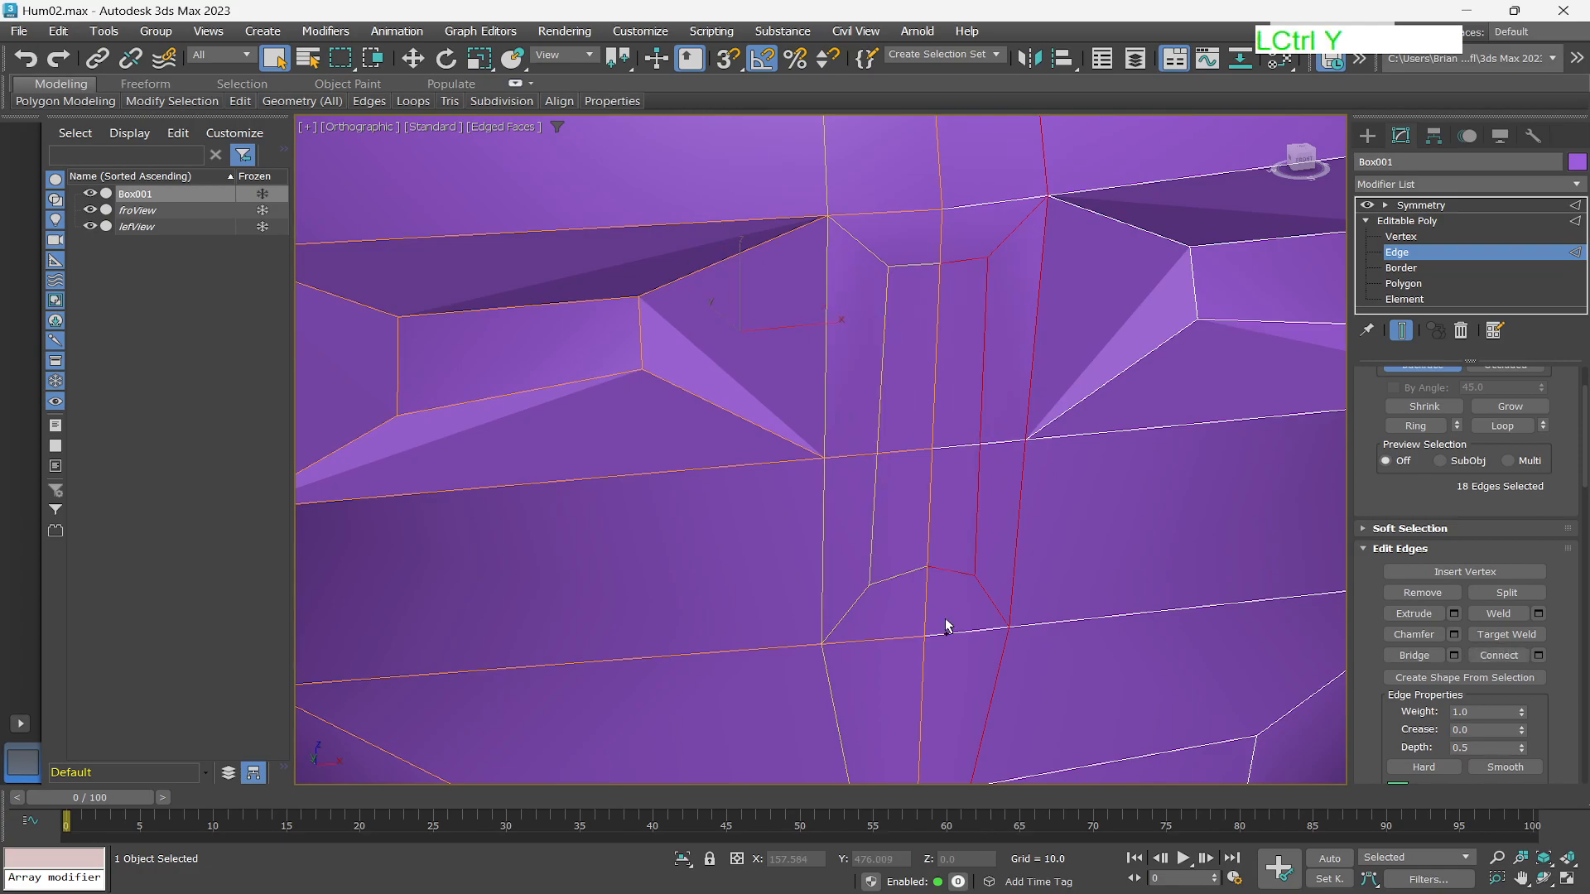
scroll(862, 608, up, 2)
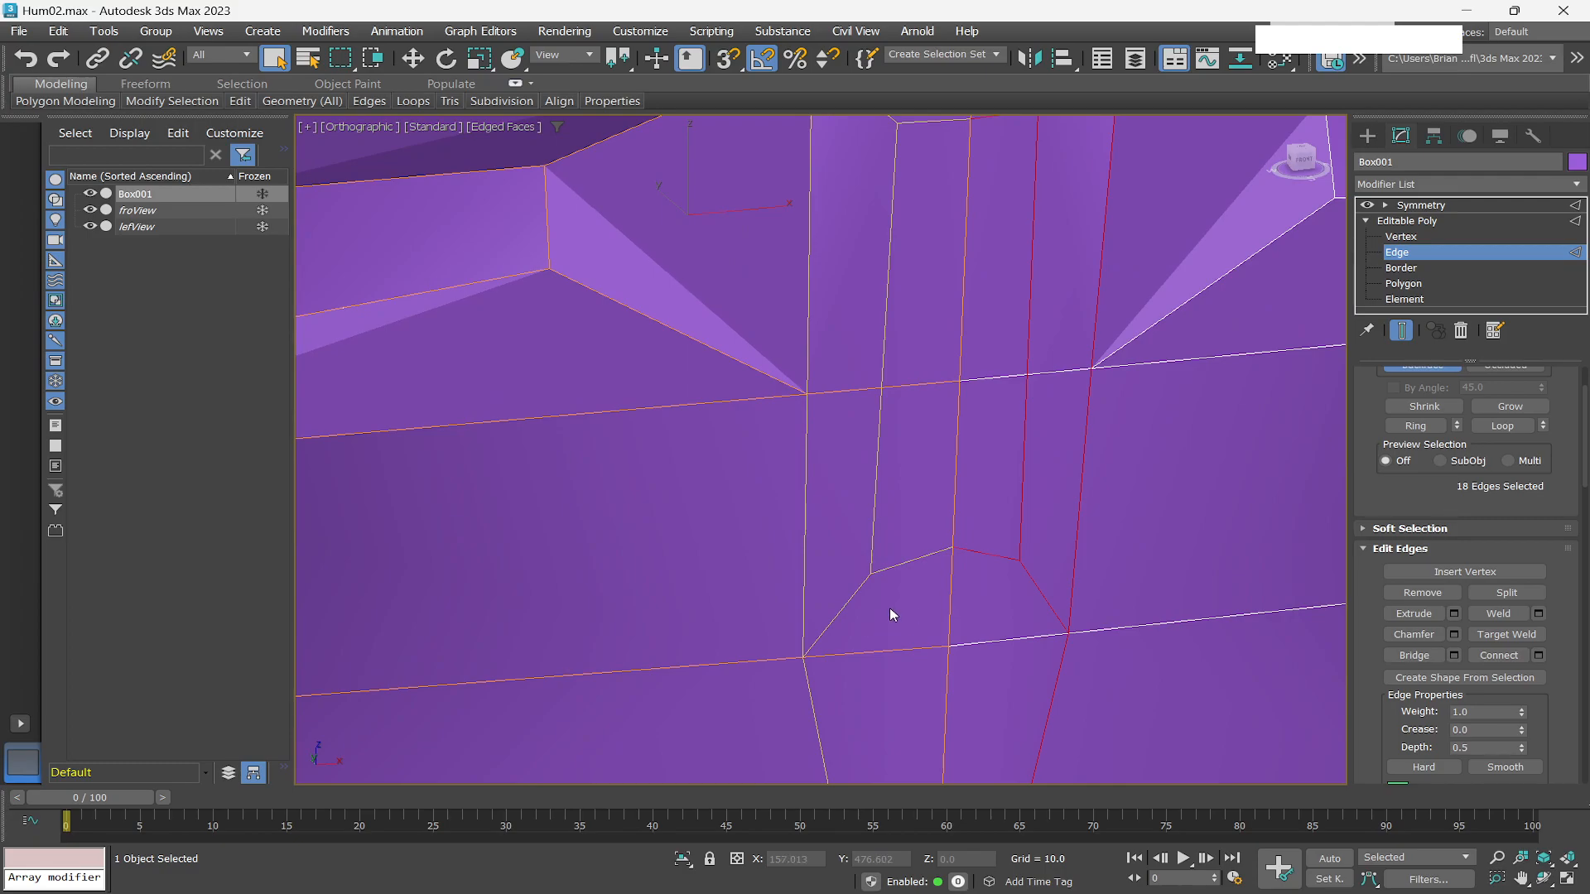
alt+middle_drag(886, 588, 911, 624)
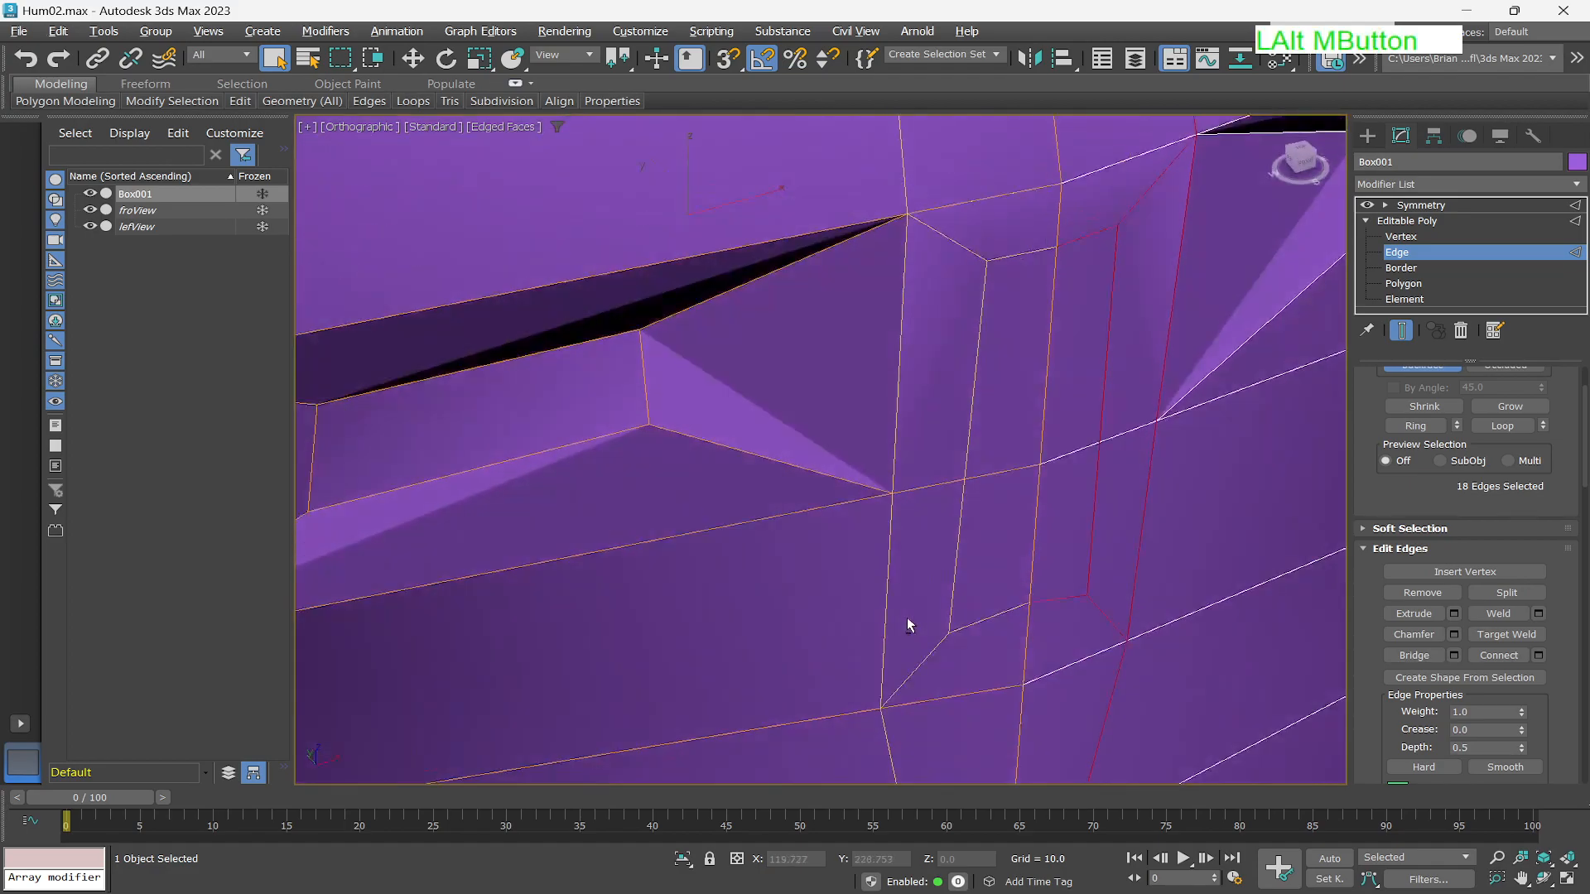
click(987, 620)
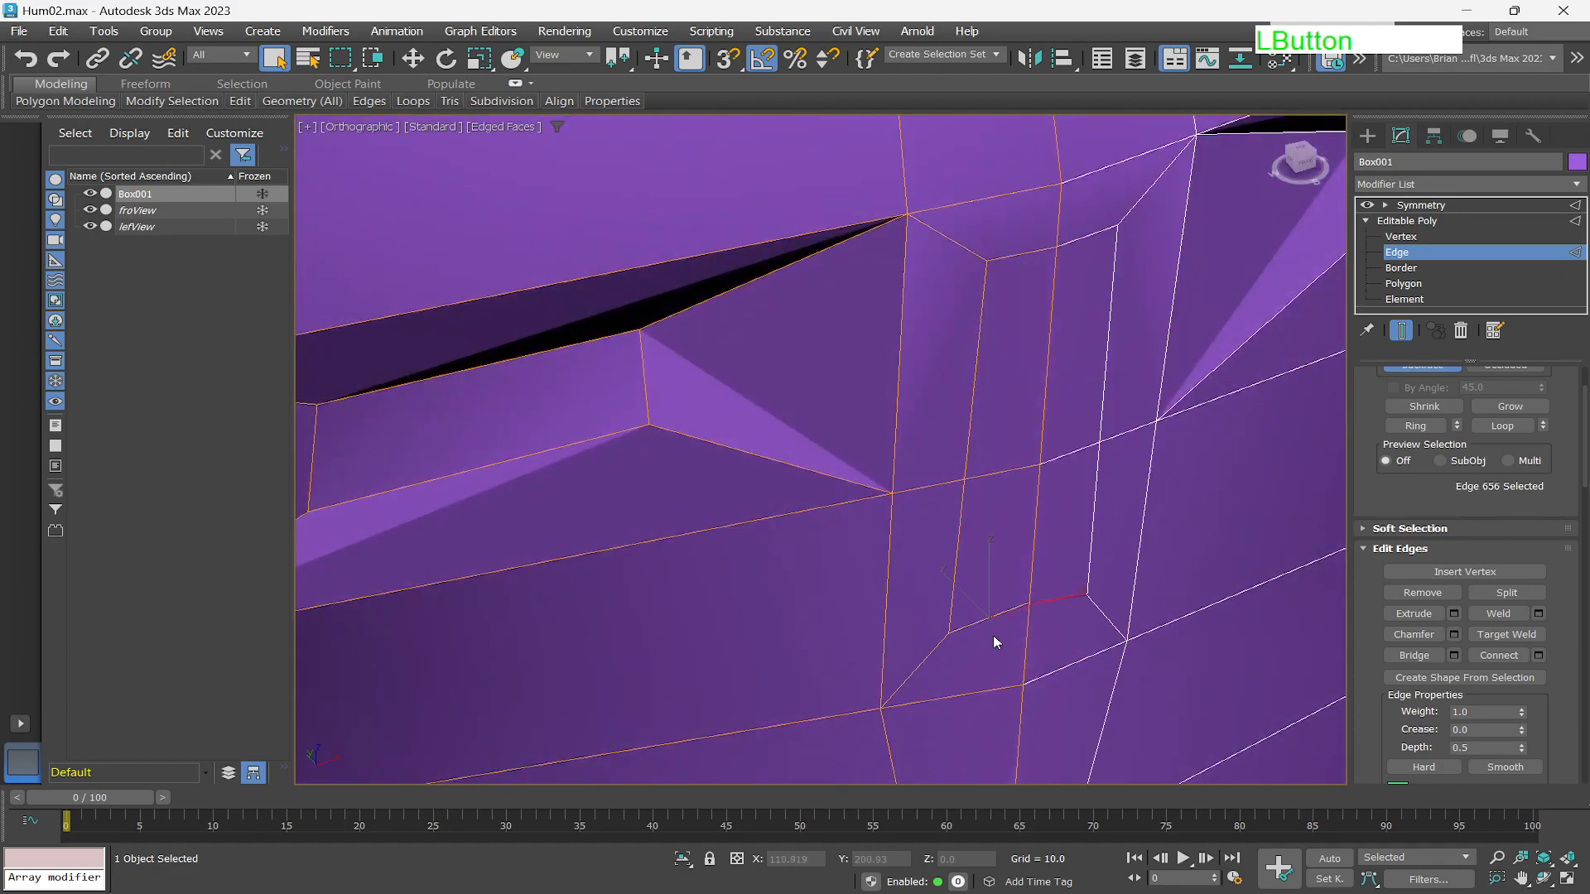
key(w)
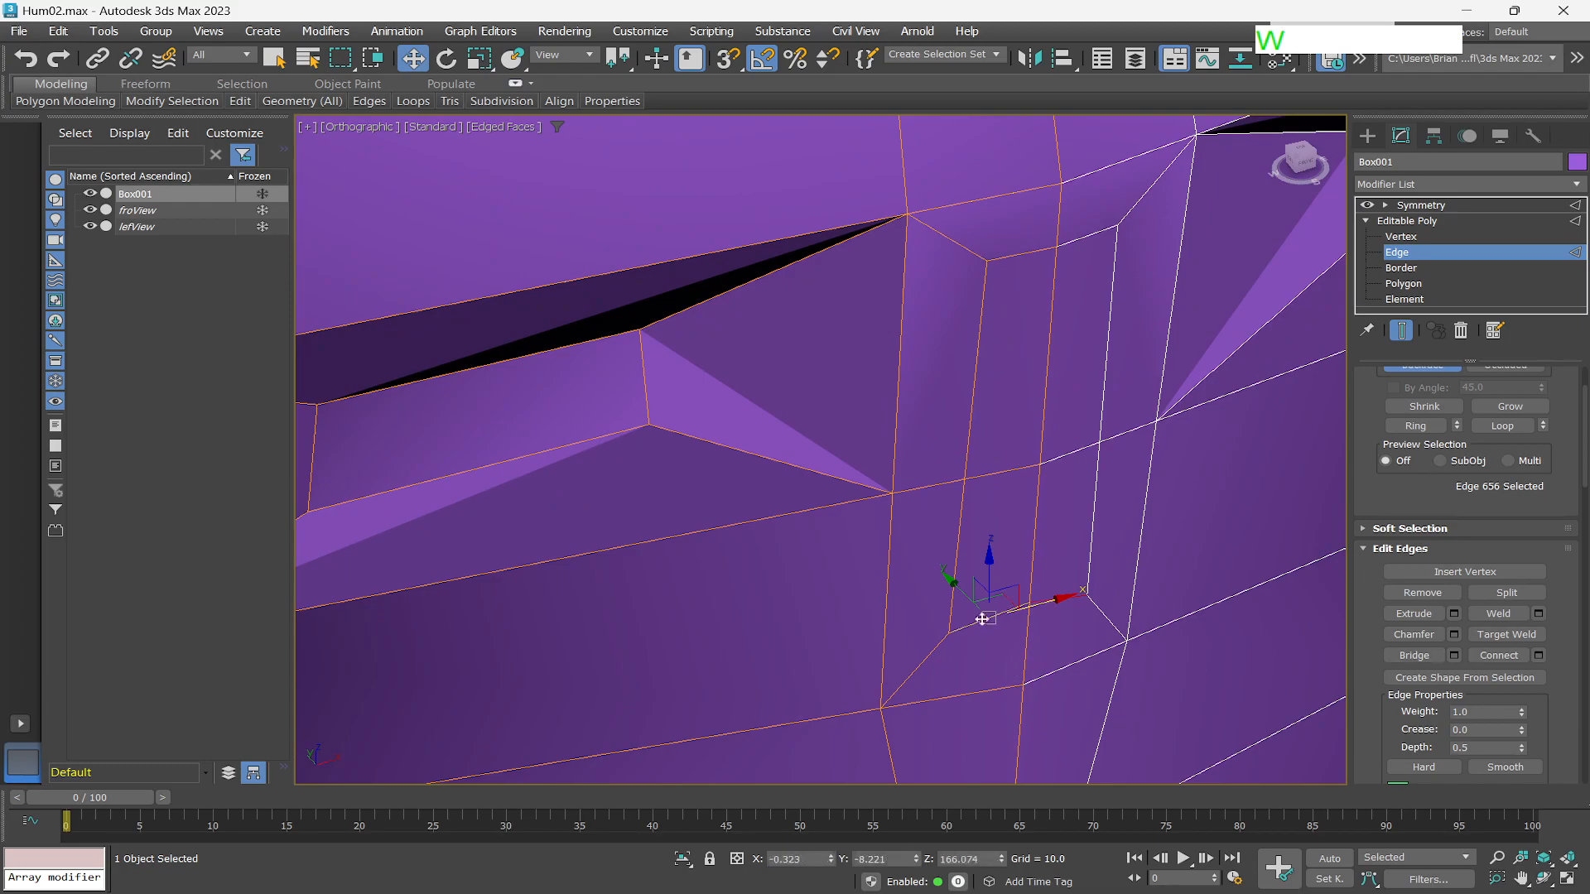
drag(961, 593, 1058, 710)
alt+middle_drag(1045, 705, 1070, 637)
drag(1074, 641, 1067, 653)
scroll(1070, 660, down, 5)
scroll(1042, 722, up, 5)
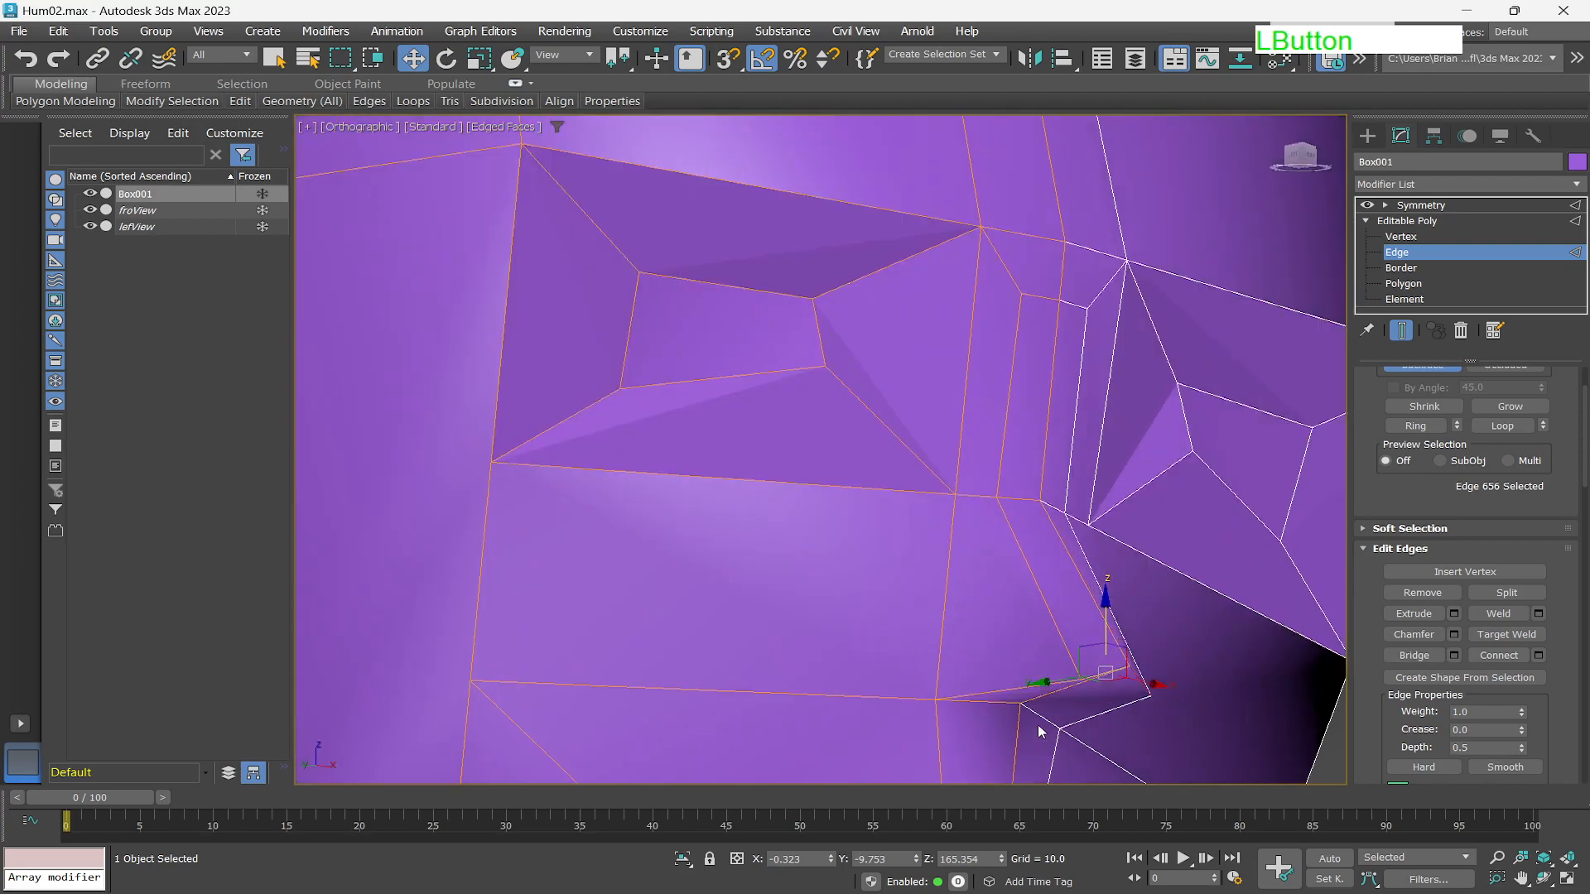
Move the nose's side and upper edges outward to give the nose bridge depth.
click(1017, 499)
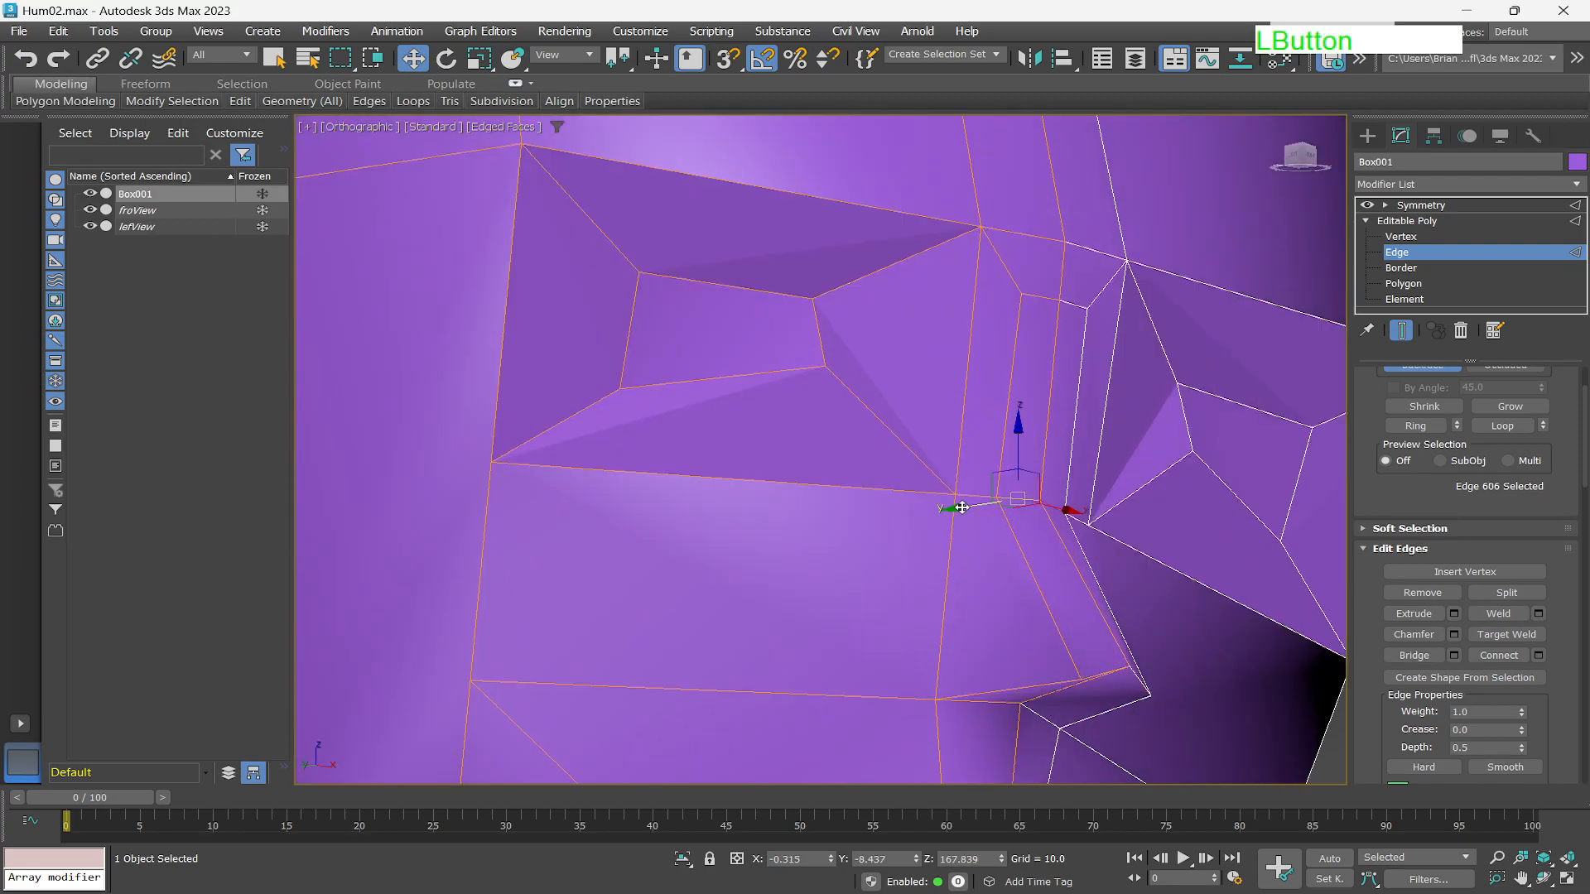
drag(962, 508, 1010, 507)
click(1043, 294)
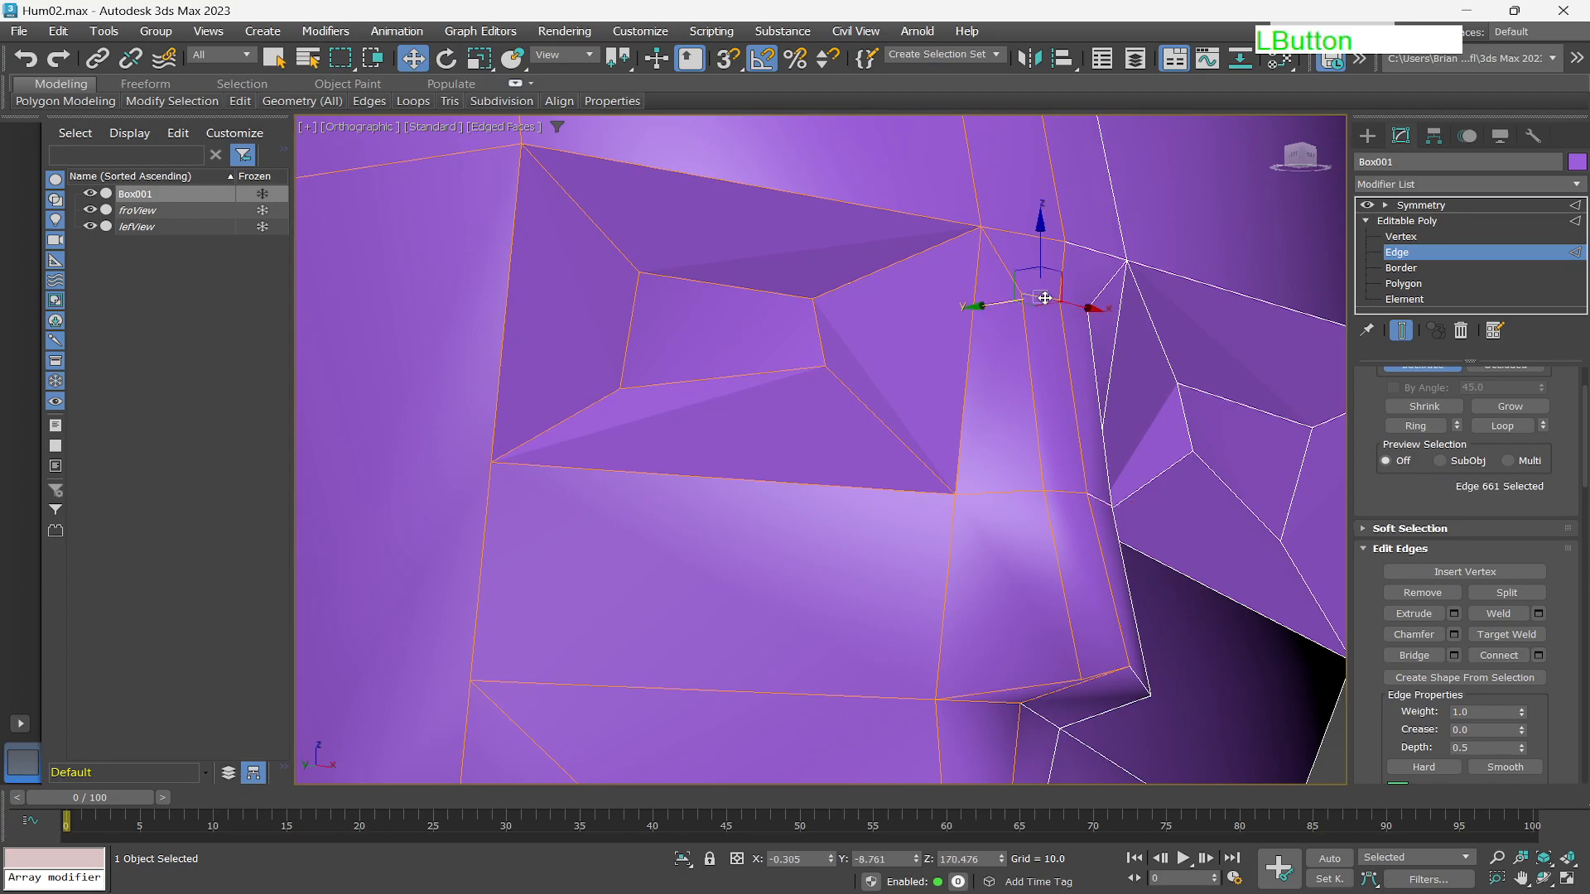
drag(977, 308, 961, 308)
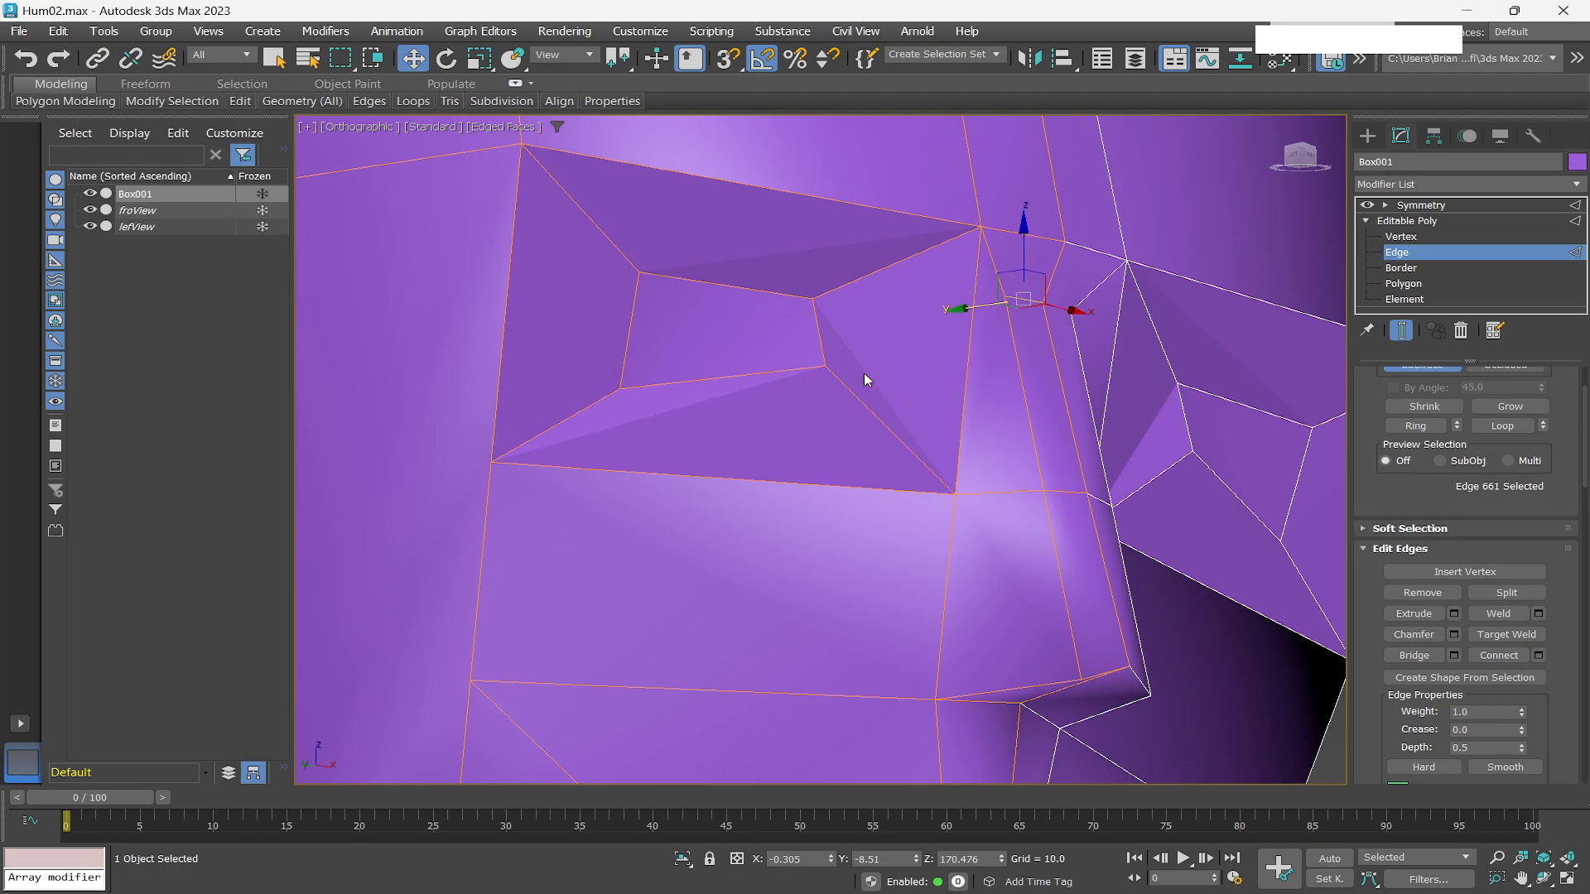
scroll(775, 430, down, 3)
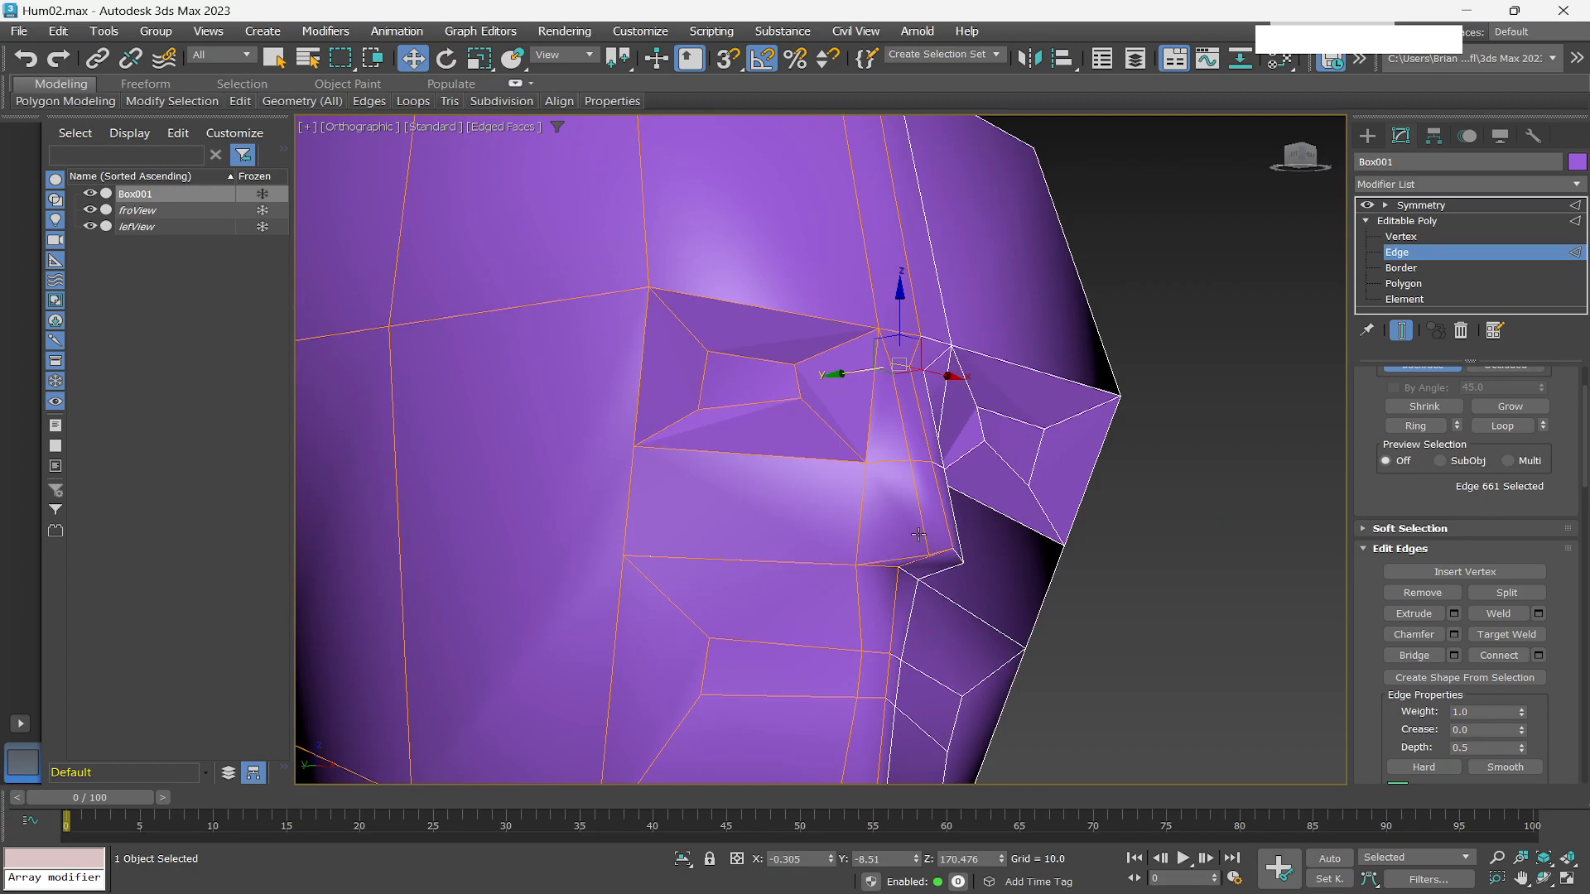
alt+middle_drag(958, 557, 874, 558)
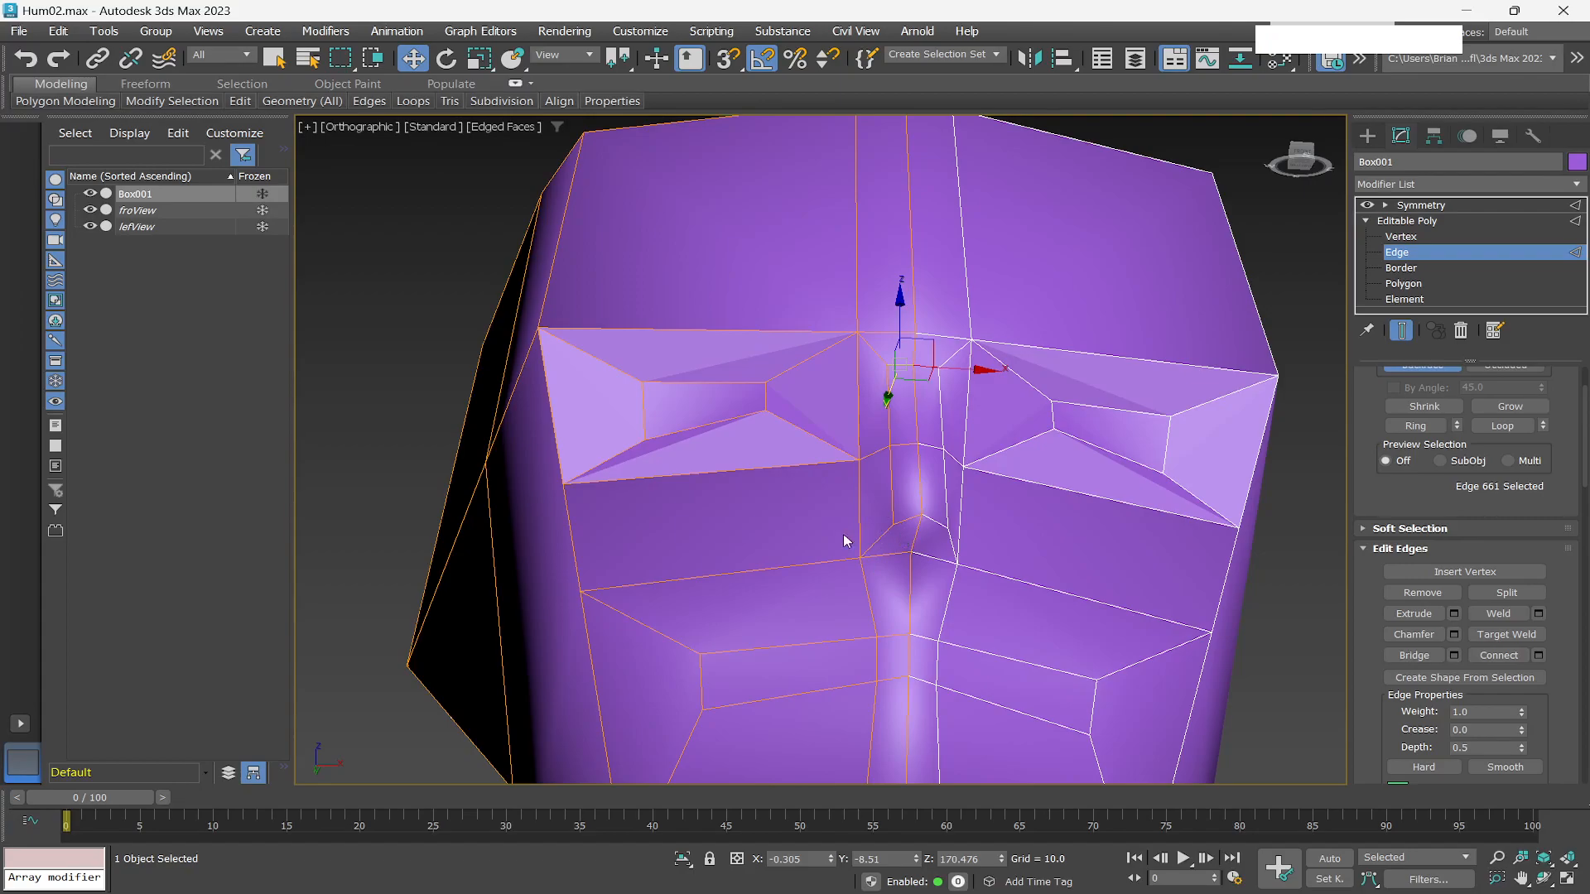
scroll(878, 529, up, 2)
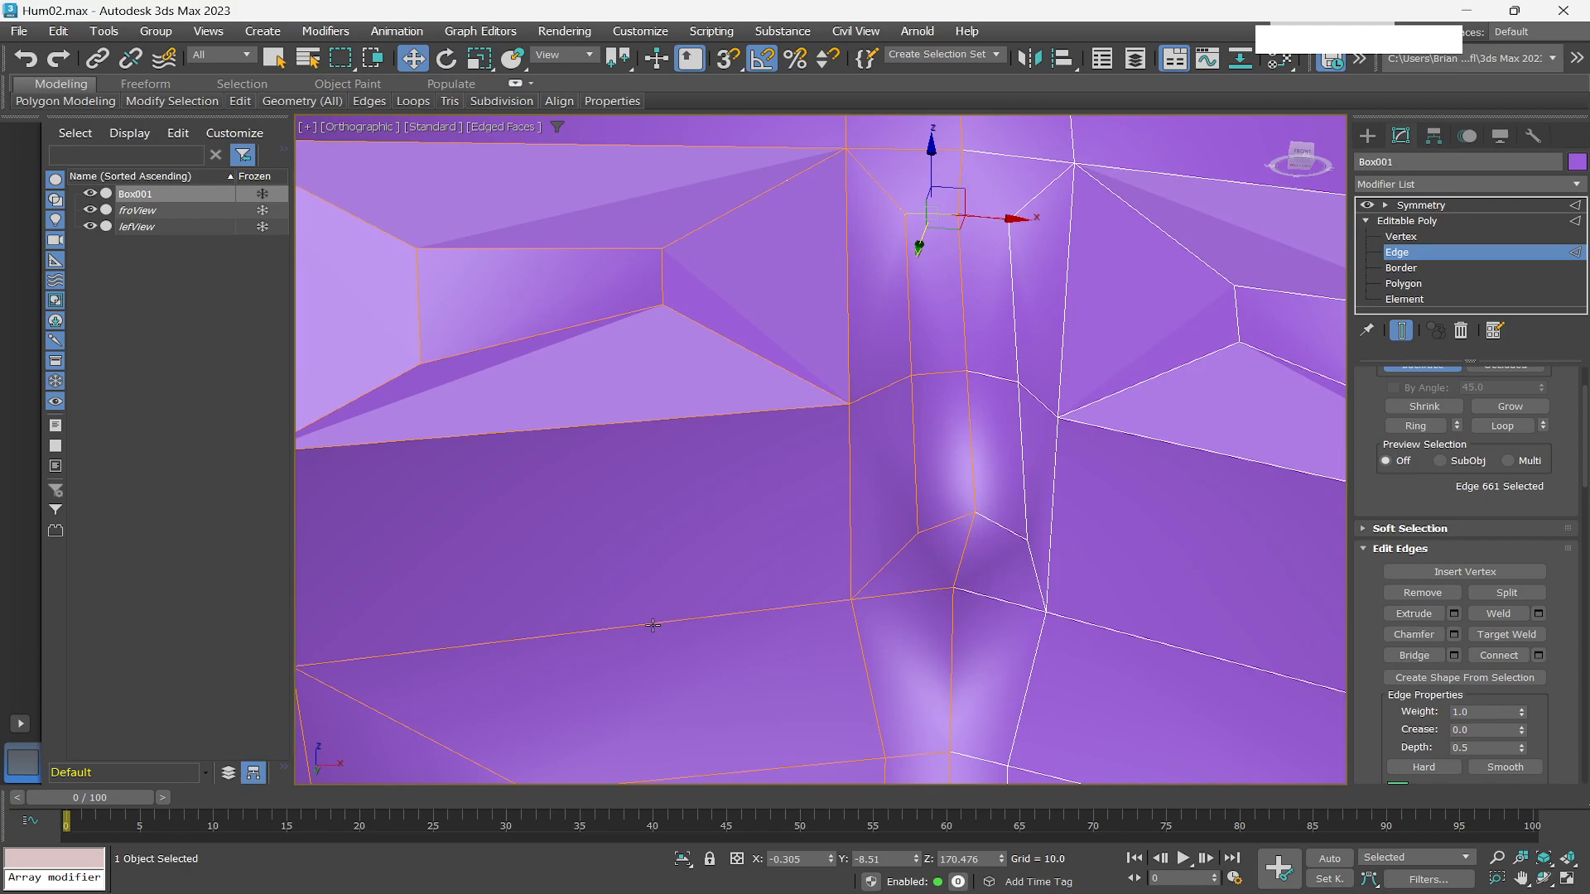
scroll(867, 520, down, 2)
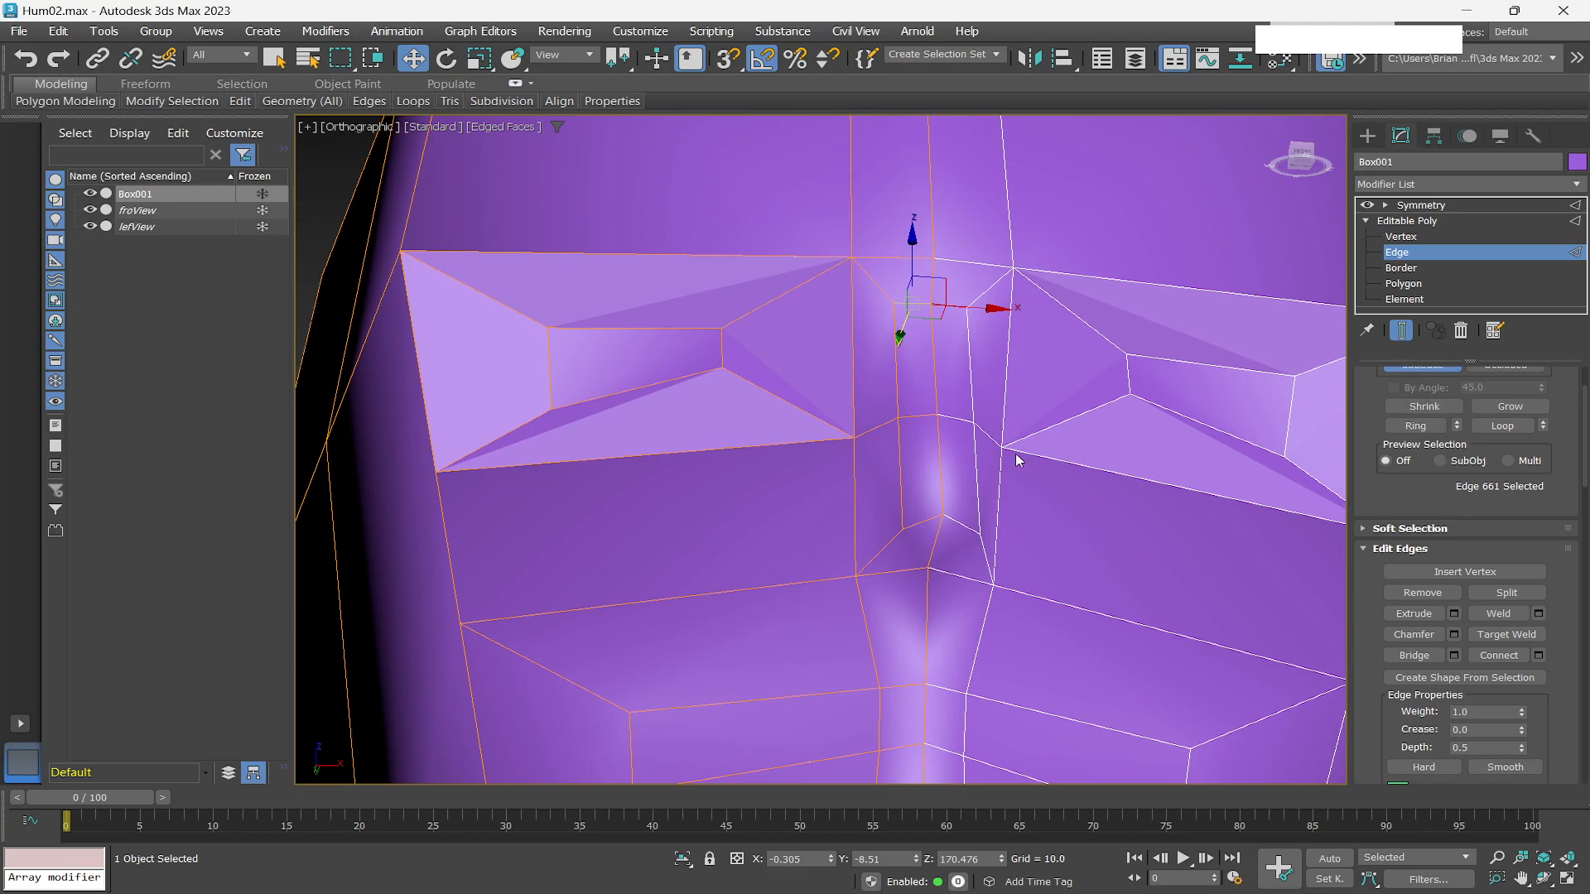
mouse_move(983, 486)
alt+middle_down()
mouse_move(967, 483)
mouse_move(1001, 504)
mouse_move(1001, 534)
mouse_move(1004, 504)
alt+middle_up()
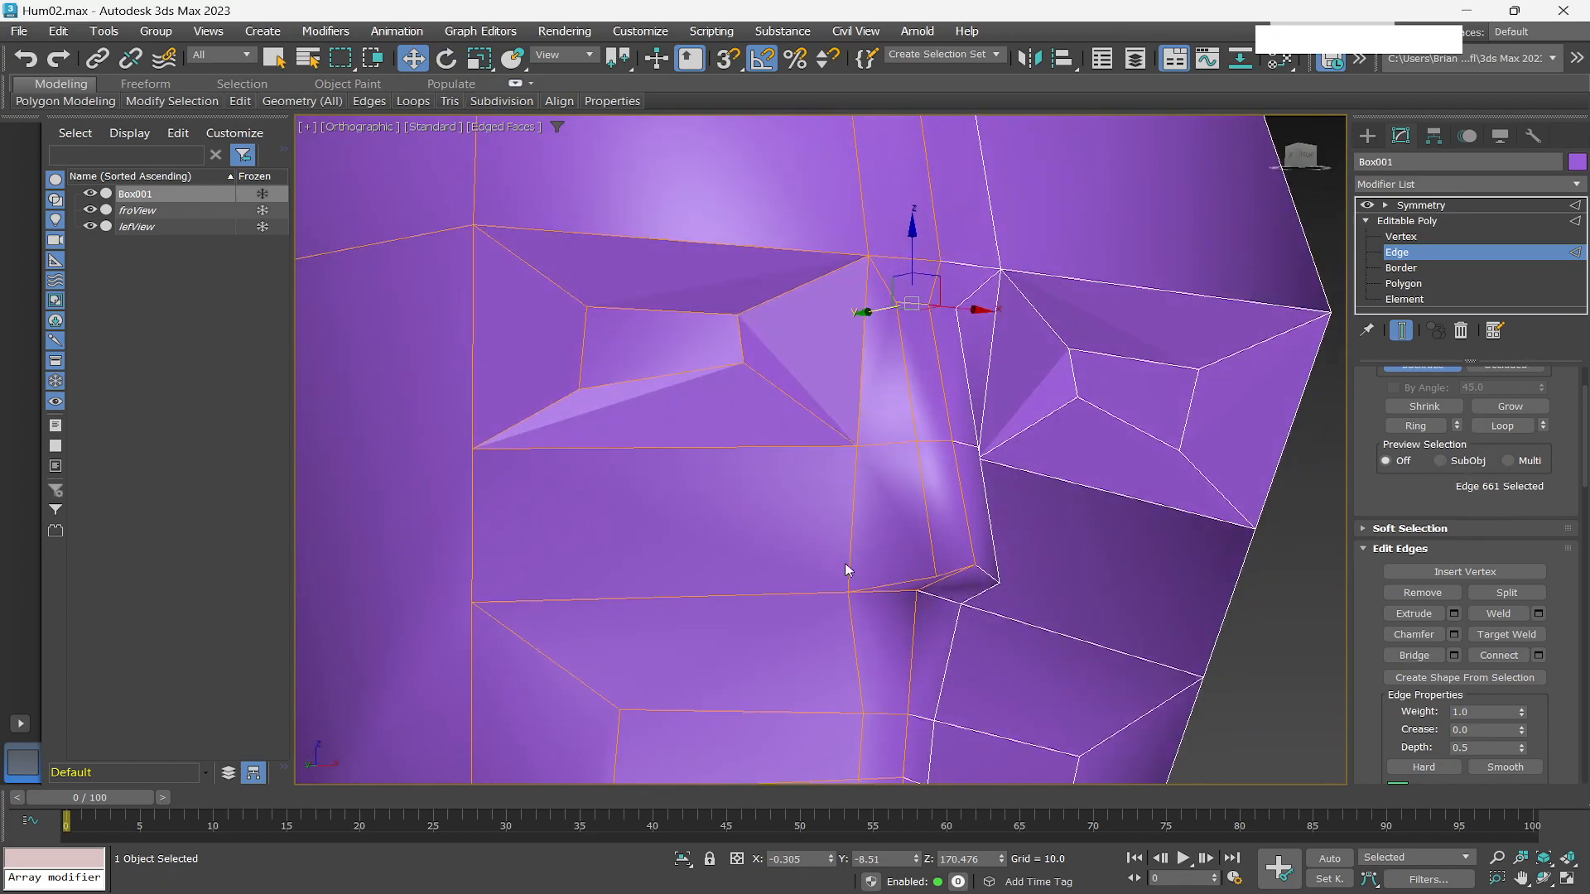
At polygon level, scale down the polygon under the nose tip, then return to the select tool.
click(1403, 284)
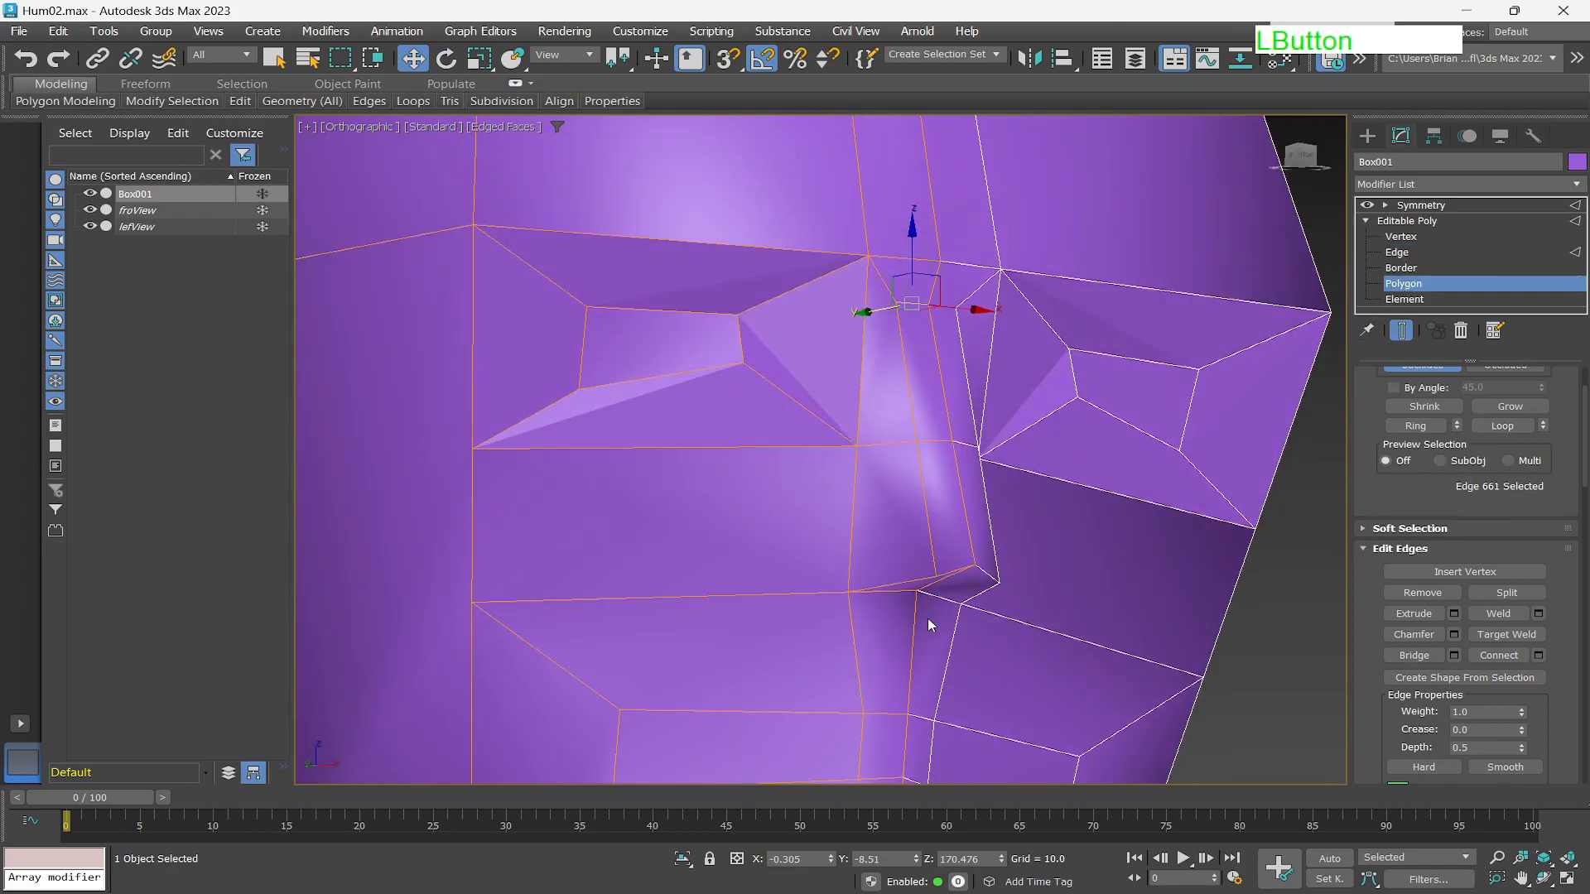
click(895, 524)
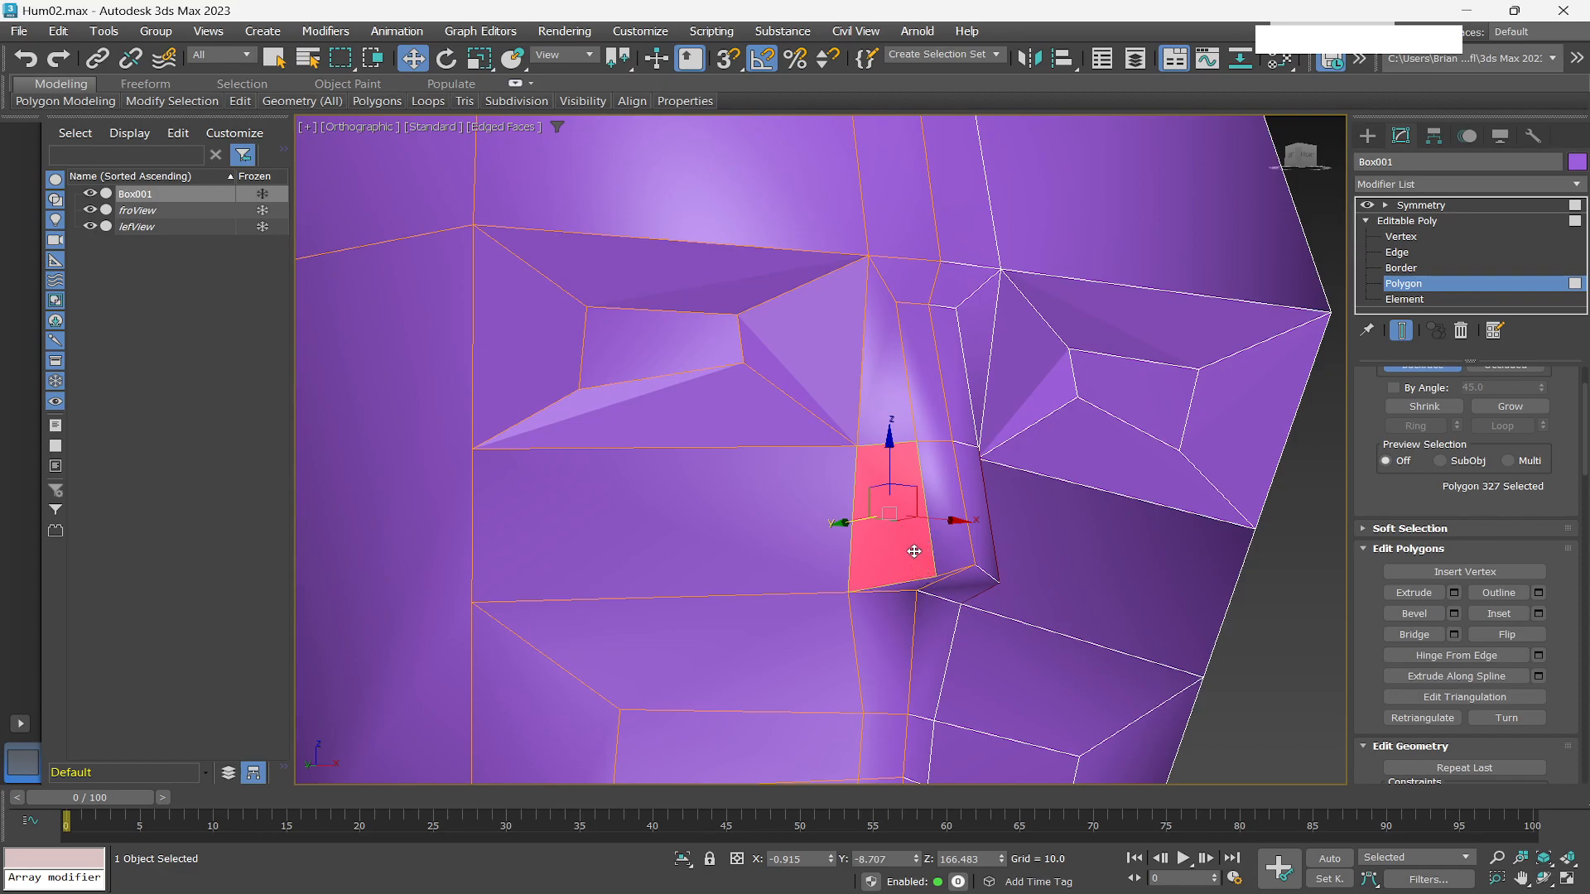
key(r)
drag(911, 557, 884, 564)
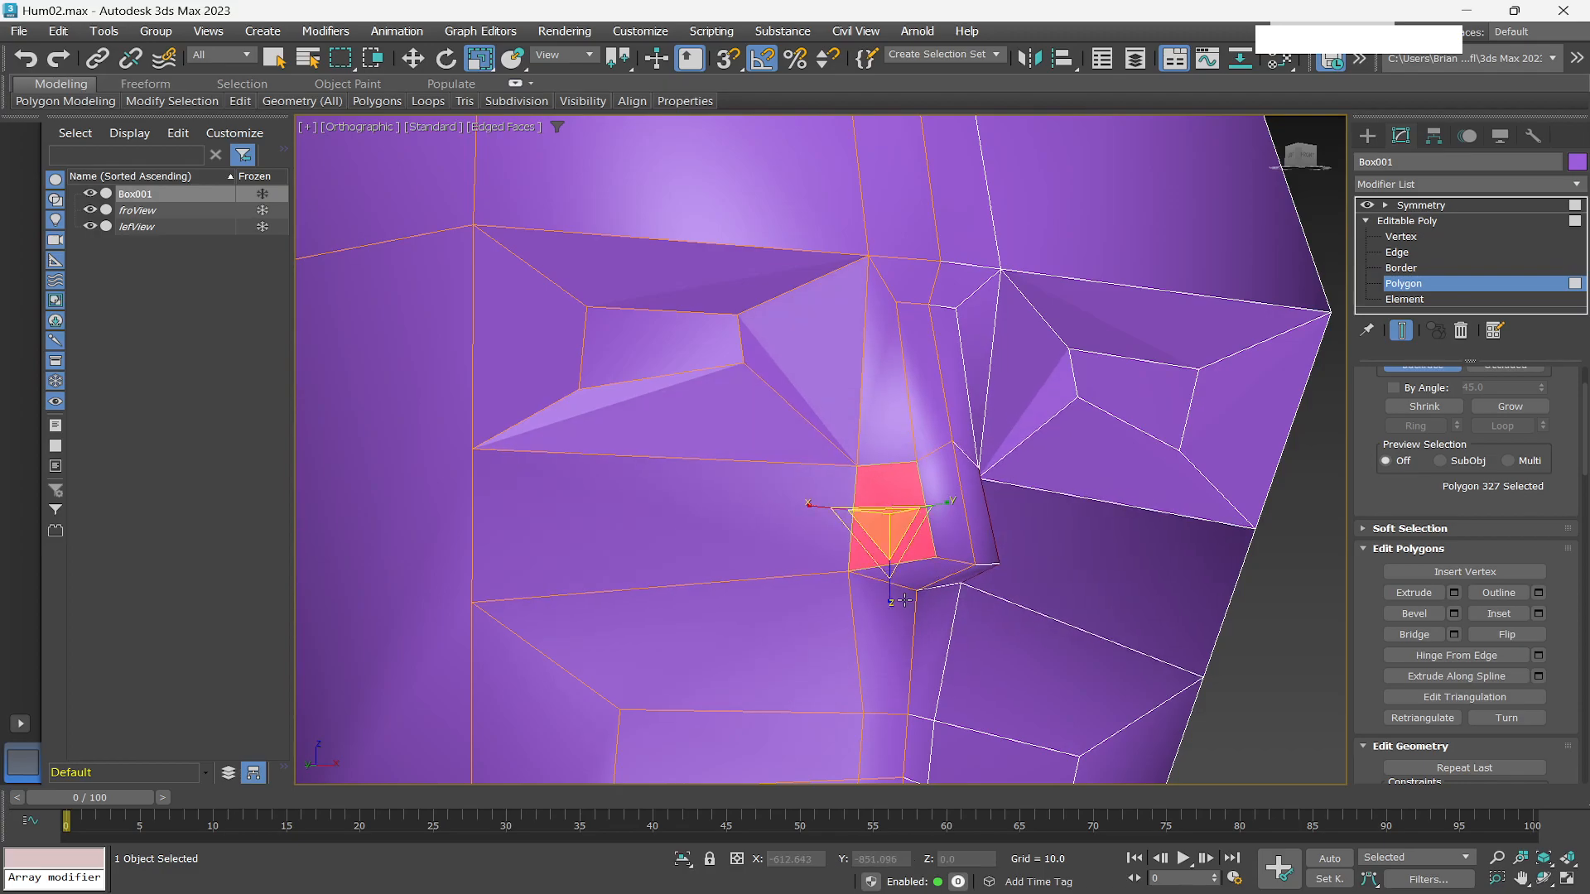
key(q)
Bevel the polygon under the nose tip inward with height 0.109 and outline -0.396 to form a nostril.
right_click(888, 497)
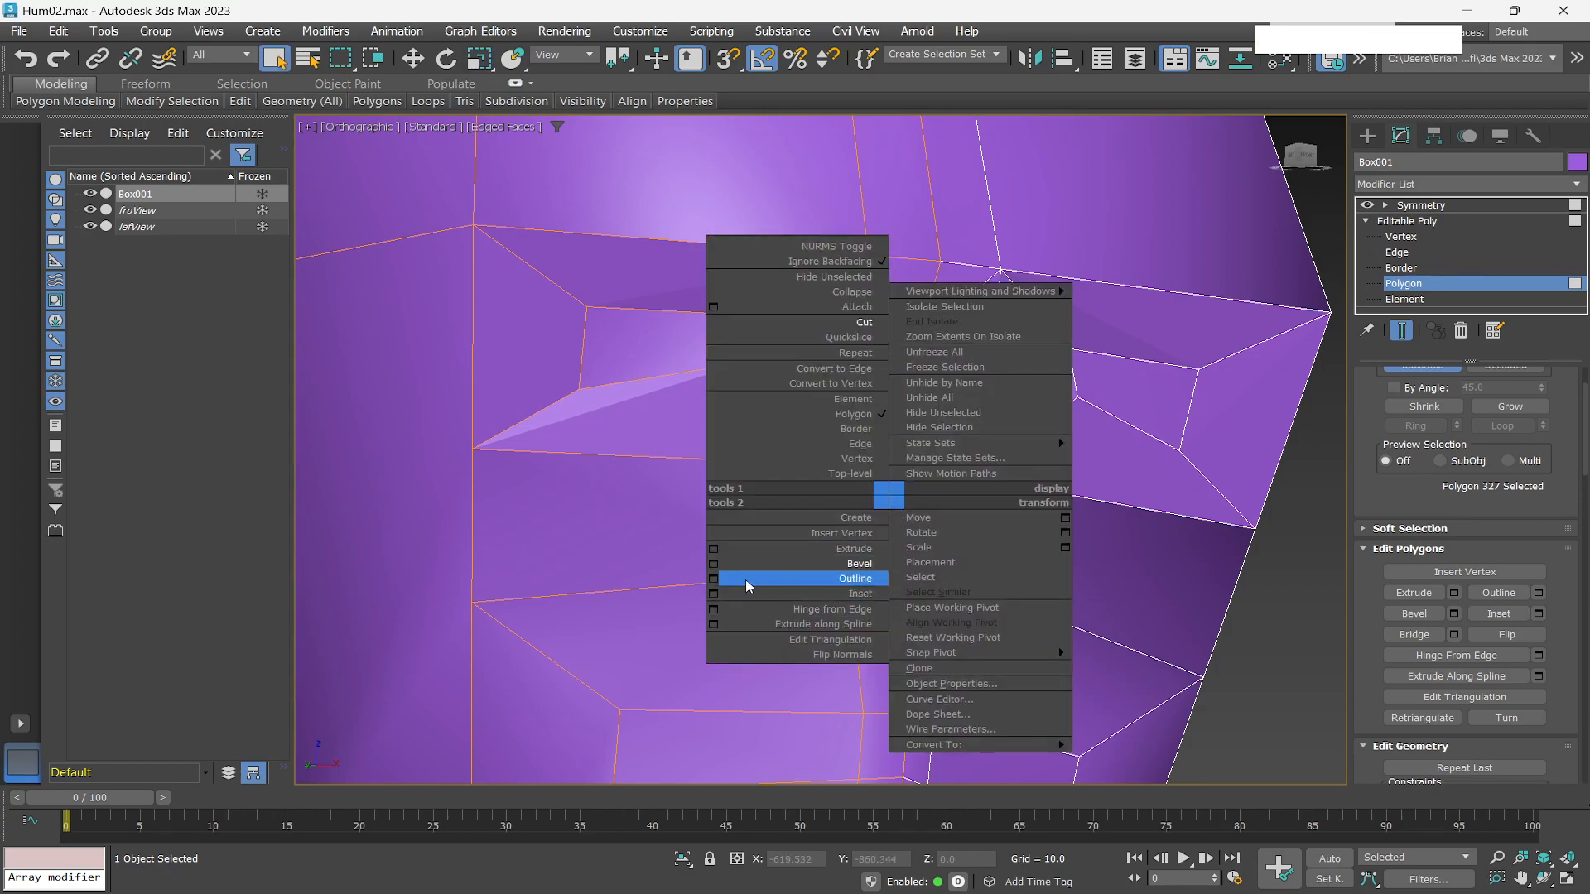
click(713, 563)
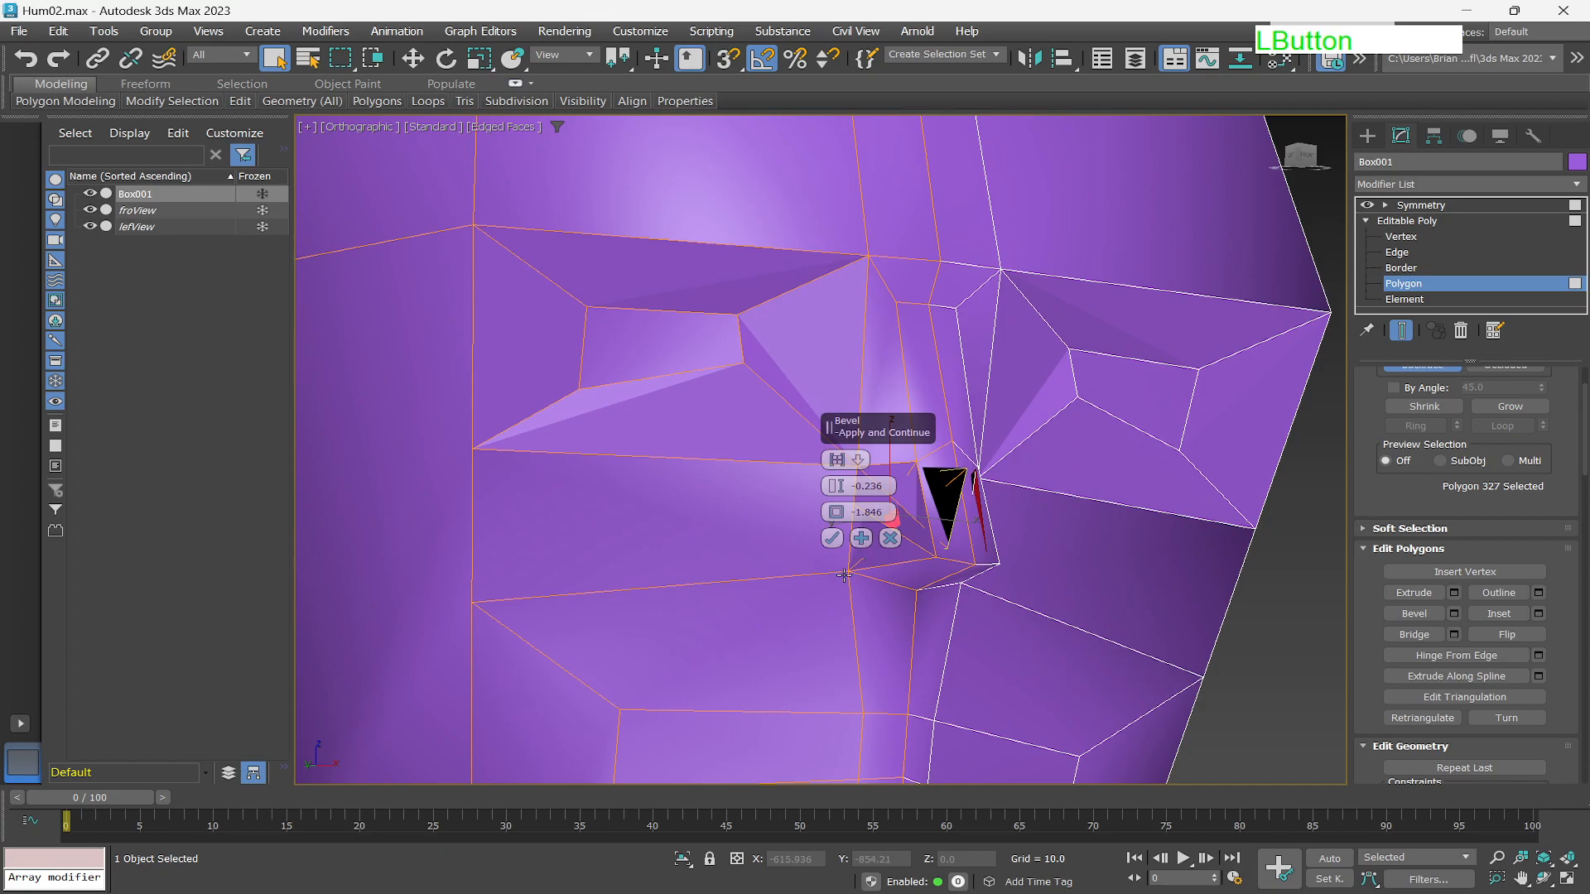
scroll(881, 495, up, 3)
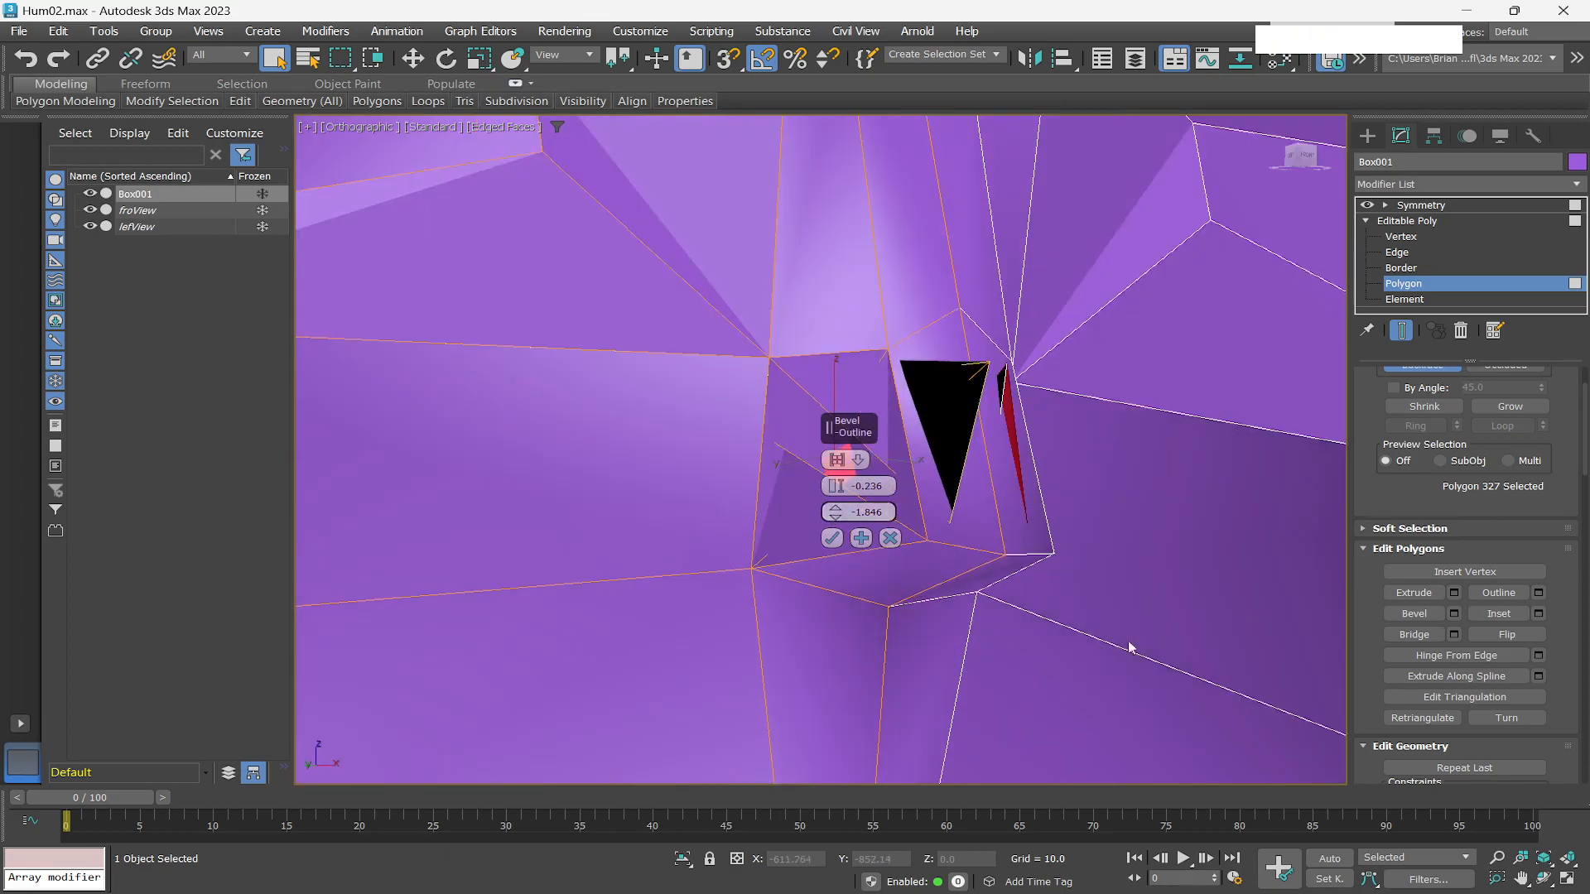
alt+middle_drag(1008, 610, 834, 628)
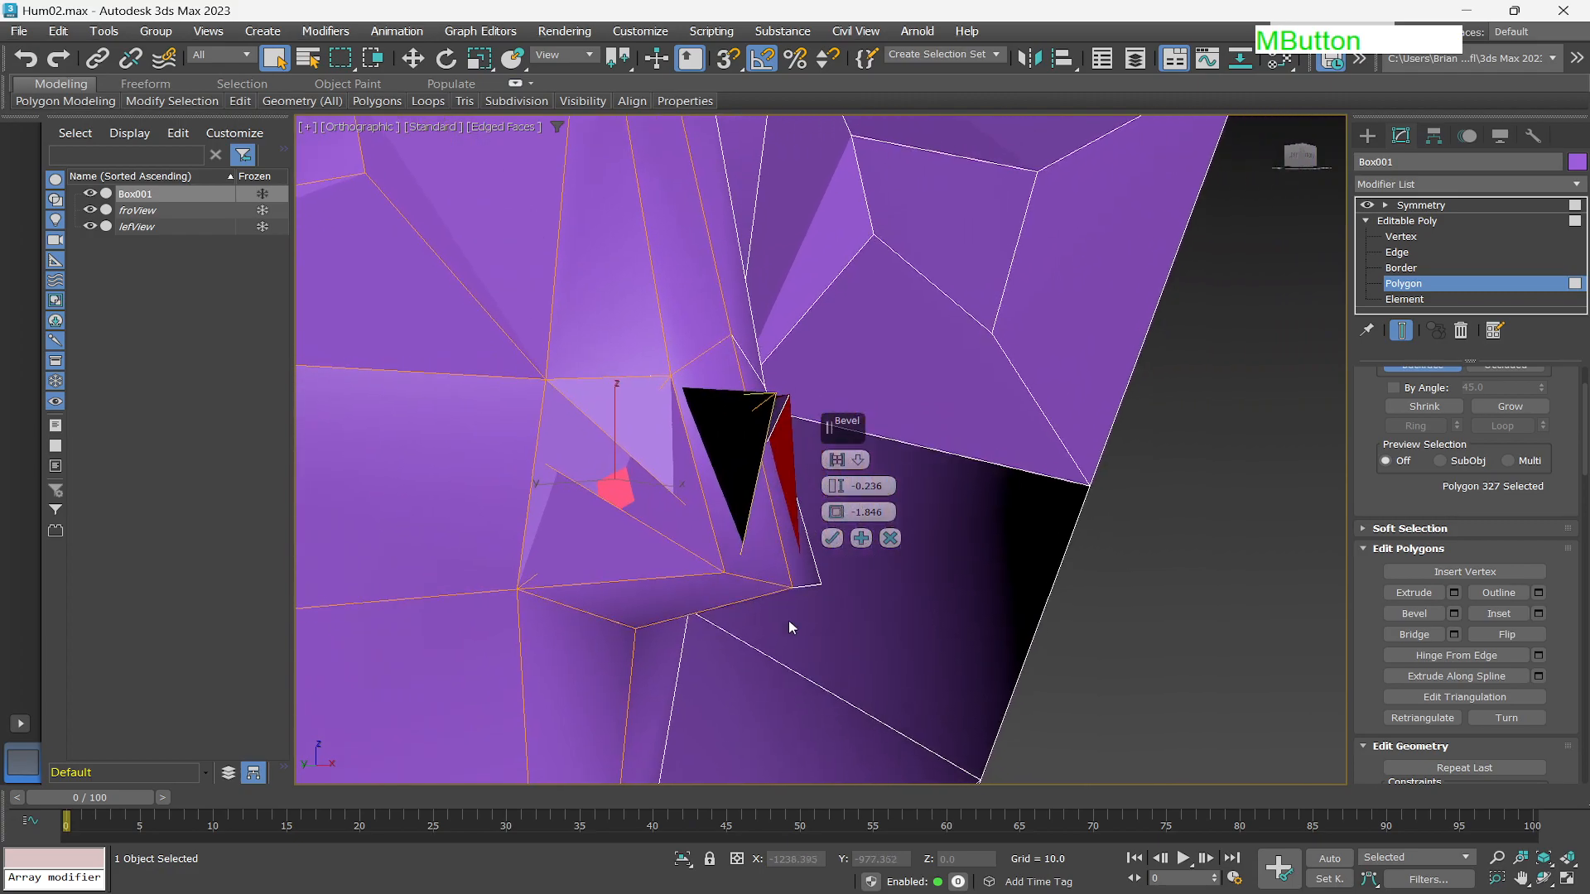
right_click(838, 519)
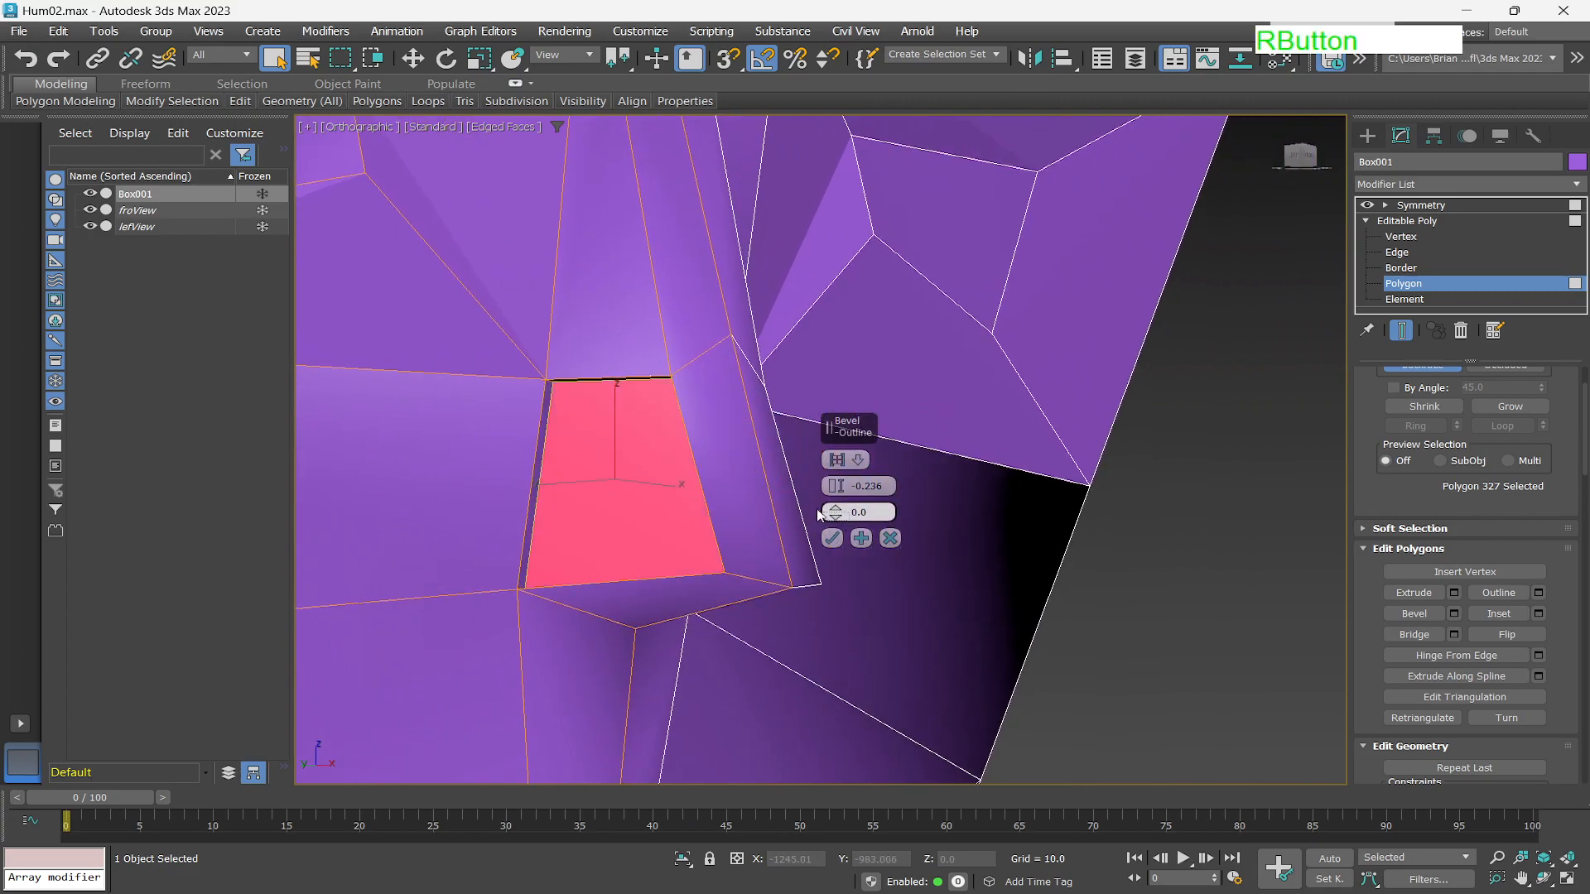
right_click(840, 486)
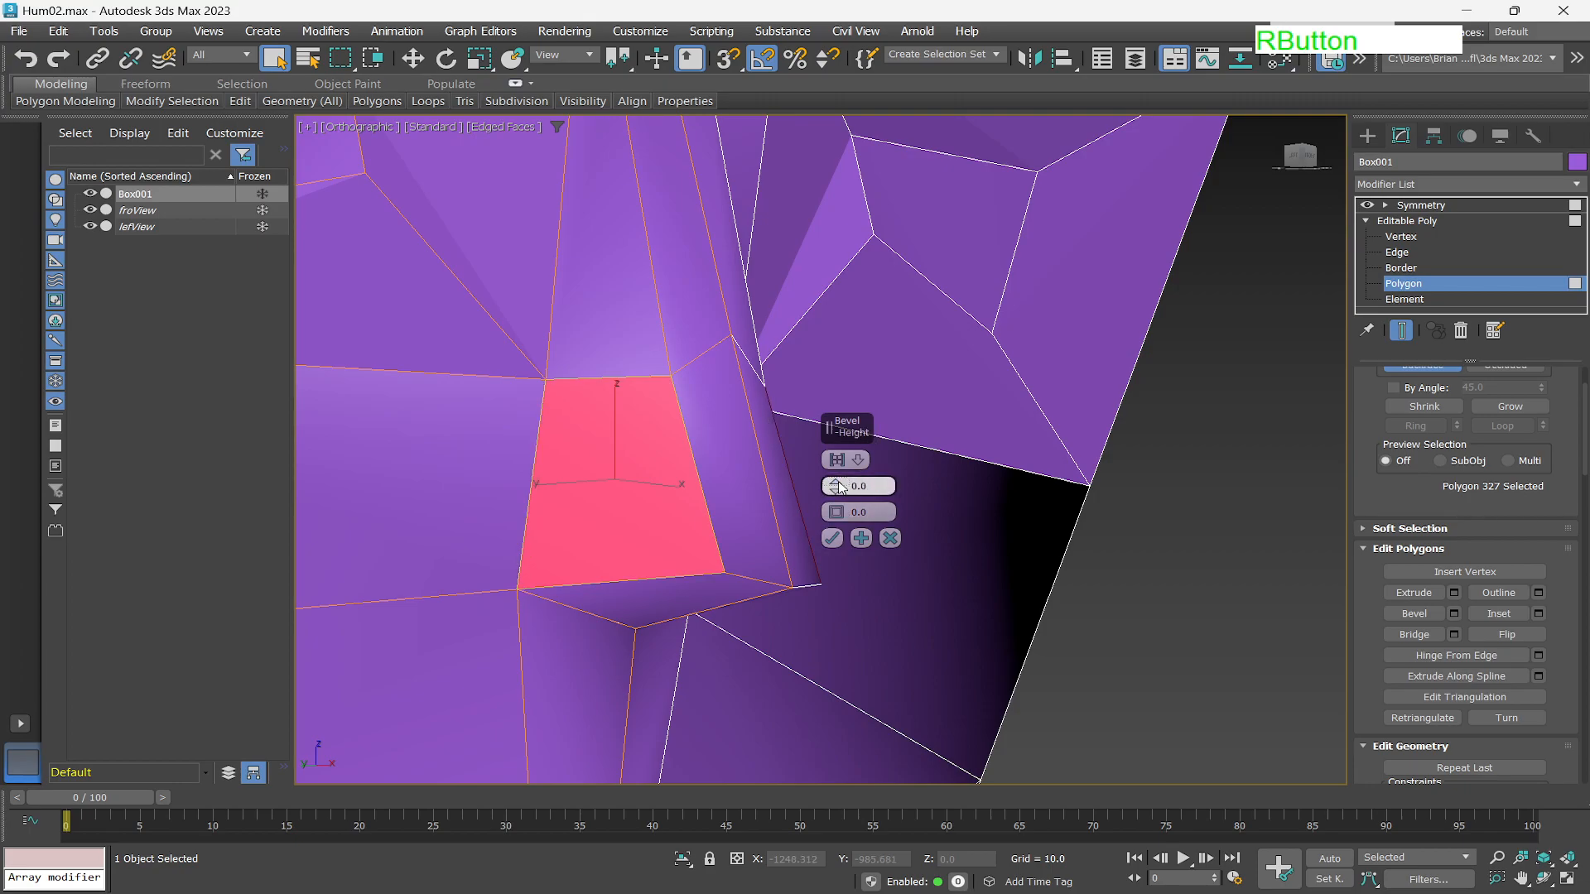
drag(836, 512, 844, 550)
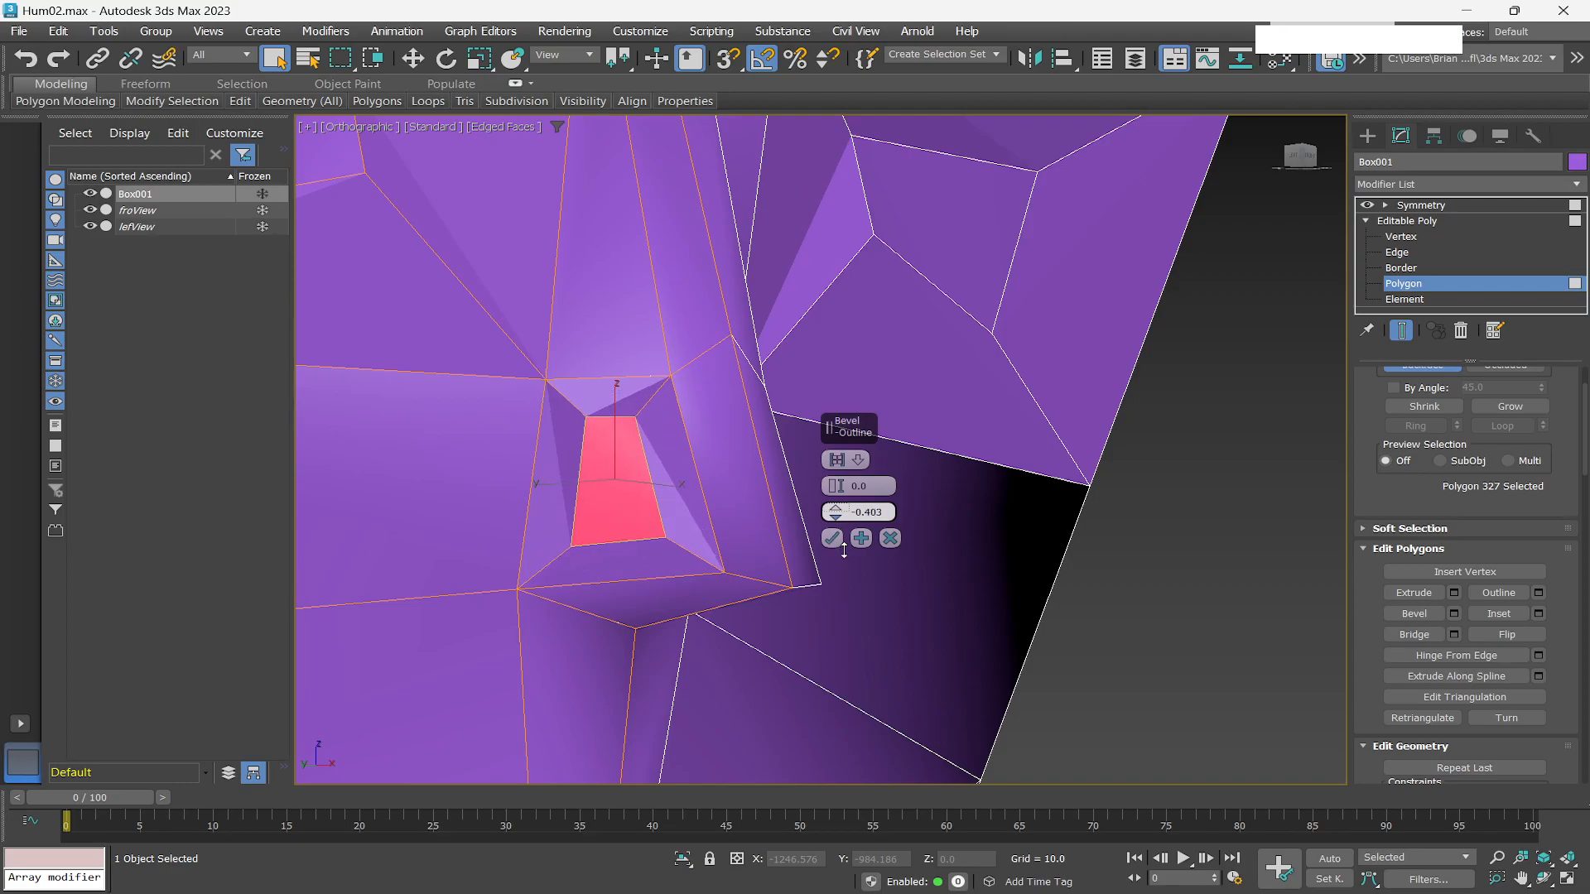
click(838, 490)
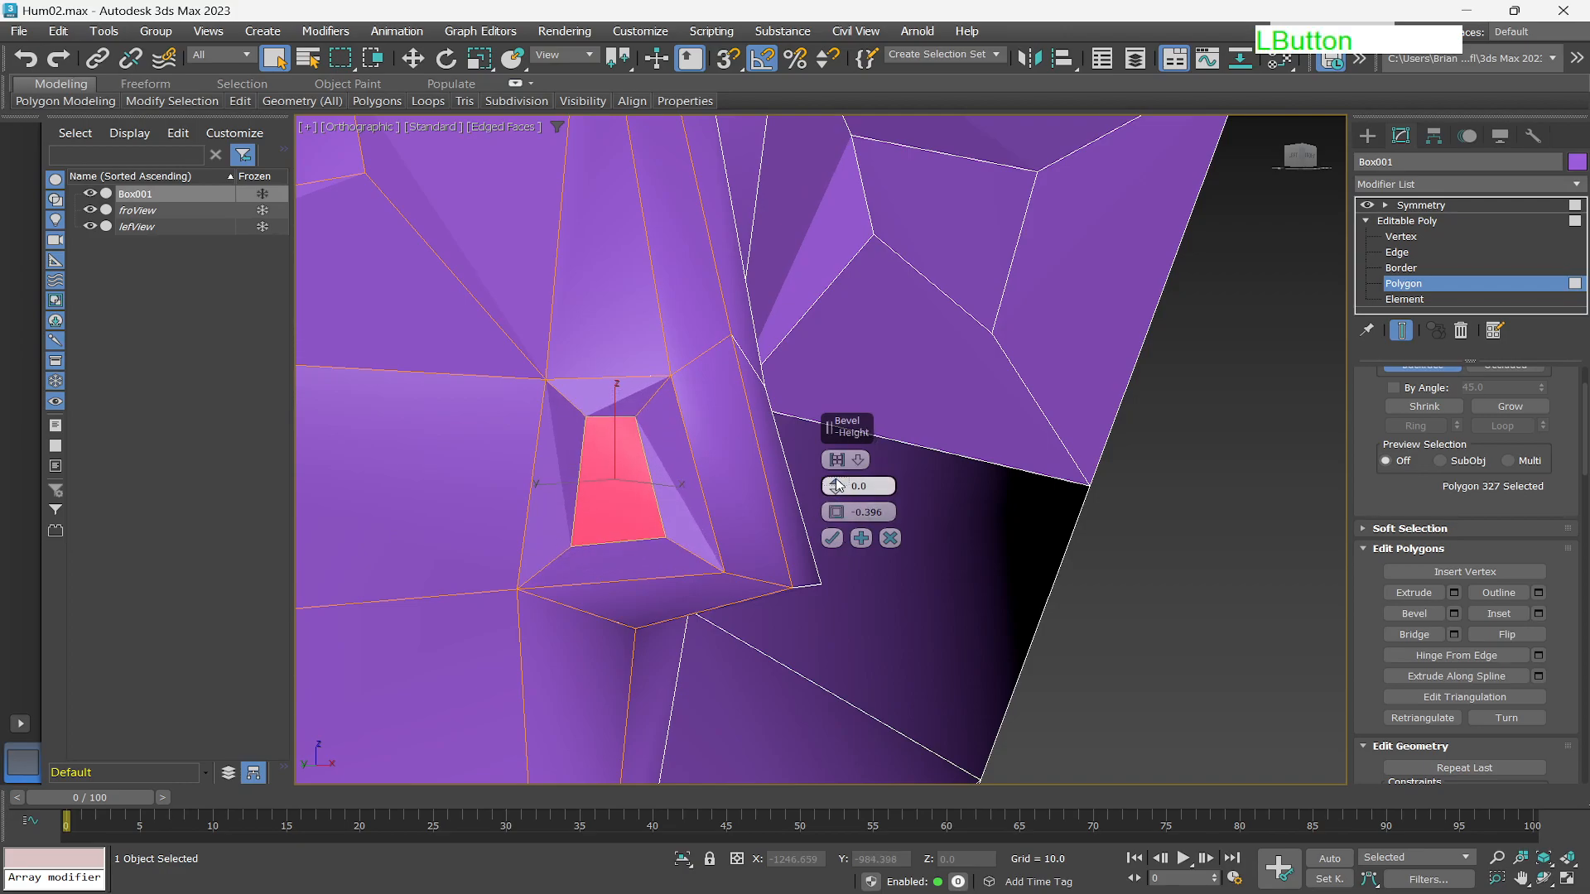
drag(838, 486, 836, 475)
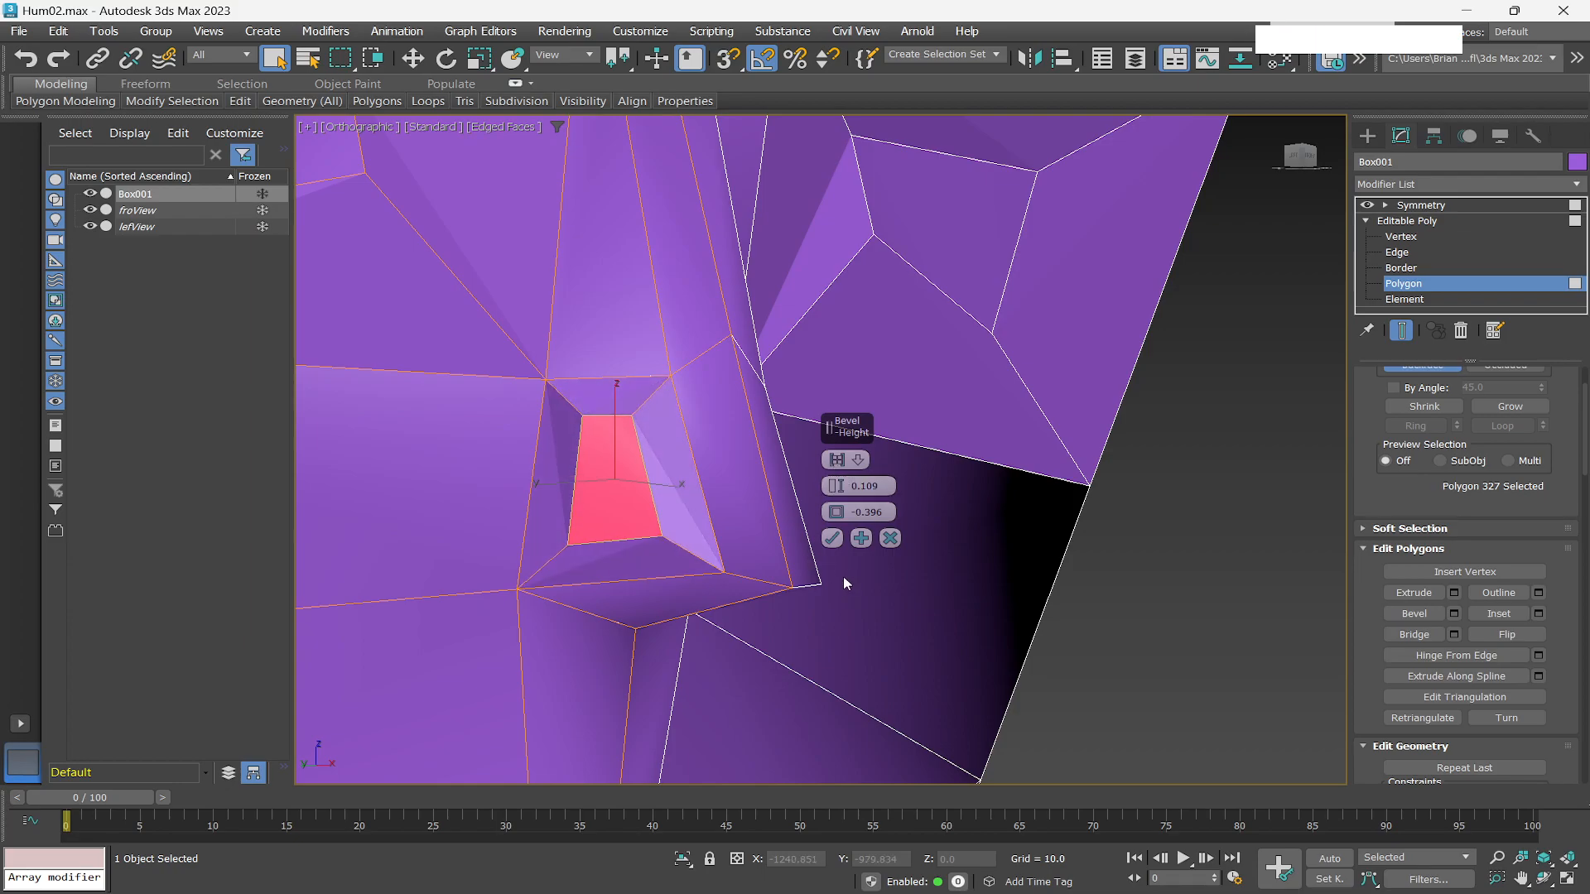
click(832, 538)
Shift the nostril polygon slightly sideways with the Move tool and switch to edge sub-object level.
alt+middle_drag(749, 534, 684, 560)
key(w)
drag(684, 477, 644, 480)
click(1397, 251)
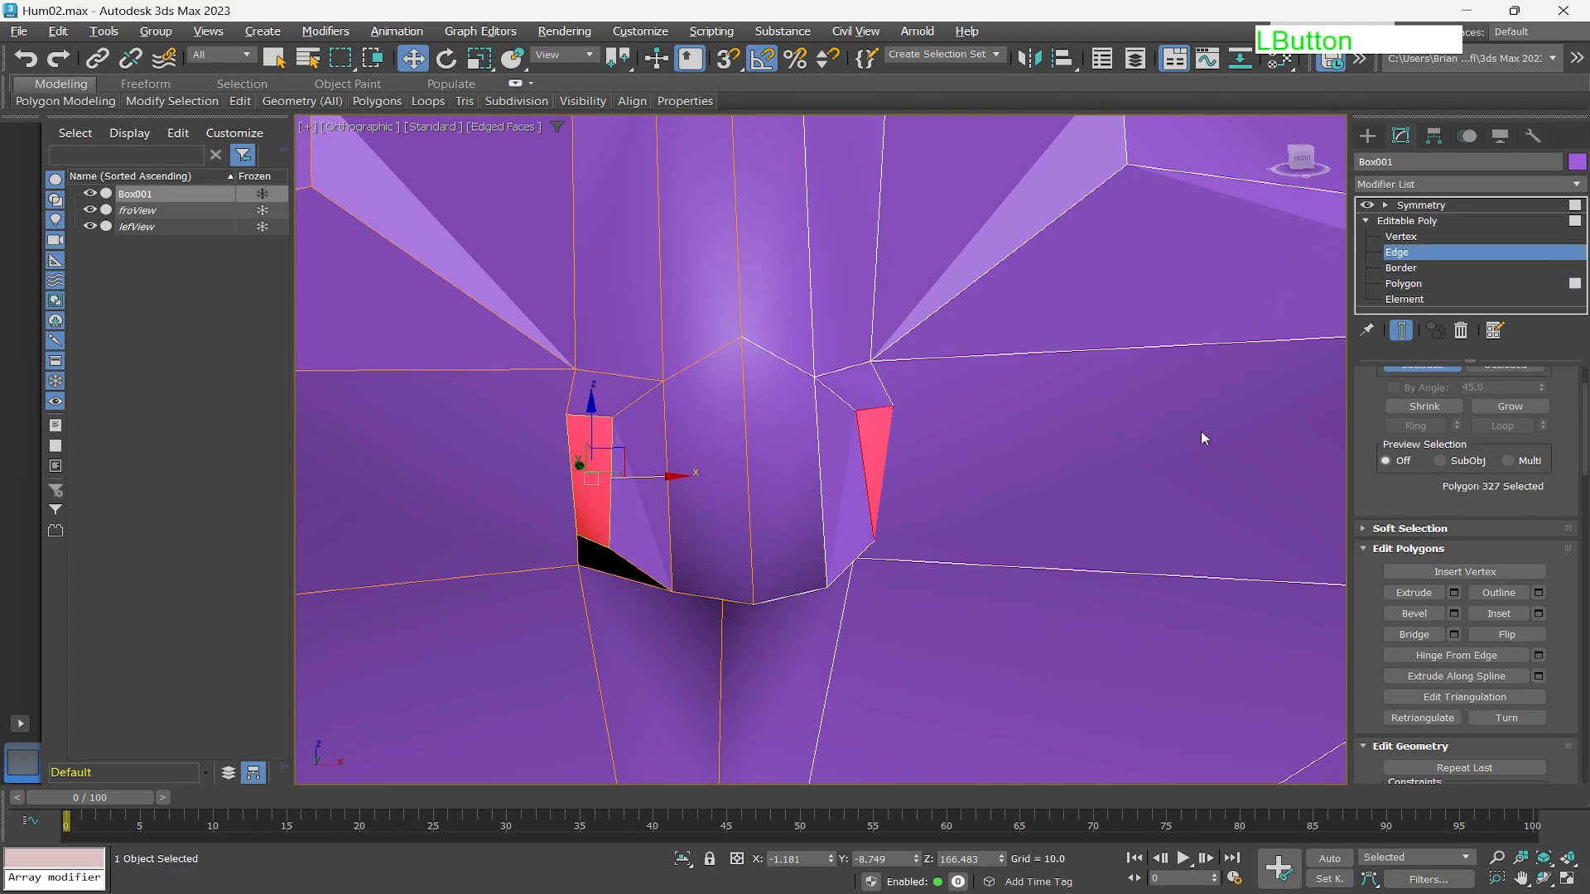
scroll(604, 481, up, 2)
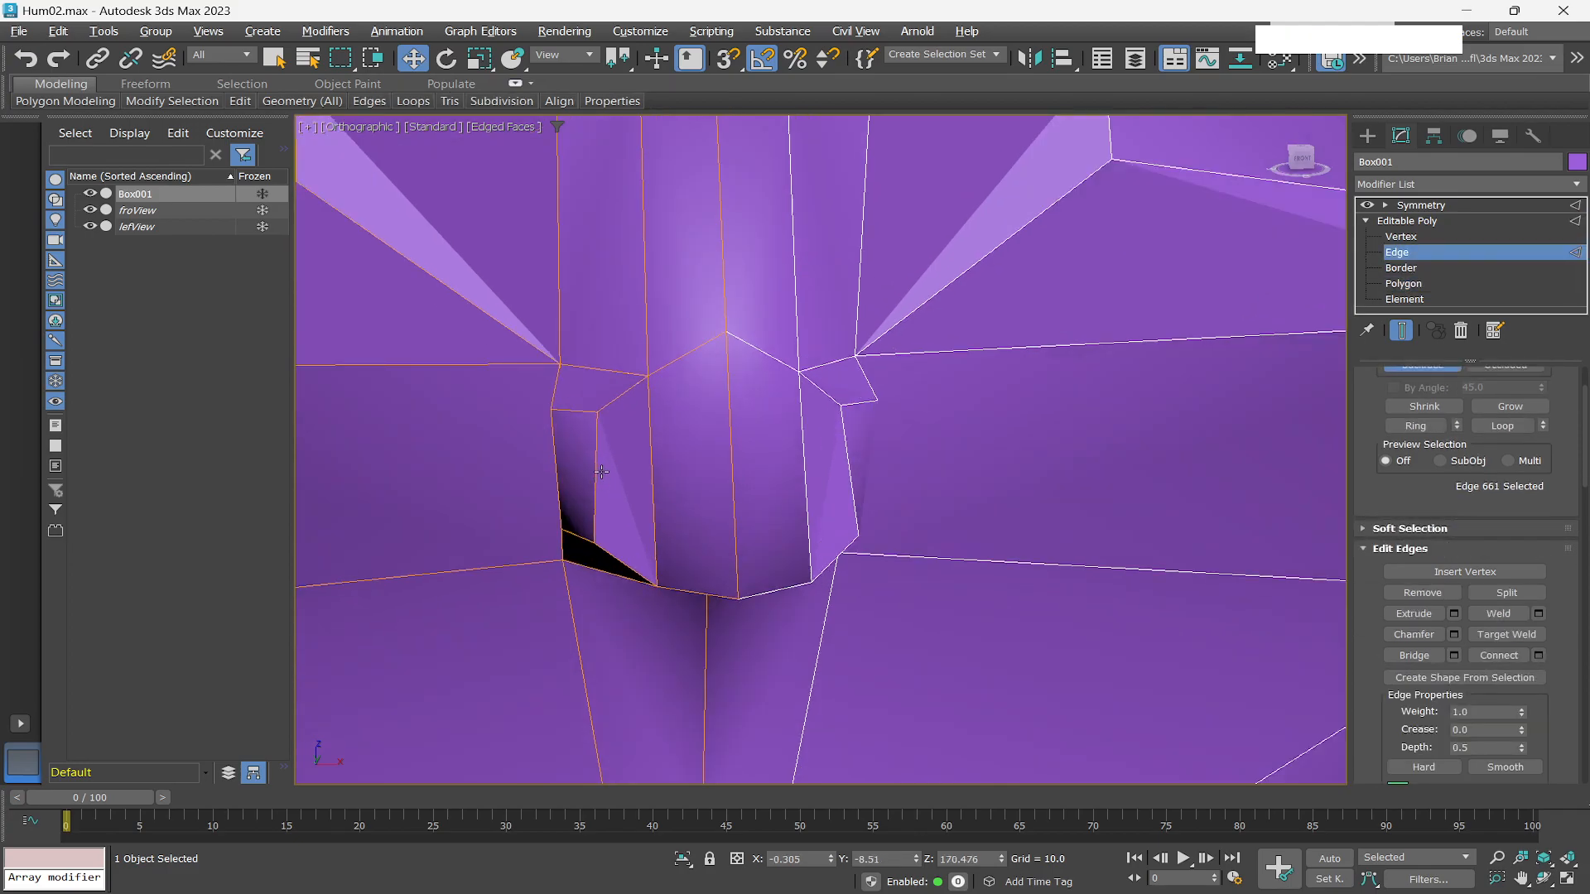
scroll(606, 468, down, 2)
alt+middle_drag(608, 485, 676, 451)
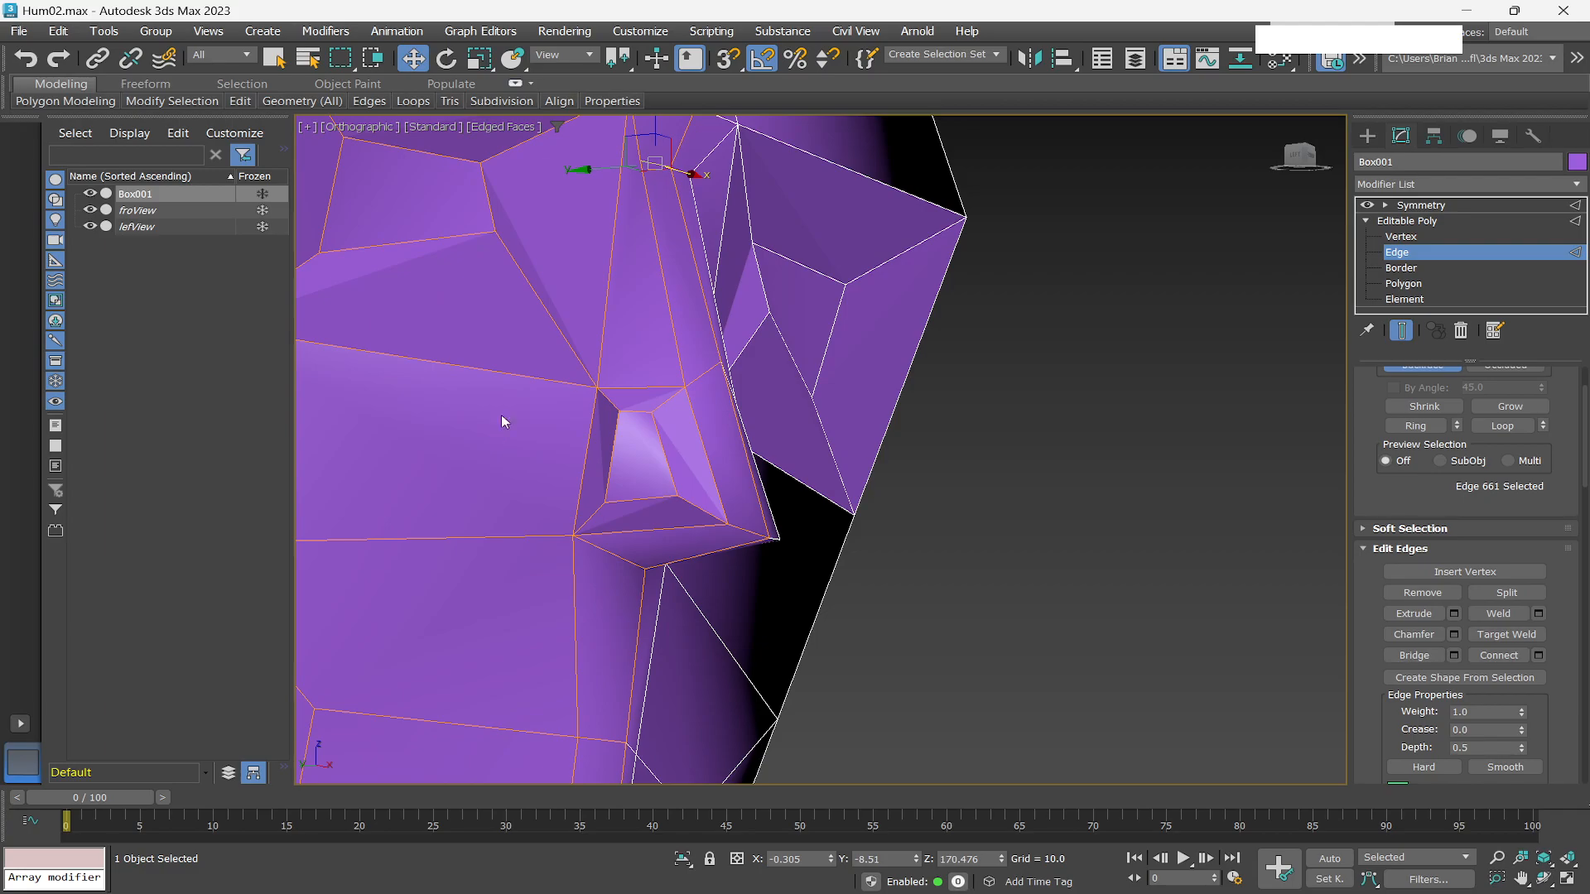
Open the Freeform Paint Deform brushes and soften the area above the nostril with Relax/Soften.
click(145, 84)
mouse_move(114, 100)
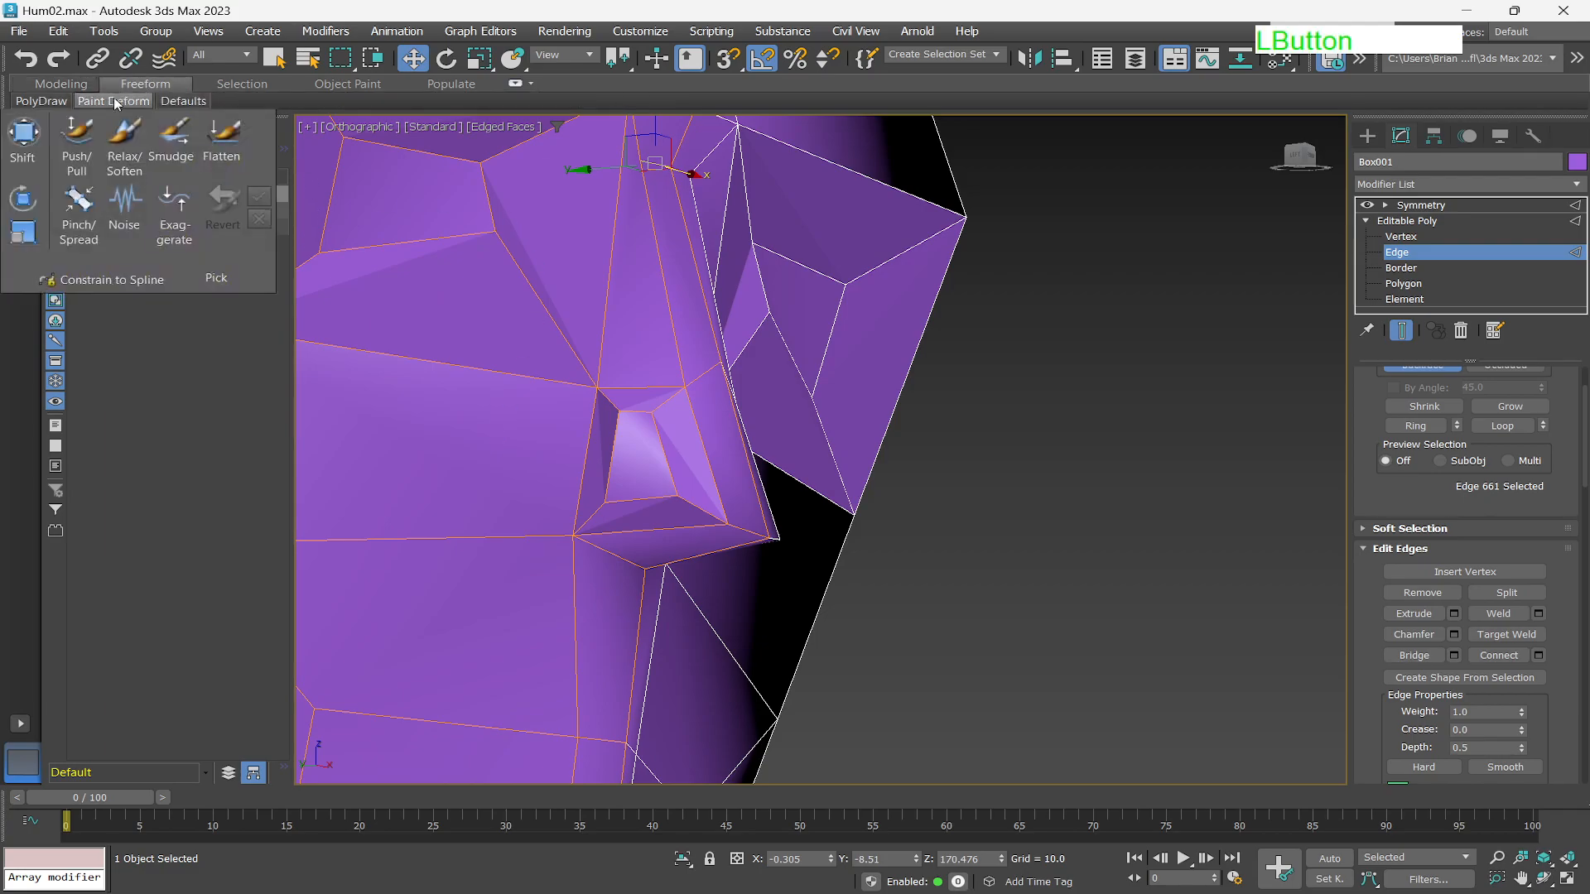
click(121, 131)
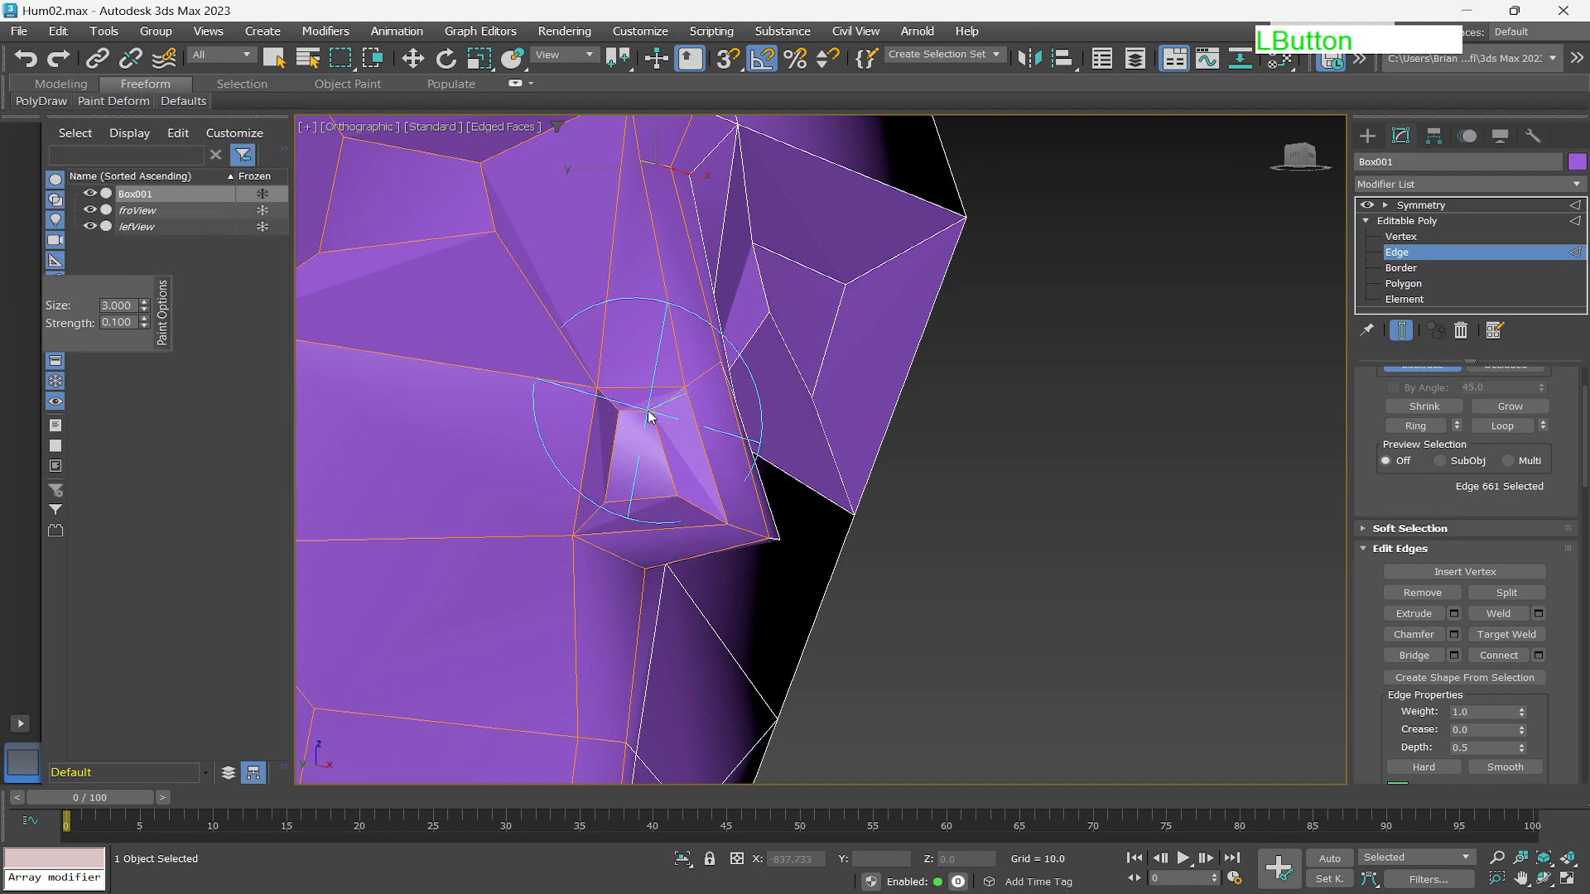
drag(675, 406, 632, 397)
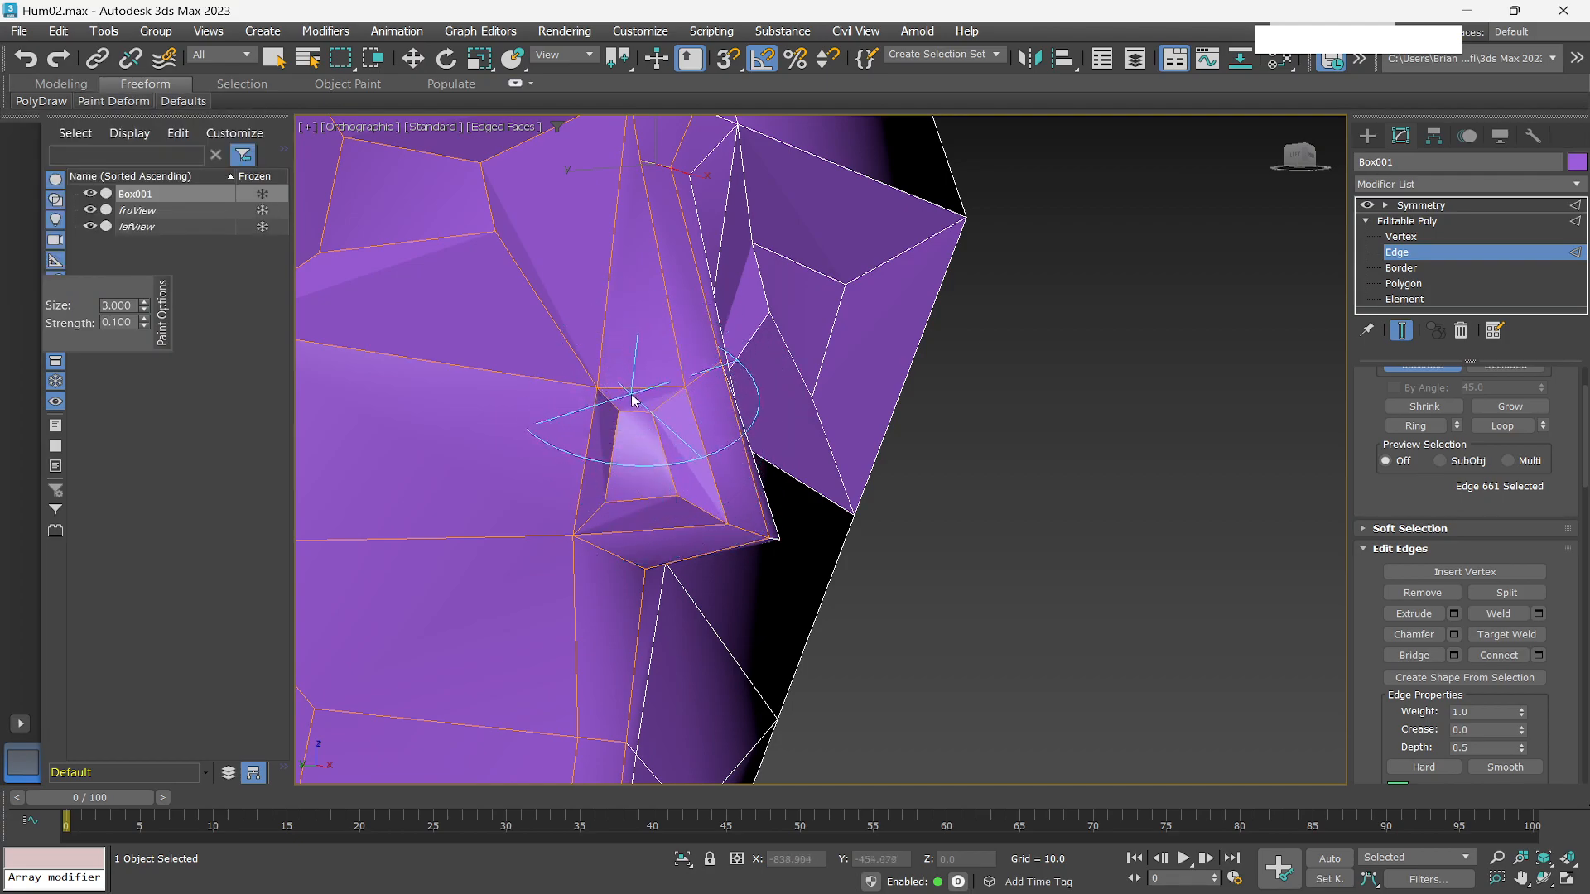
Set the brush size to 1.5 and relax the side of the nostril.
click(119, 304)
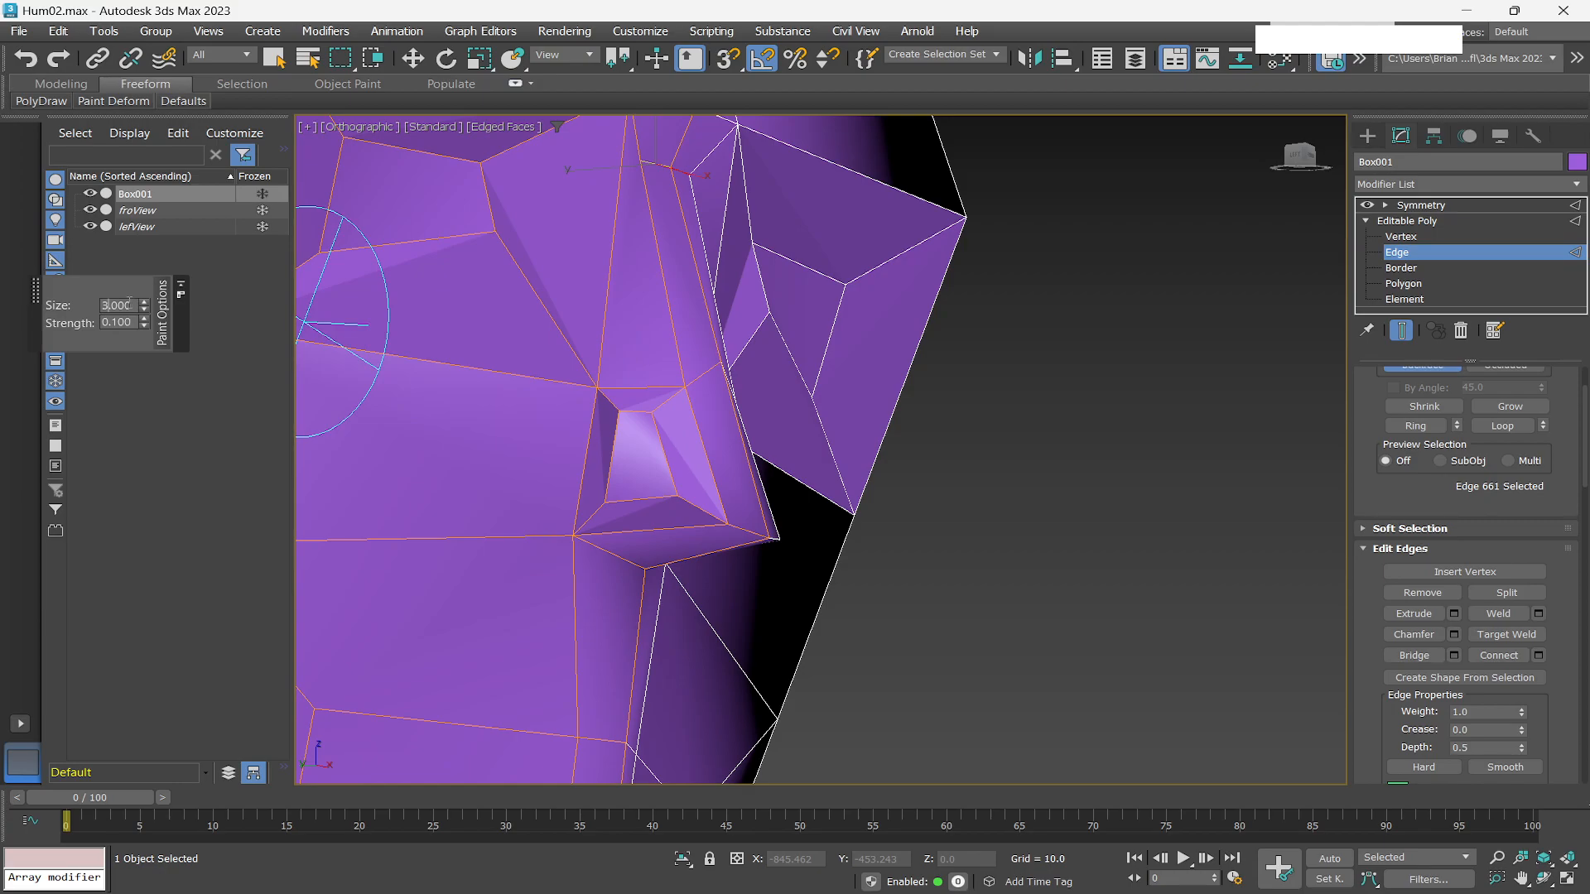
click(131, 303)
text(1.5)
key(Return)
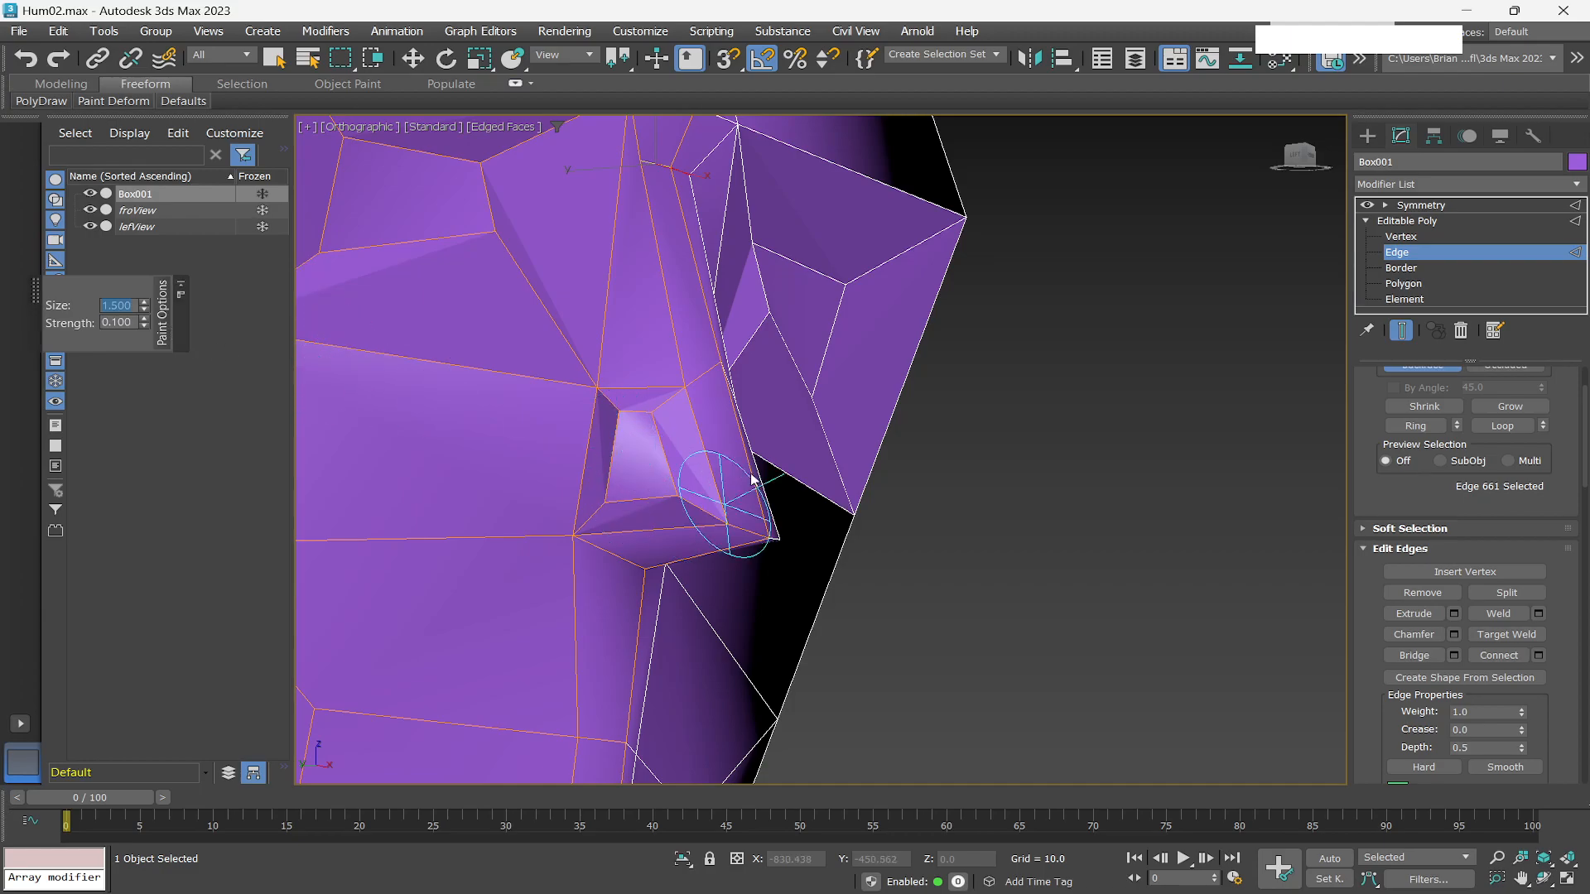
mouse_move(604, 426)
alt+mouse_down()
mouse_move(648, 441)
mouse_move(642, 472)
mouse_move(629, 476)
mouse_move(624, 419)
alt+mouse_up()
Relax the nose area further with the brush.
scroll(625, 420, down, 10)
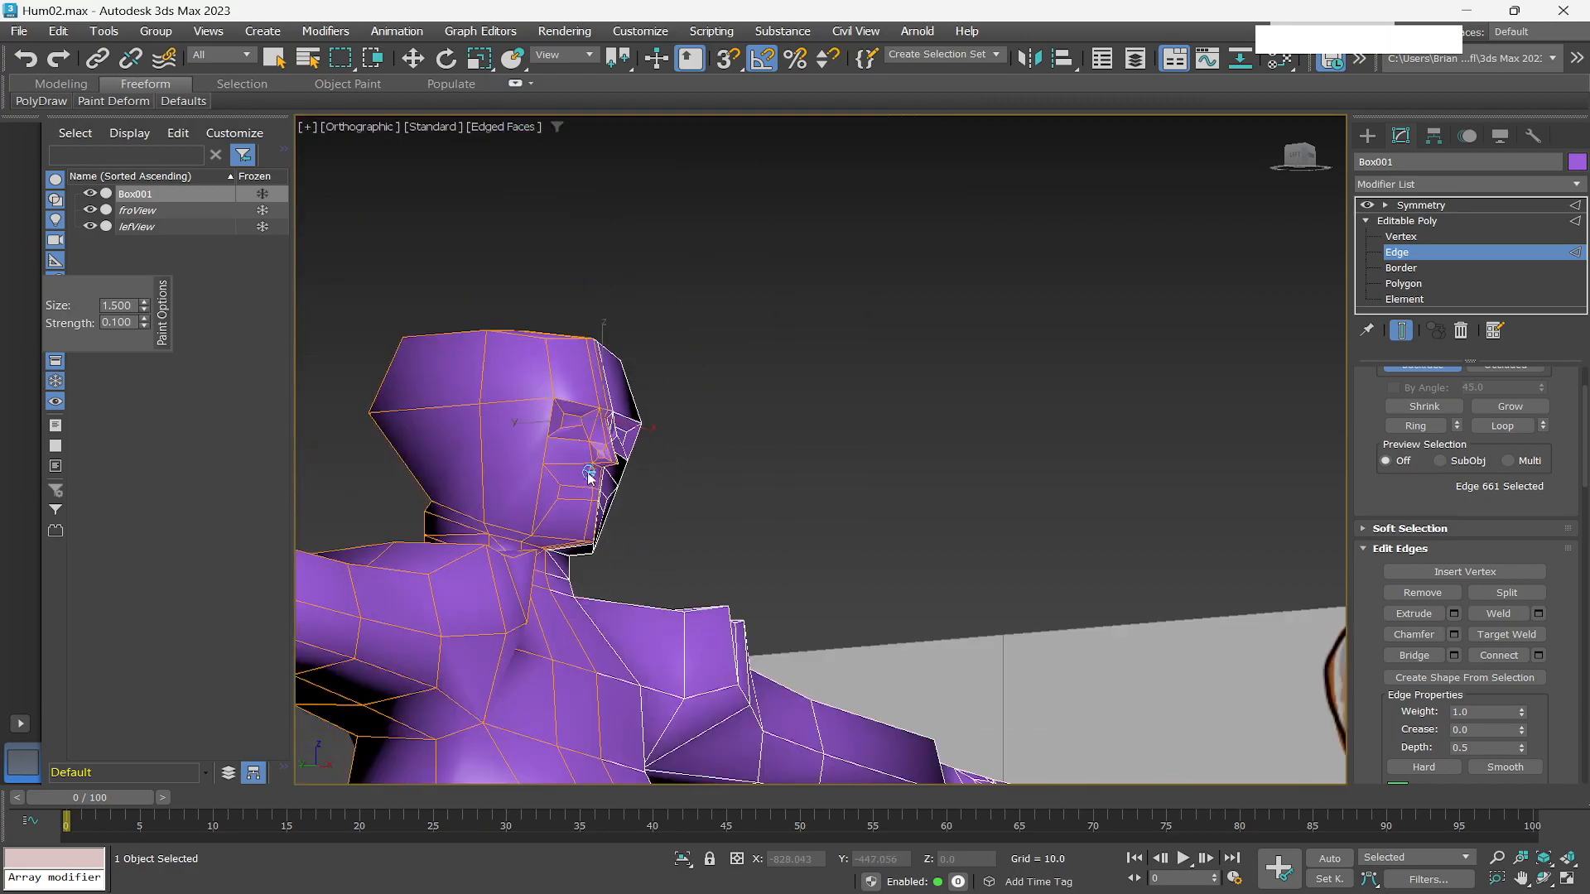
alt+middle_drag(586, 472, 560, 500)
scroll(554, 506, up, 5)
scroll(625, 447, down, 6)
alt+middle_drag(632, 423, 610, 542)
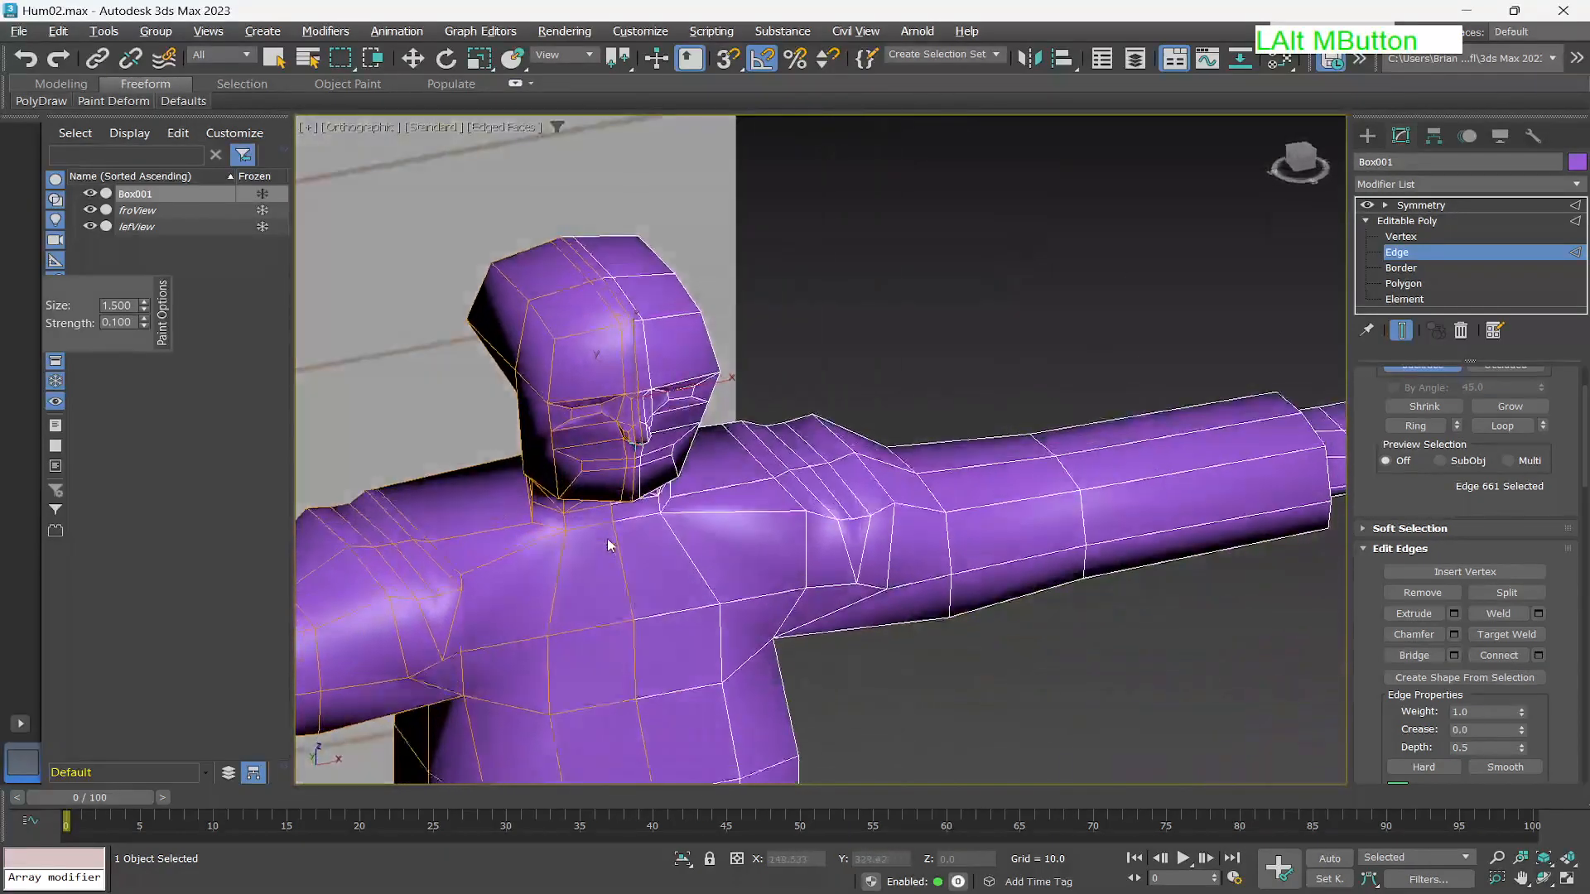
scroll(610, 542, up, 5)
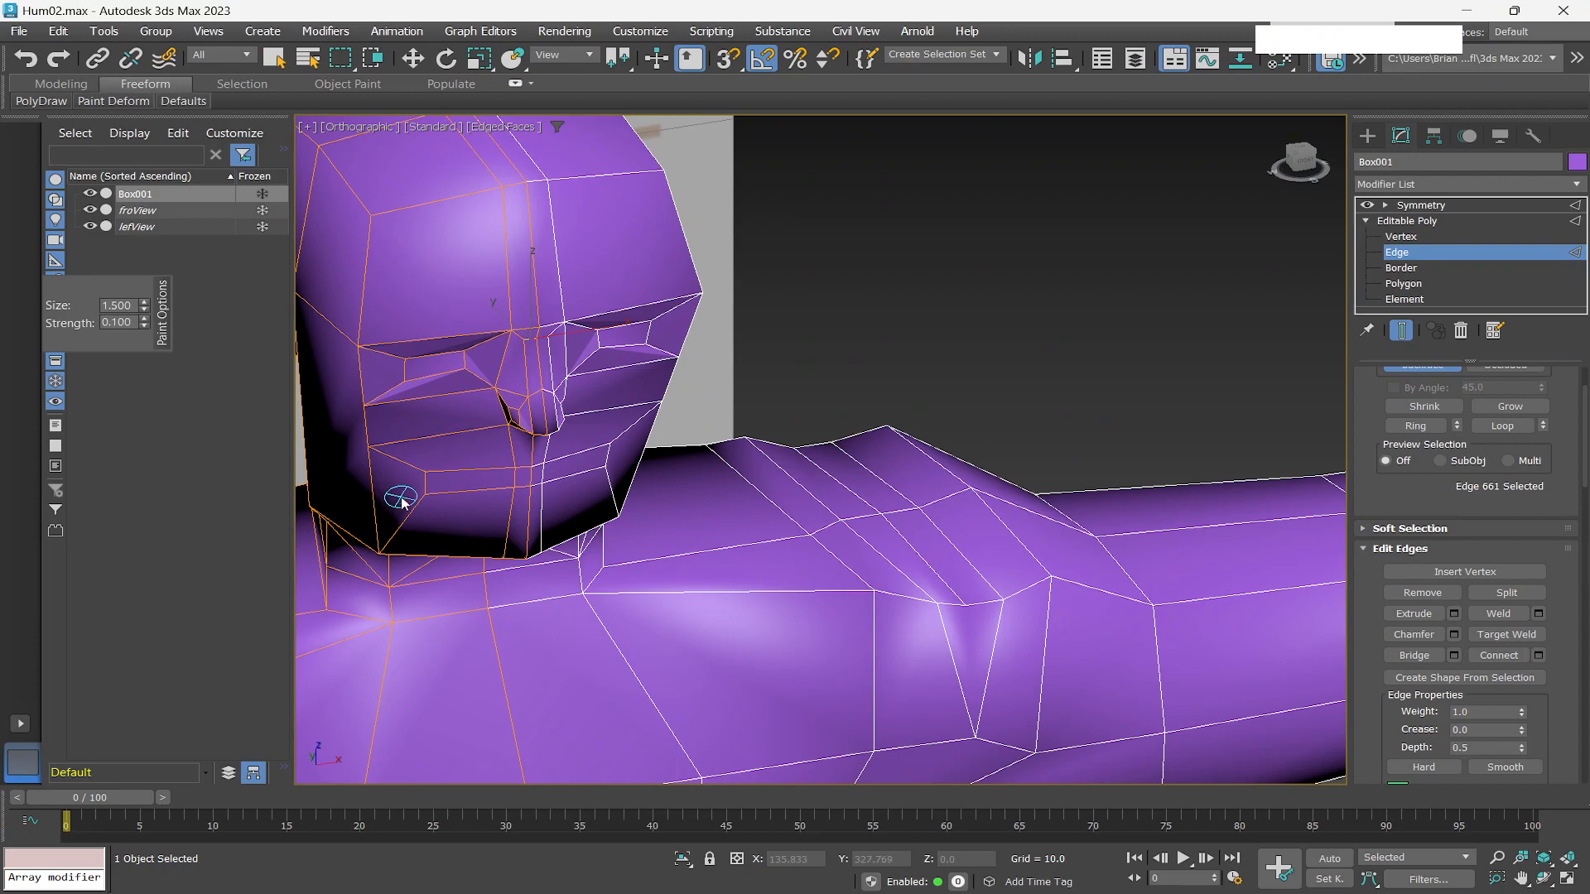
Select an edge on the mouth line at the chin and move it toward the face centre.
key(q)
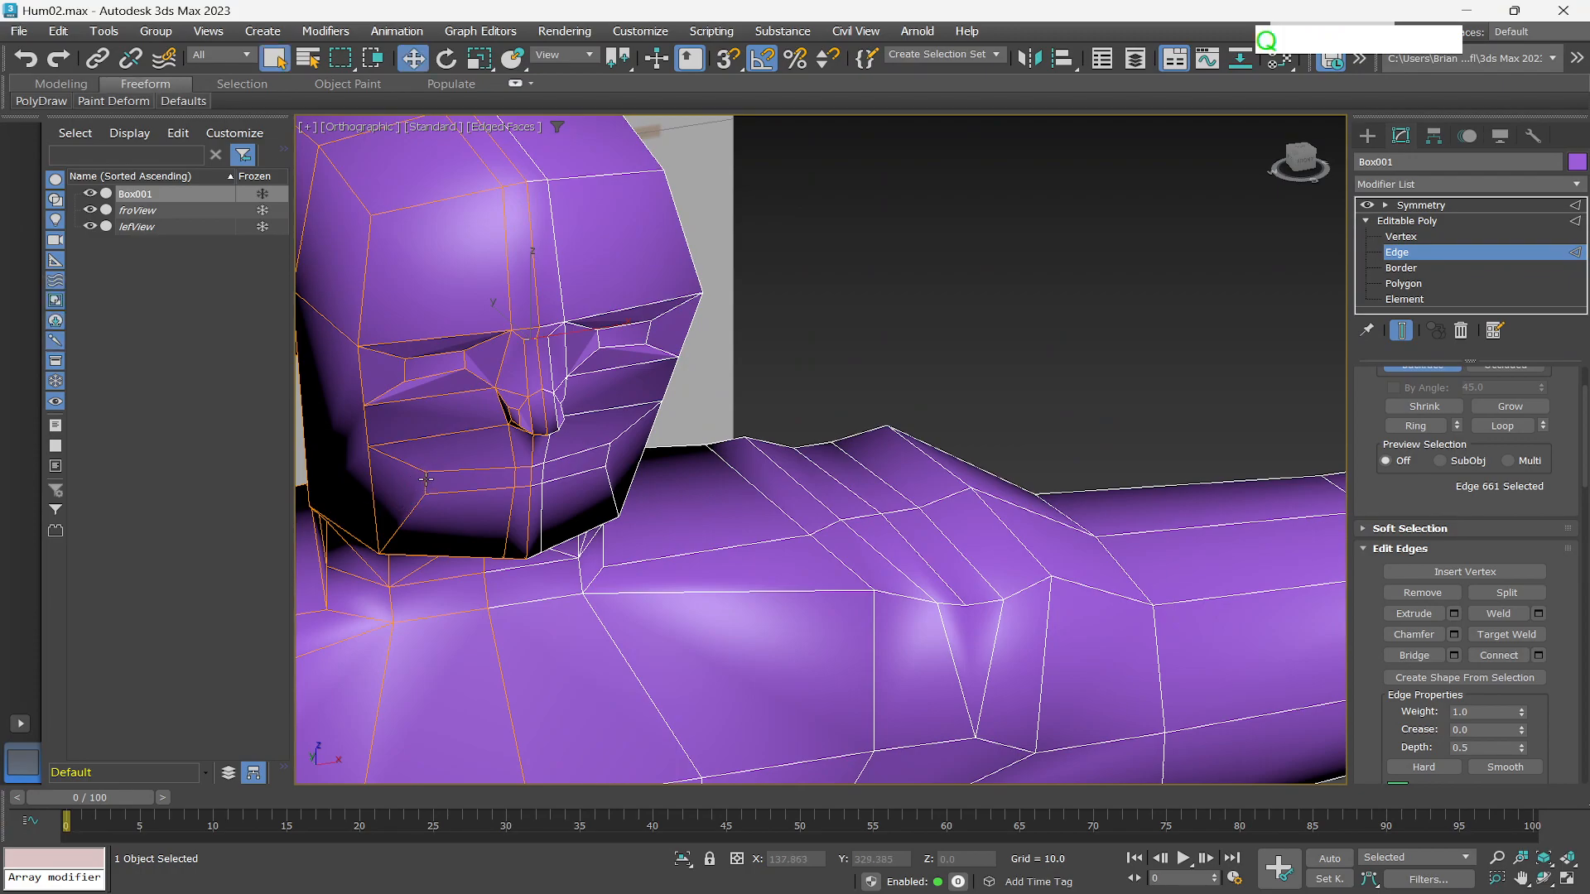
click(427, 479)
key(w)
drag(488, 473, 435, 461)
Use the Cut tool to add new edges from the mouth corner down across the chin, then exit Cut.
scroll(479, 505, up, 3)
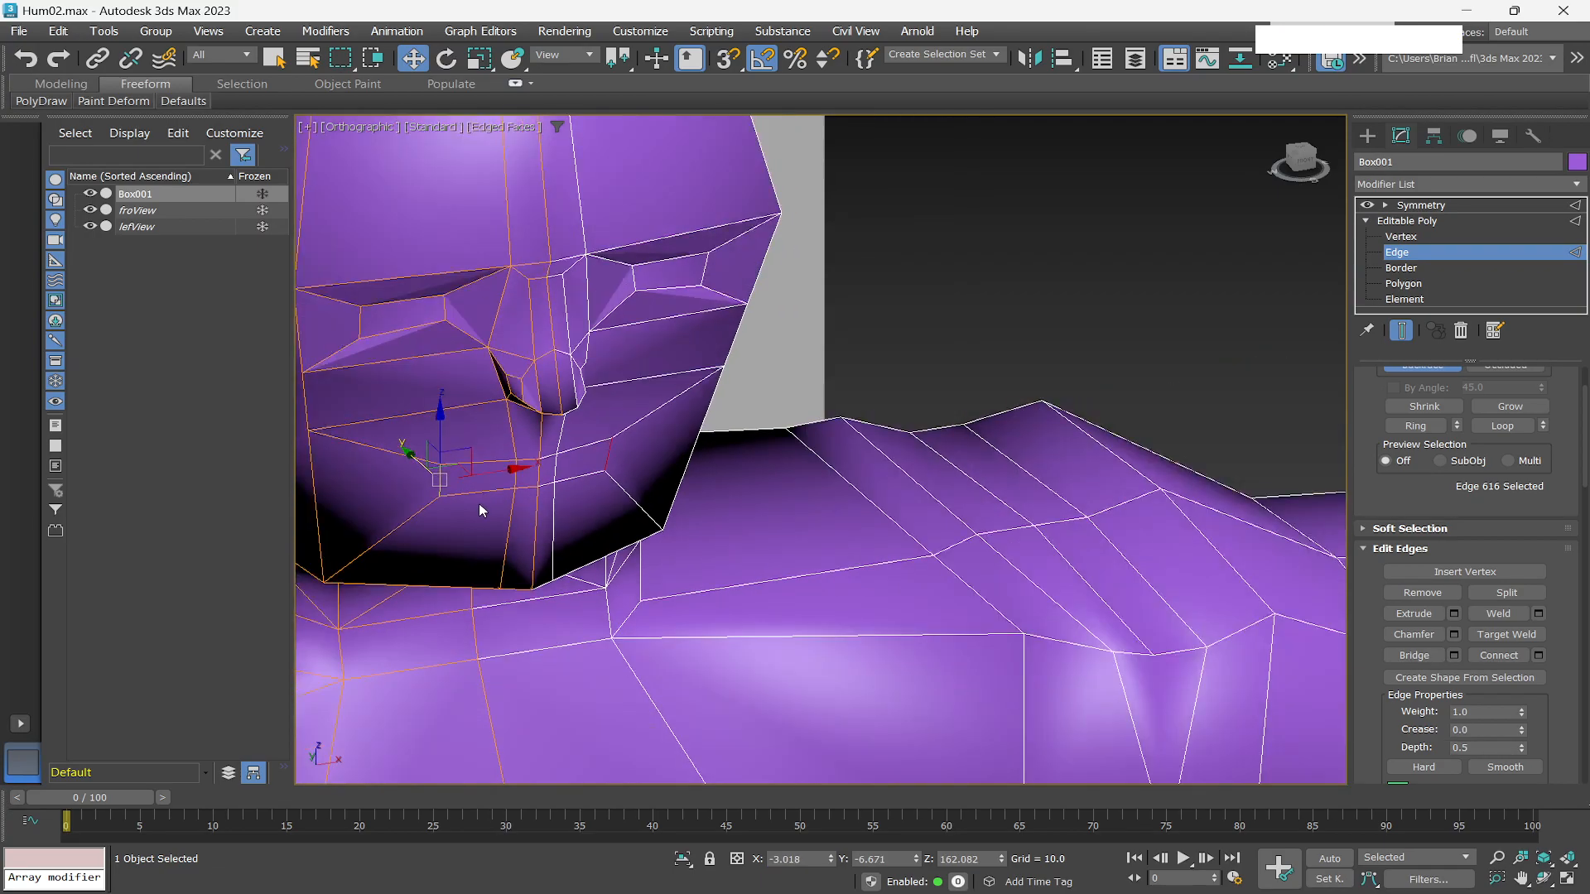
scroll(459, 513, down, 1)
scroll(452, 517, up, 2)
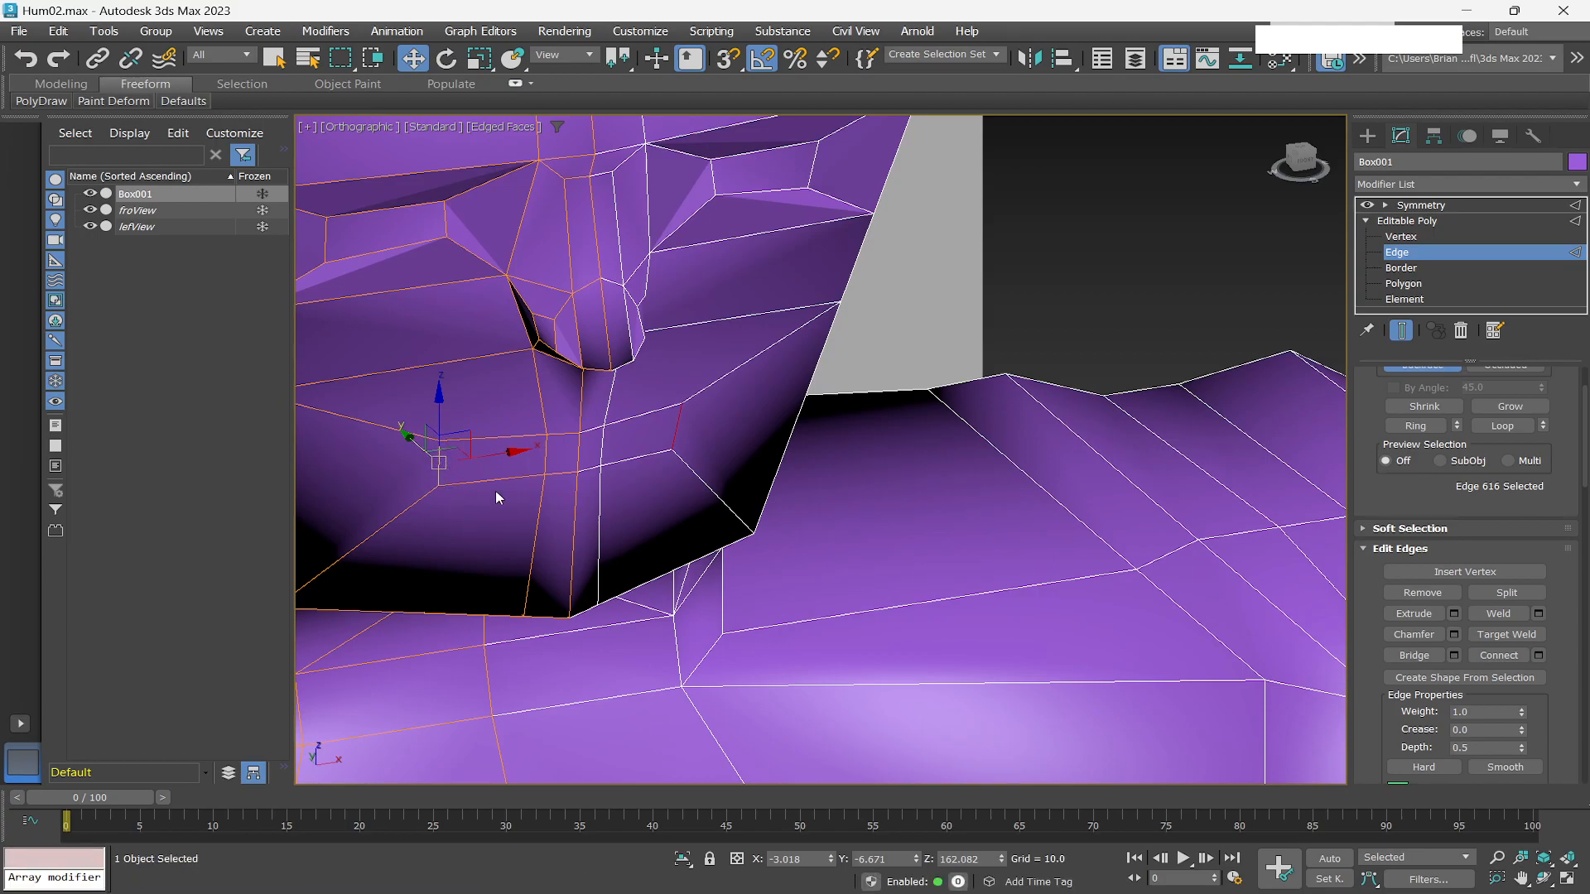
scroll(444, 510, down, 2)
scroll(442, 504, up, 4)
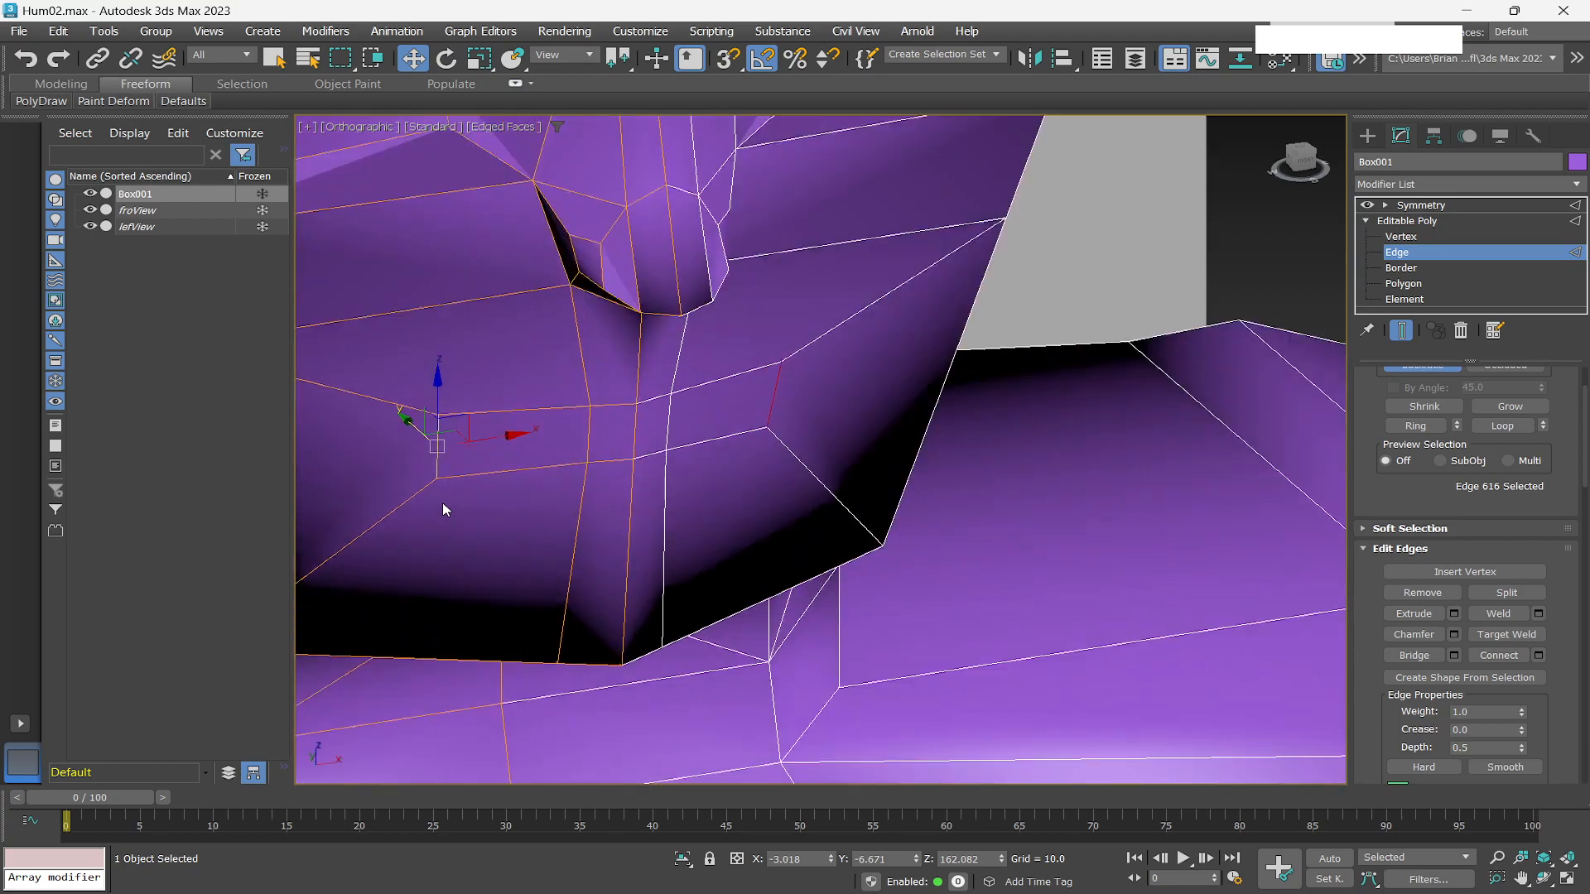
scroll(707, 479, down, 3)
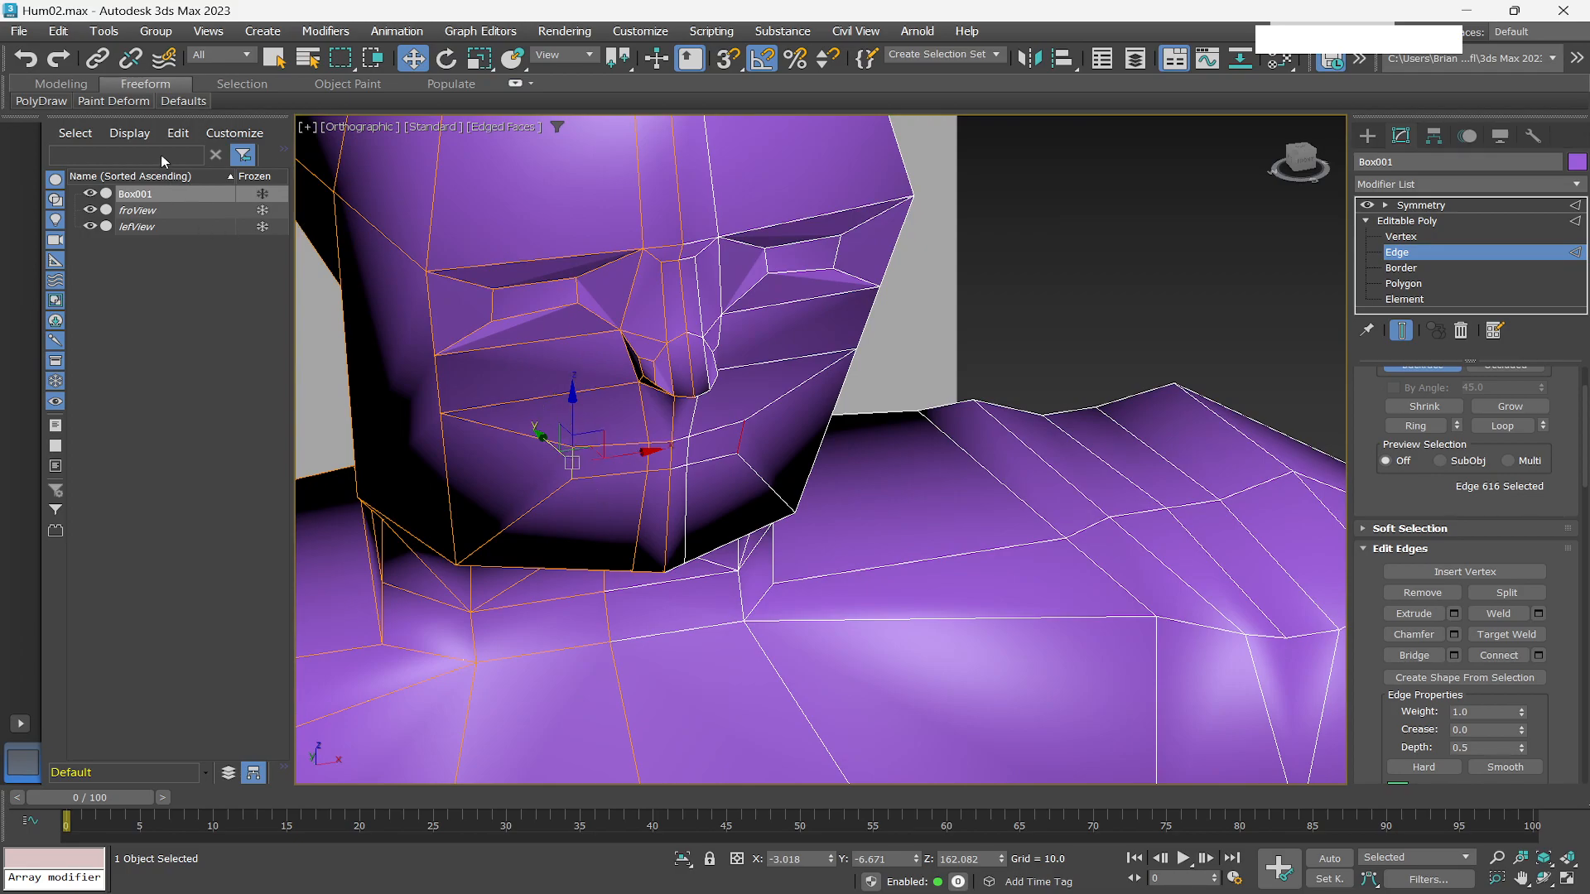
click(61, 84)
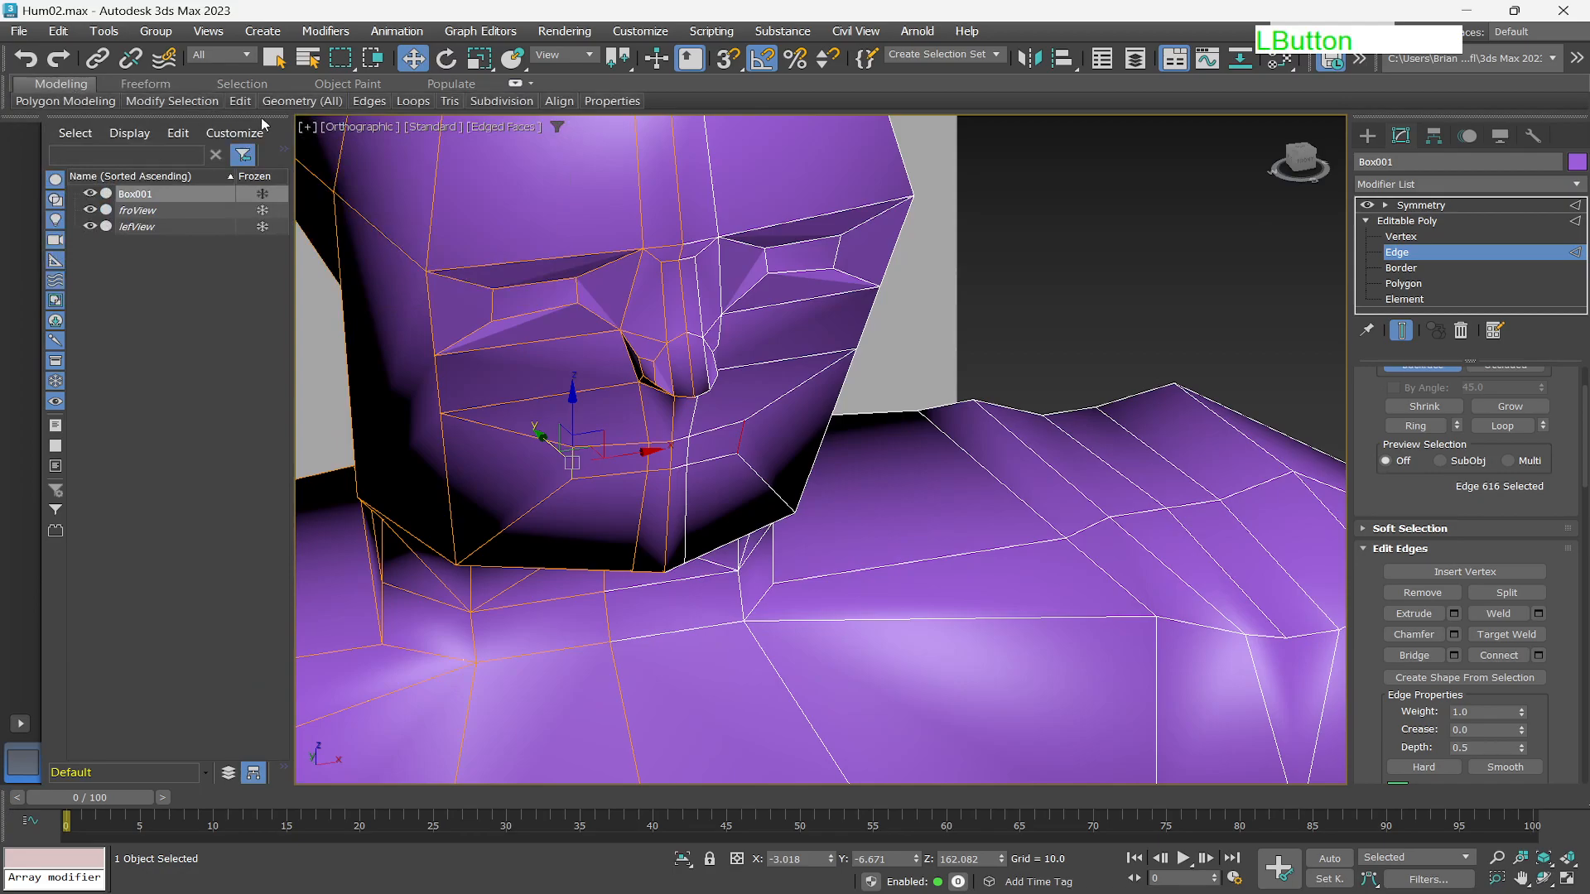
mouse_move(240, 101)
click(199, 132)
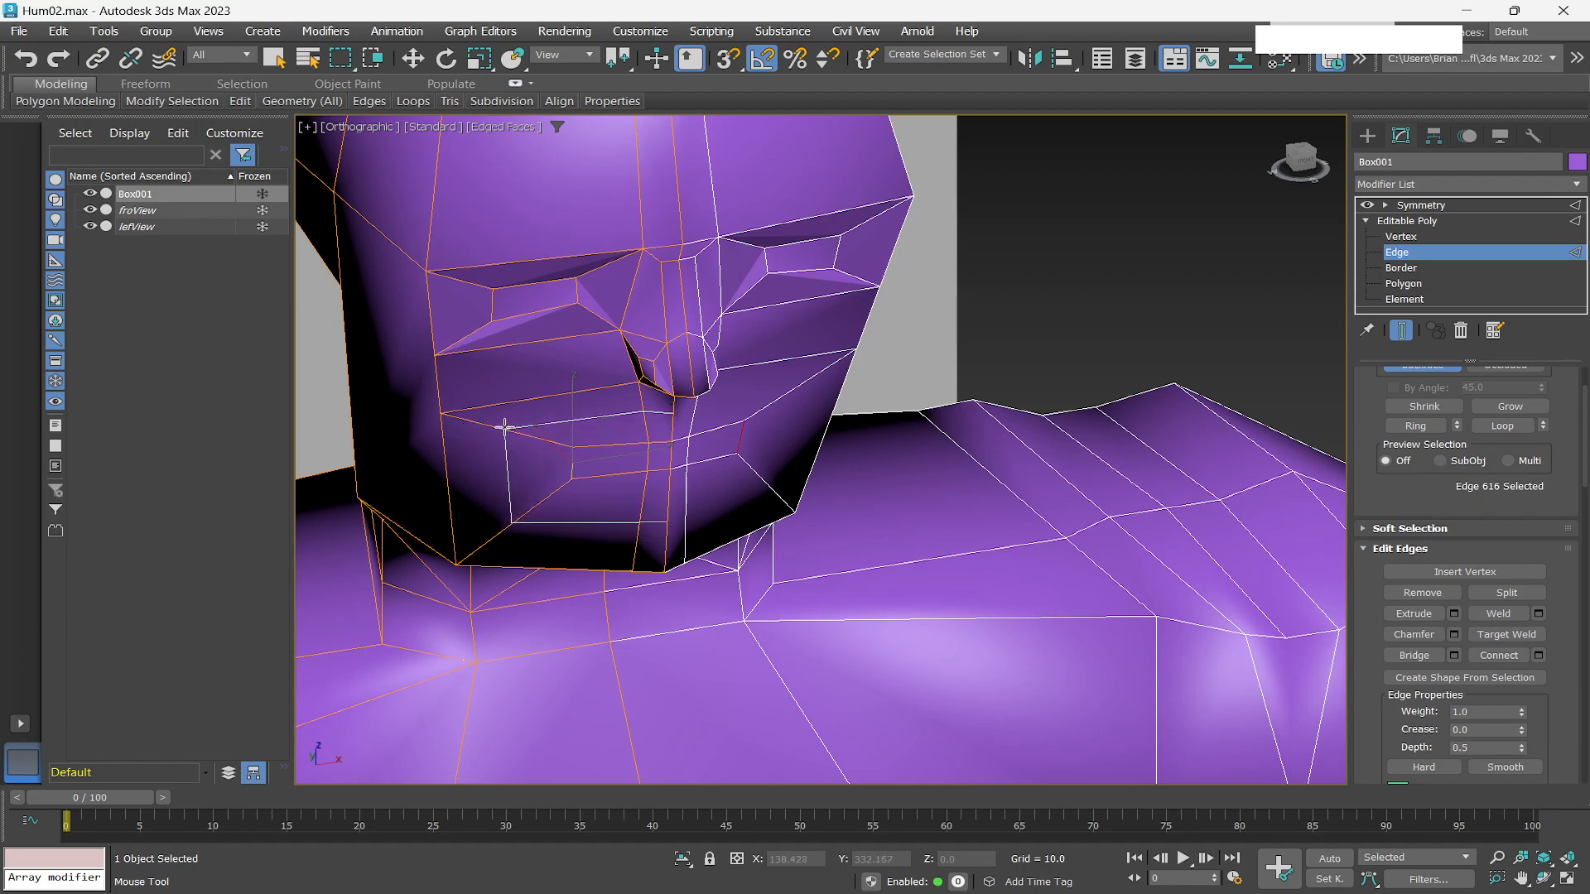
drag(566, 438, 569, 436)
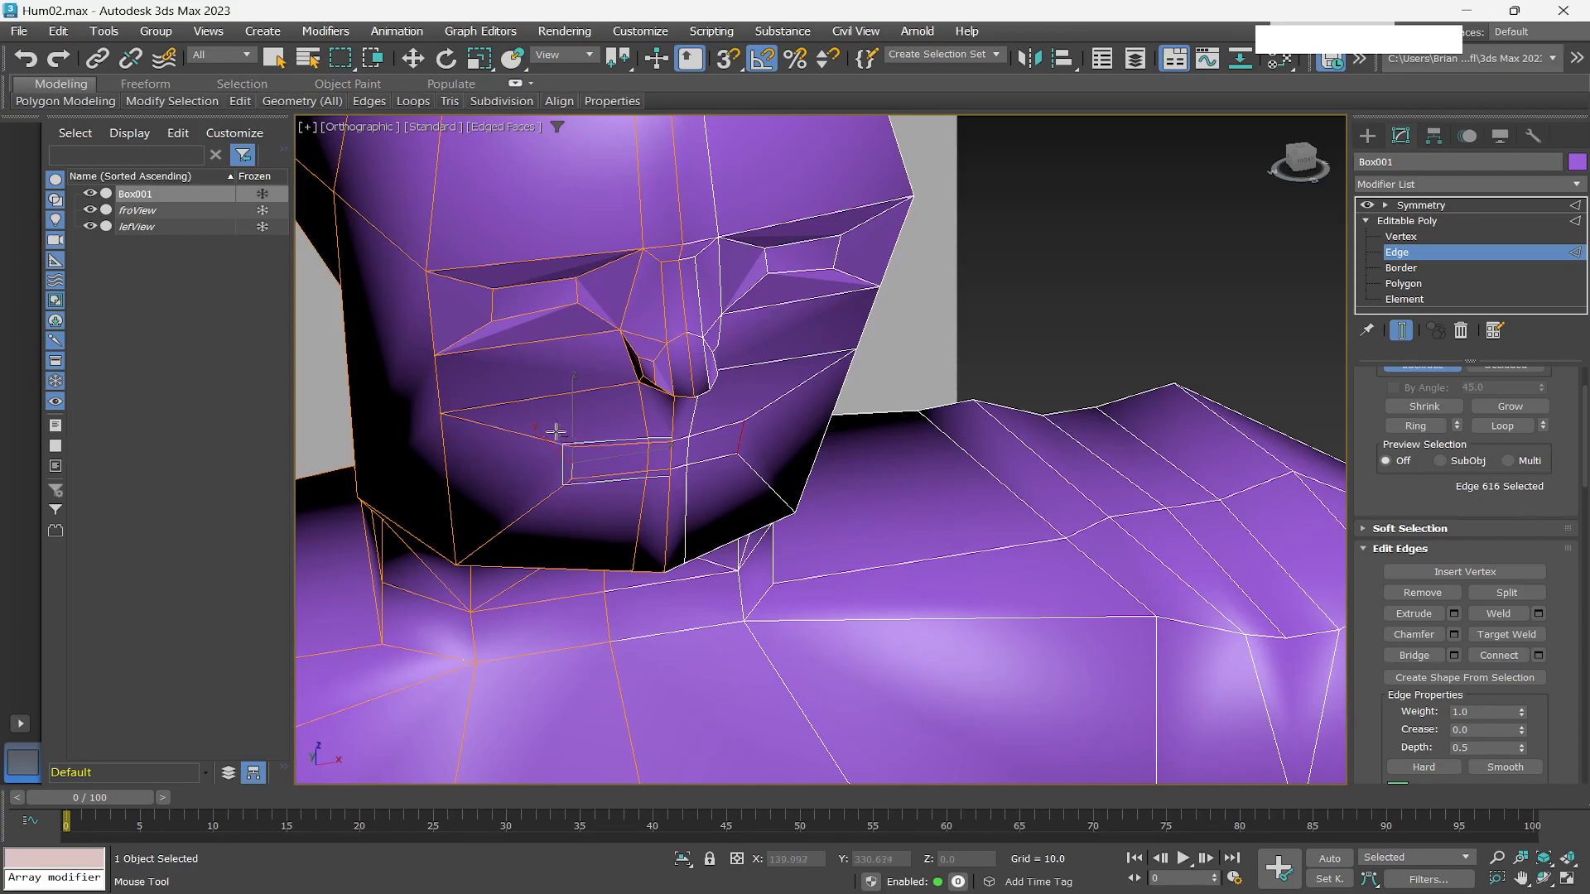
click(462, 278)
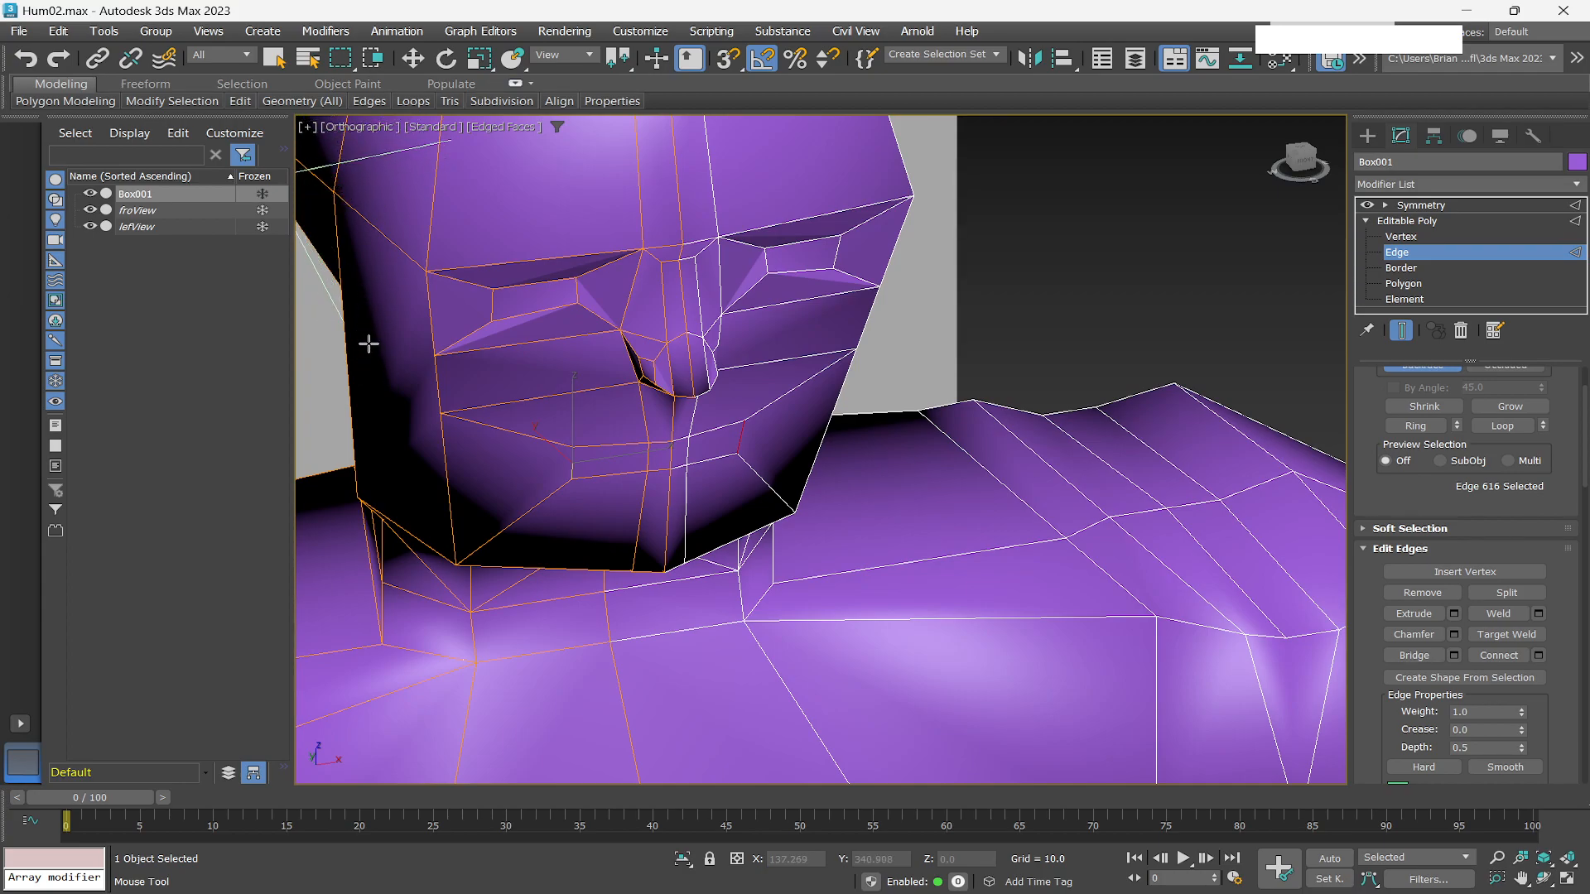
scroll(376, 338, down, 1)
scroll(377, 338, up, 2)
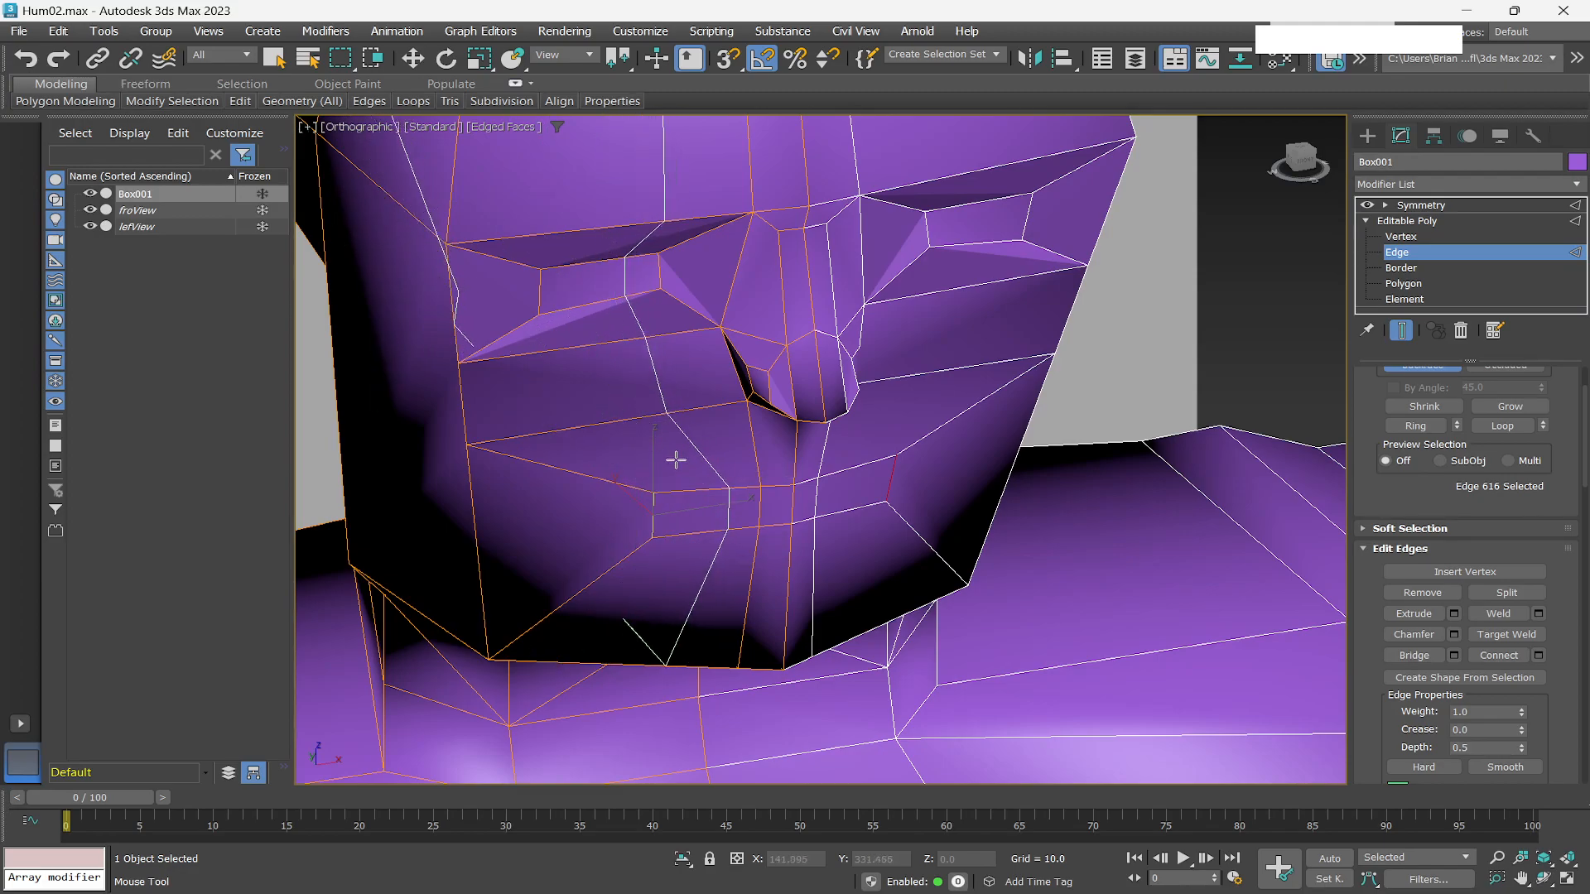
right_click(631, 470)
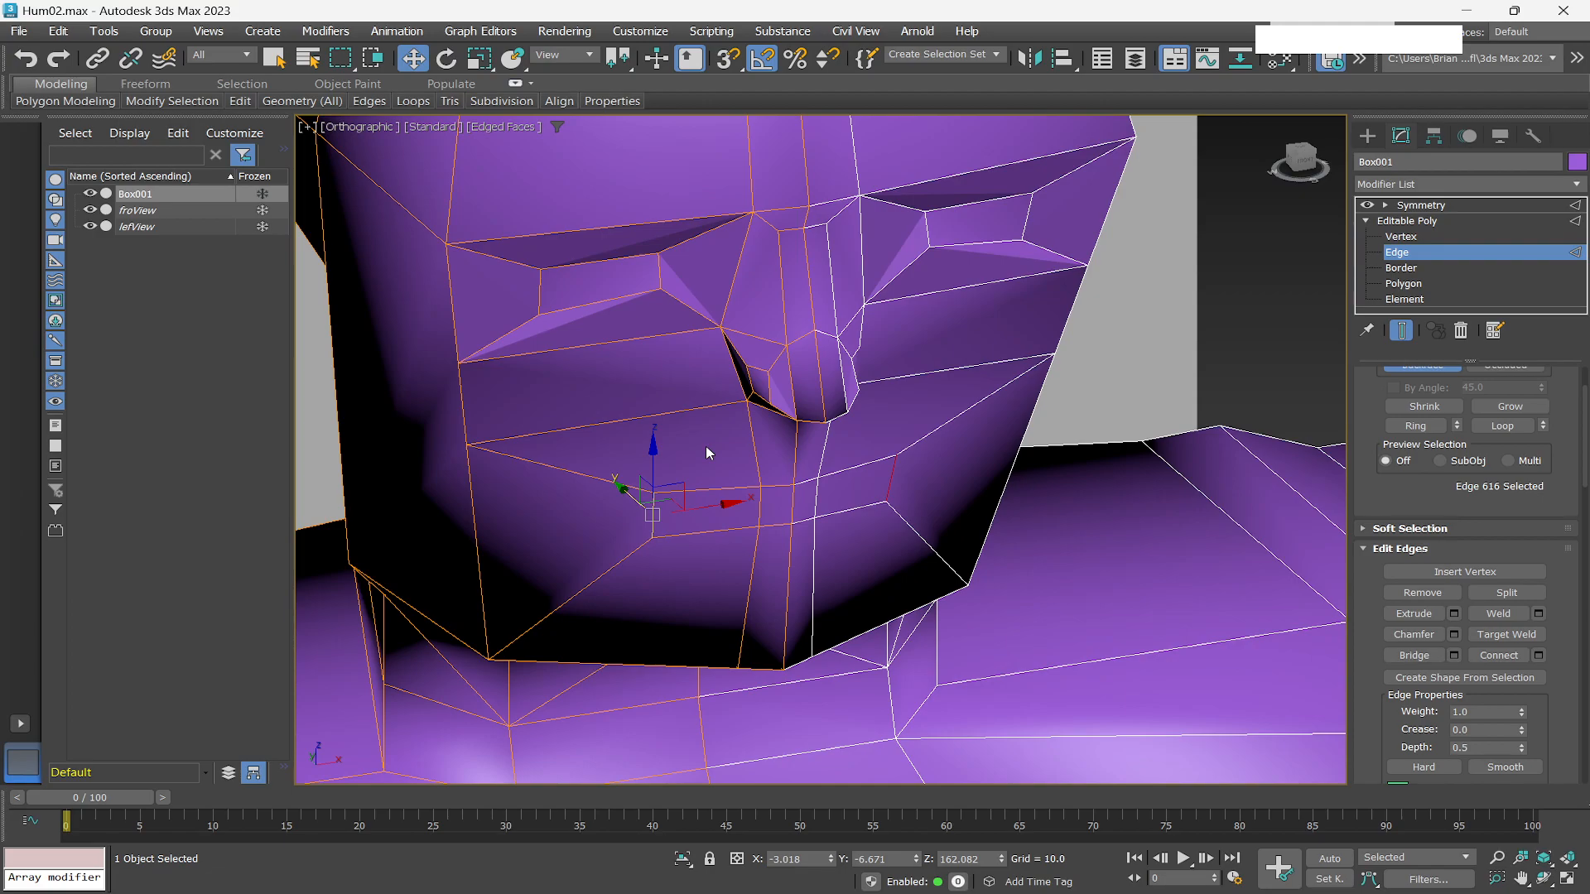
key(q)
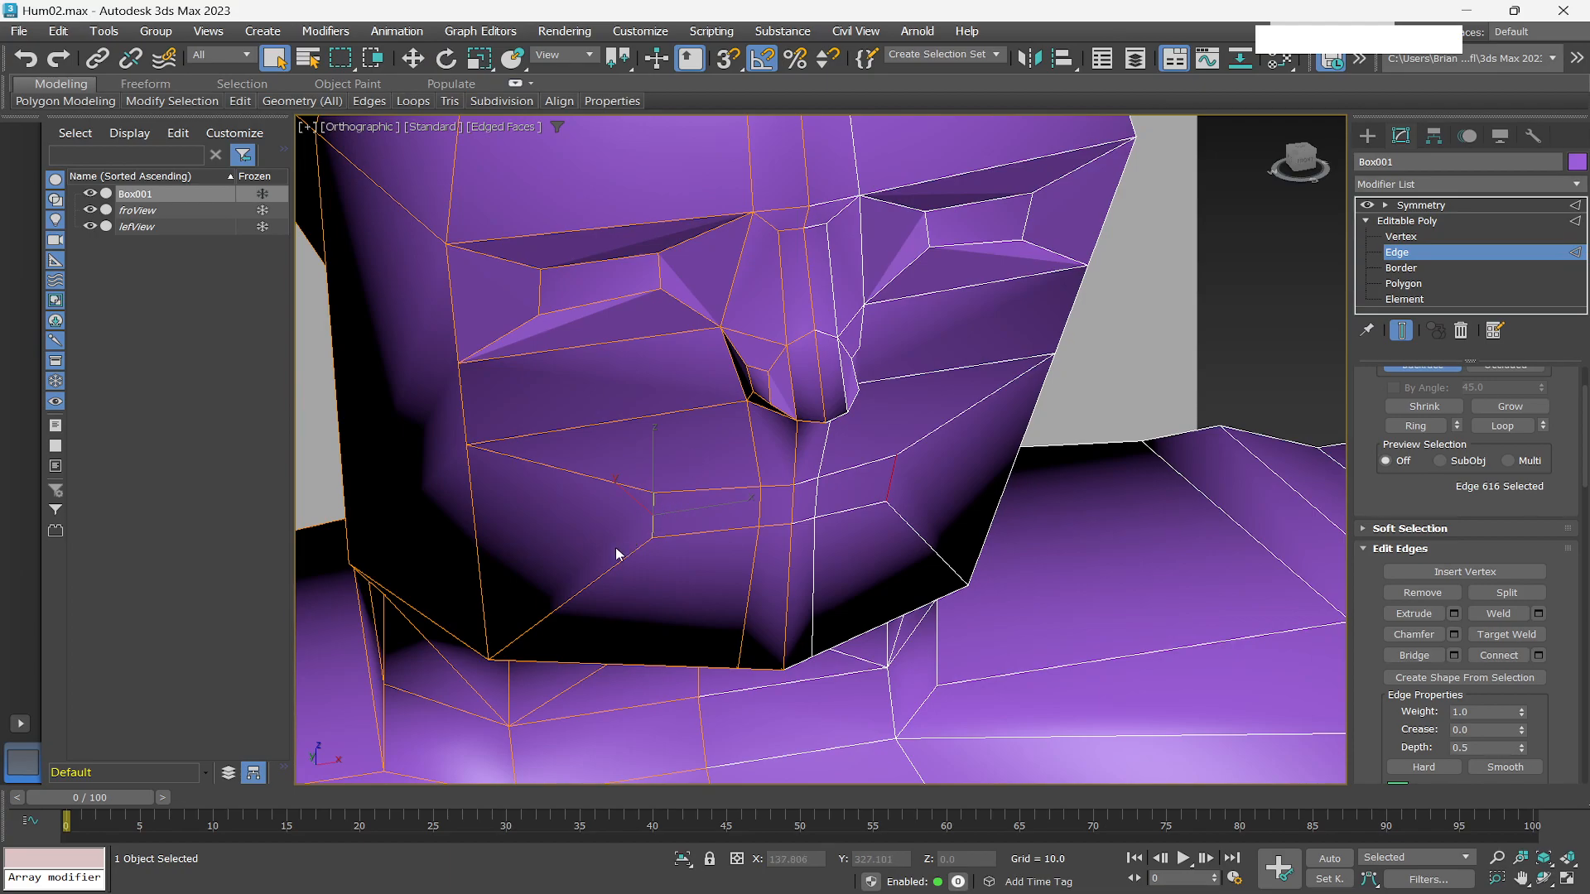
Switch to the Untitled reference scene and zoom in on the finished head's mouth and chin.
mouse_move(351, 873)
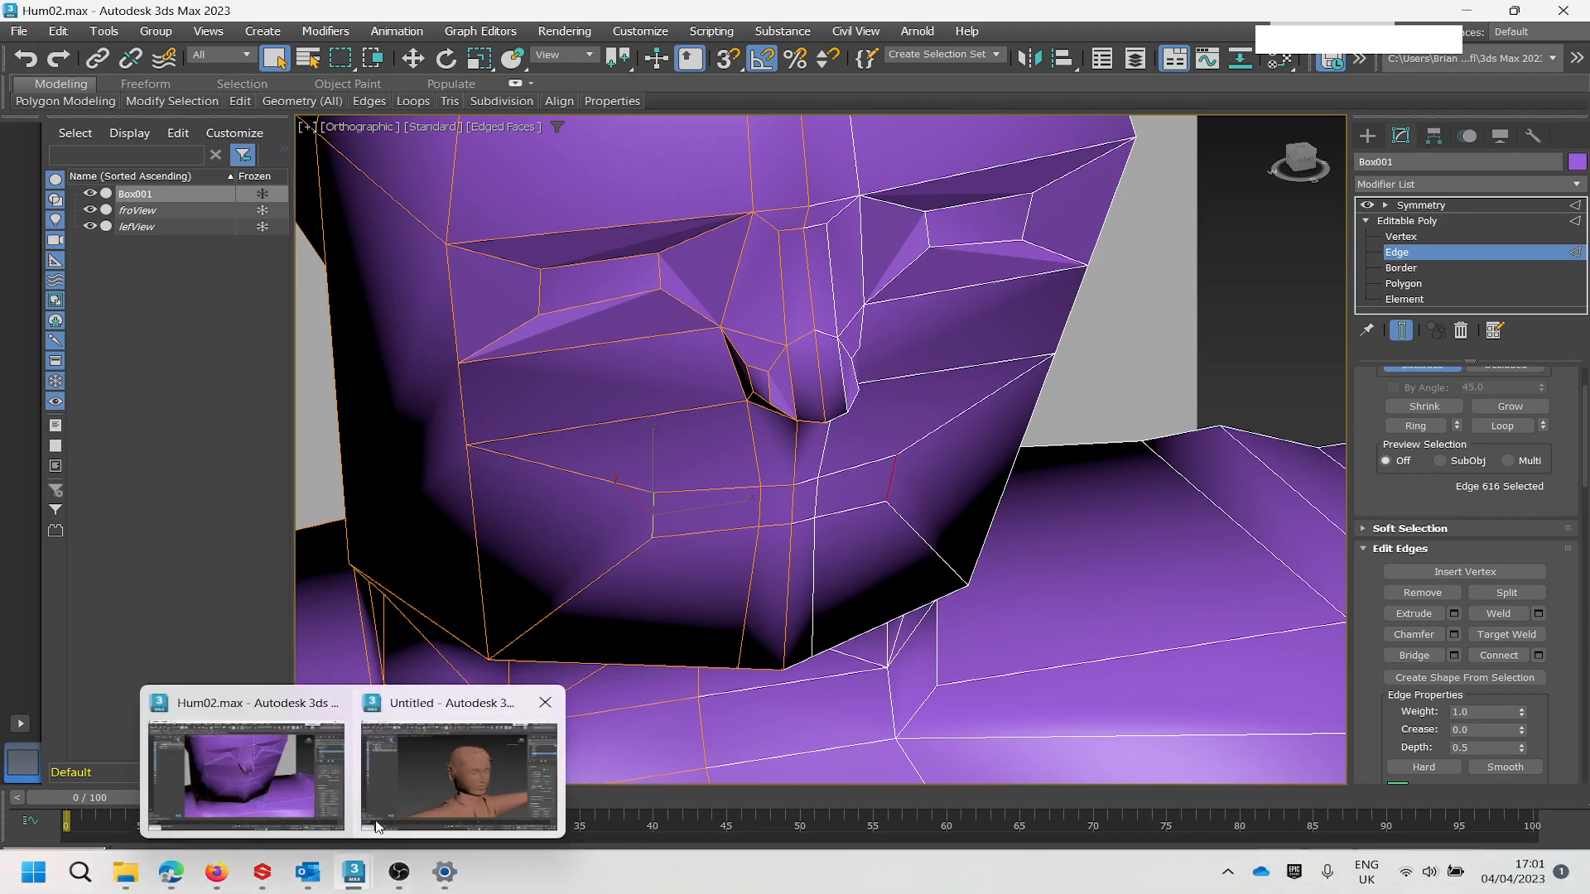
click(430, 777)
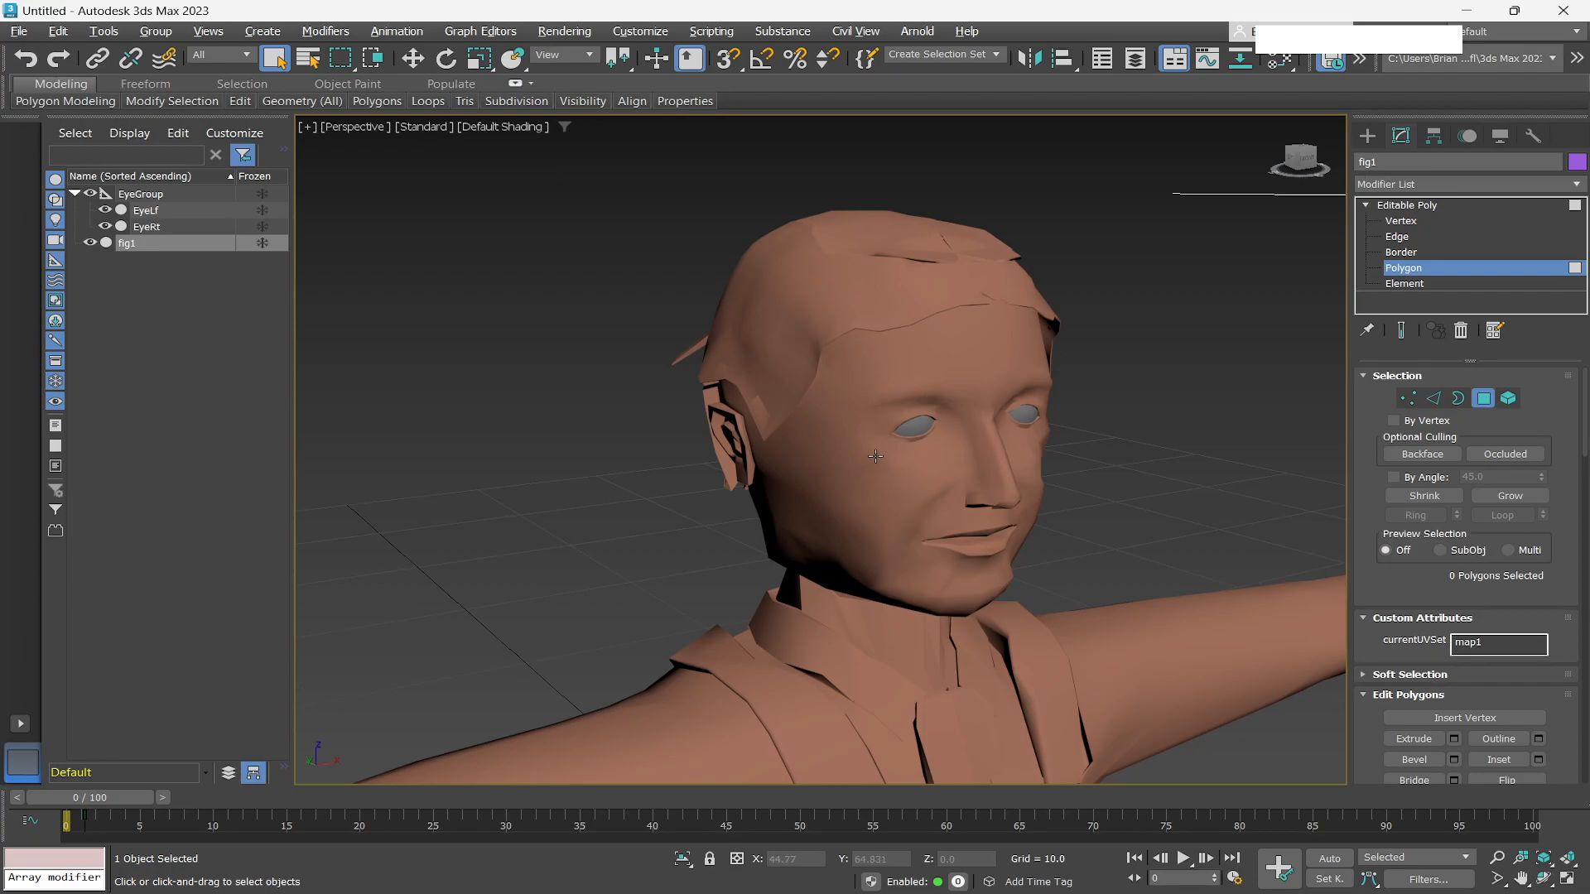
scroll(895, 472, up, 2)
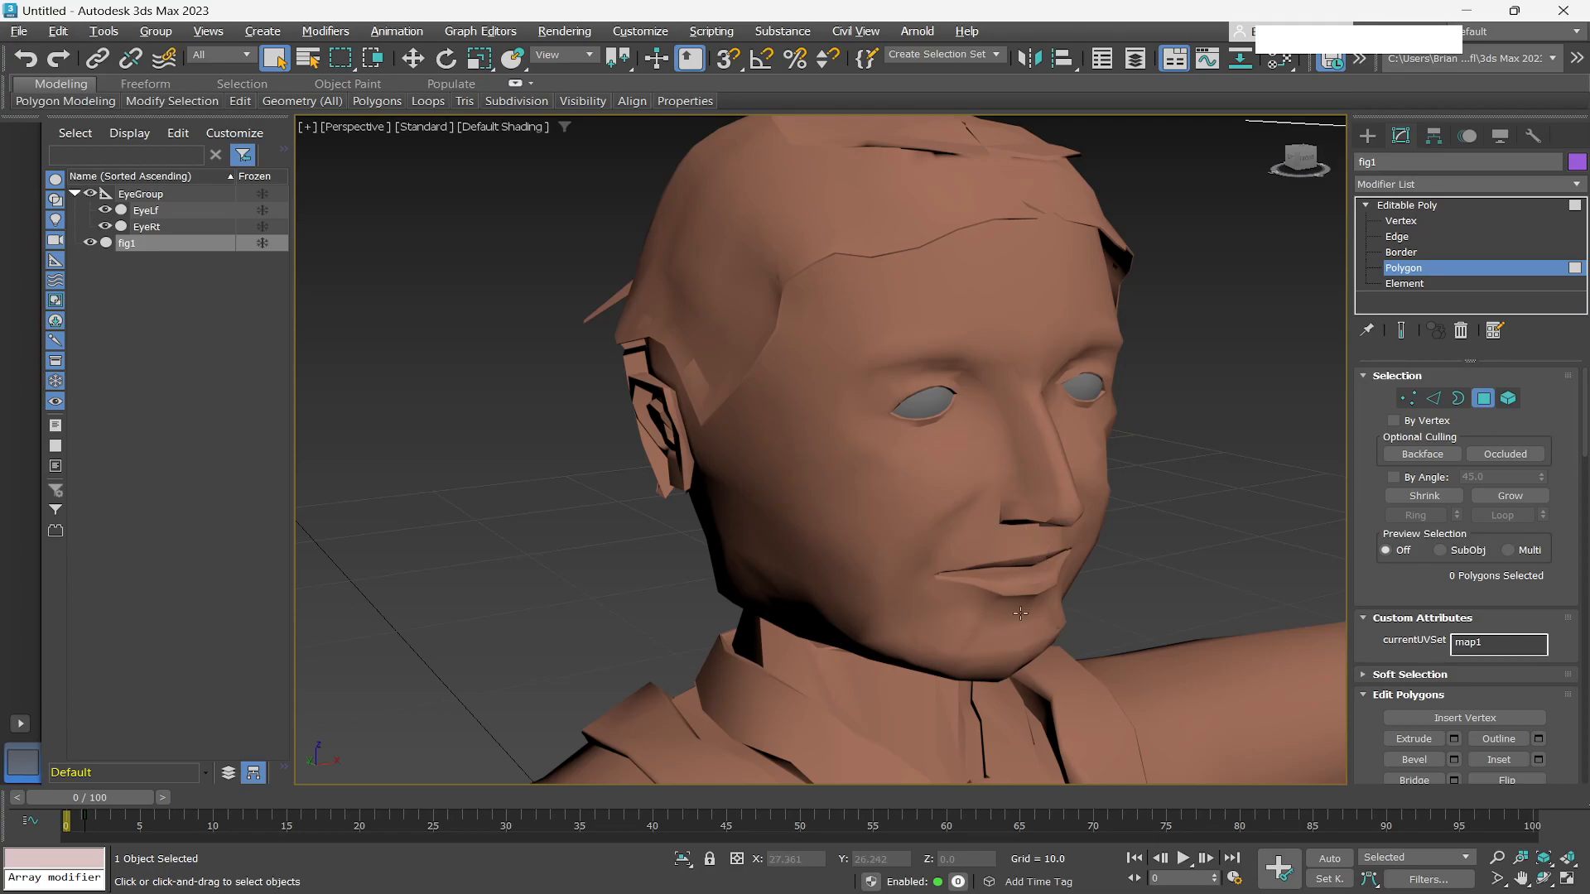
Select a nose polygon on the reference head and toggle wireframe and edged-faces display to study the nose topology, then deselect.
click(989, 457)
key(F3)
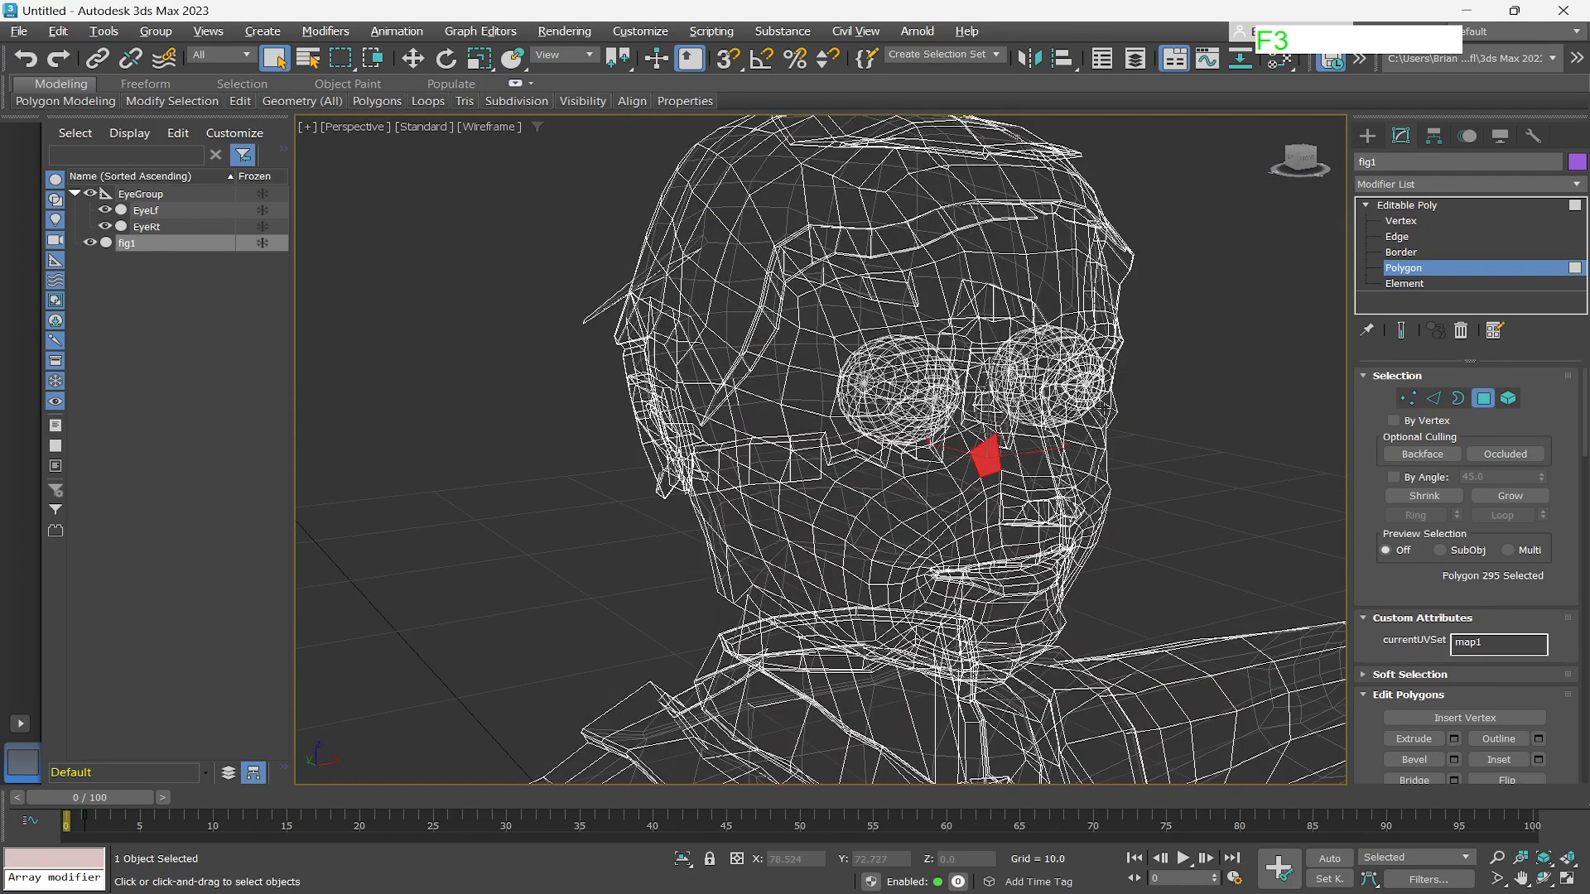
key(F4)
key(F3)
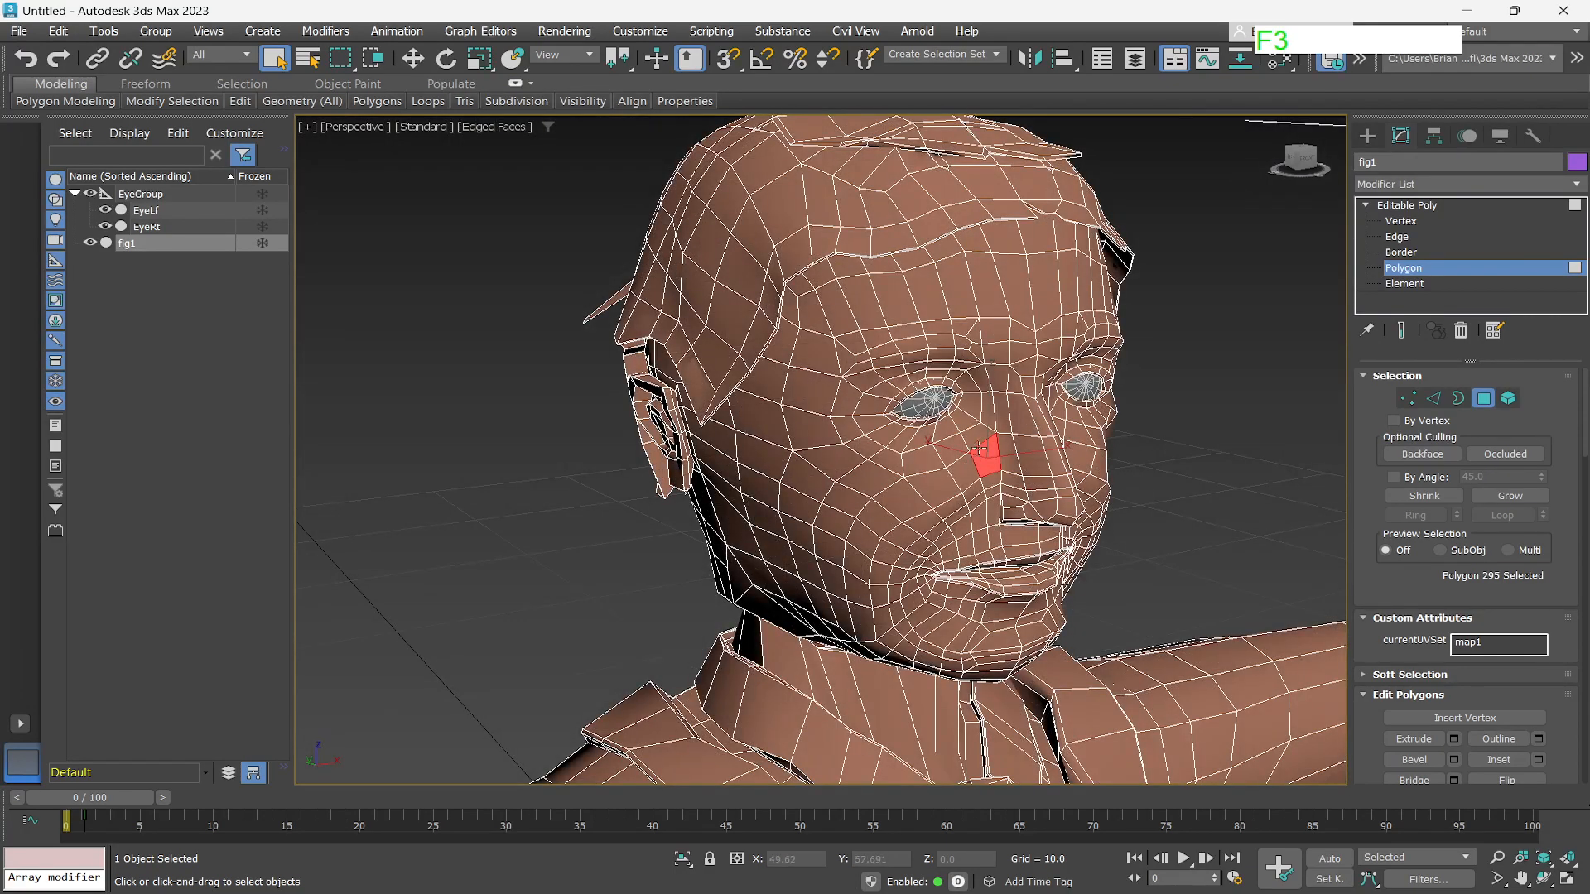
scroll(979, 457, up, 5)
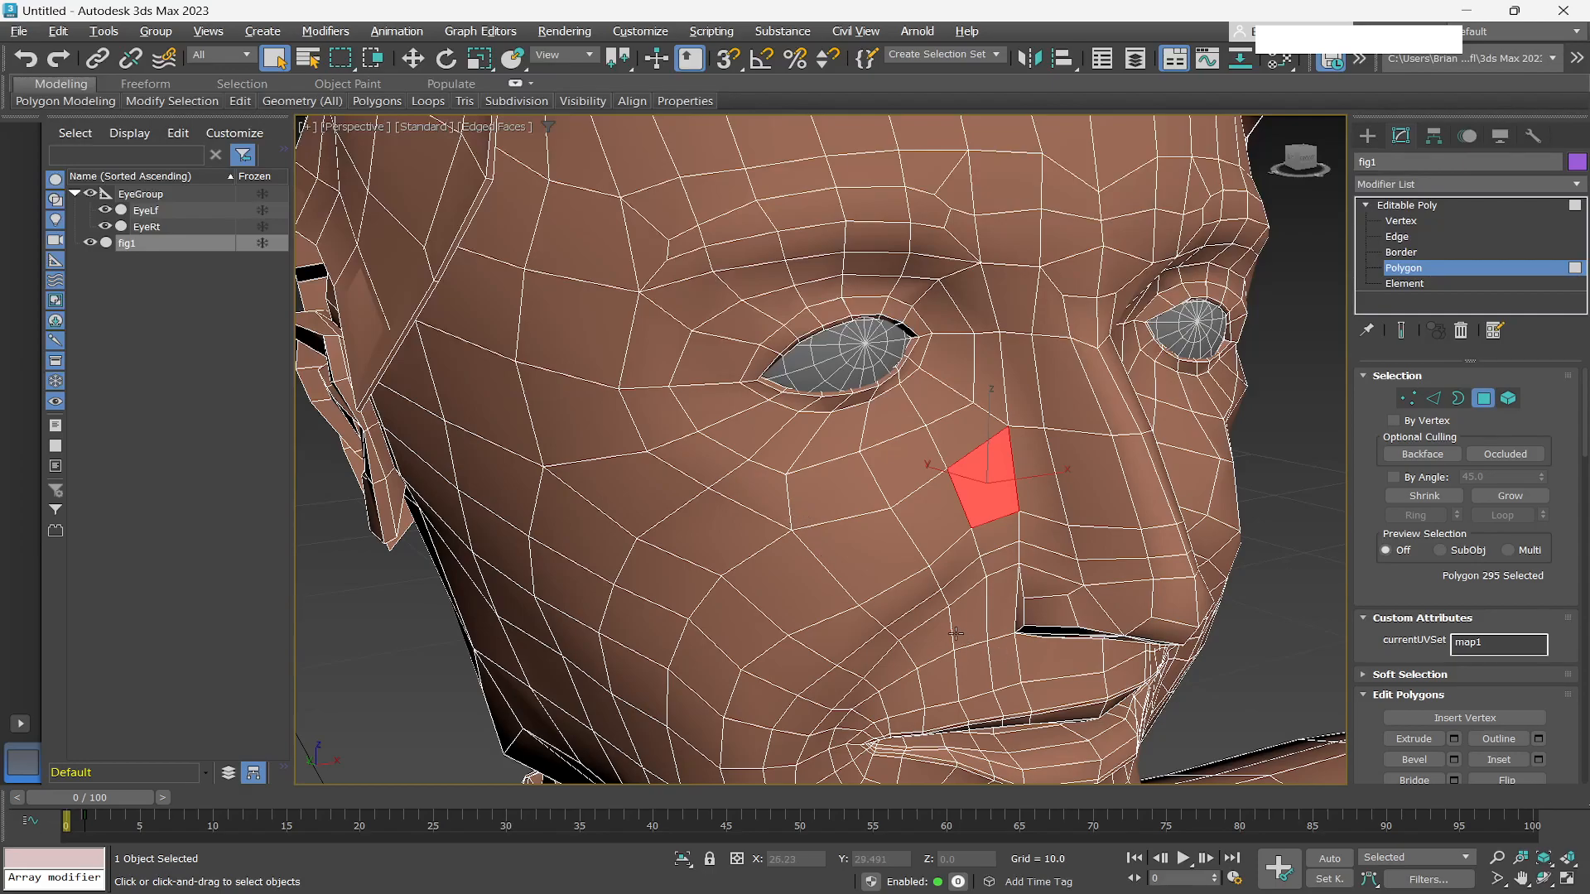
scroll(835, 627, down, 2)
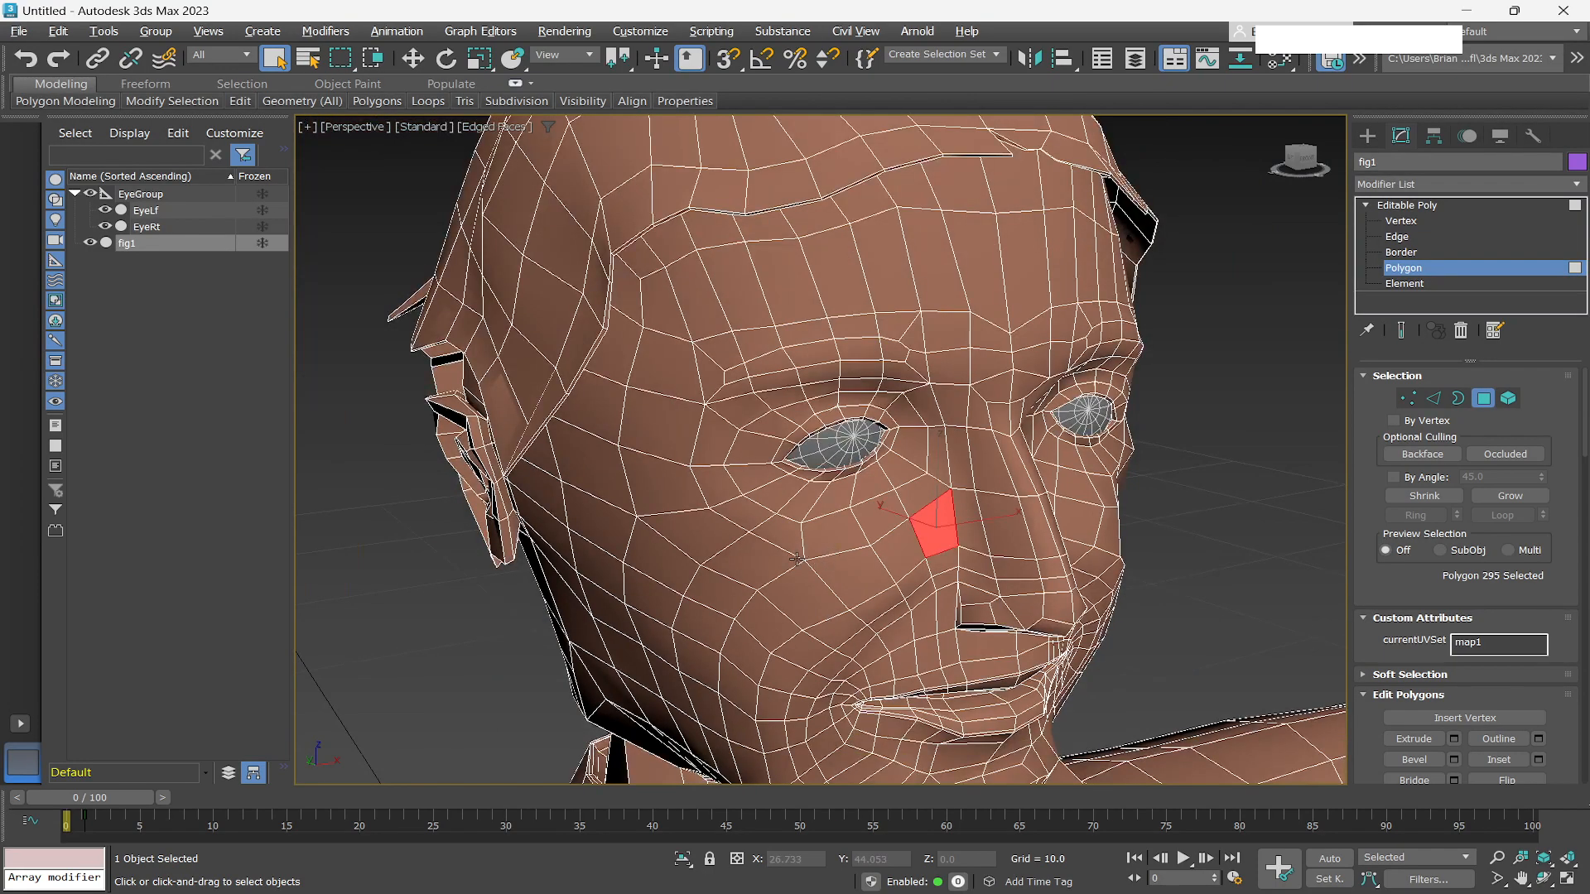
scroll(806, 527, up, 3)
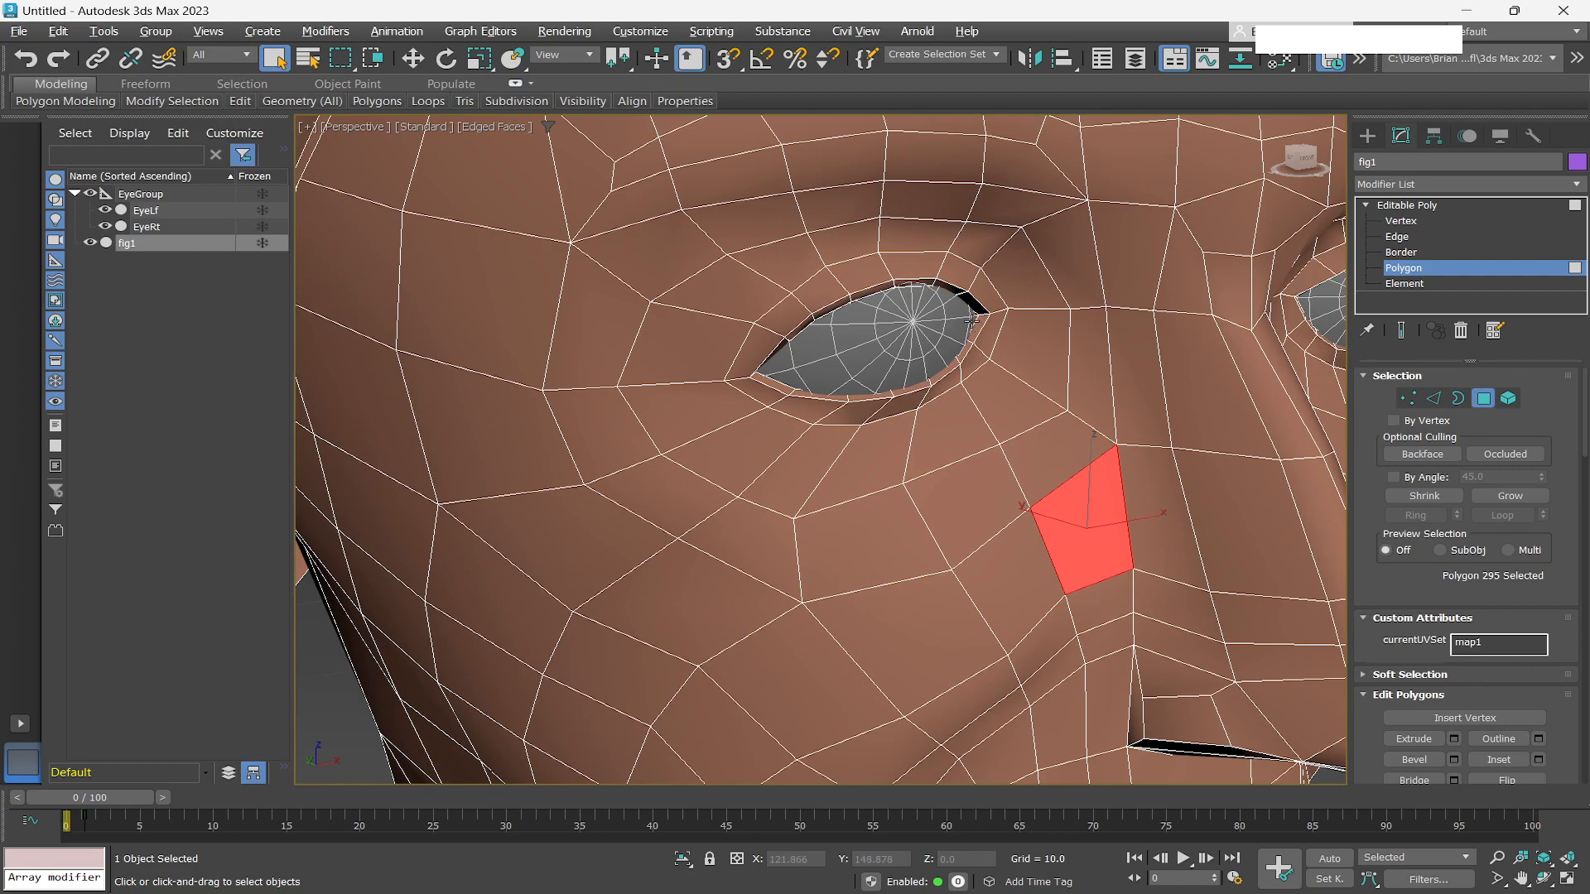
scroll(952, 355, down, 3)
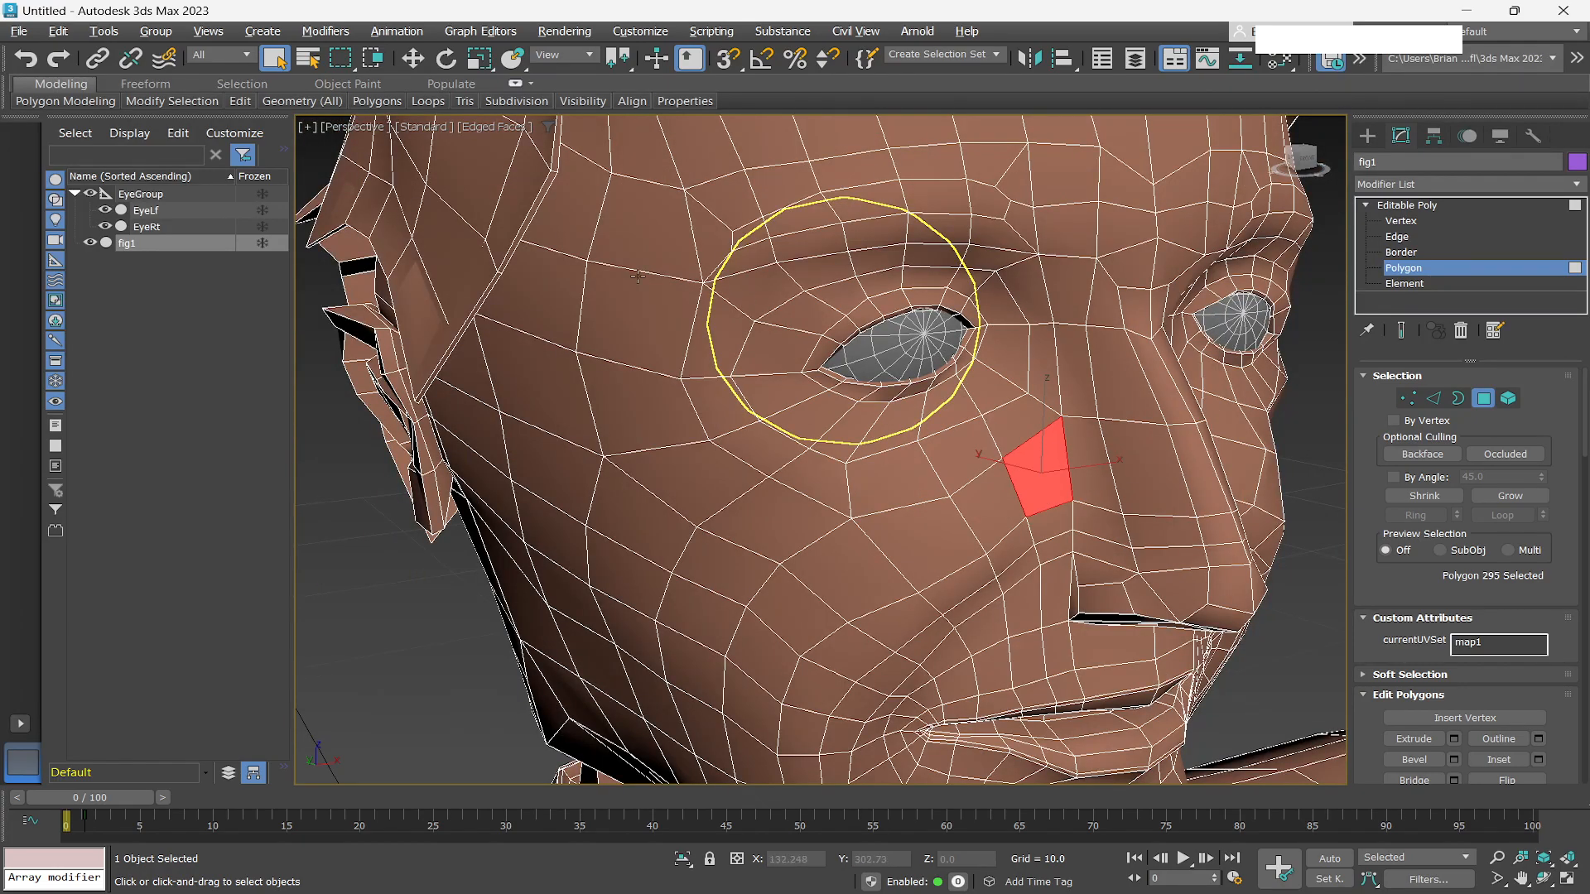
scroll(909, 388, down, 4)
scroll(901, 387, up, 4)
scroll(901, 386, up, 2)
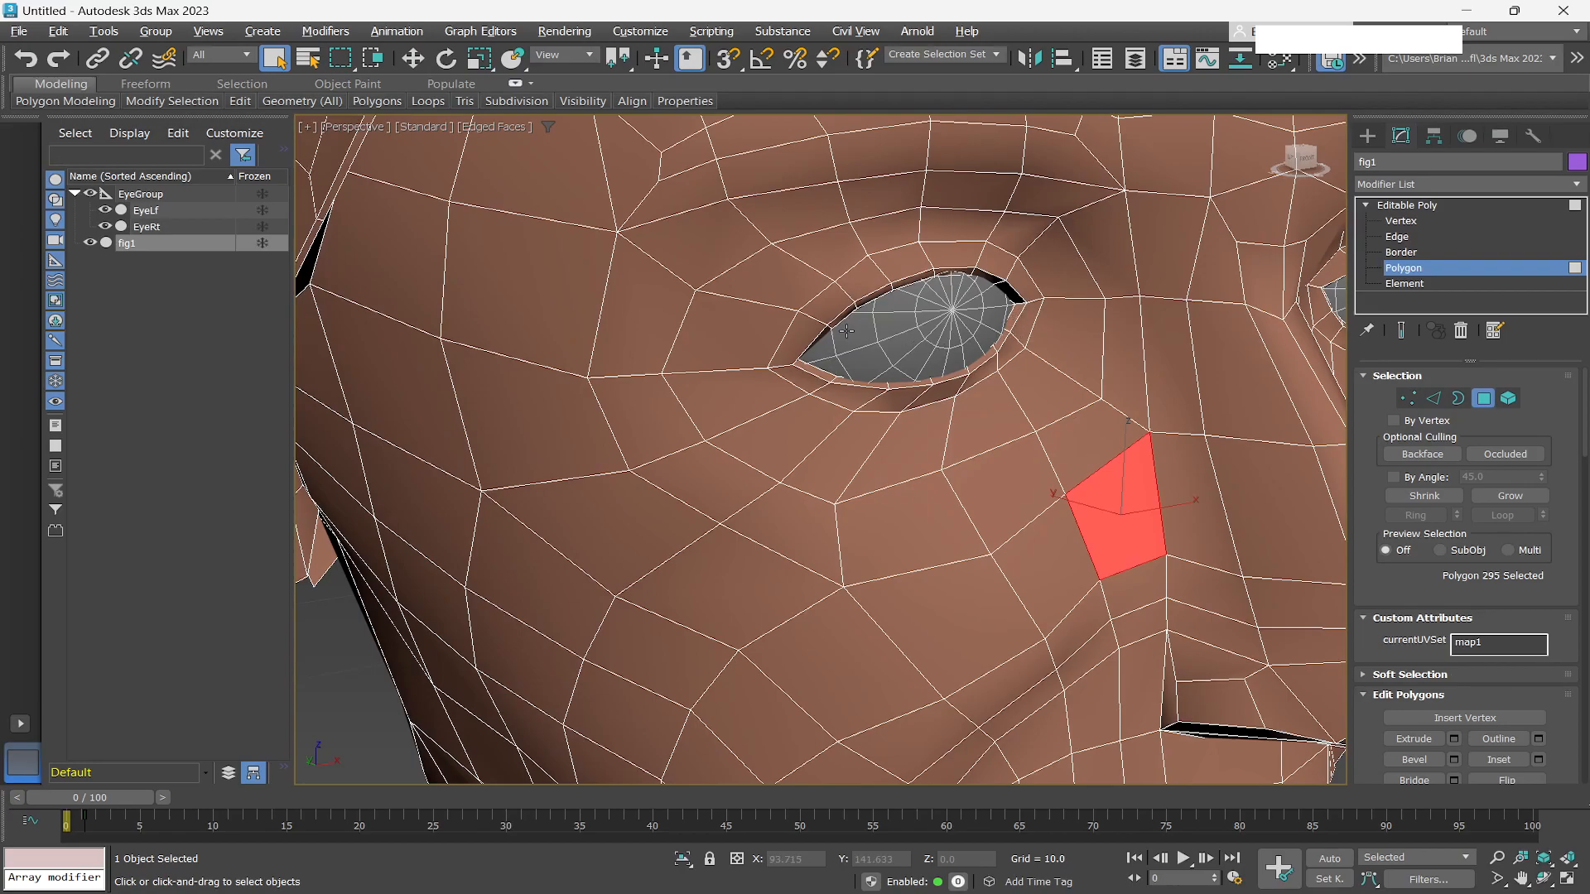
scroll(848, 333, down, 3)
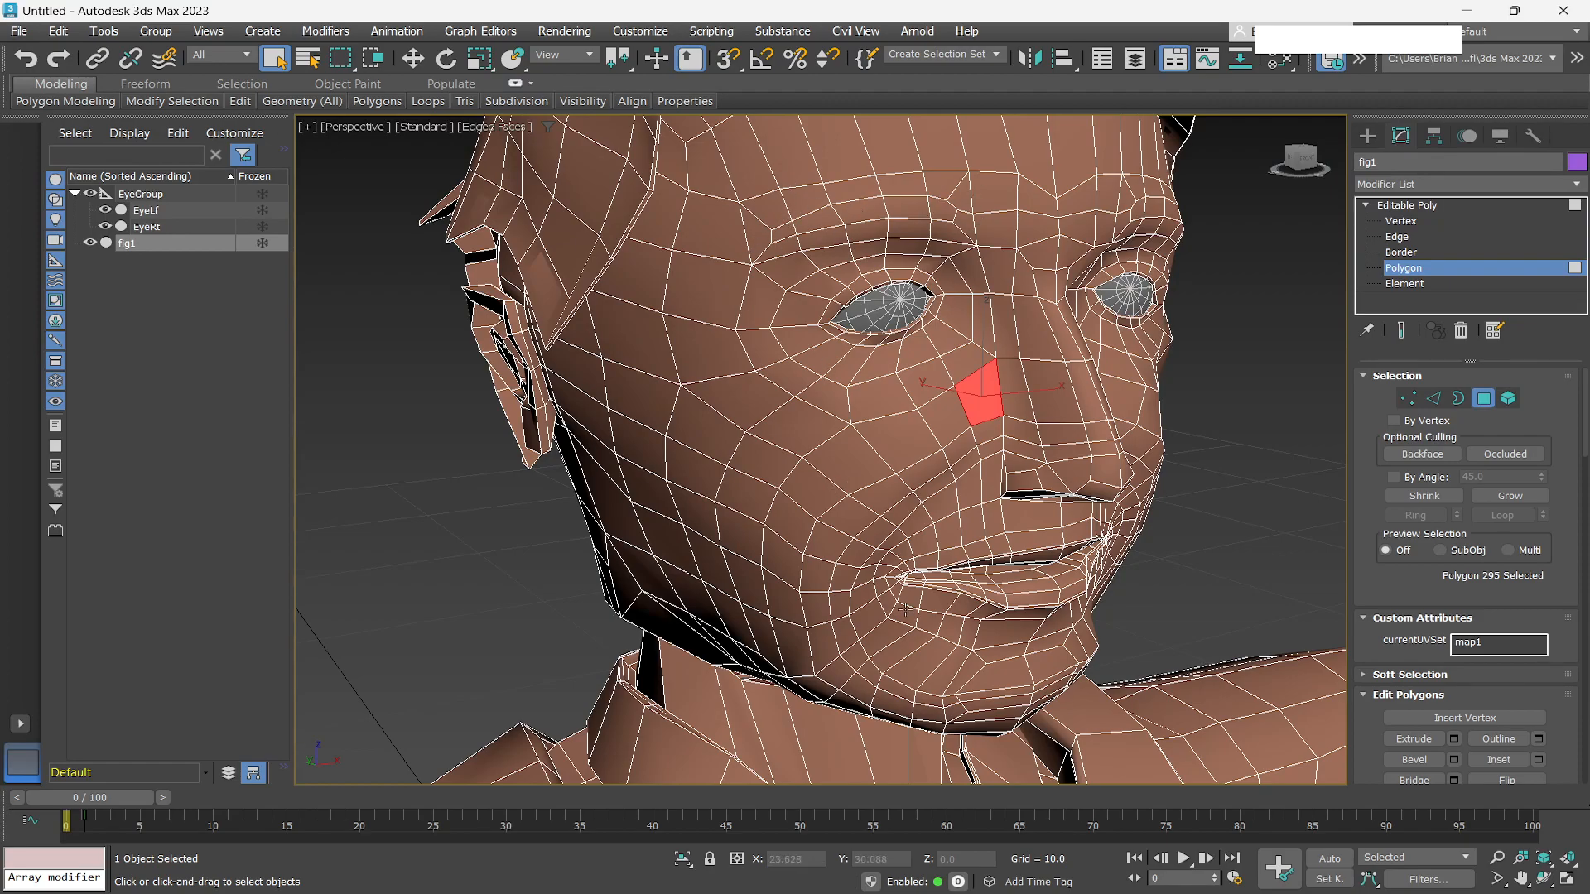
scroll(905, 610, down, 5)
scroll(924, 573, up, 5)
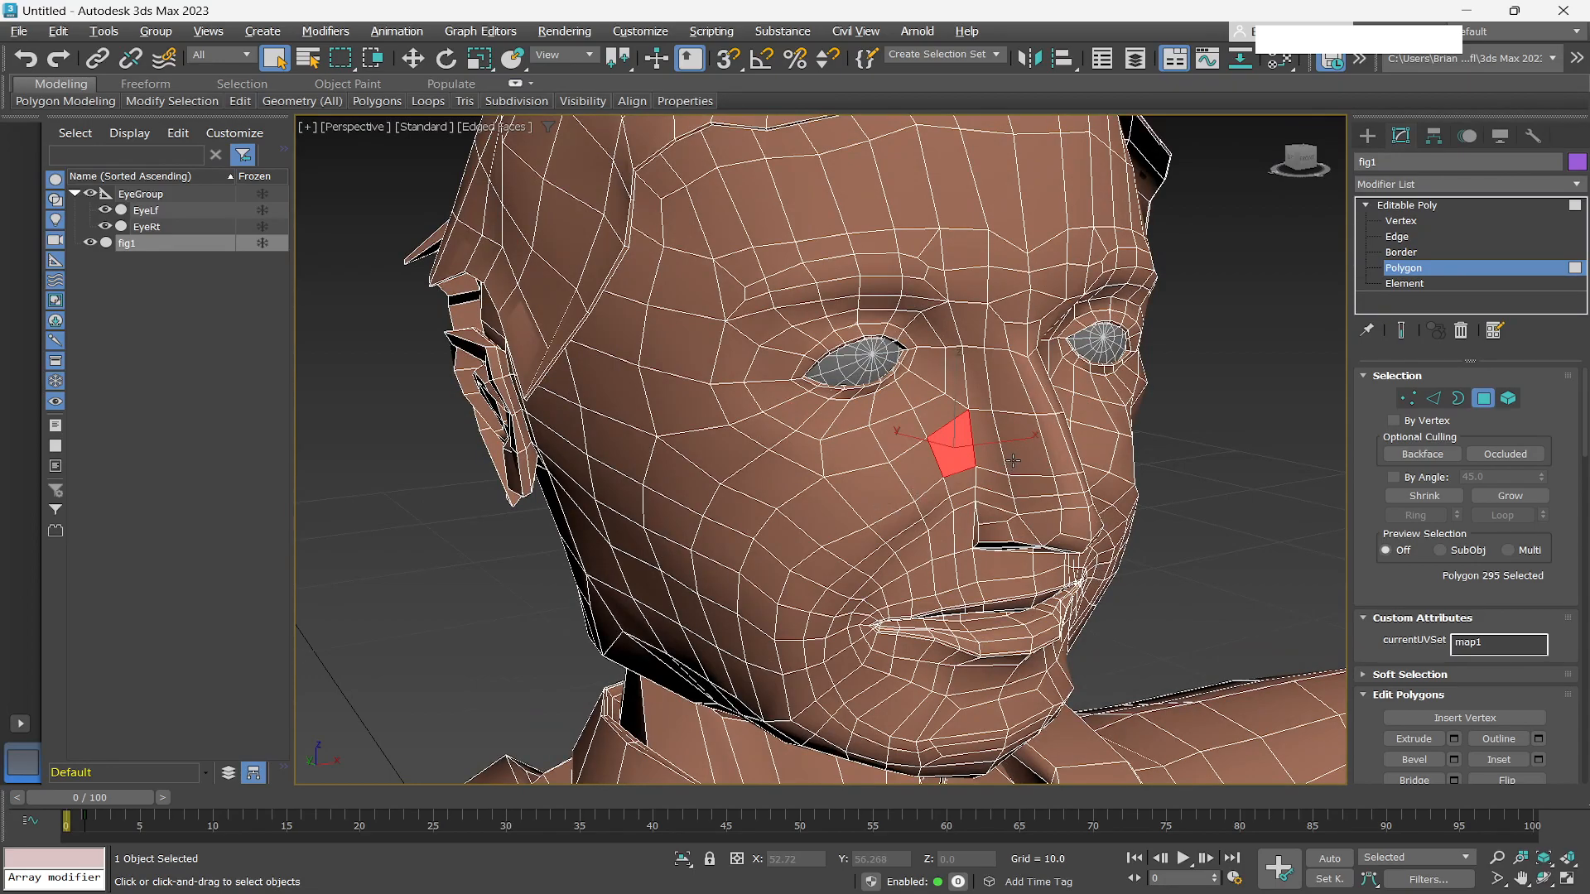
key(ctrl+d)
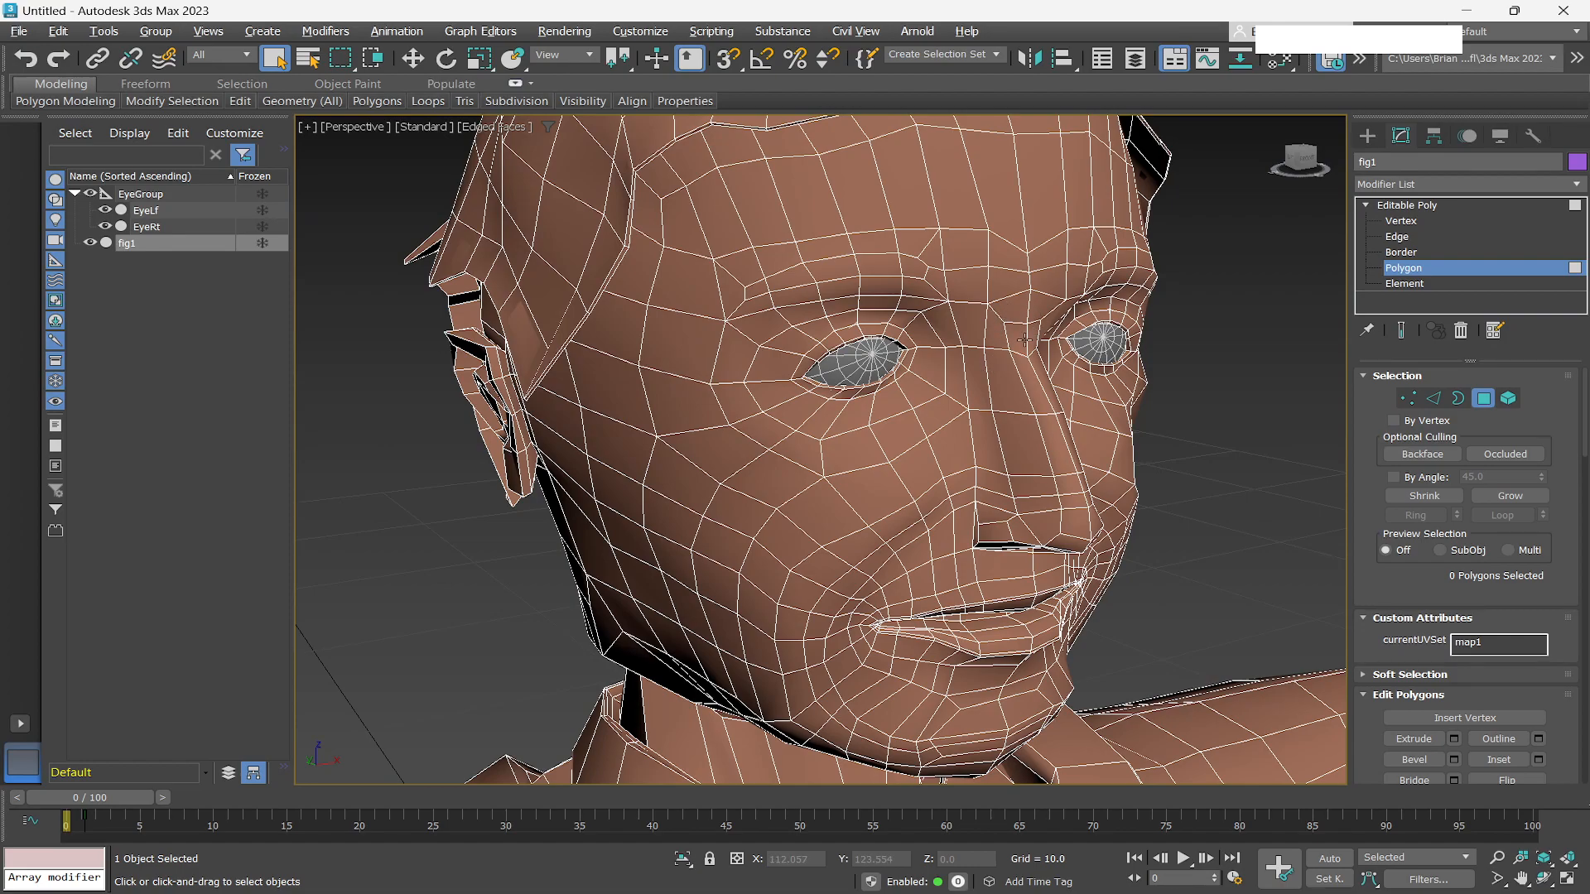
Orbit and zoom around the reference head to inspect the mouth and lip edge flow from the front and side.
scroll(908, 432, down, 4)
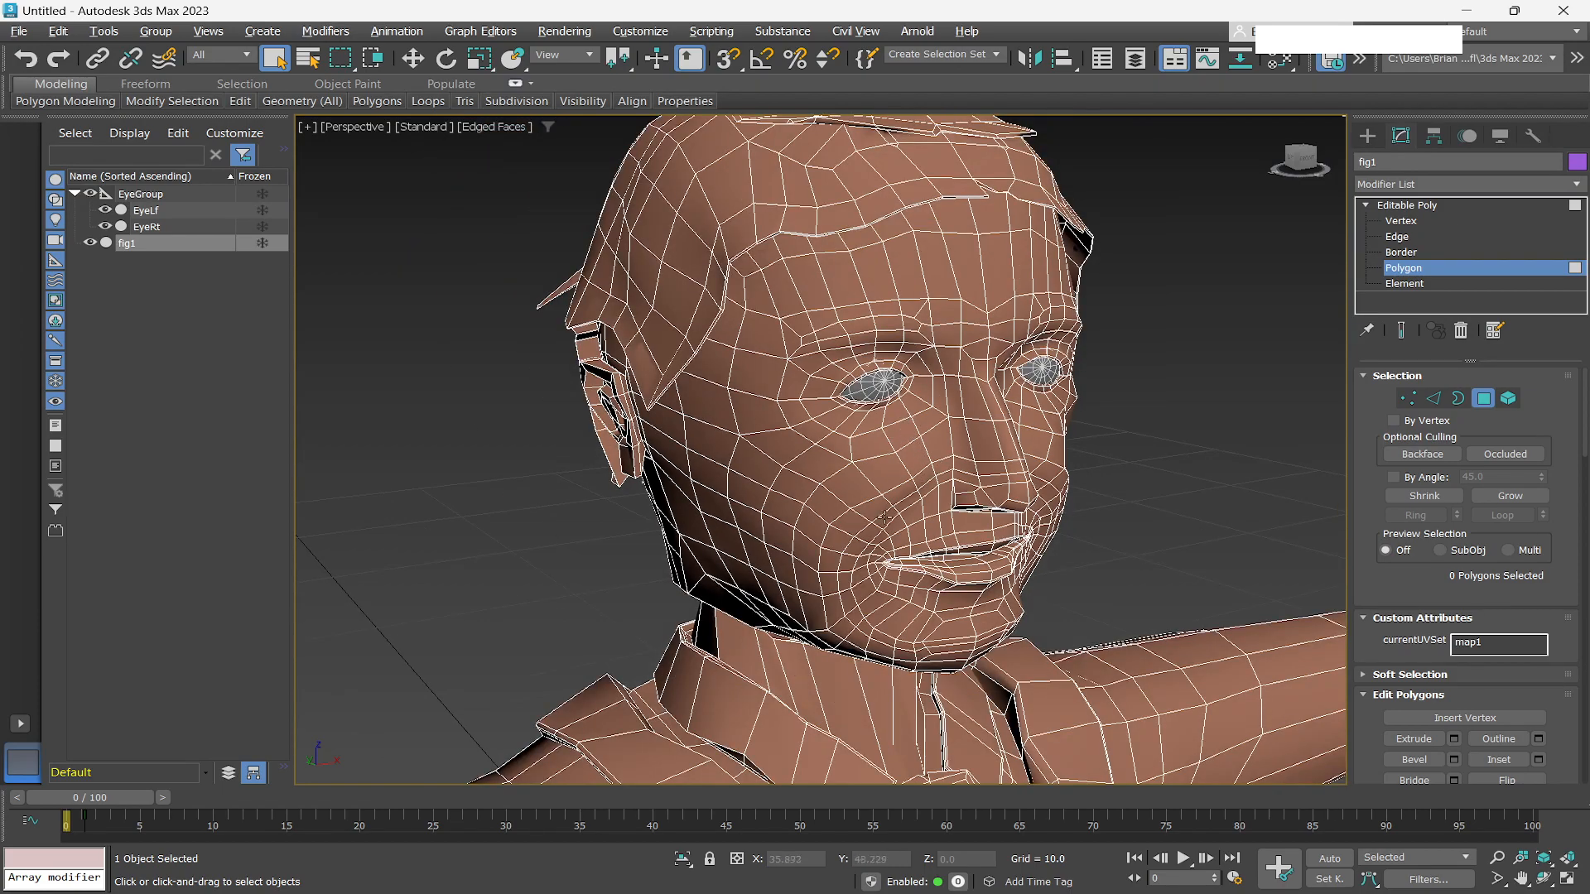
alt+middle_drag(982, 559, 905, 523)
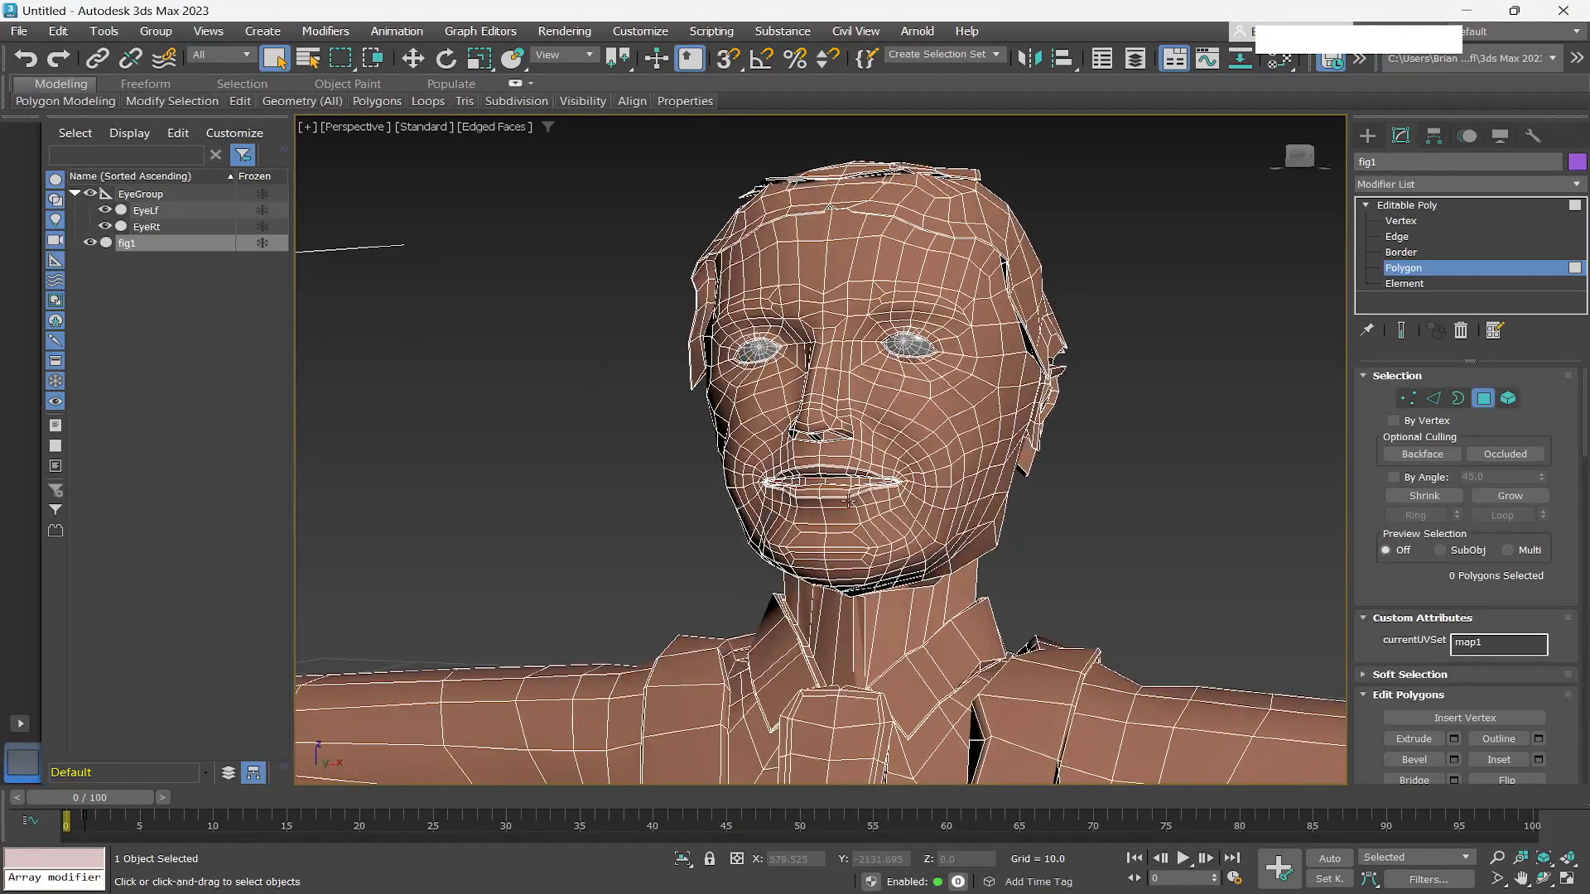
scroll(832, 466, up, 8)
alt+middle_drag(832, 466, 856, 461)
scroll(890, 434, down, 2)
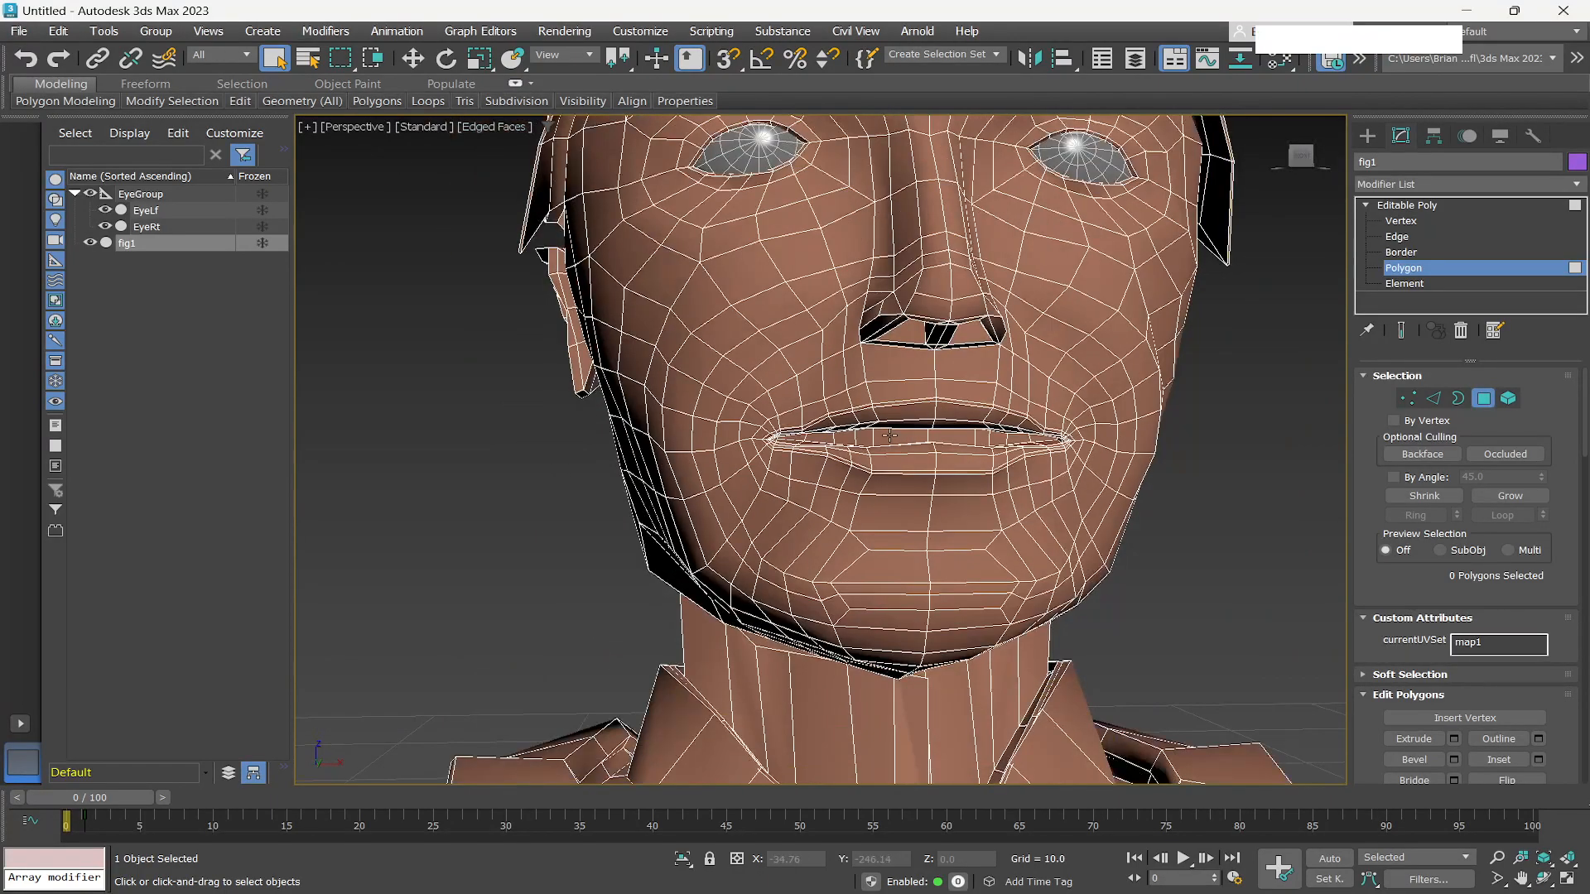
scroll(891, 435, down, 2)
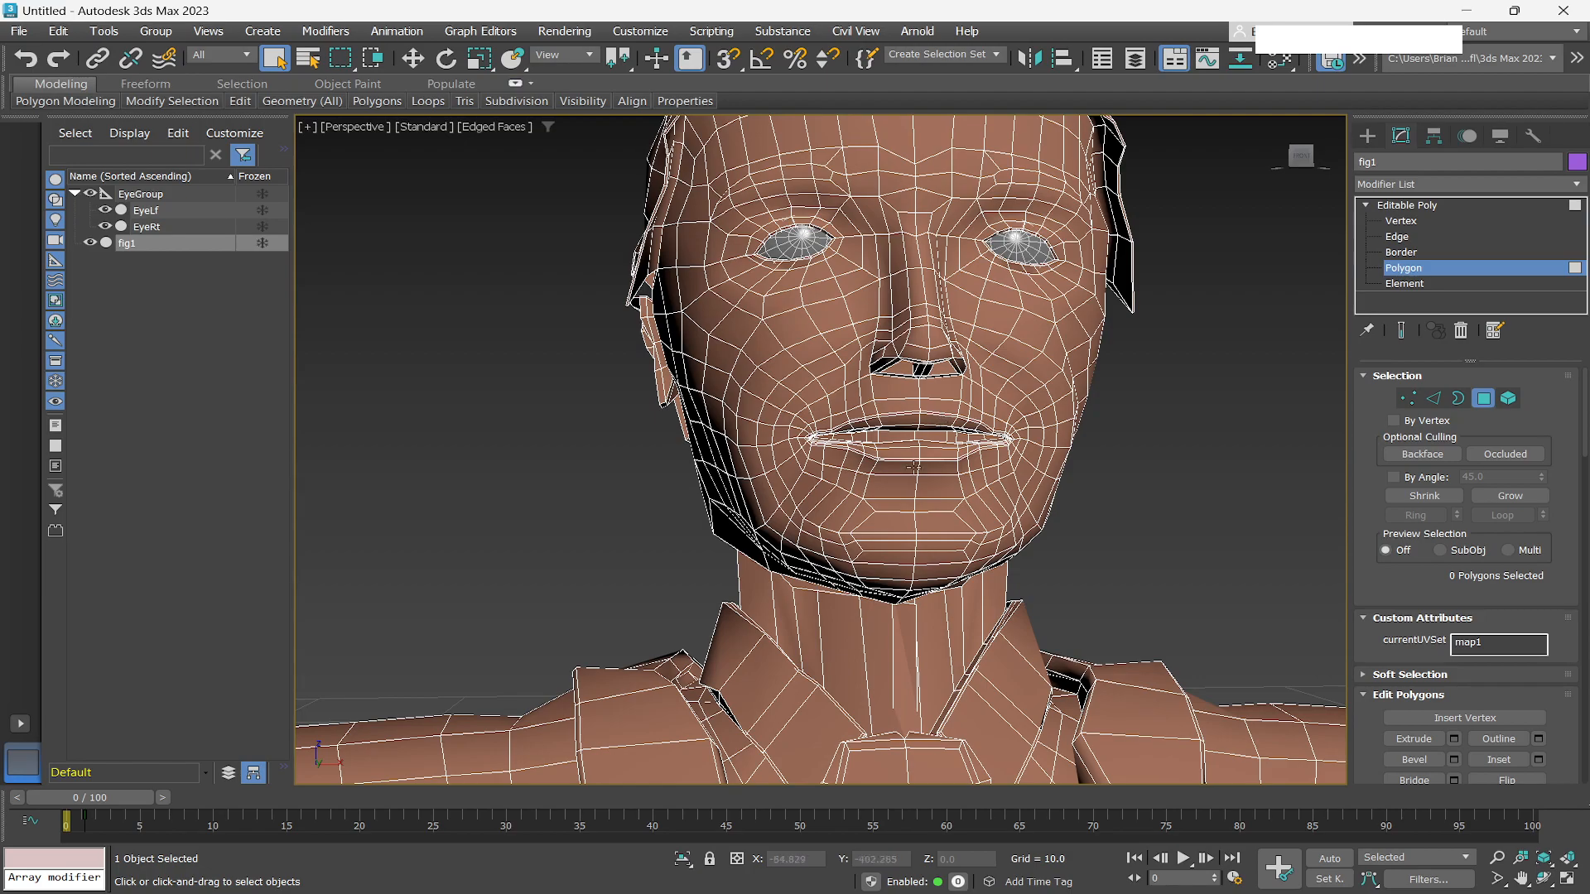
scroll(916, 462, up, 5)
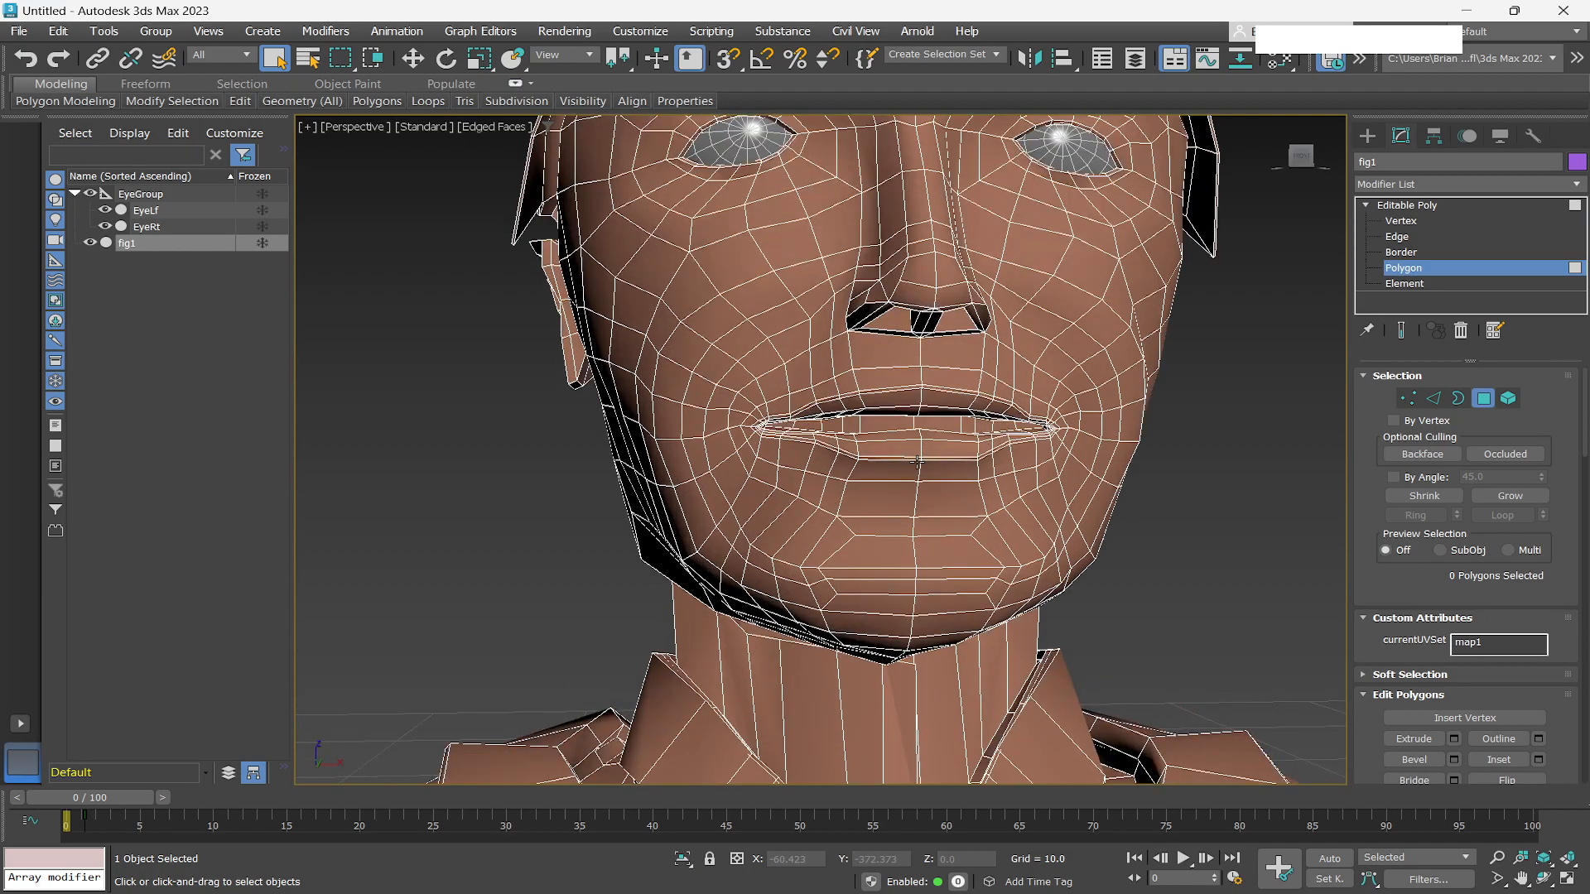
alt+middle_drag(898, 448, 934, 447)
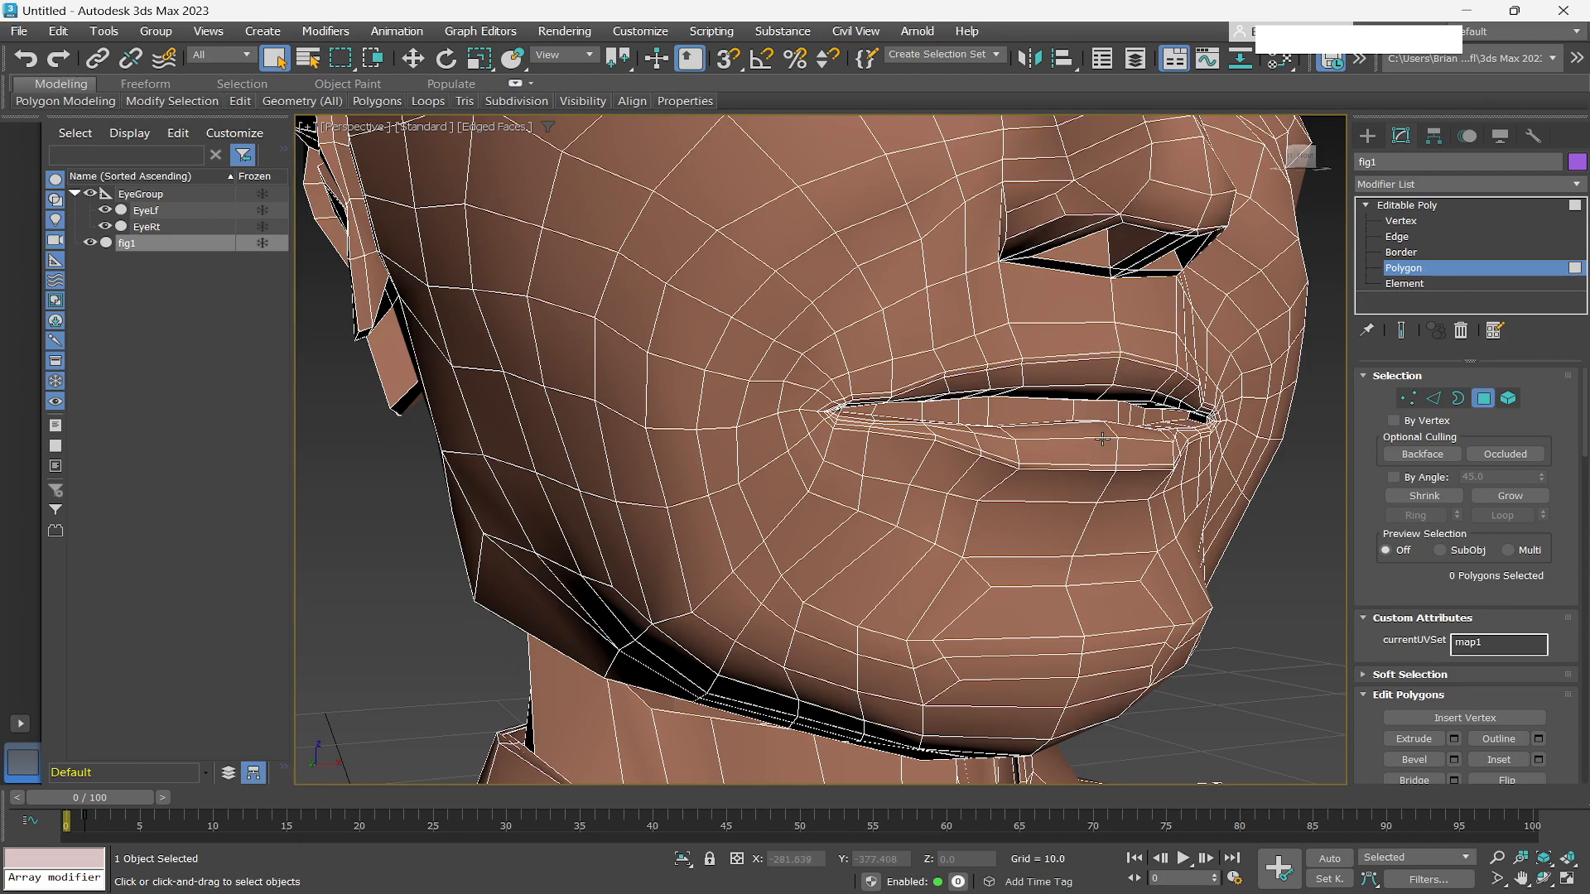
alt+middle_drag(1113, 495, 1135, 481)
scroll(1123, 464, down, 5)
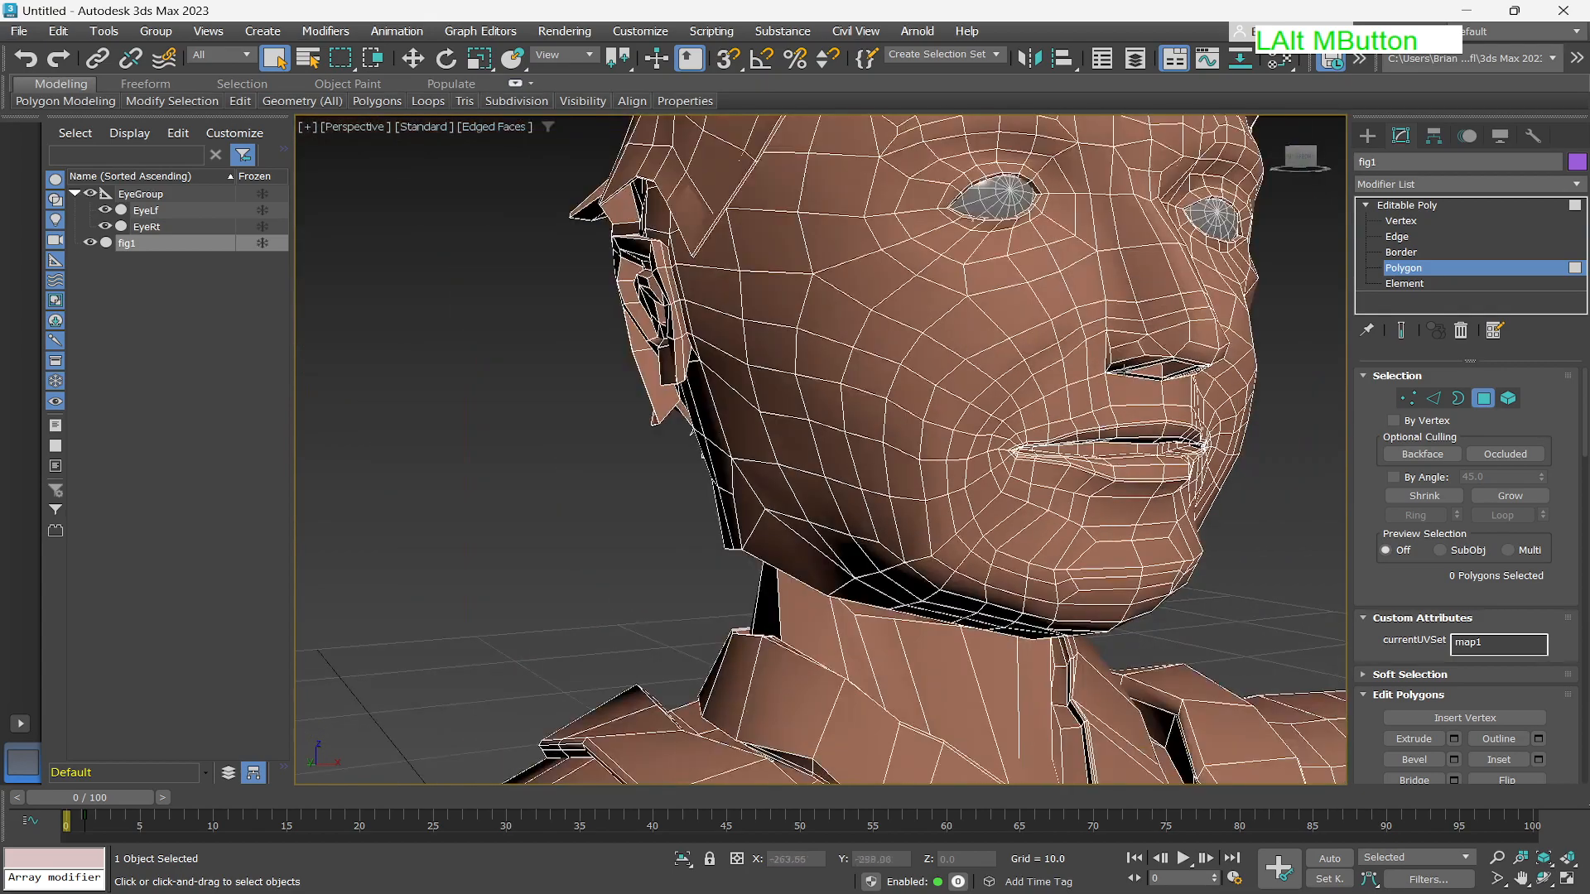
drag(1293, 165, 1137, 403)
scroll(1137, 403, up, 4)
alt+middle_drag(1137, 403, 1159, 385)
middle_drag(1159, 384, 869, 405)
scroll(977, 451, up, 8)
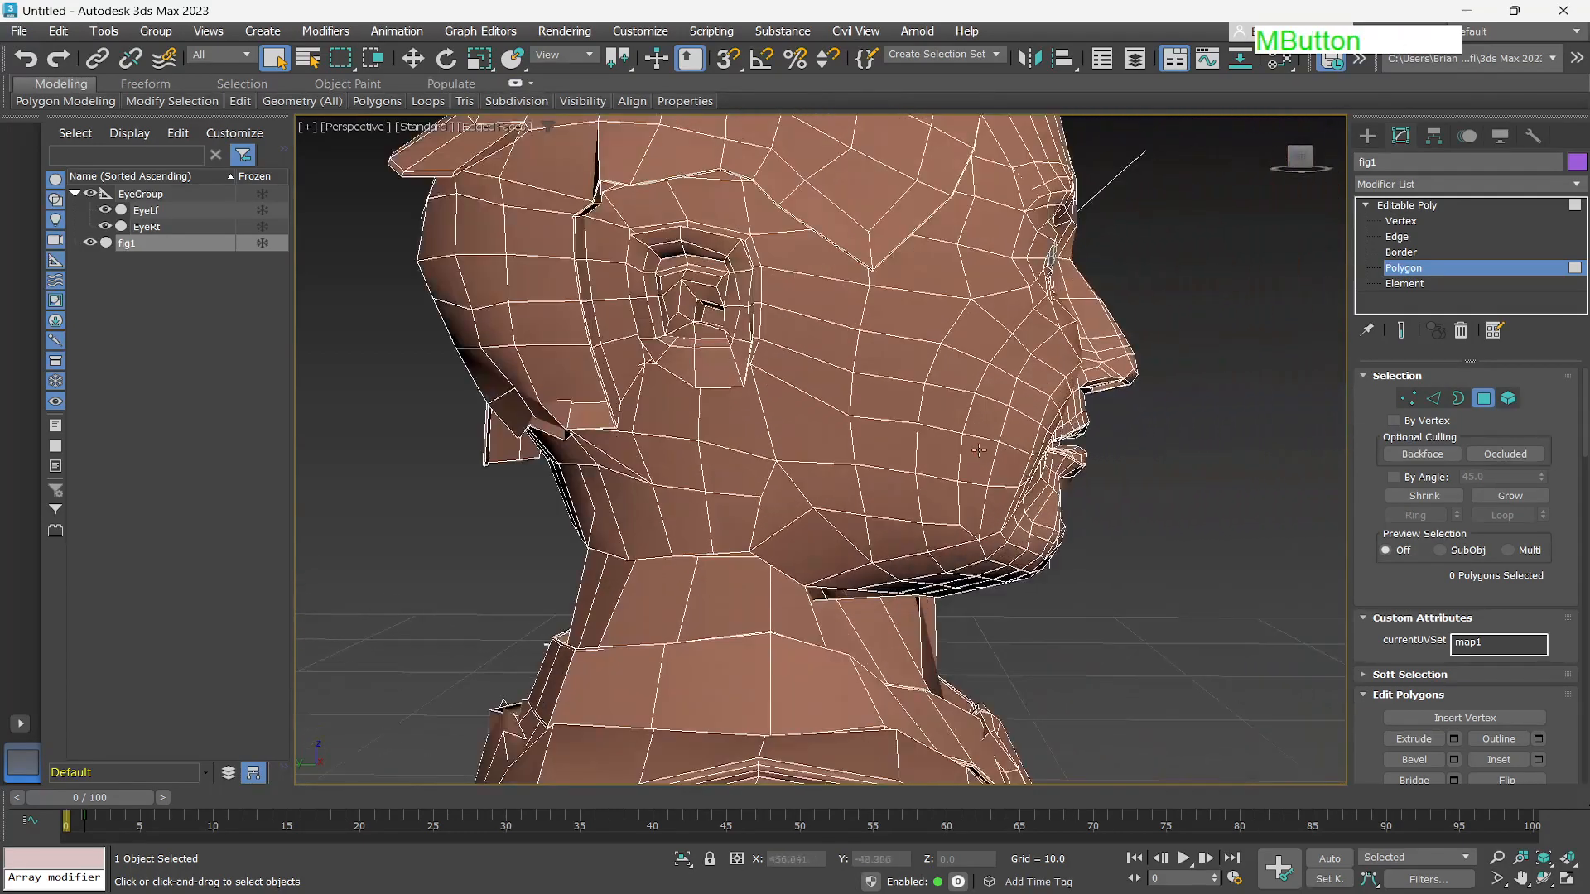
scroll(977, 451, down, 5)
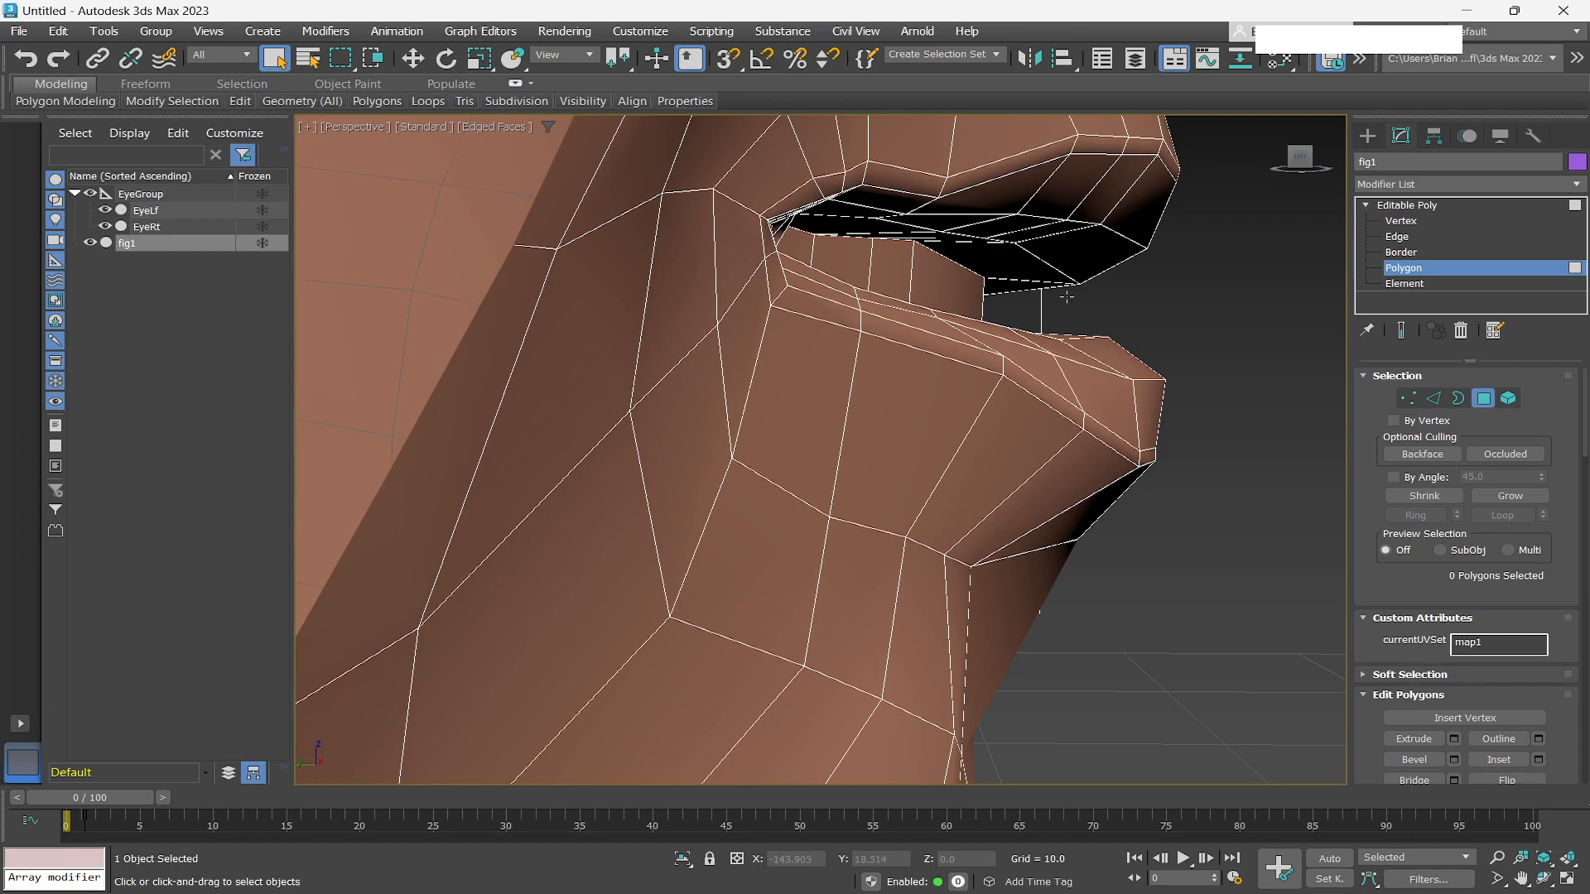
scroll(1047, 368, down, 2)
scroll(1035, 367, up, 2)
scroll(989, 344, down, 4)
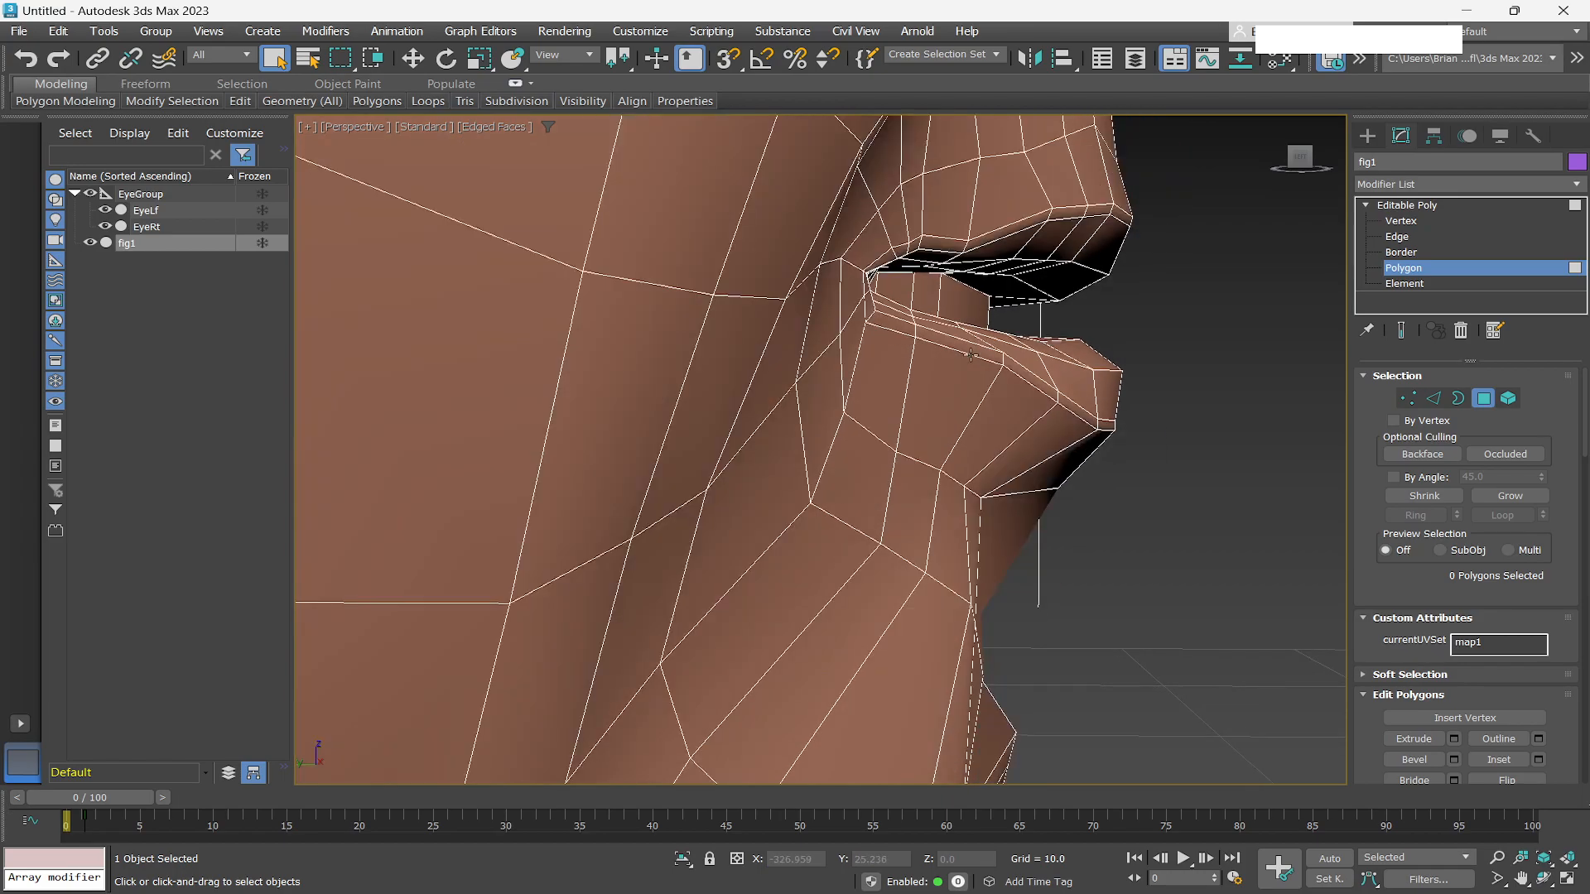
alt+middle_drag(962, 364, 907, 346)
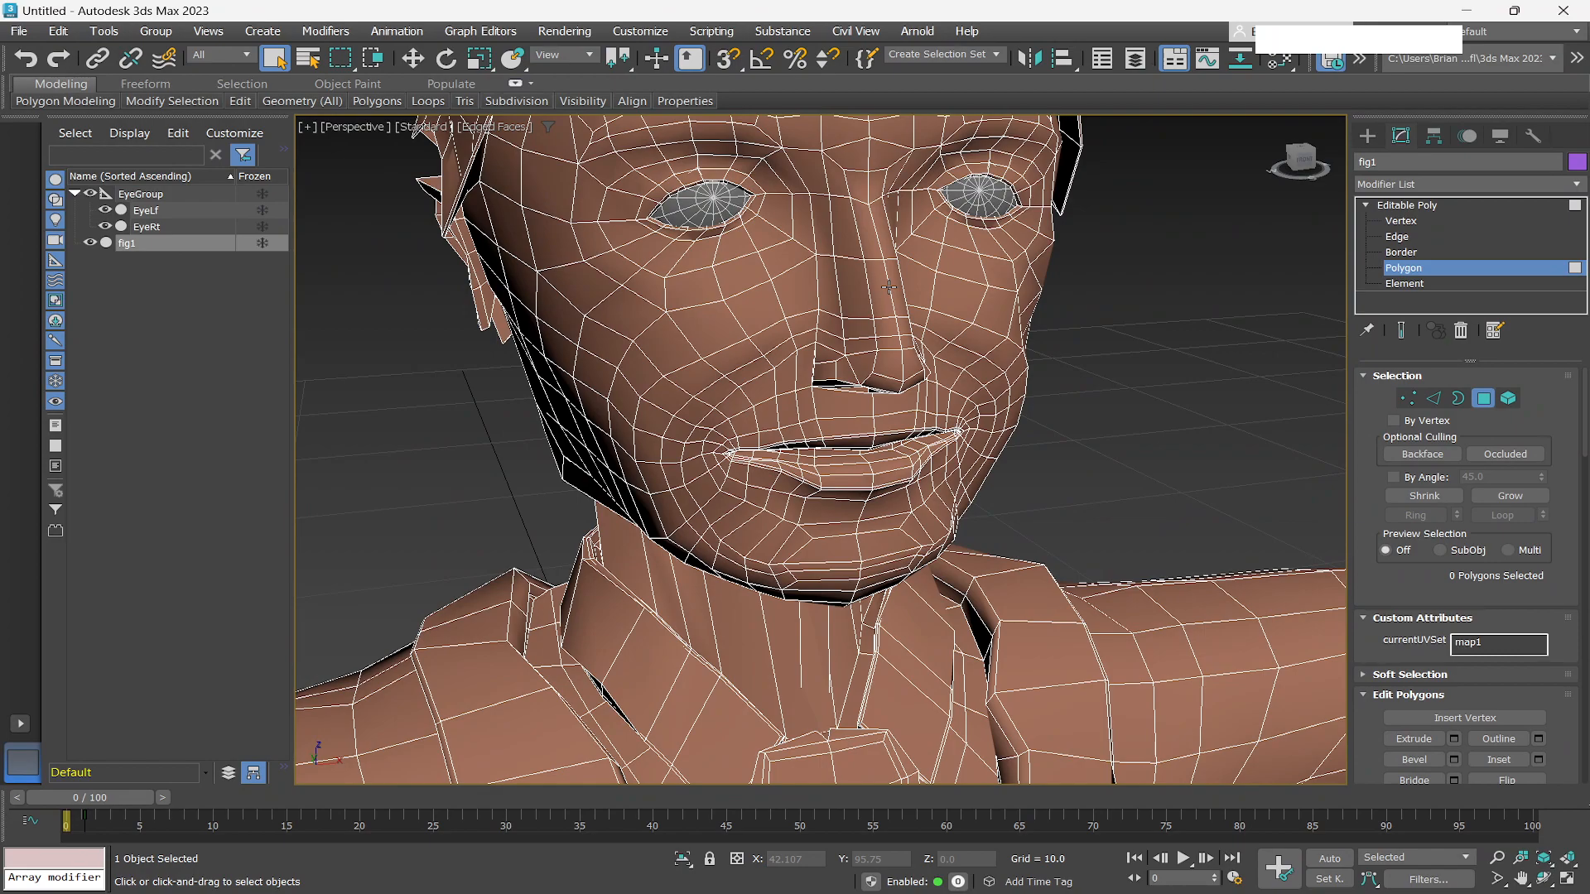
Switch briefly to the Hum02 working file and back, then zoom on the reference head's mouth to compare.
key(alt+Tab)
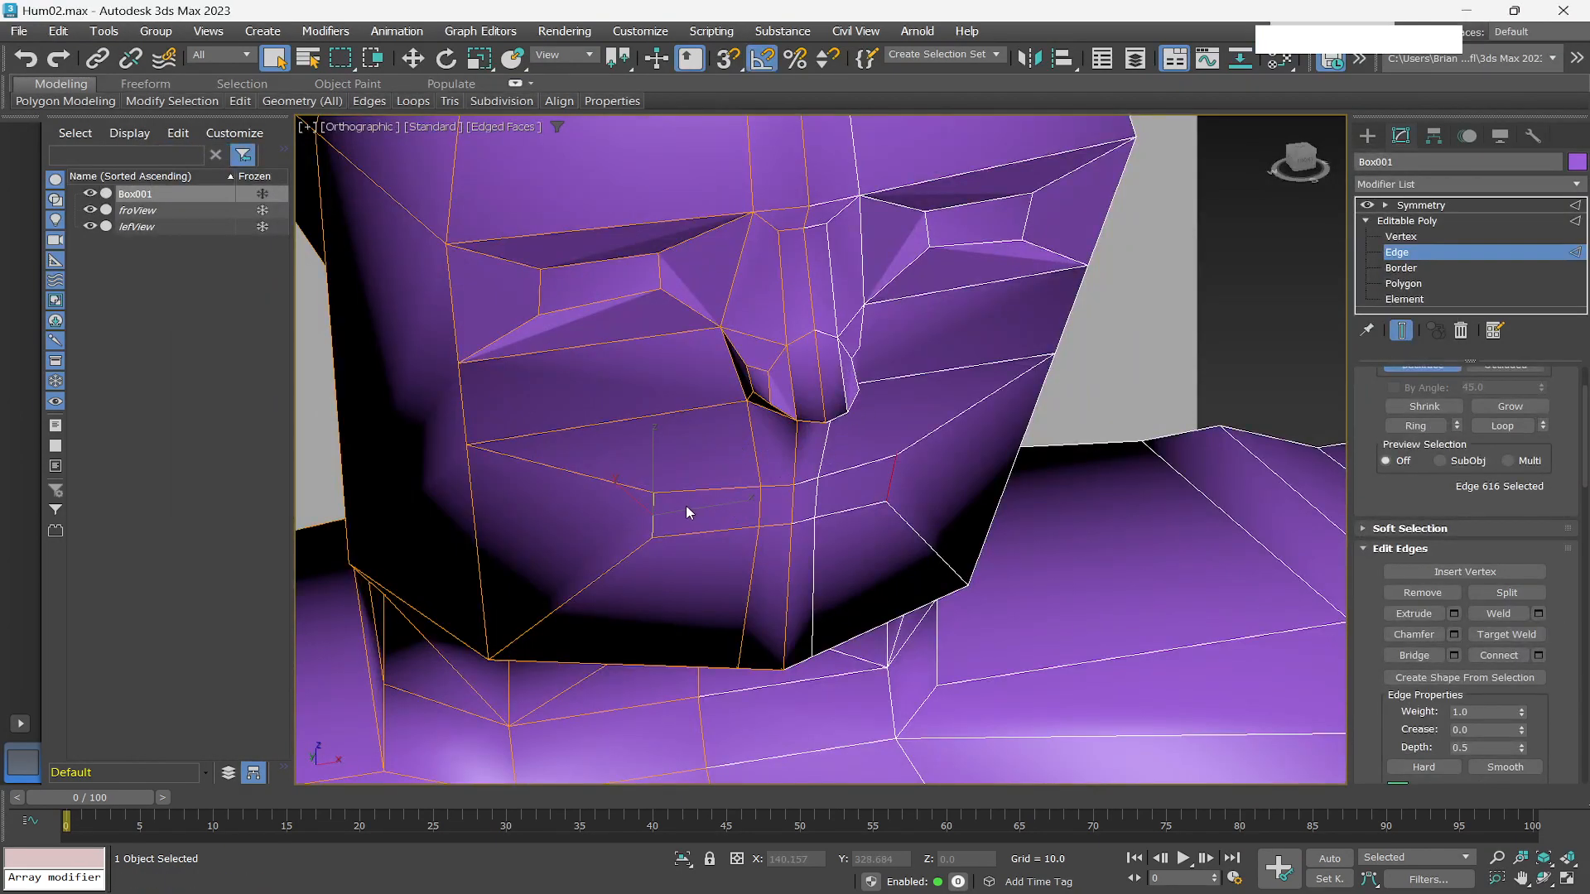
key(alt+Tab)
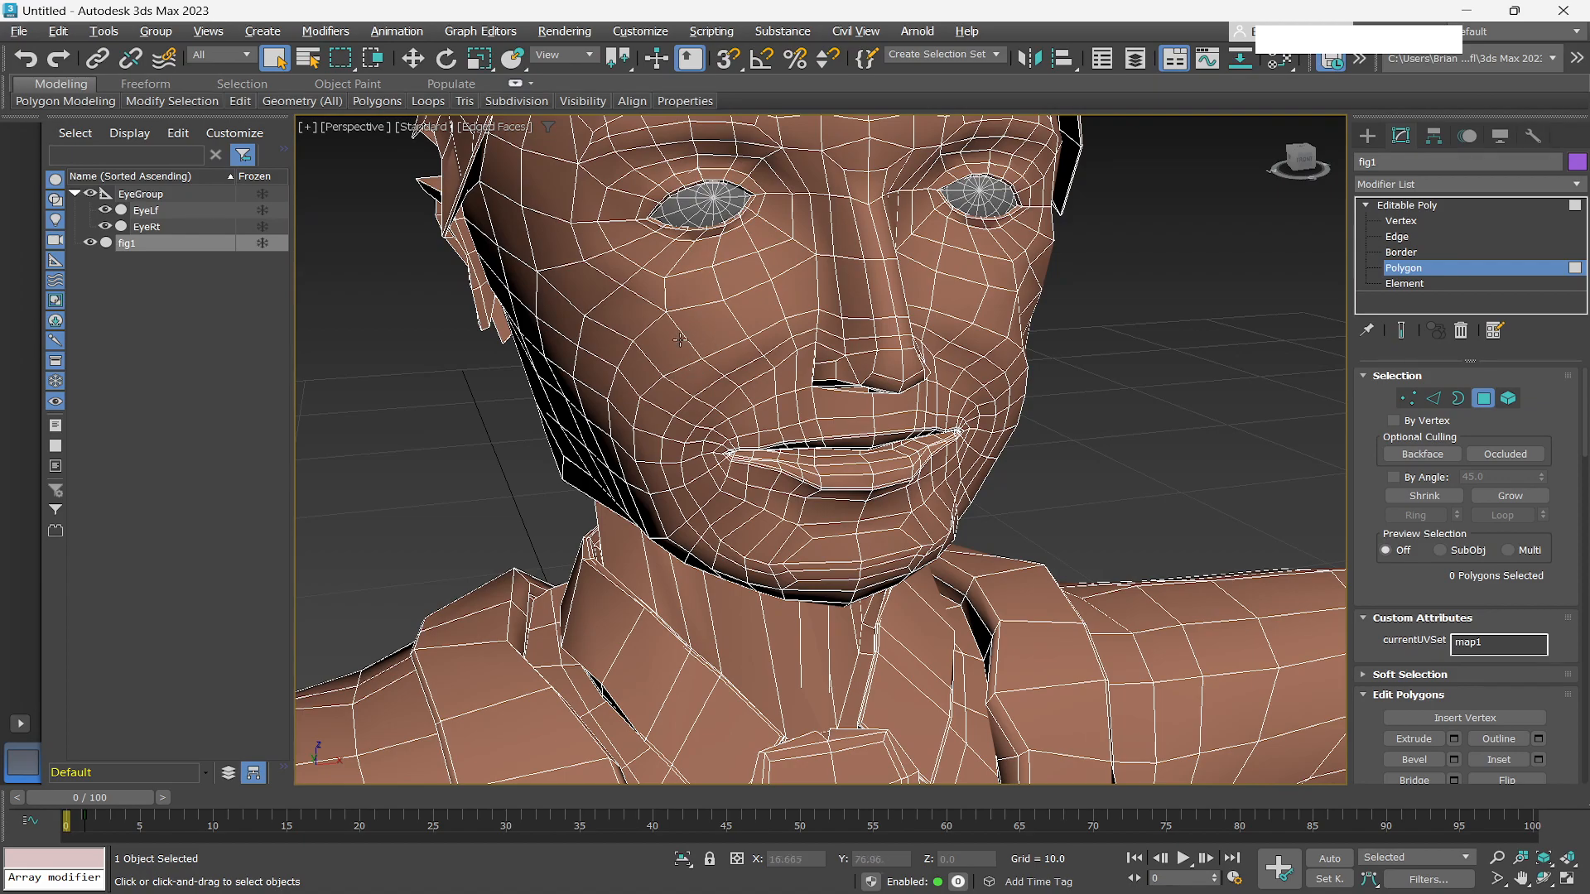
scroll(660, 329, down, 5)
scroll(660, 330, up, 5)
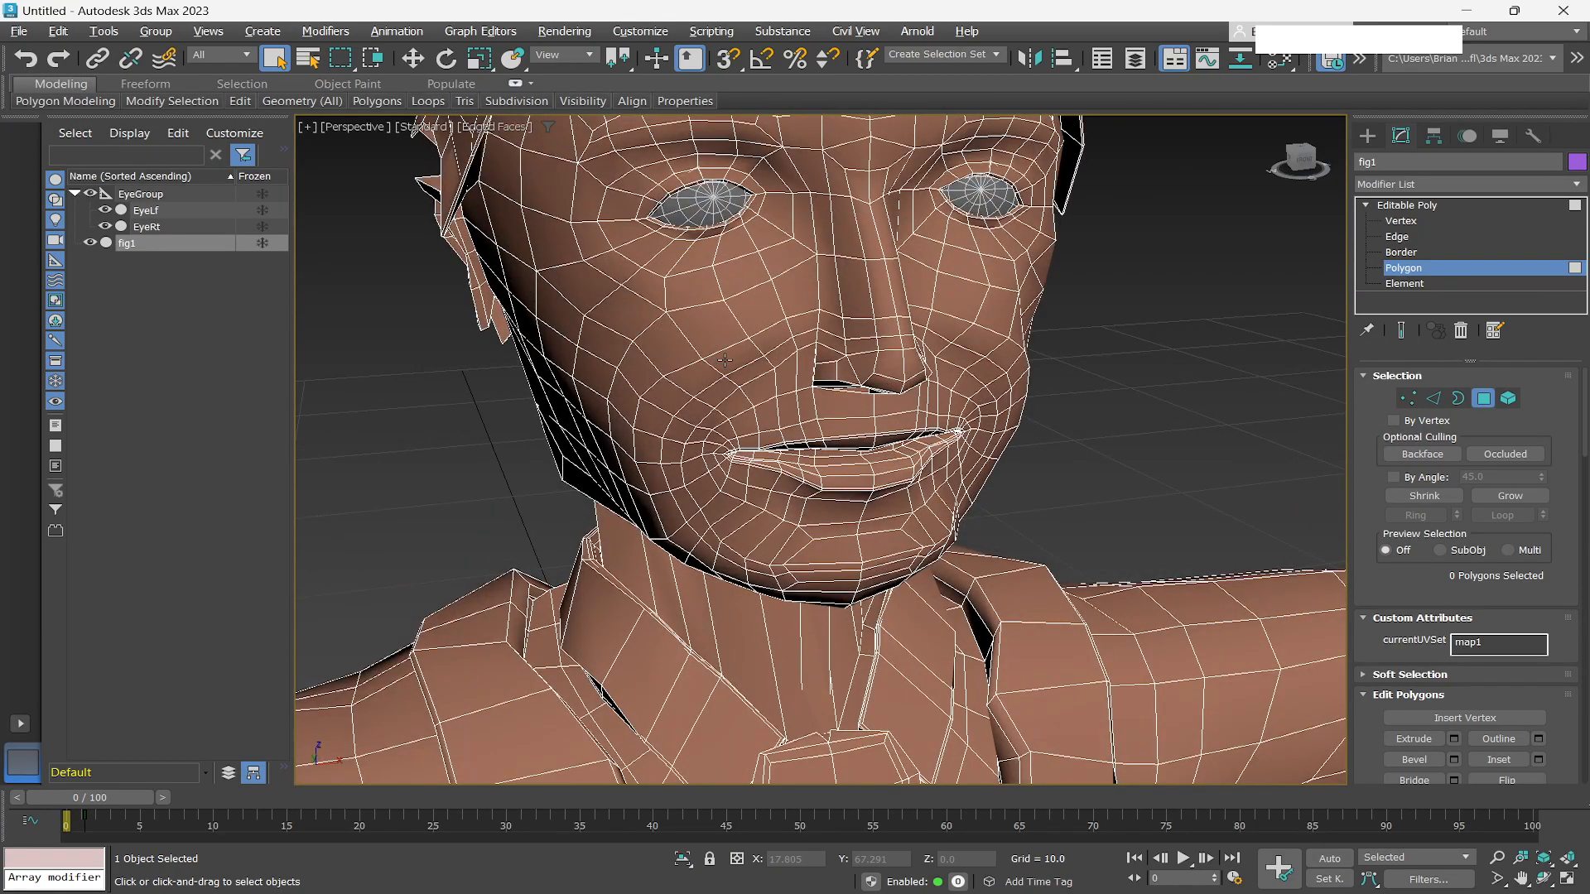
scroll(724, 361, up, 2)
scroll(724, 362, down, 2)
scroll(719, 354, down, 2)
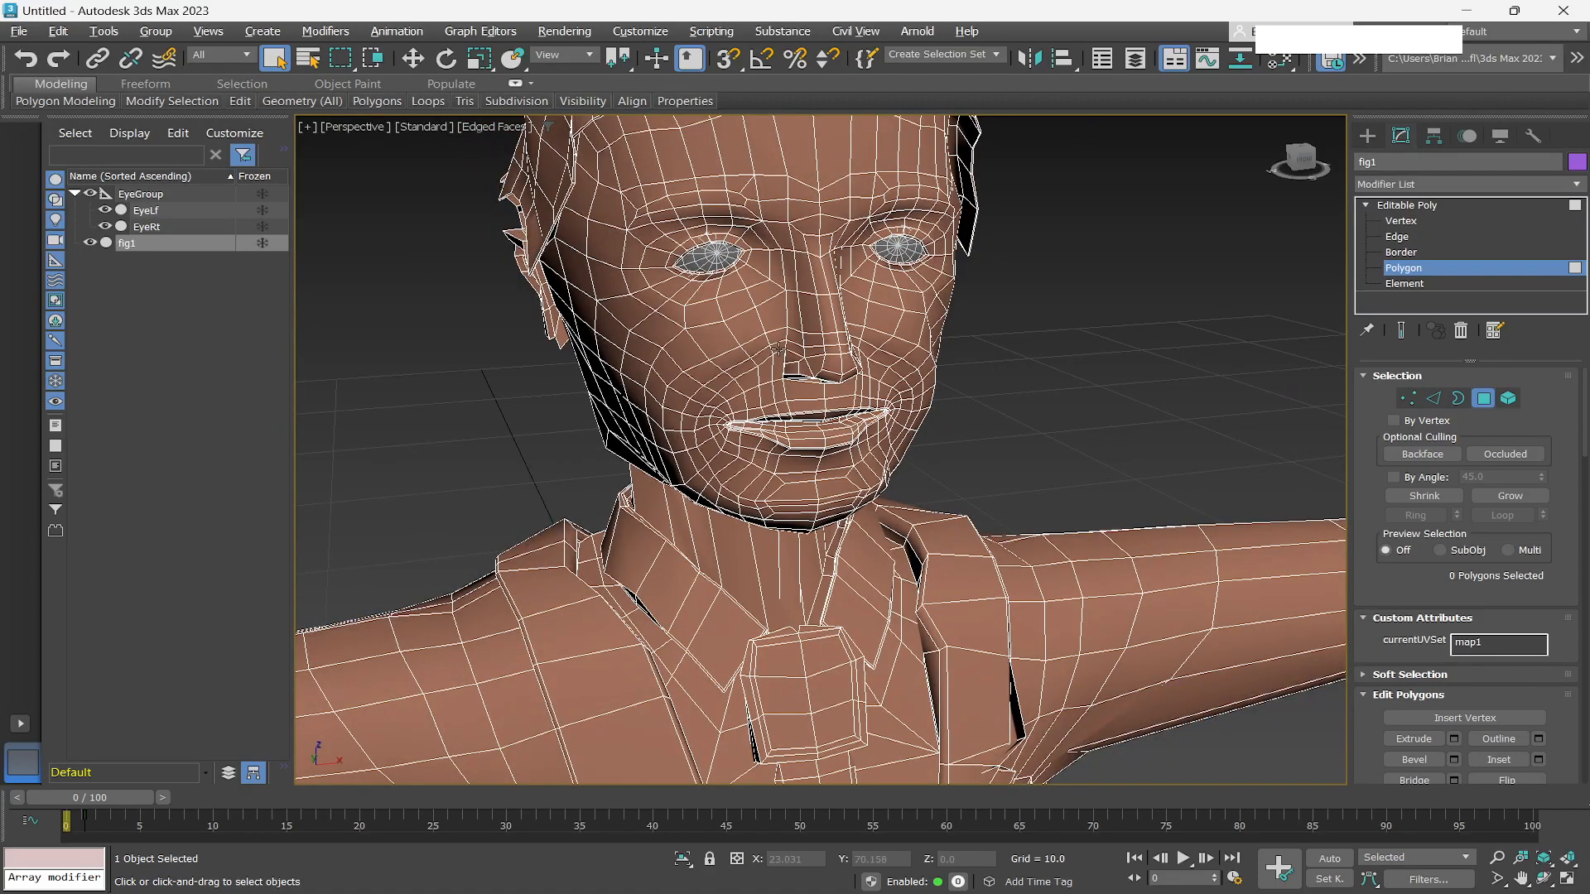
scroll(778, 336, down, 1)
scroll(779, 333, up, 3)
scroll(824, 333, up, 2)
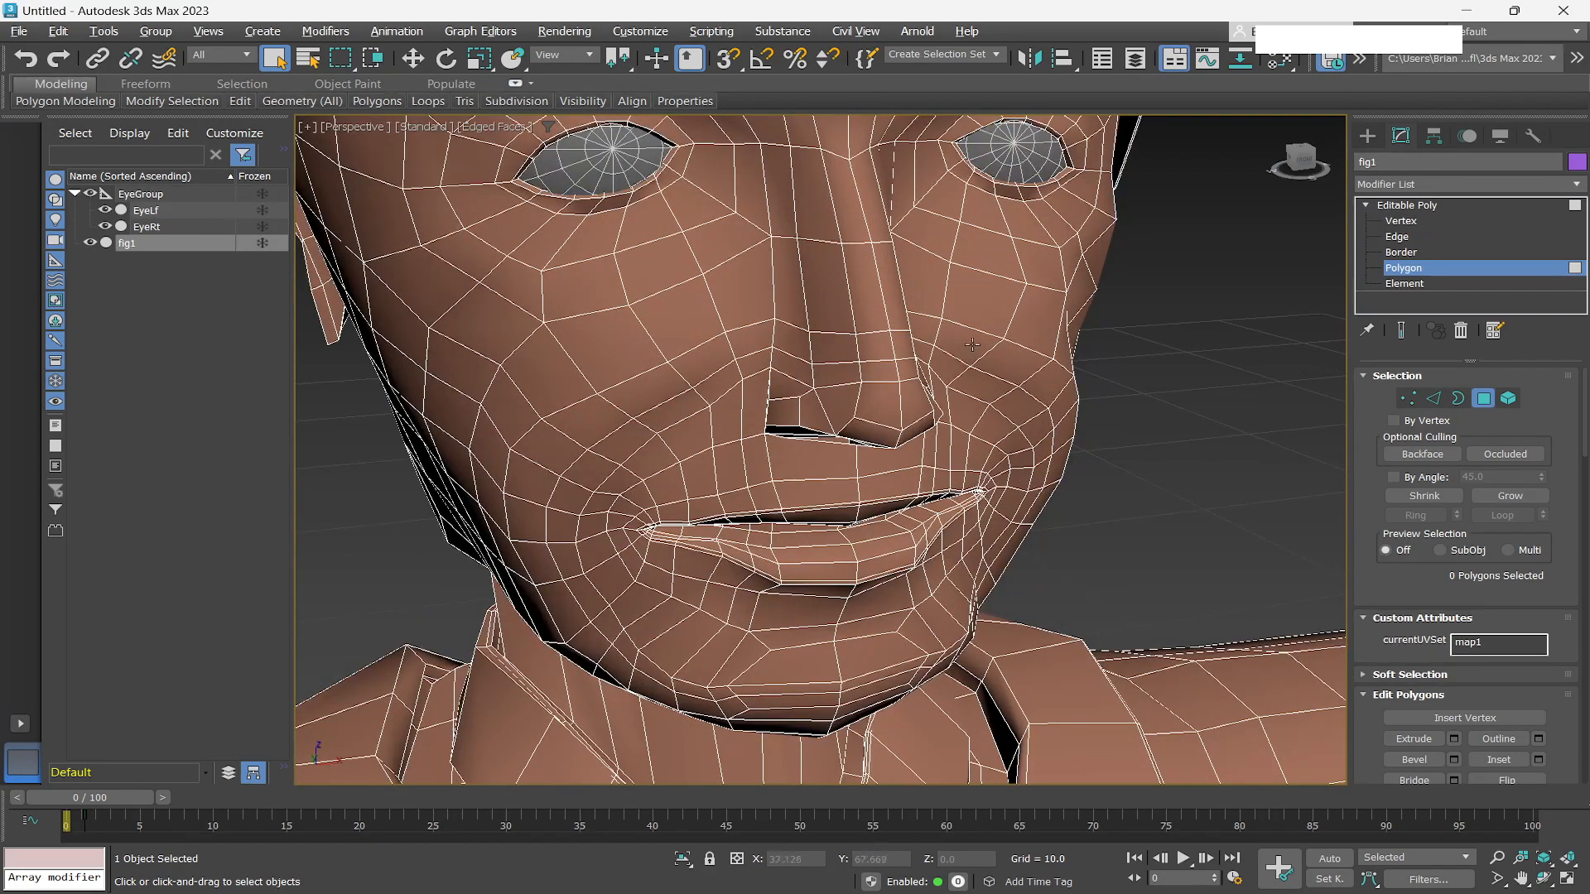
scroll(981, 343, down, 2)
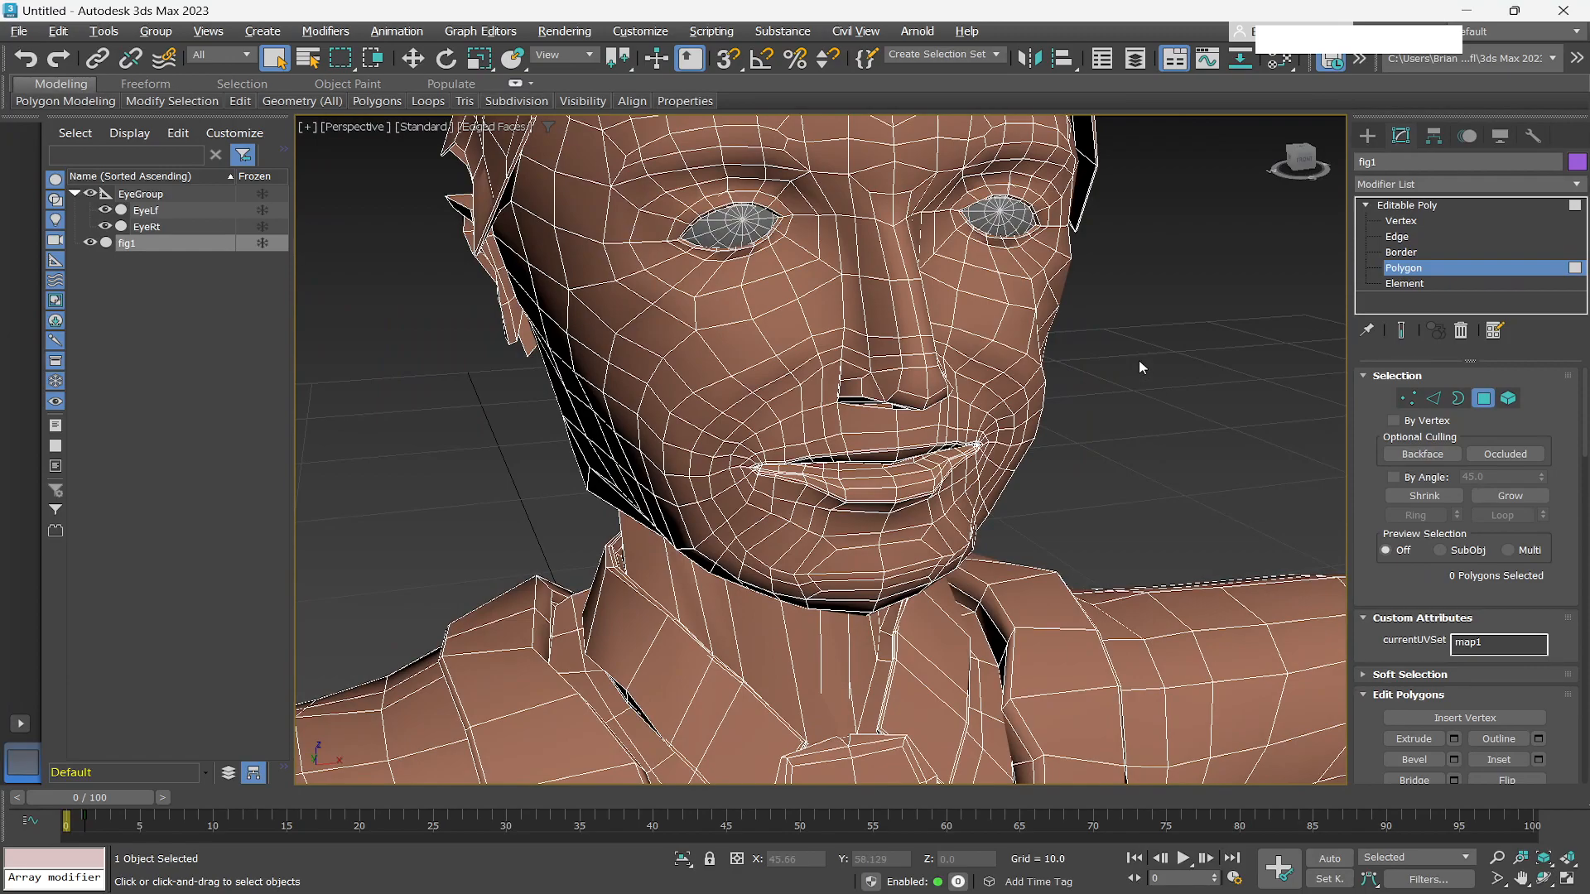
Turn off edged faces and zoom around the shaded reference face to review its overall form.
click(1207, 292)
key(F4)
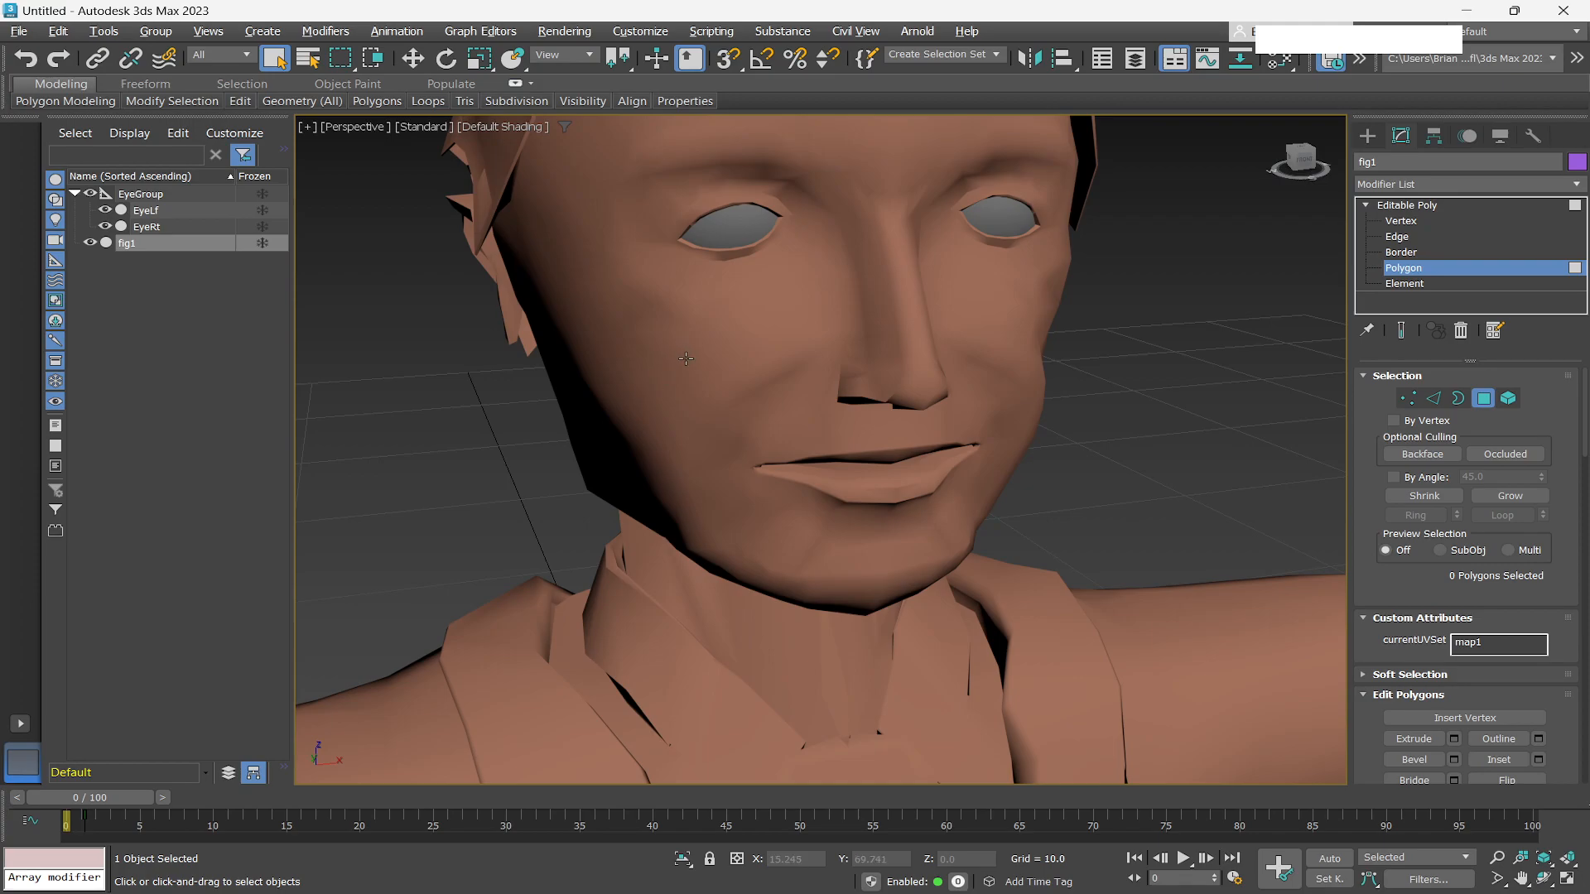
scroll(675, 366, down, 2)
scroll(682, 366, up, 2)
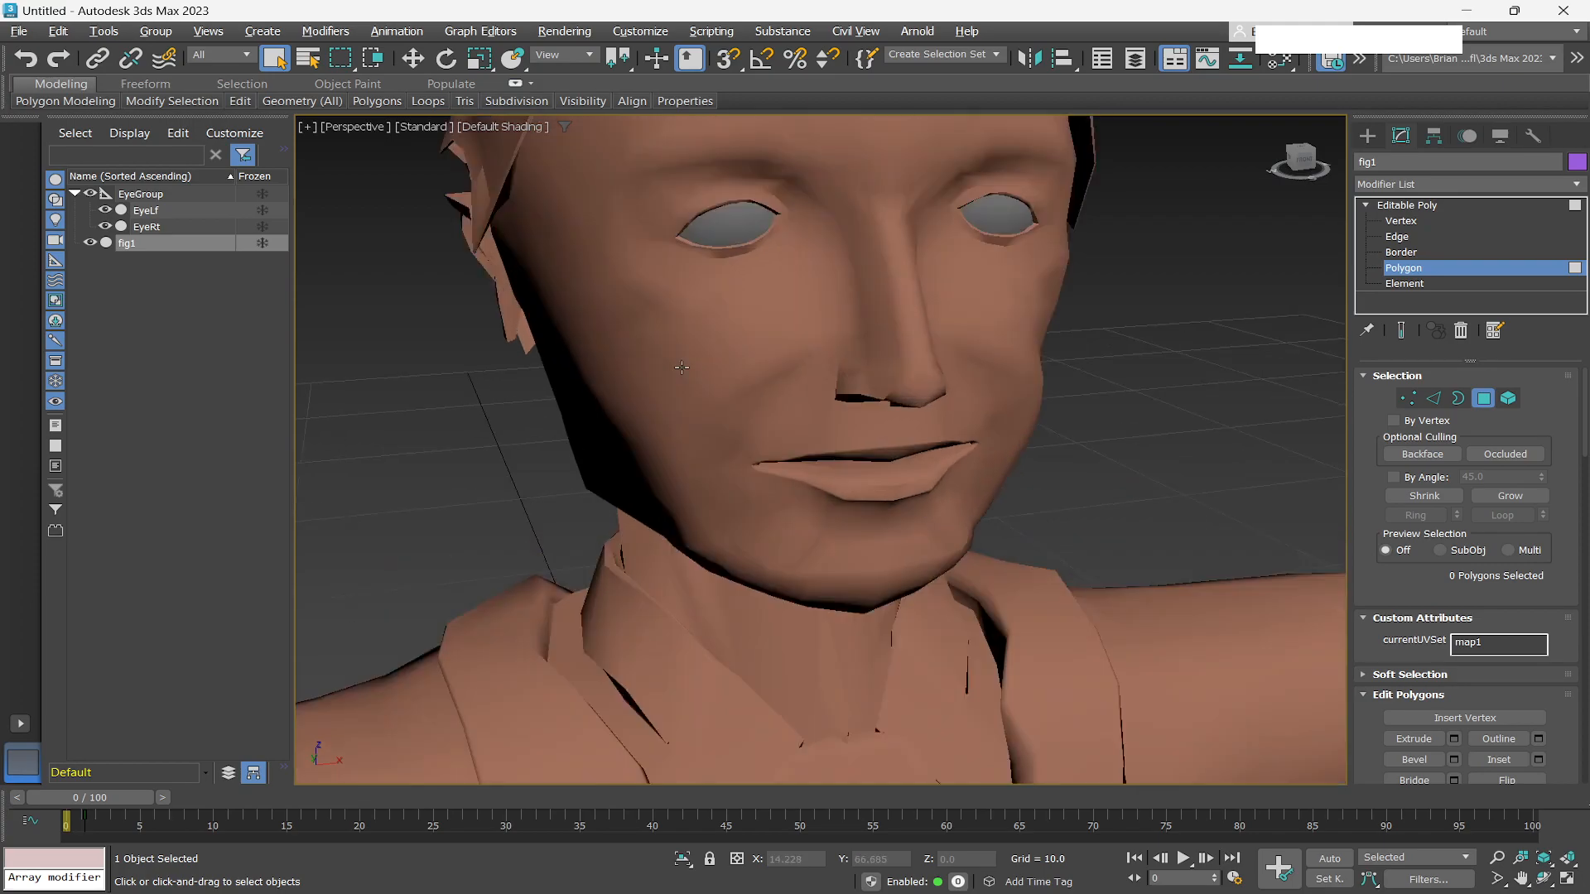
scroll(733, 310, up, 2)
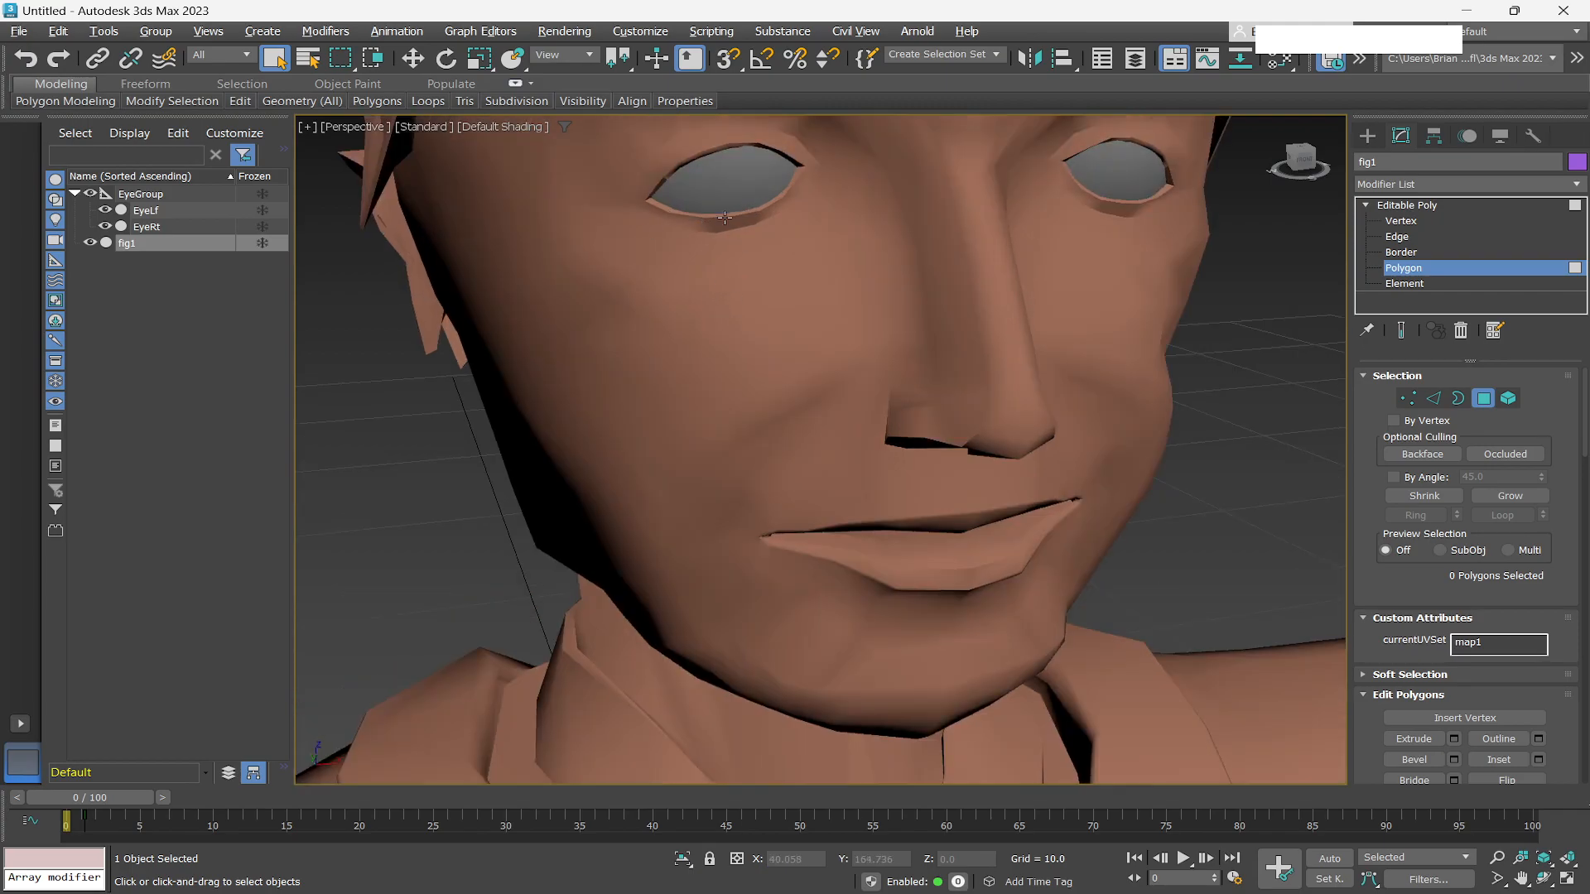
scroll(773, 350, down, 3)
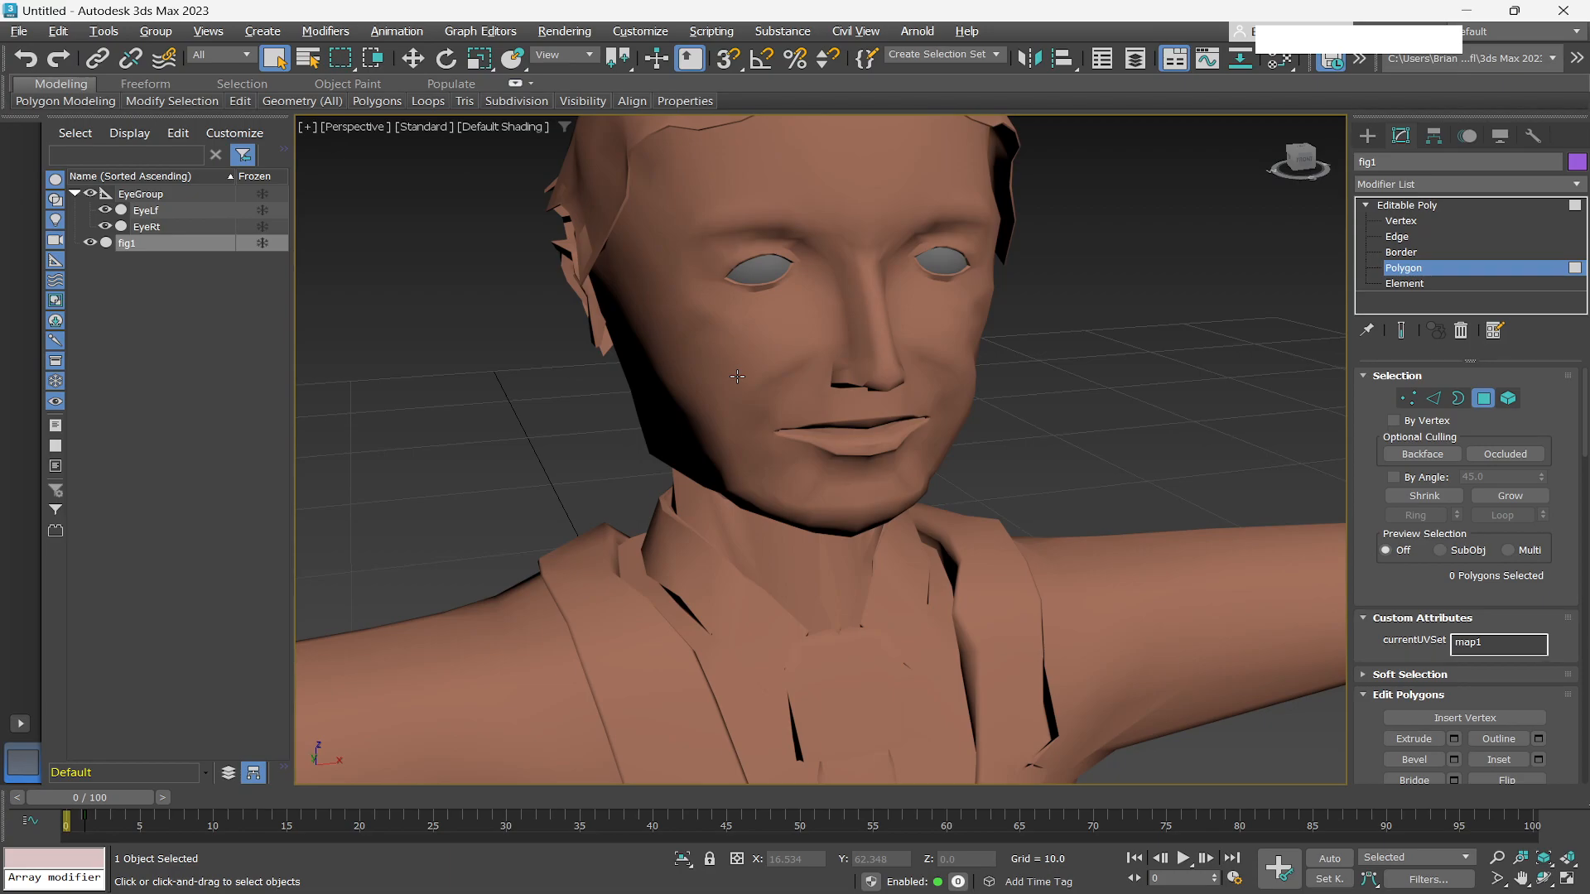
key(Tab)
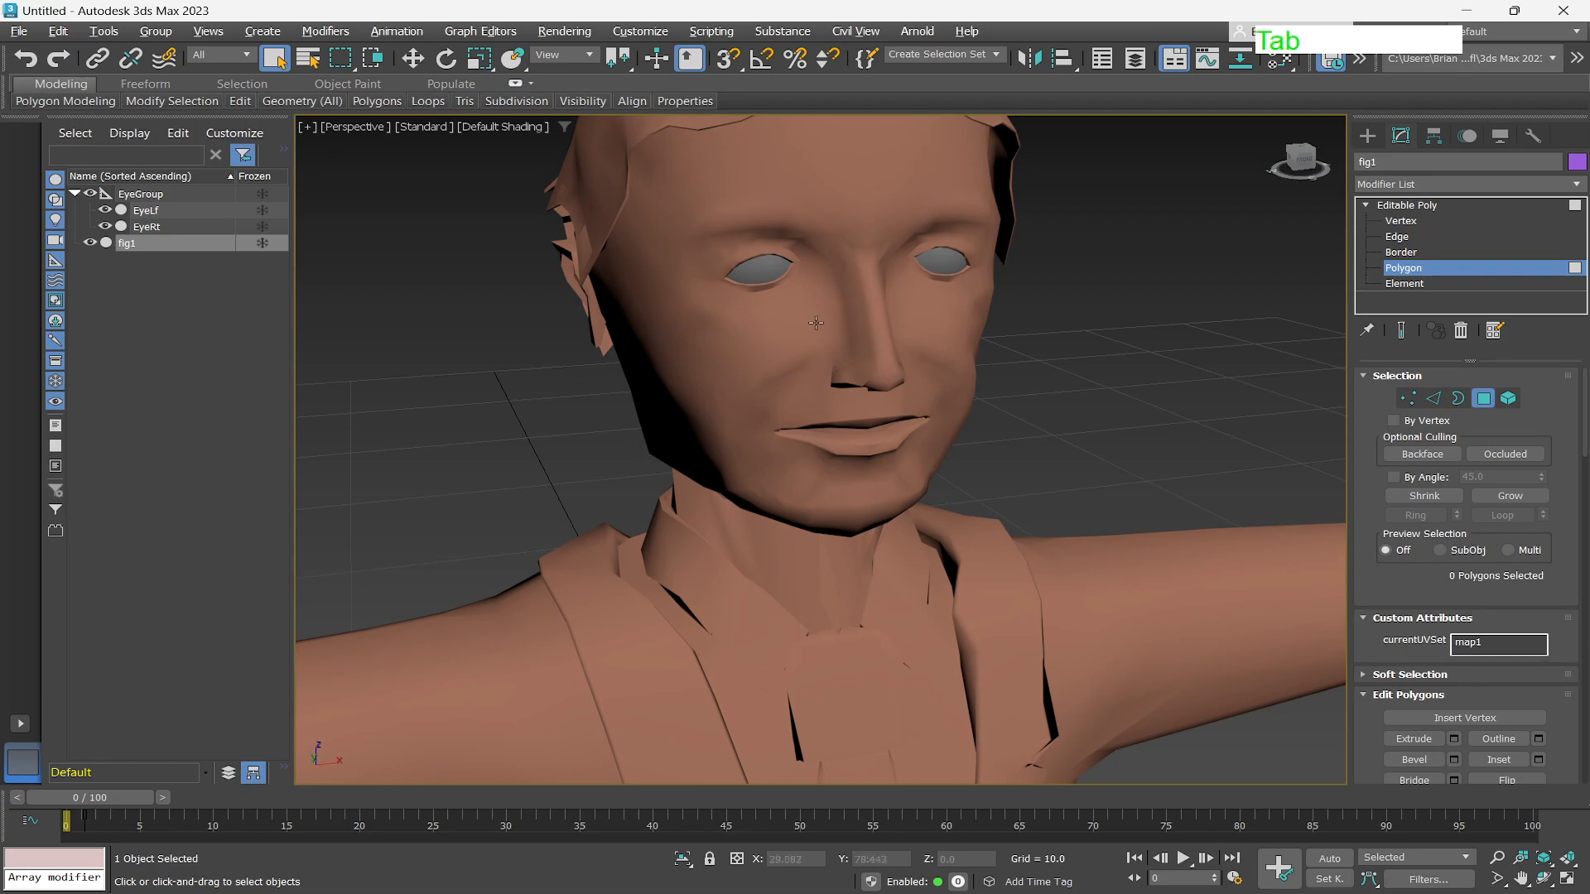